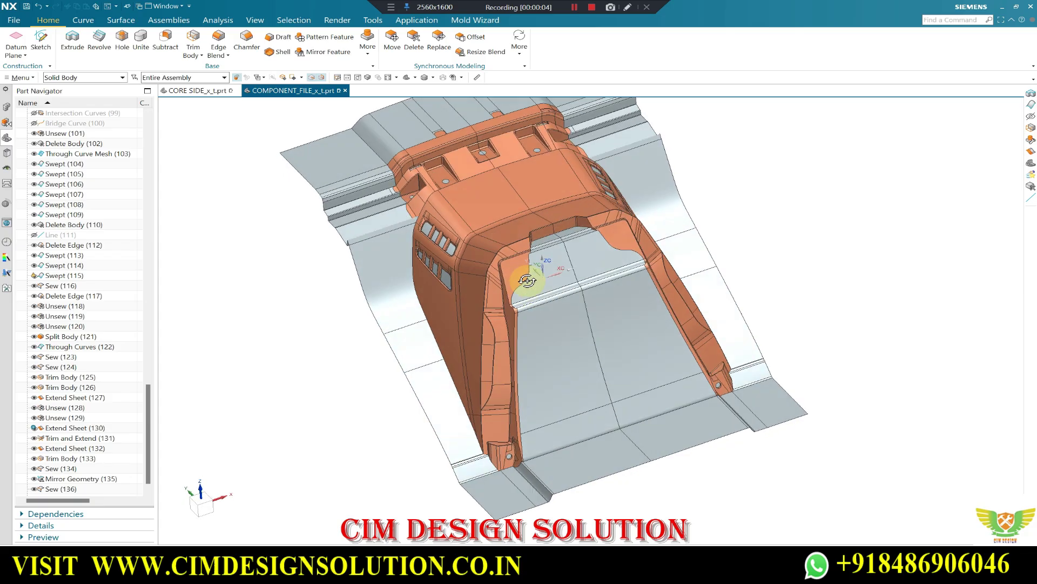
- Switch between the CORE SIDE mould assembly and the COMPONENT_FILE part to compare them
mouse_move(528, 284)
middle_down()
mouse_move(528, 220)
mouse_move(526, 260)
mouse_move(559, 284)
middle_up()
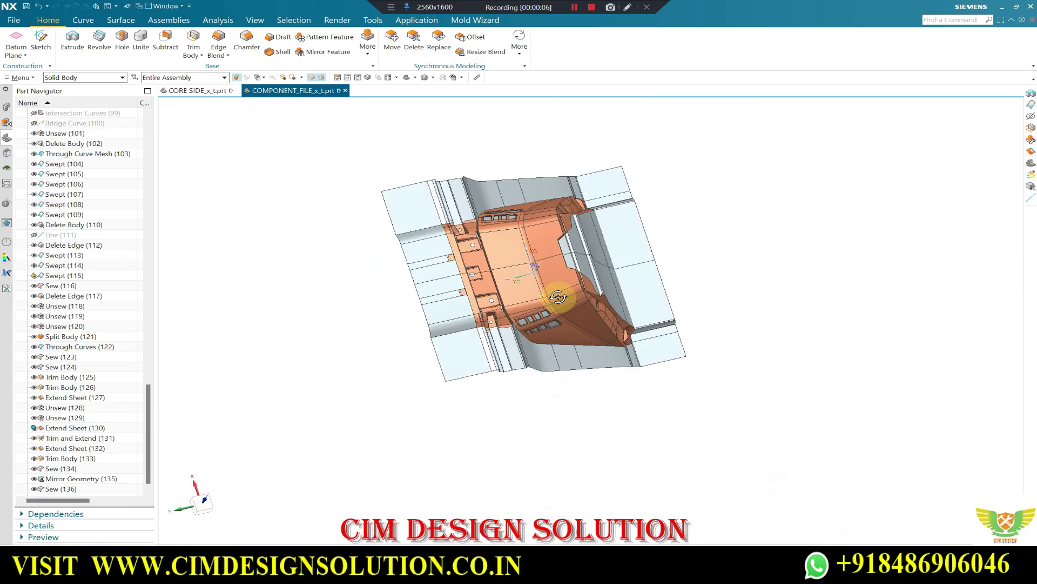
click(197, 90)
scroll(512, 166, down, 2)
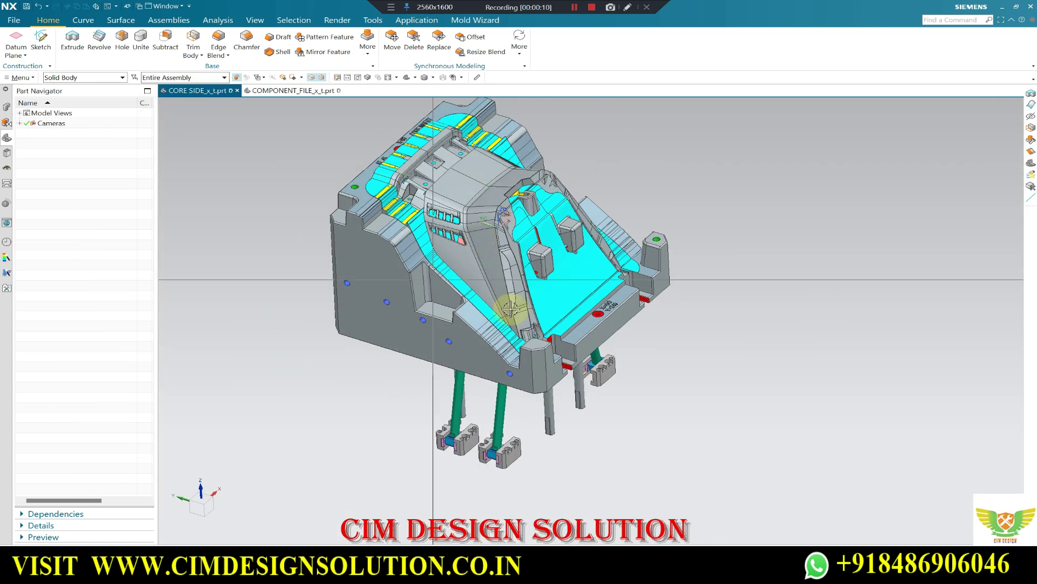
click(287, 91)
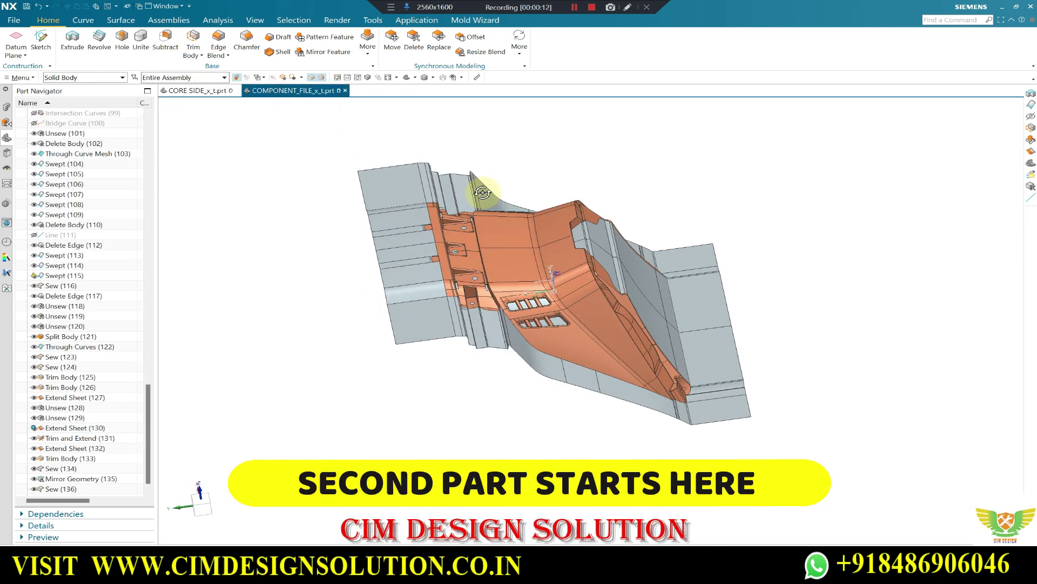
click(197, 90)
scroll(465, 325, up, 3)
scroll(464, 335, down, 3)
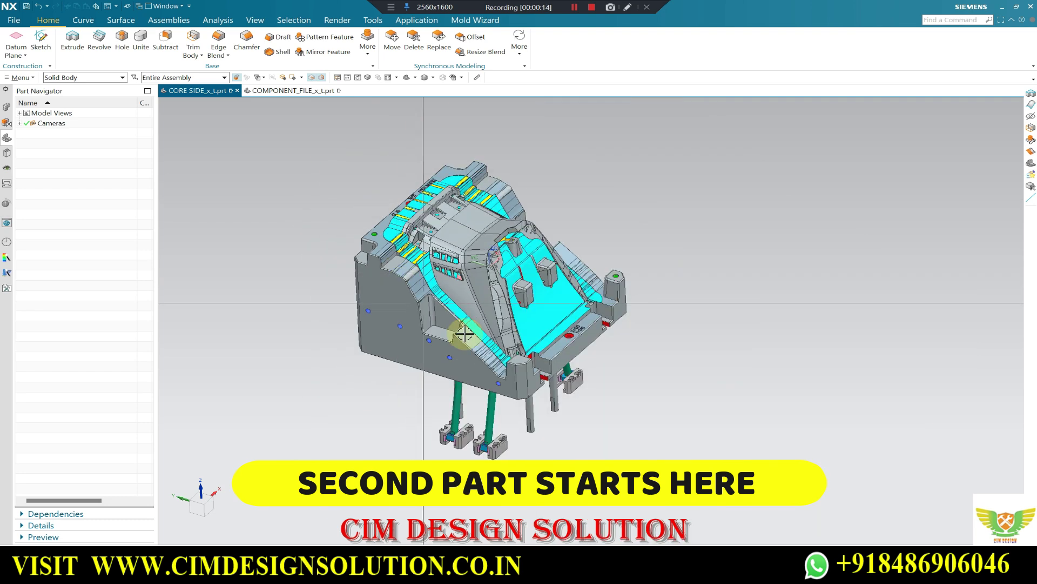
scroll(590, 421, up, 4)
scroll(590, 421, down, 3)
scroll(575, 338, down, 2)
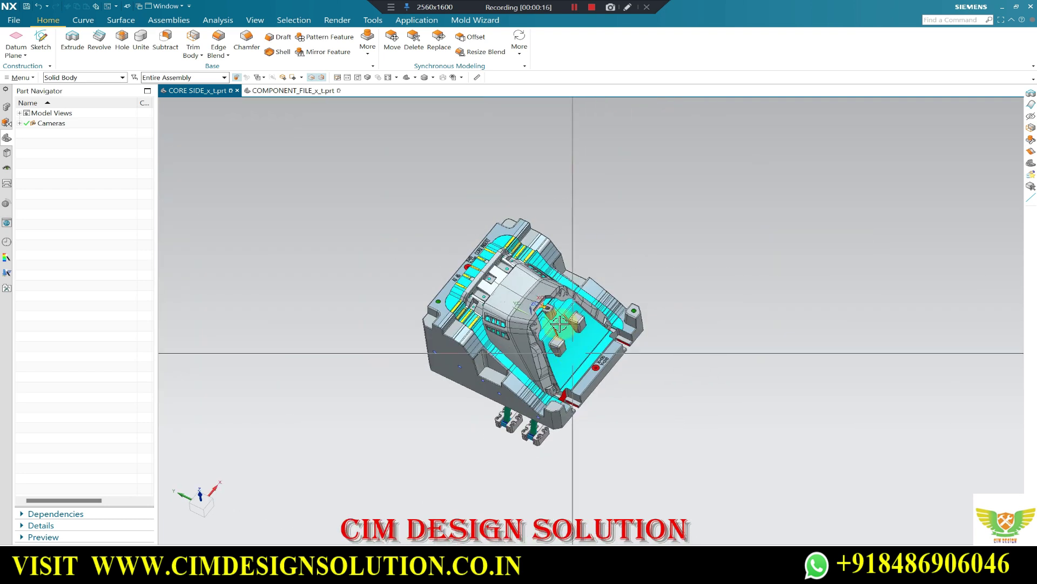
scroll(559, 324, up, 4)
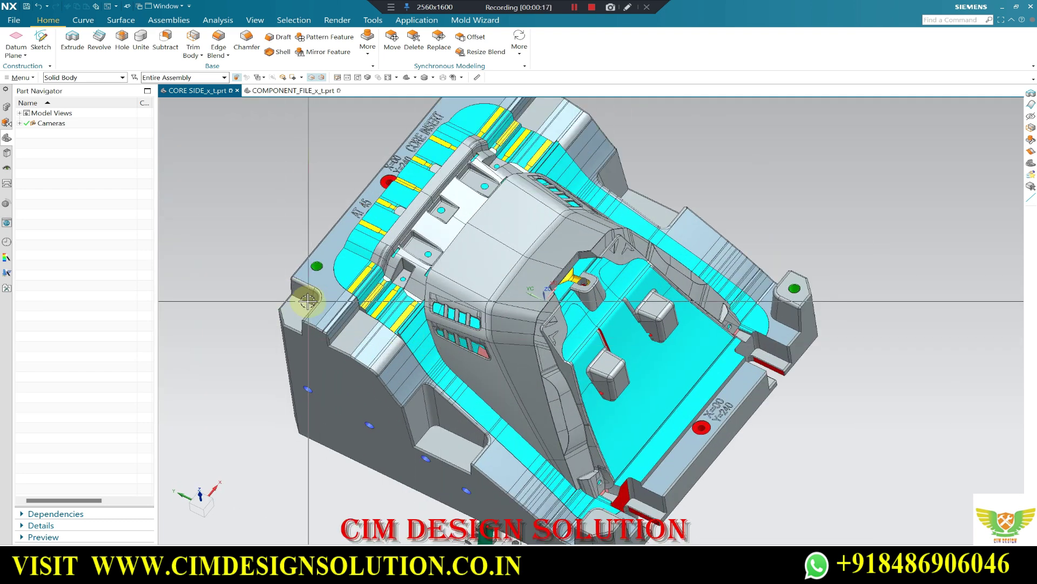
scroll(811, 281, up, 2)
scroll(741, 254, down, 3)
- Orbit the core-side mould from several angles to inspect its block and underside supports
mouse_move(741, 255)
middle_down()
mouse_move(606, 304)
mouse_move(578, 277)
middle_up()
scroll(597, 289, up, 3)
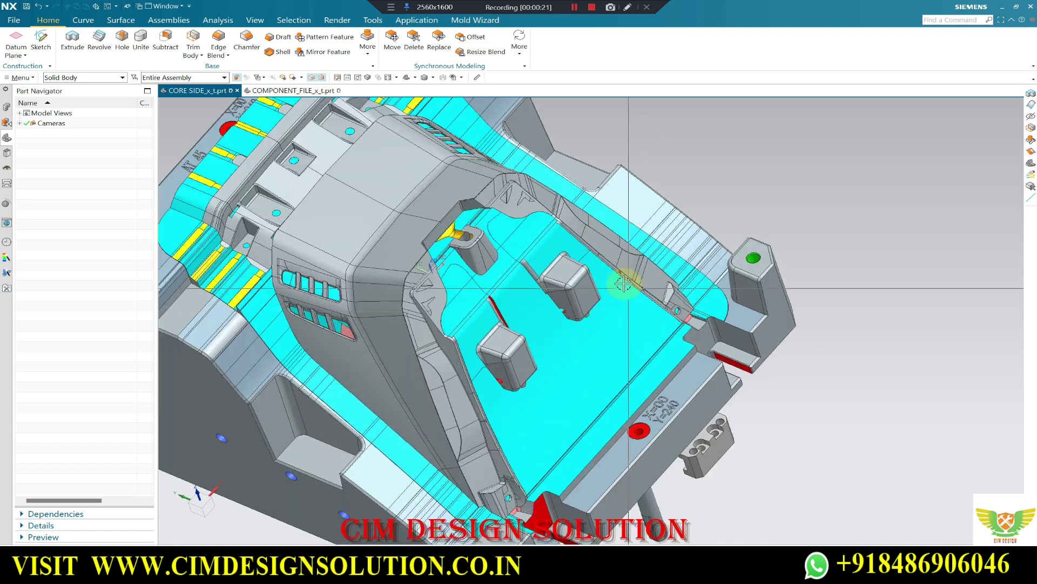
scroll(546, 377, down, 4)
key(F8)
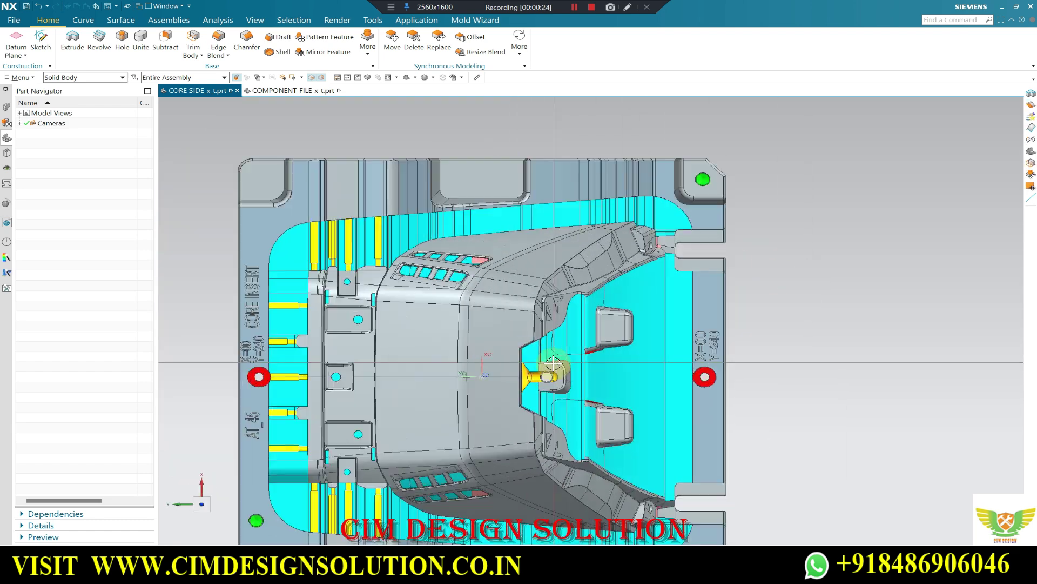
scroll(621, 297, up, 3)
scroll(594, 303, down, 3)
middle_drag(594, 303, 563, 311)
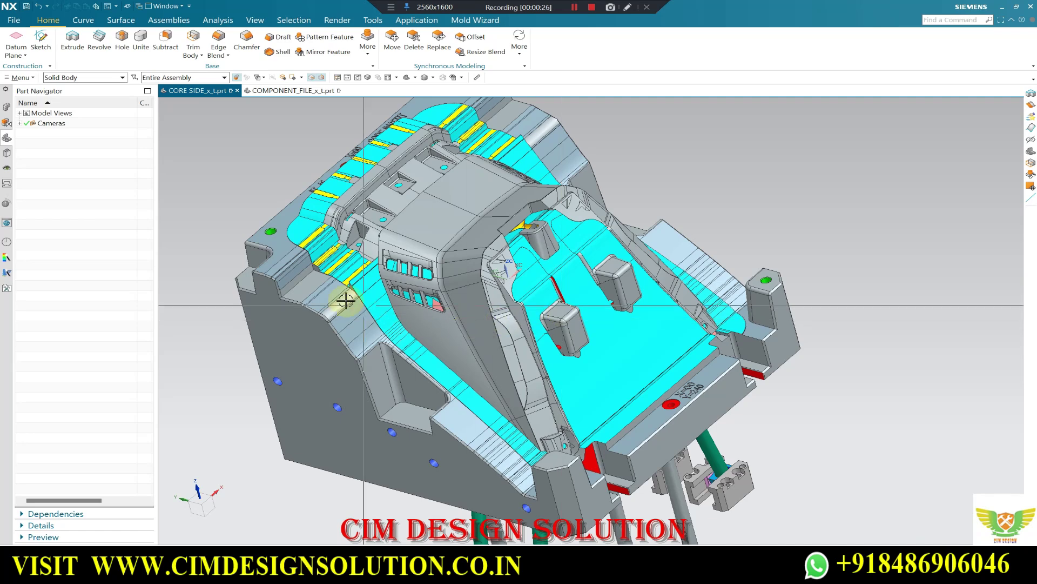
scroll(324, 292, up, 2)
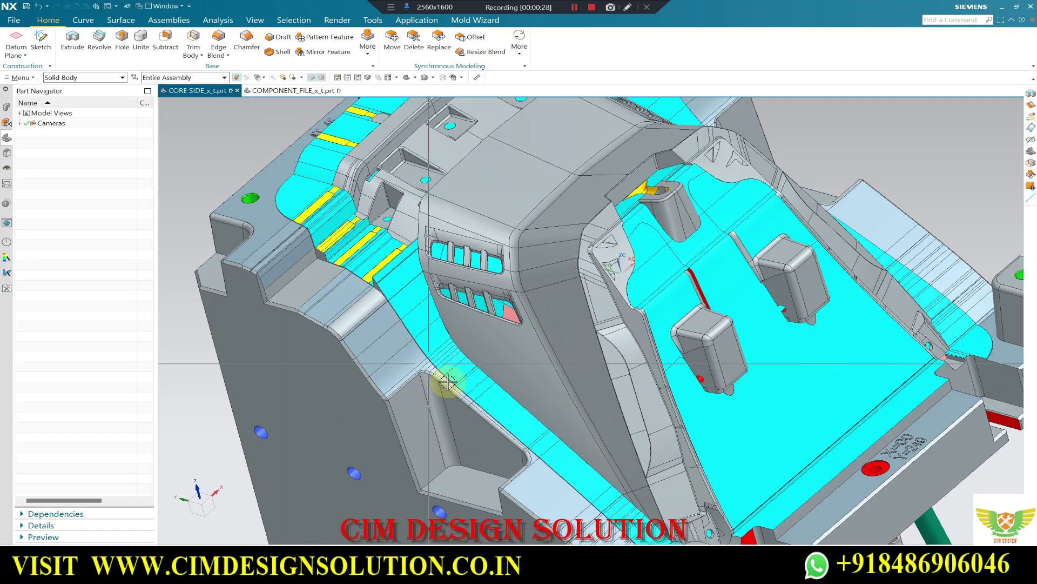
scroll(447, 382, down, 3)
middle_drag(447, 382, 637, 355)
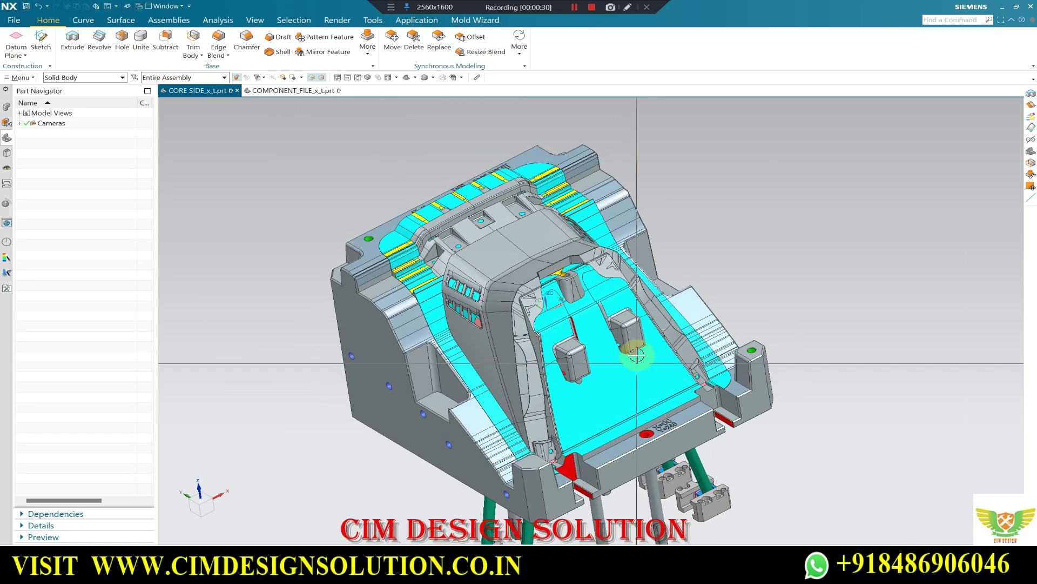
scroll(540, 243, up, 3)
scroll(450, 221, up, 2)
scroll(606, 329, down, 4)
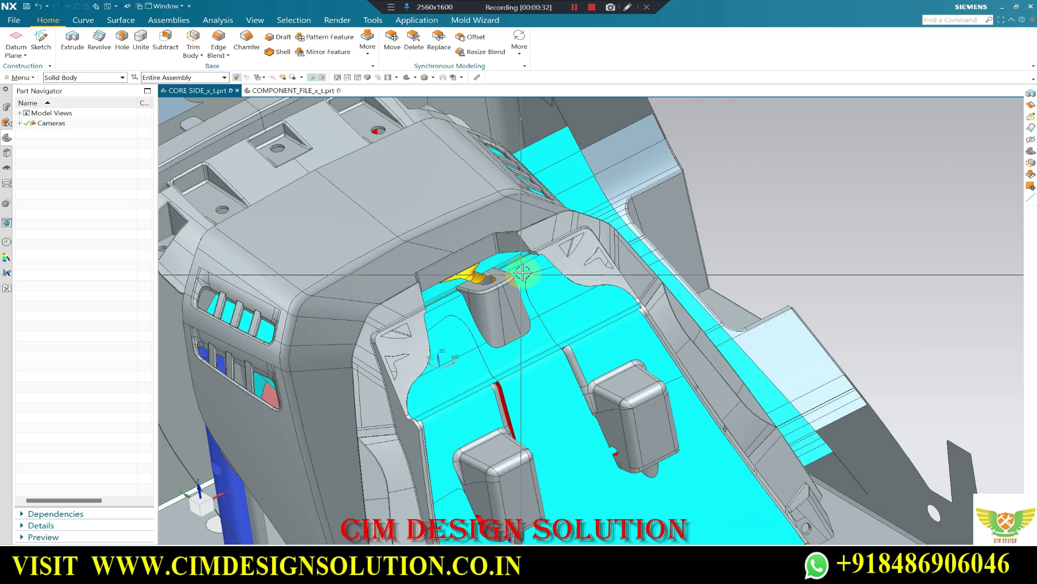
middle_drag(606, 329, 549, 284)
scroll(652, 373, up, 2)
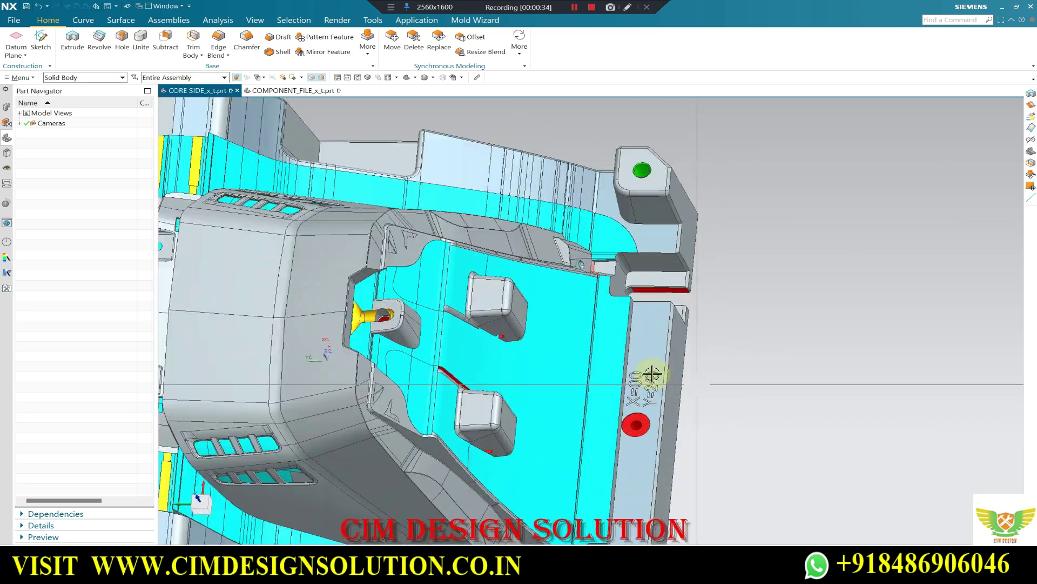
scroll(629, 356, down, 3)
mouse_move(629, 356)
middle_down()
mouse_move(672, 429)
mouse_move(669, 309)
middle_up()
scroll(669, 339, up, 3)
scroll(629, 308, down, 3)
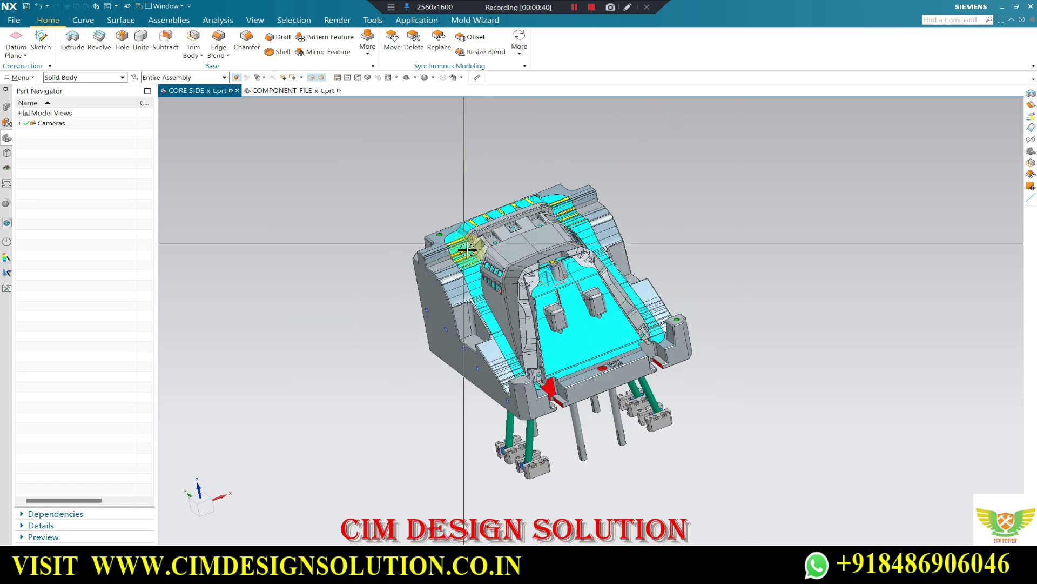
scroll(467, 249, up, 3)
middle_drag(561, 232, 582, 359)
scroll(588, 293, down, 2)
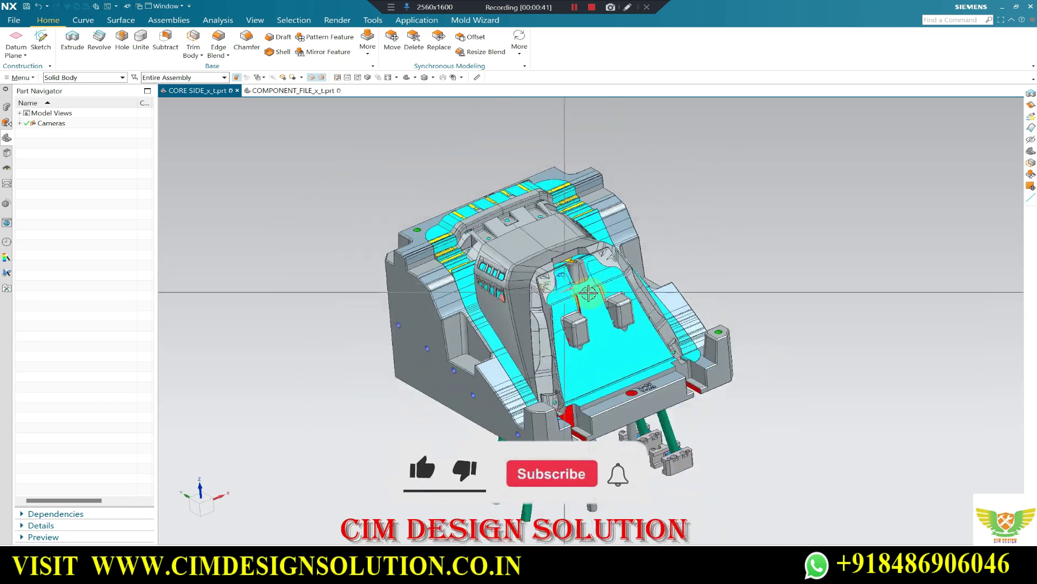
- Return to the COMPONENT_FILE part and inspect the copper part from top and oblique views
click(273, 95)
mouse_move(455, 215)
middle_down()
mouse_move(487, 260)
mouse_move(732, 239)
middle_up()
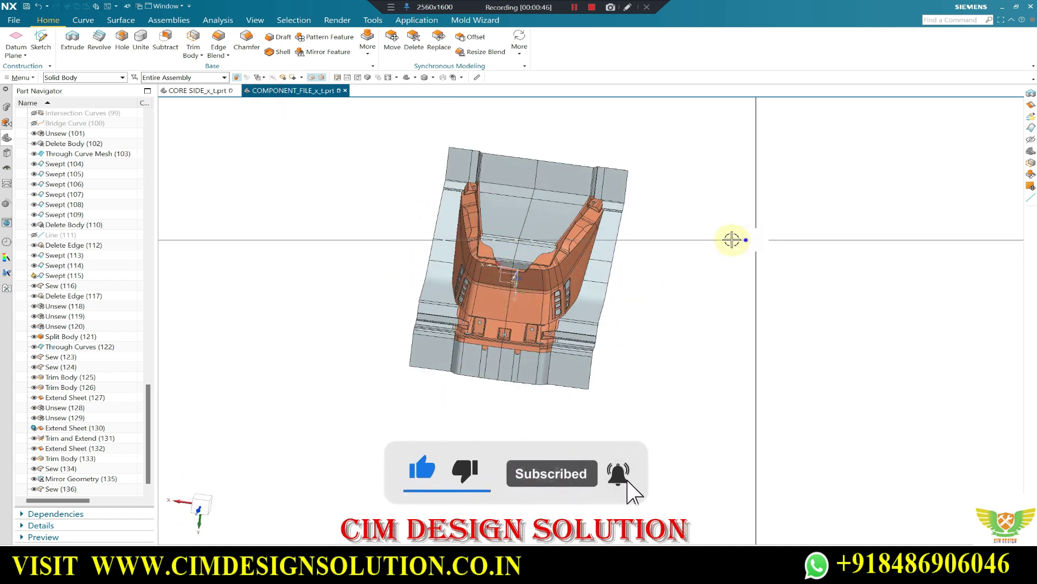
scroll(553, 253, up, 3)
scroll(555, 270, up, 2)
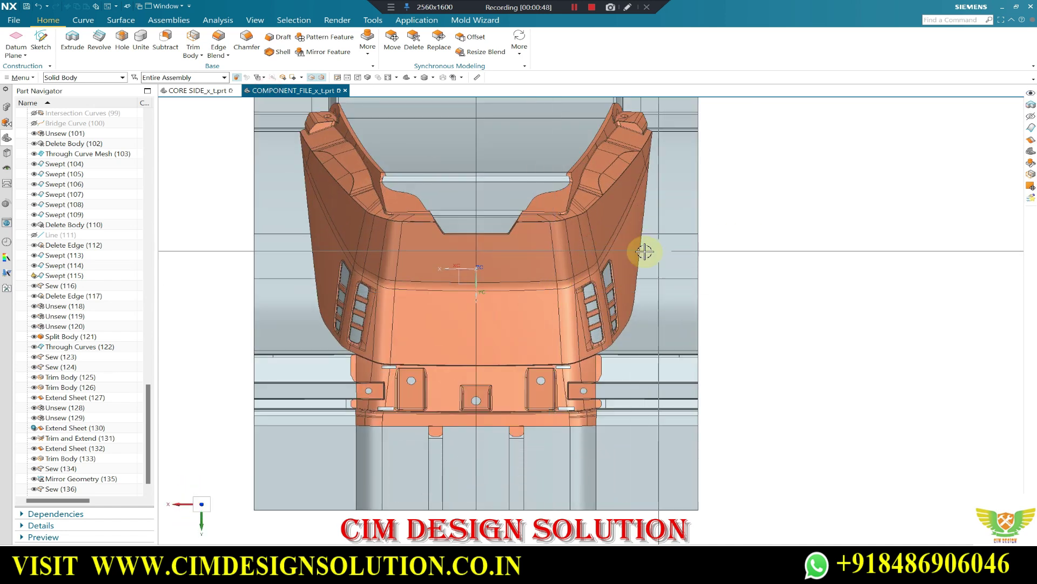
scroll(591, 223, down, 3)
middle_drag(642, 196, 660, 179)
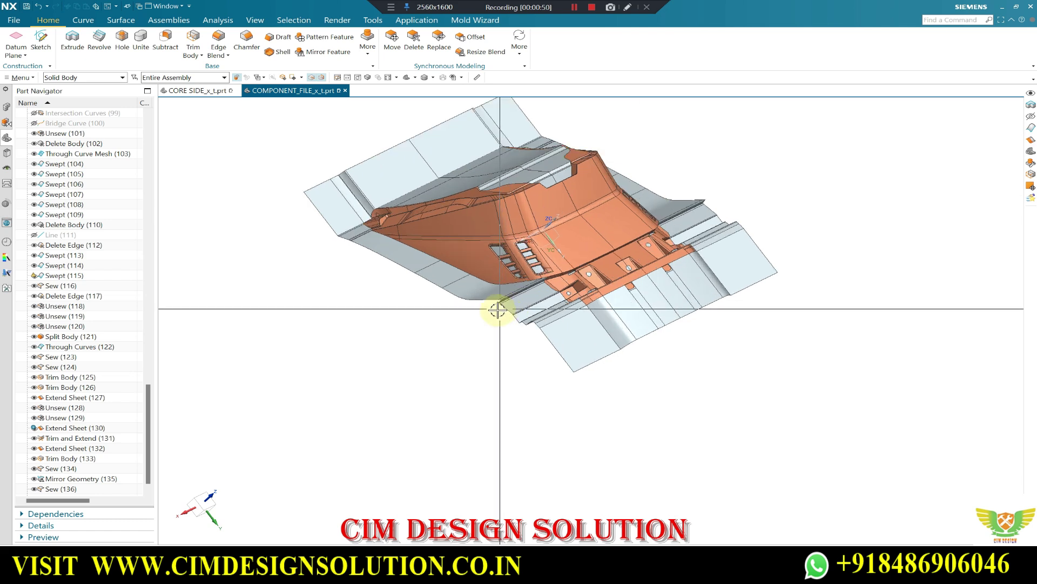
key(F8)
mouse_move(408, 185)
middle_down()
mouse_move(428, 151)
mouse_move(433, 196)
mouse_move(483, 137)
mouse_move(567, 190)
mouse_move(479, 166)
mouse_move(518, 174)
mouse_move(516, 193)
mouse_move(808, 132)
mouse_move(752, 132)
mouse_move(660, 192)
mouse_move(796, 213)
mouse_move(751, 216)
middle_up()
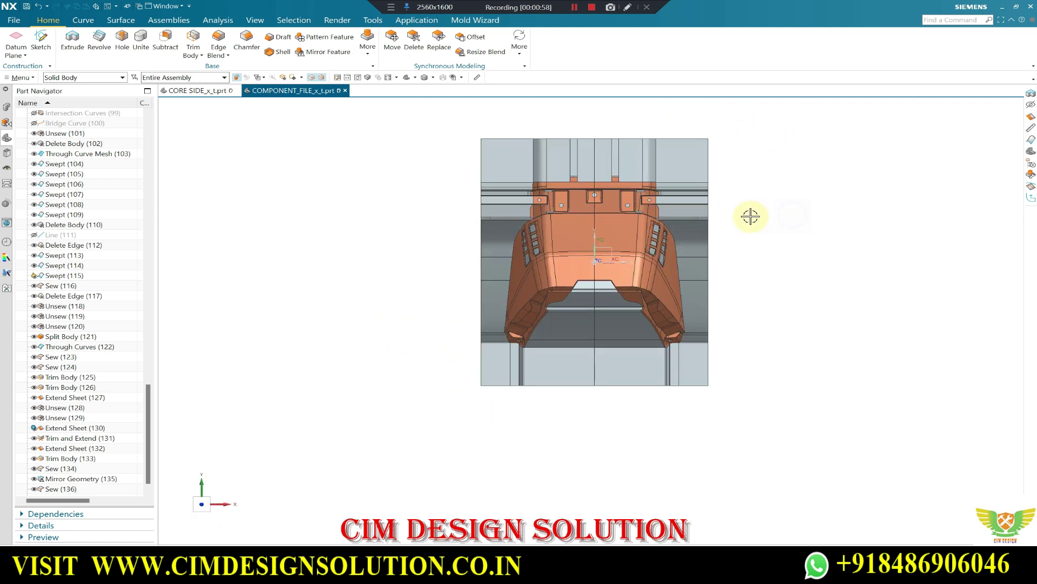
mouse_move(348, 218)
middle_down()
mouse_move(384, 146)
mouse_move(572, 181)
mouse_move(583, 232)
middle_up()
scroll(583, 233, up, 2)
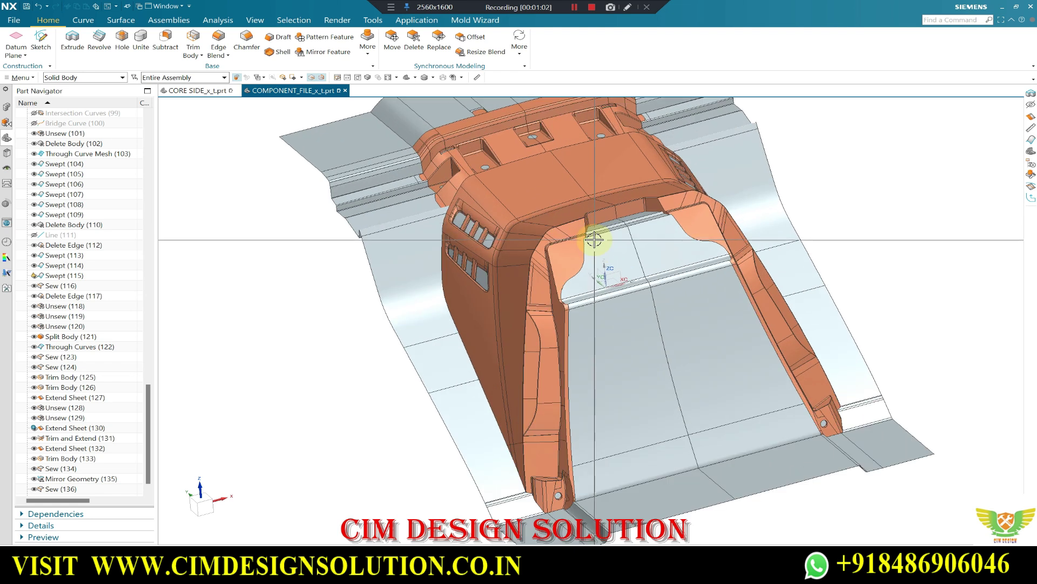
mouse_move(518, 238)
middle_down()
mouse_move(556, 270)
mouse_move(607, 279)
middle_up()
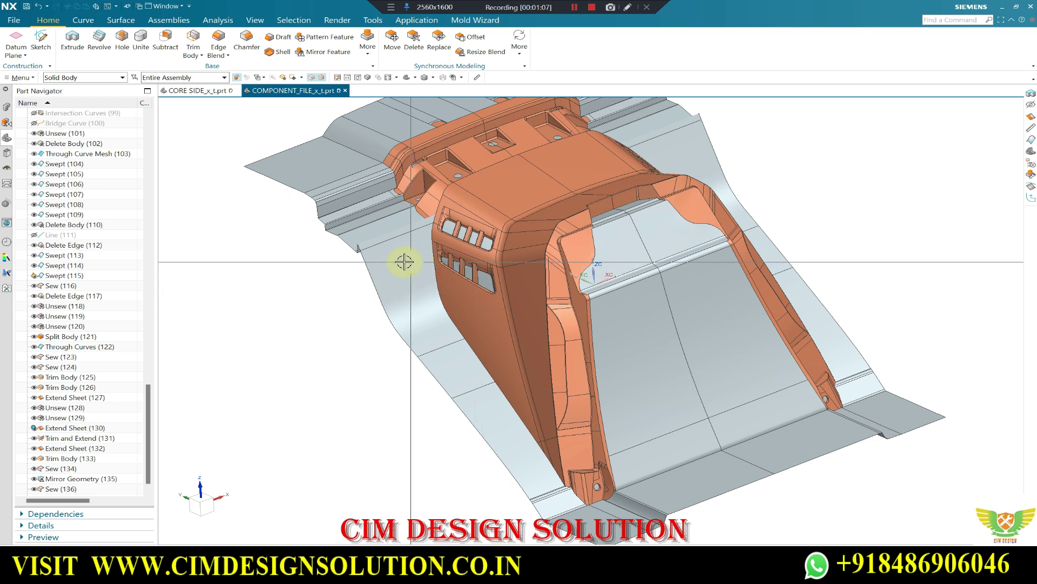
mouse_move(313, 226)
middle_down()
mouse_move(345, 232)
mouse_move(319, 193)
middle_up()
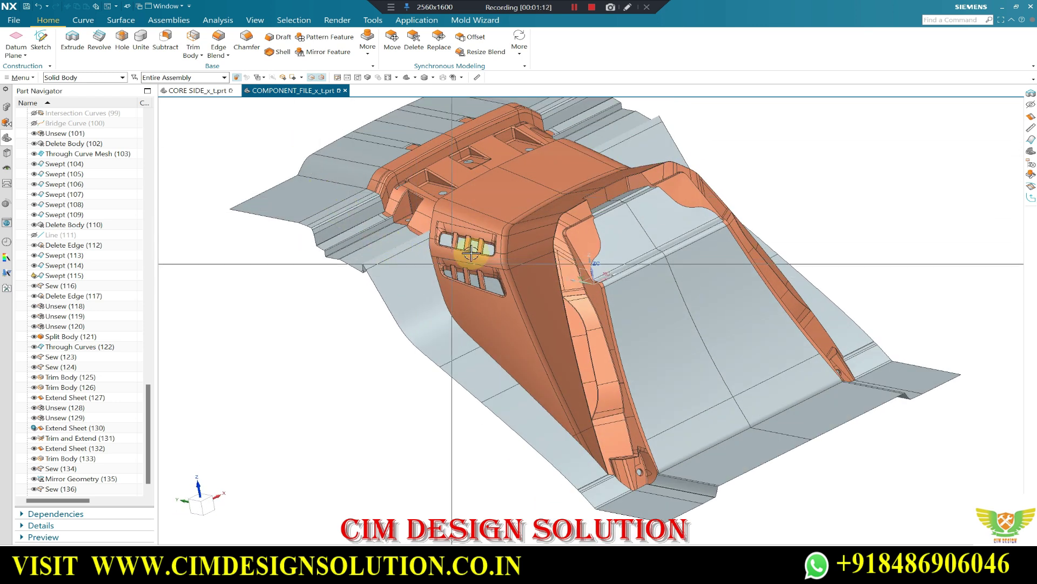
scroll(387, 263, down, 2)
mouse_move(387, 263)
middle_down()
mouse_move(607, 232)
mouse_move(538, 267)
middle_up()
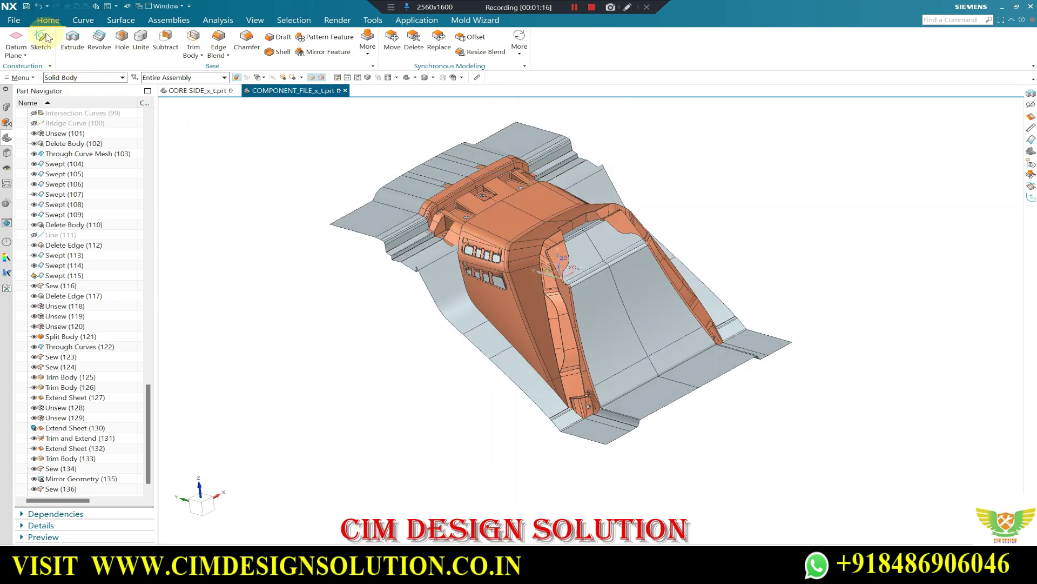
- Preview a stock block enclosing the part, dismiss it, and view the part from the top
click(475, 20)
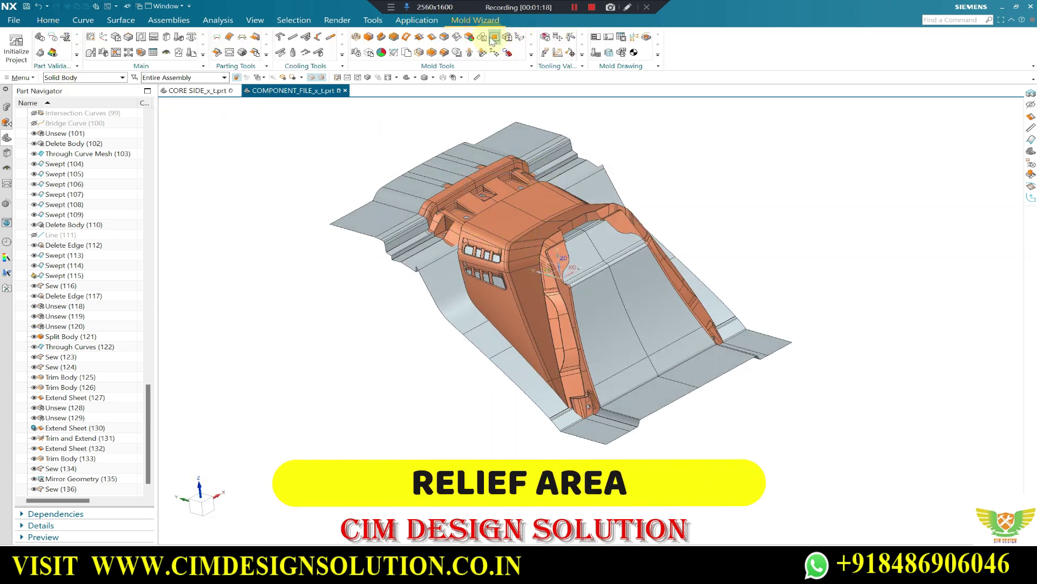
click(494, 38)
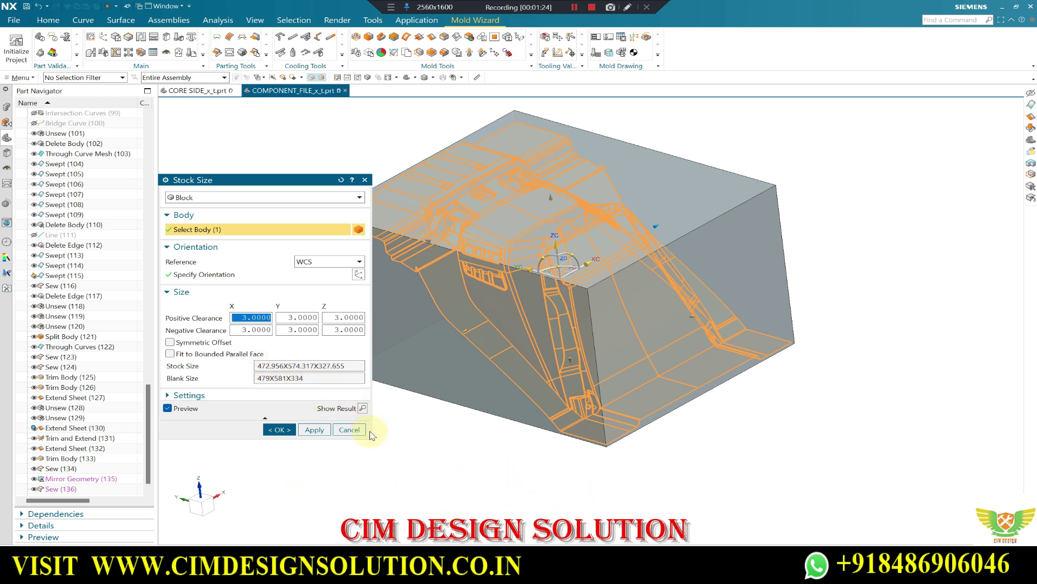
click(351, 429)
key(ctrl+alt+t)
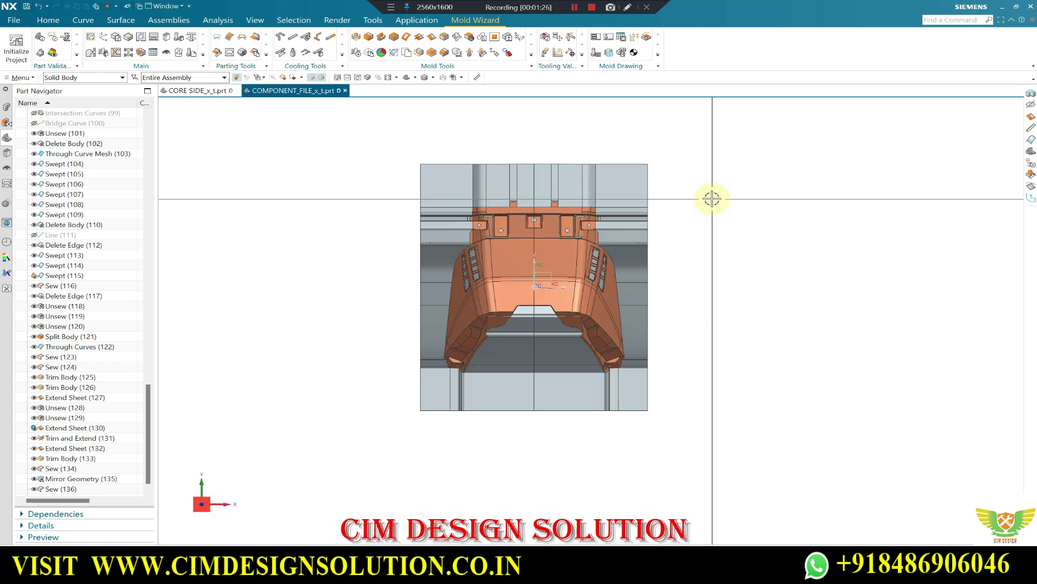
- Start a sketch on the default plane and draw a rectangle around the part's top view
click(54, 21)
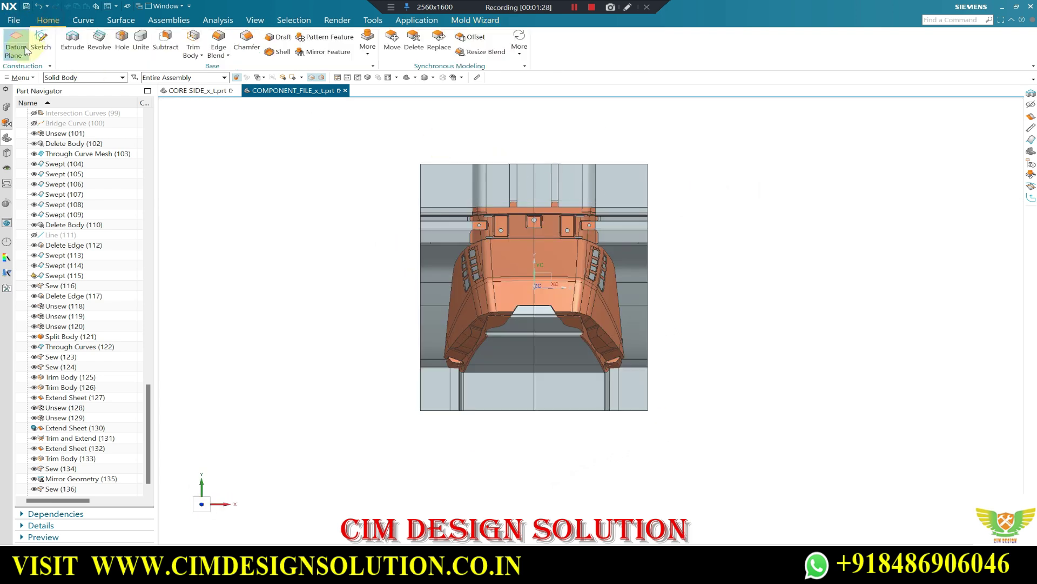
click(42, 37)
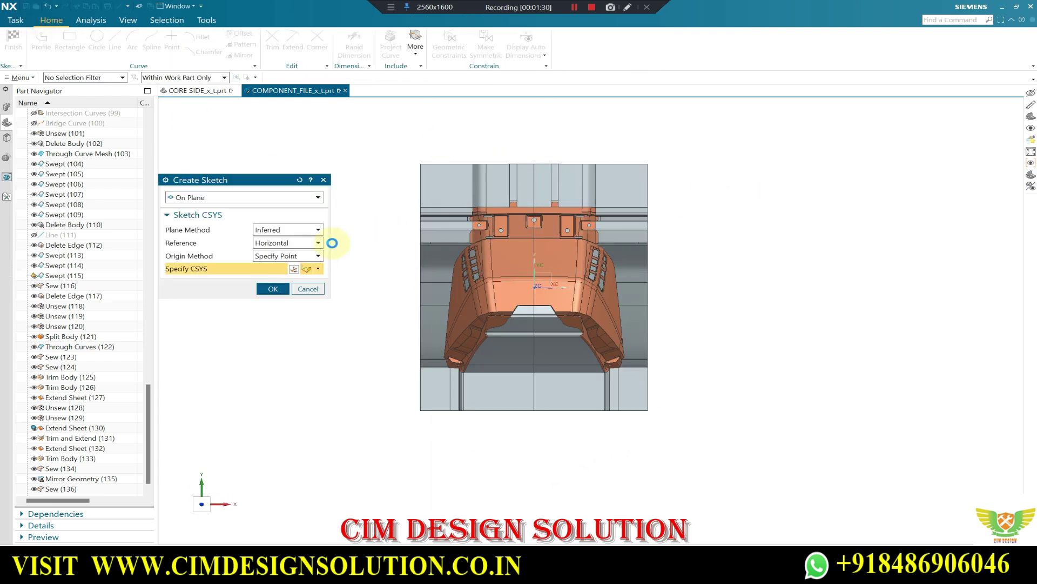
middle_click(409, 227)
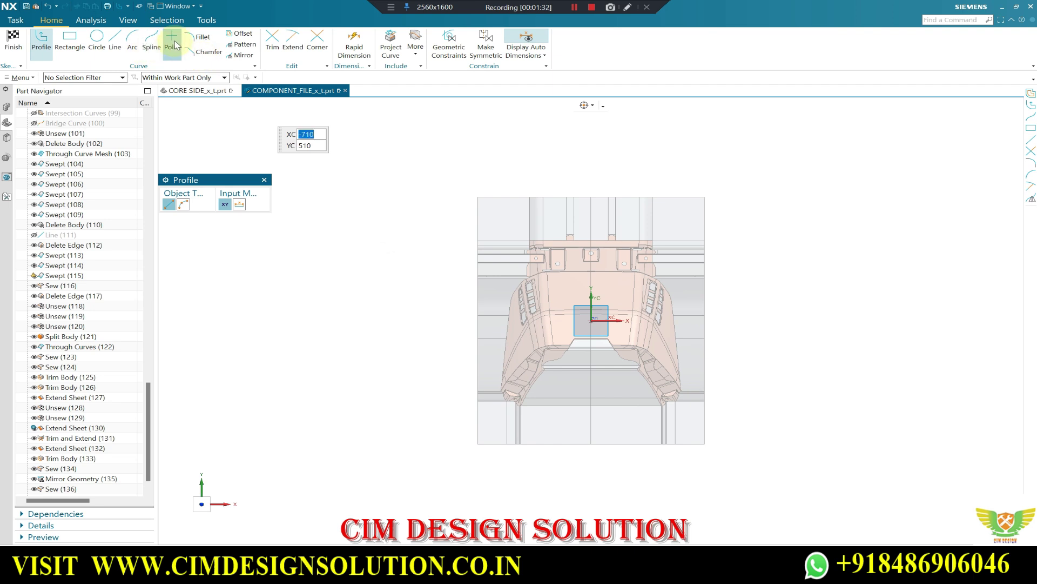
click(70, 39)
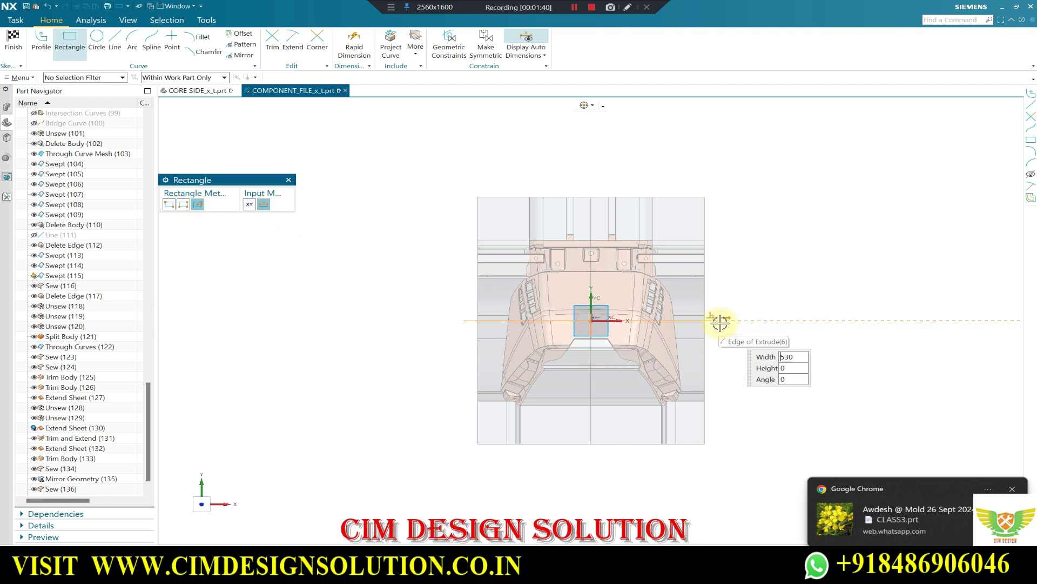
scroll(720, 322, up, 1)
scroll(720, 324, up, 1)
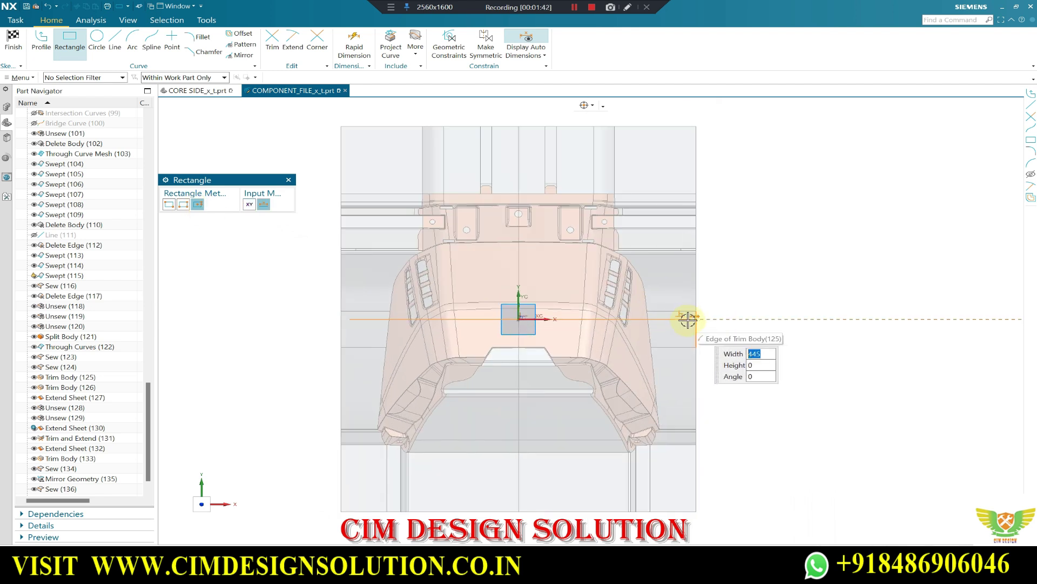
scroll(687, 320, up, 1)
scroll(687, 319, down, 1)
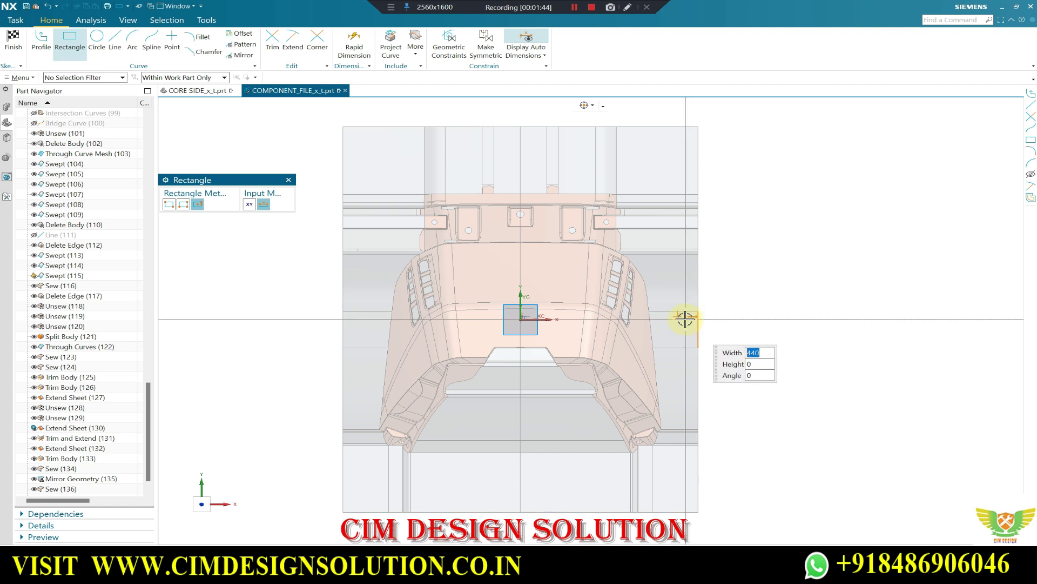
scroll(685, 319, up, 4)
scroll(684, 319, down, 2)
click(756, 323)
scroll(756, 323, down, 3)
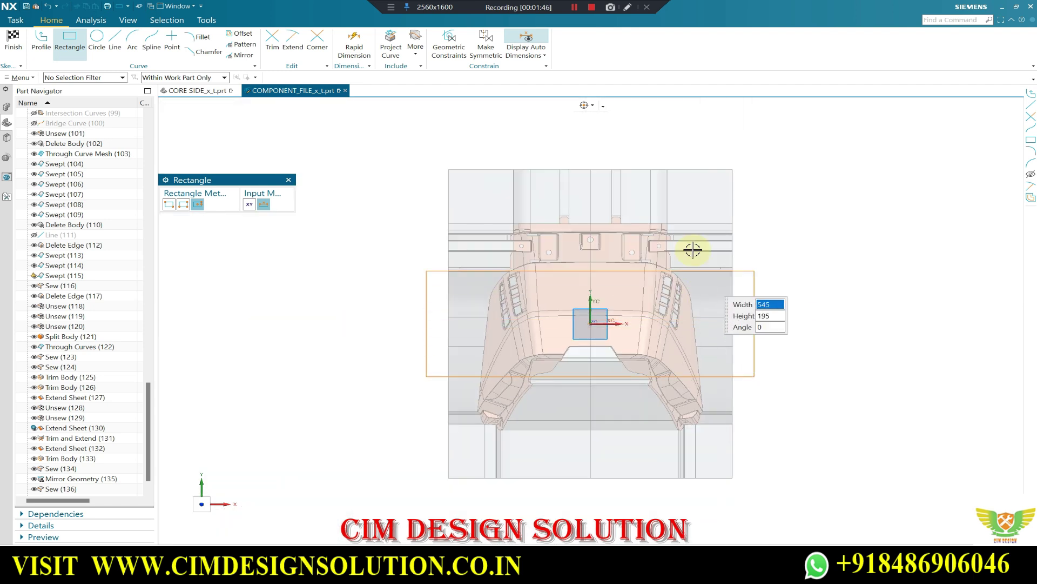
click(690, 188)
key(Escape)
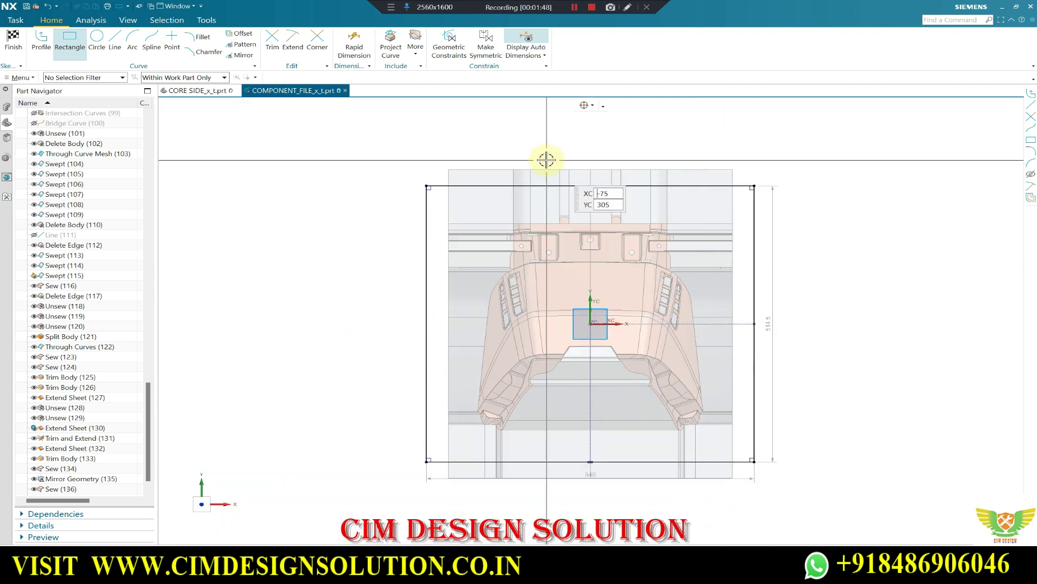
- Dimension the rectangle's bottom edge and change its width from 546 to 450
click(574, 7)
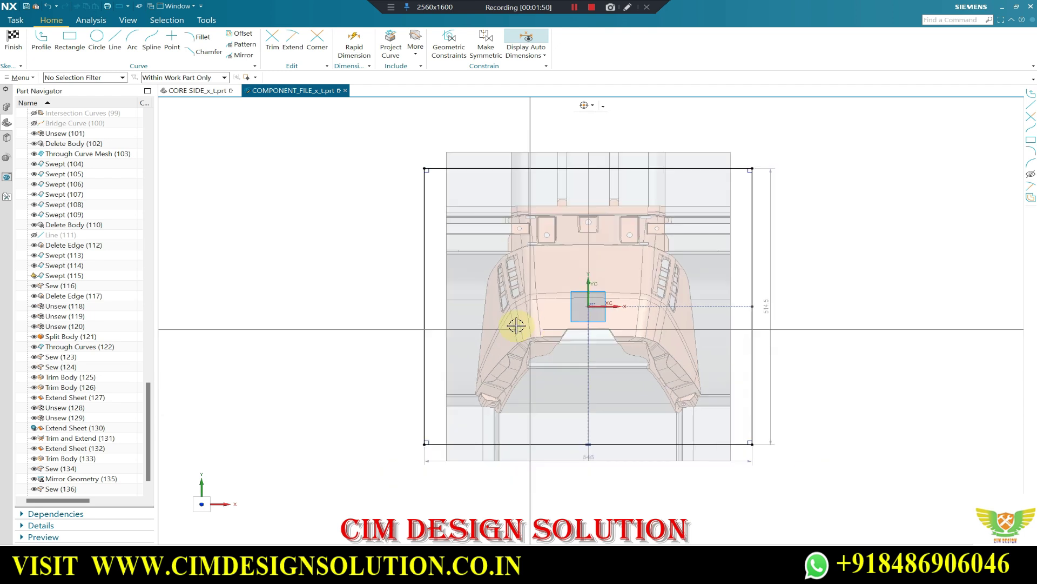
scroll(583, 453, up, 3)
scroll(554, 430, up, 2)
drag(553, 429, 548, 428)
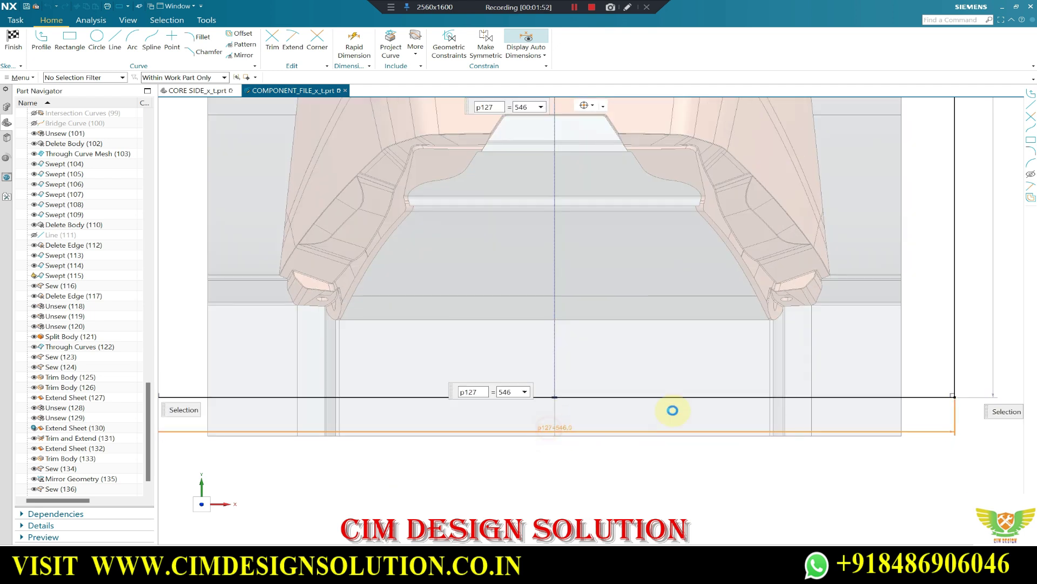
double_click(673, 410)
click(574, 7)
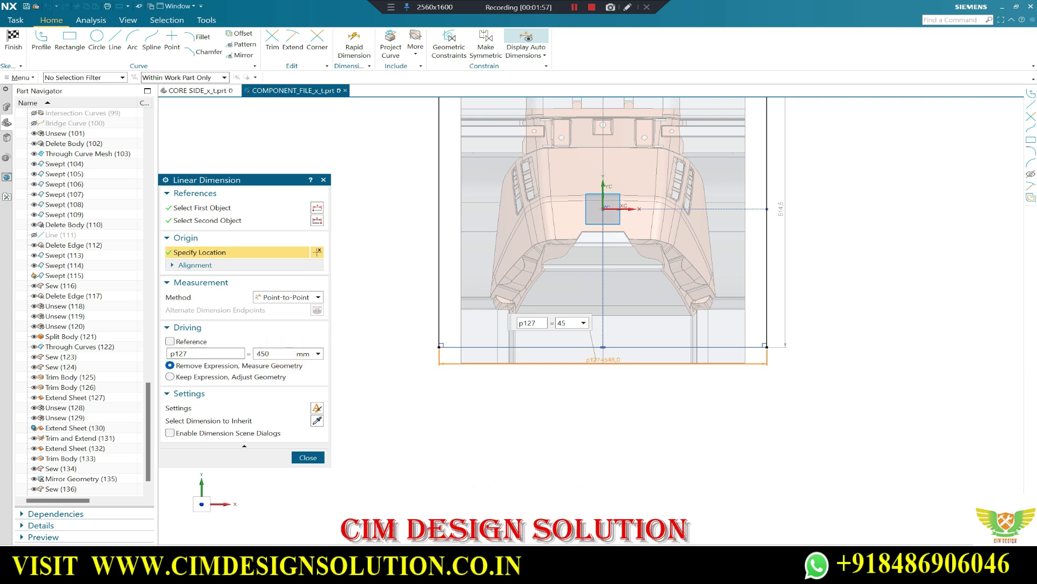
click(284, 354)
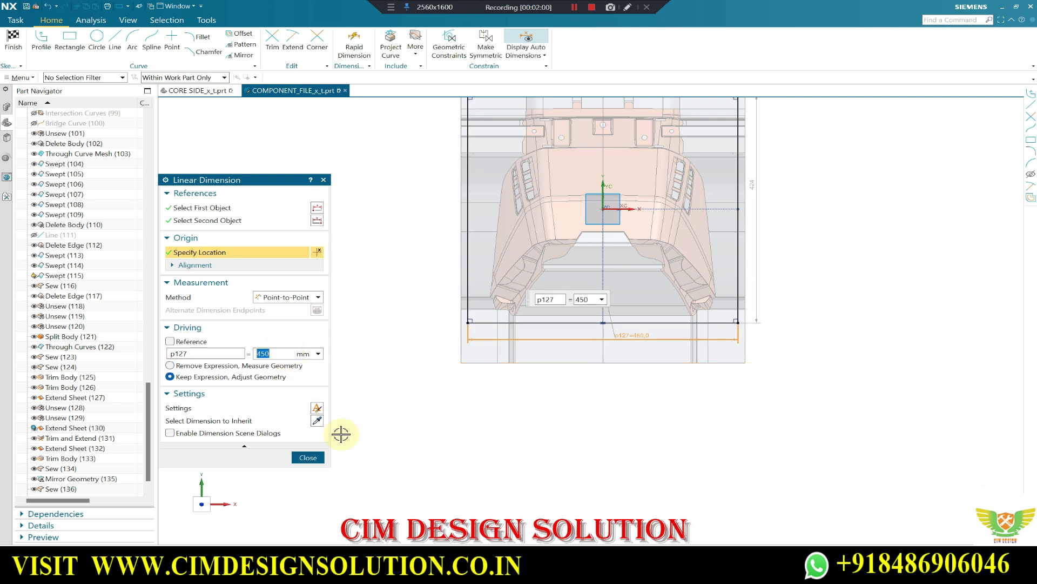
- Set the rectangle height to 550 on the right edge, then finish the sketch
scroll(341, 434, down, 2)
scroll(630, 282, up, 2)
click(638, 282)
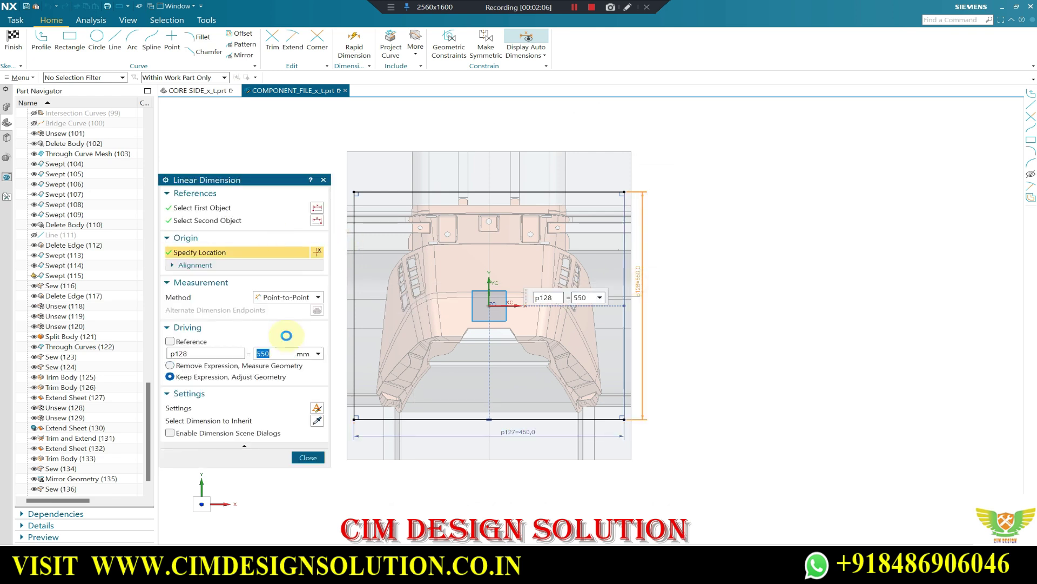
click(287, 336)
click(306, 458)
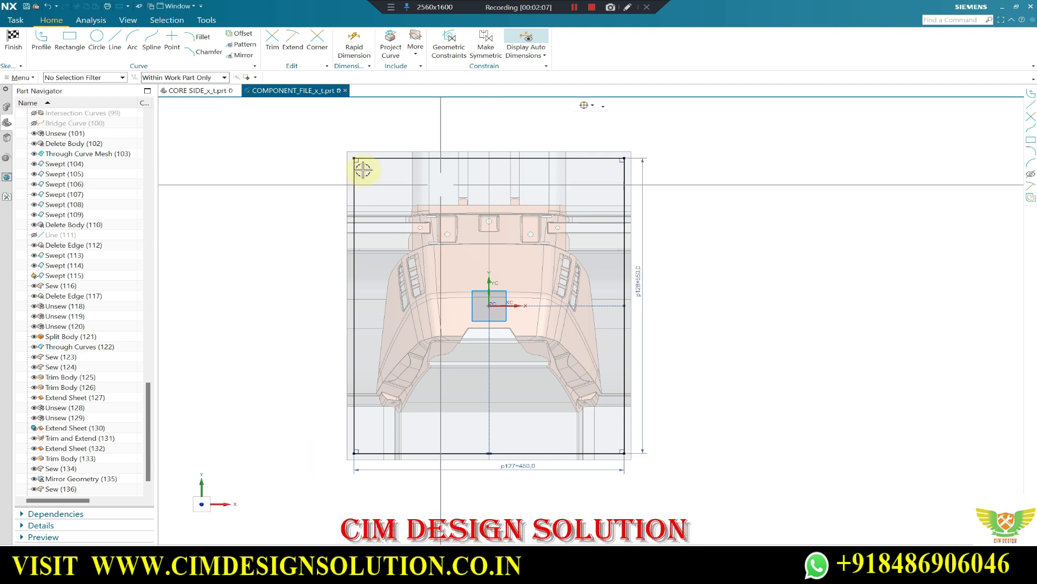
click(14, 41)
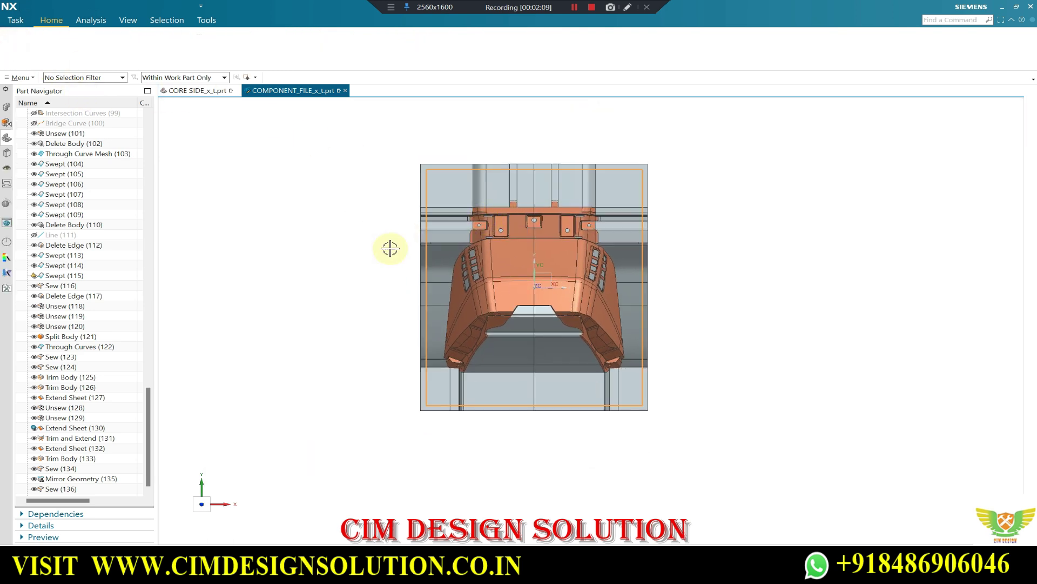
mouse_move(354, 257)
middle_down()
mouse_move(417, 202)
mouse_move(417, 183)
mouse_move(413, 203)
middle_up()
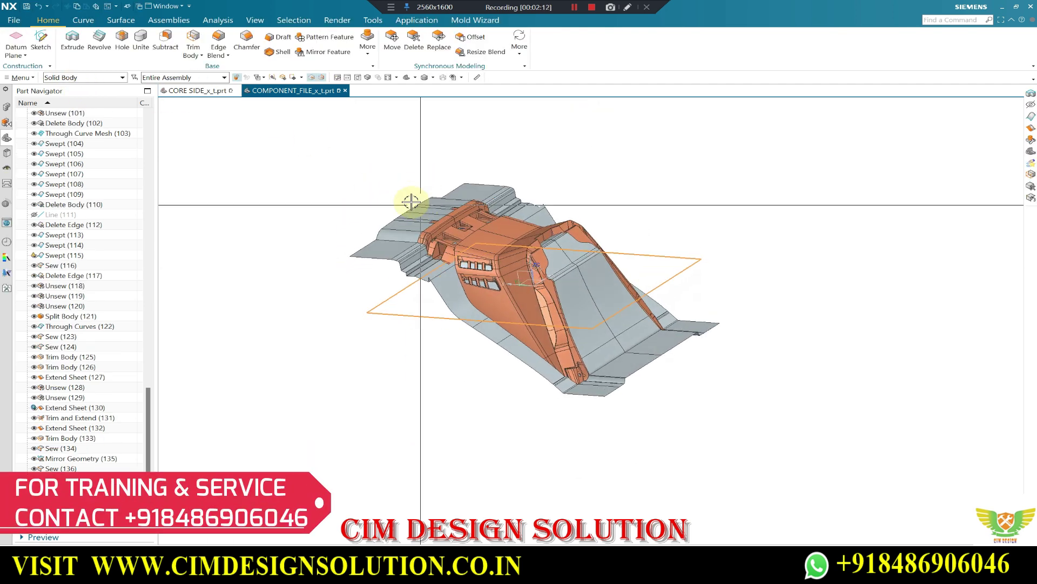
- Split the sheet body using the rectangle Sketch (138) as the cutting tool
click(369, 54)
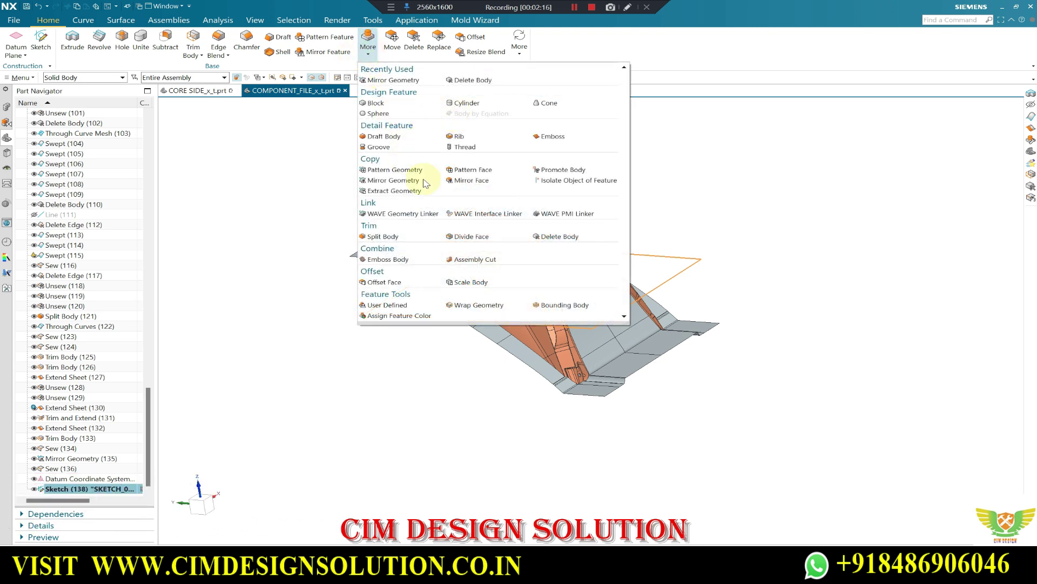
click(373, 238)
click(424, 213)
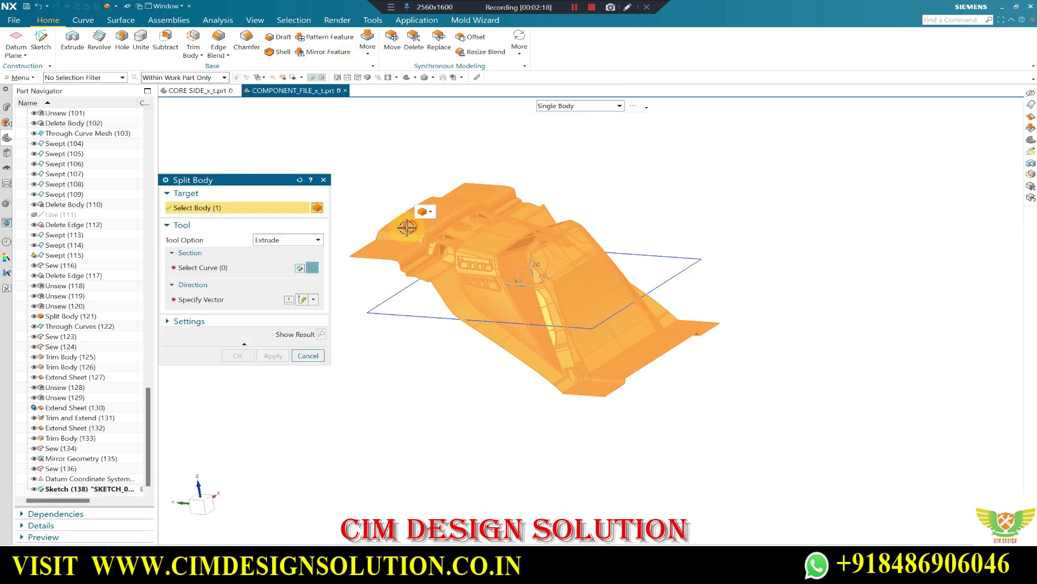
click(70, 489)
middle_click(340, 447)
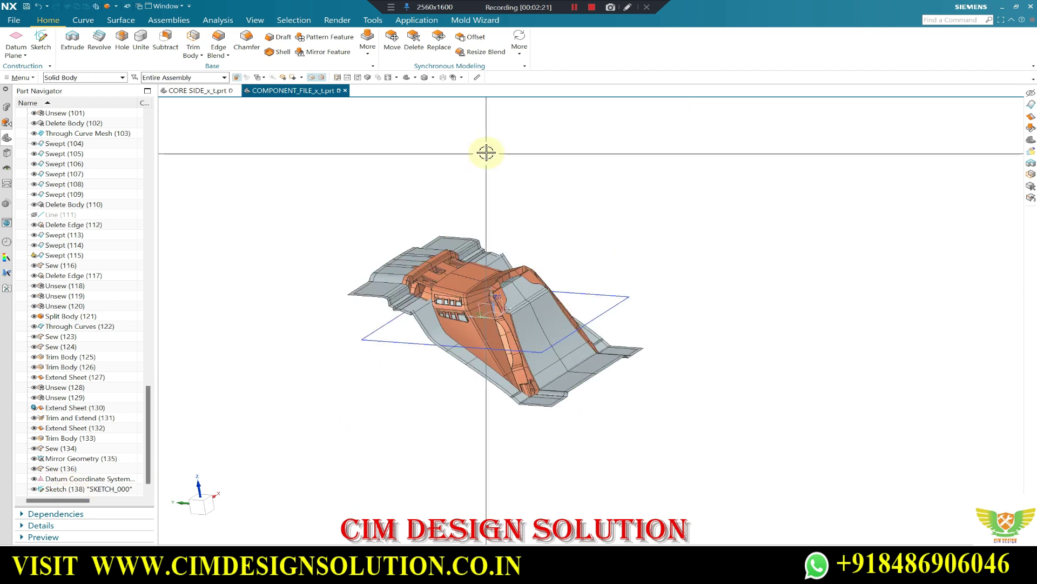
- Look down on the split sheets and start Delete Body
scroll(486, 153, up, 3)
mouse_move(456, 157)
middle_down()
mouse_move(510, 169)
mouse_move(584, 153)
mouse_move(607, 232)
middle_up()
scroll(471, 238, down, 2)
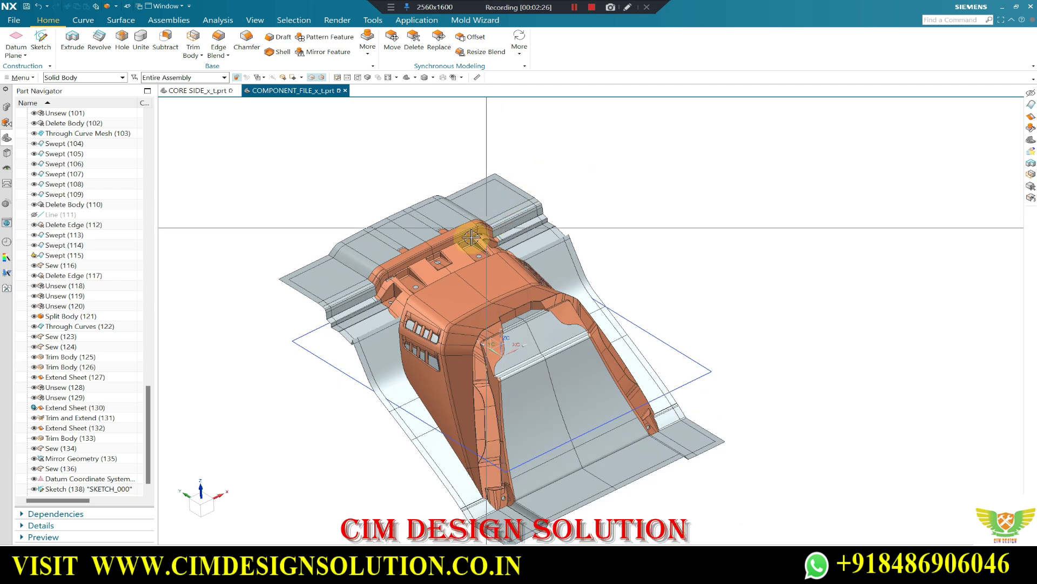
click(367, 47)
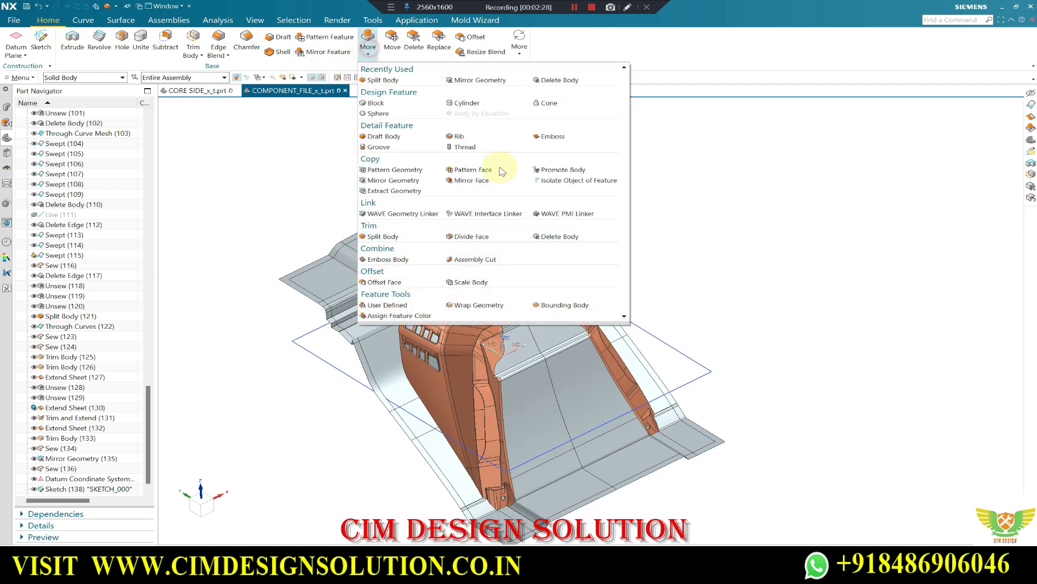
click(563, 244)
- Delete an outer split sheet piece and inspect the trimmed edges from above
click(520, 180)
middle_click(708, 218)
mouse_move(709, 217)
middle_down()
mouse_move(634, 253)
mouse_move(763, 248)
middle_up()
key(F8)
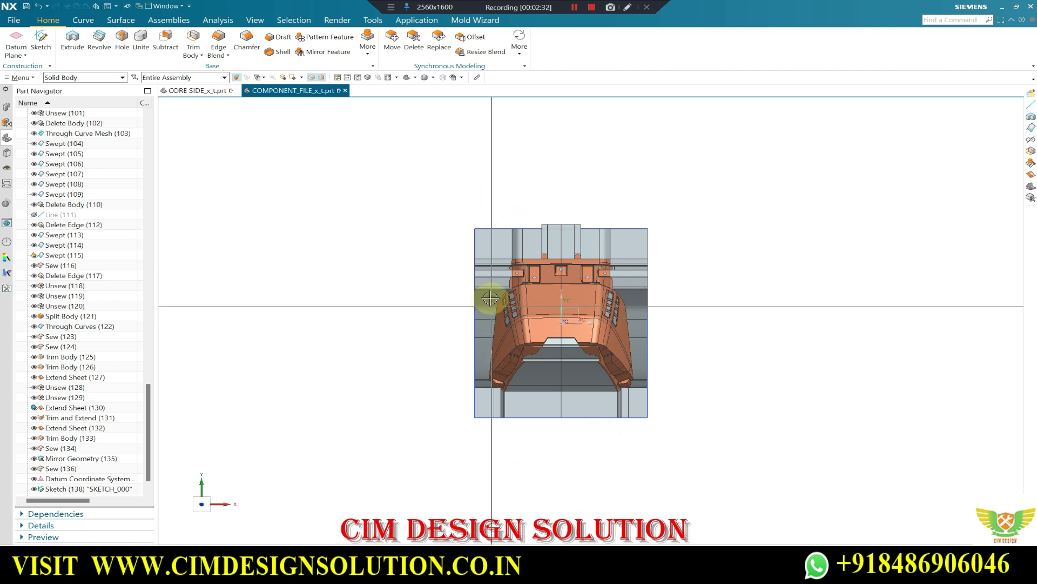
middle_drag(487, 224, 528, 203)
scroll(598, 185, down, 3)
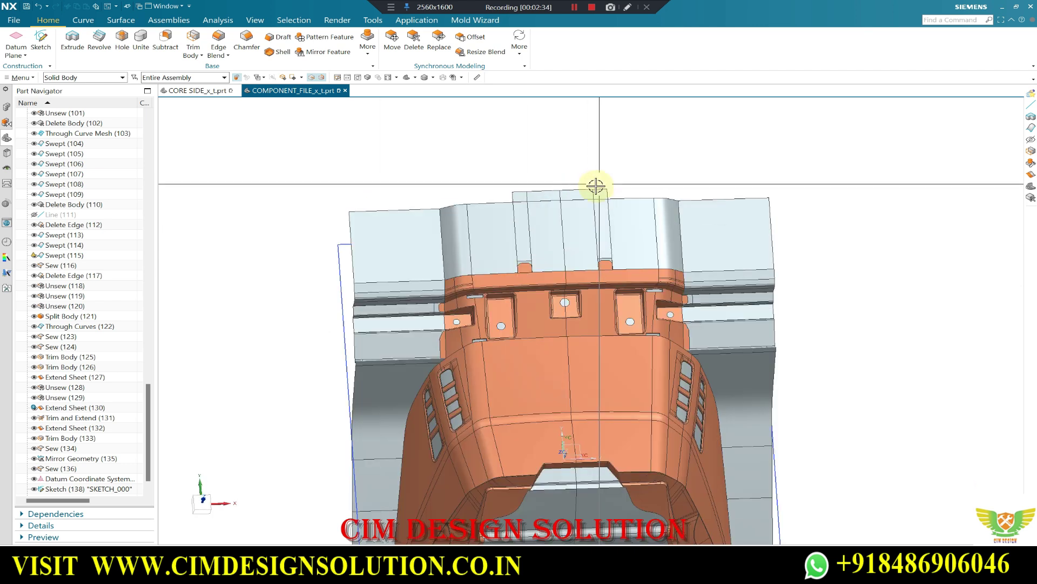
- Check for any remaining outer pieces, then orbit to confirm the sheets are trimmed to the rectangle
click(368, 46)
click(568, 247)
key(Escape)
scroll(479, 180, up, 3)
mouse_move(480, 181)
middle_down()
mouse_move(510, 148)
mouse_move(459, 279)
mouse_move(440, 183)
middle_up()
key(F8)
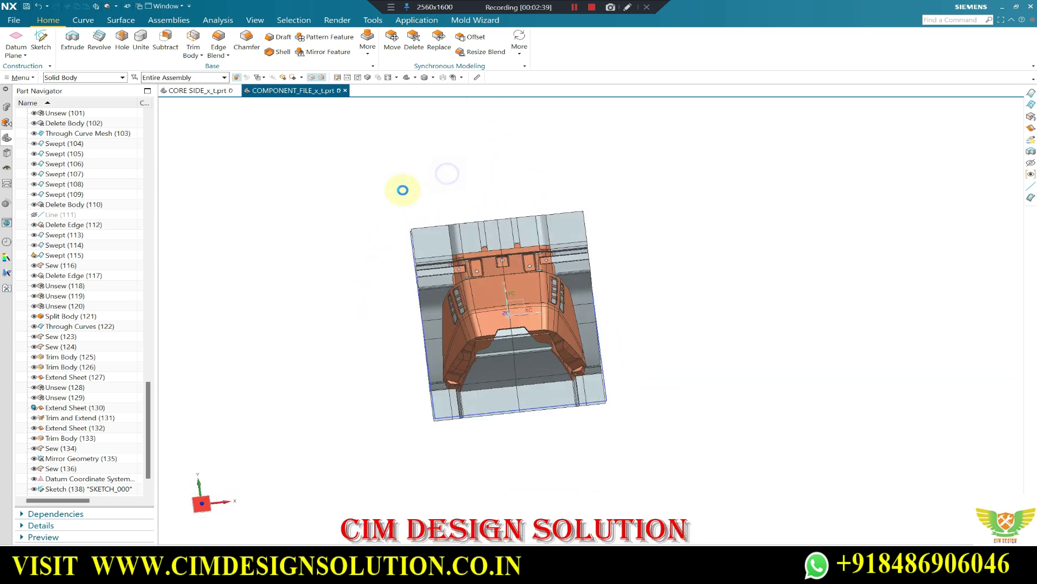
scroll(428, 238, down, 3)
scroll(517, 195, down, 2)
scroll(517, 196, up, 2)
middle_drag(504, 189, 487, 189)
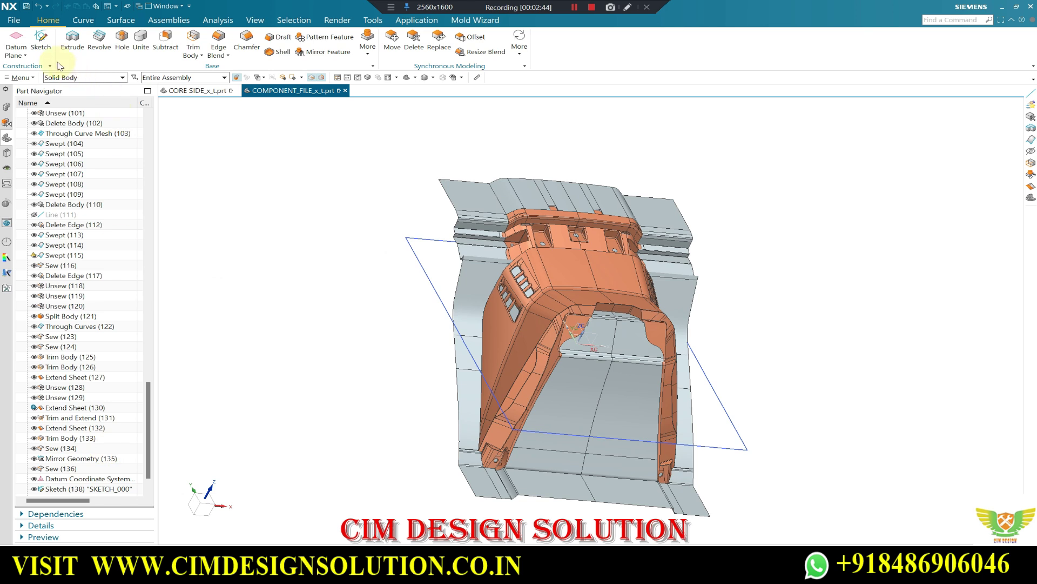
- Start a sketch on the default plane and launch a through-points Studio Spline, zoomed to the top edge
click(43, 50)
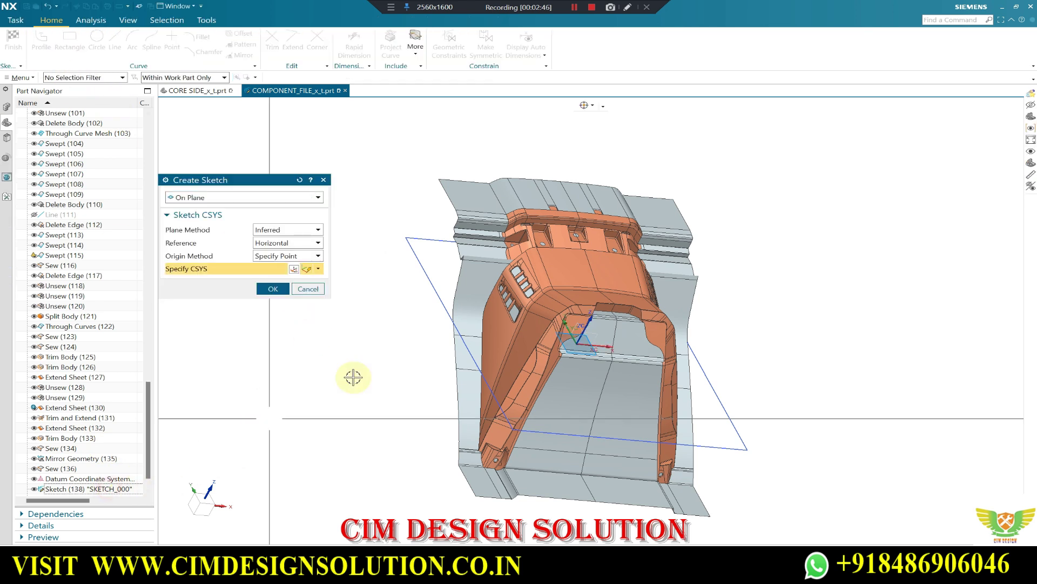
middle_click(374, 330)
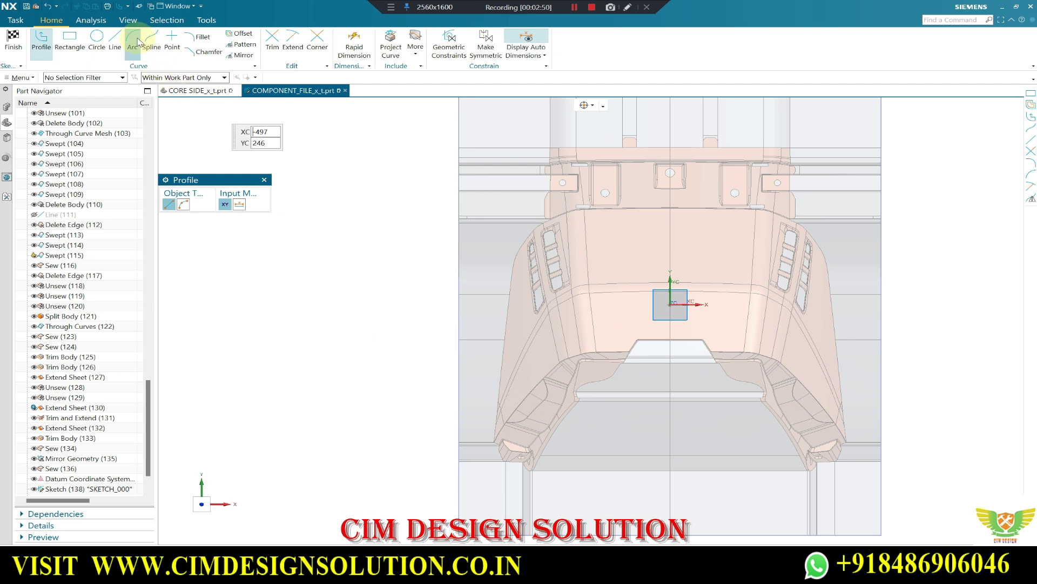
click(150, 41)
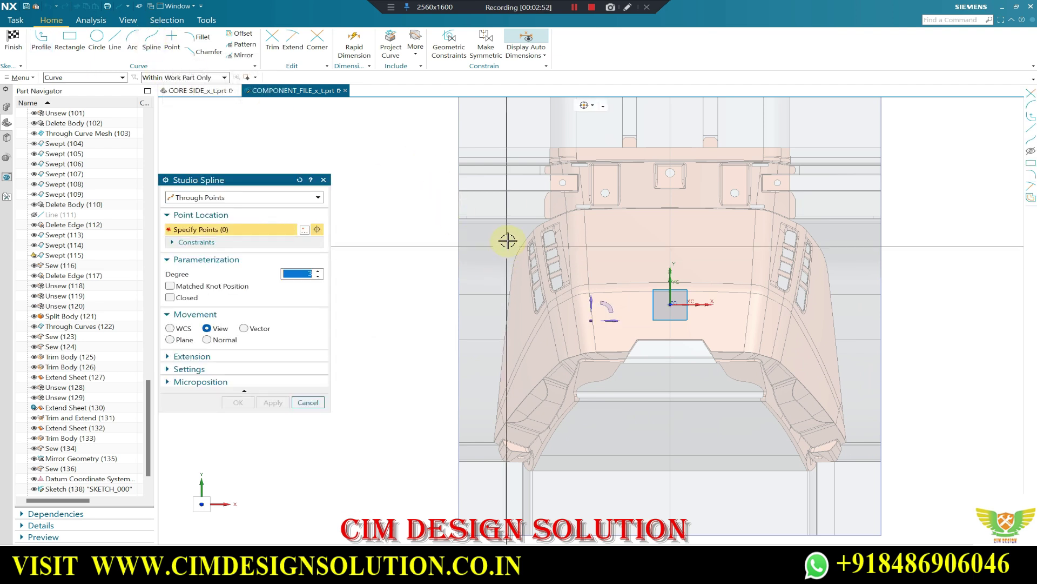
scroll(663, 146, up, 2)
scroll(637, 145, up, 2)
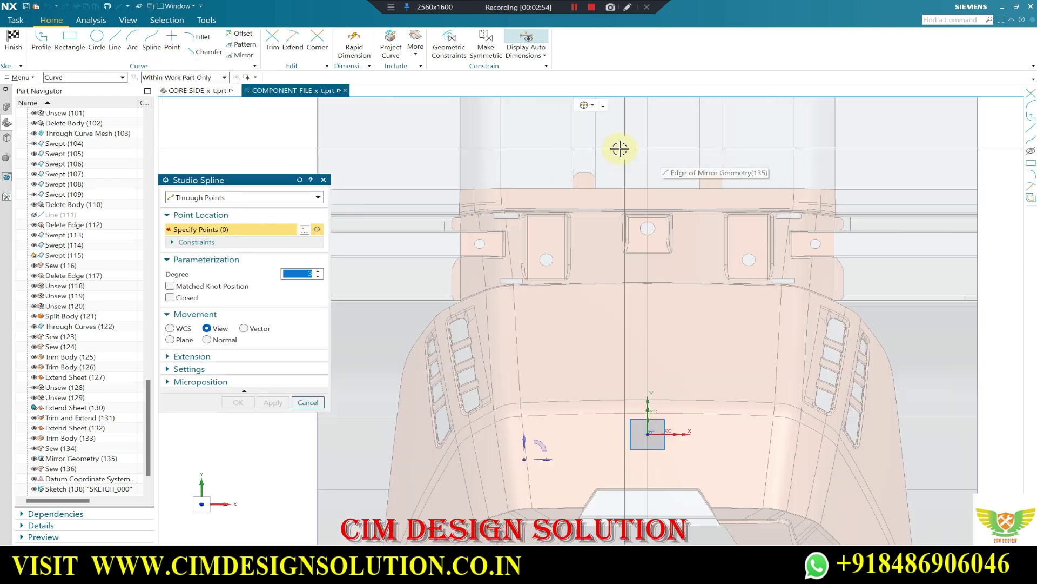
scroll(594, 162, up, 3)
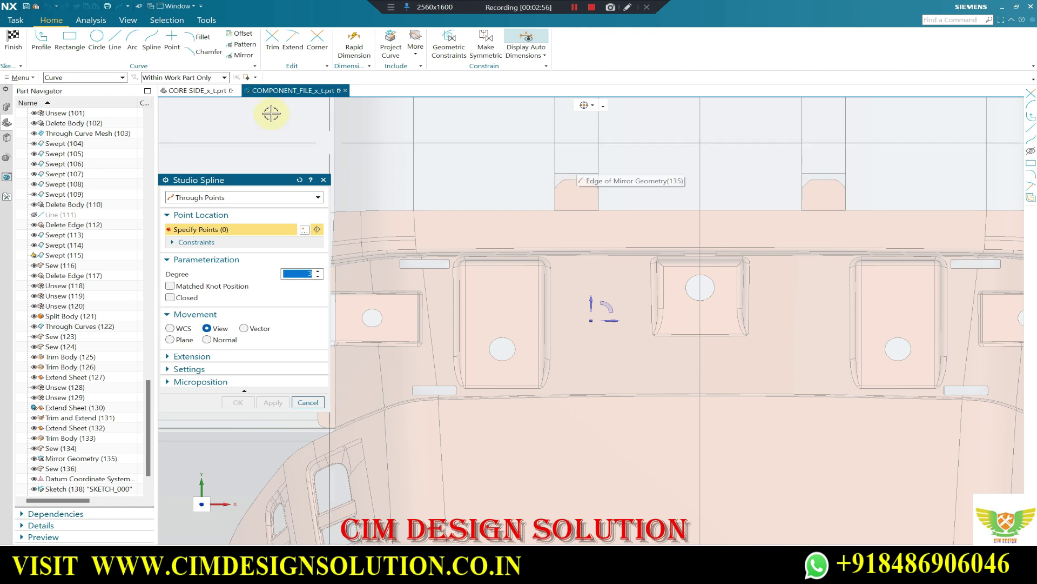
- Offset the first outline edge outward by 25 mm
click(241, 34)
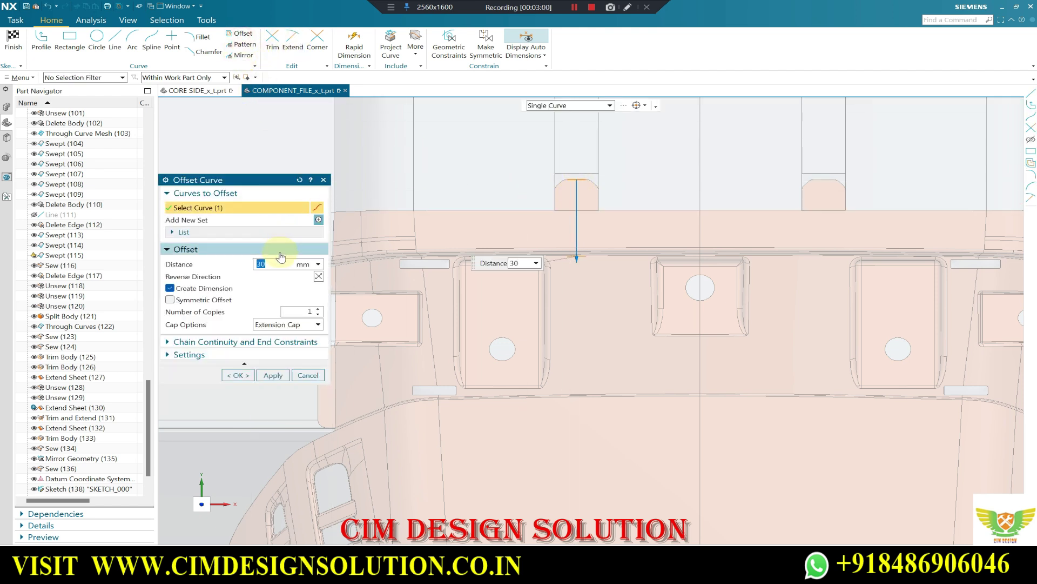
click(317, 276)
scroll(568, 250, down, 3)
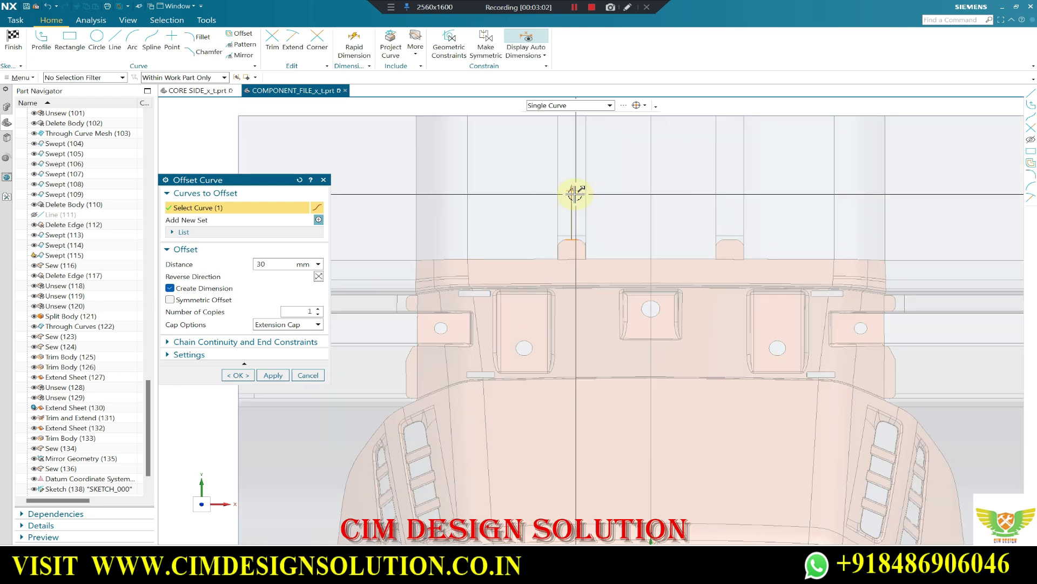
scroll(572, 189, up, 2)
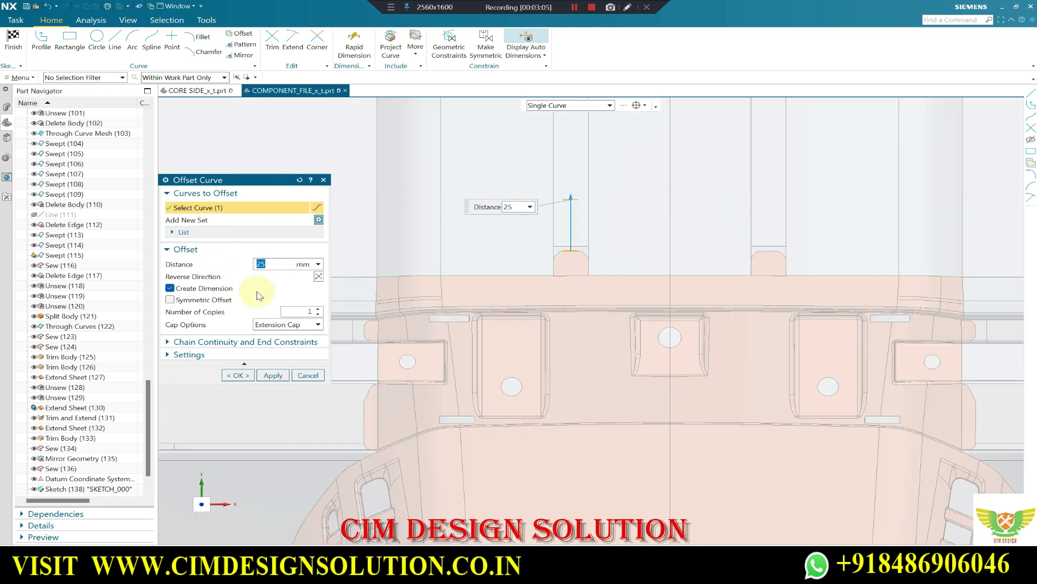
middle_click(632, 187)
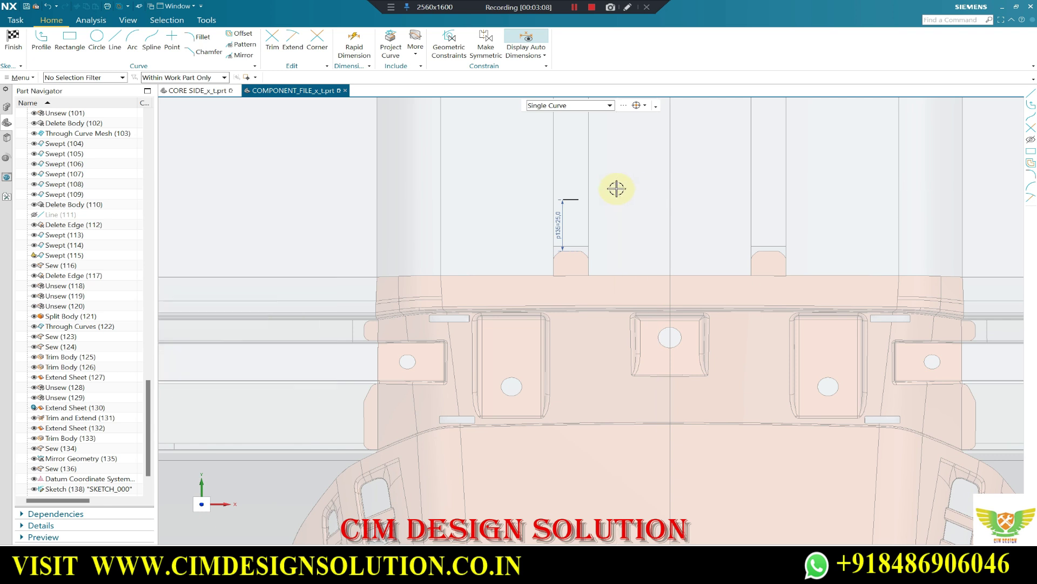
scroll(521, 174, up, 1)
scroll(359, 197, up, 2)
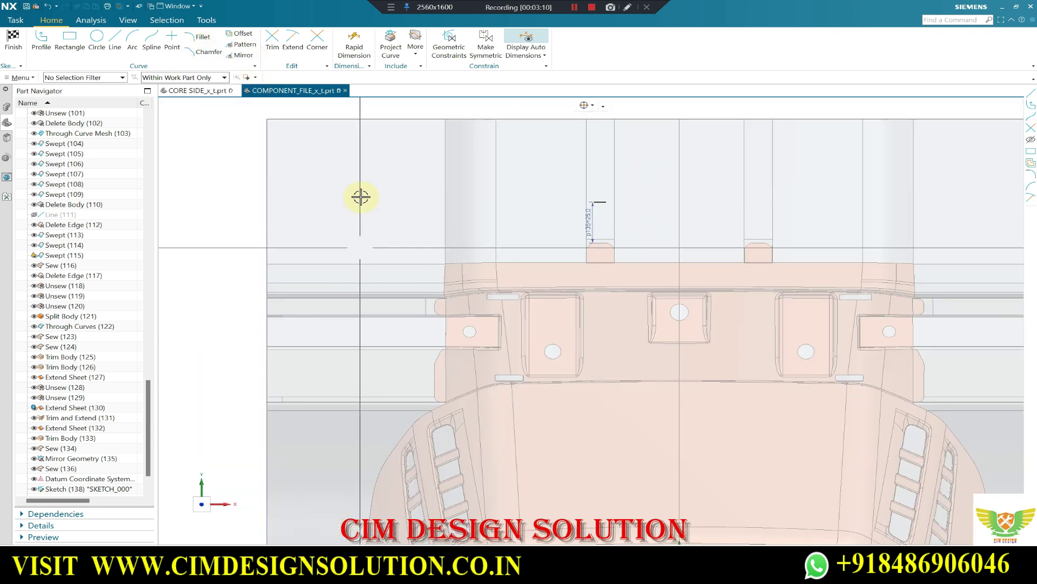
scroll(389, 243, up, 2)
scroll(418, 223, up, 2)
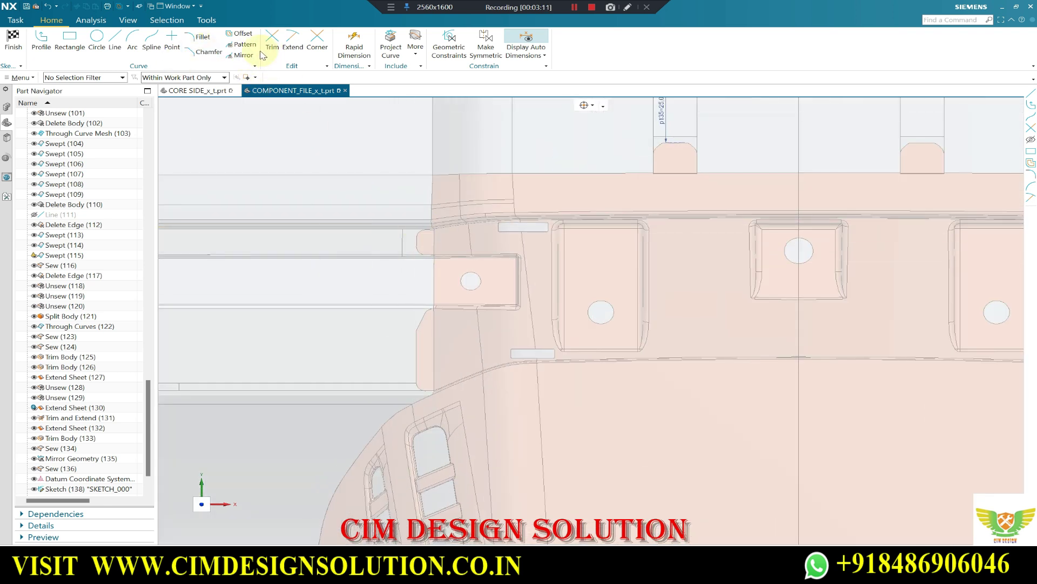
- Offset three more outline edges outward by 25 mm each
click(246, 35)
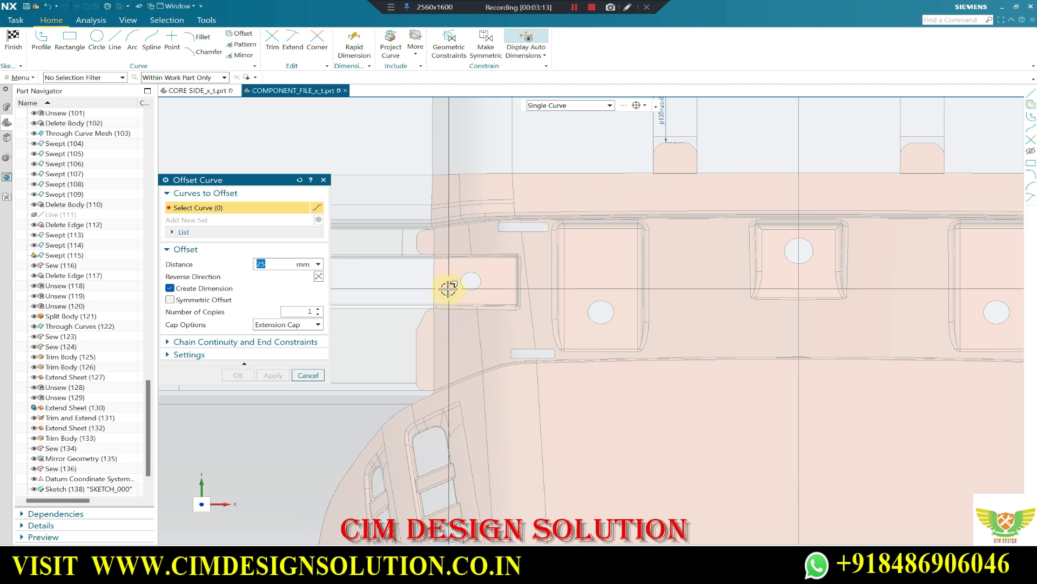
scroll(446, 287, up, 3)
click(395, 199)
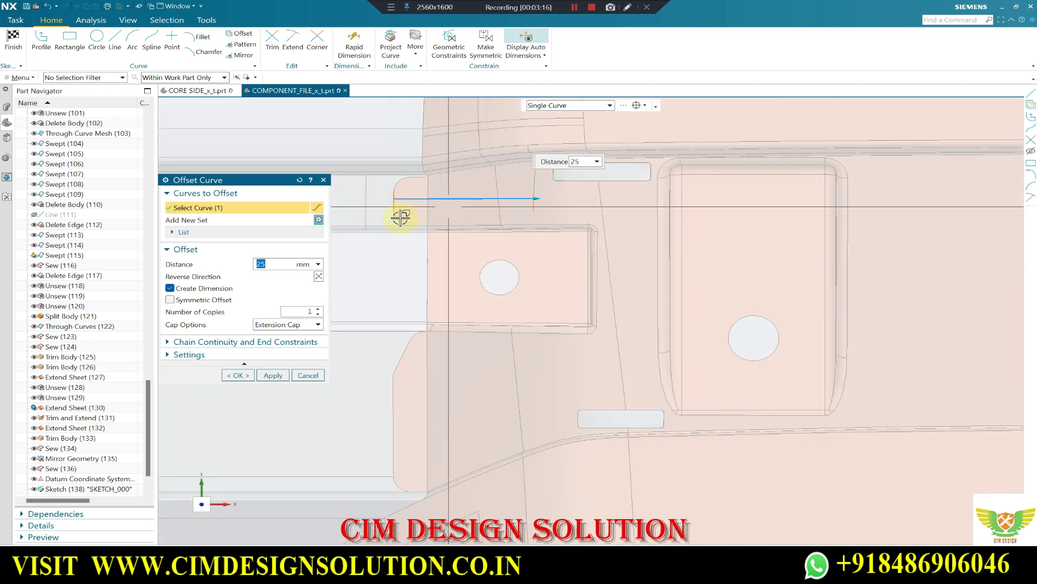
scroll(650, 184, down, 3)
click(273, 375)
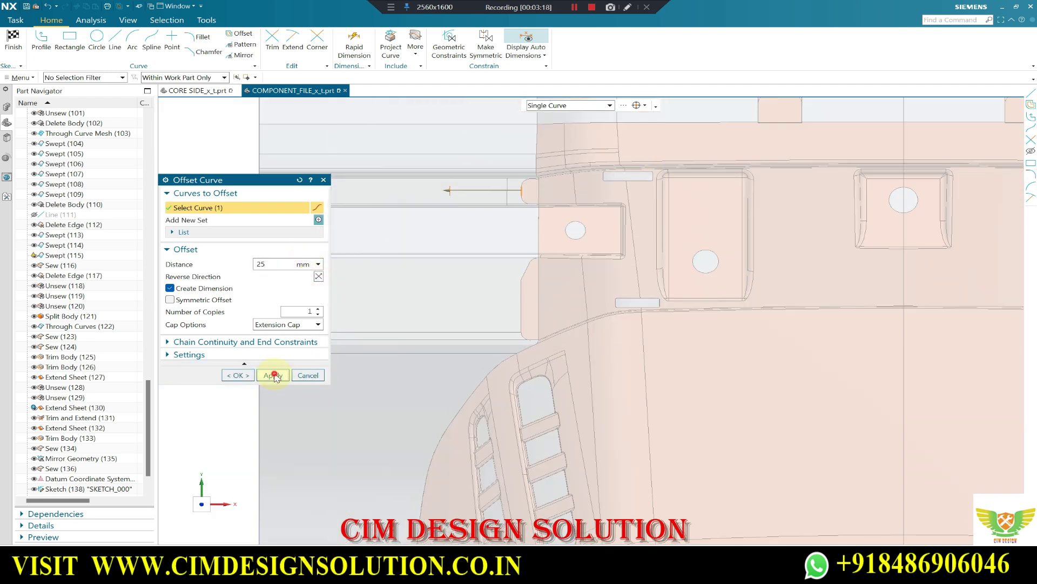
click(520, 300)
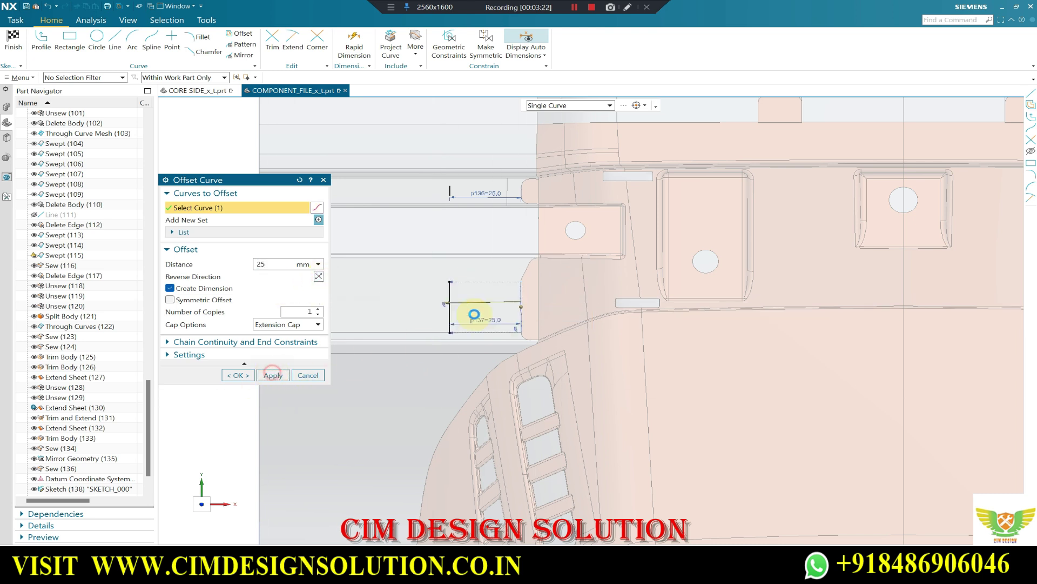
scroll(579, 169, down, 3)
click(505, 351)
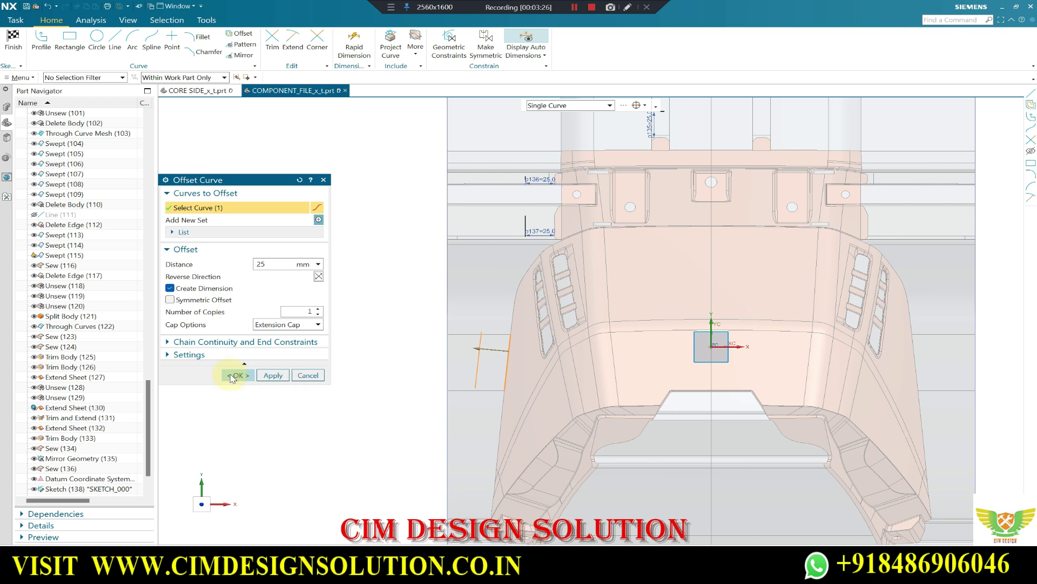
scroll(501, 301, down, 3)
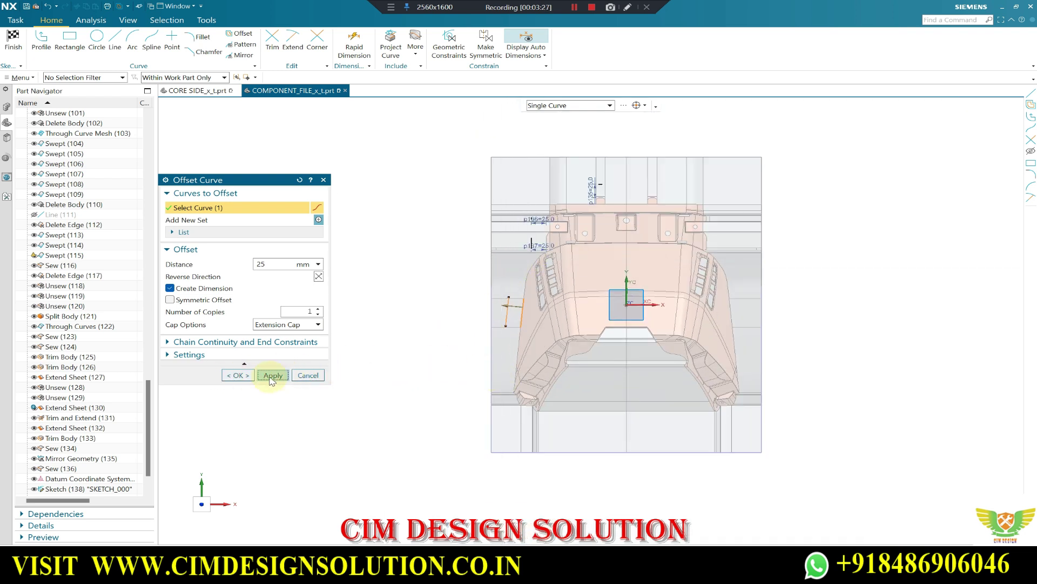
scroll(490, 383, up, 3)
scroll(524, 408, up, 3)
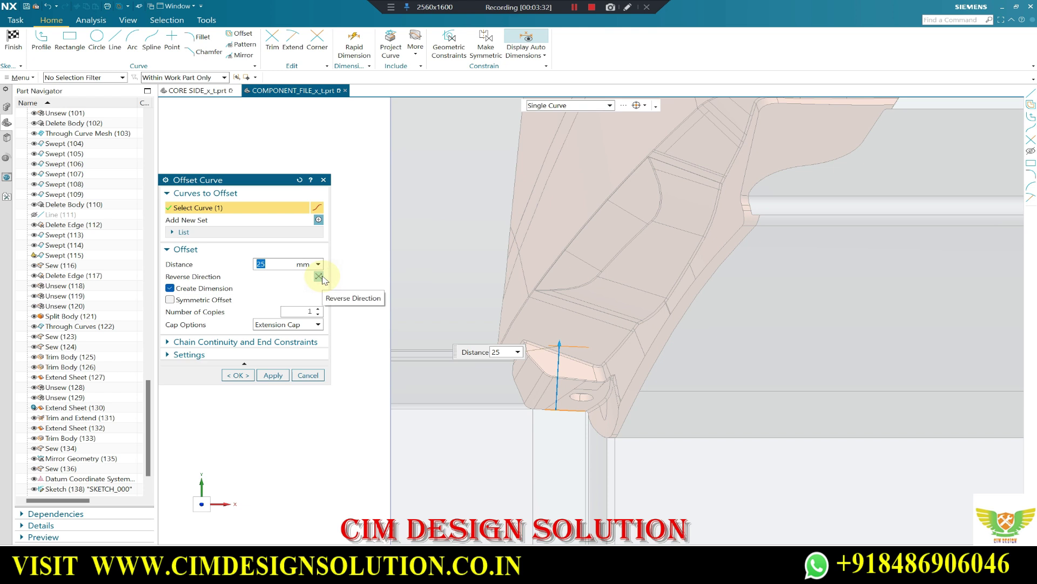
click(226, 375)
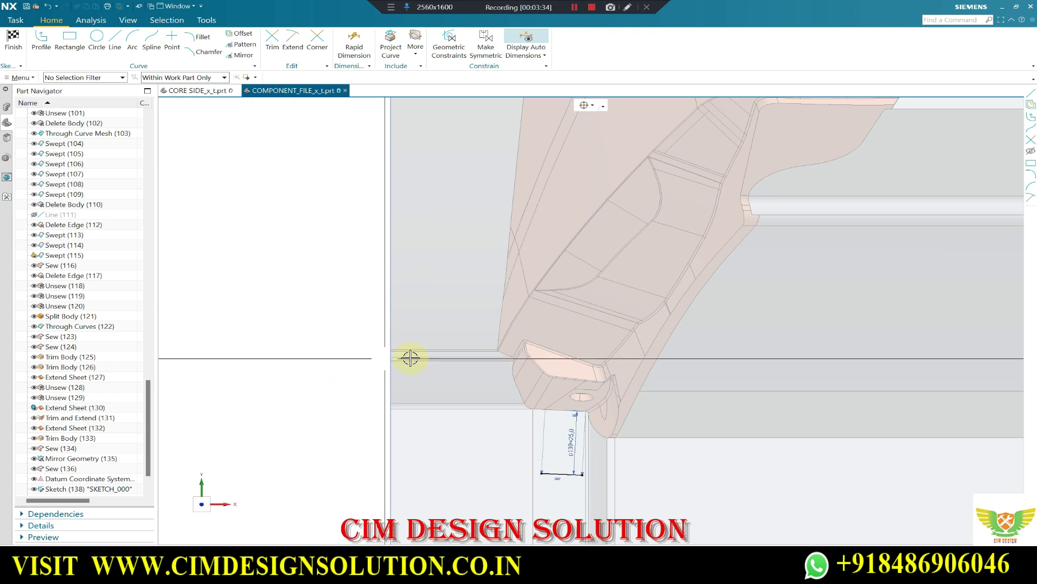
scroll(478, 340, up, 2)
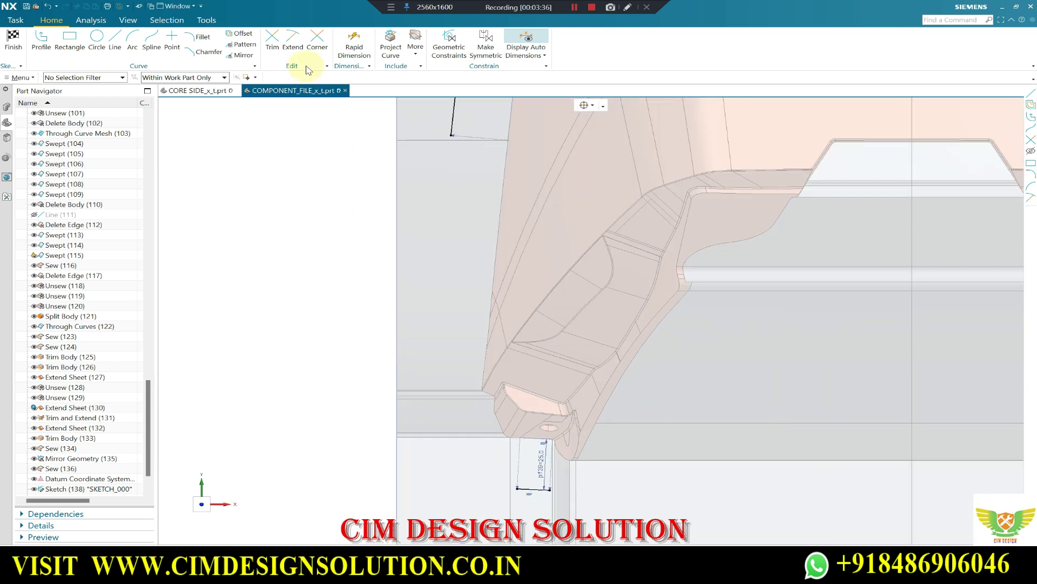
- Offset the lower-left outline edge by 25 mm and return to the flat top view
click(245, 33)
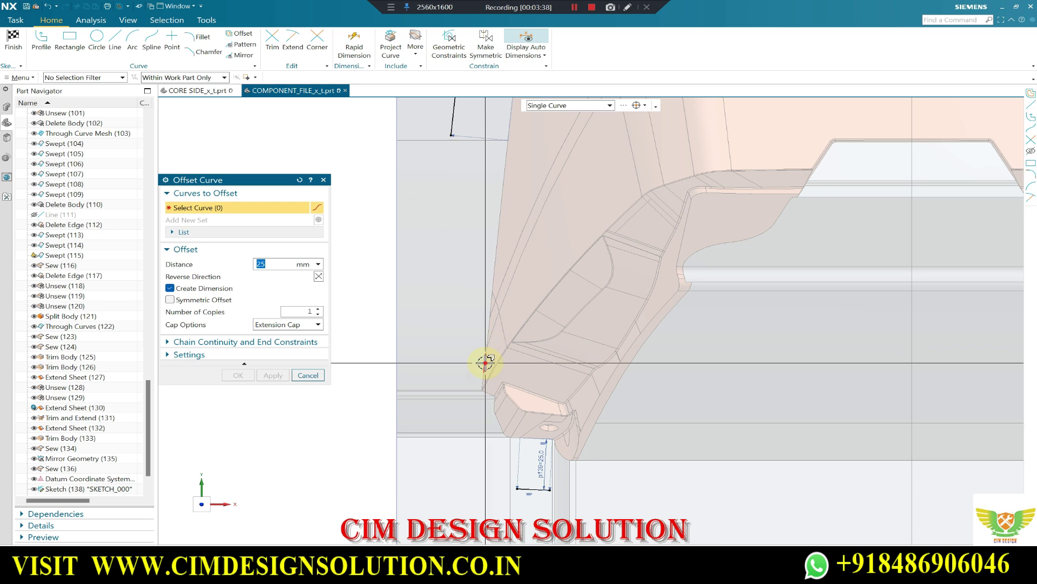
click(484, 362)
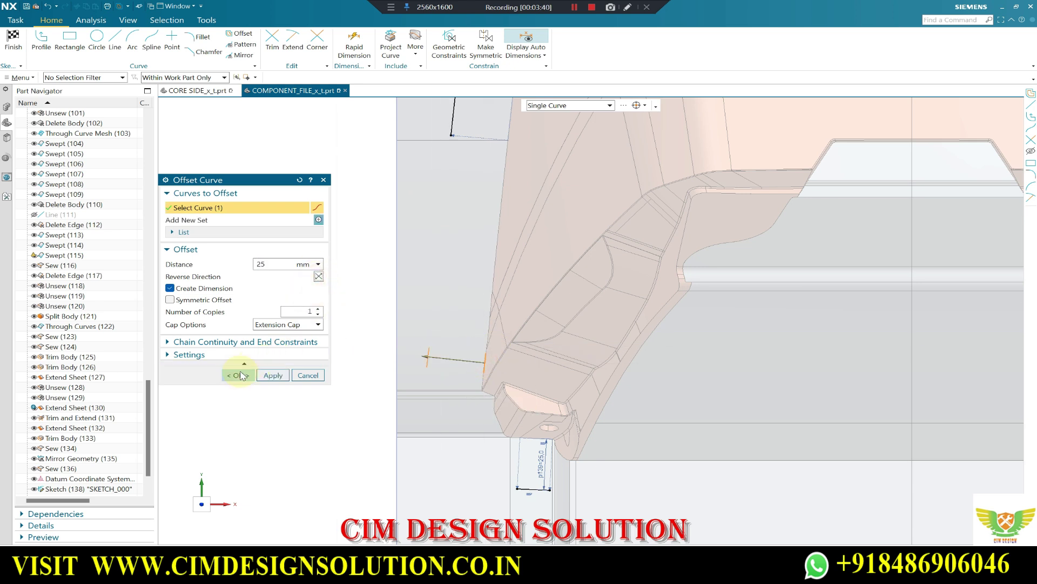
click(241, 375)
key(shift+F8)
scroll(528, 160, up, 3)
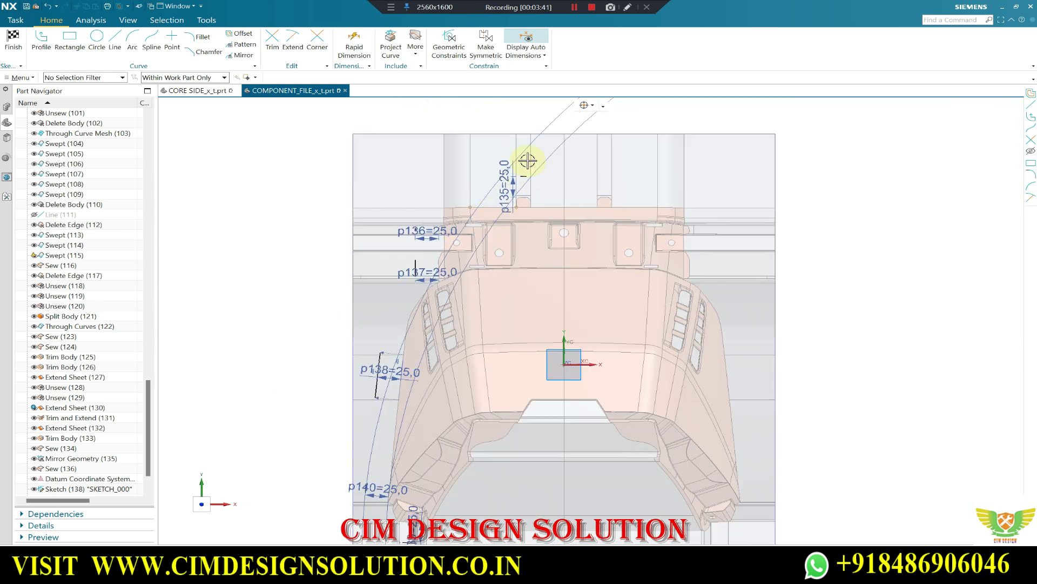
scroll(528, 160, up, 2)
- Cancel the unfinished spline and offset the top horizontal curve by 25 mm
click(147, 41)
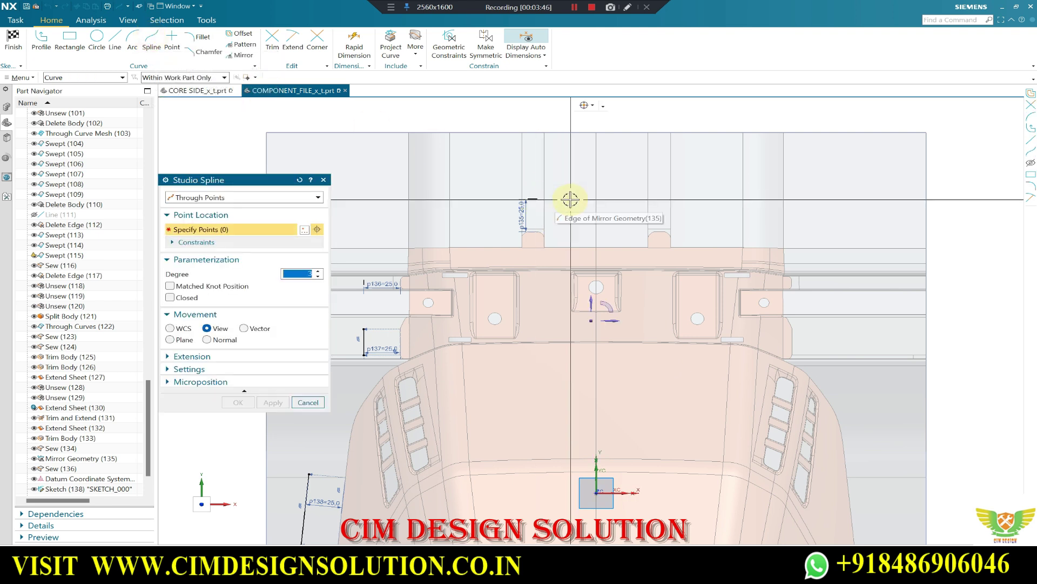
scroll(528, 198, up, 2)
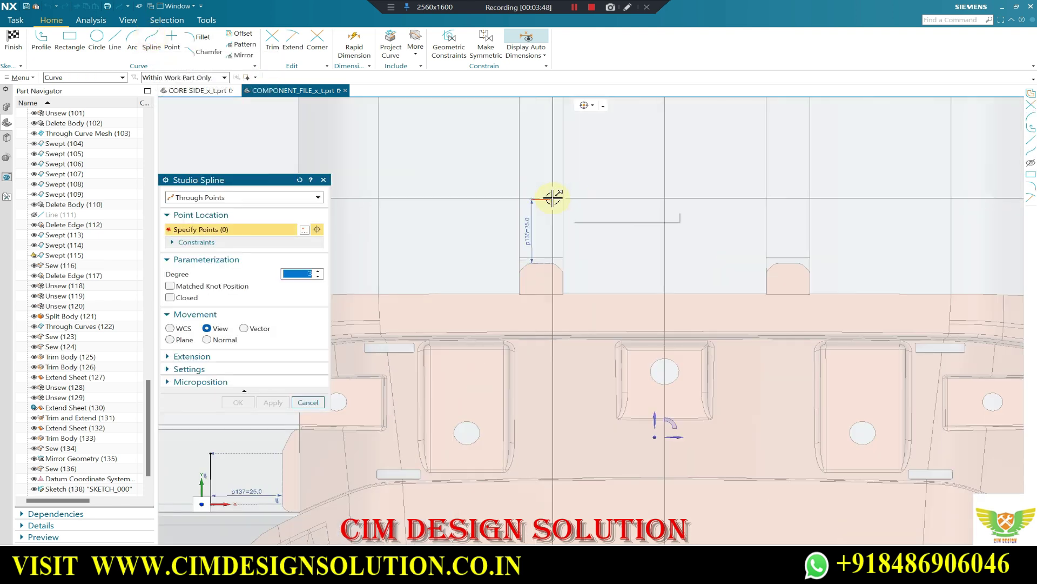
scroll(551, 199, down, 2)
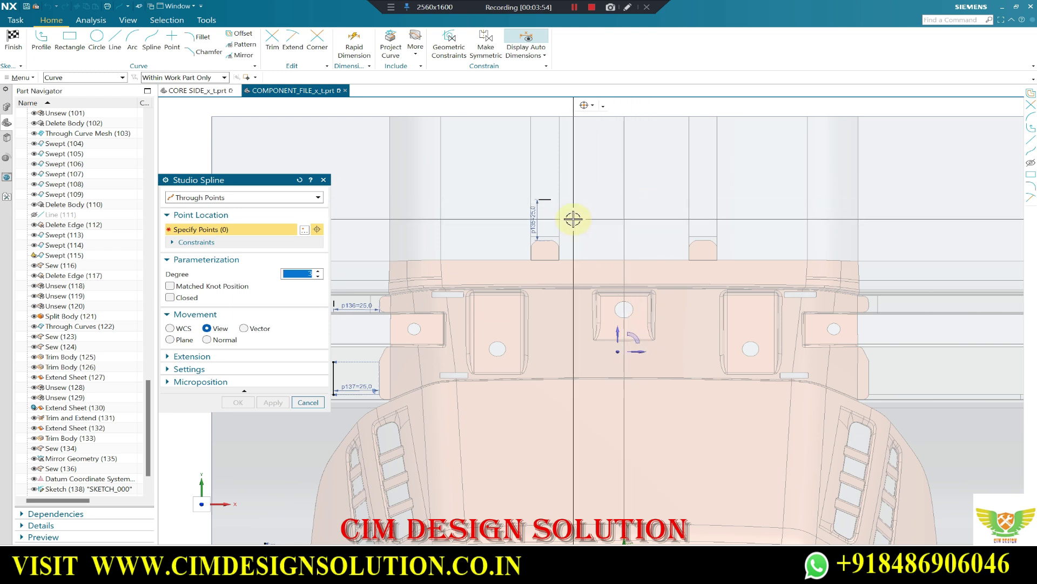
key(Escape)
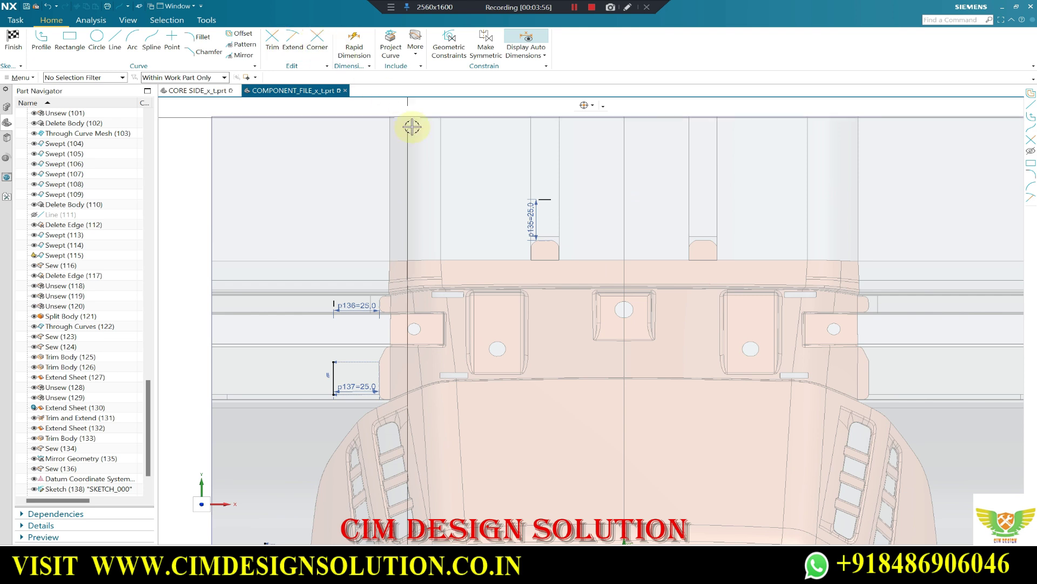
click(606, 258)
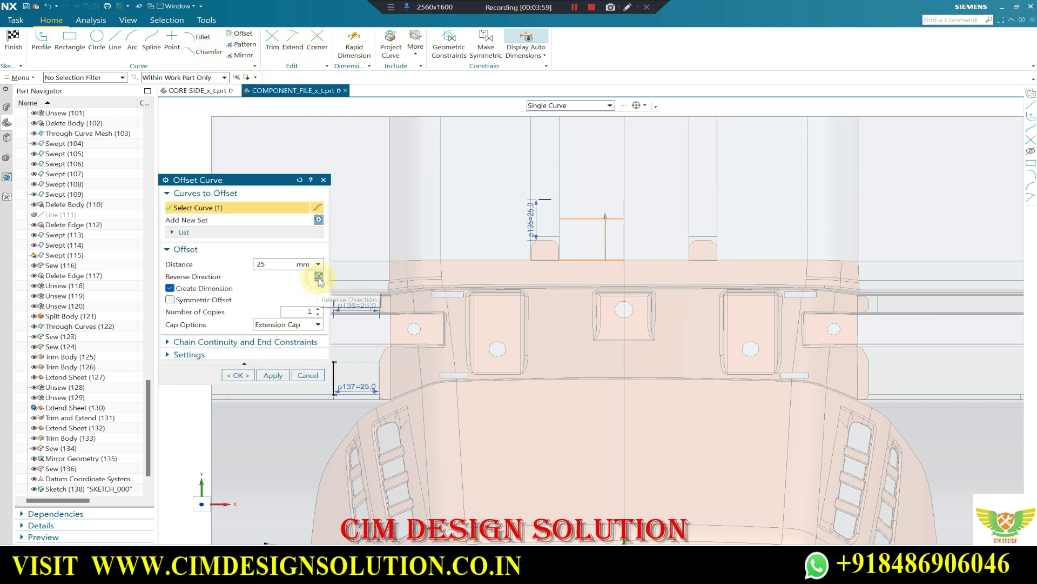
middle_click(614, 238)
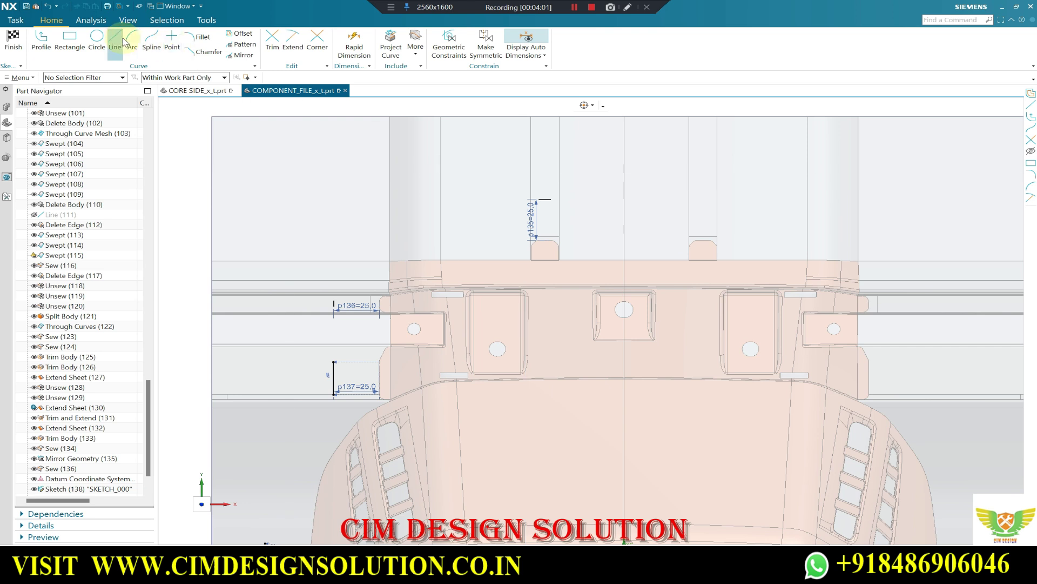
- Draw a 55 mm horizontal line along the top offset curve
click(554, 199)
click(651, 200)
scroll(429, 181, down, 3)
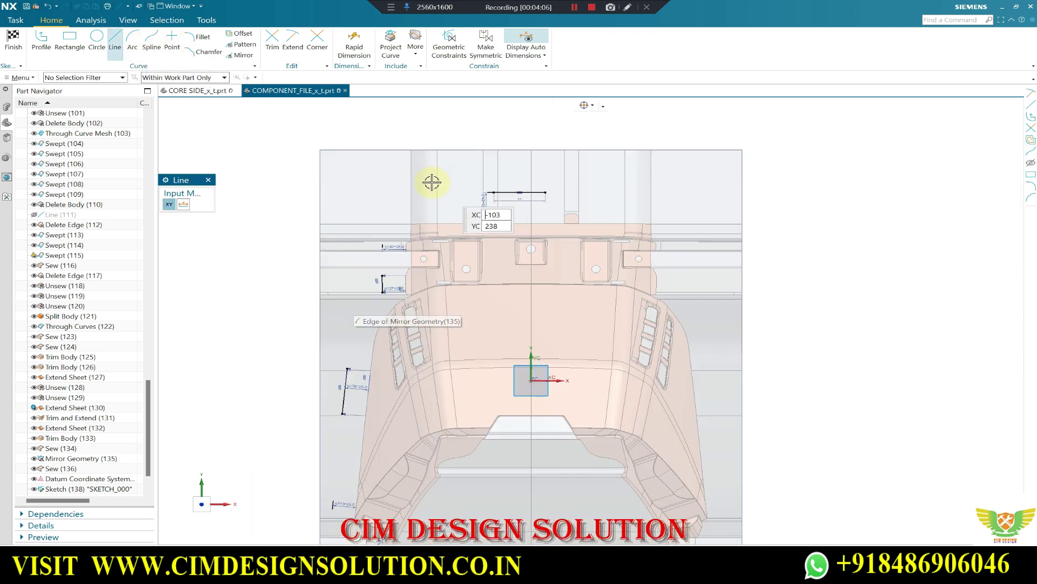
key(Escape)
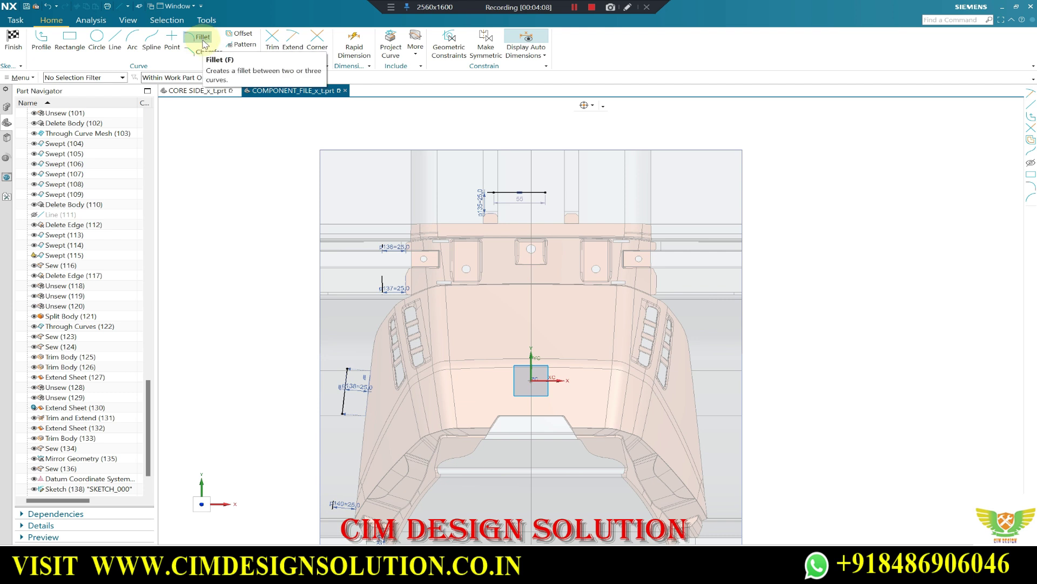
scroll(378, 238, up, 3)
scroll(419, 243, down, 1)
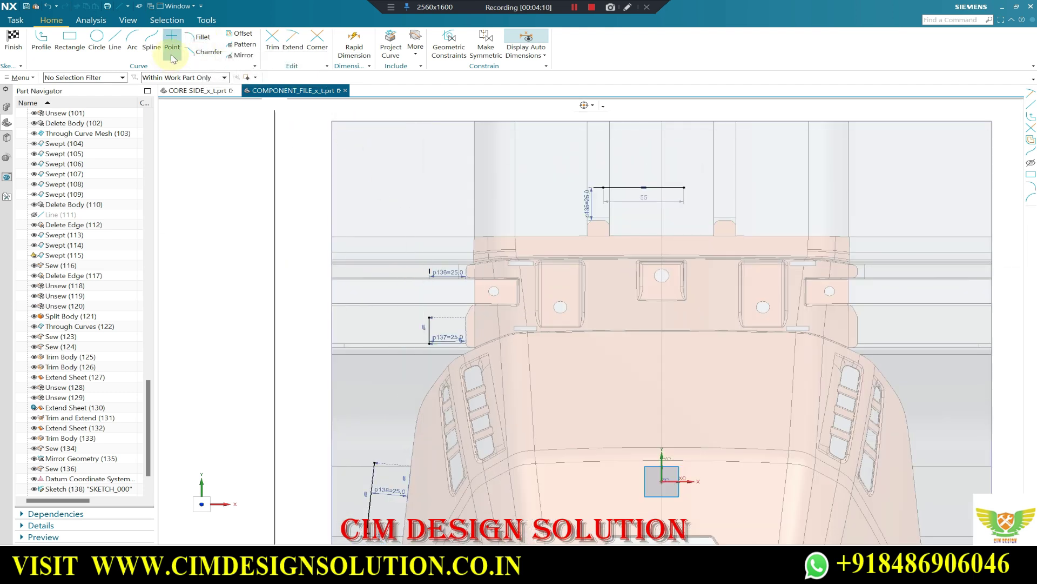
- Start a through-points spline ending at the 55 mm line, tangent (G1) at both ends
click(148, 38)
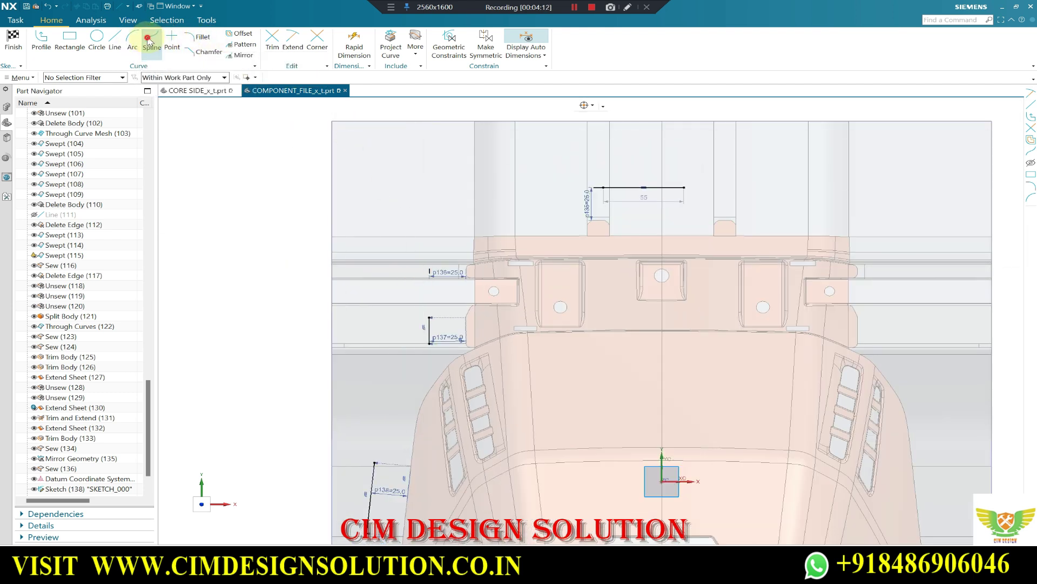
scroll(434, 278, up, 3)
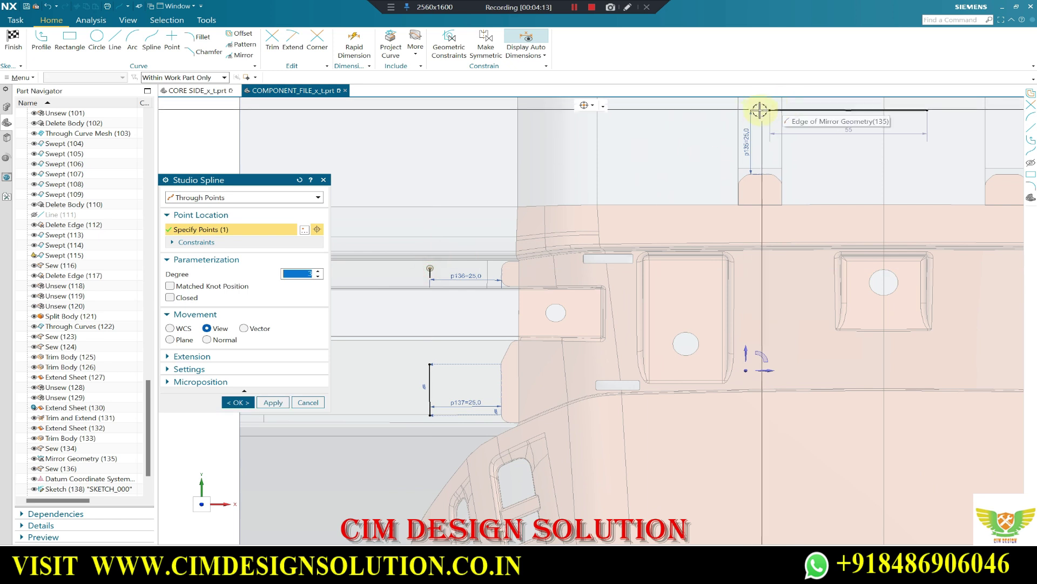
click(751, 111)
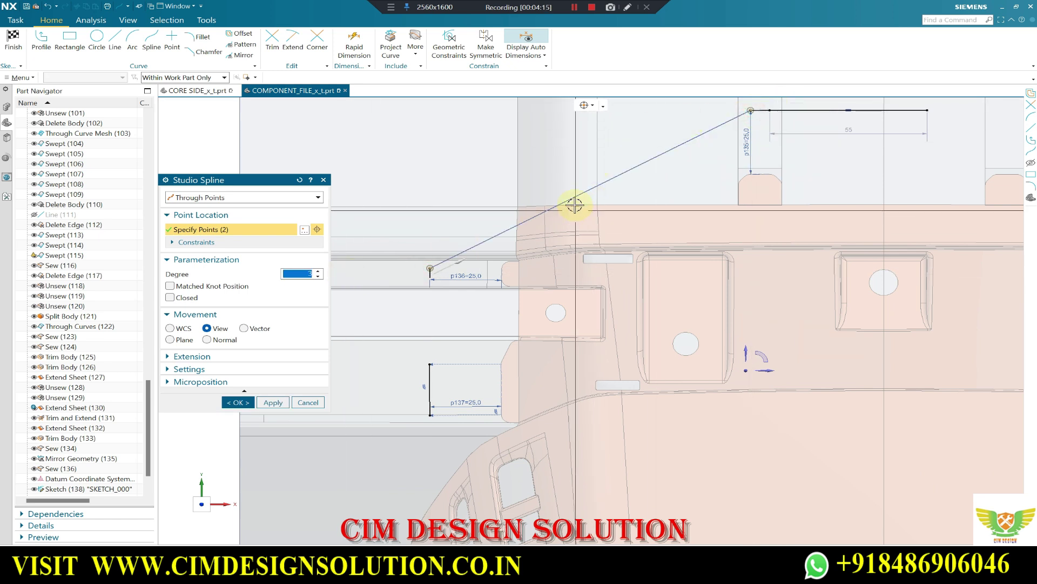
drag(534, 141, 508, 154)
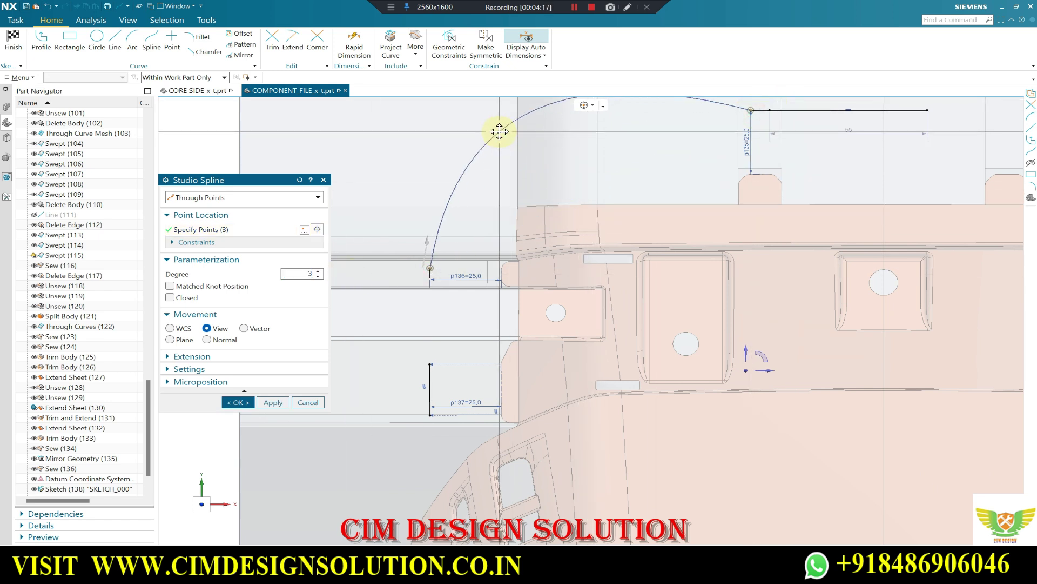
right_click(751, 110)
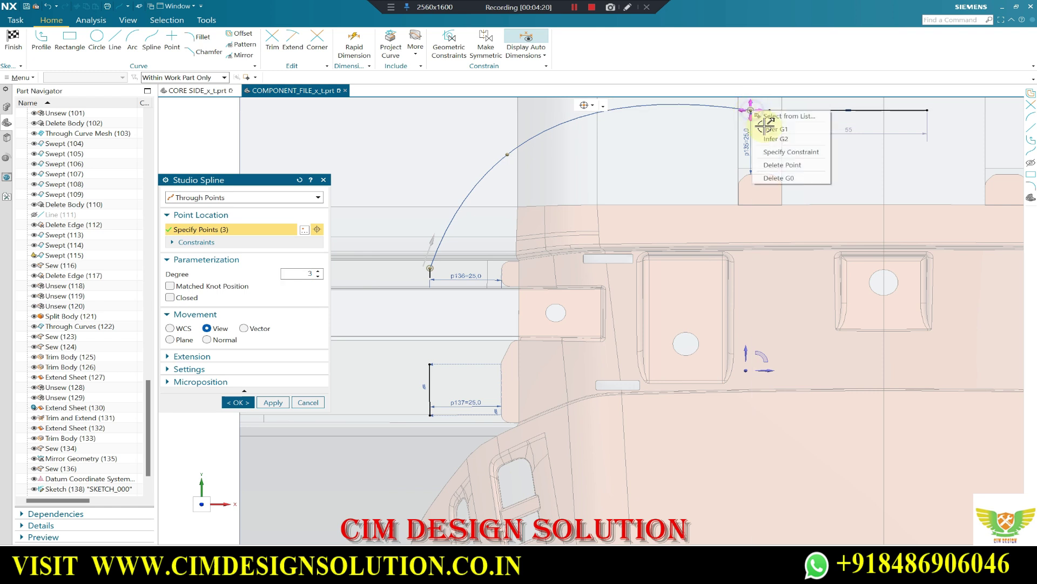
click(776, 128)
right_click(430, 268)
click(449, 286)
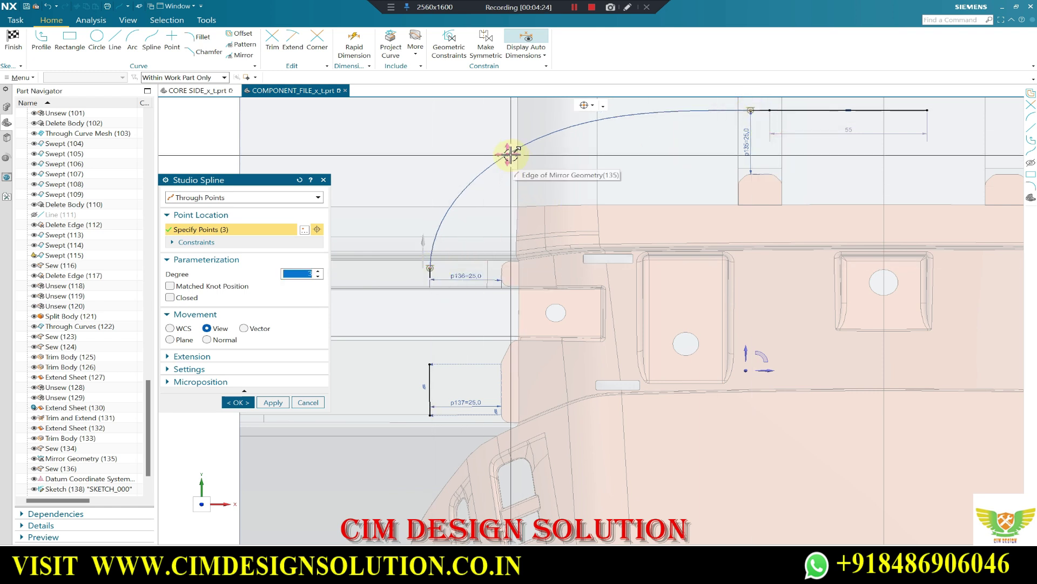
- Refine the upper-left spline's shape by adding and dragging through-points
drag(510, 155, 452, 197)
click(577, 116)
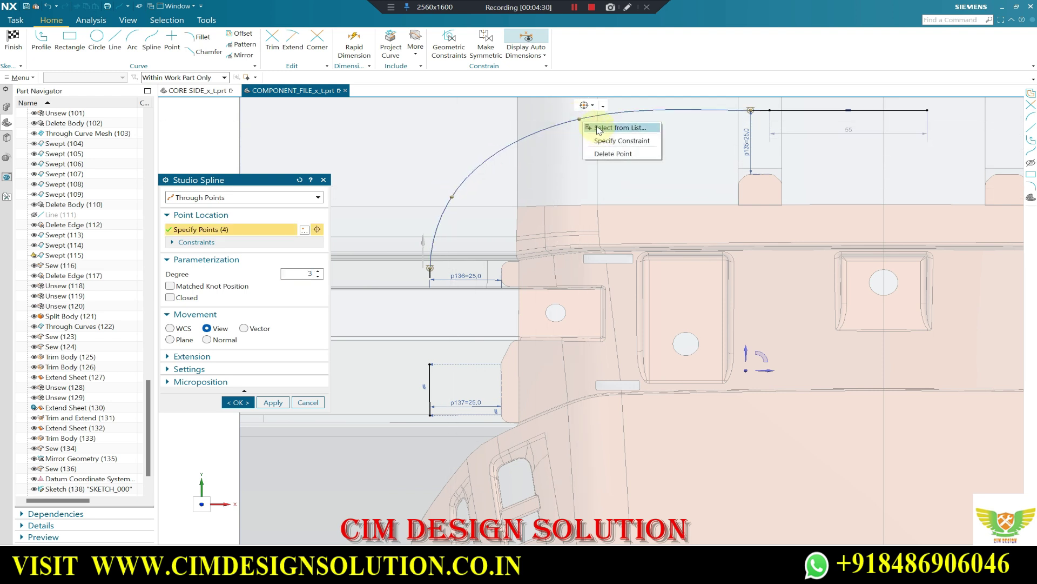
drag(580, 119, 534, 137)
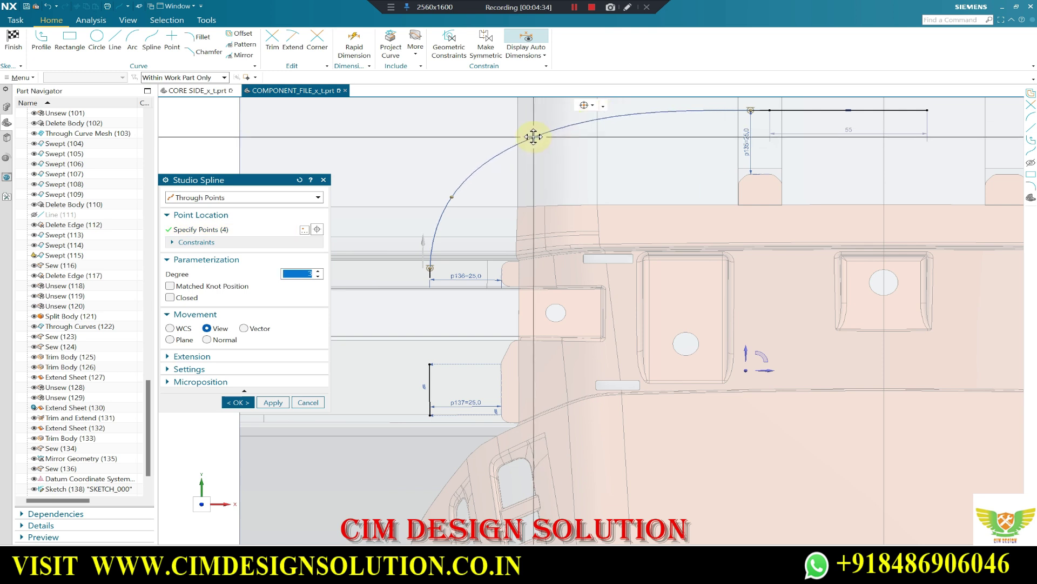
drag(453, 197, 444, 217)
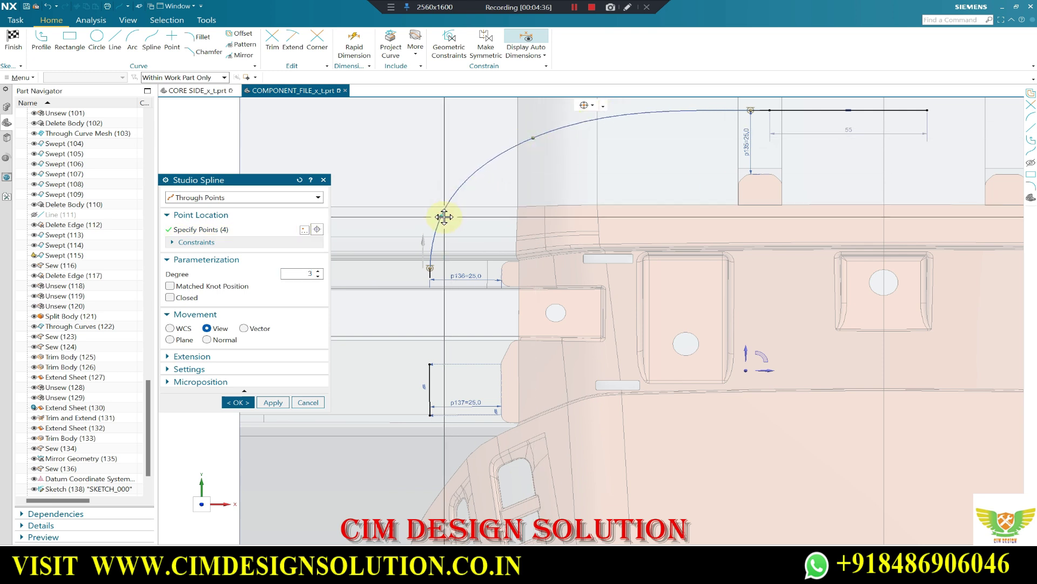
scroll(603, 167, down, 3)
scroll(512, 192, up, 2)
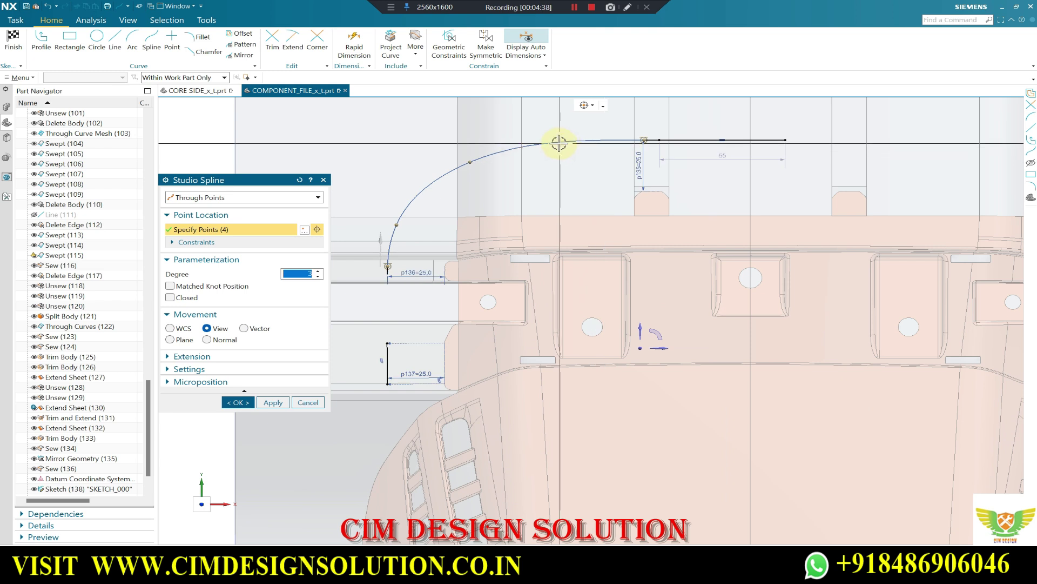
drag(469, 162, 459, 162)
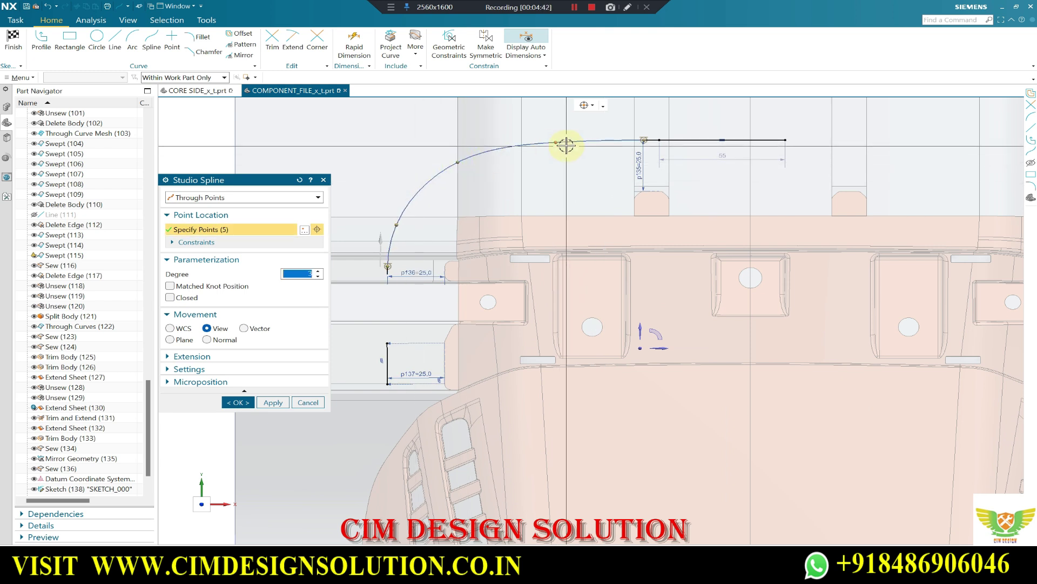
scroll(502, 158, up, 2)
scroll(436, 216, down, 1)
click(444, 167)
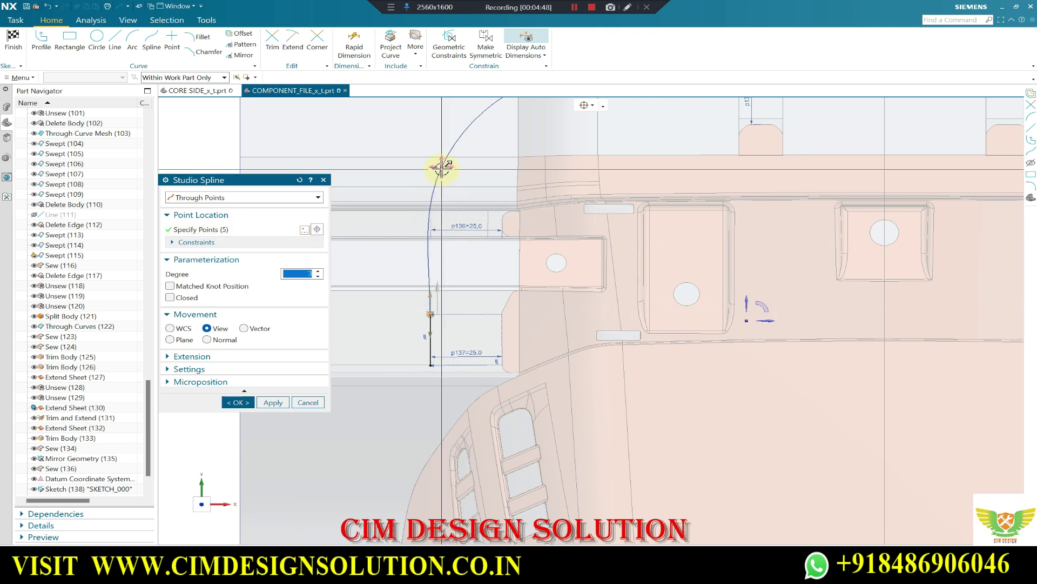
- Constrain a spline point so the curve runs vertically through it
right_click(430, 317)
click(456, 335)
right_click(430, 312)
click(457, 335)
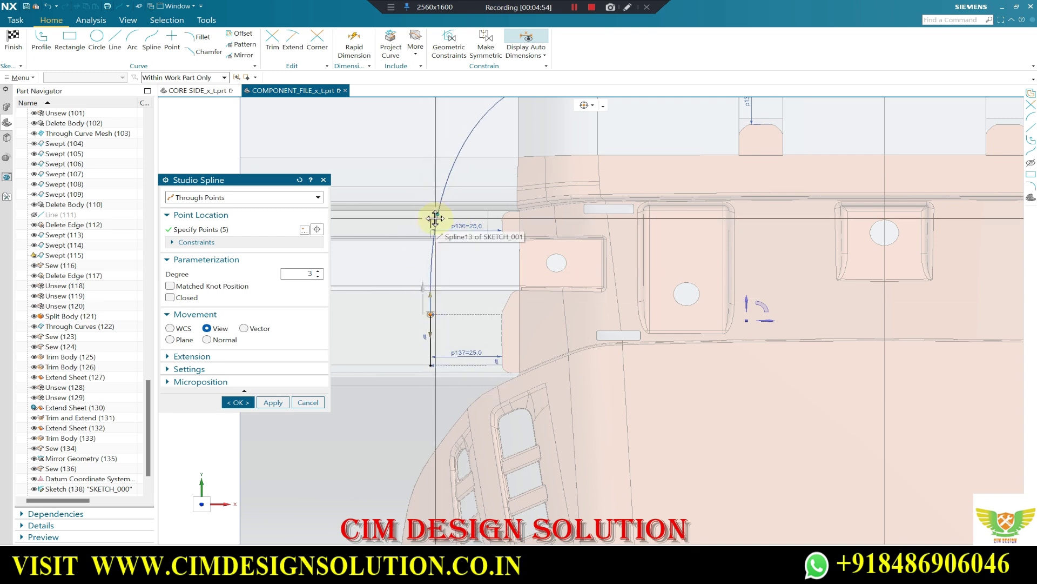
scroll(443, 213, up, 1)
scroll(416, 203, down, 2)
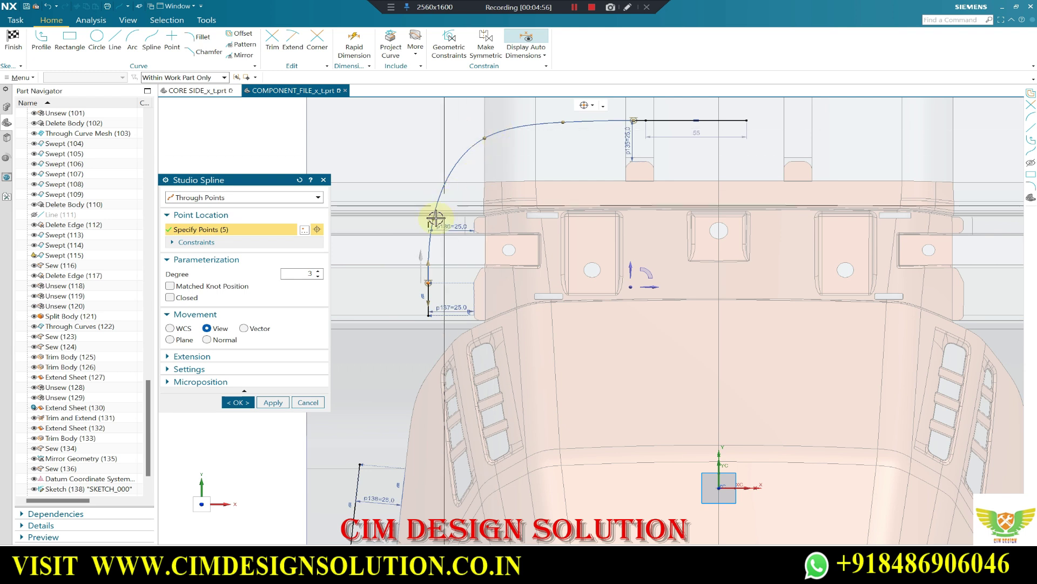
scroll(424, 220, up, 2)
scroll(478, 182, down, 1)
scroll(478, 182, down, 1)
scroll(514, 127, up, 1)
scroll(475, 250, up, 2)
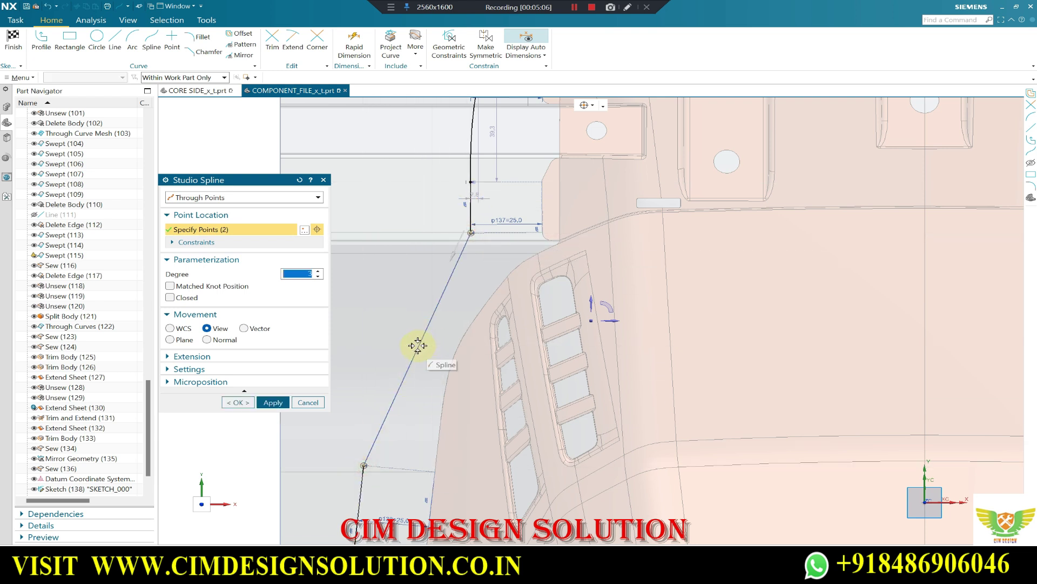
- Bend the side spline, give its top end G1 and G2 continuity, and create it
drag(417, 349, 404, 338)
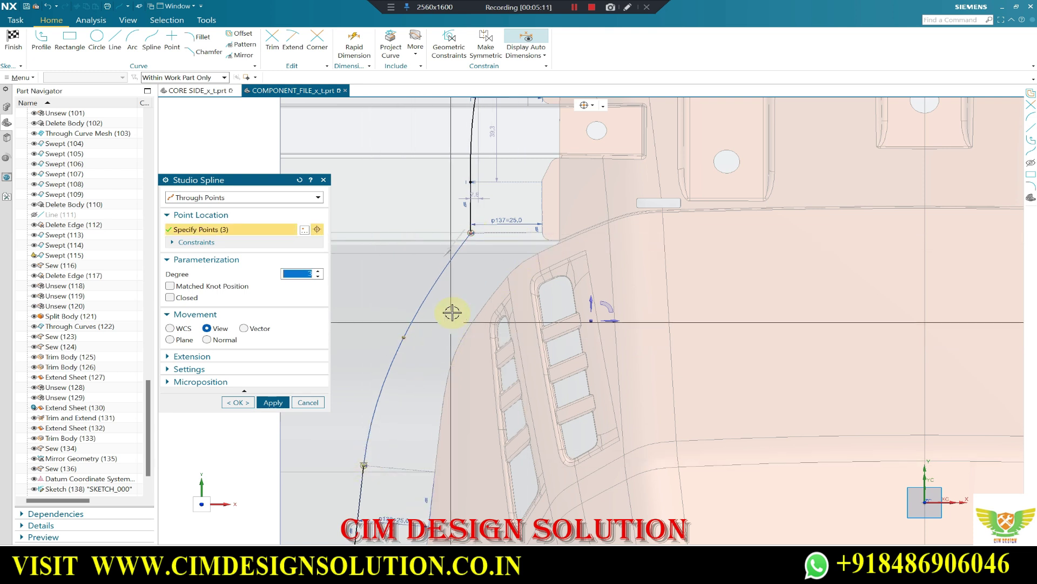
right_click(471, 232)
click(488, 253)
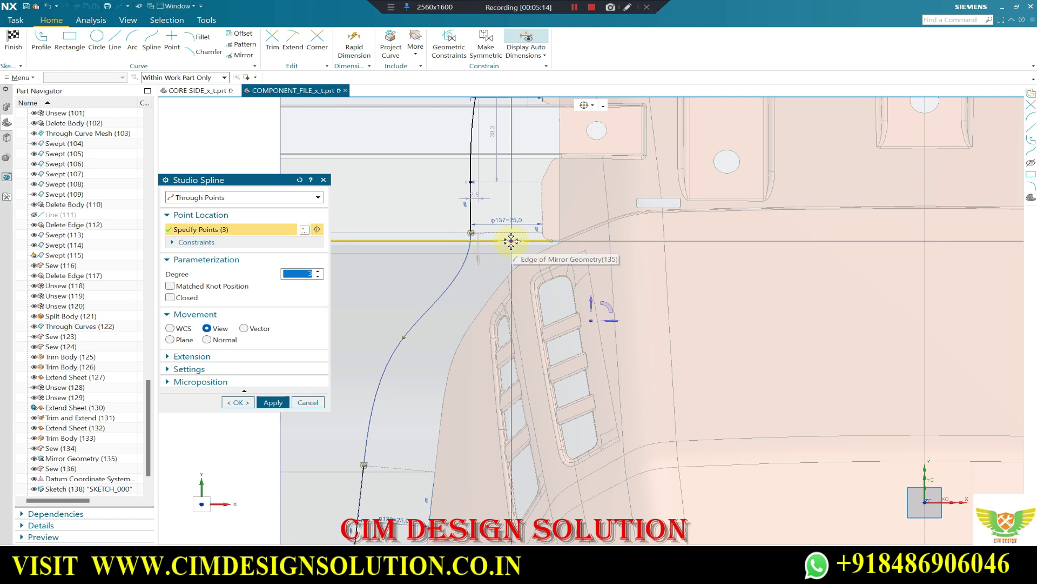
right_click(470, 232)
click(496, 259)
scroll(486, 238, down, 1)
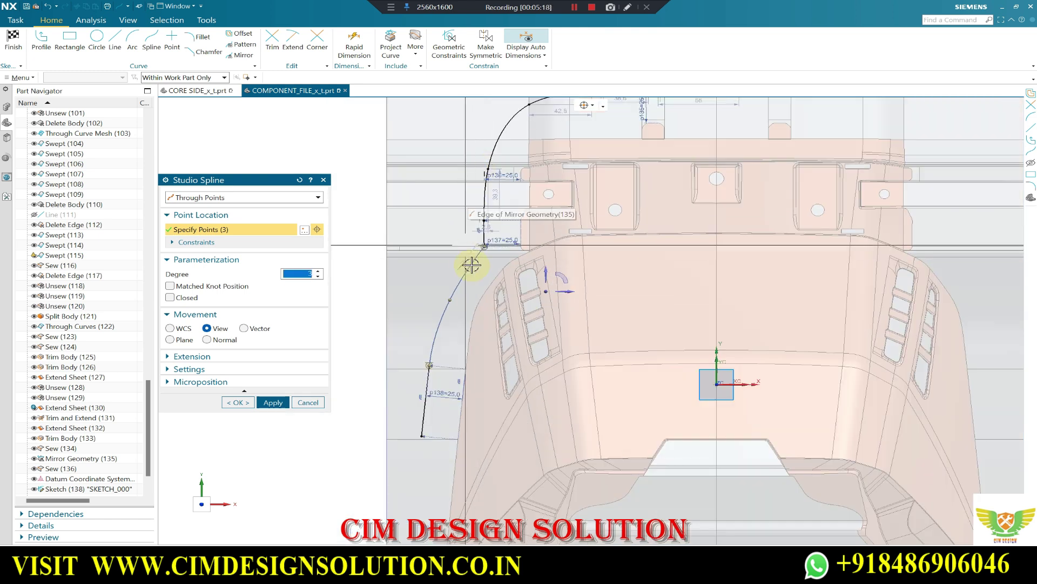
scroll(475, 254, down, 1)
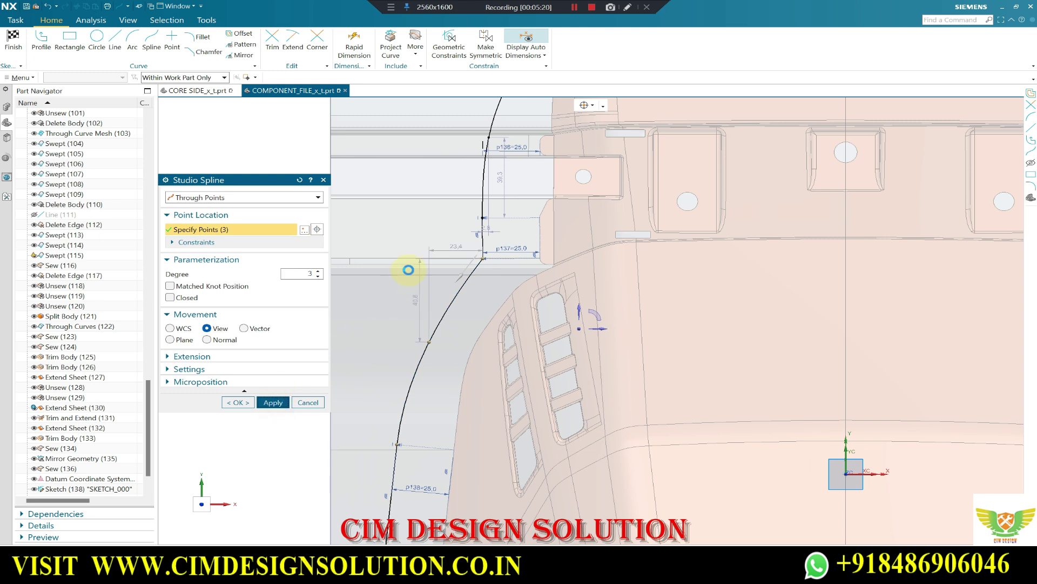
middle_click(419, 222)
scroll(427, 206, down, 5)
scroll(432, 216, up, 3)
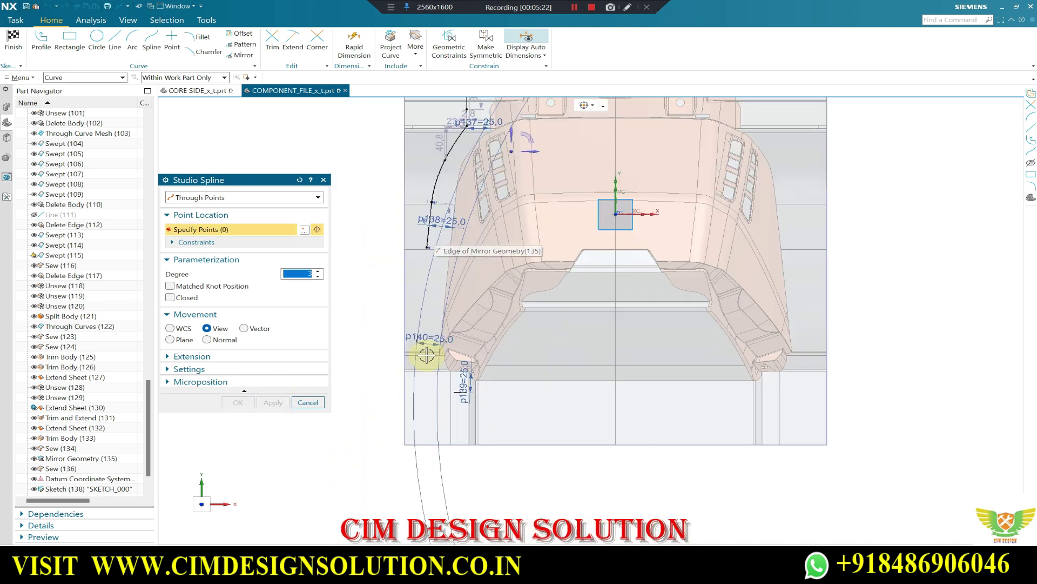
scroll(432, 227, up, 3)
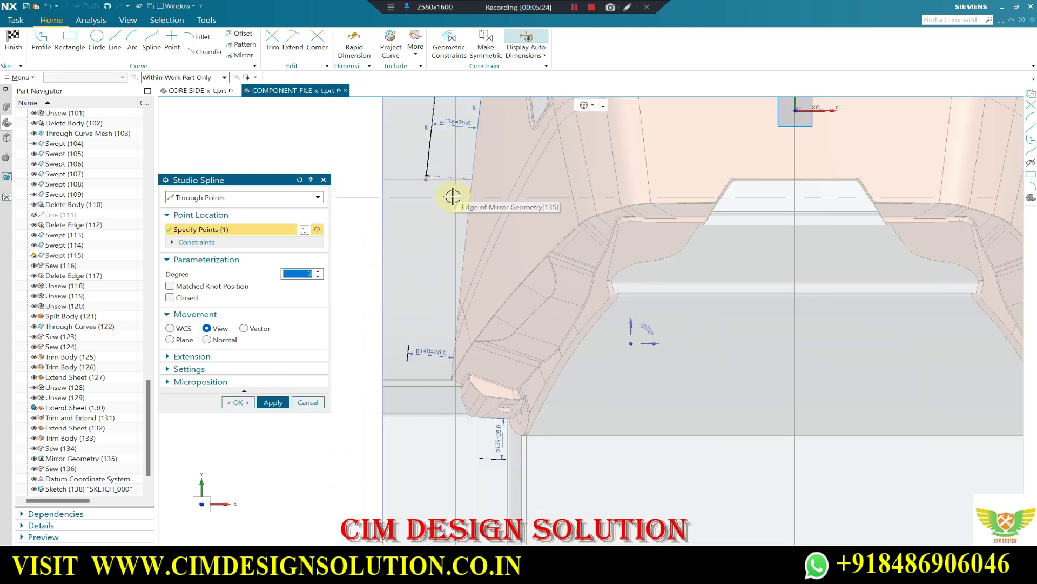
key(Escape)
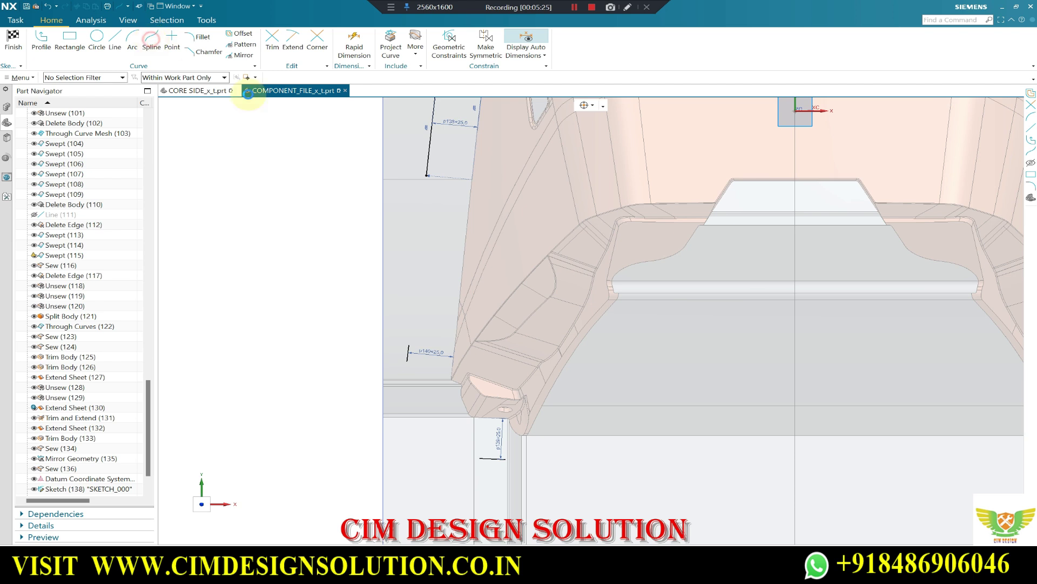
- Create a short connecting spline from the side line's end, with continuity at its second point
click(427, 174)
click(410, 345)
right_click(427, 175)
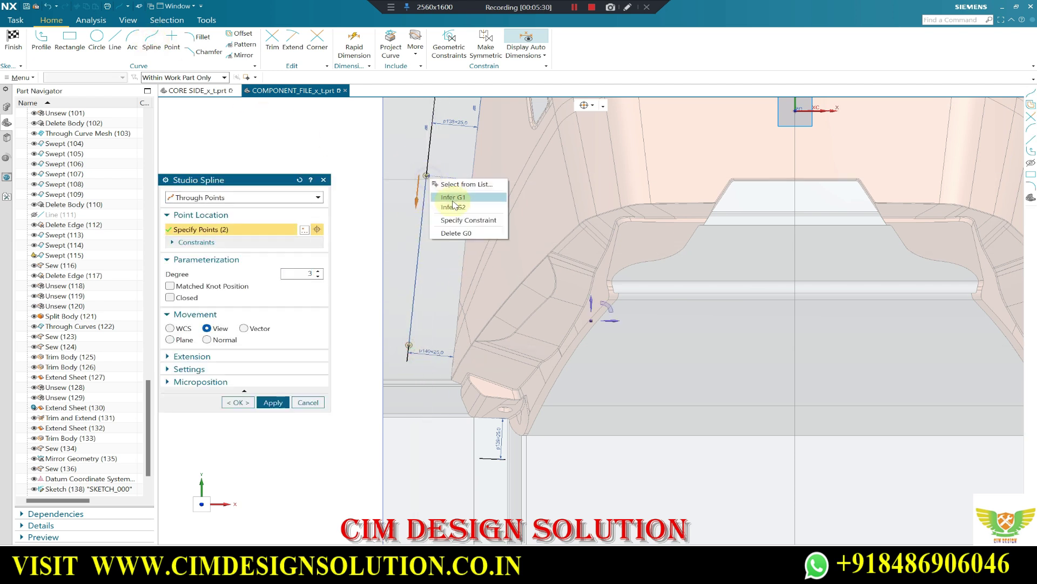
right_click(409, 344)
click(442, 362)
click(273, 403)
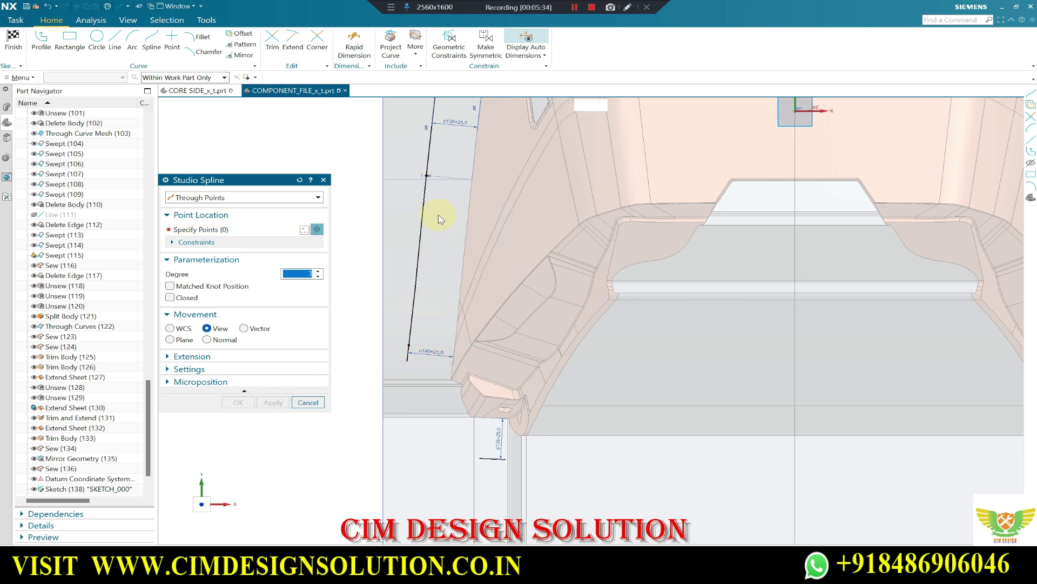
scroll(452, 401, up, 2)
- Add a bowed corner spline from the bottom line end to the side line, tangent at the bottom
click(482, 414)
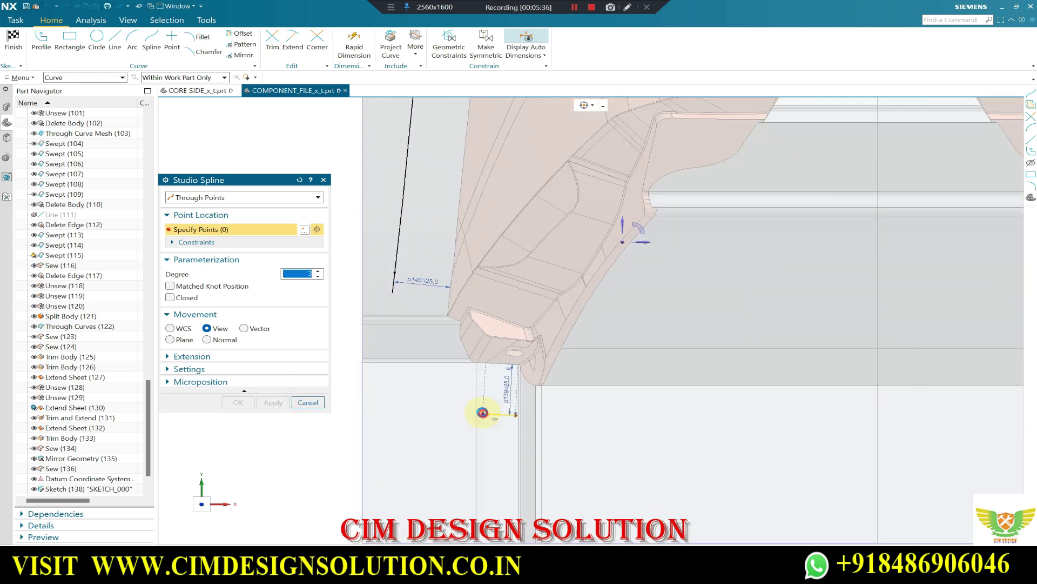
click(394, 297)
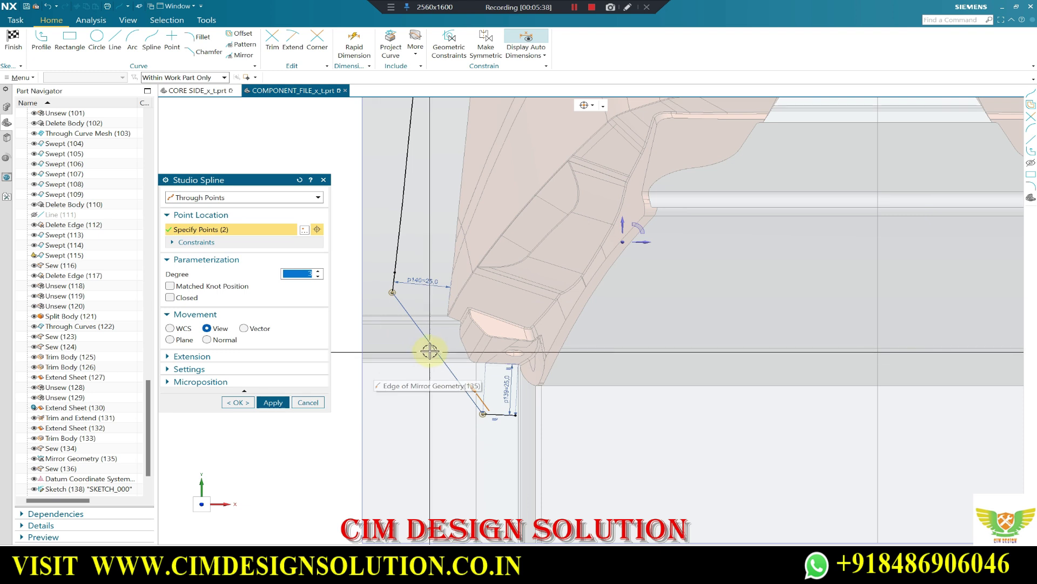
drag(434, 350, 413, 387)
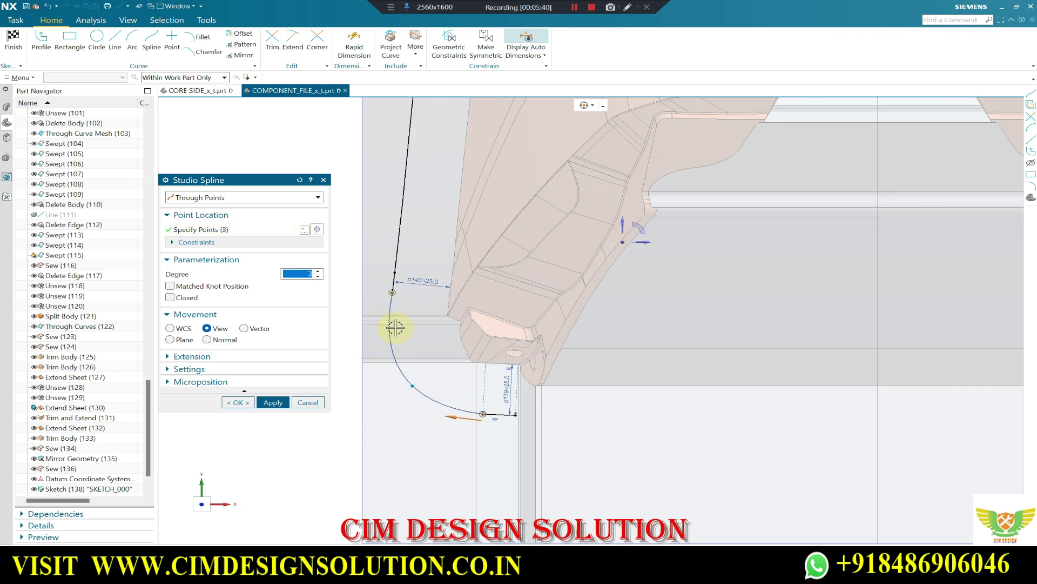
right_click(413, 304)
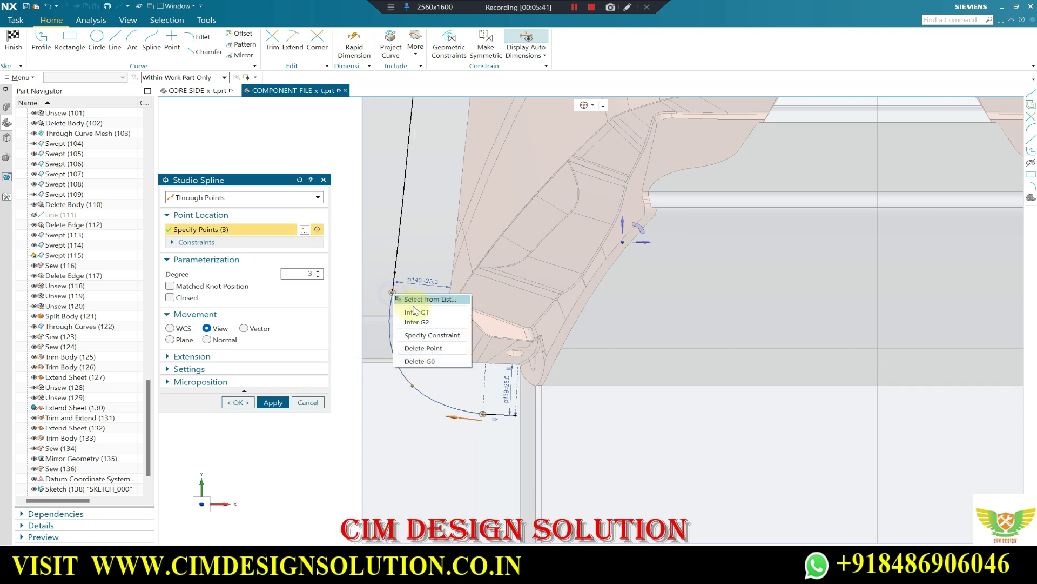
right_click(480, 413)
click(503, 425)
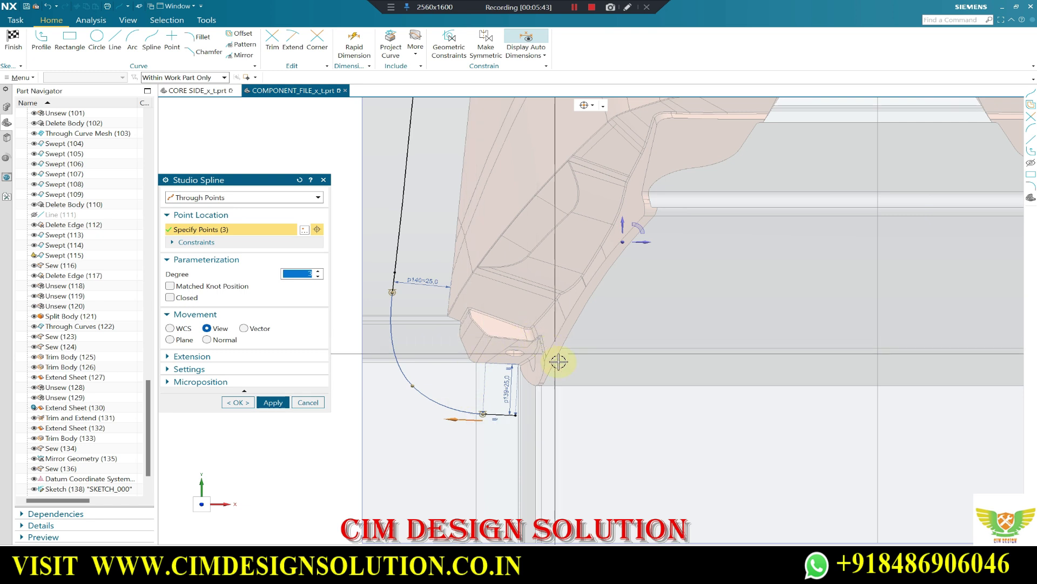
click(279, 403)
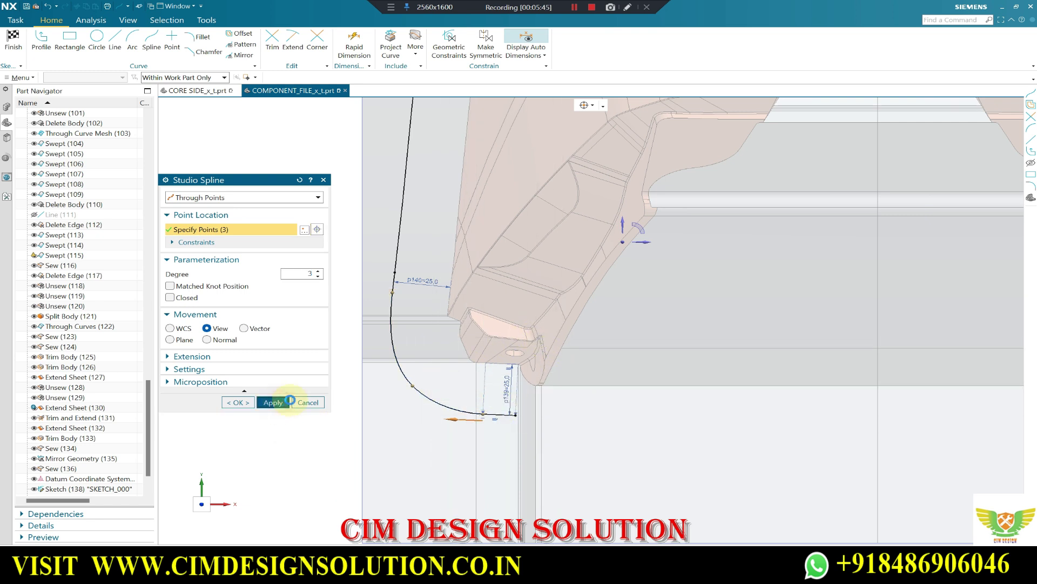
scroll(516, 415, up, 5)
scroll(515, 416, down, 1)
click(511, 418)
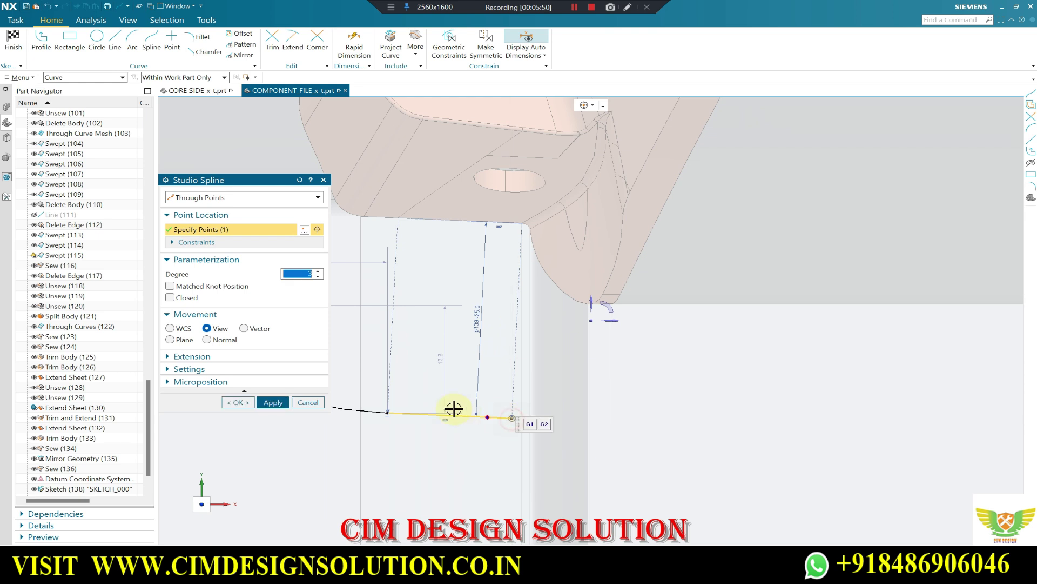
scroll(454, 410, down, 2)
key(Escape)
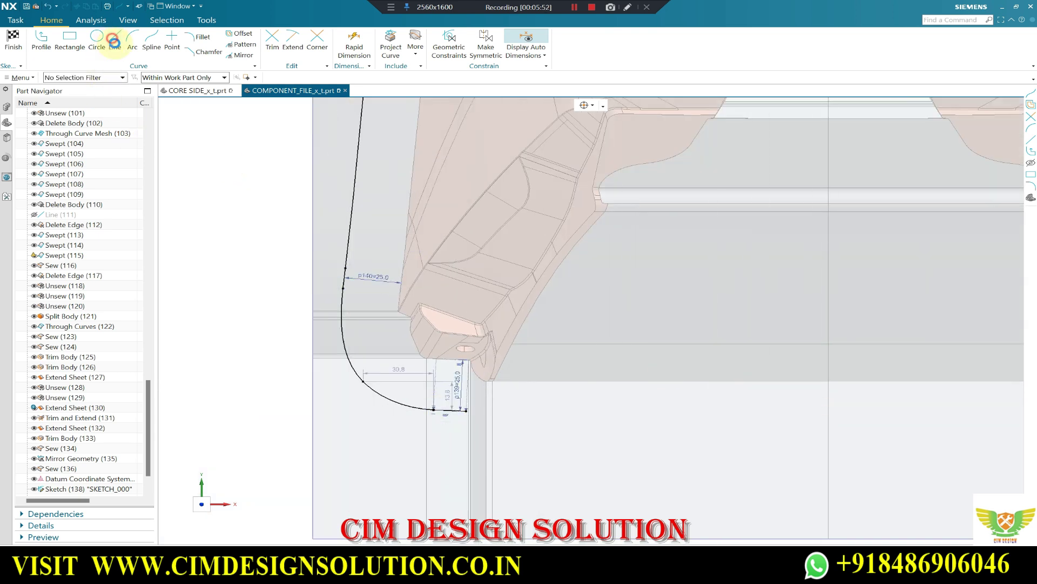
- Draw a 173 mm horizontal line from the lower-left spline's end toward the centre
click(113, 41)
click(466, 410)
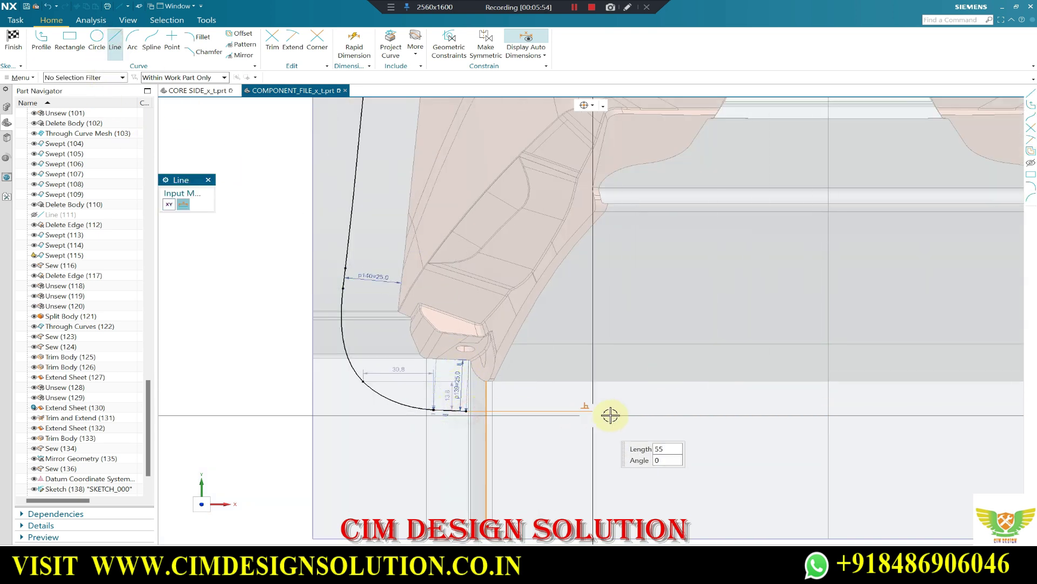
click(672, 397)
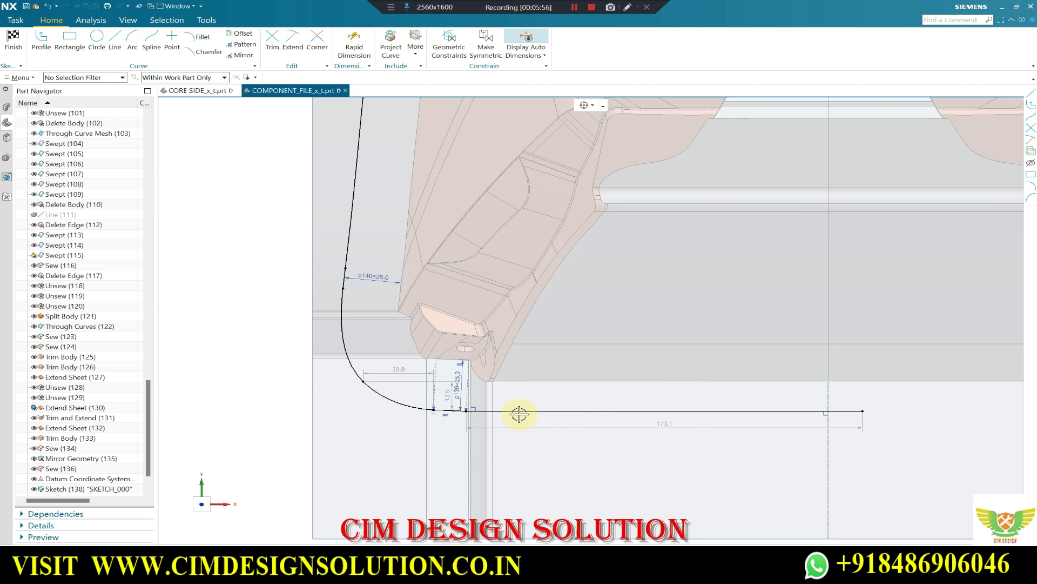
scroll(467, 418, down, 1)
scroll(576, 294, down, 2)
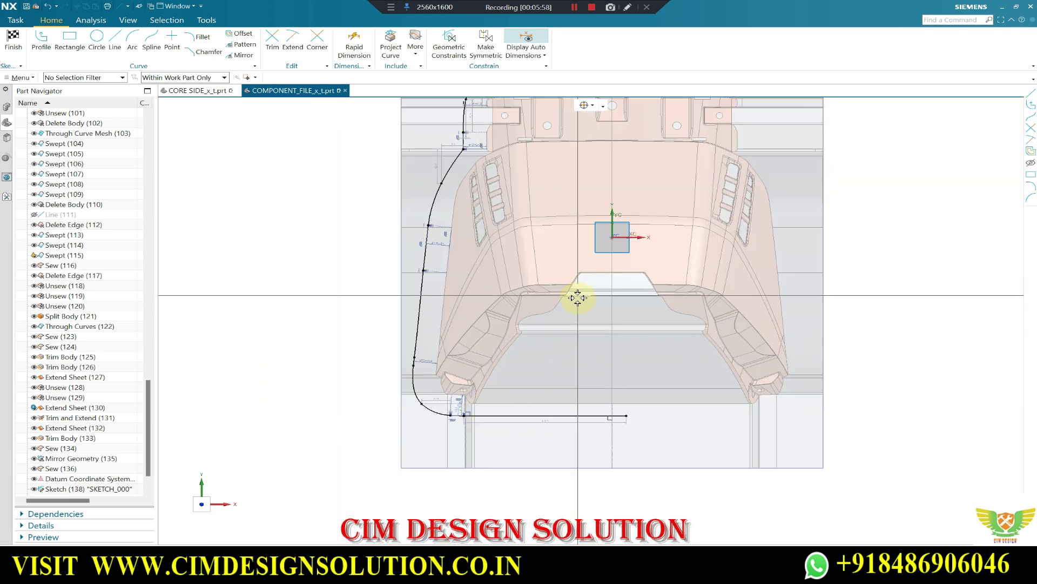
scroll(609, 129, down, 2)
scroll(556, 167, up, 2)
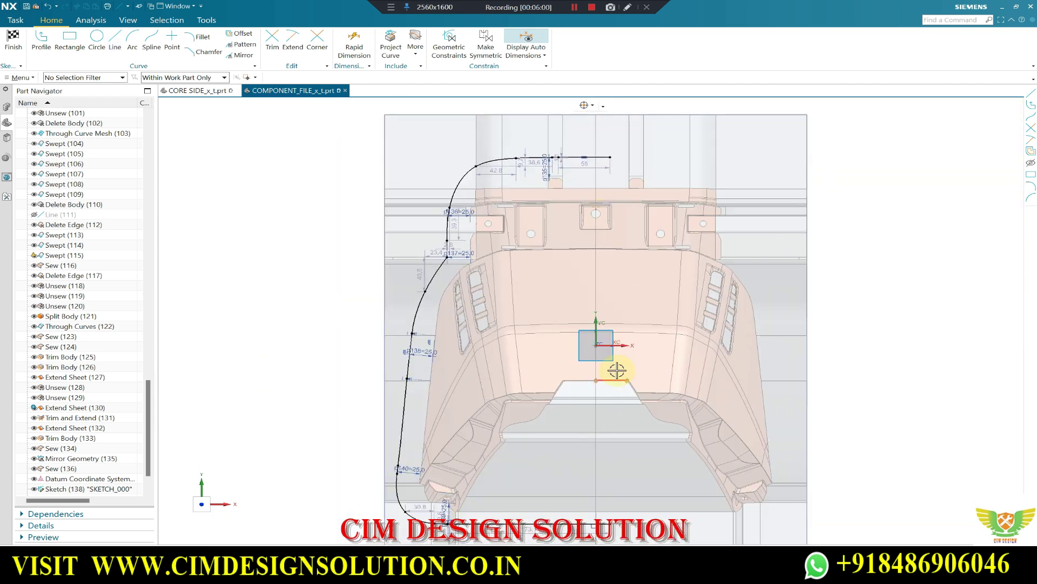
- Vertically align the top and bottom line end points with the sketch origin
key(c)
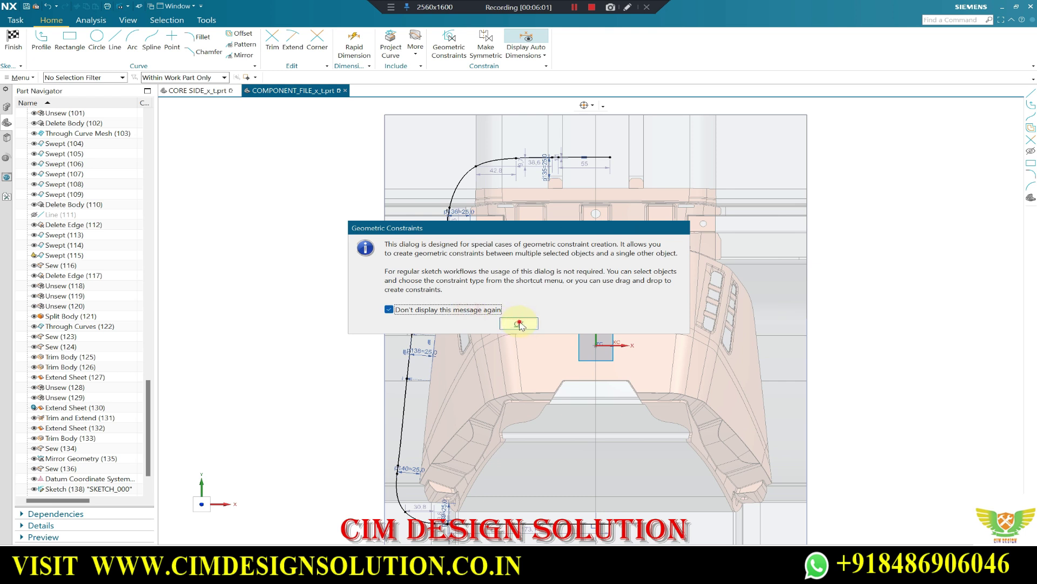
click(518, 323)
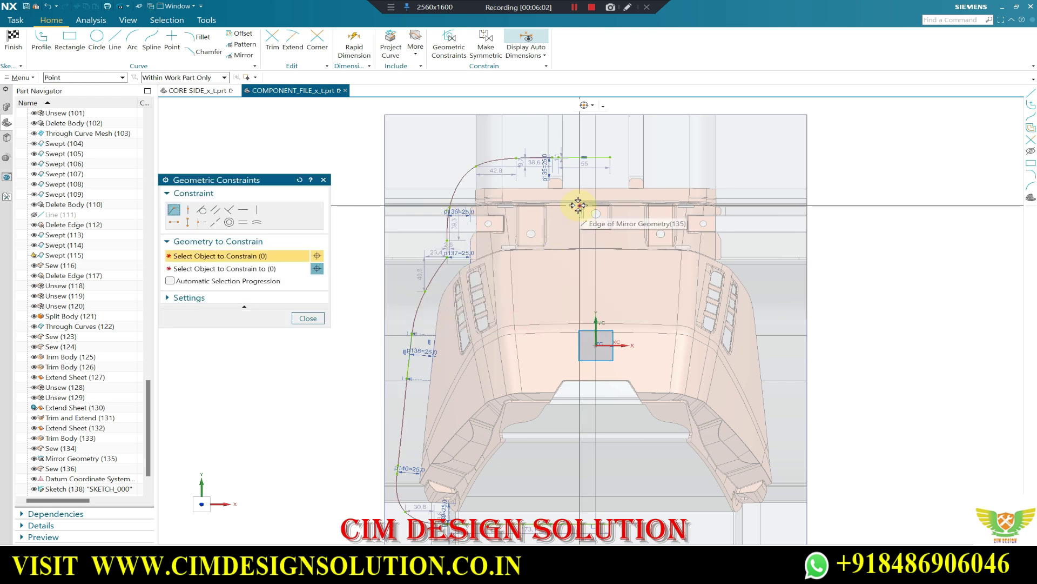
click(188, 222)
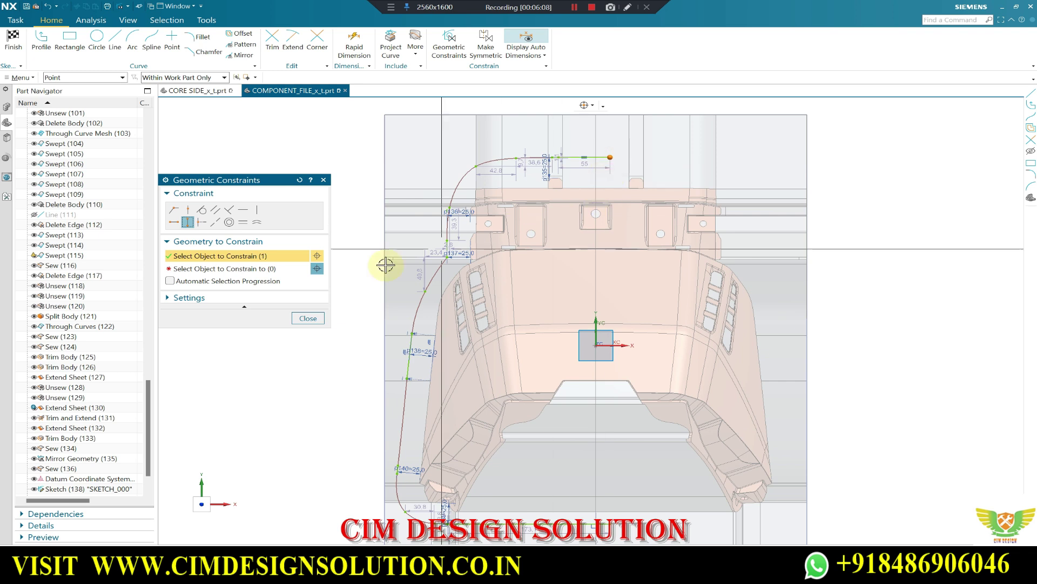
click(296, 269)
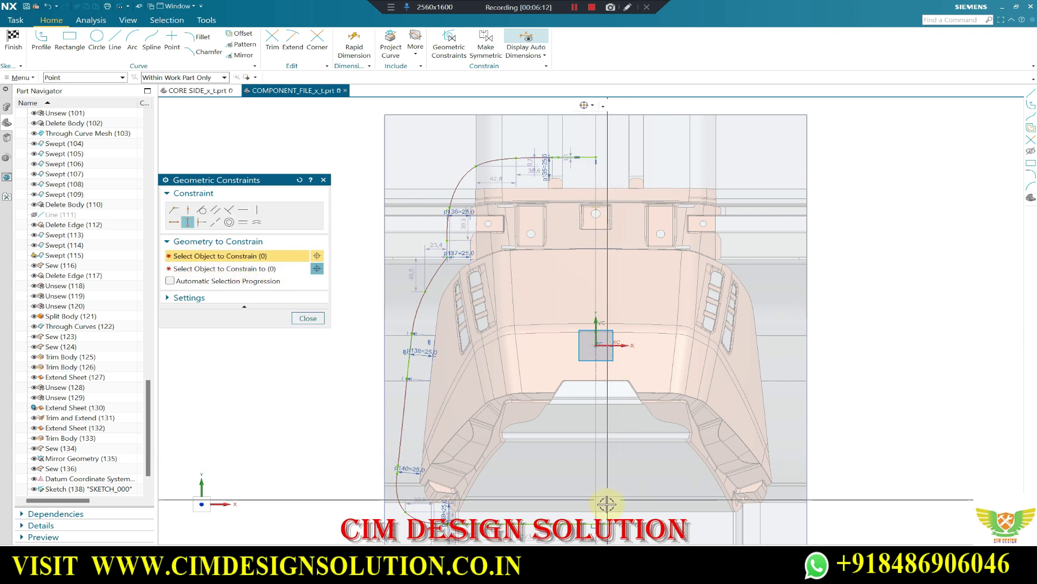
click(249, 273)
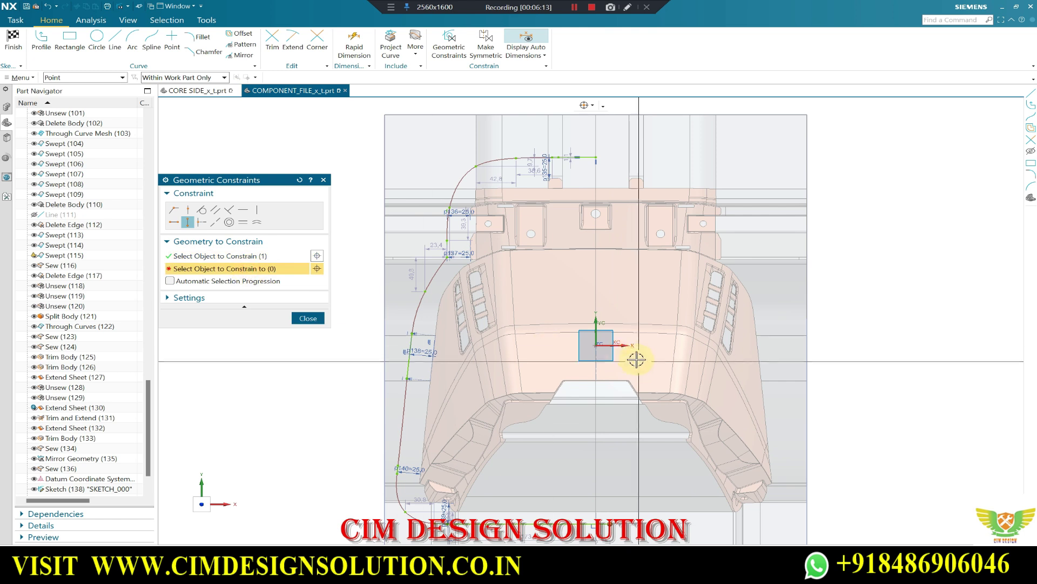
click(609, 343)
middle_click(528, 246)
scroll(431, 245, up, 3)
scroll(431, 245, up, 3)
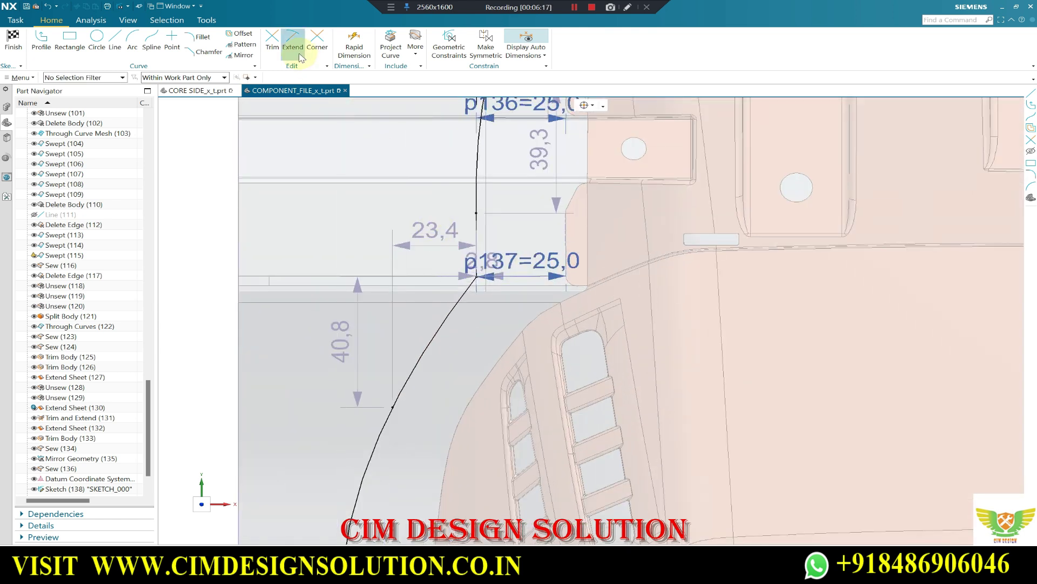
- Fillet the corner between the left vertical line and the spline, trimming both curves
click(203, 43)
scroll(463, 267, up, 2)
scroll(463, 268, up, 1)
click(480, 293)
click(197, 37)
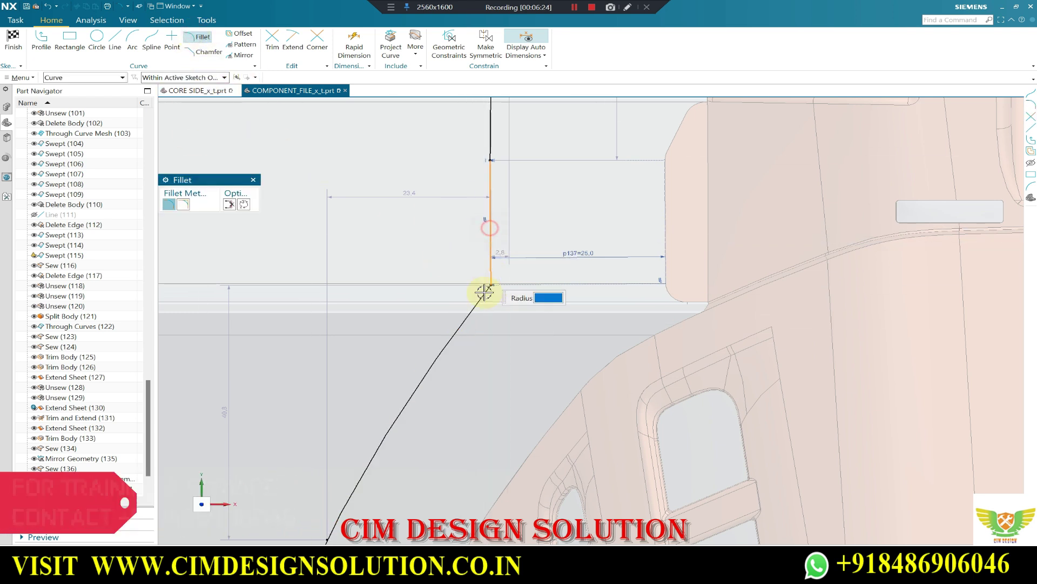
click(462, 307)
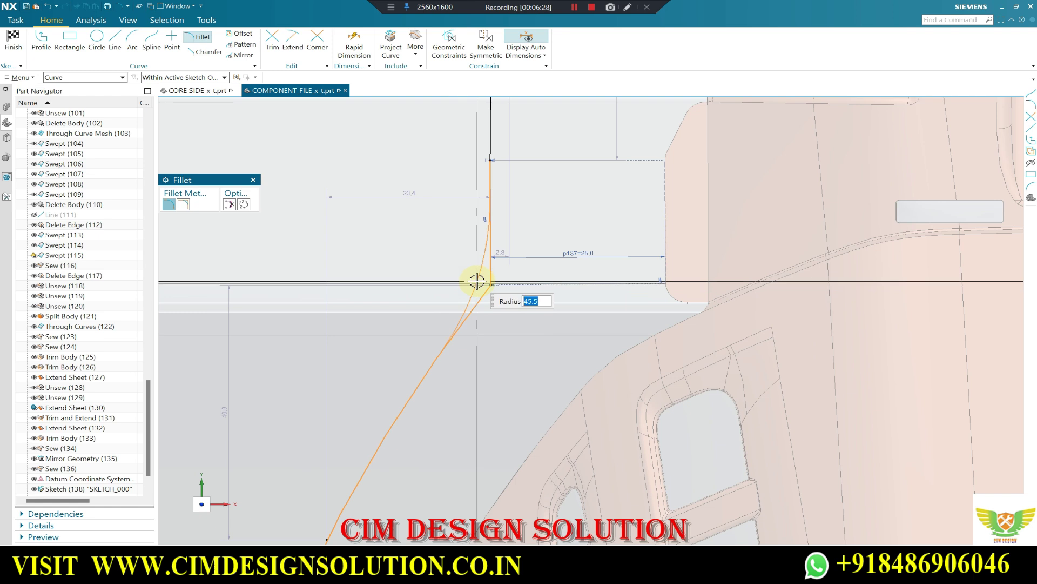
click(477, 281)
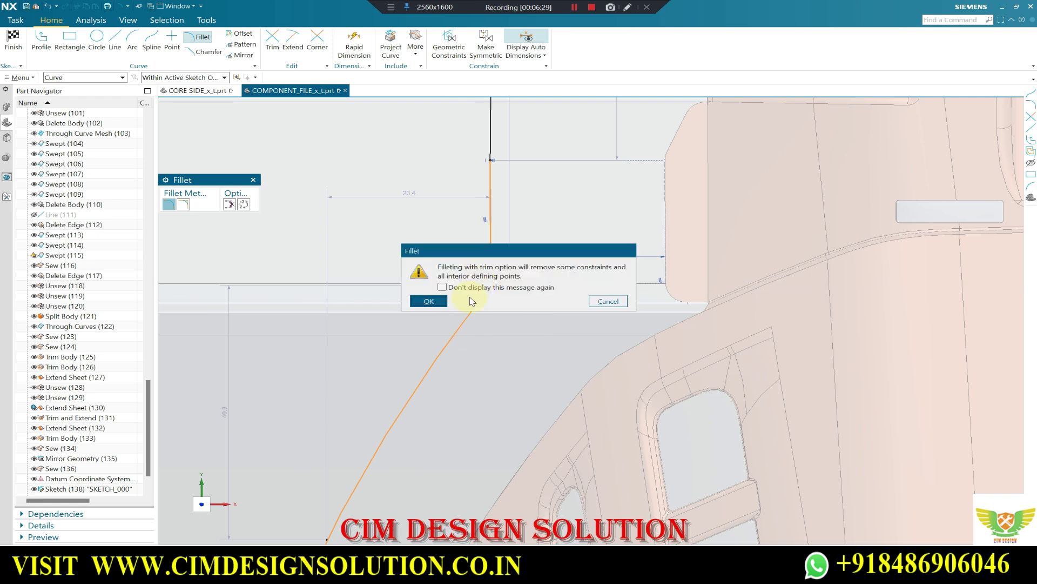
click(443, 297)
- Reshape the curve below the new 40 mm fillet by dragging its spline point
scroll(523, 267, down, 3)
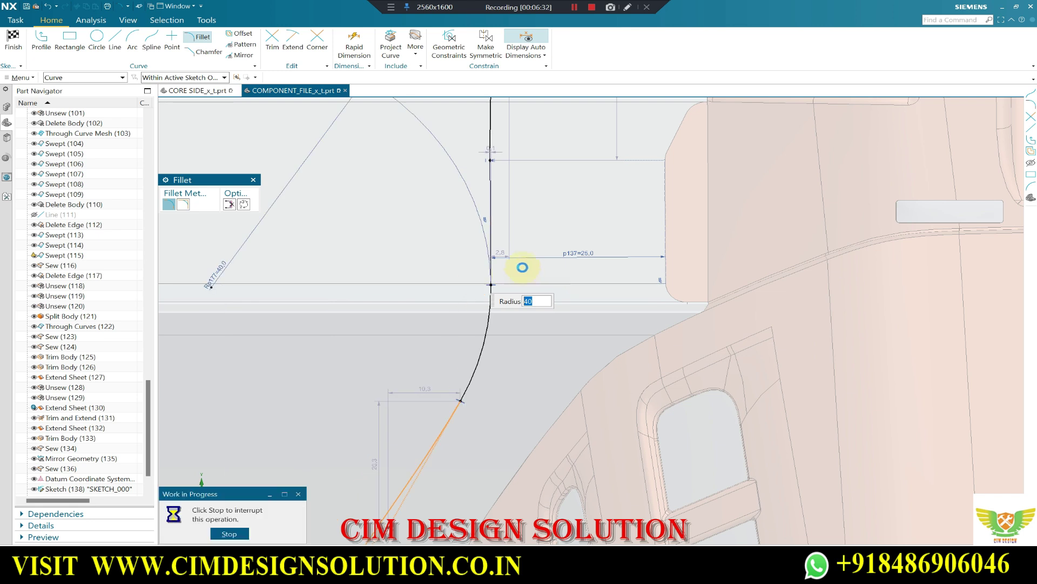
scroll(487, 262, down, 1)
scroll(499, 216, down, 1)
scroll(535, 209, down, 1)
scroll(505, 270, up, 2)
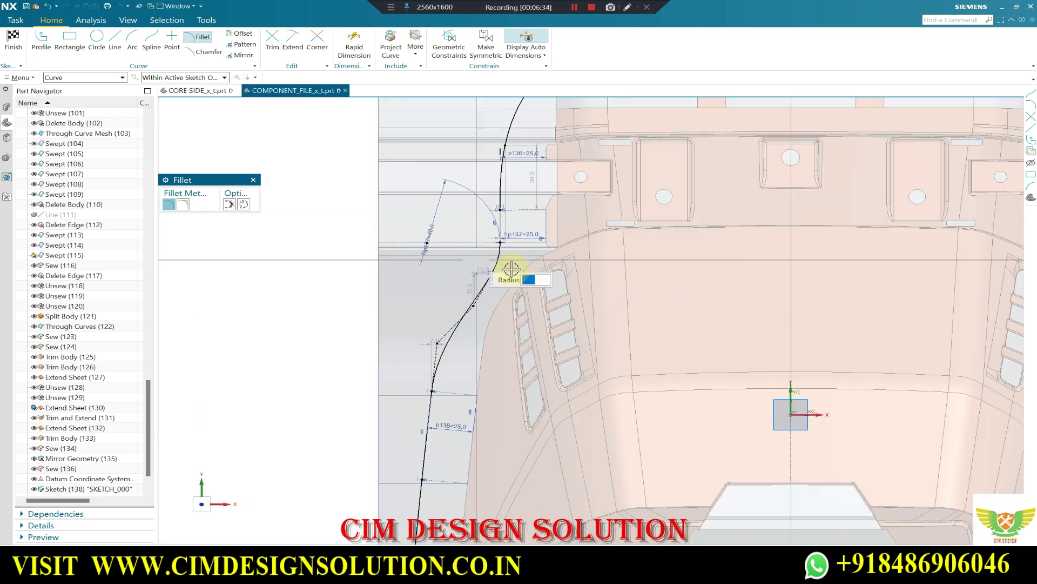
scroll(493, 276, up, 2)
key(Escape)
drag(468, 272, 461, 247)
scroll(541, 221, down, 2)
- Drag the sketch's spline point up onto the part's horizontal edge near the p137 dimension
scroll(459, 225, down, 2)
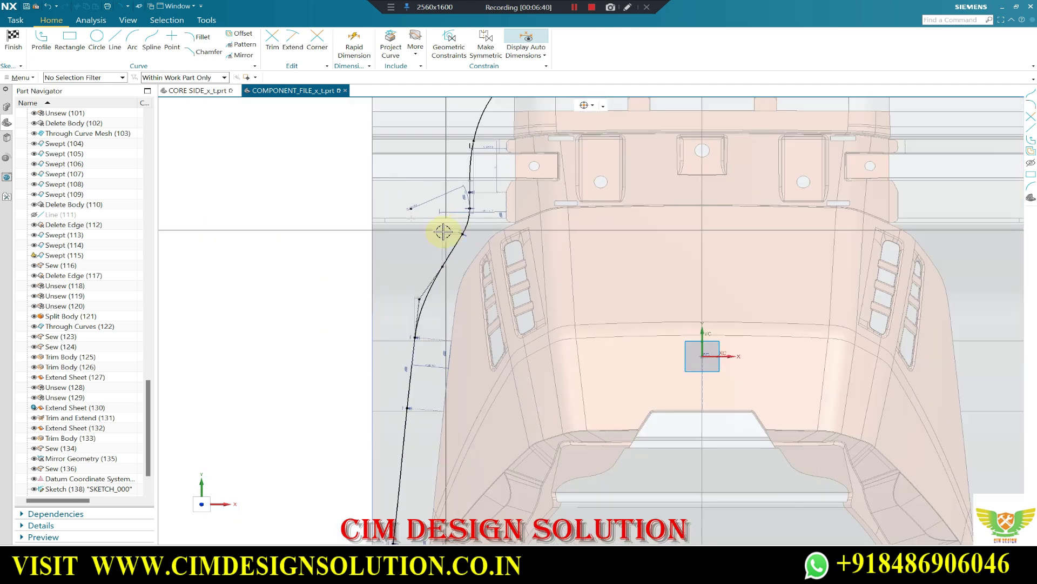
scroll(443, 227, down, 2)
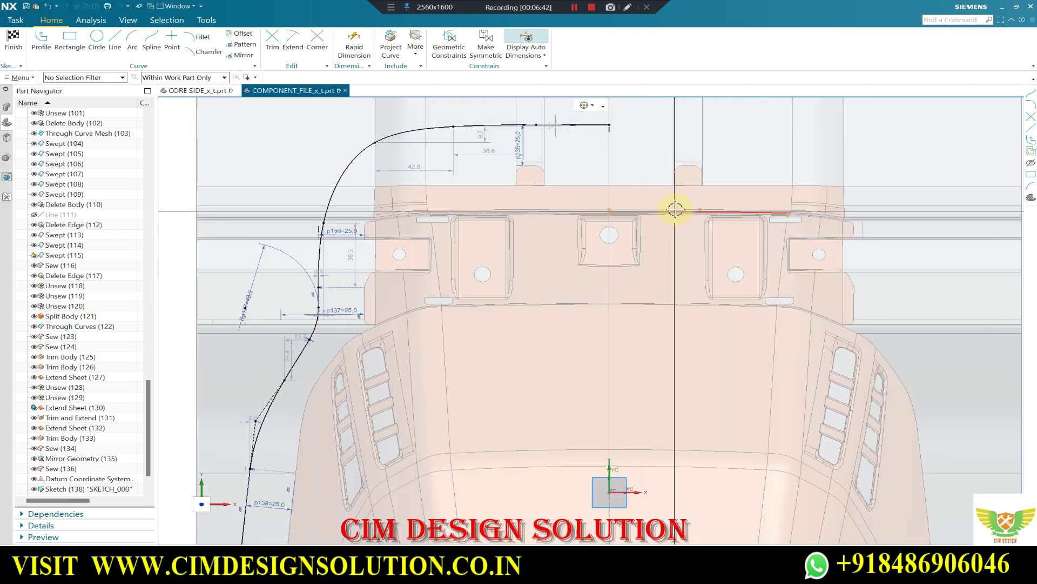
scroll(672, 208, down, 3)
scroll(502, 253, up, 2)
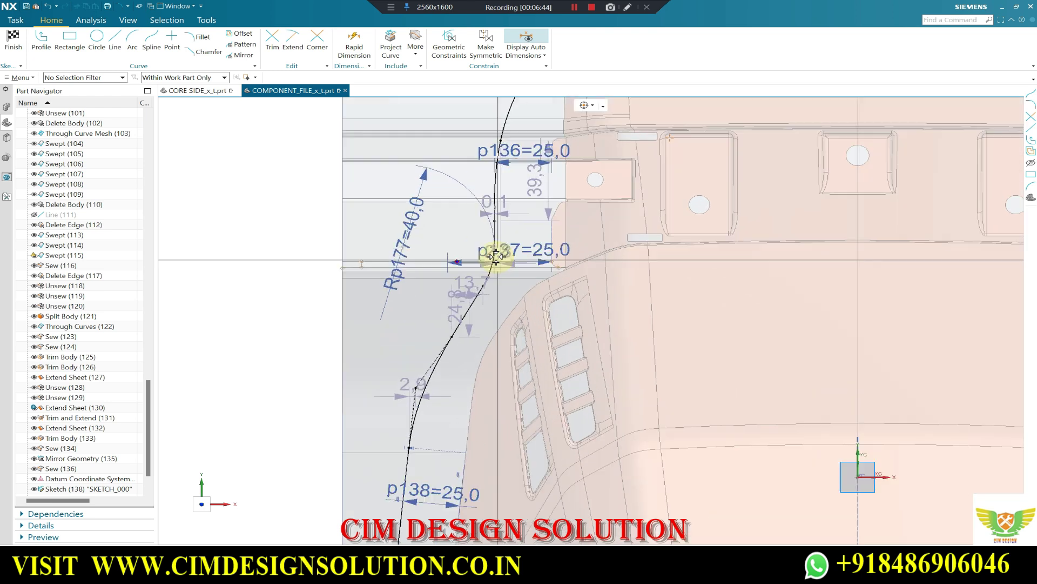
scroll(493, 250, up, 3)
drag(468, 303, 471, 281)
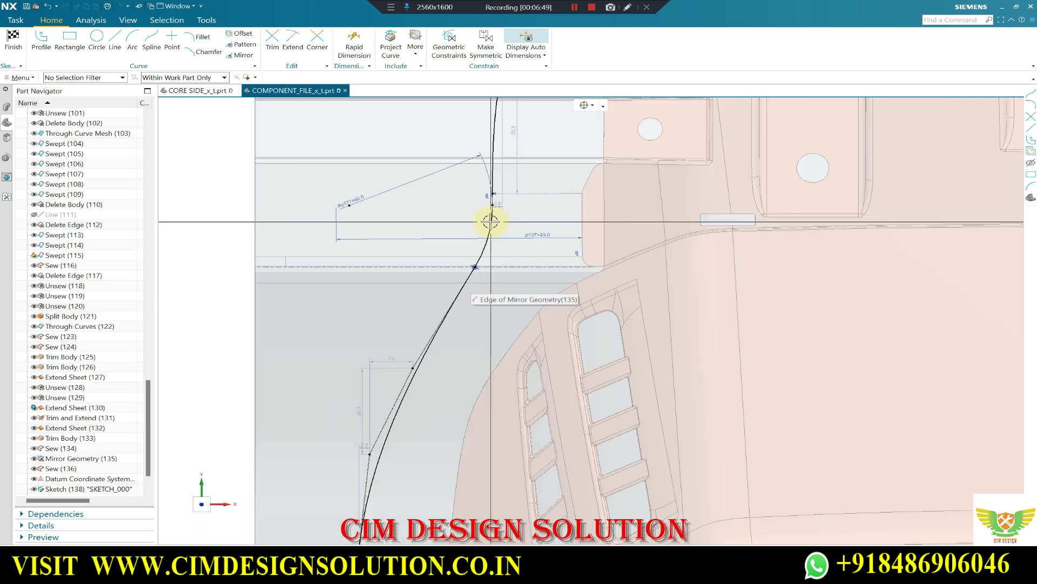
scroll(492, 220, down, 4)
scroll(528, 157, up, 2)
scroll(495, 154, up, 2)
scroll(495, 154, up, 1)
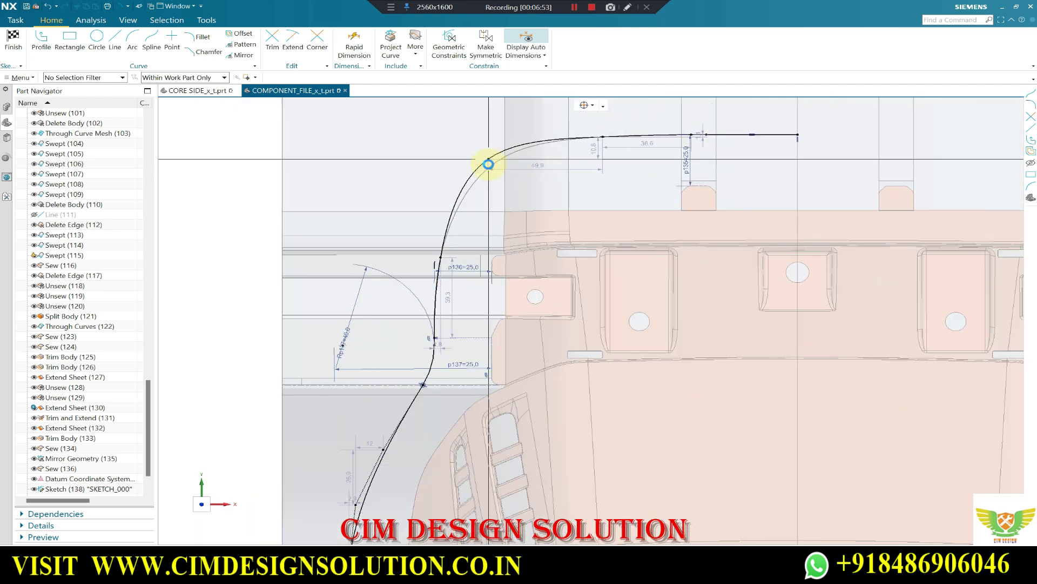
scroll(602, 173, down, 3)
scroll(562, 155, up, 3)
scroll(651, 168, up, 2)
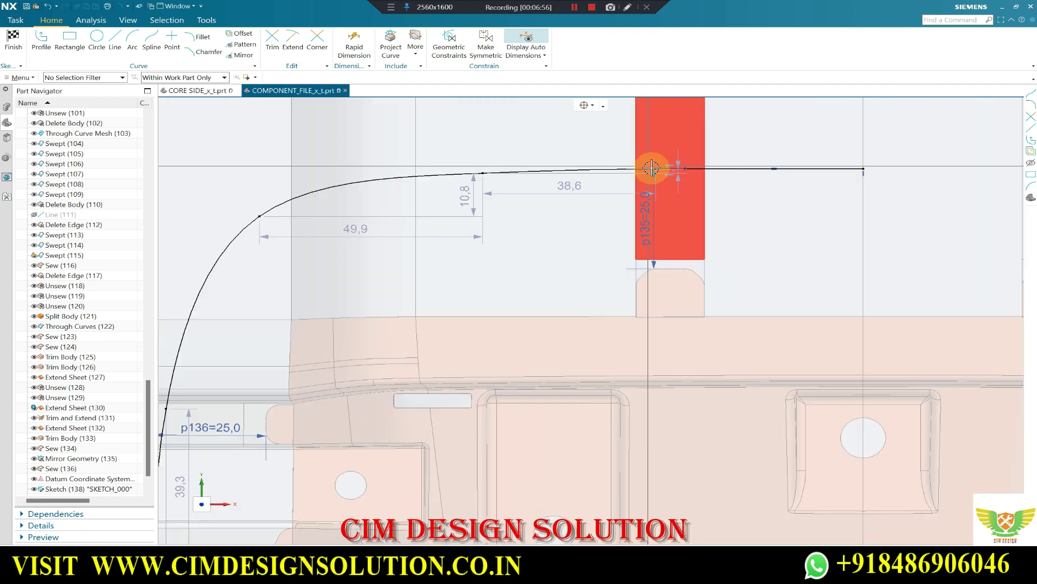
scroll(651, 168, down, 2)
scroll(709, 164, down, 2)
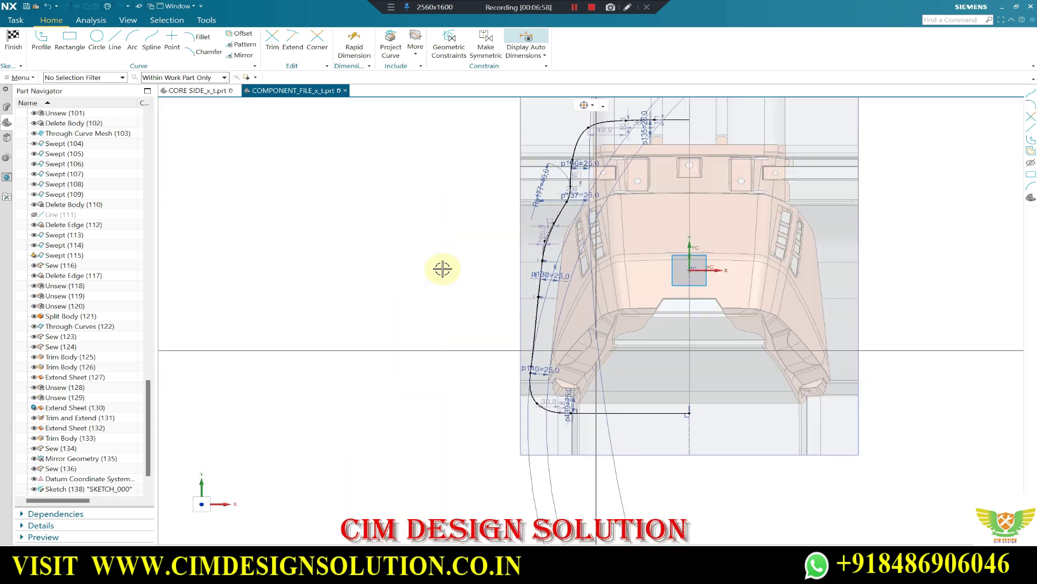
- Finish the sketch, toggle the section view off, and hide the datum plane
click(16, 43)
middle_drag(434, 204, 412, 227)
key(ctrl+h)
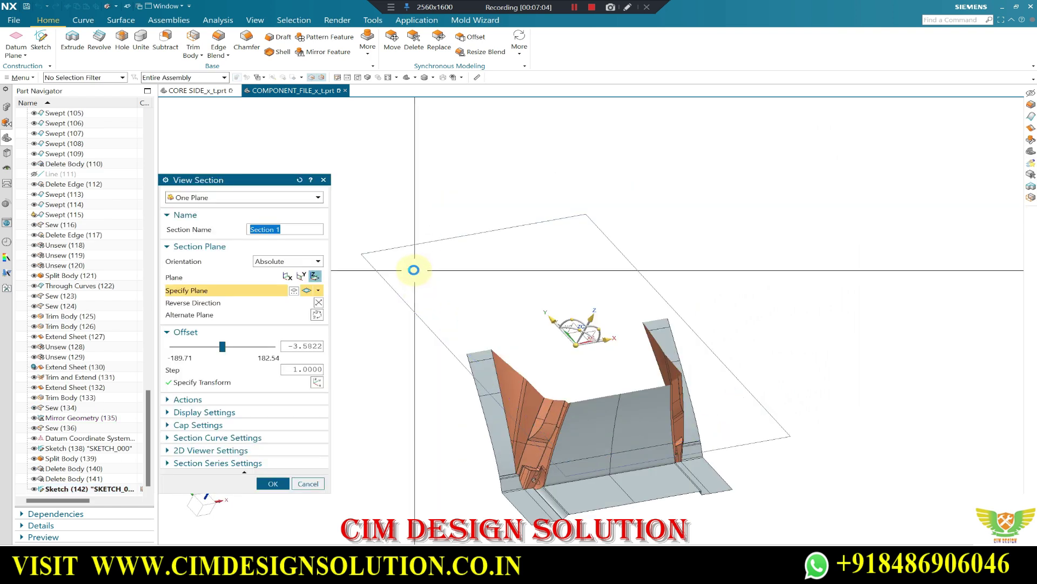
key(Escape)
key(ctrl+b)
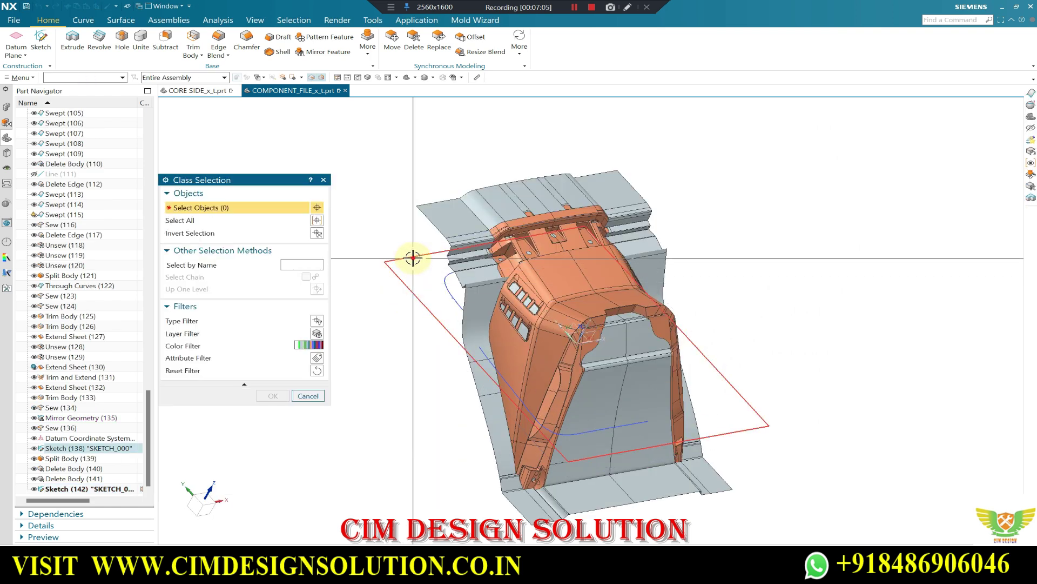
click(413, 258)
middle_click(310, 225)
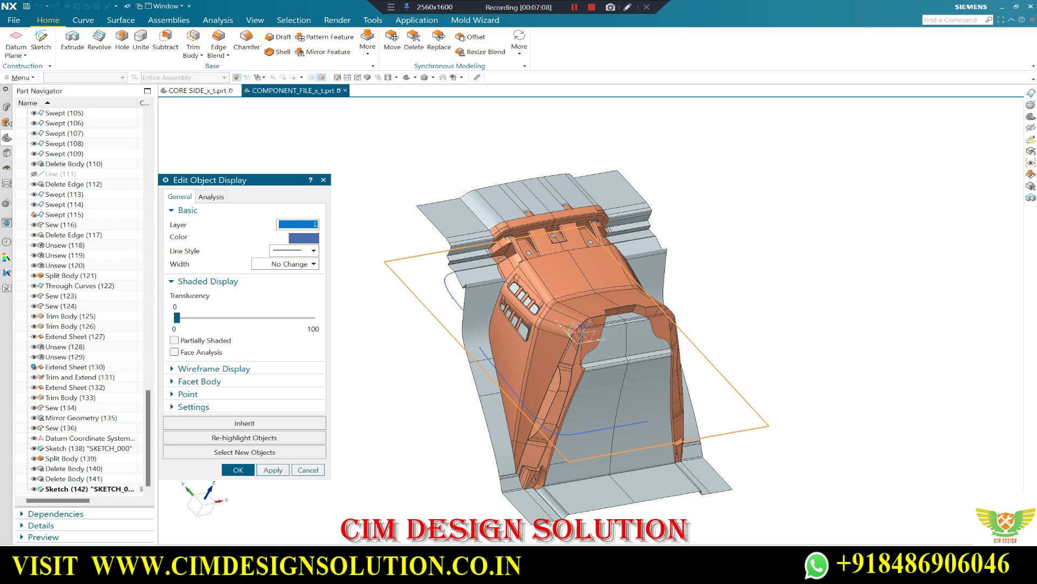
middle_click(297, 230)
- Reopen Sketch (142) and start a Mirror Curve on its upper curve
mouse_move(364, 224)
middle_down()
mouse_move(363, 195)
mouse_move(364, 238)
middle_up()
scroll(363, 238, up, 1)
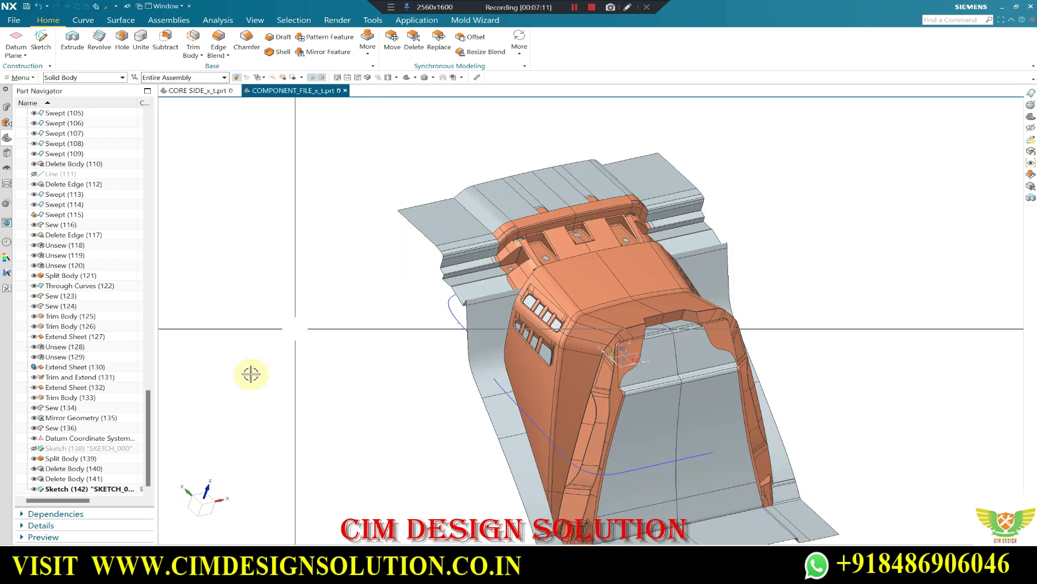
double_click(74, 486)
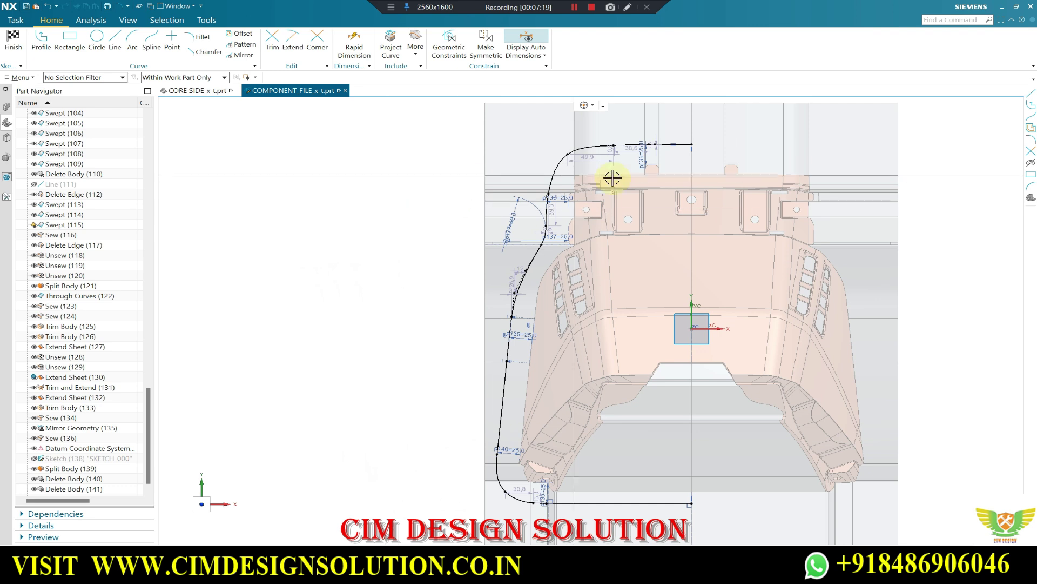
scroll(519, 137, up, 1)
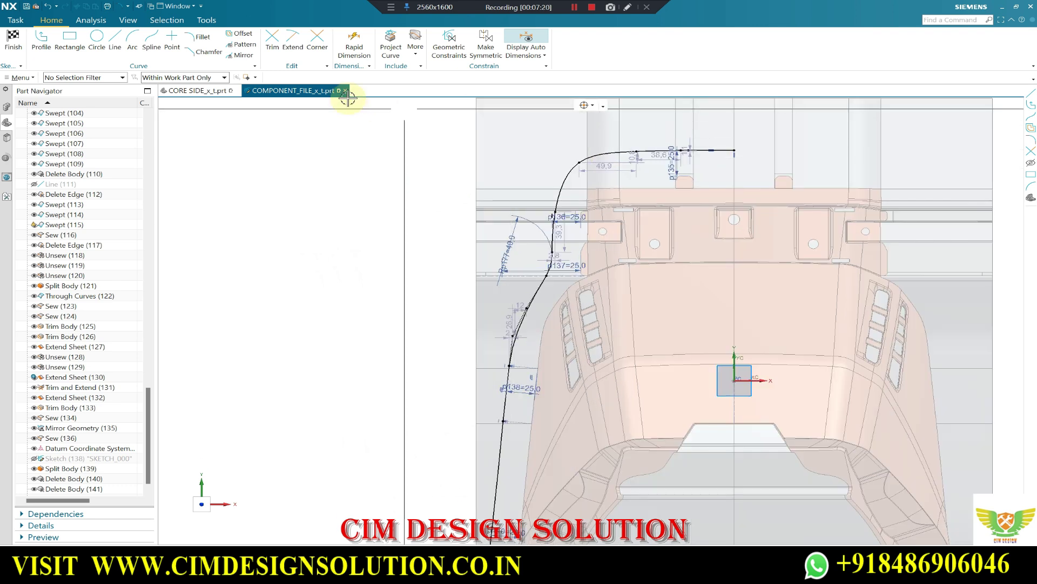
click(236, 57)
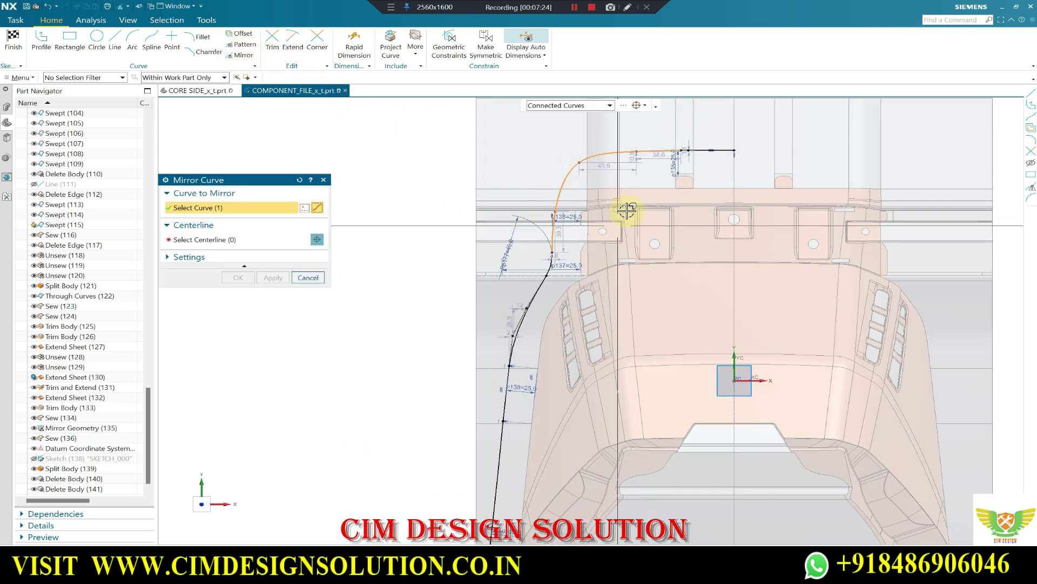
- Cancel the mirror, finish the sketch, and orbit back to the 3D part
key(Escape)
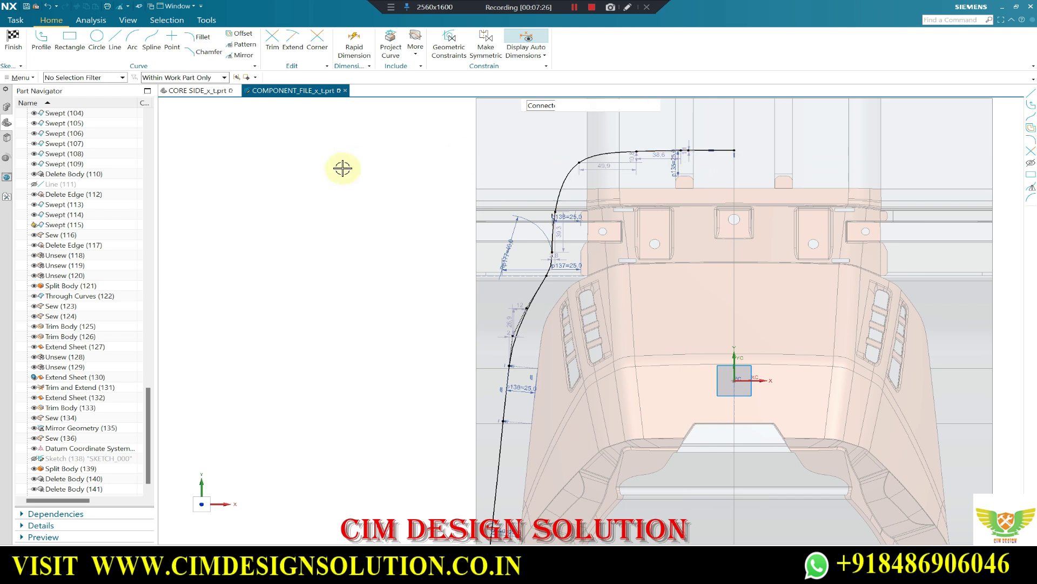
click(13, 38)
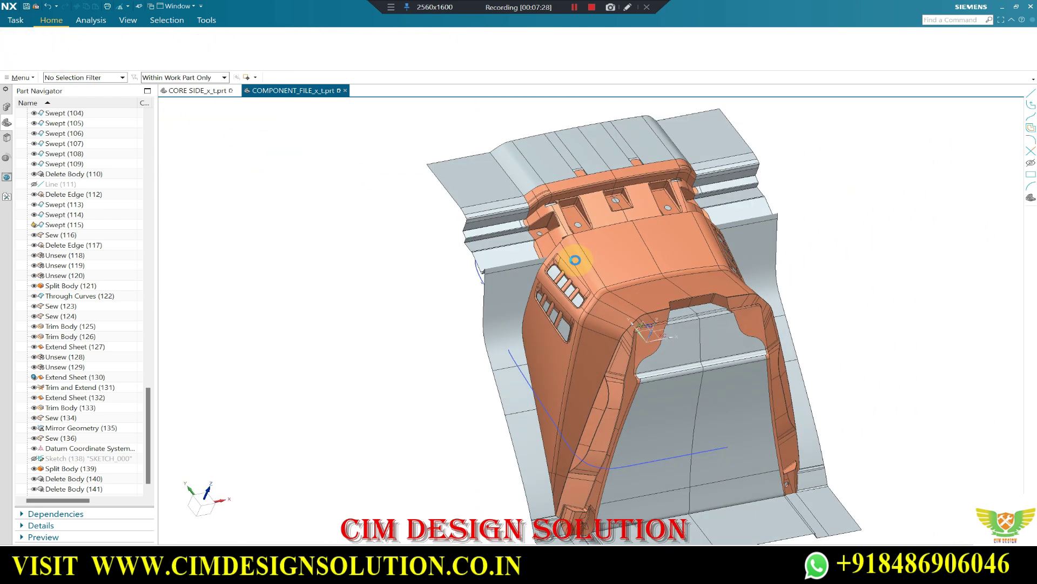
mouse_move(363, 131)
middle_down()
mouse_move(398, 194)
mouse_move(430, 220)
middle_up()
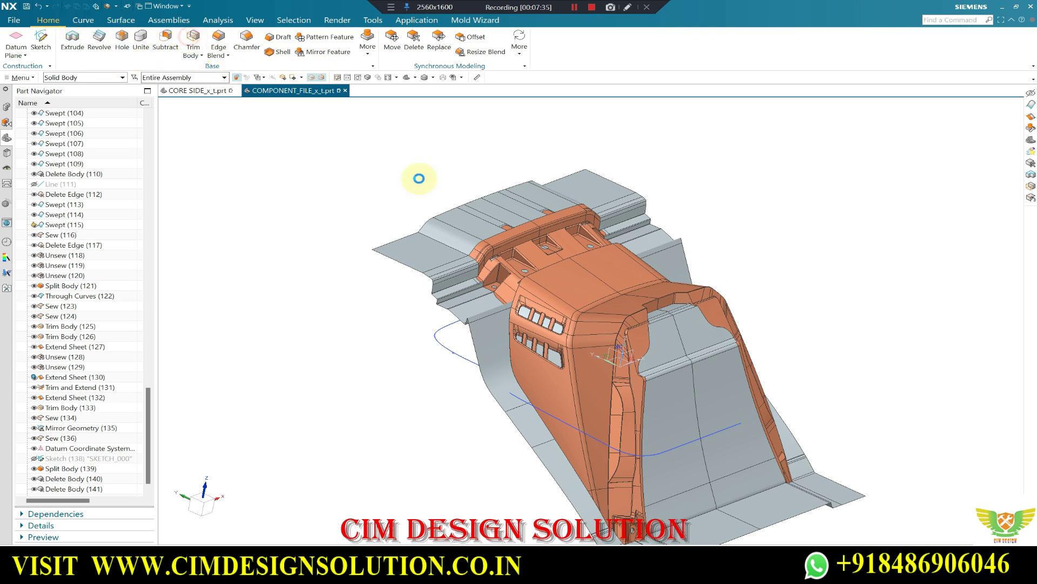
click(558, 232)
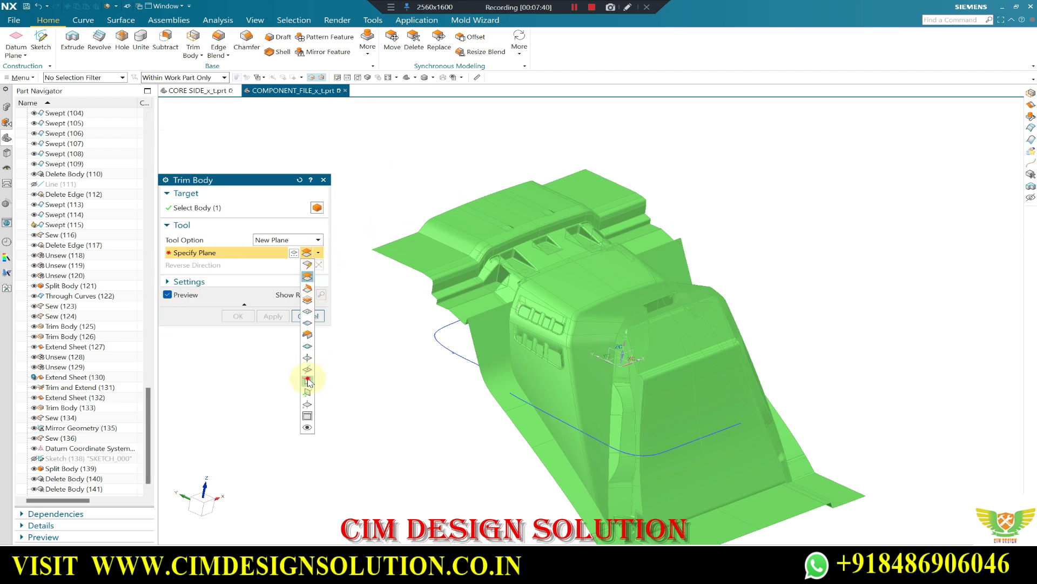
- Trim the body with the newly specified plane
click(236, 316)
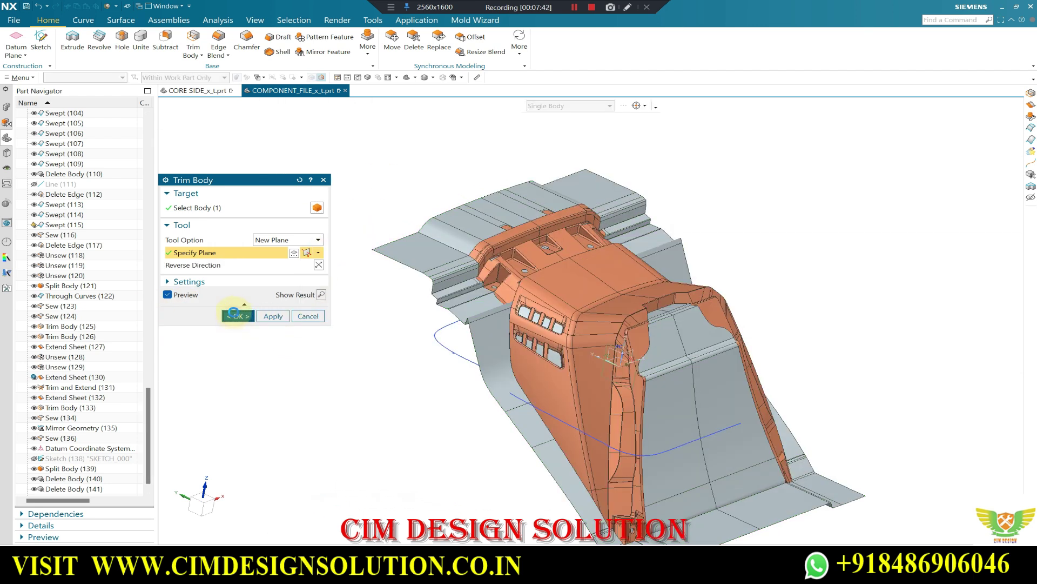
click(118, 22)
click(350, 43)
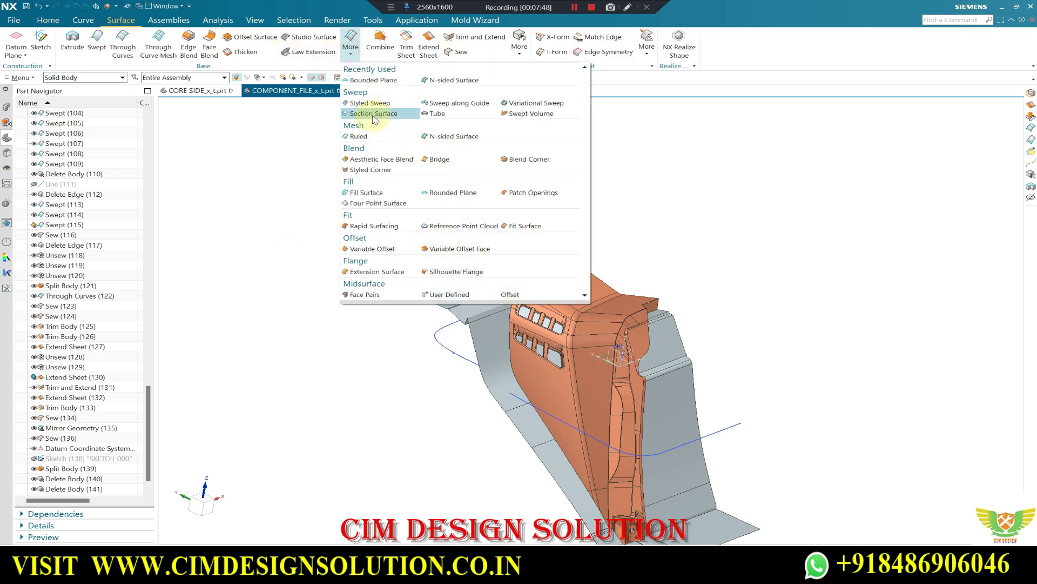
click(47, 20)
click(368, 44)
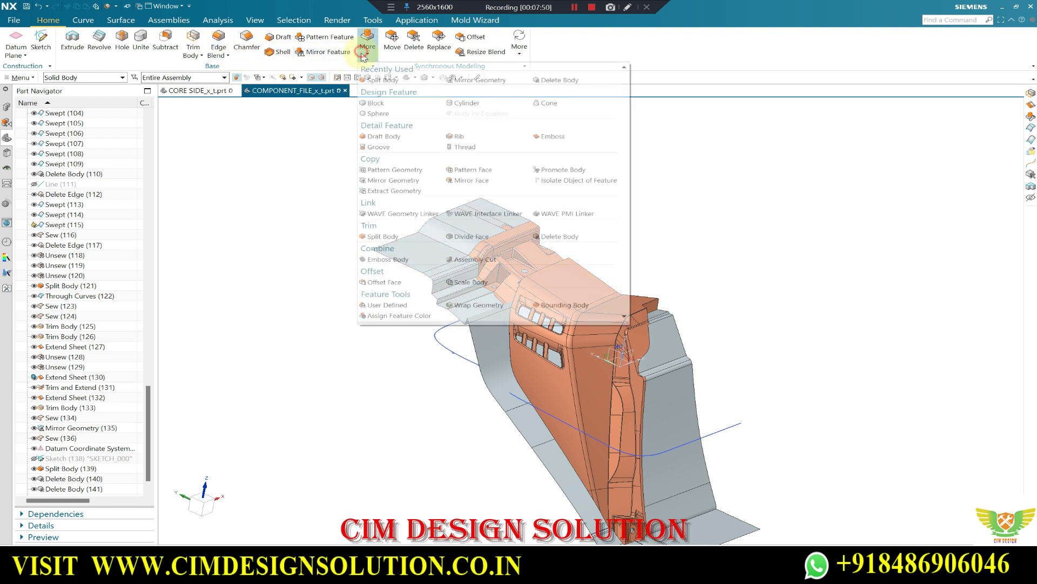
- Split the body along the Sketch (142) curves into separate orange and grey pieces
click(383, 237)
click(456, 261)
click(250, 267)
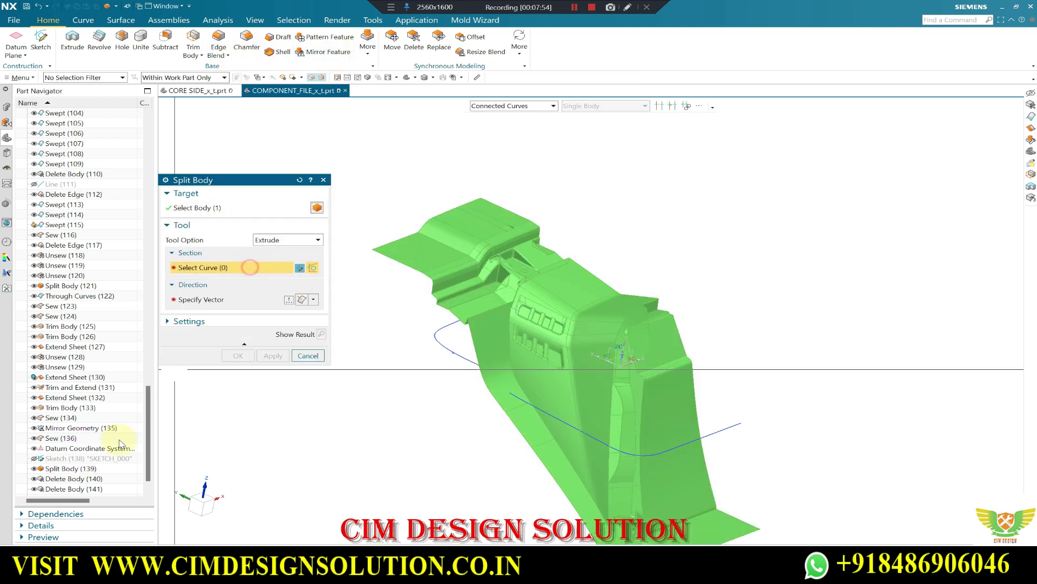
scroll(74, 489, down, 1)
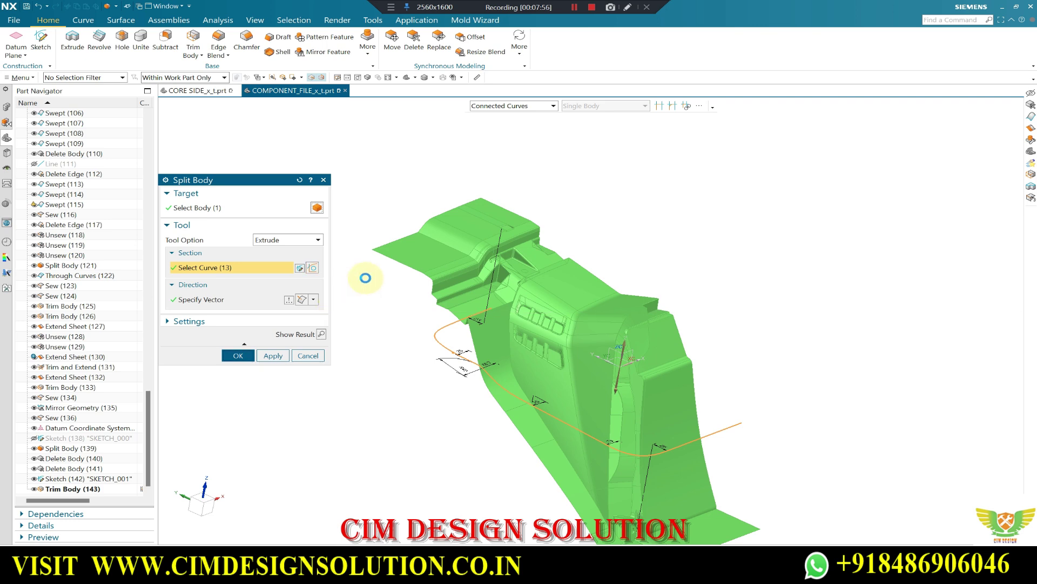
middle_click(365, 278)
middle_drag(440, 227, 421, 244)
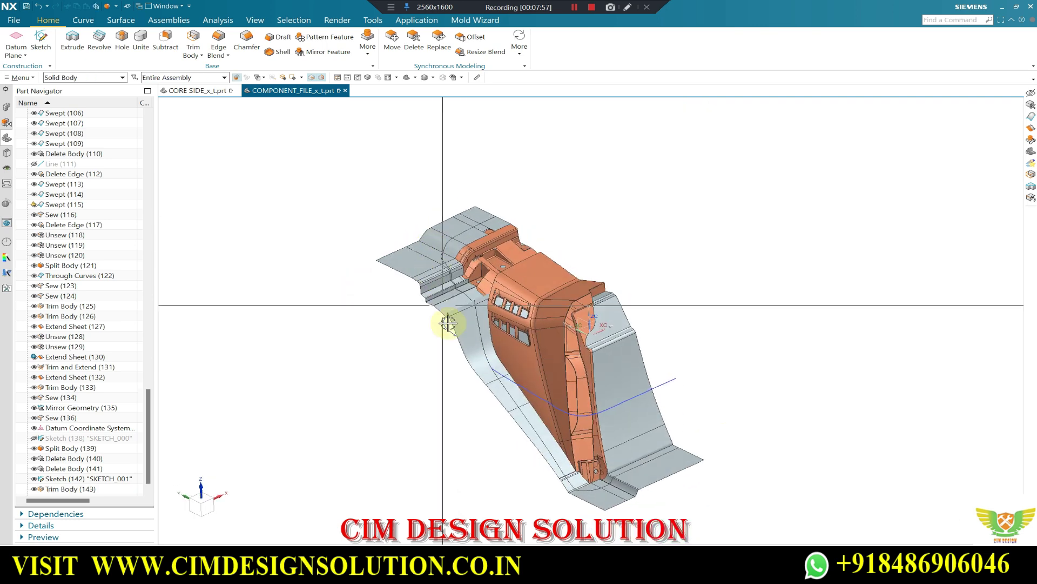
scroll(440, 234, down, 3)
scroll(436, 232, down, 2)
scroll(428, 228, down, 2)
mouse_move(428, 227)
middle_down()
mouse_move(398, 232)
mouse_move(447, 143)
mouse_move(473, 139)
mouse_move(426, 166)
mouse_move(408, 163)
middle_up()
scroll(394, 183, up, 2)
mouse_move(382, 201)
middle_down()
mouse_move(400, 232)
mouse_move(389, 210)
middle_up()
scroll(400, 232, down, 3)
click(111, 22)
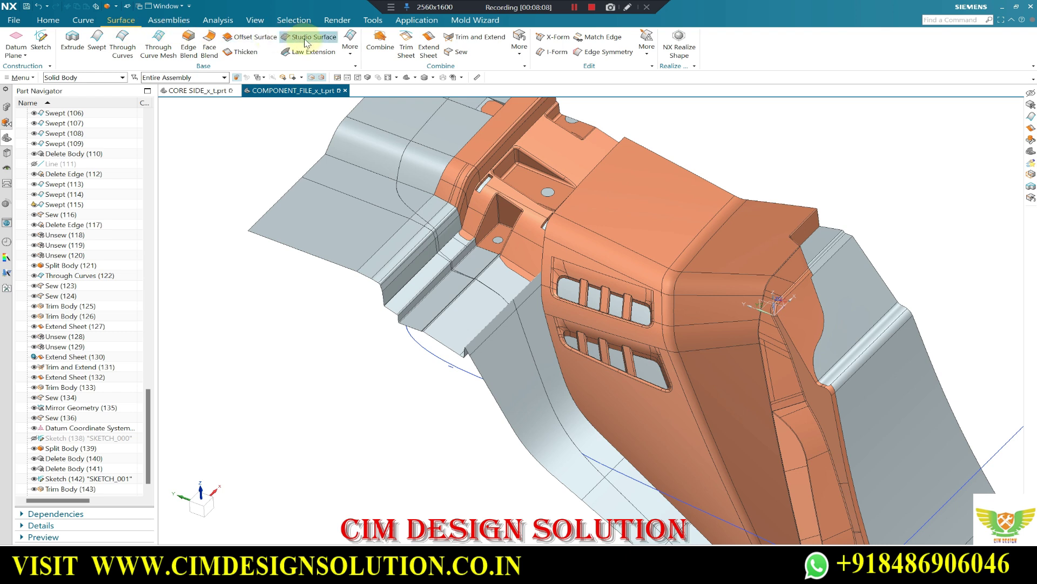
- Start an Offset Surface on the top faces, dropping the lower and large faces
click(264, 36)
scroll(434, 162, up, 2)
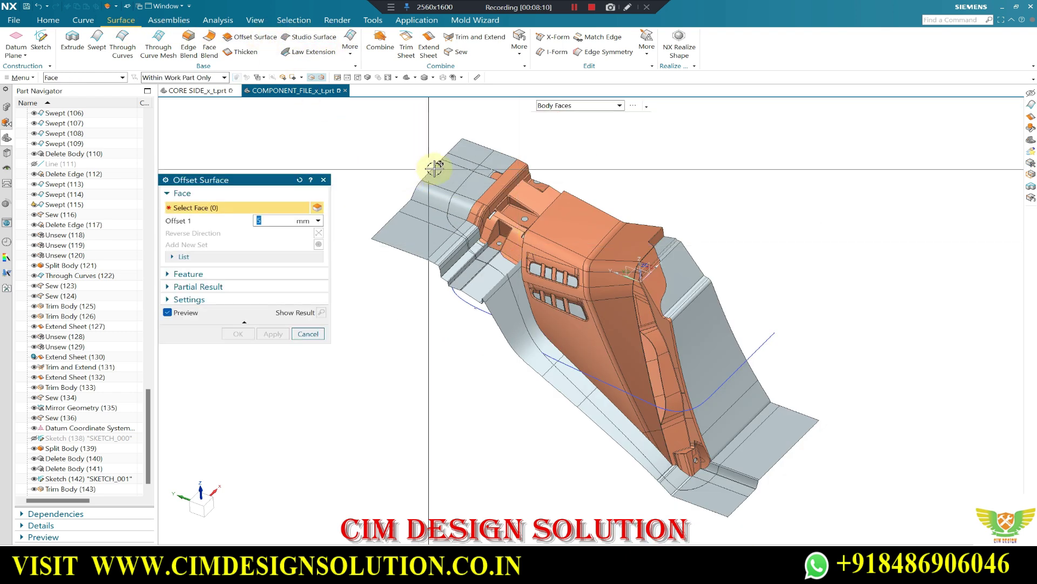
scroll(515, 134, down, 3)
click(514, 134)
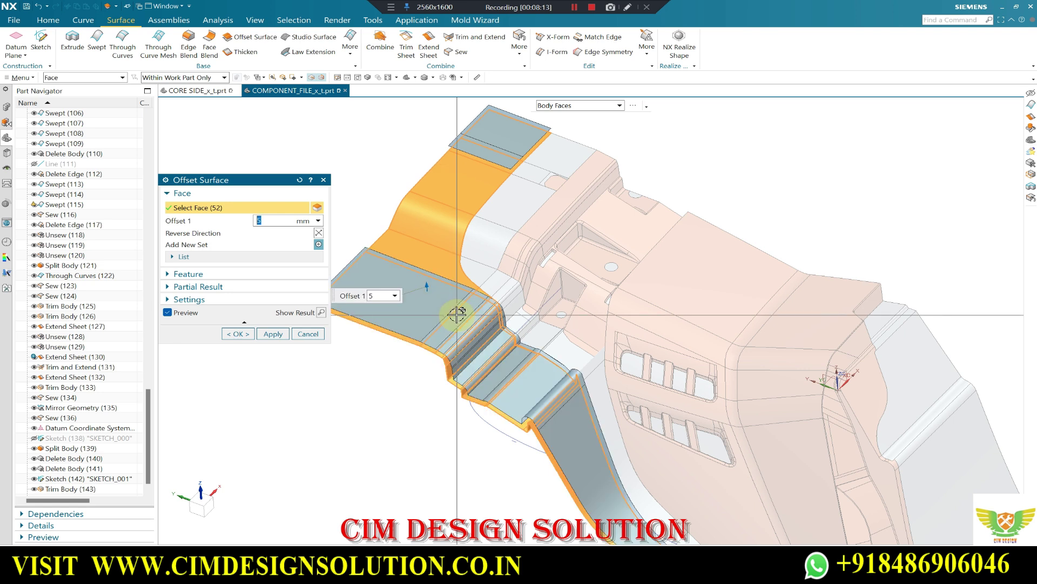
shift+click(432, 295)
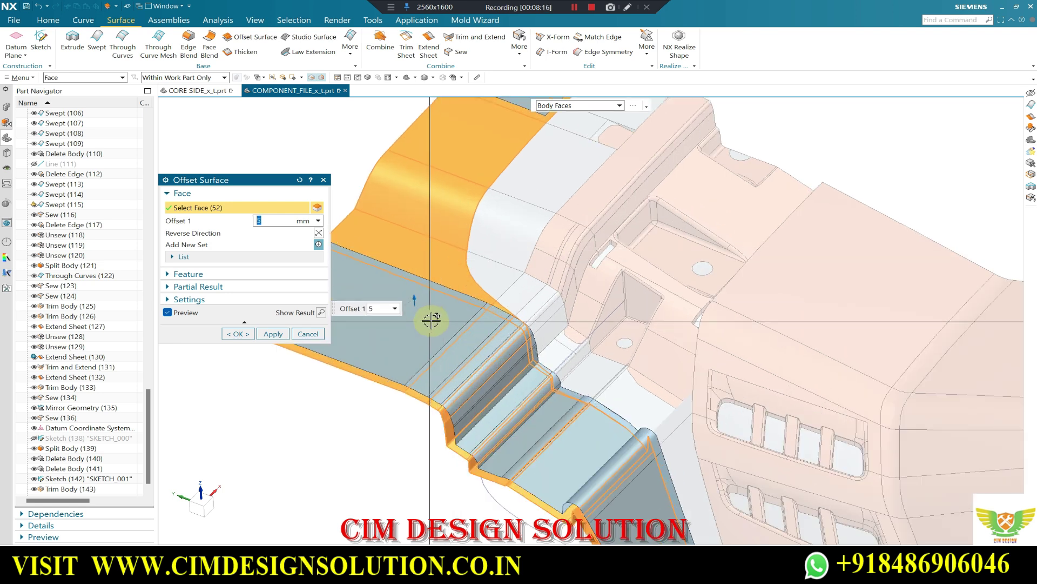
scroll(471, 351, down, 2)
scroll(435, 306, up, 2)
scroll(432, 205, down, 2)
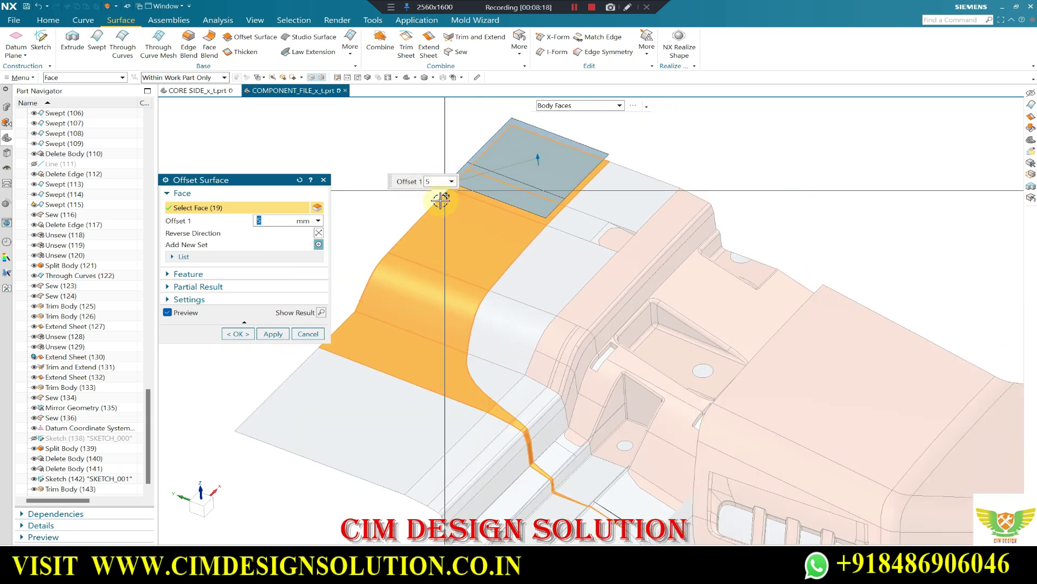
middle_drag(337, 228, 346, 206)
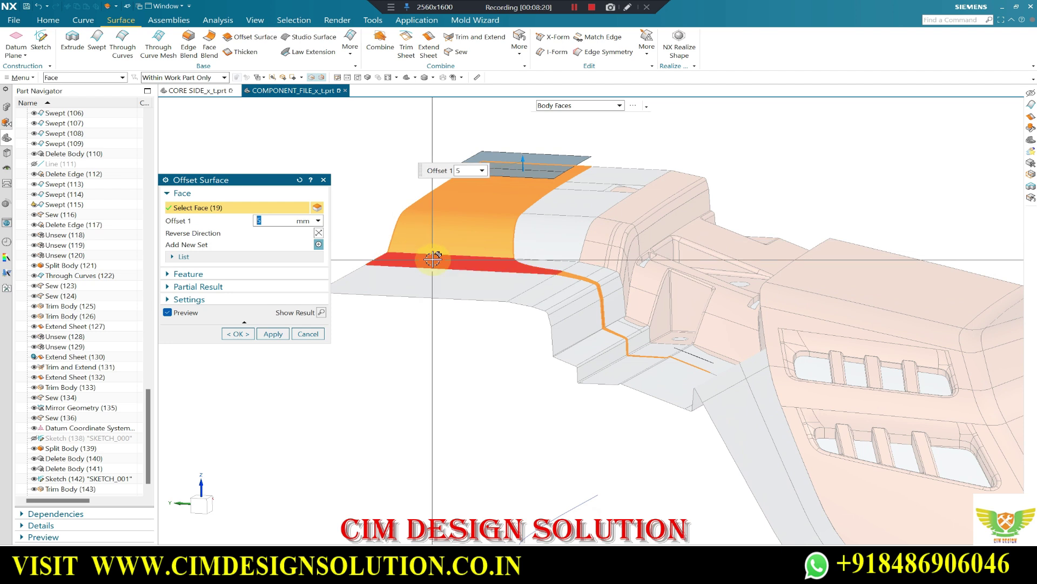
scroll(482, 225, down, 2)
shift+click(431, 269)
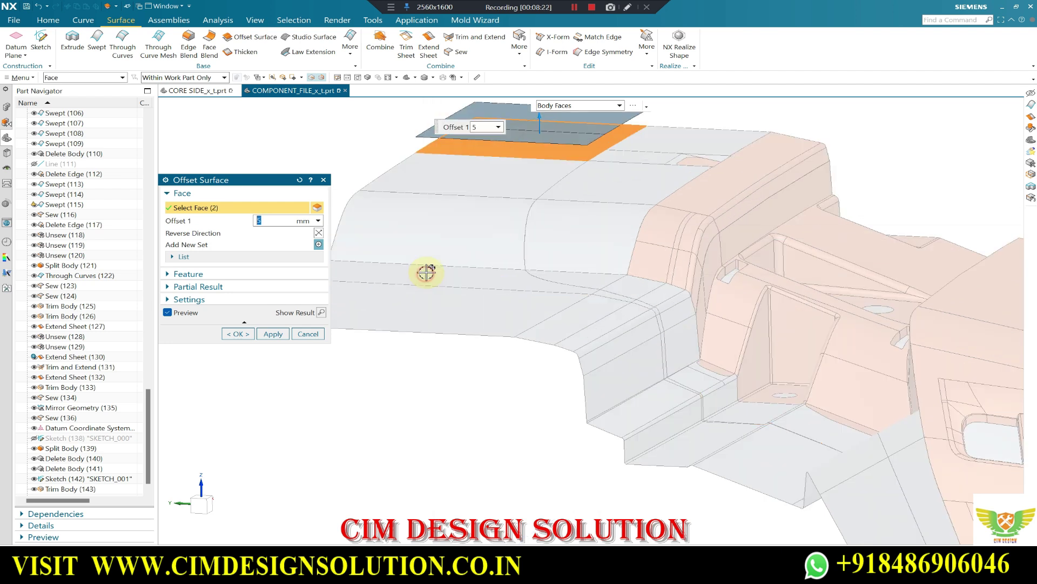
- Switch to Single Face, add the top, front, sloped and strip faces, reversing the offset direction
click(564, 111)
click(560, 106)
click(492, 181)
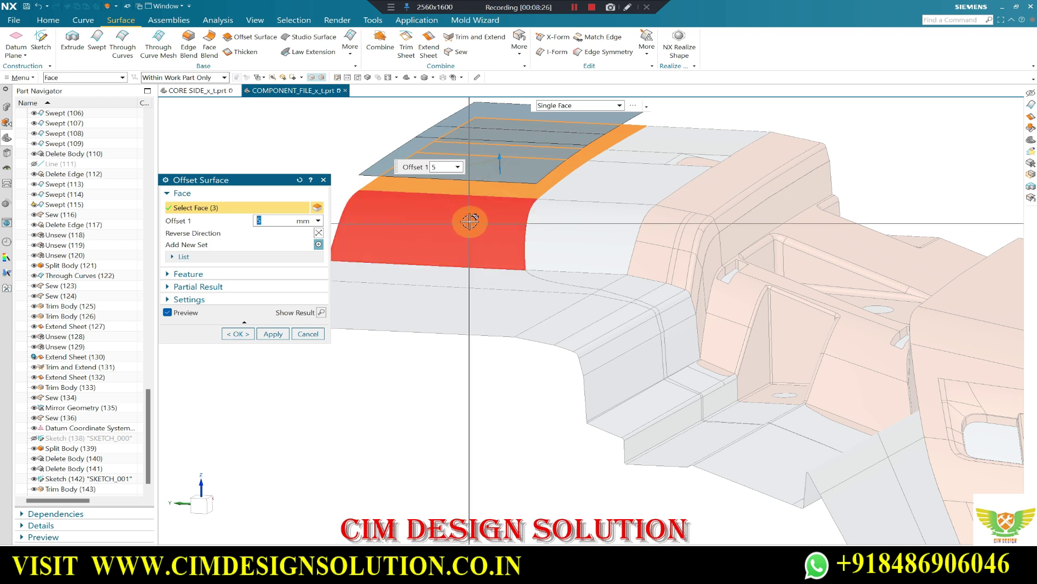
click(480, 247)
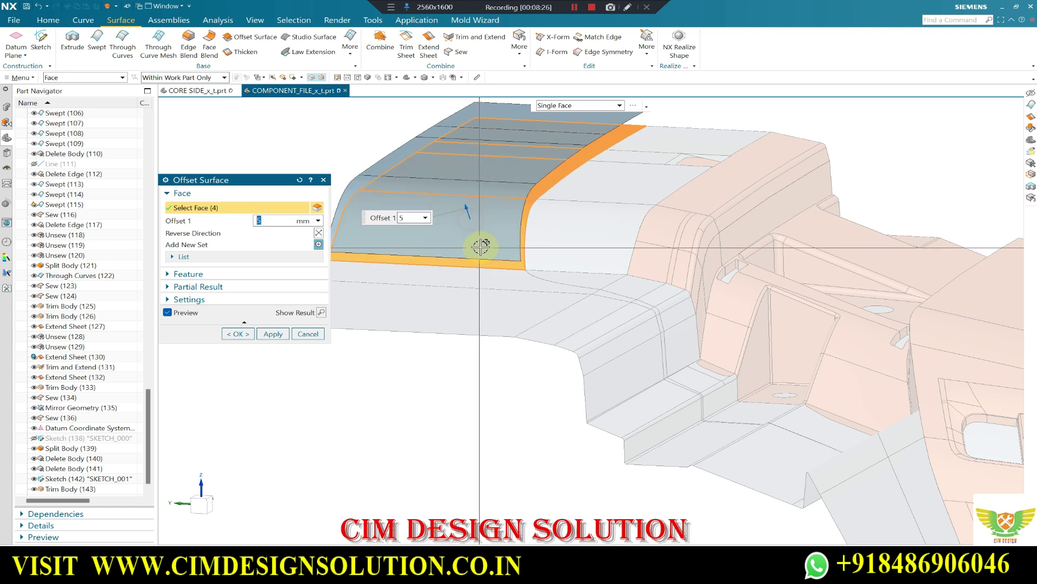
click(319, 234)
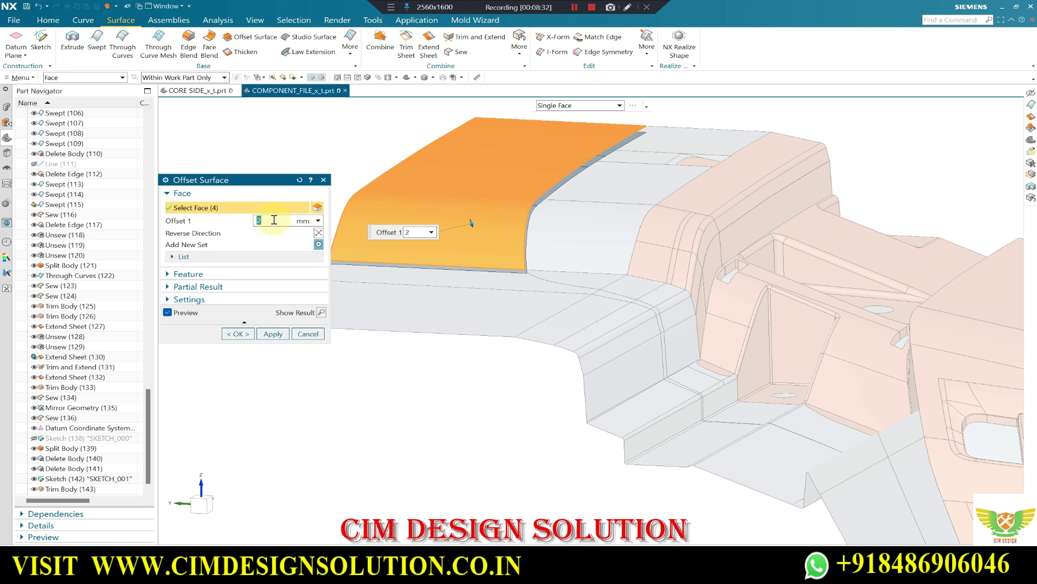
scroll(540, 249, down, 2)
click(519, 262)
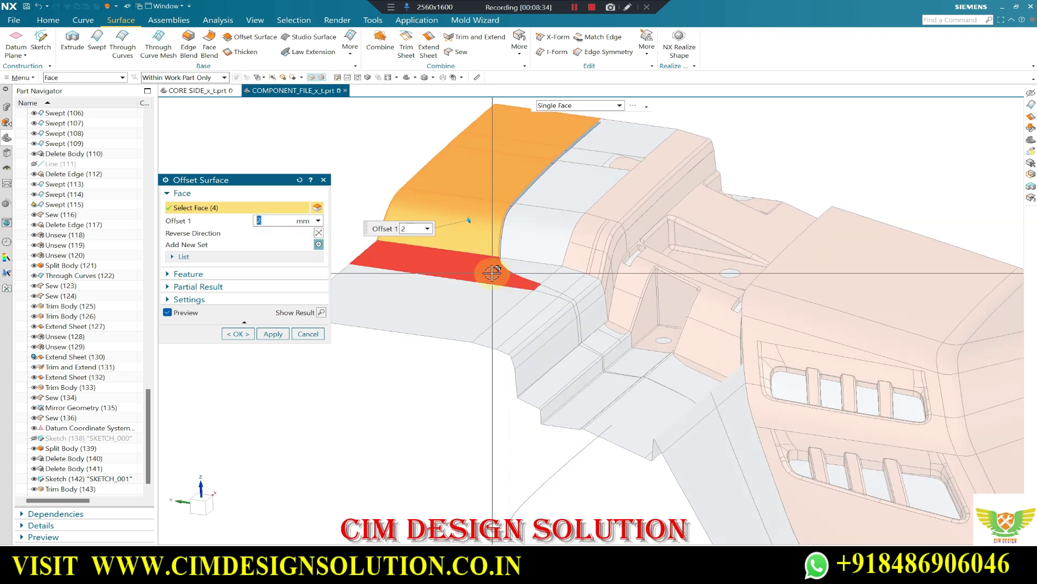
scroll(484, 281, down, 2)
click(484, 297)
click(516, 319)
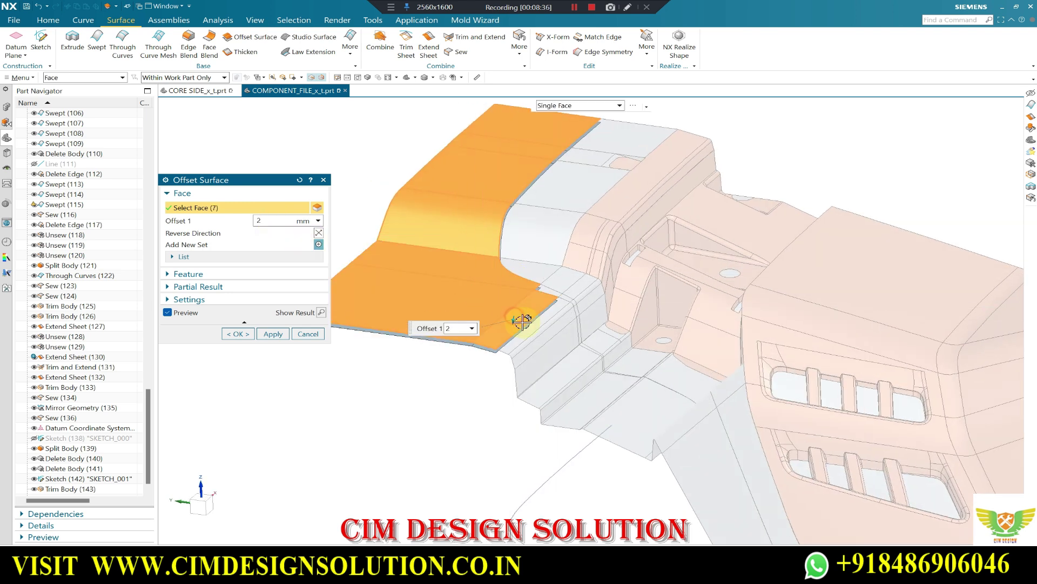
scroll(546, 327, down, 2)
middle_drag(554, 284, 537, 271)
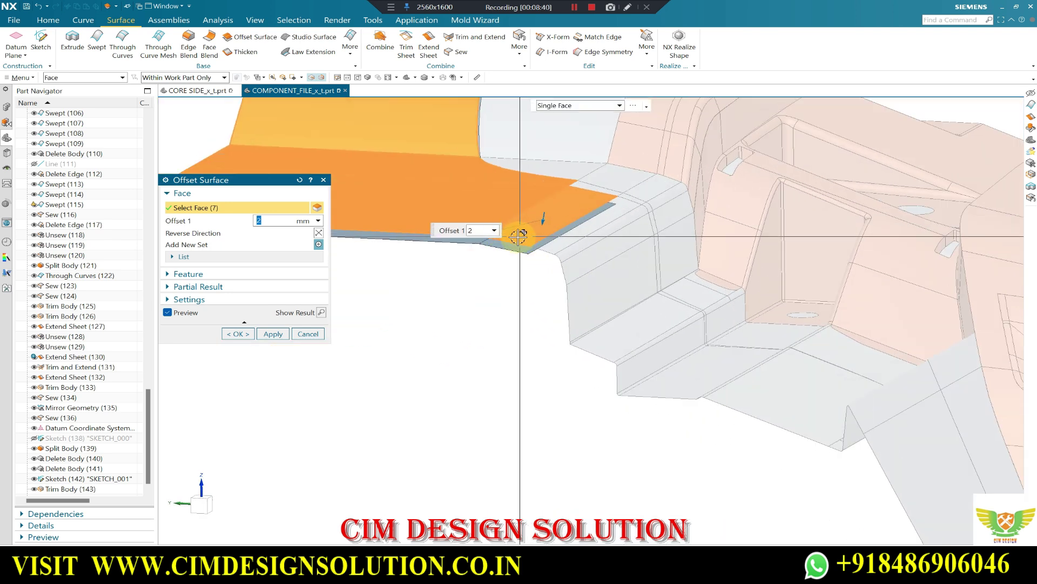
scroll(511, 243, down, 3)
- Add the corner and side-strip faces down to the lower corner and create the 2 mm offset
shift+click(538, 225)
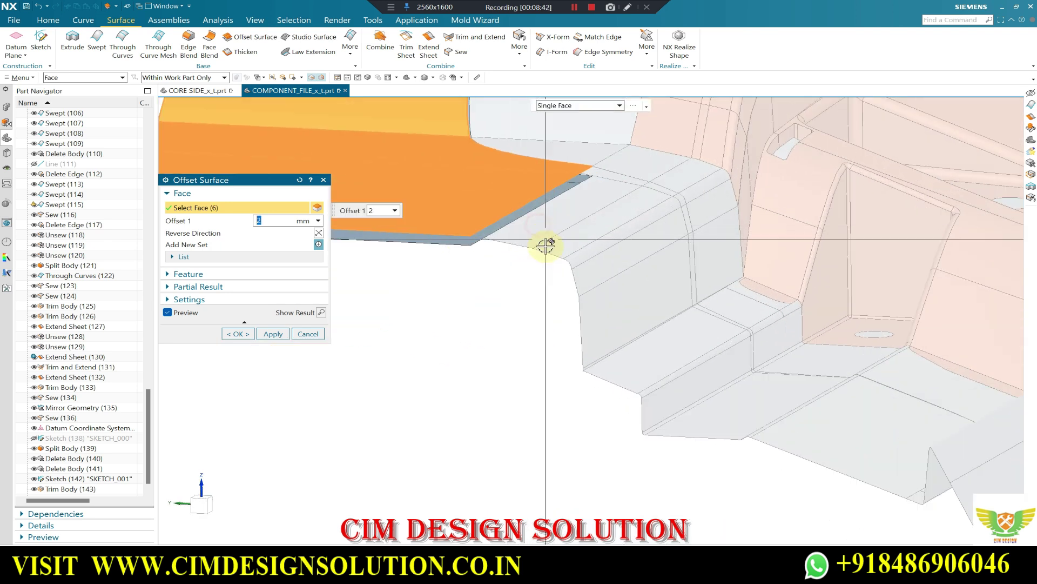
middle_drag(544, 243, 657, 328)
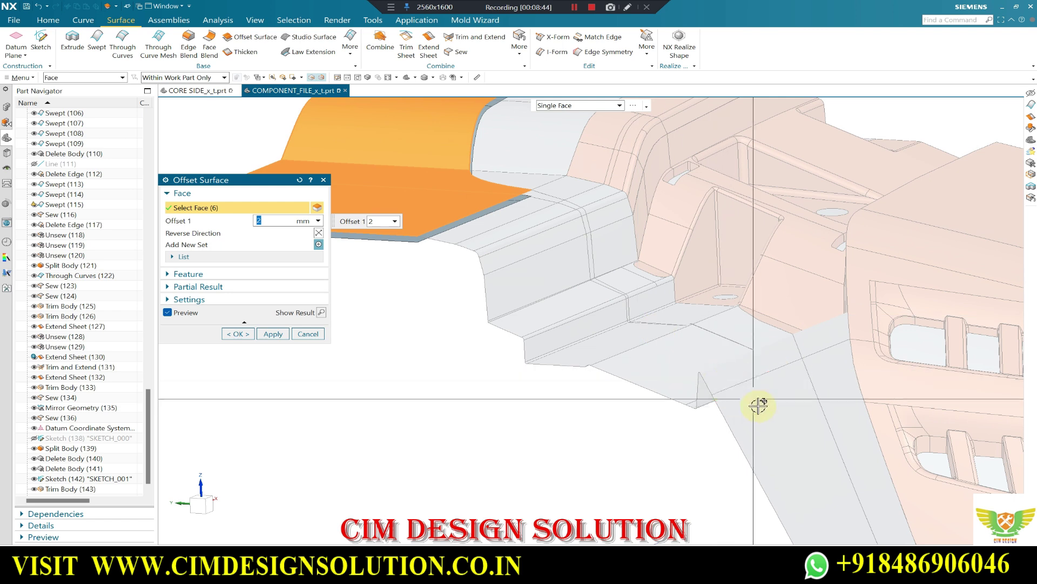
click(756, 406)
middle_drag(723, 378, 554, 268)
scroll(555, 267, down, 3)
click(657, 432)
scroll(697, 422, up, 4)
scroll(727, 430, down, 3)
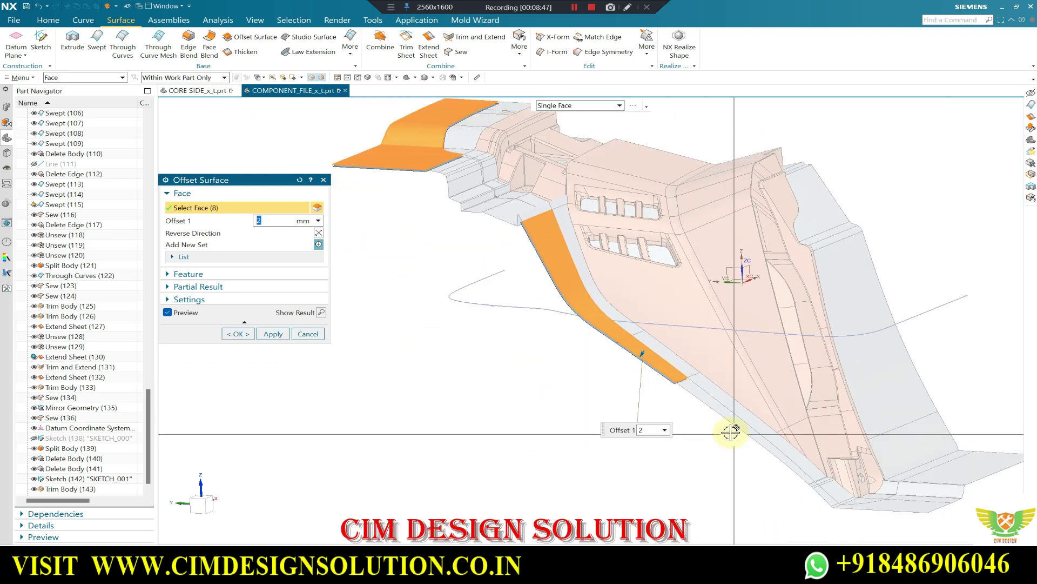
scroll(683, 371, up, 4)
click(683, 371)
mouse_move(683, 370)
middle_down()
mouse_move(556, 282)
mouse_move(726, 402)
middle_up()
scroll(726, 403, up, 3)
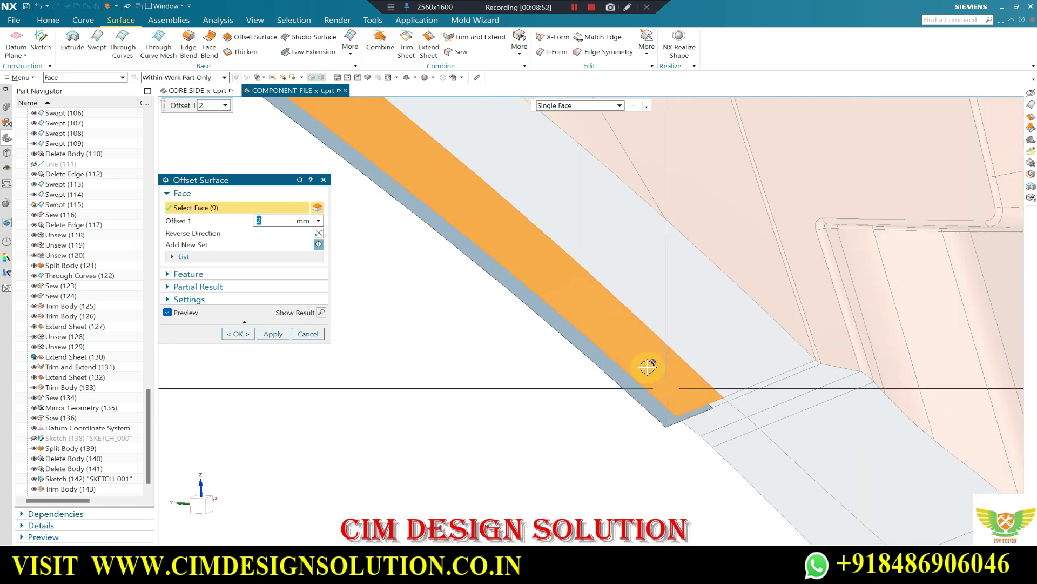
scroll(647, 366, down, 2)
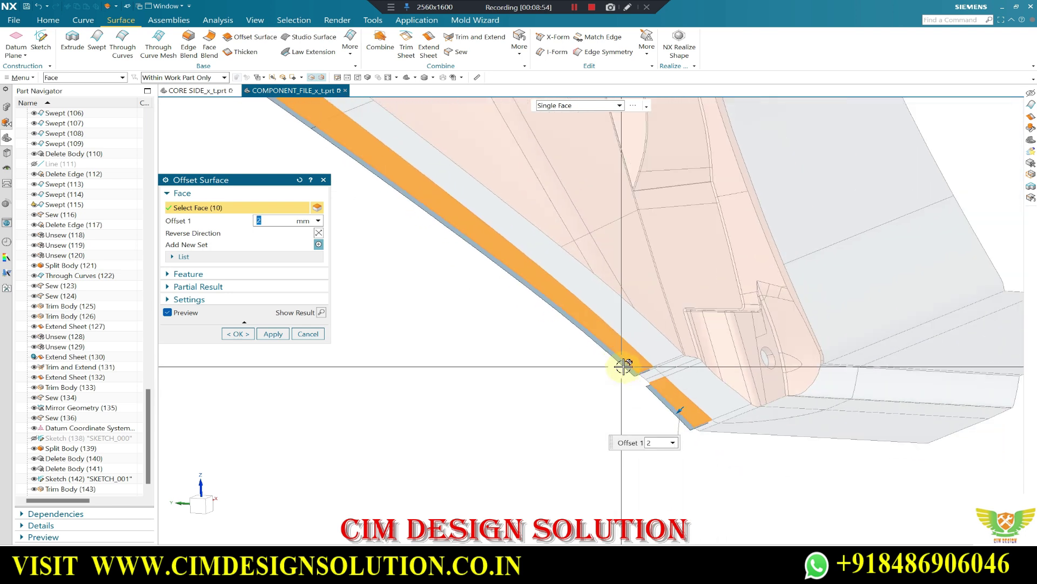
scroll(724, 428, down, 2)
click(752, 428)
mouse_move(799, 439)
middle_down()
mouse_move(774, 399)
mouse_move(690, 408)
middle_up()
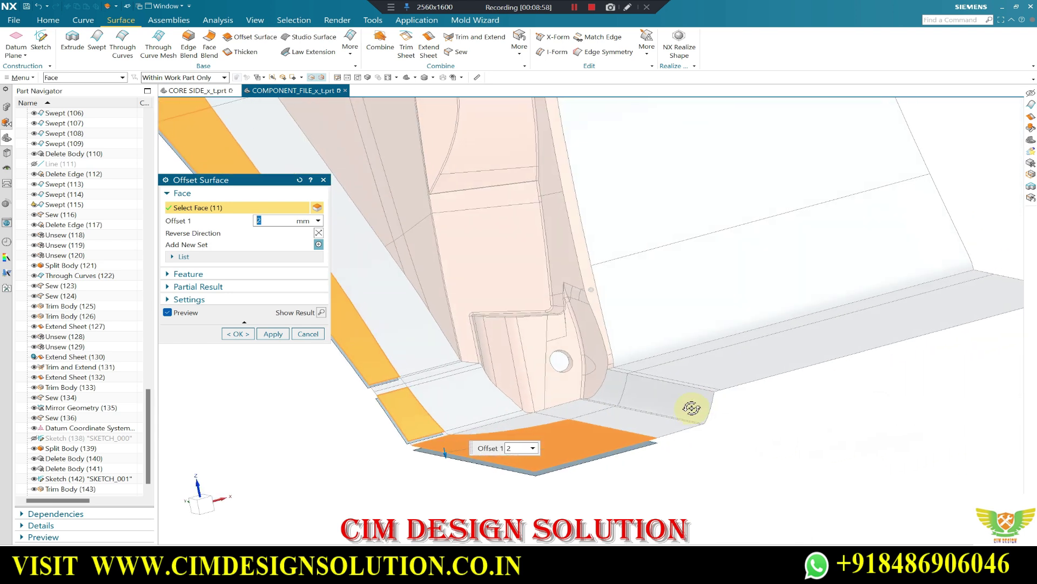
click(783, 367)
middle_drag(737, 336, 558, 318)
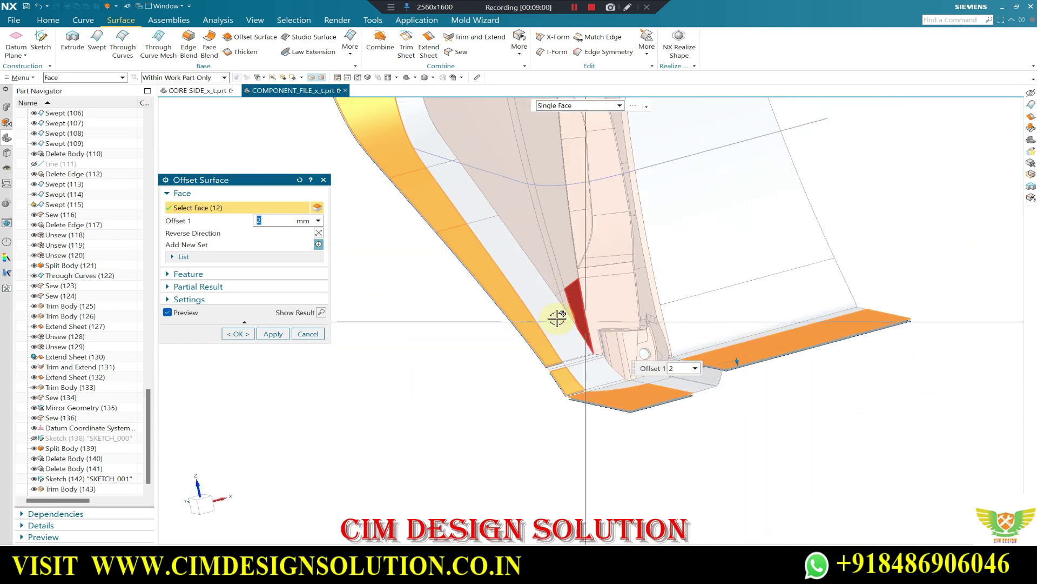
click(238, 333)
mouse_move(613, 371)
middle_down()
mouse_move(555, 267)
mouse_move(590, 288)
middle_up()
- Delete the three leftover bodies at the stepped upper corner
click(54, 24)
click(368, 44)
click(565, 238)
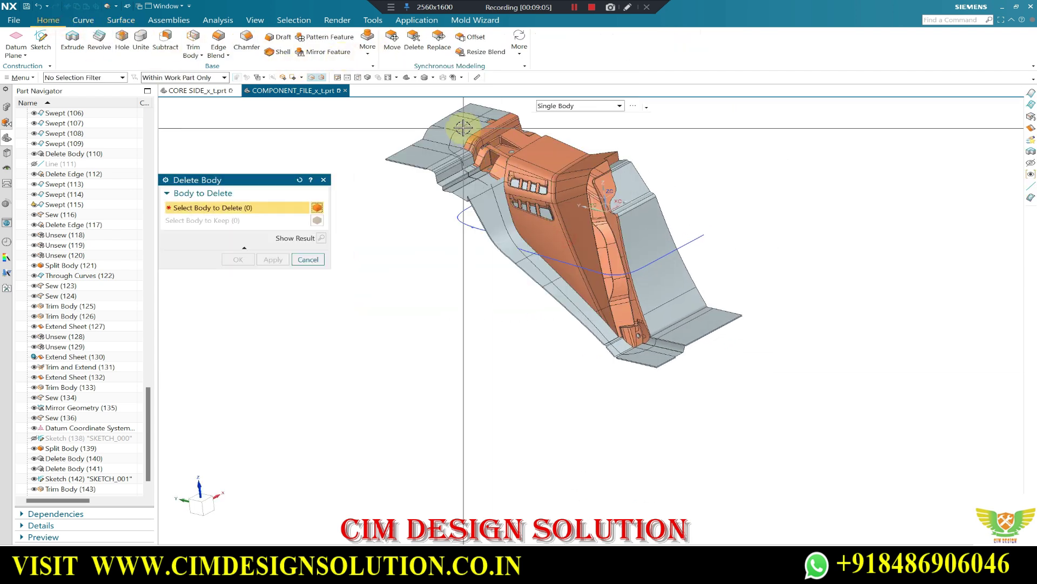
scroll(469, 141, down, 3)
click(469, 121)
scroll(469, 121, down, 2)
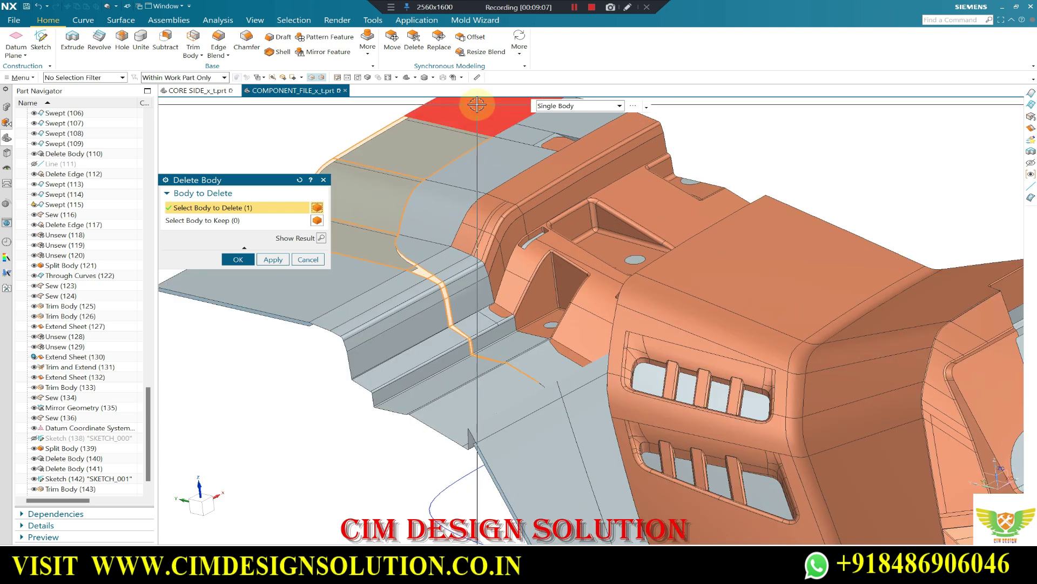
click(398, 257)
click(441, 309)
scroll(474, 336, up, 3)
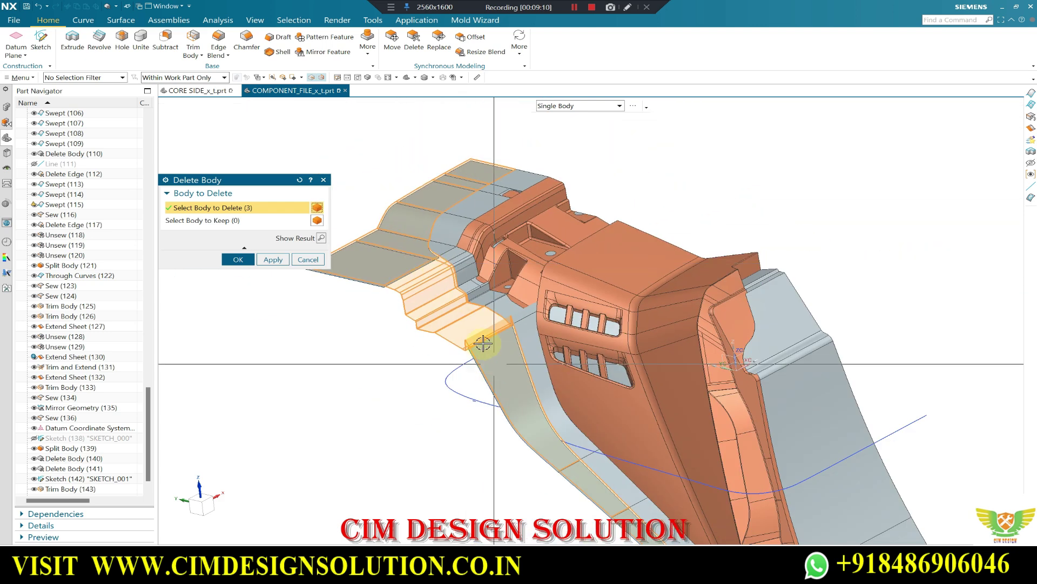
scroll(644, 459, down, 2)
scroll(713, 389, down, 2)
middle_click(657, 391)
- Round the sheet edge at the stepped corner with a 30 mm edge blend
mouse_move(657, 391)
middle_down()
mouse_move(536, 202)
mouse_move(405, 227)
middle_up()
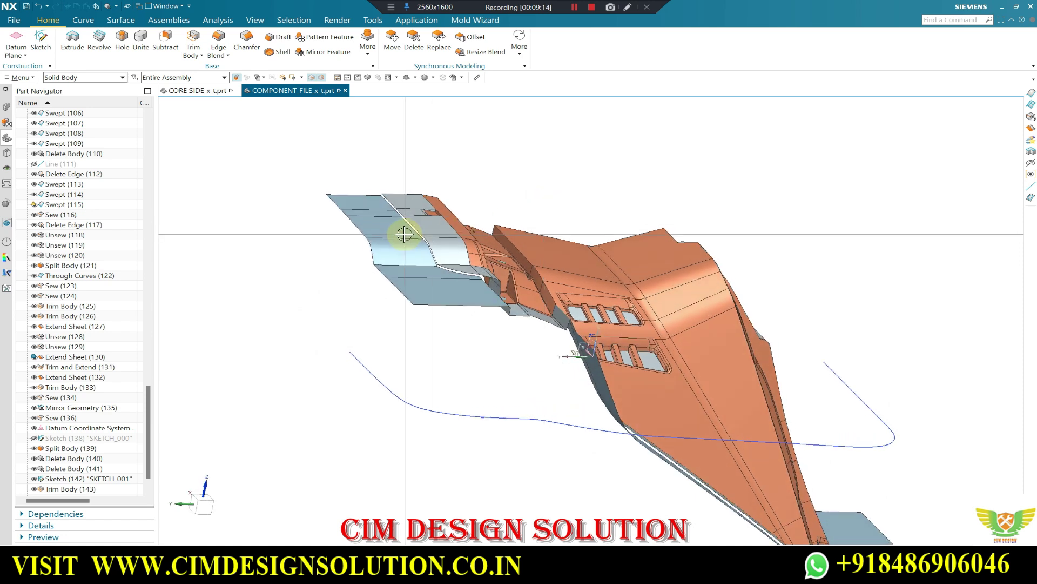
scroll(405, 227, down, 3)
scroll(405, 278, up, 2)
scroll(375, 215, up, 1)
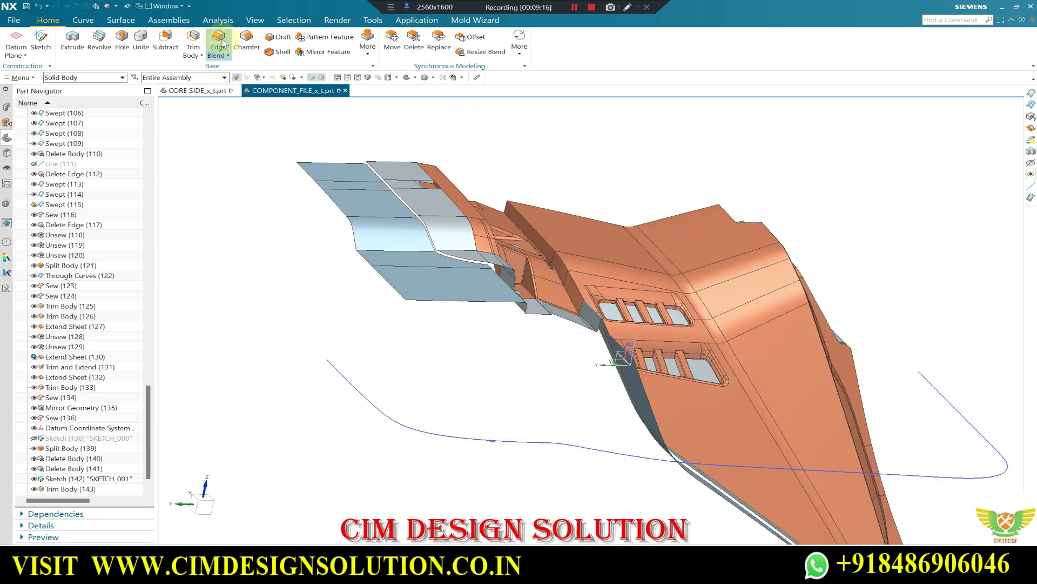
scroll(389, 247, down, 3)
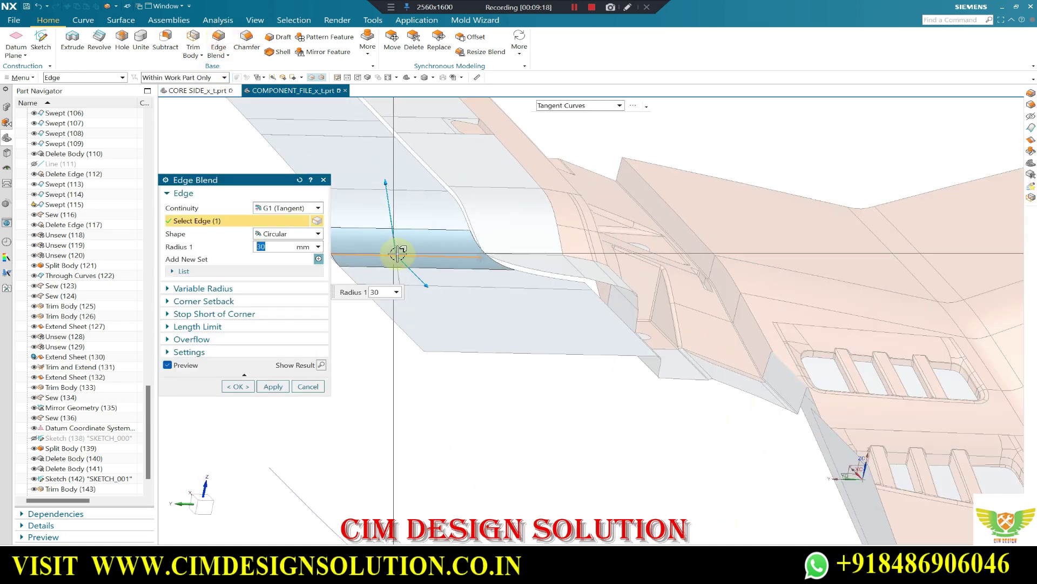
middle_click(340, 260)
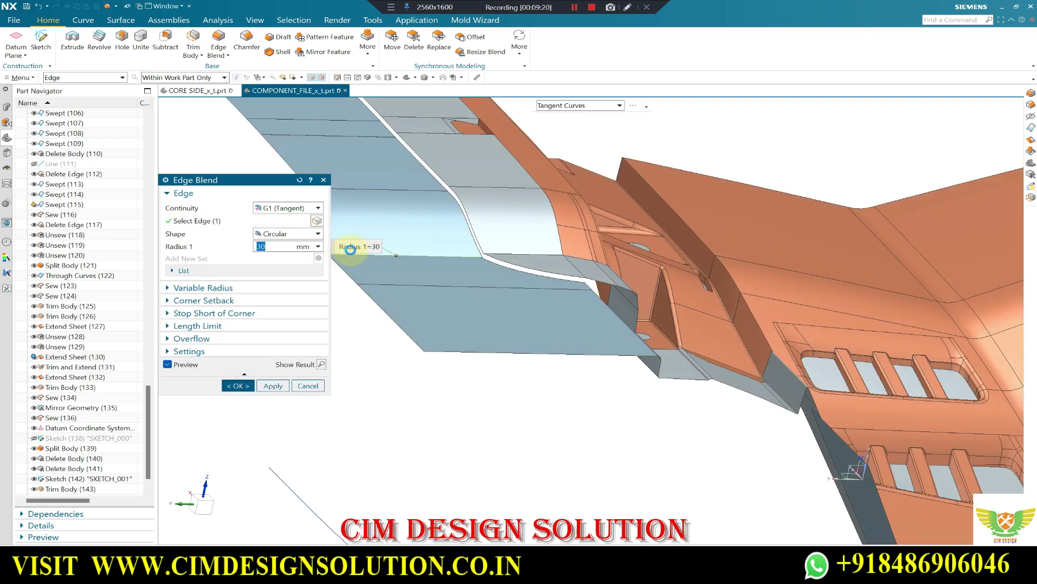
scroll(471, 198, up, 3)
middle_drag(472, 198, 502, 211)
scroll(587, 279, down, 4)
scroll(586, 279, down, 2)
scroll(600, 267, down, 1)
scroll(594, 274, down, 2)
scroll(574, 270, up, 3)
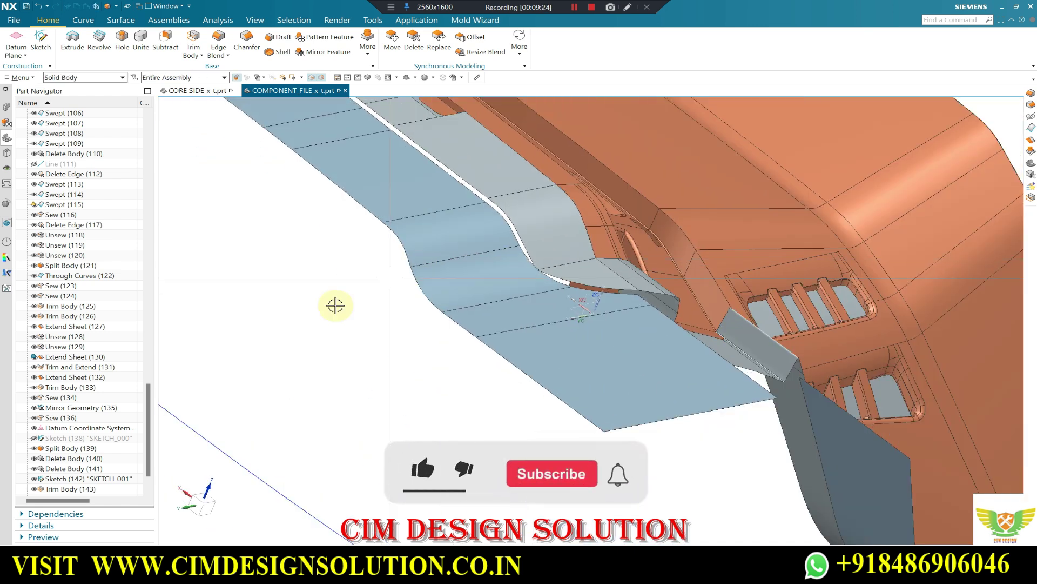
double_click(62, 470)
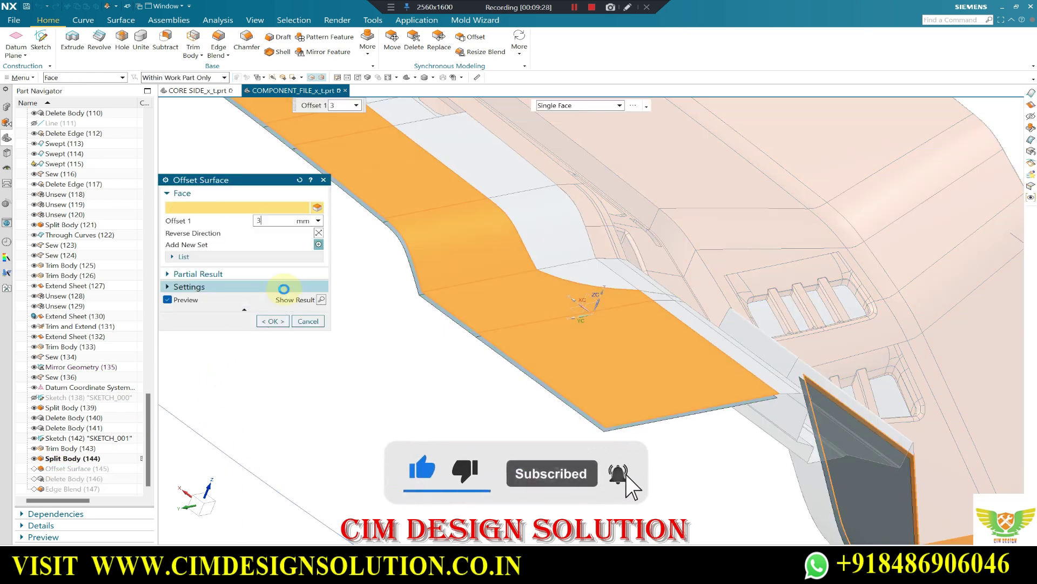
middle_click(222, 302)
middle_drag(435, 280, 830, 174)
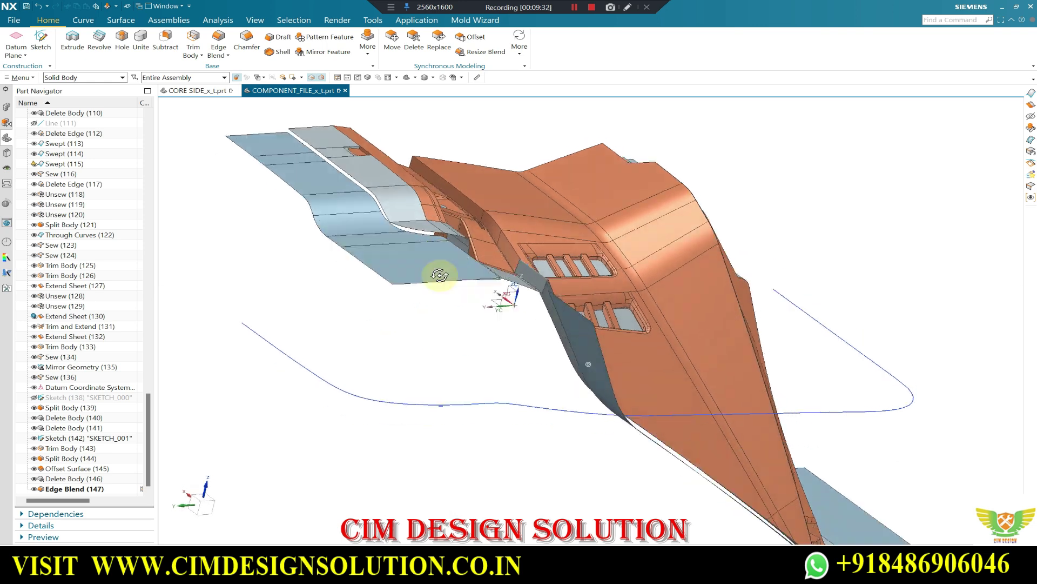
scroll(624, 165, down, 5)
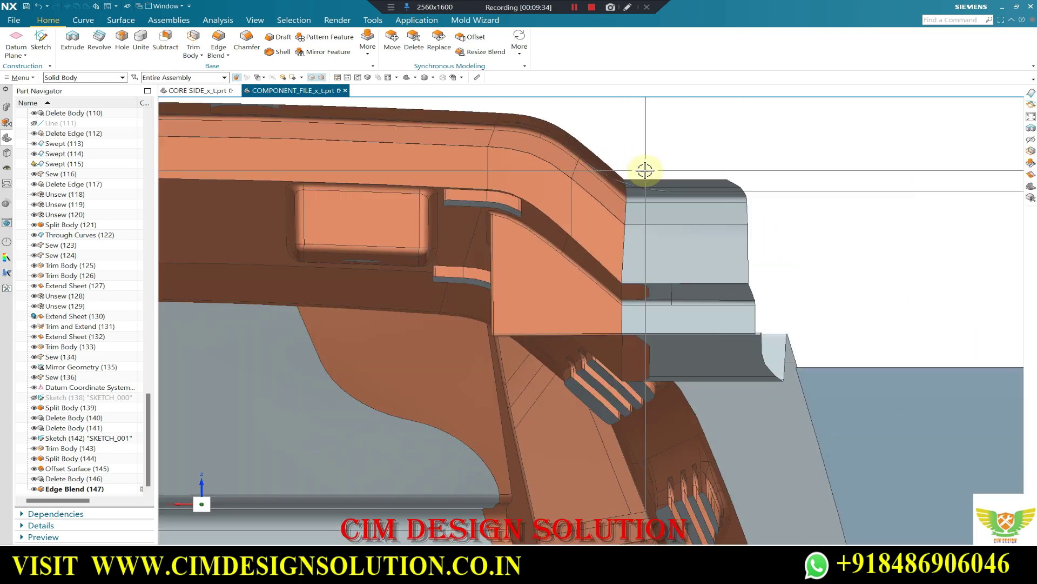
scroll(655, 190, up, 5)
mouse_move(456, 280)
middle_down()
mouse_move(555, 188)
mouse_move(435, 290)
middle_up()
scroll(459, 292, down, 5)
scroll(459, 292, down, 3)
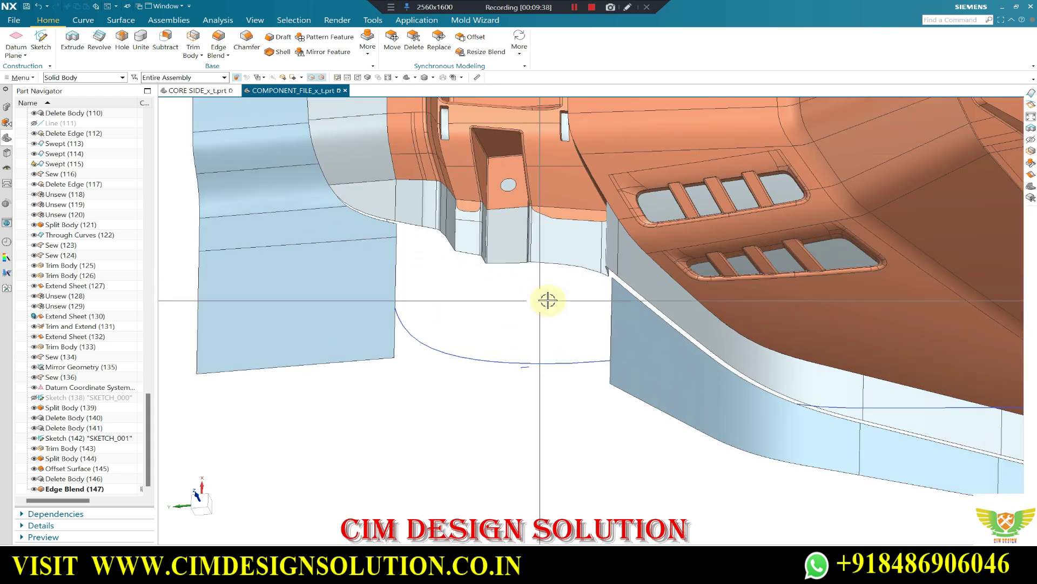
scroll(400, 226, down, 2)
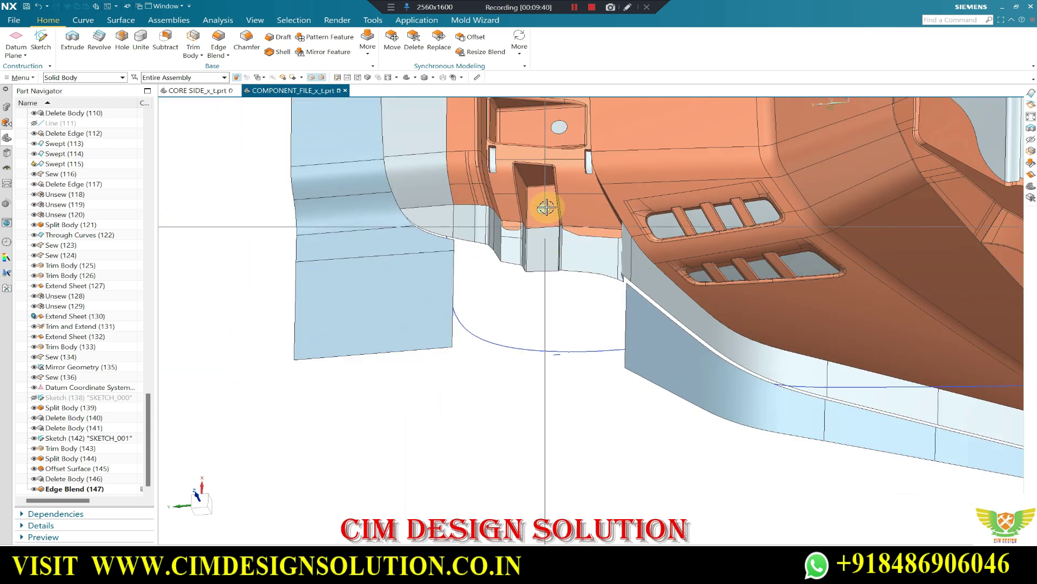
- Fit the part in view, restrict selection to sheet bodies, and bridge the corner gap with a curve
right_click(565, 192)
click(583, 237)
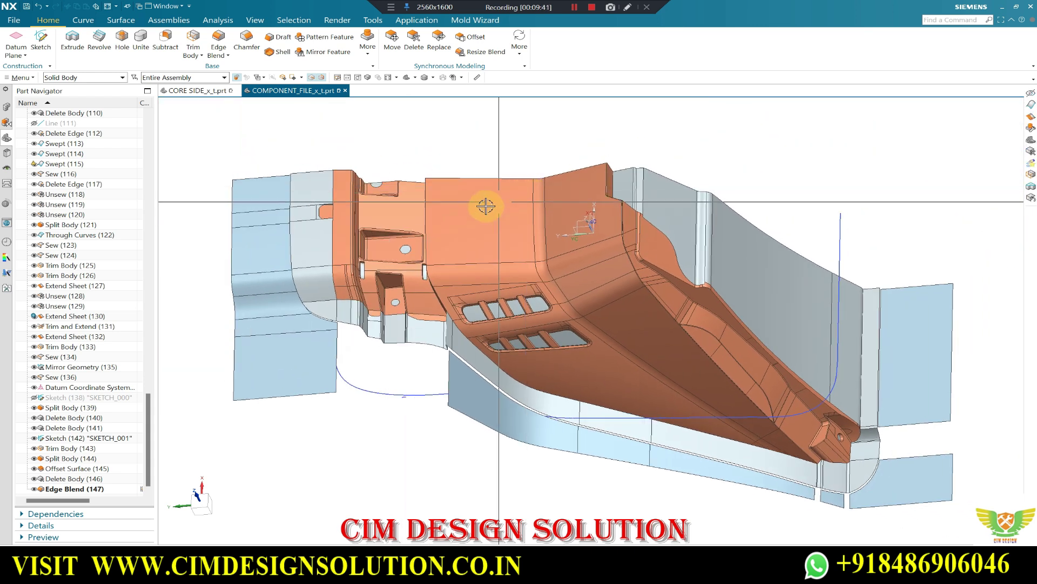
click(72, 77)
click(63, 184)
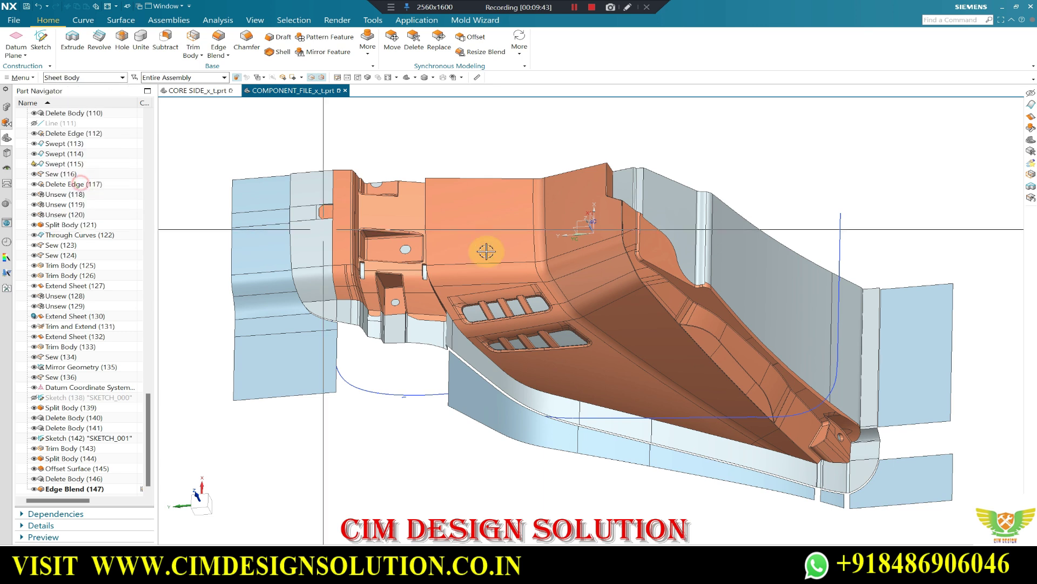
scroll(342, 347, down, 2)
scroll(301, 170, down, 2)
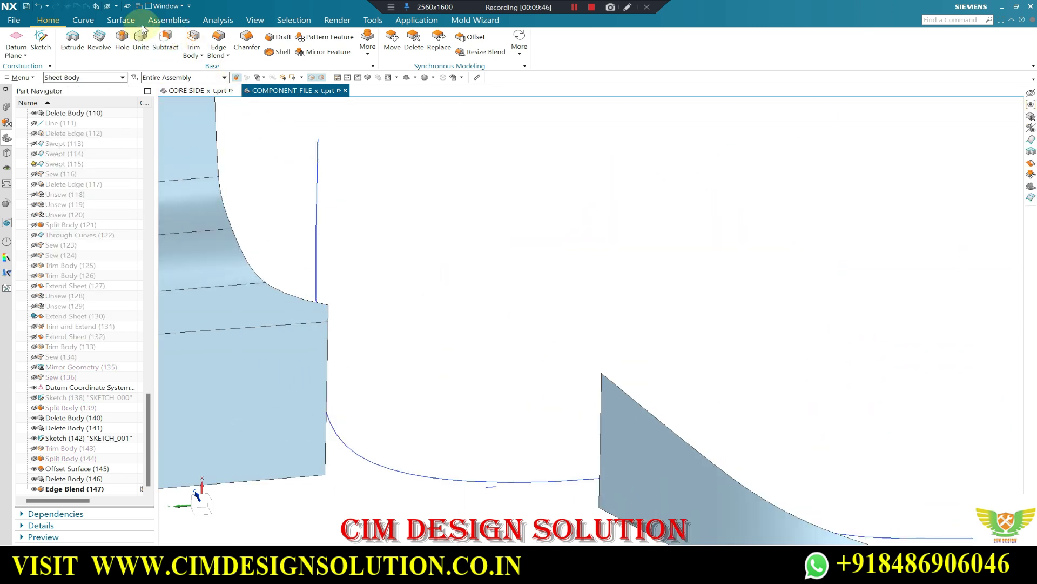
click(95, 24)
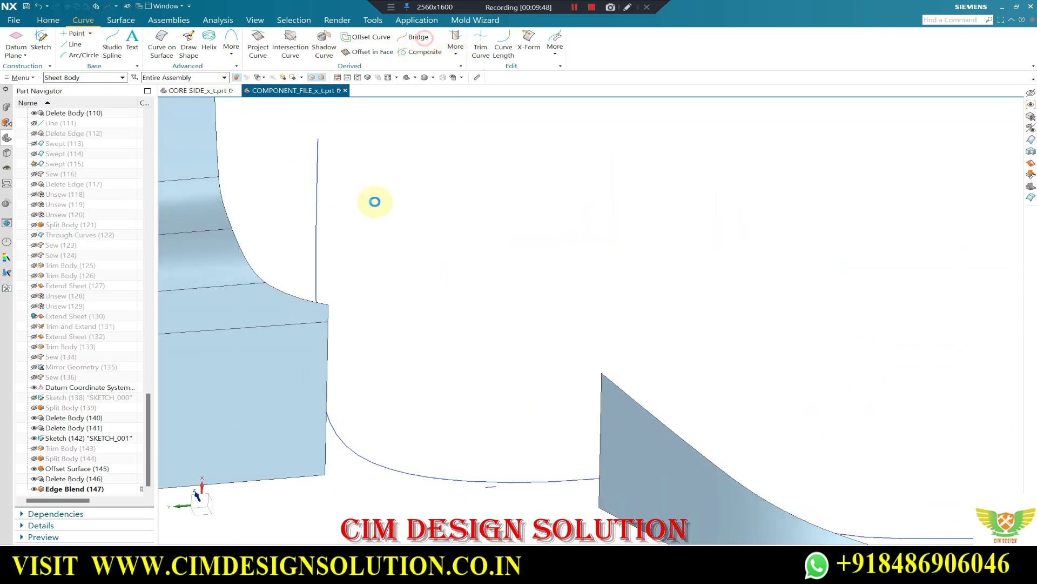
scroll(586, 290, down, 2)
scroll(500, 280, up, 2)
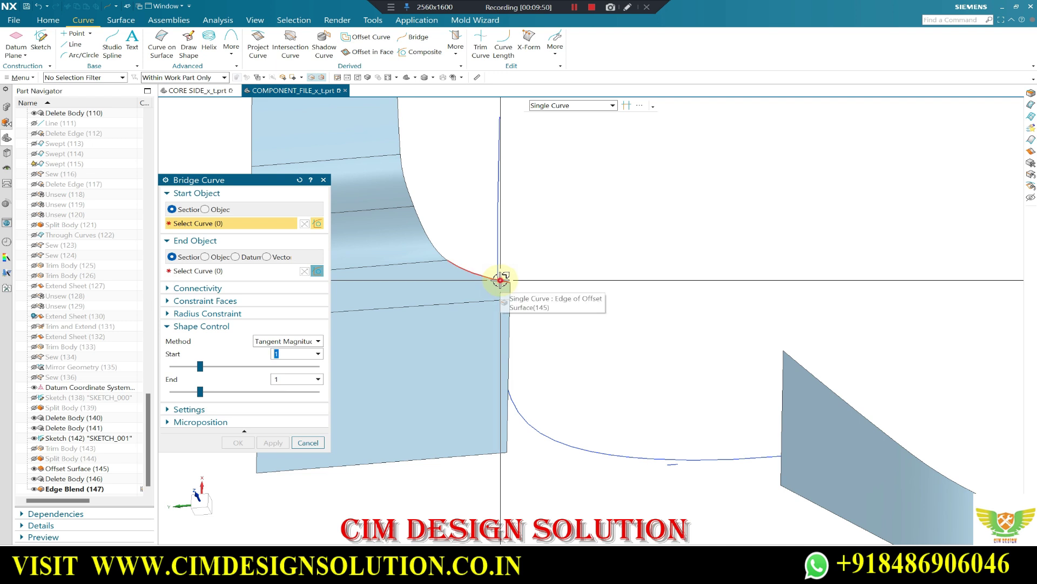
click(220, 269)
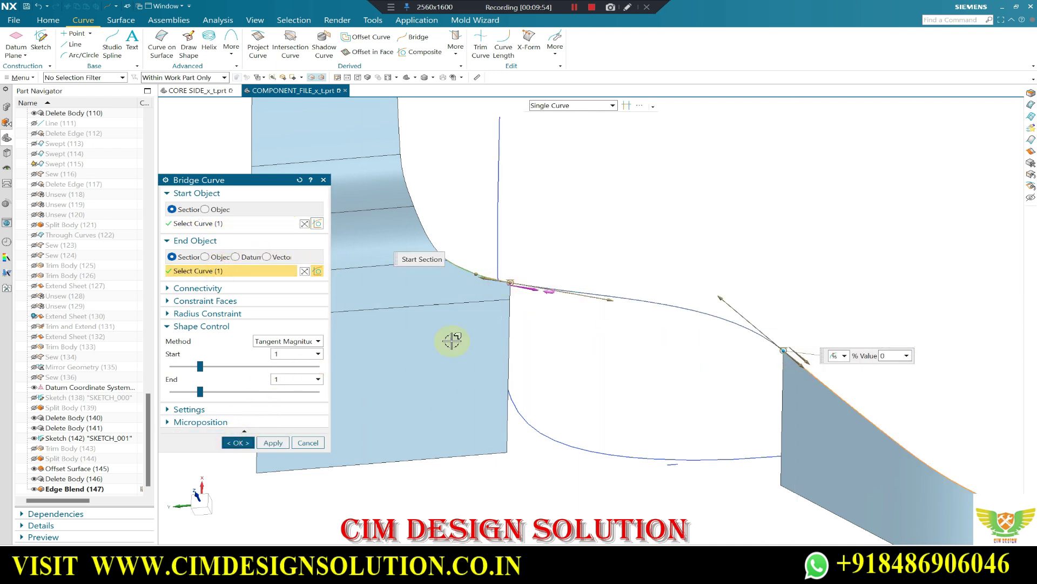
click(248, 443)
- Sweep a sheet over the gap with the bridge curve as section and both sheet edges as guides
click(121, 20)
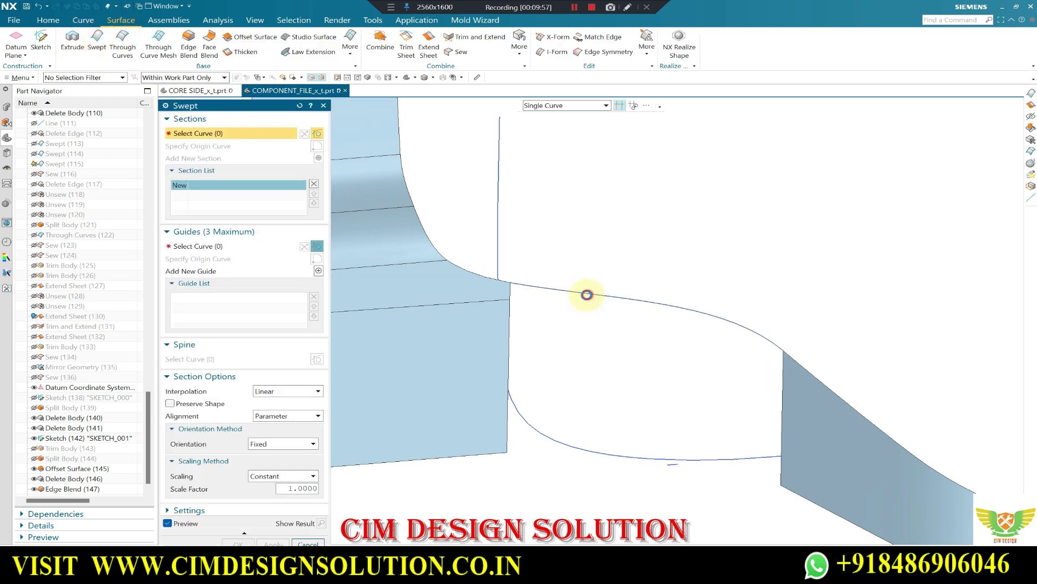
click(218, 247)
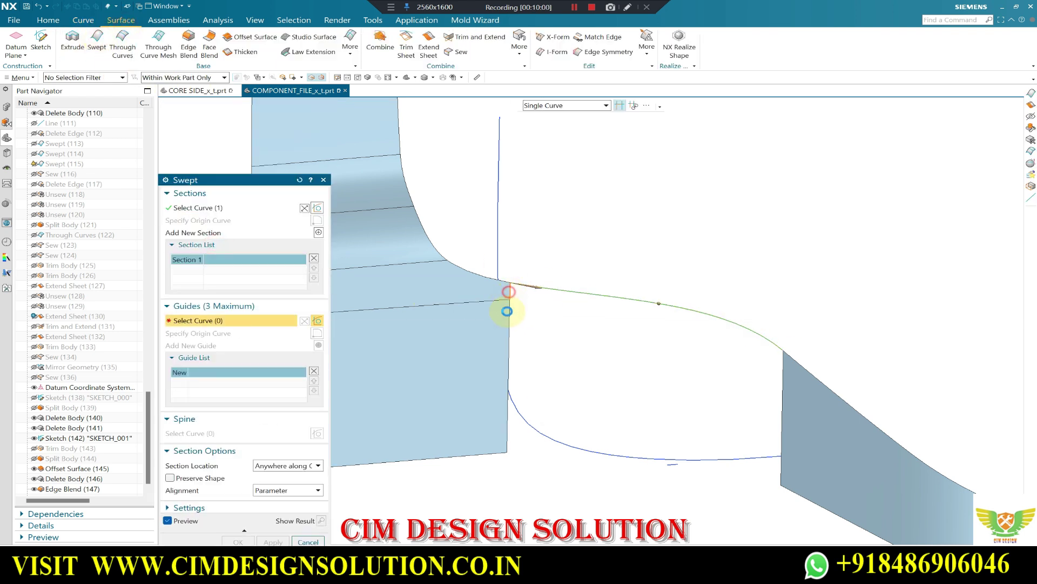
click(507, 308)
click(319, 271)
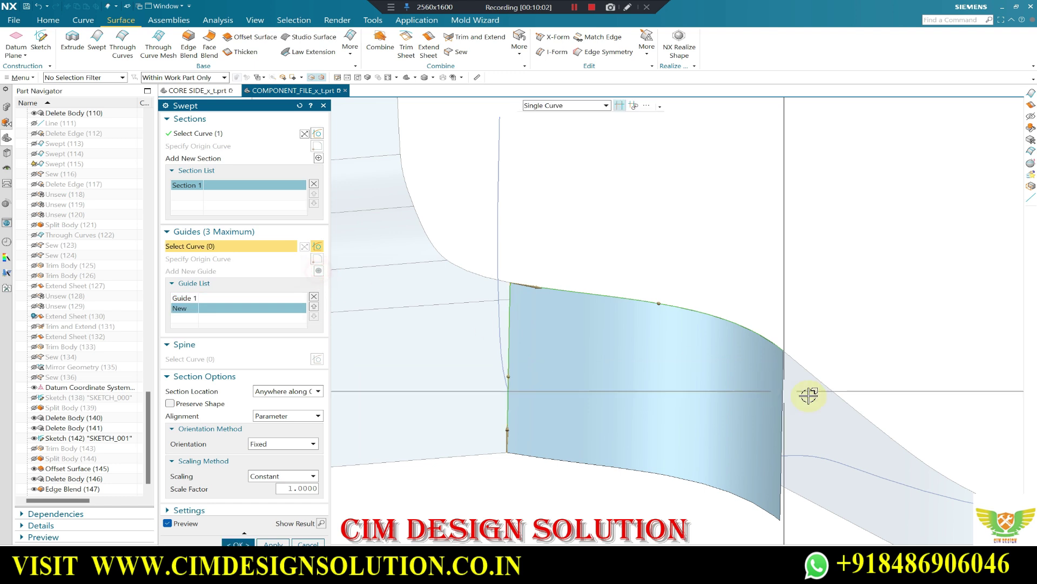
click(784, 389)
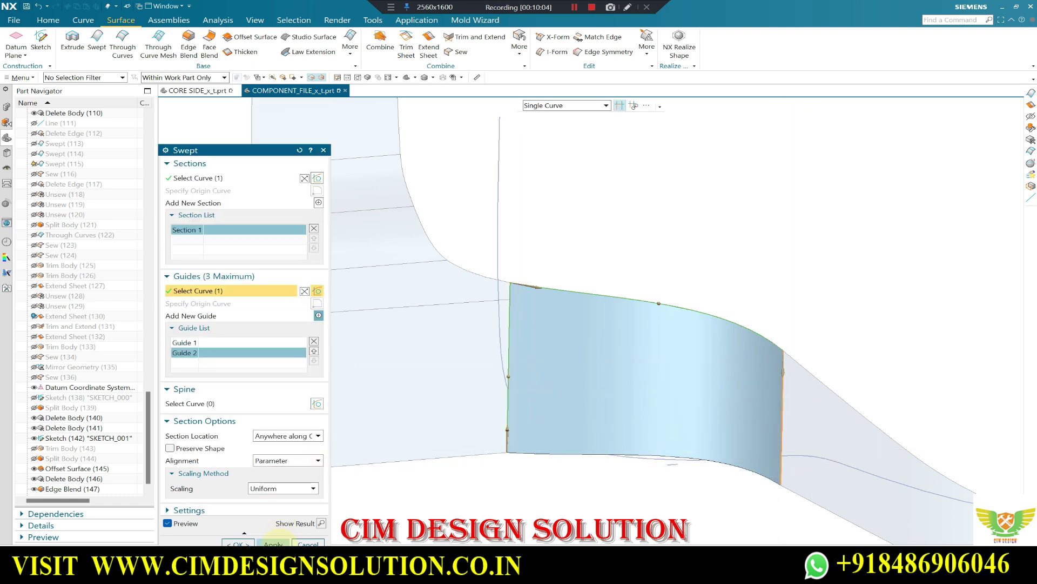
middle_click(602, 302)
- Sweep a second sheet between the flanges, guided by the right flange edge
mouse_move(614, 280)
middle_down()
mouse_move(665, 303)
mouse_move(633, 280)
middle_up()
scroll(633, 280, down, 5)
mouse_move(681, 239)
middle_down()
mouse_move(739, 359)
mouse_move(774, 382)
middle_up()
scroll(773, 381, up, 3)
scroll(849, 414, up, 2)
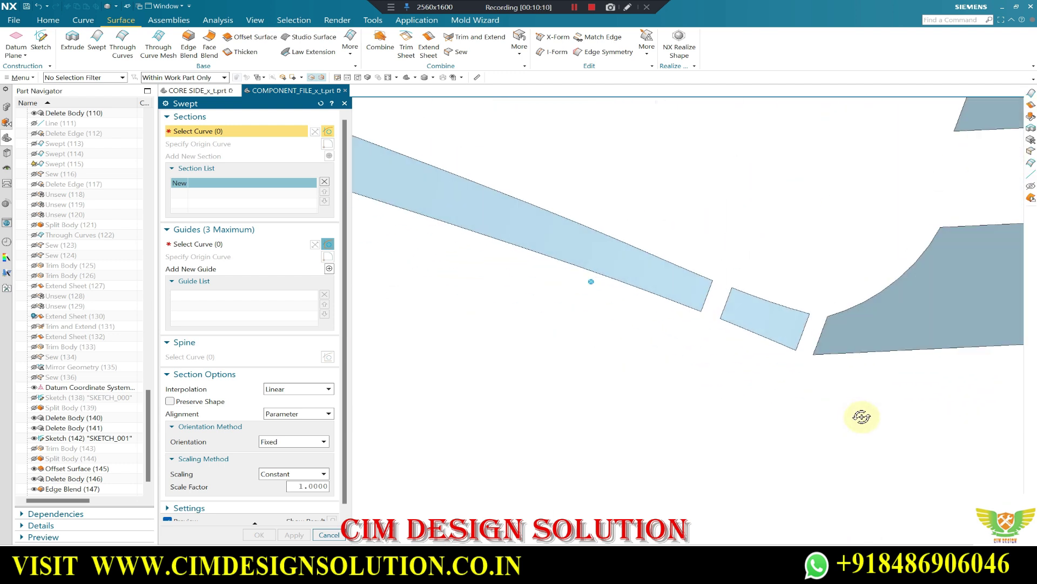
scroll(753, 301, up, 2)
scroll(755, 319, up, 1)
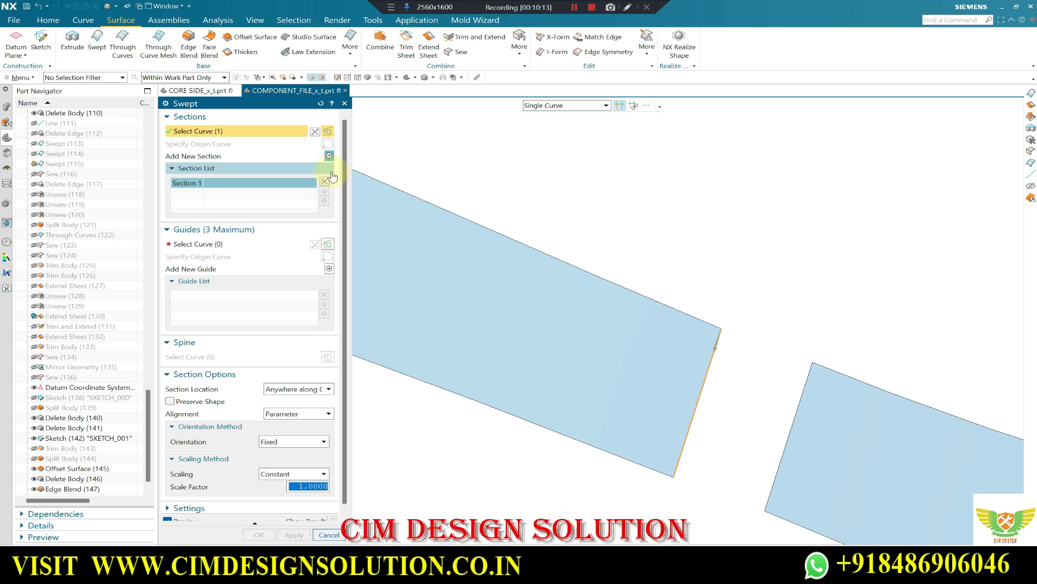
click(186, 245)
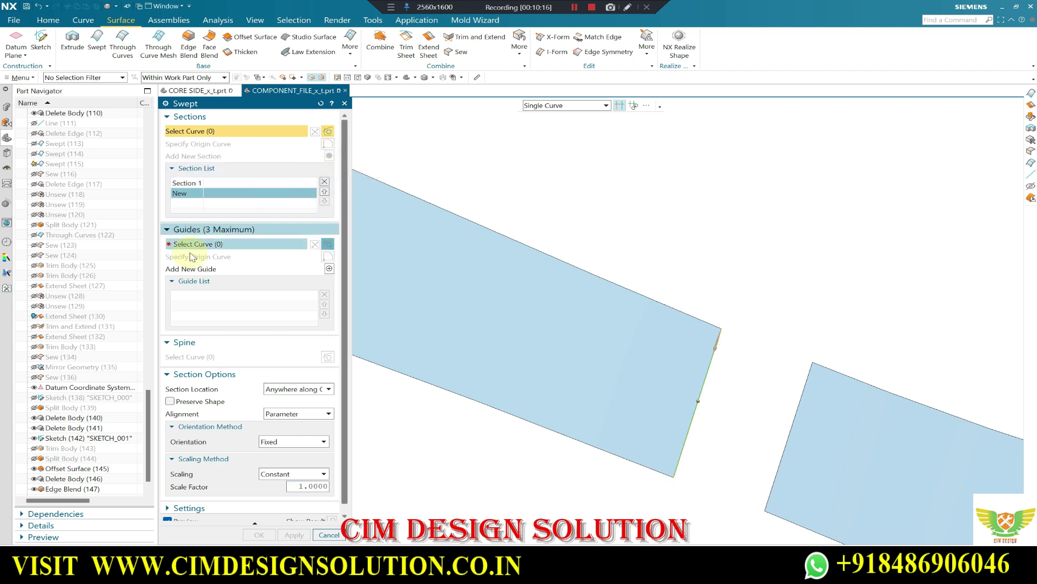
click(791, 419)
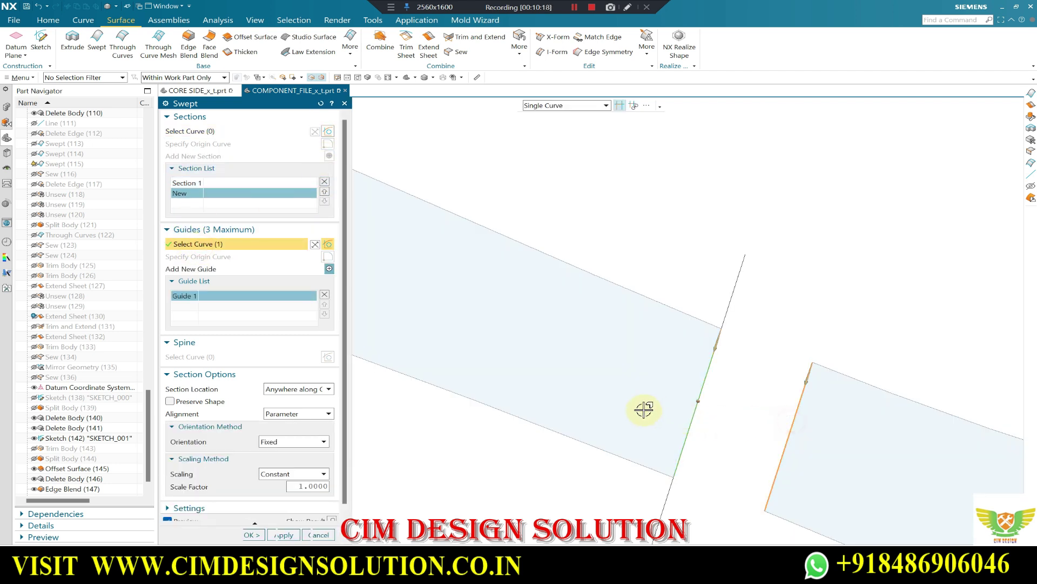
click(325, 182)
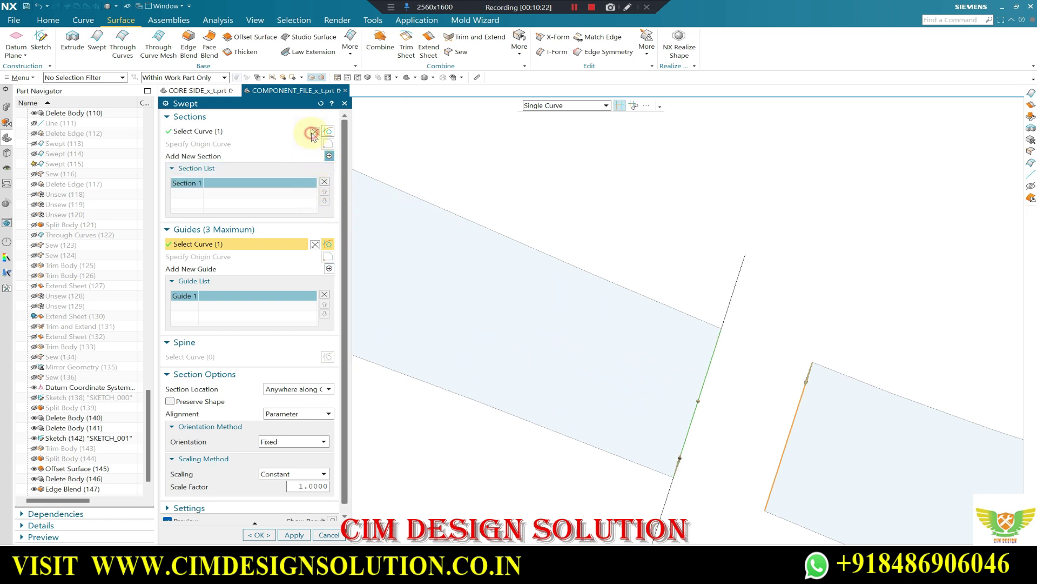
middle_click(339, 274)
mouse_move(422, 281)
middle_down()
mouse_move(684, 306)
mouse_move(656, 312)
mouse_move(736, 294)
middle_up()
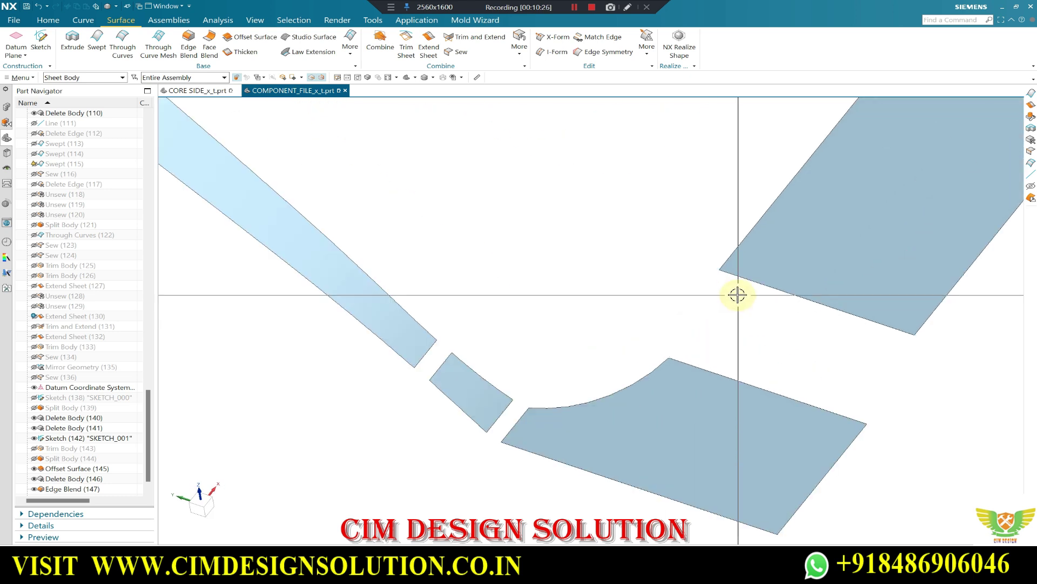
- Bridge the right sheet's edge to the arc edge with a curve
click(84, 20)
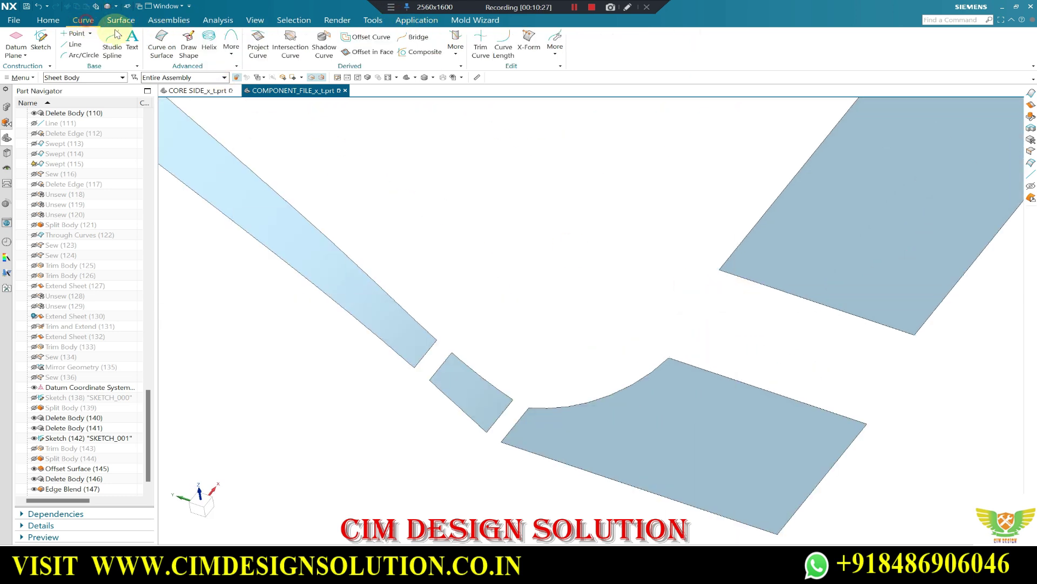
click(416, 42)
click(721, 262)
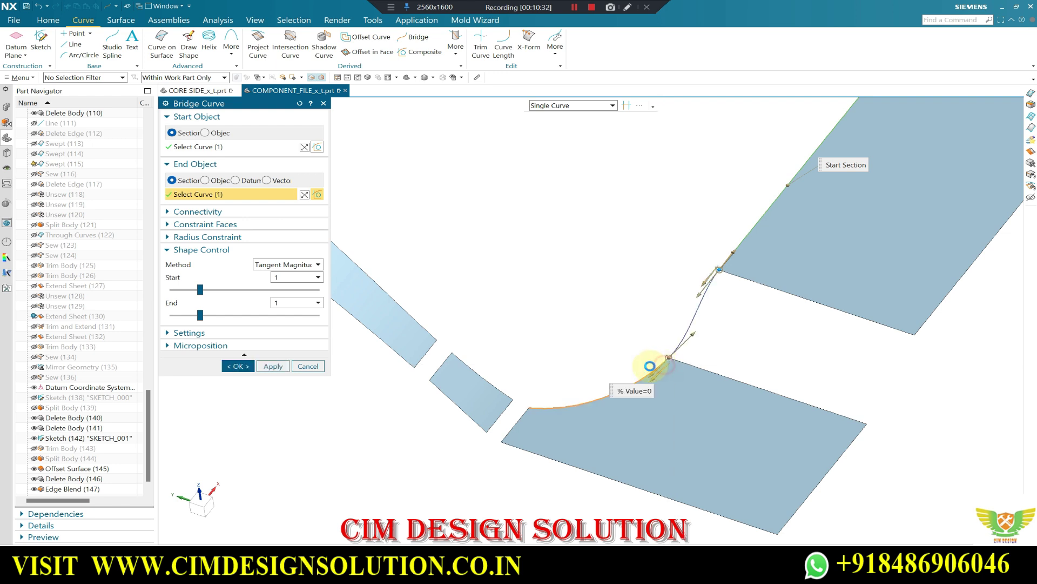
scroll(499, 393, up, 3)
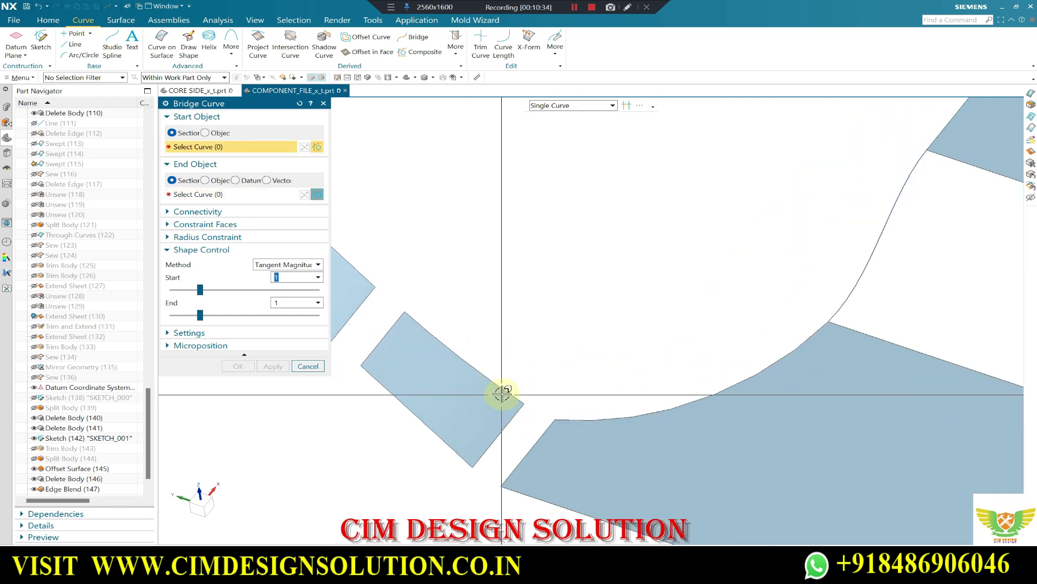
click(568, 419)
middle_click(723, 413)
- Bridge the left strip's edge to the small sheet's edge with a second curve
scroll(452, 324, up, 2)
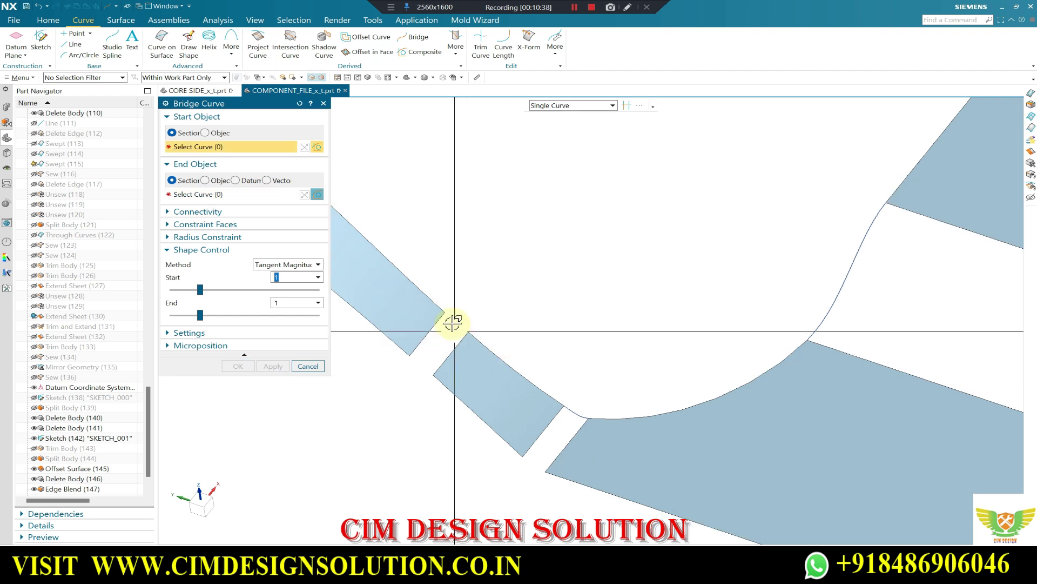
scroll(432, 303, up, 2)
click(236, 197)
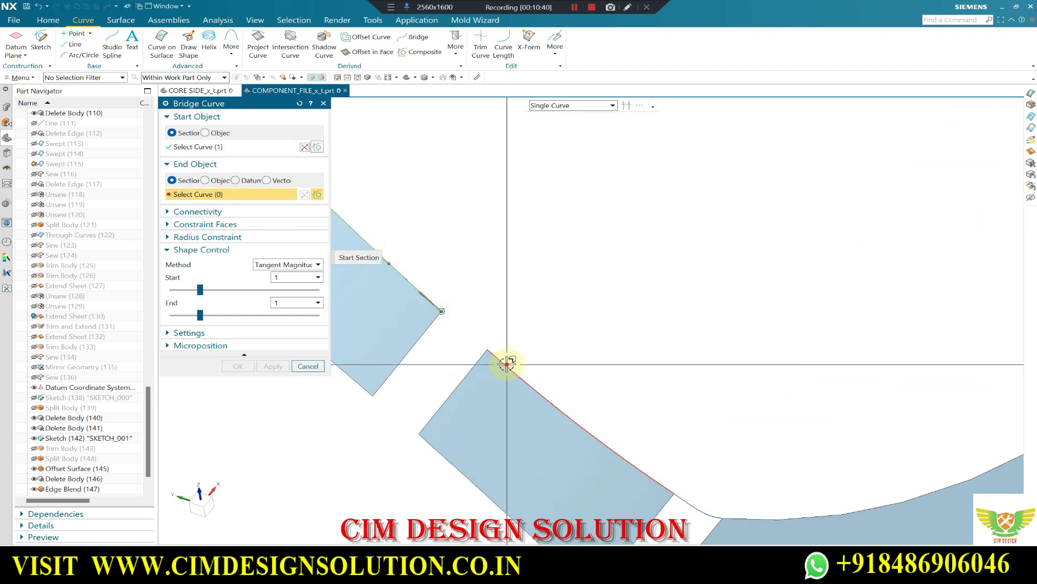
click(238, 368)
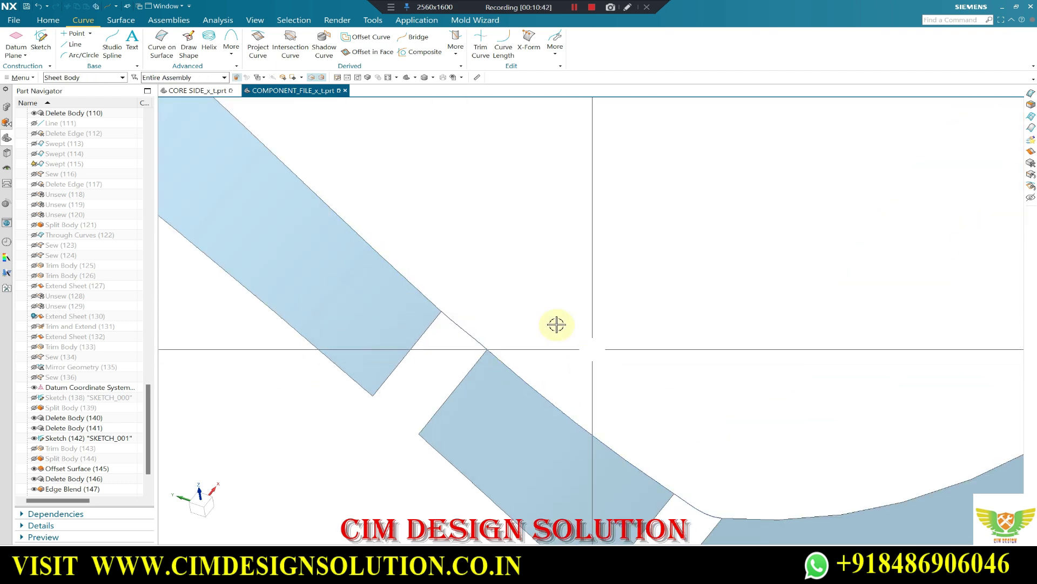
click(119, 22)
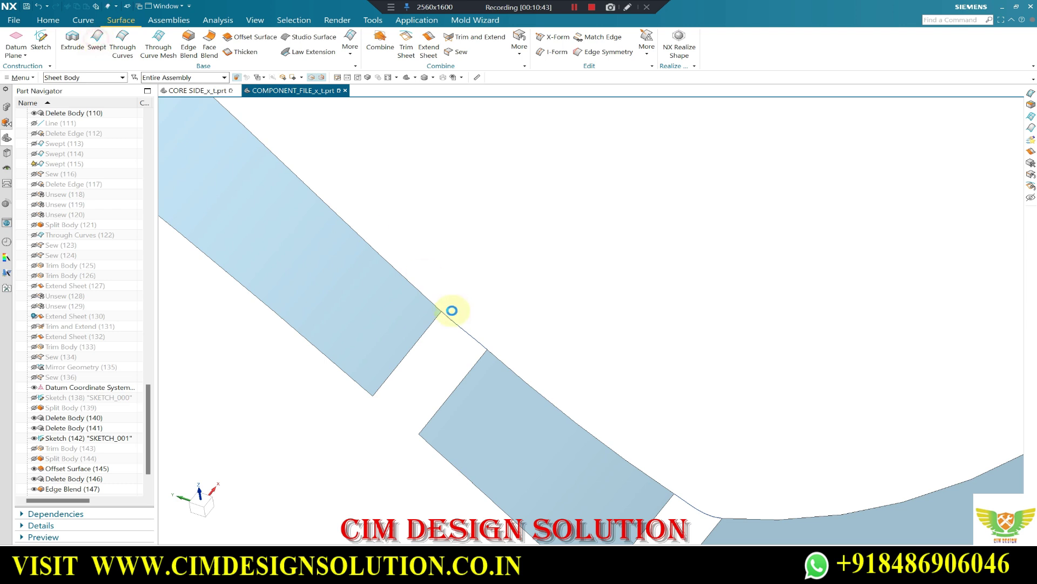
- Sweep the first gap sheet along the bridge curve, guided by the two sheet edges
click(457, 326)
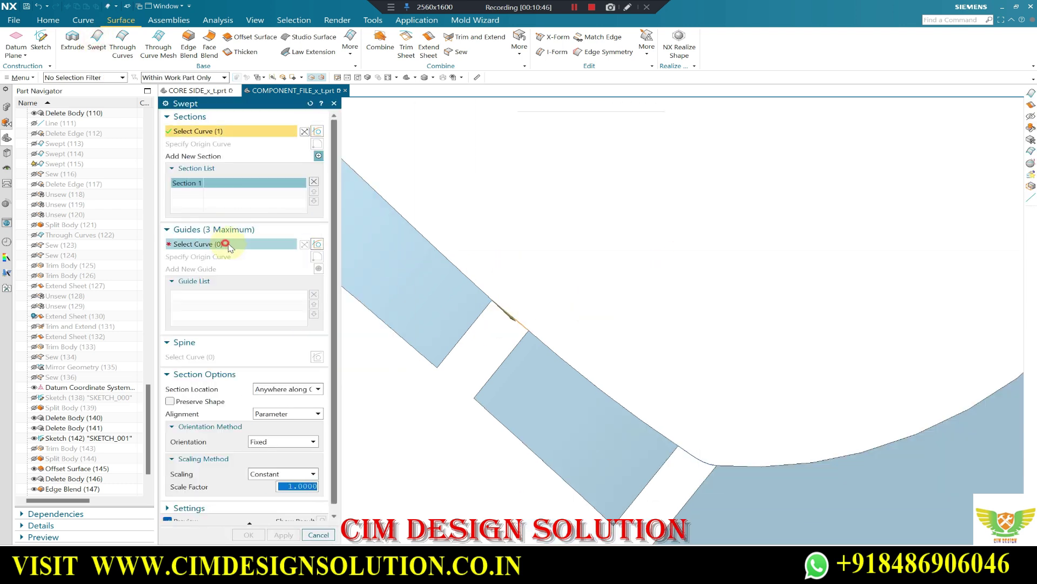
click(226, 243)
scroll(450, 294, up, 2)
click(439, 277)
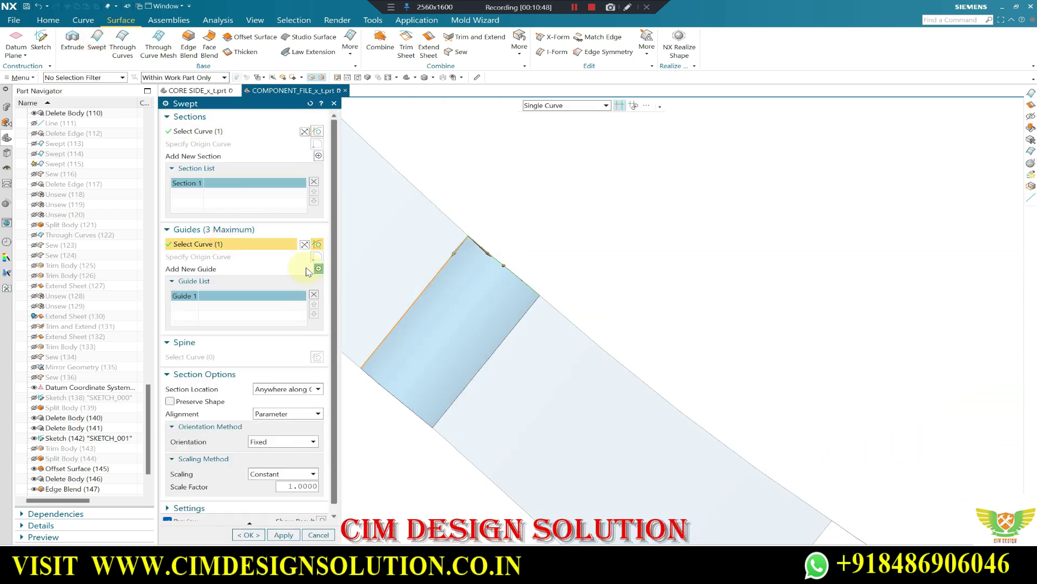
click(318, 268)
click(457, 385)
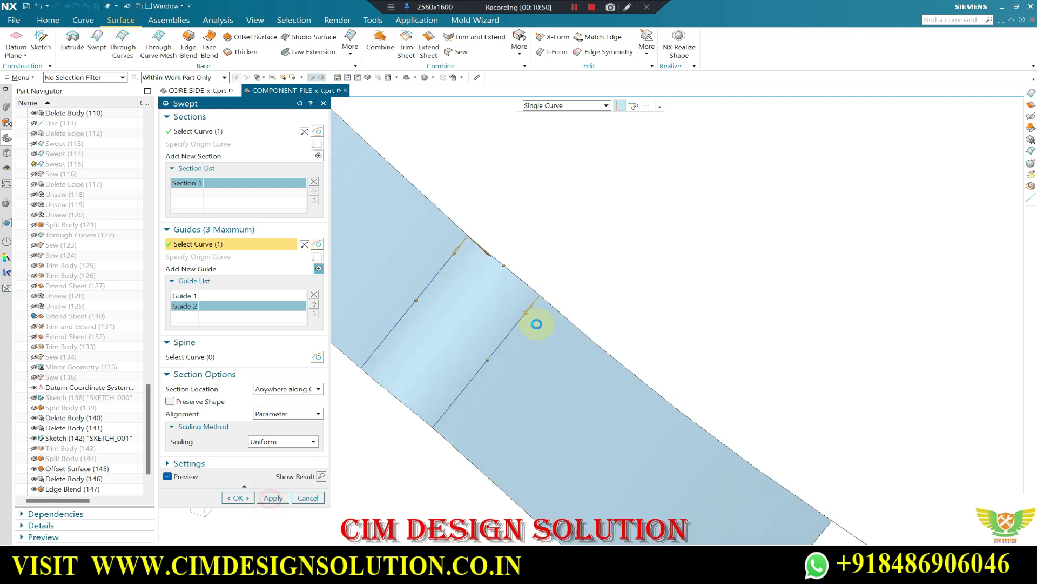
middle_click(485, 248)
- Sweep the second gap sheet along the next bridge curve between its two sheet edges
scroll(477, 261, up, 3)
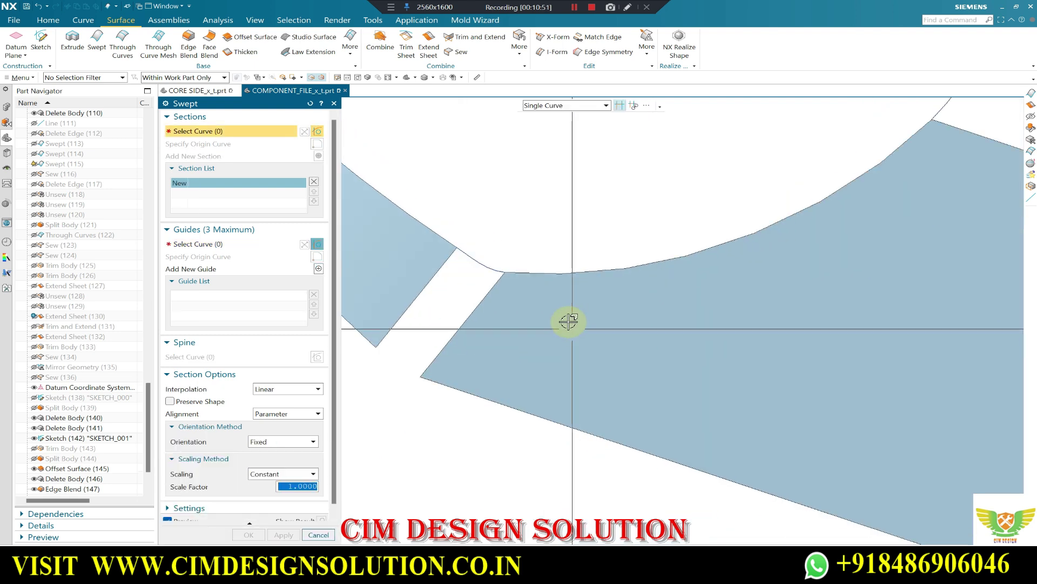
click(471, 258)
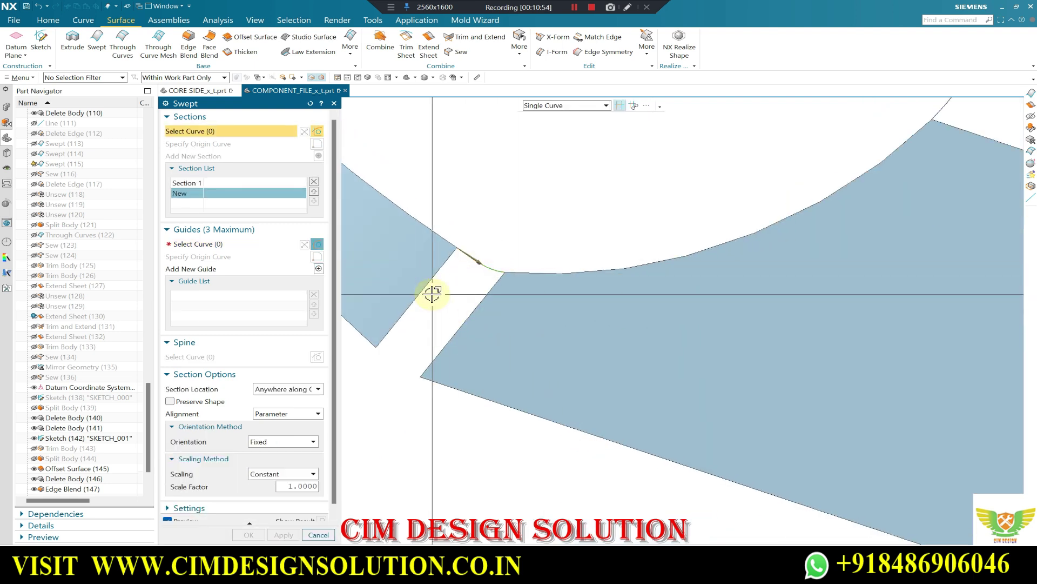
middle_click(432, 293)
click(432, 295)
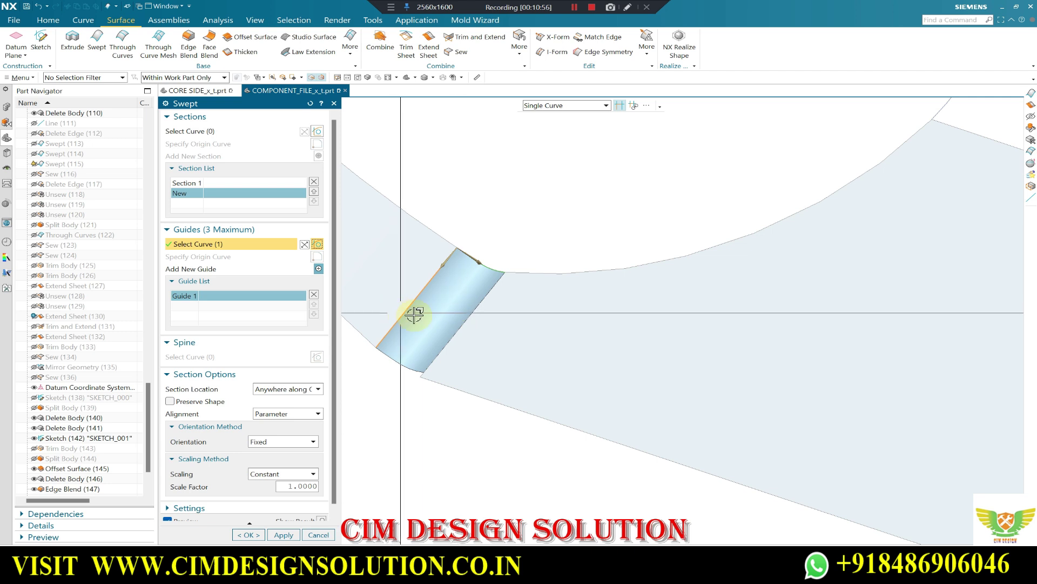
middle_click(453, 303)
click(470, 313)
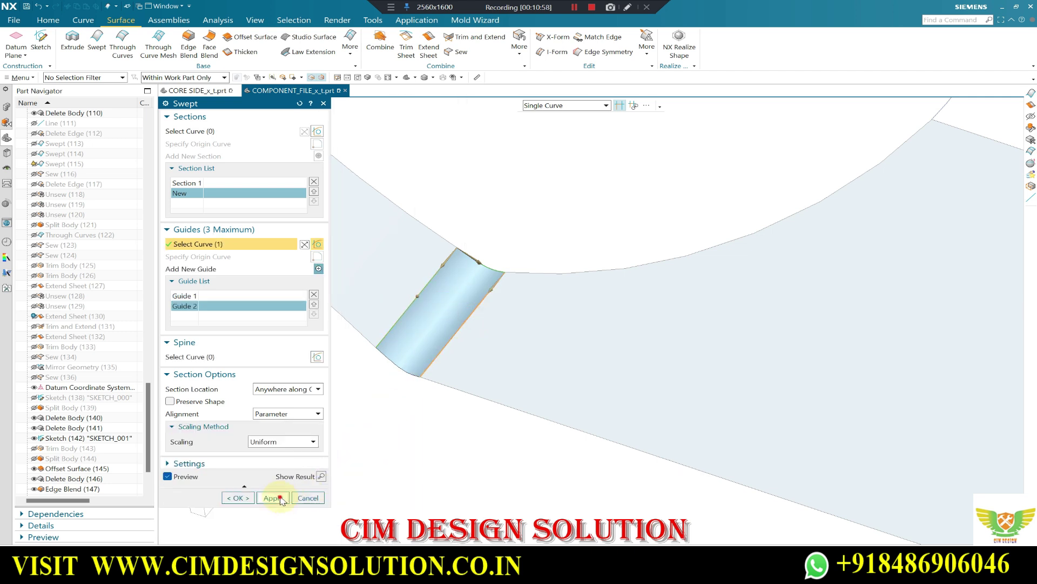
click(273, 498)
- Sweep a third sheet from a section edge and two guide edges, then close Swept
scroll(490, 377, down, 3)
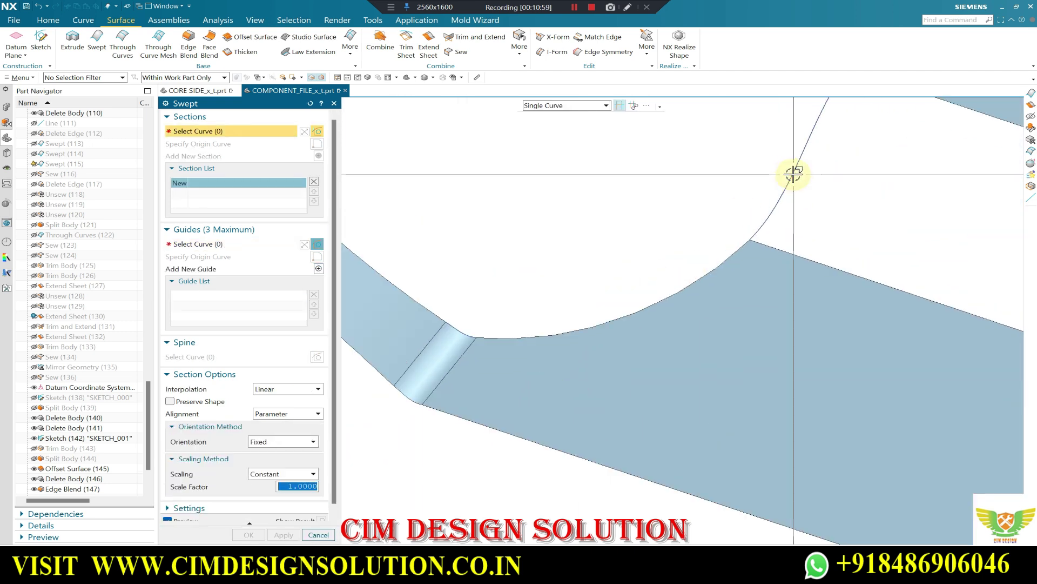
click(792, 171)
scroll(627, 221, down, 1)
middle_click(627, 221)
click(687, 190)
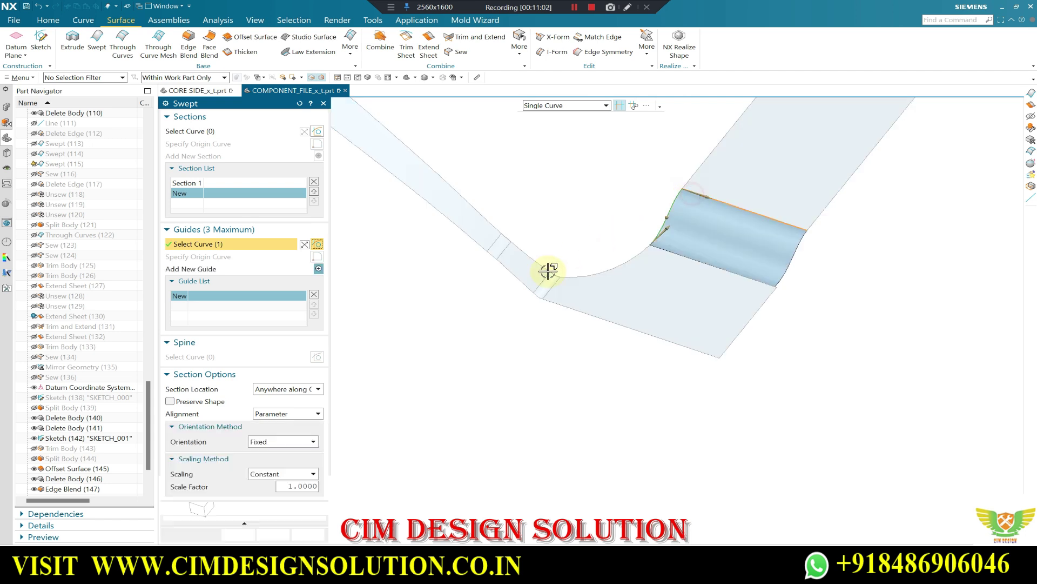
middle_click(690, 264)
click(671, 281)
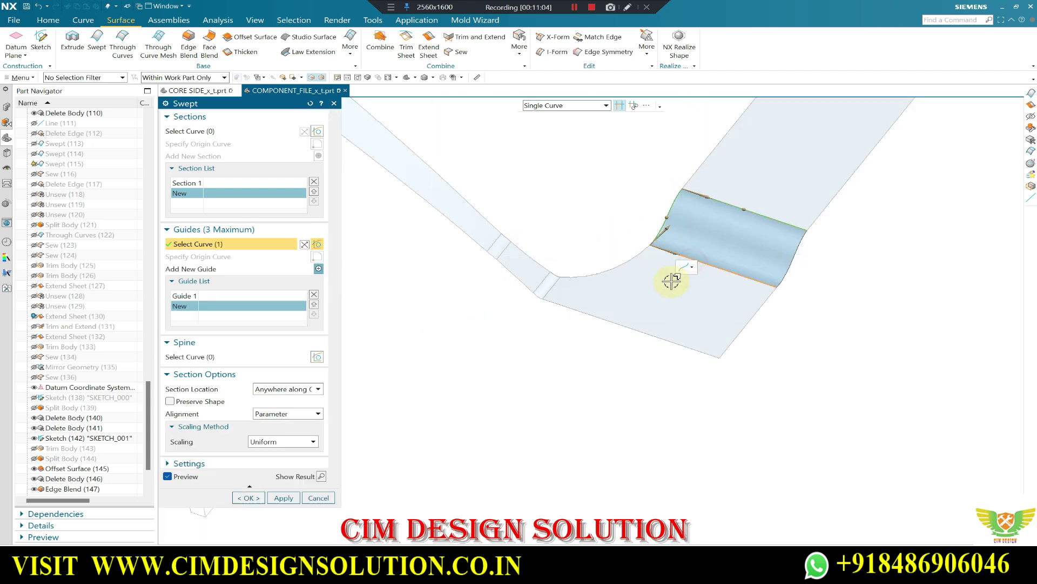
middle_click(719, 355)
scroll(663, 238, down, 2)
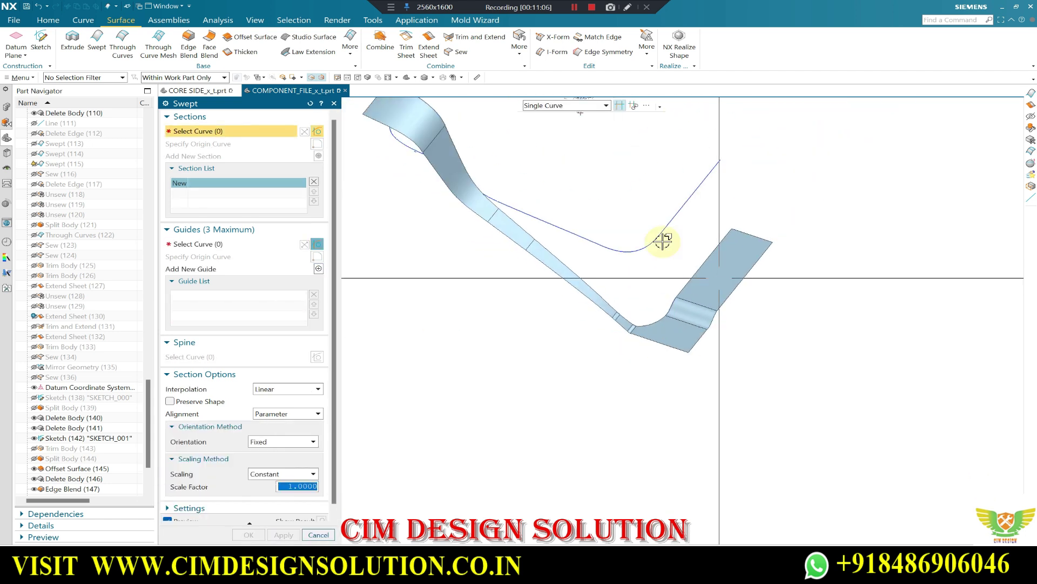
scroll(626, 215, up, 2)
key(Escape)
- Check the geometric properties of the swept face
scroll(605, 313, down, 2)
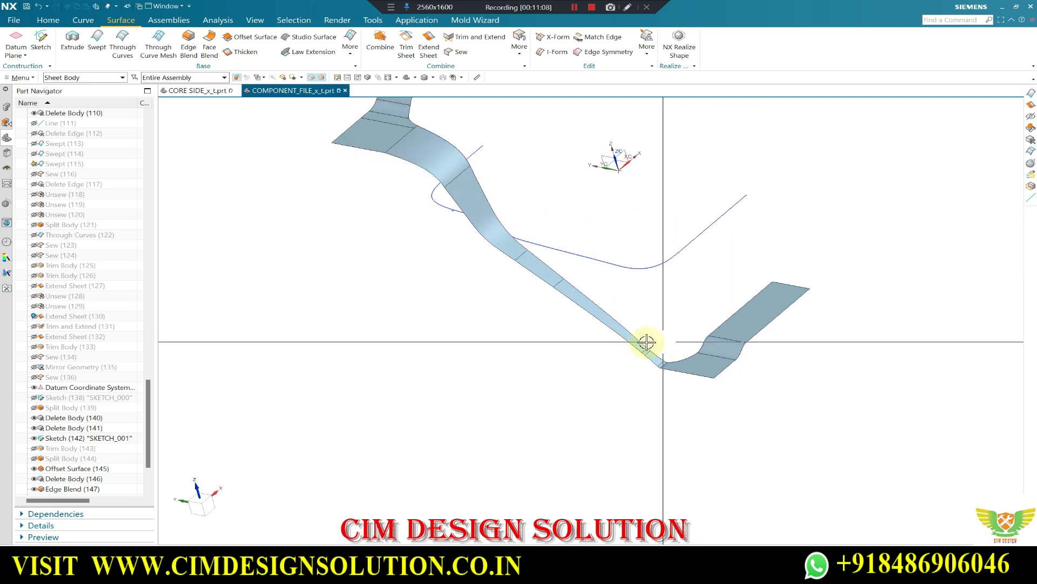
scroll(626, 346, up, 3)
scroll(701, 355, up, 2)
key(ctrl+shift+g)
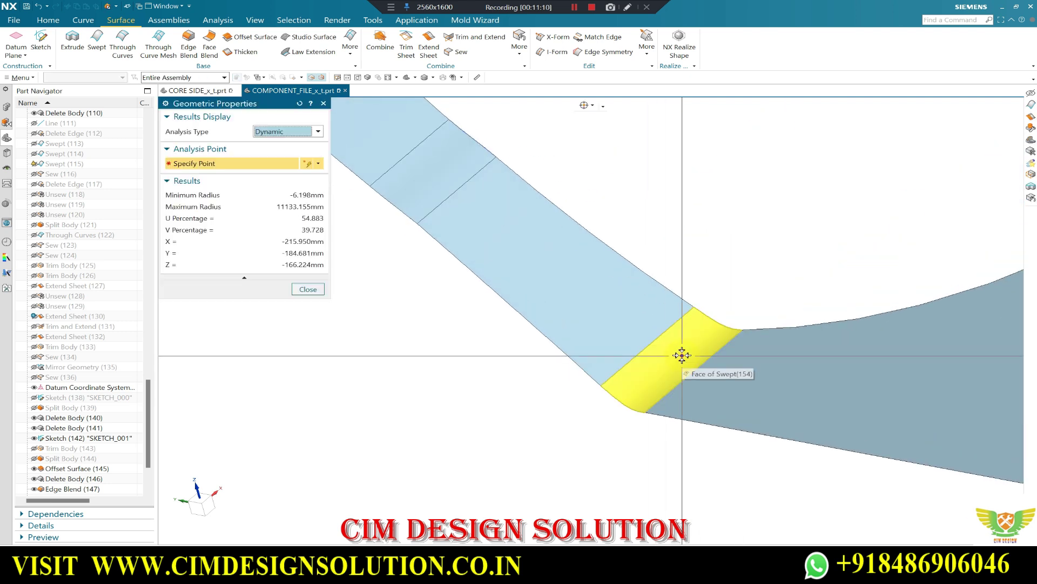
scroll(698, 364, up, 1)
scroll(694, 362, down, 2)
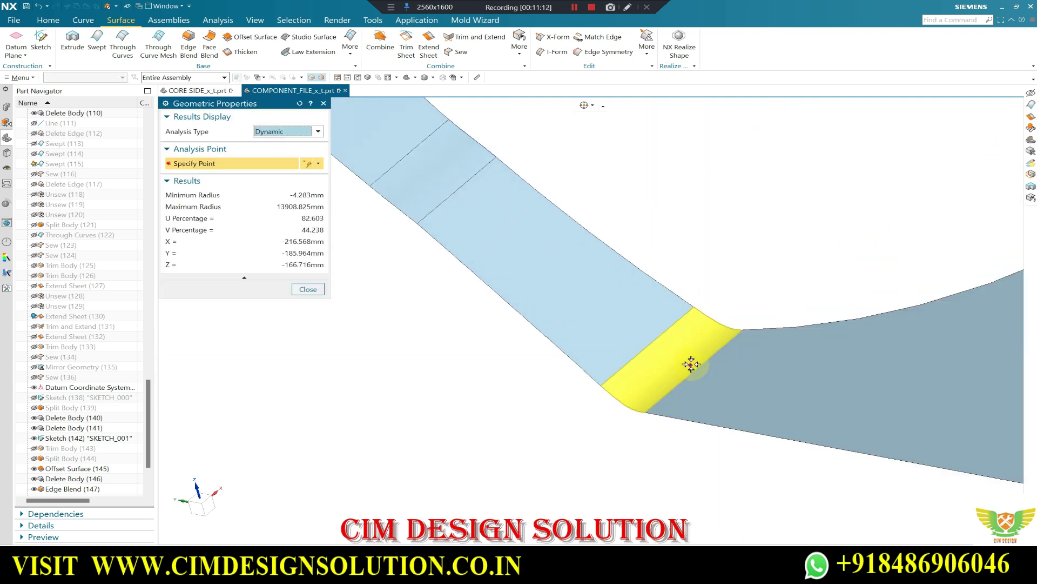
key(Escape)
- Move the guide curve to layer 10 so it no longer shows
scroll(670, 357, down, 2)
scroll(665, 330, down, 1)
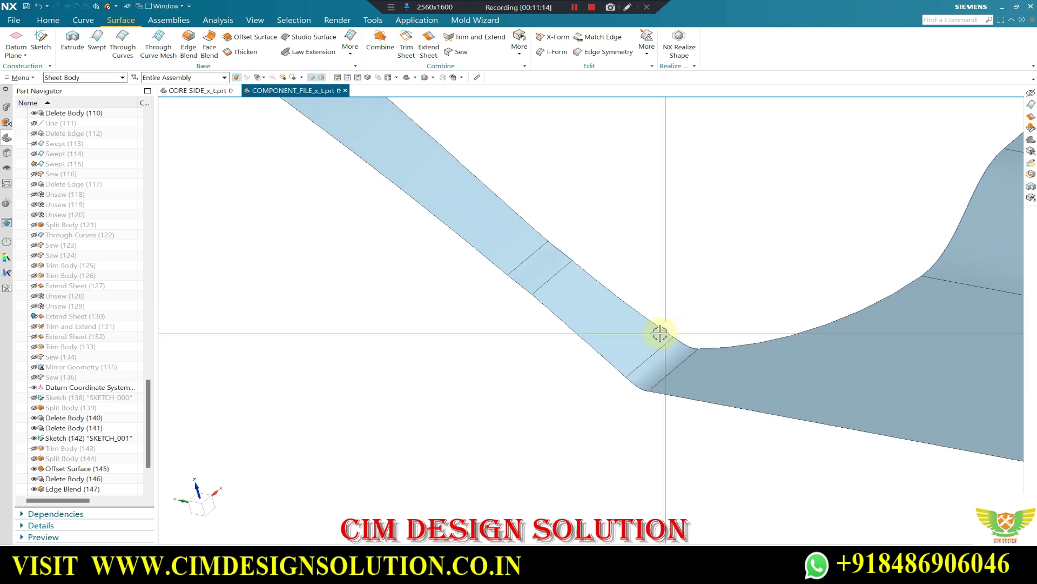
scroll(658, 331, down, 2)
scroll(586, 324, down, 2)
scroll(559, 237, up, 1)
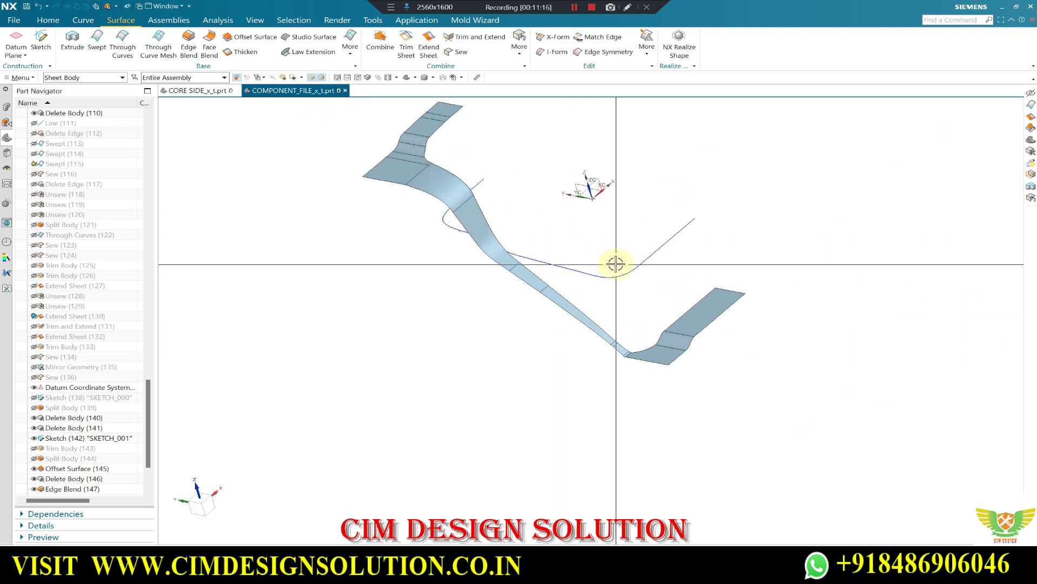
key(ctrl+b)
middle_click(424, 238)
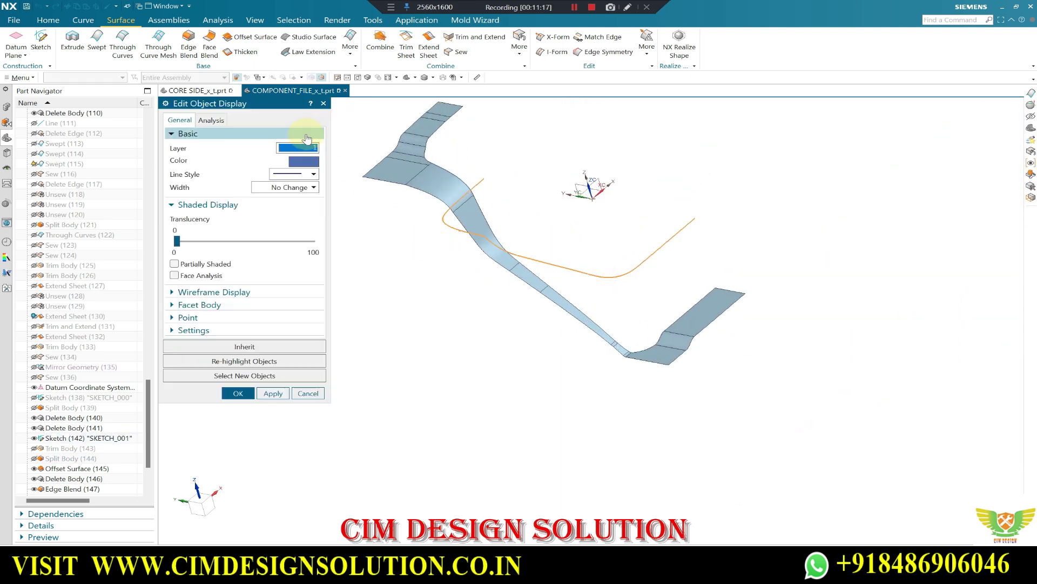
middle_click(306, 145)
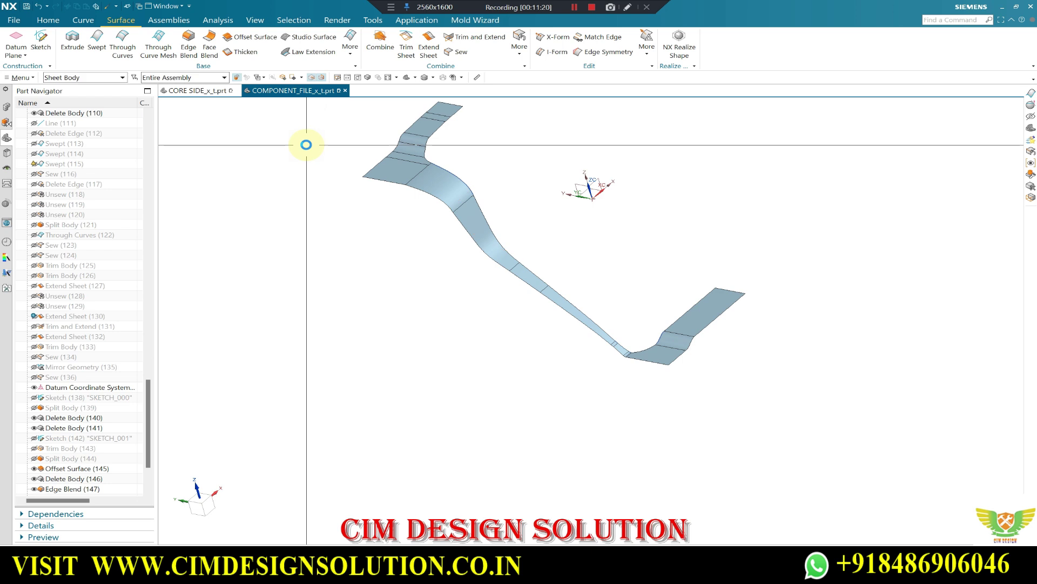
key(ctrl+shift+k)
- Show all hidden bodies and inspect the parting sheets from a straight-on view
click(438, 146)
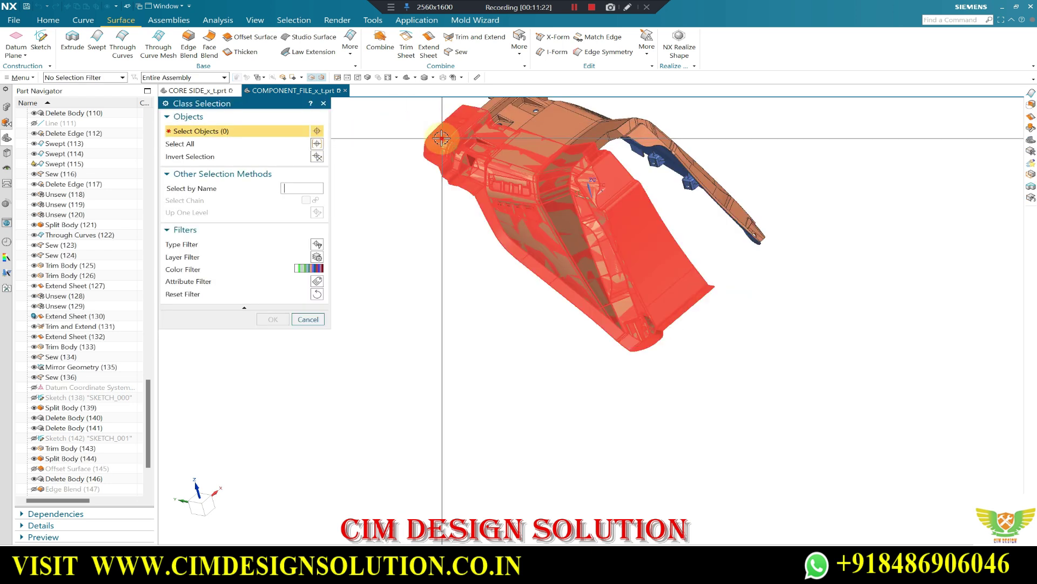
middle_click(408, 160)
middle_drag(408, 160, 463, 245)
scroll(462, 245, up, 5)
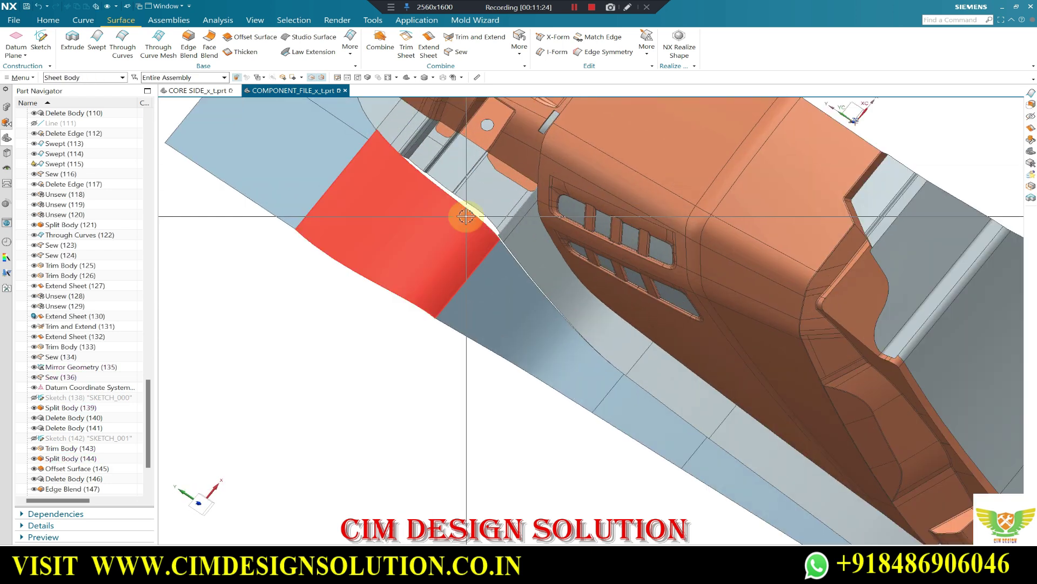
mouse_move(463, 209)
middle_down()
mouse_move(471, 154)
mouse_move(495, 121)
mouse_move(488, 112)
mouse_move(470, 169)
mouse_move(479, 215)
mouse_move(480, 206)
middle_up()
scroll(410, 412, down, 3)
key(F8)
scroll(489, 330, up, 1)
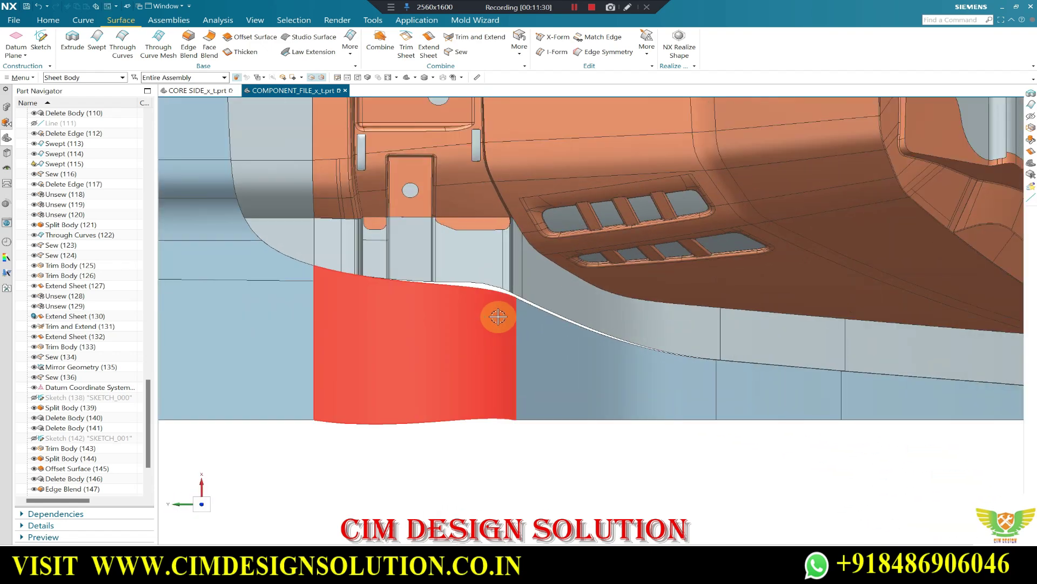
scroll(494, 309, up, 1)
scroll(513, 300, up, 1)
scroll(516, 284, up, 1)
scroll(495, 276, up, 2)
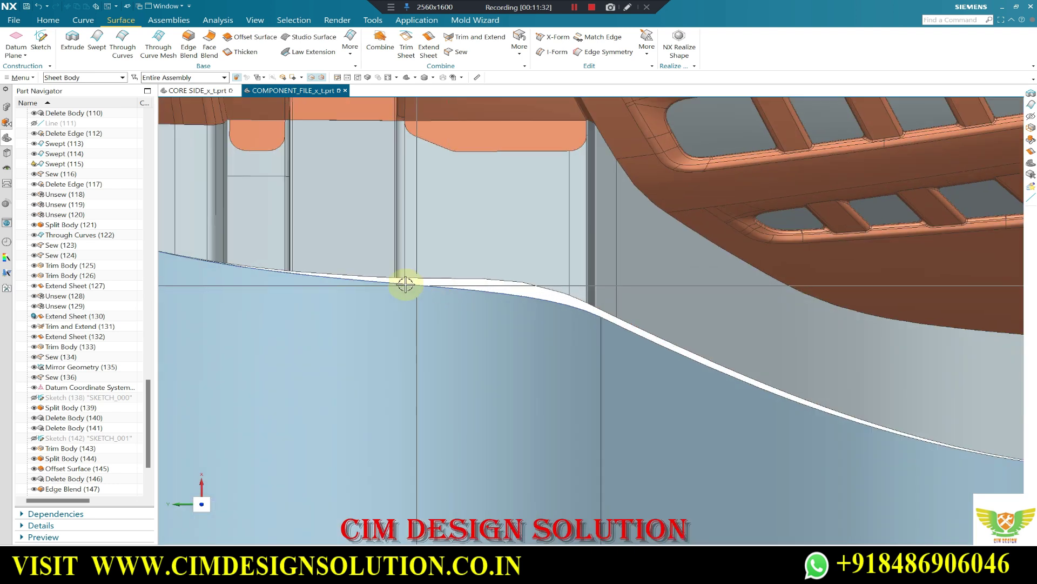
scroll(504, 298, down, 3)
scroll(394, 313, down, 1)
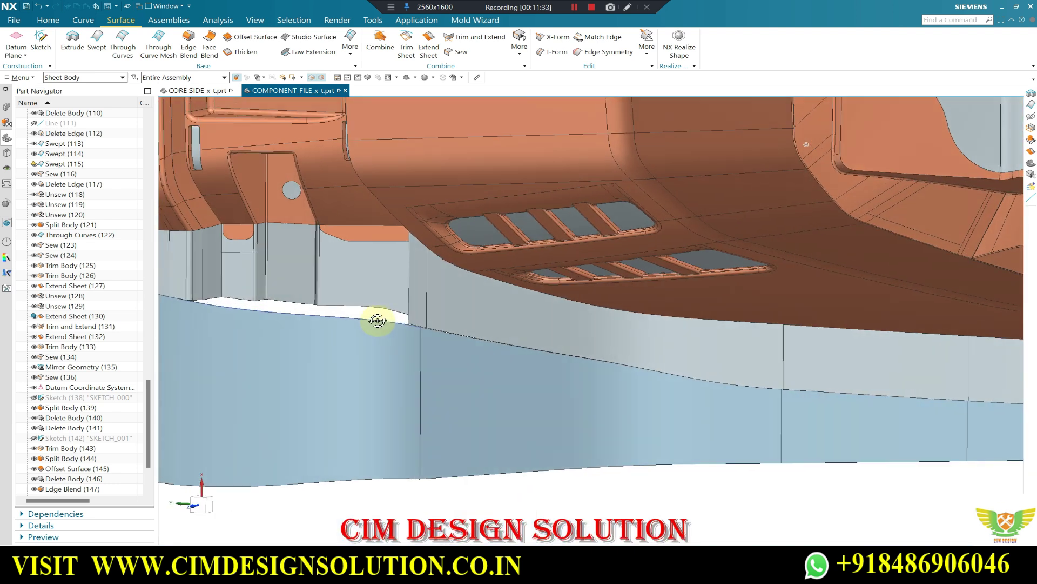
scroll(378, 320, up, 1)
scroll(394, 313, up, 2)
scroll(469, 317, down, 2)
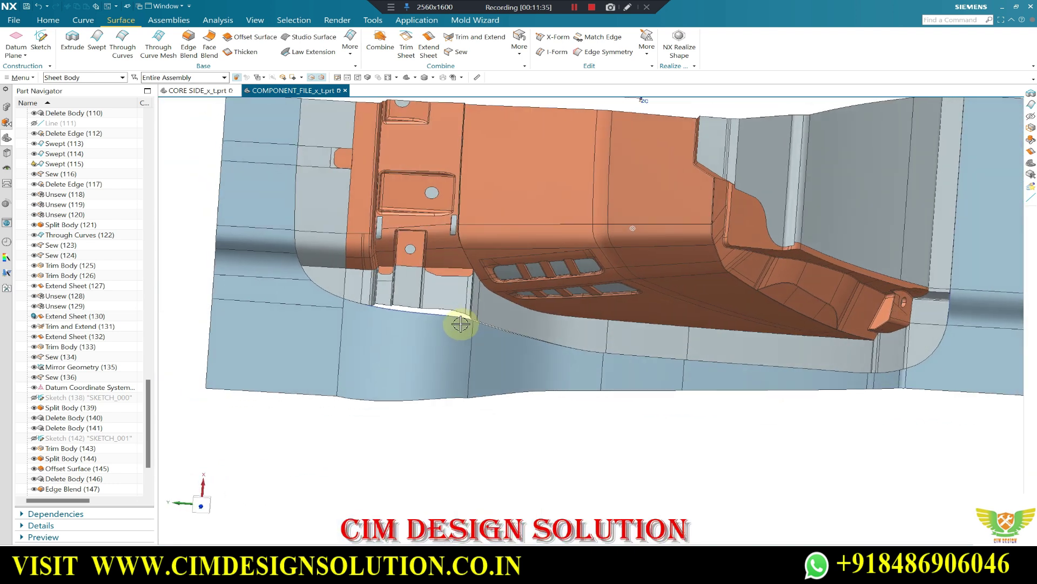
scroll(420, 185, down, 2)
scroll(406, 148, down, 1)
- Orbit the model to inspect the corner gaps and the rounded flange corner
middle_drag(586, 247, 586, 157)
scroll(731, 458, up, 2)
middle_drag(732, 458, 653, 445)
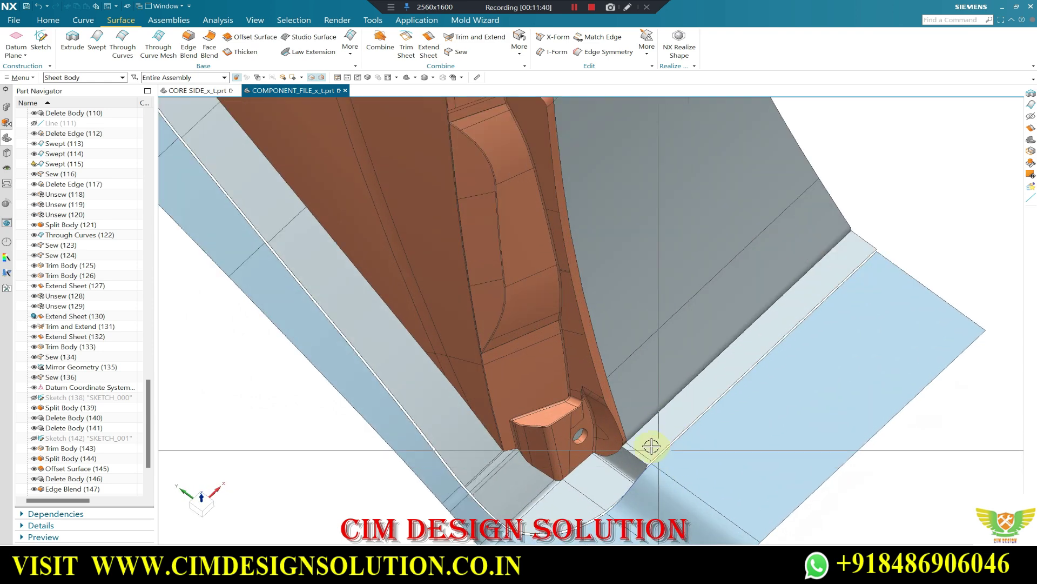
scroll(578, 431, down, 2)
scroll(755, 241, up, 2)
mouse_move(754, 240)
middle_down()
mouse_move(551, 310)
mouse_move(377, 273)
mouse_move(494, 297)
middle_up()
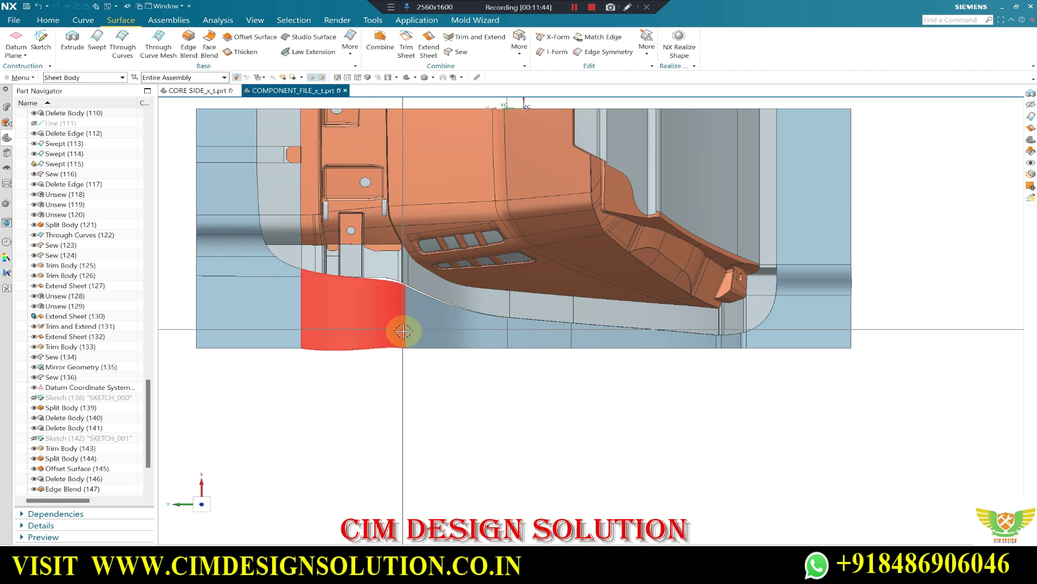
mouse_move(416, 325)
middle_down()
mouse_move(433, 436)
mouse_move(419, 320)
mouse_move(324, 294)
mouse_move(347, 234)
mouse_move(340, 266)
mouse_move(421, 275)
middle_up()
scroll(607, 342, up, 5)
mouse_move(607, 343)
middle_down()
mouse_move(655, 284)
mouse_move(643, 293)
mouse_move(852, 377)
middle_up()
scroll(696, 368, up, 2)
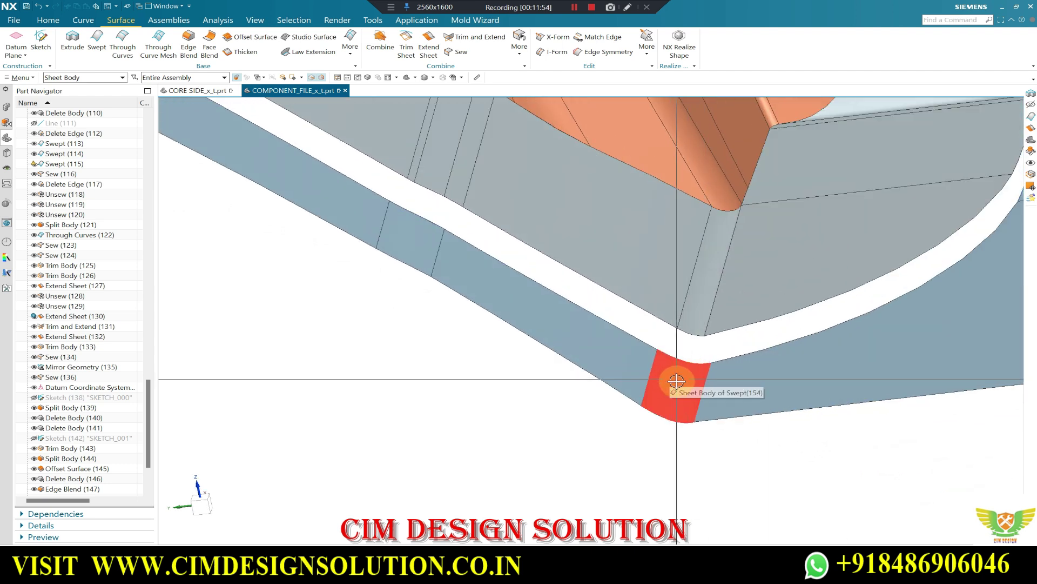
- Select the Swept (154) corner sheet in the Part Navigator and bring up its actions
click(96, 43)
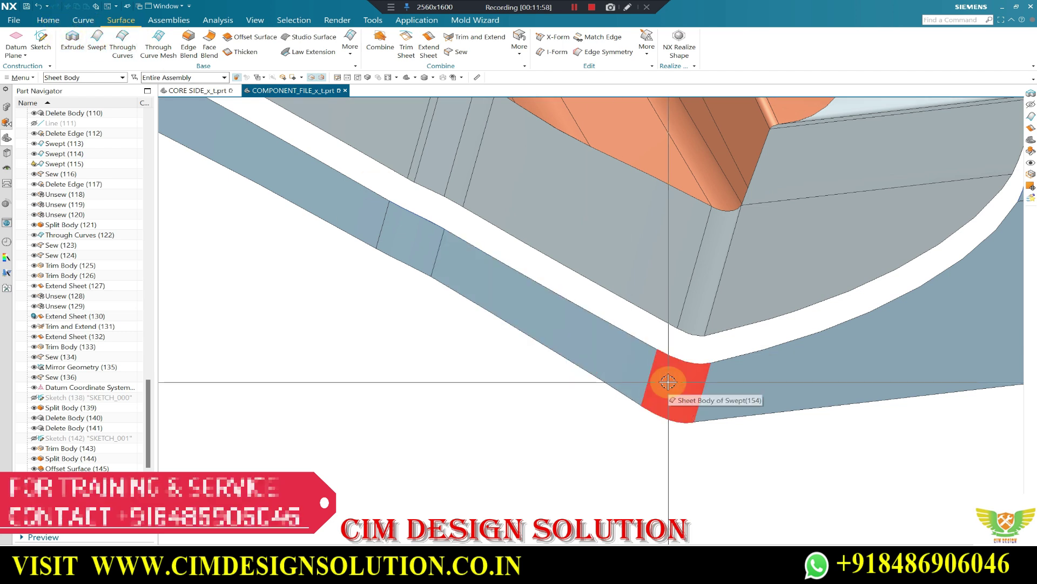
scroll(80, 478, down, 3)
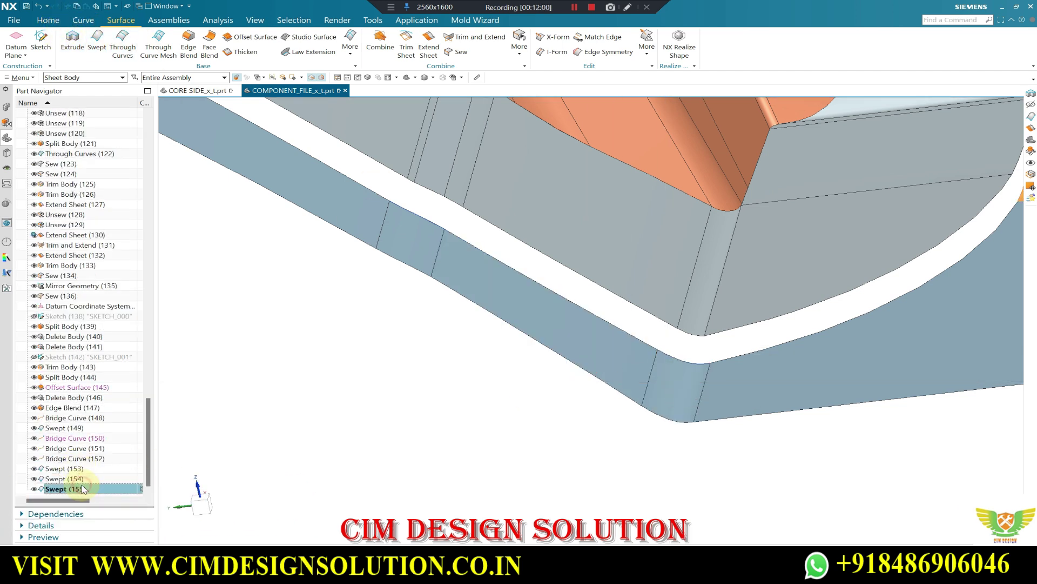
click(77, 478)
right_click(76, 478)
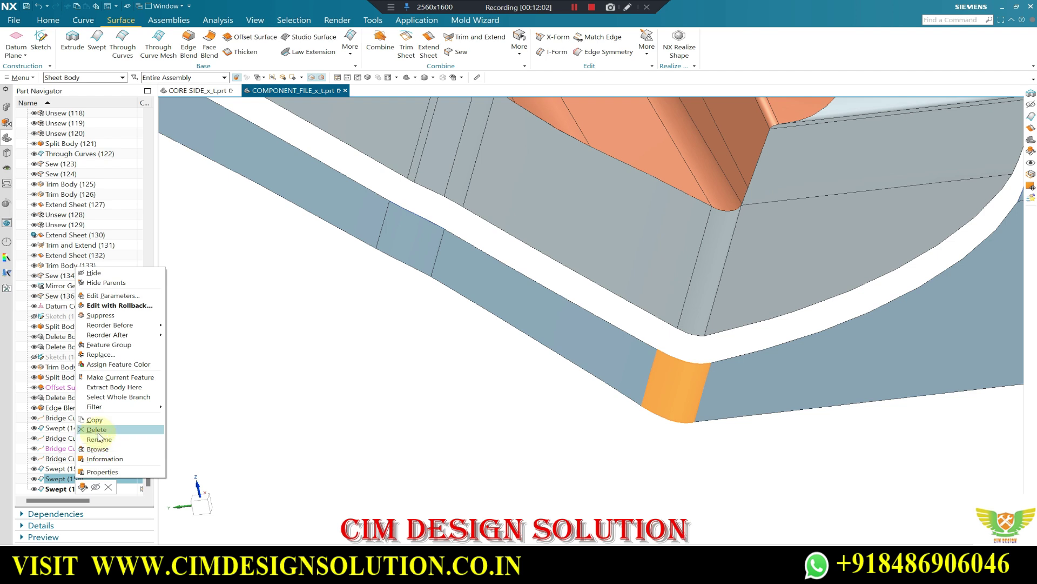
- Delete Swept (154) and Bridge Curve (151) from the Part Navigator
click(97, 429)
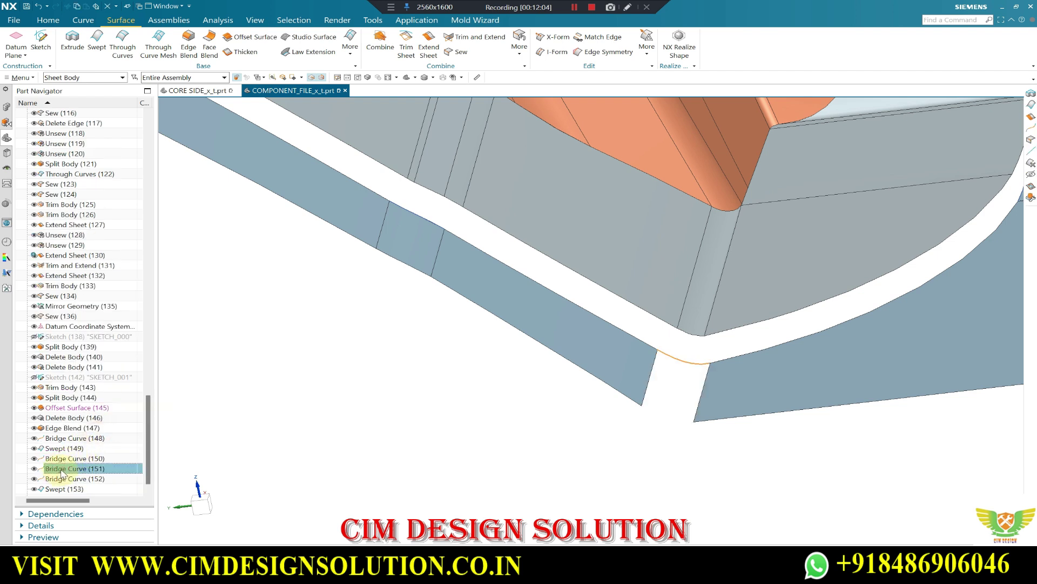
right_click(62, 470)
click(97, 464)
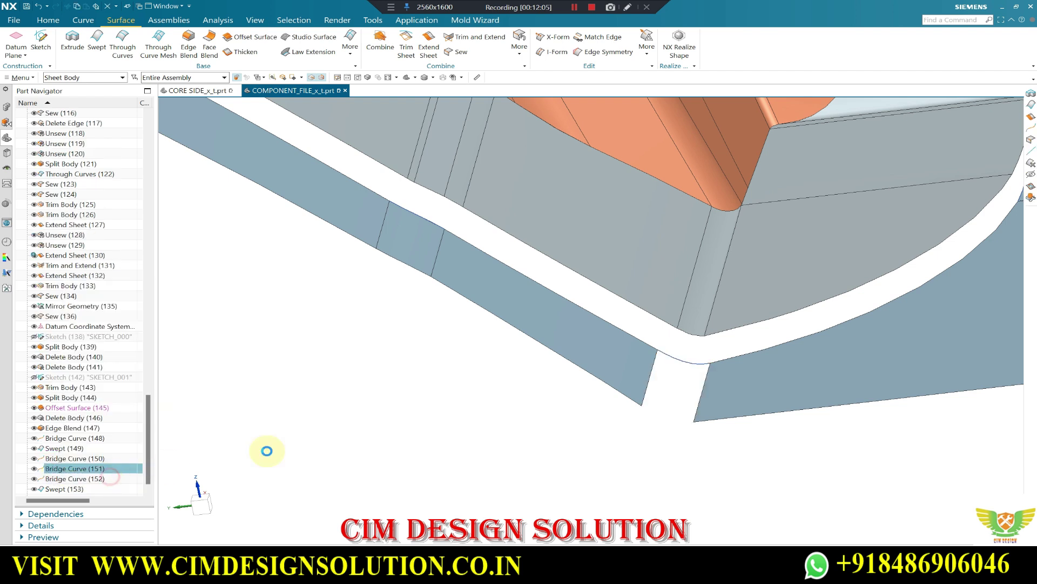
- Extend both strip end edges with a -2 mm offset to pull them back from the corner
click(429, 45)
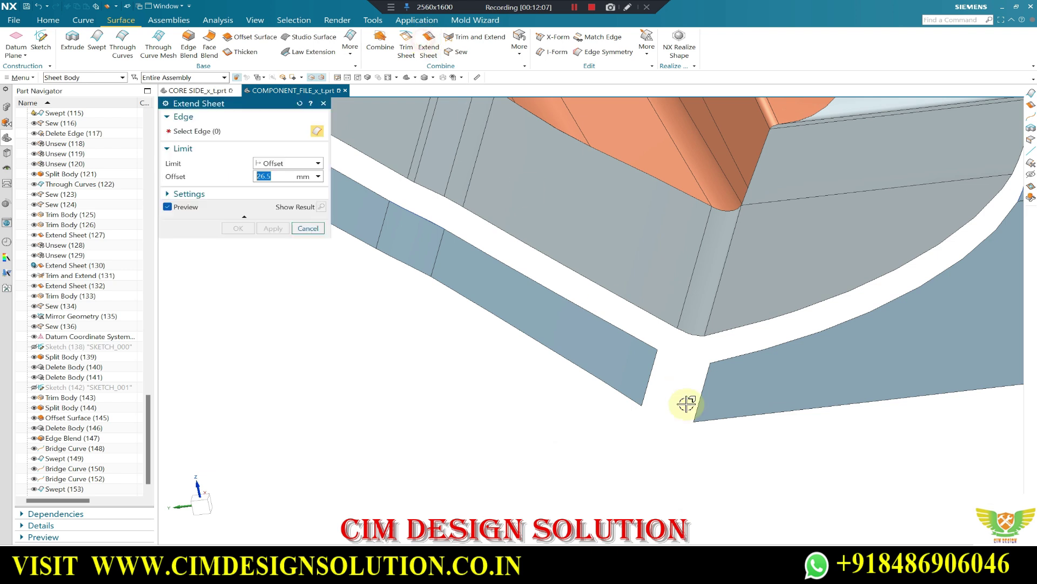
click(650, 374)
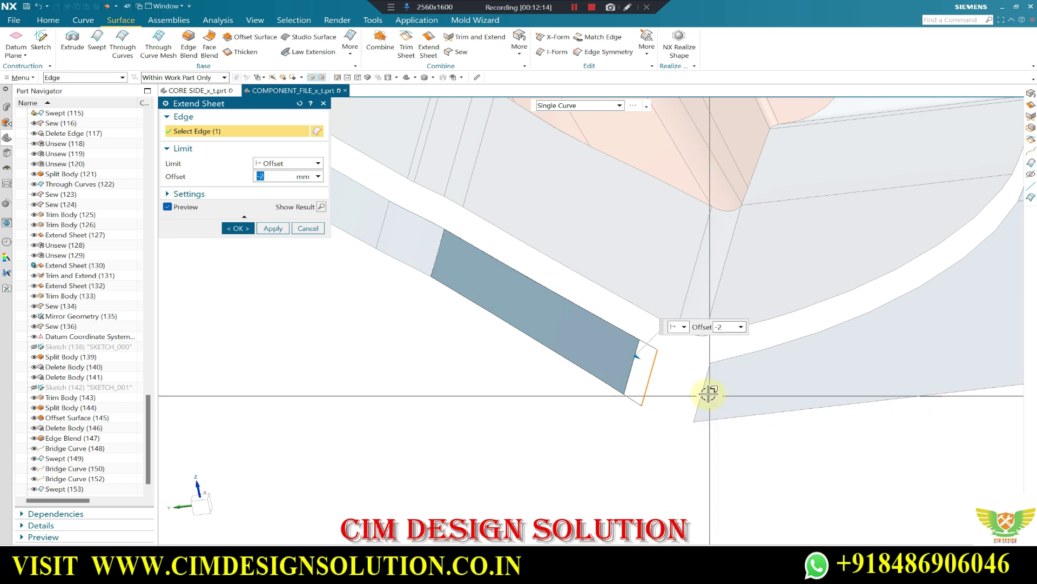
click(706, 392)
click(239, 227)
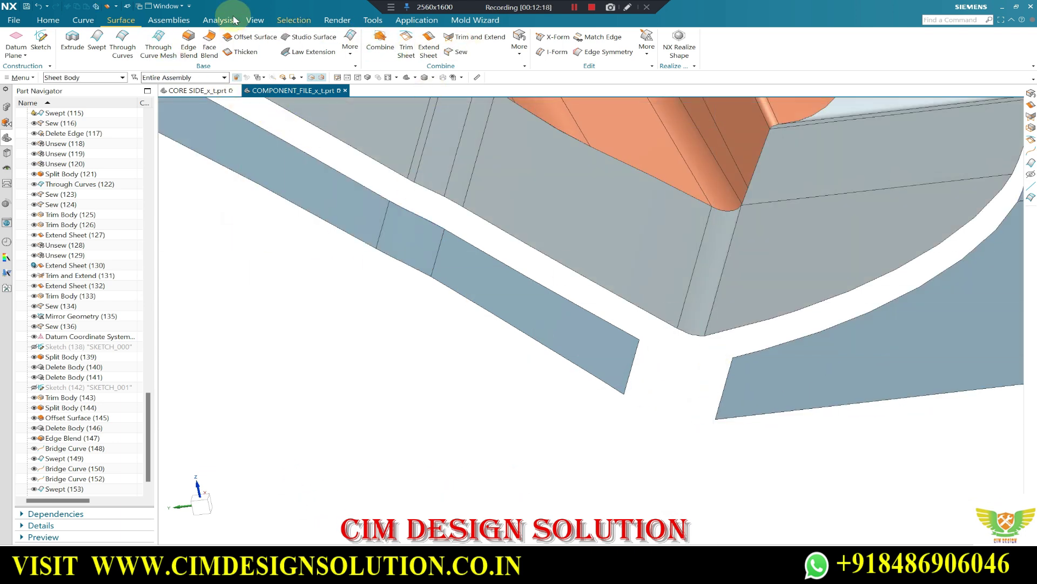
- Bridge the shortened corner gap with a curve from the left strip's edge
click(88, 21)
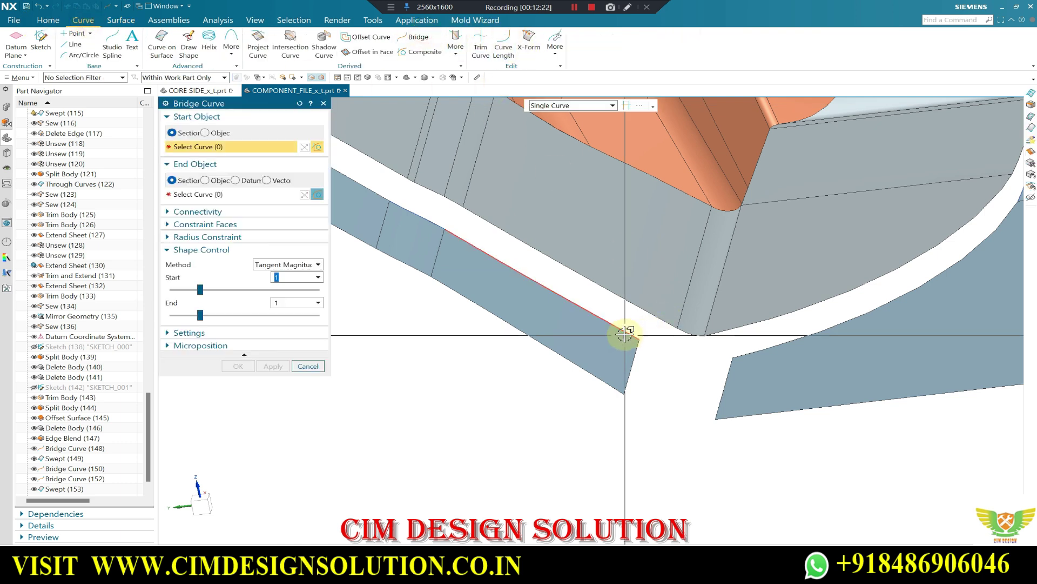
click(195, 194)
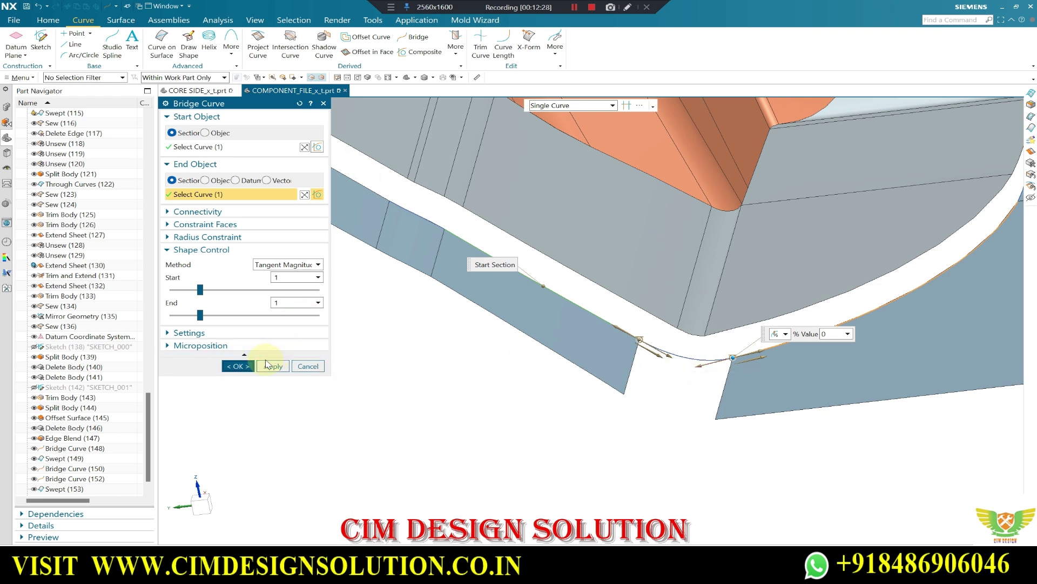
middle_click(258, 236)
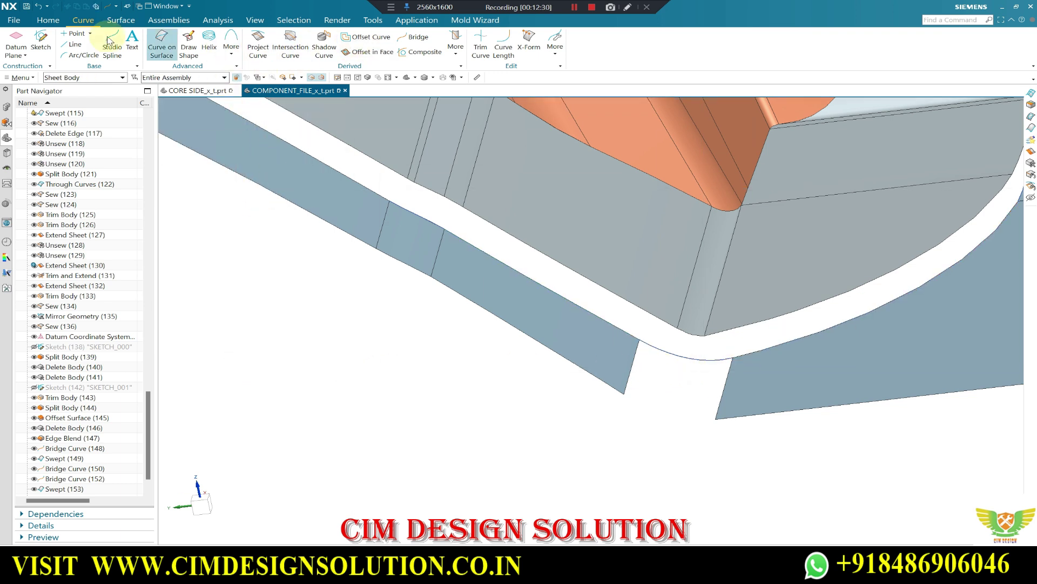
- Sweep a corner sheet along the new bridge curve, guided by the strip end edges
click(121, 20)
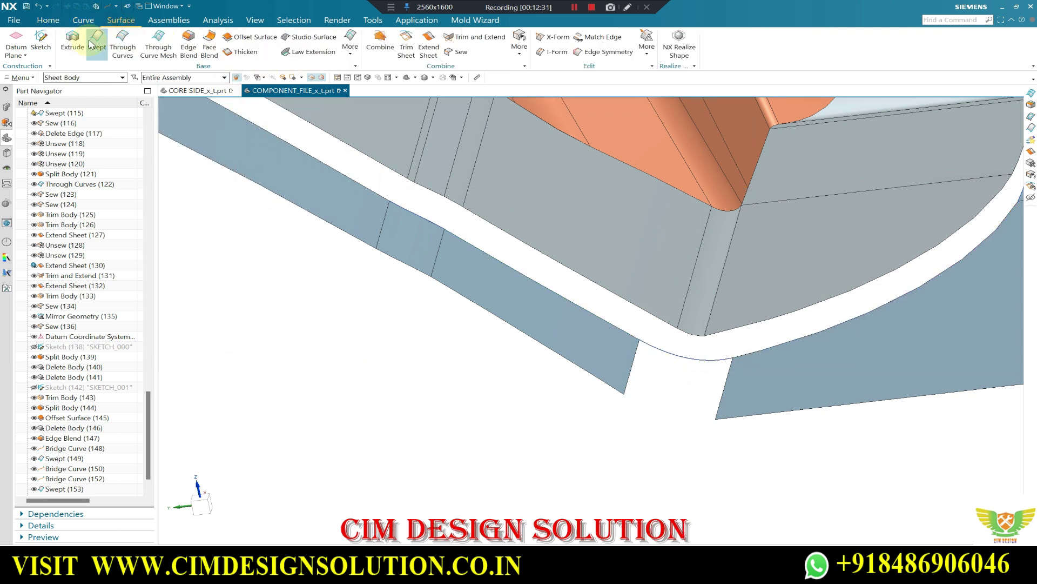
click(668, 352)
click(214, 245)
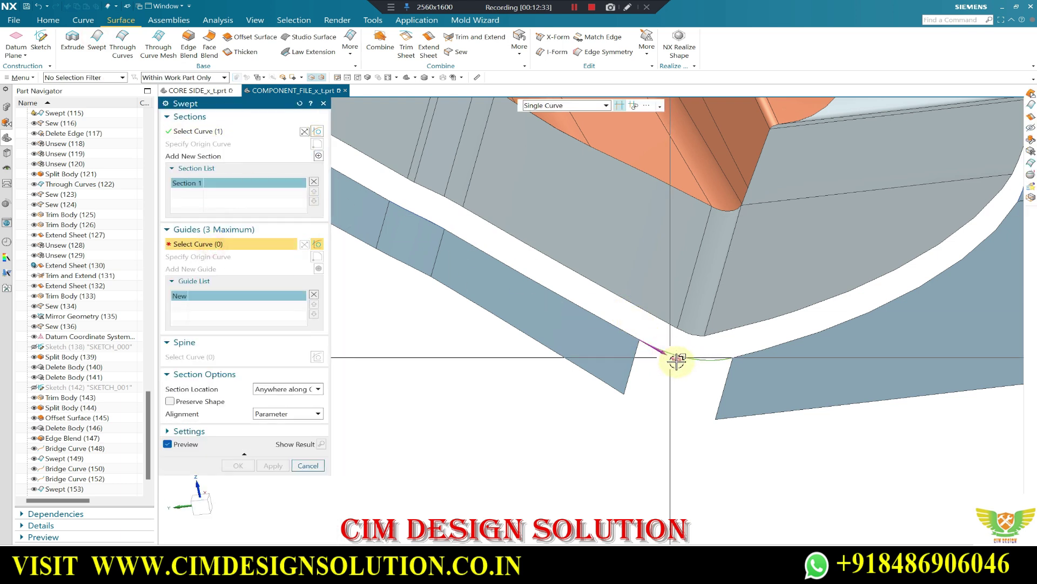
click(633, 366)
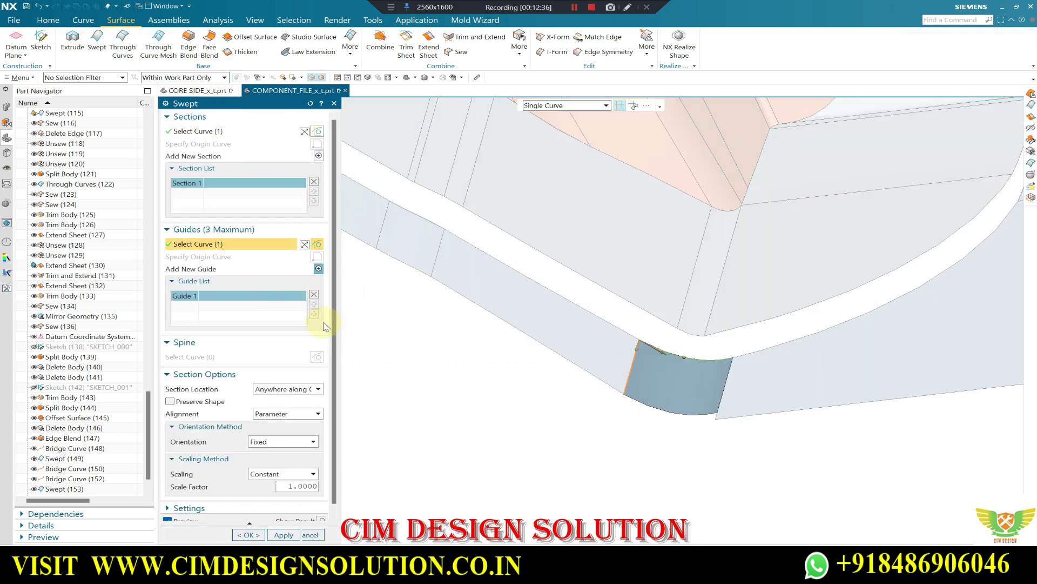
click(319, 269)
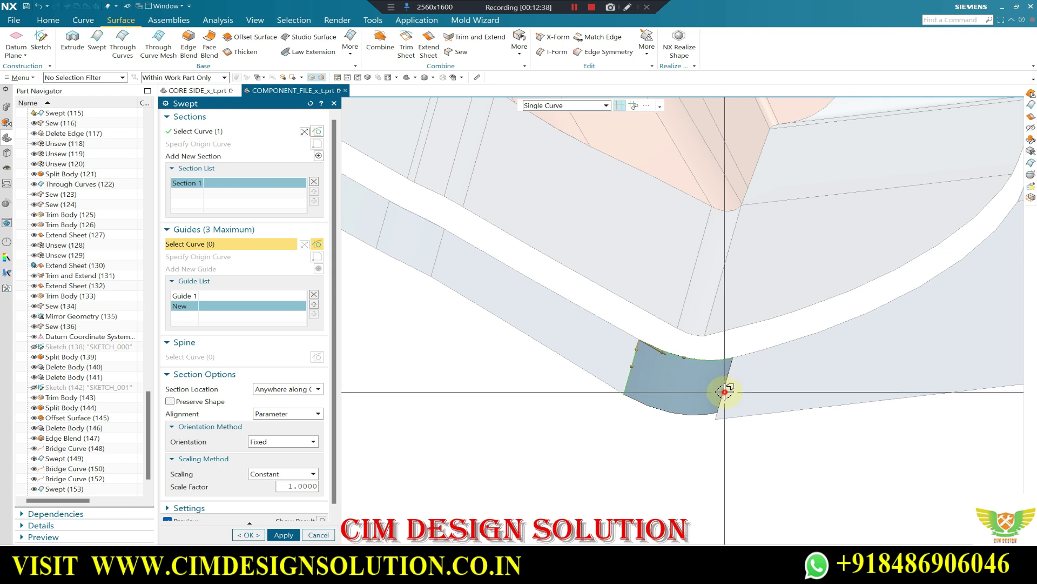
middle_drag(641, 431, 625, 375)
middle_click(625, 375)
middle_drag(595, 343, 626, 352)
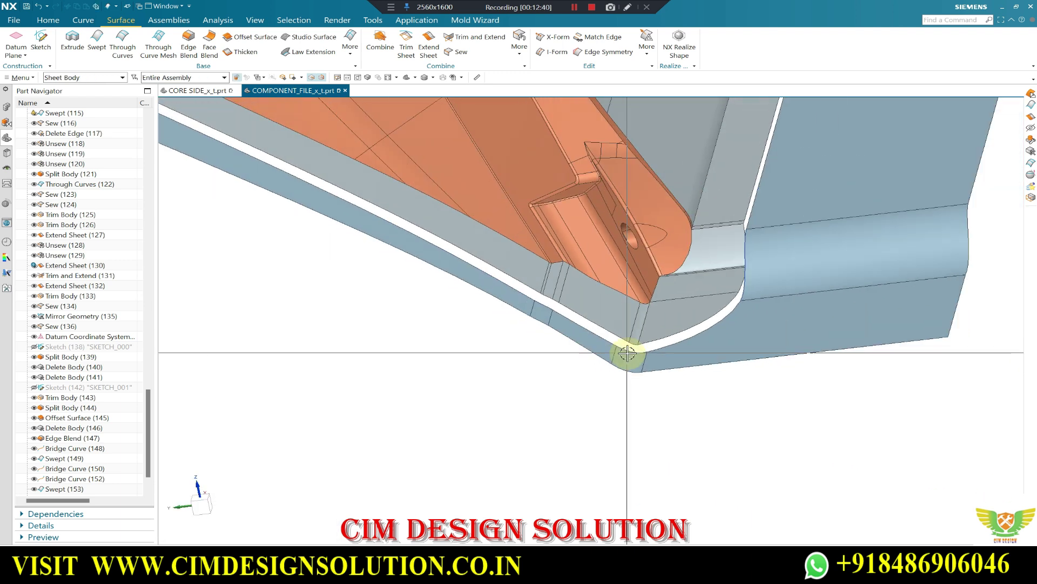
key(F8)
scroll(659, 412, up, 3)
- Hide the orange part so the parting sheets stand alone
scroll(620, 447, up, 3)
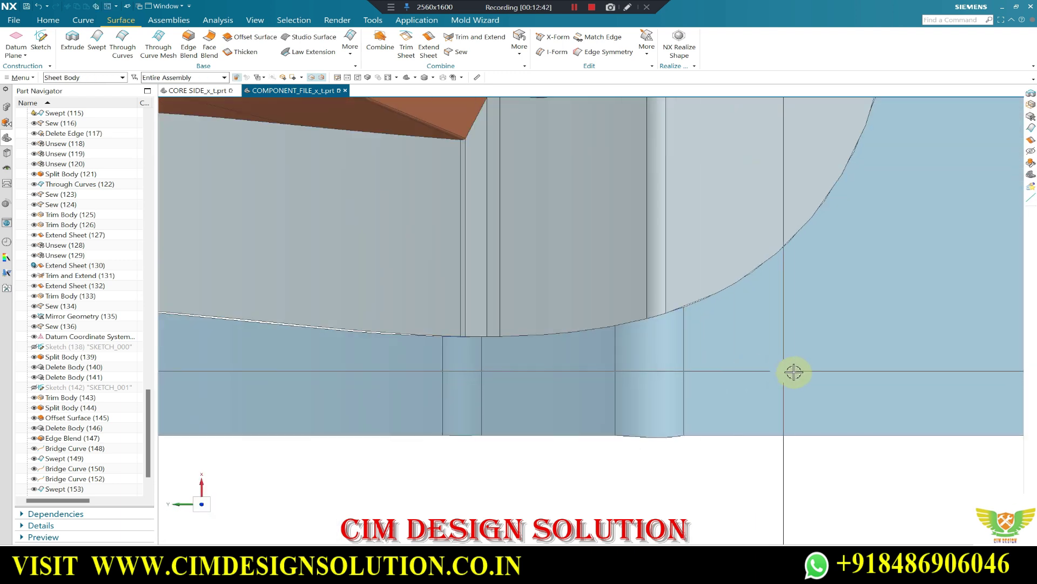
click(805, 377)
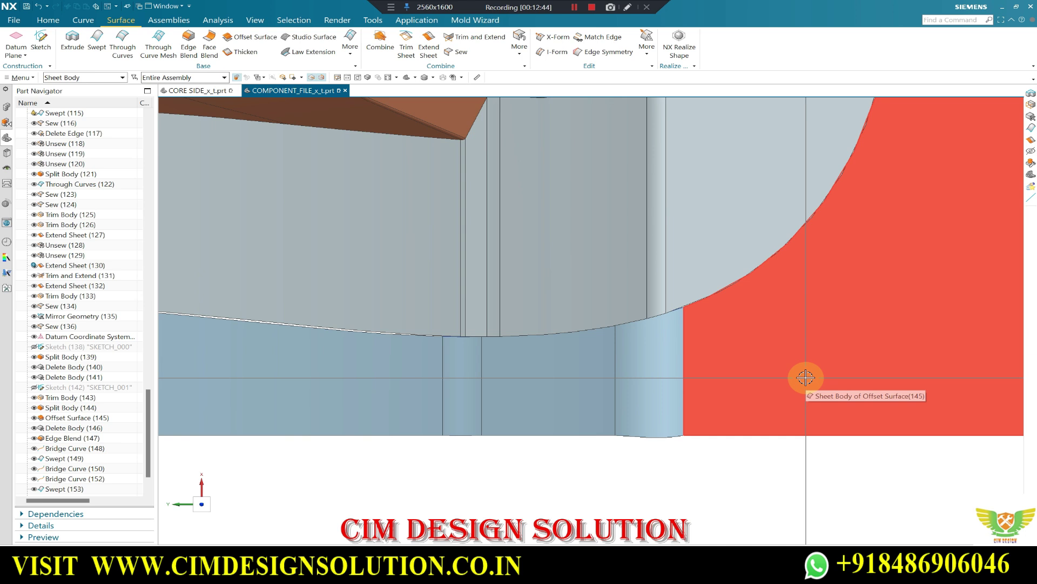
scroll(597, 358, down, 2)
scroll(648, 352, down, 2)
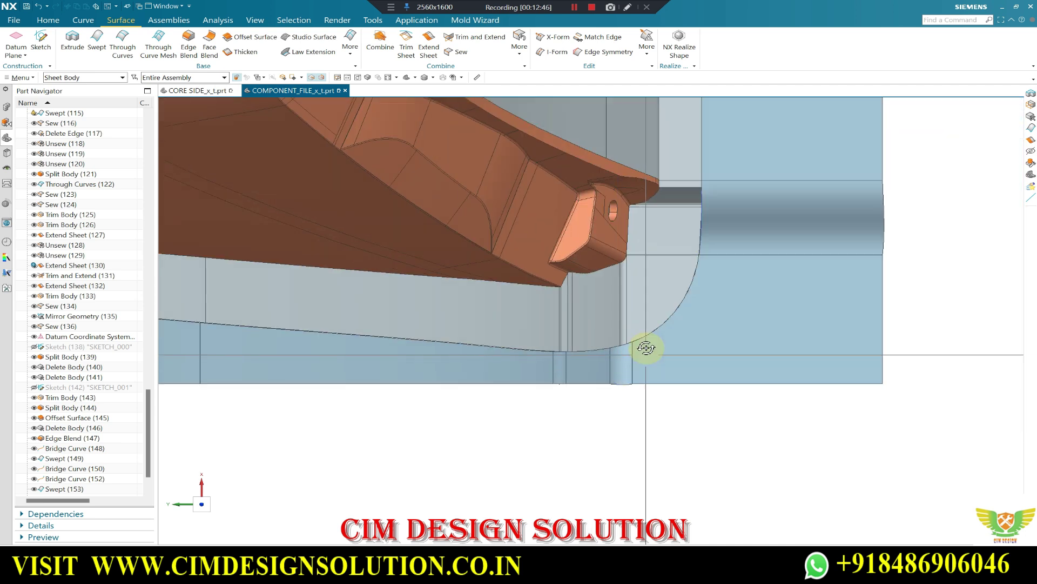
scroll(659, 303, down, 2)
scroll(678, 314, down, 2)
mouse_move(678, 314)
middle_down()
mouse_move(671, 225)
mouse_move(653, 326)
mouse_move(337, 339)
mouse_move(311, 317)
mouse_move(362, 331)
mouse_move(436, 315)
mouse_move(415, 230)
middle_up()
key(ctrl+b)
mouse_move(413, 292)
middle_down()
mouse_move(399, 318)
mouse_move(343, 250)
middle_up()
scroll(462, 298, up, 2)
scroll(462, 298, down, 2)
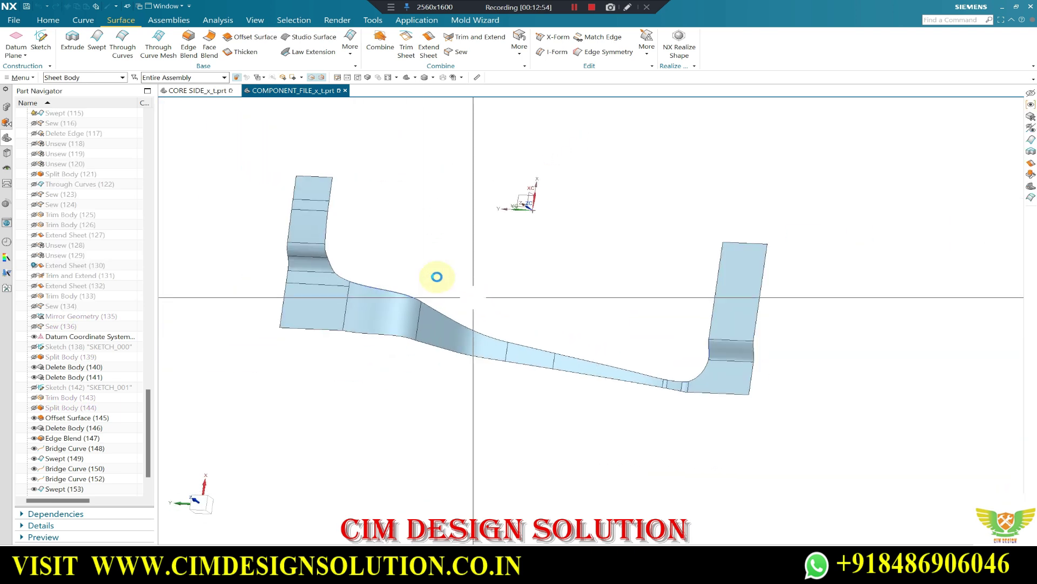
- Class-select all curves around the sheets and hide the bridge curves
key(ctrl+b)
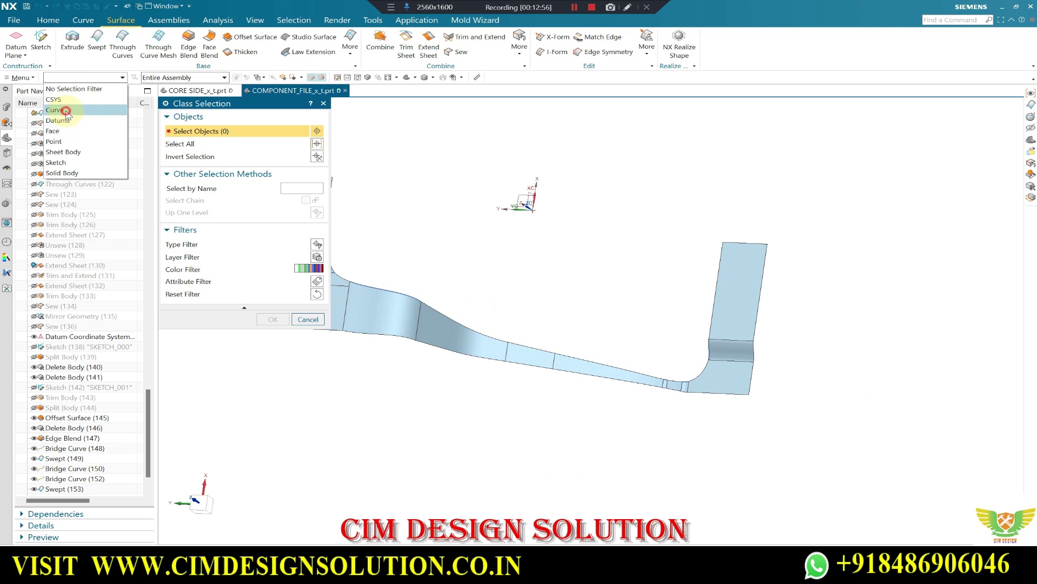
click(66, 112)
scroll(648, 160, down, 2)
drag(827, 157, 401, 363)
middle_click(347, 236)
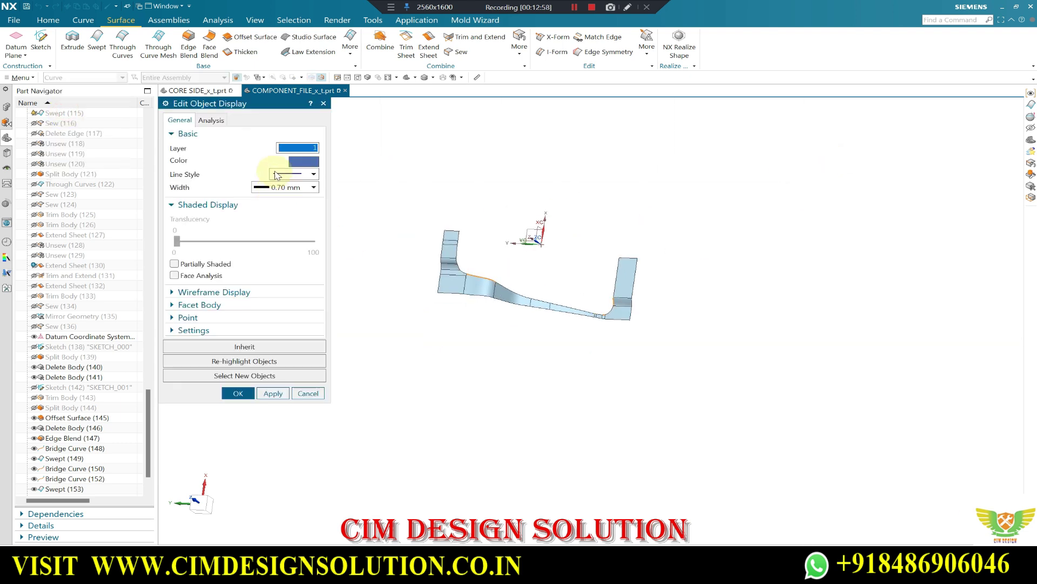
key(Return)
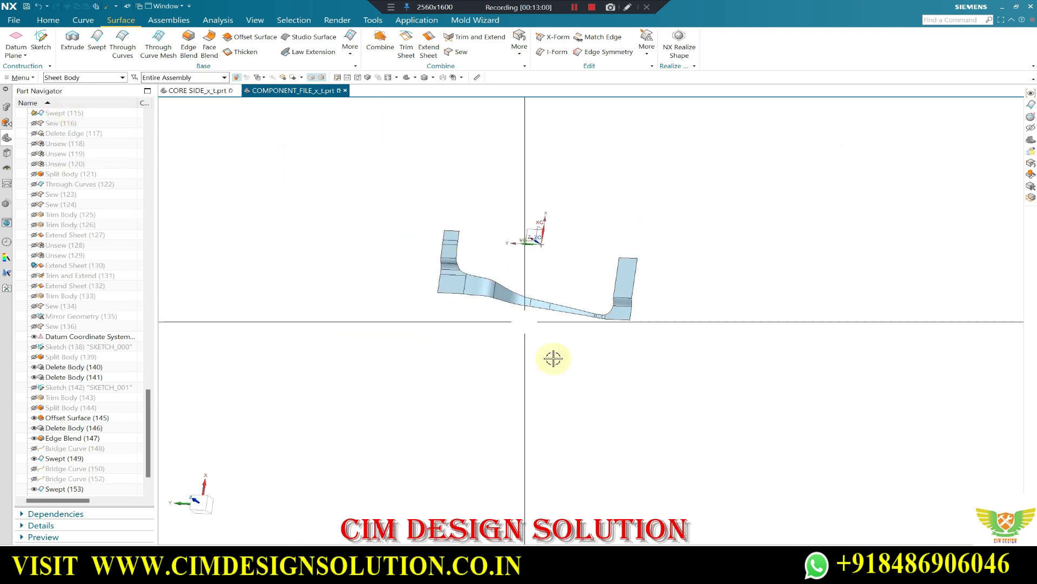
- Invert visibility, hide everything shown, and invert again so only the sheets remain
middle_drag(556, 359, 551, 307)
key(ctrl+shift+b)
key(ctrl+b)
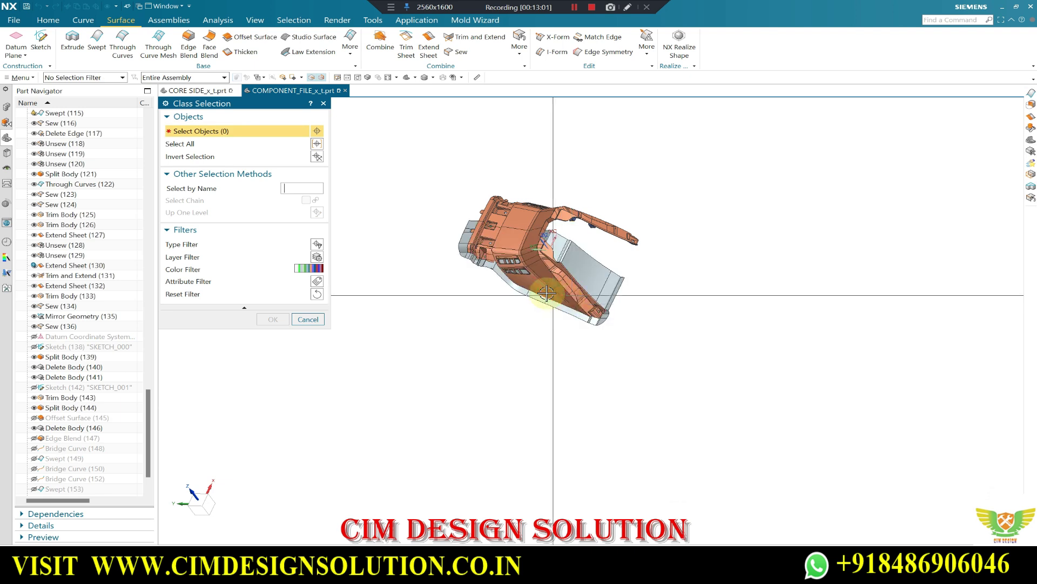
key(ctrl+a)
middle_click(429, 278)
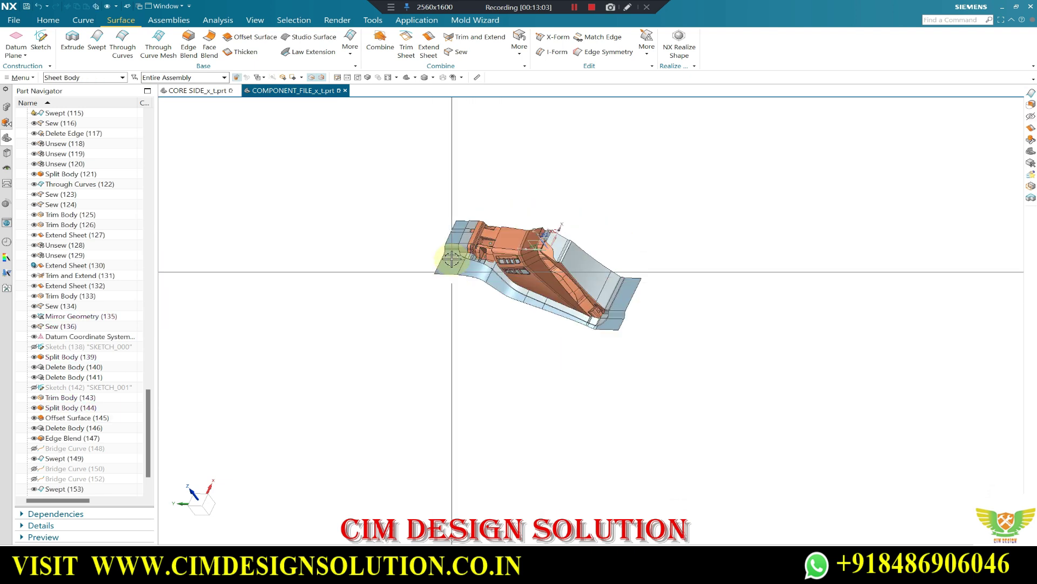
scroll(471, 287, up, 3)
middle_drag(471, 287, 485, 282)
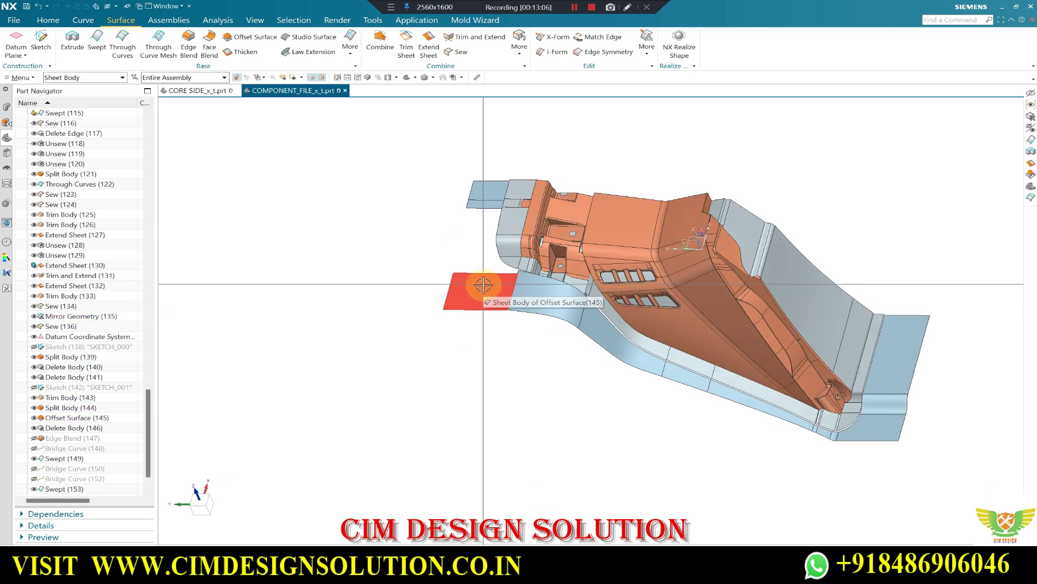
key(ctrl+shift+b)
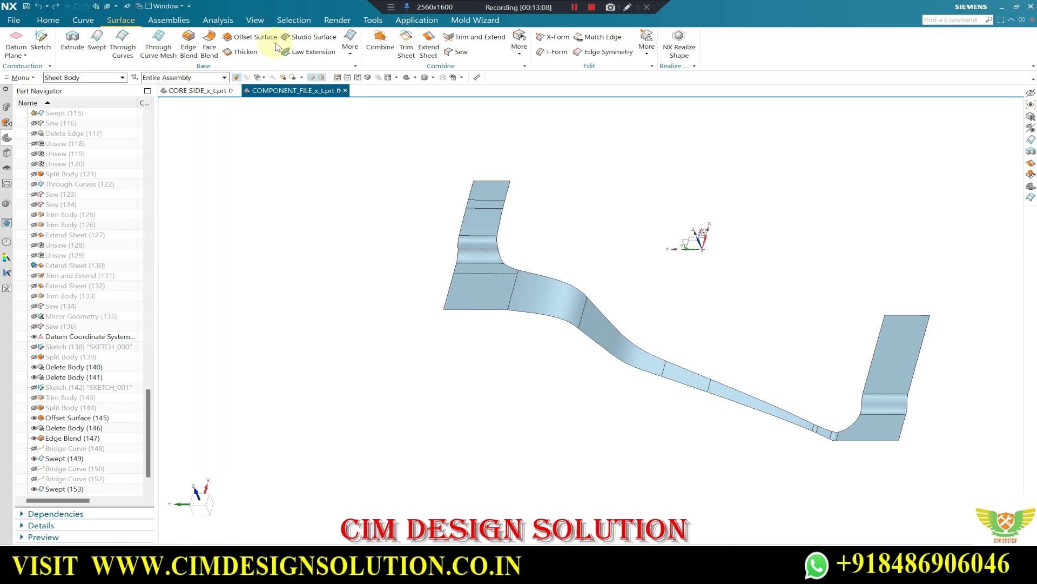
scroll(850, 407, up, 3)
scroll(803, 454, up, 2)
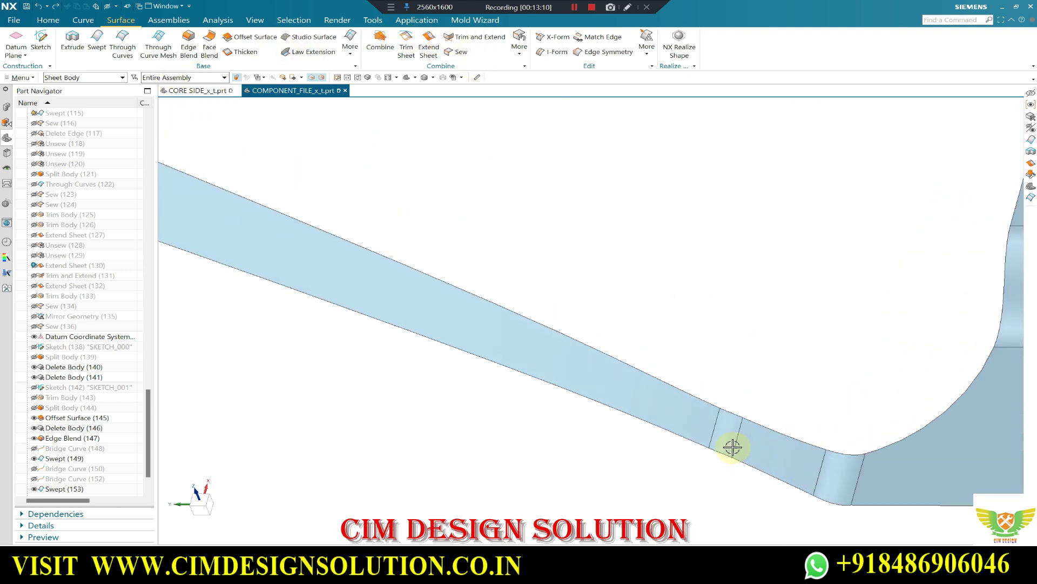
- Check the curvature of the swept blend faces with Geometric Properties
key(ctrl+shift+g)
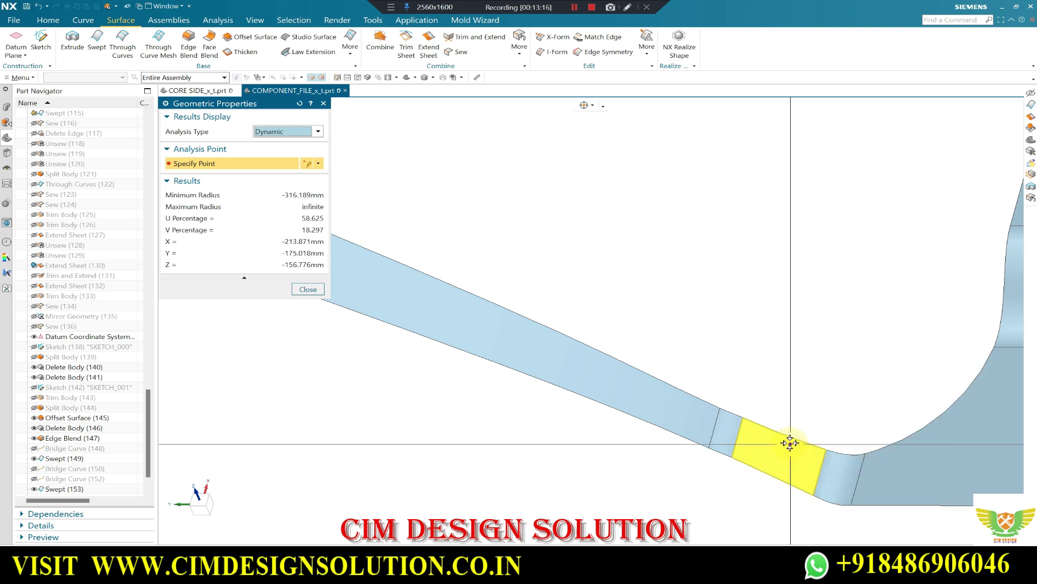
scroll(902, 447, down, 2)
shift+middle_drag(794, 354, 514, 278)
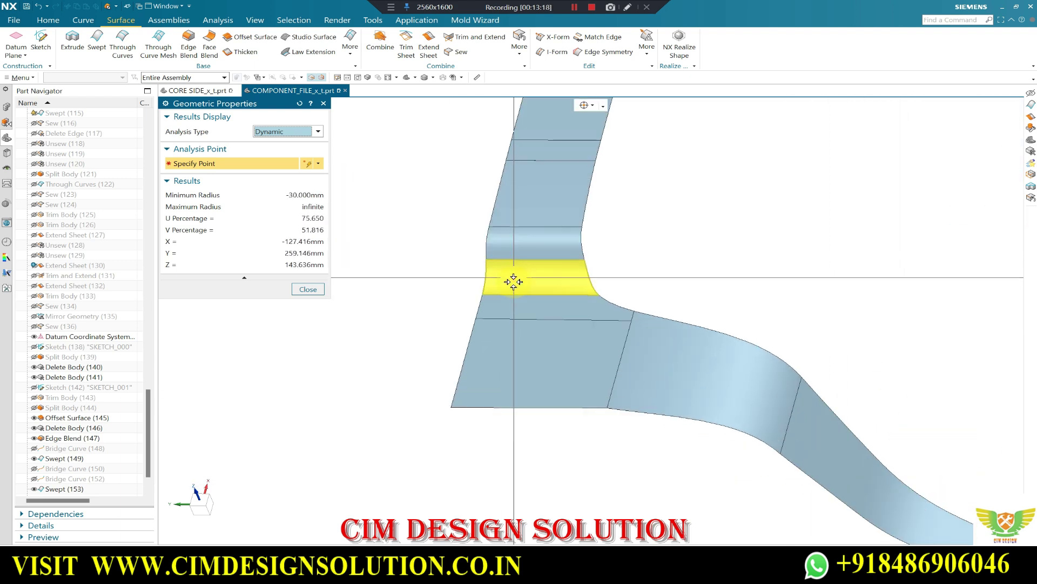
key(Escape)
scroll(662, 224, down, 3)
scroll(567, 225, down, 2)
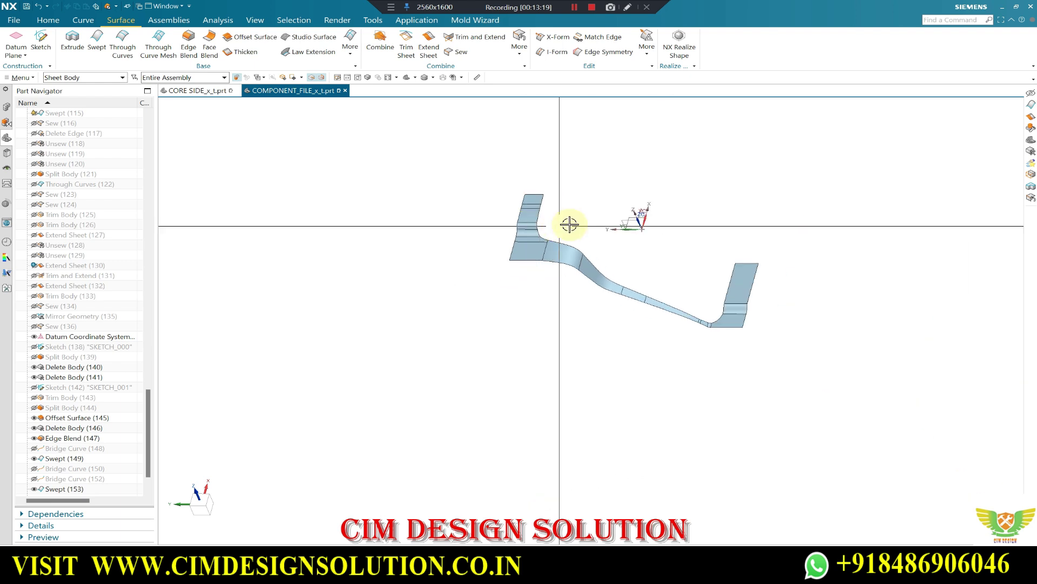
scroll(640, 192, up, 2)
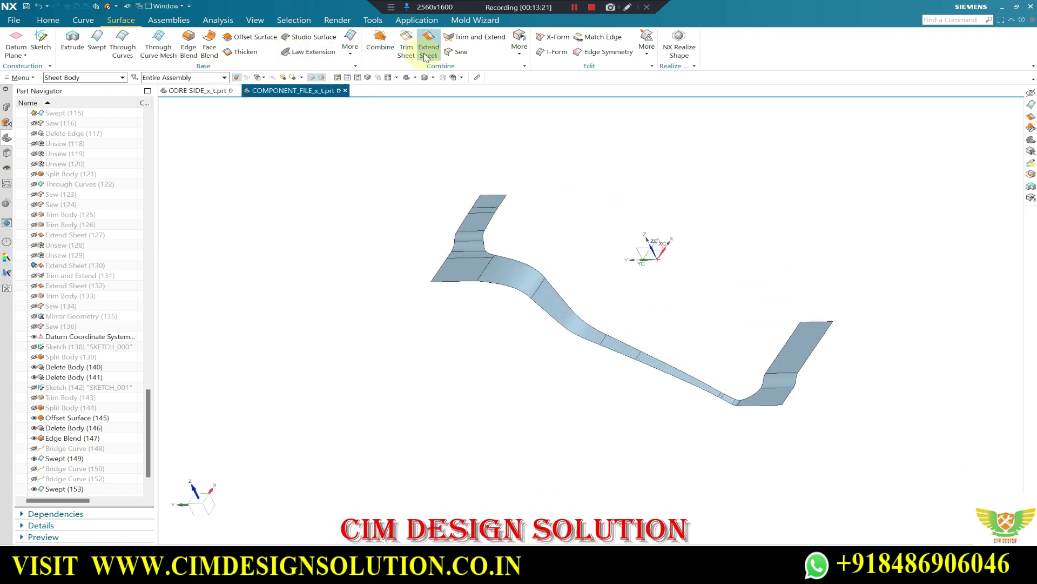
- Sew the left flap with ten tool sheets, loosening tolerance to 0.256 after disjoint errors
click(487, 204)
drag(825, 171, 486, 390)
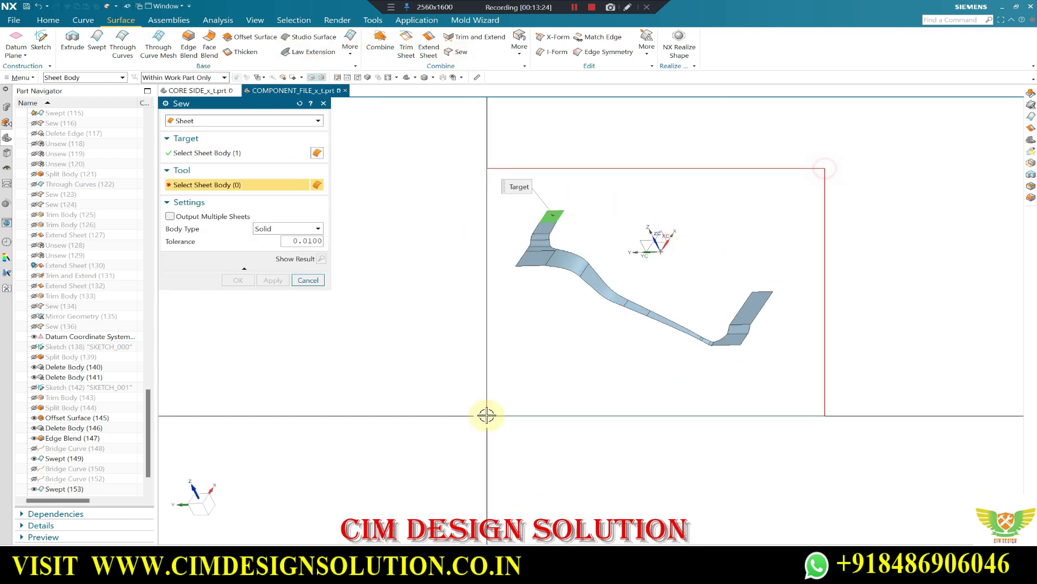
middle_click(487, 391)
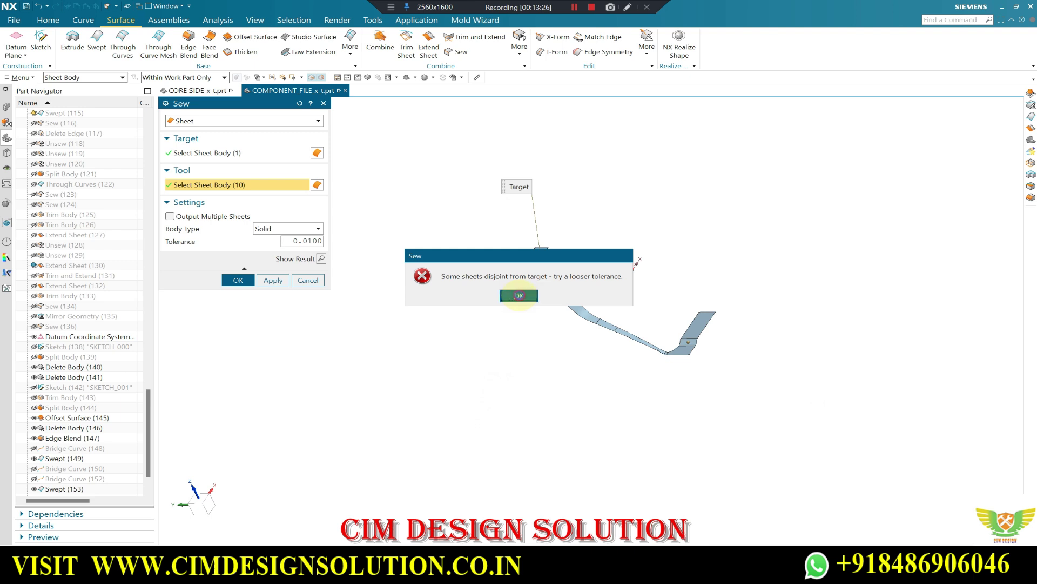
click(519, 295)
scroll(532, 232, up, 5)
middle_click(590, 194)
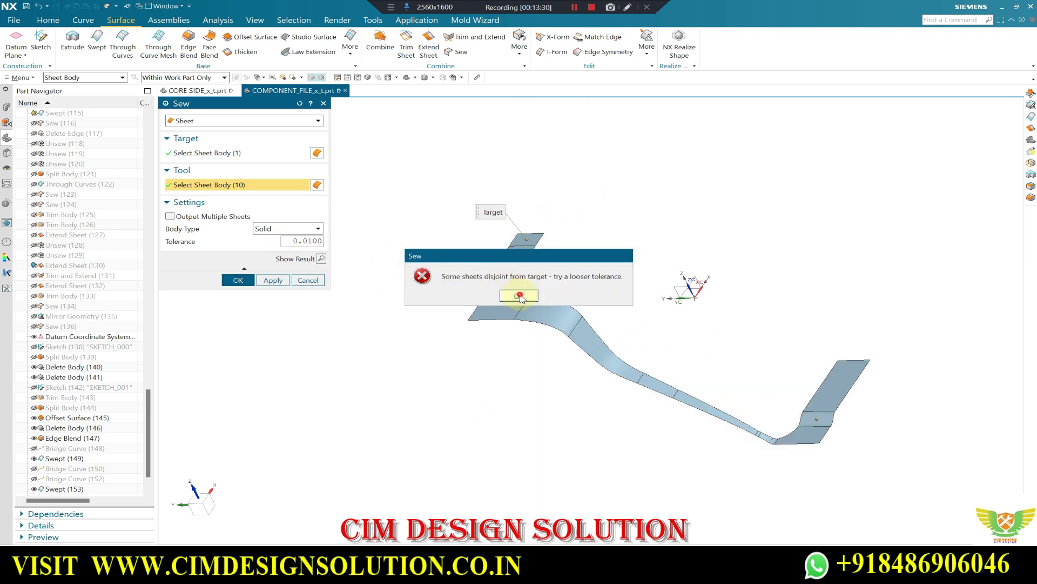
click(518, 295)
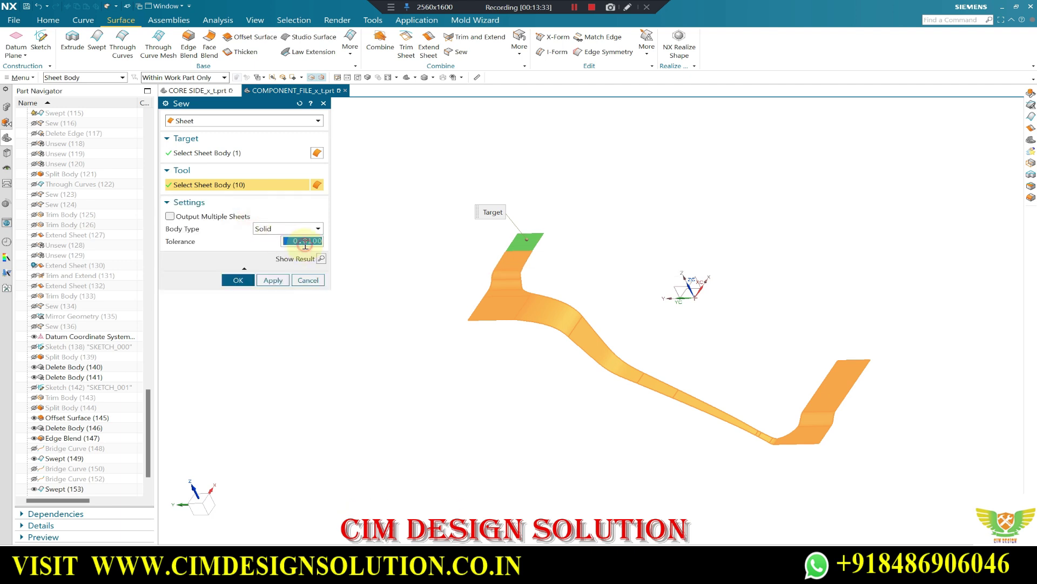
text(0.001)
middle_click(449, 227)
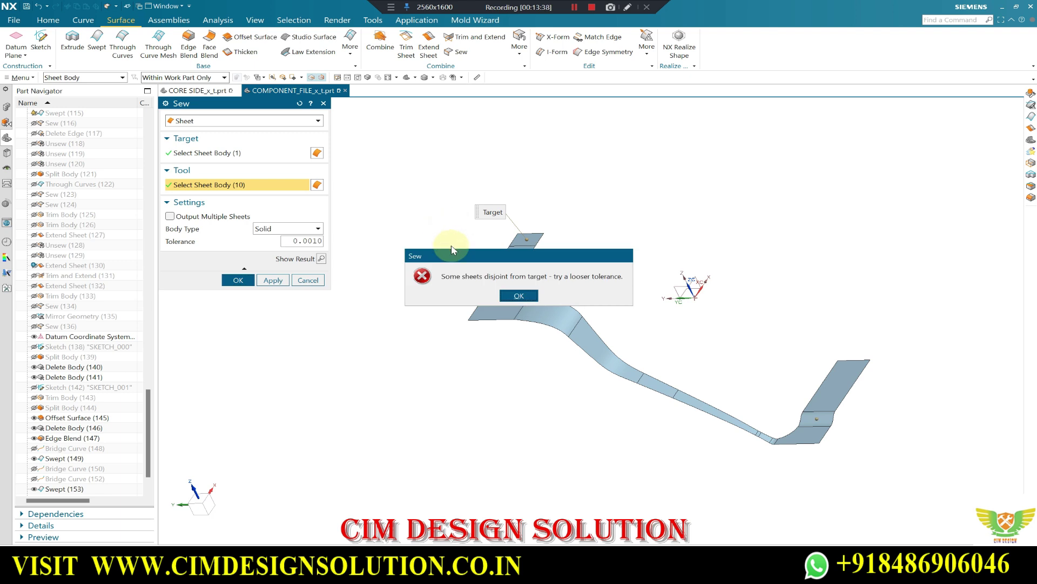
click(512, 296)
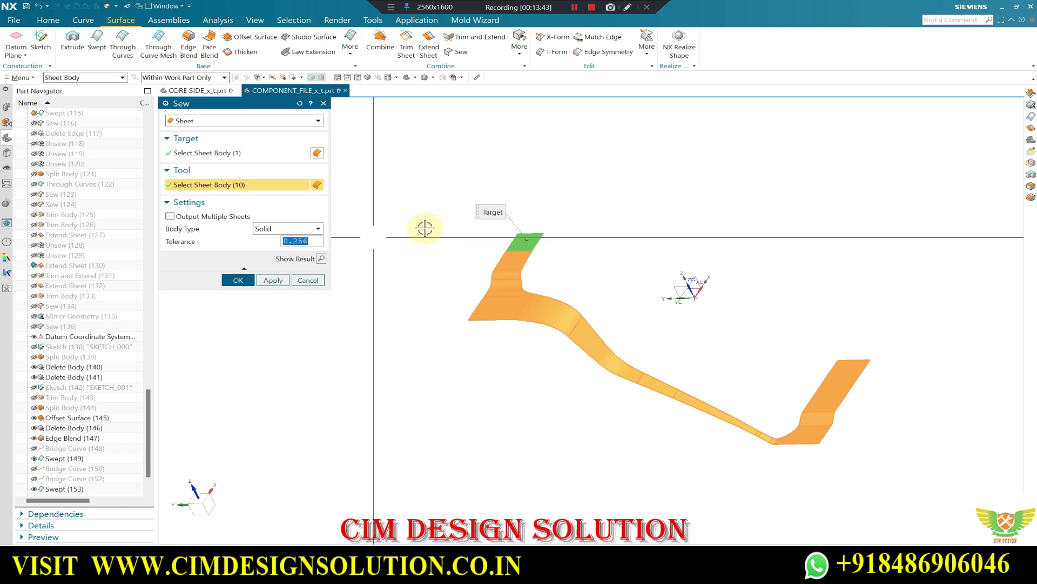
middle_click(425, 228)
- Inspect the sewn sheet, then invert visibility to bring back the copper part
mouse_move(427, 227)
middle_down()
mouse_move(809, 288)
mouse_move(707, 444)
middle_up()
scroll(702, 459, up, 5)
scroll(702, 411, down, 5)
mouse_move(667, 347)
middle_down()
mouse_move(646, 370)
mouse_move(627, 364)
middle_up()
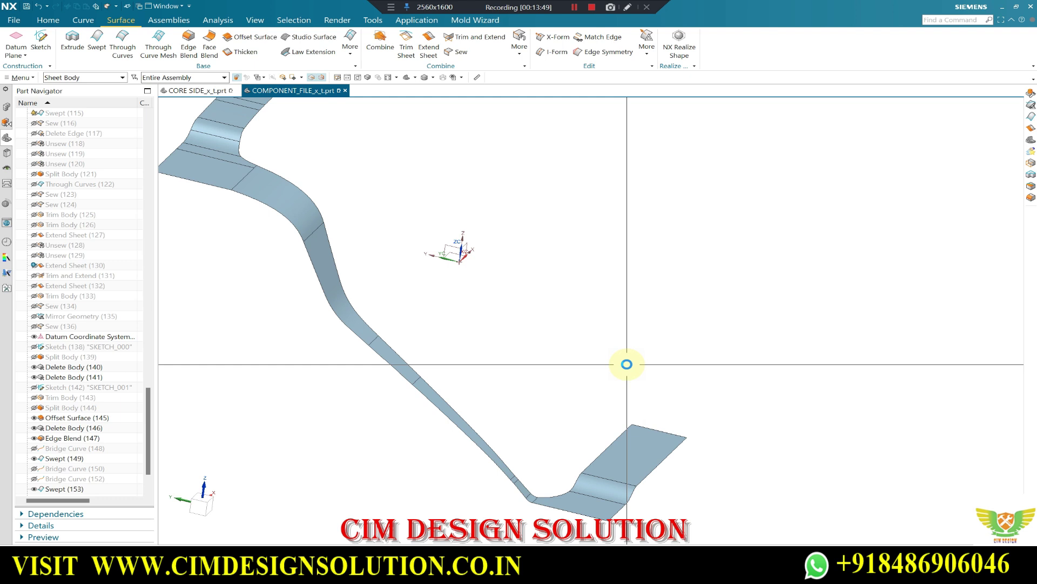
key(ctrl+shift+b)
scroll(540, 319, down, 3)
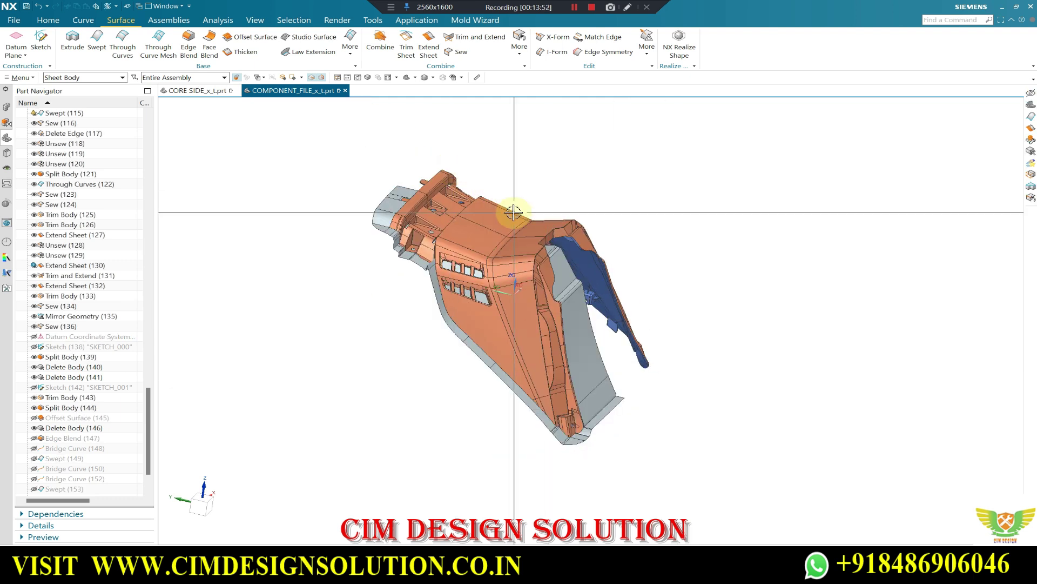
- Hide all sheet bodies by type so only the orange part shows
key(ctrl+w)
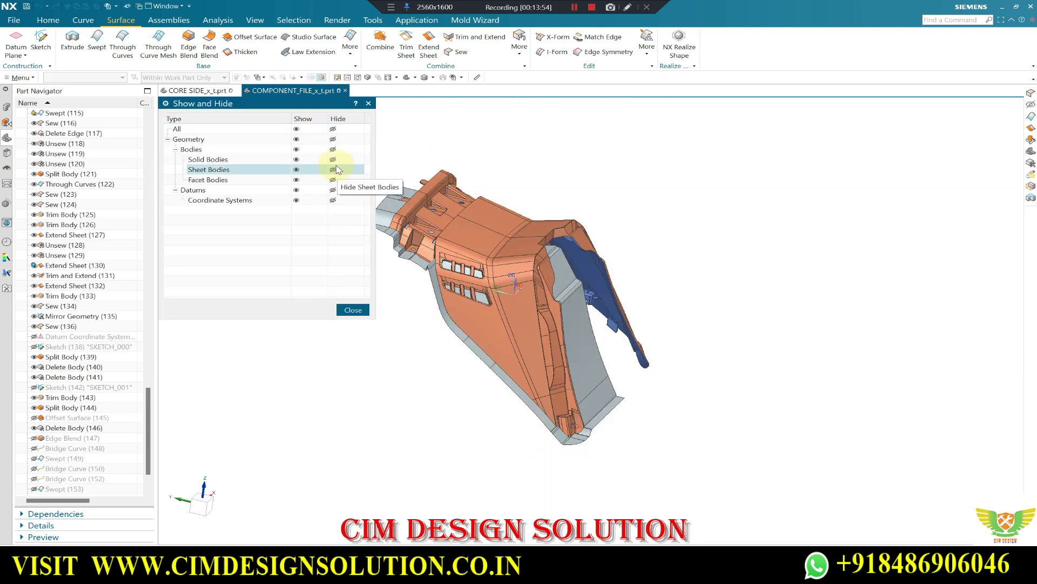
click(332, 169)
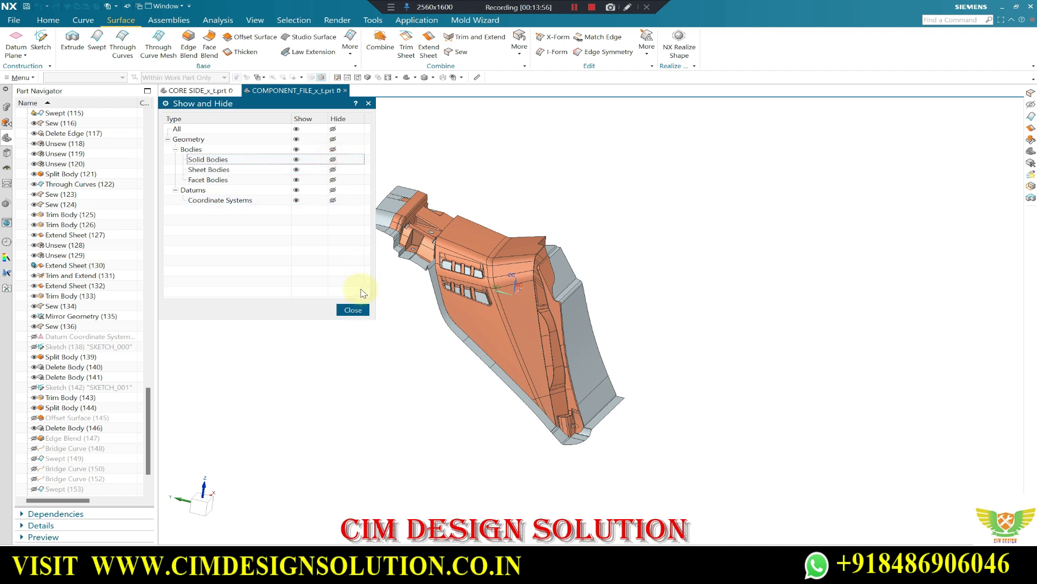
click(353, 309)
mouse_move(371, 289)
middle_down()
mouse_move(410, 293)
mouse_move(374, 271)
middle_up()
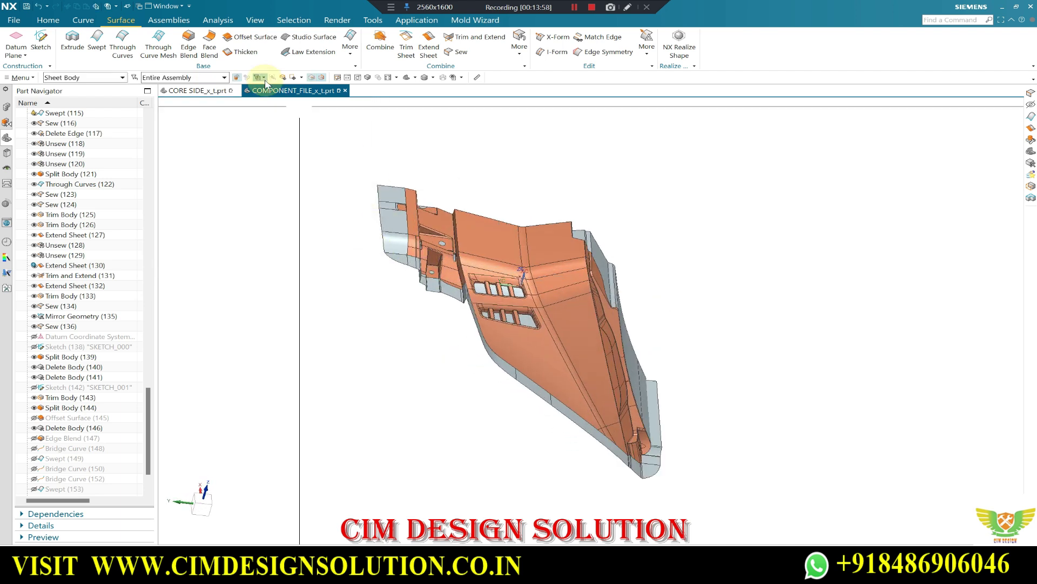
- Start an Extend Sheet on the upper-left sheet edge with a 10 mm offset
click(456, 43)
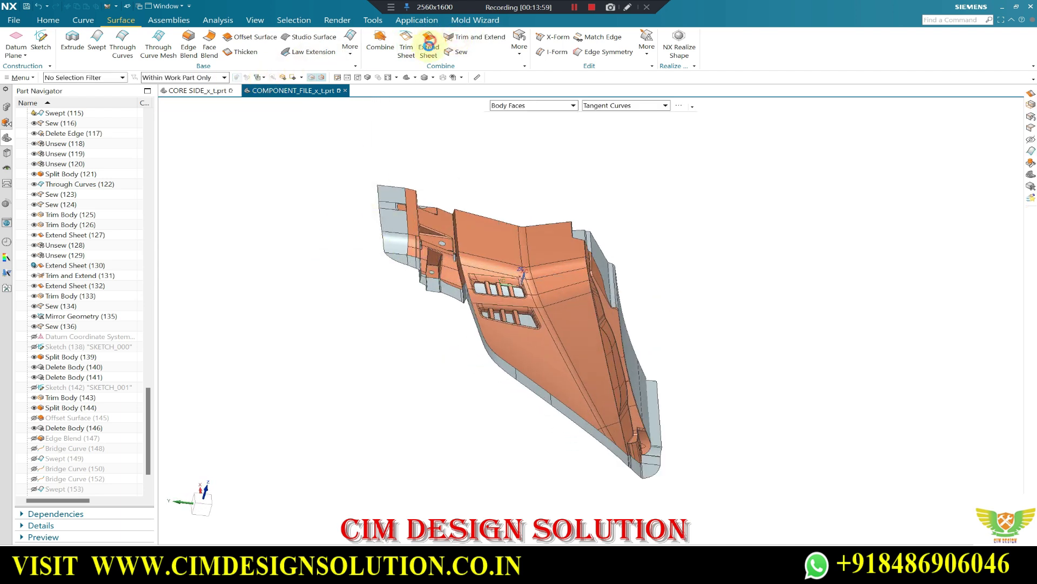
scroll(381, 189, up, 3)
click(369, 186)
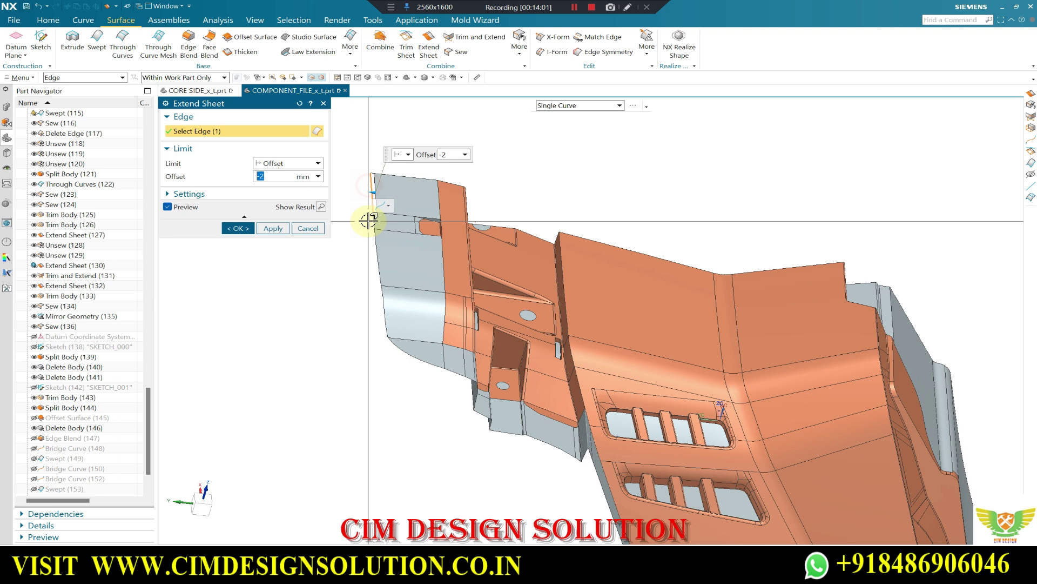
text(10)
double_click(271, 175)
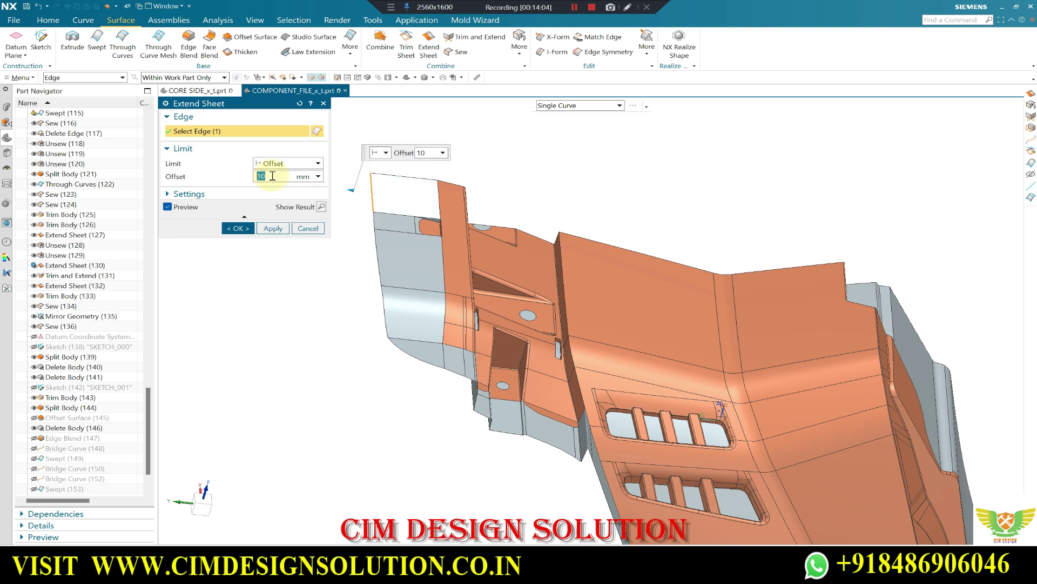
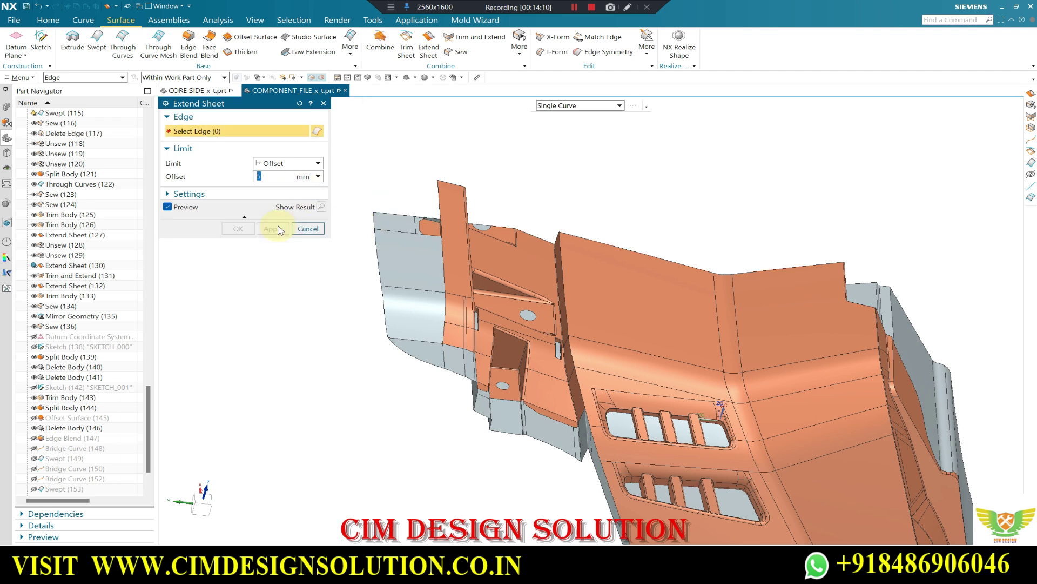
- Pick the first four outer boundary edges of the parting sheet for extension
click(308, 228)
mouse_move(412, 203)
middle_down()
mouse_move(579, 211)
mouse_move(525, 160)
middle_up()
click(435, 49)
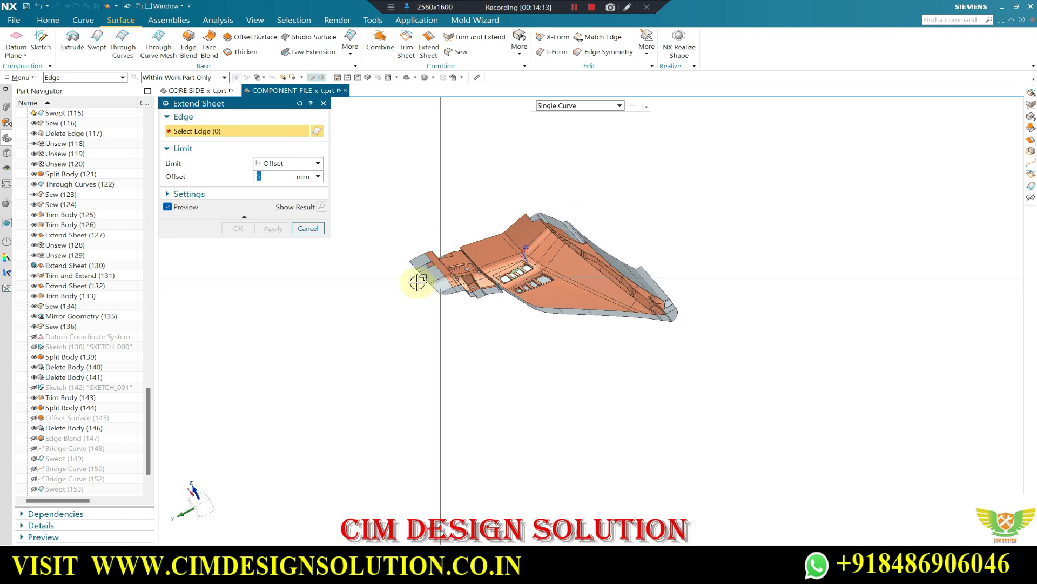
scroll(417, 281, down, 5)
click(424, 269)
scroll(427, 265, down, 3)
click(447, 278)
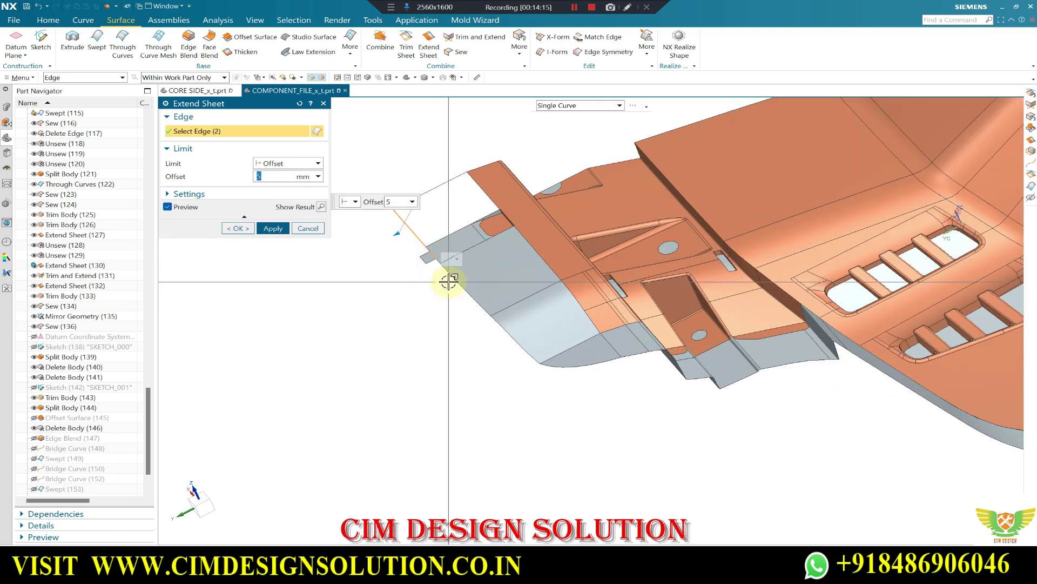
click(454, 284)
- Drag the extension preview to about a 20 mm offset and add another boundary edge
scroll(435, 258, down, 3)
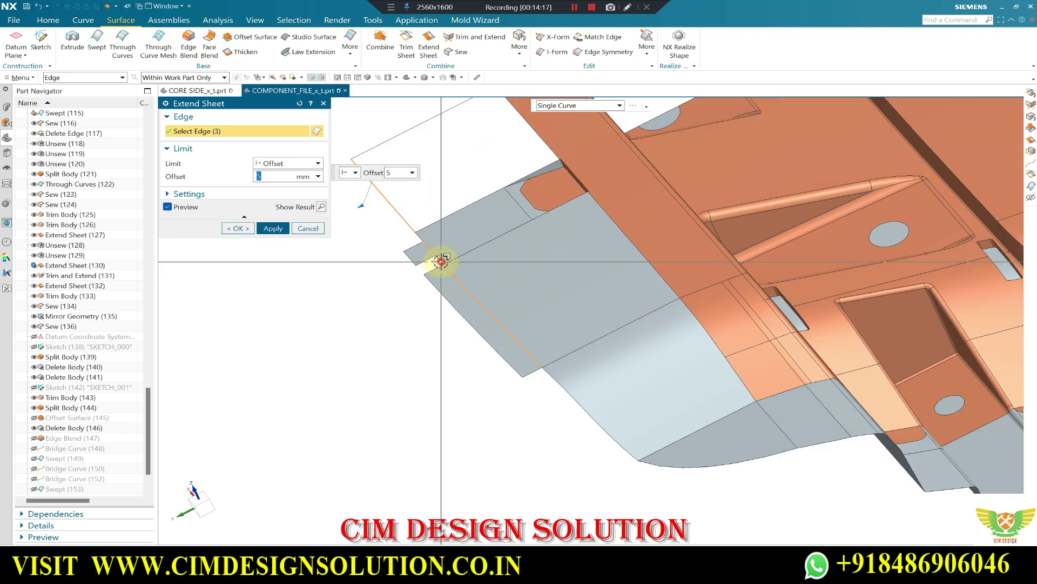
middle_drag(543, 267, 475, 233)
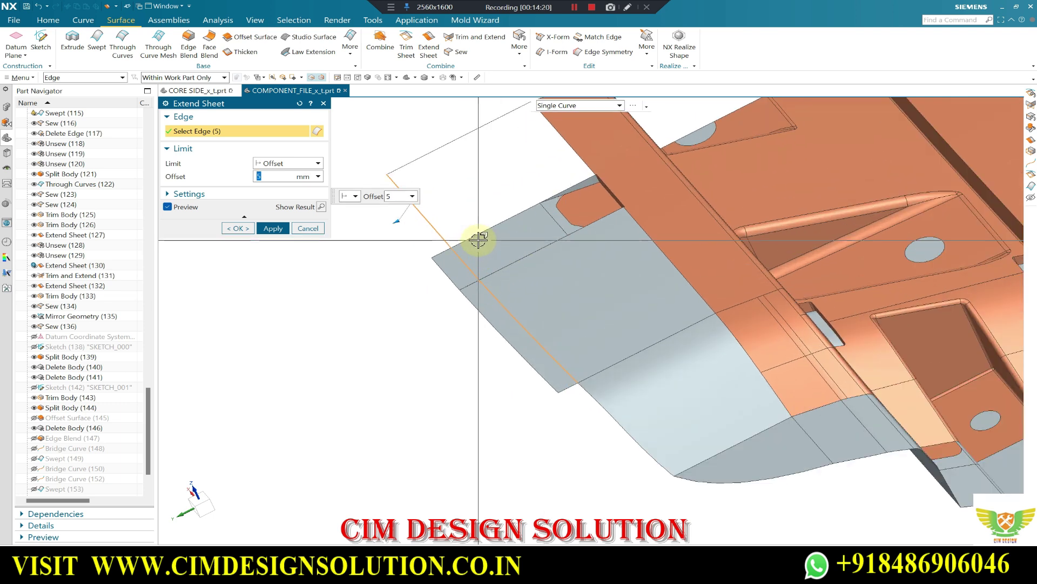
drag(400, 222, 286, 202)
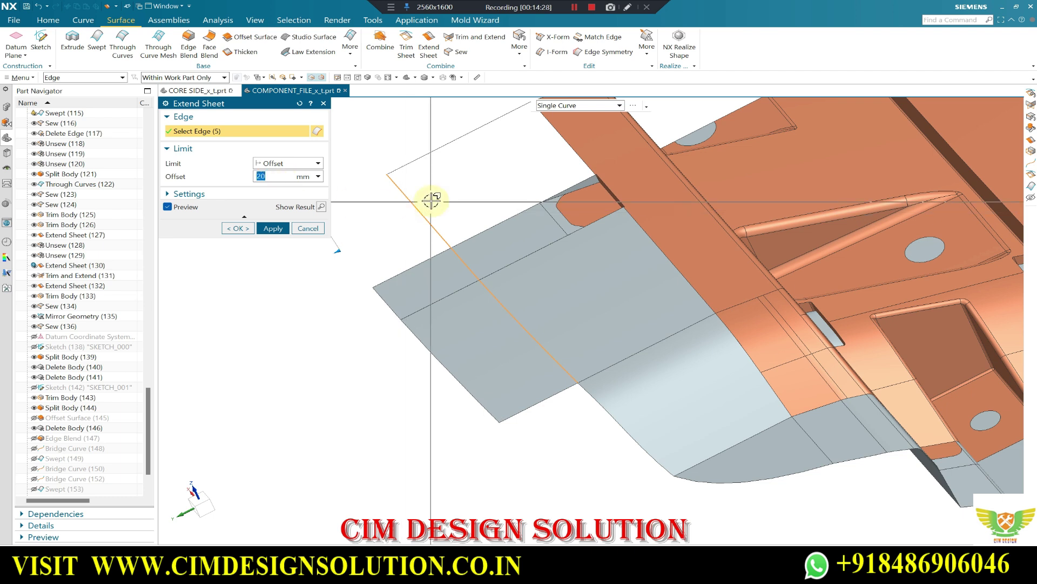
click(422, 214)
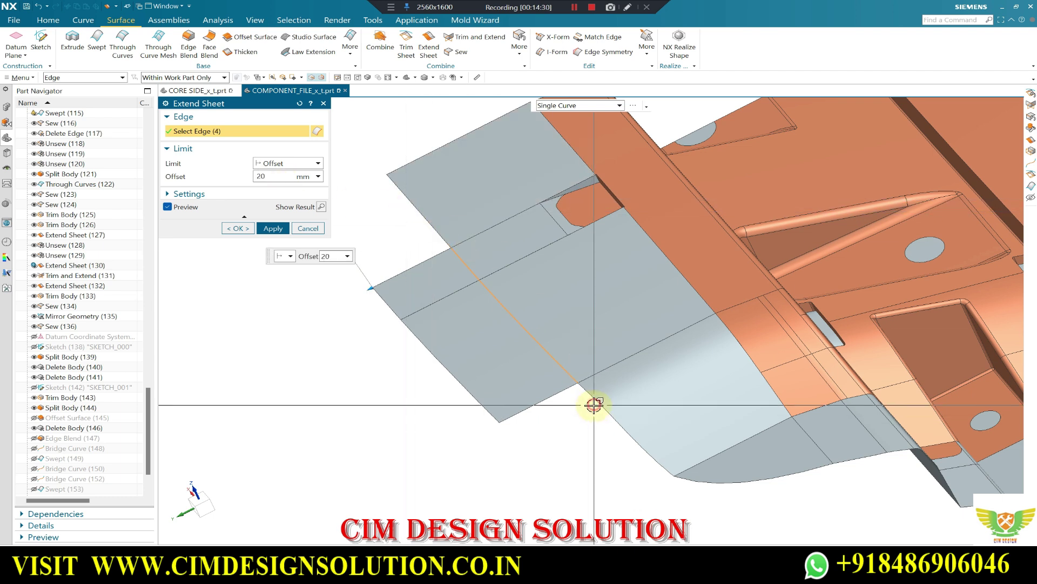
scroll(593, 401, up, 3)
- Add the right-hand, side-wall and wall-bottom edges to the extension chain
click(778, 385)
click(831, 381)
mouse_move(764, 389)
middle_down()
mouse_move(657, 383)
mouse_move(521, 440)
middle_up()
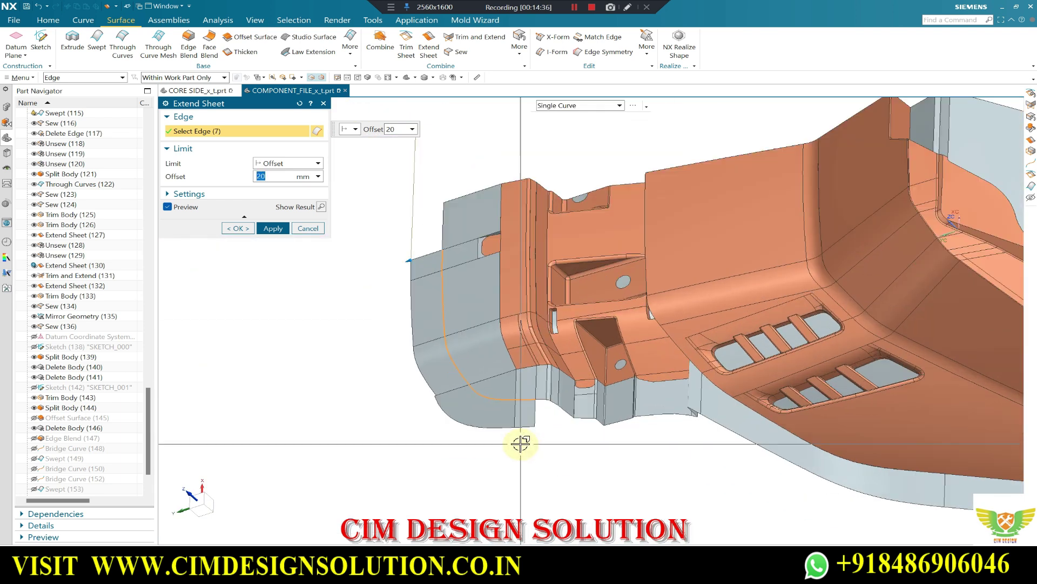
scroll(579, 317, up, 5)
click(578, 301)
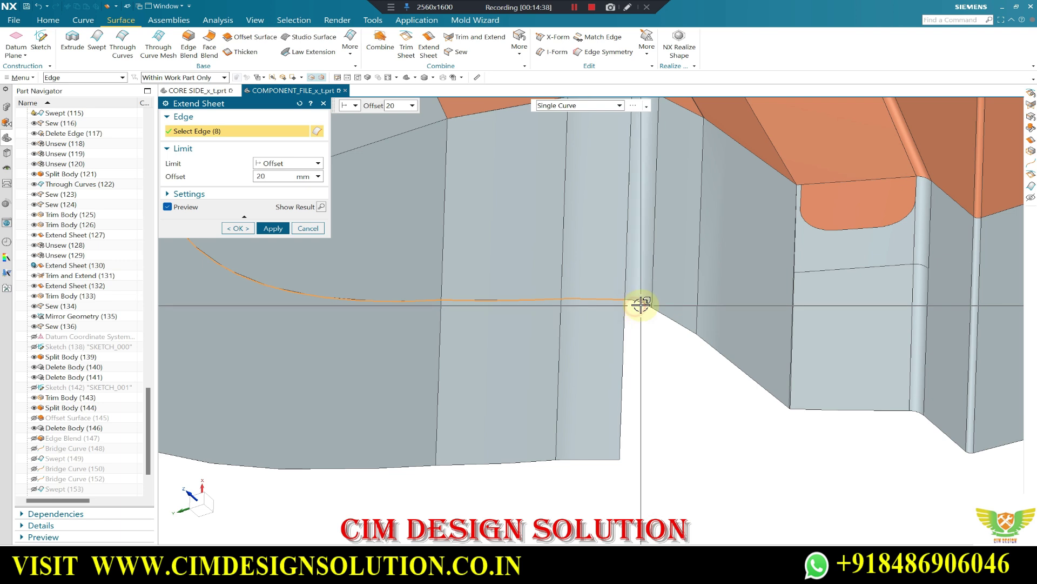
click(670, 320)
click(724, 352)
click(785, 405)
scroll(787, 405, up, 5)
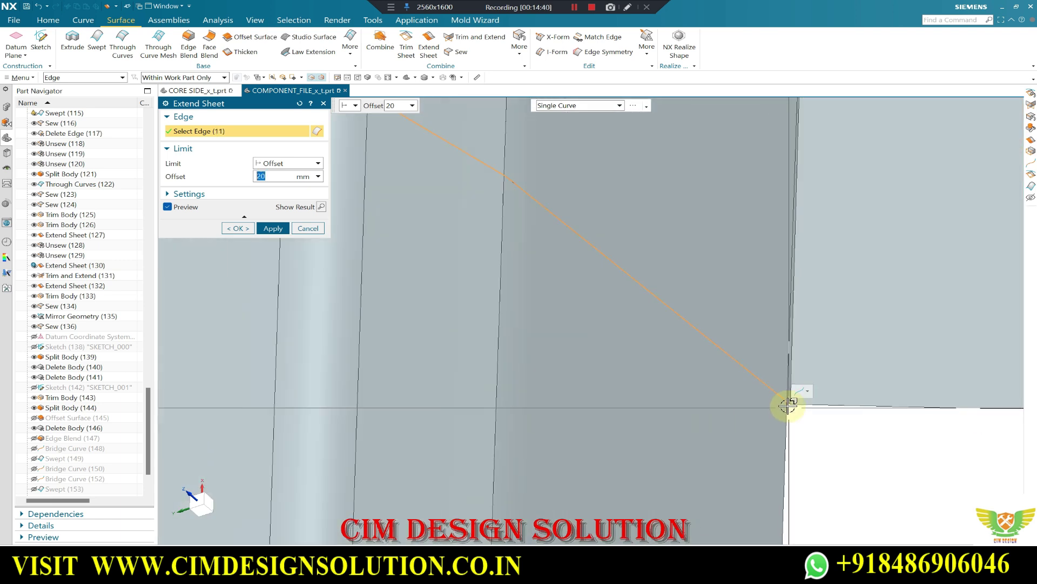
click(817, 405)
scroll(808, 407, down, 3)
click(705, 341)
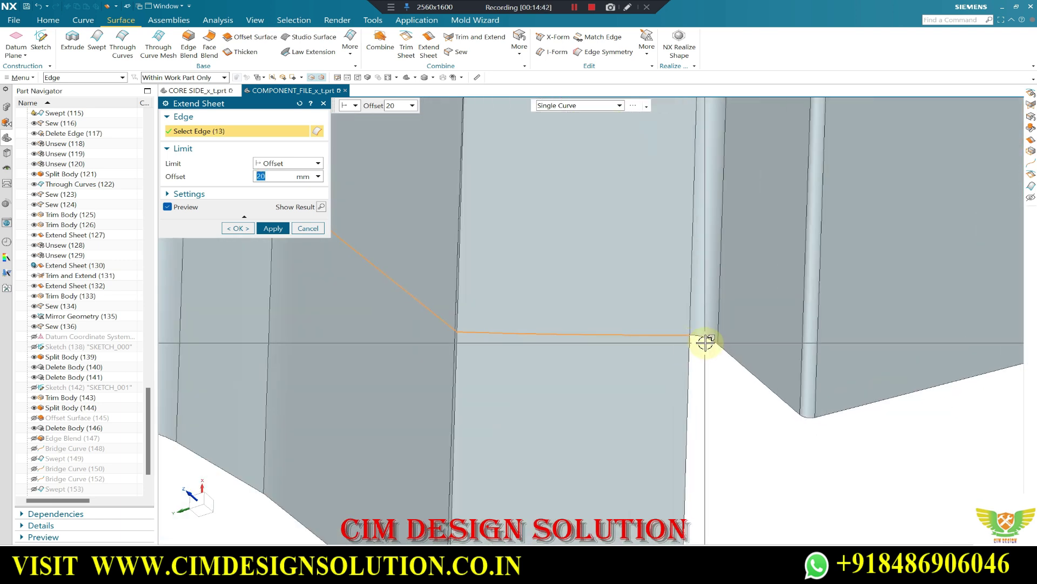
click(740, 360)
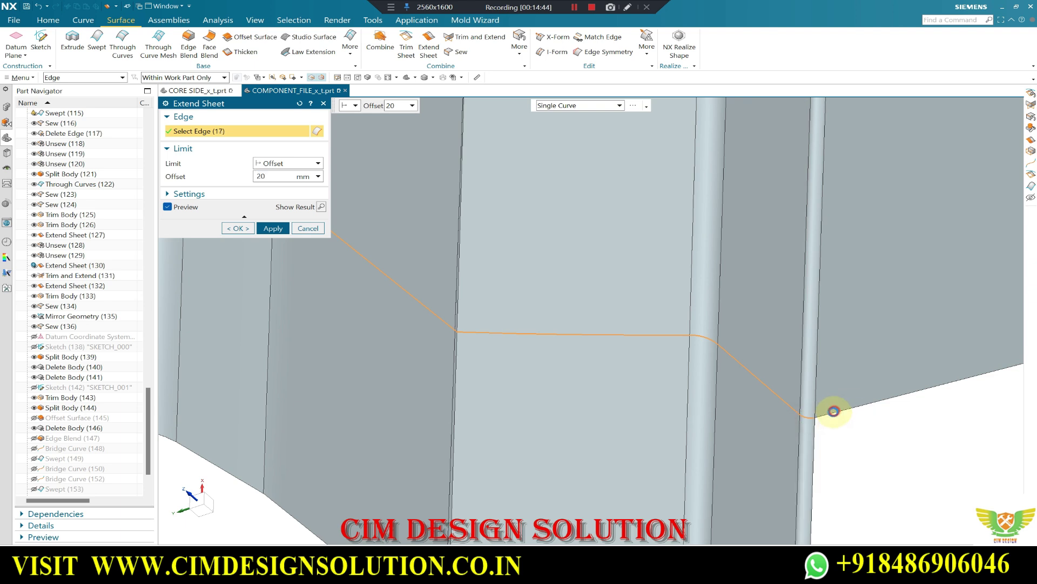
- Continue the edge chain around the corner fillet and up the wall corner
scroll(417, 341, down, 3)
scroll(690, 338, up, 4)
scroll(711, 331, up, 2)
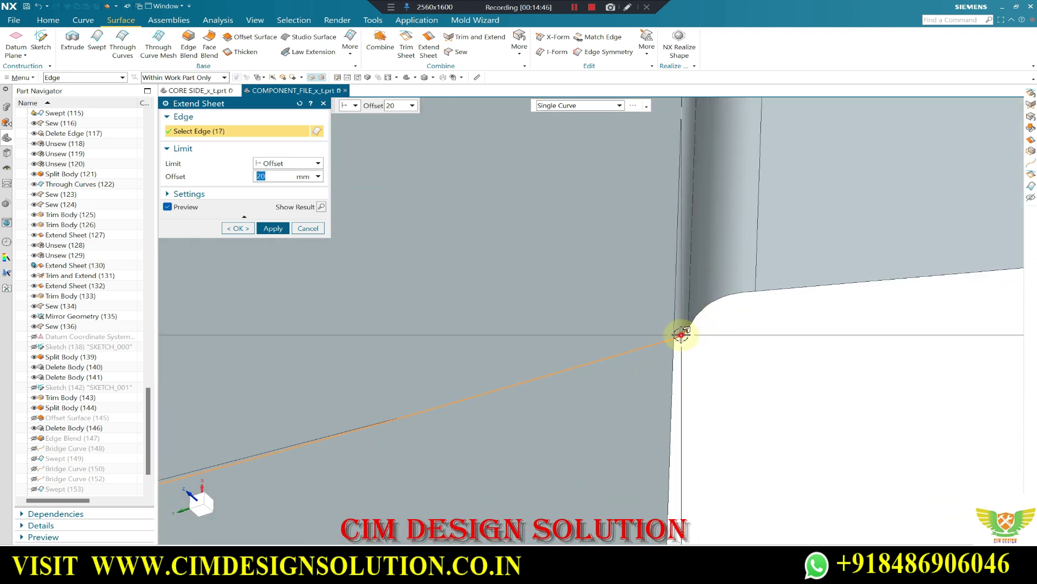
click(712, 304)
scroll(553, 316, down, 3)
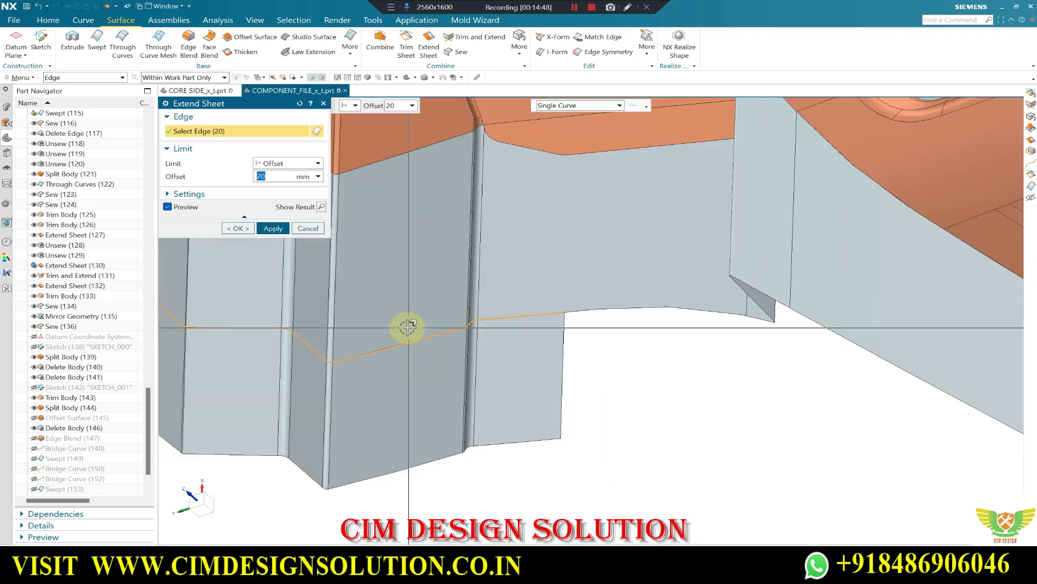
scroll(597, 315, up, 3)
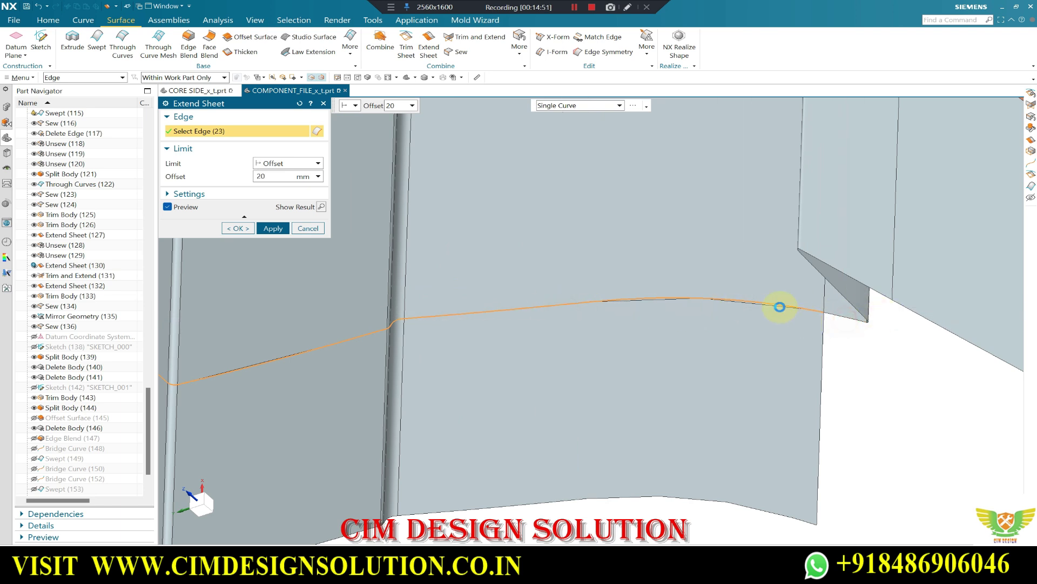
scroll(780, 306, down, 5)
middle_drag(582, 312, 505, 318)
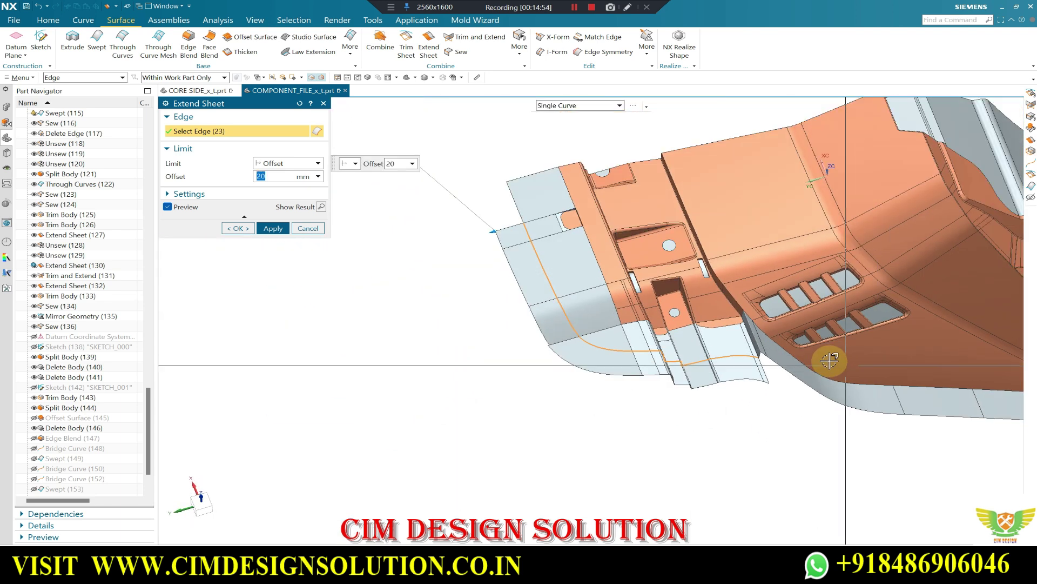
scroll(829, 360, up, 5)
scroll(706, 347, up, 3)
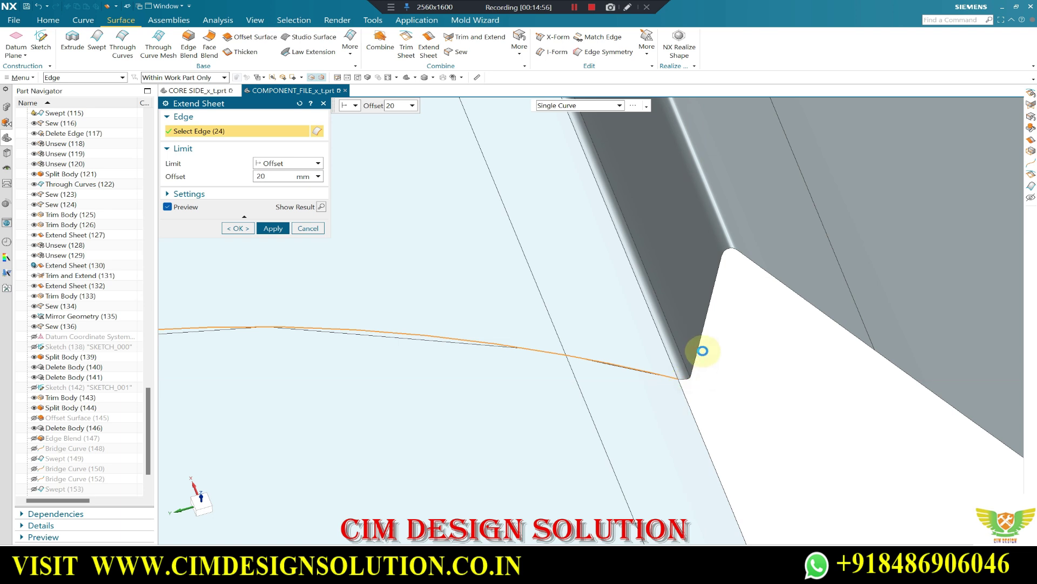
click(706, 327)
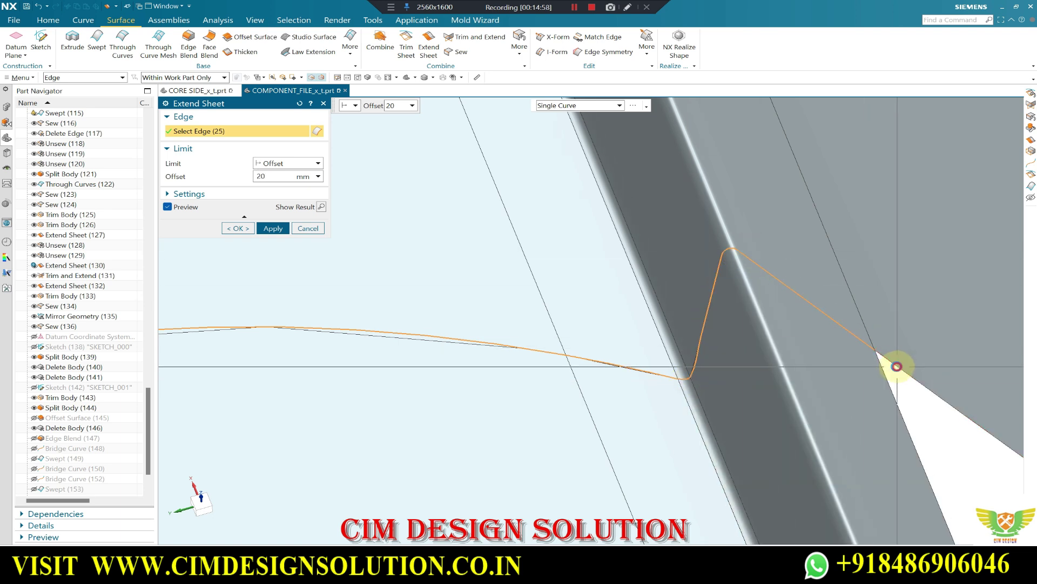
scroll(452, 239, down, 3)
scroll(614, 301, down, 2)
scroll(640, 315, up, 2)
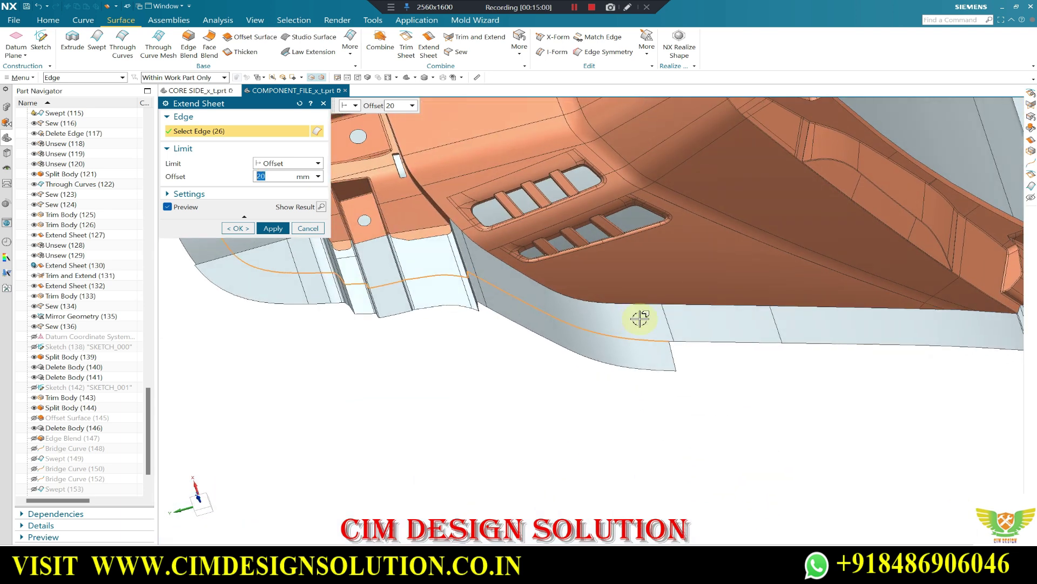
scroll(597, 331, up, 5)
scroll(598, 331, up, 2)
click(681, 336)
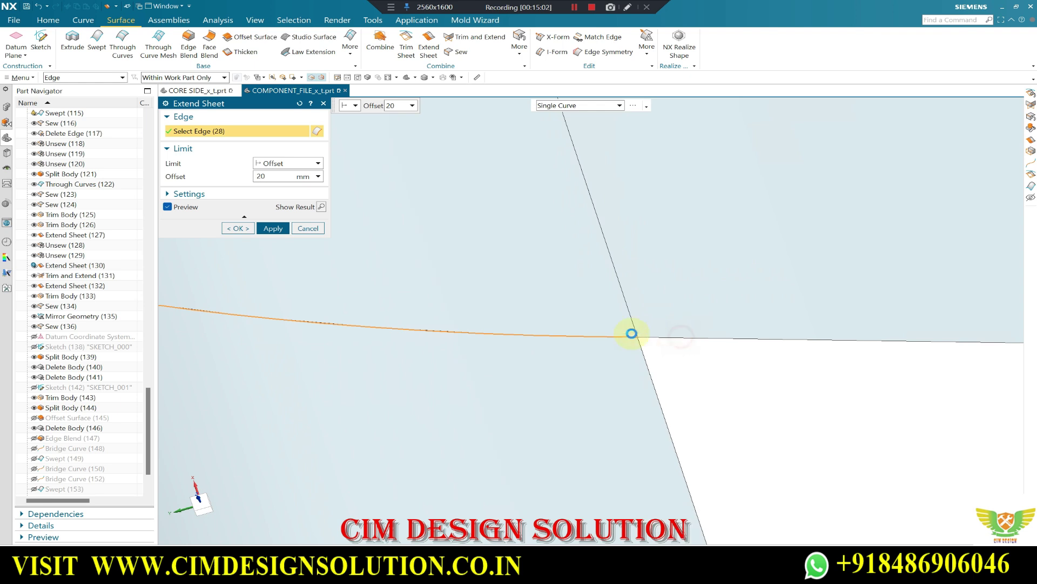
scroll(348, 289, down, 2)
scroll(676, 329, down, 2)
scroll(495, 292, up, 3)
- Add the corner, bottom and side edges past the corner to the extension
click(495, 291)
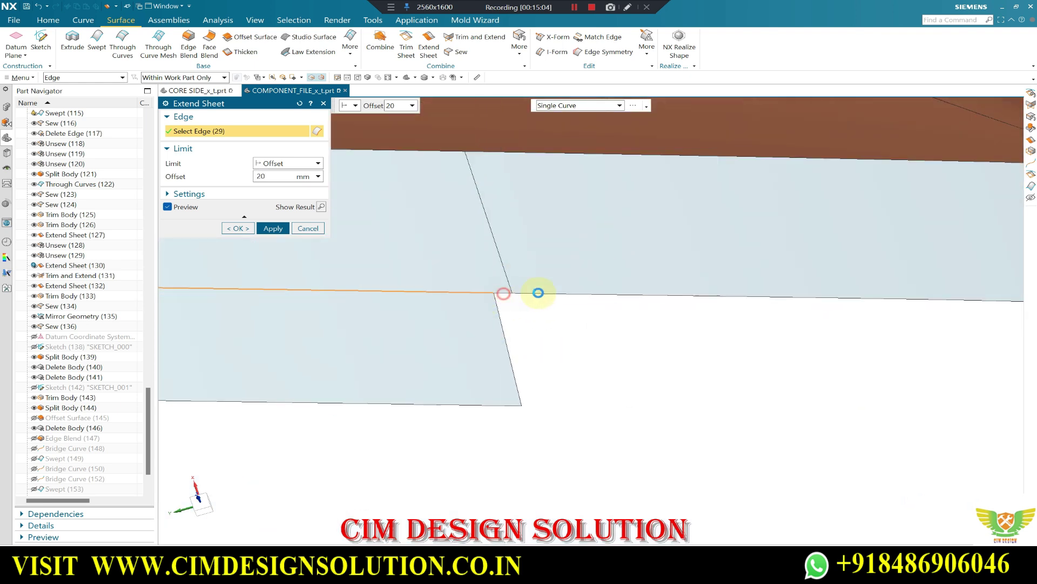
scroll(615, 320, down, 2)
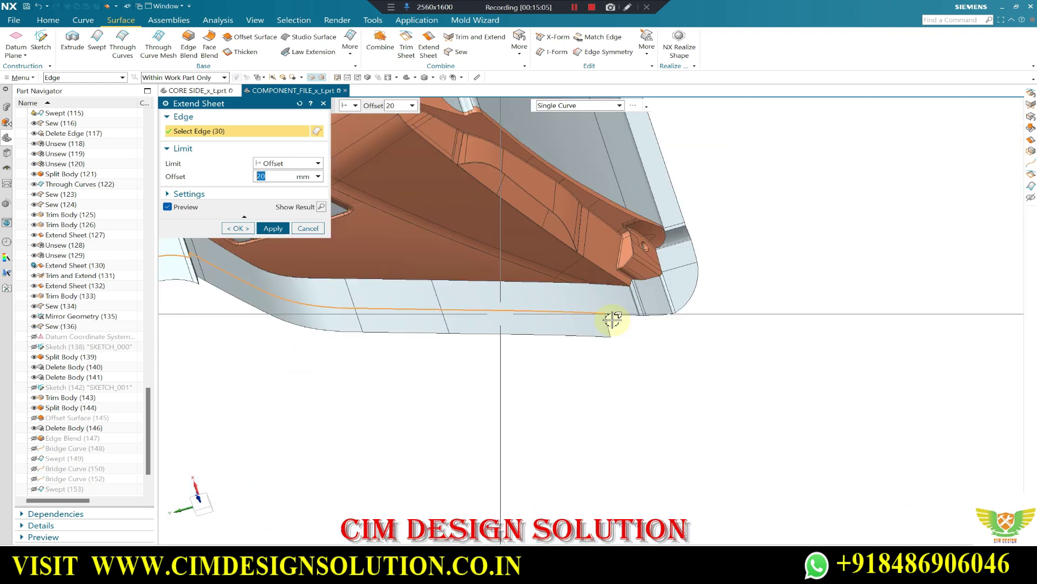
scroll(563, 318, up, 2)
scroll(496, 321, up, 2)
click(611, 325)
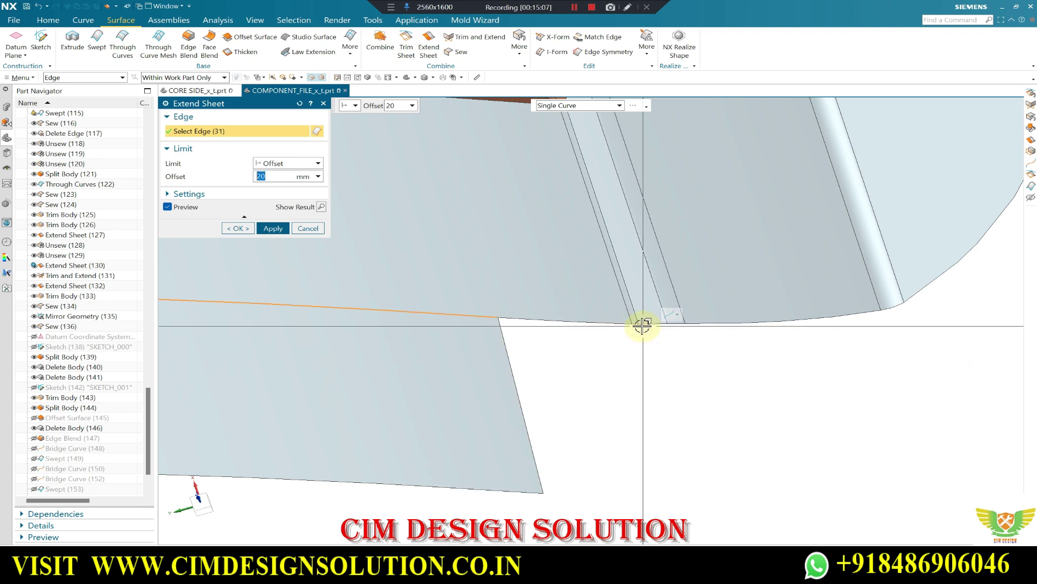
scroll(570, 317, up, 2)
scroll(626, 320, up, 2)
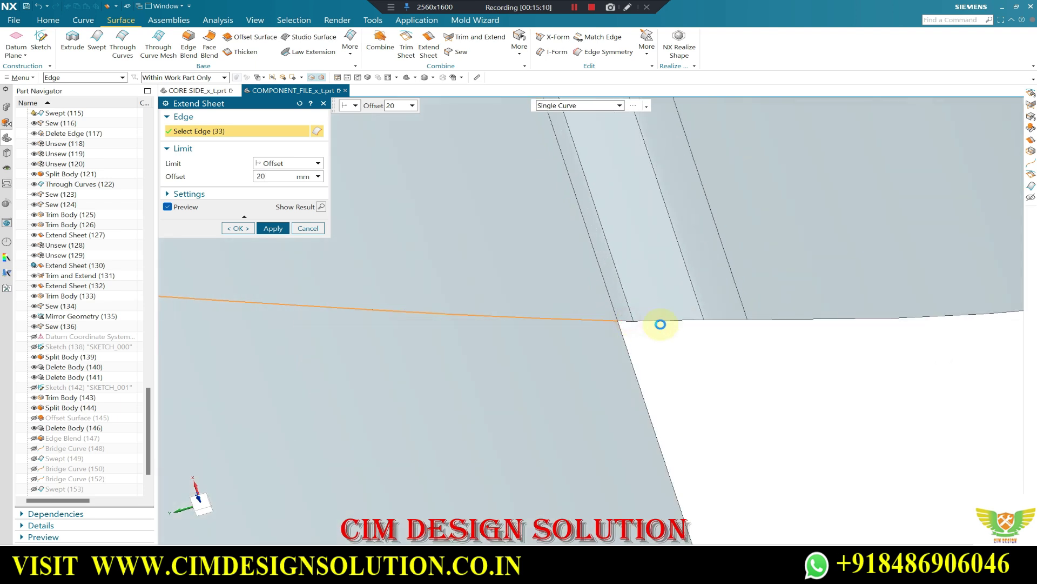
click(660, 324)
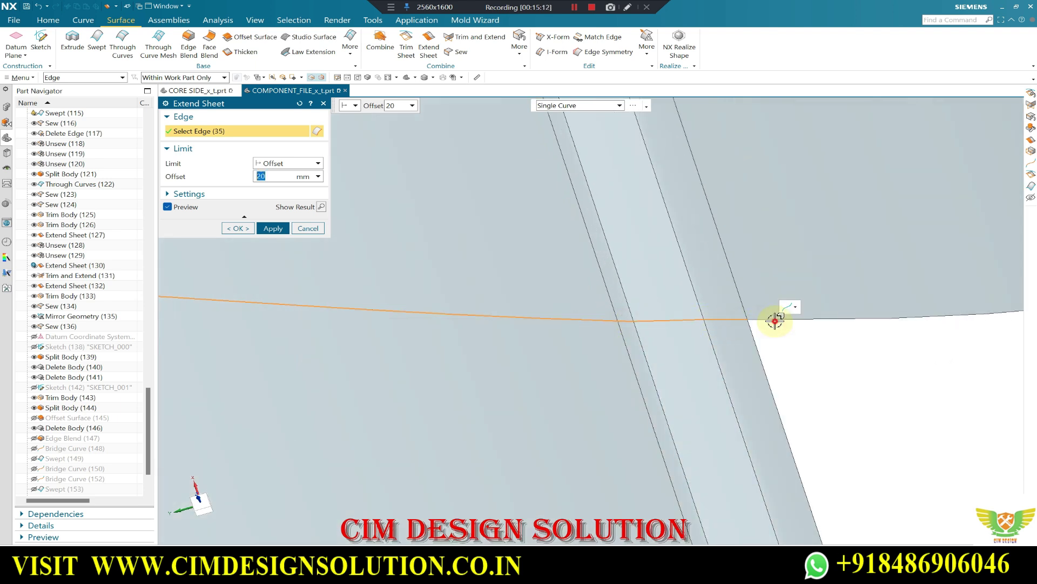
scroll(495, 323, down, 3)
scroll(593, 319, down, 2)
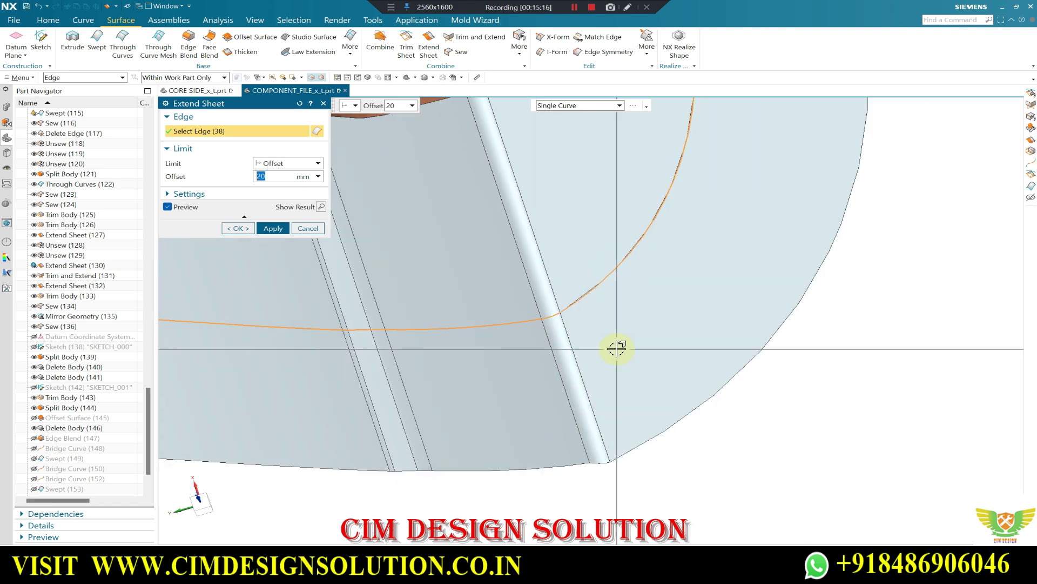
scroll(618, 346, down, 3)
scroll(616, 335, up, 2)
scroll(613, 321, up, 1)
click(598, 290)
scroll(579, 221, up, 2)
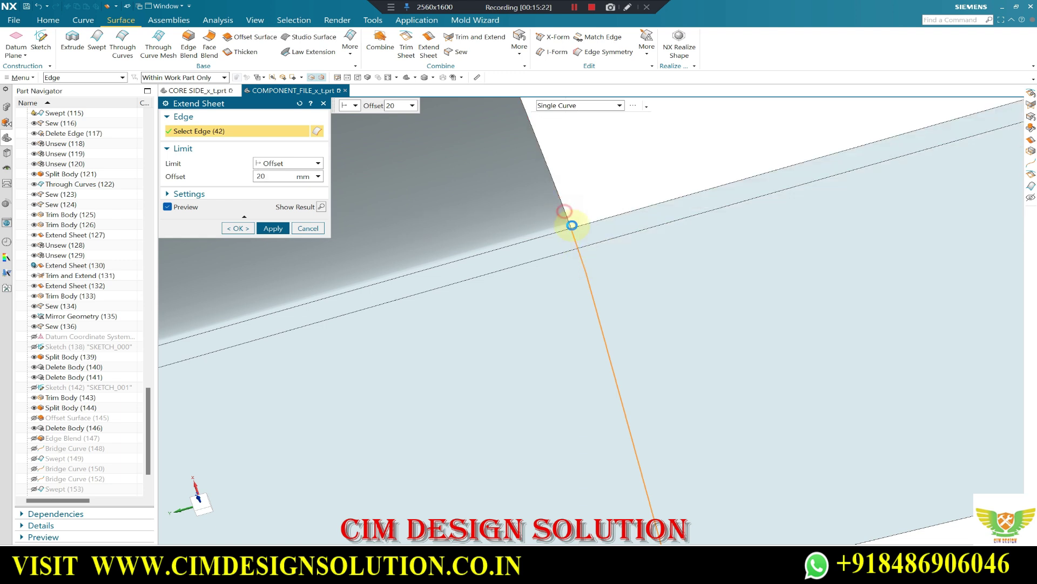
scroll(602, 309, down, 2)
scroll(595, 306, down, 2)
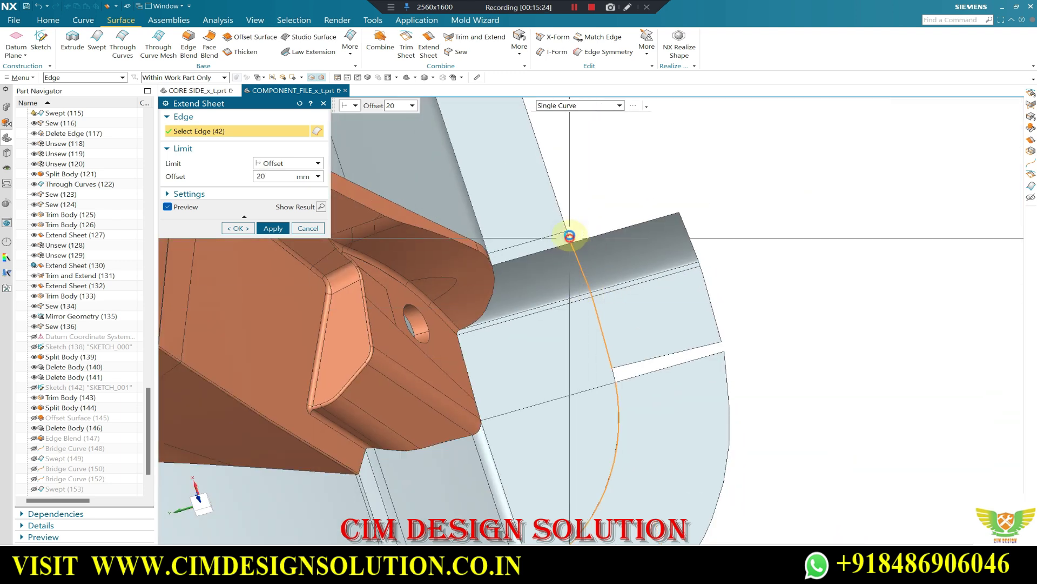
- Pick the curved edge by the wall corner and apply the 20 mm extension to all 45 edges
drag(559, 199, 558, 198)
middle_drag(597, 235, 671, 248)
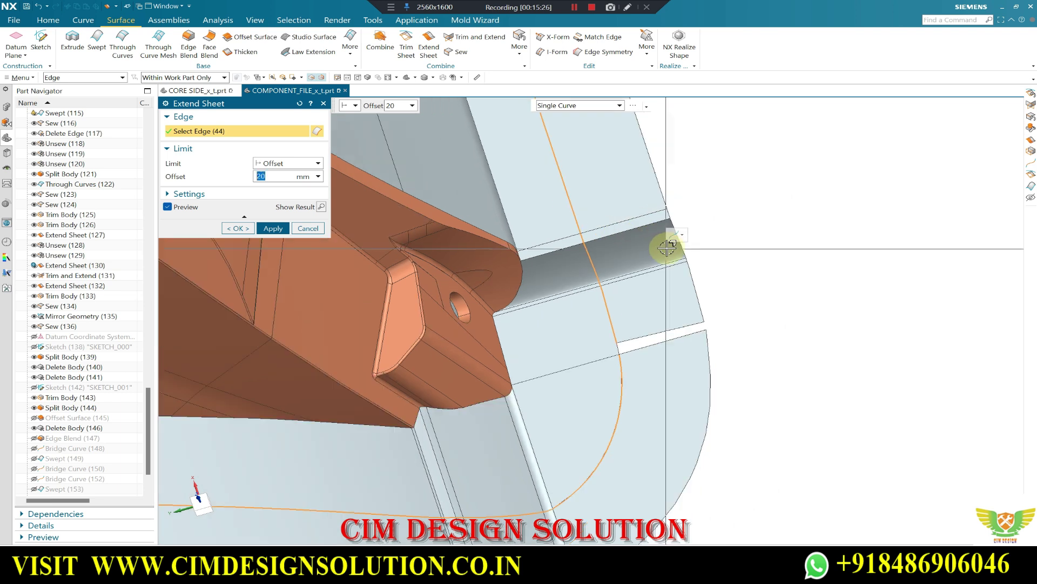
scroll(655, 273, up, 2)
scroll(609, 295, up, 2)
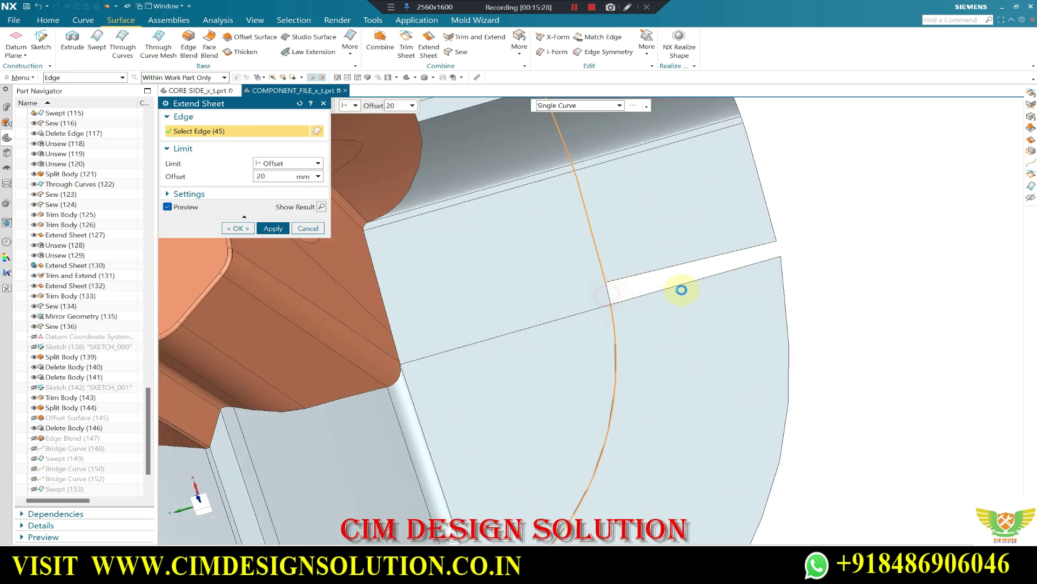
scroll(724, 277, down, 3)
scroll(703, 254, down, 2)
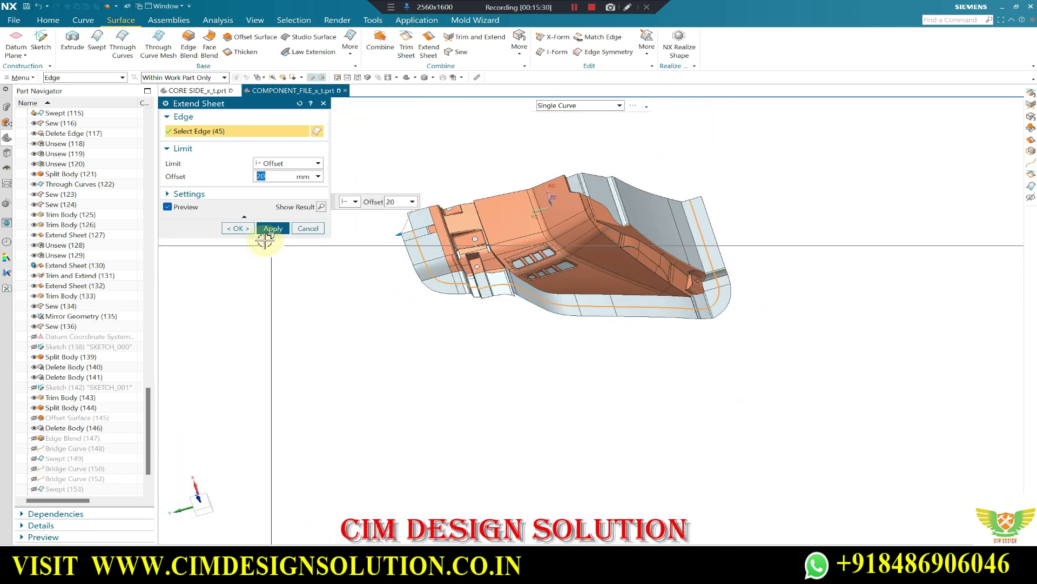
click(274, 229)
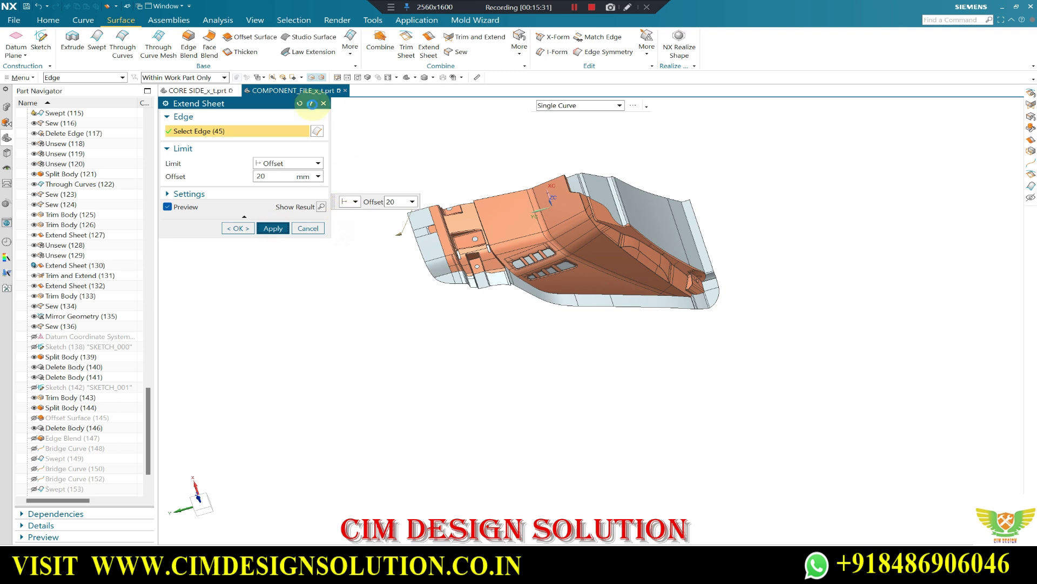
- Create a swept surface using the sheet edge as the guide curve
key(Escape)
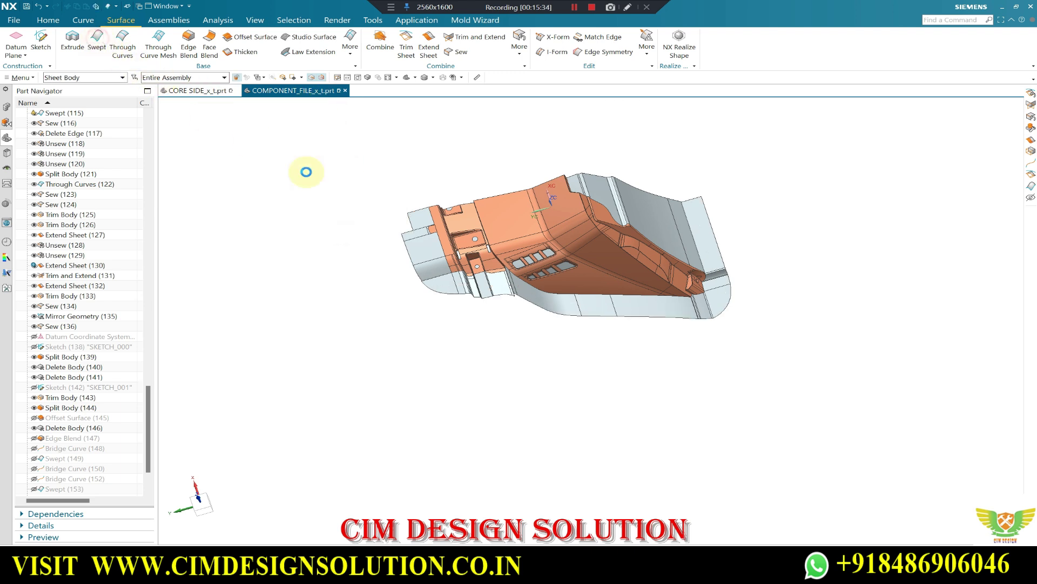
scroll(406, 220, up, 5)
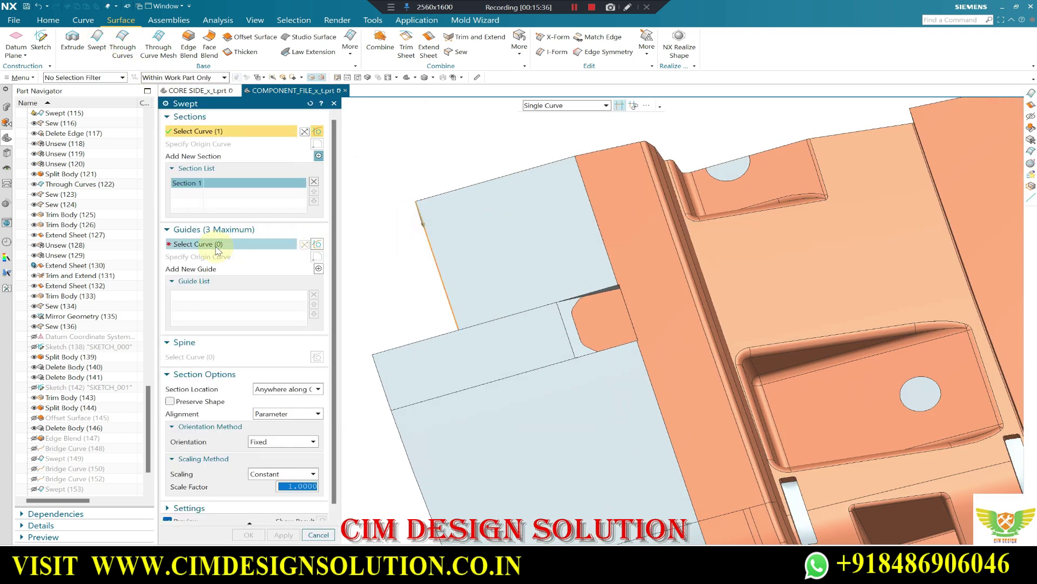
click(217, 247)
click(418, 340)
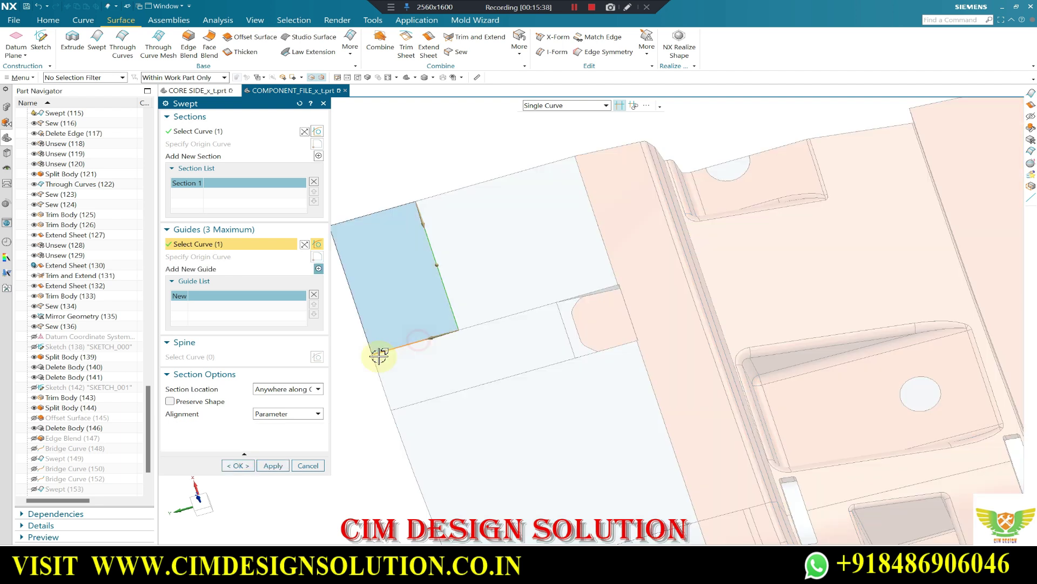
click(250, 538)
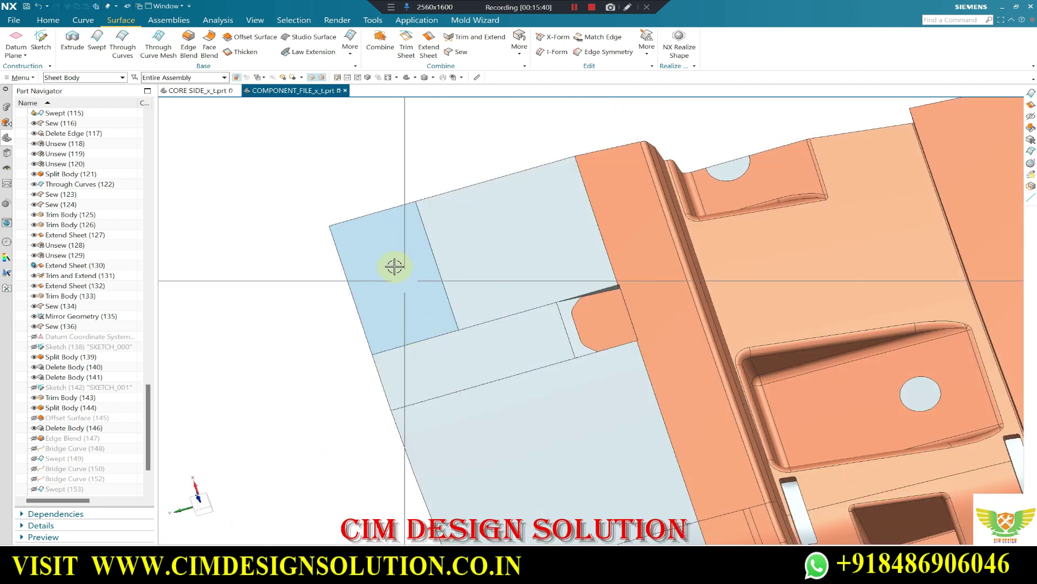
- Sew the small swept sheet into the parting sheet body
click(462, 54)
click(389, 266)
click(389, 251)
scroll(389, 251, down, 5)
mouse_move(405, 231)
middle_down()
mouse_move(463, 196)
mouse_move(466, 161)
middle_up()
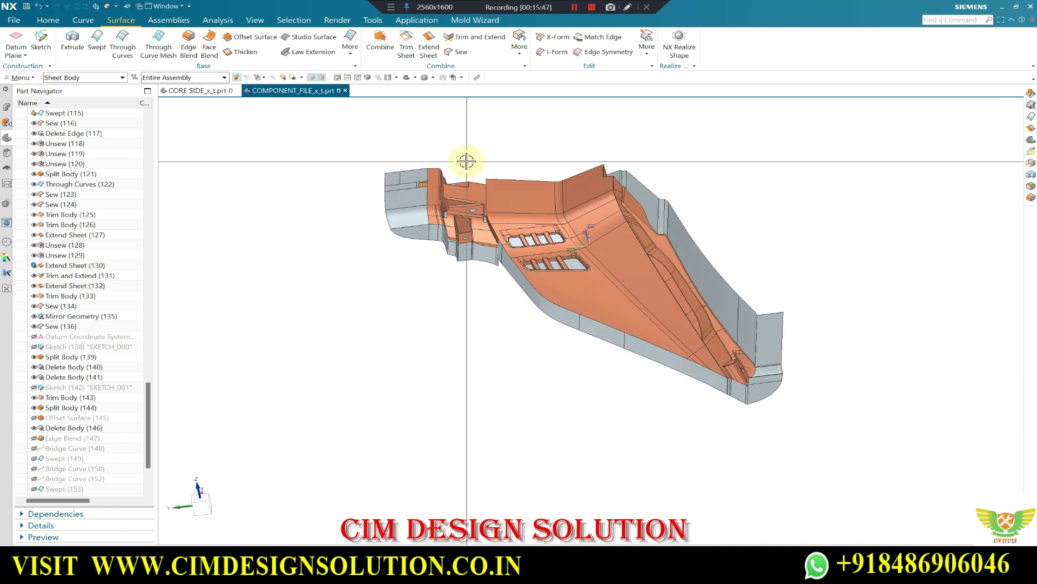
- Swap visibility to bring back the hidden offset and swept sheet bodies
key(ctrl+shift+k)
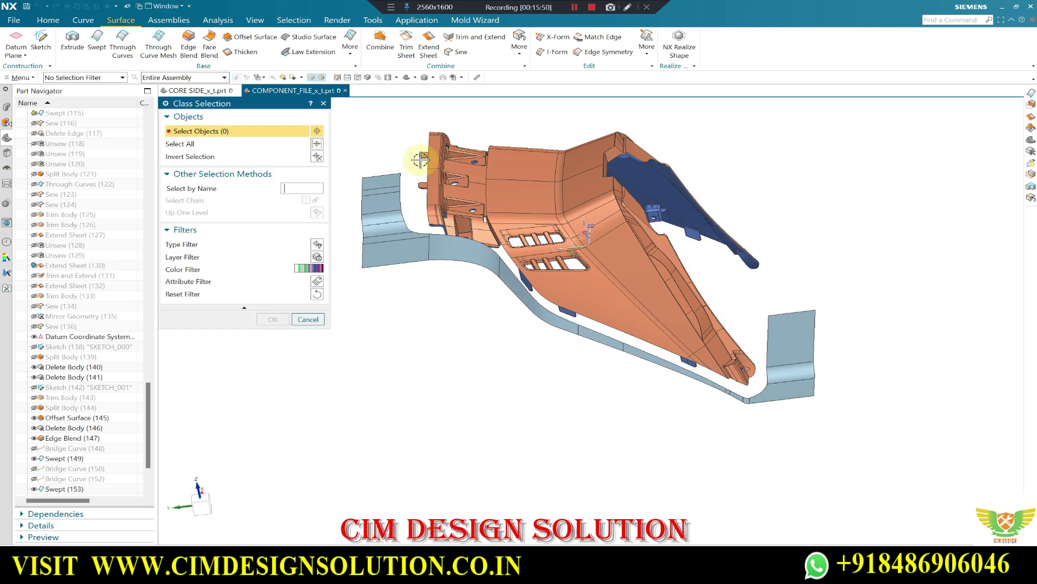
click(387, 241)
middle_click(387, 240)
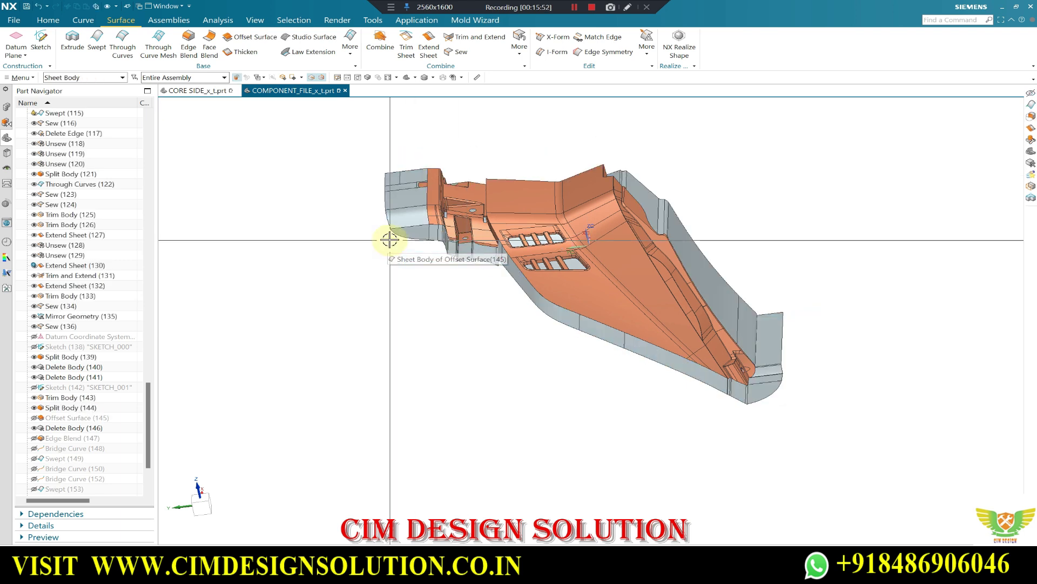
mouse_move(479, 181)
middle_down()
mouse_move(491, 227)
mouse_move(509, 184)
mouse_move(433, 205)
mouse_move(494, 181)
mouse_move(405, 186)
middle_up()
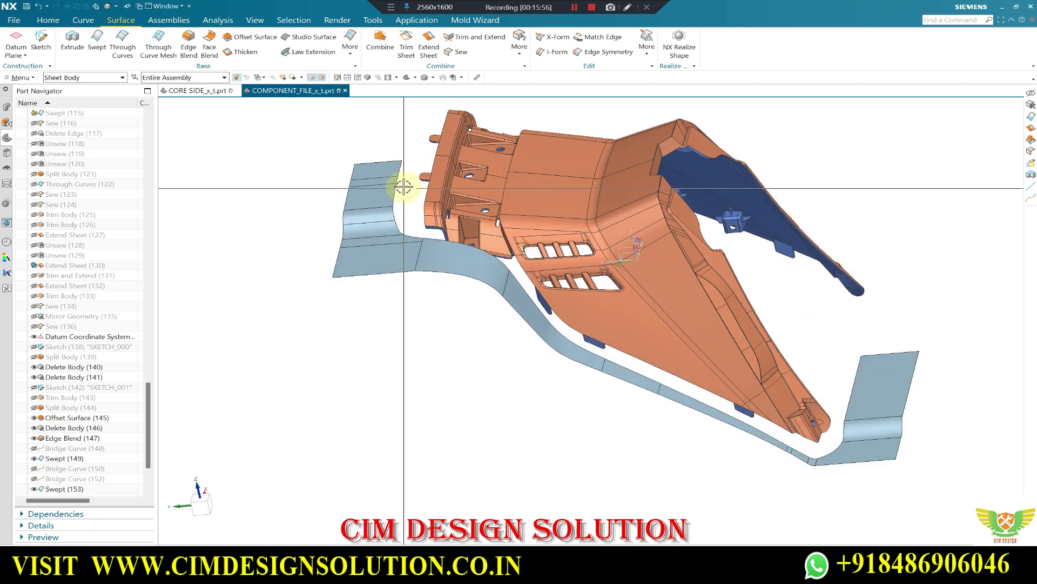
scroll(405, 186, up, 3)
scroll(405, 186, up, 2)
click(48, 20)
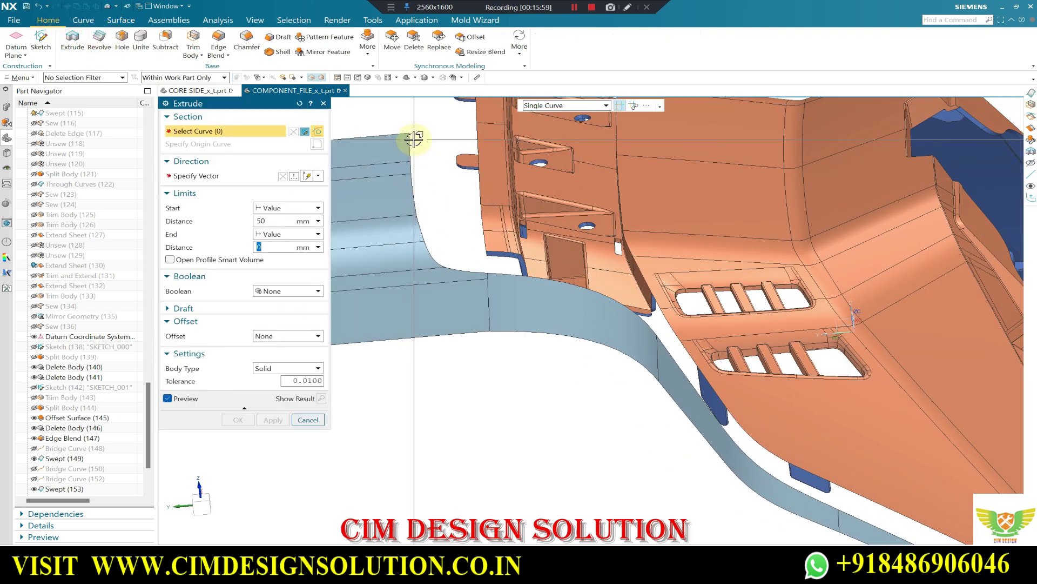
- Extrude the tangent-curve sheet edge chain 50 mm (start 50, end 0) into a wall surface
click(559, 105)
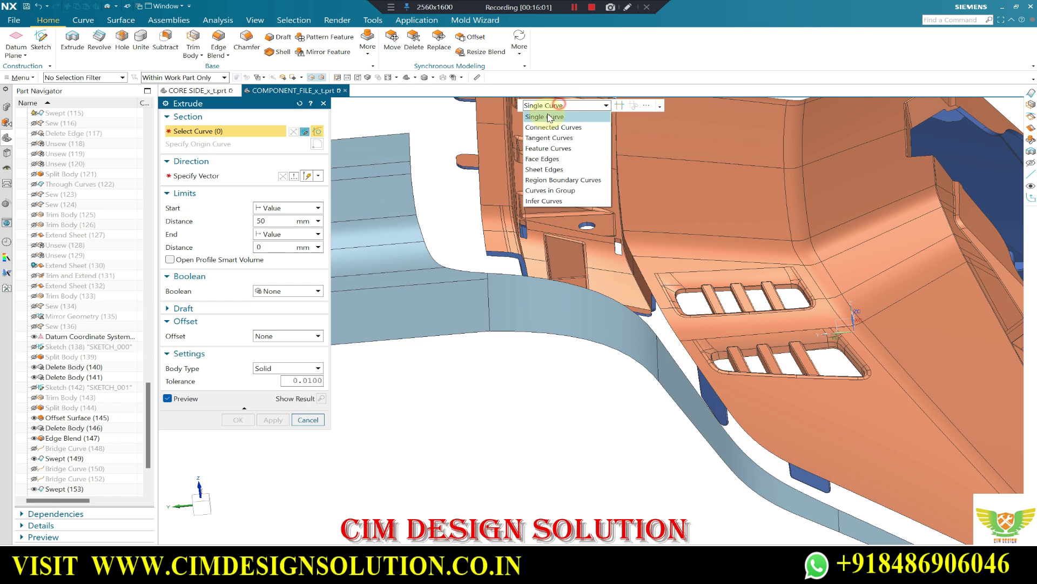
click(540, 138)
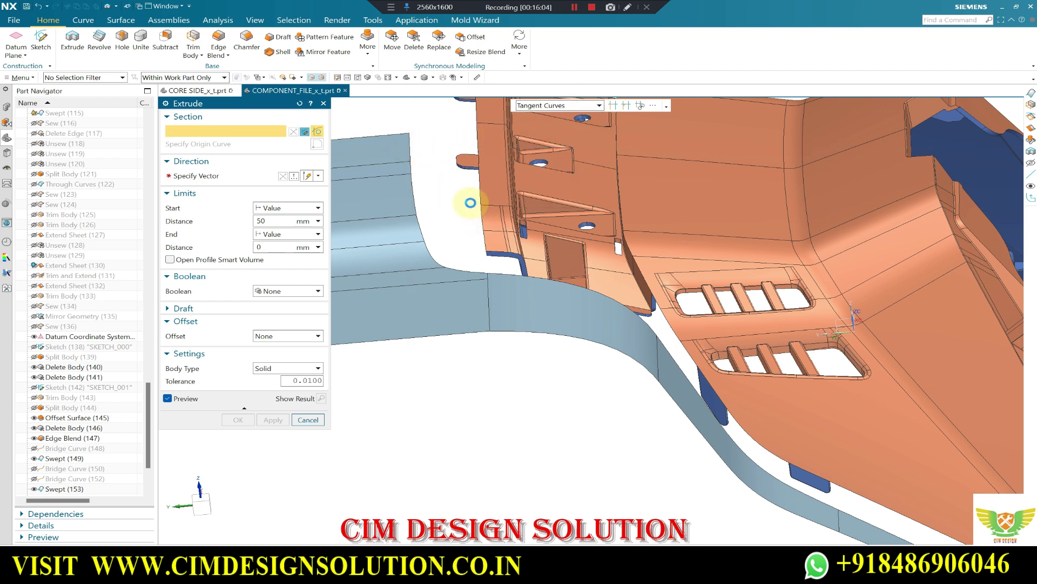
scroll(441, 262, down, 5)
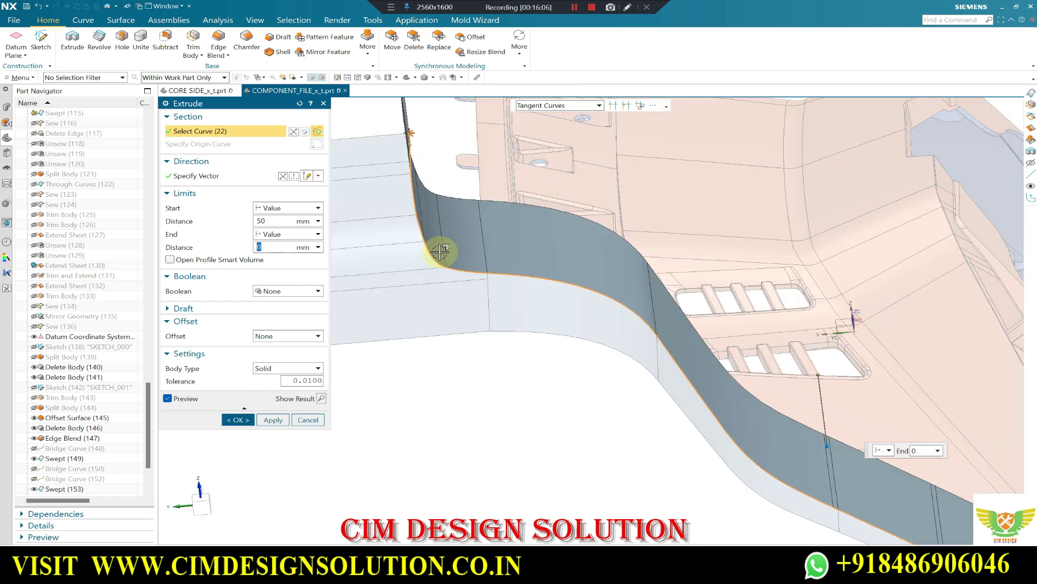
scroll(480, 255, down, 3)
mouse_move(810, 328)
middle_down()
mouse_move(813, 243)
mouse_move(793, 268)
mouse_move(806, 276)
middle_up()
middle_drag(590, 220, 574, 213)
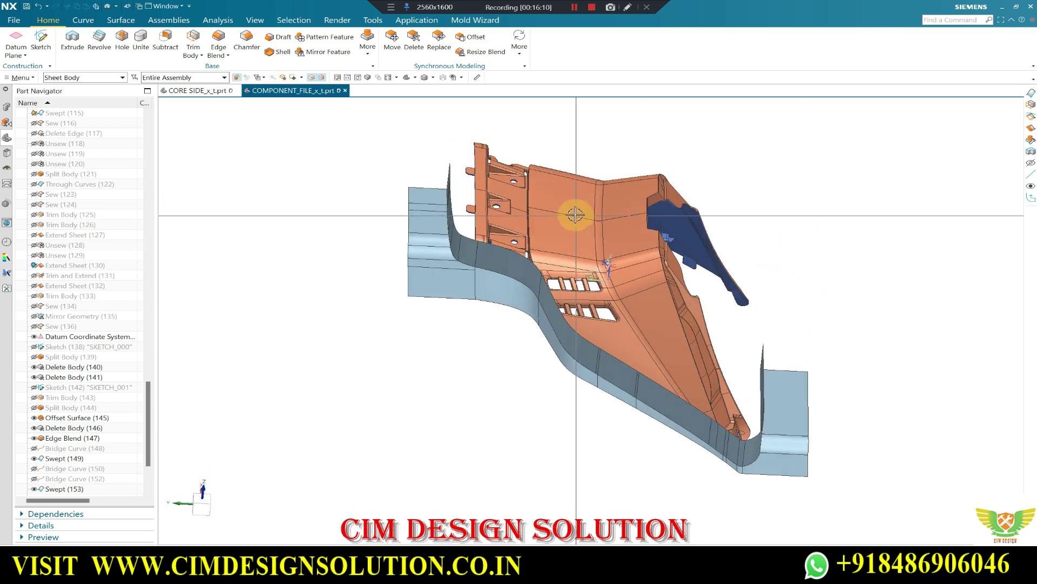
middle_click(620, 236)
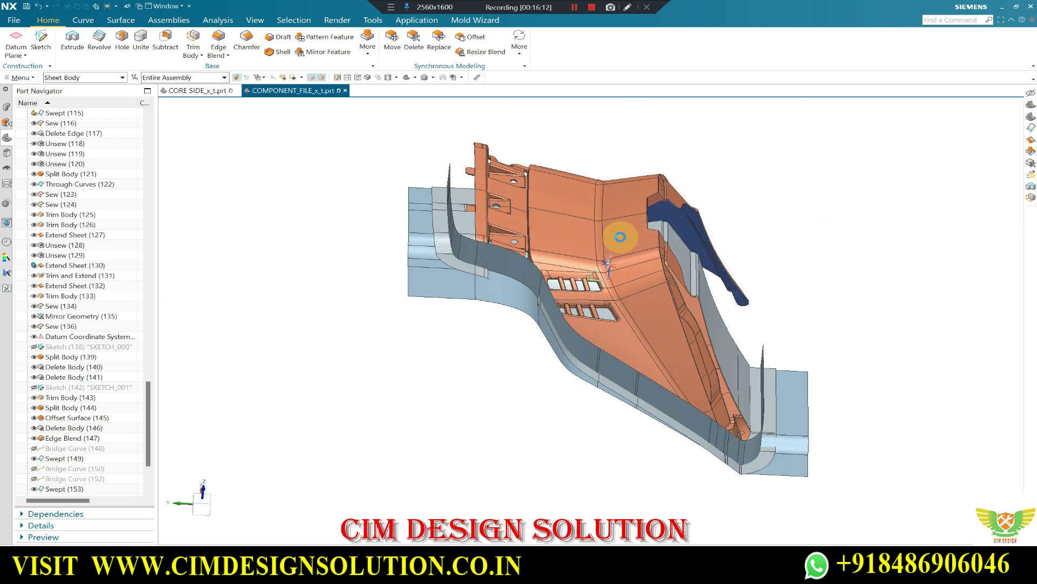
key(ctrl+w)
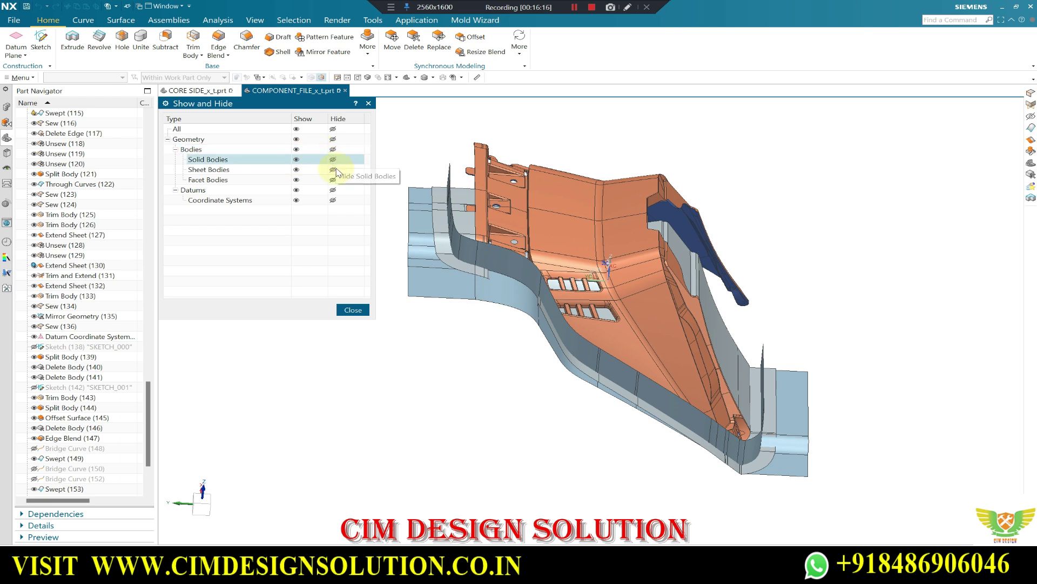
- Hide all solid bodies in Show and Hide, leaving only the sheets visible
click(332, 160)
click(357, 309)
mouse_move(433, 270)
middle_down()
mouse_move(463, 221)
mouse_move(494, 204)
mouse_move(454, 227)
mouse_move(435, 295)
mouse_move(422, 296)
mouse_move(491, 204)
mouse_move(510, 203)
mouse_move(495, 227)
mouse_move(519, 278)
mouse_move(549, 309)
mouse_move(556, 227)
middle_up()
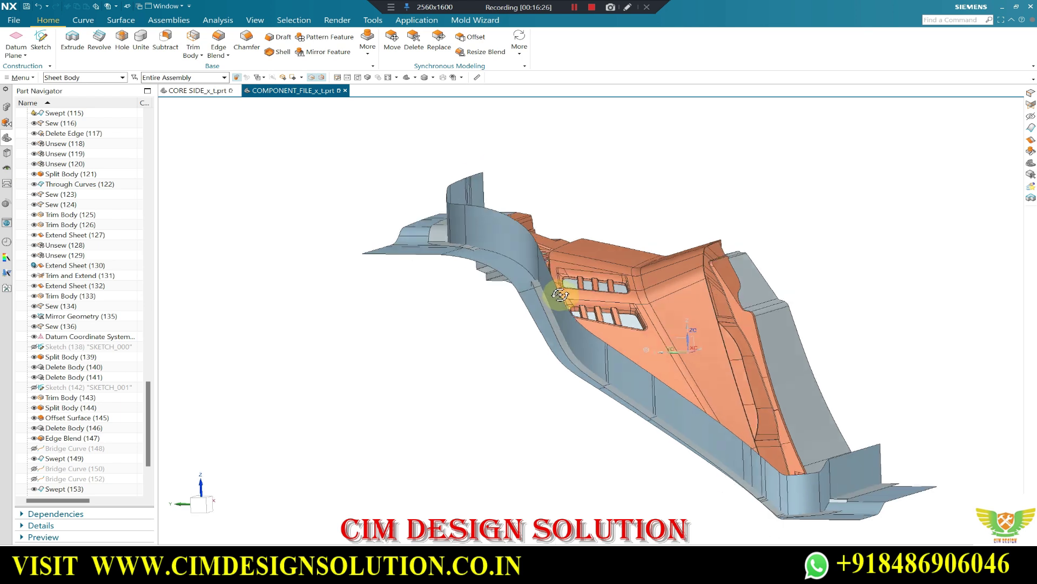
- Unsew three faces from the parting sheet using the Face tool option
click(121, 21)
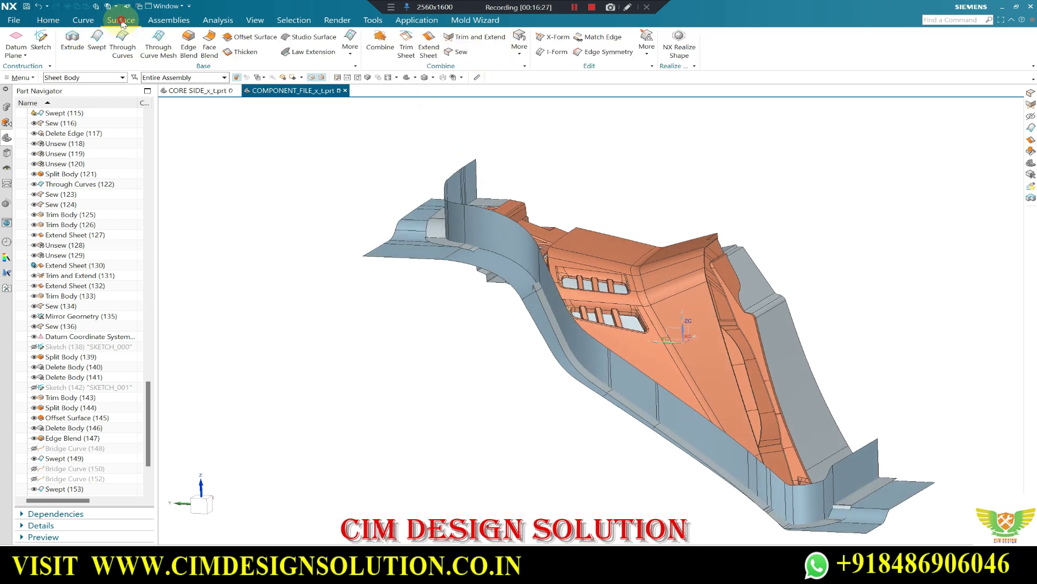
click(530, 166)
mouse_move(470, 227)
middle_down()
mouse_move(484, 227)
mouse_move(488, 243)
mouse_move(454, 238)
middle_up()
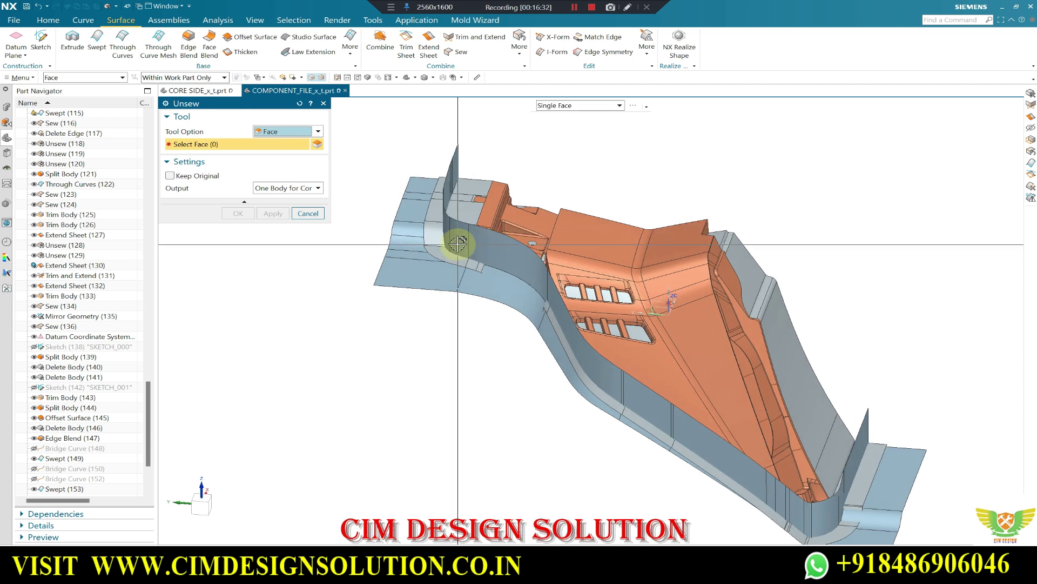
click(507, 253)
click(560, 316)
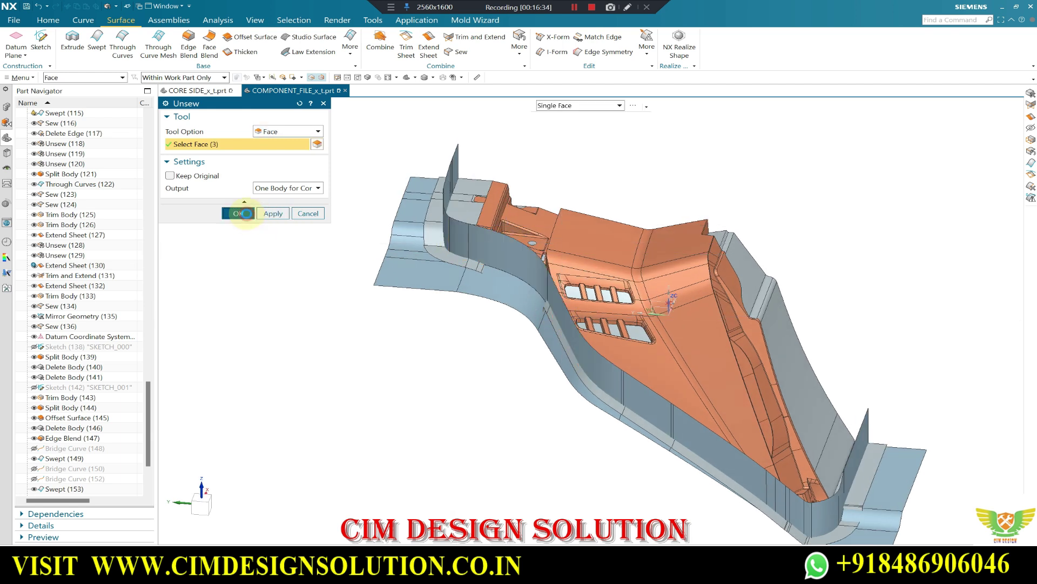
click(245, 214)
- Orbit the model to inspect where the upright extruded wall meets the sheets
mouse_move(475, 322)
middle_down()
mouse_move(463, 348)
mouse_move(479, 292)
mouse_move(498, 317)
mouse_move(430, 241)
mouse_move(394, 254)
mouse_move(417, 255)
mouse_move(382, 273)
mouse_move(410, 199)
mouse_move(413, 228)
middle_up()
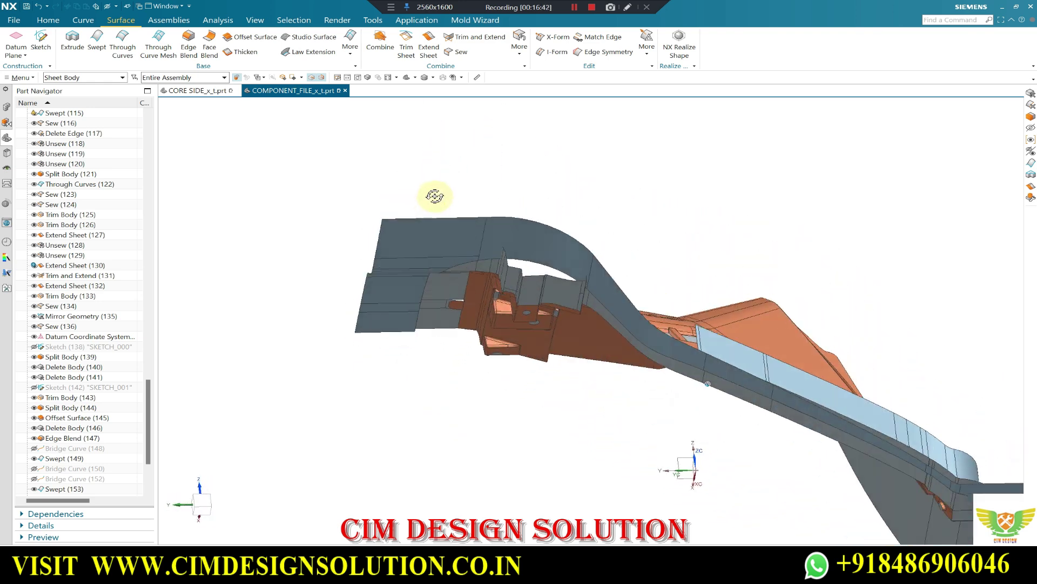
middle_drag(412, 248, 410, 248)
scroll(465, 290, up, 2)
middle_drag(465, 290, 475, 289)
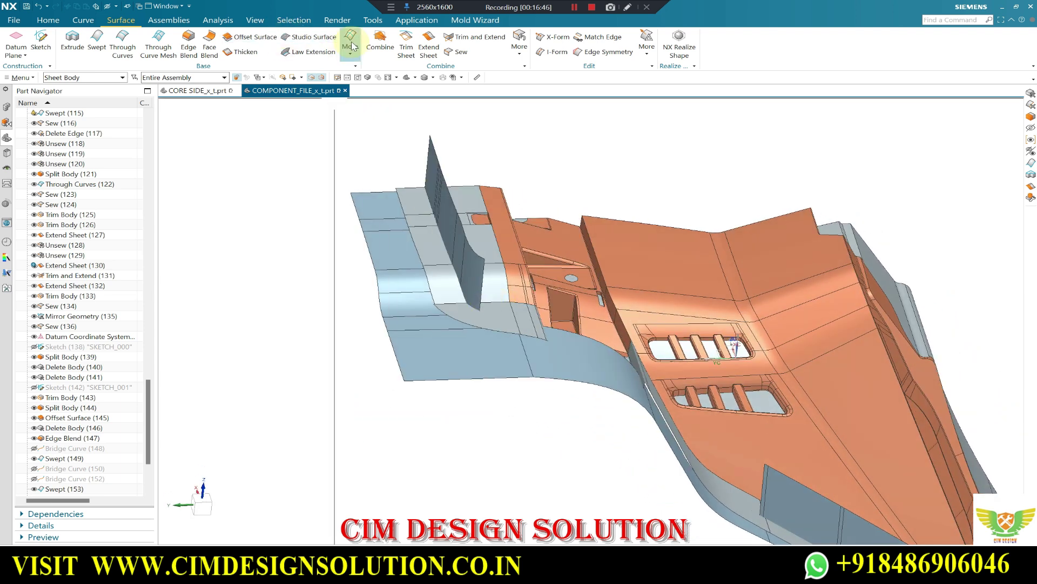
mouse_move(435, 193)
middle_down()
mouse_move(413, 204)
mouse_move(551, 174)
mouse_move(512, 193)
middle_up()
middle_drag(500, 140, 464, 64)
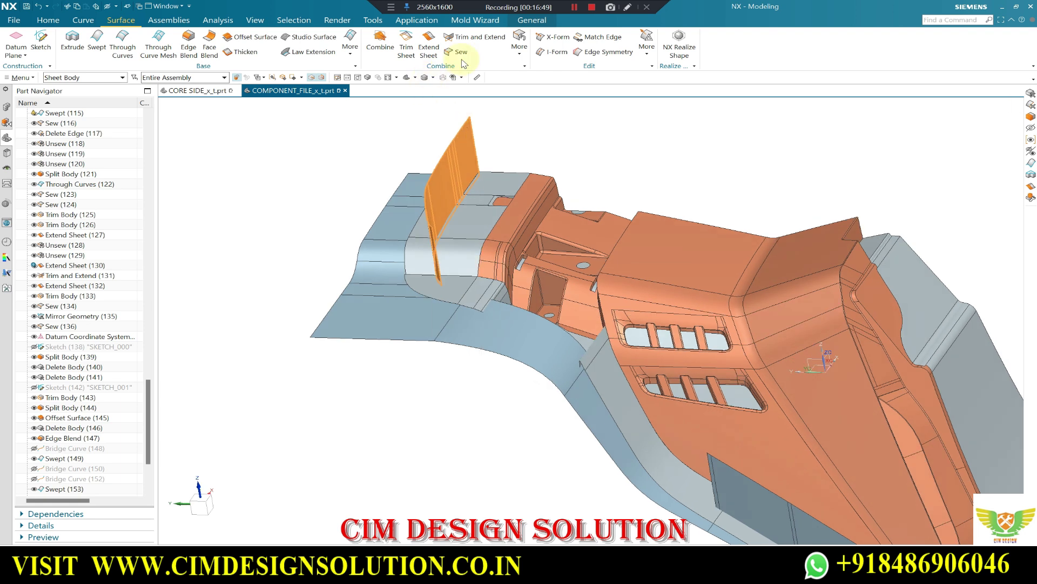
- Try Trim and Extend on the body, cancel it, and undo the last unsew
click(484, 41)
click(516, 222)
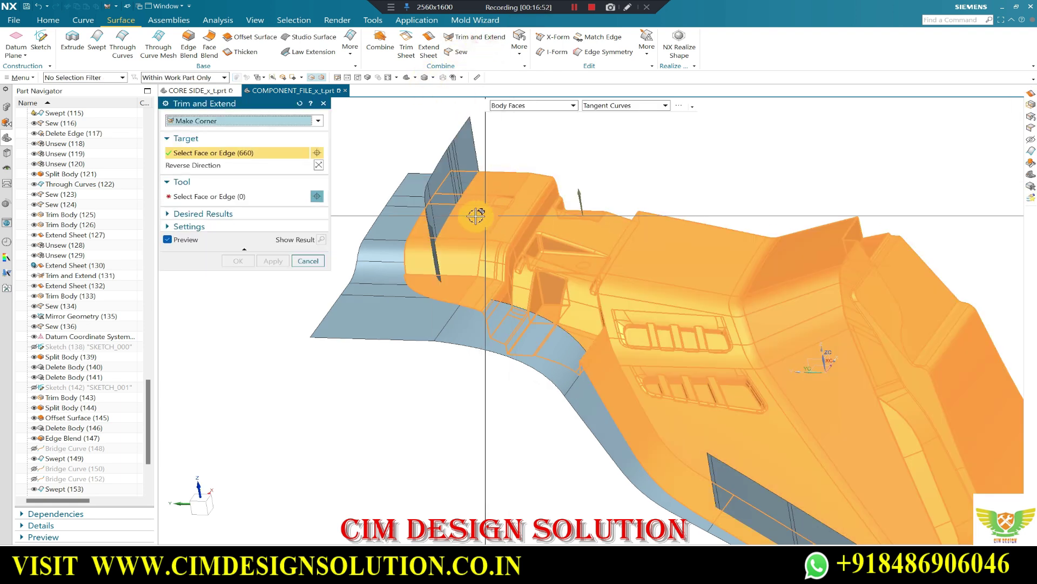
middle_drag(466, 250, 563, 295)
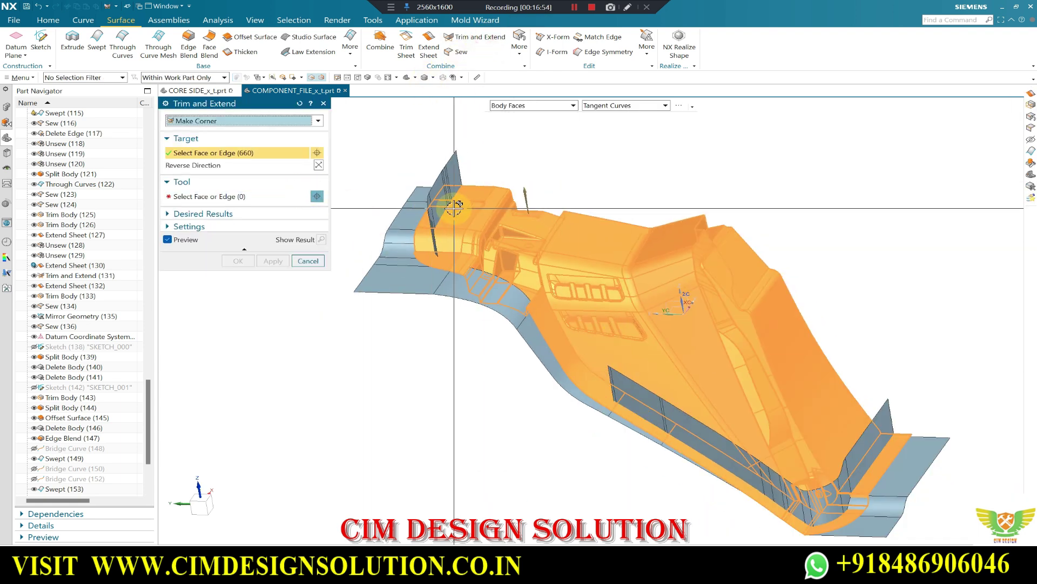
key(Escape)
scroll(85, 476, down, 4)
key(ctrl+z)
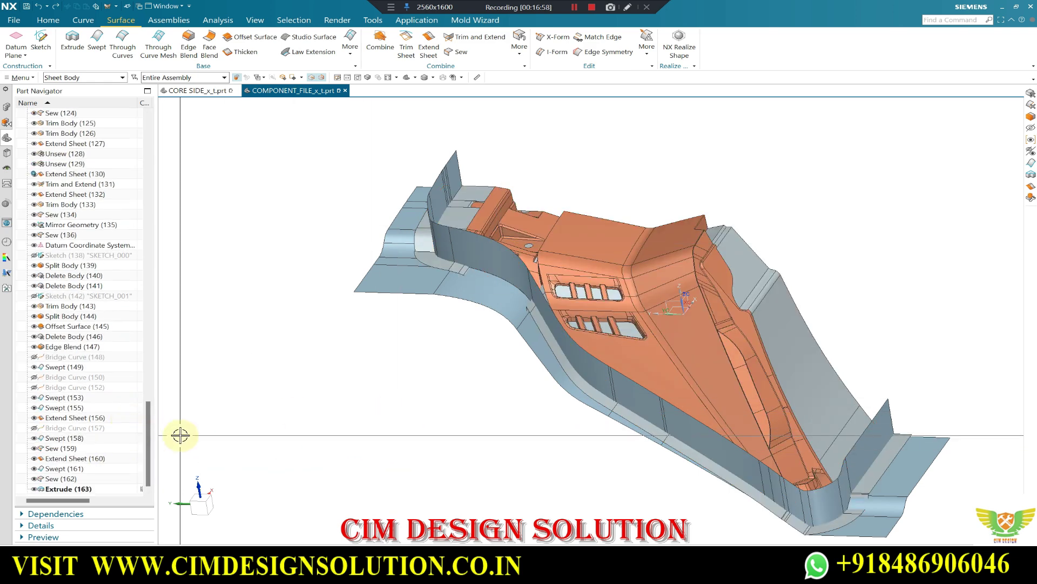
- Hide the leftover grey sheet body with Ctrl+B
scroll(424, 278, up, 2)
scroll(476, 290, up, 2)
mouse_move(476, 291)
middle_down()
mouse_move(474, 231)
mouse_move(489, 188)
mouse_move(484, 243)
mouse_move(461, 279)
mouse_move(494, 231)
mouse_move(510, 179)
mouse_move(467, 287)
middle_up()
scroll(486, 256, up, 2)
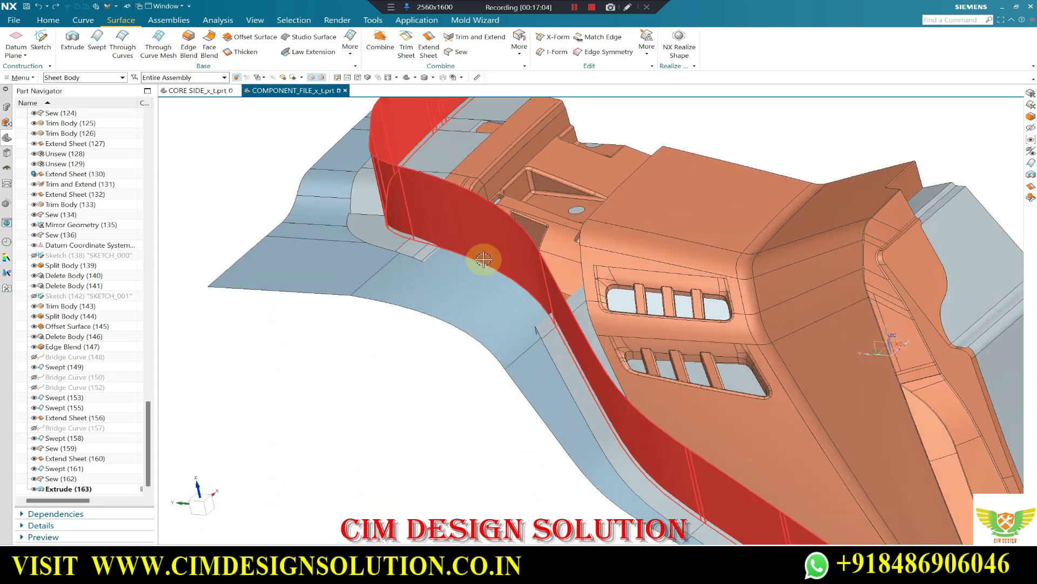
scroll(282, 135, up, 2)
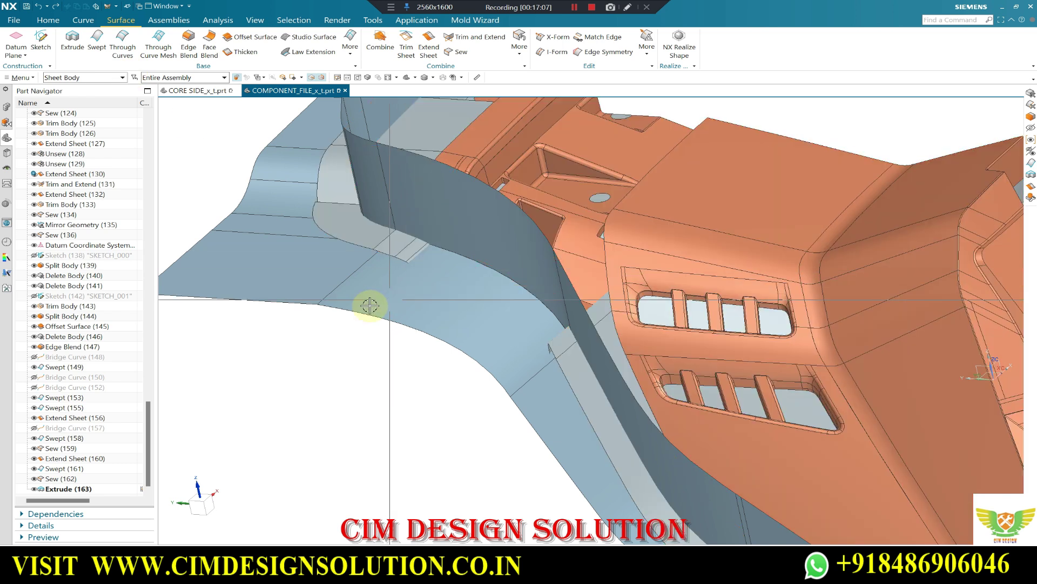
click(348, 279)
key(ctrl+b)
middle_drag(408, 317, 424, 190)
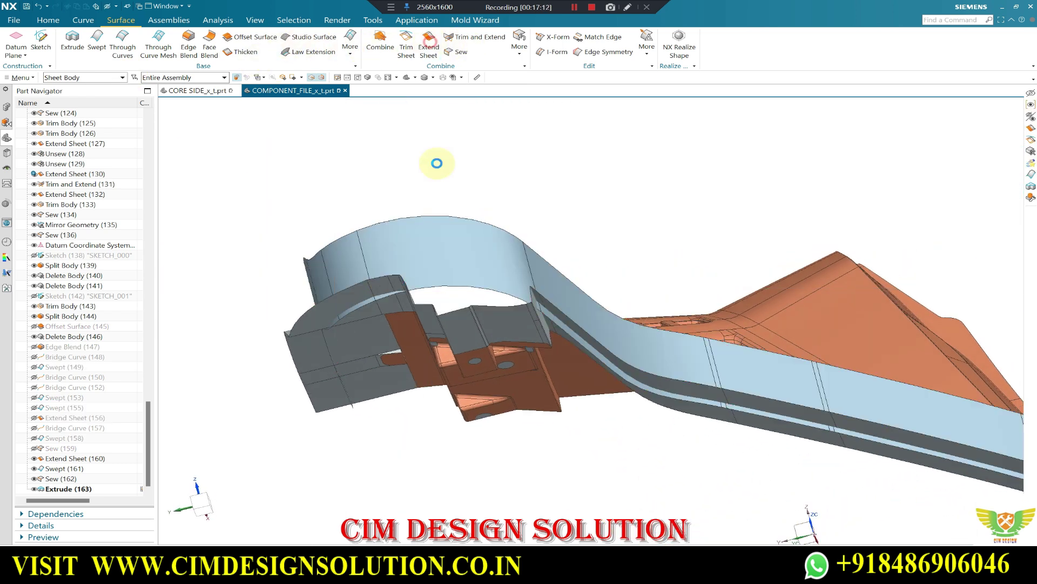
- Extend the first two parting-sheet end edges outward by a 20 mm offset
click(438, 285)
click(555, 324)
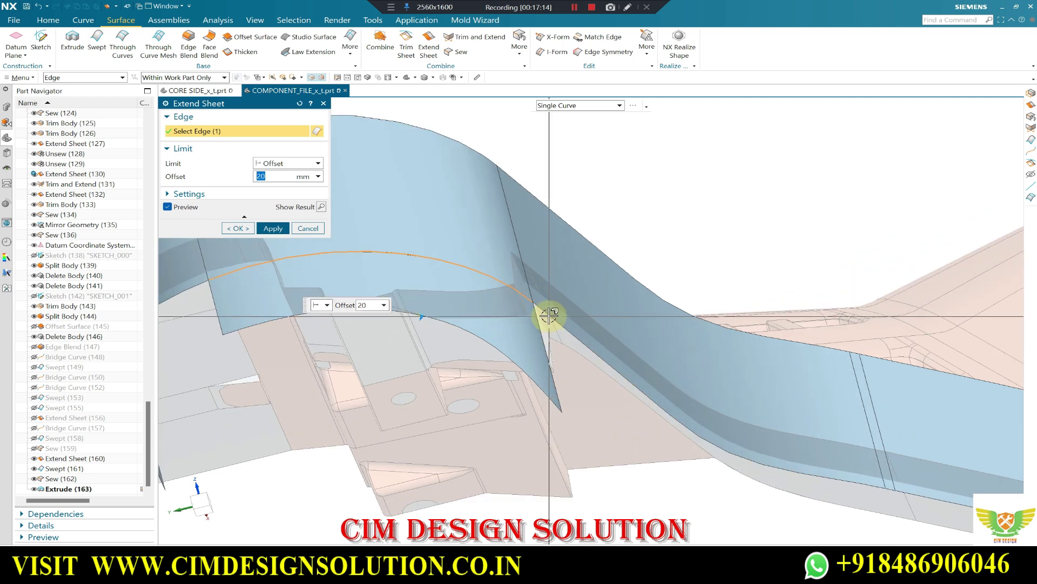
middle_drag(484, 301, 412, 299)
scroll(325, 303, up, 5)
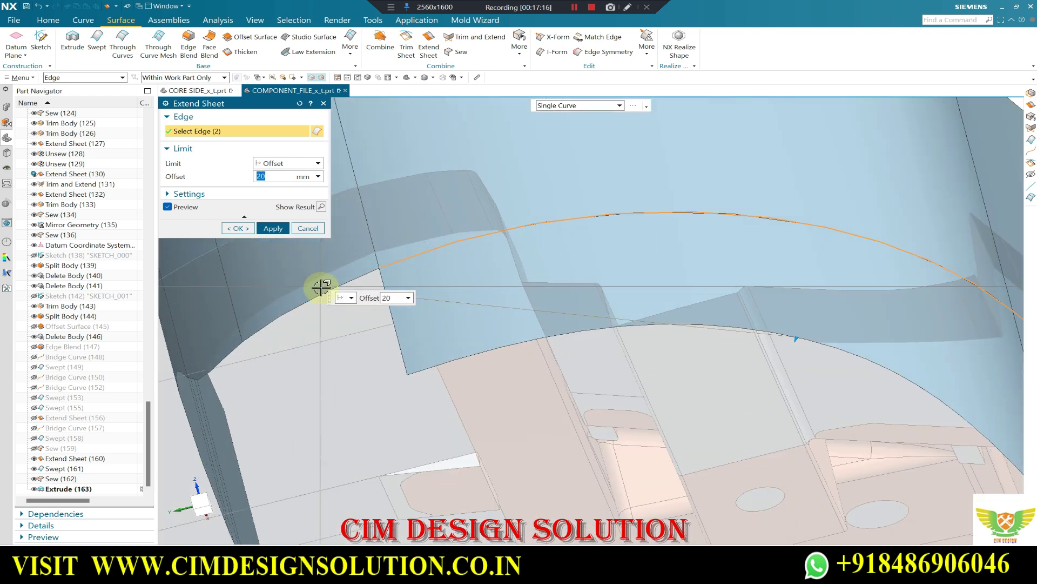
click(273, 228)
mouse_move(440, 174)
middle_down()
mouse_move(486, 214)
mouse_move(502, 204)
middle_up()
scroll(360, 131, up, 5)
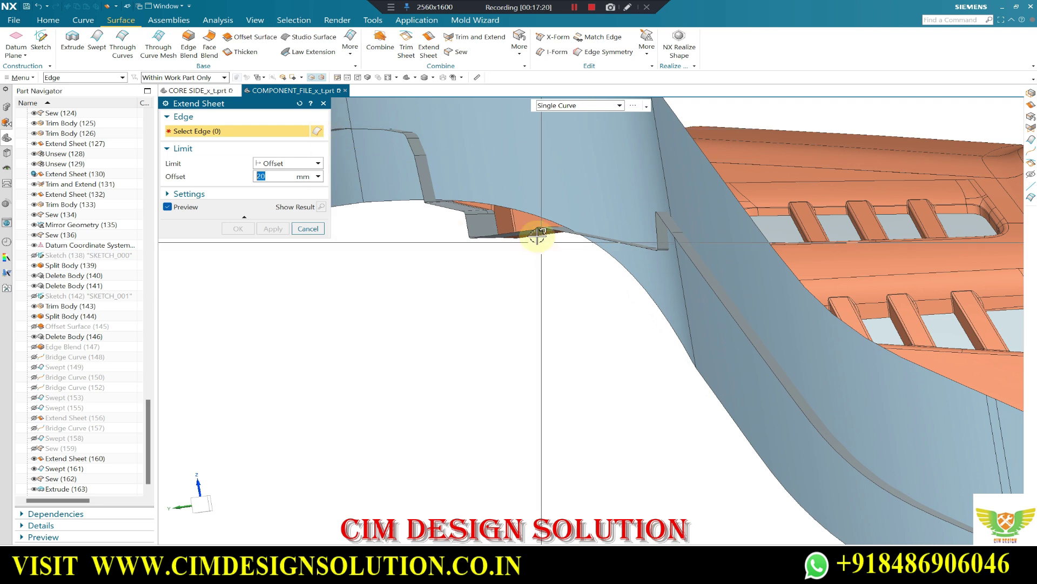
scroll(522, 213, down, 3)
scroll(504, 247, down, 2)
mouse_move(479, 261)
middle_down()
mouse_move(505, 227)
mouse_move(487, 252)
middle_up()
click(308, 228)
- Extend the sheet edge at the lower end of the part by another 20 mm
mouse_move(440, 220)
middle_down()
mouse_move(416, 243)
mouse_move(426, 273)
middle_up()
scroll(427, 272, down, 3)
mouse_move(487, 248)
middle_down()
mouse_move(536, 183)
mouse_move(606, 325)
middle_up()
scroll(625, 364, up, 3)
scroll(660, 440, up, 2)
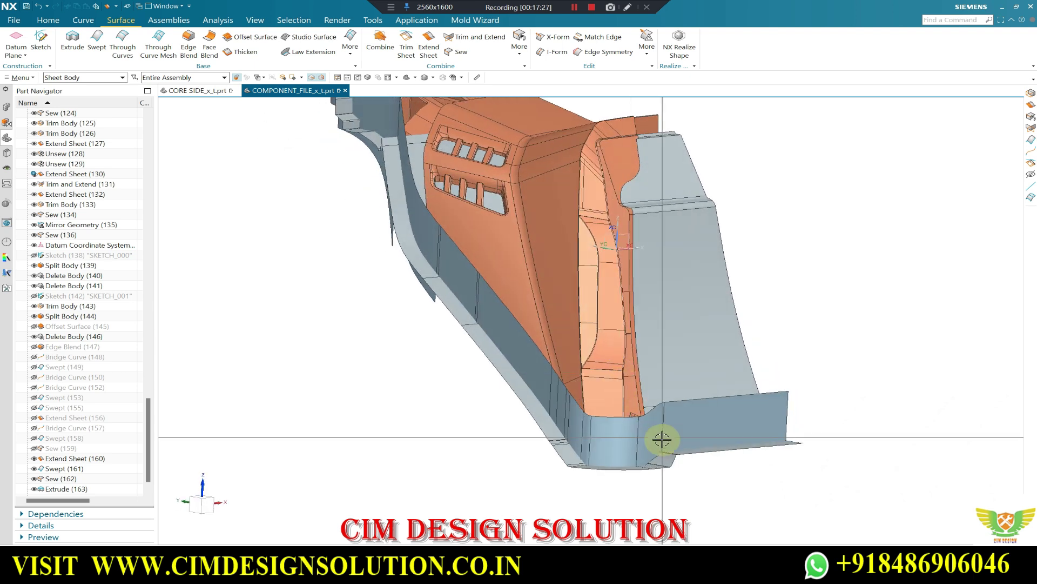
shift+middle_drag(660, 440, 414, 110)
click(630, 459)
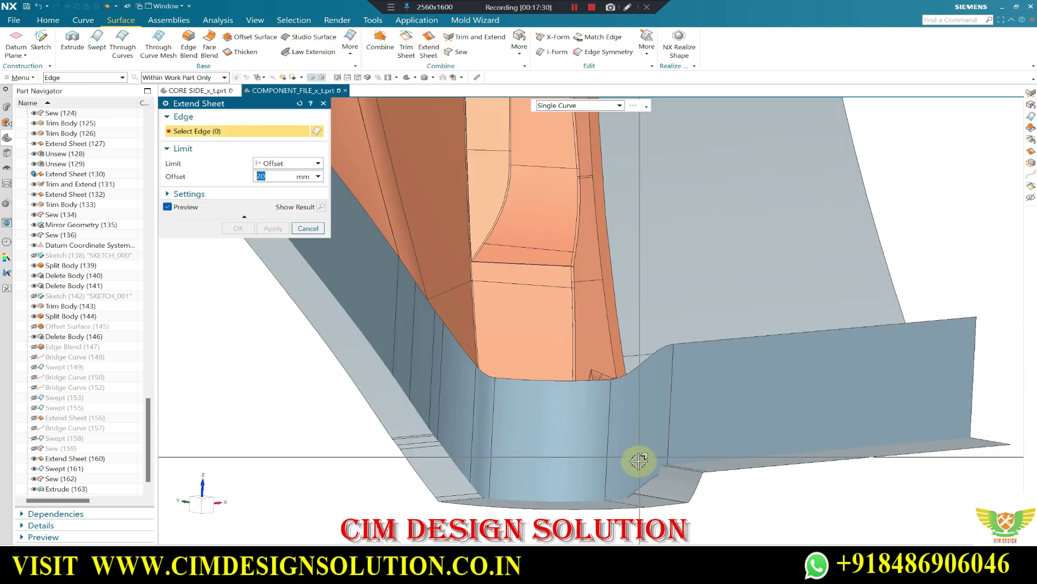
scroll(649, 498, up, 2)
scroll(621, 405, down, 2)
scroll(669, 388, up, 2)
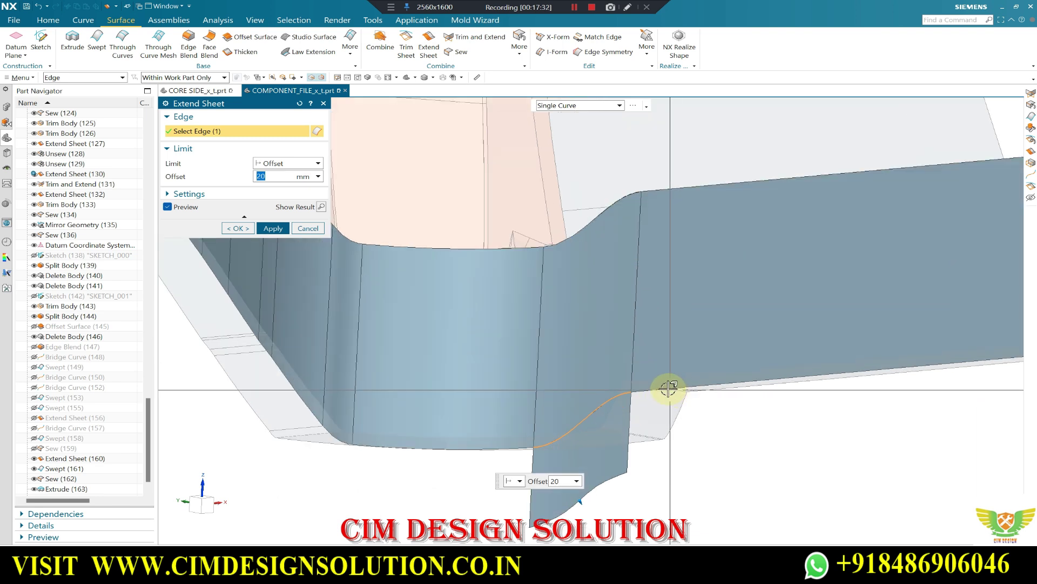
click(654, 391)
mouse_move(501, 446)
middle_down()
mouse_move(471, 358)
mouse_move(495, 326)
mouse_move(607, 297)
mouse_move(685, 234)
mouse_move(648, 315)
mouse_move(480, 266)
middle_up()
scroll(481, 273, down, 2)
click(308, 228)
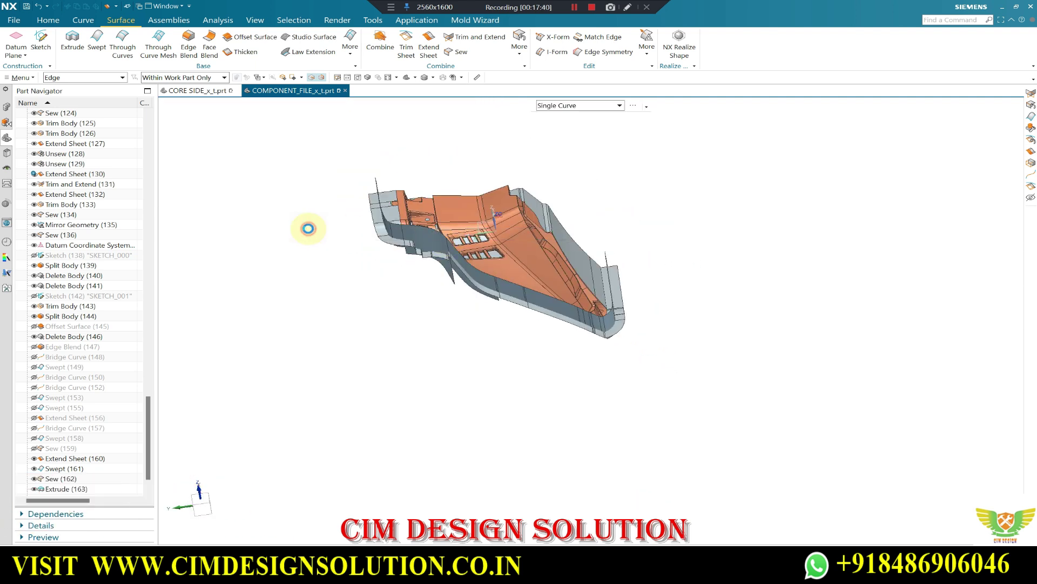
scroll(425, 183, up, 2)
mouse_move(429, 201)
middle_down()
mouse_move(540, 190)
mouse_move(540, 439)
mouse_move(541, 301)
mouse_move(500, 332)
mouse_move(524, 338)
middle_up()
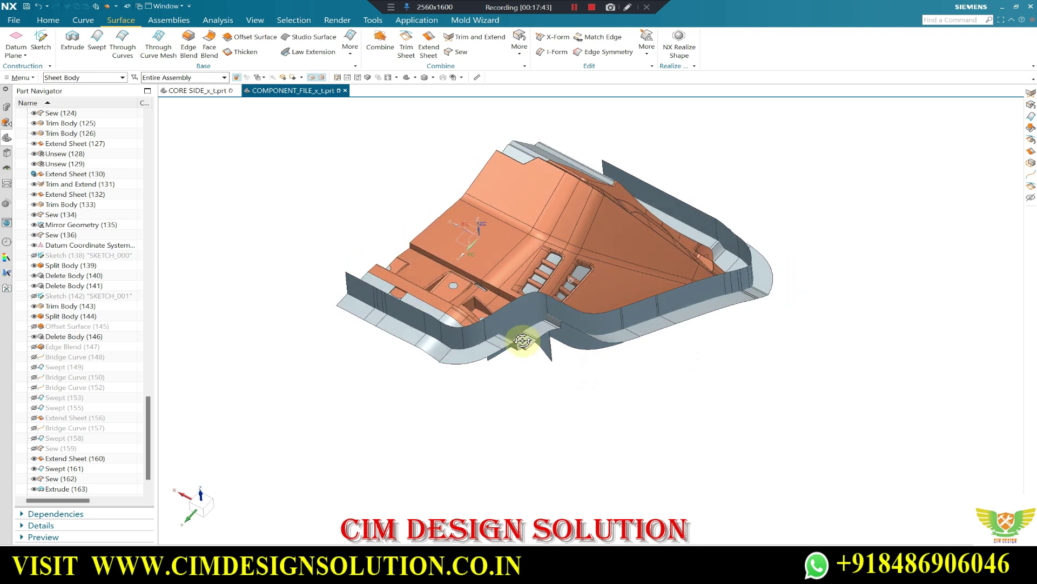
scroll(550, 247, up, 2)
mouse_move(550, 247)
middle_down()
mouse_move(382, 197)
mouse_move(489, 204)
mouse_move(475, 220)
mouse_move(538, 220)
mouse_move(440, 229)
mouse_move(470, 216)
mouse_move(473, 173)
middle_up()
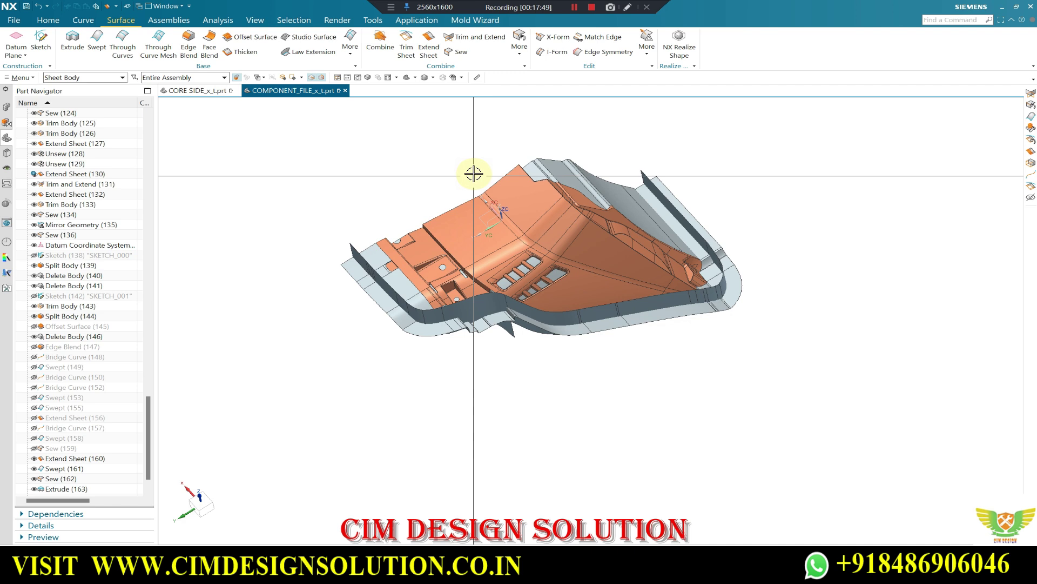
click(472, 34)
click(503, 160)
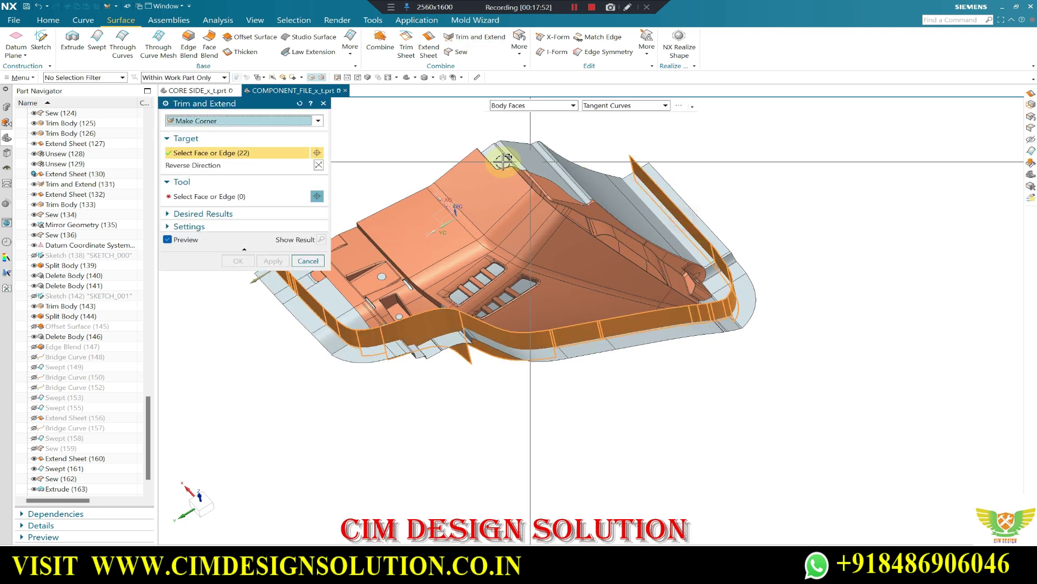
click(673, 198)
middle_drag(682, 221, 667, 199)
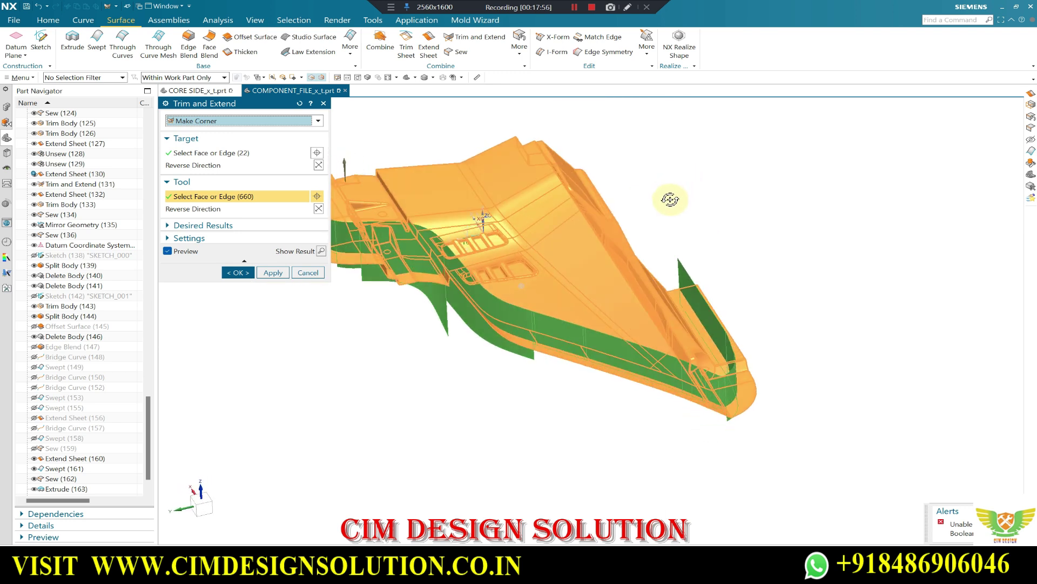
click(318, 168)
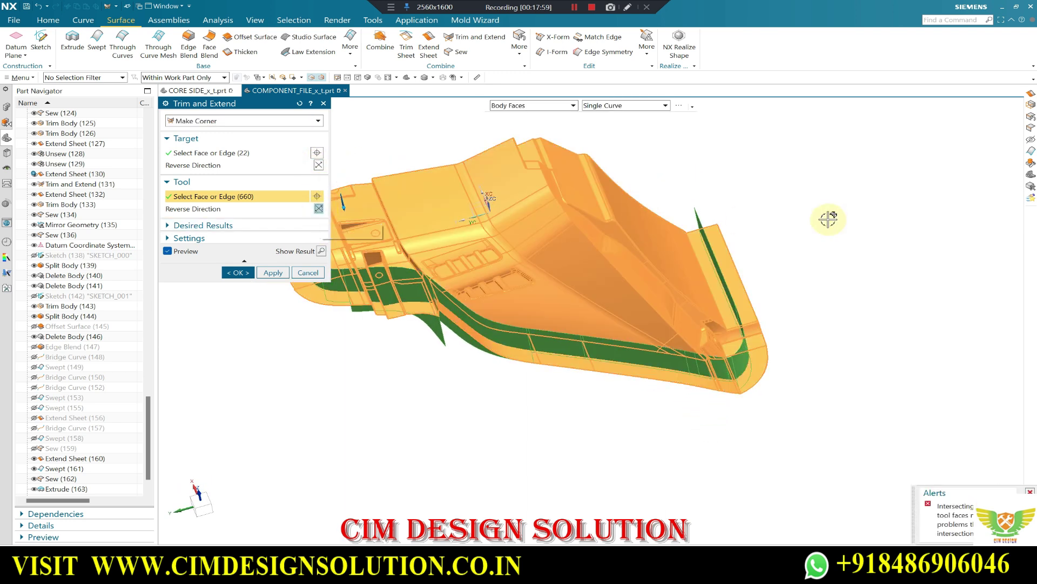
key(Escape)
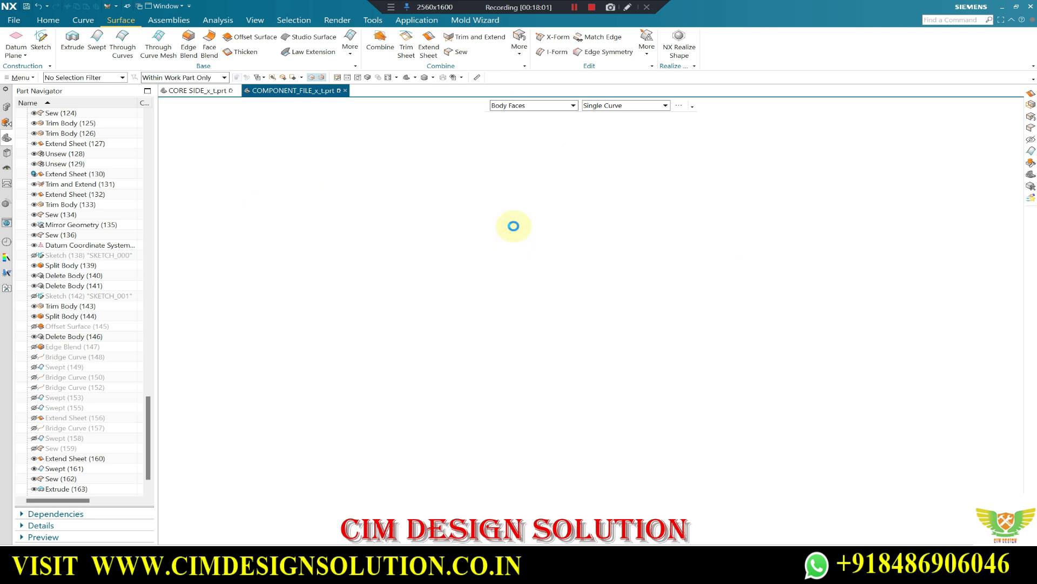
mouse_move(538, 259)
middle_down()
mouse_move(405, 272)
mouse_move(461, 229)
mouse_move(359, 201)
middle_up()
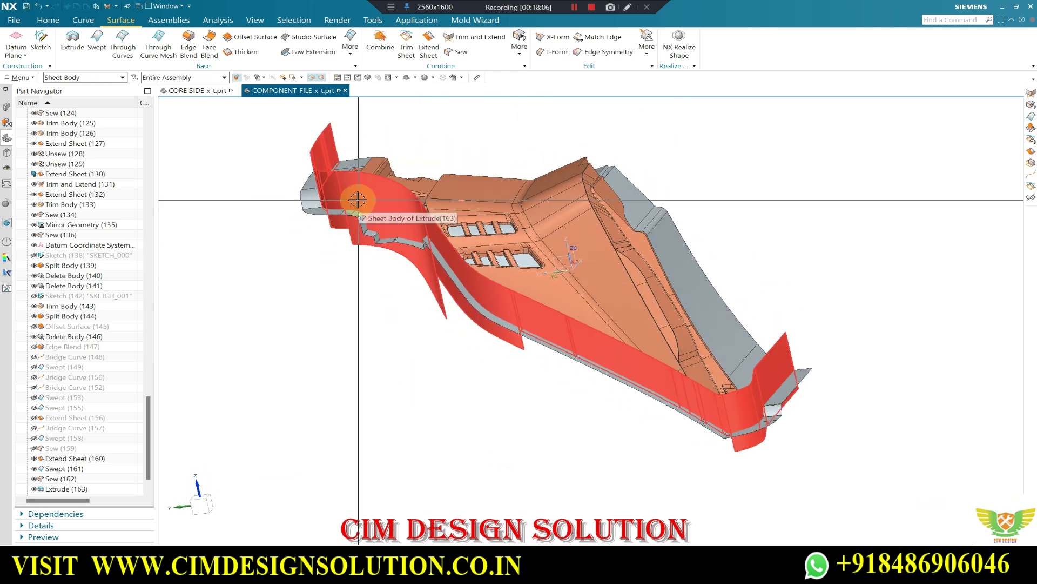
mouse_move(439, 262)
middle_down()
mouse_move(464, 297)
mouse_move(508, 162)
middle_up()
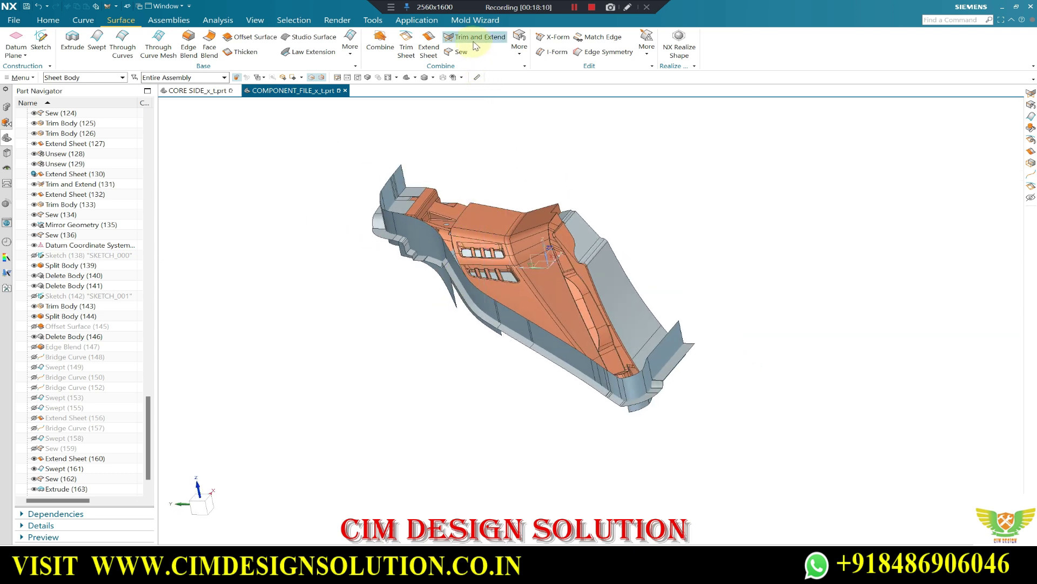
- Trim the extruded wall sheet against the 22 wall faces with default projection, discarding the picked region
click(410, 38)
click(573, 192)
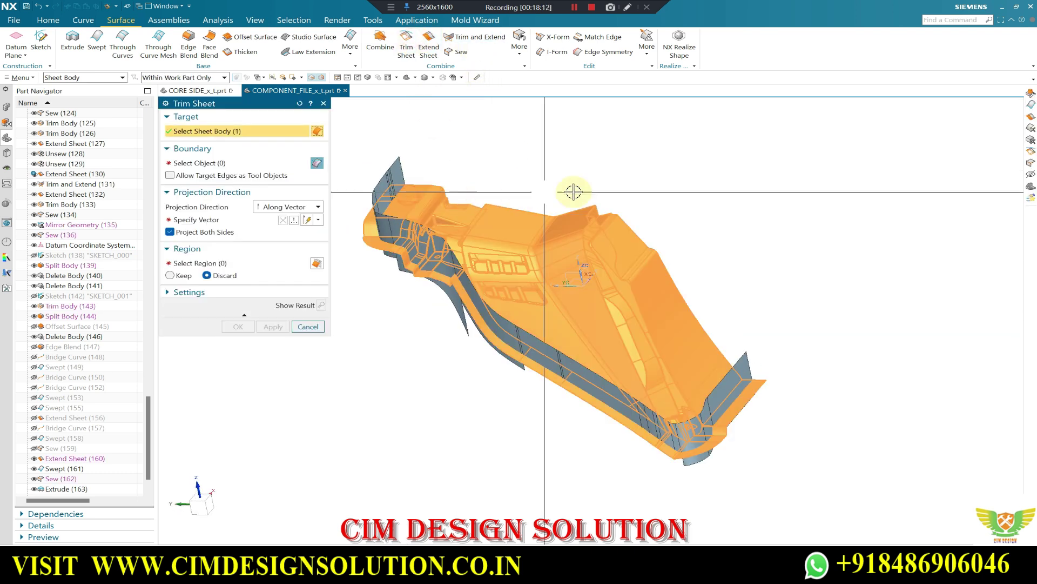
click(227, 160)
click(394, 229)
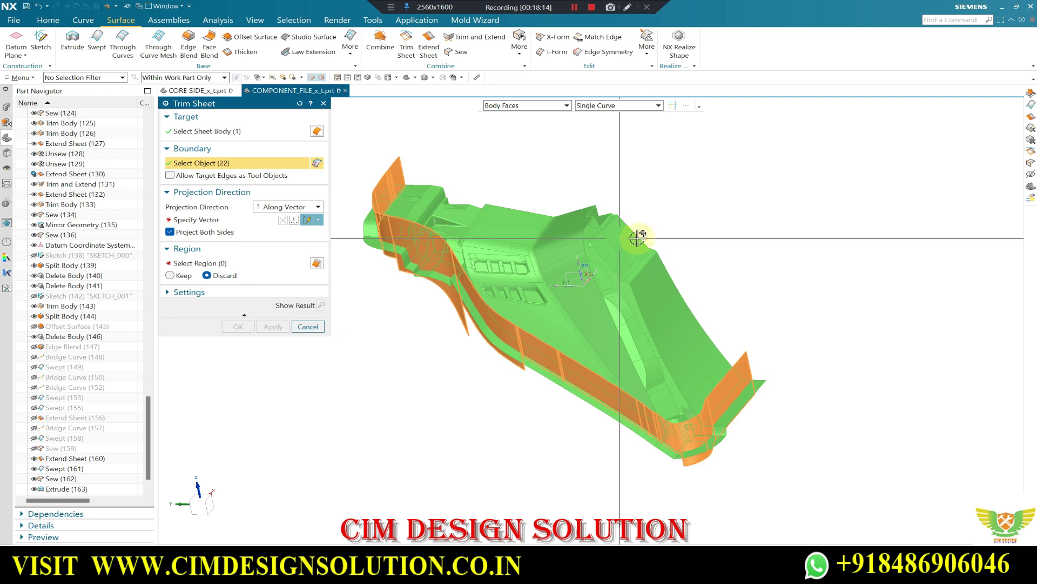
click(226, 217)
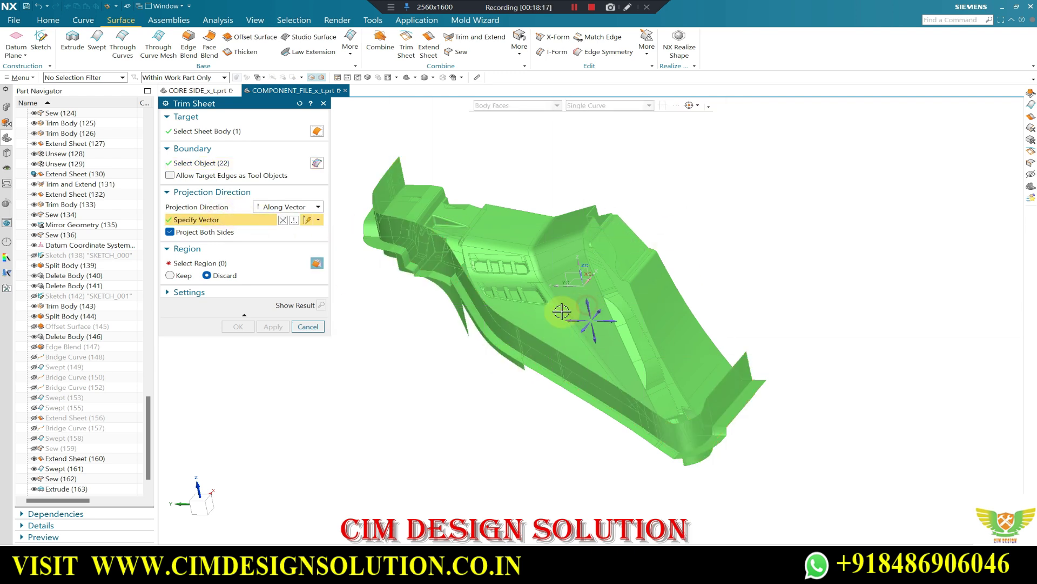
middle_click(381, 308)
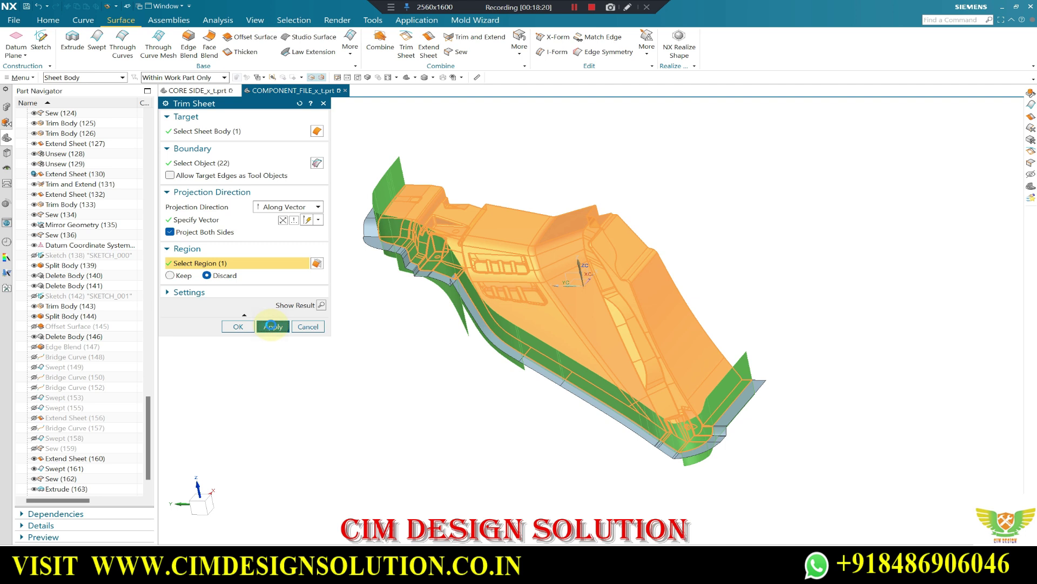
click(272, 326)
click(306, 327)
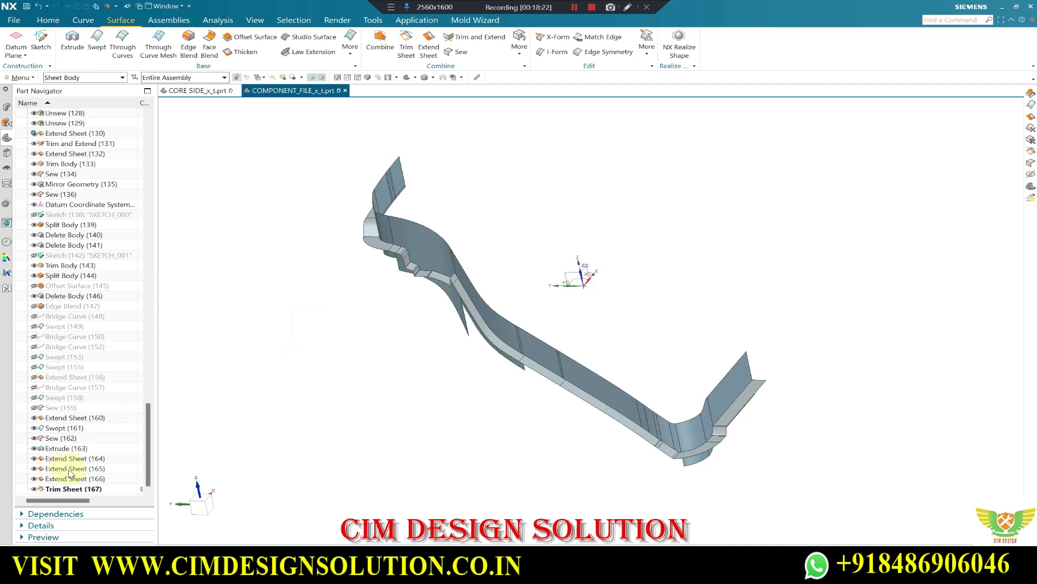
click(74, 489)
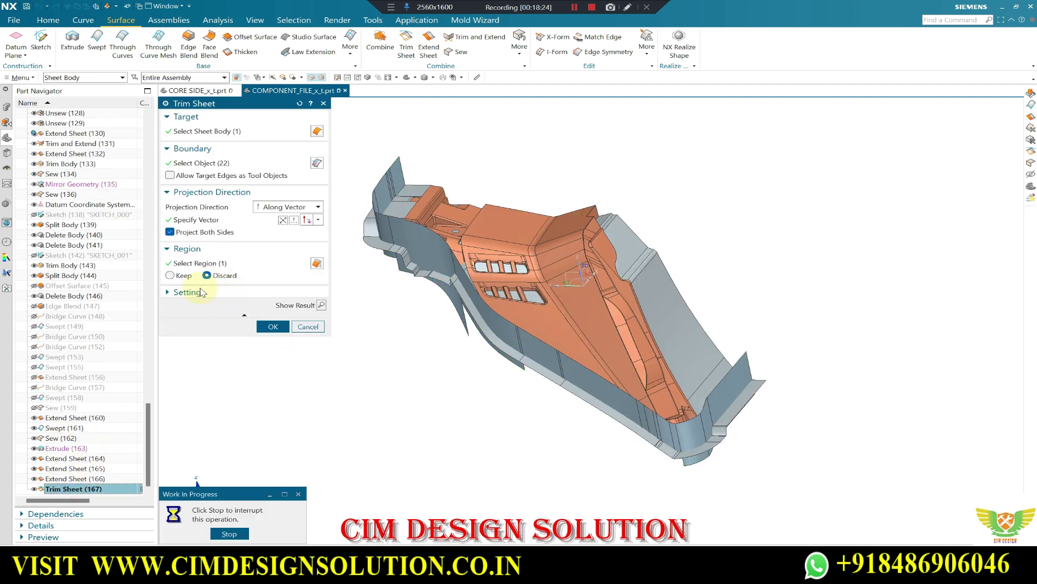
key(Escape)
scroll(396, 182, down, 2)
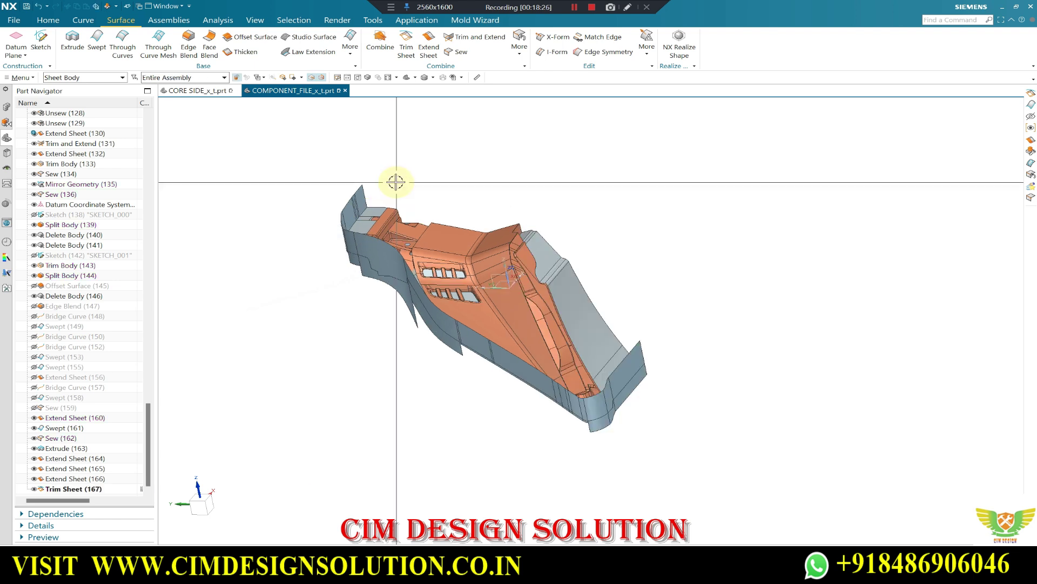
mouse_move(354, 304)
middle_down()
mouse_move(377, 197)
mouse_move(412, 241)
mouse_move(394, 274)
mouse_move(465, 221)
middle_up()
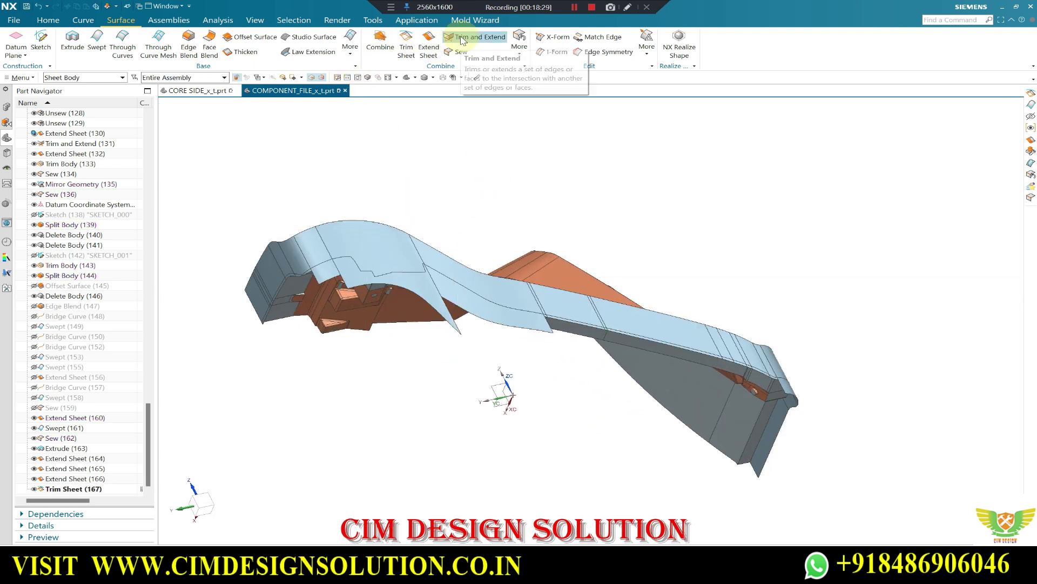
- Trim the parting sheet against the molded part using the default projection direction
double_click(394, 228)
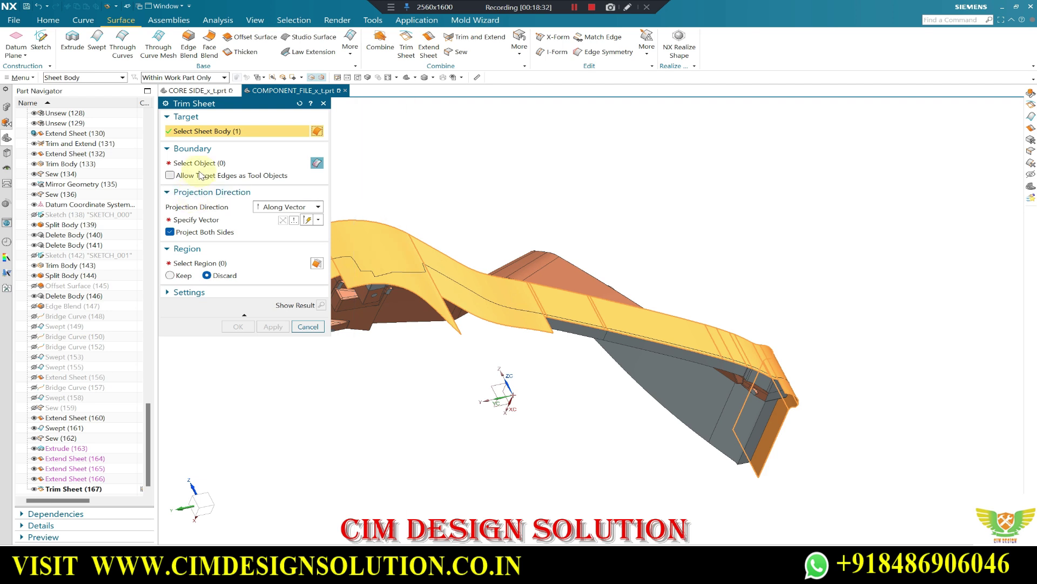
middle_drag(441, 162, 463, 222)
click(463, 222)
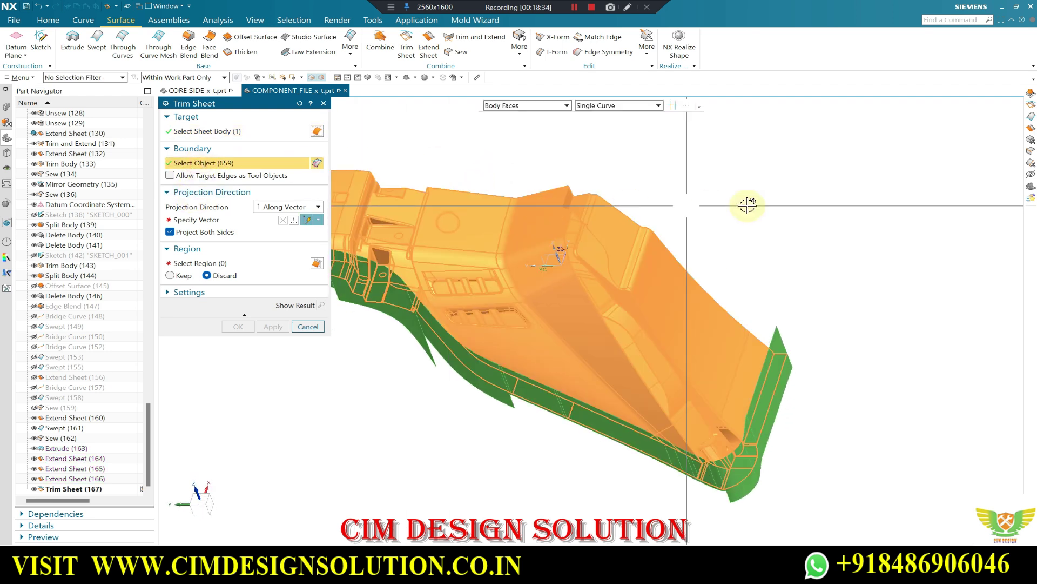
click(236, 225)
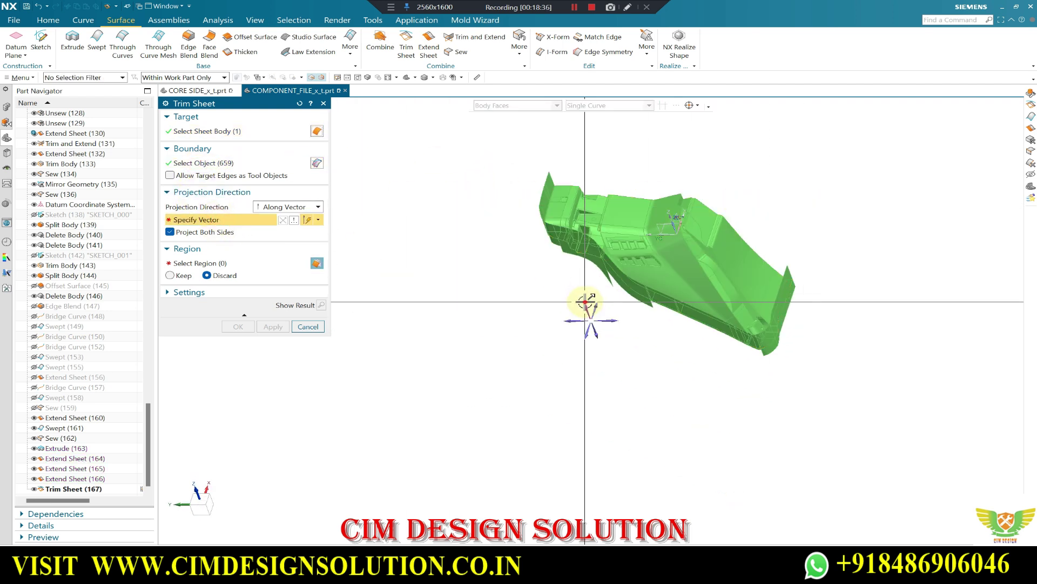
middle_click(437, 300)
middle_drag(344, 294, 491, 213)
click(308, 326)
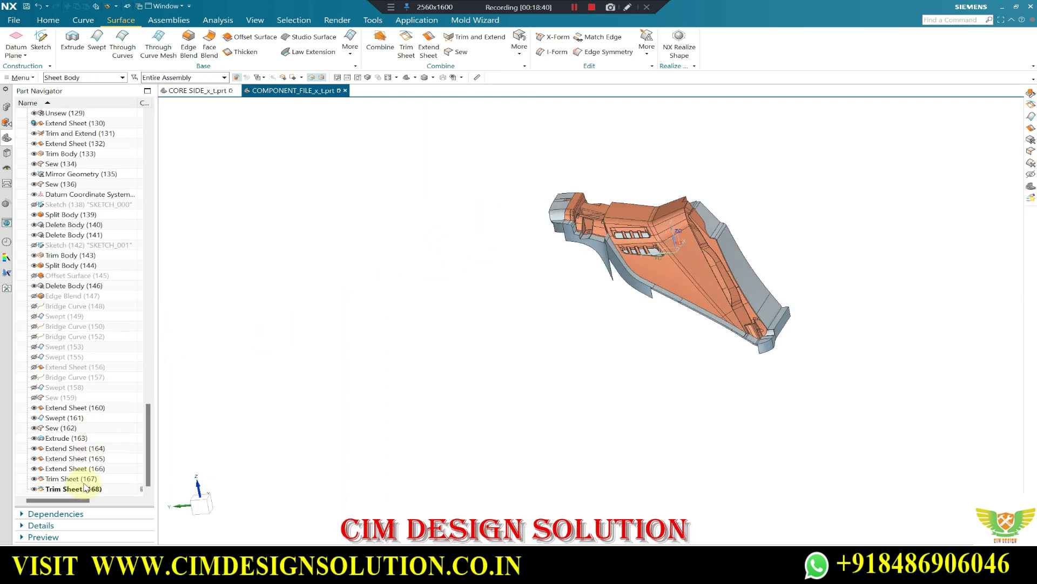
- Undo that trim and re-confirm the previous sheet trim
key(ctrl+z)
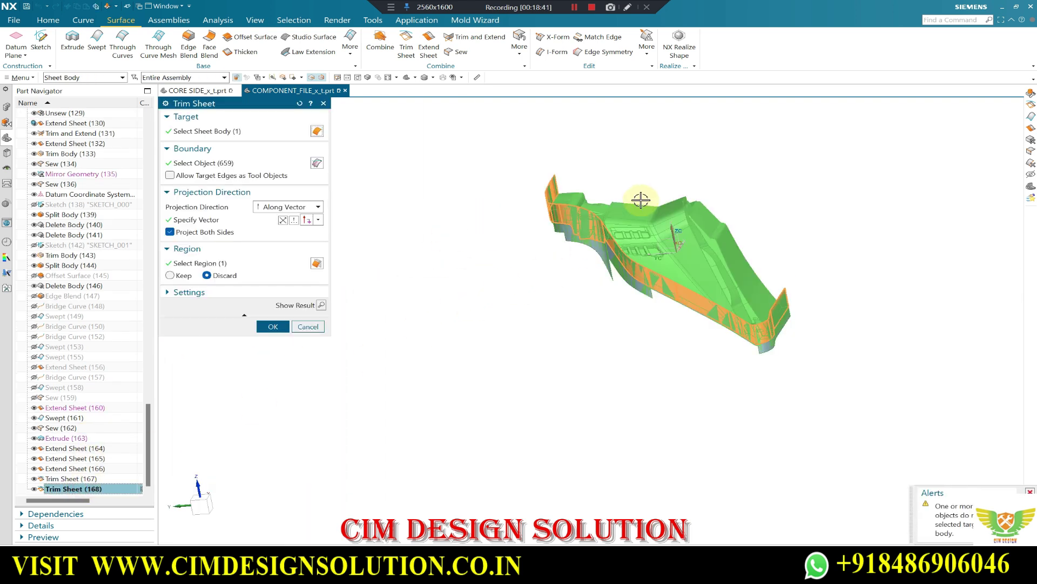
scroll(626, 232, up, 3)
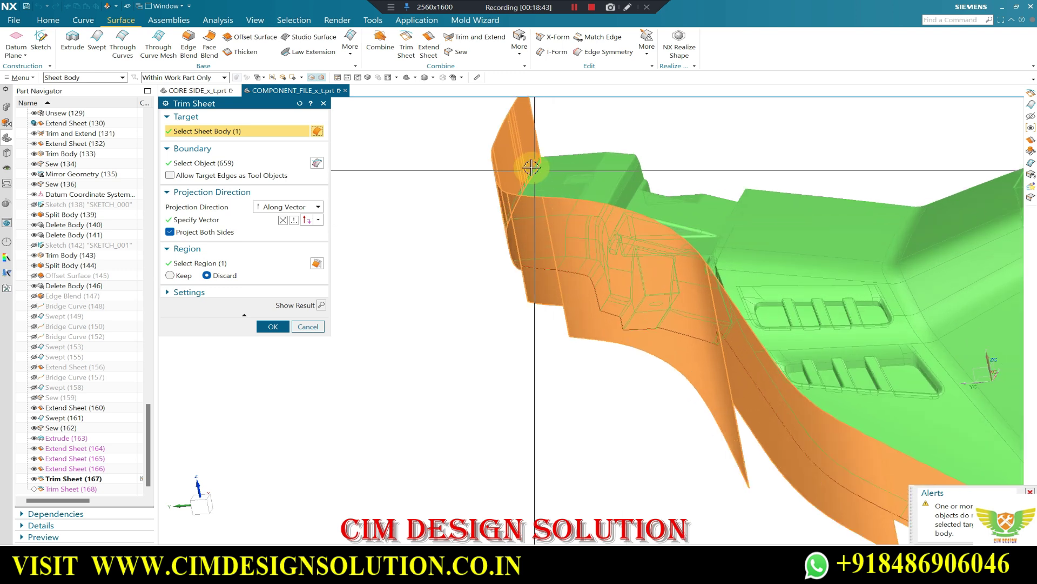
click(272, 326)
scroll(319, 282, down, 3)
scroll(329, 262, down, 2)
mouse_move(436, 258)
middle_down()
mouse_move(427, 275)
mouse_move(658, 282)
mouse_move(649, 285)
middle_up()
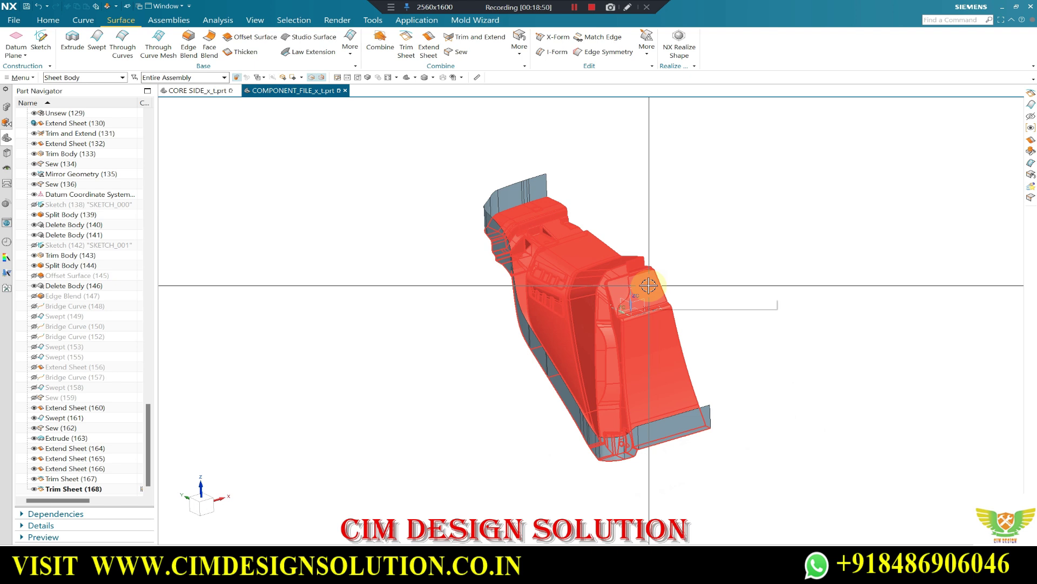
- Show the hidden parting sheets with Ctrl+Shift+K and reopen Trim Sheet (168) for editing
key(ctrl+shift+k)
click(468, 243)
middle_click(469, 243)
middle_drag(468, 243, 583, 217)
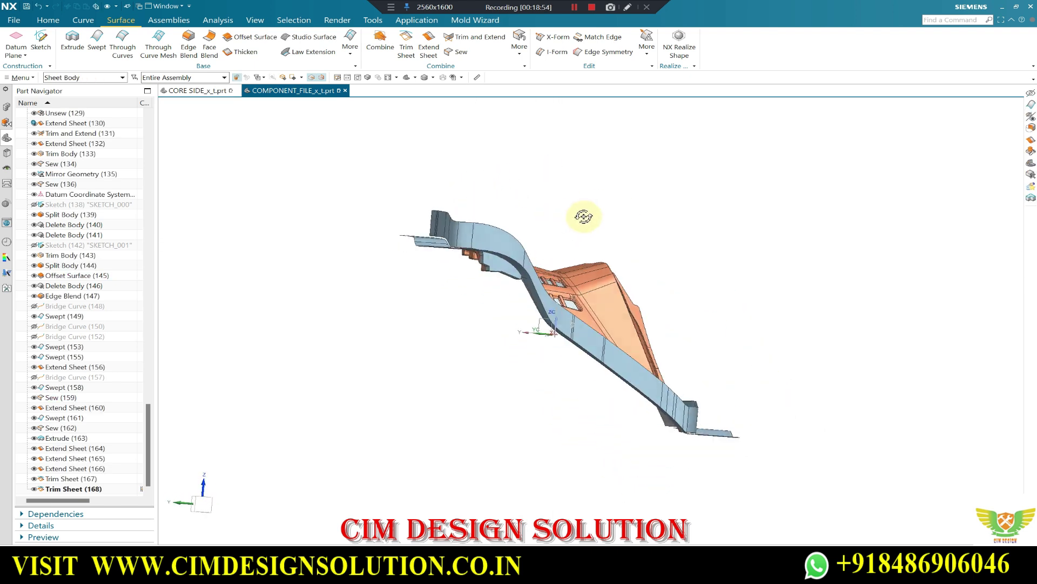
scroll(433, 244, down, 2)
scroll(434, 268, down, 3)
scroll(452, 241, down, 3)
mouse_move(451, 241)
middle_down()
mouse_move(424, 271)
mouse_move(440, 255)
middle_up()
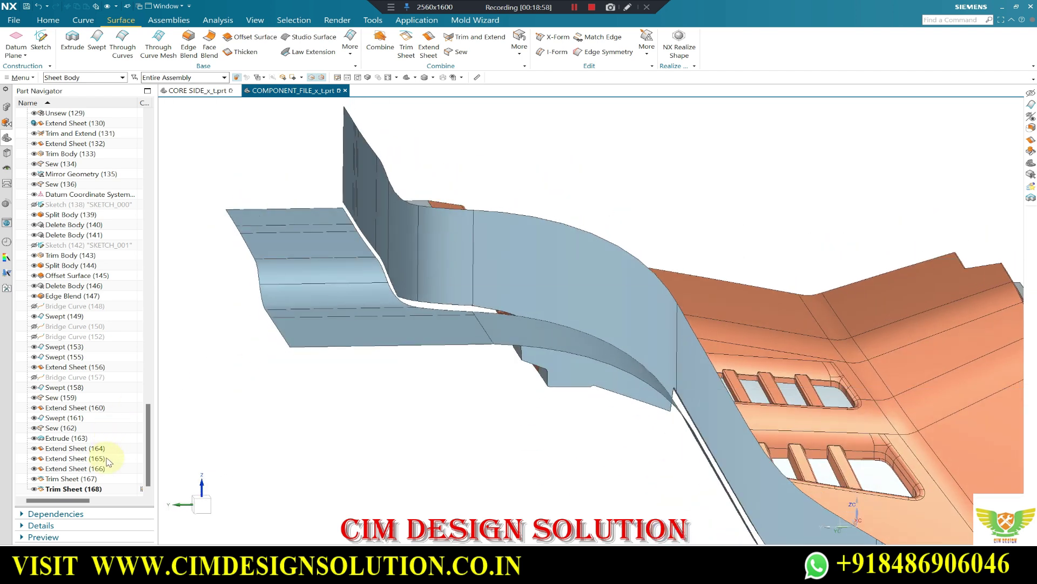
click(69, 489)
double_click(69, 489)
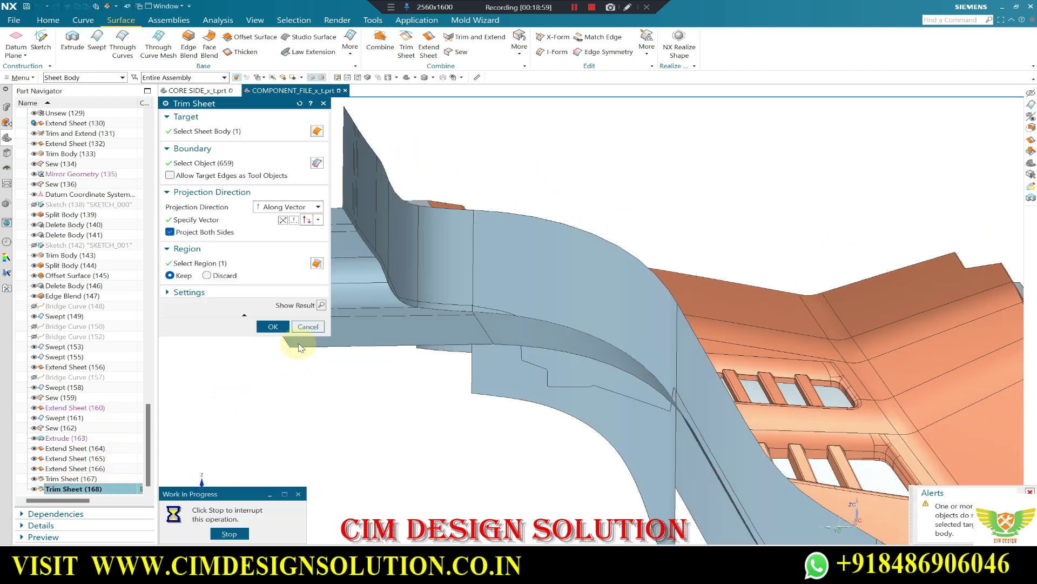
- Accept the edited Trim Sheet (168) and inspect the trimmed blue-grey sheet around the part
middle_click(298, 253)
mouse_move(297, 253)
middle_down()
mouse_move(603, 255)
mouse_move(657, 191)
mouse_move(567, 274)
mouse_move(620, 234)
mouse_move(648, 228)
mouse_move(590, 282)
mouse_move(660, 224)
middle_up()
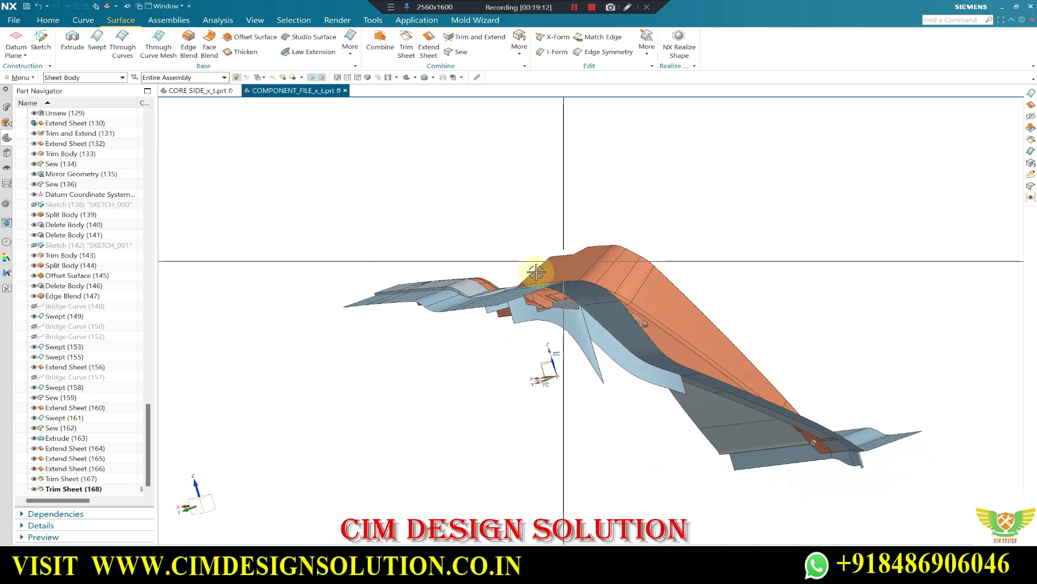
scroll(536, 272, up, 3)
middle_drag(475, 292, 477, 276)
mouse_move(532, 252)
middle_down()
mouse_move(519, 204)
mouse_move(535, 171)
mouse_move(528, 216)
mouse_move(475, 297)
mouse_move(454, 370)
mouse_move(491, 231)
mouse_move(379, 348)
mouse_move(411, 294)
mouse_move(389, 341)
mouse_move(410, 354)
mouse_move(405, 266)
middle_up()
scroll(394, 289, up, 2)
scroll(399, 337, up, 2)
scroll(411, 322, up, 2)
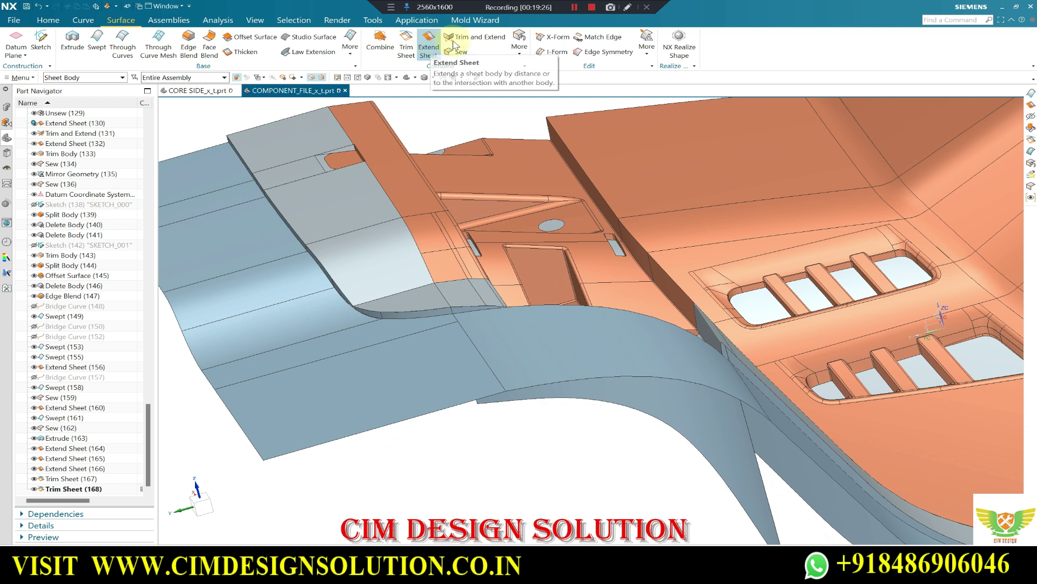
- Start a new Trim Sheet and refresh the viewport display
click(406, 48)
scroll(357, 314, up, 3)
scroll(401, 265, up, 2)
right_click(438, 184)
click(489, 257)
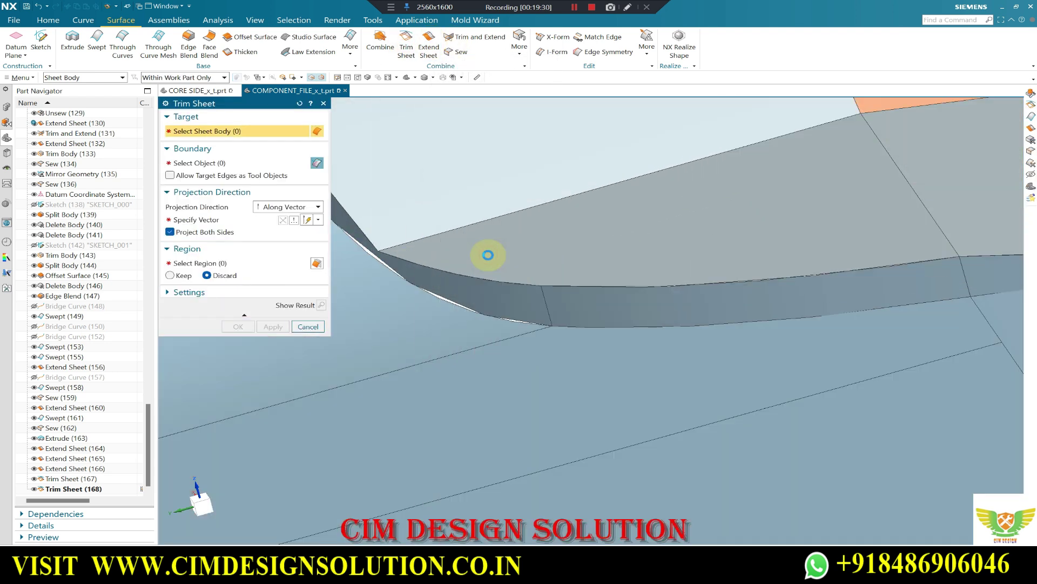
scroll(440, 248, down, 2)
scroll(560, 306, down, 2)
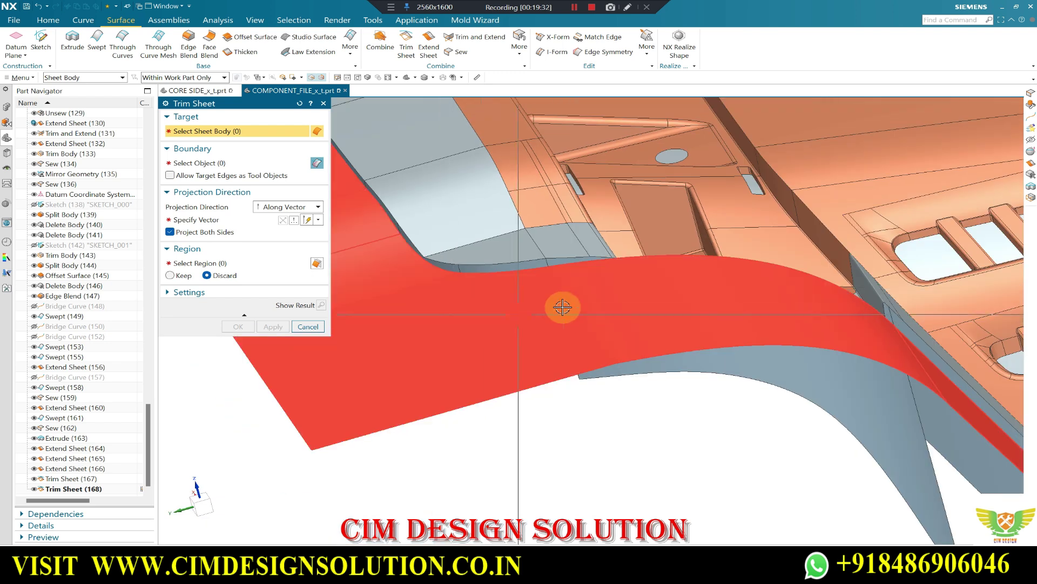
scroll(530, 306, down, 1)
scroll(546, 306, down, 2)
scroll(584, 232, down, 2)
scroll(583, 211, down, 1)
- Trim the offset sheet against the part body, then hide the trimmed sheet with Ctrl+B
click(584, 249)
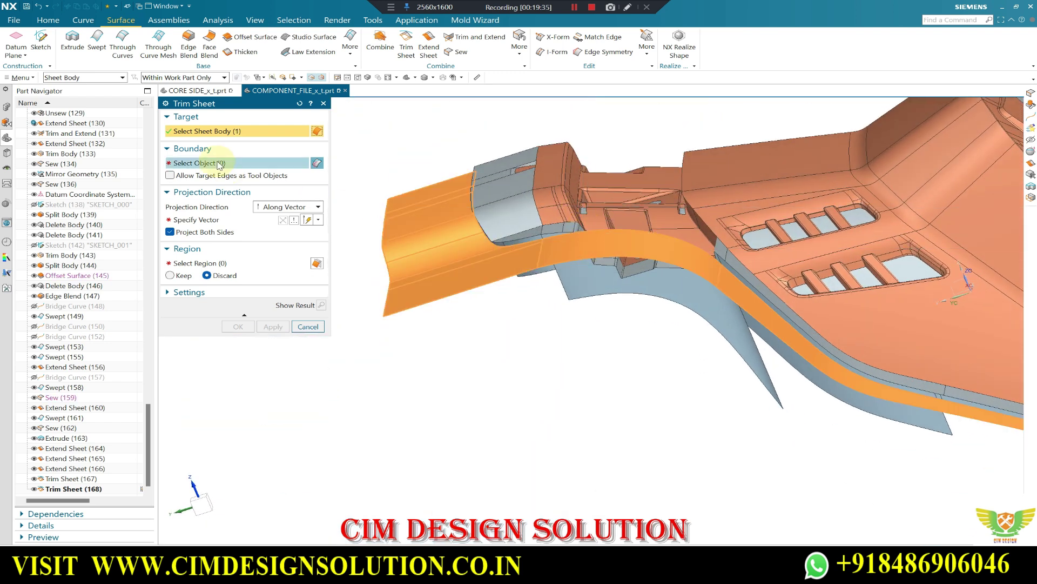
click(609, 293)
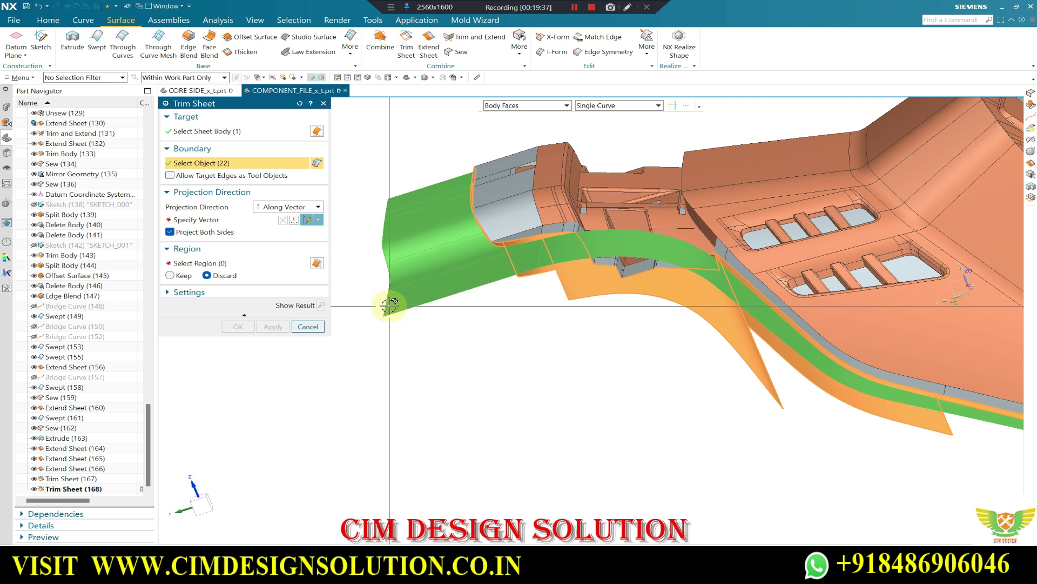
click(198, 220)
middle_click(539, 351)
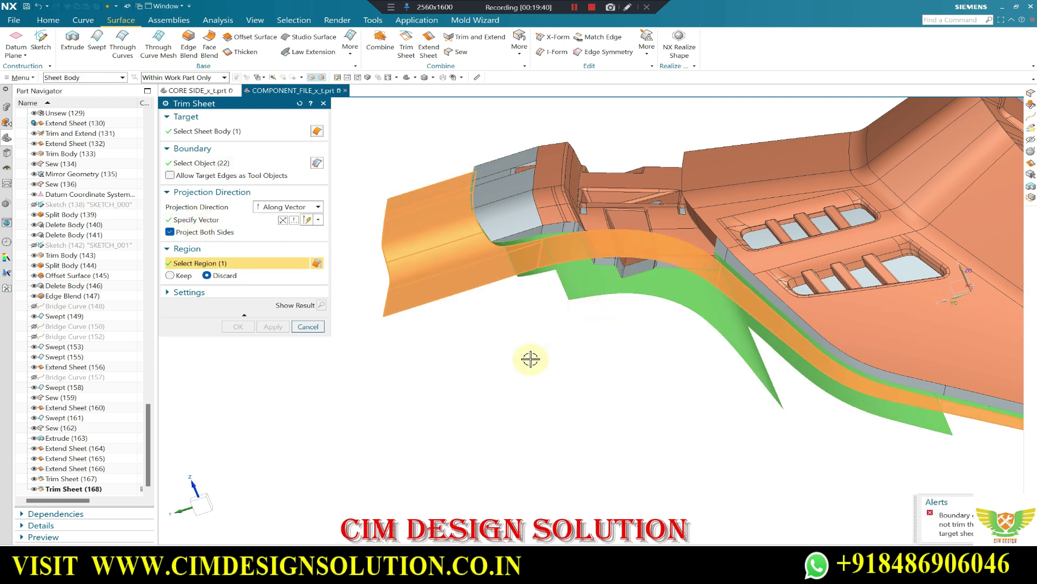
middle_click(487, 336)
click(582, 282)
key(ctrl+b)
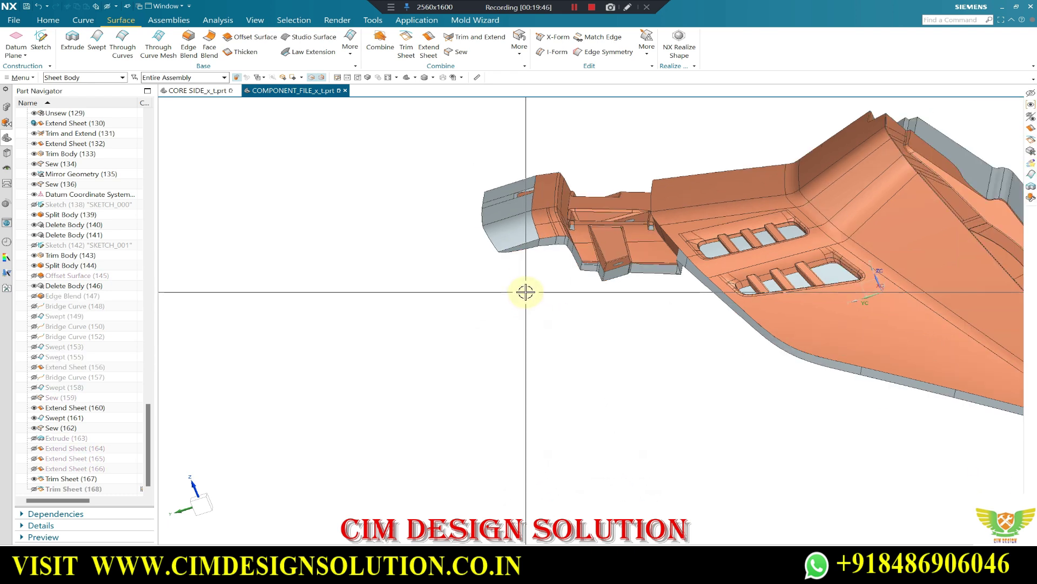
- Invert visibility with Ctrl+Shift+B, then hide all solid bodies through Show and Hide
key(ctrl+shift+b)
middle_drag(527, 294, 666, 261)
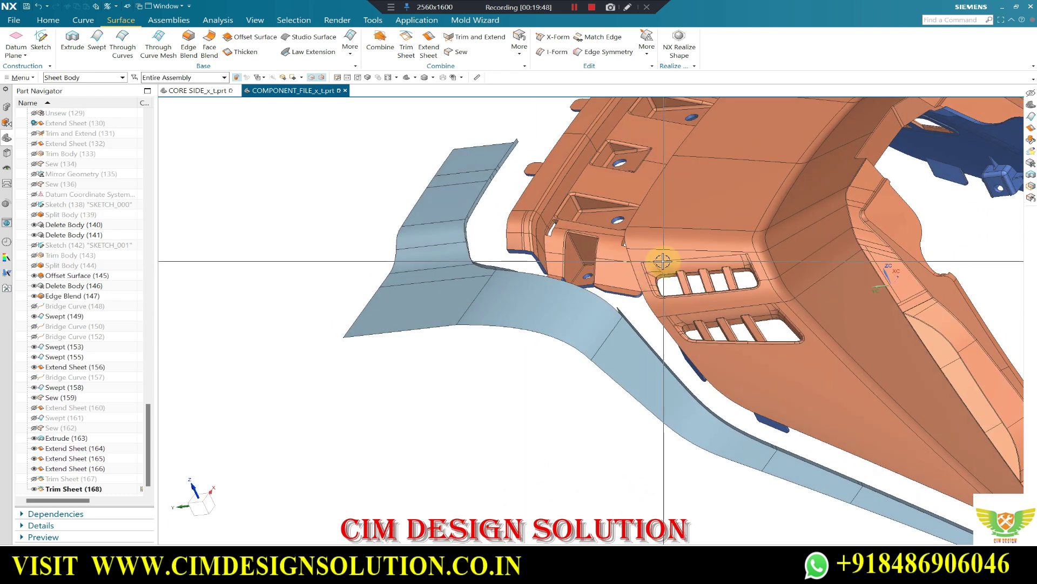
key(ctrl+w)
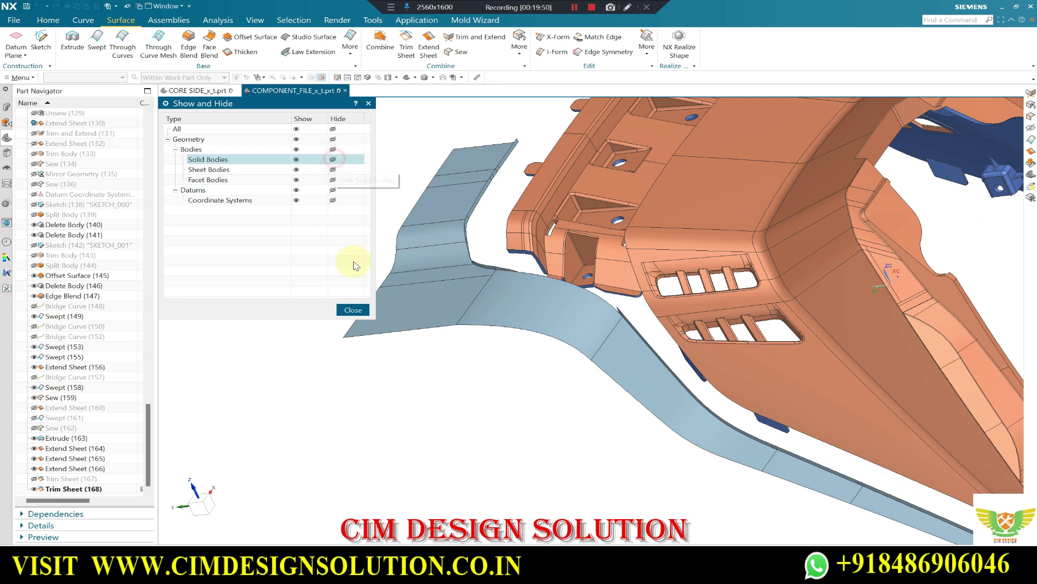
click(353, 309)
mouse_move(505, 216)
middle_down()
mouse_move(511, 195)
mouse_move(471, 229)
mouse_move(364, 245)
mouse_move(582, 227)
mouse_move(630, 210)
mouse_move(590, 239)
middle_up()
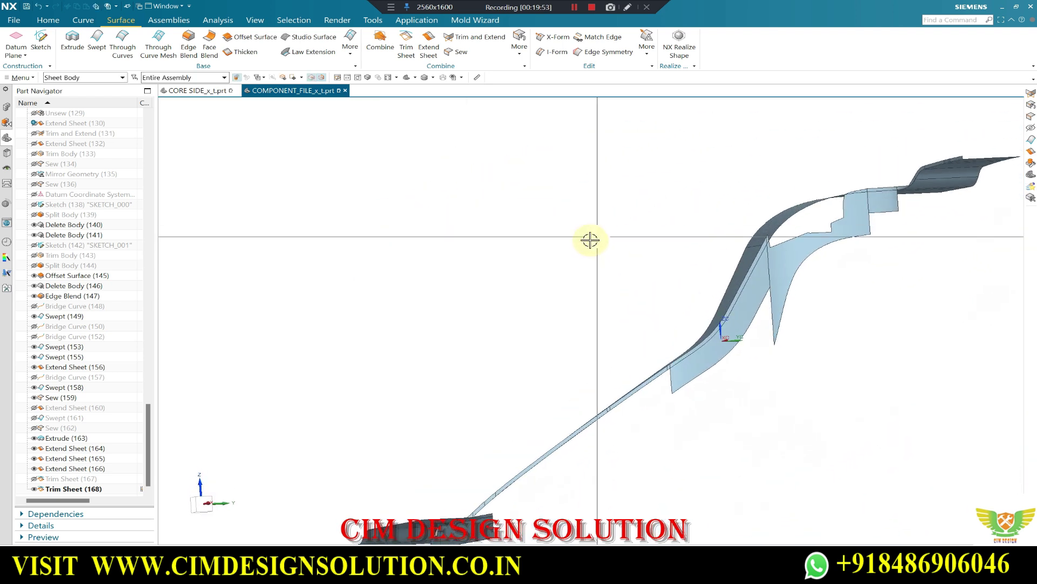
scroll(724, 212, up, 2)
scroll(664, 257, up, 2)
scroll(635, 271, up, 2)
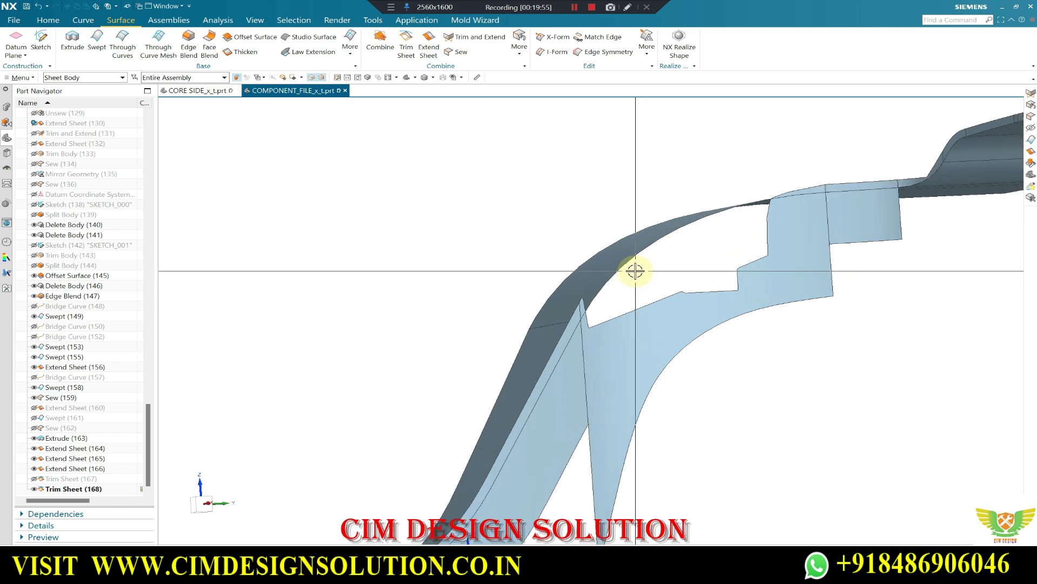
mouse_move(597, 266)
middle_down()
mouse_move(674, 253)
mouse_move(808, 146)
mouse_move(794, 185)
mouse_move(802, 191)
mouse_move(741, 162)
mouse_move(467, 141)
middle_up()
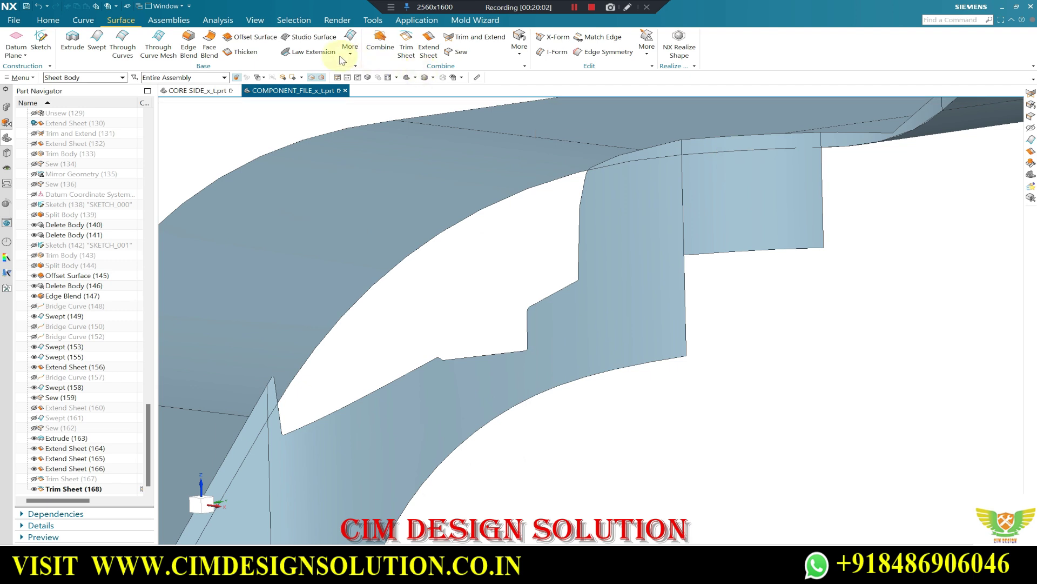
- Trim the stepped sheet back to the adjoining surface edge, projecting normal to the face
click(405, 40)
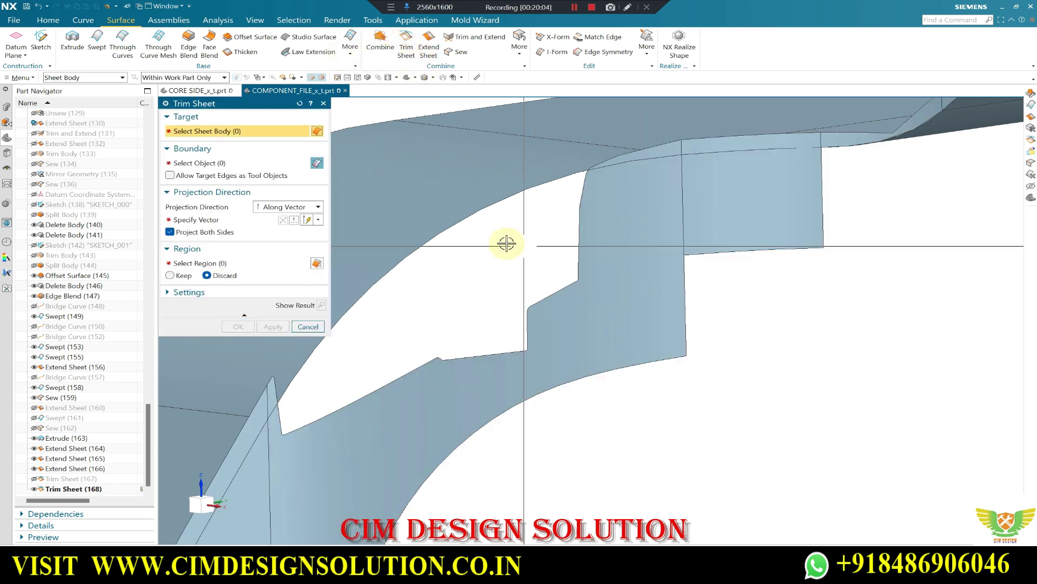
scroll(594, 178, up, 3)
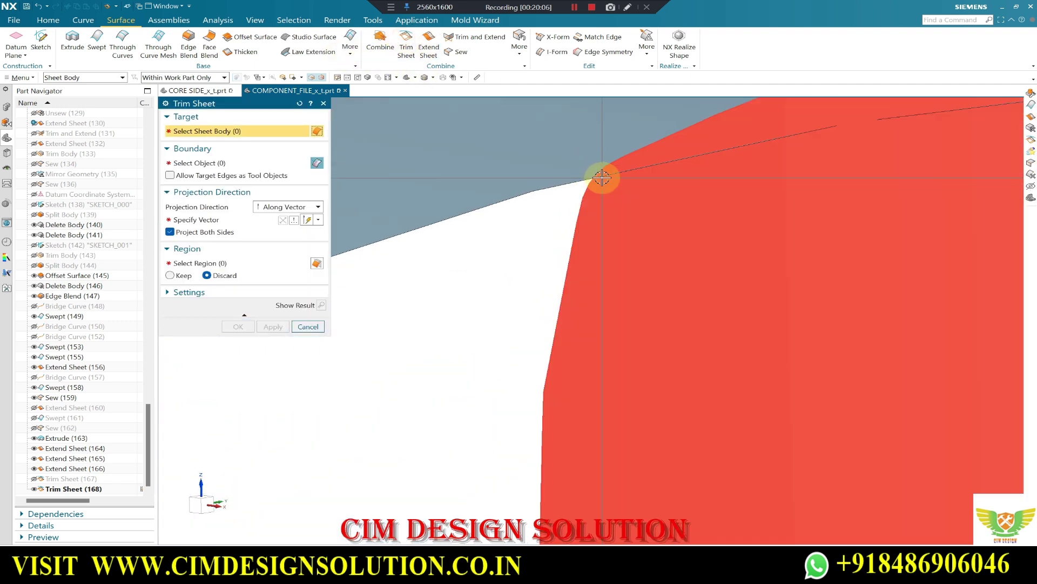
scroll(599, 178, down, 4)
click(676, 174)
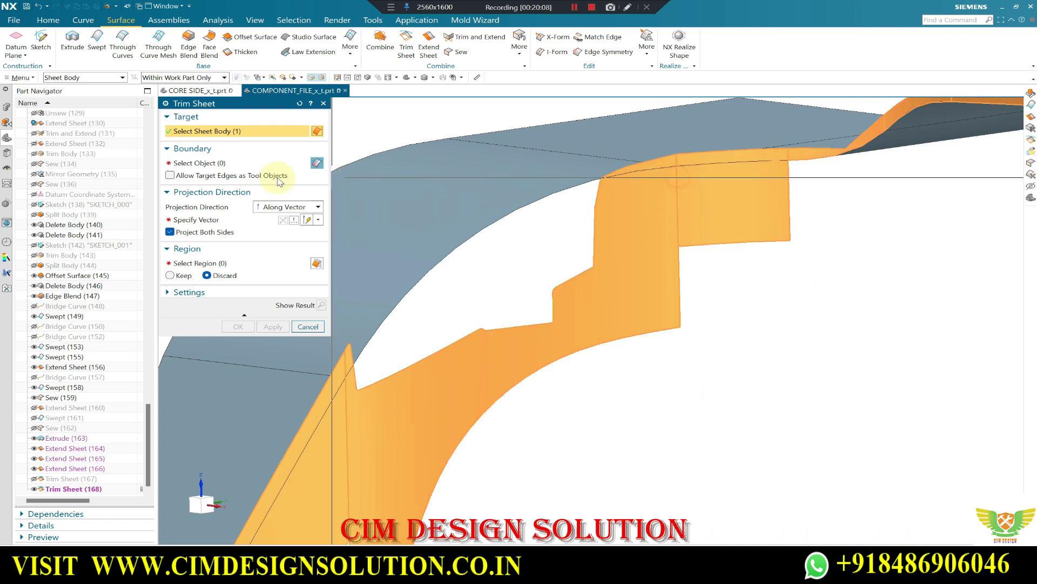
click(218, 164)
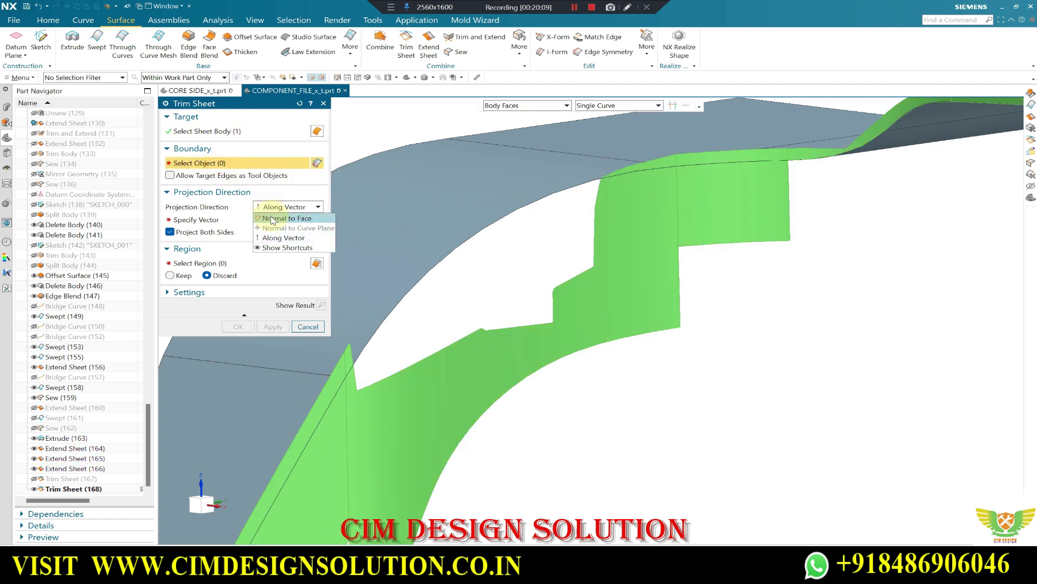
click(701, 166)
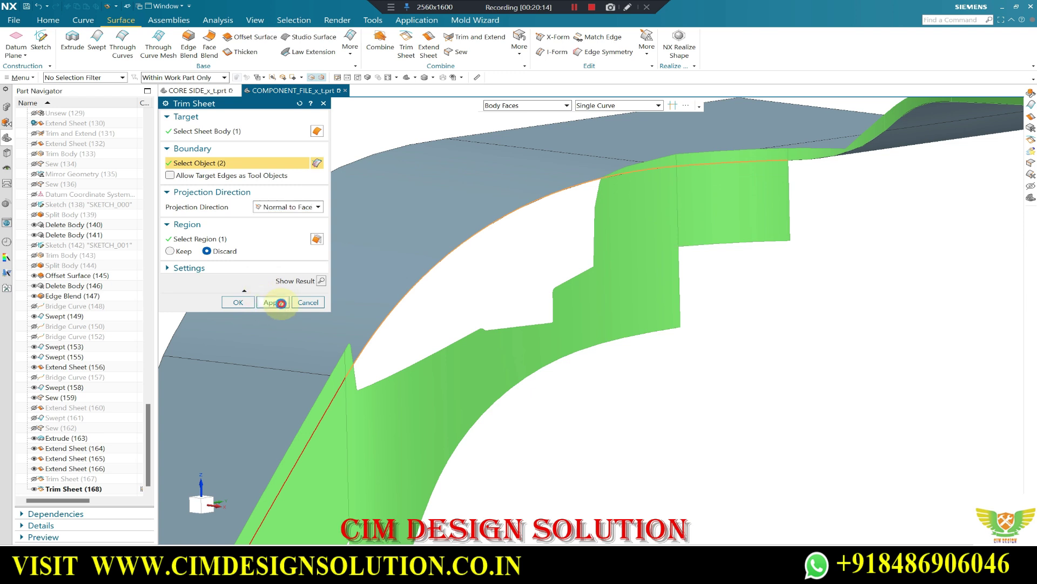
click(280, 303)
- Trim the lower flange sheet back to its boundary edge the same way
middle_drag(579, 180, 592, 169)
scroll(419, 377, down, 3)
click(453, 366)
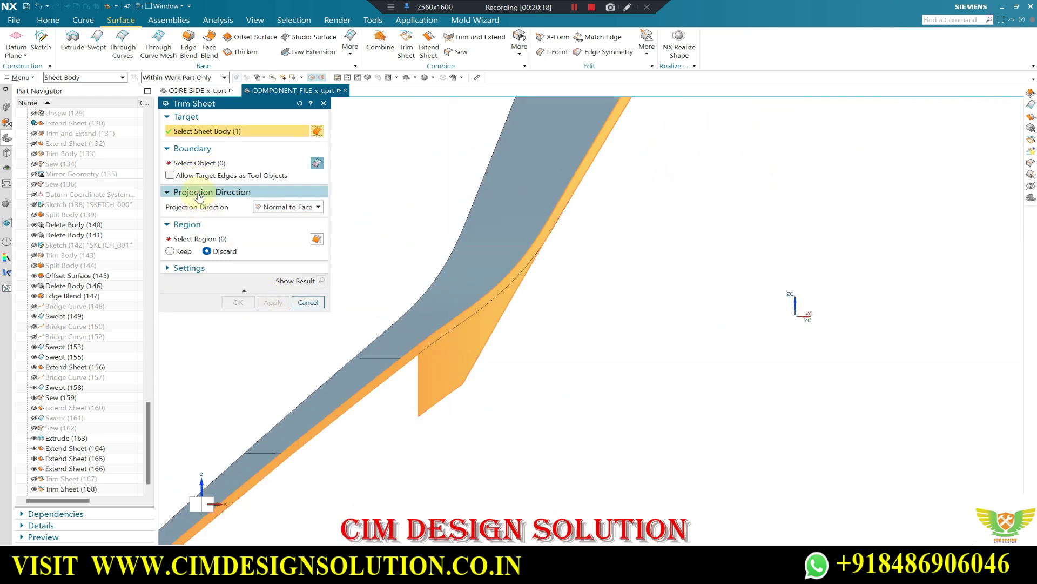
click(199, 164)
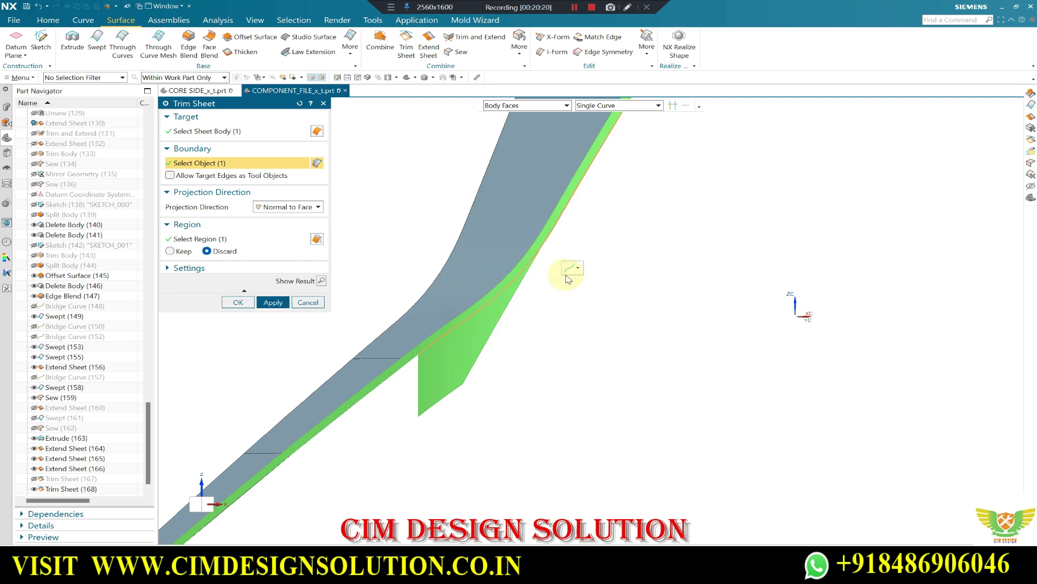
middle_click(589, 278)
scroll(621, 220, up, 5)
middle_click(498, 244)
mouse_move(498, 243)
middle_down()
mouse_move(516, 293)
mouse_move(621, 378)
mouse_move(623, 282)
middle_up()
scroll(614, 389, down, 3)
scroll(589, 301, up, 4)
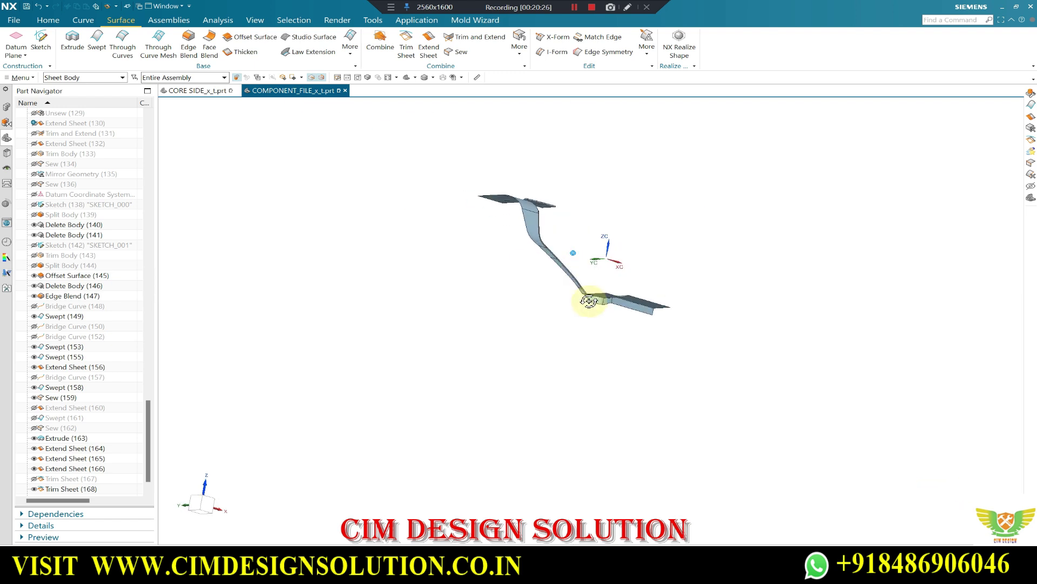
key(ctrl+b)
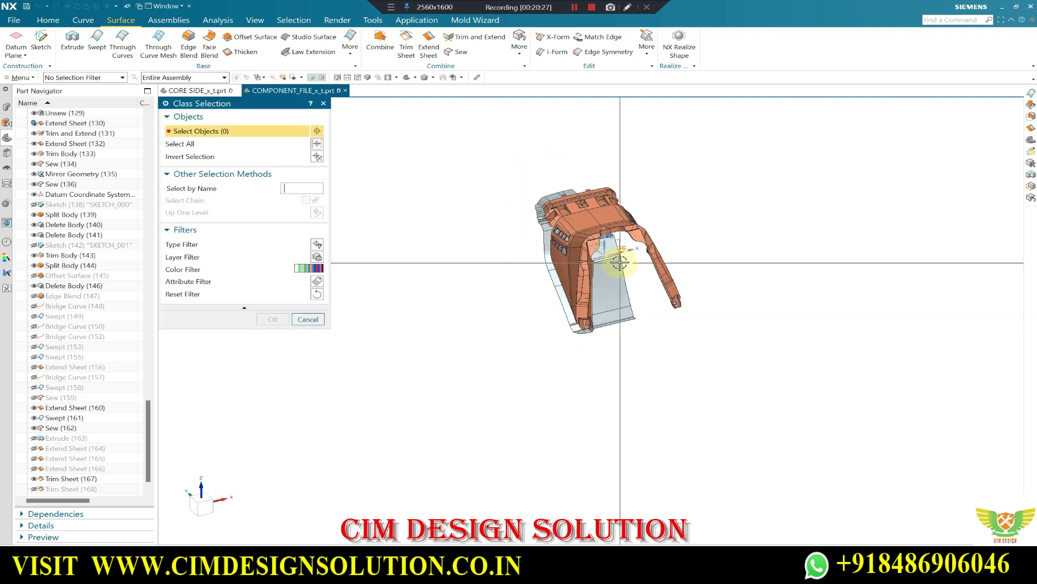
click(555, 219)
middle_click(531, 192)
middle_drag(530, 192, 545, 216)
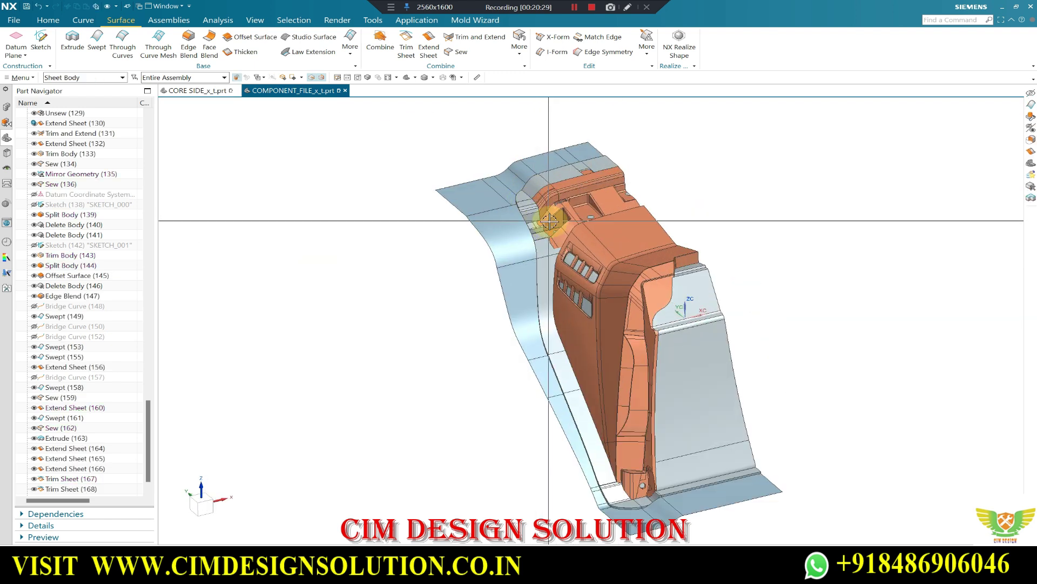
scroll(574, 263, down, 3)
mouse_move(574, 263)
middle_down()
mouse_move(523, 224)
mouse_move(583, 116)
mouse_move(659, 225)
middle_up()
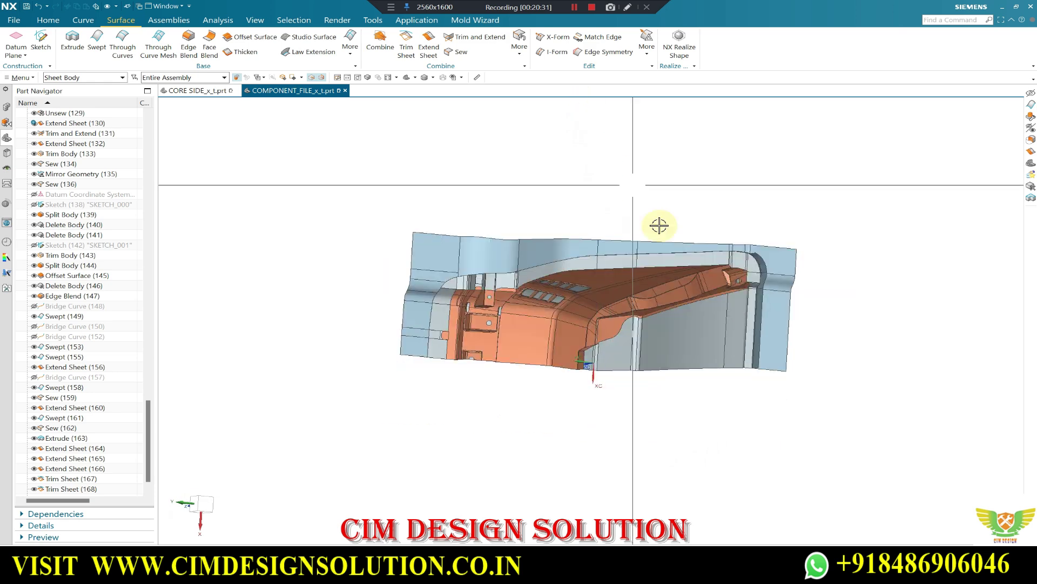
scroll(585, 271, down, 2)
mouse_move(586, 271)
middle_down()
mouse_move(528, 440)
mouse_move(363, 342)
mouse_move(598, 375)
mouse_move(603, 316)
middle_up()
scroll(741, 398, down, 3)
mouse_move(741, 398)
middle_down()
mouse_move(799, 364)
mouse_move(746, 378)
mouse_move(753, 399)
mouse_move(727, 363)
mouse_move(599, 384)
middle_up()
scroll(599, 384, down, 2)
scroll(575, 452, down, 2)
scroll(598, 431, down, 1)
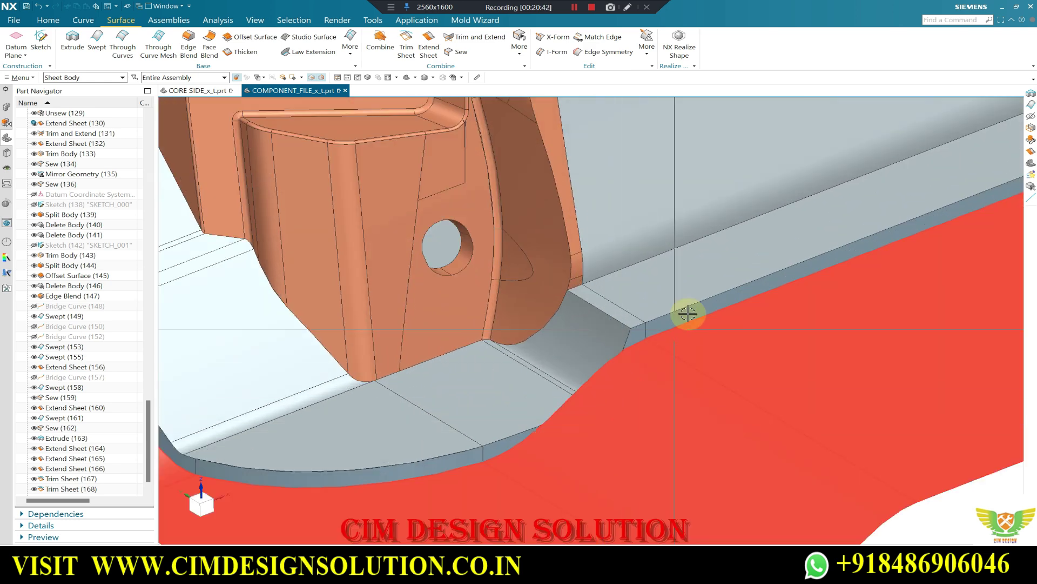
scroll(629, 325, up, 2)
middle_drag(612, 373, 627, 370)
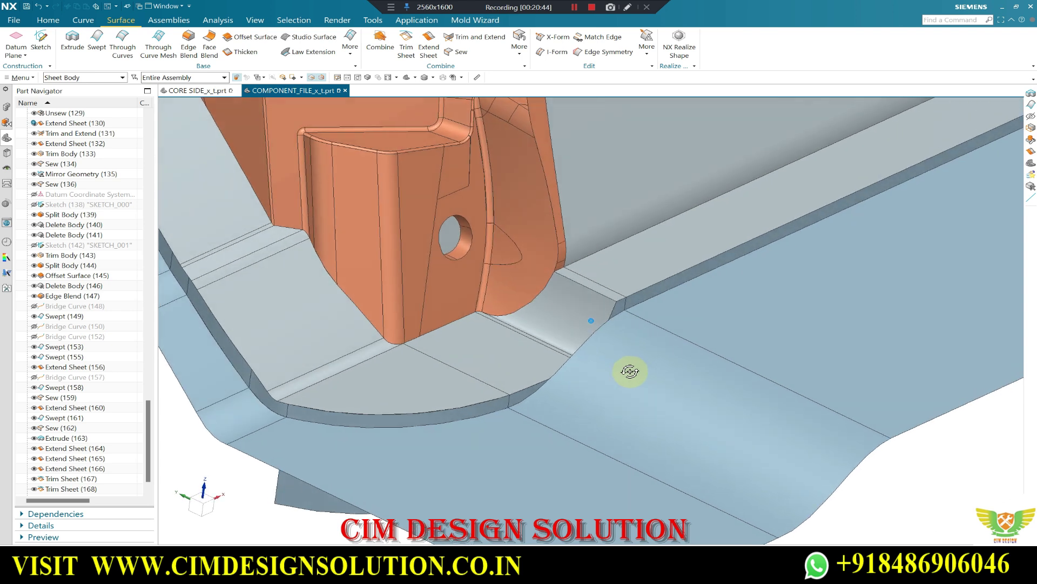
scroll(643, 362, down, 2)
click(639, 353)
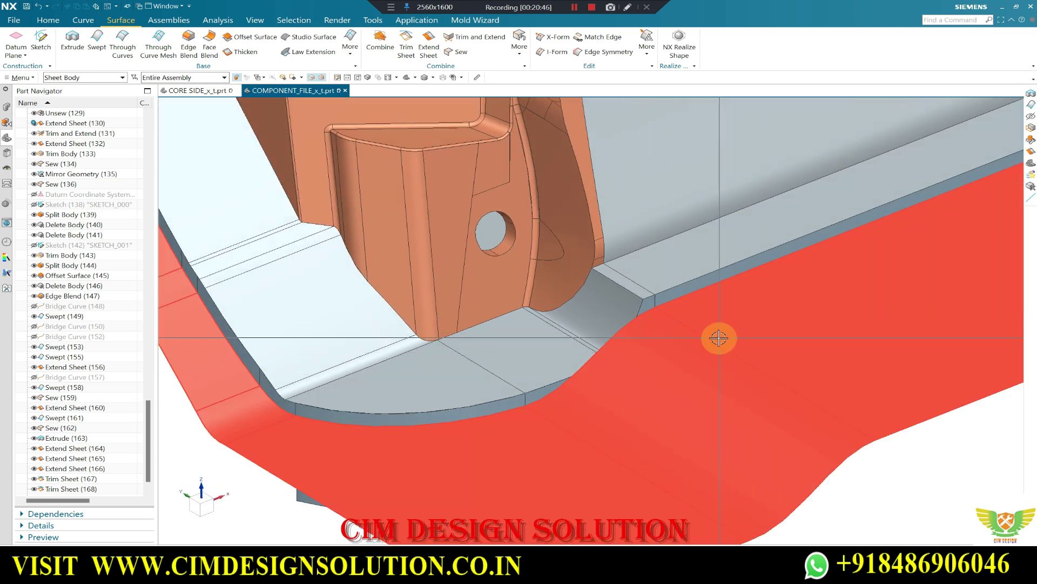
scroll(718, 337, up, 3)
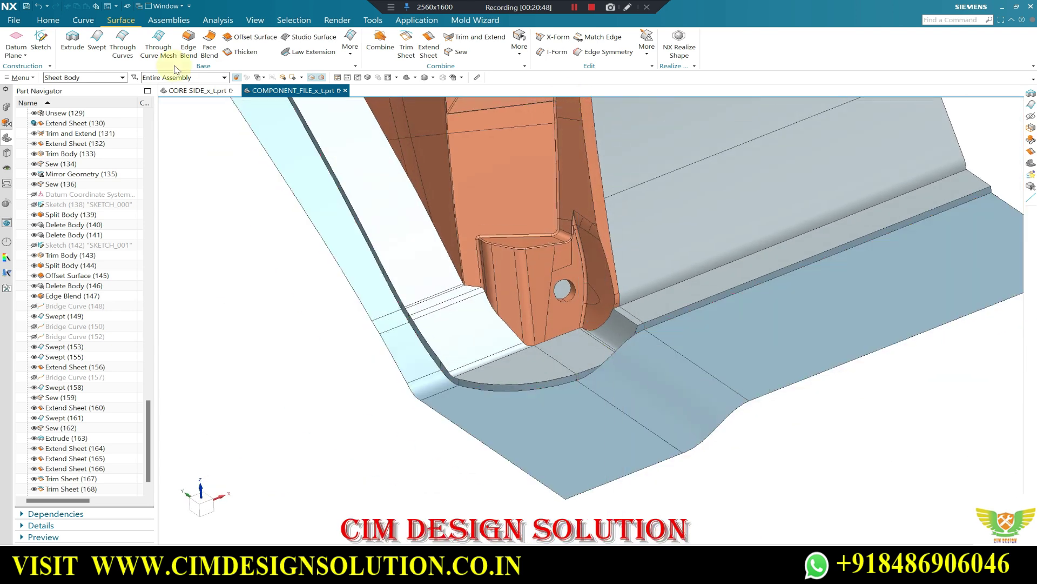
- Delete the corner transition patch body beside the boss
click(53, 24)
click(107, 23)
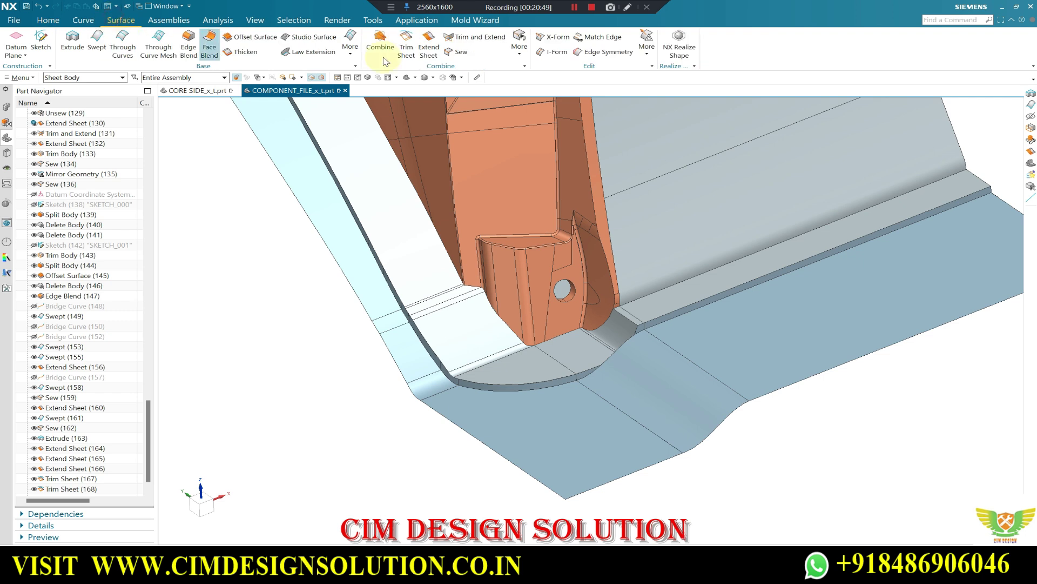
click(520, 48)
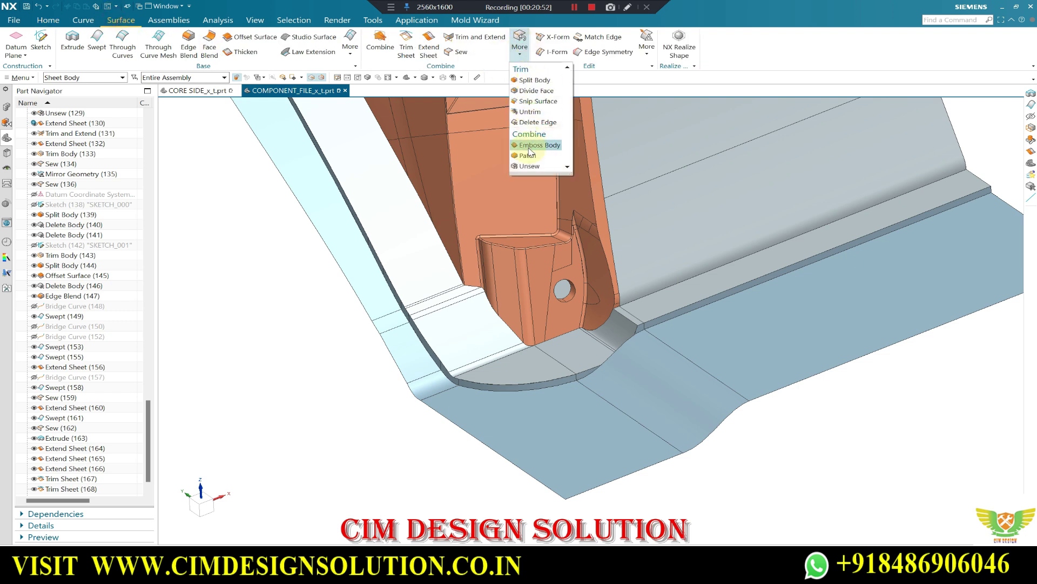
click(529, 146)
click(309, 211)
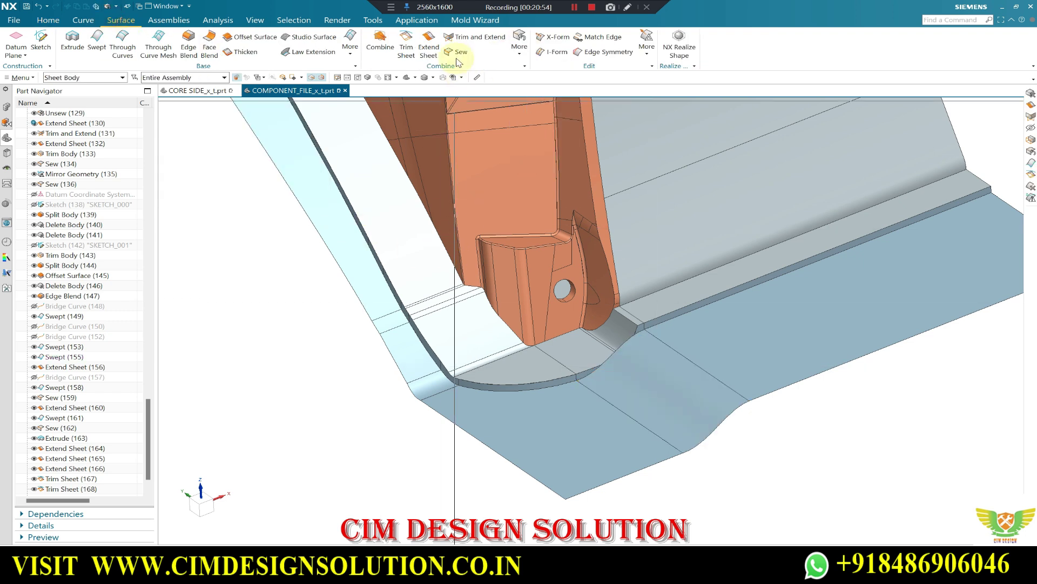
click(54, 18)
click(369, 58)
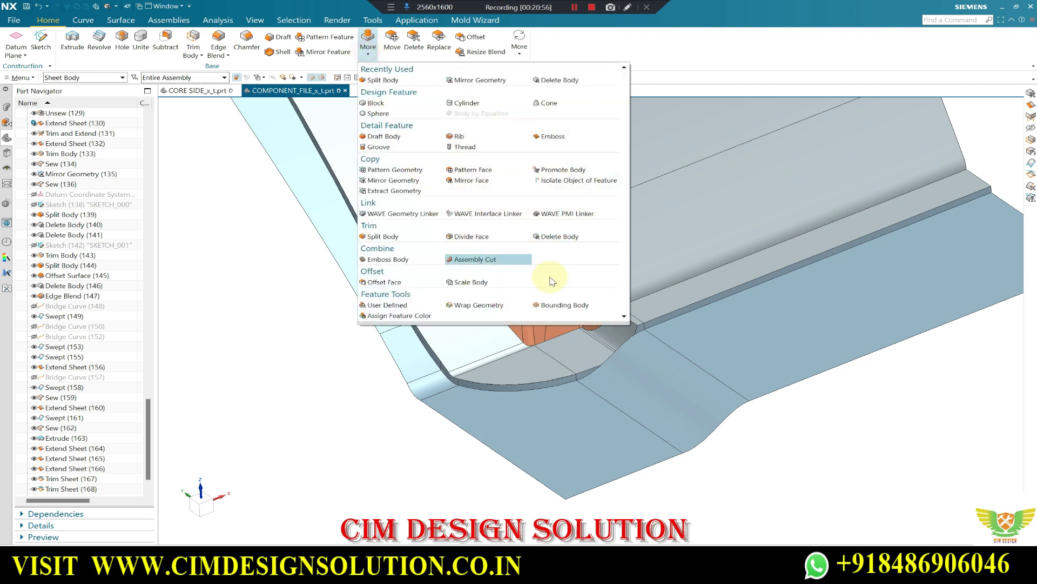
click(556, 236)
scroll(551, 243, up, 3)
key(Escape)
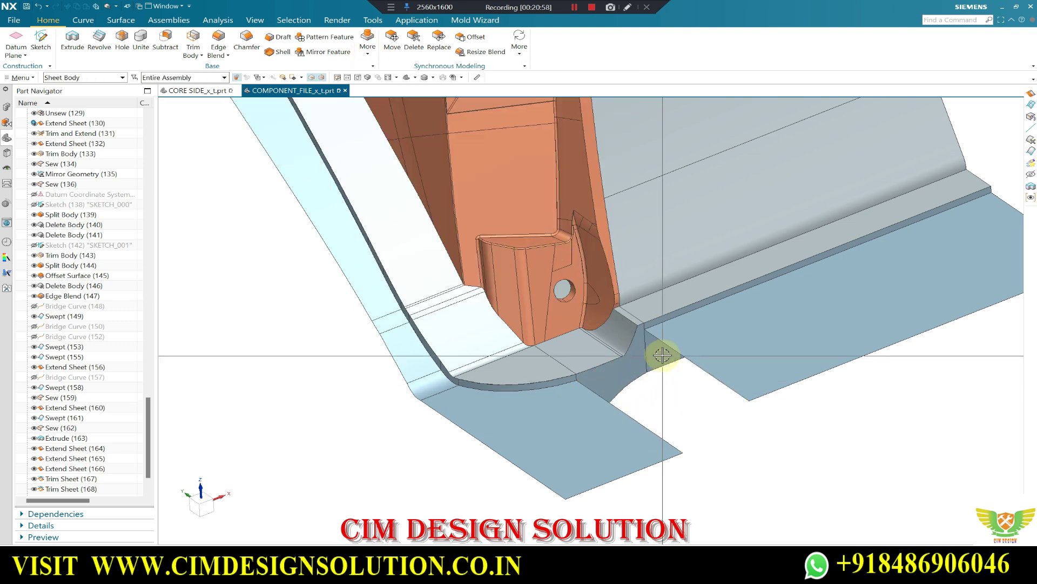
scroll(660, 327, up, 3)
middle_drag(663, 326, 656, 324)
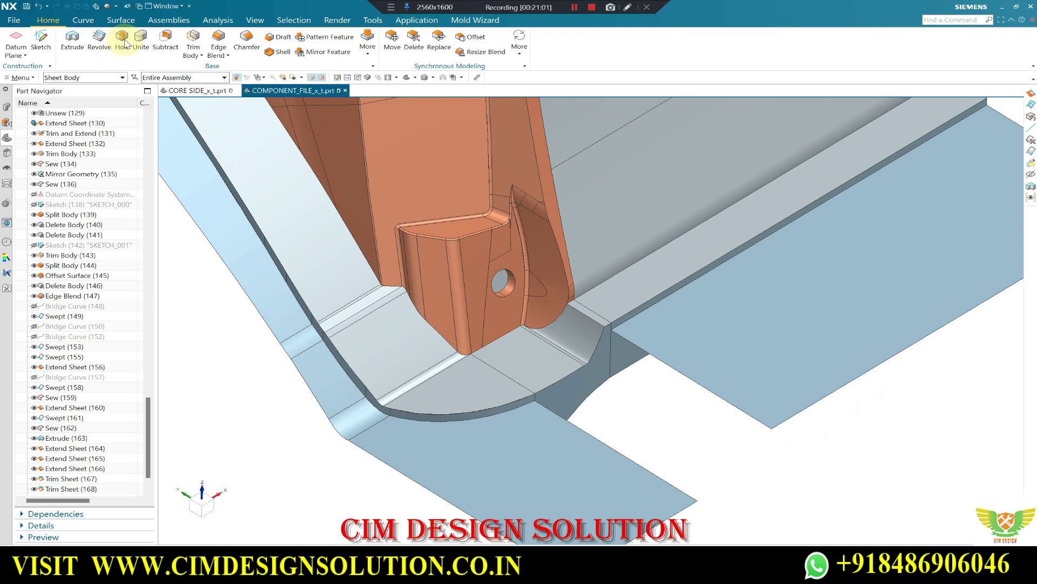
- Pull the flat sheet's edge next to the gap back with a -20 mm Extend Sheet offset
click(120, 21)
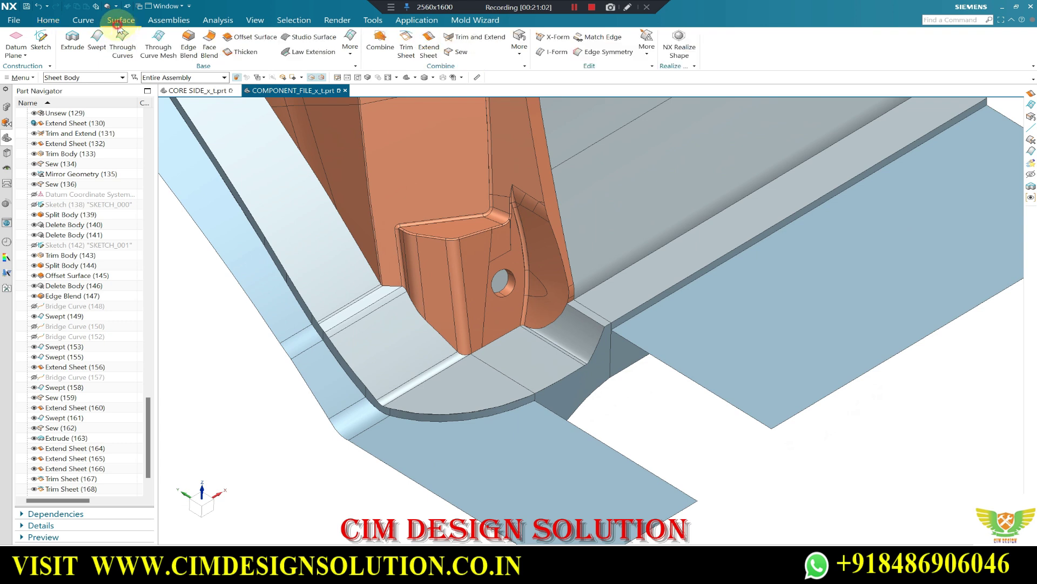
click(432, 46)
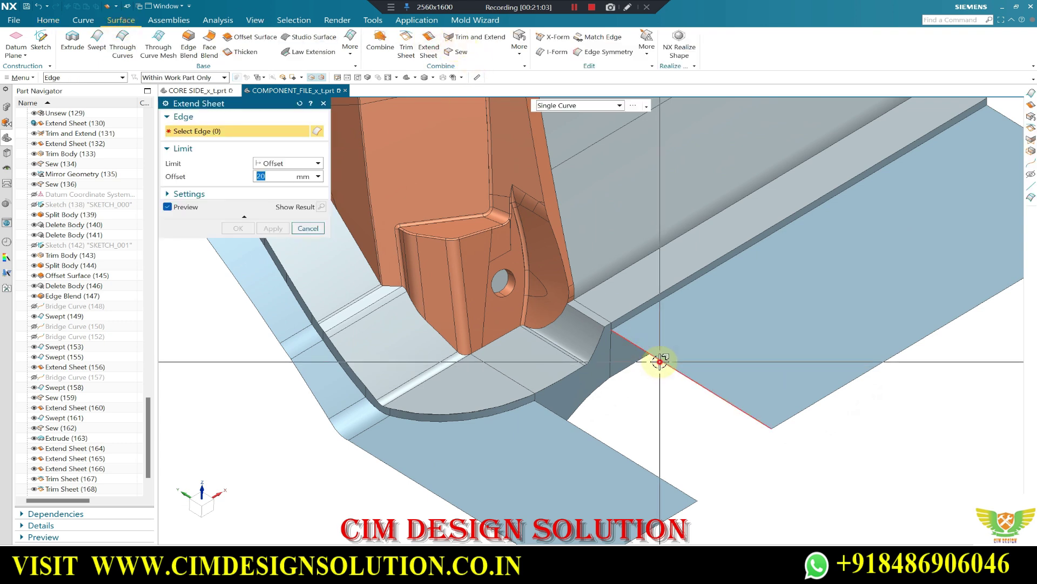
click(655, 364)
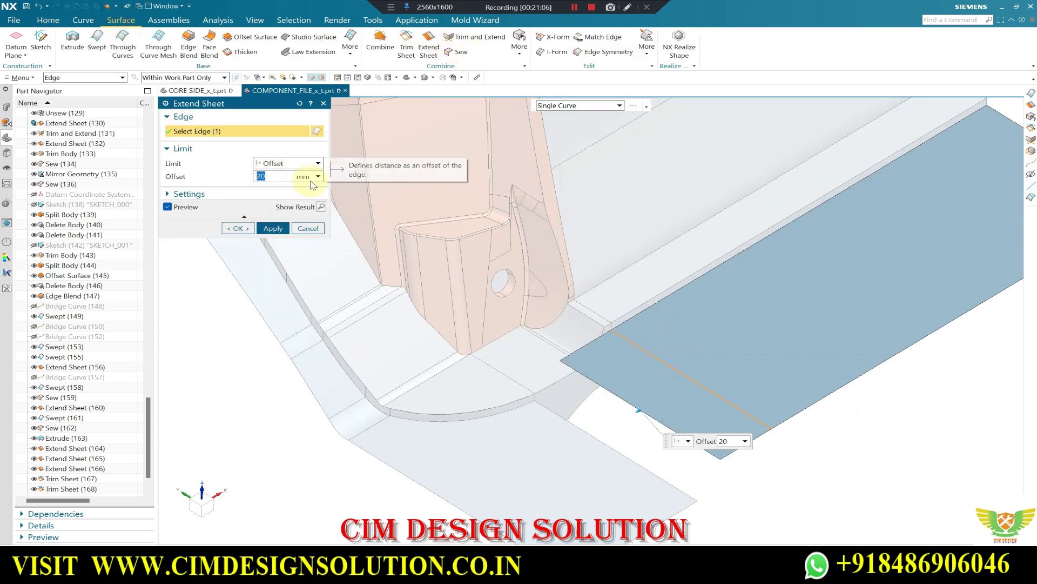
text(-2)
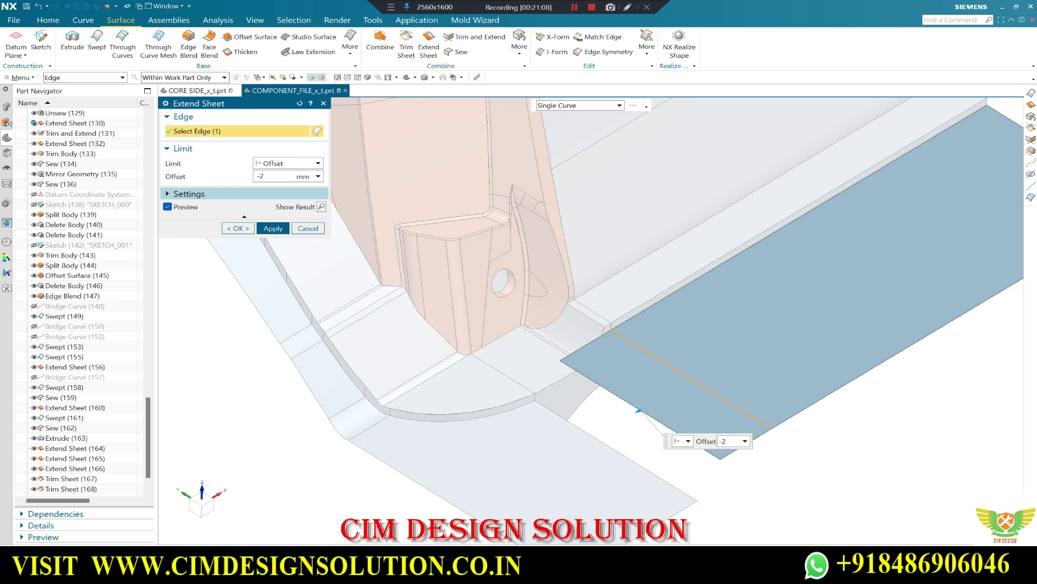
text(0)
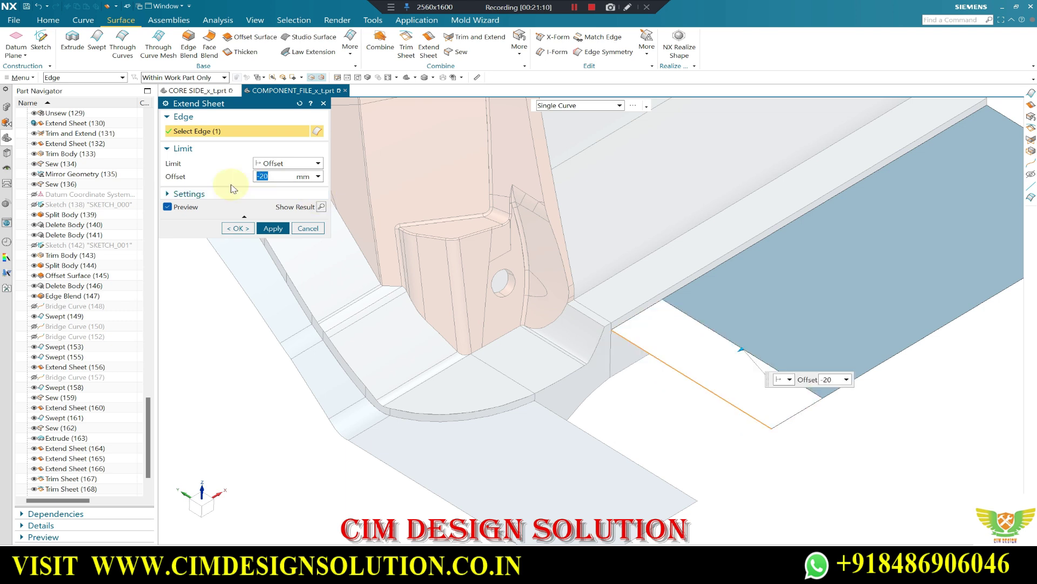
click(238, 228)
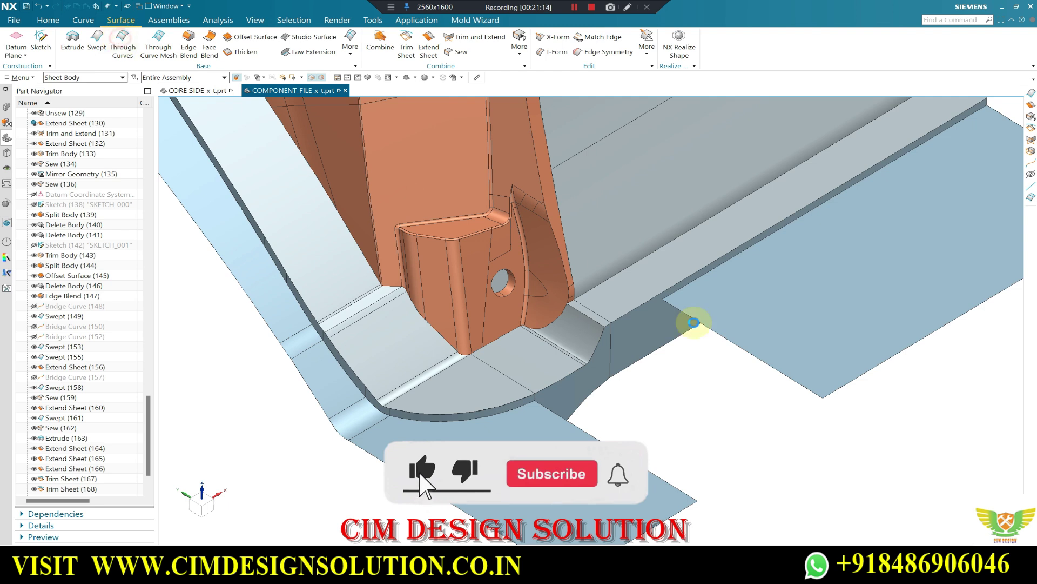
- Create a Through Curves surface bridging the corner gap between the two sheet edges
click(645, 335)
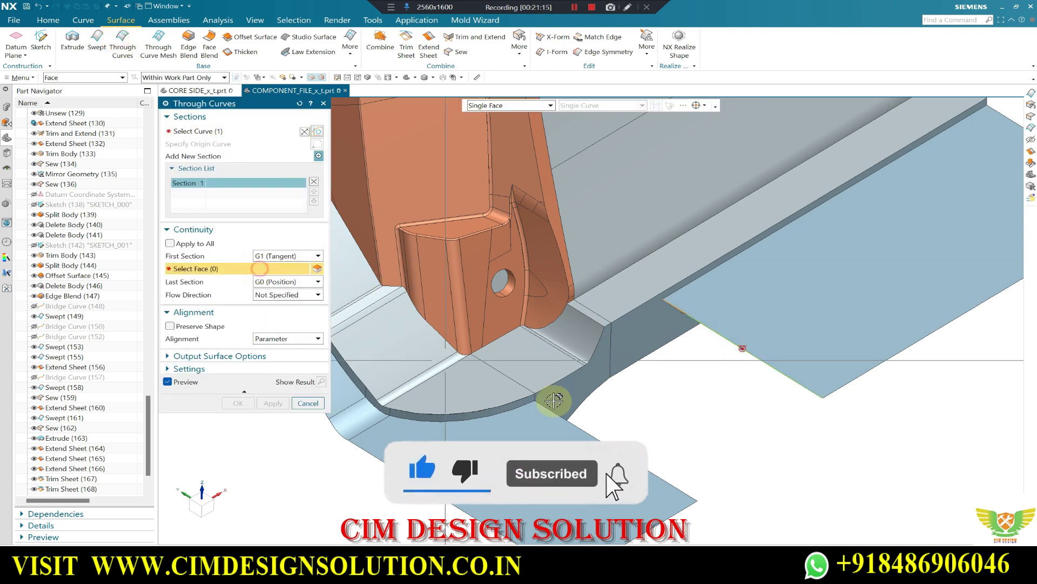
click(613, 437)
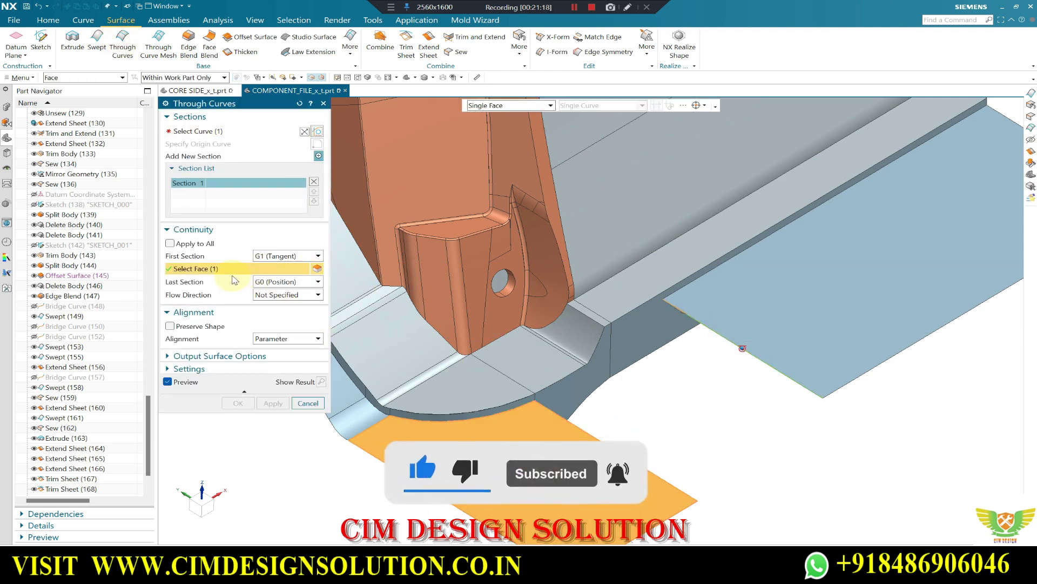
click(197, 134)
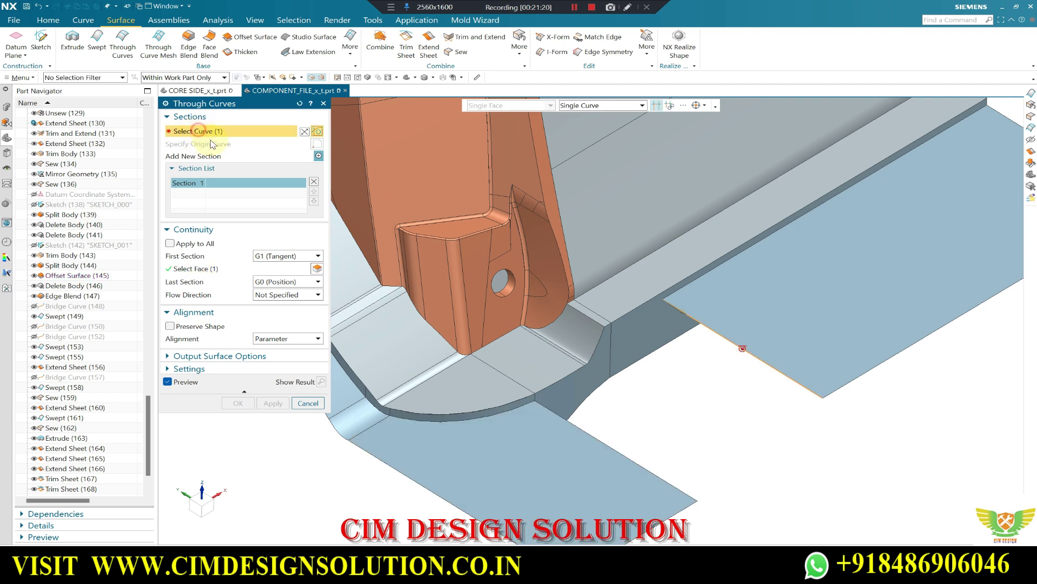
click(315, 156)
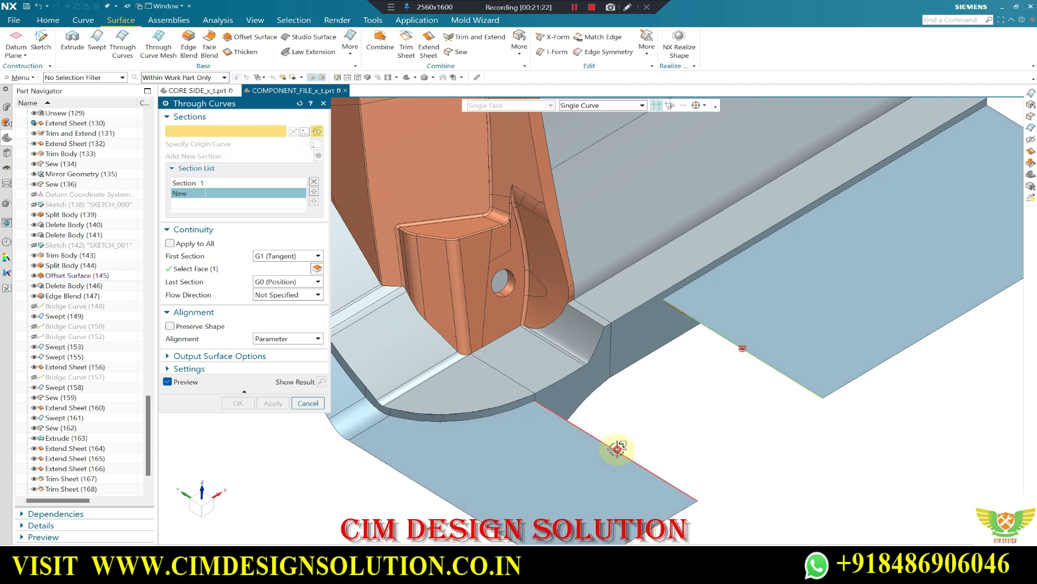
click(618, 449)
mouse_move(563, 387)
middle_down()
mouse_move(639, 358)
mouse_move(634, 371)
mouse_move(572, 359)
mouse_move(581, 383)
mouse_move(610, 378)
mouse_move(580, 382)
middle_up()
click(239, 403)
scroll(388, 378, up, 3)
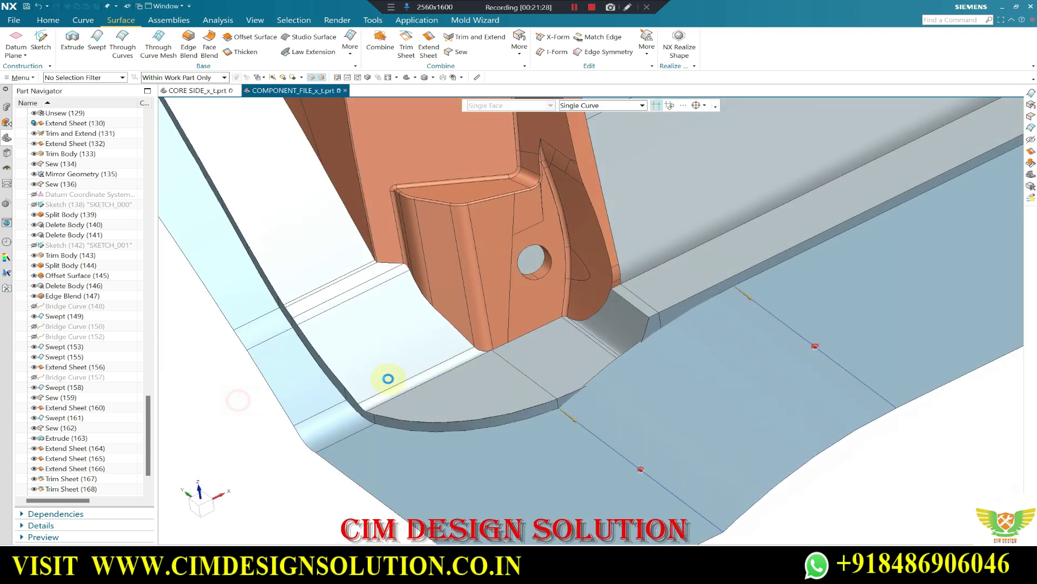
middle_drag(672, 441, 644, 354)
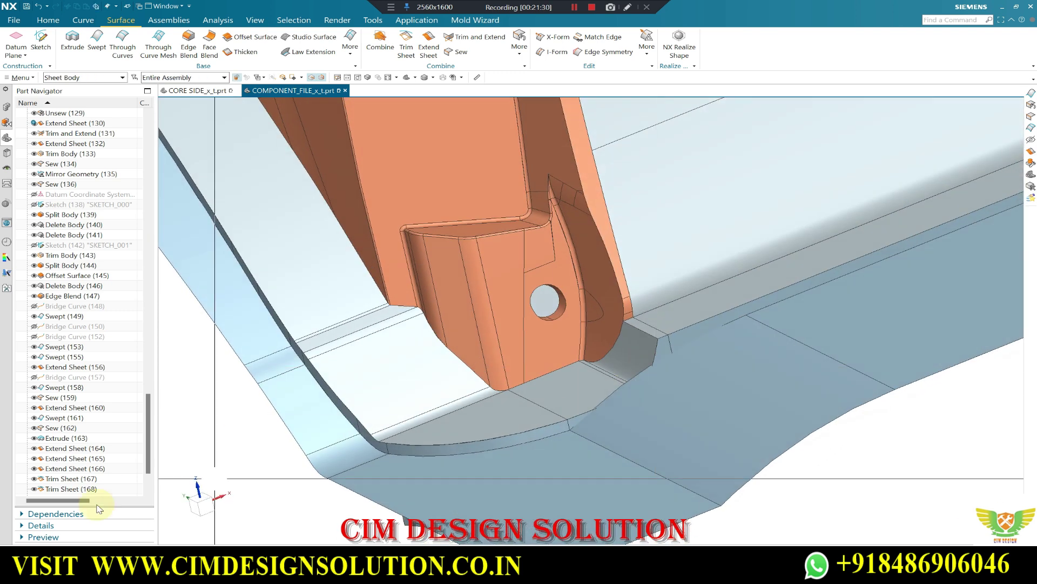
- Edit the Through Curves surface so first and last sections are G1 tangent to adjacent faces
double_click(80, 489)
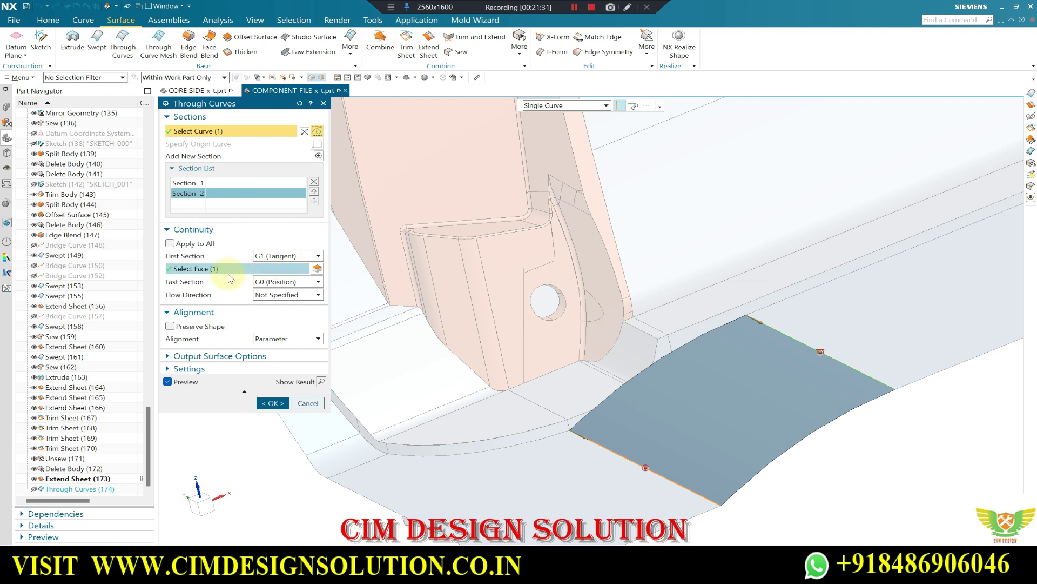
click(216, 268)
click(274, 303)
mouse_move(486, 302)
middle_down()
mouse_move(718, 312)
mouse_move(635, 357)
middle_up()
click(840, 324)
middle_click(740, 342)
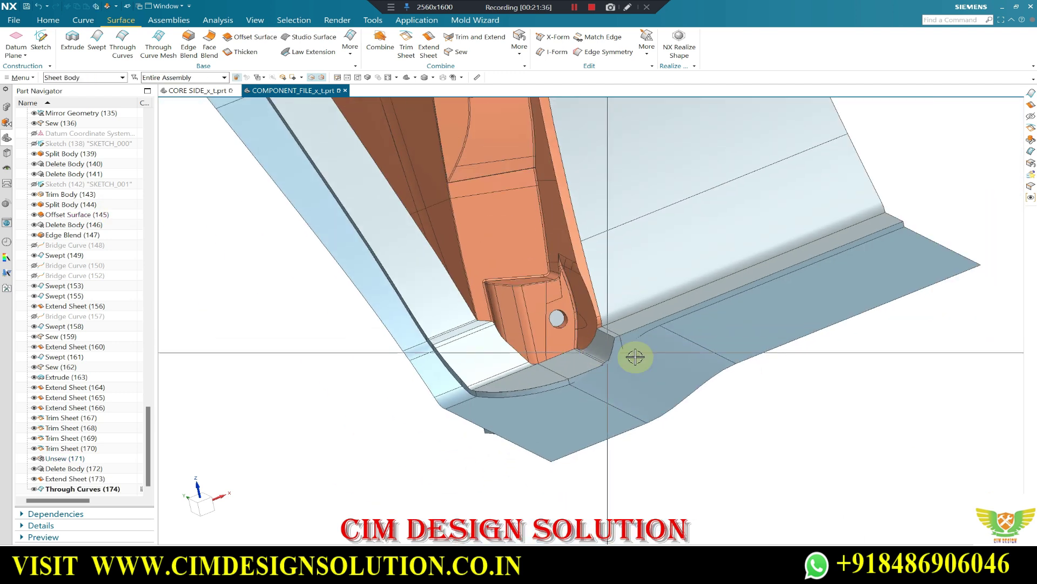
- Zoom in and reopen the Extend Sheet (173) pull-back for editing
scroll(638, 358, up, 1)
scroll(619, 359, up, 3)
scroll(574, 352, up, 2)
scroll(580, 336, up, 2)
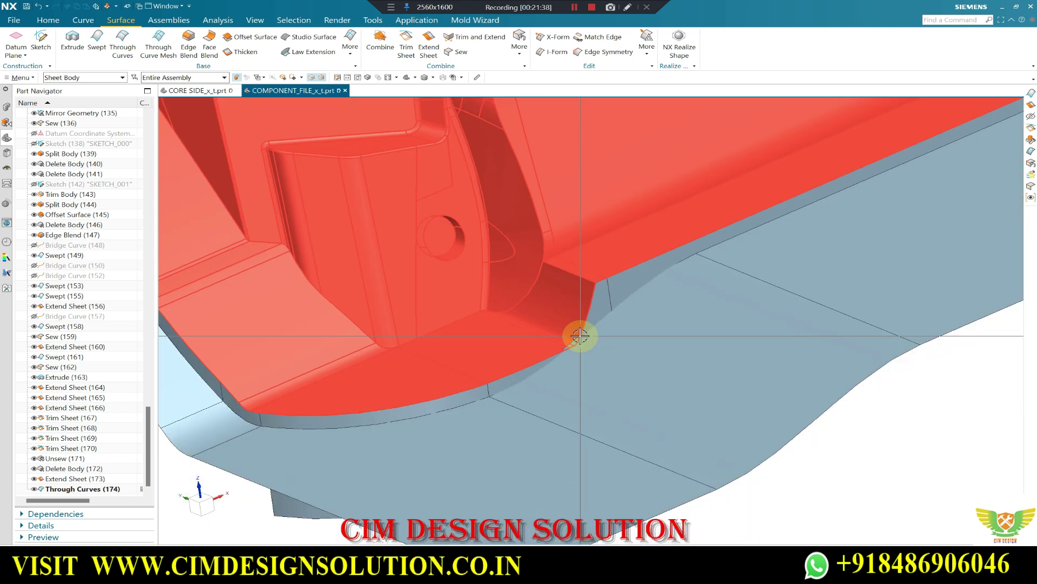
double_click(78, 479)
text(-30)
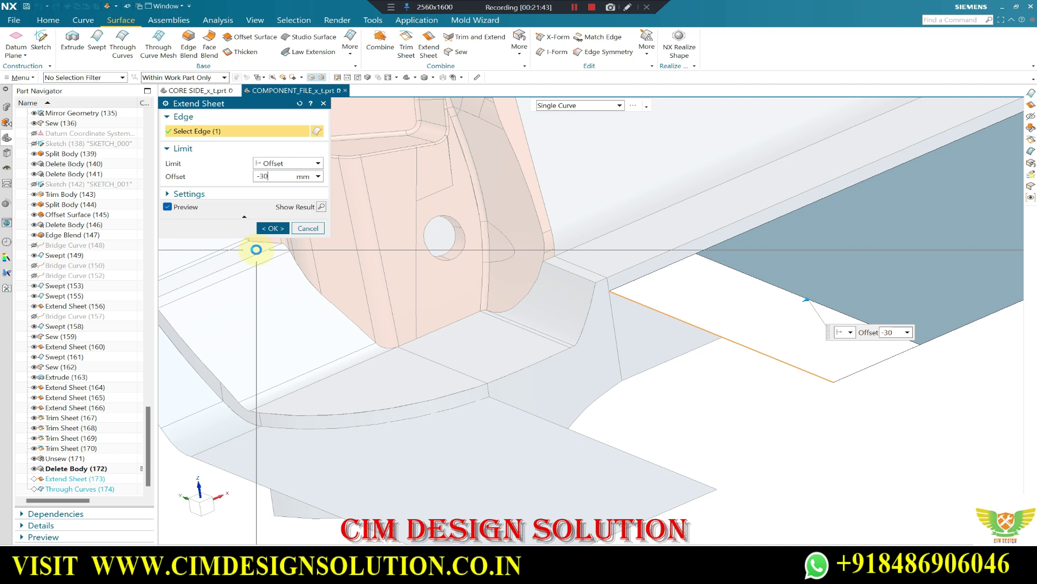
- Set the Extend Sheet (173) pull-back offset to -30 mm and inspect the updated sheet
click(256, 249)
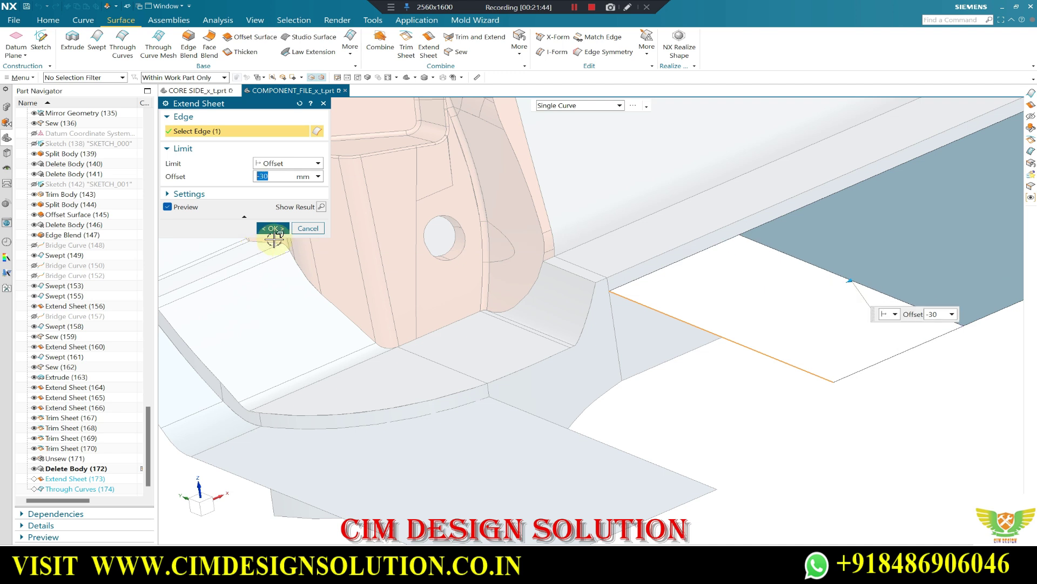
middle_click(278, 245)
scroll(364, 281, down, 2)
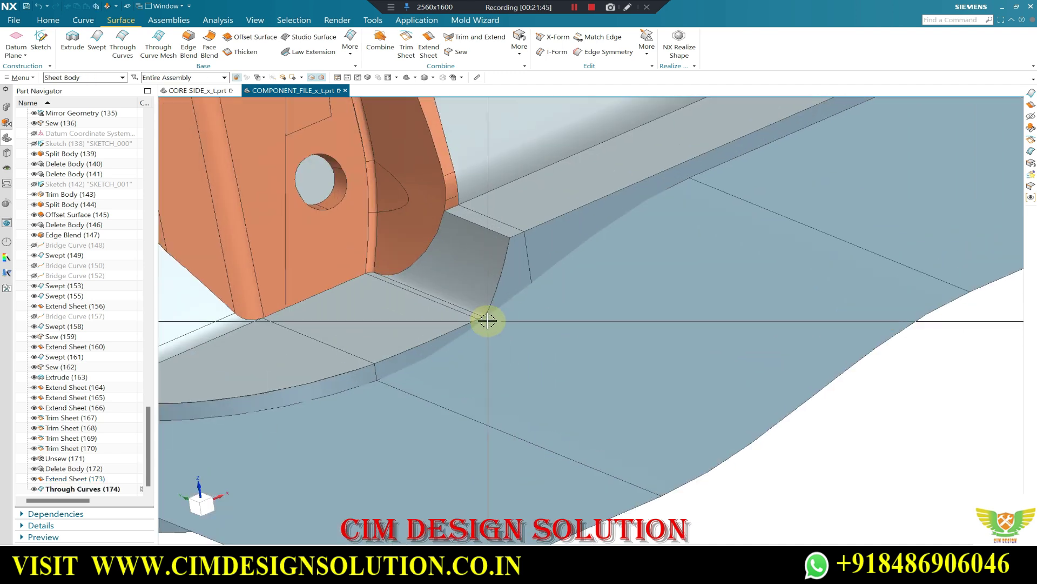
scroll(512, 287, down, 3)
scroll(544, 282, up, 2)
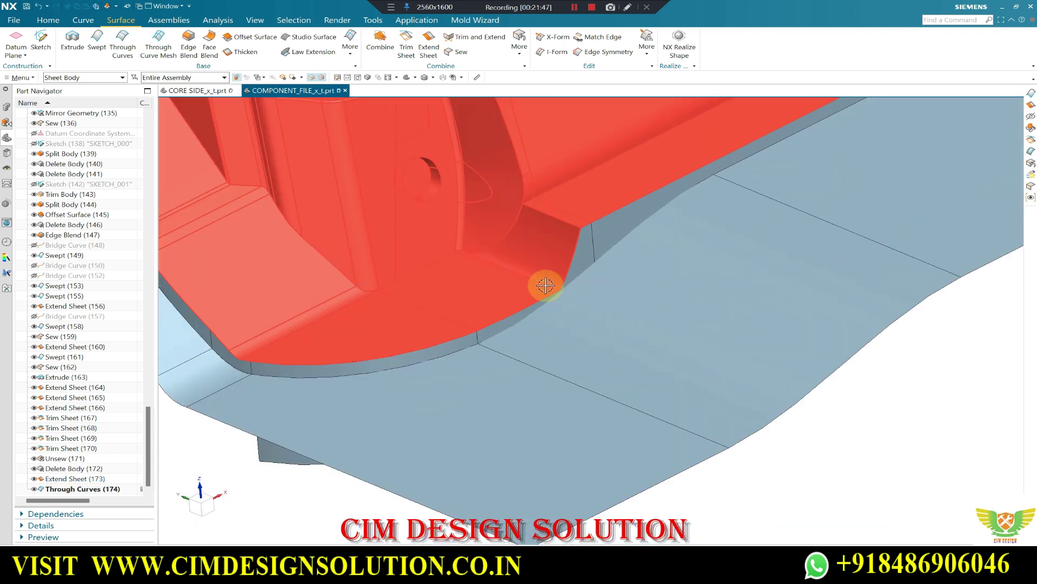
scroll(602, 304, down, 2)
mouse_move(602, 304)
middle_down()
mouse_move(613, 275)
mouse_move(609, 294)
middle_up()
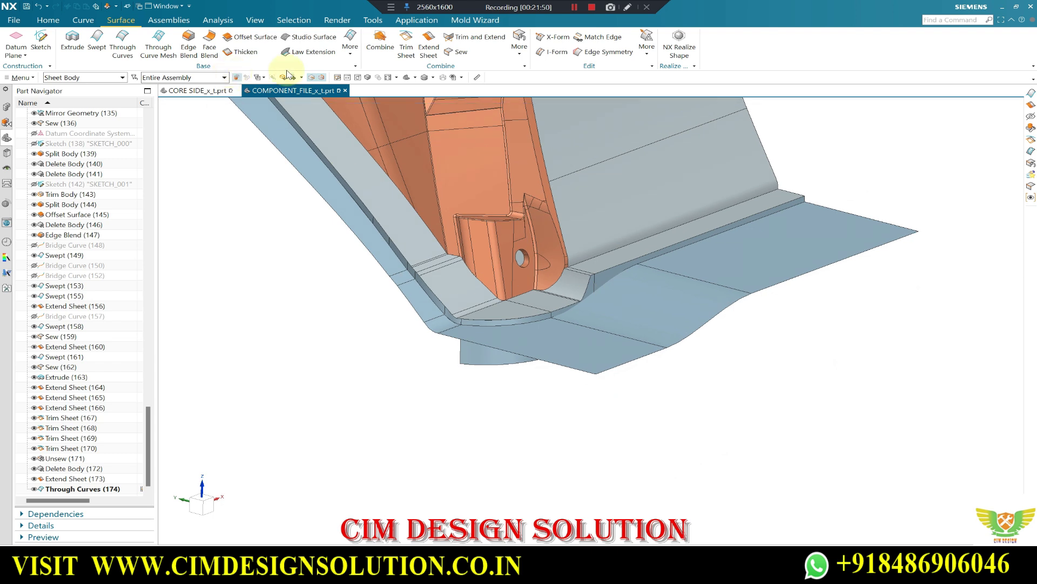
- Start a Trim Sheet on the parting sheet, marking the outer region to discard
click(406, 38)
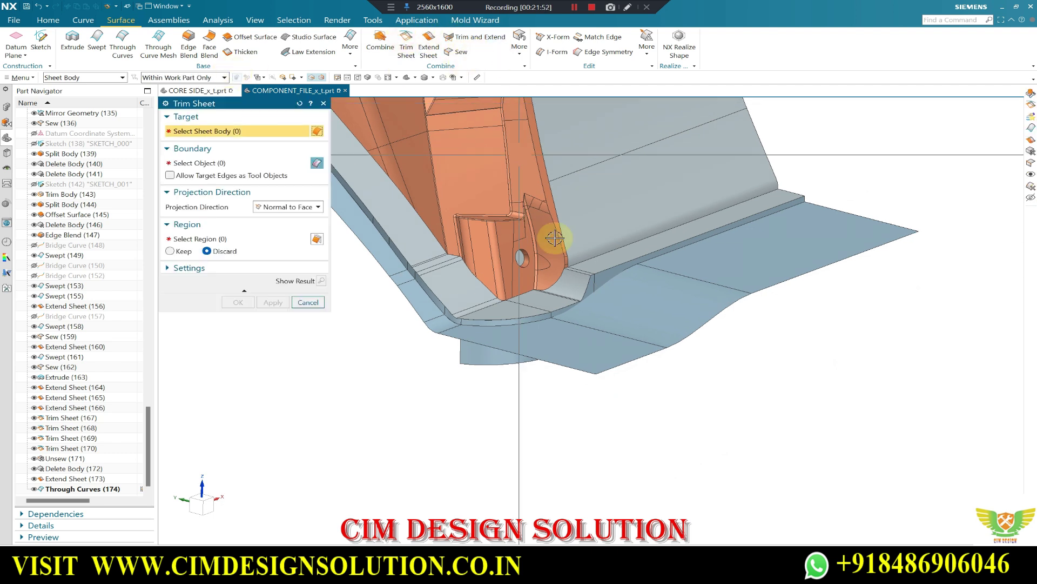
scroll(444, 378, up, 3)
click(447, 383)
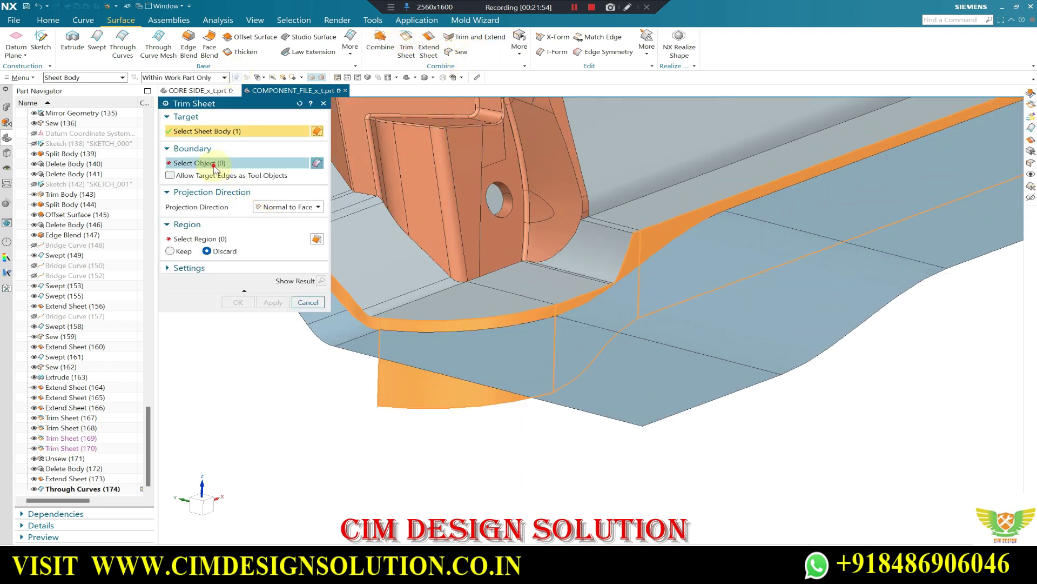
click(589, 303)
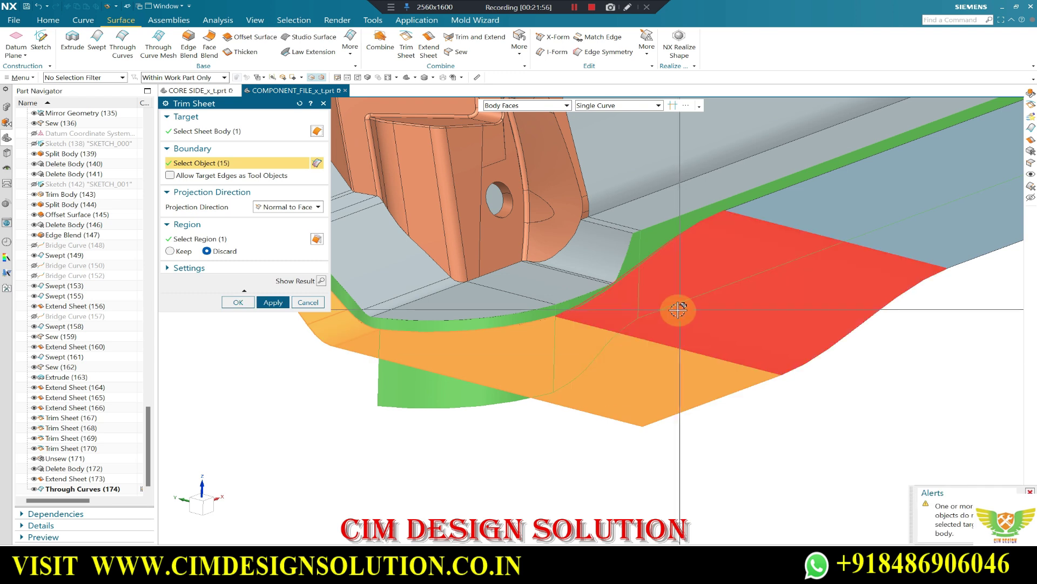
- Orbit and zoom around the flange corner to inspect the trim boundary
mouse_move(829, 213)
middle_down()
mouse_move(701, 314)
mouse_move(712, 307)
mouse_move(728, 352)
mouse_move(614, 308)
mouse_move(527, 227)
mouse_move(709, 387)
mouse_move(822, 405)
mouse_move(764, 364)
mouse_move(690, 401)
middle_up()
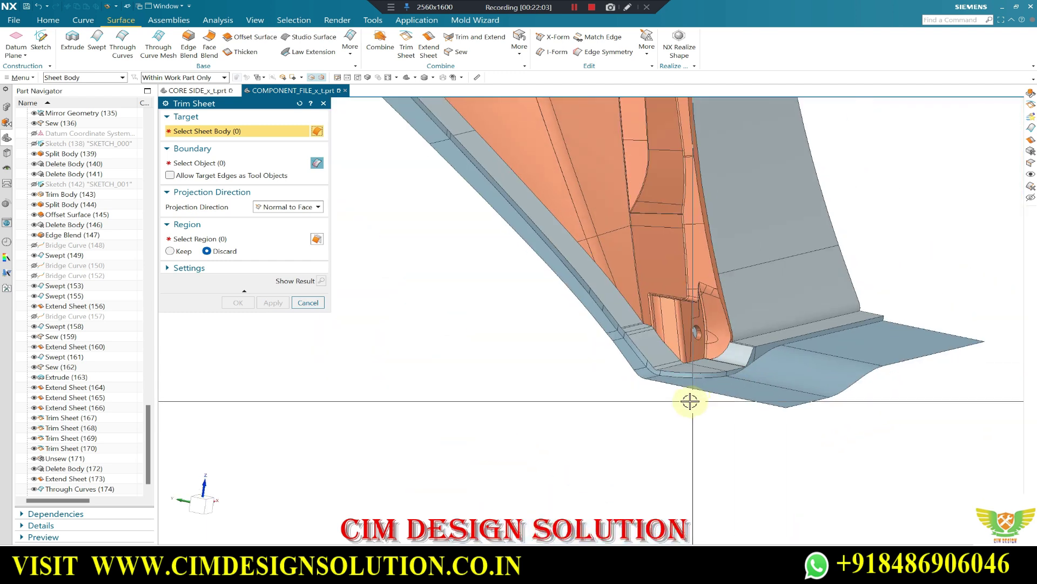
scroll(690, 401, up, 2)
scroll(607, 427, up, 3)
scroll(502, 394, up, 3)
scroll(533, 387, up, 3)
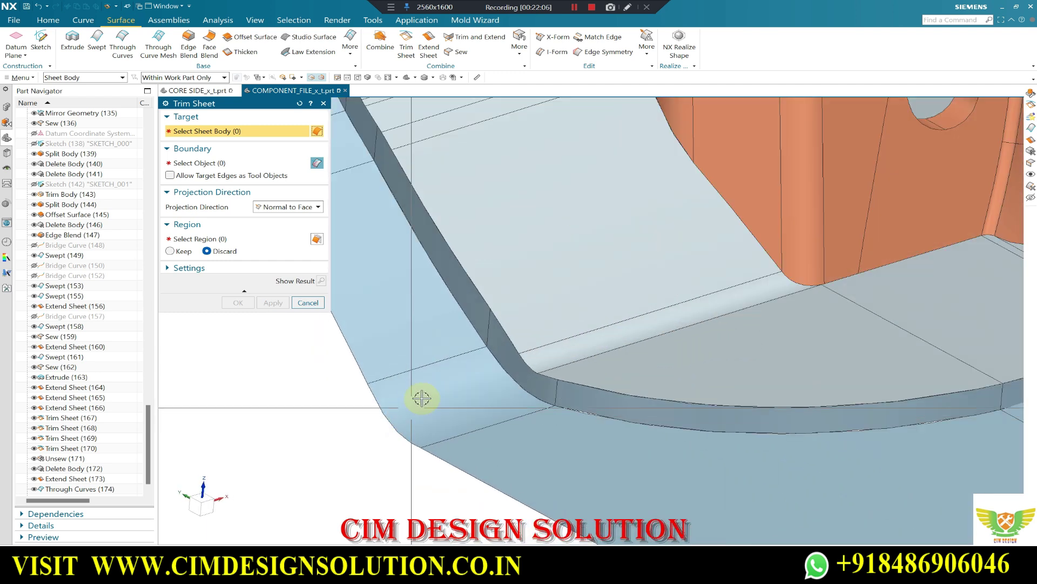
scroll(591, 349, down, 1)
scroll(634, 375, down, 2)
scroll(639, 389, down, 2)
scroll(439, 299, up, 3)
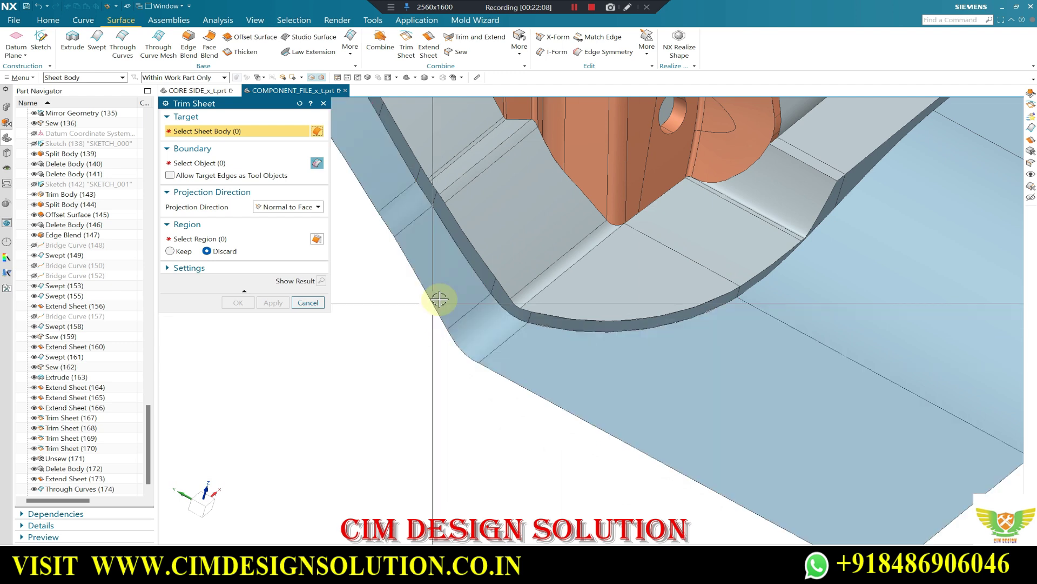
scroll(440, 299, up, 2)
mouse_move(607, 331)
middle_down()
mouse_move(556, 363)
mouse_move(551, 338)
middle_up()
scroll(529, 366, up, 2)
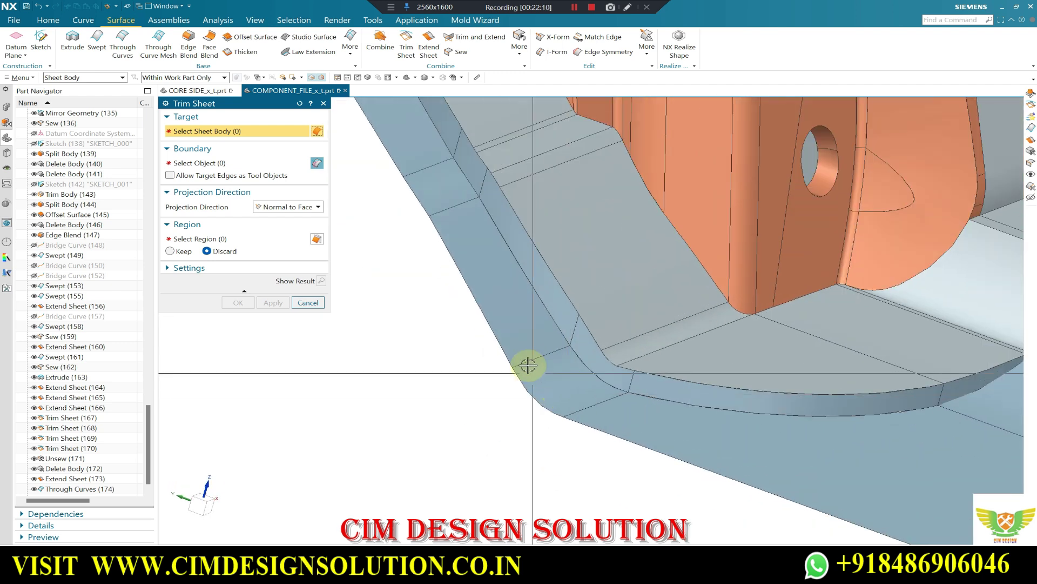
scroll(670, 398, down, 3)
scroll(669, 412, down, 2)
mouse_move(669, 413)
middle_down()
mouse_move(595, 347)
mouse_move(711, 463)
mouse_move(540, 266)
mouse_move(621, 303)
middle_up()
scroll(586, 301, up, 2)
scroll(563, 315, up, 2)
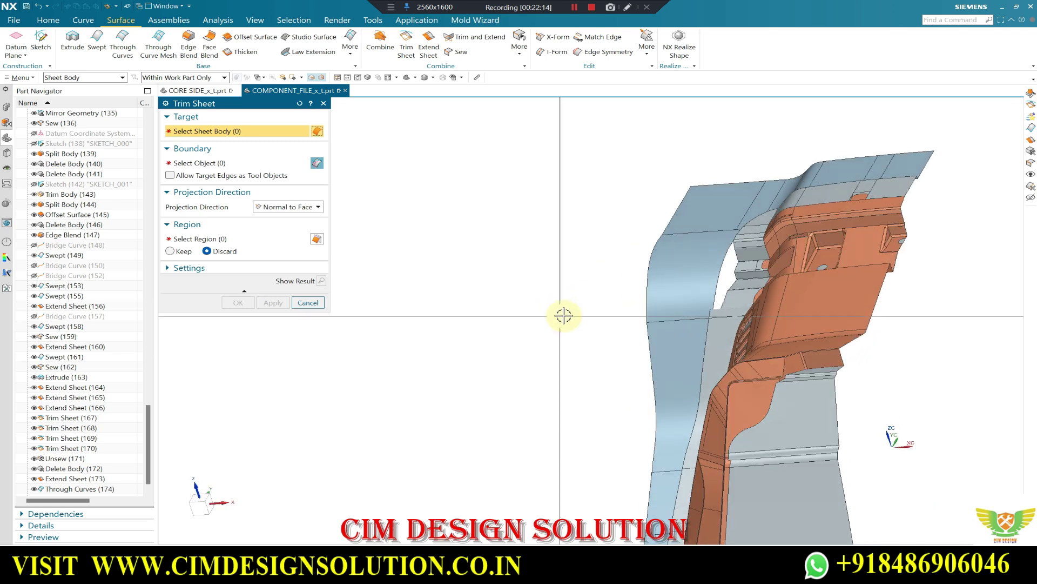
- Cancel the Trim Sheet and view the flange and boss corner
key(Escape)
scroll(732, 255, up, 2)
scroll(760, 238, up, 2)
mouse_move(760, 238)
middle_down()
mouse_move(729, 253)
mouse_move(838, 216)
mouse_move(778, 253)
mouse_move(821, 229)
mouse_move(743, 257)
middle_up()
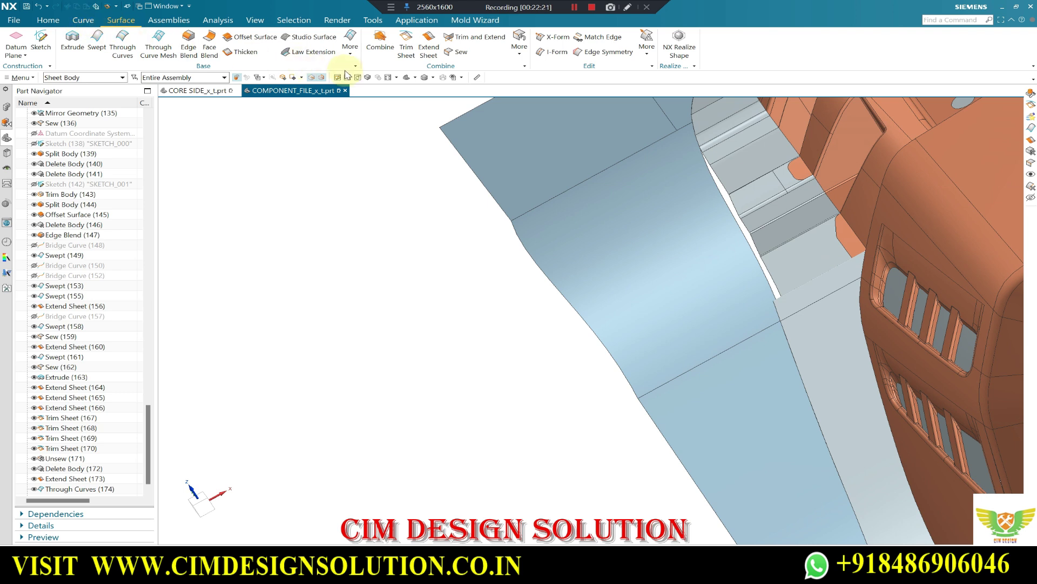
scroll(706, 181, up, 2)
scroll(706, 197, up, 2)
scroll(711, 197, up, 1)
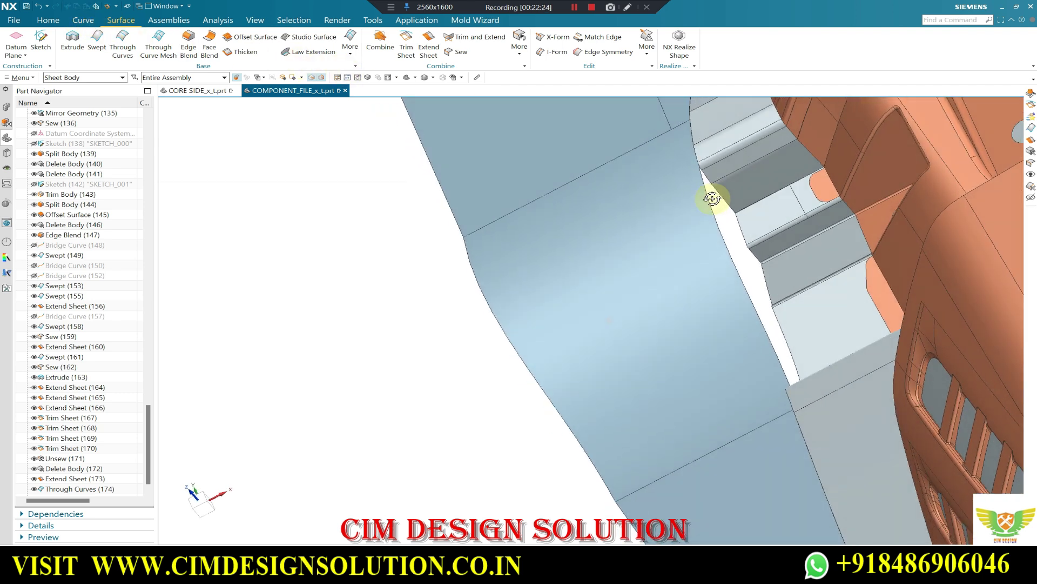
- Extrude a single sheet-edge curve 50 mm into a sheet, with the direction reversed
click(81, 37)
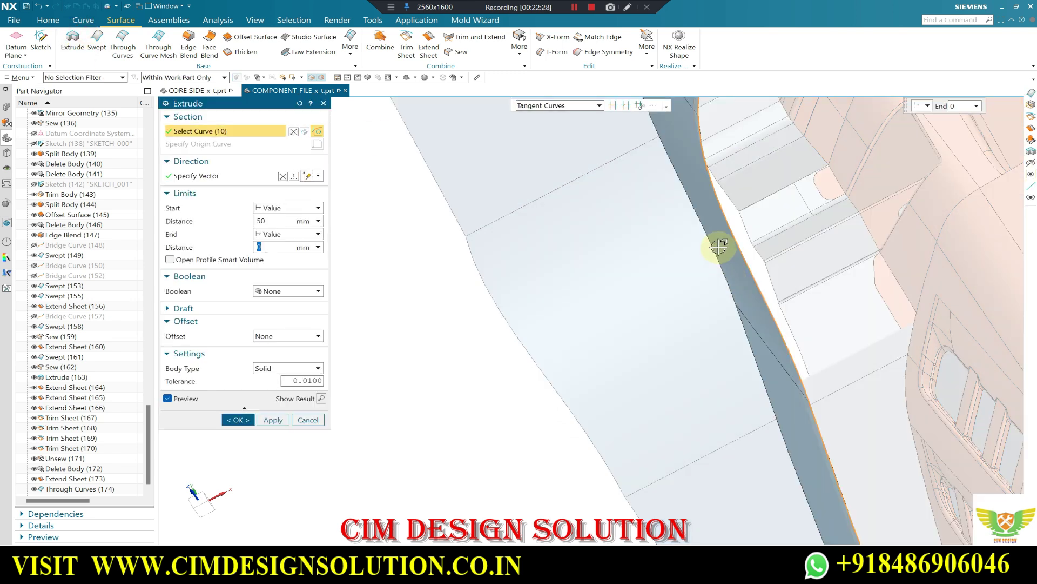
scroll(688, 264, down, 1)
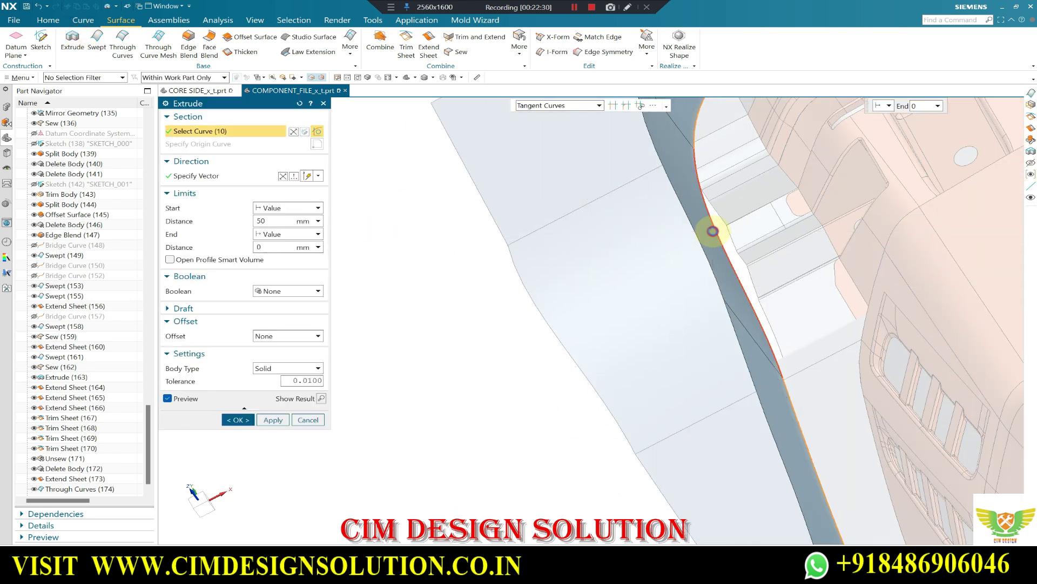
click(566, 104)
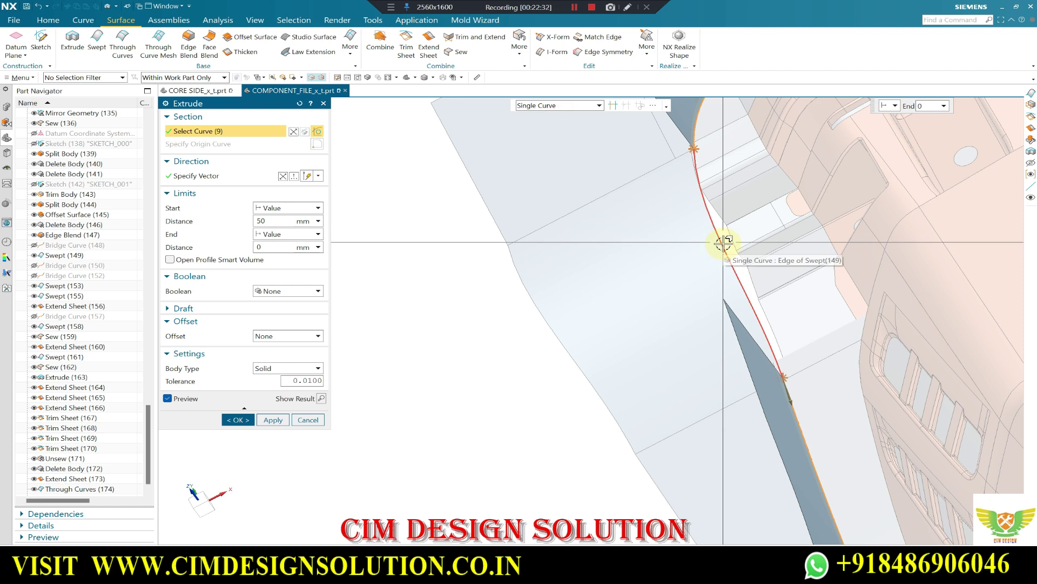
middle_click(630, 137)
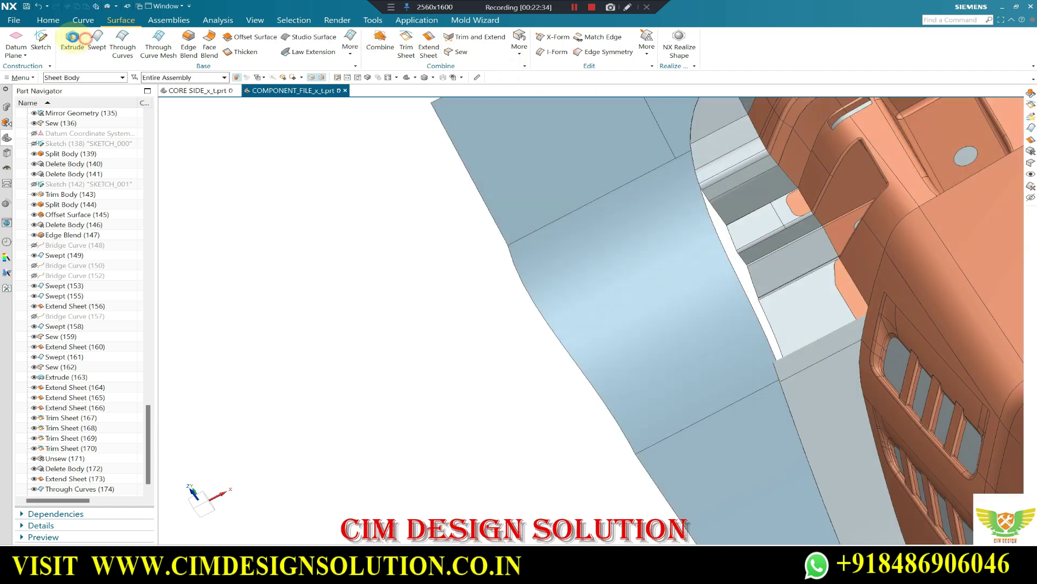
click(72, 37)
click(537, 105)
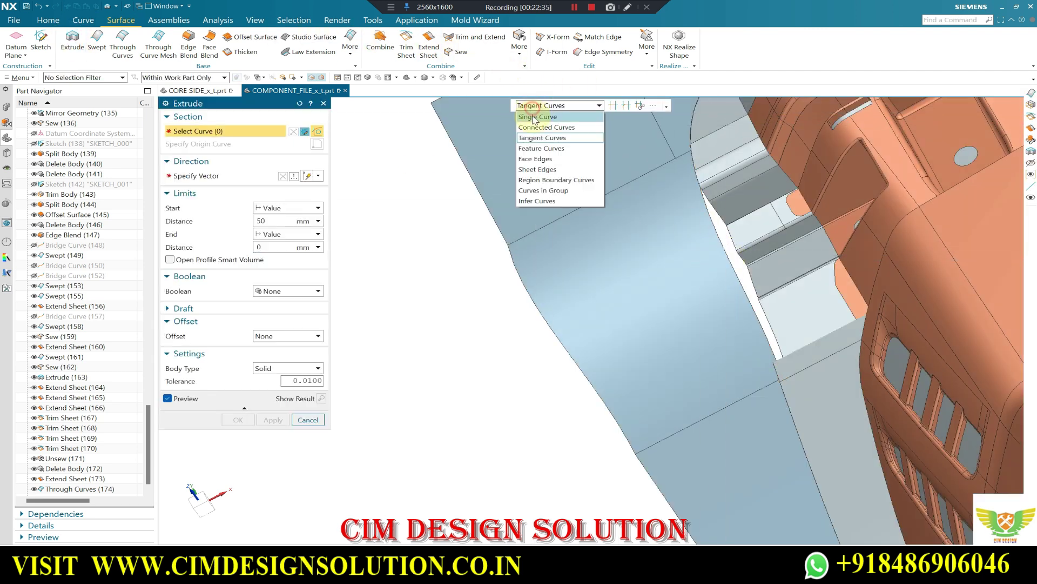
click(730, 261)
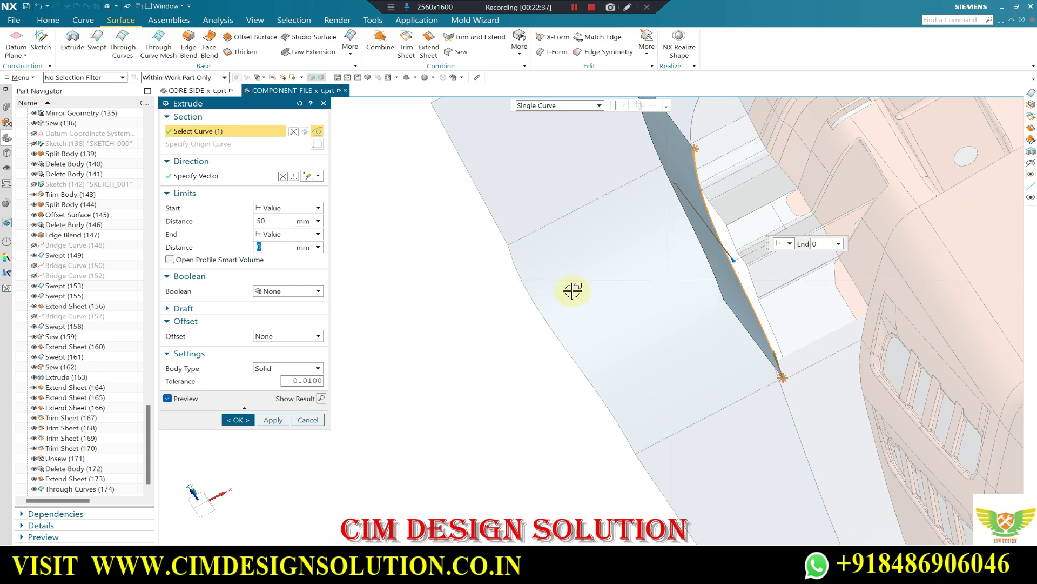
click(284, 176)
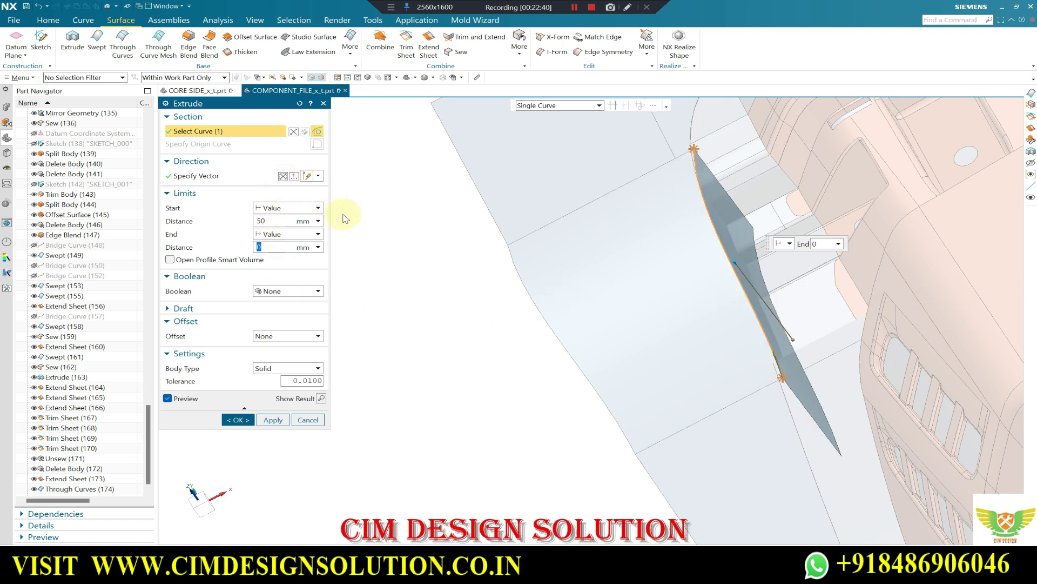
middle_click(488, 245)
mouse_move(487, 241)
middle_down()
mouse_move(678, 250)
mouse_move(732, 211)
mouse_move(601, 328)
middle_up()
scroll(593, 377, up, 3)
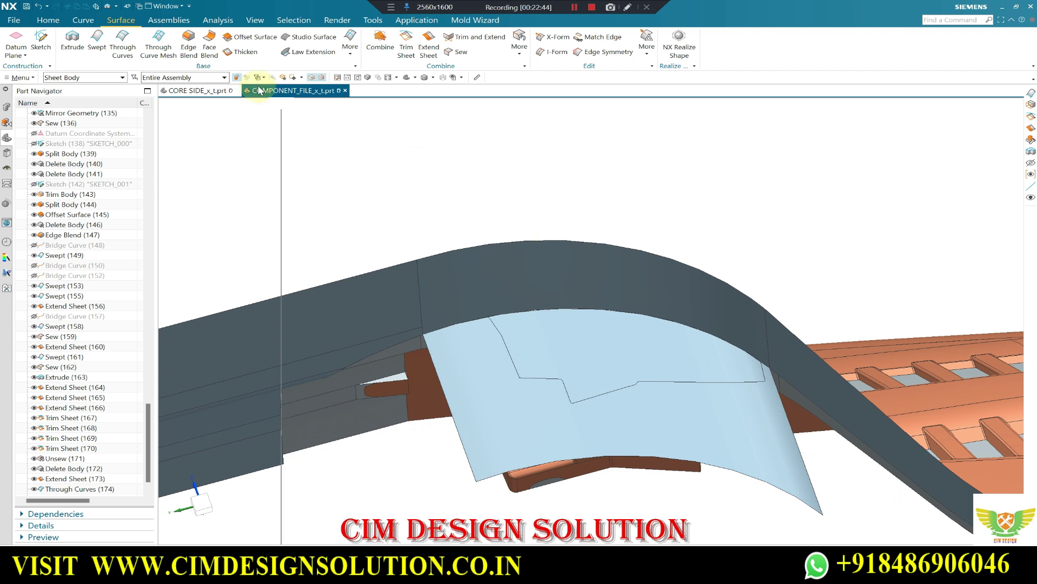
- Corner-trim the extruded sheet against the parting surface, flipping the trimmed side
click(467, 43)
click(472, 333)
mouse_move(472, 333)
middle_down()
mouse_move(617, 154)
mouse_move(597, 209)
mouse_move(612, 230)
middle_up()
click(627, 246)
middle_drag(558, 208, 556, 189)
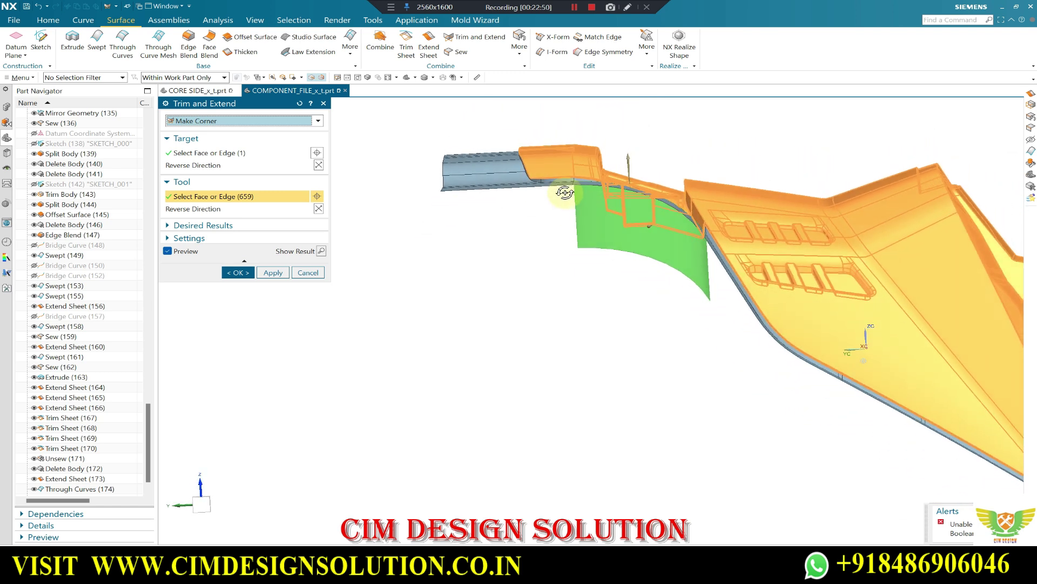
click(317, 166)
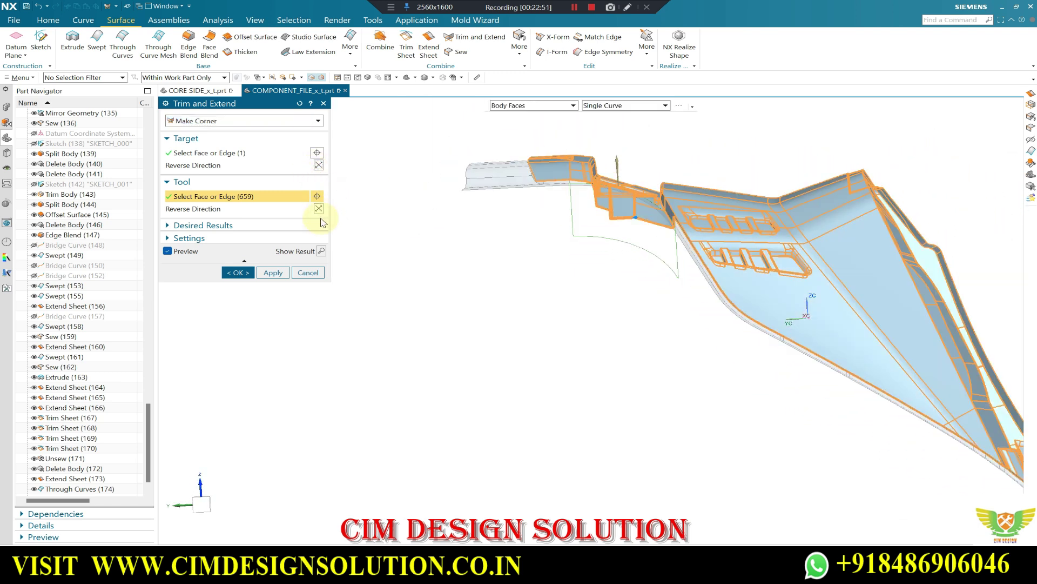
middle_drag(491, 212, 468, 246)
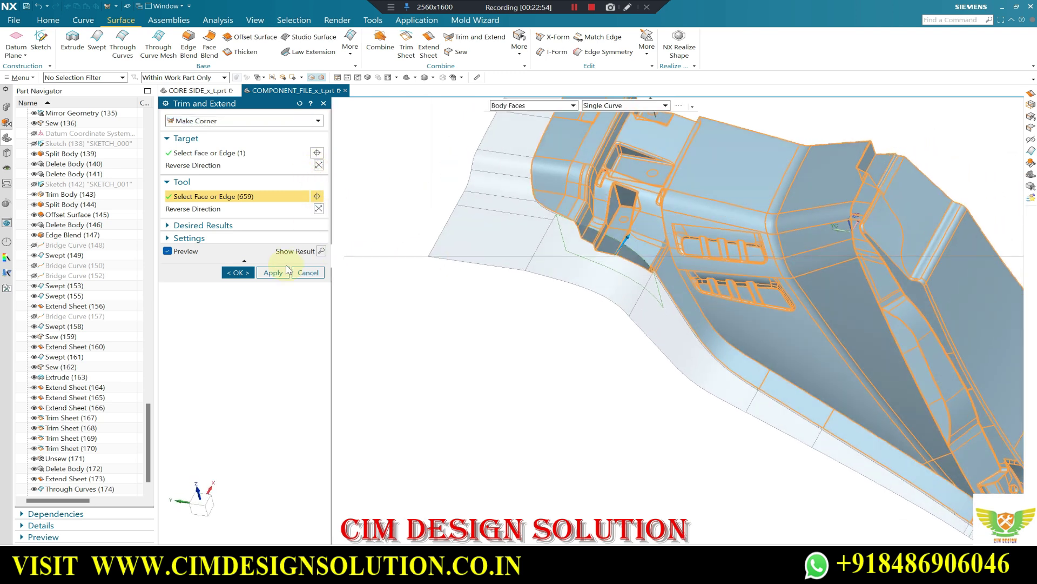
click(243, 271)
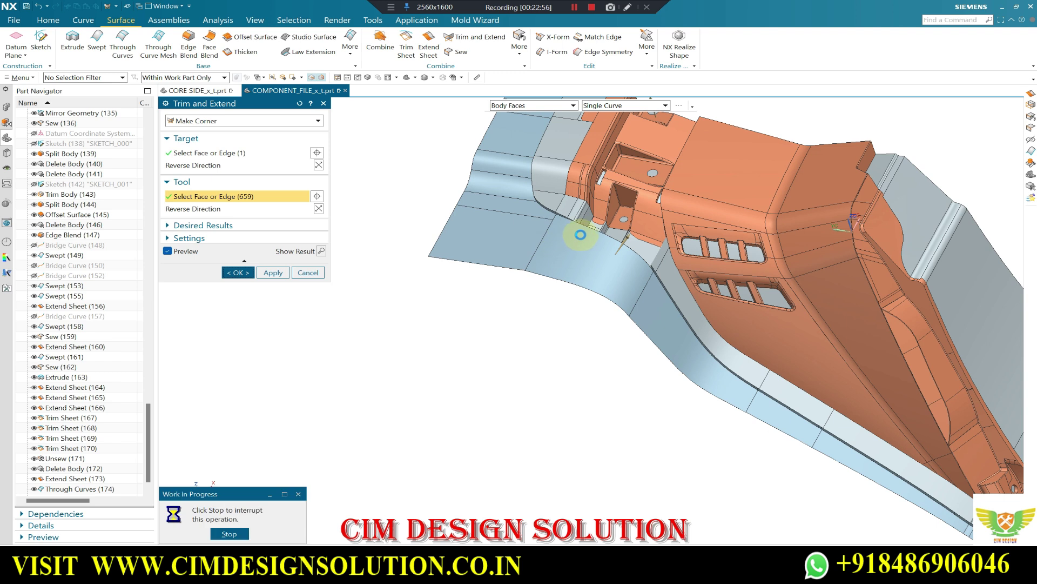
mouse_move(593, 236)
middle_down()
mouse_move(558, 287)
mouse_move(576, 239)
middle_up()
scroll(576, 238, down, 5)
scroll(740, 319, up, 5)
scroll(671, 255, down, 5)
scroll(612, 223, up, 2)
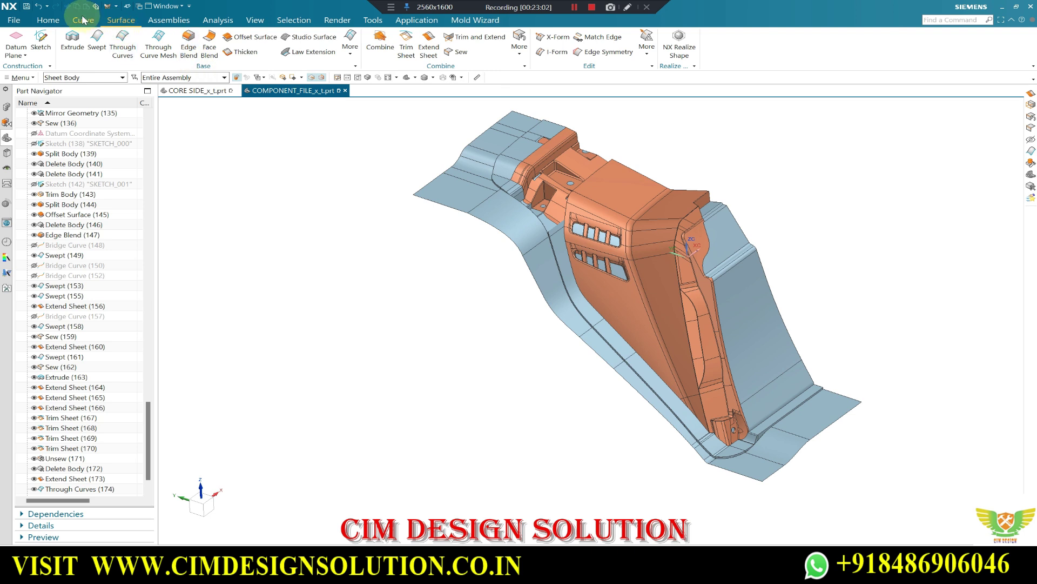
- Sew the main sheet with the five remaining sheets into one body
click(462, 53)
click(494, 148)
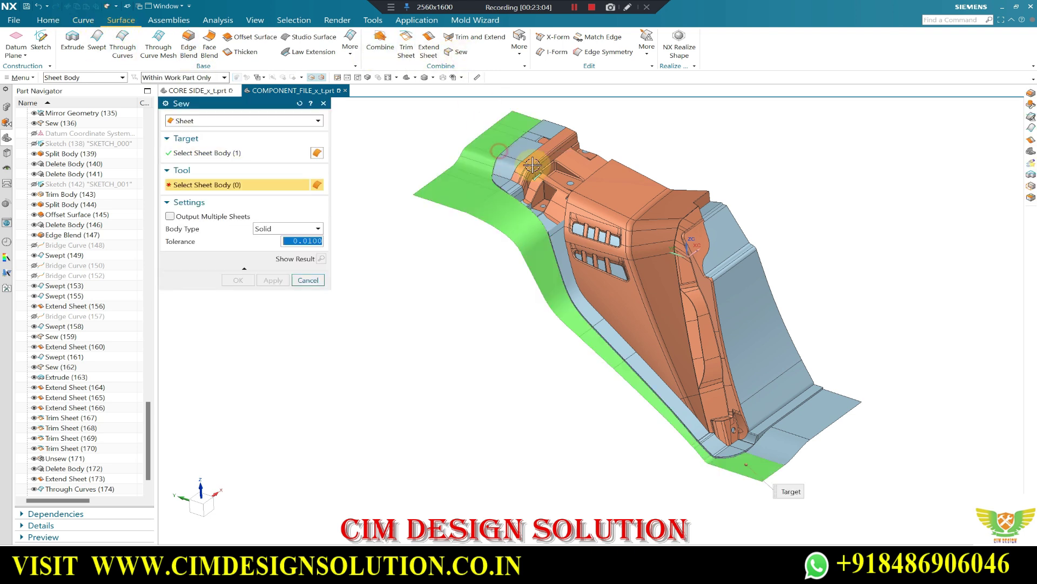
scroll(756, 244, down, 3)
drag(877, 134, 456, 411)
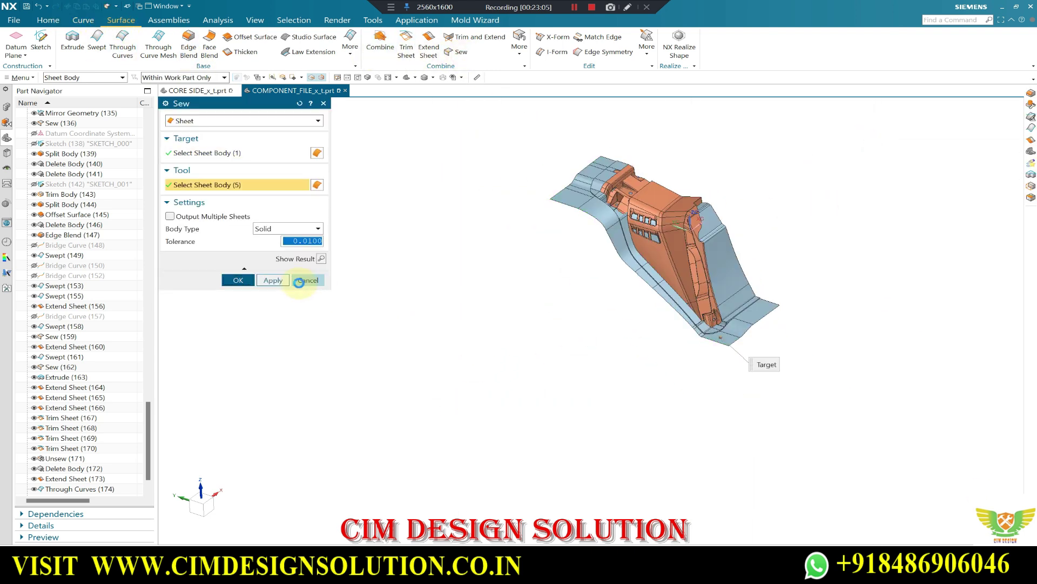
click(306, 279)
scroll(688, 216, up, 5)
scroll(688, 216, down, 3)
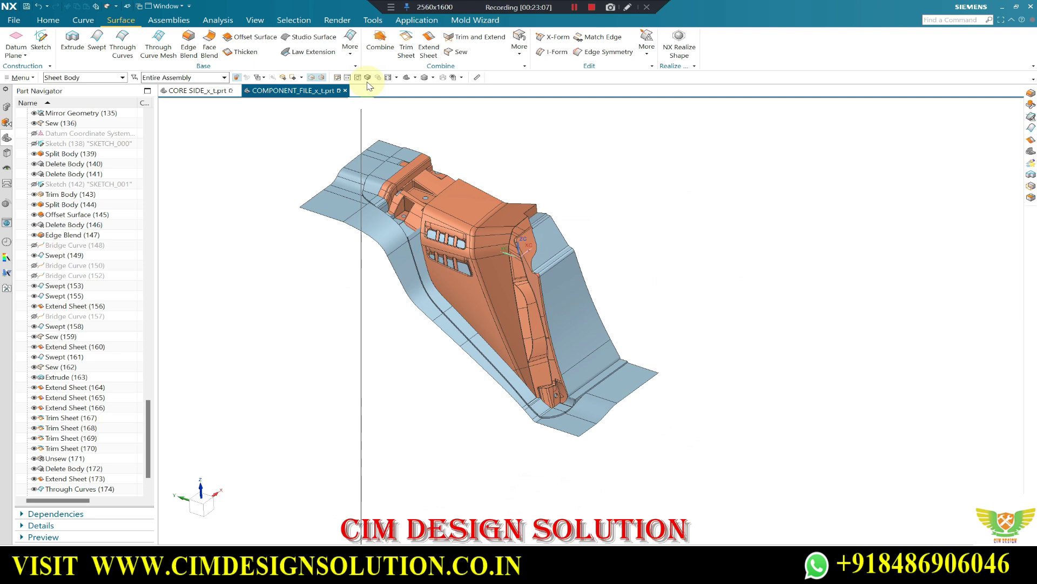
click(341, 56)
- Mirror the sewn parting sheet across the mirror plane with Mirror Geometry
click(48, 22)
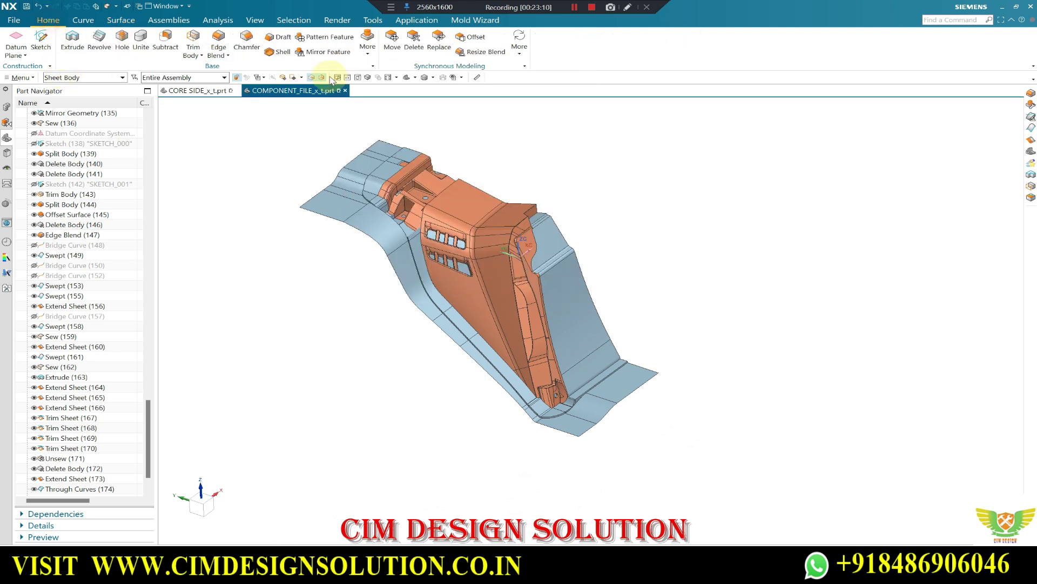
click(368, 49)
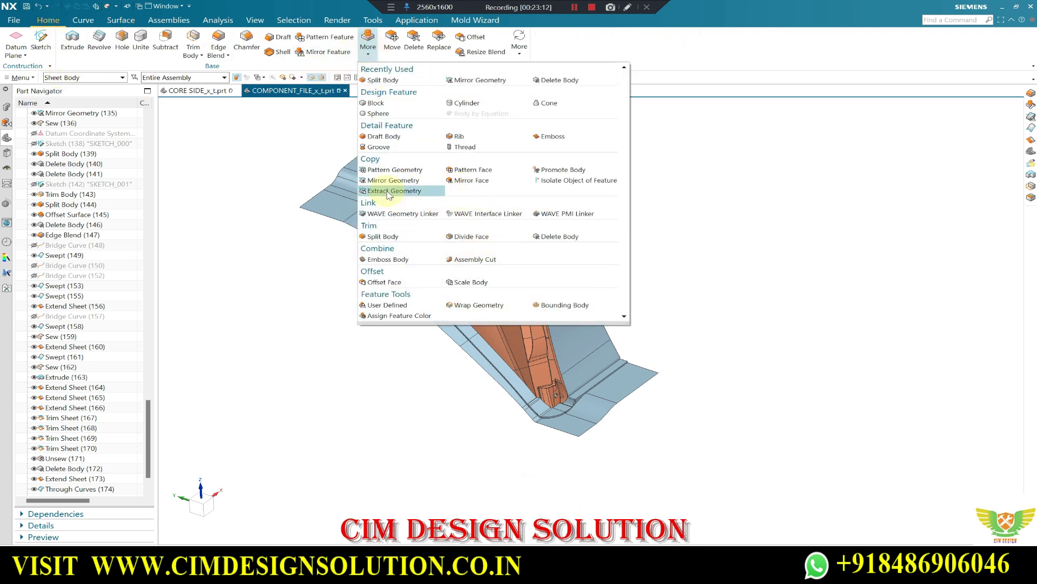
click(425, 183)
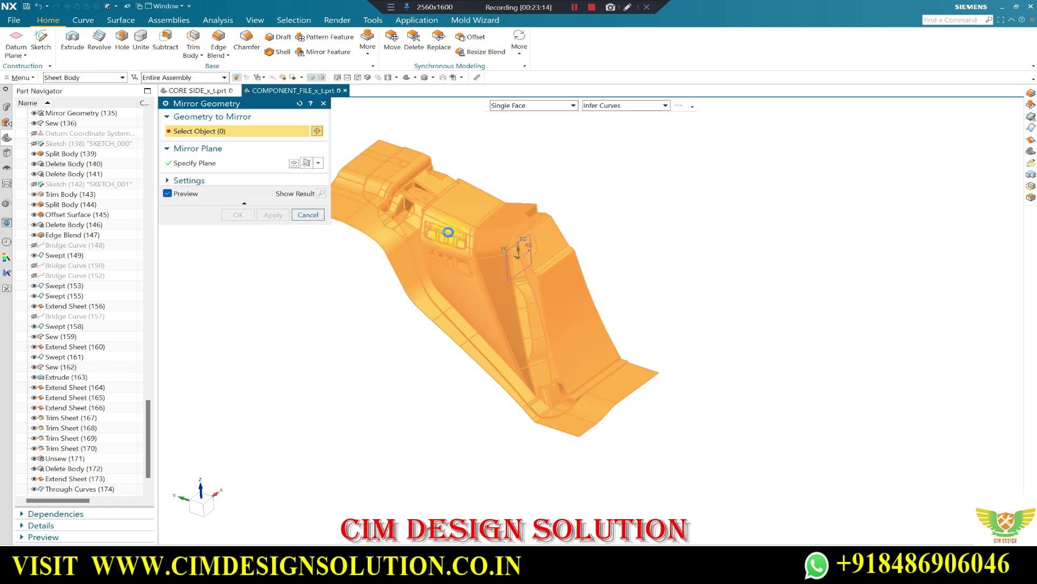
click(367, 195)
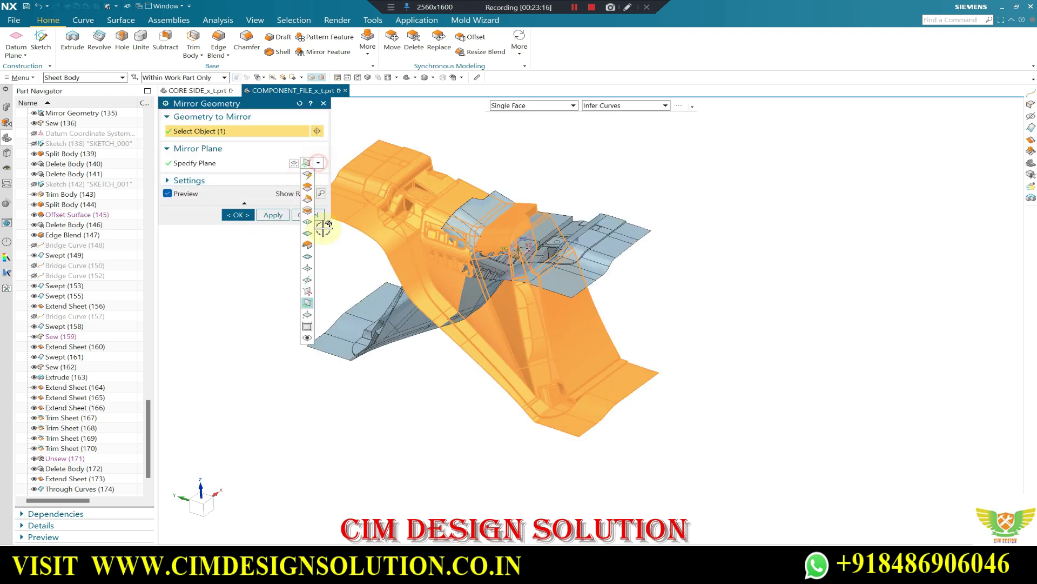
click(308, 291)
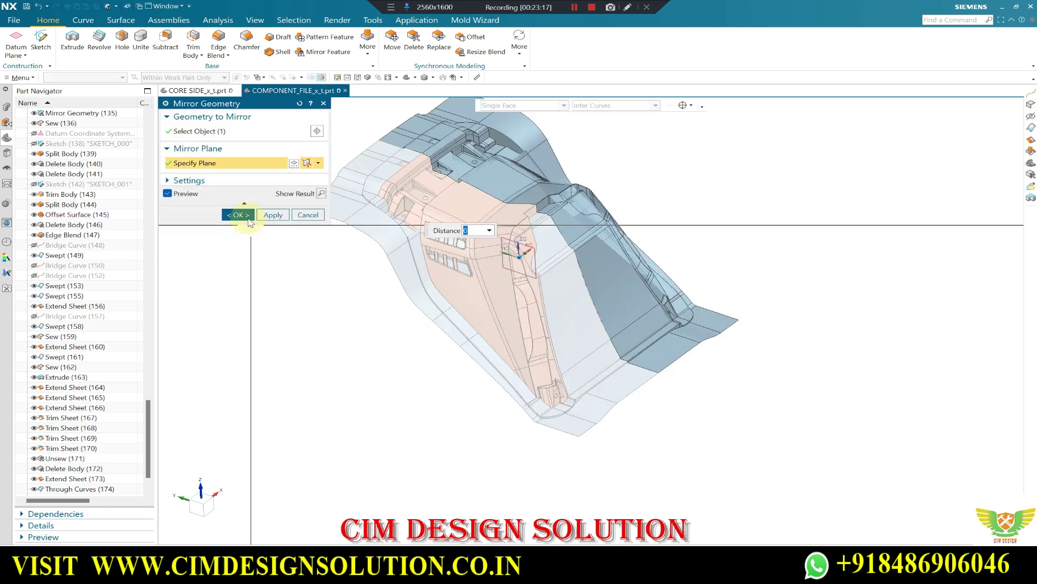
click(244, 214)
- Orbit to inspect the mirrored sheet and snap to the top view with F8
middle_drag(582, 212, 567, 249)
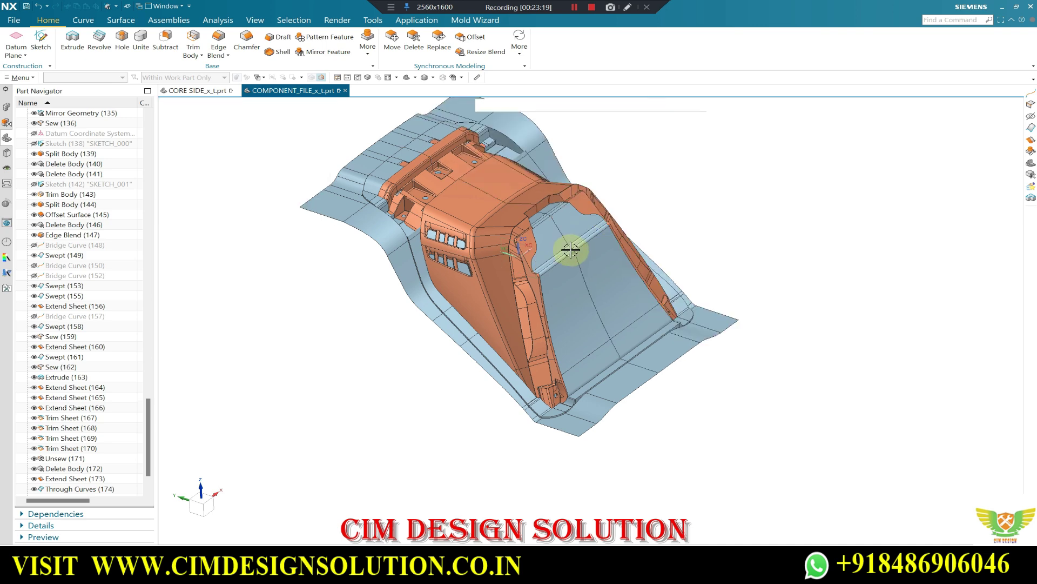
mouse_move(634, 369)
middle_down()
mouse_move(799, 243)
mouse_move(568, 254)
mouse_move(598, 197)
mouse_move(677, 225)
middle_up()
scroll(676, 226, up, 4)
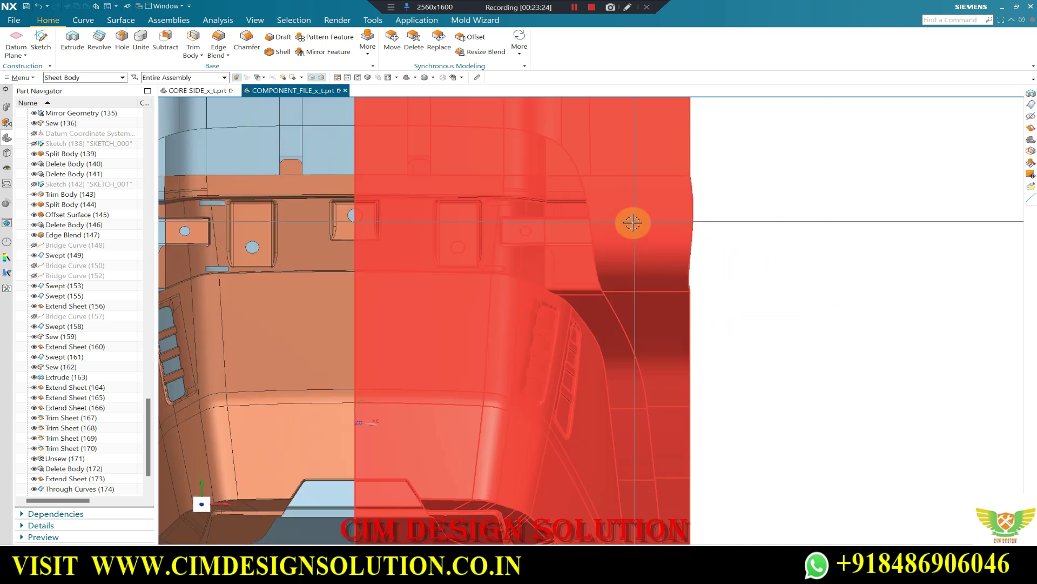
scroll(630, 220, up, 2)
scroll(668, 281, up, 2)
scroll(680, 273, up, 2)
scroll(698, 263, down, 5)
mouse_move(794, 266)
middle_down()
mouse_move(700, 204)
mouse_move(669, 137)
mouse_move(686, 172)
mouse_move(747, 194)
mouse_move(711, 204)
middle_up()
key(F8)
scroll(110, 488, down, 2)
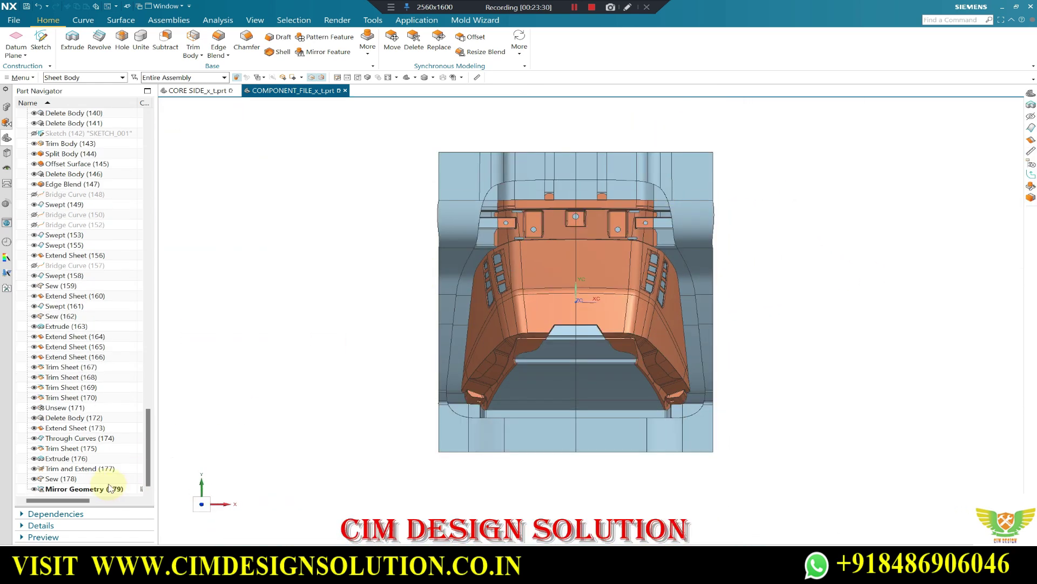
- Roll the model back by making Sew (178) current, then start Extend Sheet
click(61, 479)
right_click(60, 478)
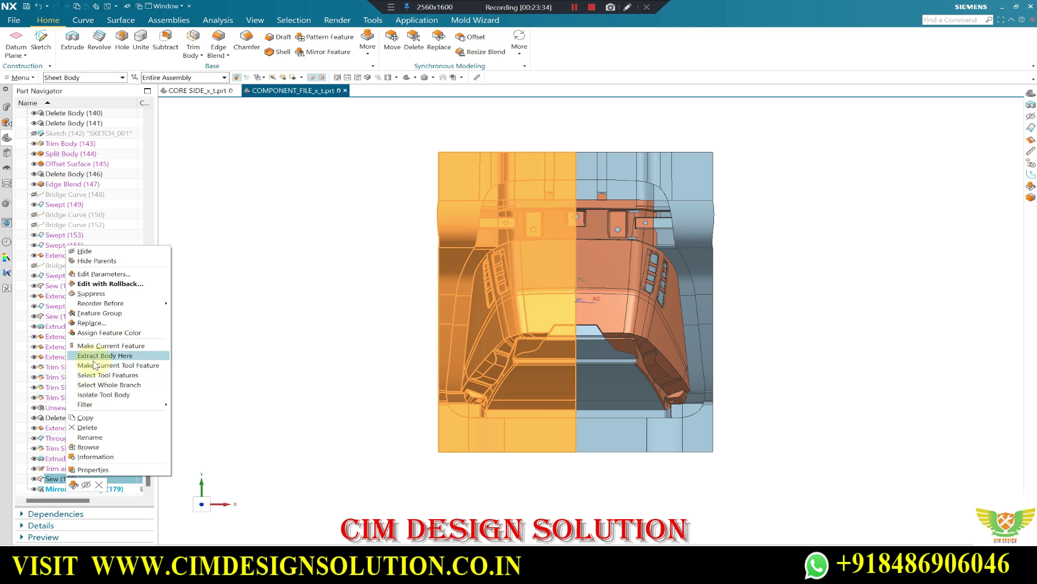
click(104, 347)
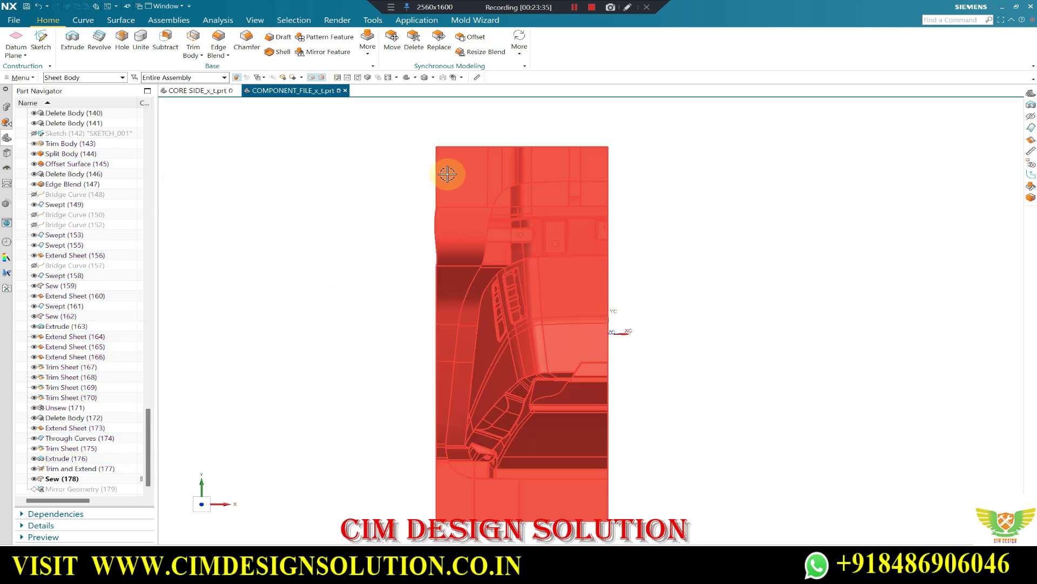
scroll(441, 173, up, 2)
scroll(435, 135, up, 2)
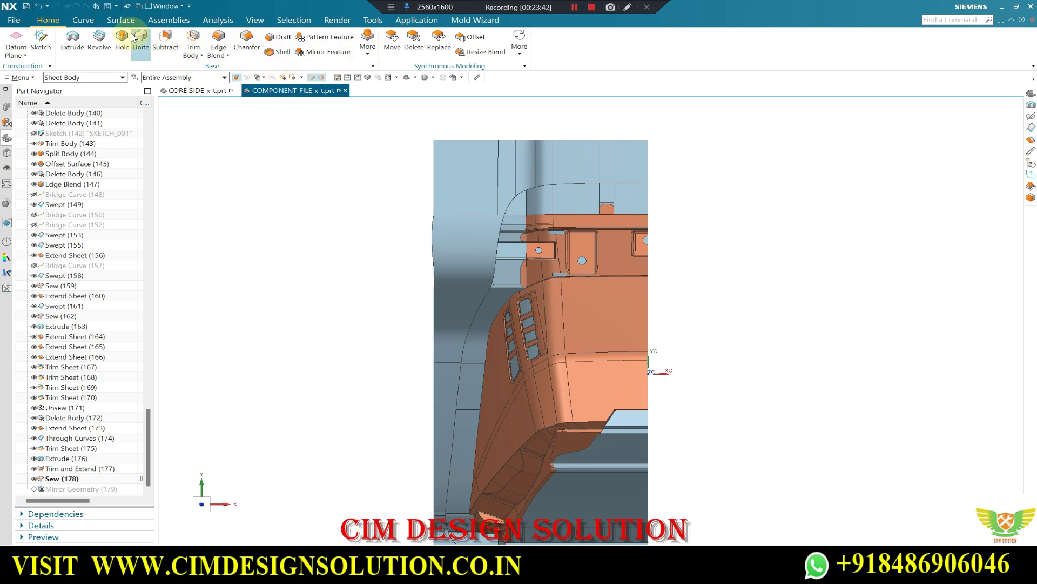
click(121, 20)
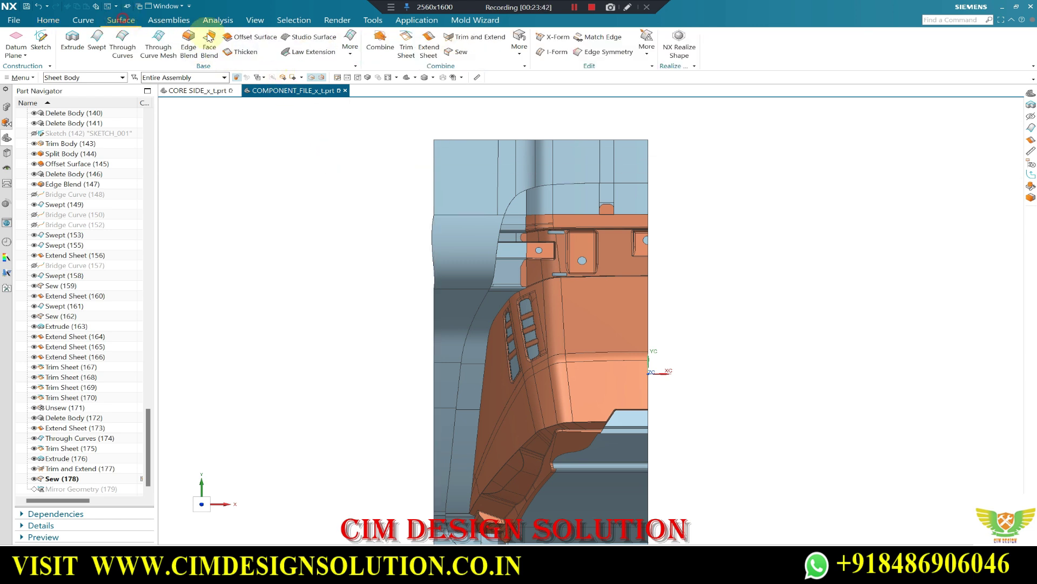
click(431, 249)
- Extend the sheet's left edge outward by 49 mm
drag(409, 298, 360, 280)
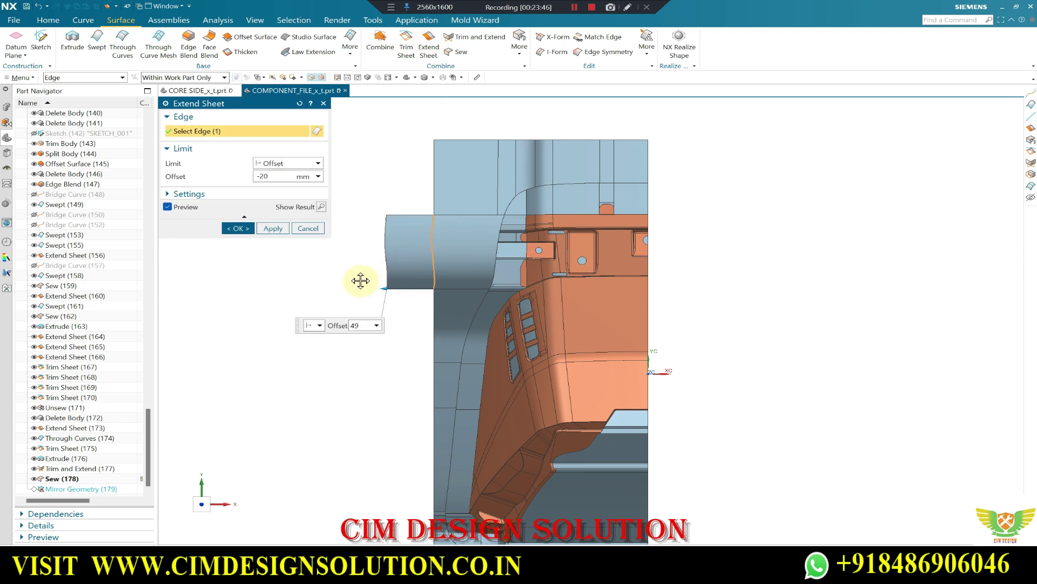
click(233, 229)
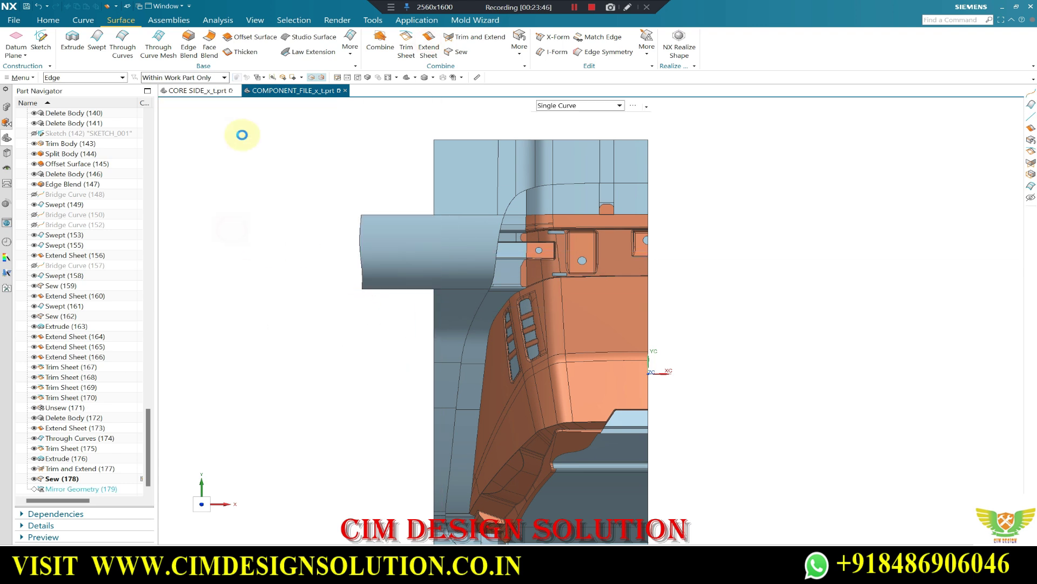
click(64, 21)
- Trim the extended sheet with a new plane placed at the offset surface edge
click(193, 42)
click(435, 170)
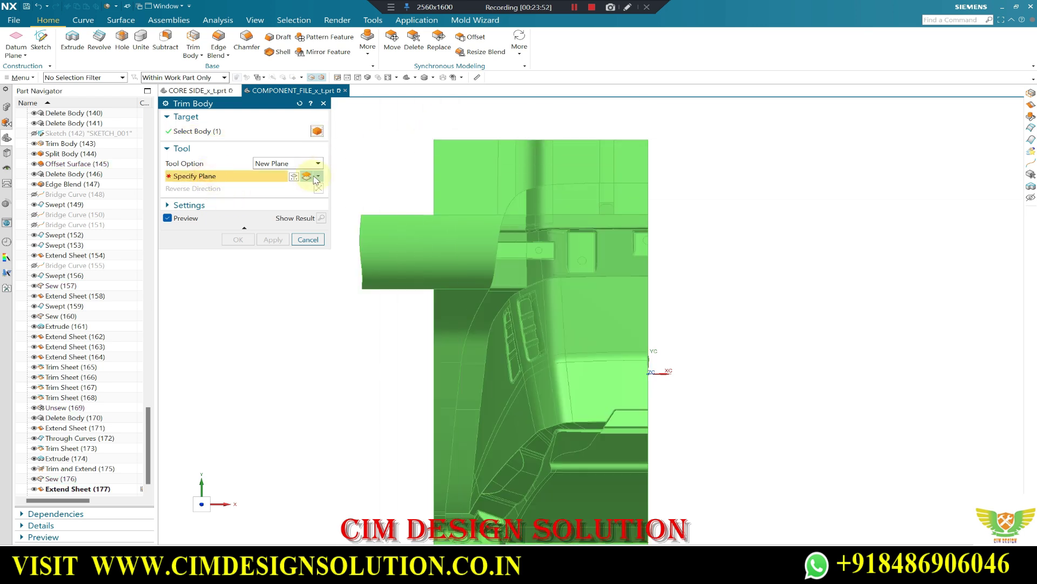
click(318, 176)
click(308, 281)
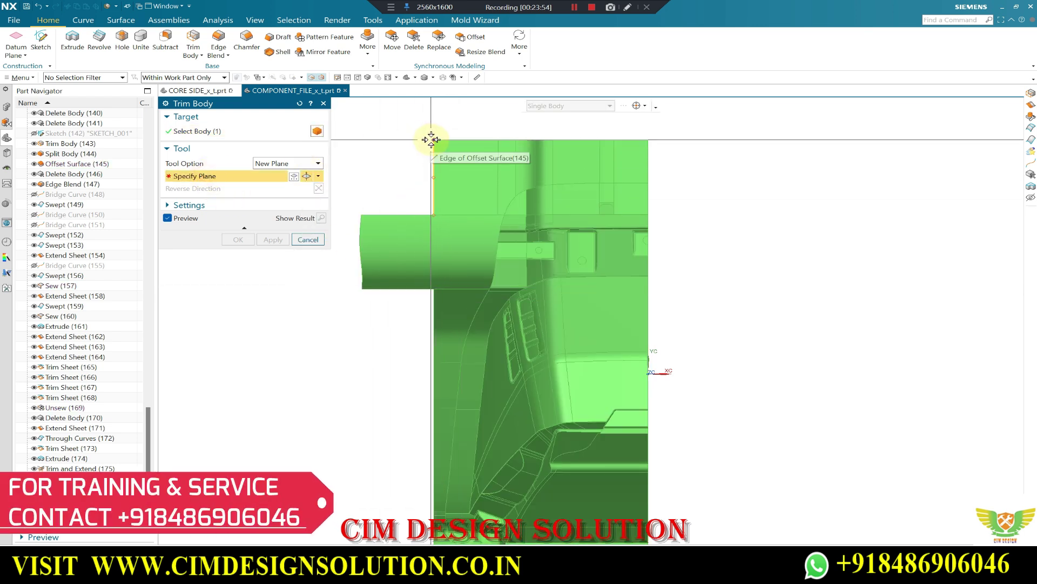
click(578, 320)
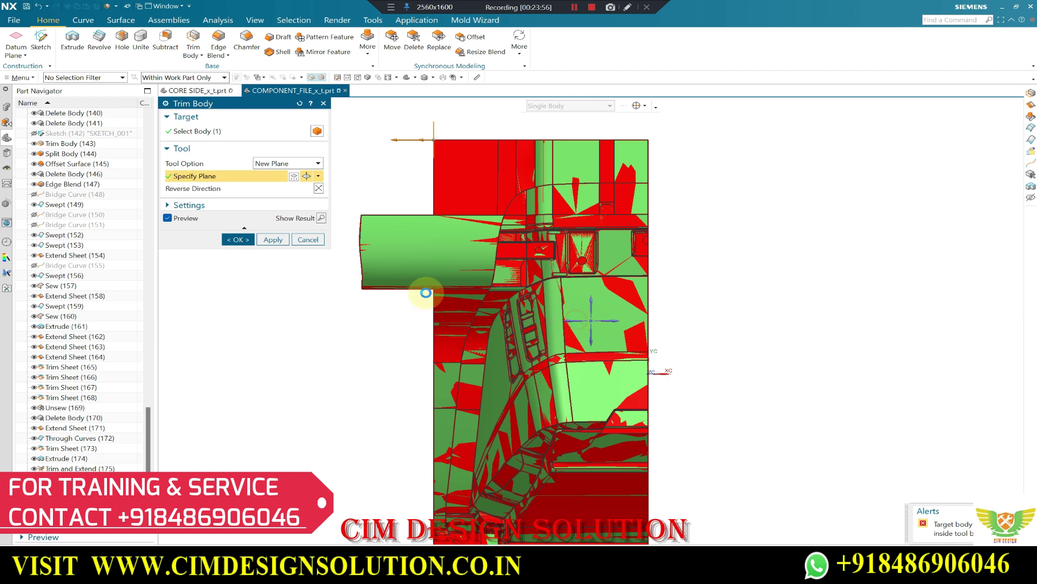
click(238, 240)
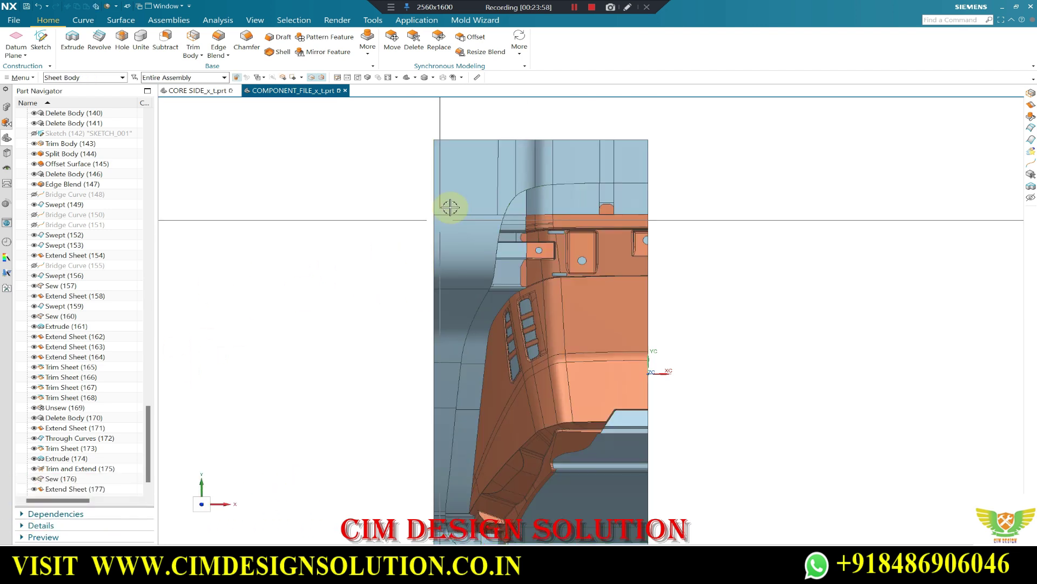
scroll(432, 232, down, 3)
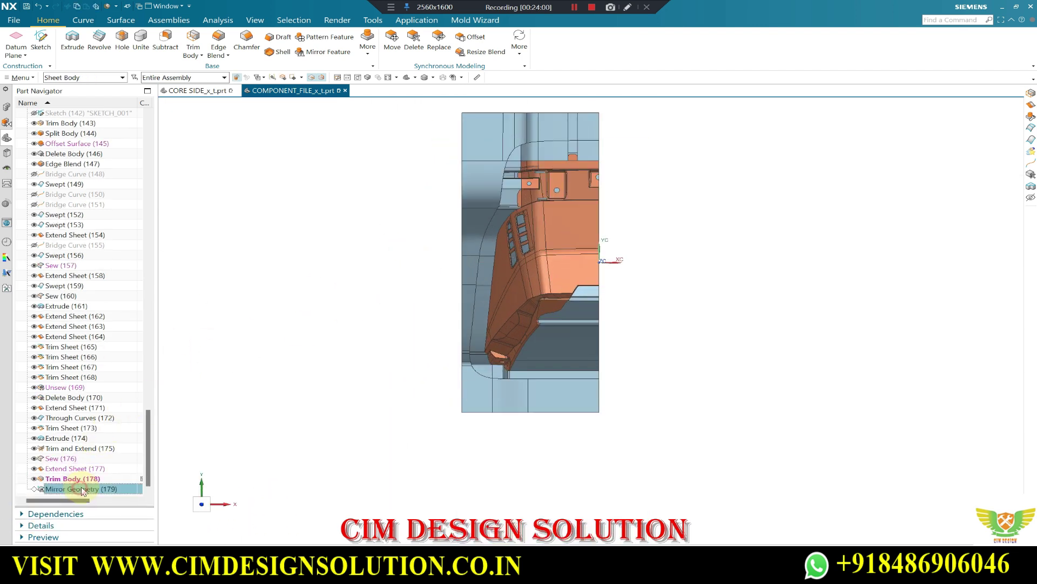
- Make Mirror Geometry (179) current again to restore the mirrored half
right_click(82, 490)
click(127, 409)
middle_drag(424, 303, 567, 178)
scroll(567, 178, up, 5)
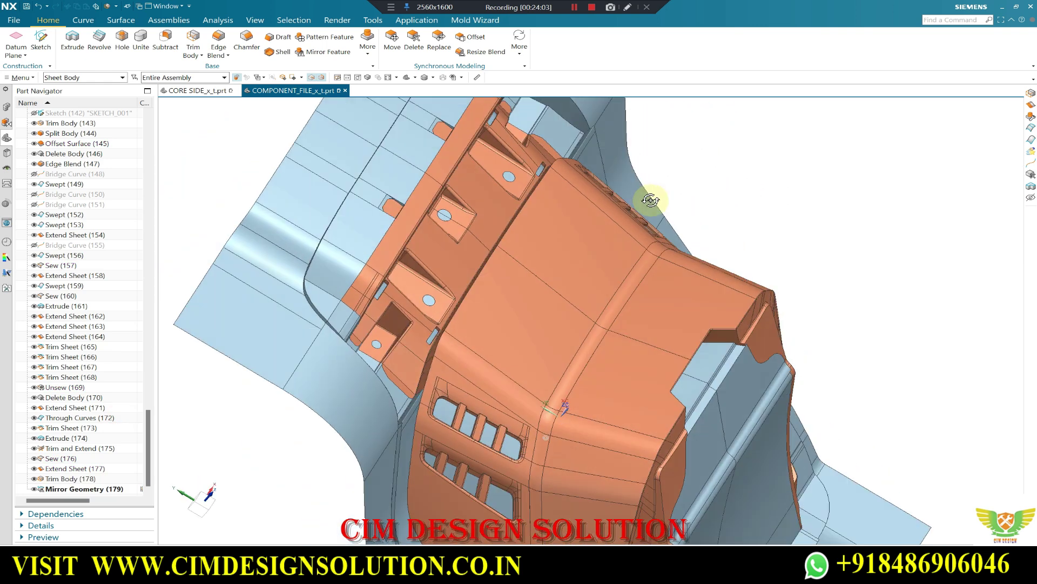
middle_drag(637, 218, 787, 148)
scroll(690, 204, down, 5)
- Orbit around the complete parting sheet, snap to top view, and zoom in on the part
mouse_move(690, 203)
middle_down()
mouse_move(640, 160)
mouse_move(579, 208)
mouse_move(621, 232)
mouse_move(574, 236)
mouse_move(475, 329)
middle_up()
scroll(475, 329, up, 5)
mouse_move(454, 234)
middle_down()
mouse_move(377, 335)
mouse_move(359, 338)
mouse_move(352, 376)
mouse_move(423, 289)
mouse_move(396, 301)
middle_up()
scroll(351, 376, down, 2)
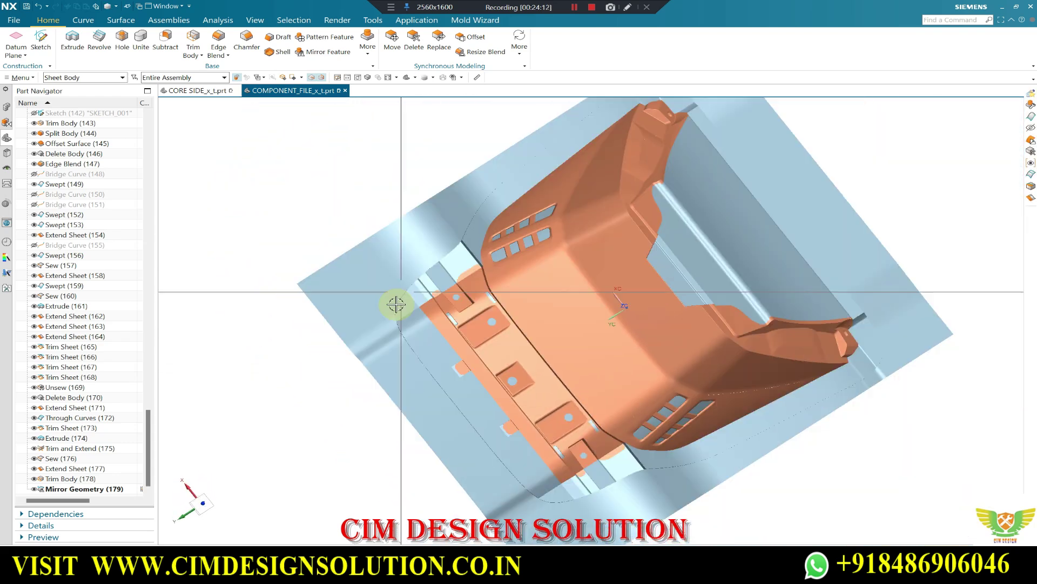
scroll(603, 144, up, 5)
scroll(546, 187, down, 3)
mouse_move(546, 188)
middle_down()
mouse_move(721, 208)
mouse_move(678, 243)
middle_up()
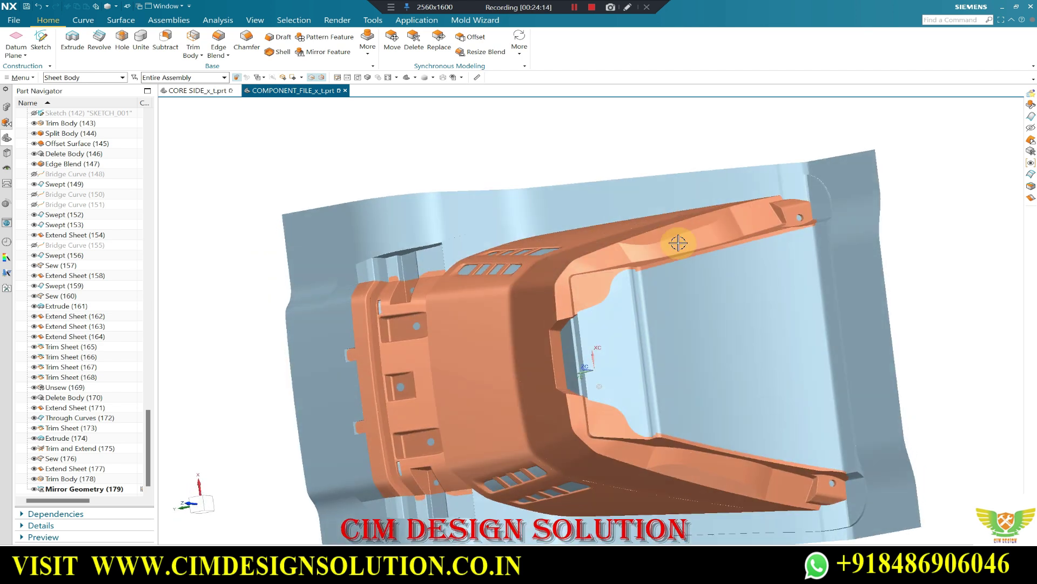
key(F8)
scroll(737, 146, up, 5)
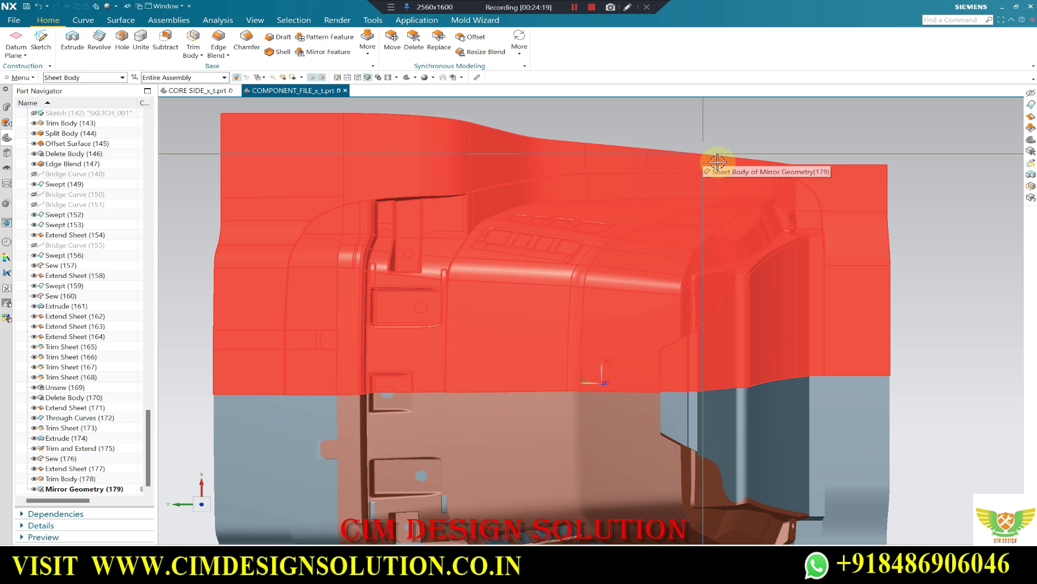
scroll(716, 183, down, 4)
mouse_move(862, 186)
middle_down()
mouse_move(776, 148)
mouse_move(818, 194)
mouse_move(511, 135)
mouse_move(466, 174)
mouse_move(419, 164)
middle_up()
scroll(567, 159, up, 1)
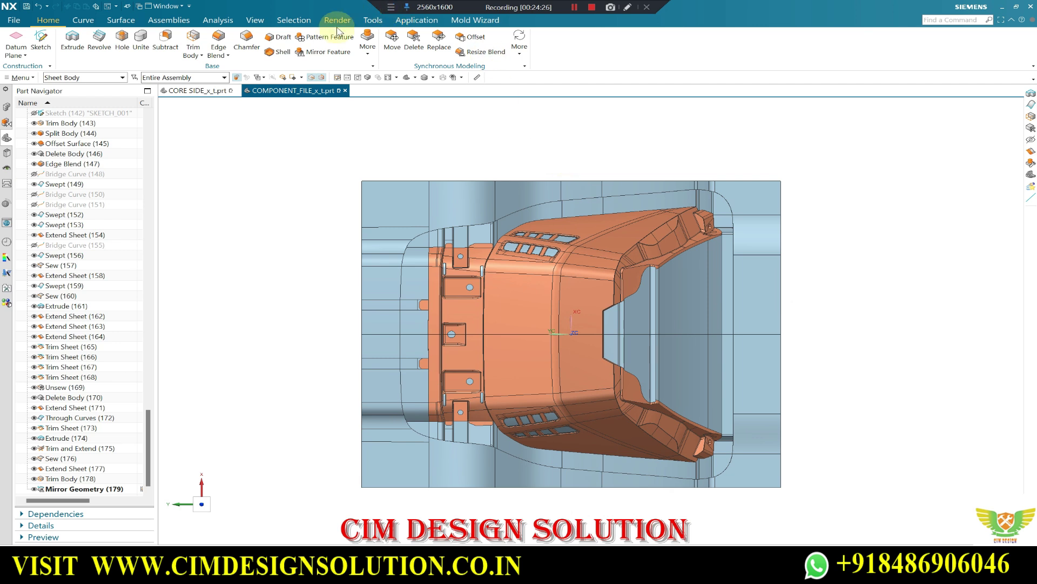
- Select the five outer edges along the parting sheet's top border for extension
click(111, 20)
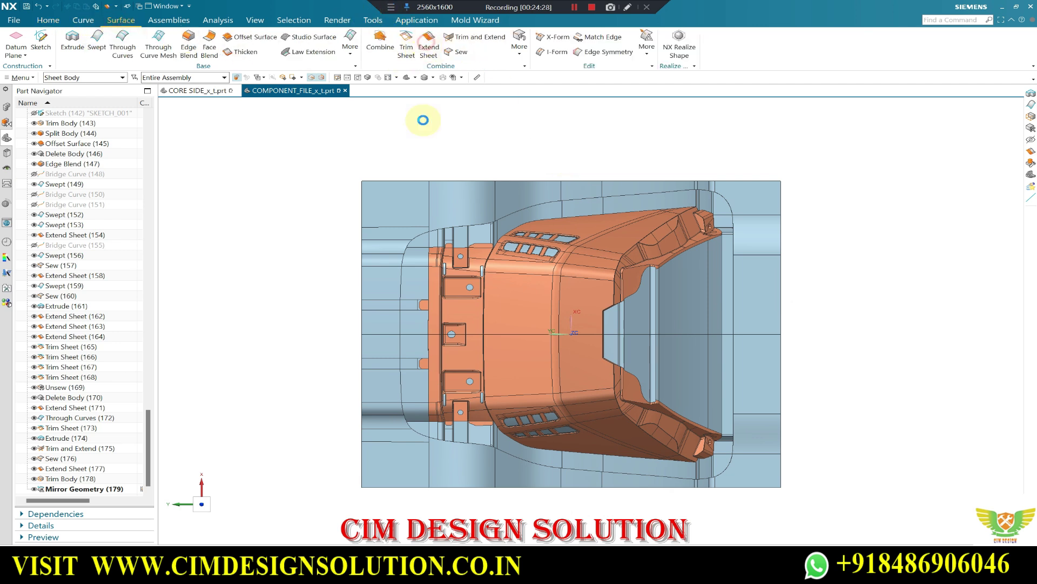
click(407, 180)
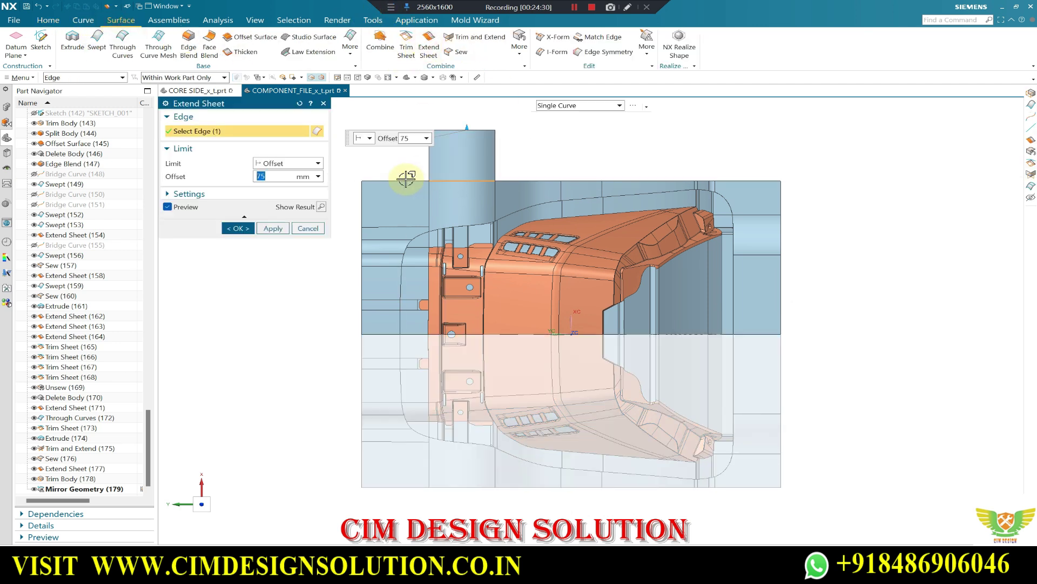
click(523, 179)
click(651, 181)
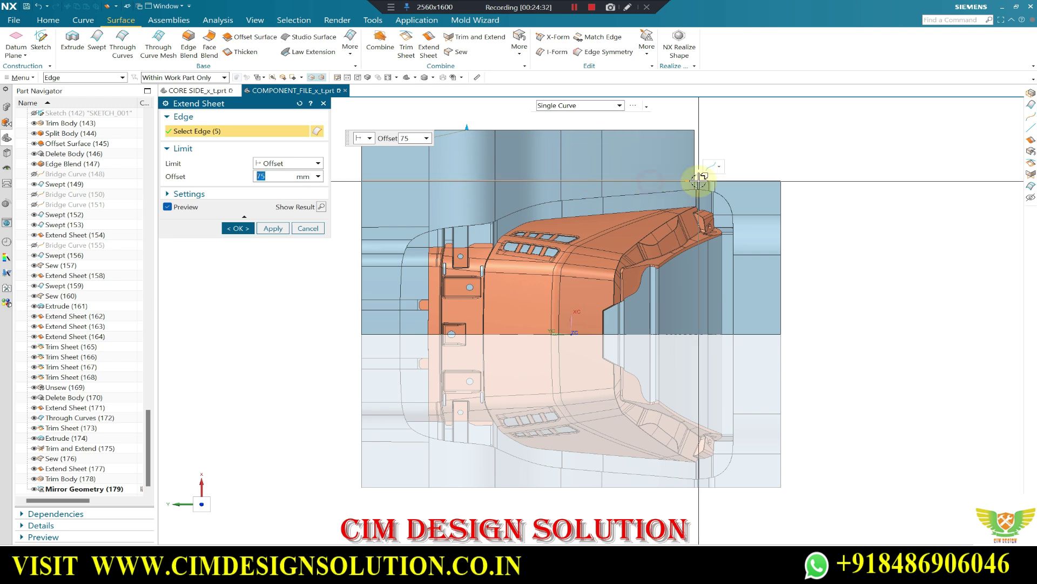
scroll(697, 170, up, 5)
click(714, 182)
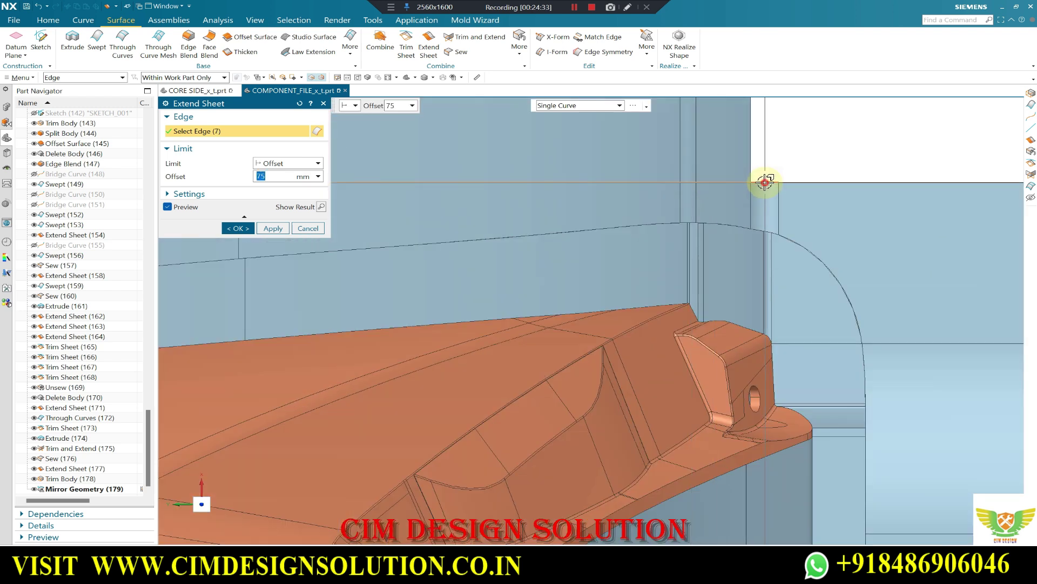
click(819, 182)
scroll(745, 143, down, 3)
scroll(601, 326, up, 5)
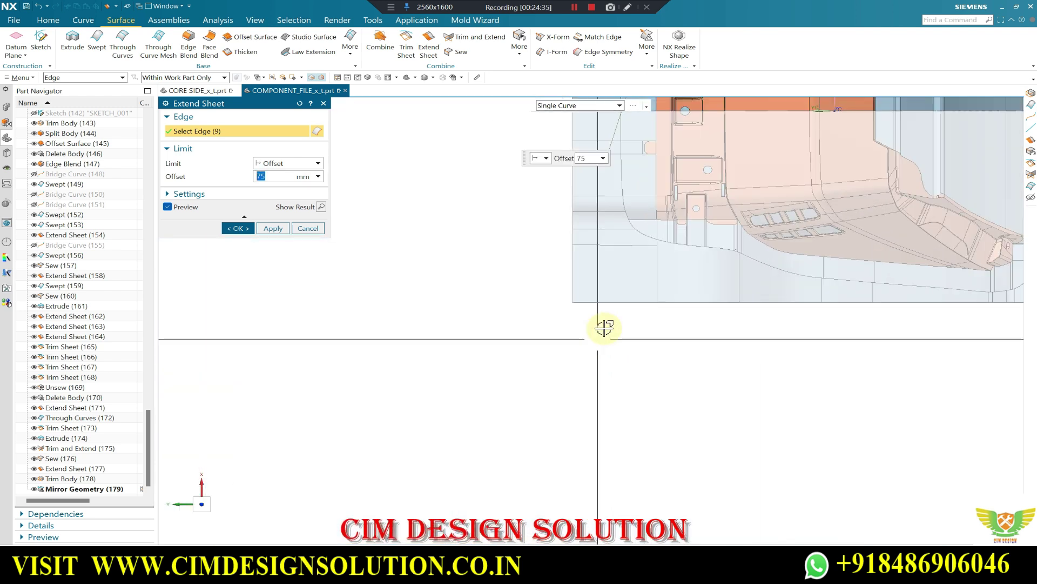
- Add the remaining bottom edges (18 total) and extend them by a 75 mm offset
click(618, 300)
click(700, 300)
click(905, 303)
scroll(621, 321, down, 3)
scroll(653, 309, up, 3)
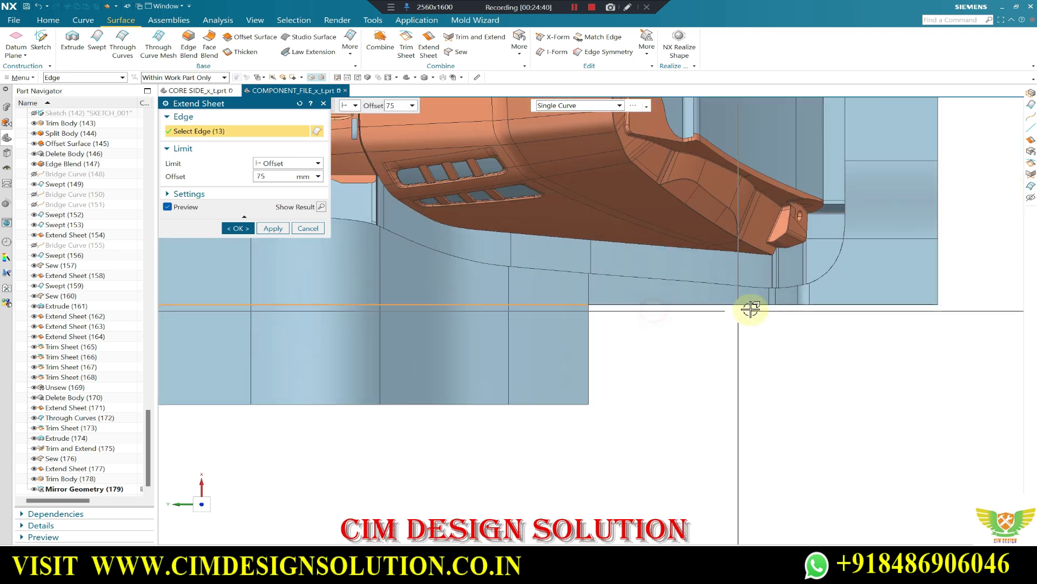
click(750, 310)
scroll(778, 301, up, 3)
click(894, 301)
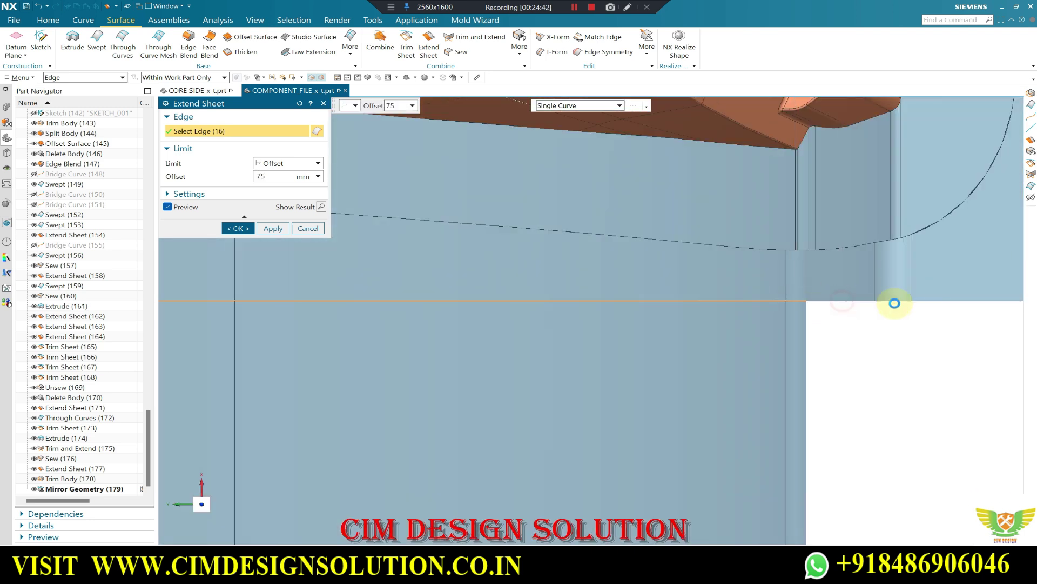
click(942, 301)
click(740, 307)
middle_click(740, 308)
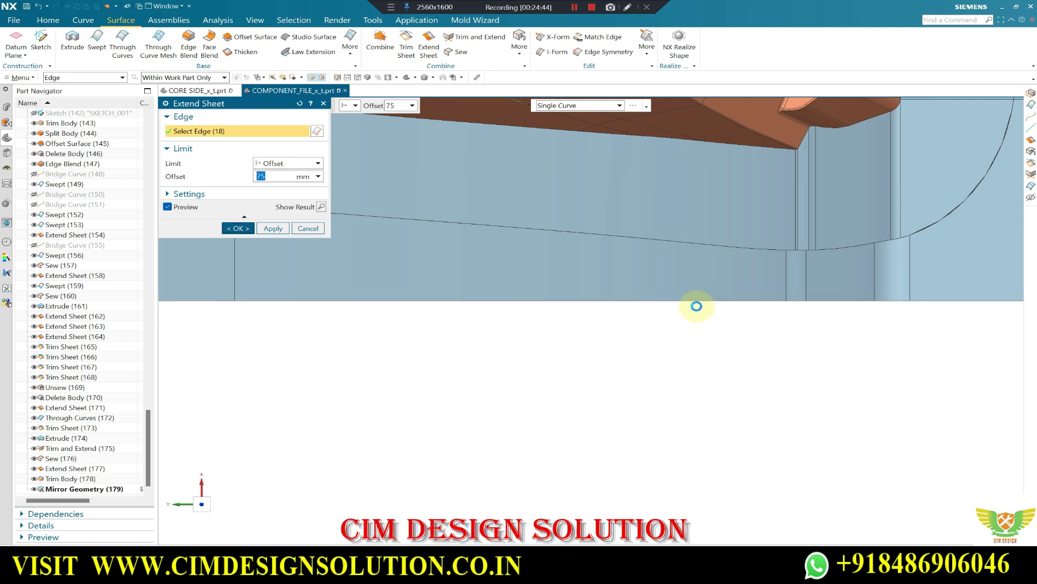
scroll(558, 331, down, 3)
mouse_move(558, 332)
middle_down()
mouse_move(606, 285)
mouse_move(635, 330)
mouse_move(676, 335)
middle_up()
scroll(635, 330, down, 4)
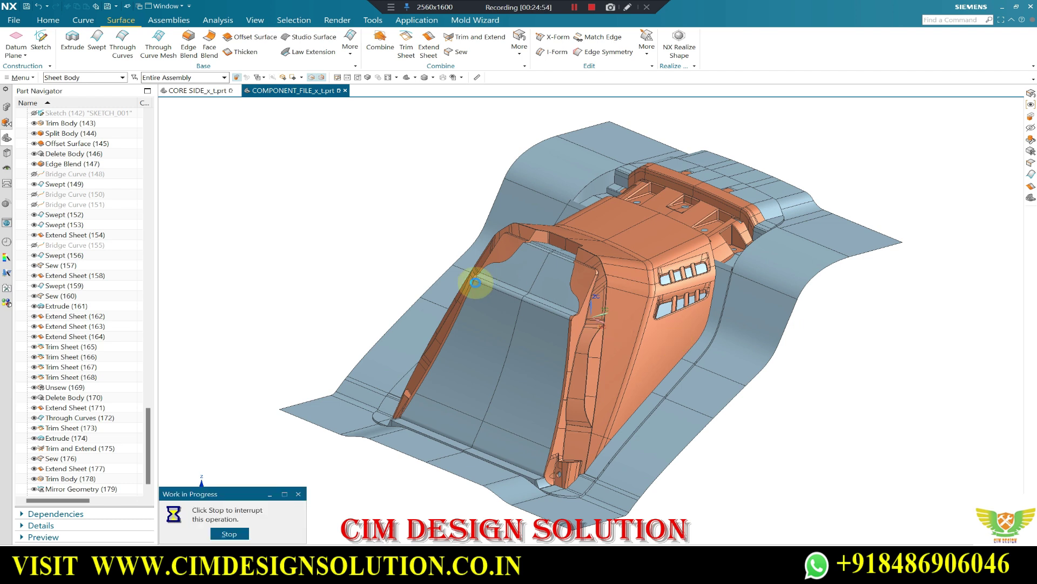
mouse_move(514, 204)
middle_down()
mouse_move(711, 305)
mouse_move(686, 273)
middle_up()
key(F8)
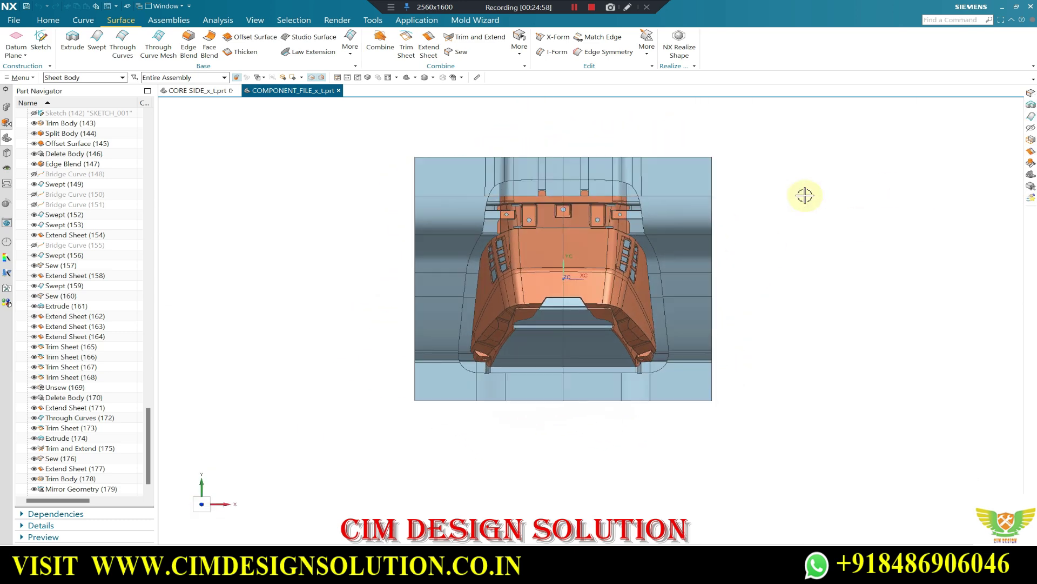
click(197, 90)
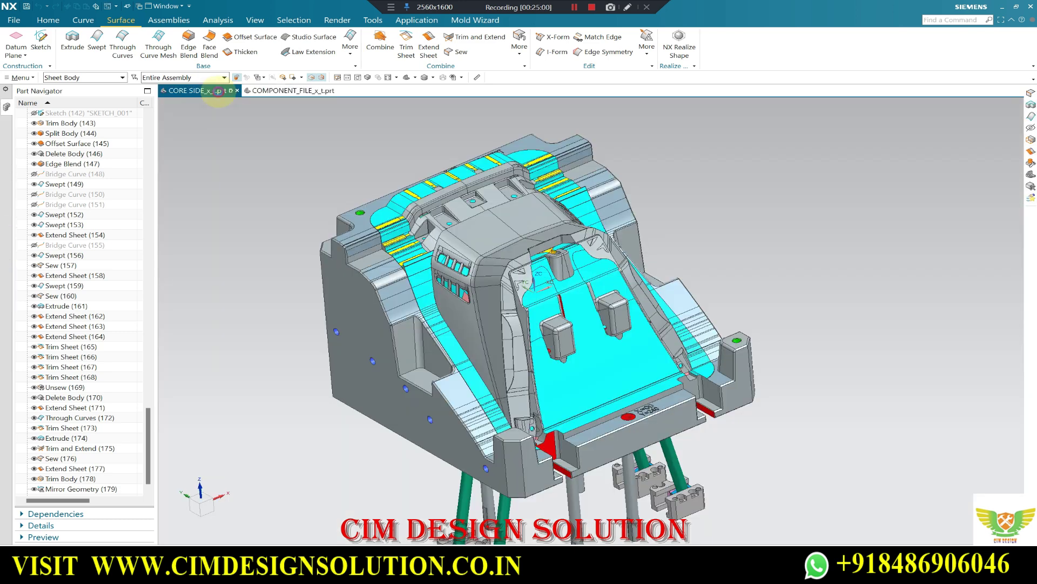
mouse_move(378, 243)
middle_down()
mouse_move(425, 207)
mouse_move(453, 213)
mouse_move(427, 193)
middle_up()
key(F8)
scroll(454, 212, up, 3)
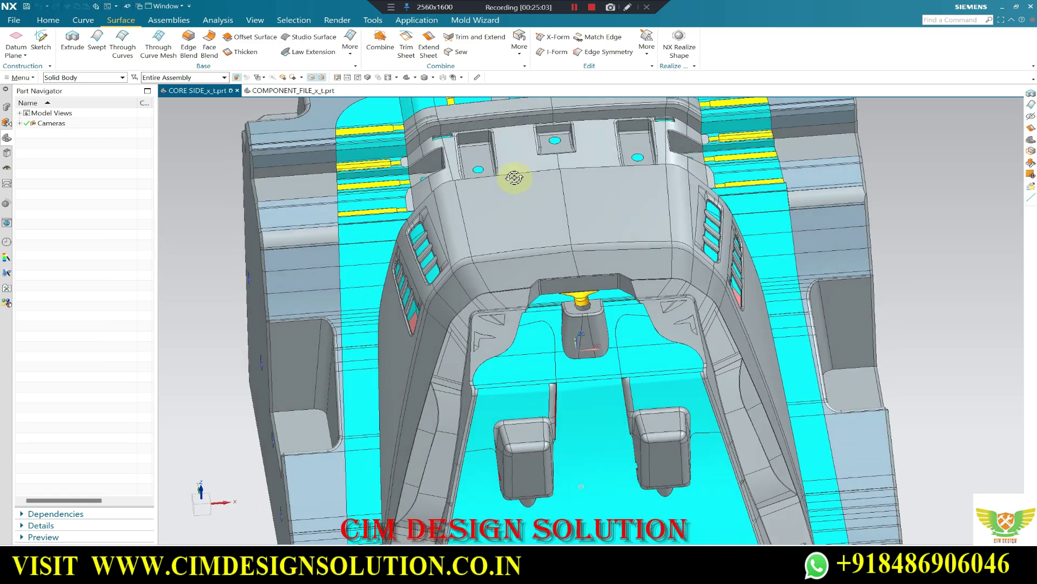
scroll(573, 186, up, 2)
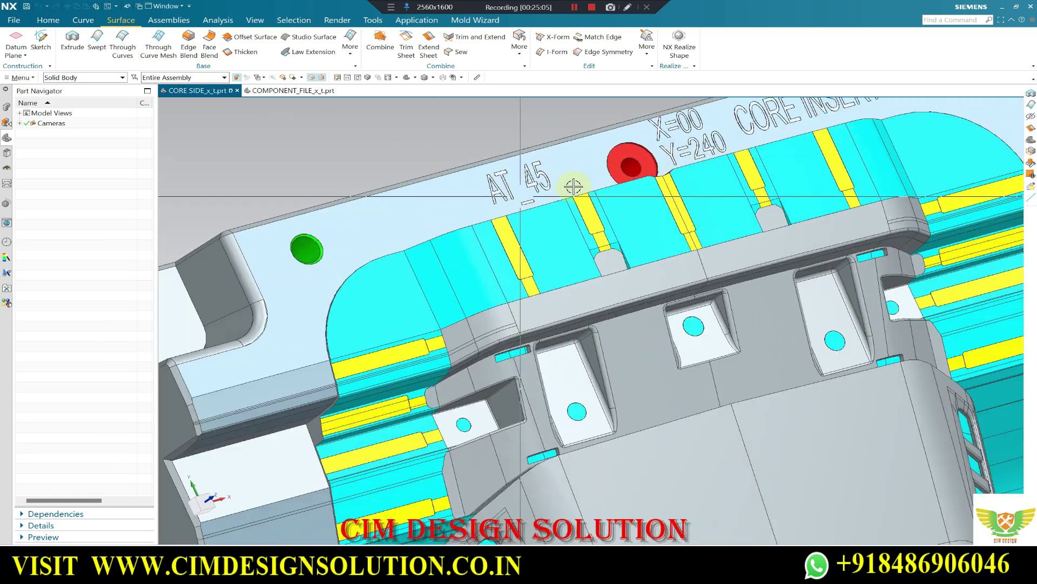
scroll(601, 122, down, 3)
scroll(601, 121, down, 2)
click(286, 91)
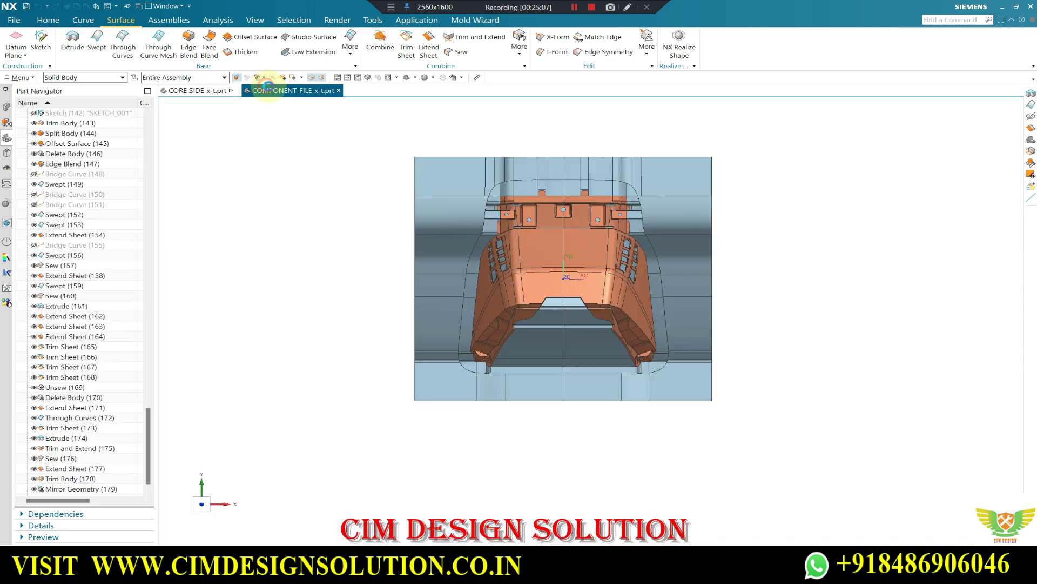
mouse_move(634, 130)
middle_down()
mouse_move(685, 89)
mouse_move(461, 157)
mouse_move(389, 194)
middle_up()
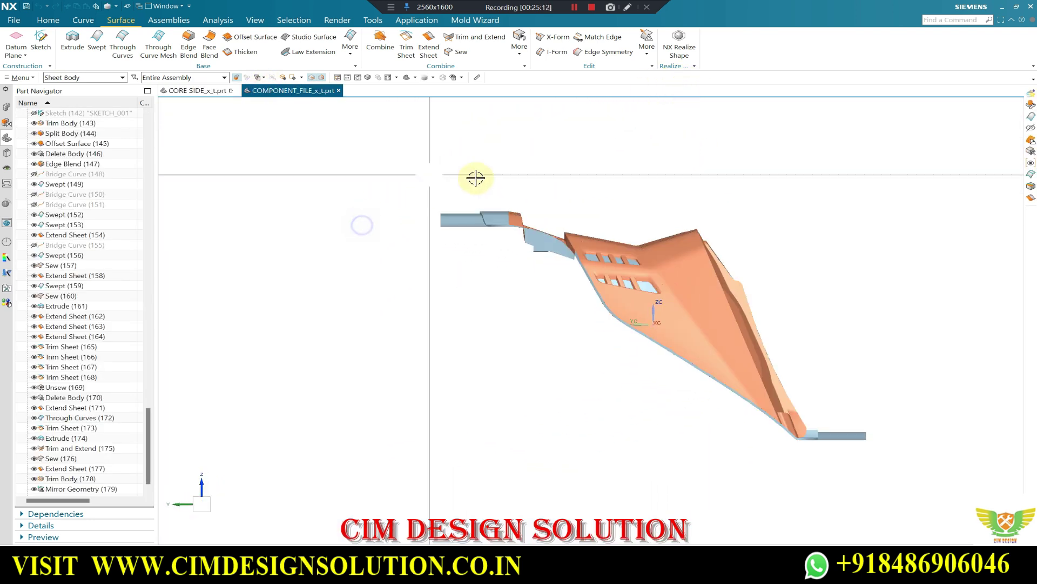
middle_drag(475, 177, 496, 262)
scroll(496, 262, up, 2)
scroll(496, 262, up, 3)
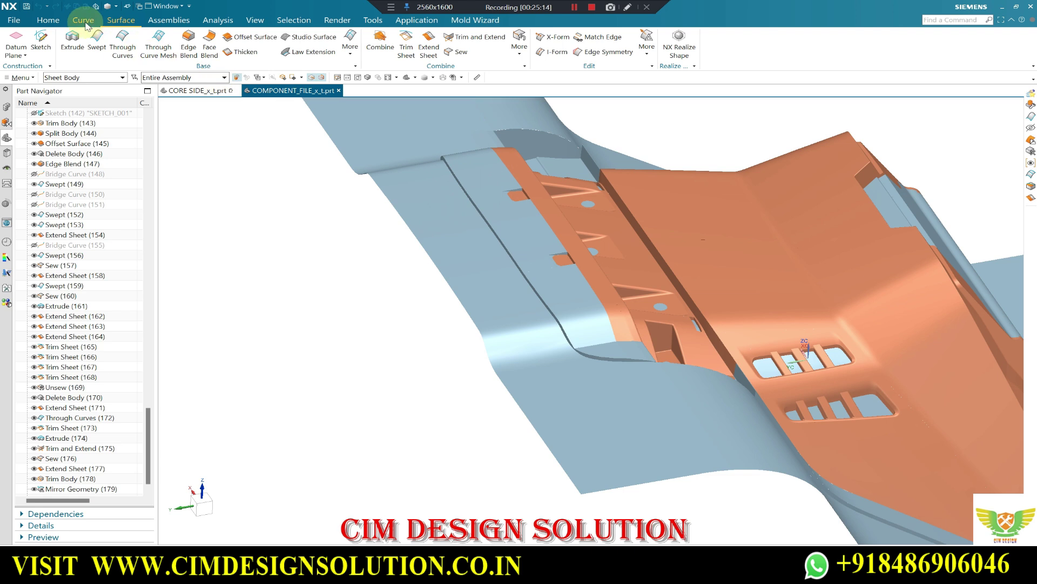
click(28, 80)
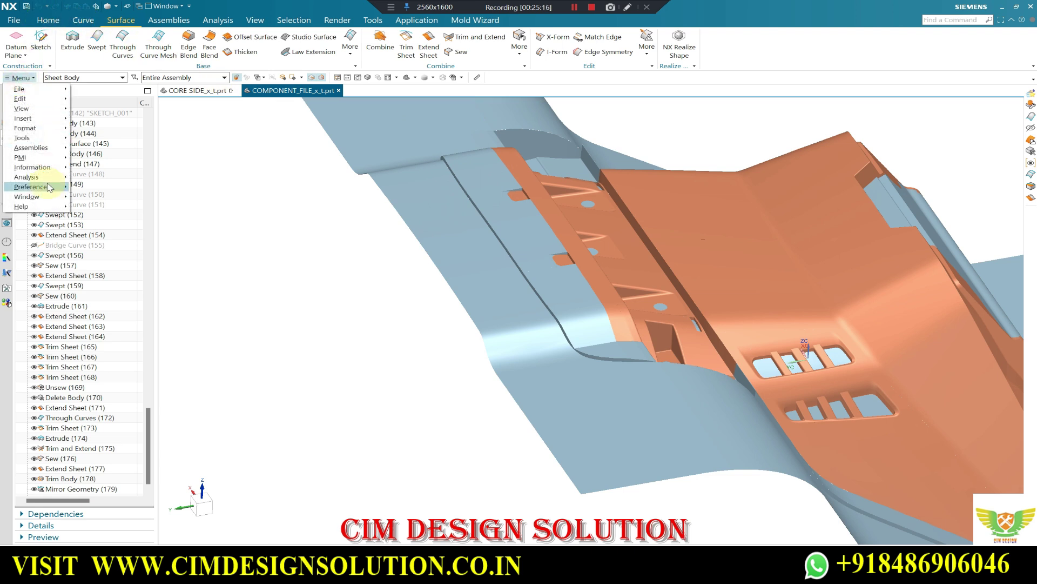
click(114, 269)
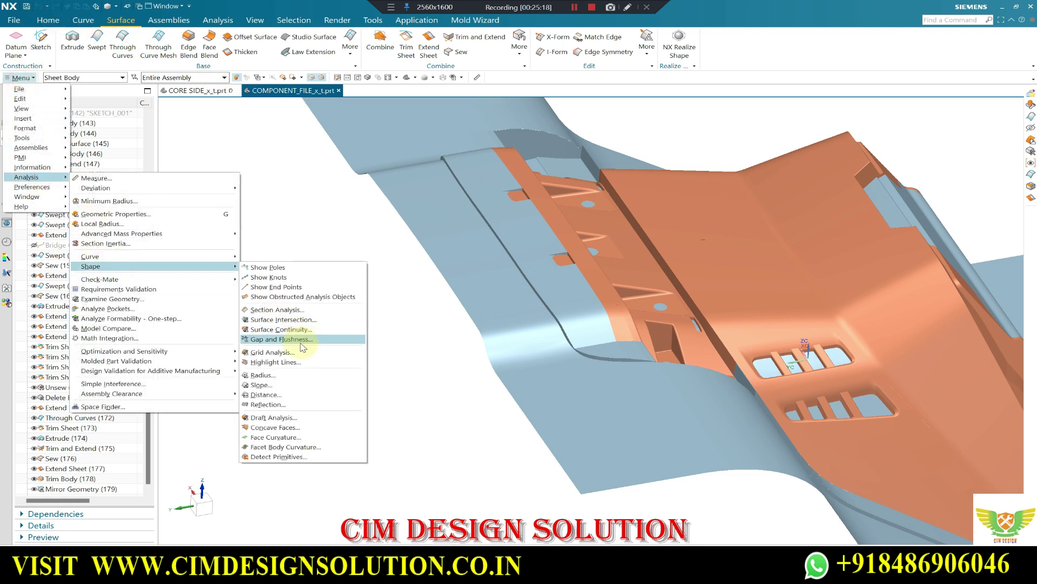
click(259, 385)
click(421, 211)
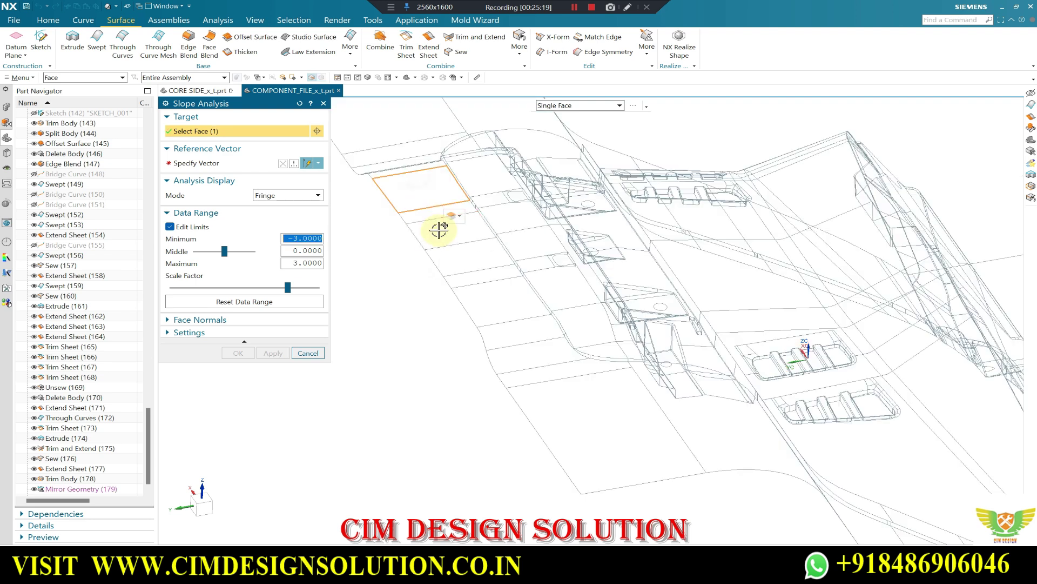
click(431, 205)
click(439, 231)
click(472, 278)
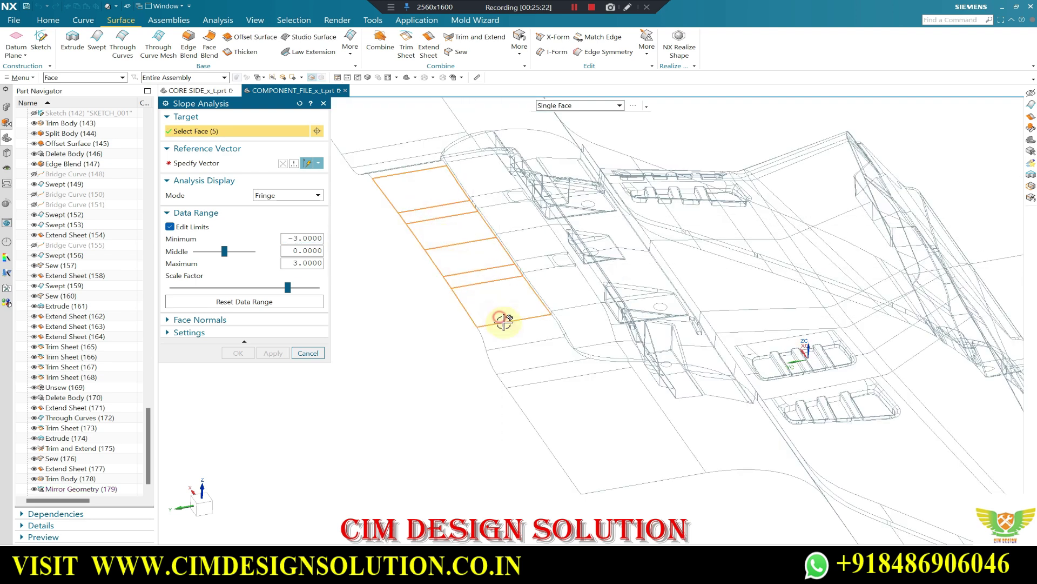
click(185, 163)
click(594, 322)
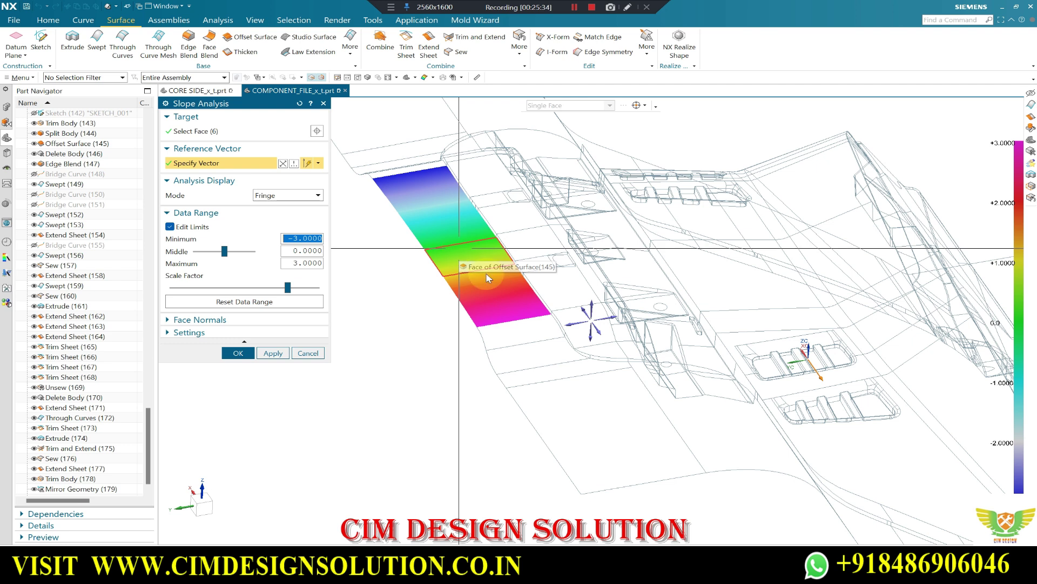
click(509, 301)
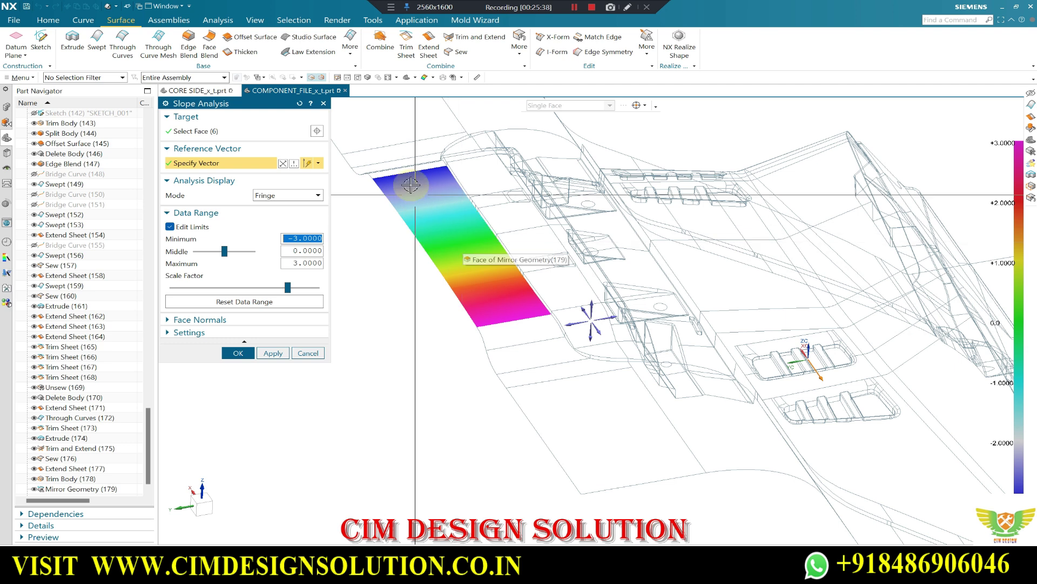
click(499, 311)
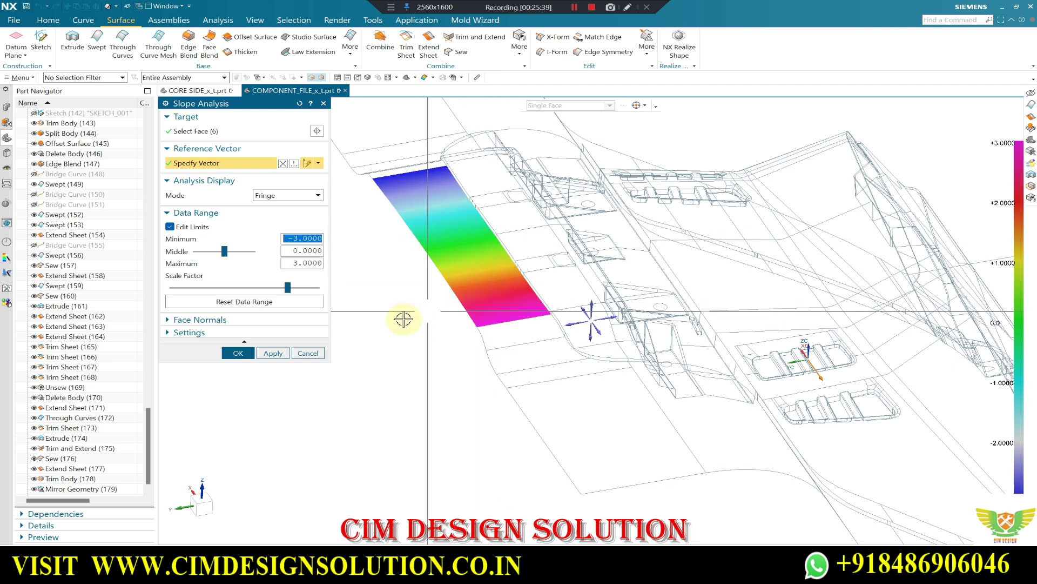
click(319, 354)
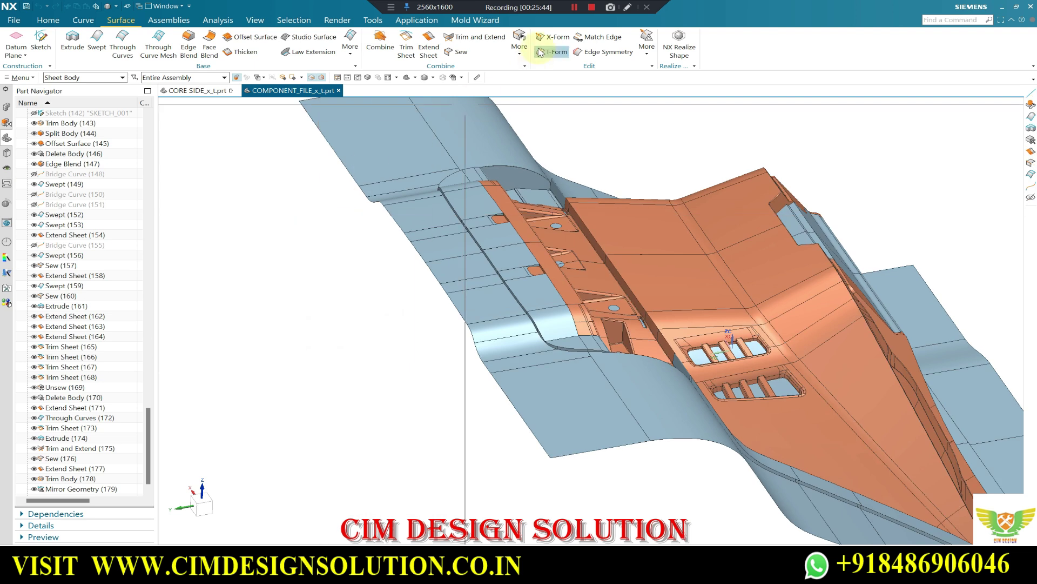
click(576, 8)
scroll(447, 232, down, 3)
scroll(452, 232, down, 2)
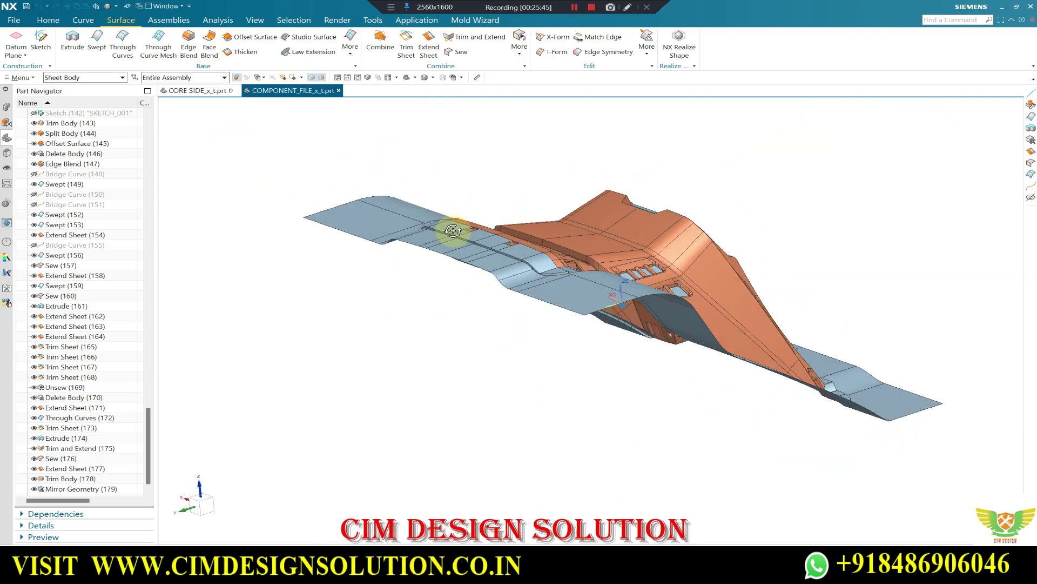
scroll(433, 290, down, 2)
scroll(424, 254, up, 1)
scroll(427, 233, up, 4)
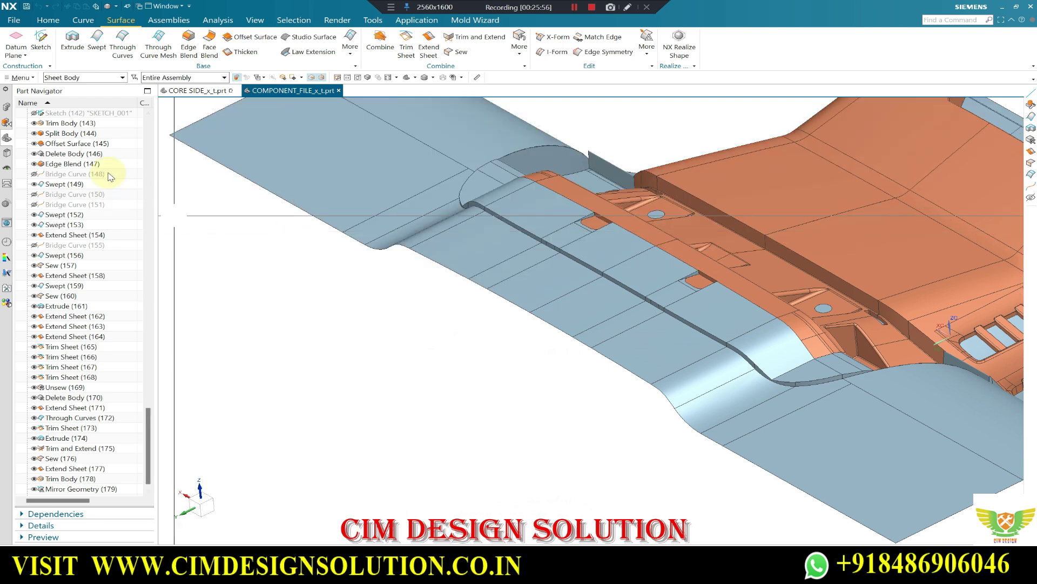
click(60, 21)
scroll(424, 277, down, 5)
mouse_move(424, 277)
middle_down()
mouse_move(408, 297)
mouse_move(398, 289)
mouse_move(556, 317)
mouse_move(755, 292)
mouse_move(687, 292)
mouse_move(724, 243)
mouse_move(452, 327)
mouse_move(517, 272)
mouse_move(465, 205)
middle_up()
click(122, 21)
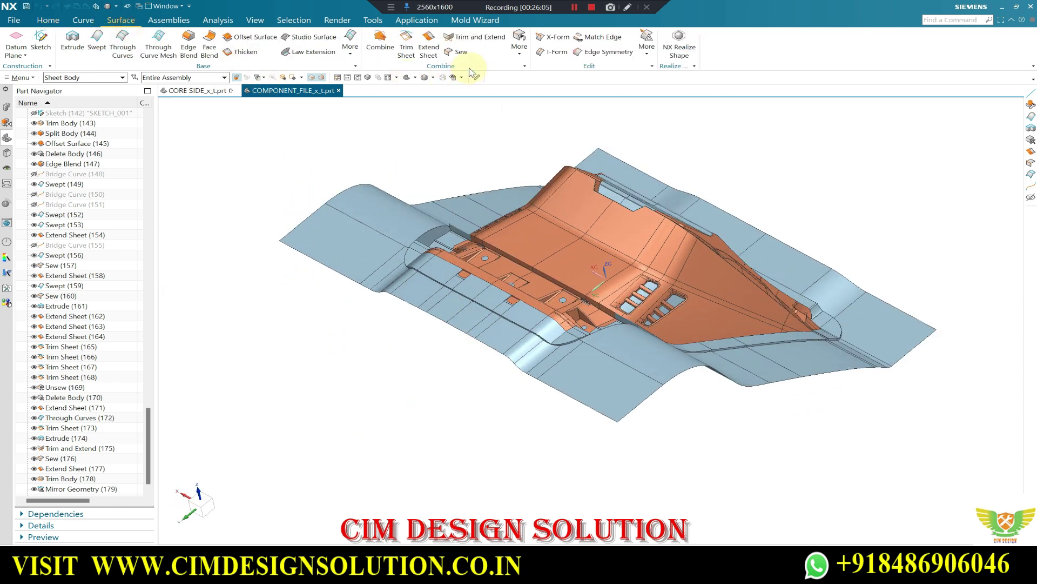
- Unsew the five faces along the sheet's lower edge from the parting sheet
click(529, 166)
scroll(491, 259, up, 5)
click(378, 302)
click(487, 332)
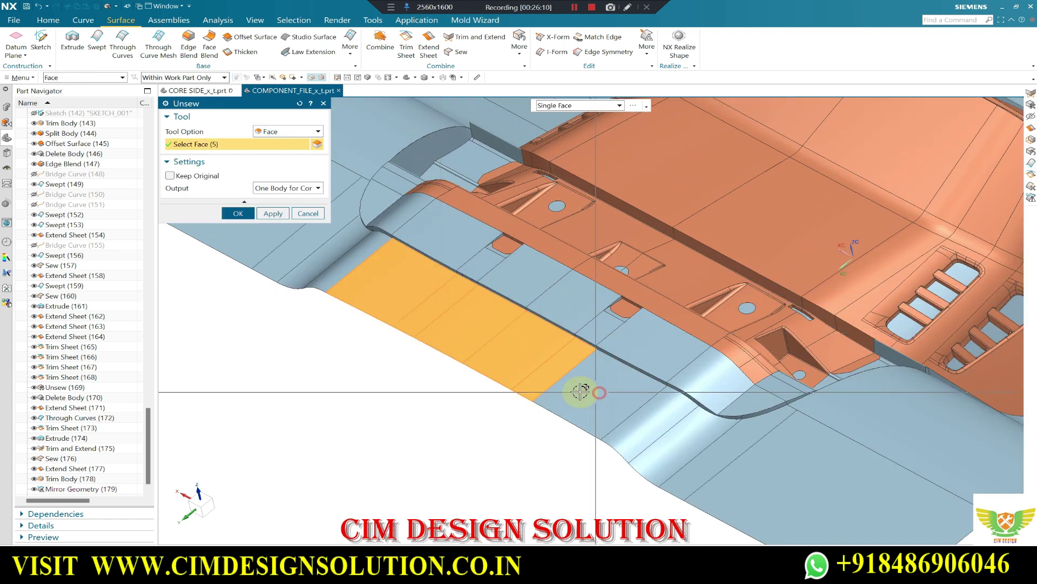
scroll(516, 364, down, 2)
middle_click(436, 317)
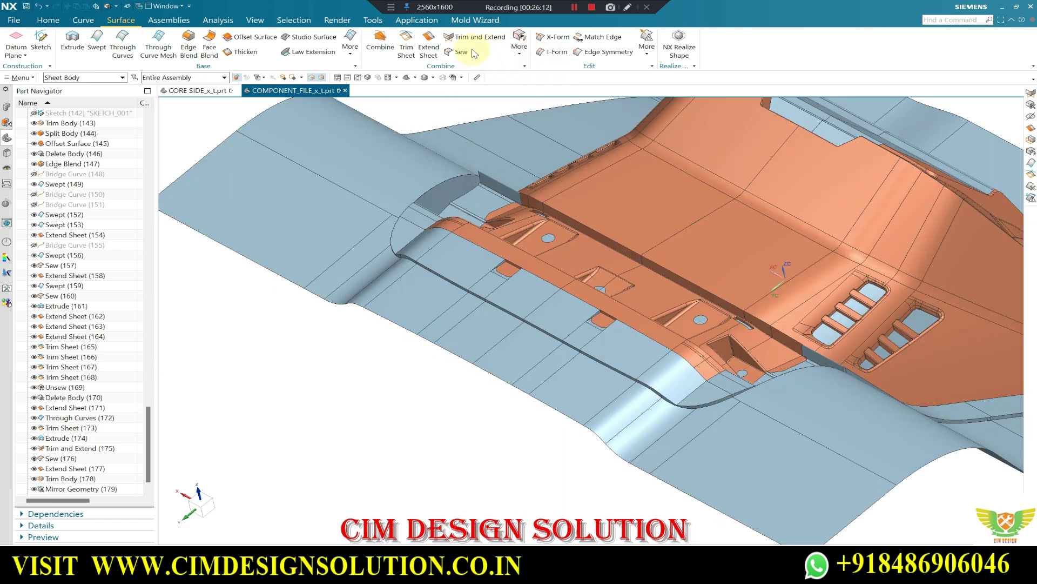
- Delete the separated five-face sheet body with Delete Body
click(58, 21)
click(372, 55)
click(565, 238)
click(525, 358)
middle_click(525, 358)
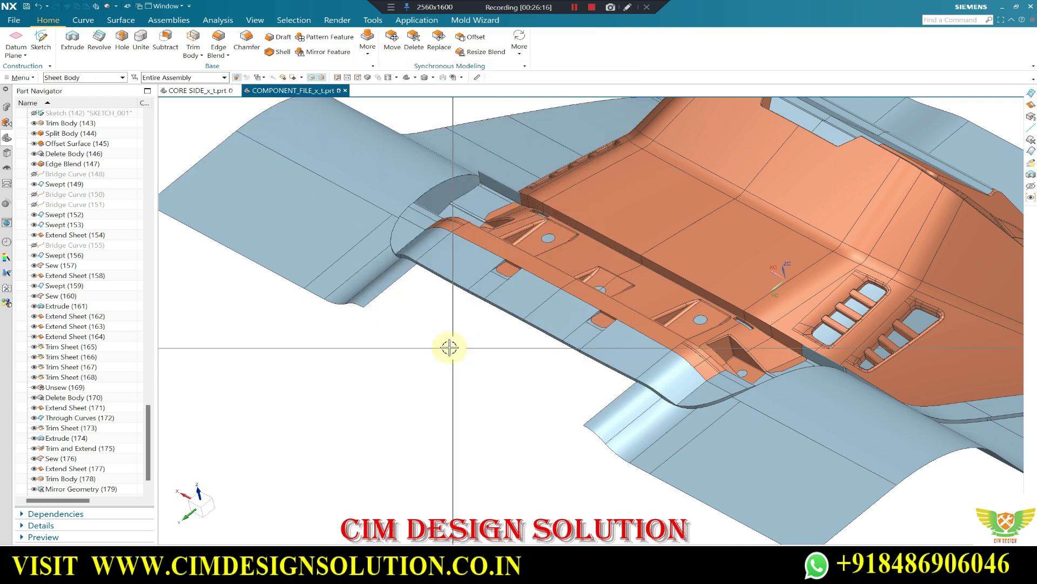
scroll(449, 347, down, 3)
mouse_move(556, 274)
middle_down()
mouse_move(517, 317)
mouse_move(521, 292)
mouse_move(745, 308)
middle_up()
scroll(746, 308, up, 3)
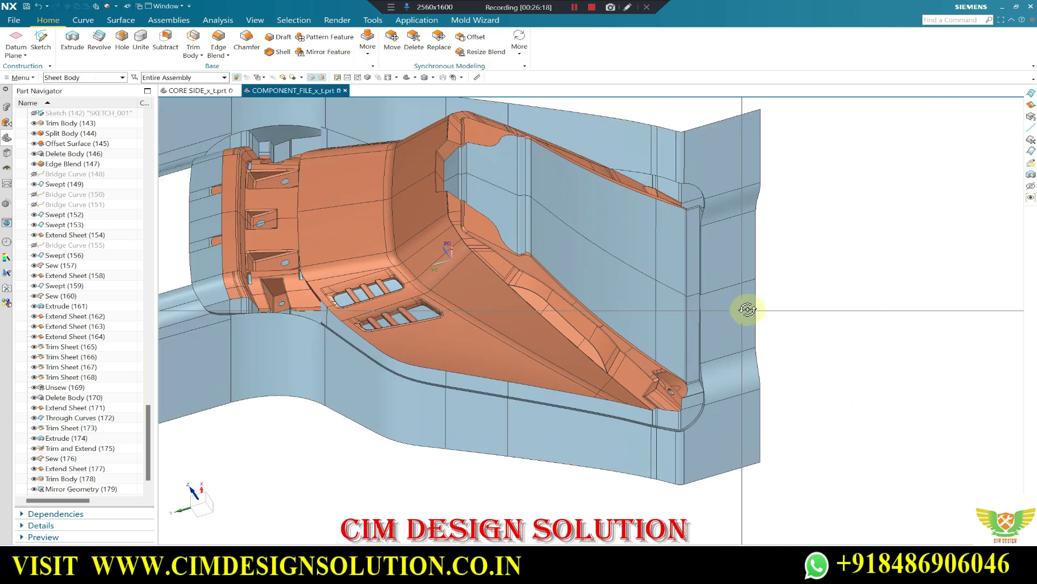
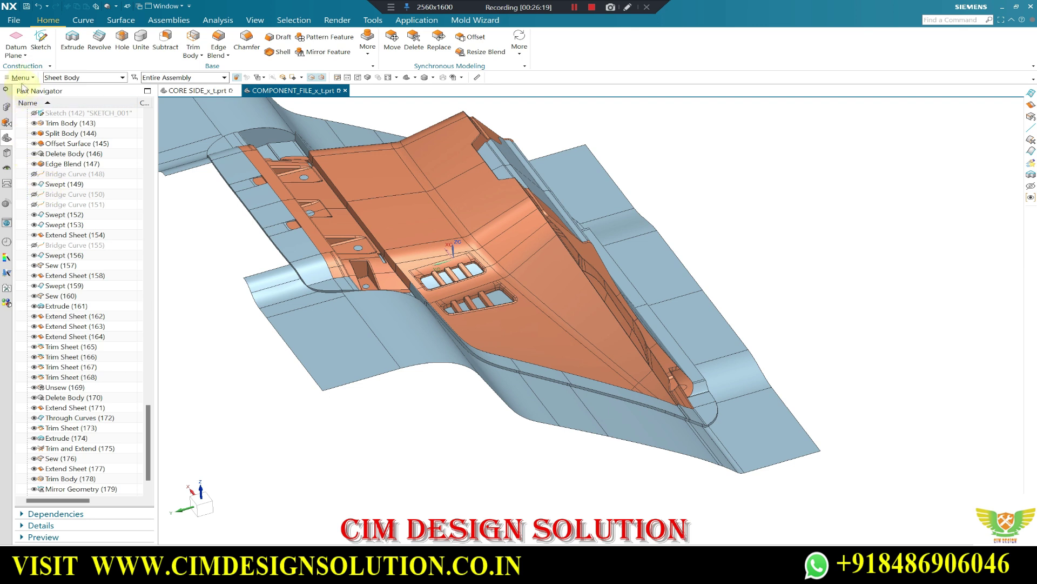
- Run a slope analysis on two faces of the part, then close it
click(22, 78)
click(110, 266)
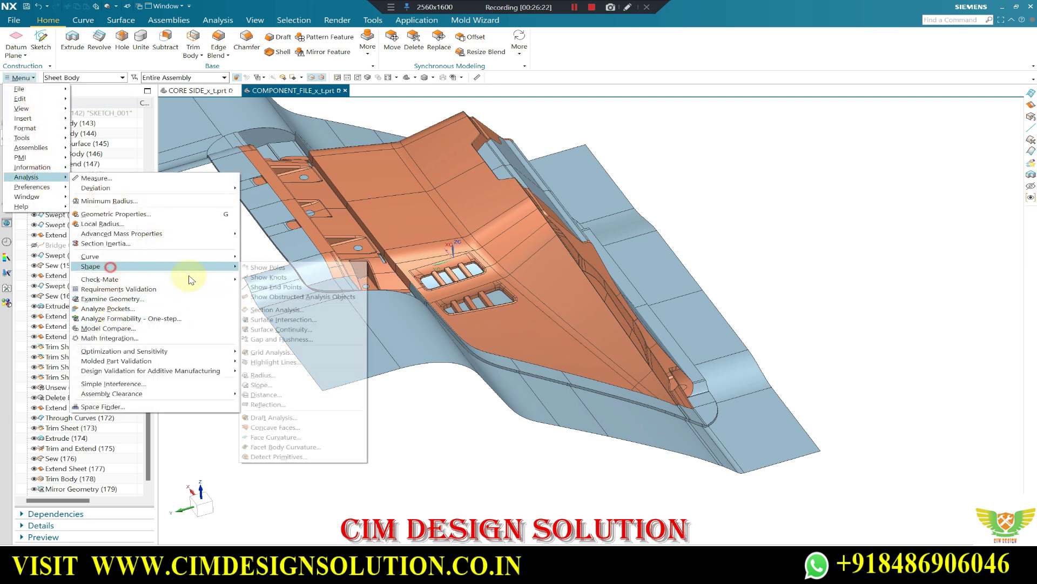
click(262, 384)
click(640, 270)
click(687, 321)
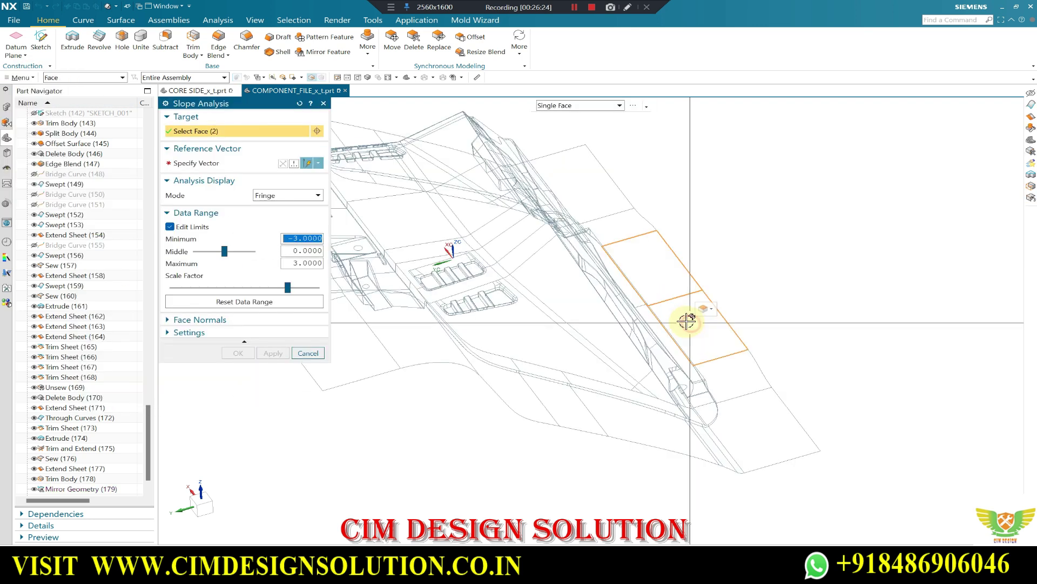
click(196, 163)
click(601, 332)
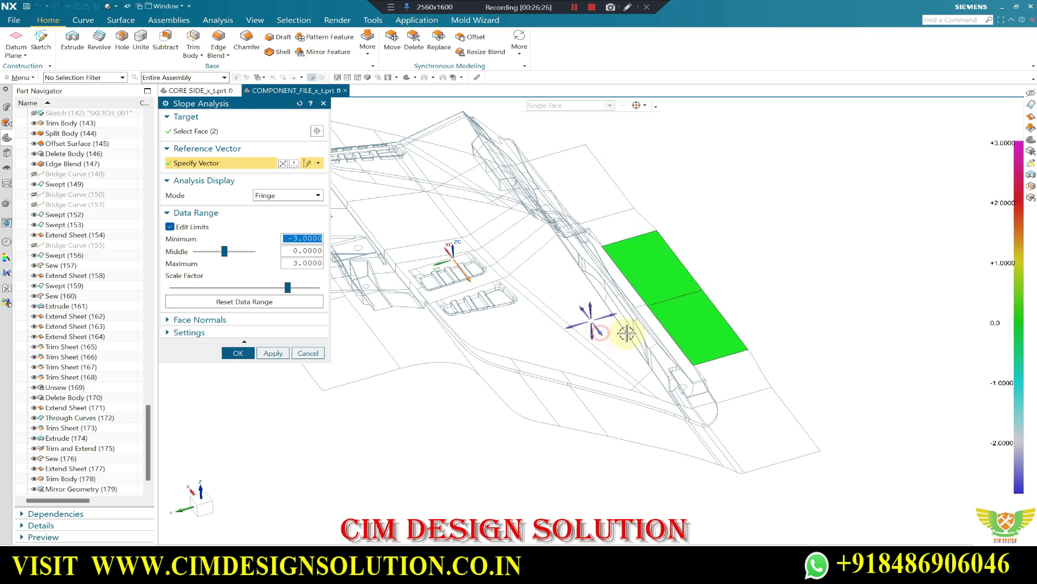
click(308, 352)
- Draw a roughly 199.77 mm line snapped along the bottom front edge of the part
middle_drag(823, 313, 326, 272)
scroll(326, 272, up, 3)
scroll(452, 301, up, 2)
scroll(285, 120, down, 1)
click(81, 20)
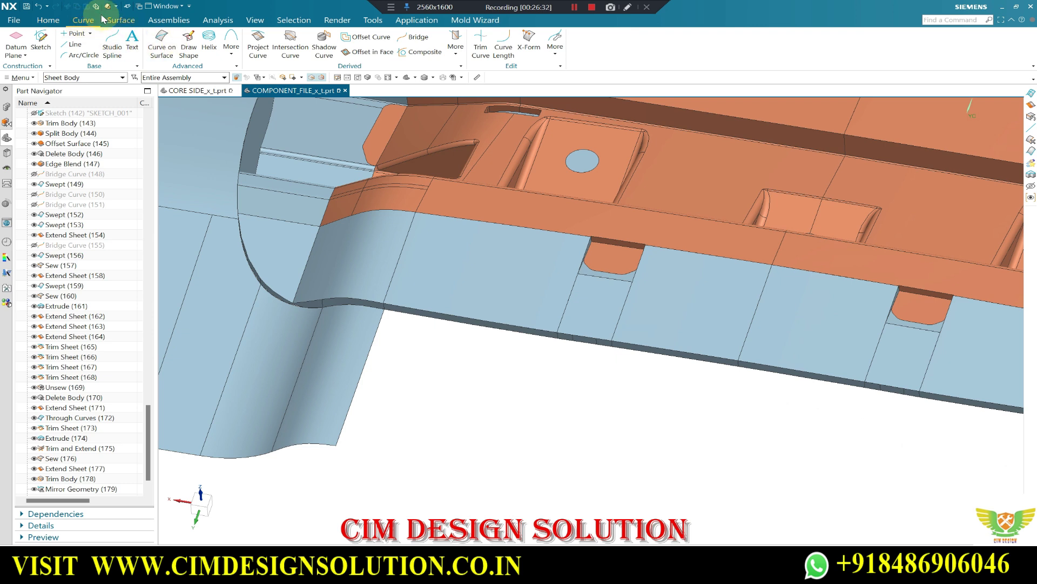
click(73, 44)
scroll(383, 311, up, 1)
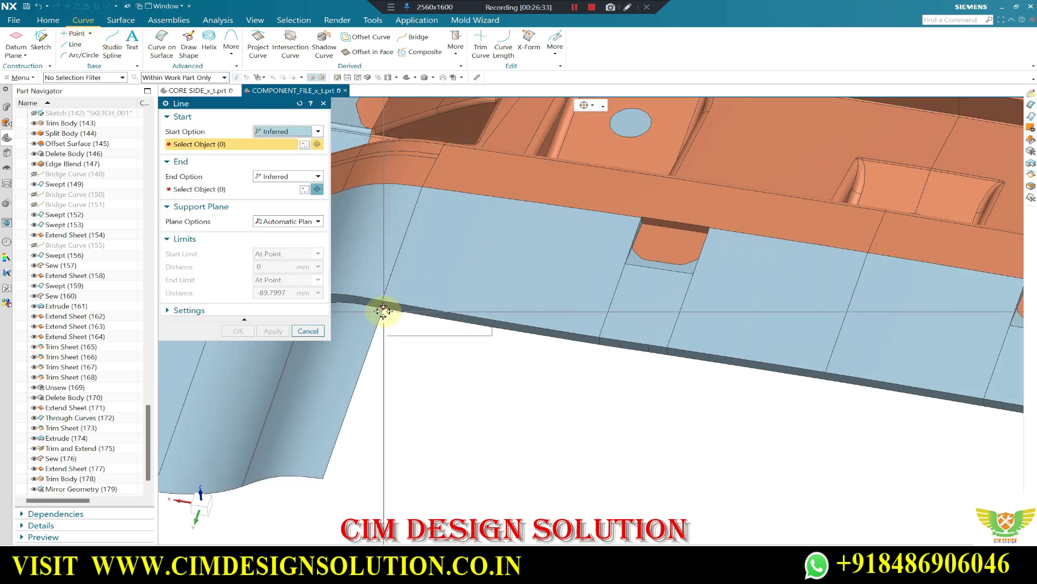
click(383, 309)
scroll(383, 318, down, 1)
scroll(745, 371, up, 3)
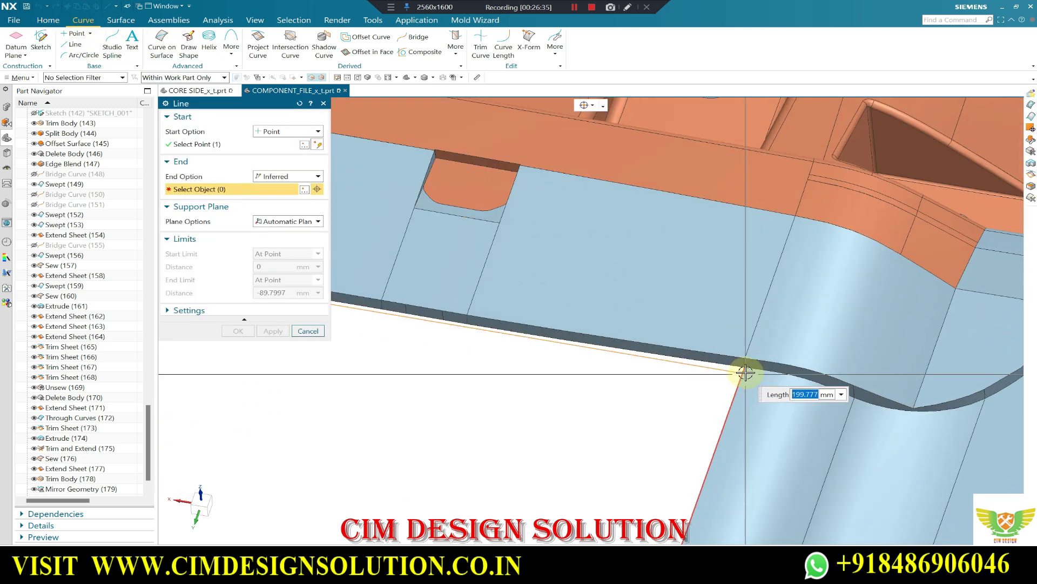
scroll(745, 369, up, 2)
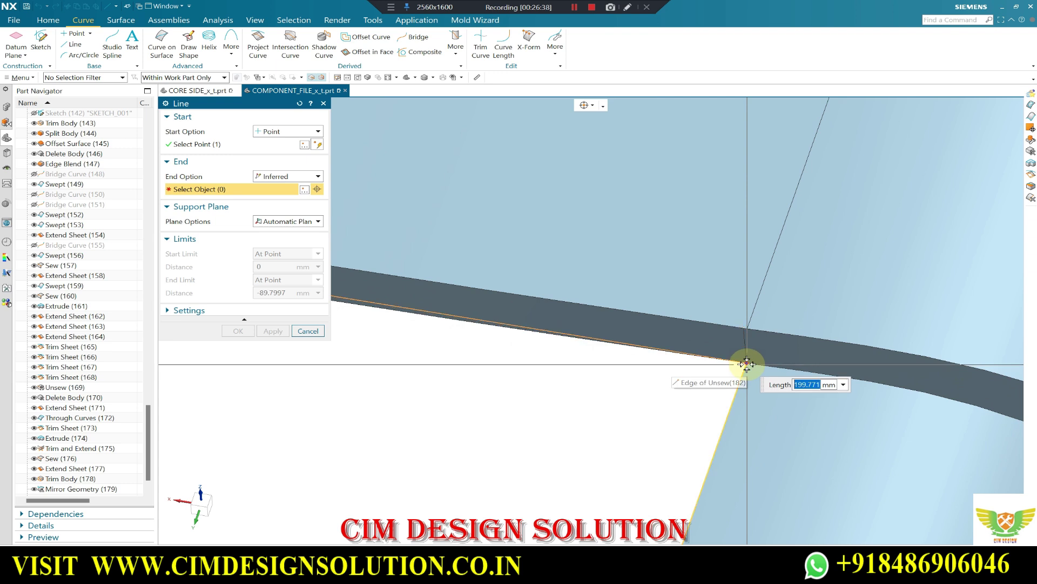
click(747, 364)
scroll(845, 332, down, 2)
scroll(537, 296, down, 1)
scroll(695, 315, up, 3)
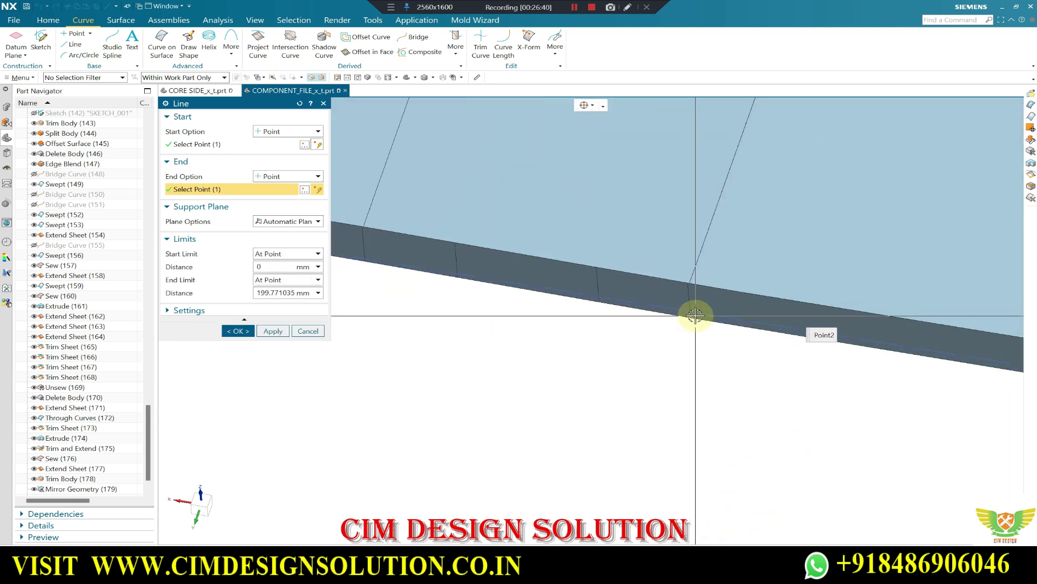
click(235, 331)
scroll(678, 286, down, 3)
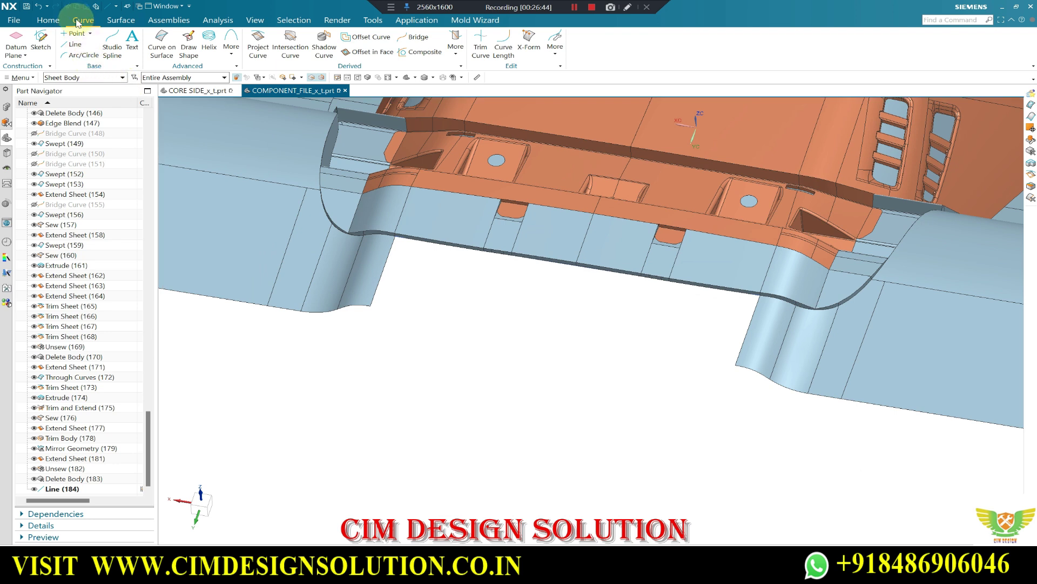
- Extrude Line (184) straight downward 115 mm into a flat sheet
click(120, 21)
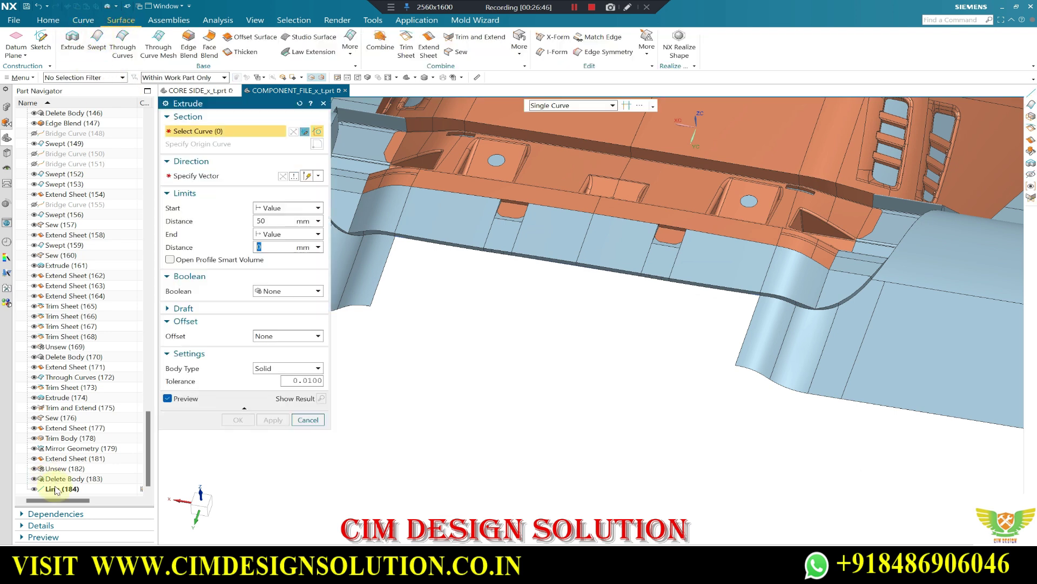
click(59, 488)
click(204, 175)
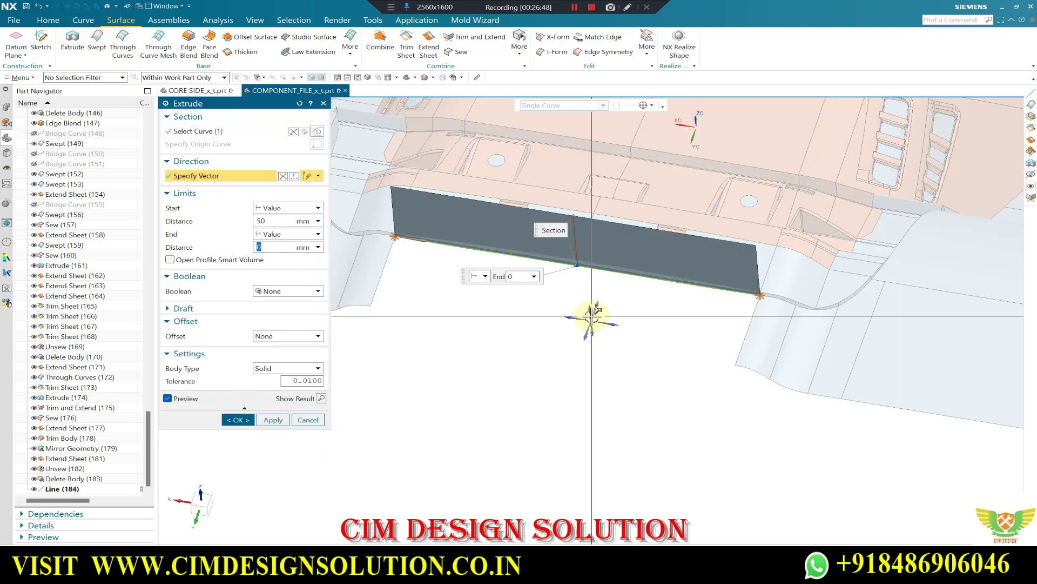
click(578, 275)
drag(555, 329, 520, 414)
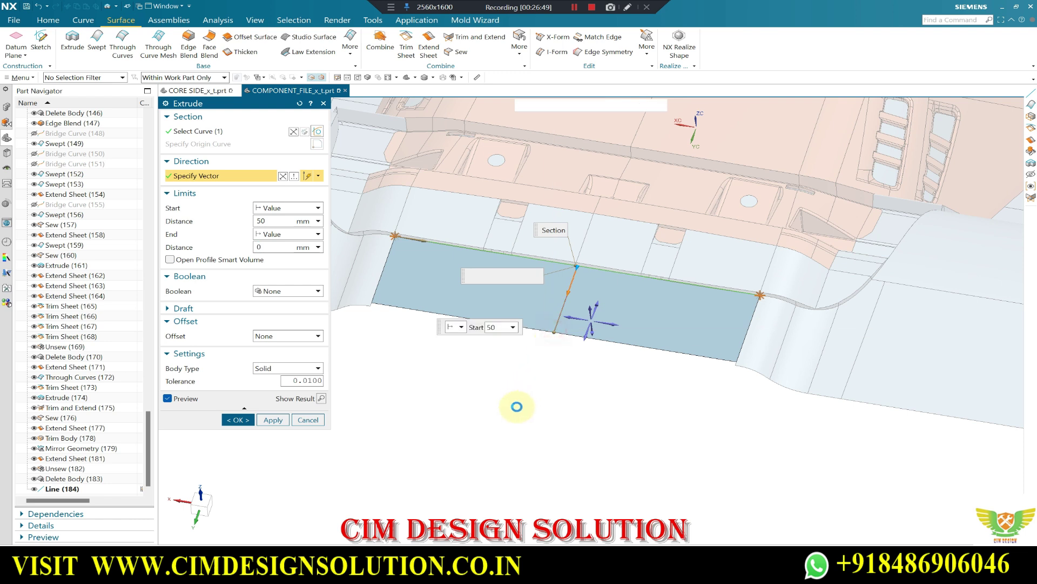
click(228, 421)
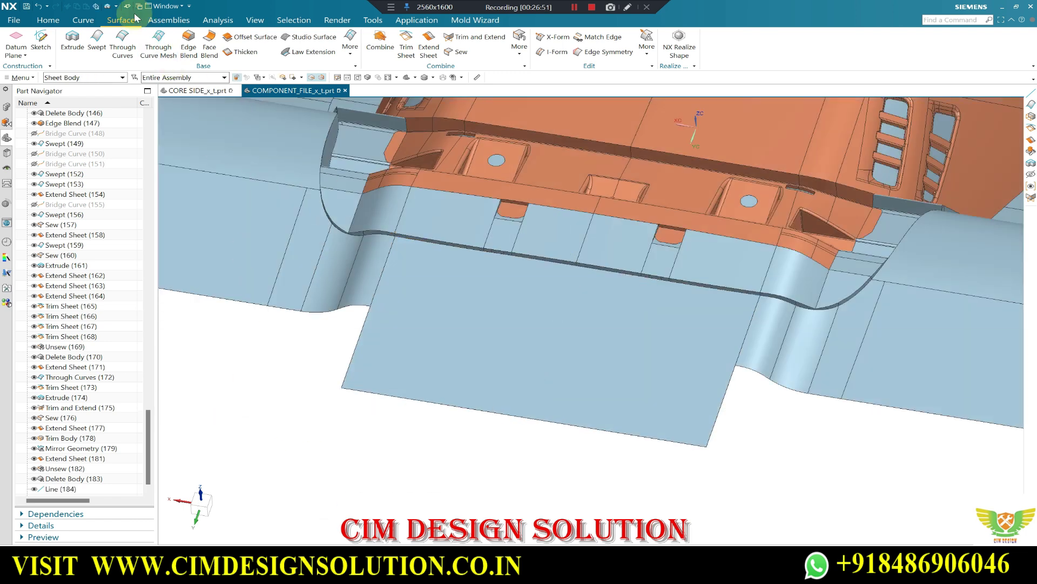
- Cancel a Delete Body attempt and check the new sheet's slope against a reference direction
click(135, 46)
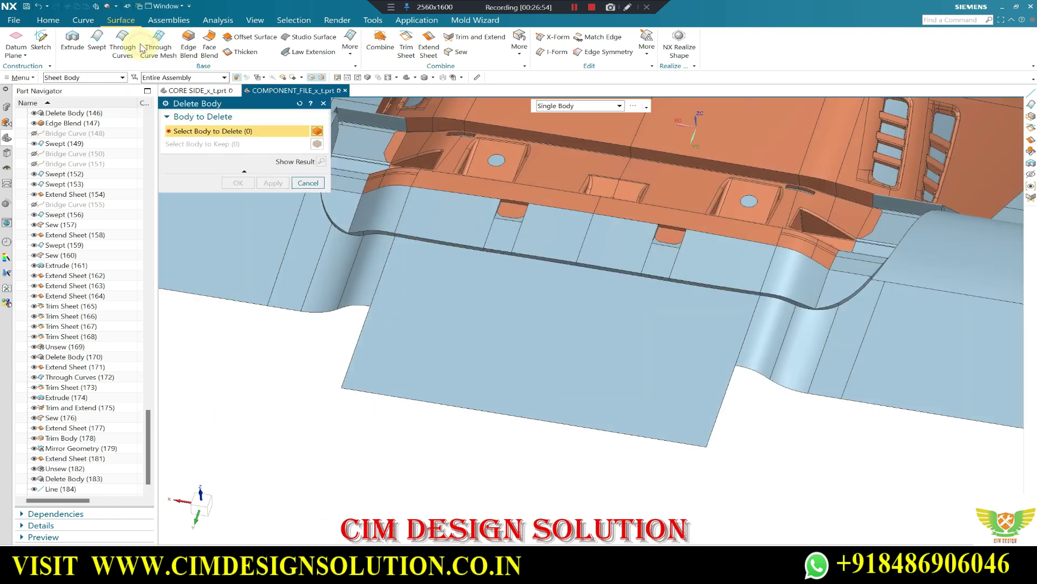
click(115, 5)
click(138, 65)
click(453, 299)
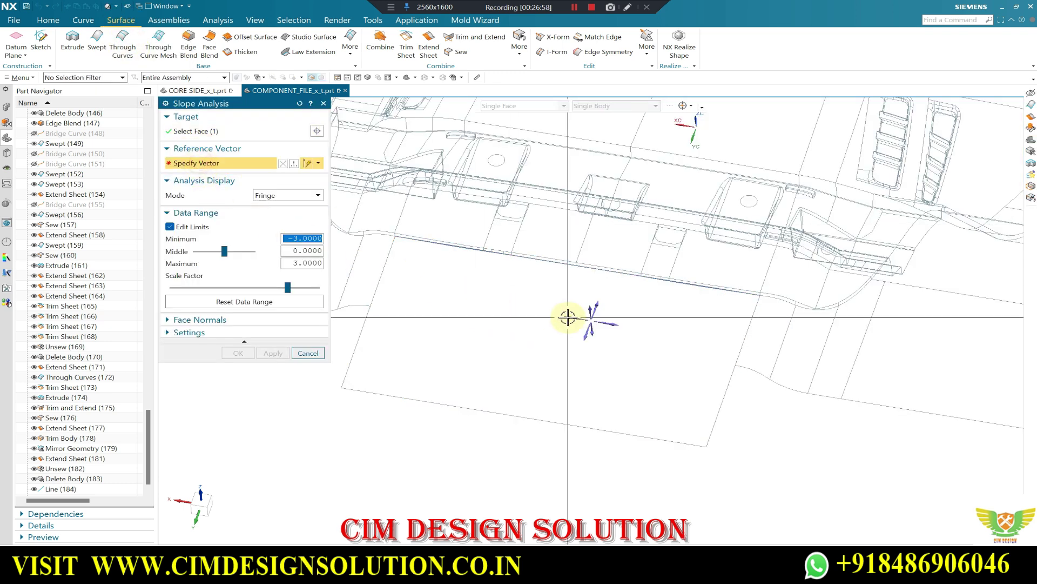
click(551, 317)
click(308, 352)
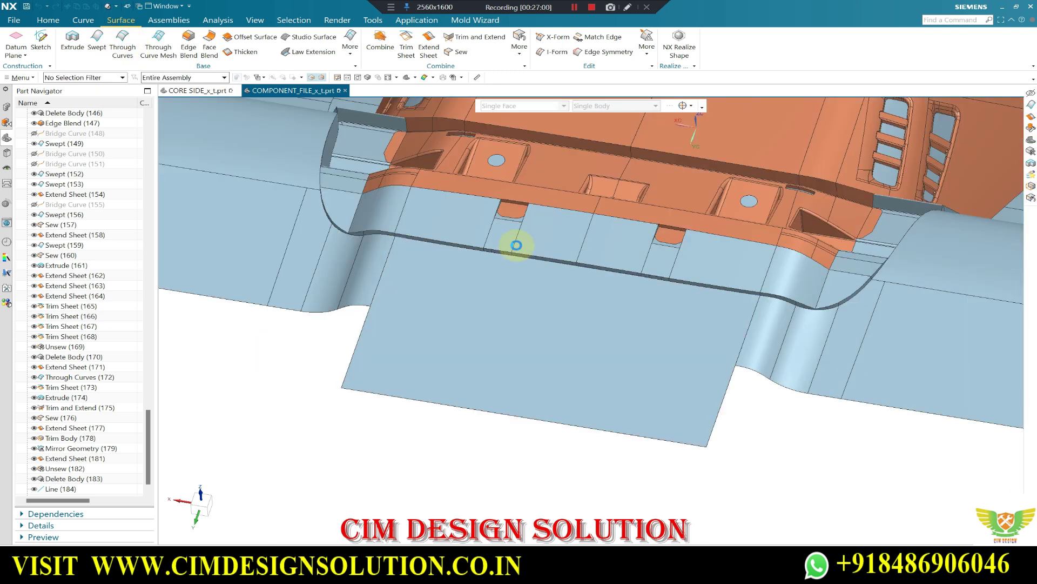
scroll(370, 290, up, 2)
scroll(394, 283, up, 2)
scroll(310, 208, up, 1)
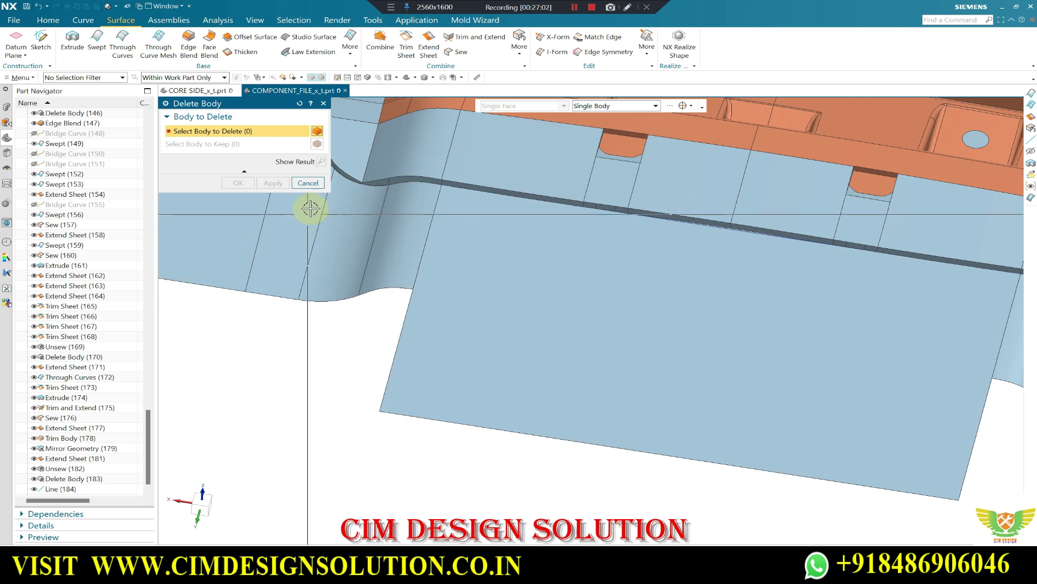
click(309, 184)
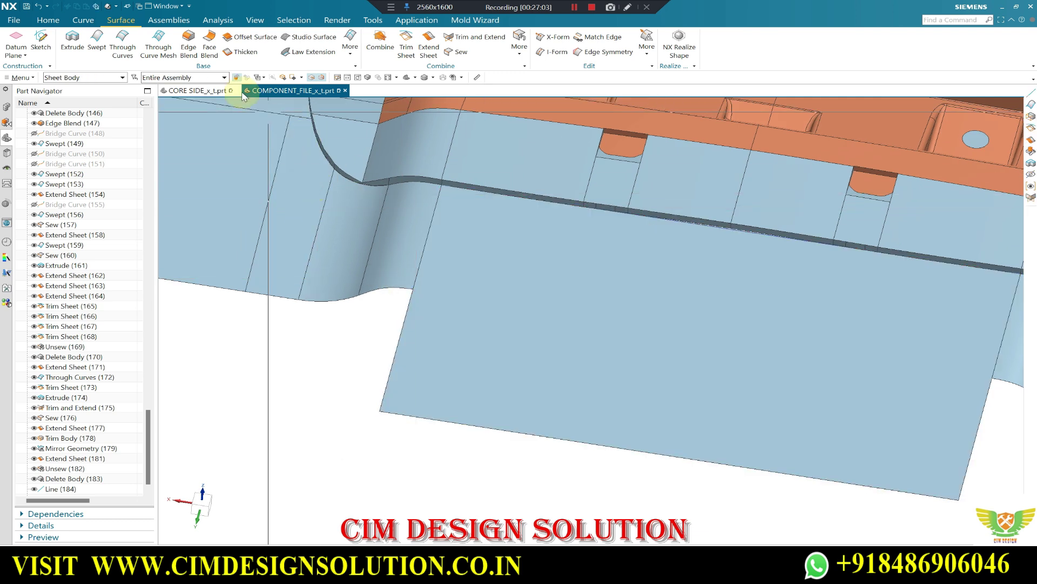
- Try trimming the sheet against the part's faces, then cancel the failed trim
click(493, 44)
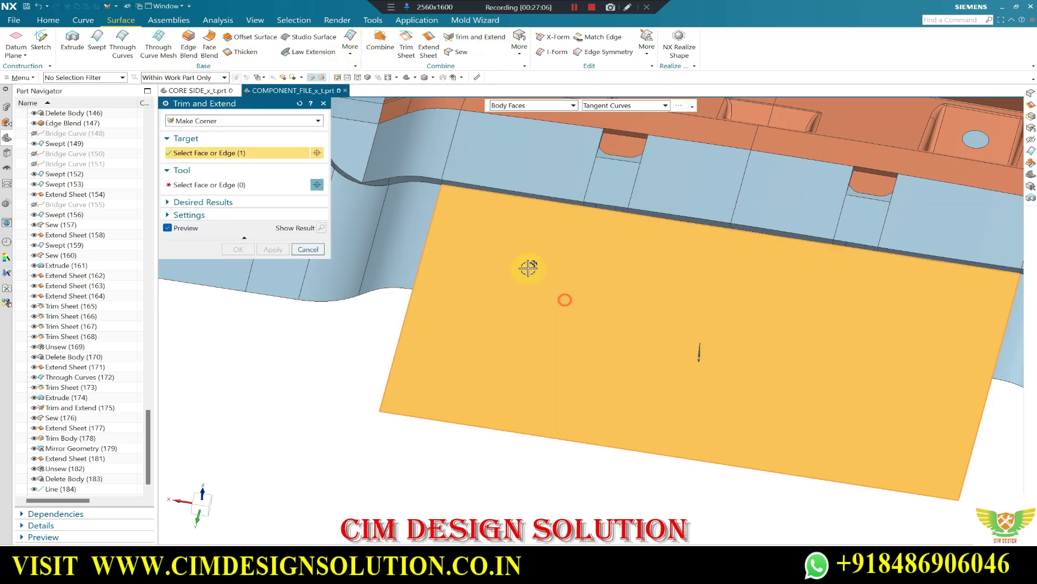
click(528, 266)
scroll(640, 198, up, 3)
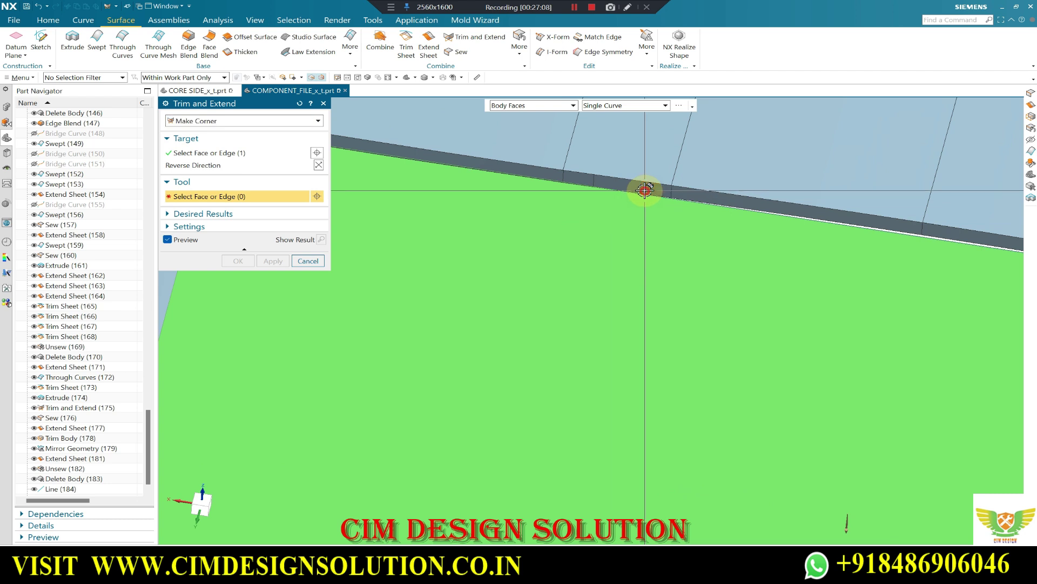
click(643, 194)
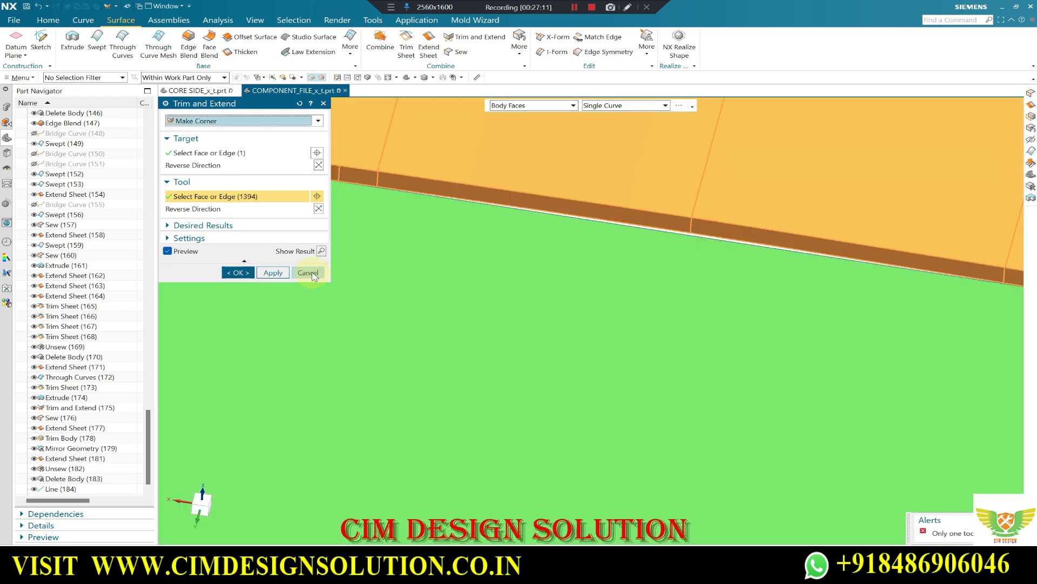
click(304, 272)
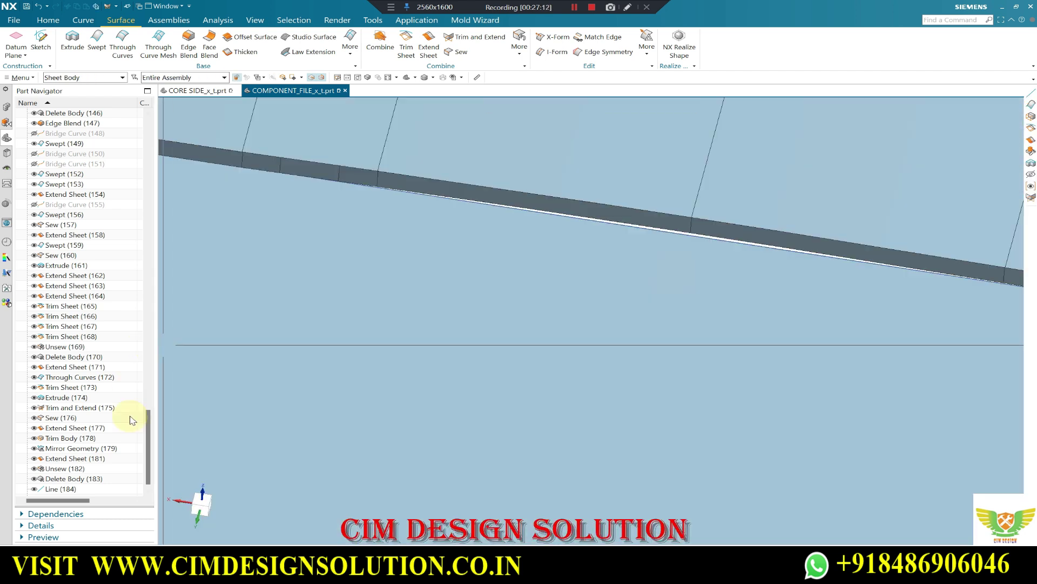
- Edit Extrude (185) so the sheet runs from 114 to -2.5 mm
double_click(81, 488)
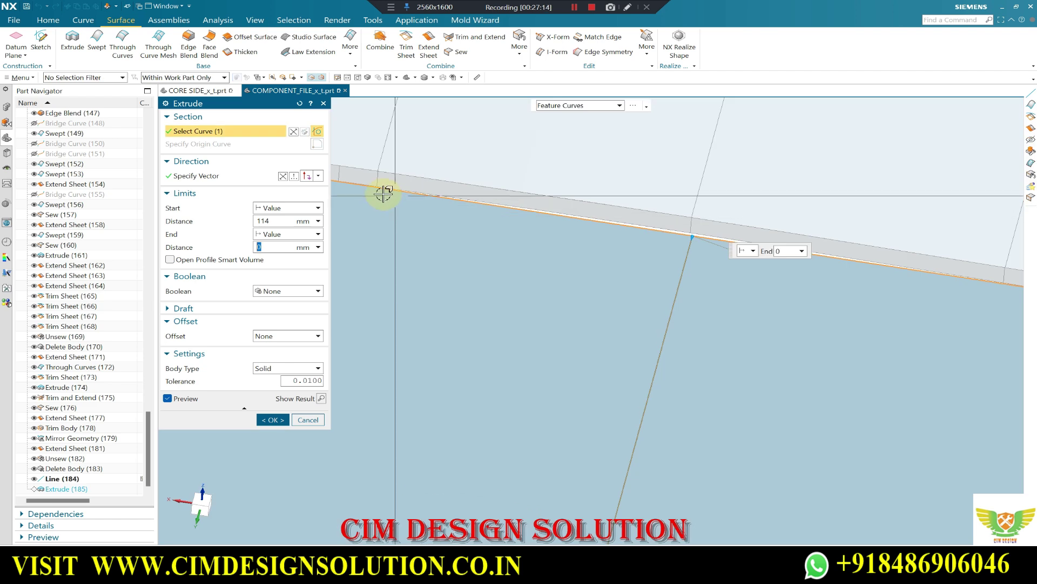
drag(696, 228, 699, 215)
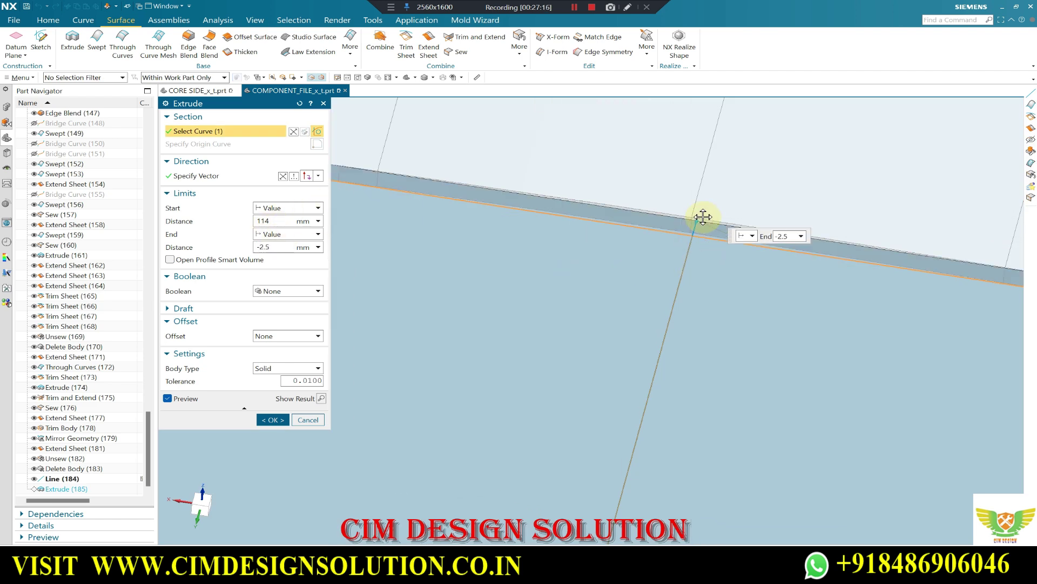
click(273, 418)
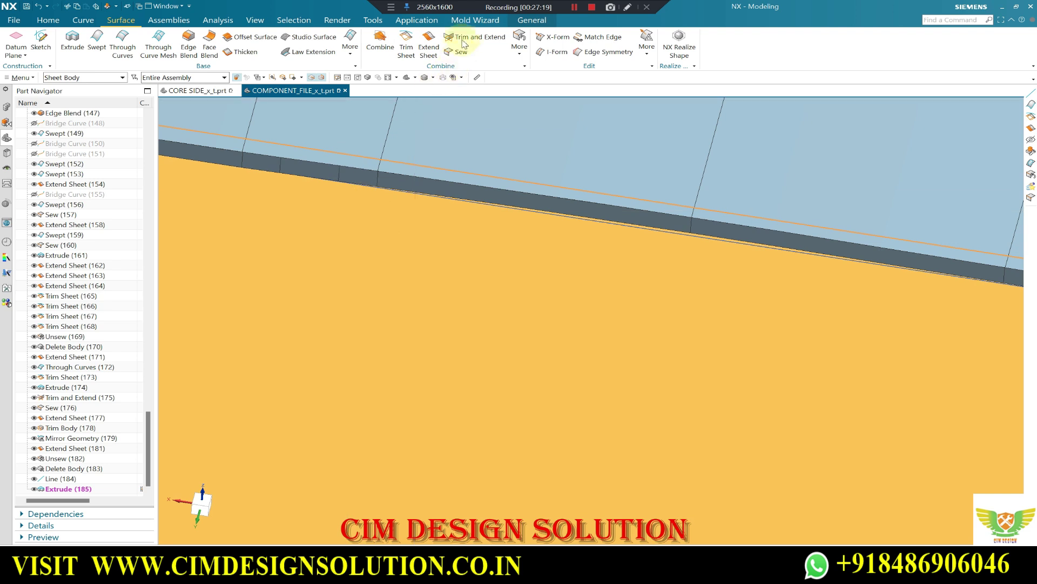
- Retry trimming the sheet with the part's faces as tool, then cancel it
click(466, 38)
click(463, 273)
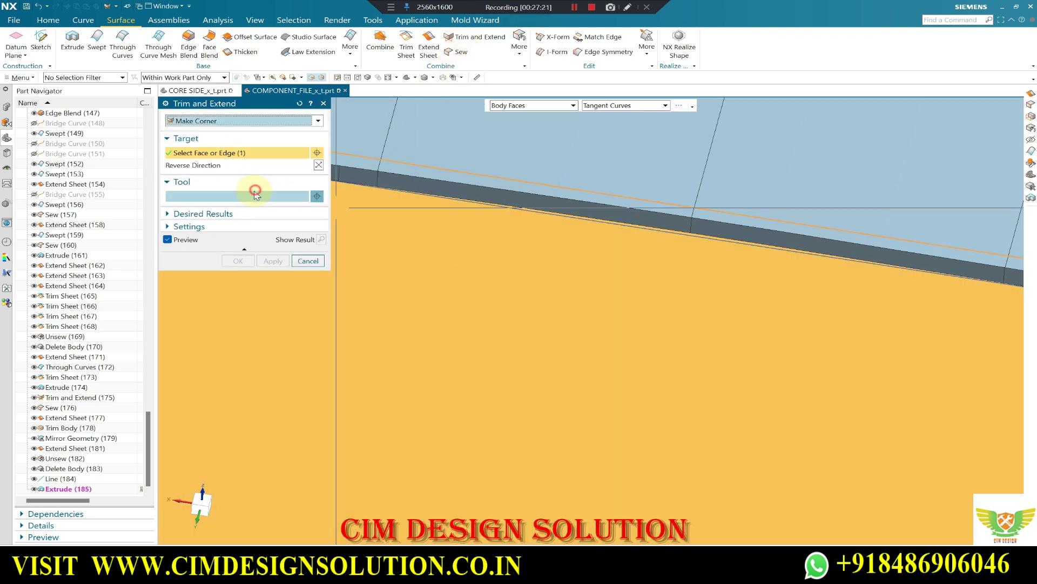
click(254, 195)
click(572, 210)
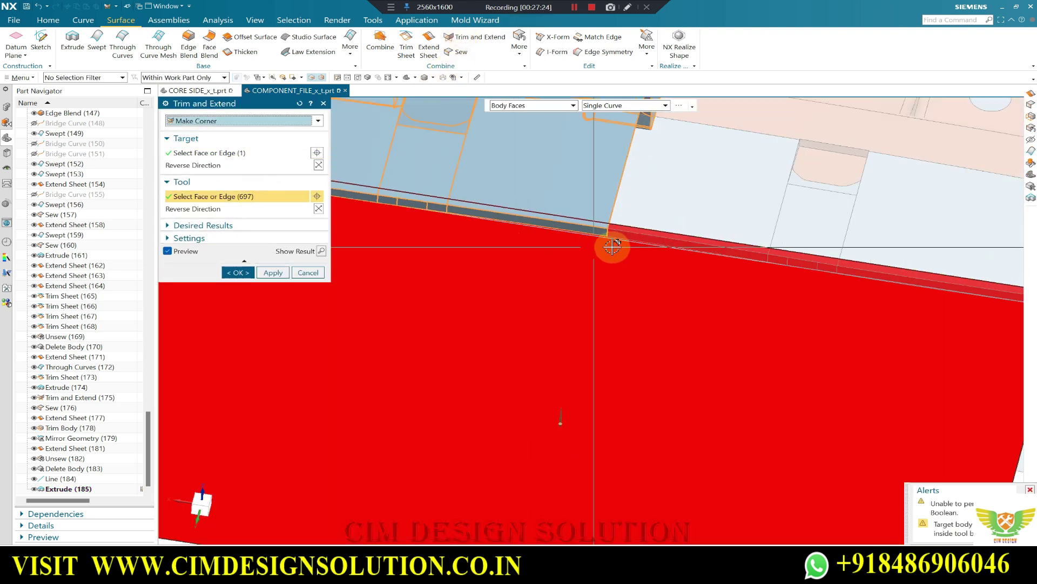
click(308, 273)
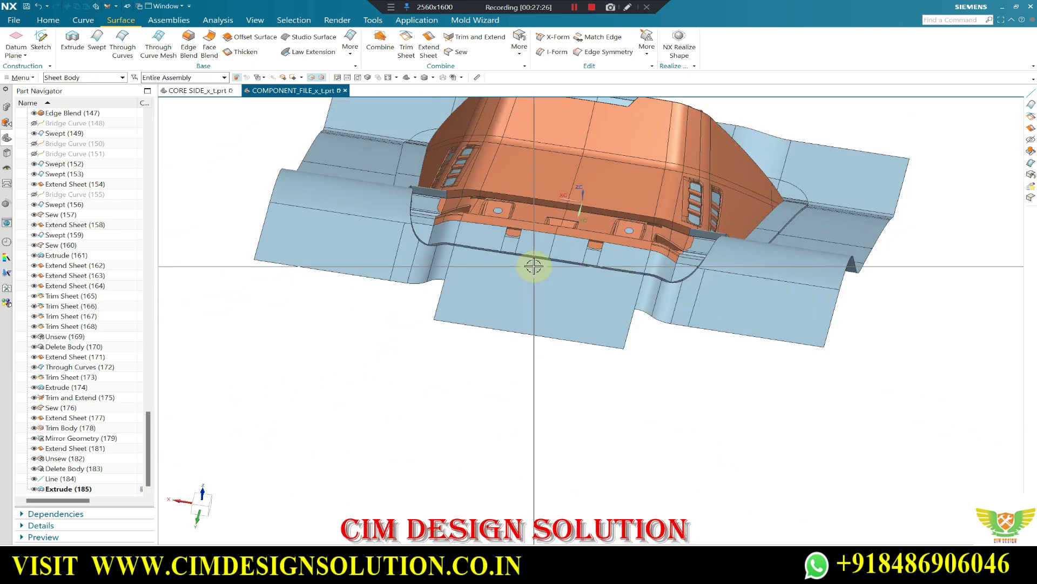
scroll(481, 215, down, 3)
scroll(447, 193, down, 3)
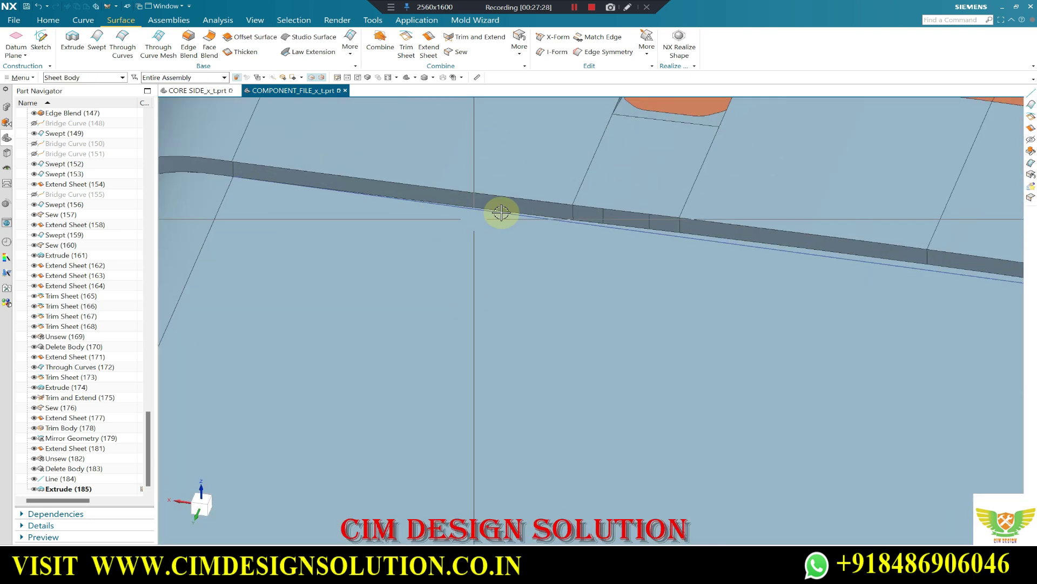
scroll(501, 213, down, 3)
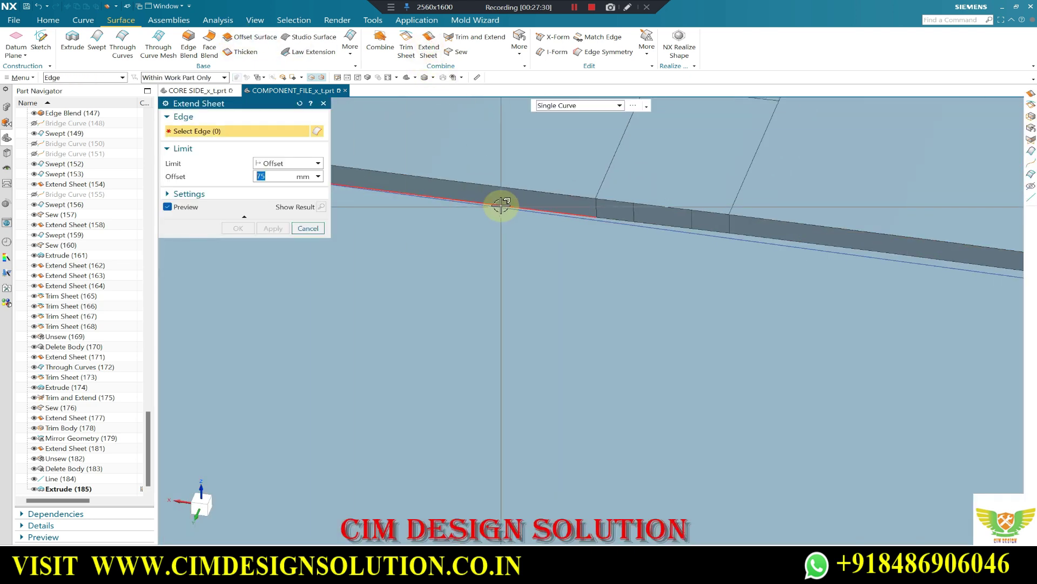
- Extend six strip edges outward by 75 mm, then begin a corner trim targeting the upper body
click(498, 204)
click(616, 216)
click(680, 221)
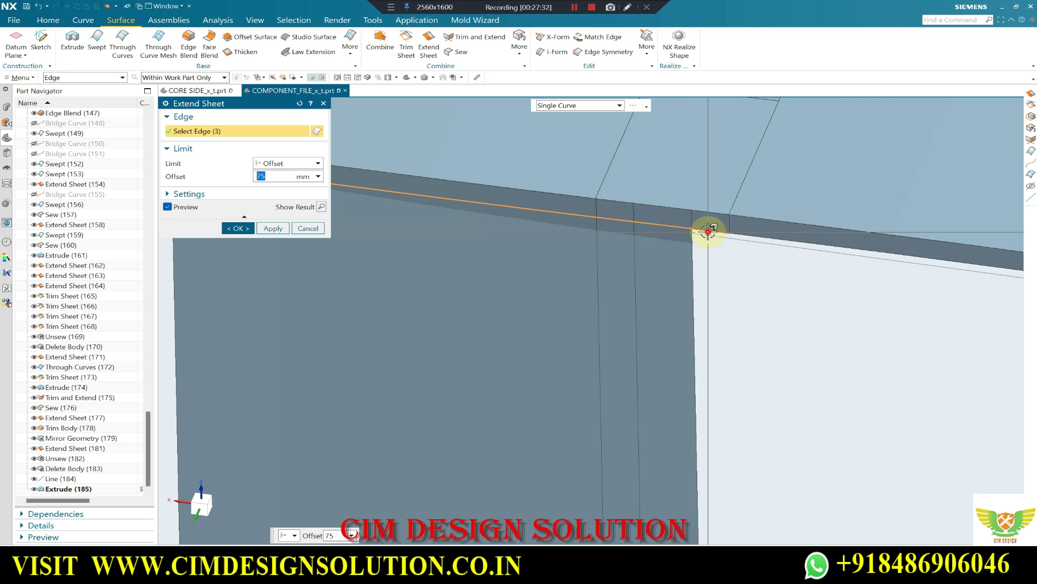
click(756, 234)
scroll(618, 244, up, 3)
scroll(724, 241, down, 2)
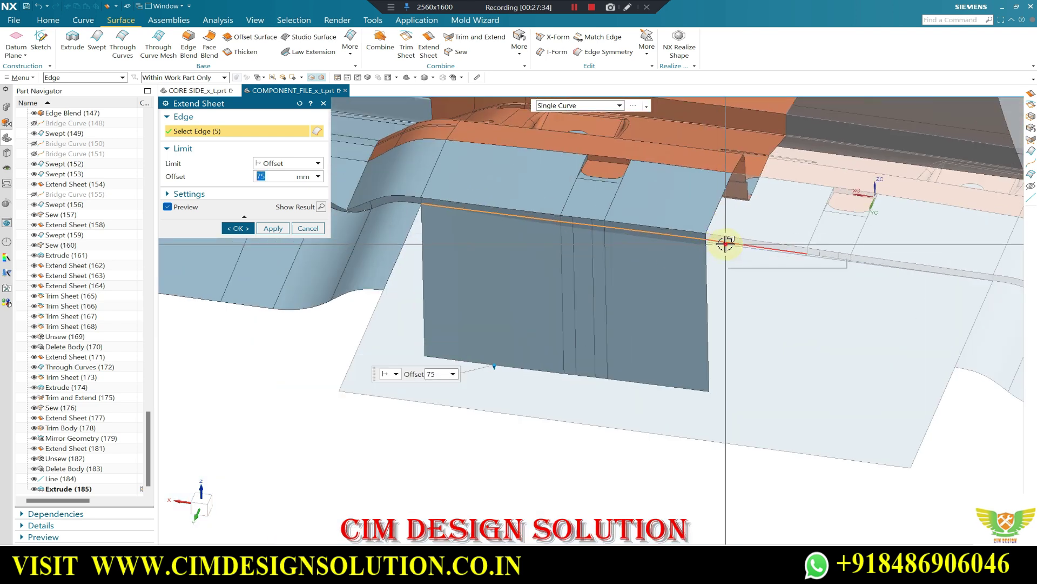
click(821, 255)
scroll(821, 255, down, 2)
click(861, 260)
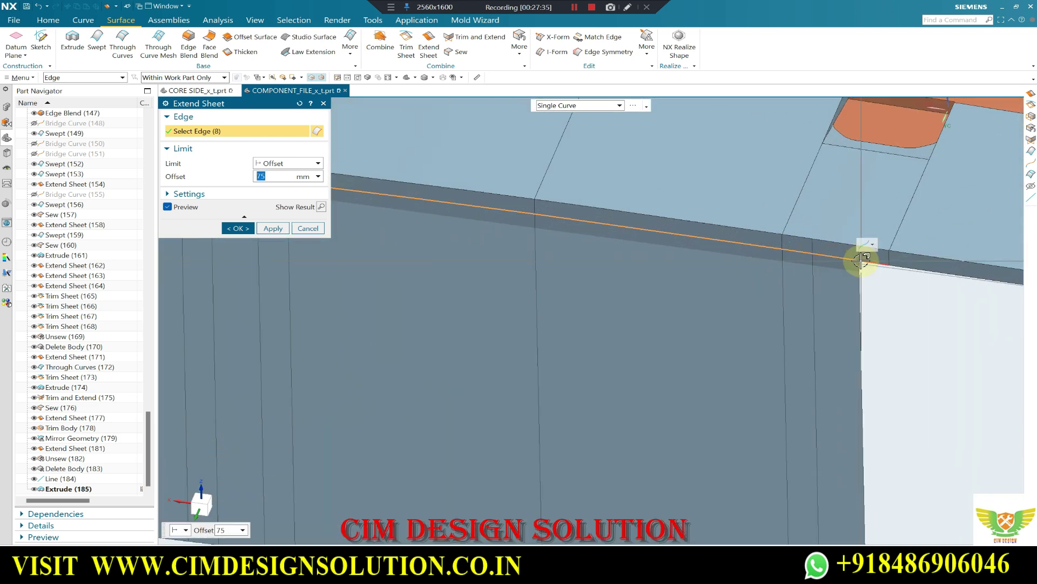
scroll(700, 273, up, 3)
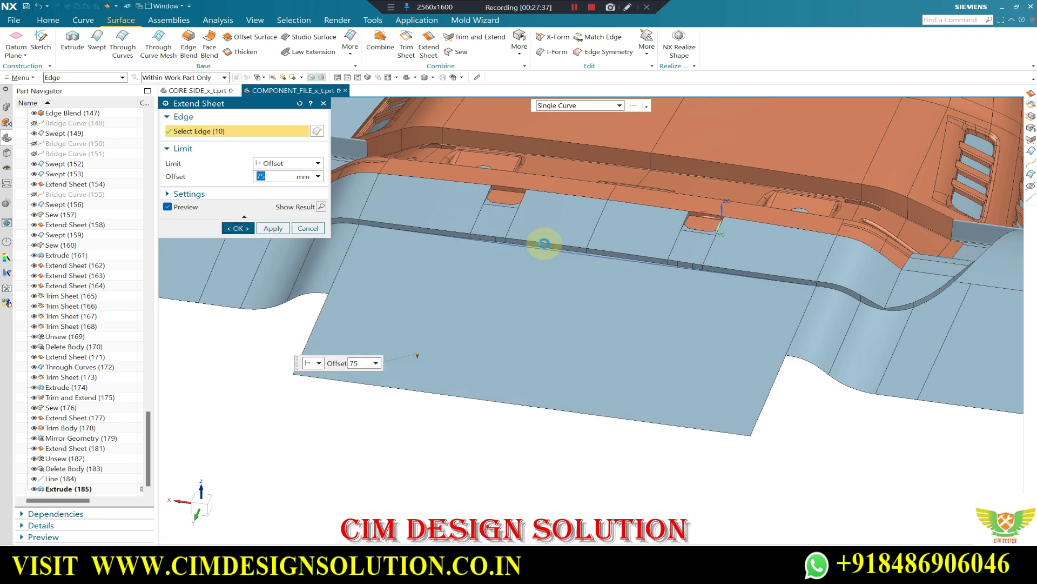
middle_click(542, 241)
click(493, 38)
click(545, 248)
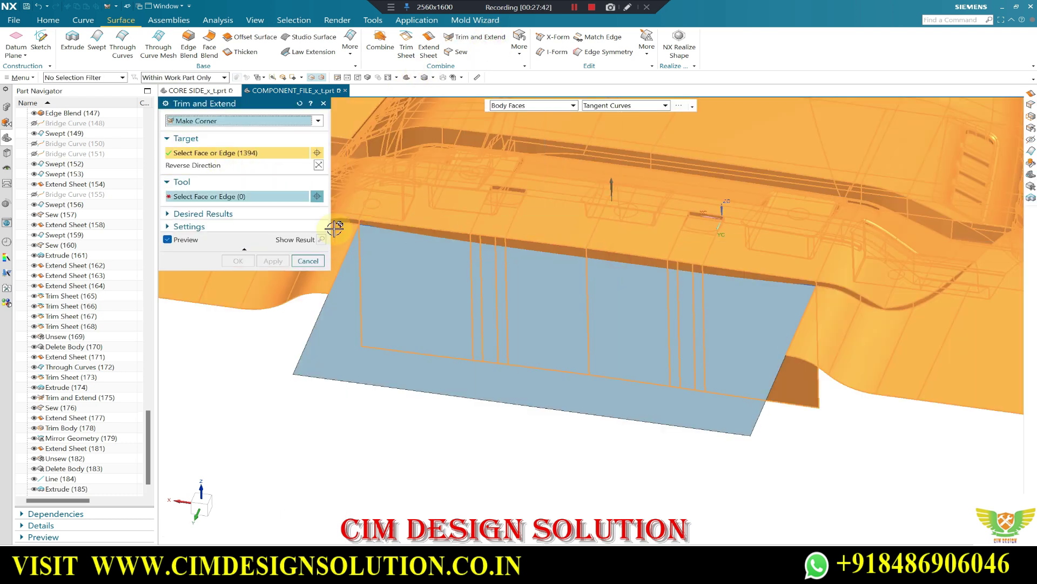
- Sew the two sheet bodies together
click(460, 52)
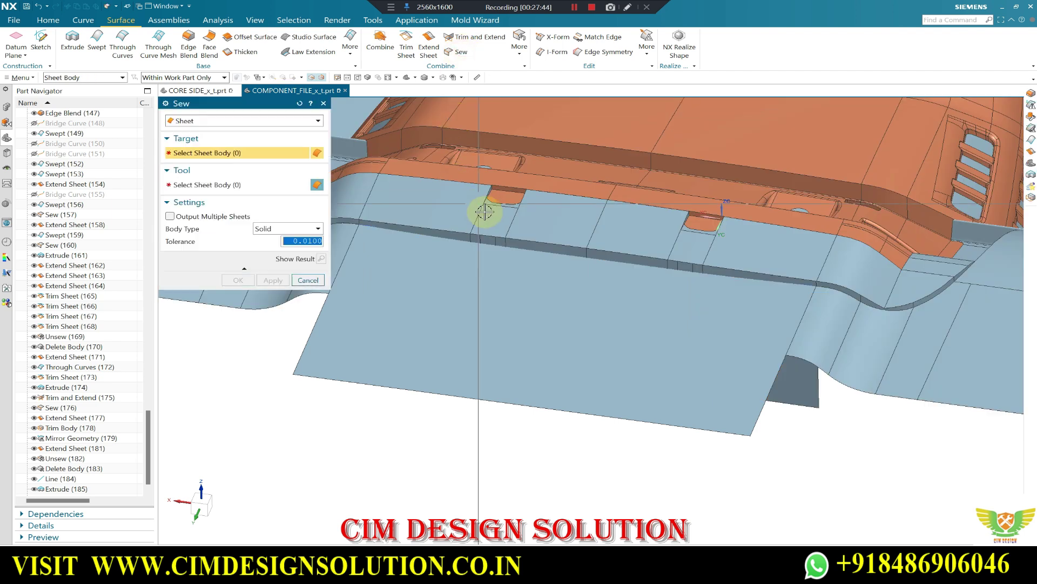
click(475, 206)
click(425, 244)
middle_click(426, 243)
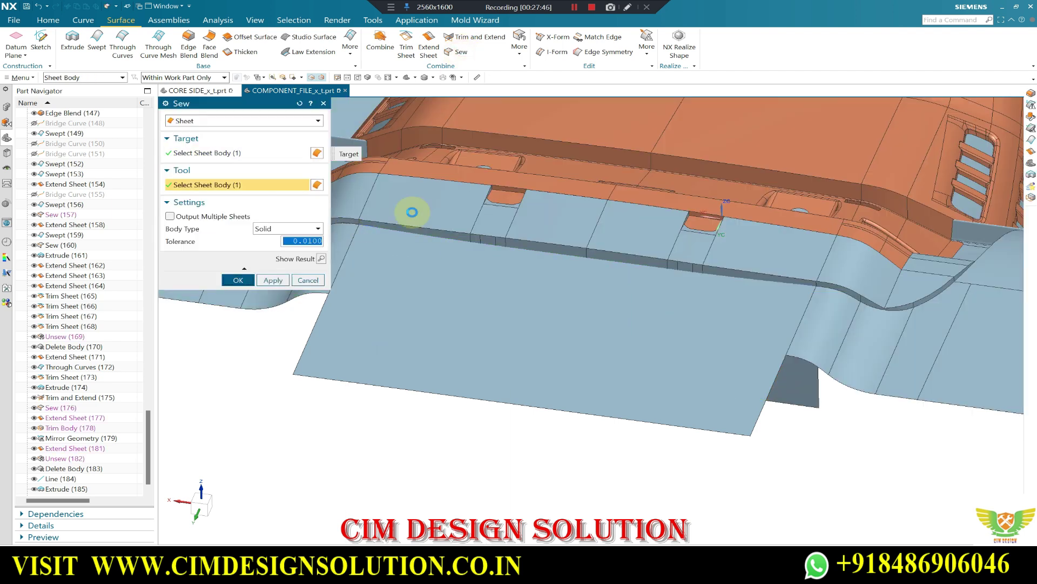
- Make Corner trim the upper body against the flat blue sheet, adjusting the kept sides
click(486, 37)
click(498, 239)
click(237, 196)
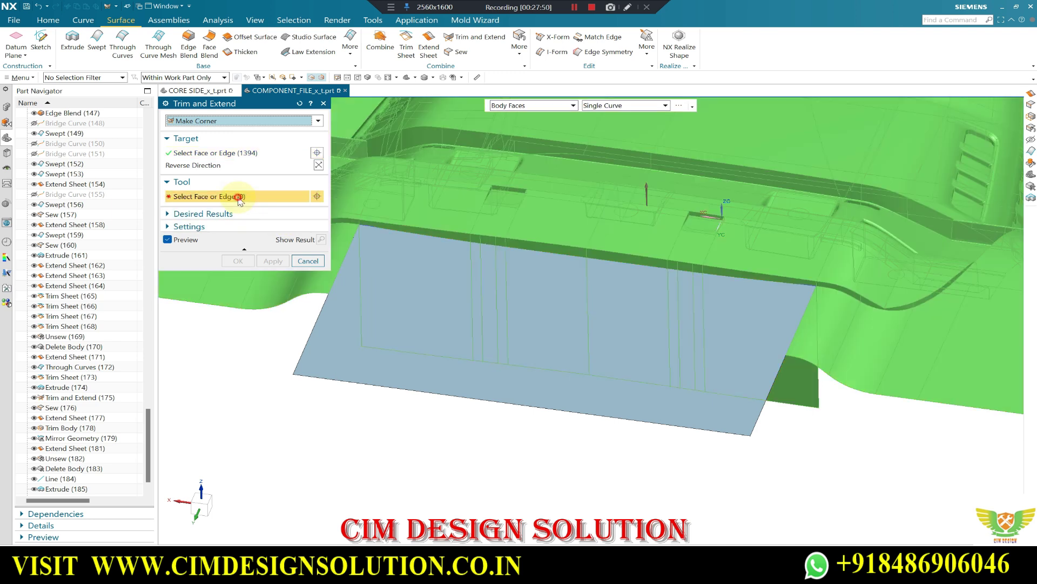
click(394, 331)
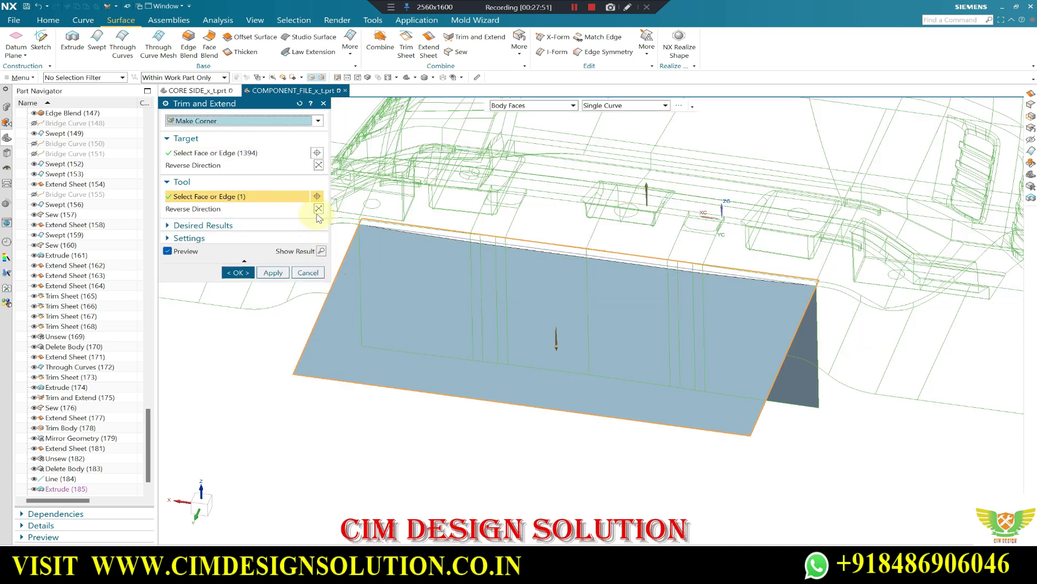
click(316, 167)
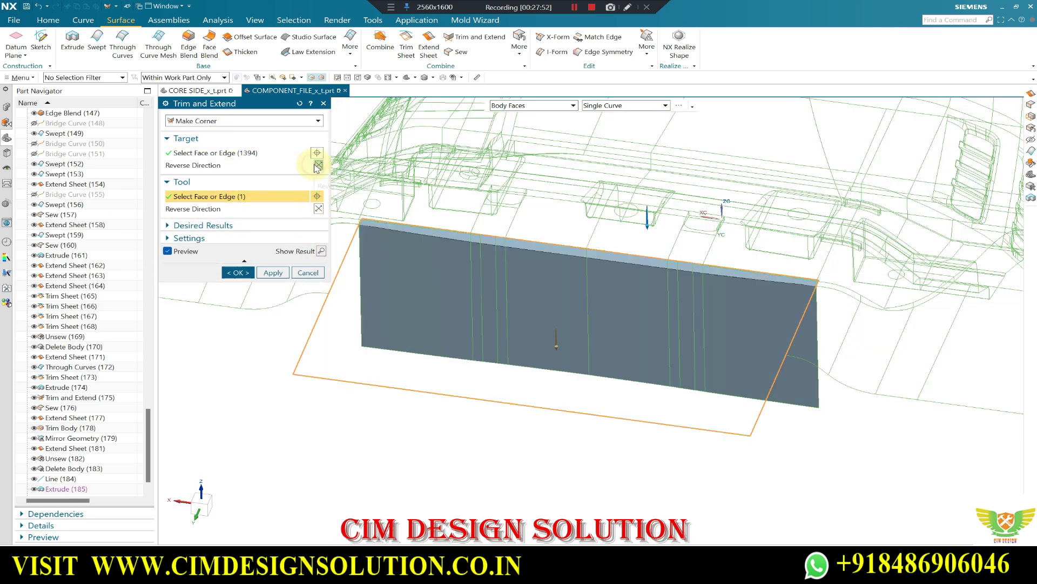
click(317, 207)
click(317, 207)
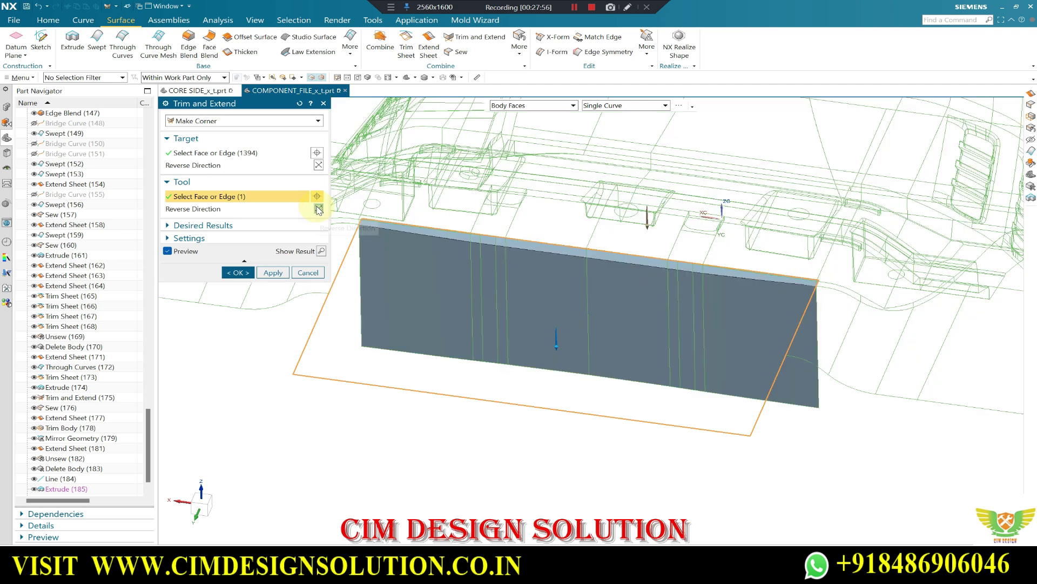
click(318, 208)
click(319, 166)
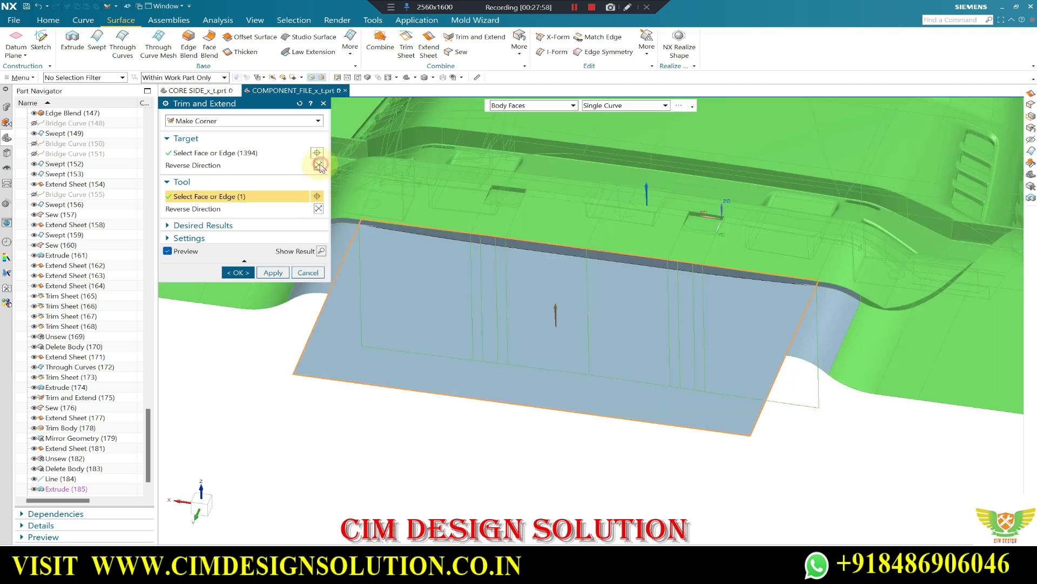
click(249, 271)
mouse_move(262, 261)
middle_down()
mouse_move(514, 248)
mouse_move(389, 153)
middle_up()
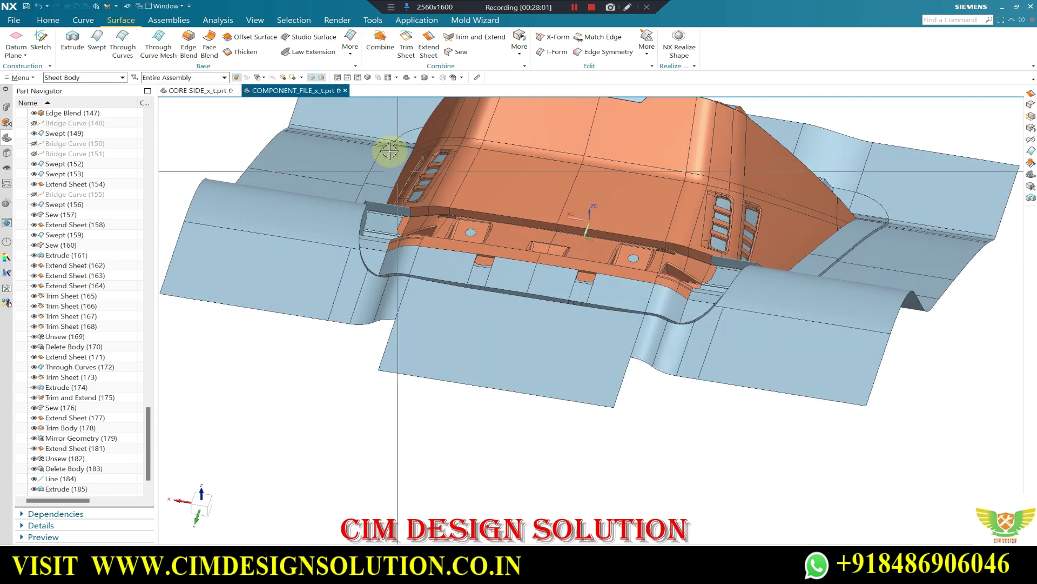
- Trim the front sheet body with a new plane placed at the flap's corner
click(49, 20)
click(192, 37)
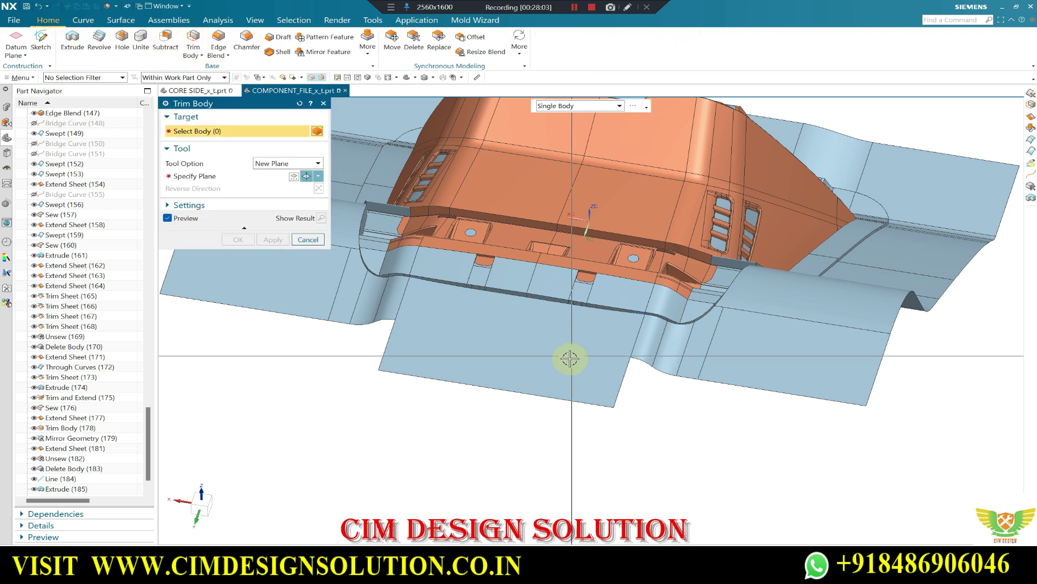
click(567, 359)
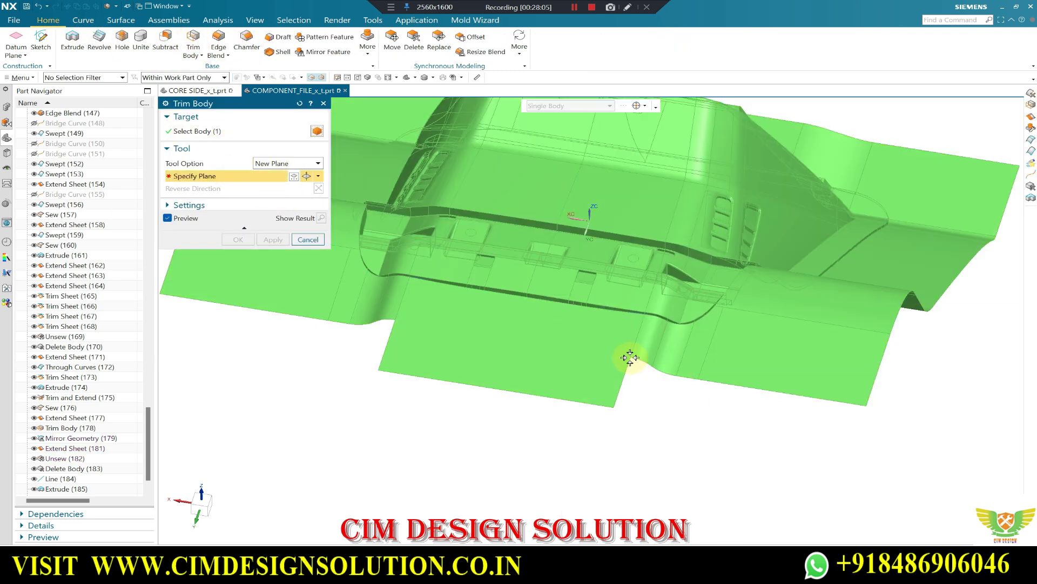
click(630, 357)
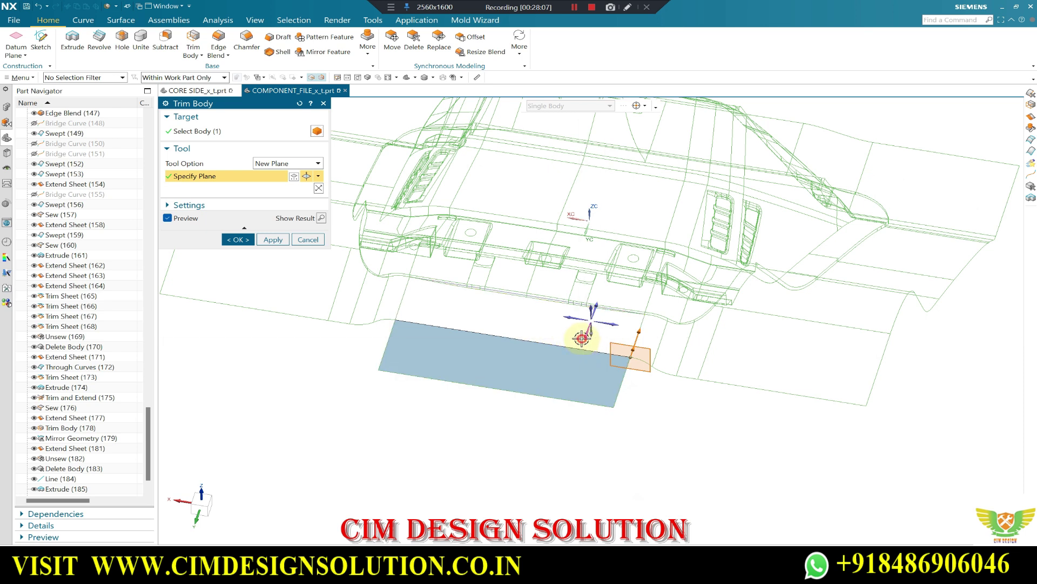
click(246, 241)
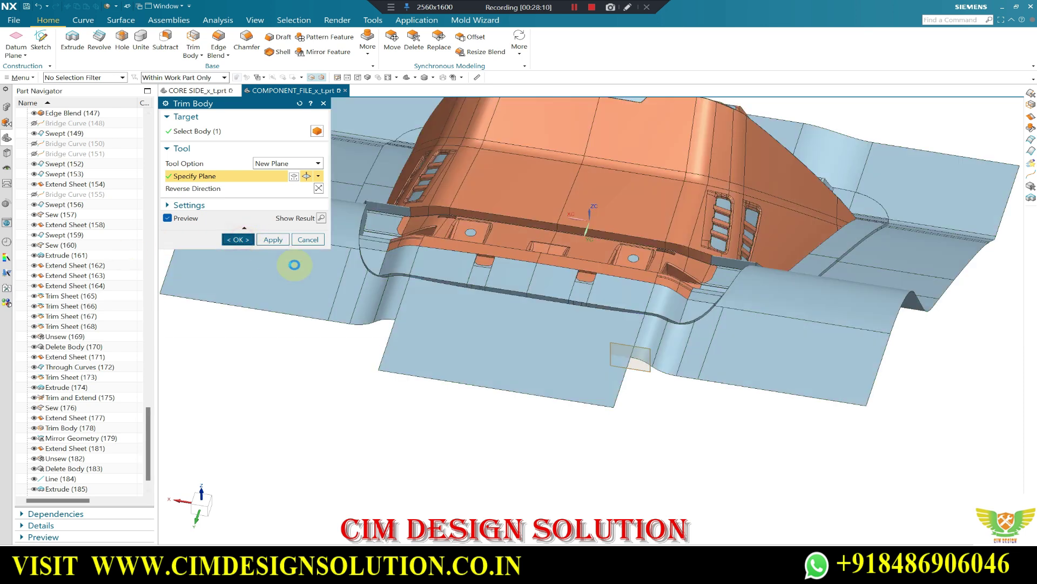
mouse_move(493, 364)
middle_down()
mouse_move(538, 392)
mouse_move(515, 346)
mouse_move(551, 399)
mouse_move(509, 398)
middle_up()
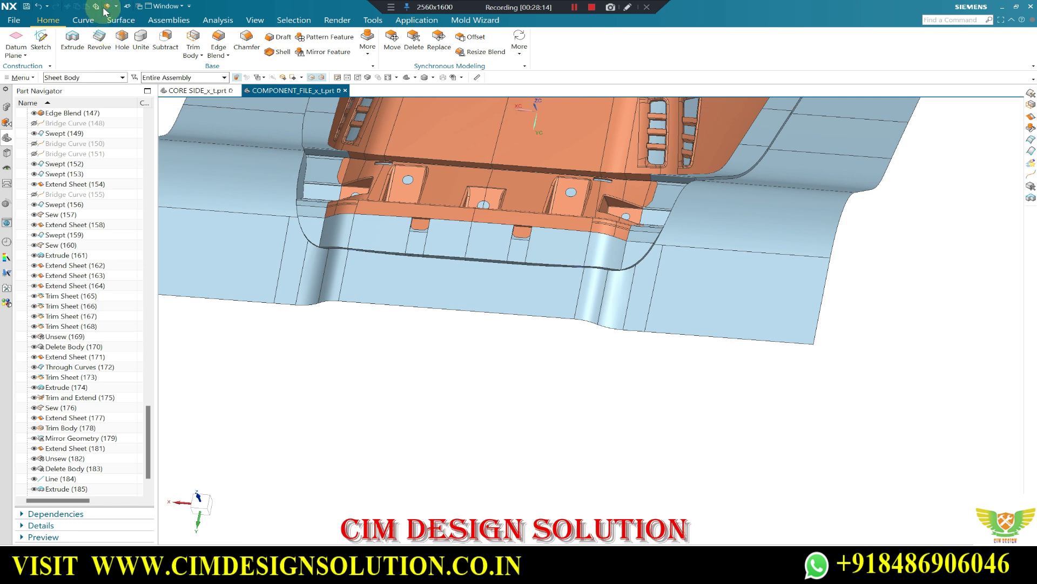
- Start a Delete Body on the strip and leave it unfinished
click(133, 76)
click(496, 291)
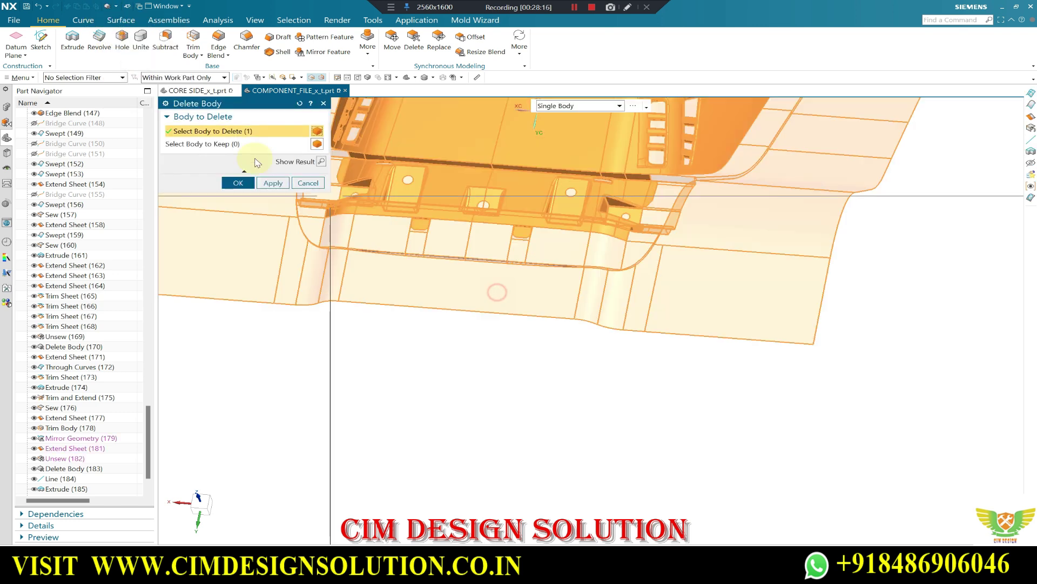
click(214, 144)
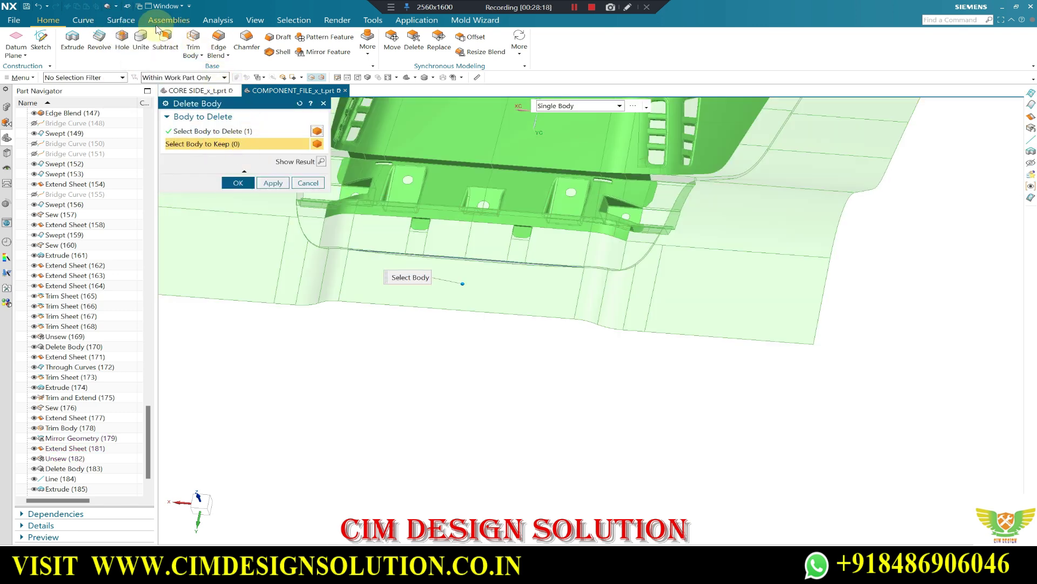
- Check the flat flap face's slope, cancel it, and snap to the Top view
click(117, 7)
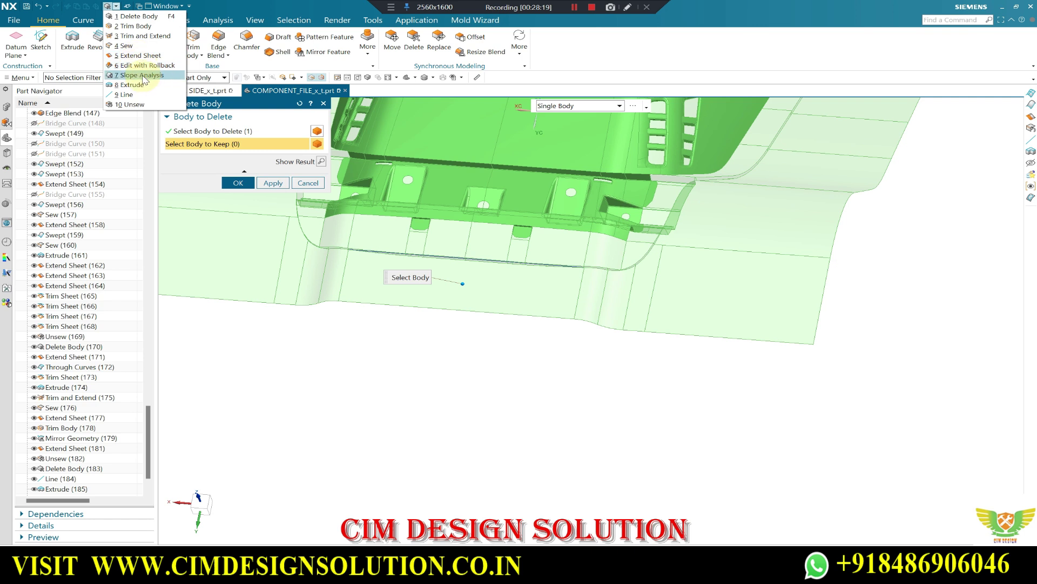
click(143, 77)
click(456, 267)
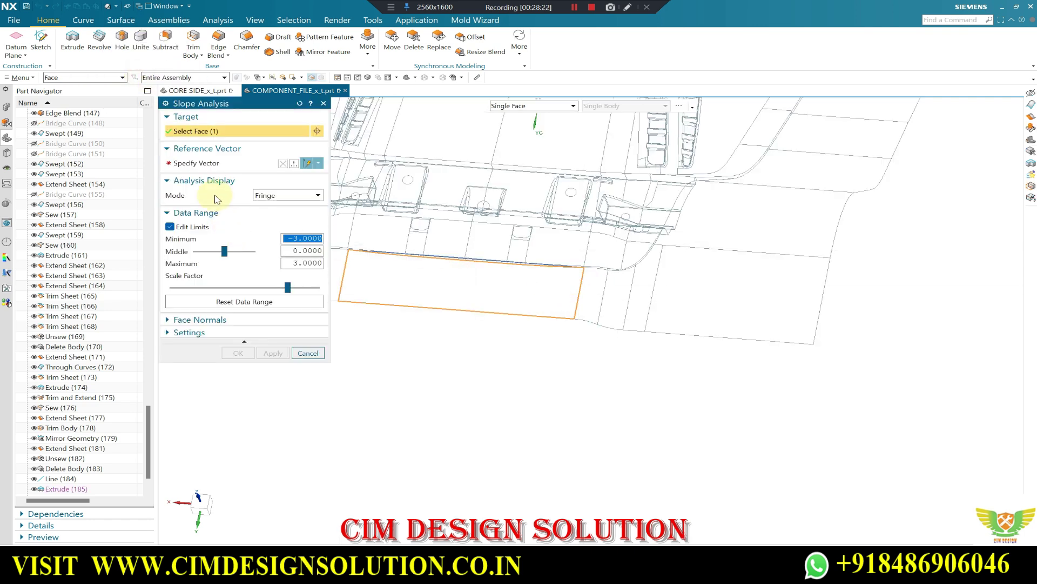
click(206, 162)
click(616, 323)
scroll(557, 297, down, 3)
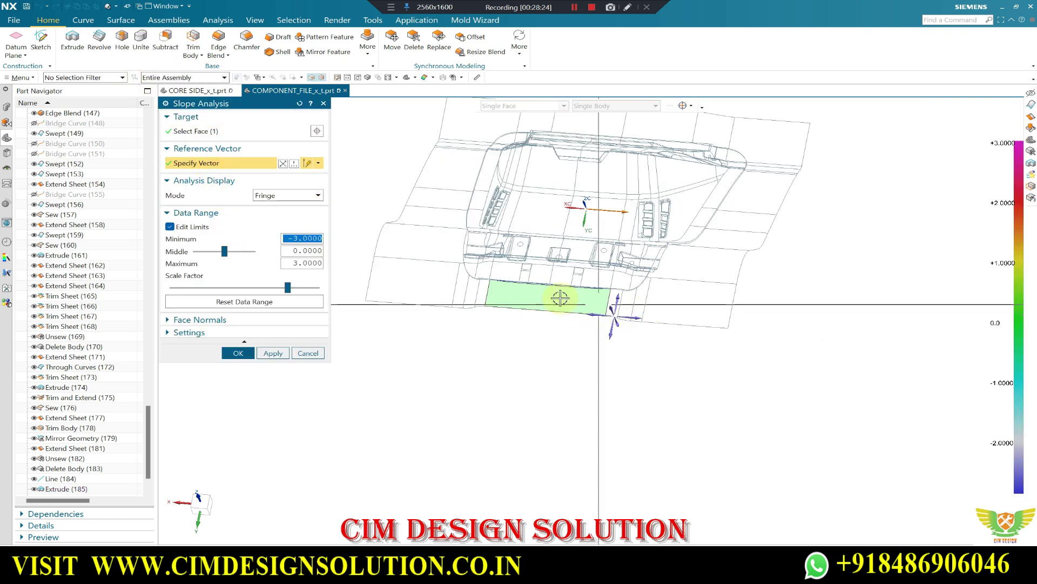
scroll(505, 273, up, 5)
scroll(552, 376, down, 3)
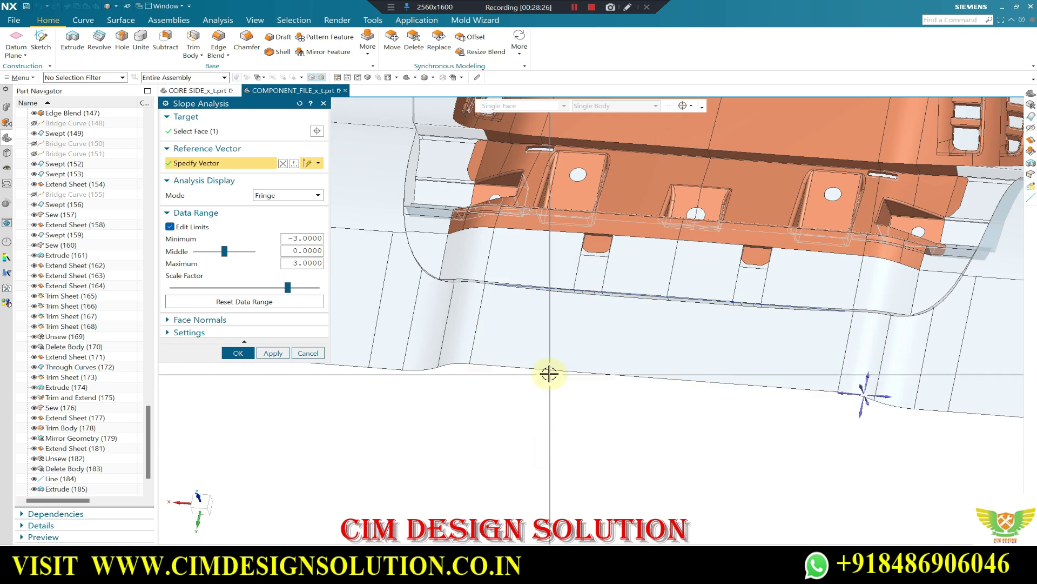
scroll(549, 371, down, 3)
click(317, 354)
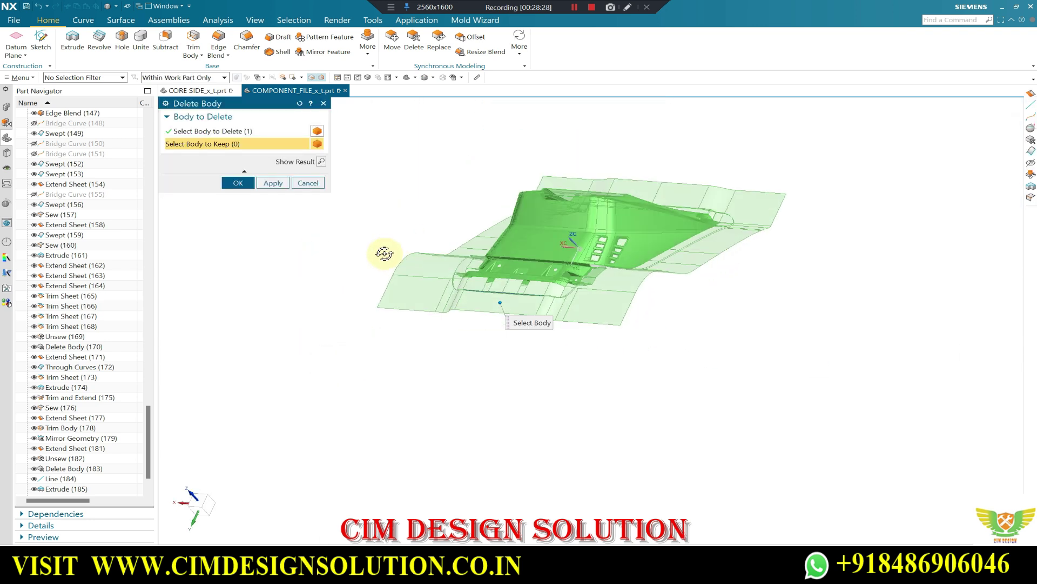
mouse_move(360, 259)
middle_down()
mouse_move(371, 253)
mouse_move(658, 332)
mouse_move(656, 435)
mouse_move(613, 278)
mouse_move(549, 301)
mouse_move(567, 301)
middle_up()
key(ctrl+alt+t)
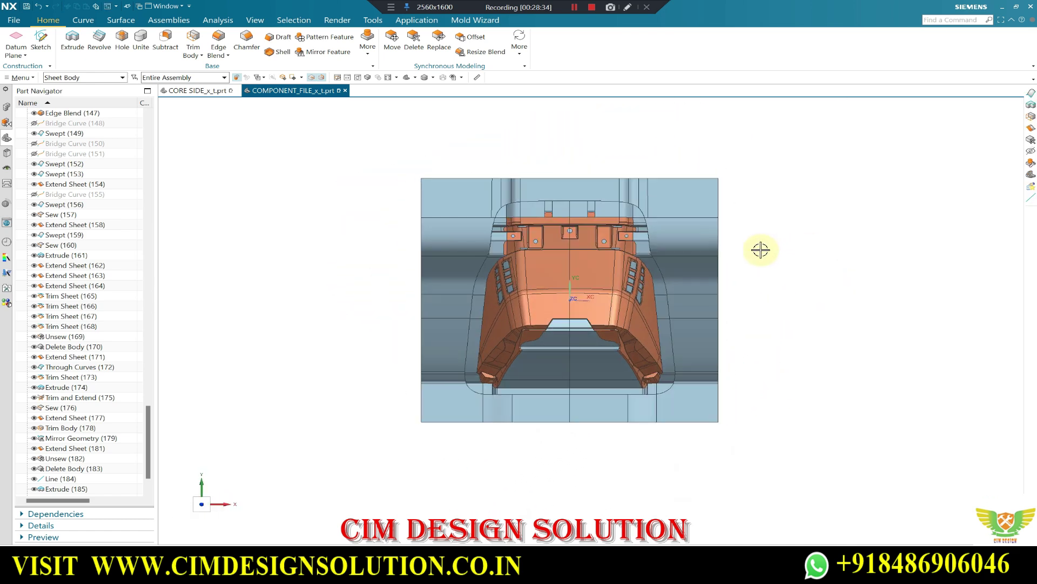
- Preview a Mold Wizard stock block of about 600×550×330.655 mm, then discard it
scroll(496, 200, down, 3)
scroll(530, 152, down, 2)
scroll(521, 109, up, 2)
scroll(434, 219, up, 1)
mouse_move(433, 218)
middle_down()
mouse_move(474, 173)
mouse_move(433, 190)
mouse_move(584, 243)
mouse_move(567, 174)
mouse_move(680, 256)
mouse_move(729, 236)
middle_up()
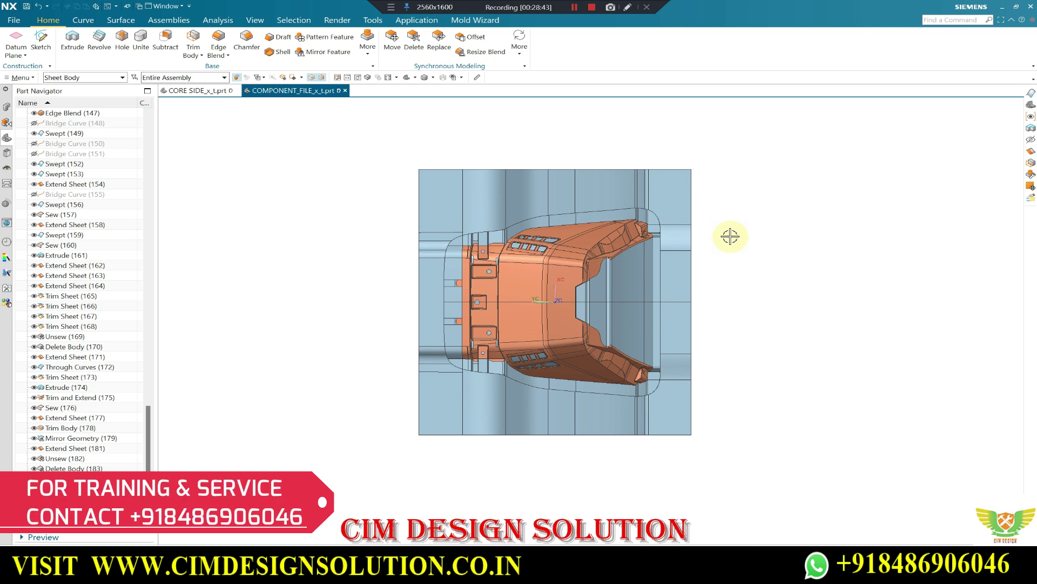
click(470, 21)
click(480, 39)
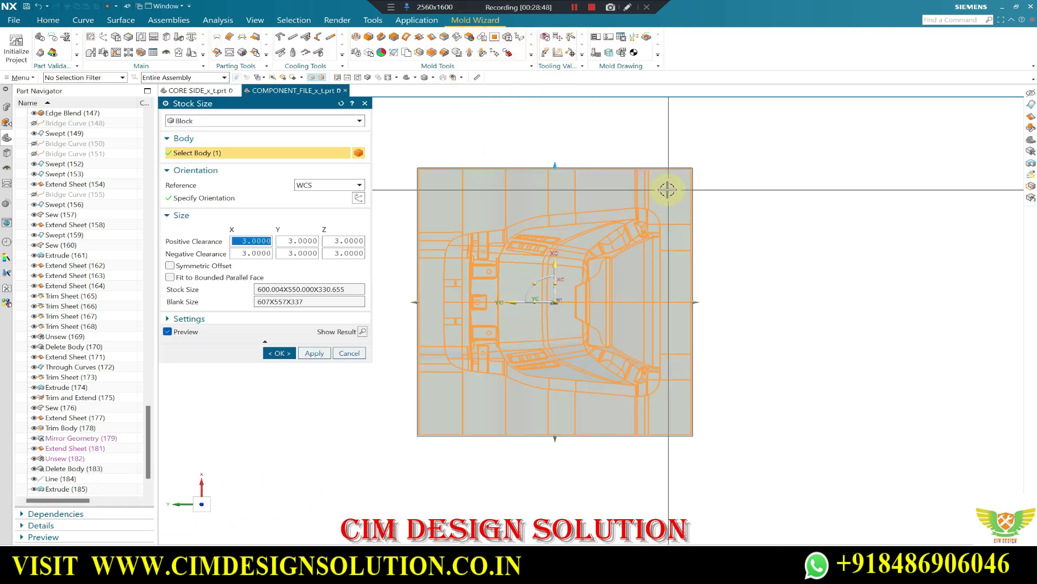
click(347, 354)
- Reorient the part and start a new Extrude from the Home tab
middle_drag(695, 287, 752, 215)
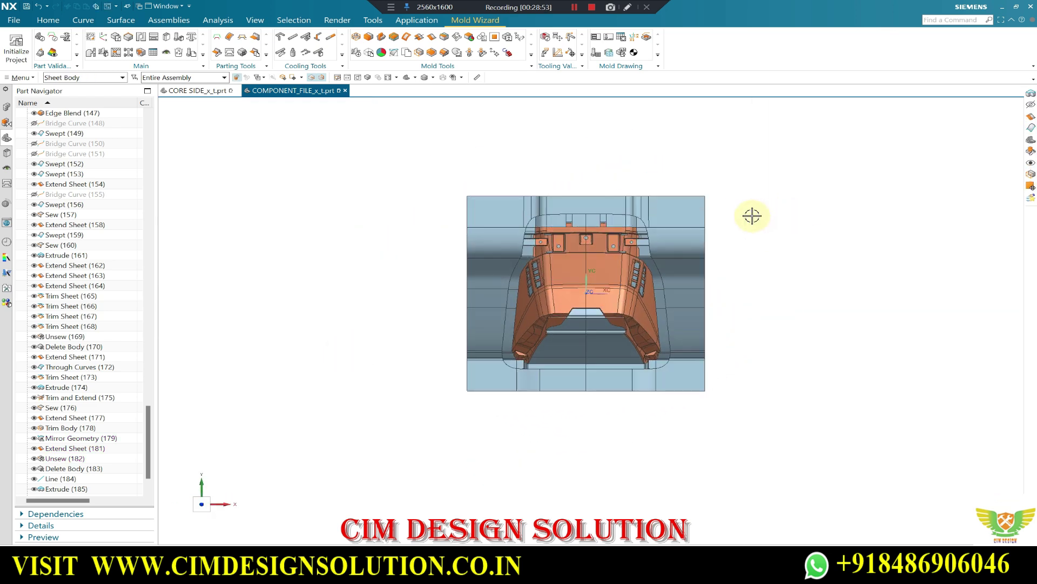
mouse_move(678, 229)
middle_down()
mouse_move(590, 156)
mouse_move(642, 162)
middle_up()
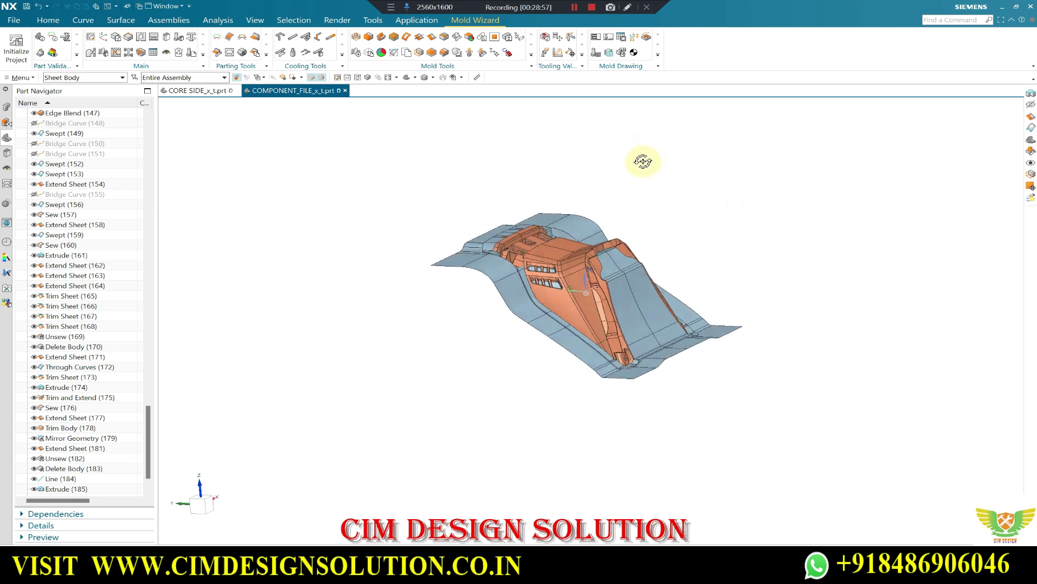
click(50, 22)
click(72, 40)
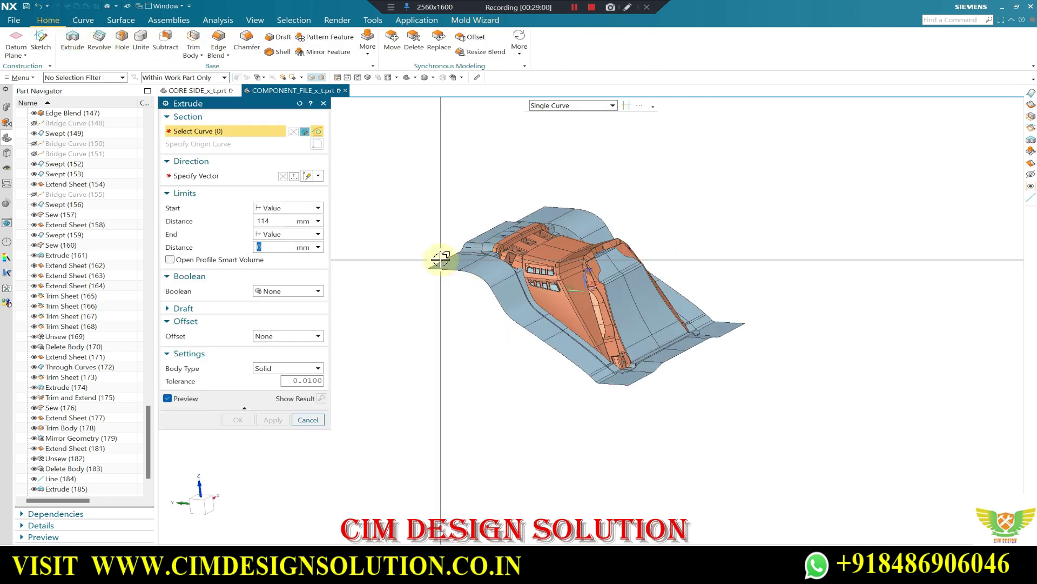
- Pick two edge curves for extrusion, then close Extrude twice without creating anything
click(441, 258)
click(476, 278)
scroll(466, 232, up, 3)
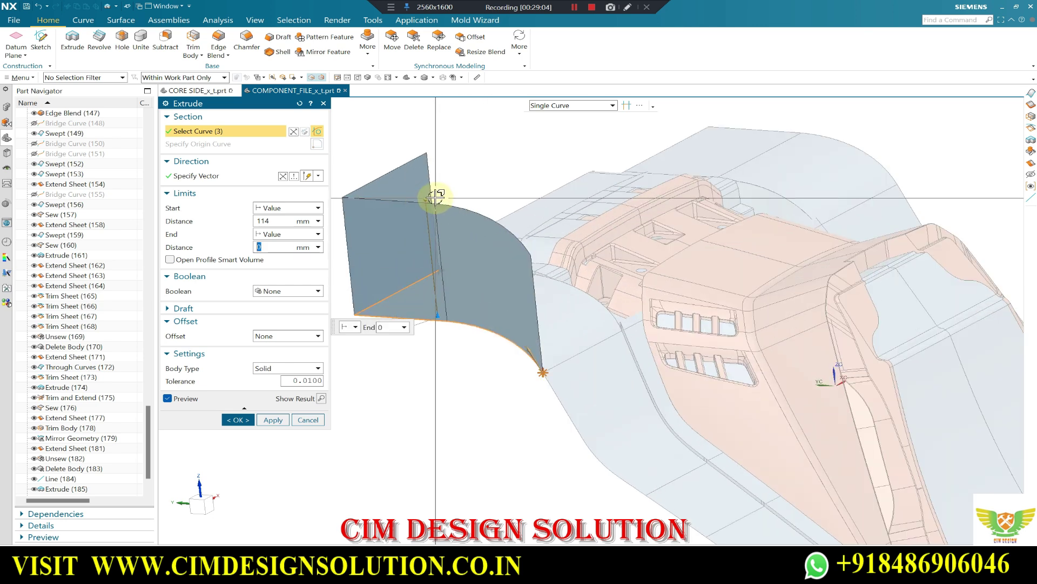
middle_click(405, 188)
key(ctrl+f)
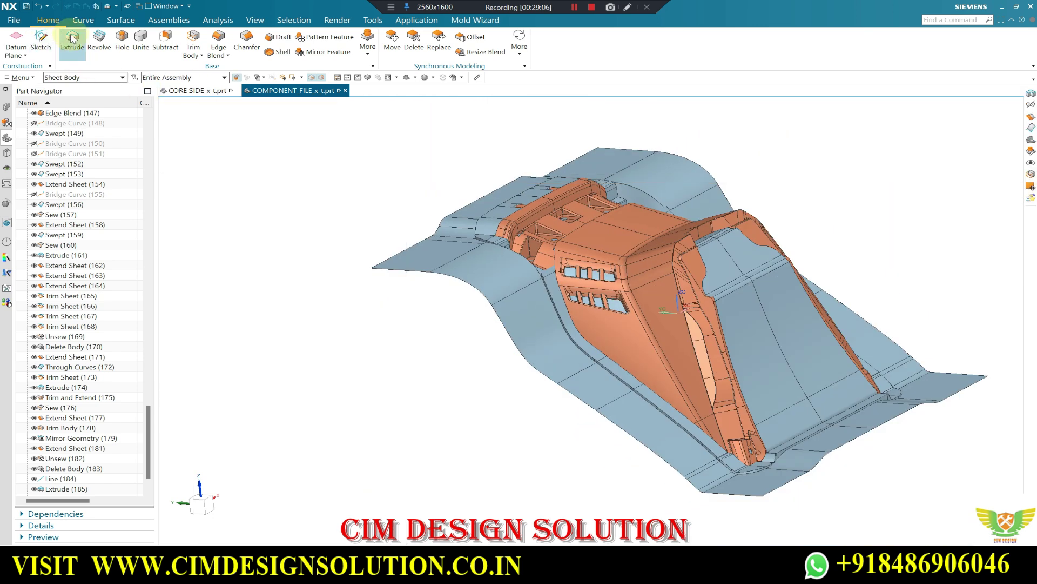
click(72, 41)
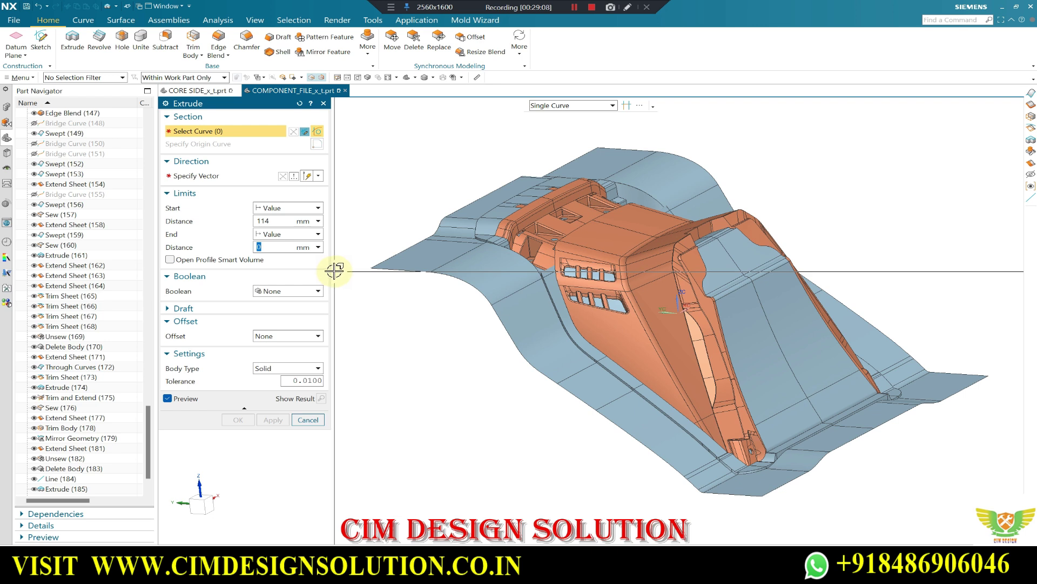
middle_click(375, 235)
- Hide the blue parting sheet with Ctrl+B, then bring it back into view
mouse_move(331, 224)
middle_down()
mouse_move(364, 213)
mouse_move(594, 267)
middle_up()
click(593, 267)
key(ctrl+b)
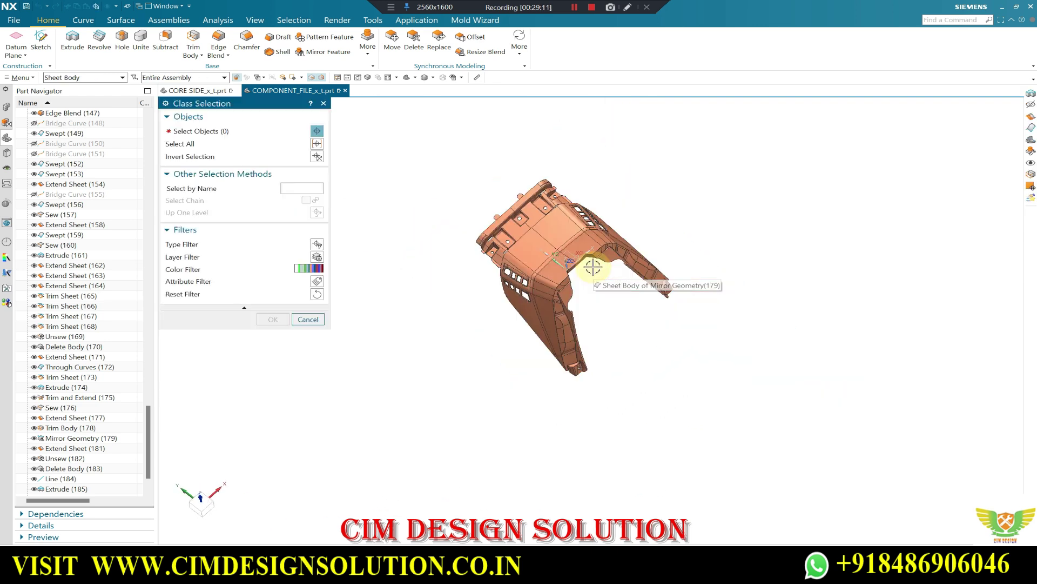
middle_click(636, 243)
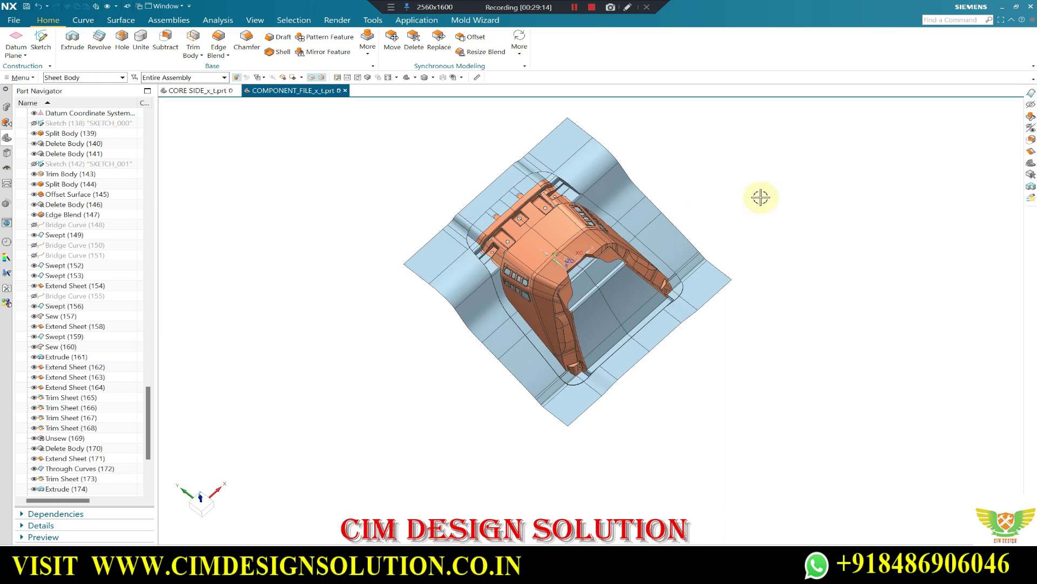
- Start a sketch on the accepted plane and draw a rectangle around the part
click(37, 45)
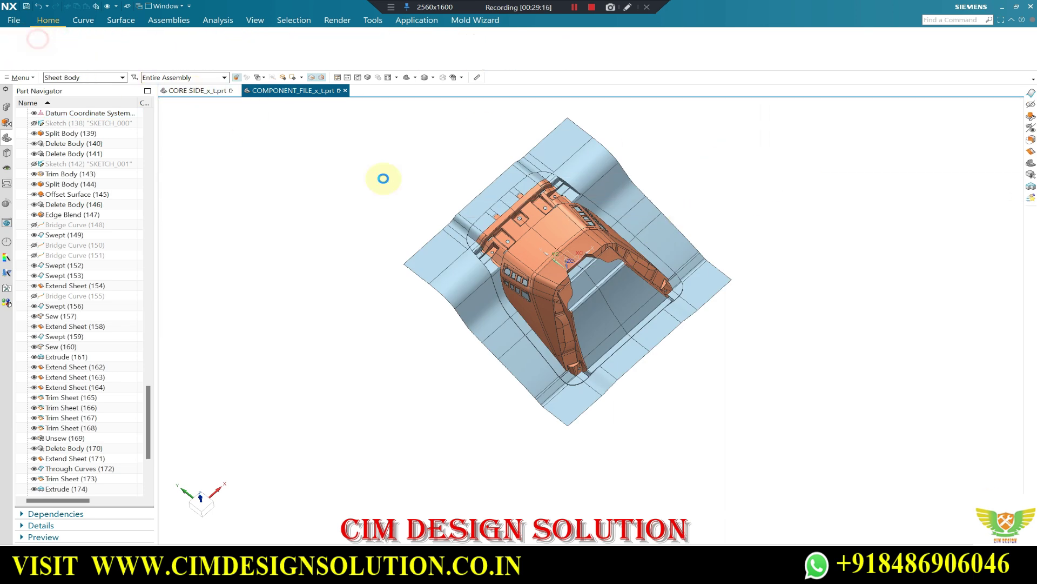
middle_drag(551, 197, 645, 203)
middle_click(645, 203)
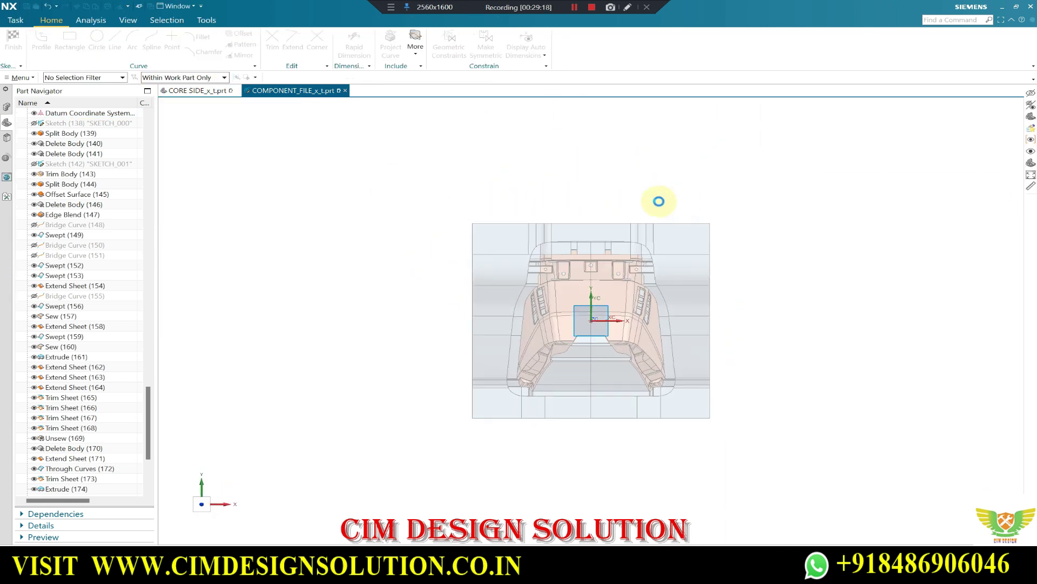
click(77, 37)
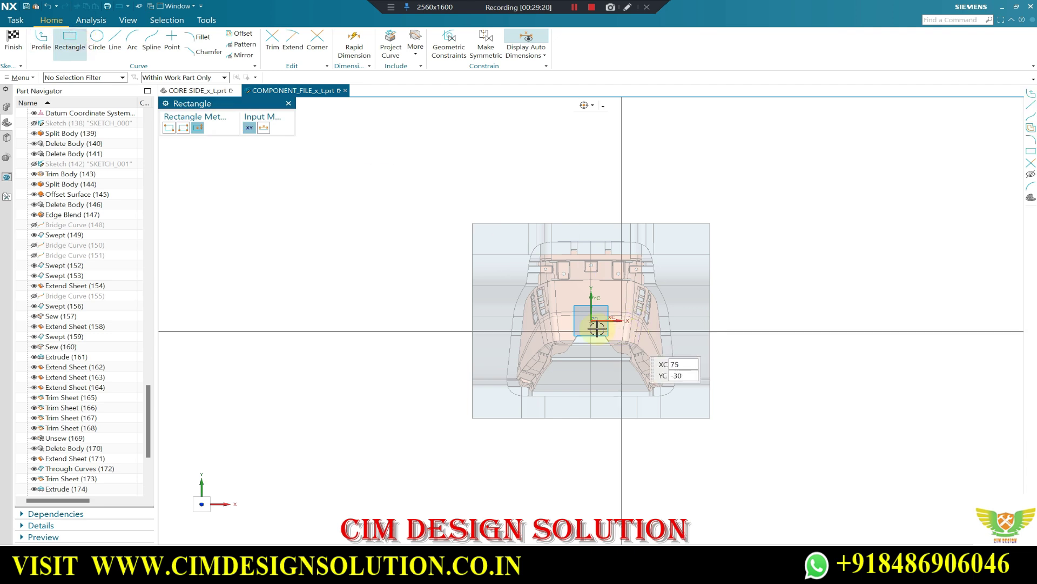
scroll(595, 221, down, 3)
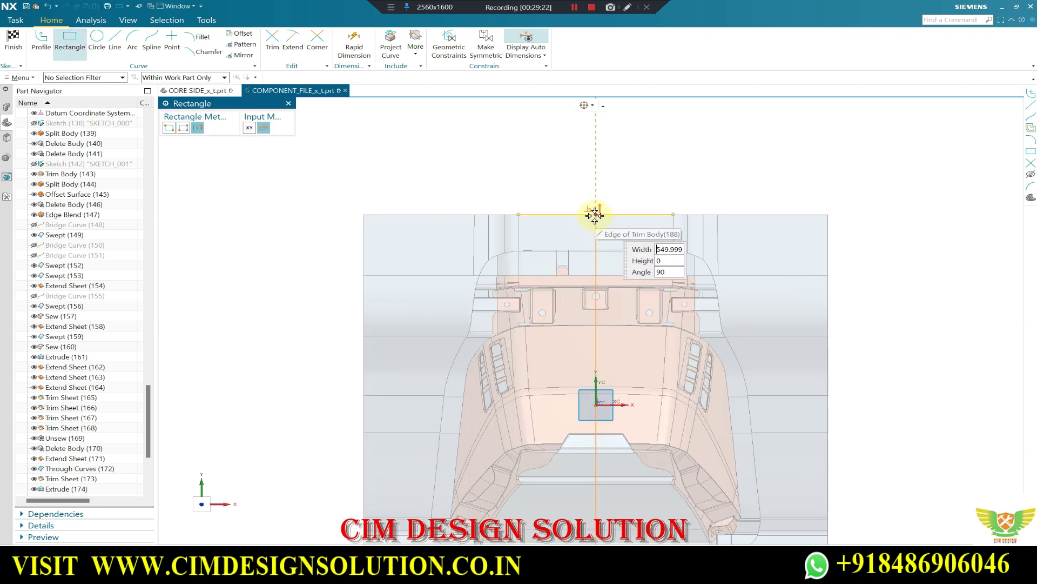
click(785, 223)
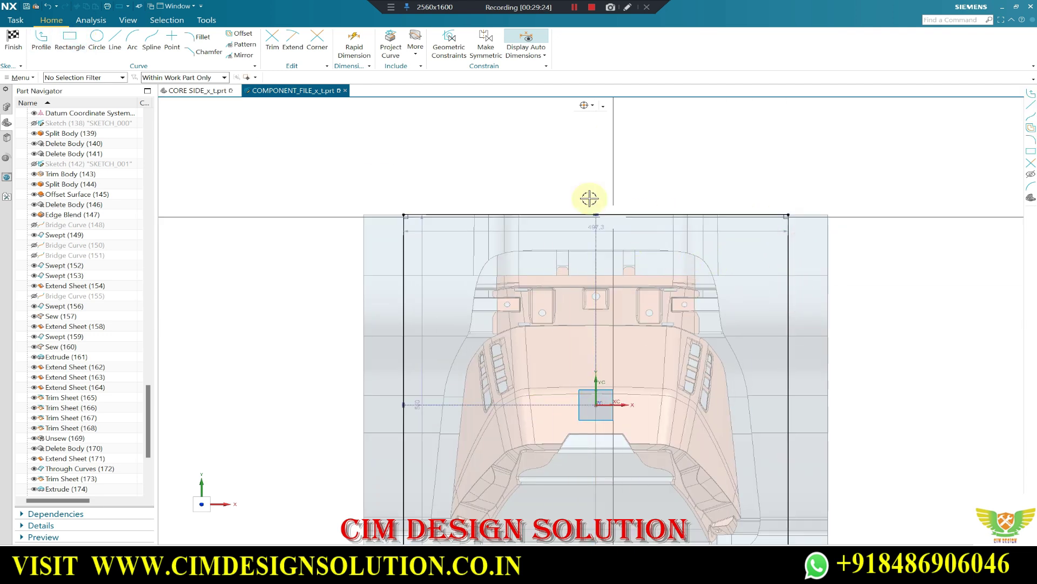
scroll(590, 196, up, 2)
middle_click(533, 261)
- Dimension the rectangle 560 wide by 550 high and finish the sketch
scroll(482, 269, down, 2)
scroll(567, 180, up, 3)
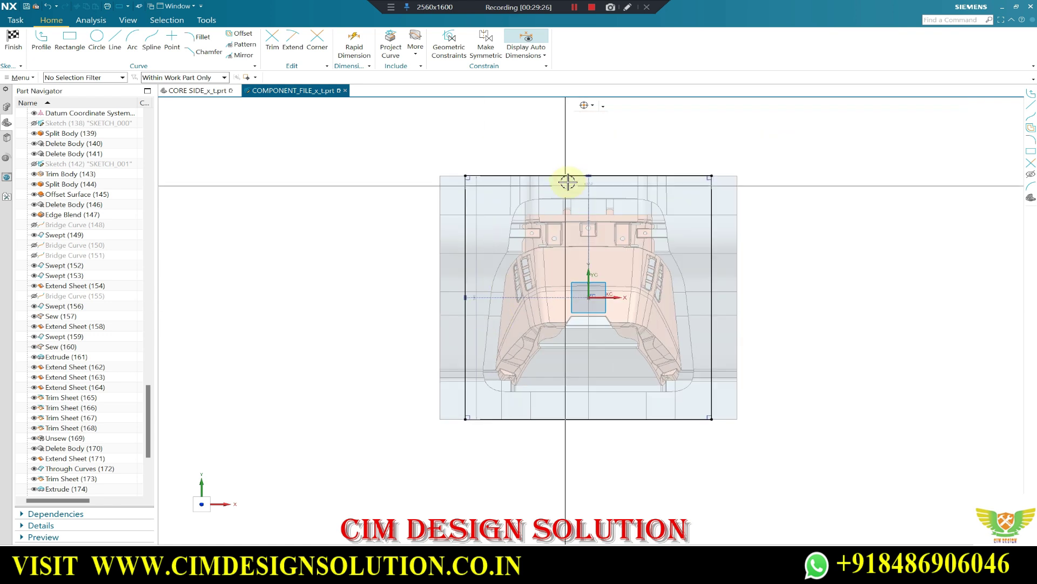
scroll(597, 197, down, 3)
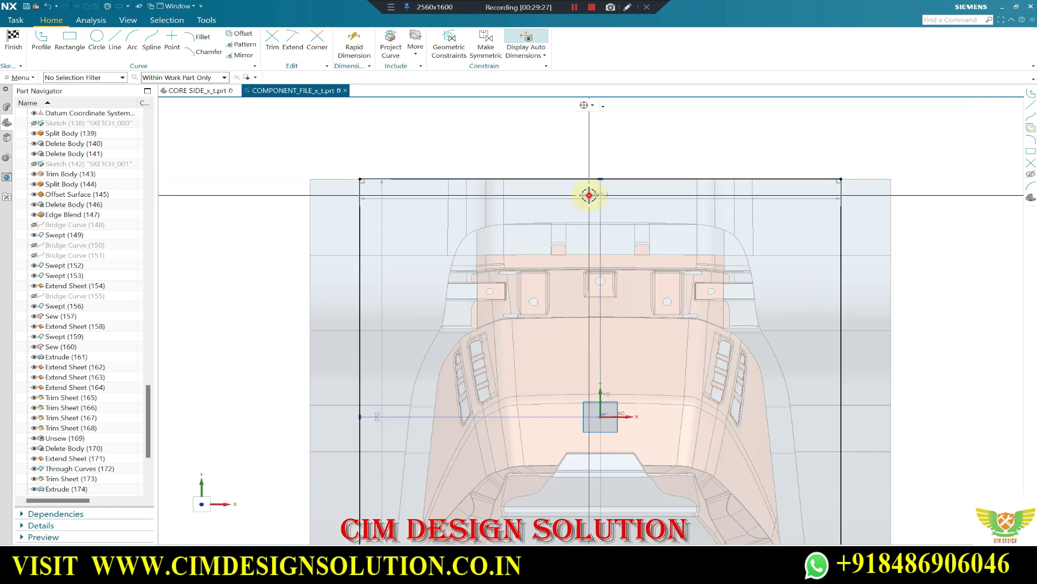
double_click(594, 196)
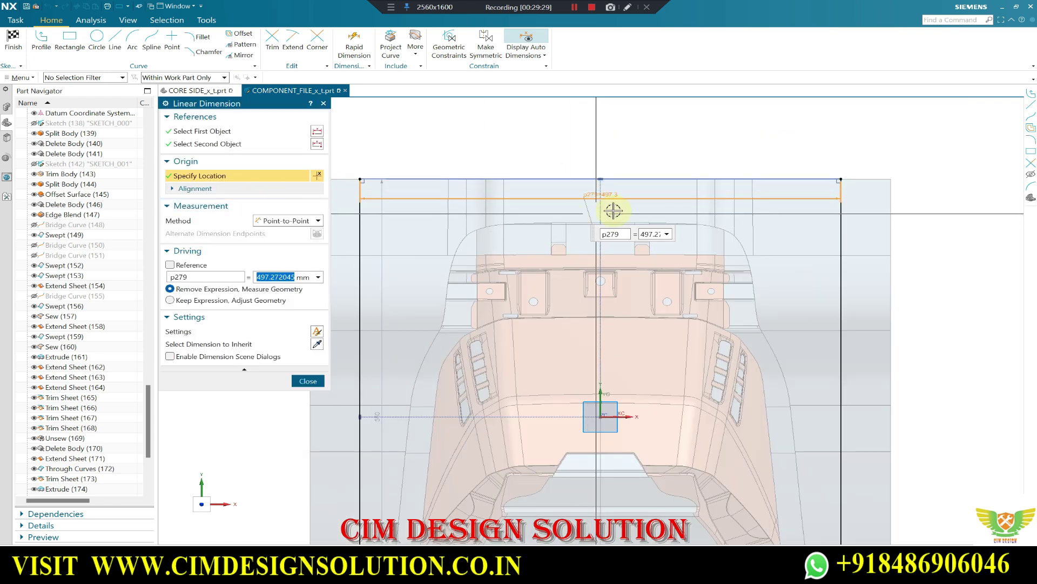
scroll(734, 222, up, 2)
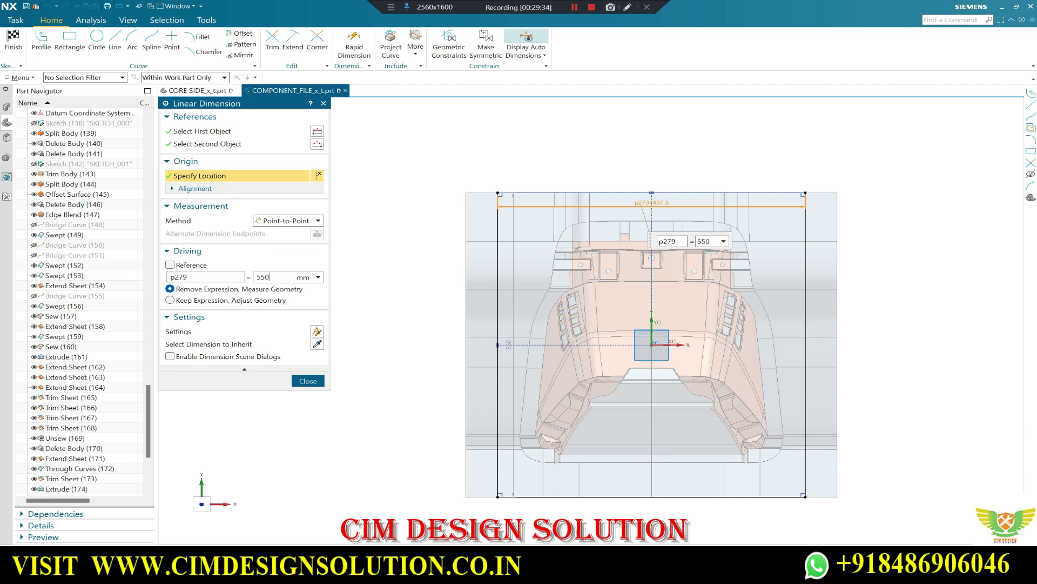
click(297, 266)
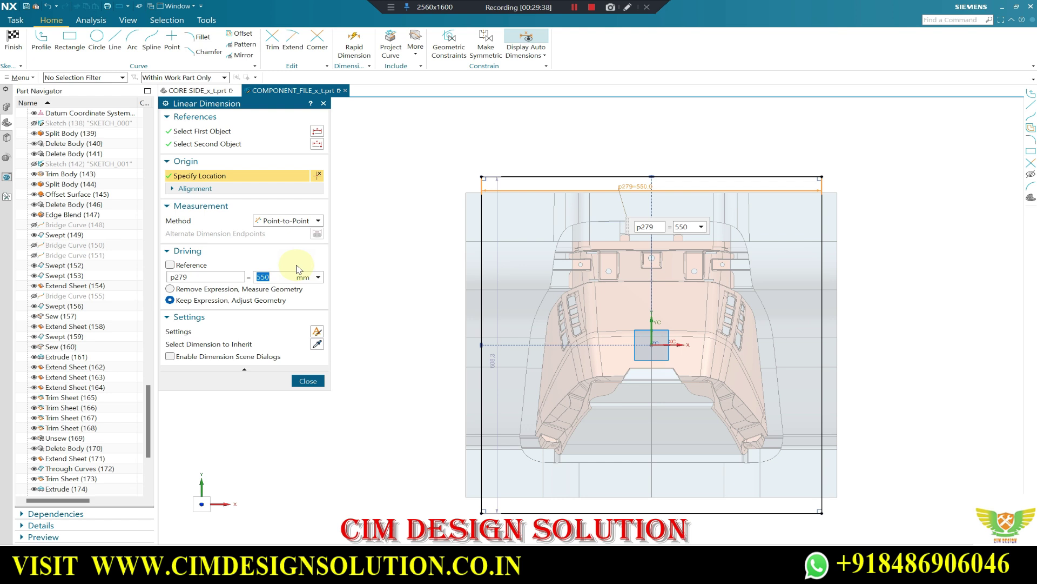
text(560)
click(296, 264)
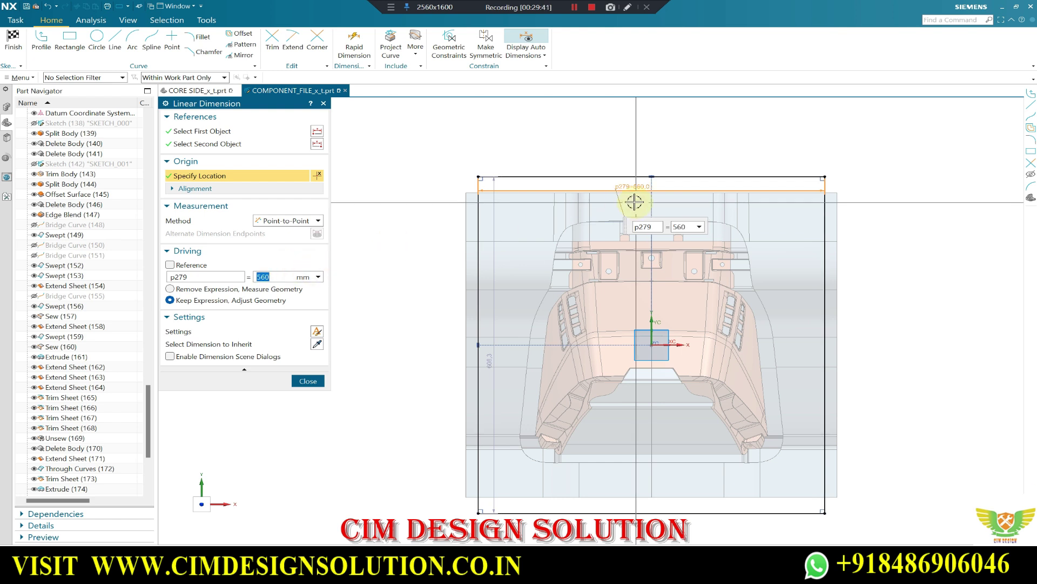
middle_click(675, 145)
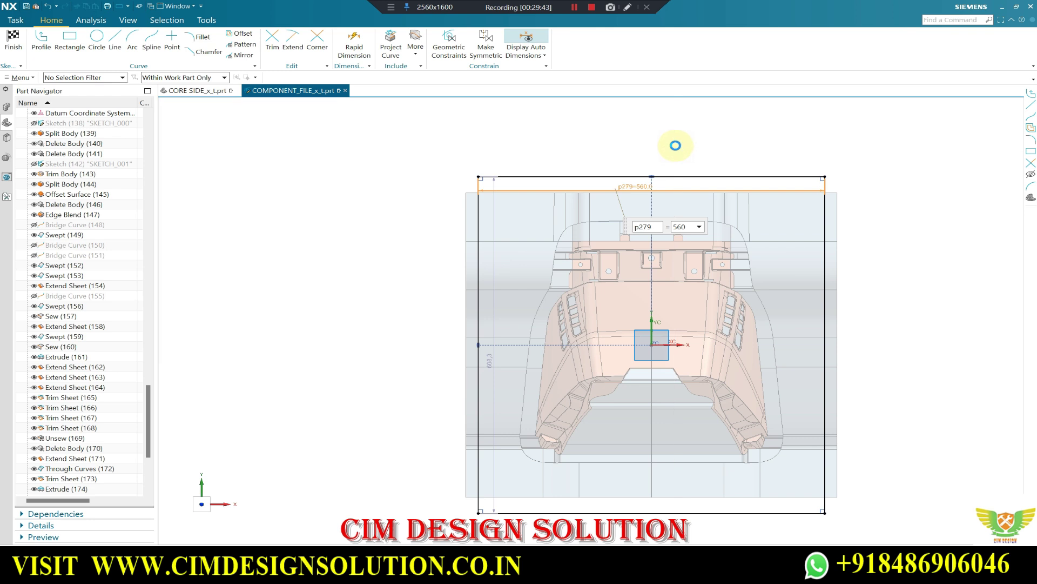
double_click(490, 358)
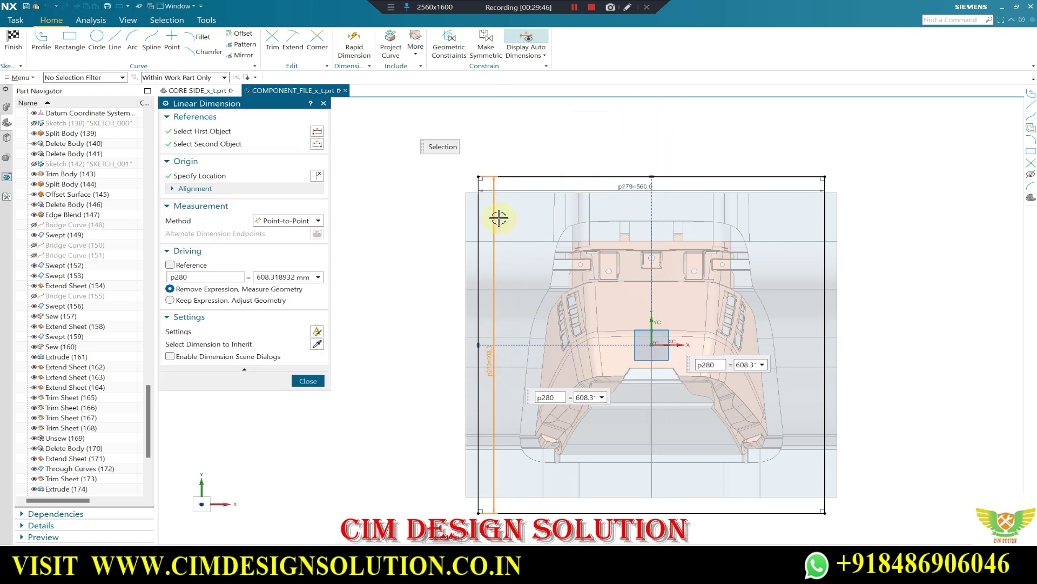
middle_click(383, 207)
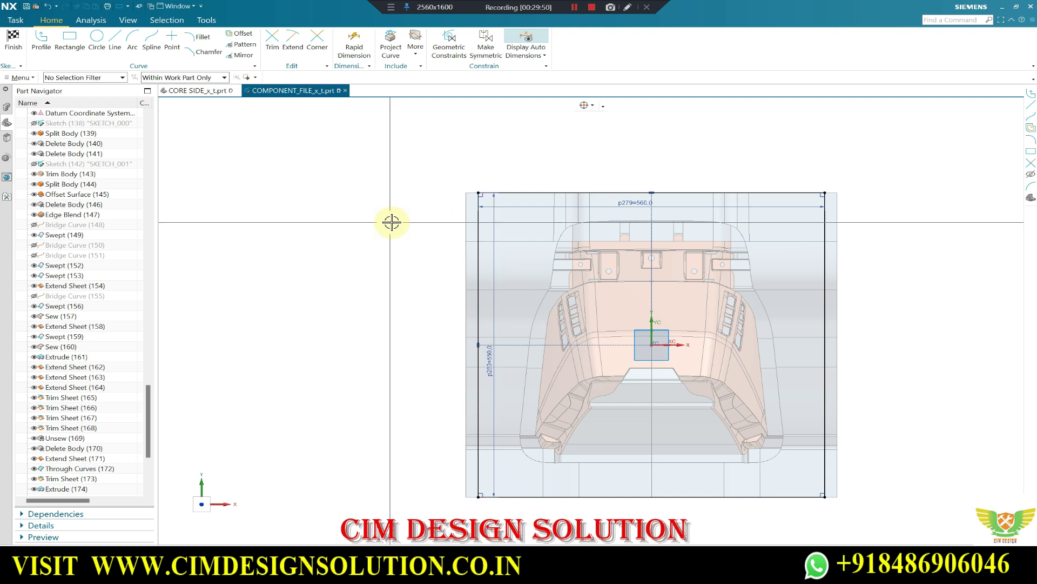
click(15, 44)
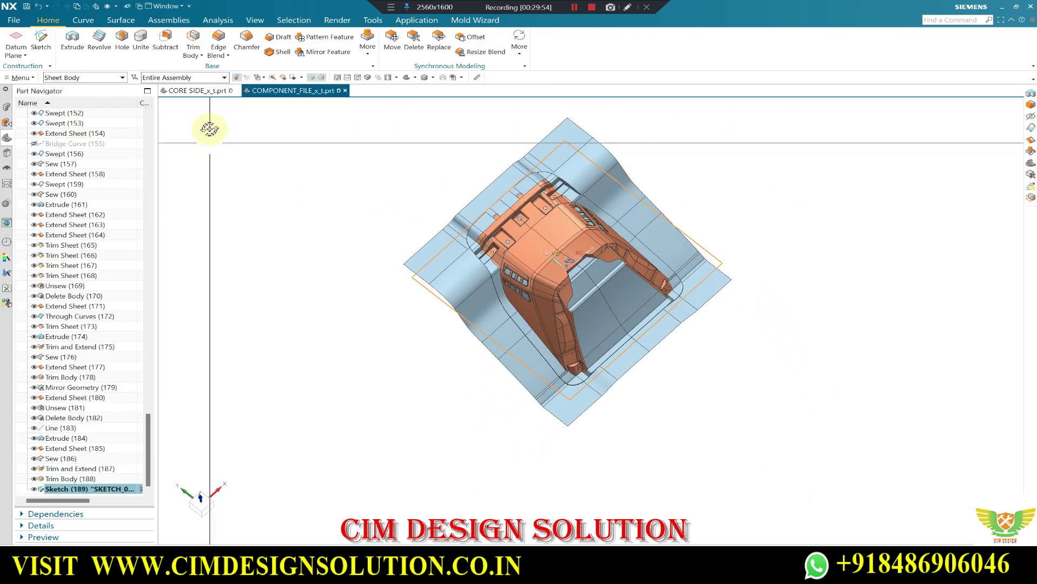
- Split the blue parting sheet using the rectangle Sketch (189)
click(121, 20)
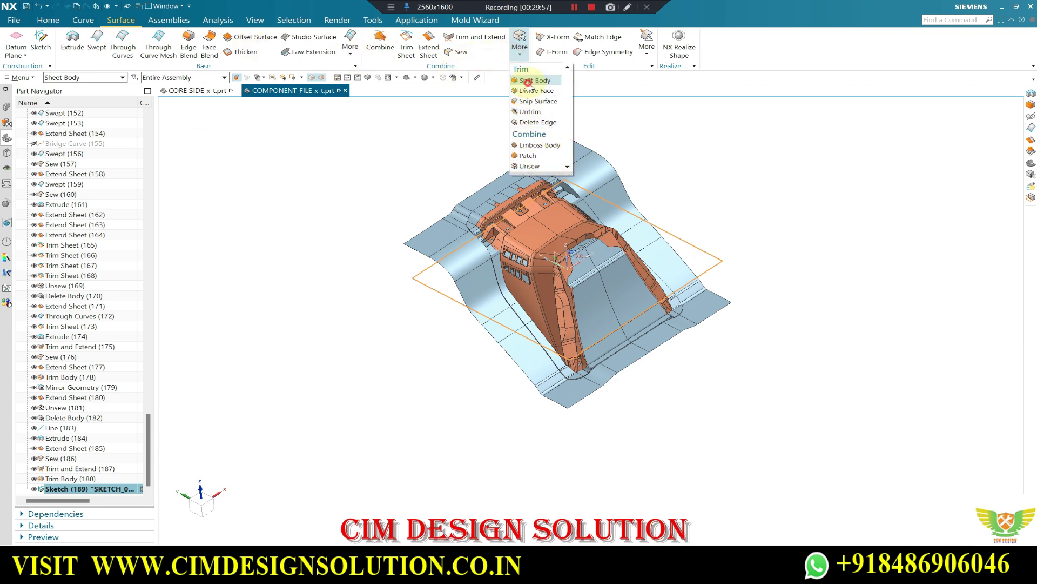
click(528, 81)
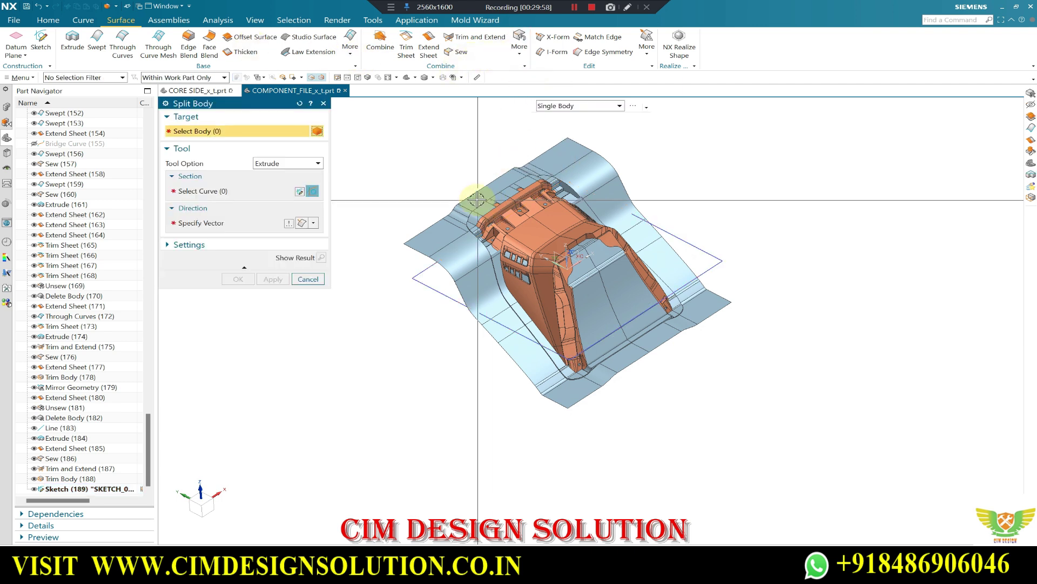
click(62, 489)
middle_click(324, 332)
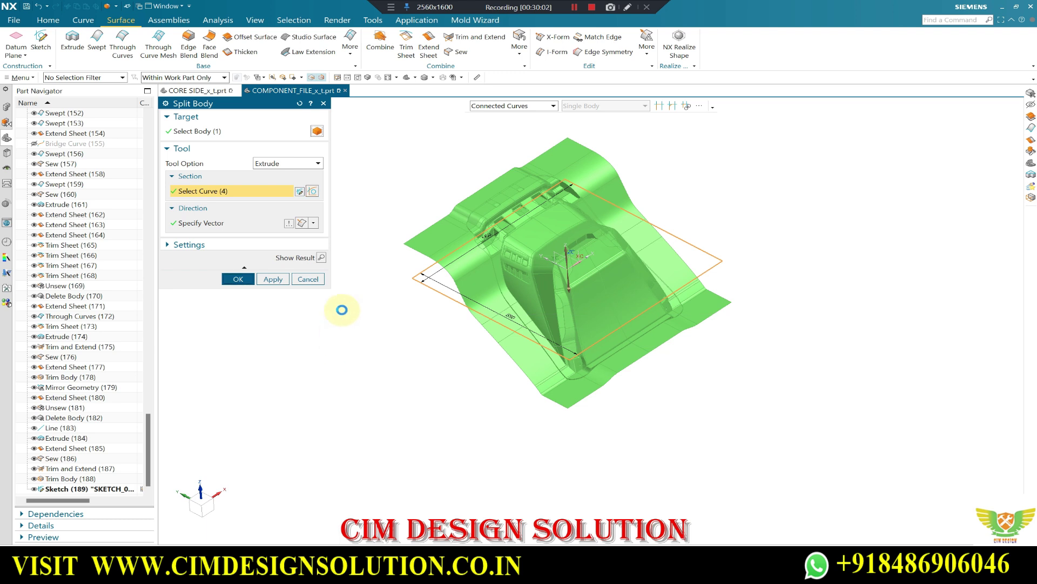
- Delete the leftover outer sheet pieces with Delete Body
click(55, 22)
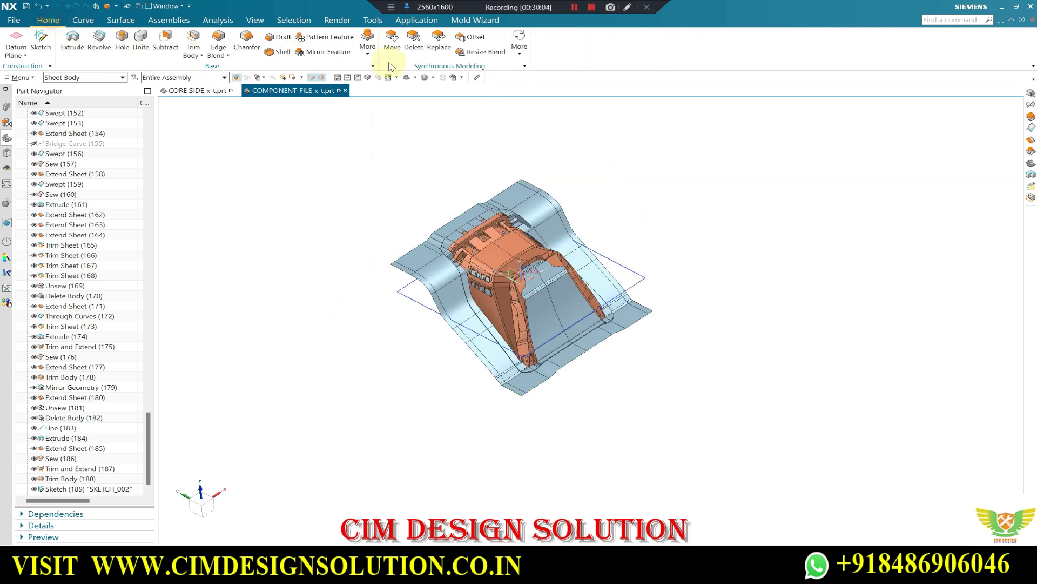
click(367, 54)
click(560, 237)
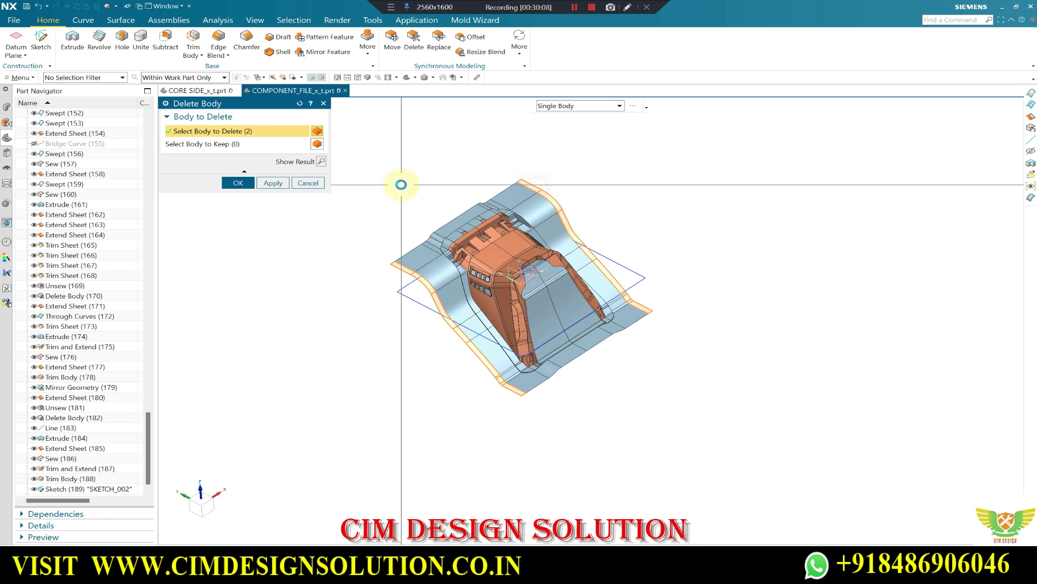
middle_click(503, 223)
- Hide the rectangle sketch with Ctrl+B
key(ctrl+b)
click(620, 256)
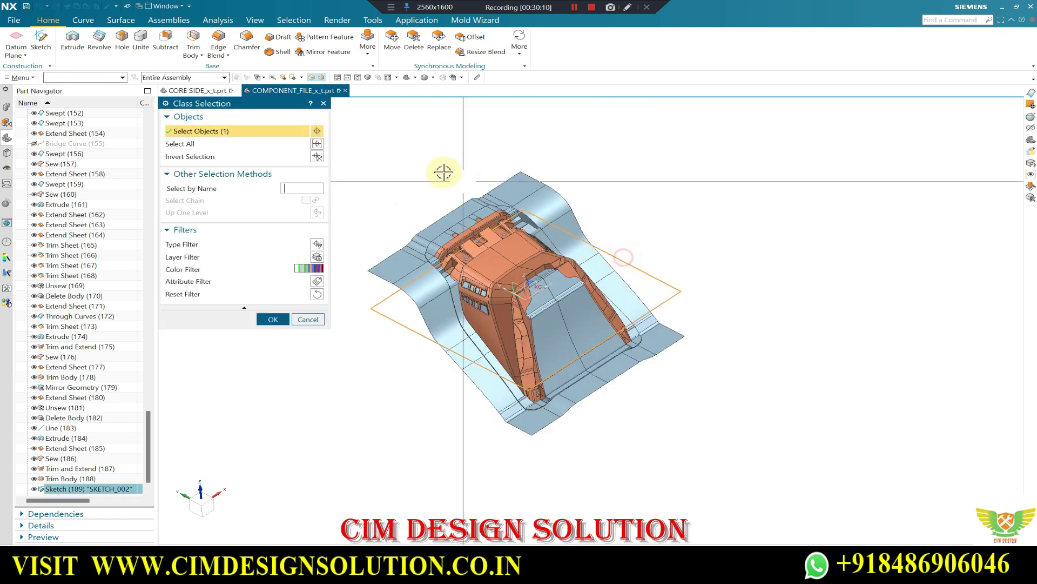
middle_click(475, 123)
mouse_move(505, 158)
middle_down()
mouse_move(534, 129)
mouse_move(484, 179)
mouse_move(472, 143)
mouse_move(414, 227)
mouse_move(451, 191)
mouse_move(440, 227)
mouse_move(456, 180)
mouse_move(440, 225)
mouse_move(458, 224)
middle_up()
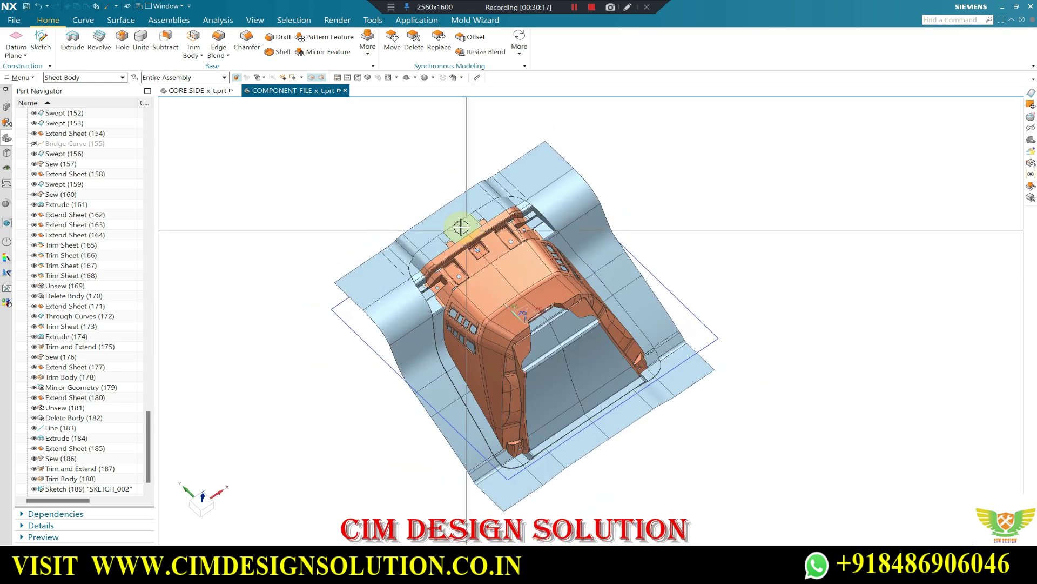
mouse_move(468, 167)
middle_down()
mouse_move(368, 152)
mouse_move(372, 185)
middle_up()
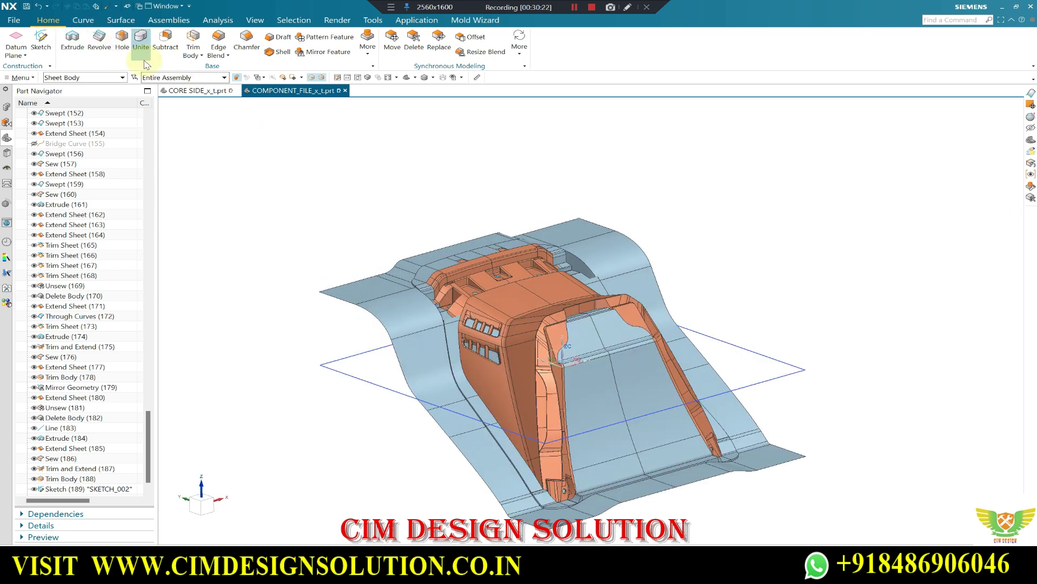
- Extrude the SKETCH_002 rectangle with its end raised to 260 mm
click(73, 40)
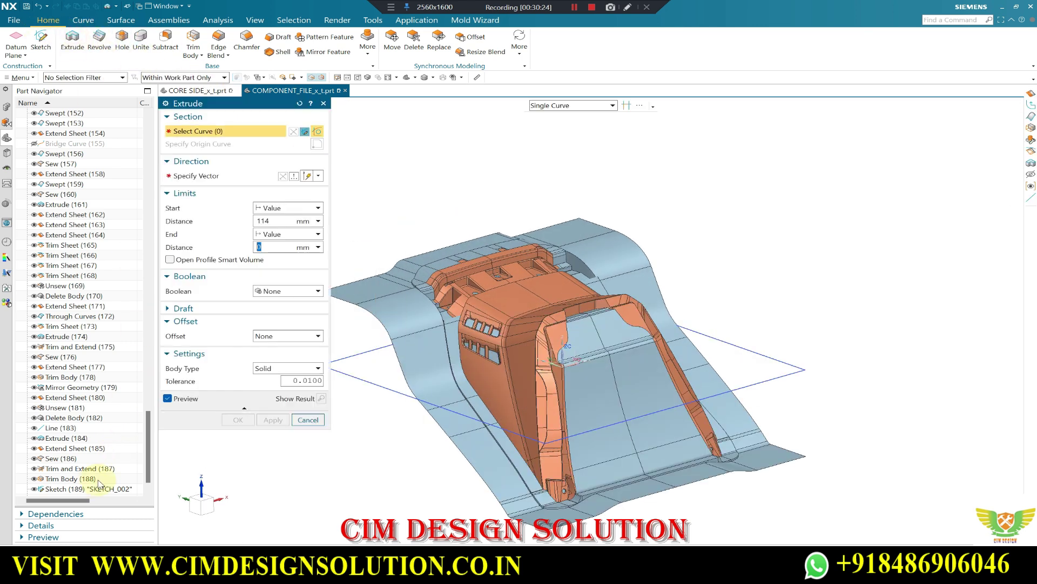
click(81, 487)
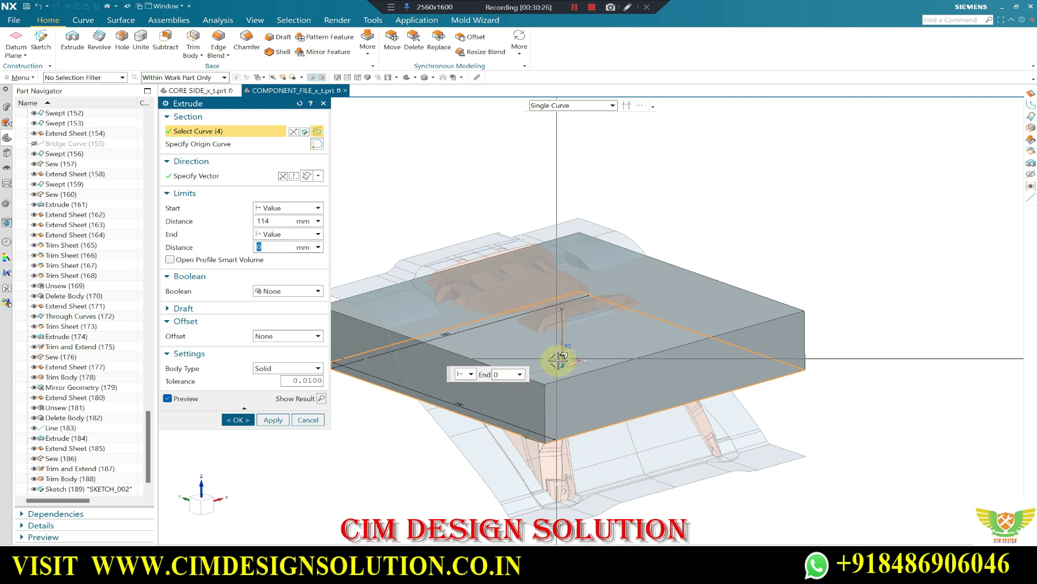
drag(560, 344, 565, 232)
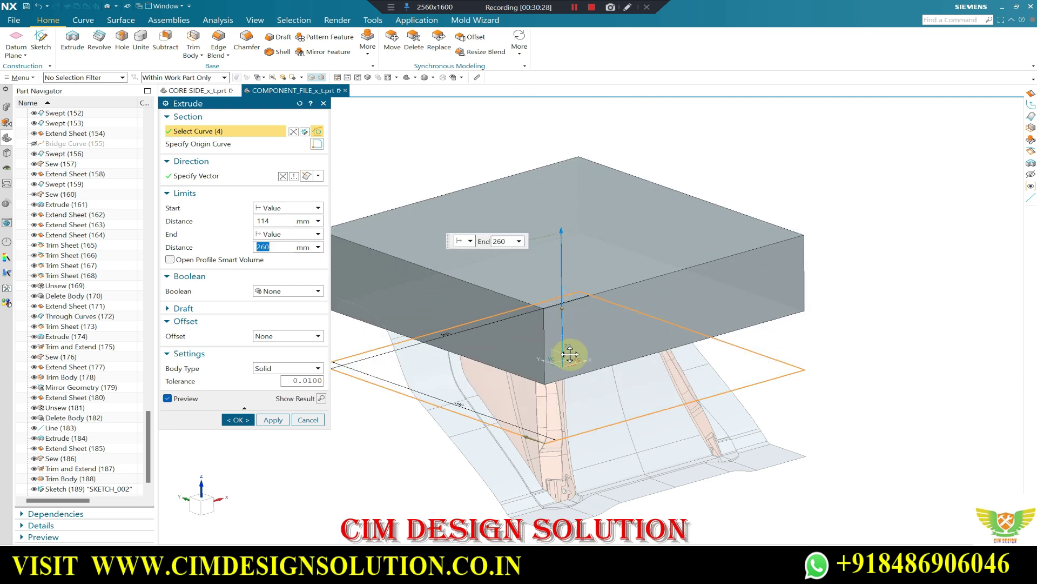
drag(558, 307, 563, 483)
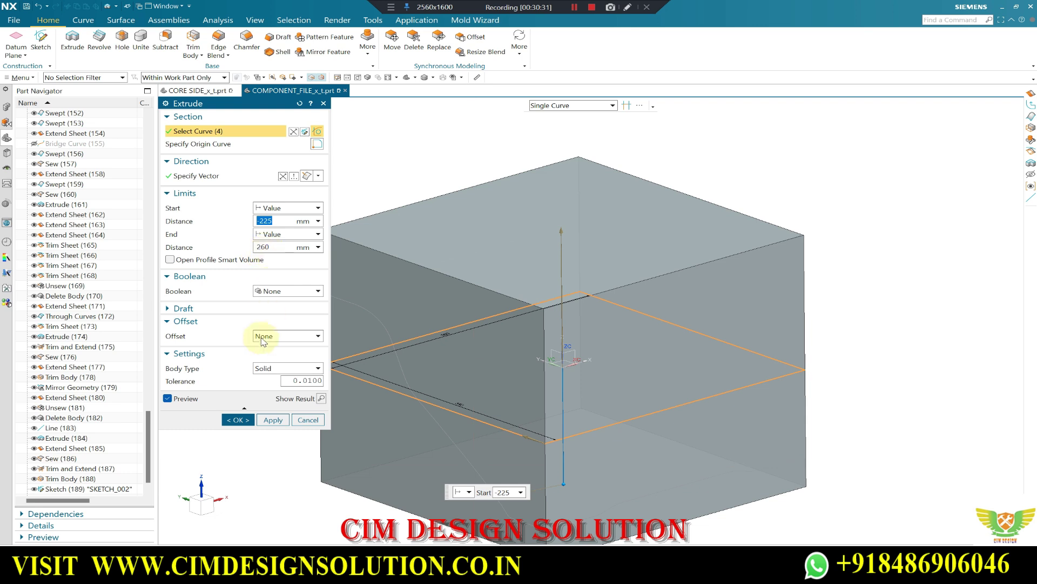
click(248, 311)
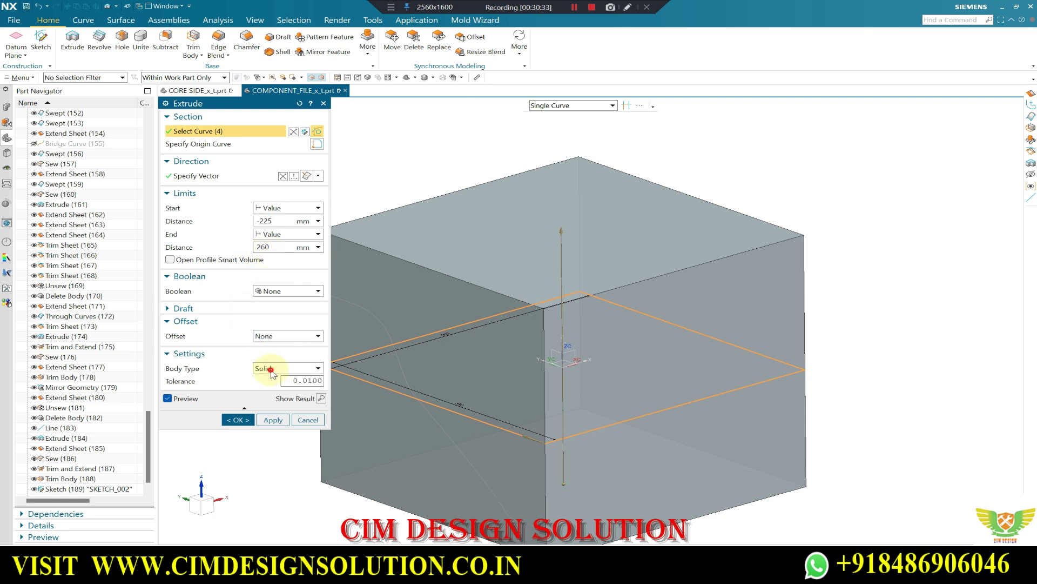
- Set the extrusion start to -165-40-20 and create the sheet box
key(ctrl+alt+f)
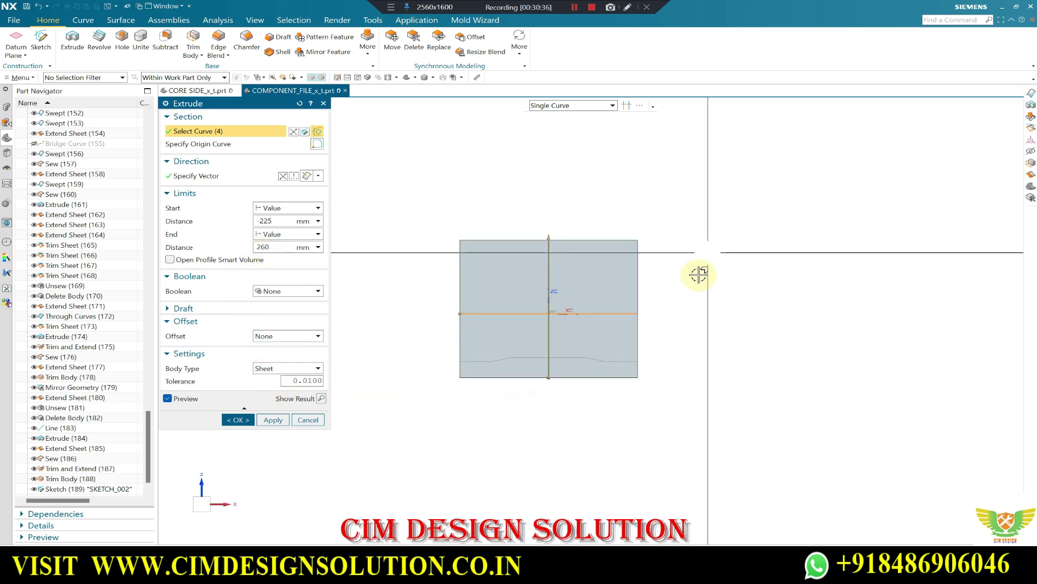
scroll(548, 384, up, 1)
drag(557, 382, 556, 358)
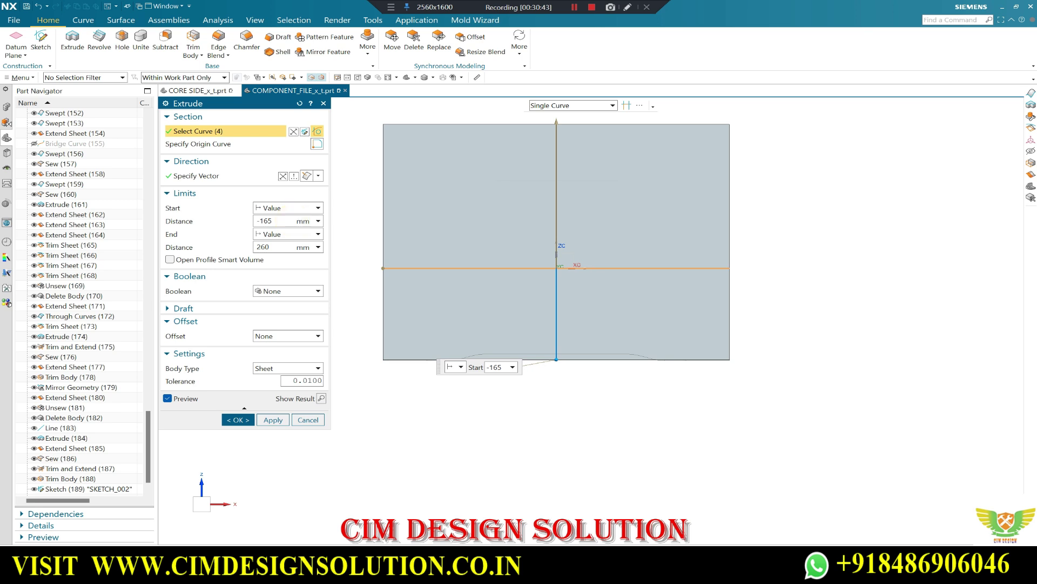
key(Return)
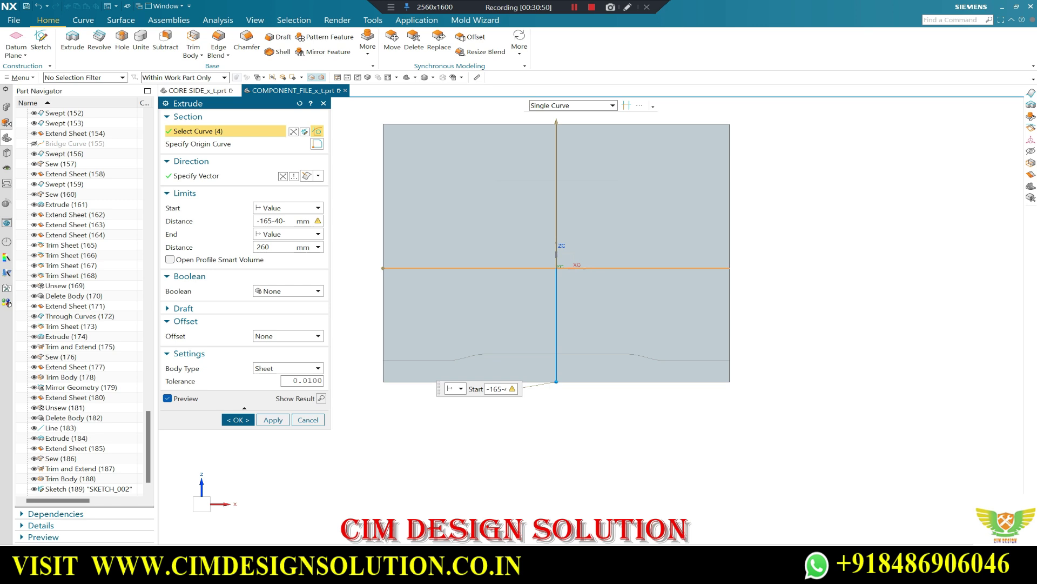
text(0)
key(Return)
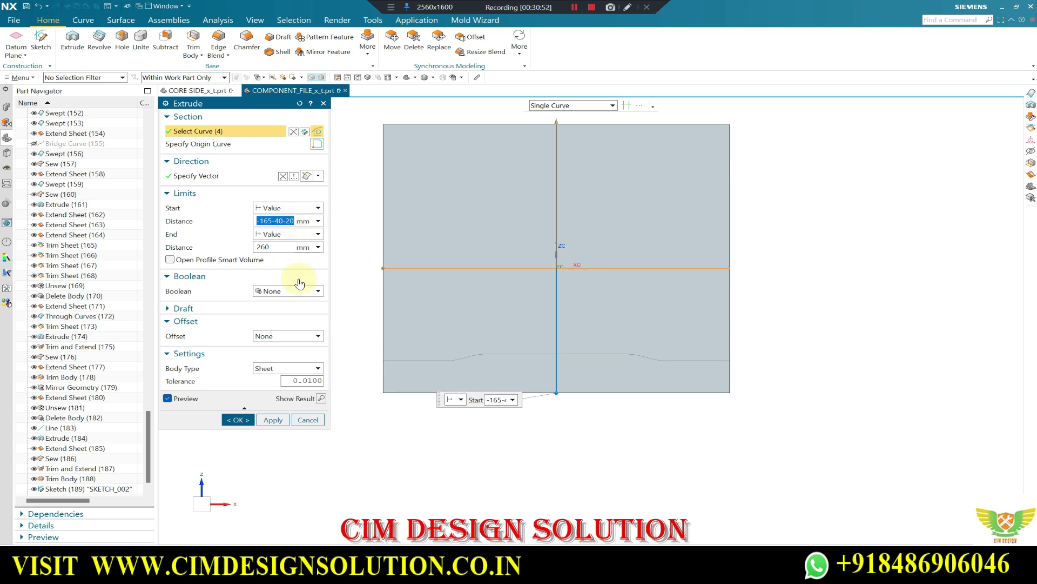
click(238, 420)
mouse_move(382, 238)
middle_down()
mouse_move(482, 222)
mouse_move(482, 231)
mouse_move(430, 207)
middle_up()
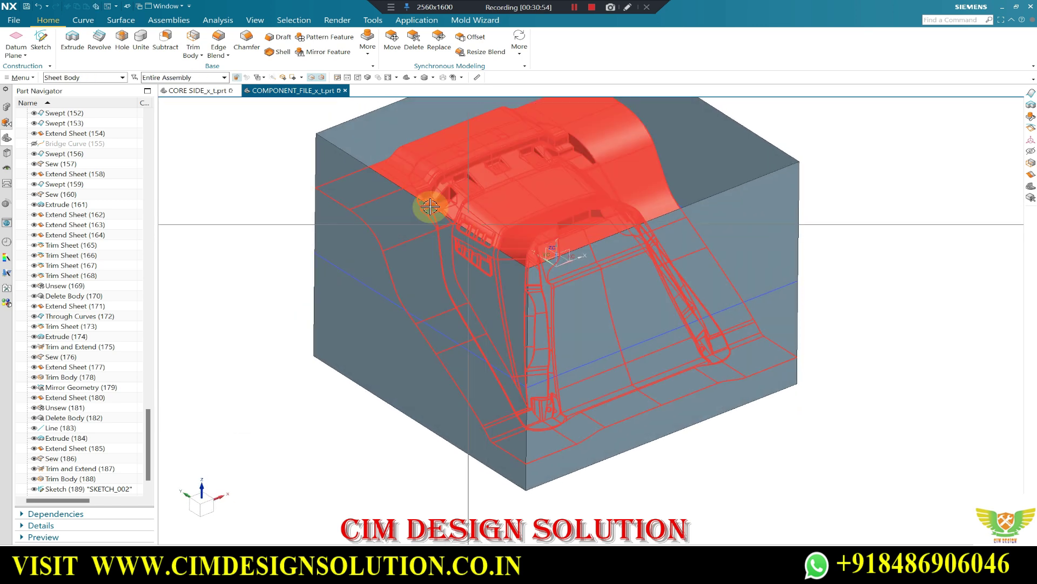
- Trim the sheet box against the part's faces, reversing the kept side, into a core block
click(123, 20)
click(452, 39)
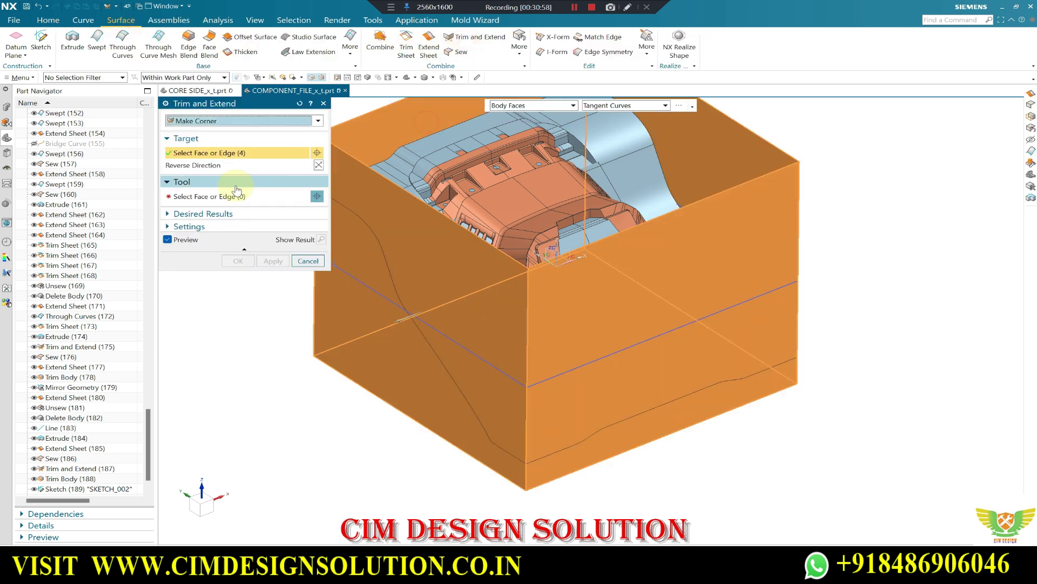
click(212, 198)
click(383, 206)
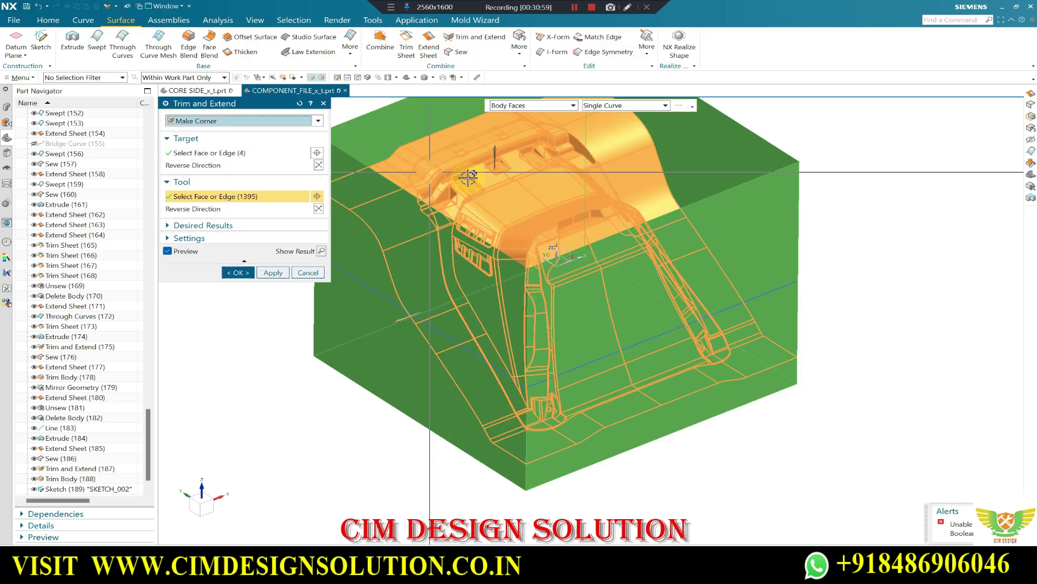
scroll(383, 205, down, 2)
click(319, 208)
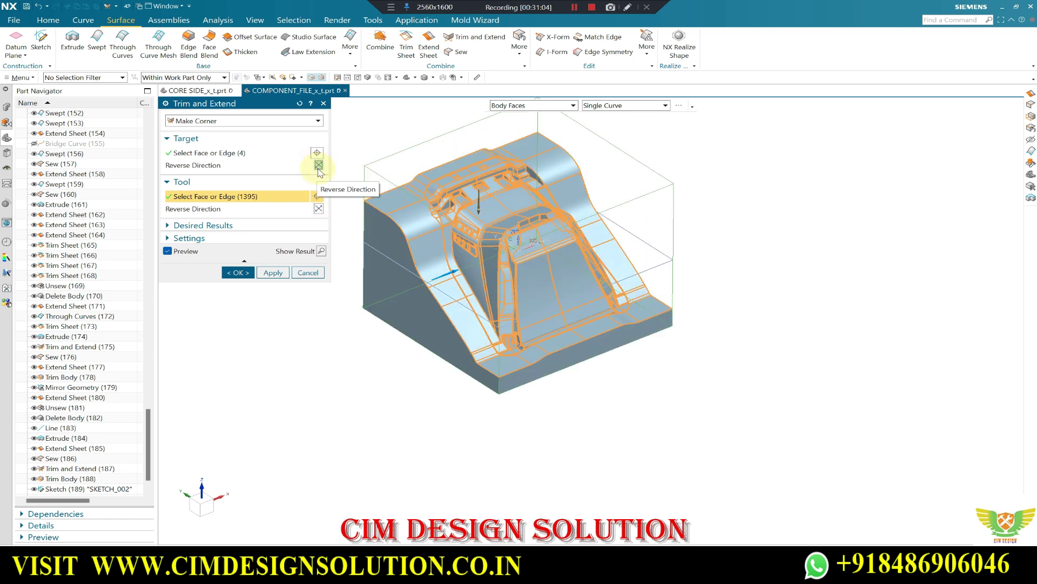
click(247, 274)
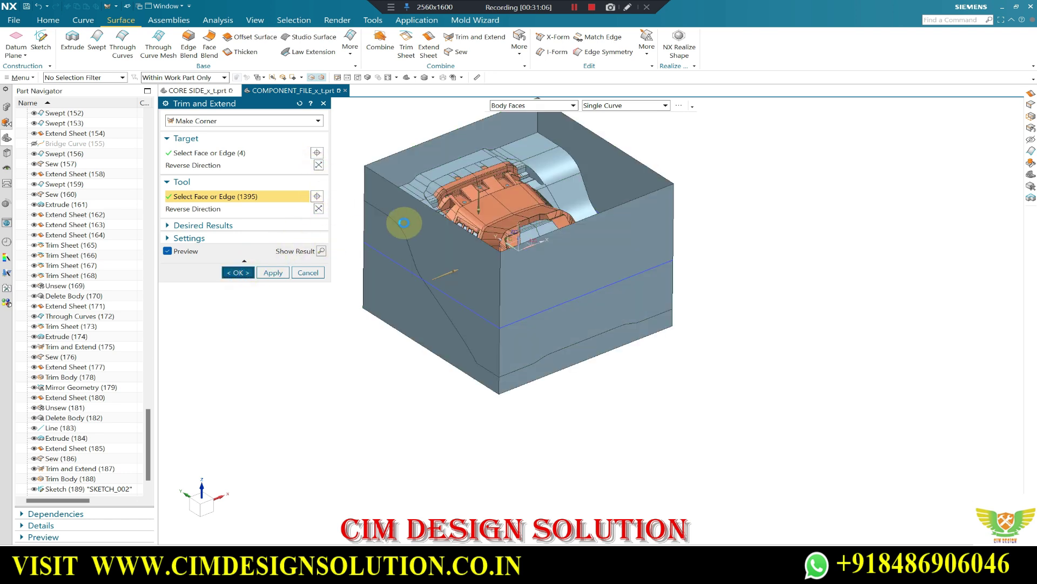
mouse_move(371, 220)
middle_down()
mouse_move(569, 197)
mouse_move(559, 254)
middle_up()
- Hide the sketch plane with Ctrl+B and view the core's underside
key(ctrl+b)
click(644, 251)
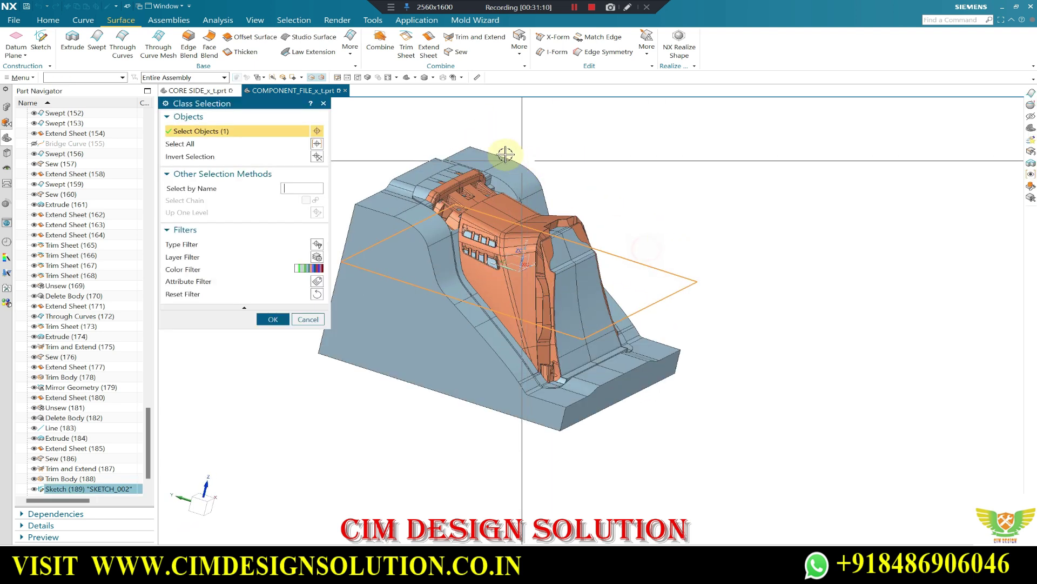
scroll(505, 155, down, 1)
middle_click(352, 120)
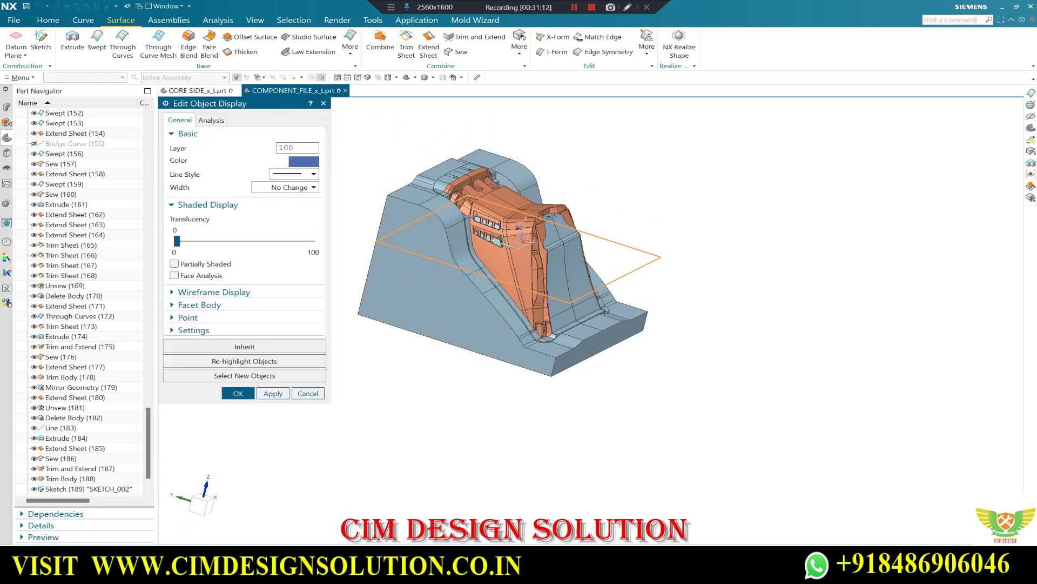
middle_click(282, 144)
key(ctrl+b)
mouse_move(378, 222)
middle_down()
mouse_move(787, 287)
mouse_move(782, 201)
middle_up()
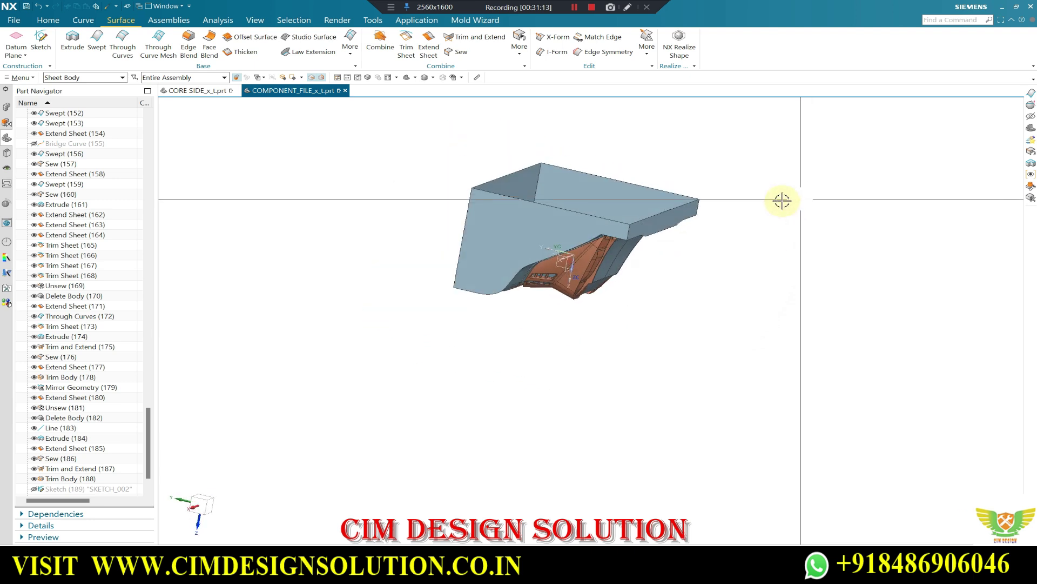
scroll(594, 176, up, 1)
click(350, 43)
- Cap the open top of the core with a Bounded Plane on its top edges
click(446, 86)
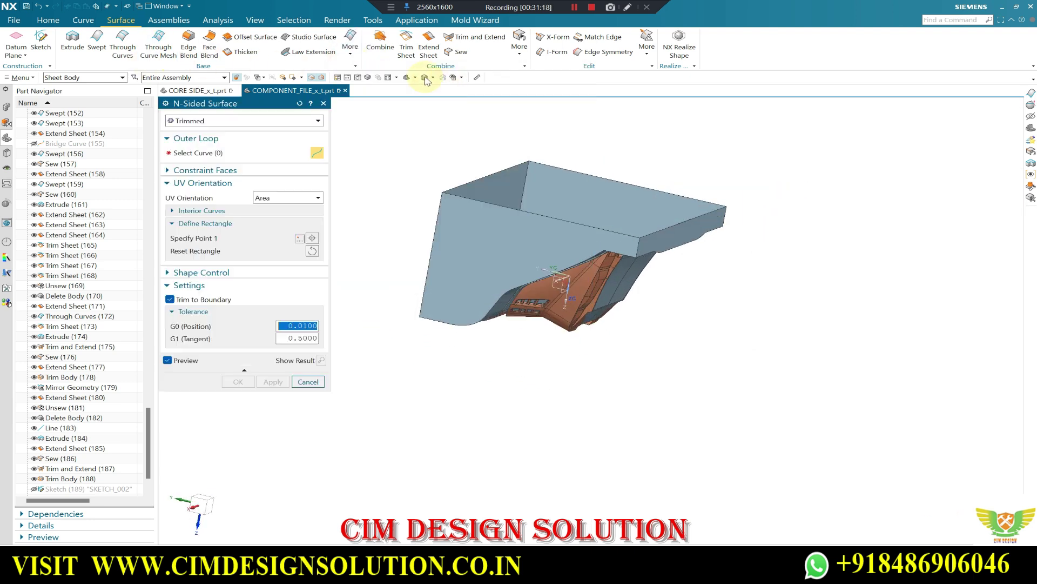
click(350, 43)
click(446, 136)
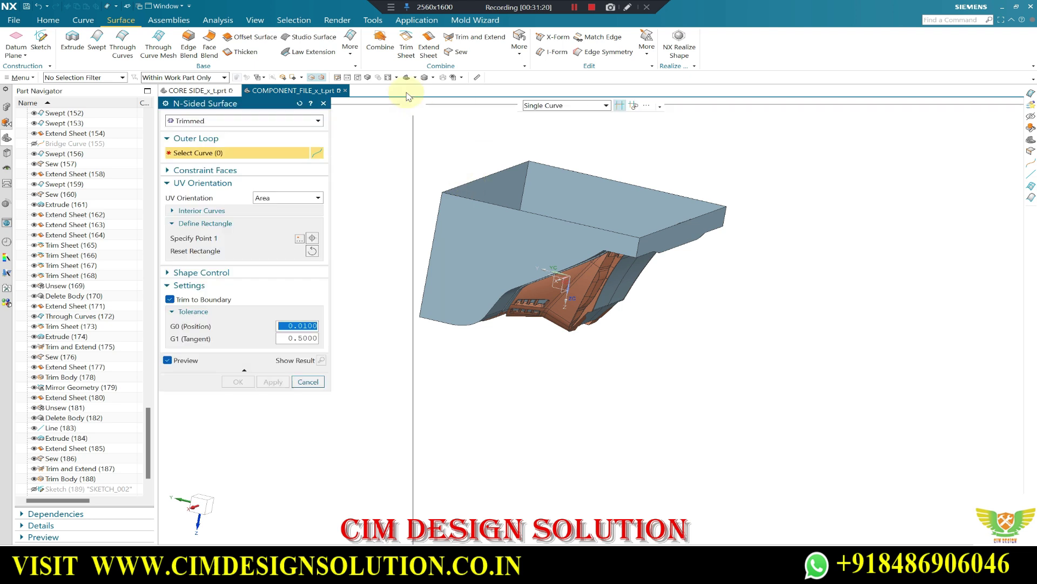
click(350, 44)
click(467, 188)
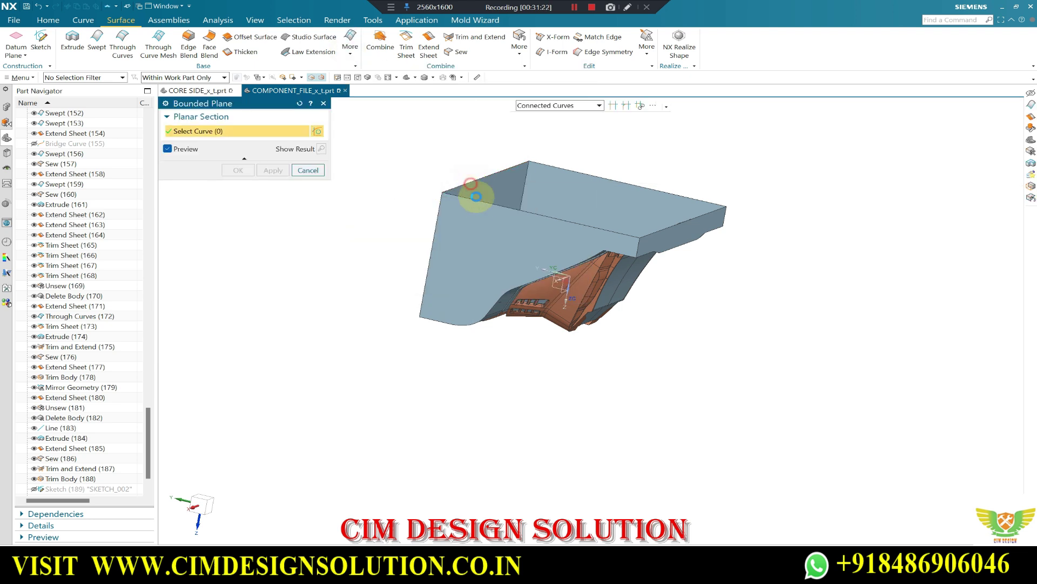
click(663, 191)
click(711, 212)
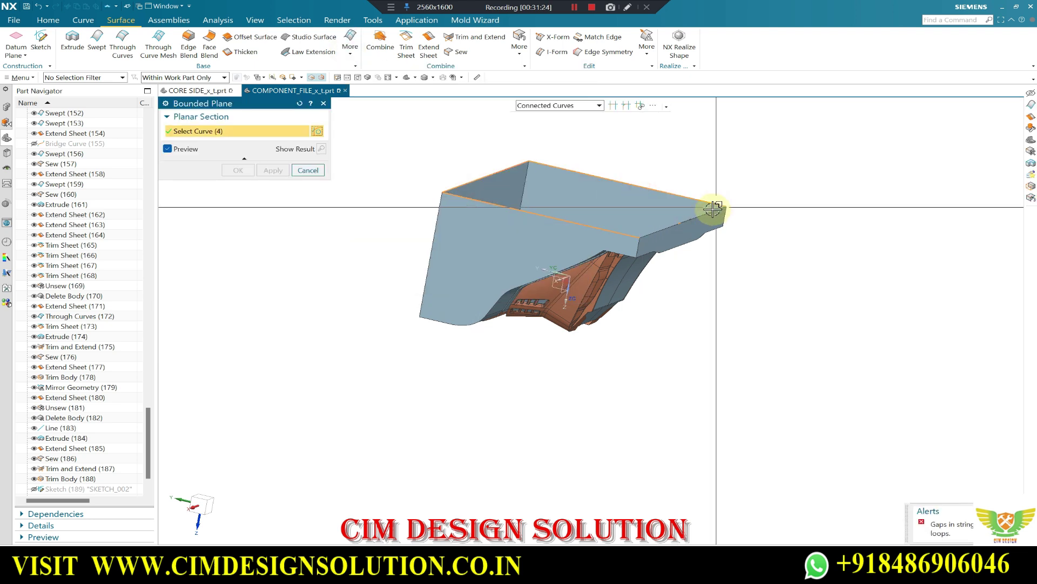
scroll(686, 220, up, 3)
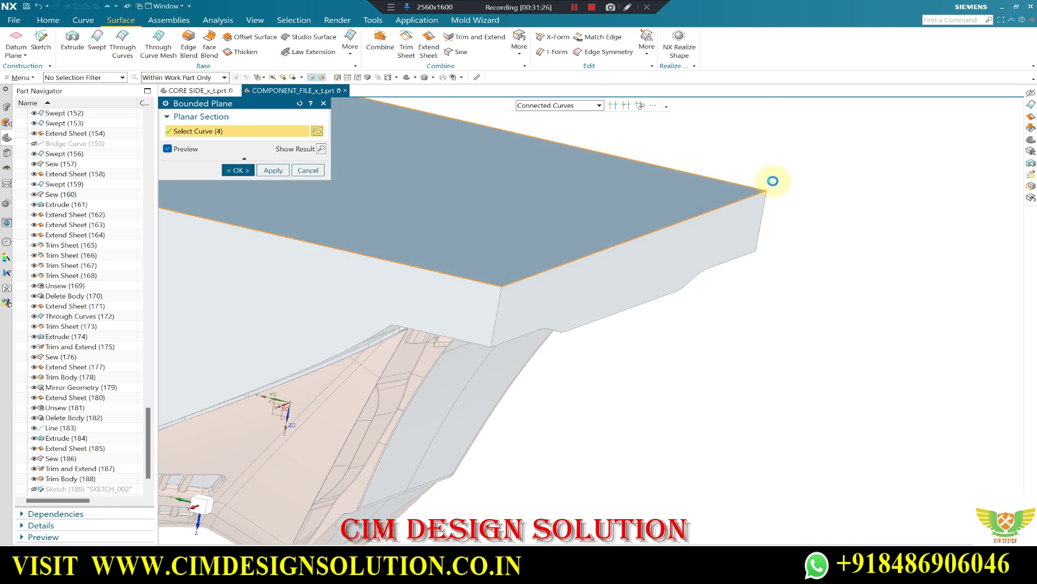
key(Escape)
scroll(776, 178, down, 5)
mouse_move(586, 234)
middle_down()
mouse_move(573, 134)
mouse_move(550, 182)
mouse_move(541, 135)
middle_up()
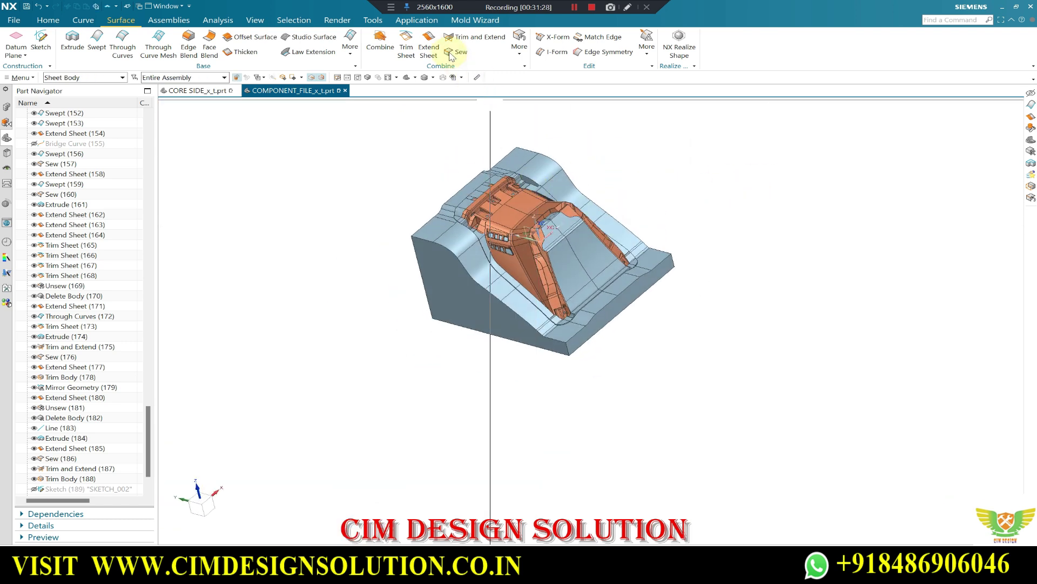
- Sew the core's target and tool sheets into one solid body
click(461, 51)
click(625, 224)
scroll(625, 224, down, 2)
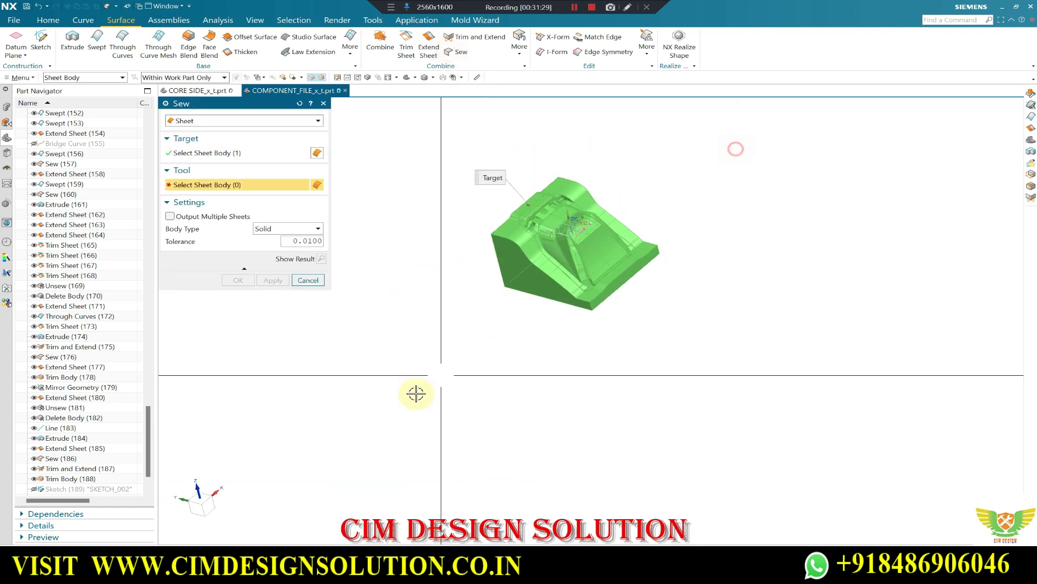
middle_click(426, 352)
mouse_move(567, 227)
middle_down()
mouse_move(610, 193)
mouse_move(619, 200)
middle_up()
scroll(616, 197, up, 2)
scroll(637, 213, up, 2)
scroll(622, 205, down, 1)
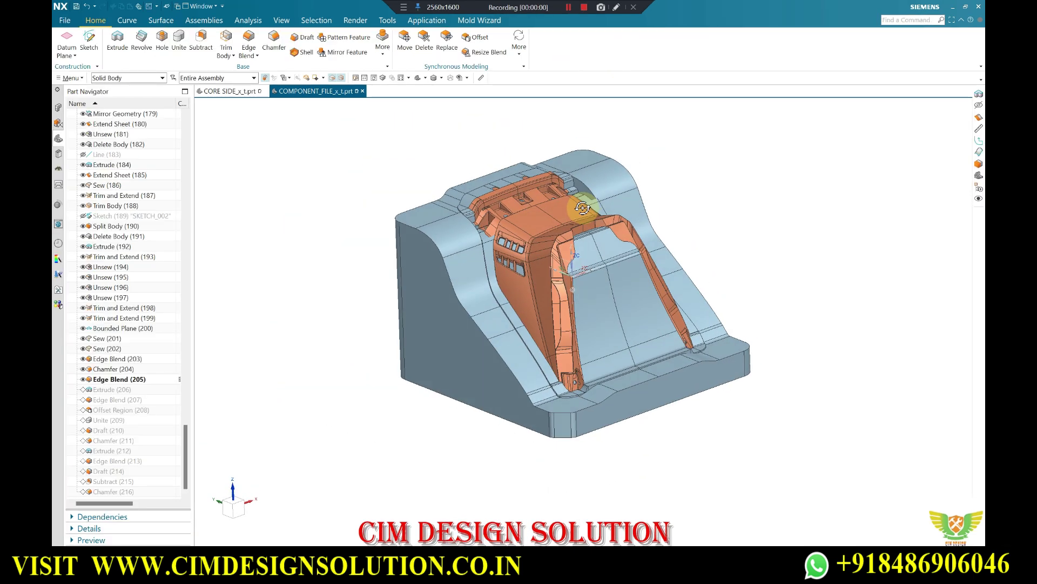
- Make Extrude (206) and then Edge Blend (207) the current feature
mouse_move(528, 239)
middle_down()
mouse_move(567, 412)
mouse_move(533, 370)
mouse_move(677, 313)
middle_up()
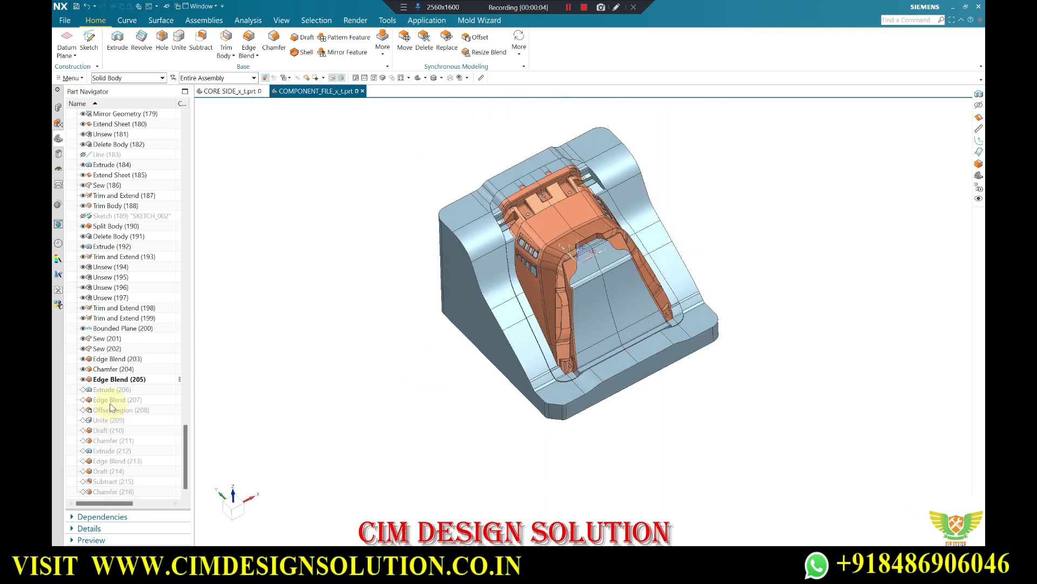
right_click(112, 390)
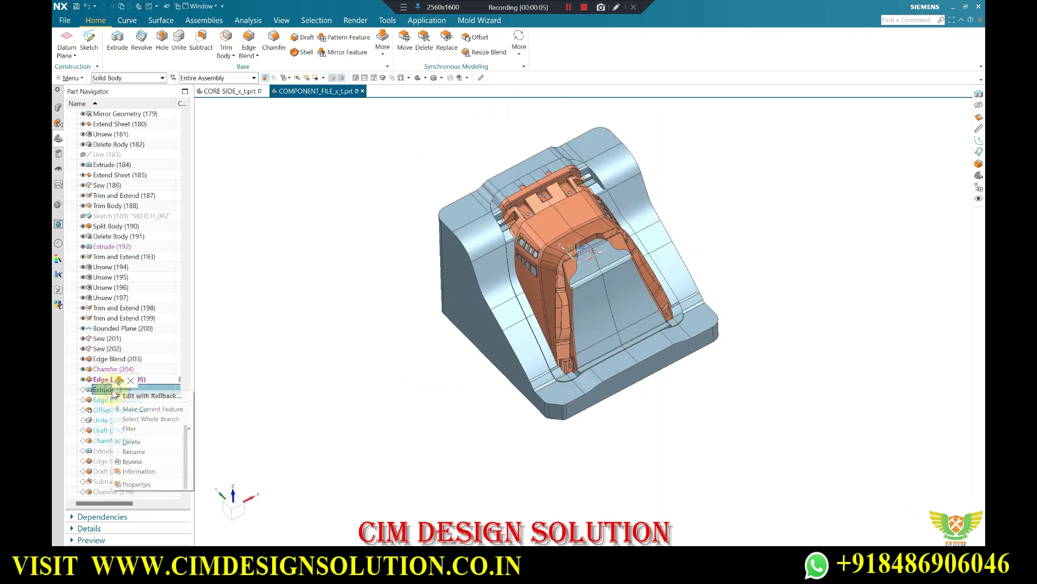
click(155, 409)
scroll(591, 328, up, 2)
scroll(653, 336, up, 2)
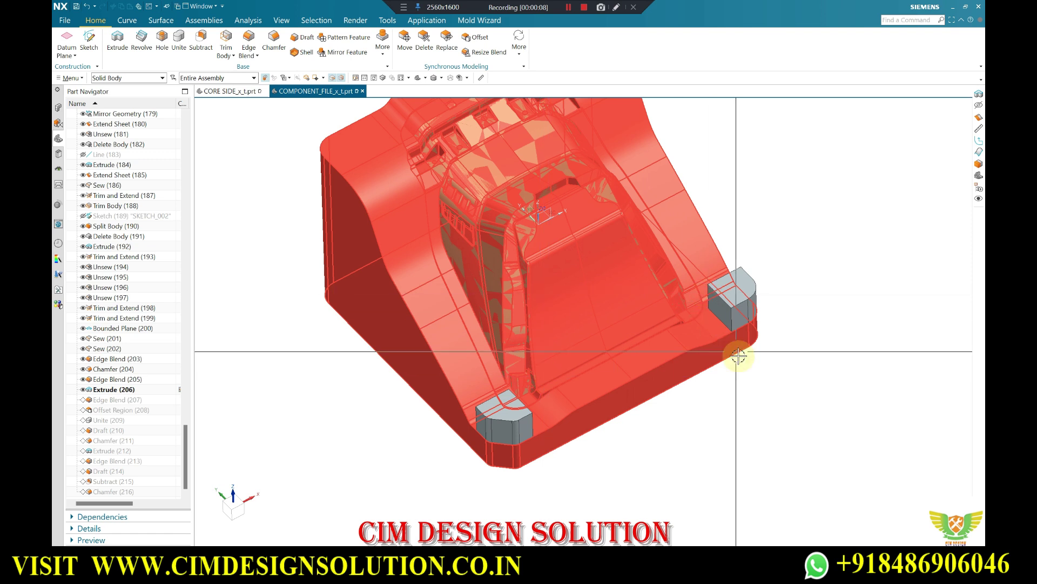
scroll(738, 356, down, 4)
scroll(757, 308, up, 1)
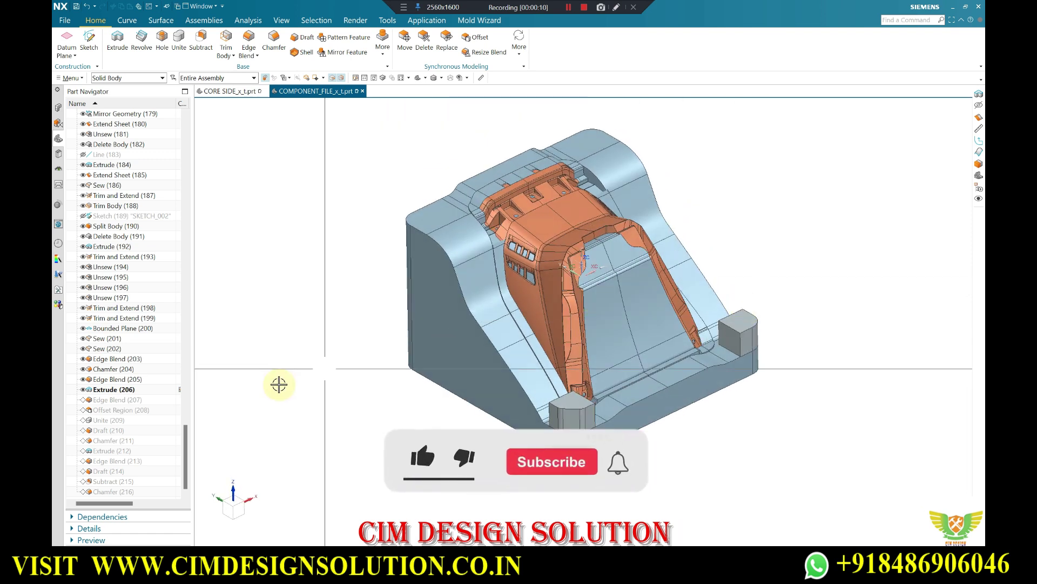
right_click(119, 400)
click(140, 432)
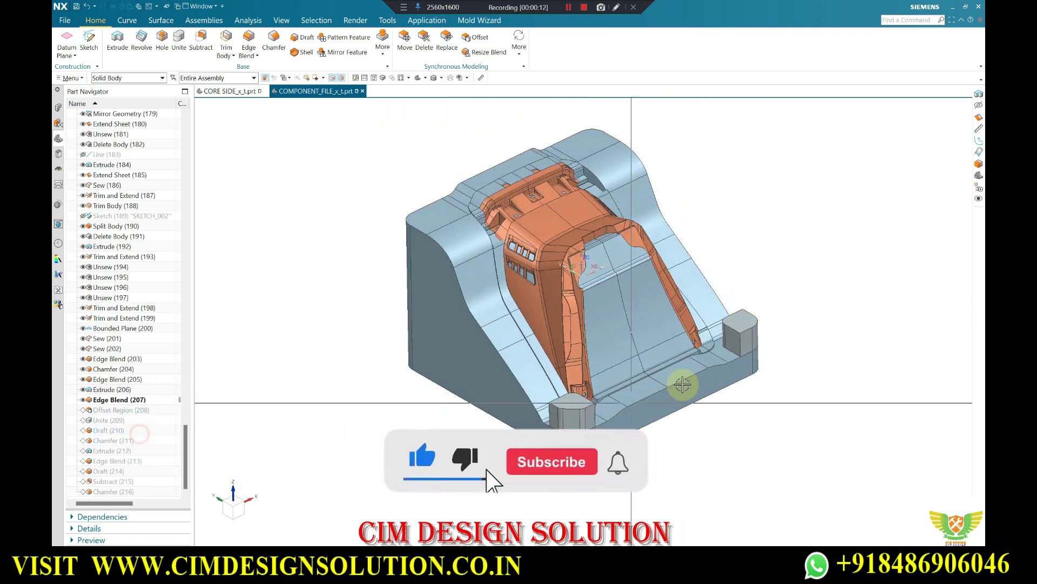
scroll(683, 383, up, 2)
middle_drag(683, 383, 514, 400)
scroll(515, 400, up, 1)
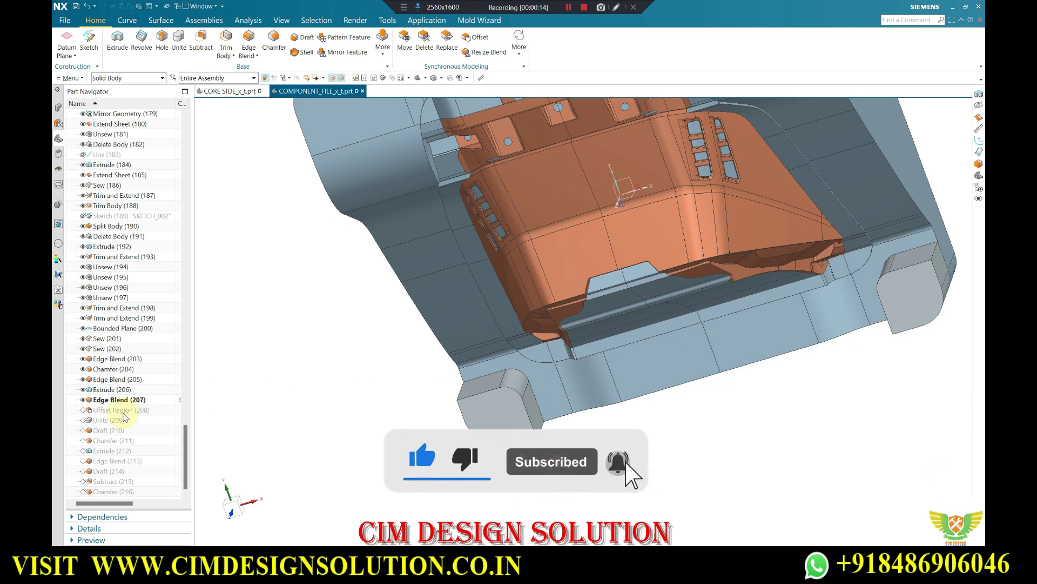
- Roll forward through Offset Region (208), Unite (209), Draft (210) to Chamfer (211)
right_click(116, 411)
click(146, 435)
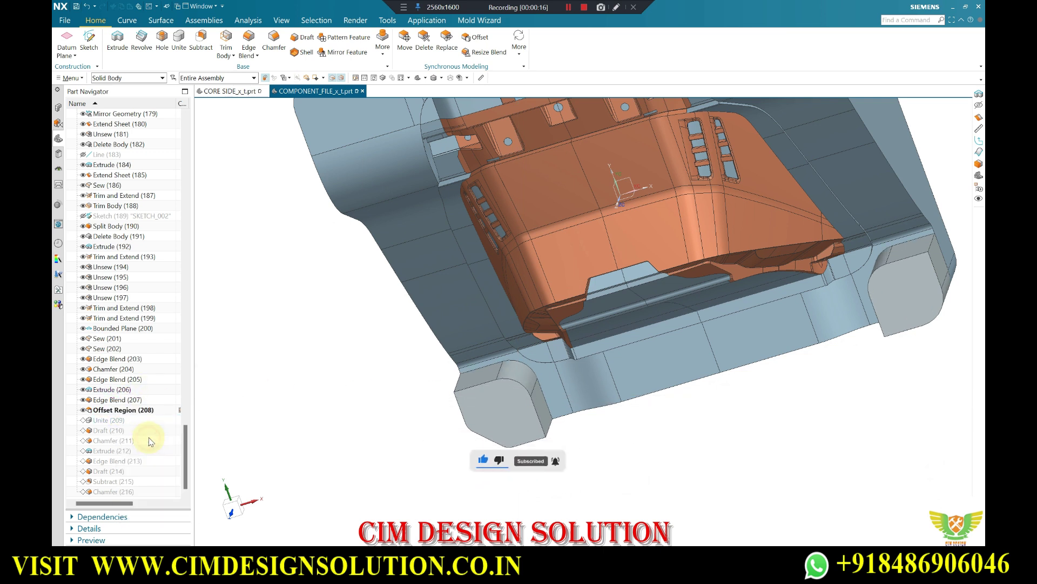
middle_drag(378, 411, 395, 392)
scroll(500, 440, up, 2)
scroll(451, 366, up, 1)
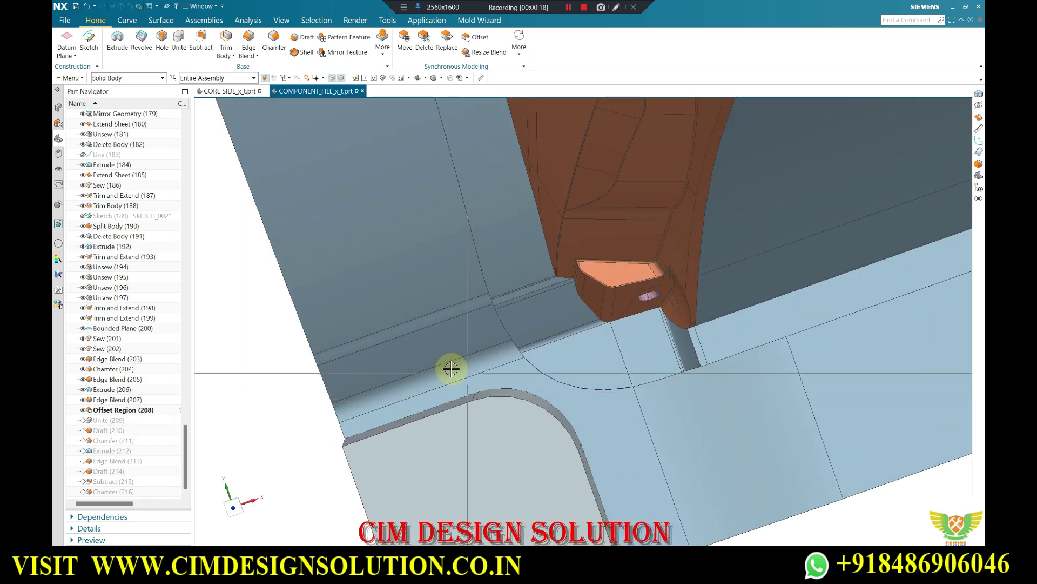
scroll(522, 411, up, 1)
scroll(522, 410, down, 3)
scroll(521, 411, down, 1)
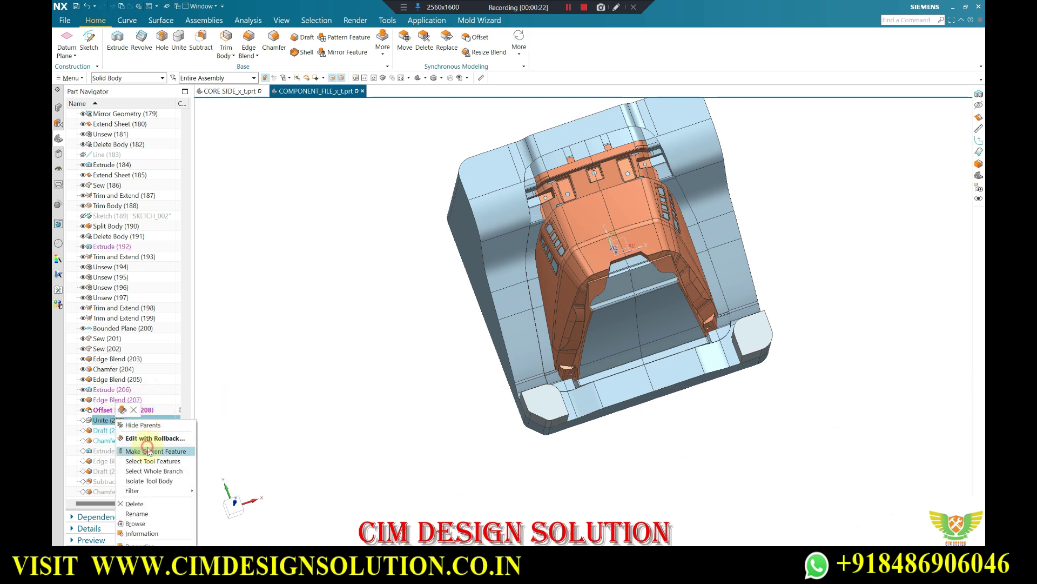
click(149, 452)
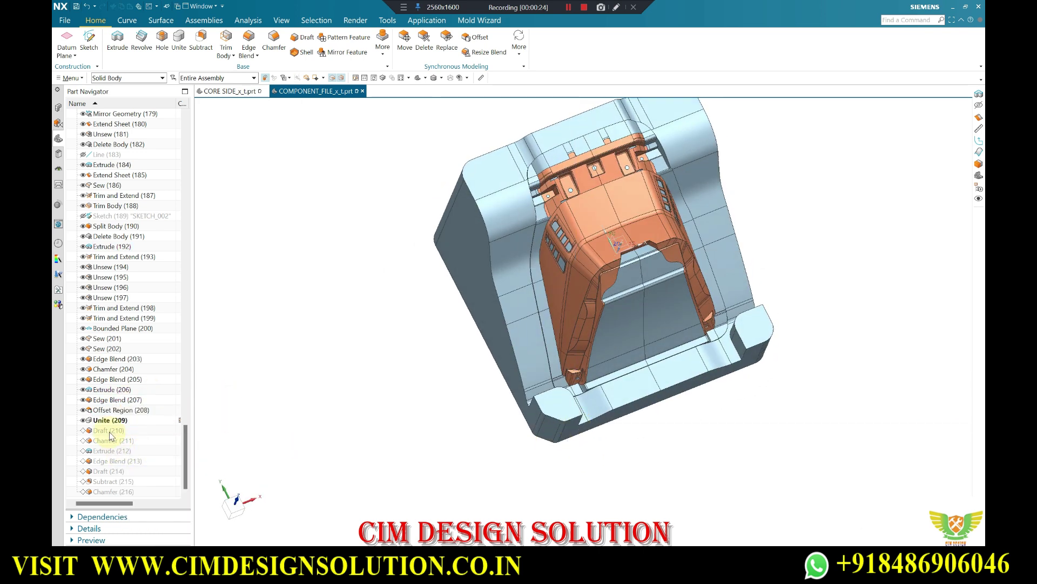
click(149, 464)
scroll(702, 327, up, 3)
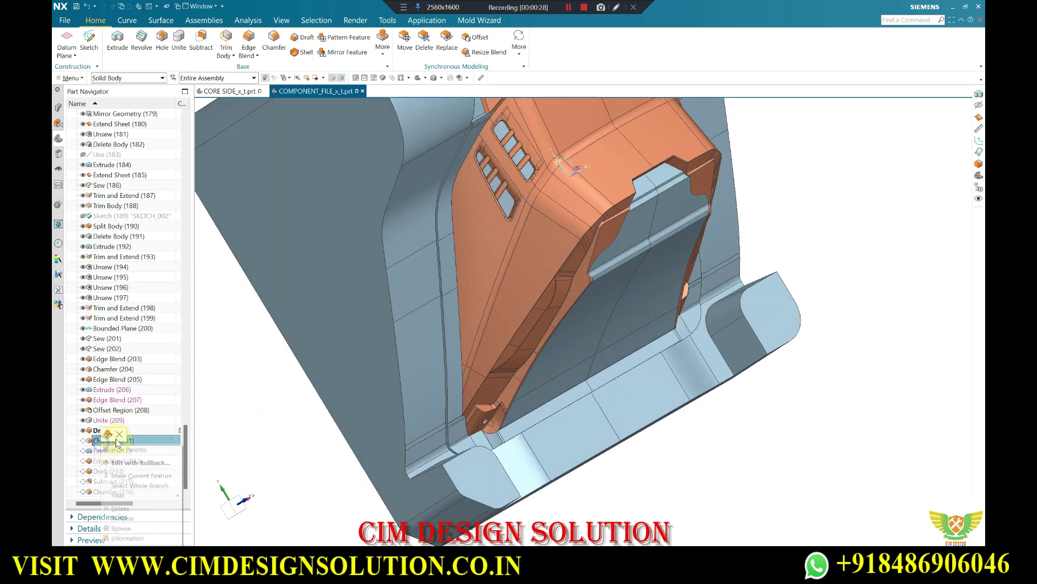
click(138, 475)
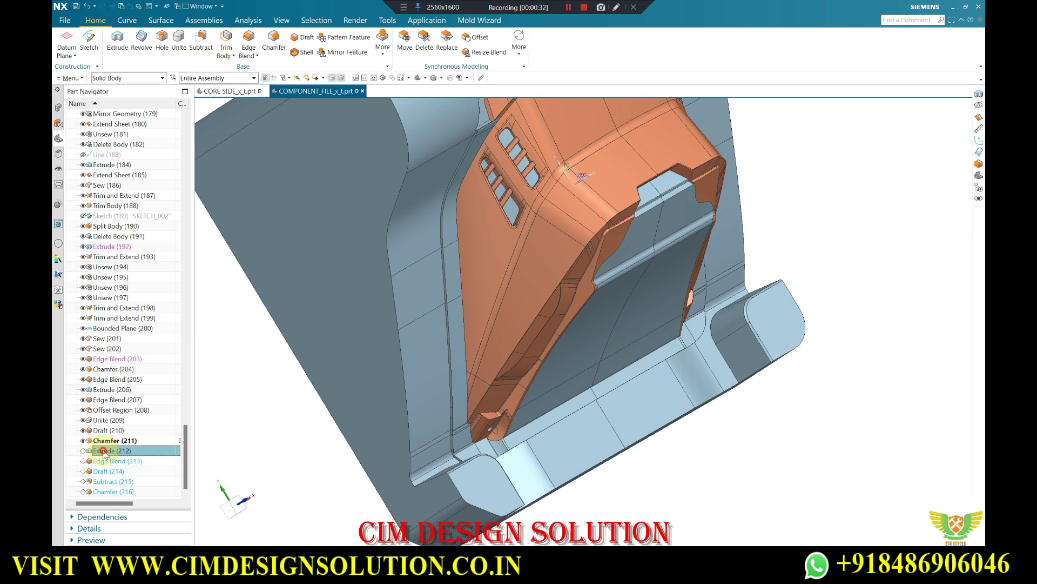
- Roll forward through Extrude (212), Edge Blend (213), Draft (214), Subtract (215) to Chamfer (216)
scroll(630, 363, down, 2)
mouse_move(630, 364)
middle_down()
mouse_move(449, 305)
mouse_move(491, 204)
middle_up()
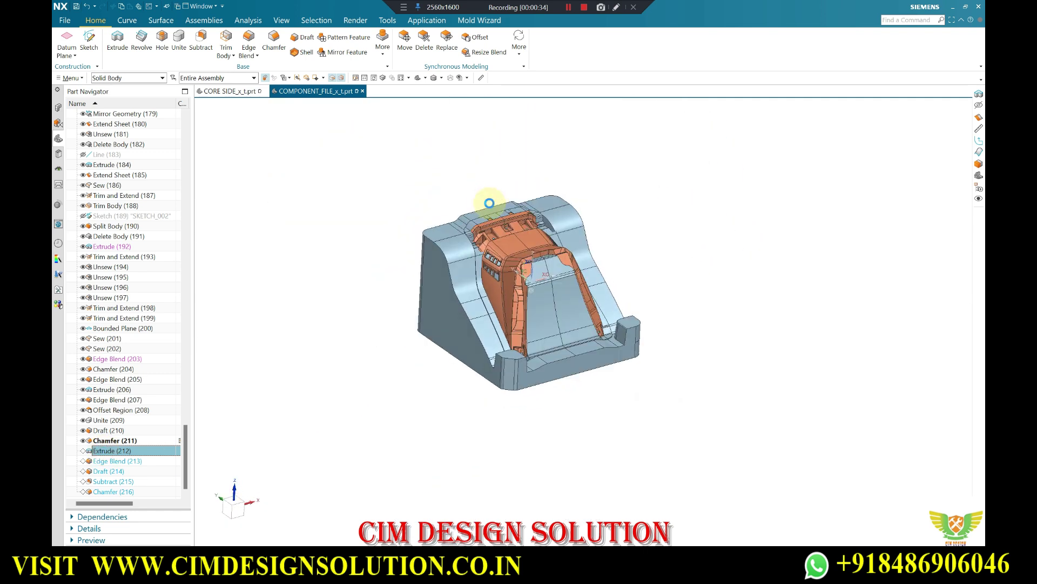
scroll(491, 204, up, 3)
right_click(117, 452)
click(139, 476)
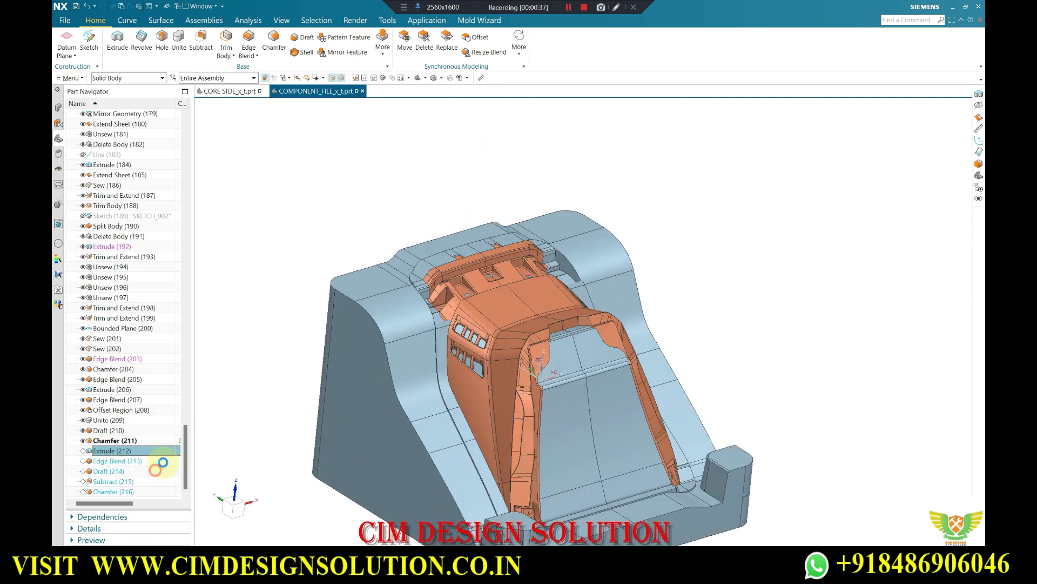
right_click(105, 463)
click(139, 379)
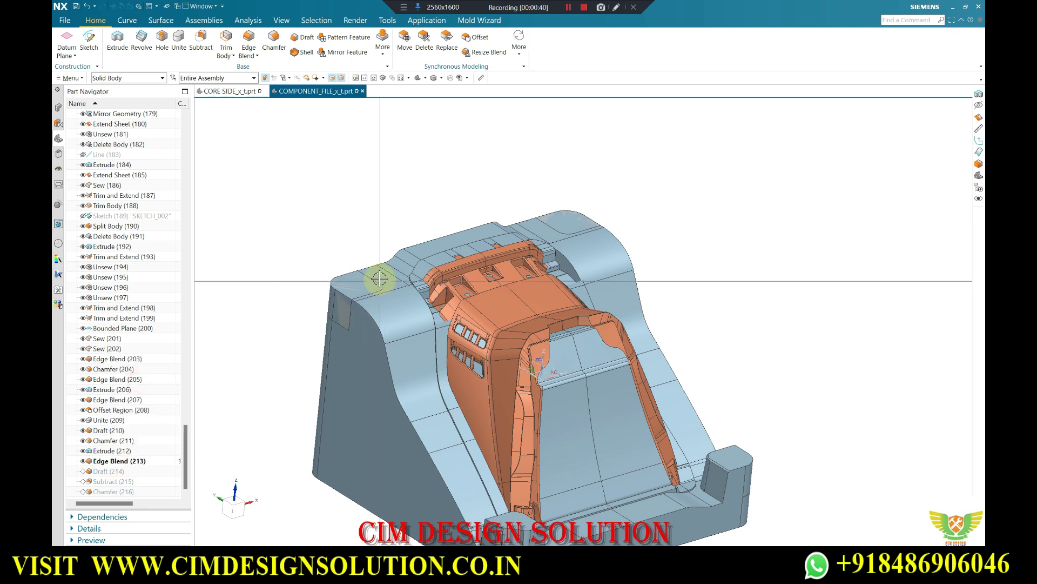
right_click(113, 474)
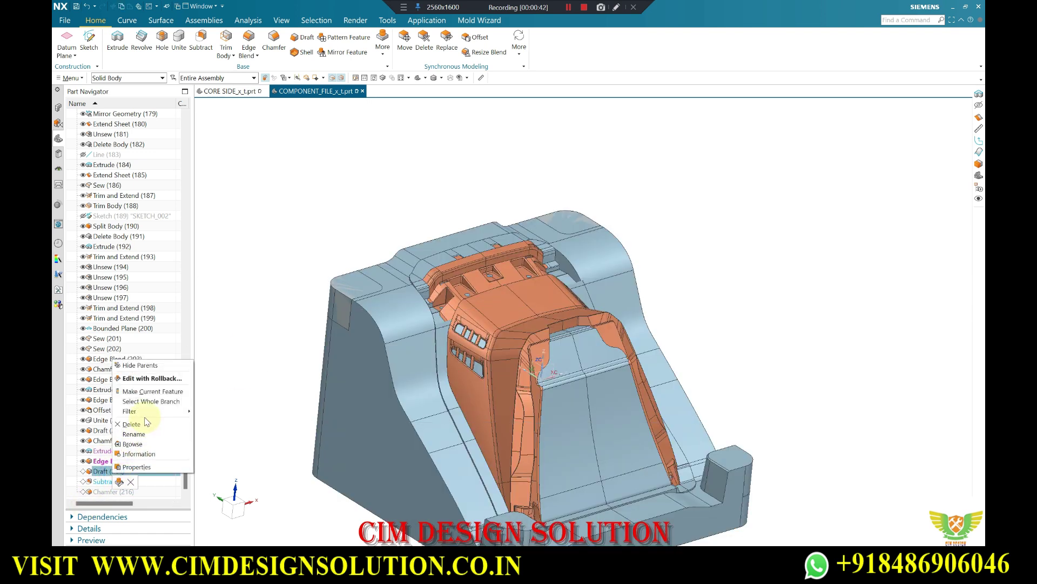
click(145, 392)
right_click(110, 481)
click(142, 382)
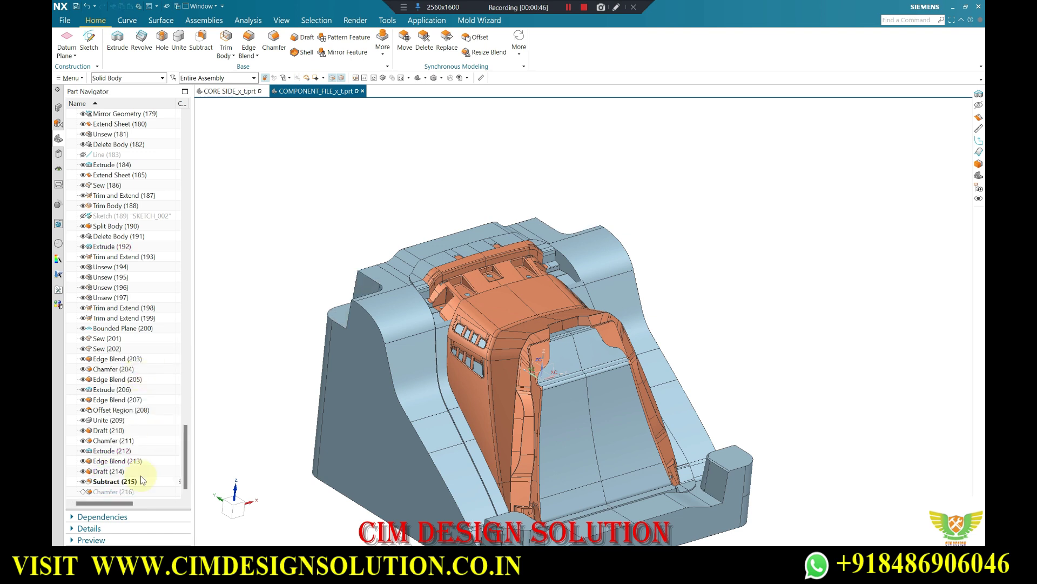
click(162, 407)
- Fit the core in a top view, orbit to isometric, and show the Analysis tab
mouse_move(360, 290)
middle_down()
mouse_move(521, 283)
mouse_move(426, 316)
mouse_move(443, 326)
middle_up()
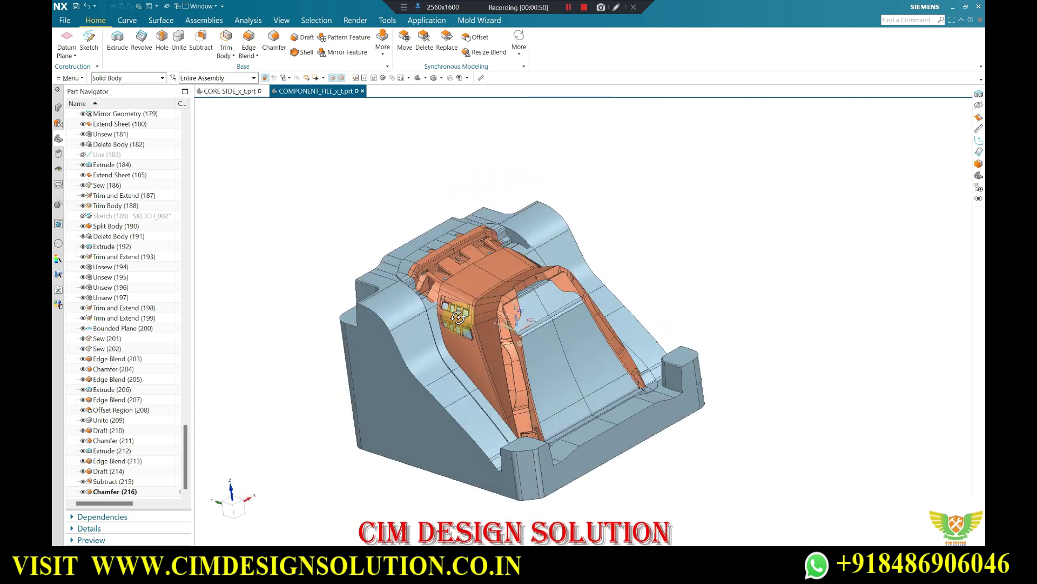
key(ctrl+alt+t)
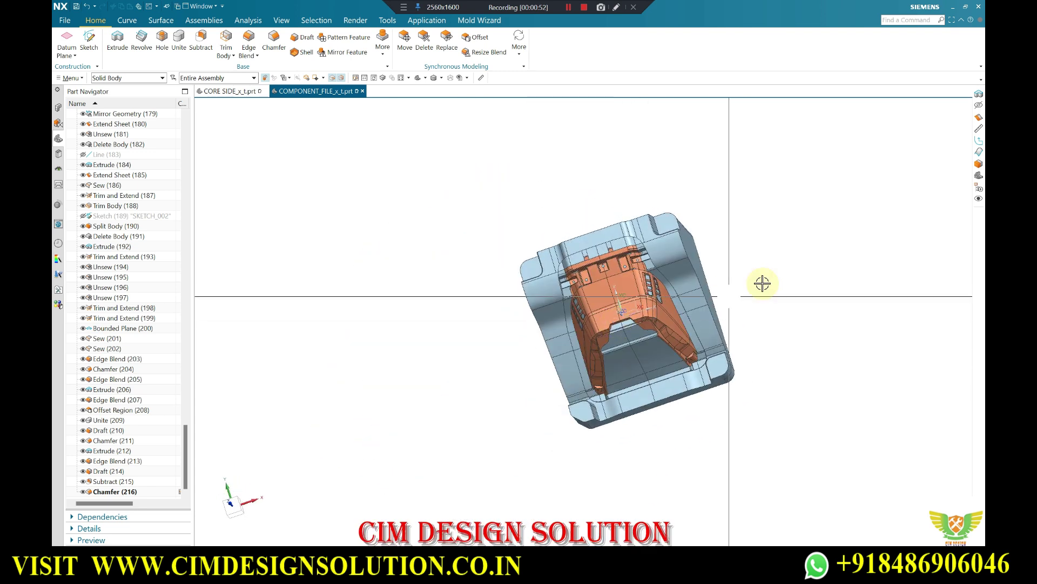
mouse_move(698, 280)
middle_down()
mouse_move(695, 241)
mouse_move(516, 355)
mouse_move(538, 382)
mouse_move(570, 343)
middle_up()
scroll(520, 316, down, 3)
scroll(487, 318, up, 3)
scroll(475, 308, up, 3)
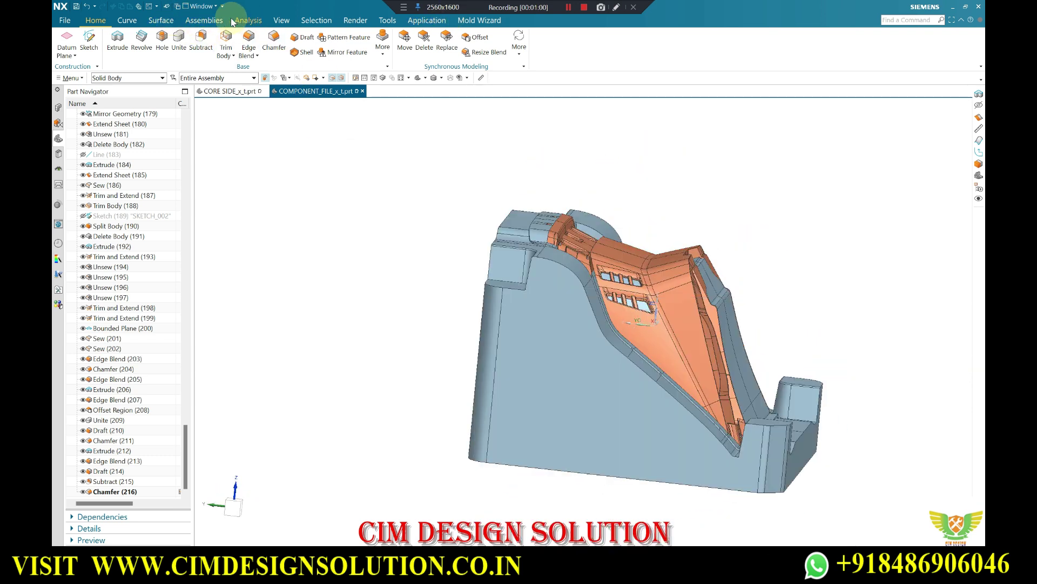
click(236, 21)
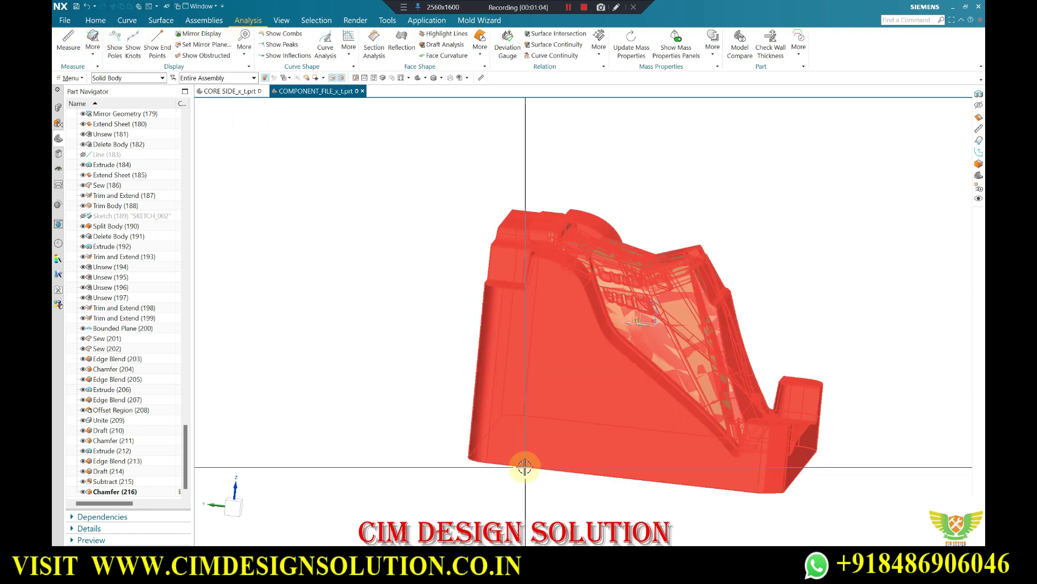
mouse_move(443, 354)
middle_down()
mouse_move(213, 130)
mouse_move(377, 277)
mouse_move(371, 297)
mouse_move(366, 250)
mouse_move(248, 219)
middle_up()
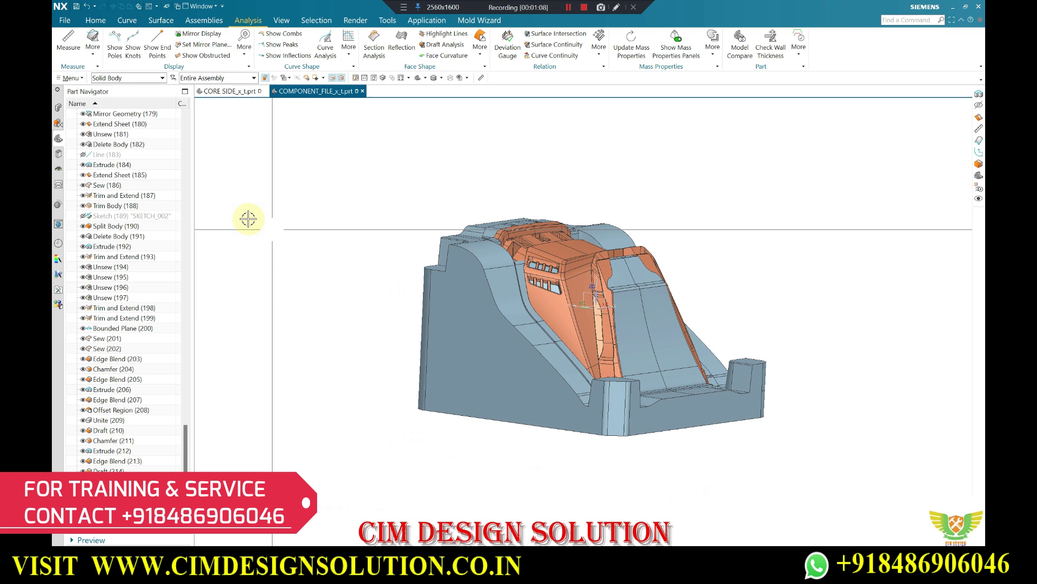
- Sketch a rectangle to the left of the part
click(96, 22)
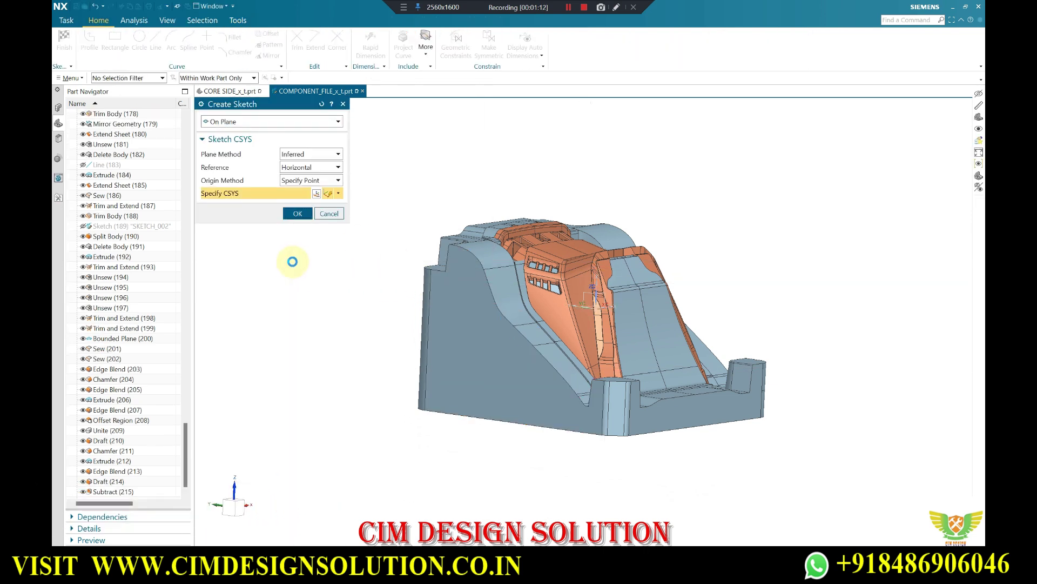
click(113, 50)
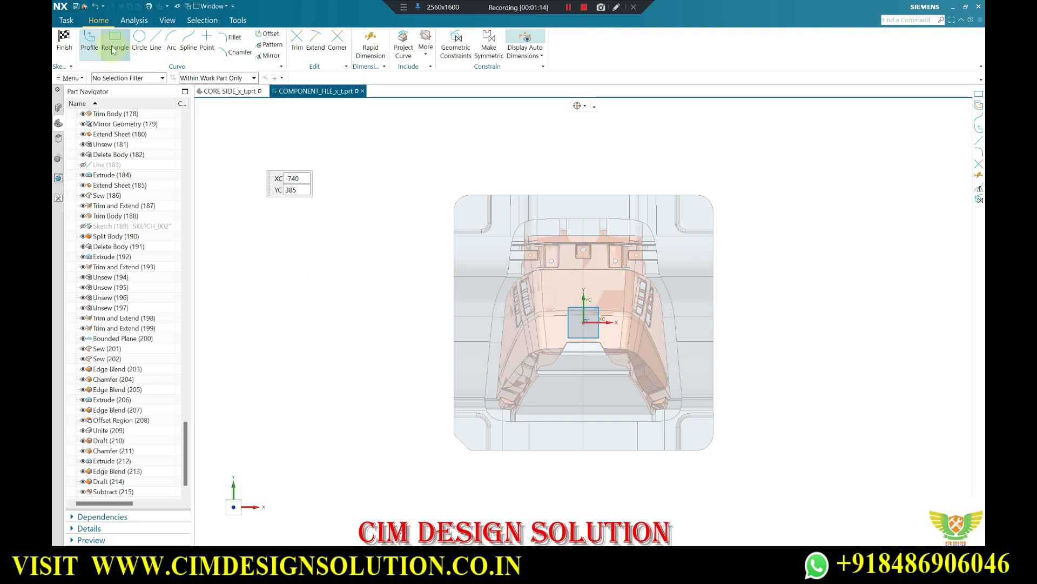
scroll(451, 292, up, 2)
click(458, 282)
click(500, 393)
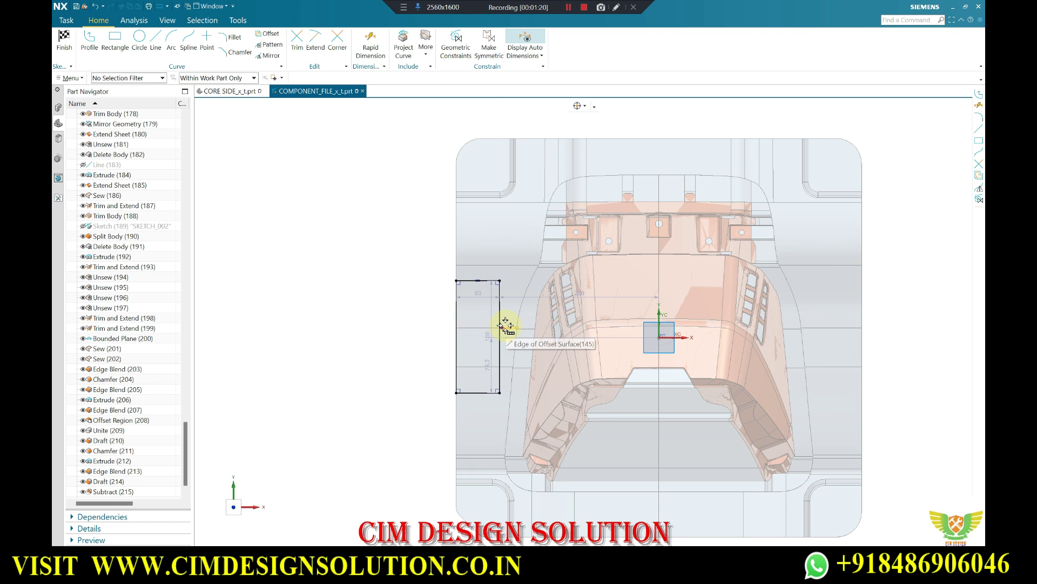
- Apply a geometric constraint using the sketch origin point
key(c)
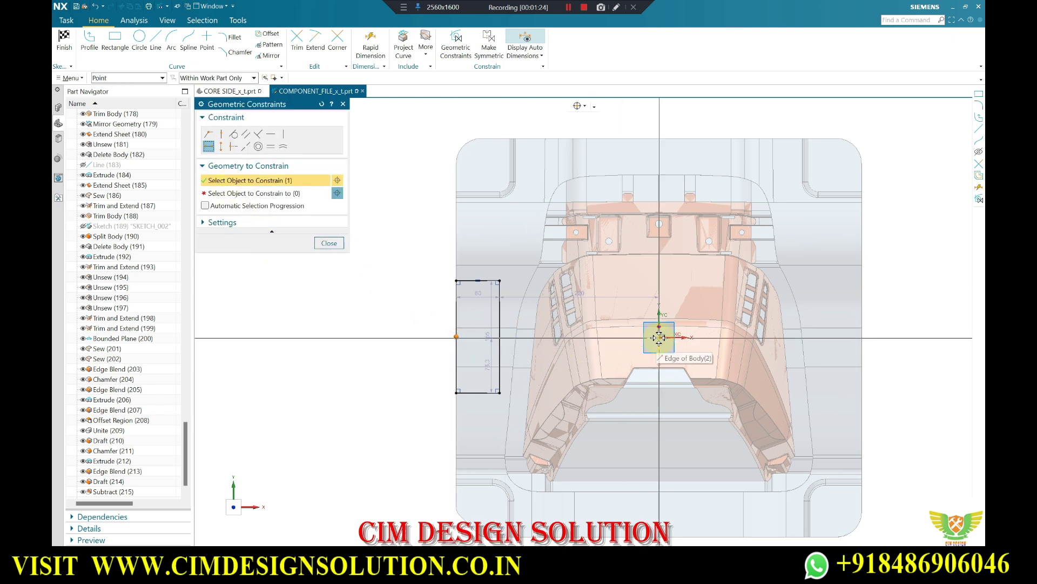
scroll(659, 338, up, 3)
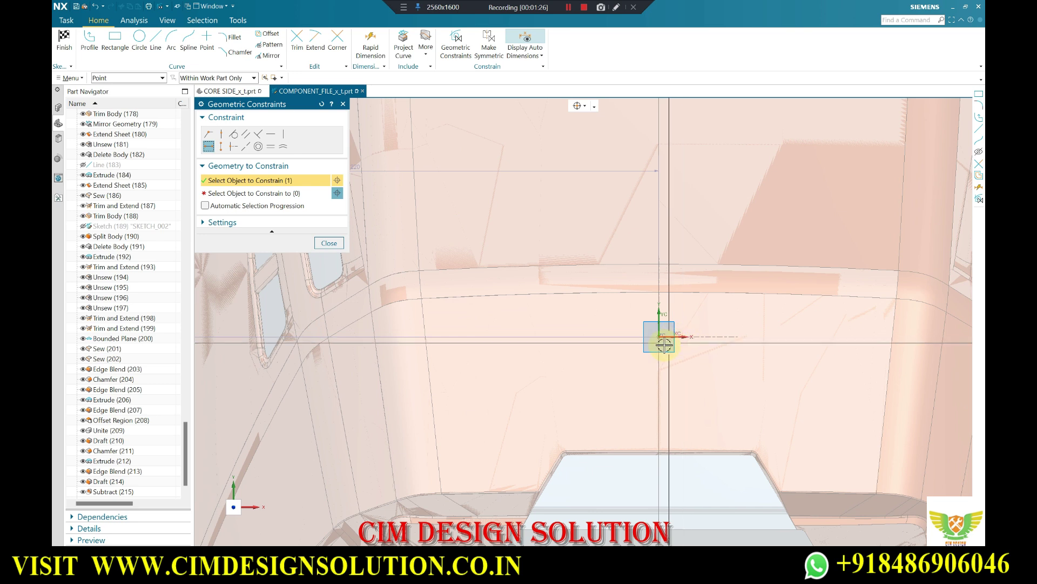
scroll(664, 345, down, 2)
scroll(677, 342, down, 2)
click(675, 344)
scroll(630, 344, down, 1)
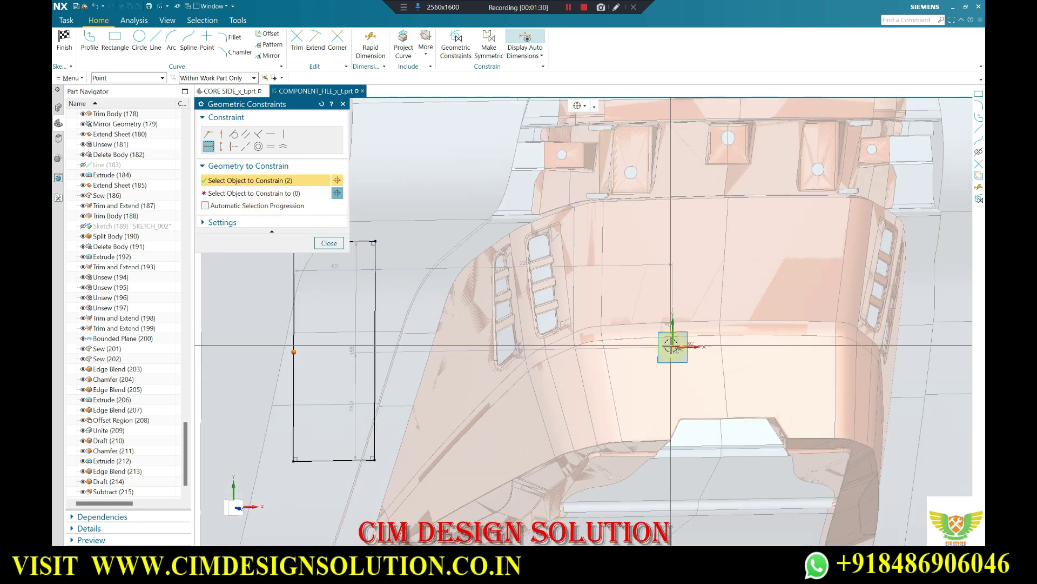
middle_click(504, 289)
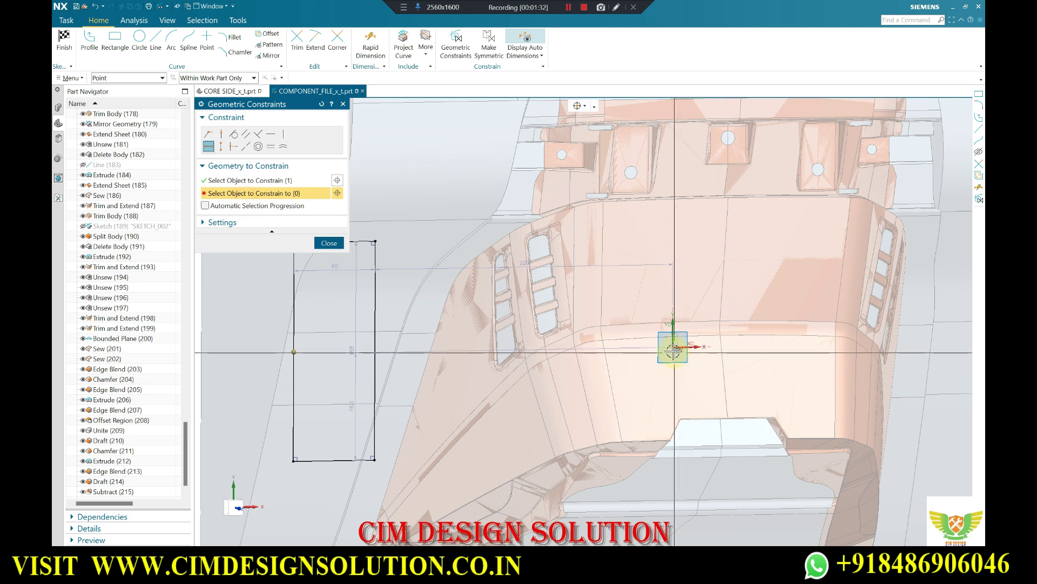
scroll(562, 410, down, 2)
middle_click(502, 440)
scroll(427, 394, down, 3)
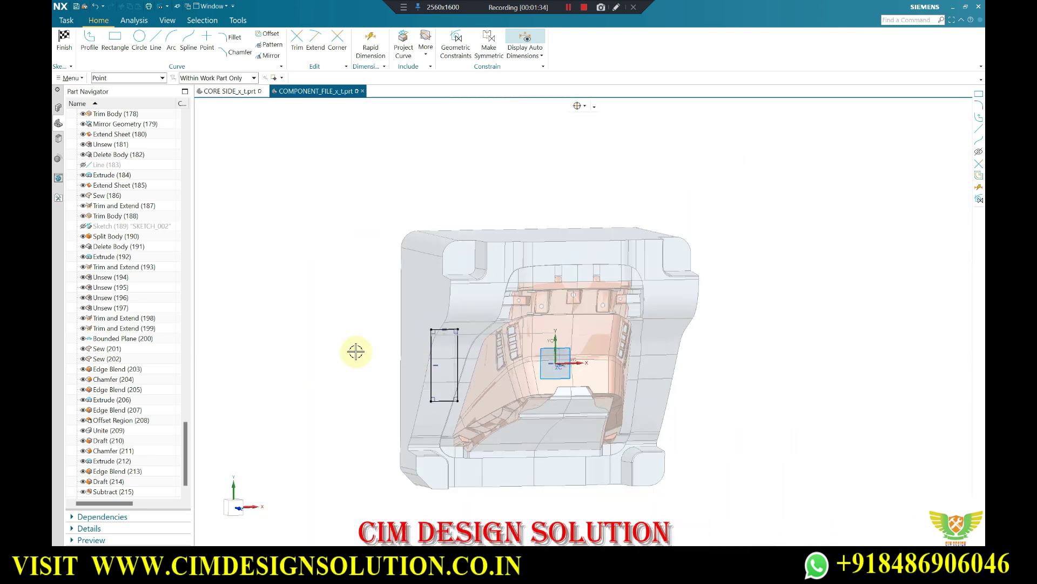
scroll(357, 354, up, 2)
scroll(379, 359, up, 1)
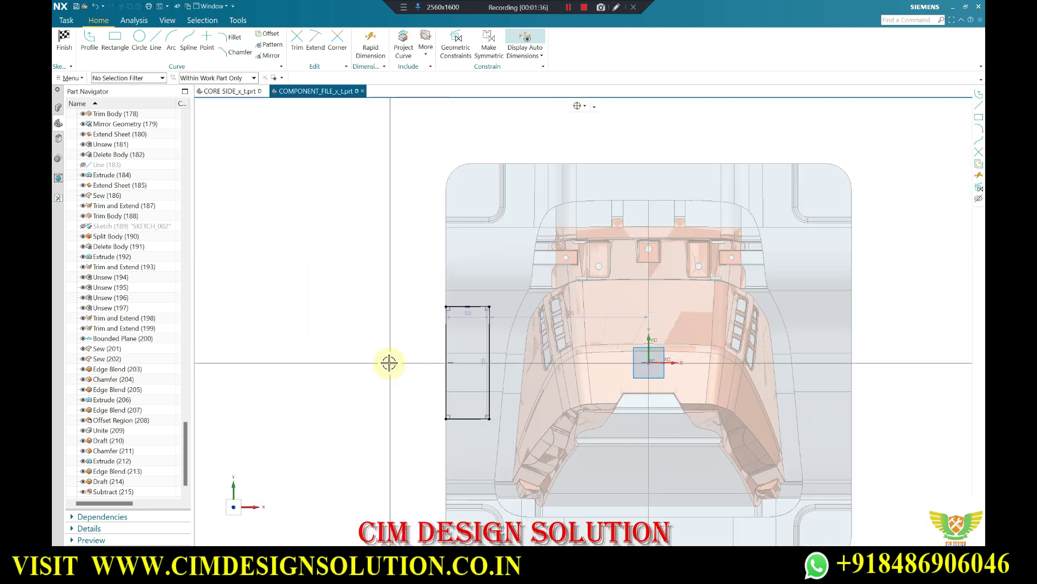
scroll(414, 327, up, 1)
scroll(413, 327, up, 2)
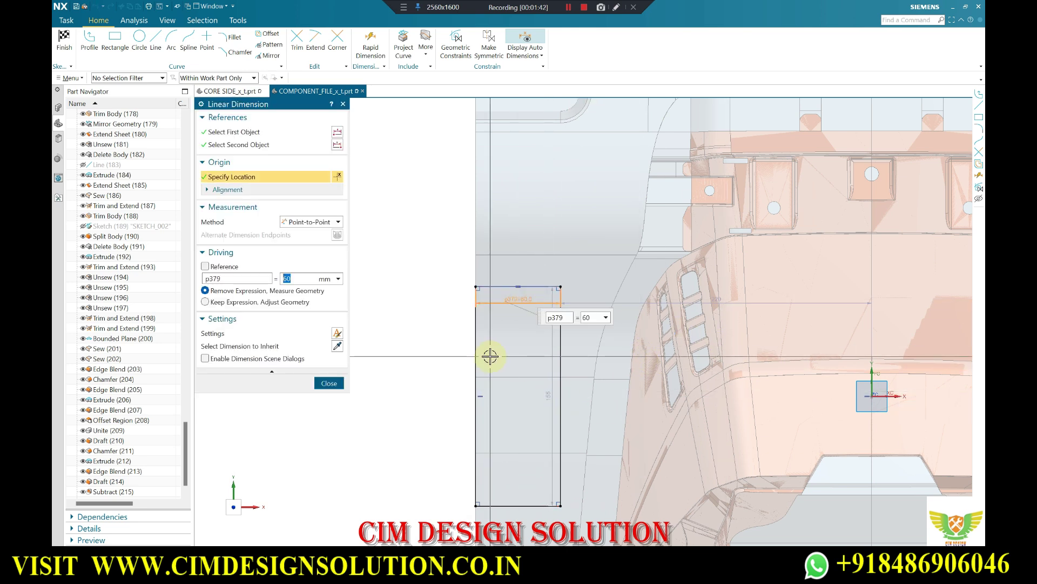
text(65)
- Set the rectangle width to 65 mm and make its top-left corner coincident with the reference point
key(Return)
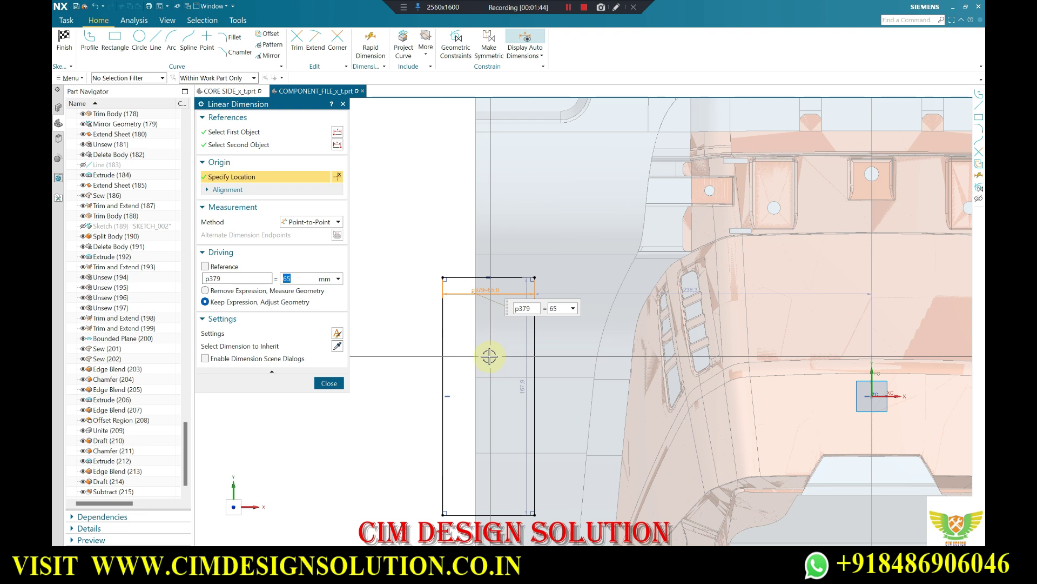
middle_click(489, 356)
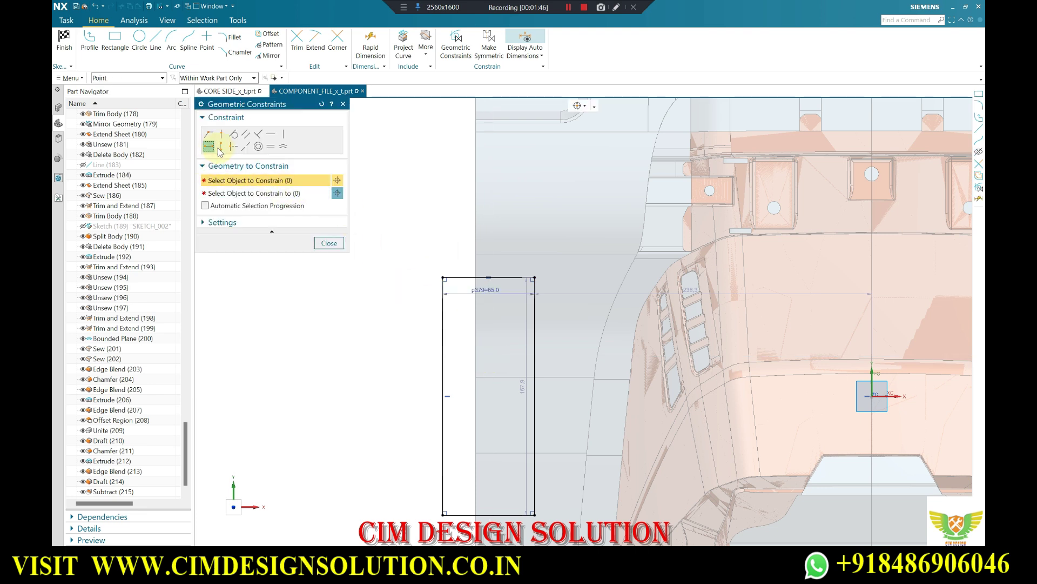
click(443, 277)
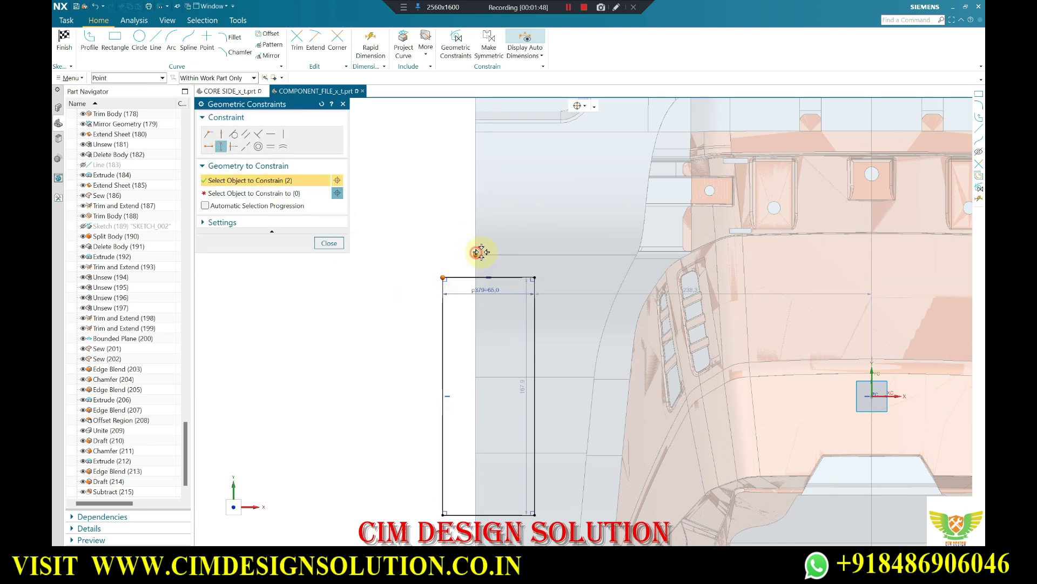
shift+click(475, 255)
click(475, 254)
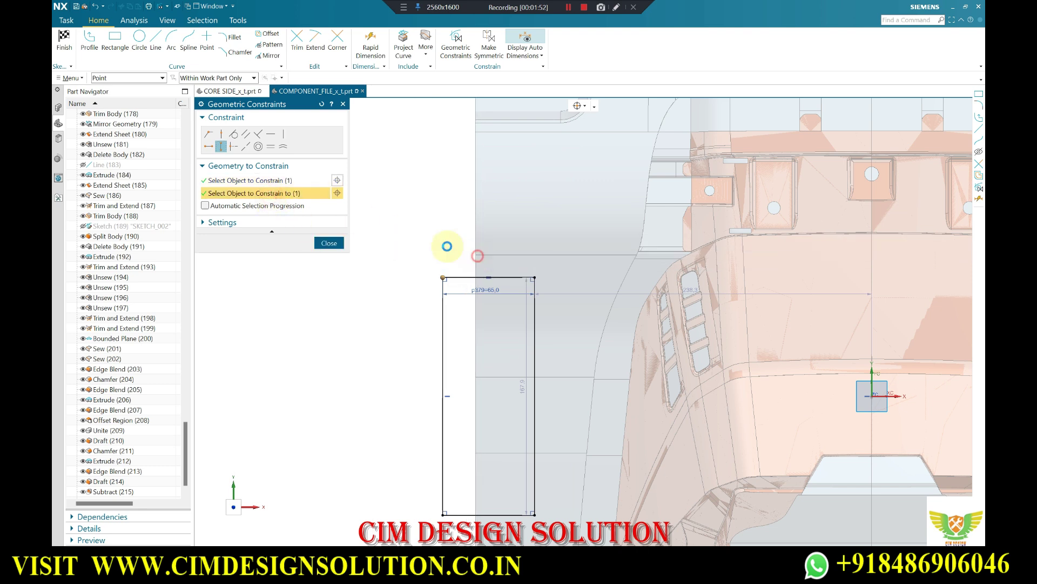
middle_click(406, 229)
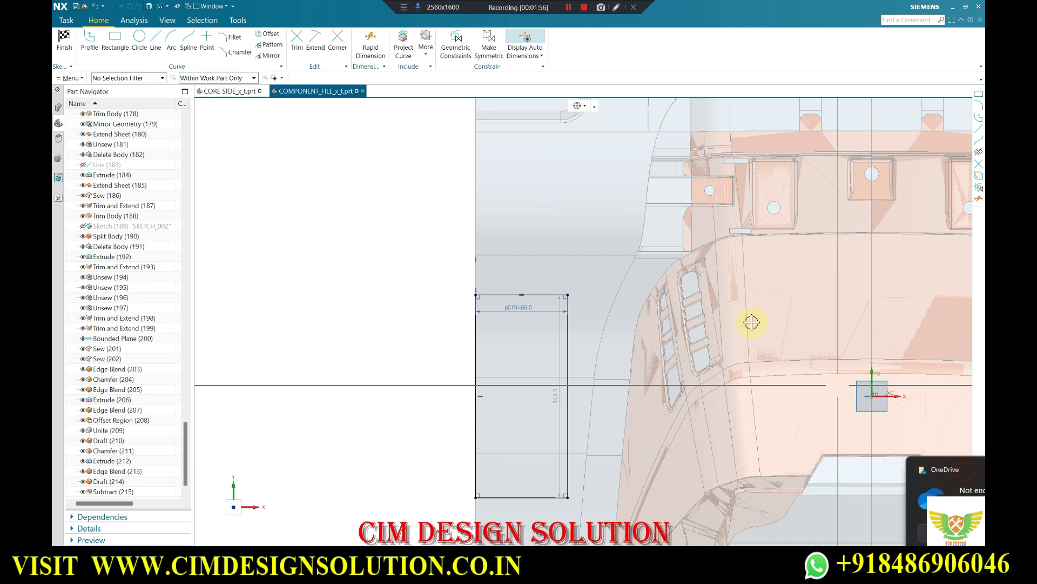
scroll(442, 225, down, 3)
scroll(498, 297, up, 2)
scroll(497, 296, up, 2)
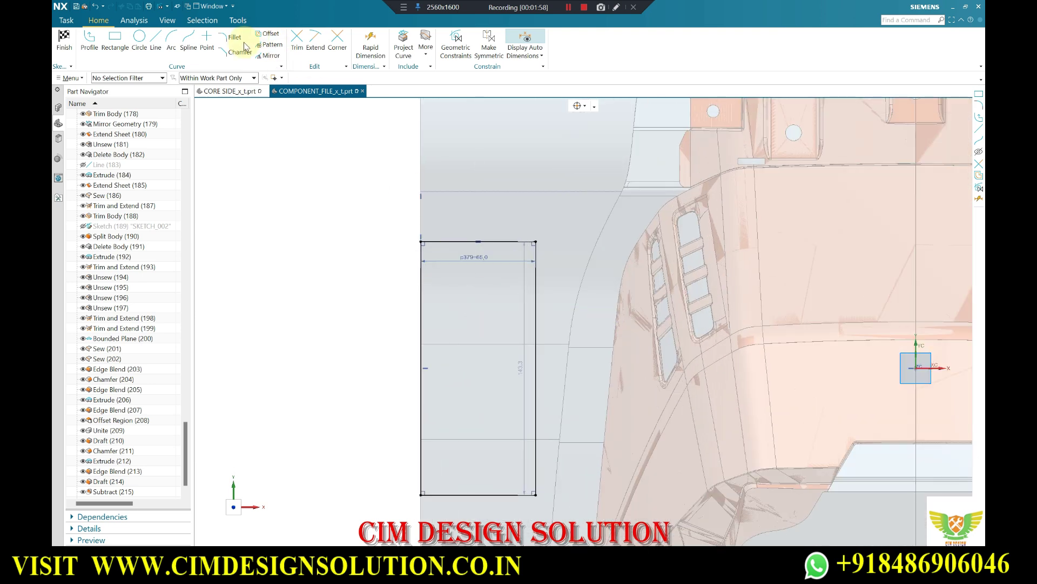
- Fillet the rectangle's two right corners at radius 20
click(520, 241)
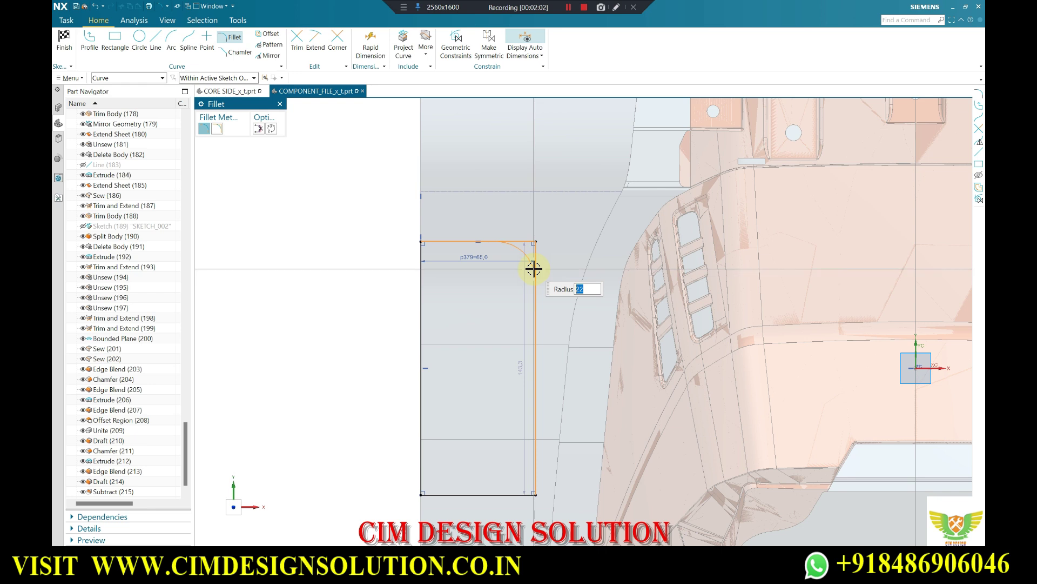
scroll(559, 394, down, 3)
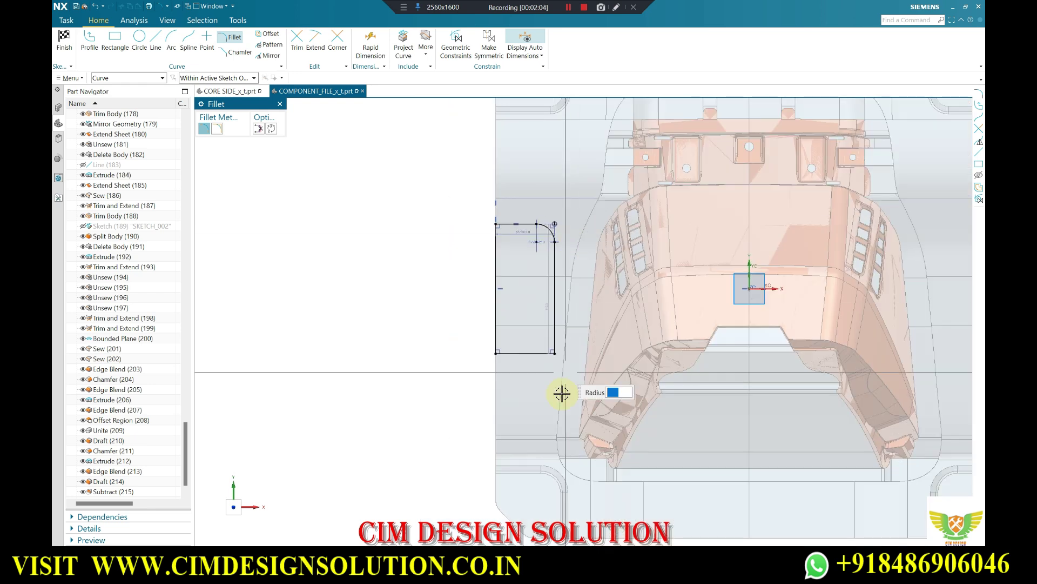
scroll(530, 335, up, 2)
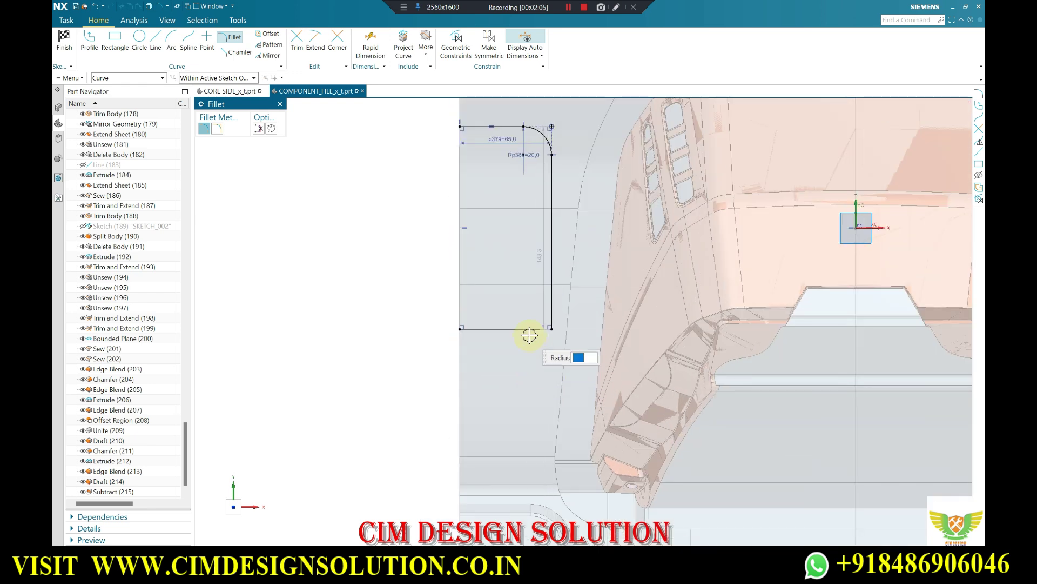
middle_click(550, 315)
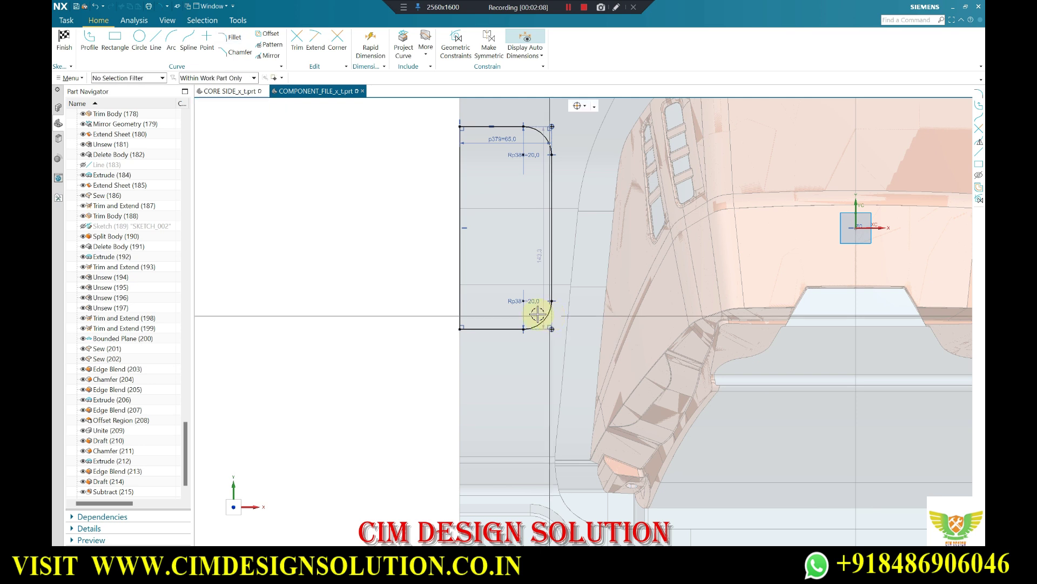
scroll(486, 270, down, 3)
scroll(622, 287, down, 2)
scroll(540, 248, up, 5)
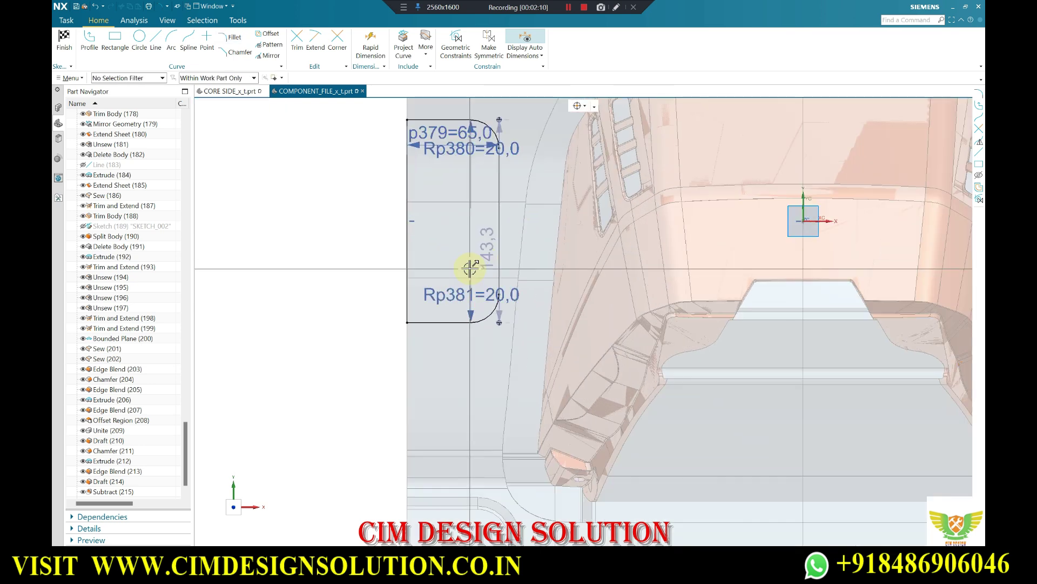
- Dimension the rectangle's right side to 150
click(485, 254)
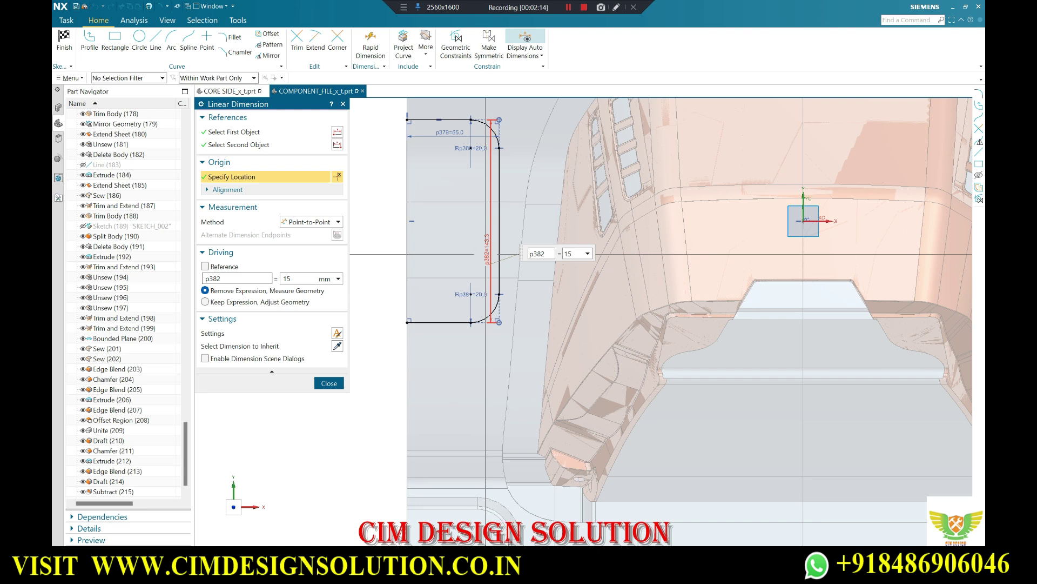
middle_click(487, 251)
scroll(498, 301, down, 1)
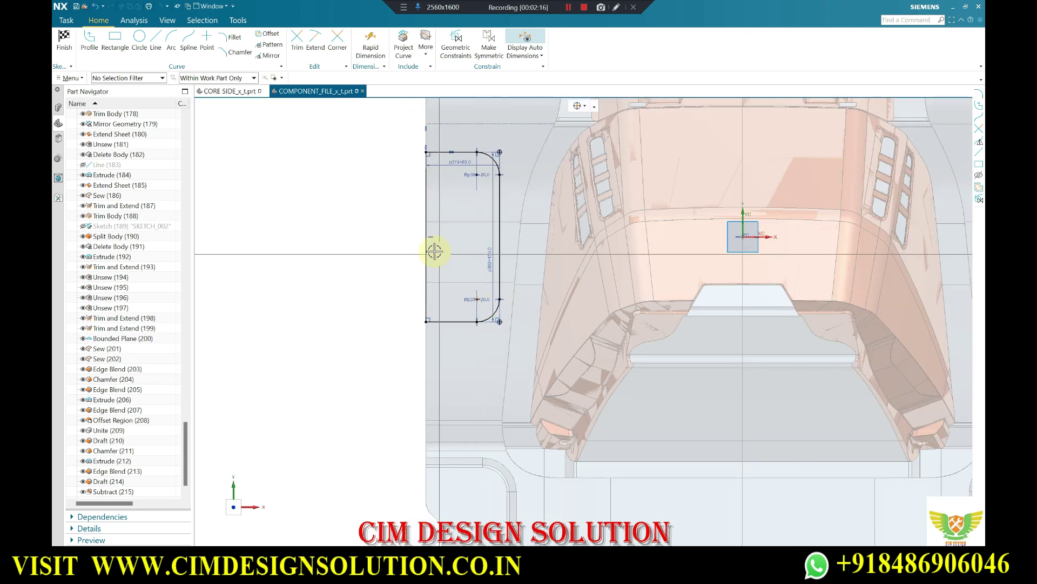
scroll(371, 247, down, 4)
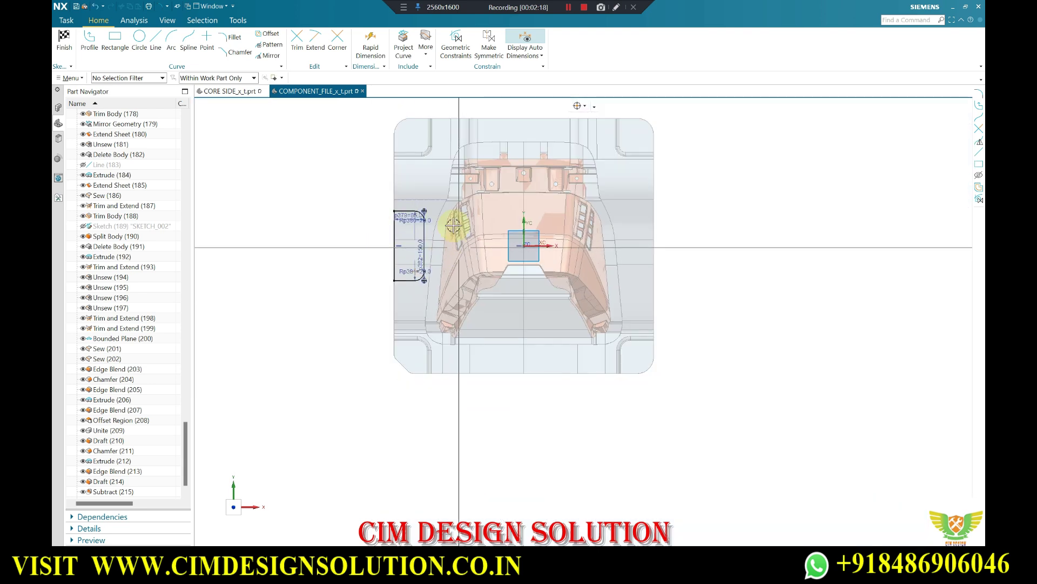
- Mirror the profile about the centreline and finish the sketch
click(270, 56)
click(412, 211)
click(259, 167)
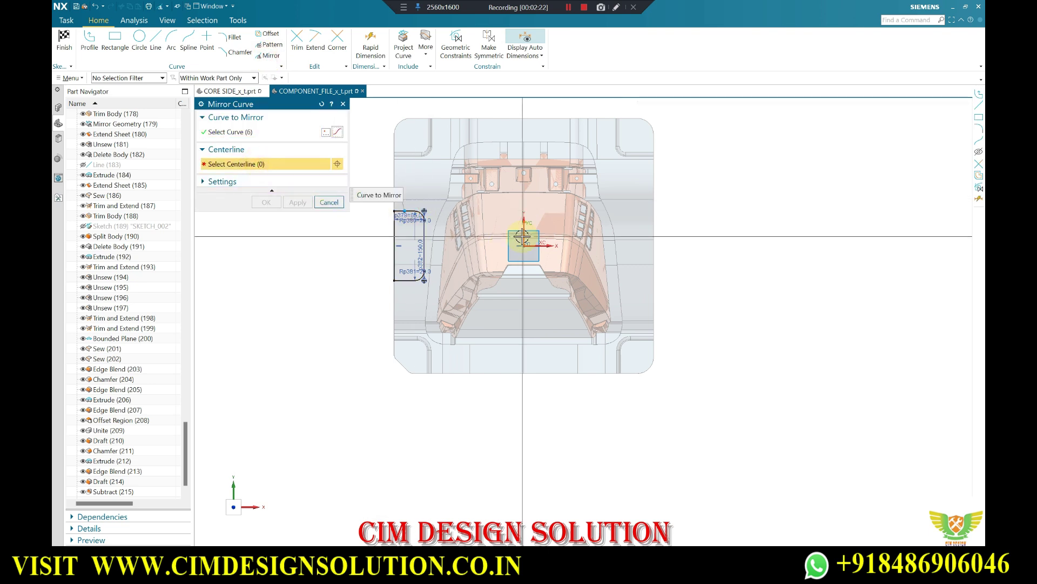
middle_click(463, 237)
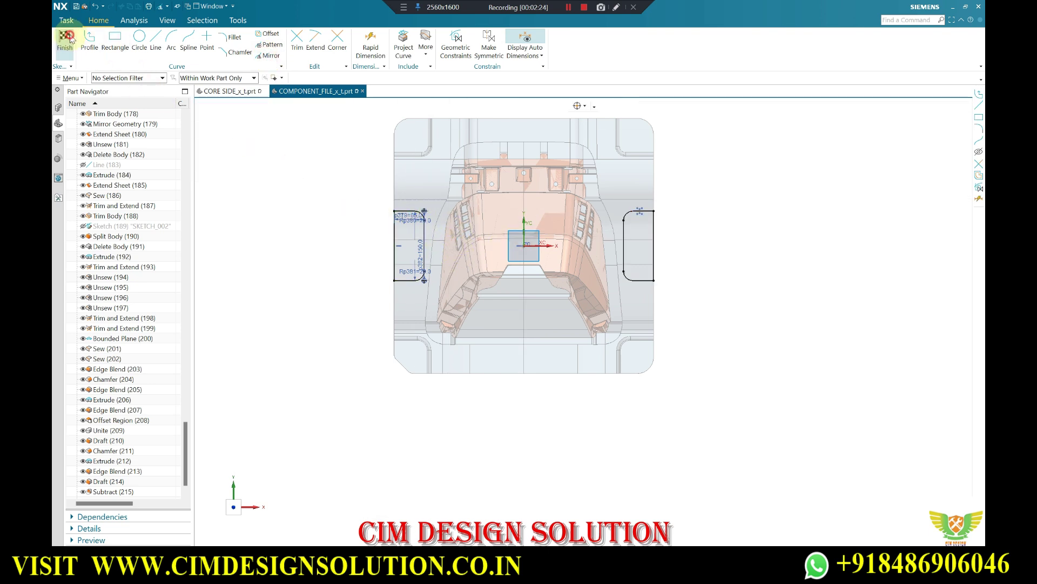
click(66, 38)
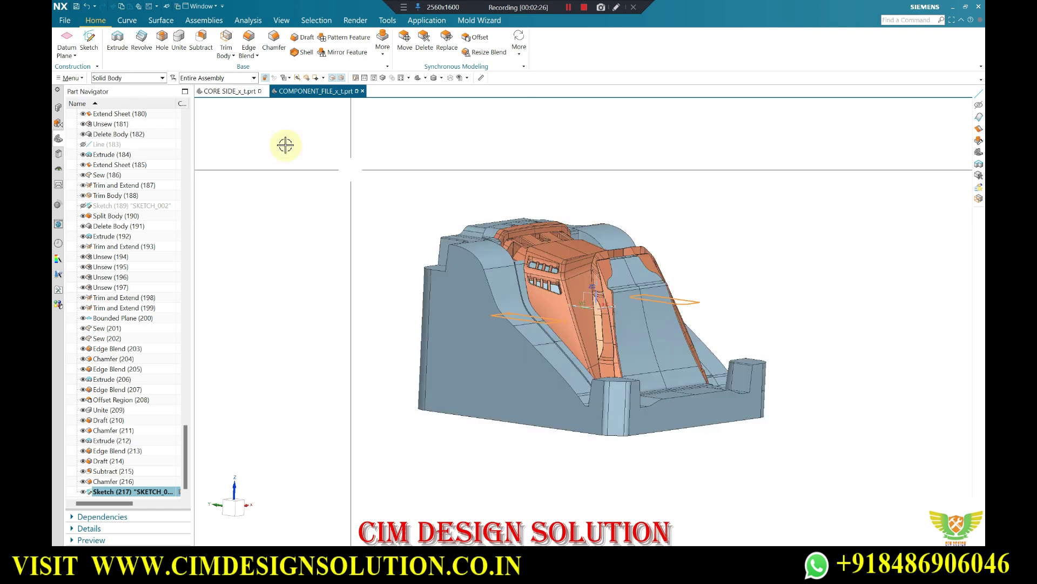
- Extrude both mirrored sketch profiles from 60 to -80 mm into solid blocks
click(122, 46)
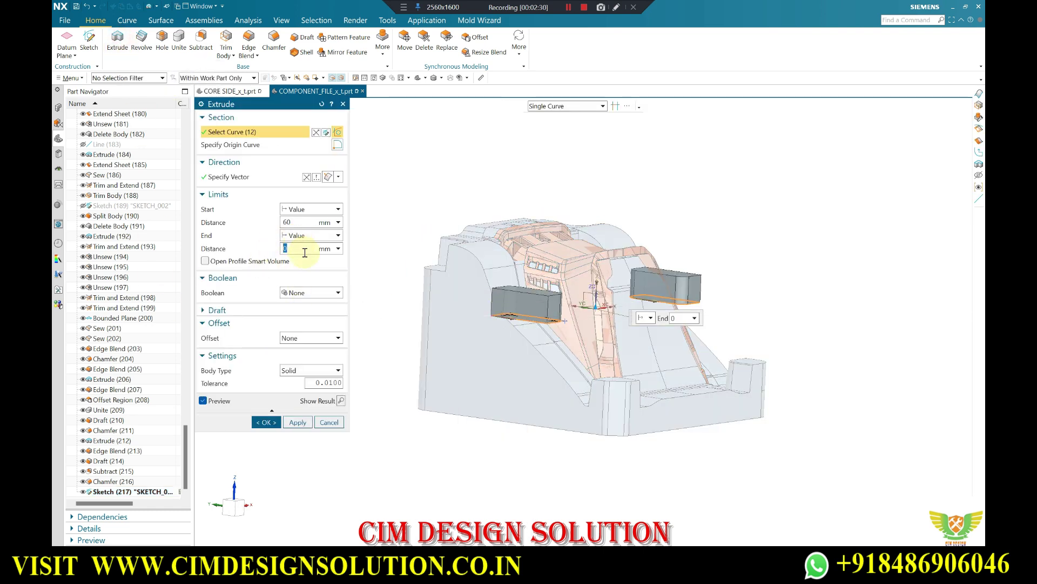
key(F8)
scroll(567, 297, up, 2)
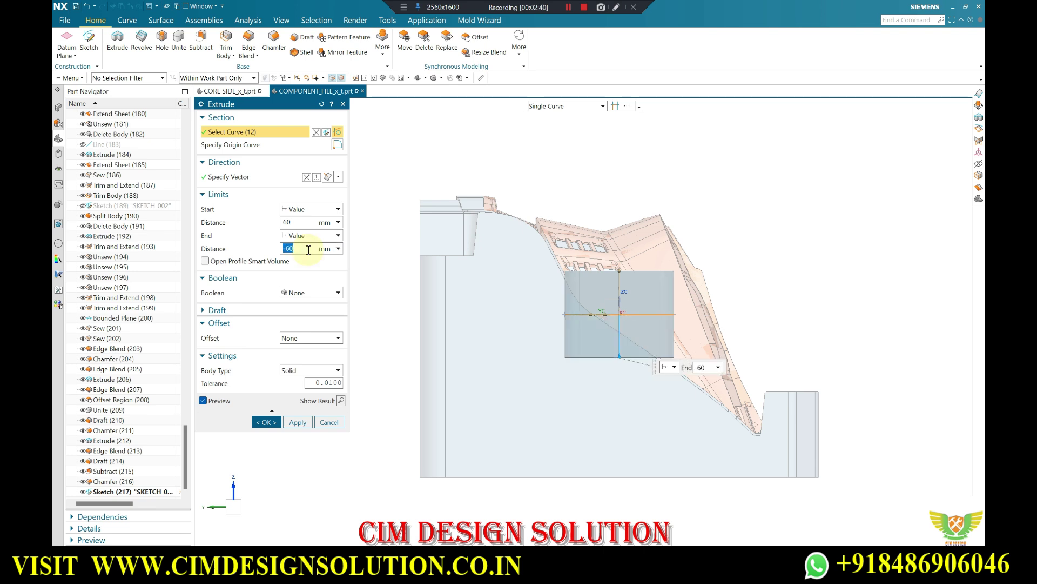
middle_drag(773, 245, 568, 403)
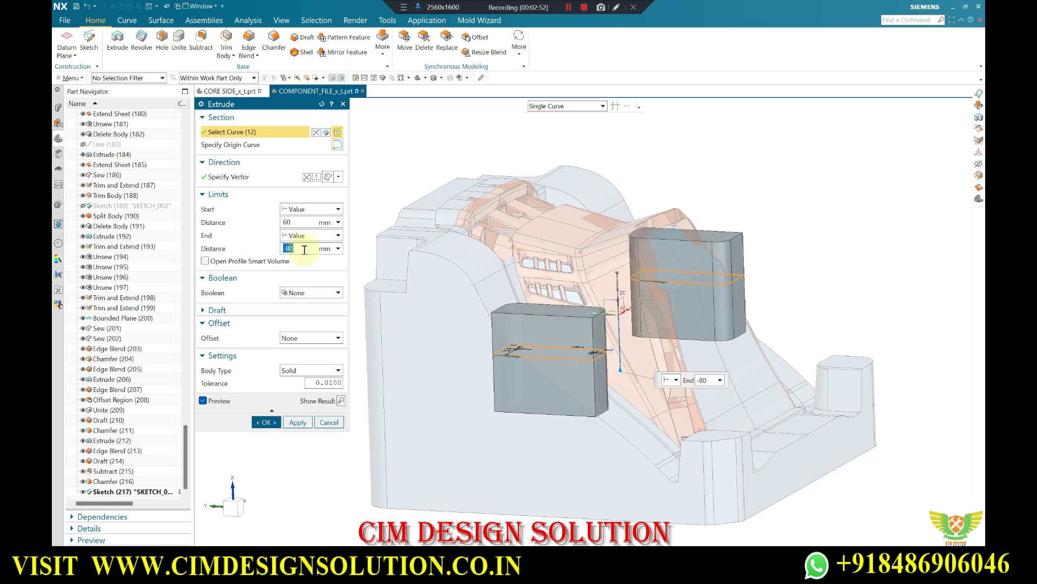
click(271, 425)
key(Home)
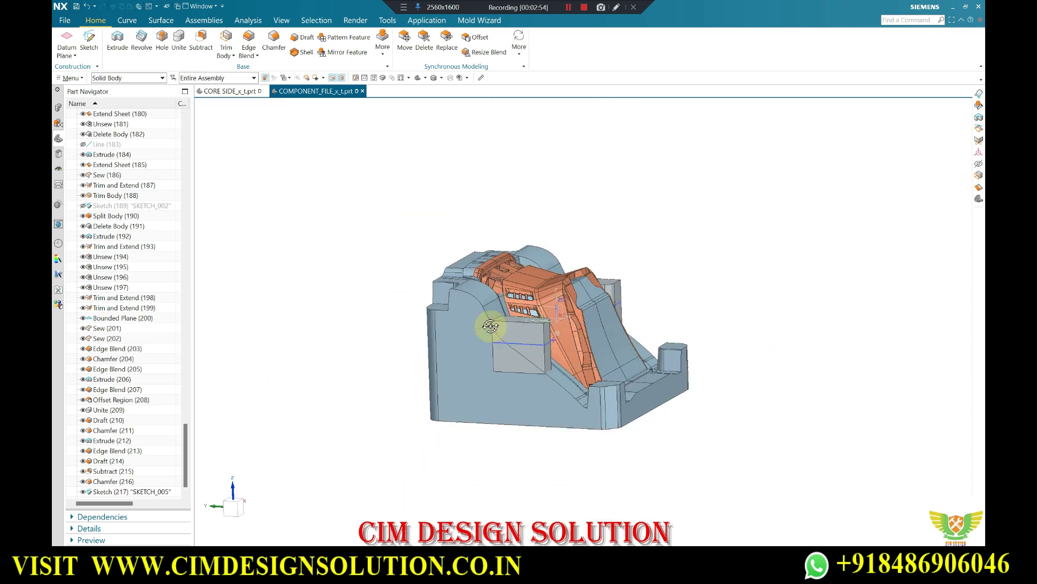
click(230, 92)
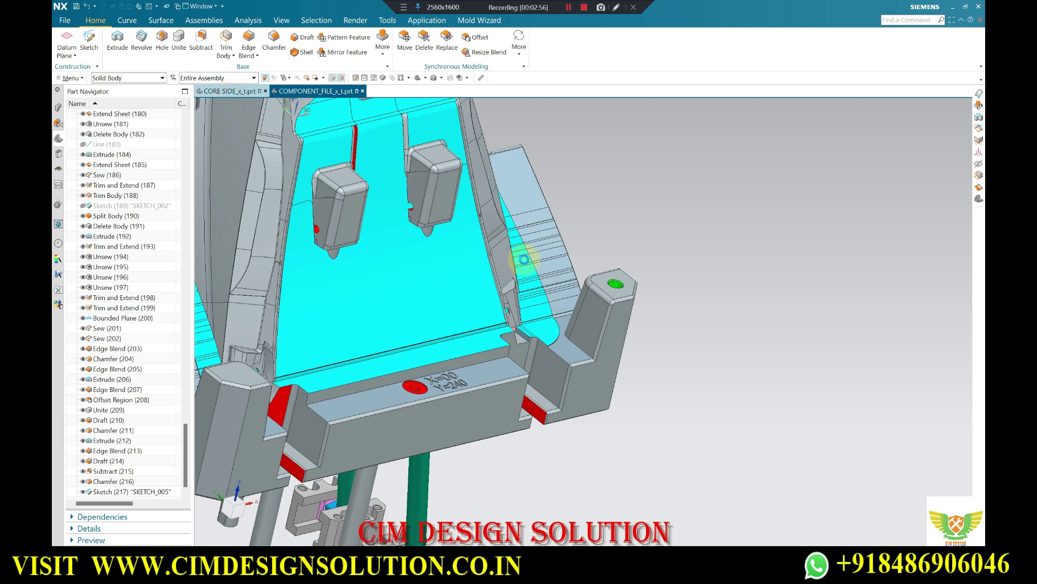
middle_drag(524, 260, 323, 236)
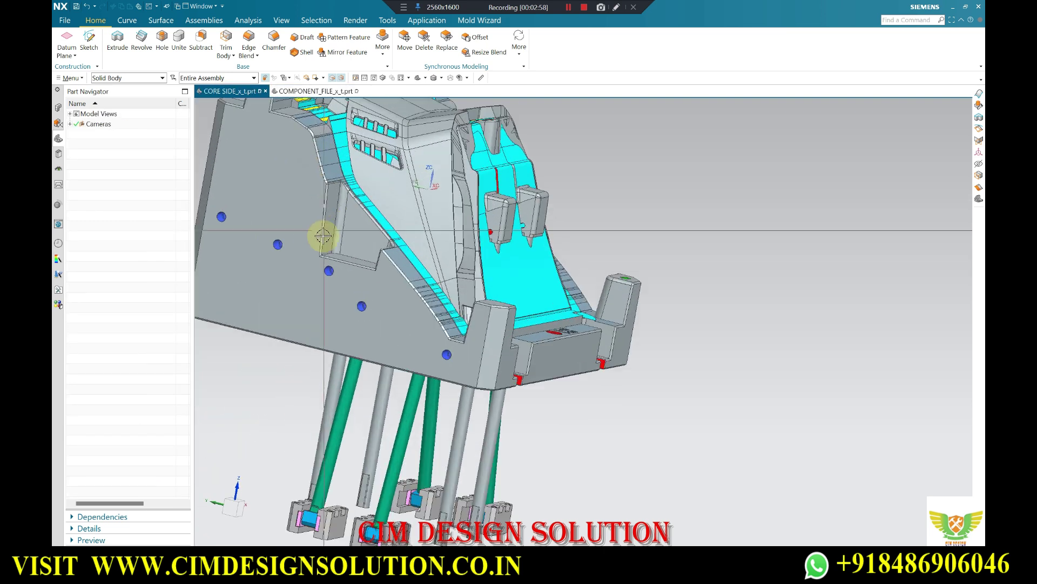
scroll(323, 236, up, 2)
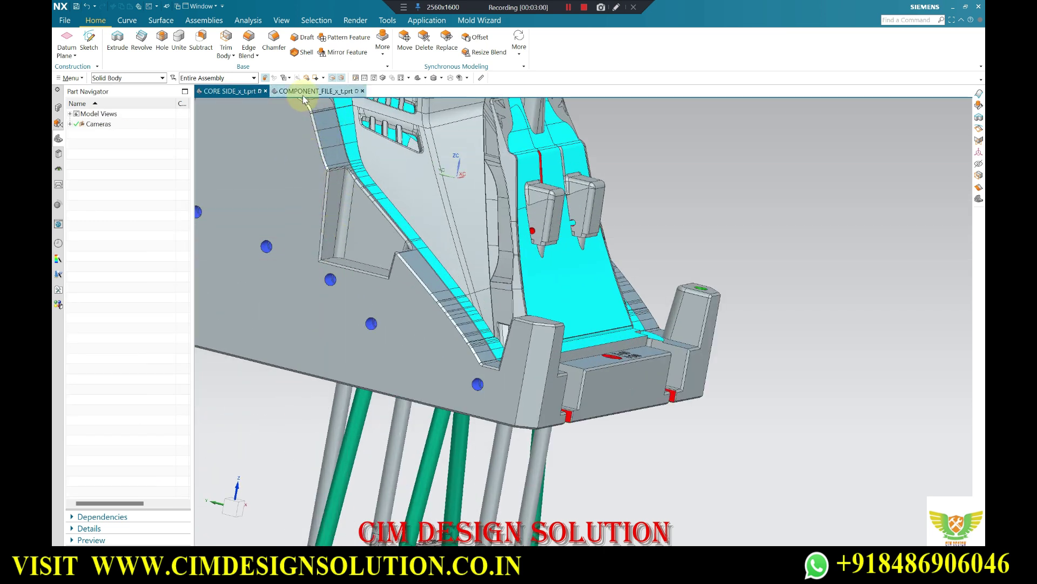
click(304, 92)
middle_drag(496, 317, 584, 292)
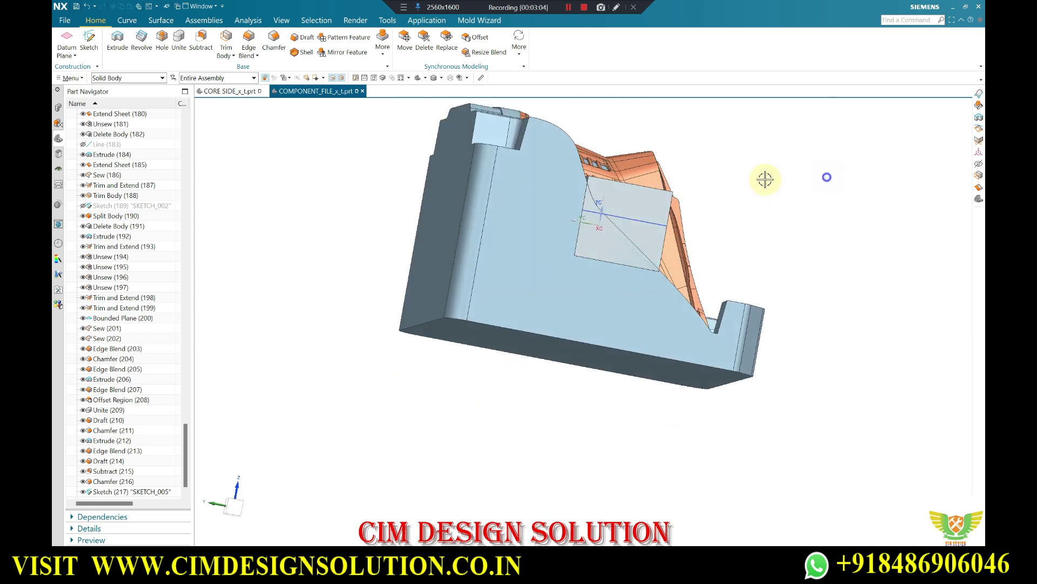
middle_drag(583, 292, 616, 239)
scroll(149, 470, down, 1)
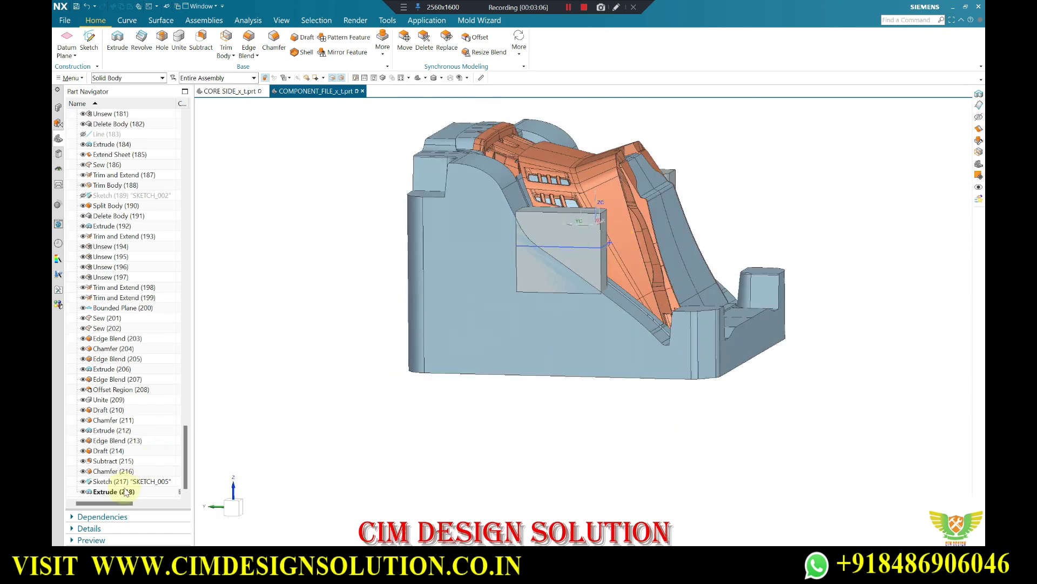
- Change Extrude (218) to end at -120 mm
double_click(124, 491)
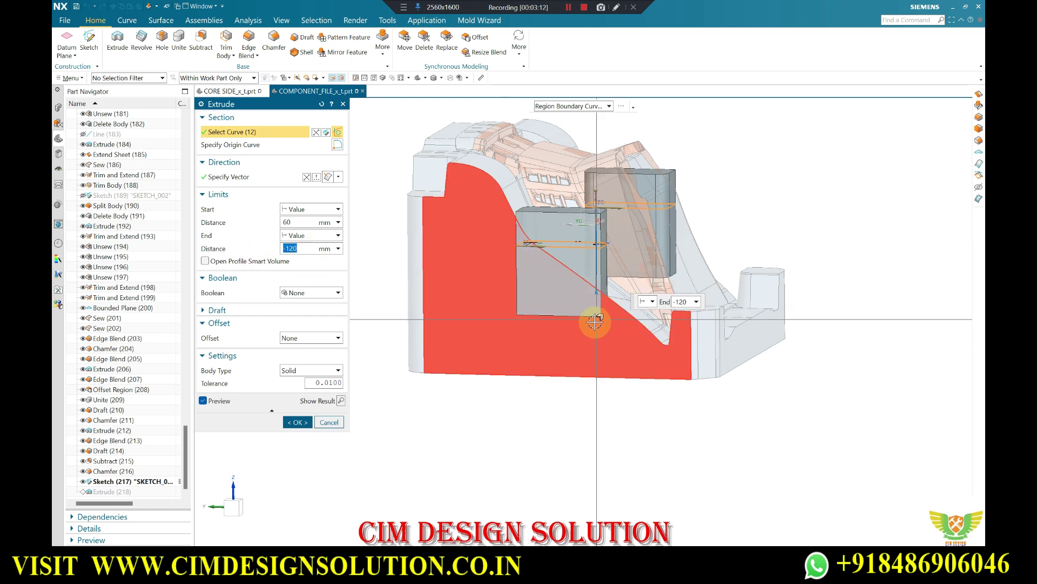
click(297, 422)
mouse_move(487, 296)
middle_down()
mouse_move(447, 342)
mouse_move(546, 225)
middle_up()
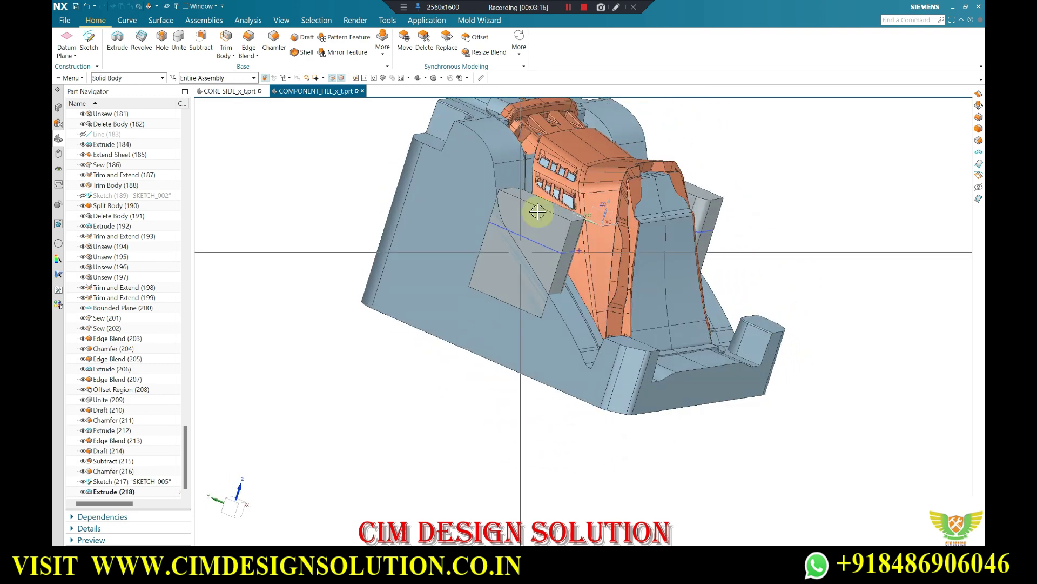
scroll(546, 226, up, 5)
scroll(546, 225, down, 3)
scroll(535, 243, down, 3)
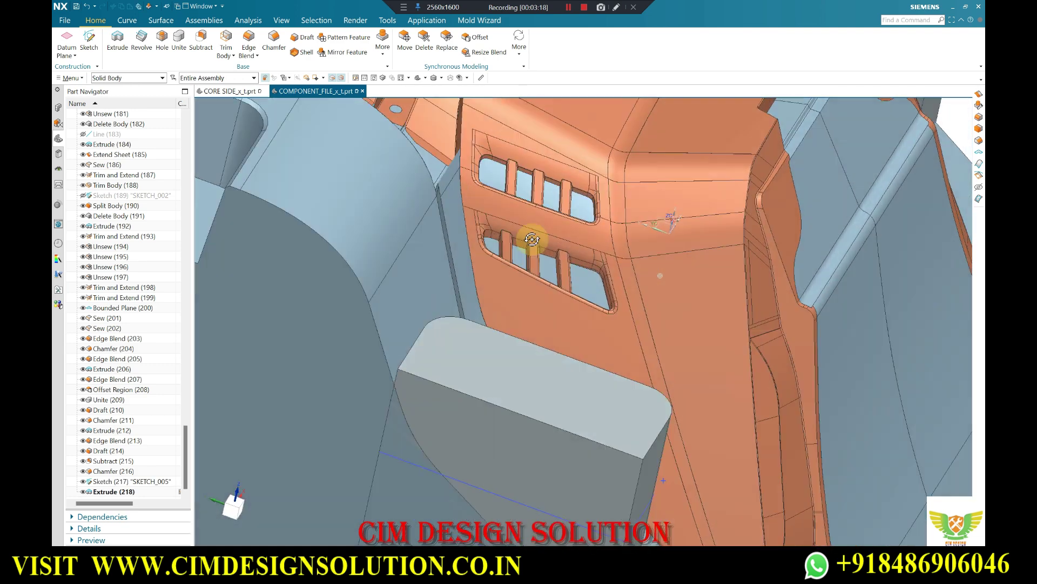
scroll(527, 260, down, 3)
middle_drag(528, 259, 479, 262)
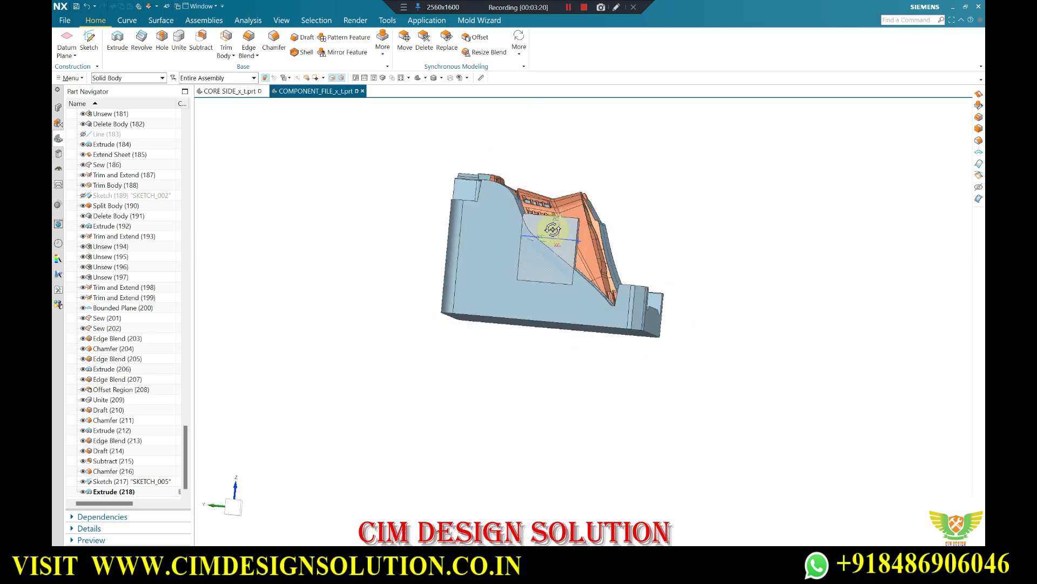
- Re-edit Extrude (218) to end at -130 mm and pick the mold body
click(230, 91)
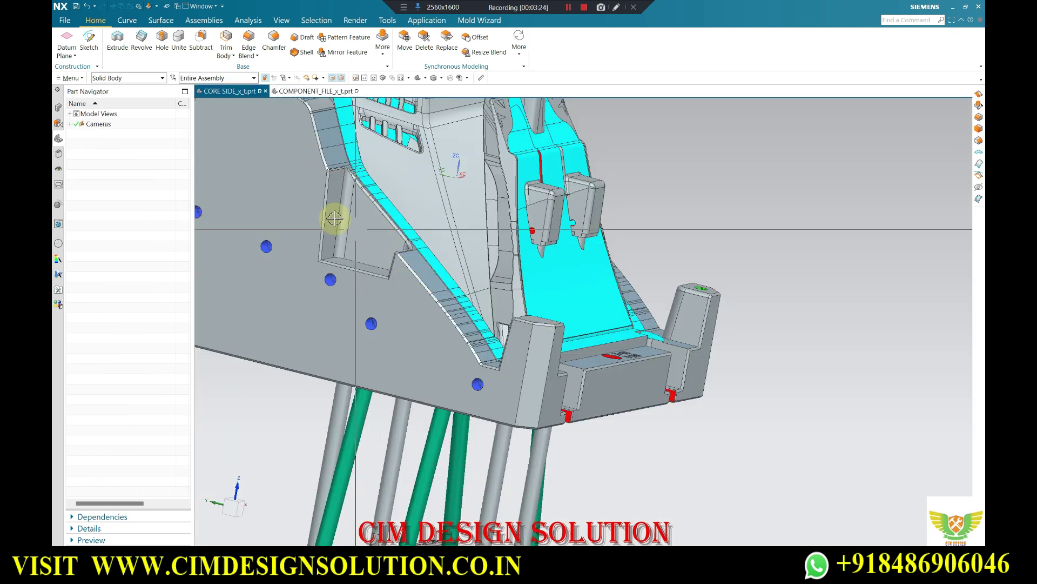
click(312, 92)
mouse_move(563, 282)
middle_down()
mouse_move(504, 287)
mouse_move(507, 298)
mouse_move(706, 210)
mouse_move(556, 178)
mouse_move(556, 274)
mouse_move(142, 464)
middle_up()
double_click(123, 491)
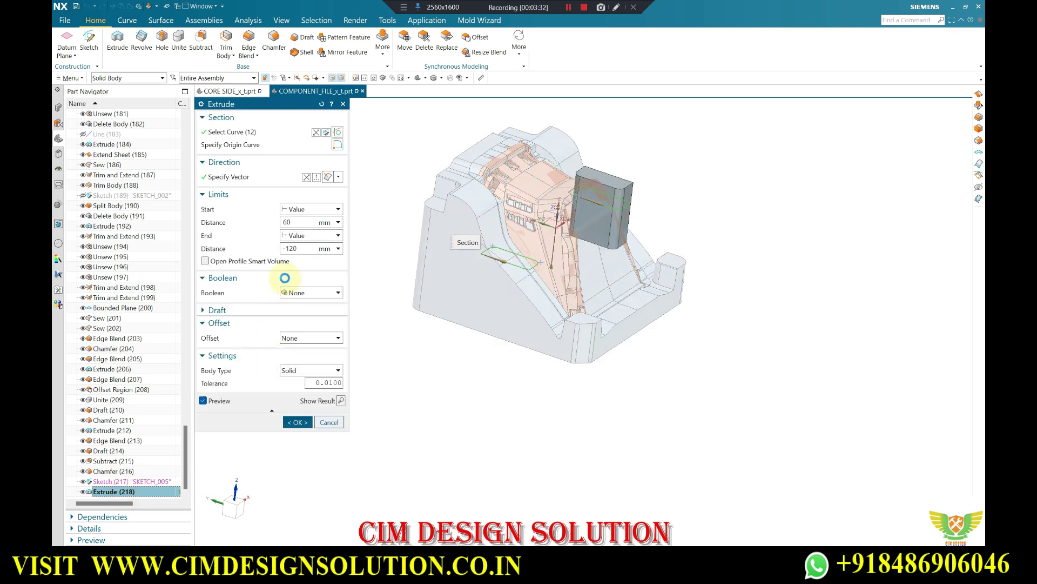
double_click(298, 248)
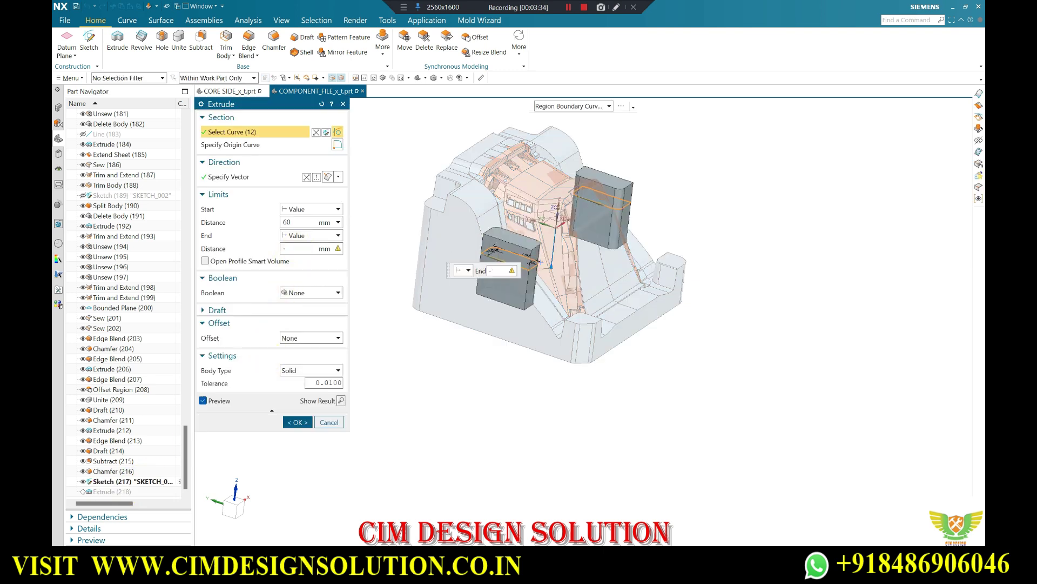
text(-130)
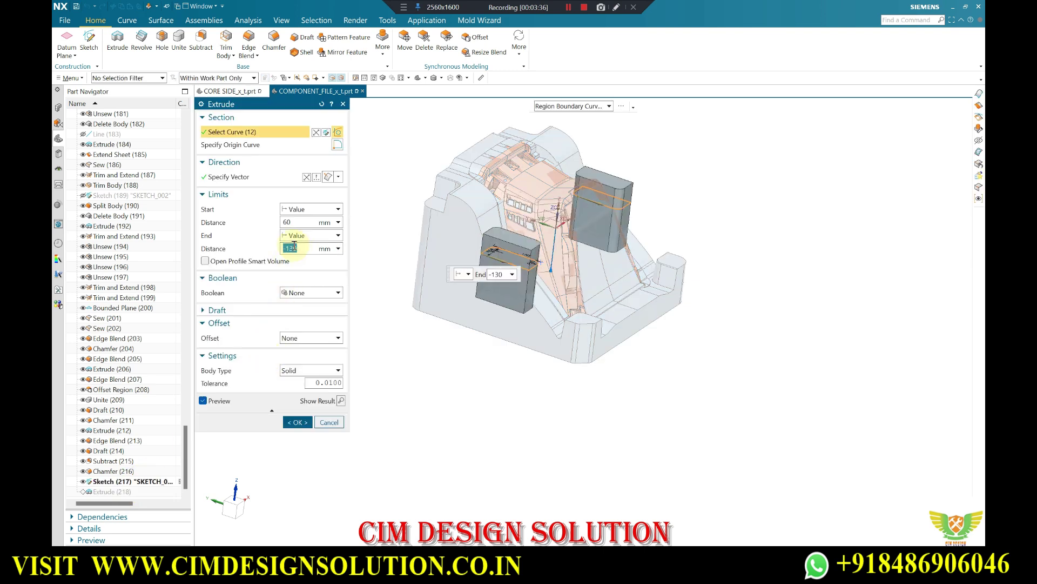
middle_click(361, 234)
click(430, 257)
- Hide the mold body and draft the top edges of both blocks at 6°
key(ctrl+b)
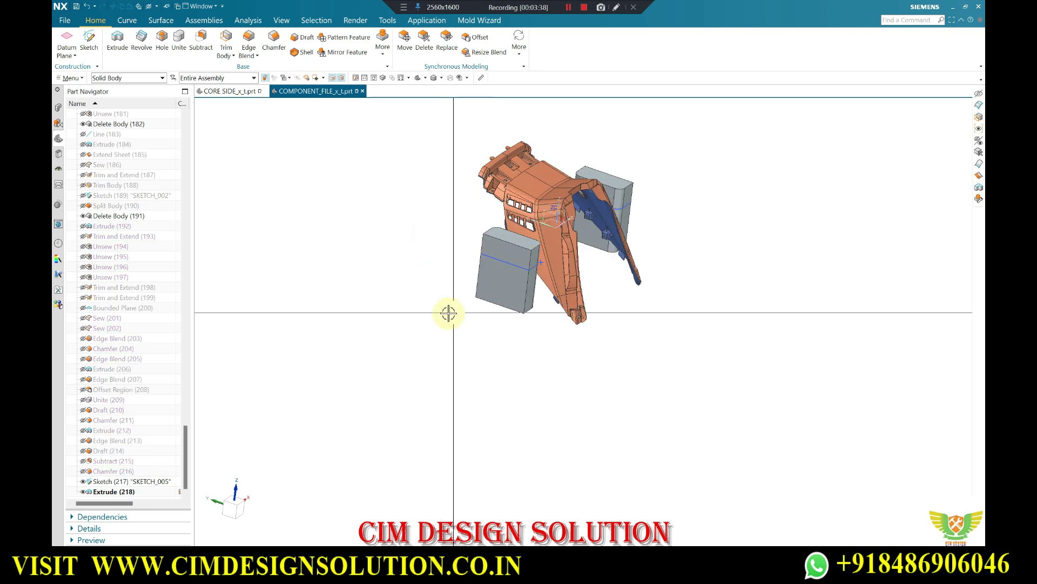
scroll(501, 271, up, 3)
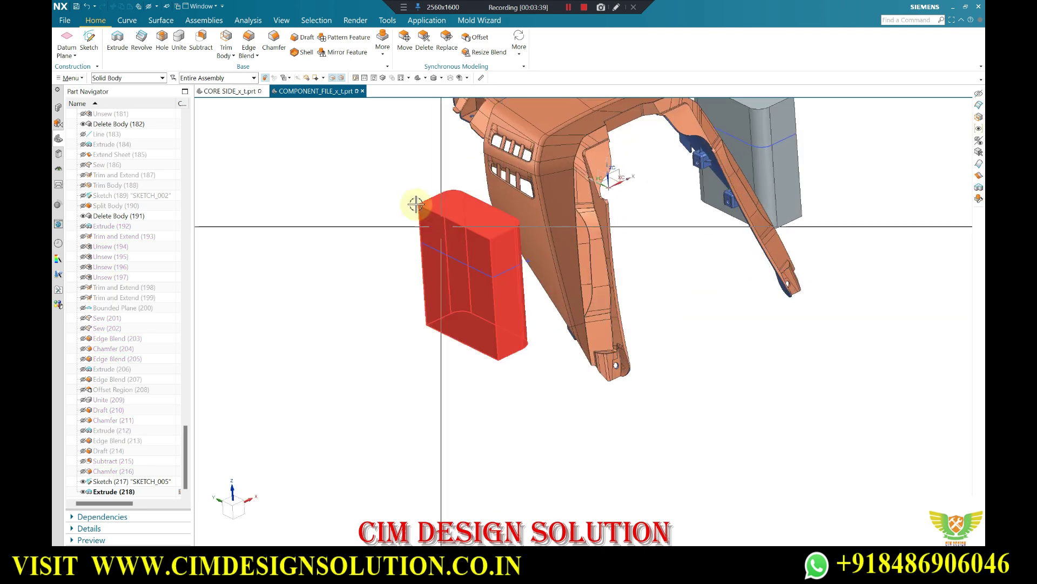
click(584, 333)
click(502, 235)
scroll(711, 287, down, 3)
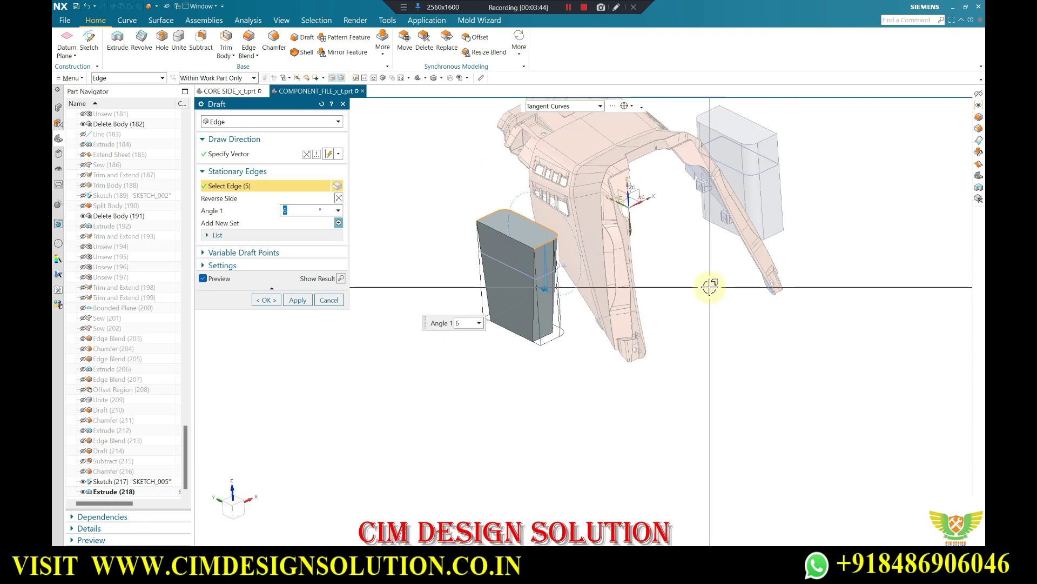
click(753, 171)
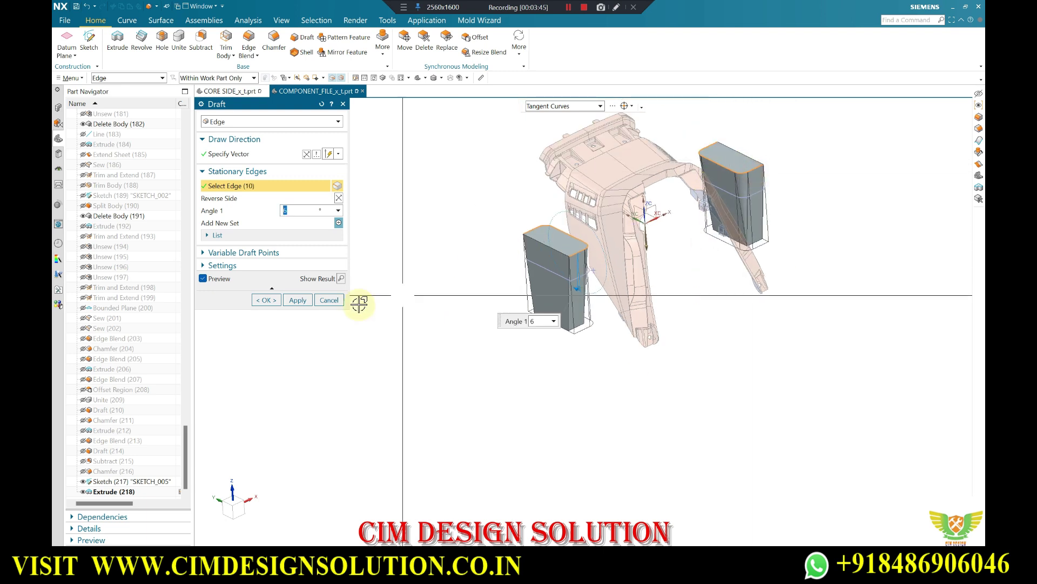
click(273, 301)
- Reopen Draft (219) to check it, leaving the 6° draft unchanged
mouse_move(730, 216)
middle_down()
mouse_move(738, 187)
mouse_move(690, 227)
mouse_move(699, 215)
middle_up()
scroll(423, 328, up, 3)
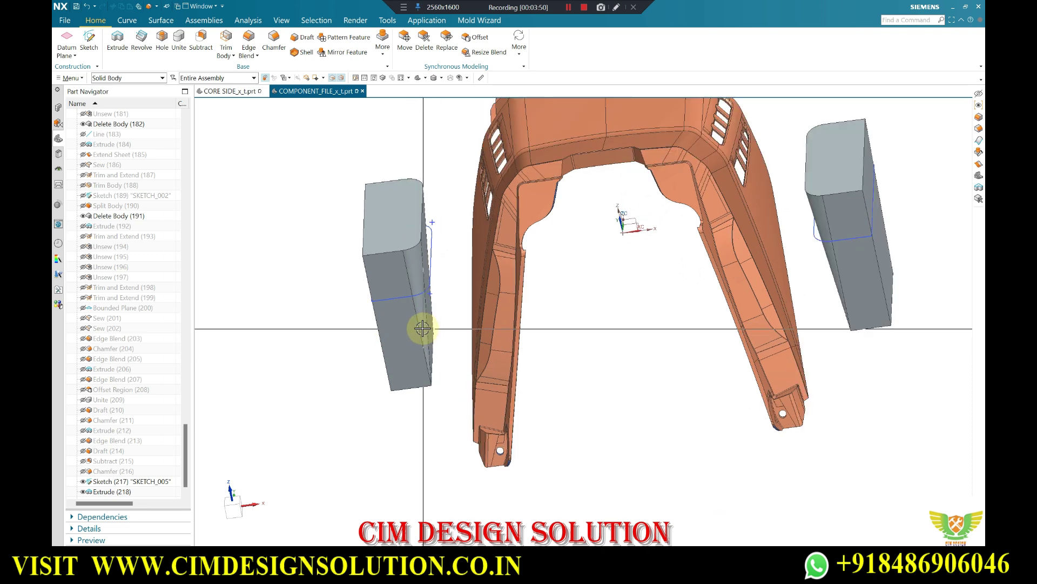
scroll(423, 328, up, 2)
scroll(413, 301, up, 2)
scroll(130, 476, down, 1)
click(122, 491)
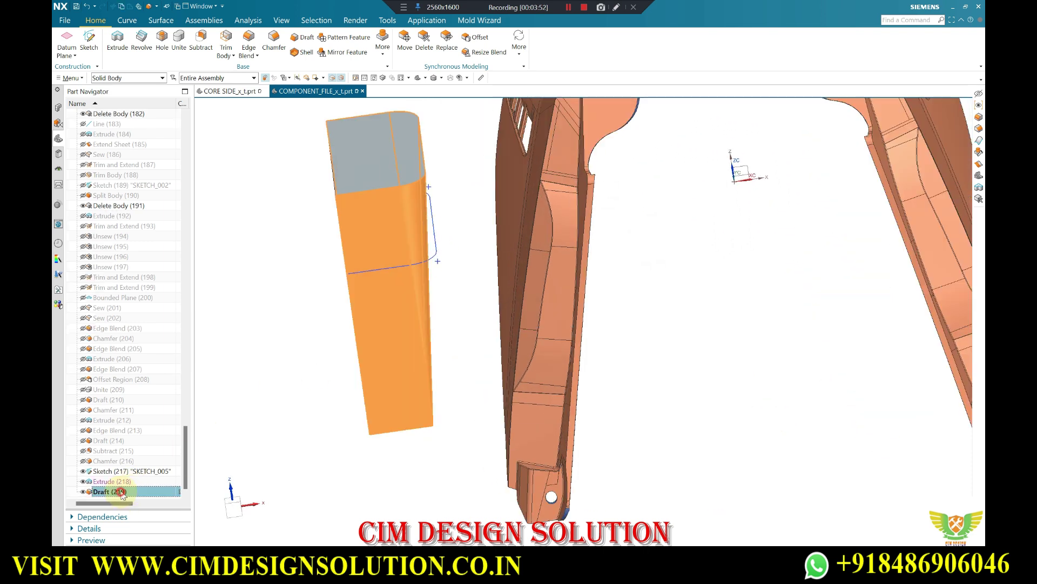
double_click(122, 491)
middle_drag(493, 320, 325, 227)
click(260, 186)
mouse_move(489, 254)
middle_down()
mouse_move(494, 273)
mouse_move(535, 258)
mouse_move(436, 282)
middle_up()
click(331, 300)
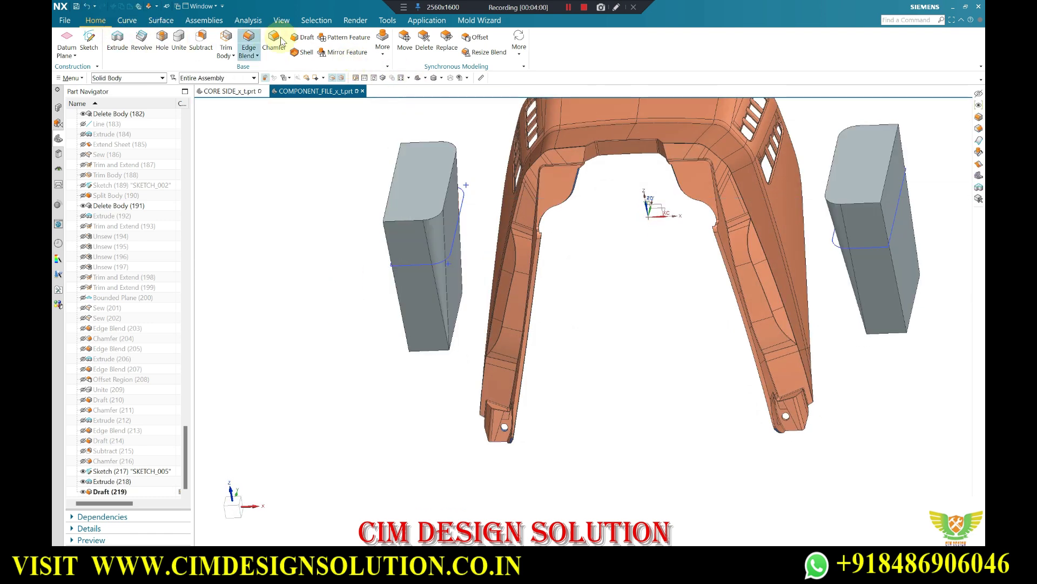
click(382, 51)
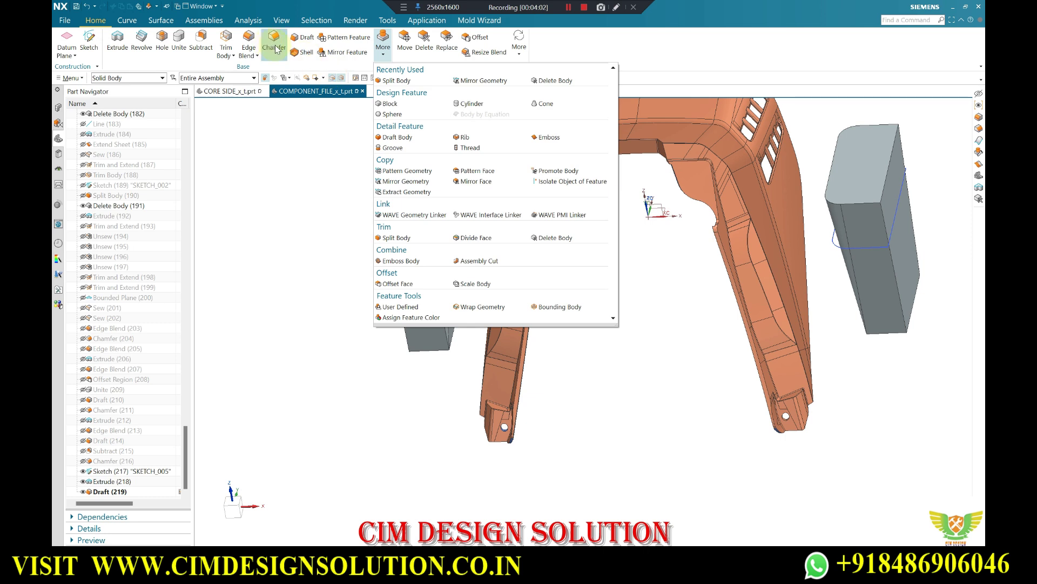
- Delete the rounded end faces from the left and right locking blocks
click(428, 52)
click(436, 286)
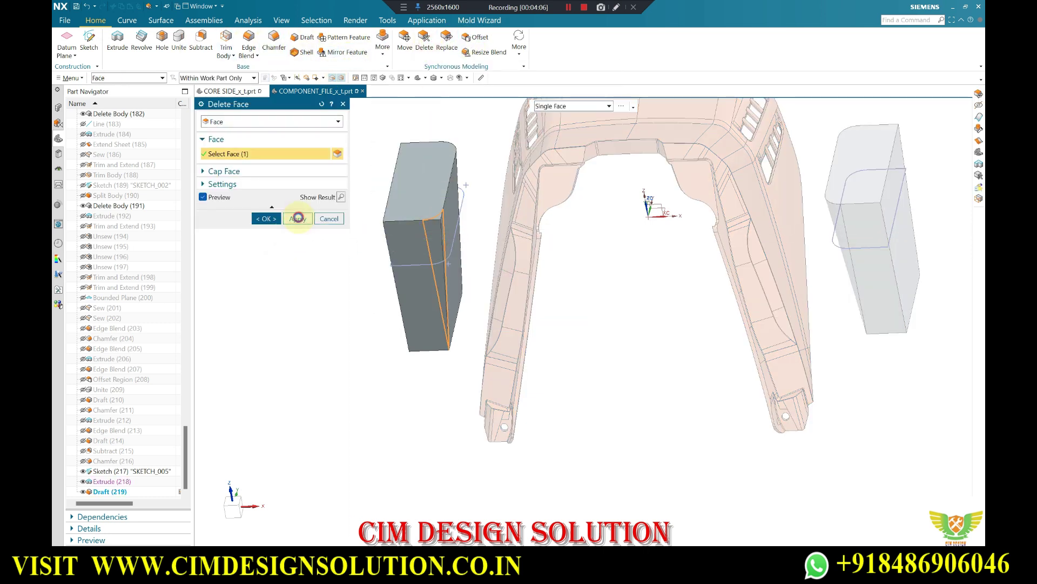
click(298, 218)
mouse_move(463, 225)
middle_down()
mouse_move(442, 198)
mouse_move(521, 236)
mouse_move(574, 216)
mouse_move(758, 360)
middle_up()
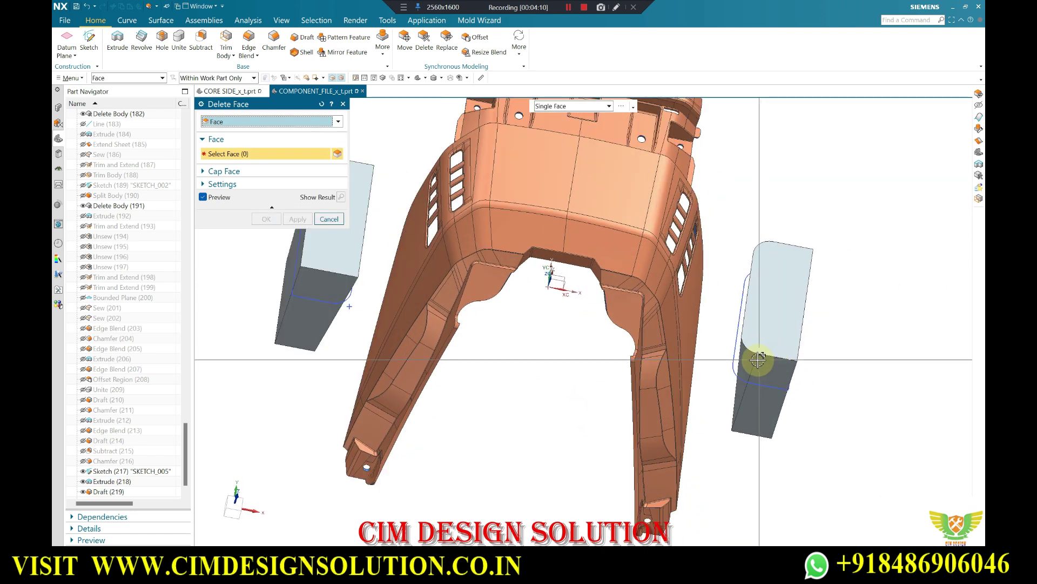
click(758, 359)
mouse_move(707, 198)
middle_down()
mouse_move(730, 225)
mouse_move(718, 231)
mouse_move(730, 198)
middle_up()
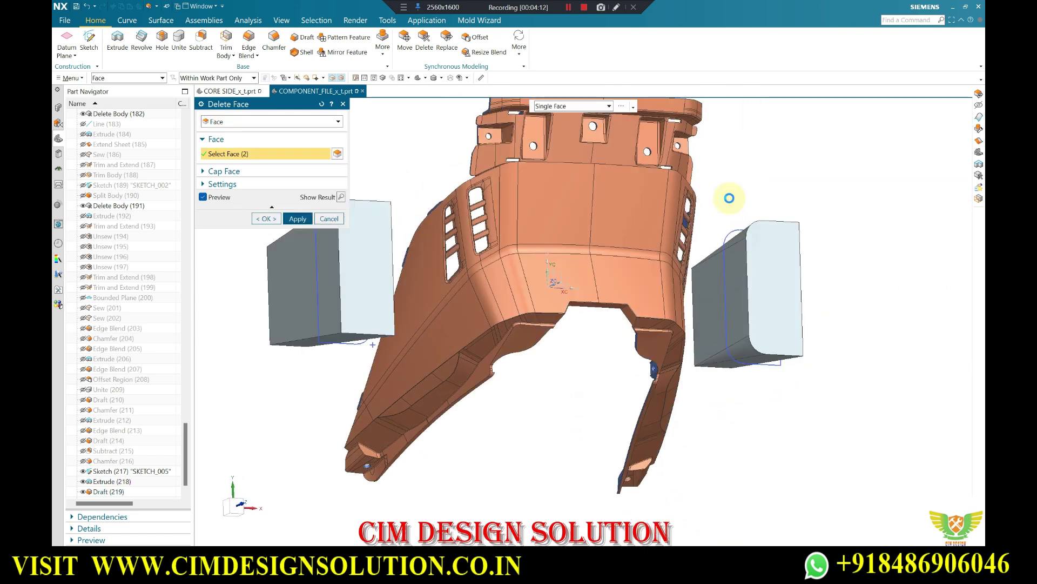
middle_click(730, 197)
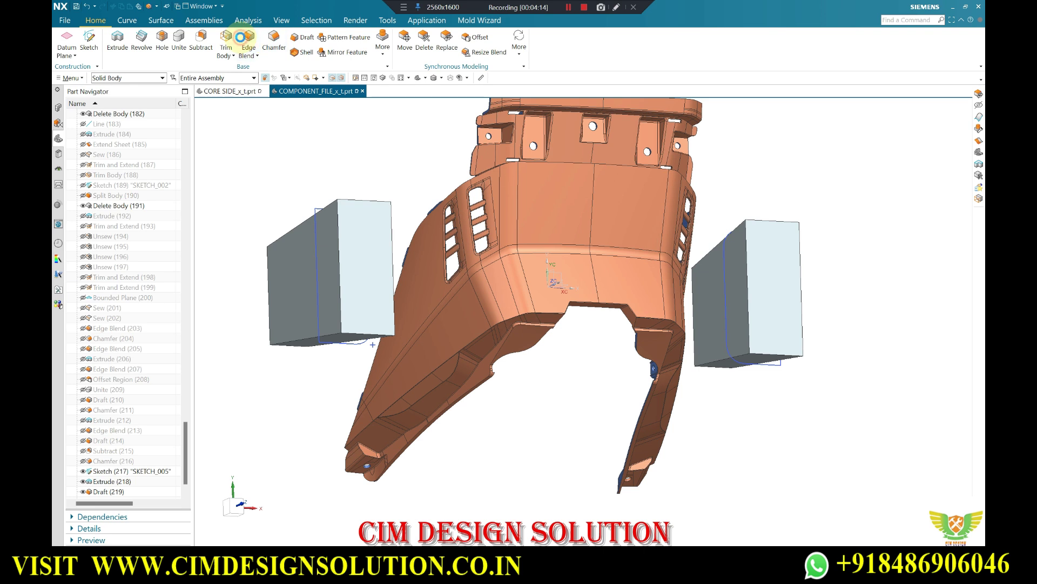
key(b)
mouse_move(387, 155)
middle_down()
mouse_move(493, 162)
mouse_move(452, 144)
mouse_move(407, 218)
middle_up()
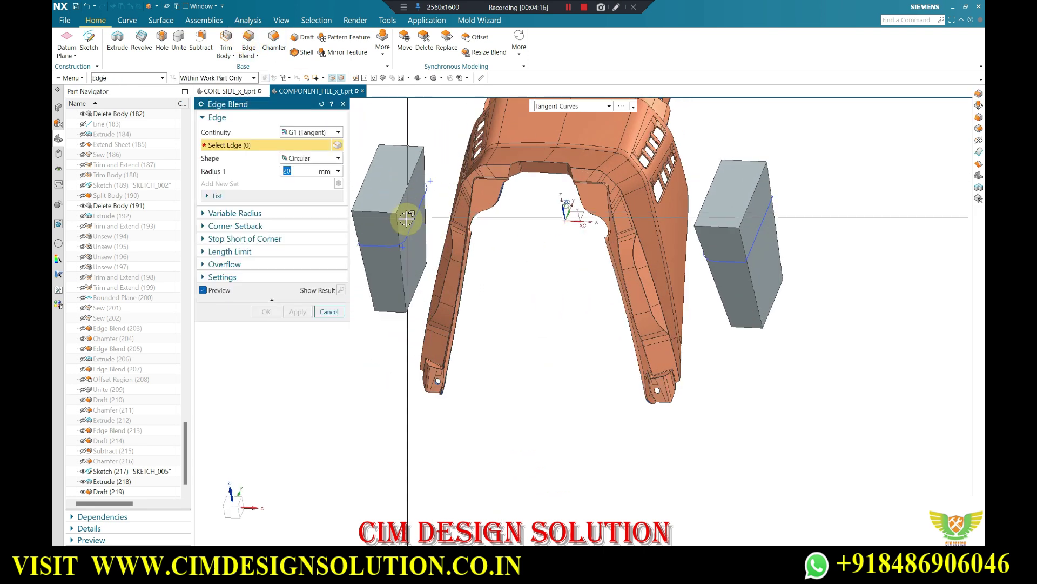
- Round the vertical edges of both blocks with 20 mm edge blends
click(400, 223)
mouse_move(566, 207)
middle_down()
mouse_move(634, 227)
mouse_move(697, 174)
middle_up()
click(695, 179)
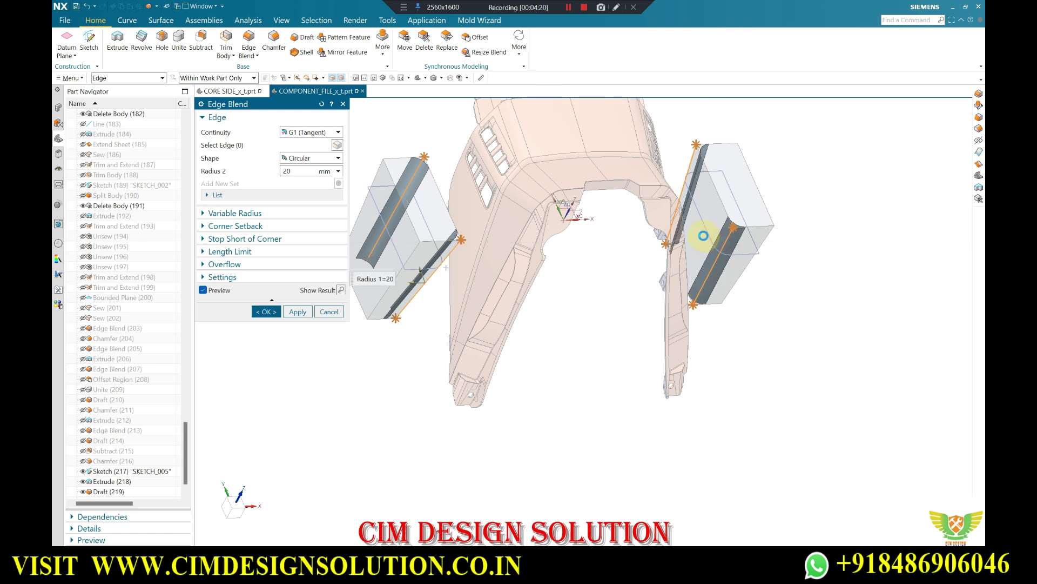
middle_click(702, 231)
mouse_move(609, 227)
middle_down()
mouse_move(539, 196)
mouse_move(552, 199)
middle_up()
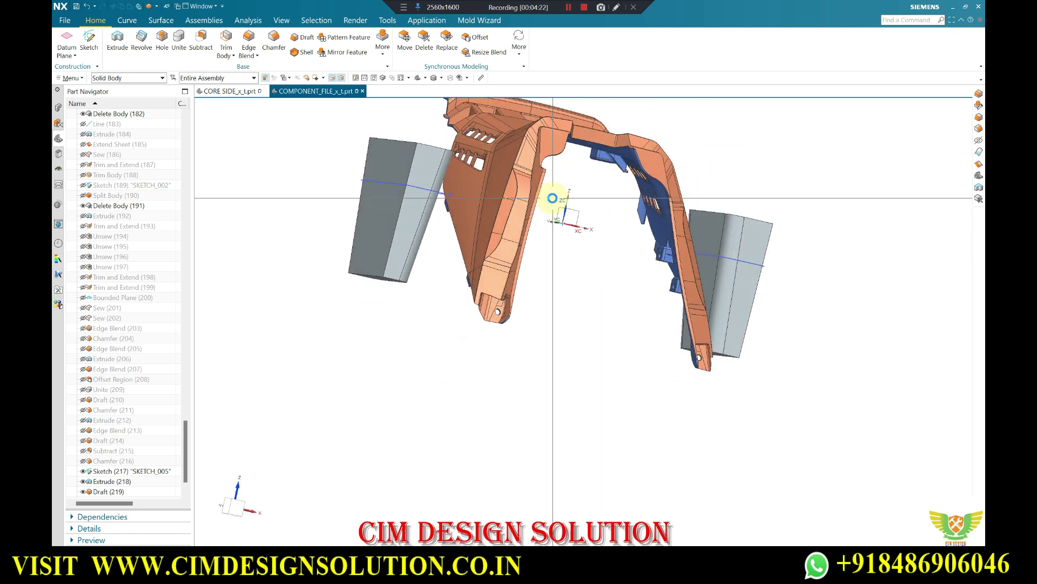
- Show all hidden bodies again, including the mold core
key(ctrl+shift+k)
key(ctrl+a)
middle_click(510, 246)
scroll(510, 247, down, 2)
scroll(511, 247, up, 6)
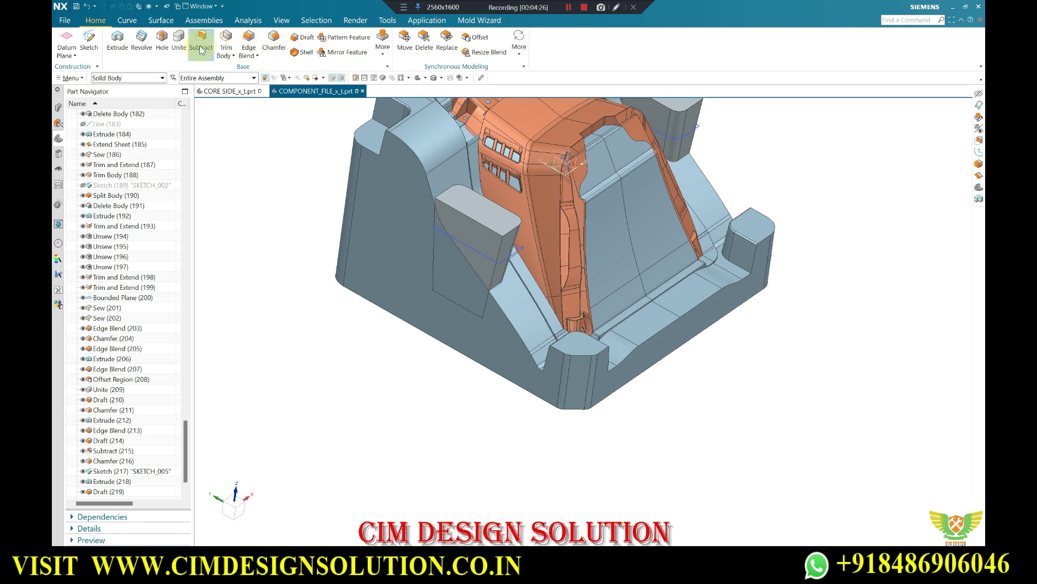
- Subtract both locking blocks from the core block
click(179, 43)
click(394, 267)
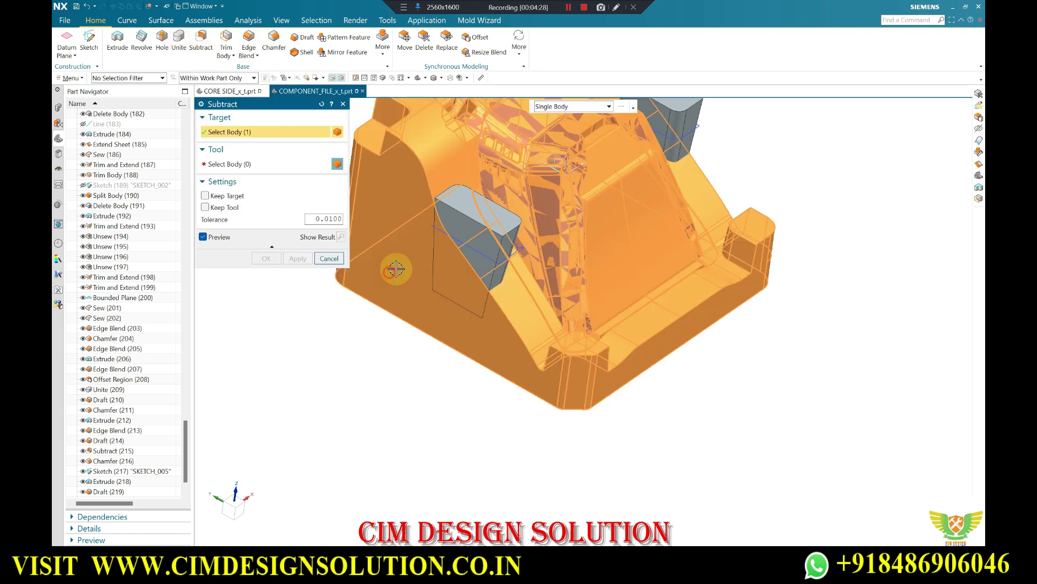
click(274, 167)
click(490, 226)
click(665, 124)
click(257, 260)
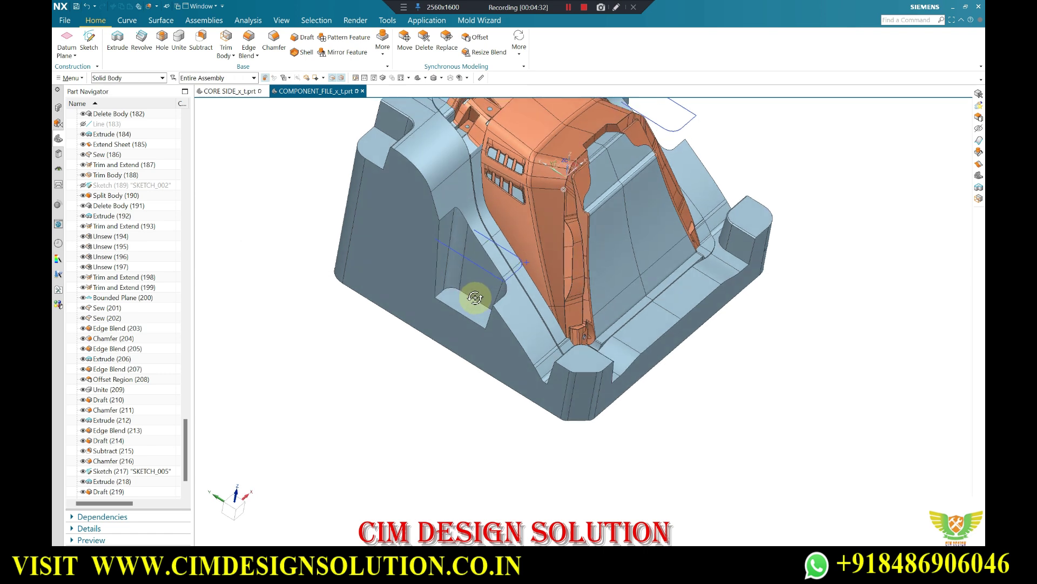
scroll(470, 295, down, 5)
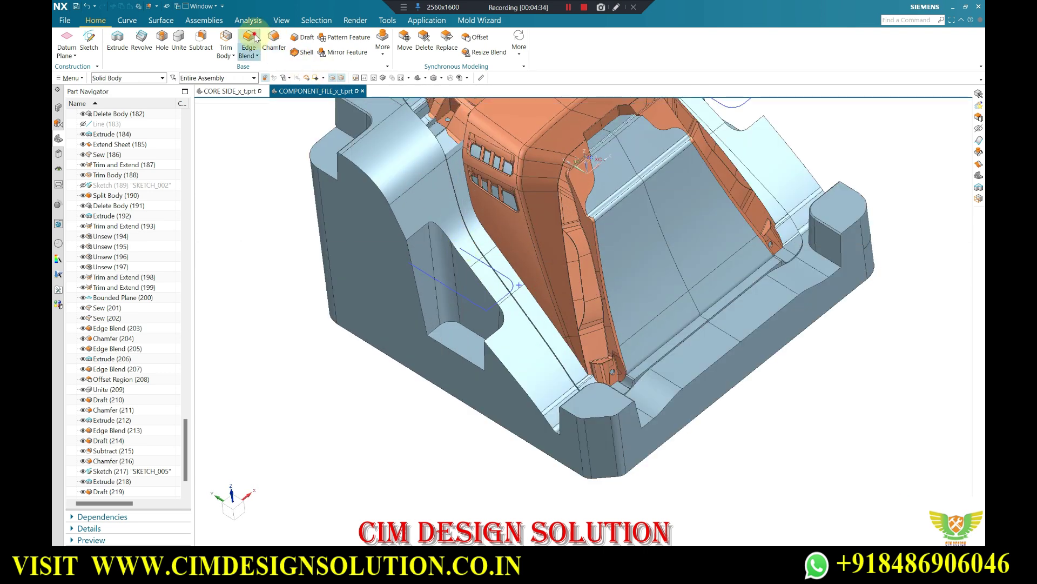
- Round both pocket edge chains in the core with 20 mm edge blends
key(b)
click(456, 273)
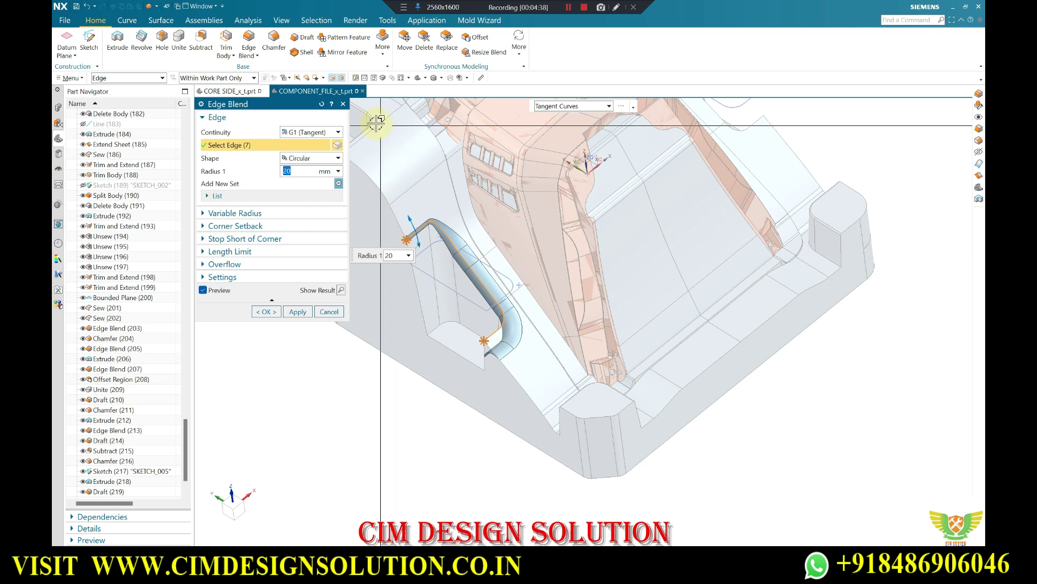
scroll(734, 176, up, 3)
scroll(721, 168, down, 3)
click(717, 166)
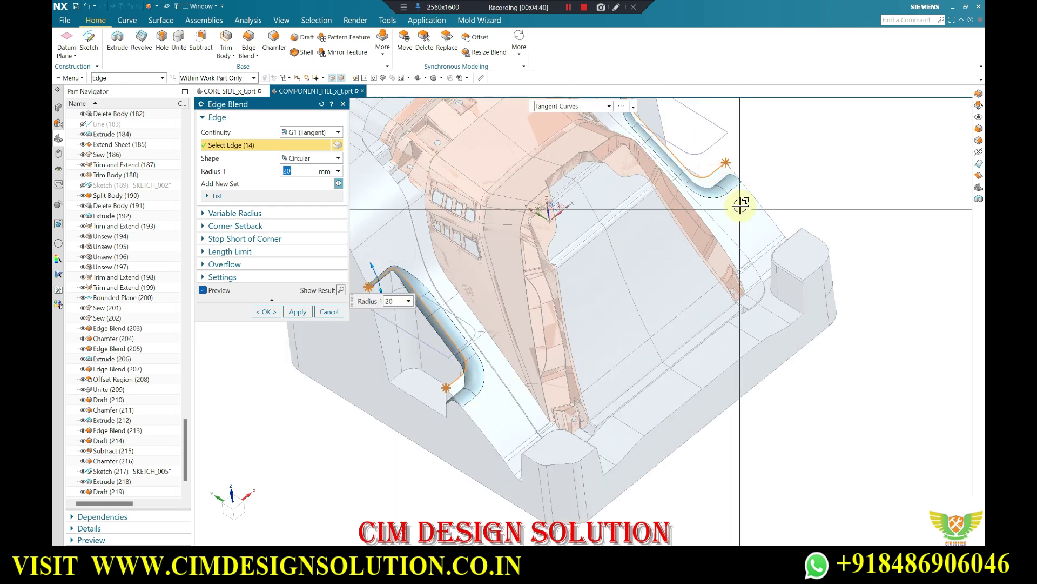
scroll(475, 275, up, 2)
middle_click(475, 276)
click(243, 91)
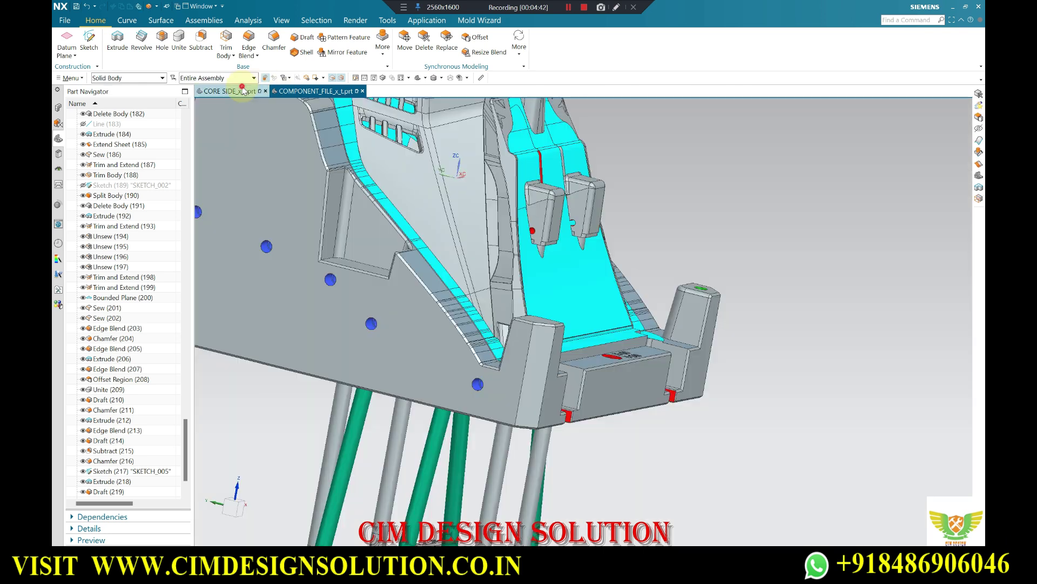
click(335, 92)
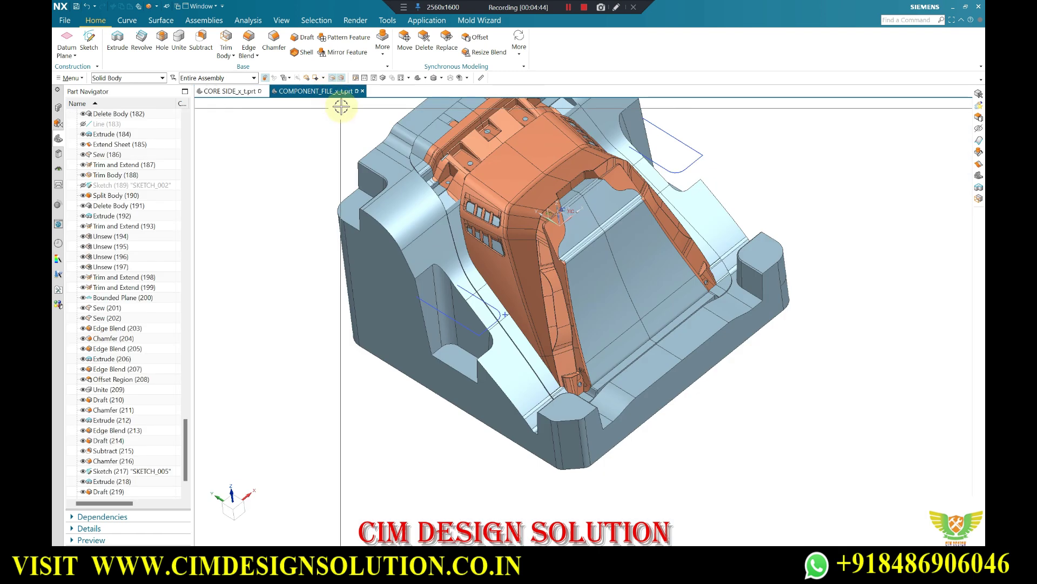
- Chamfer the pocket top edges with a symmetric 2 mm chamfer
key(ctrl+shift+c)
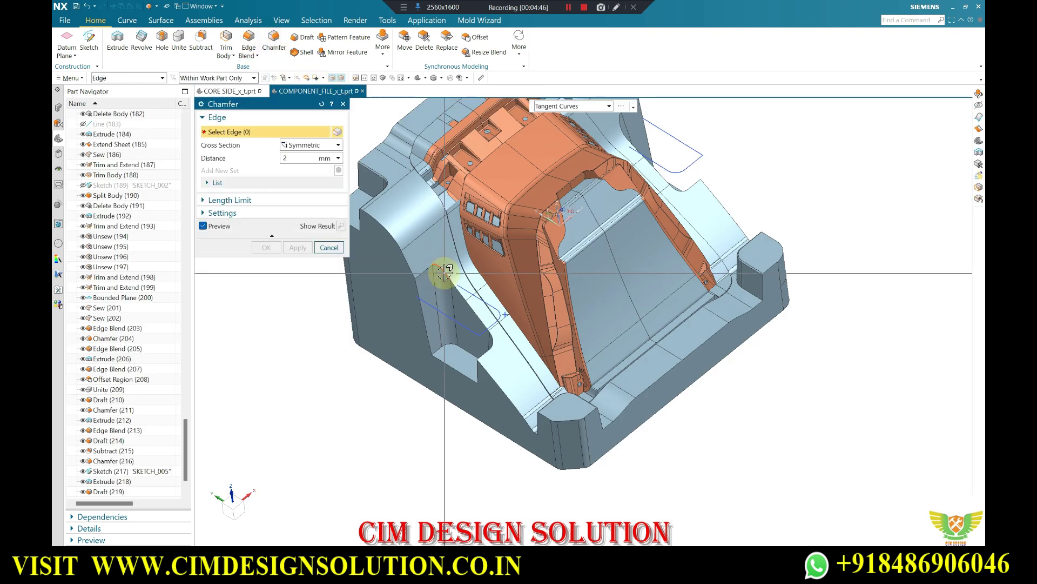
click(443, 272)
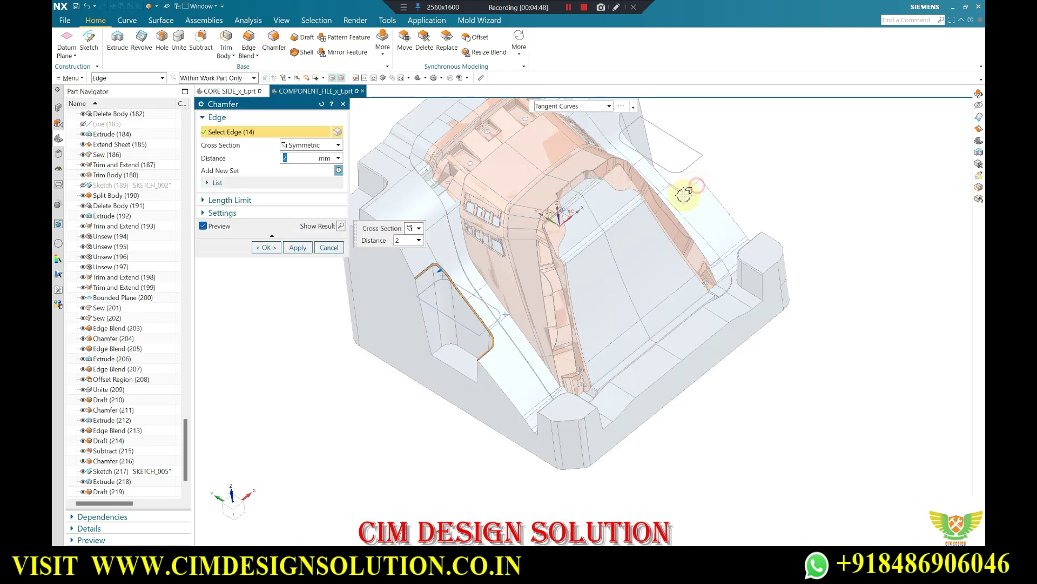
middle_click(504, 193)
scroll(504, 193, down, 3)
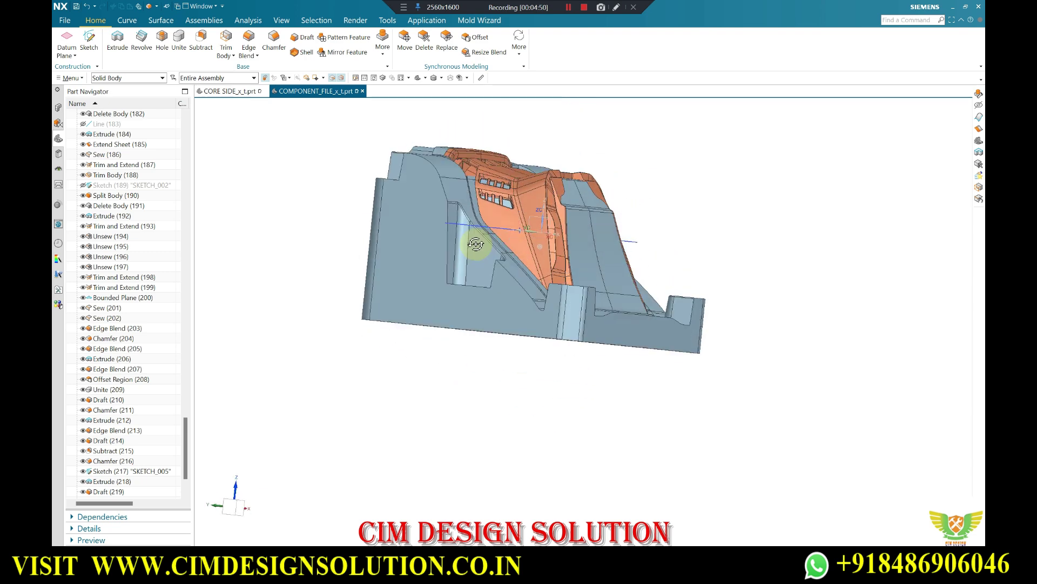
mouse_move(435, 336)
middle_down()
mouse_move(723, 199)
mouse_move(653, 220)
mouse_move(704, 197)
mouse_move(692, 169)
mouse_move(594, 291)
mouse_move(567, 306)
middle_up()
middle_drag(698, 198, 486, 317)
scroll(487, 318, down, 3)
scroll(436, 319, down, 3)
scroll(437, 319, up, 5)
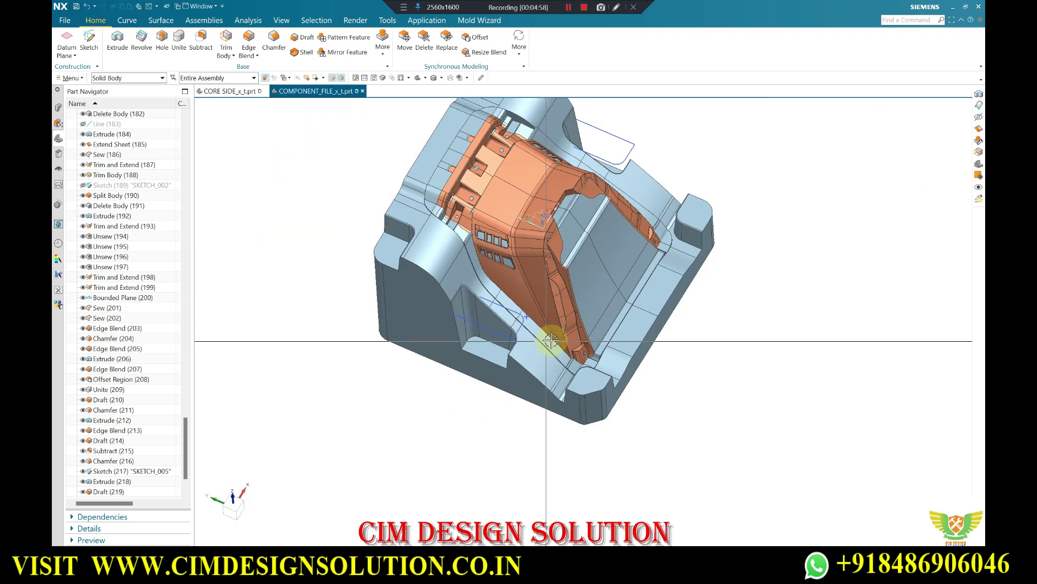
key(ctrl+b)
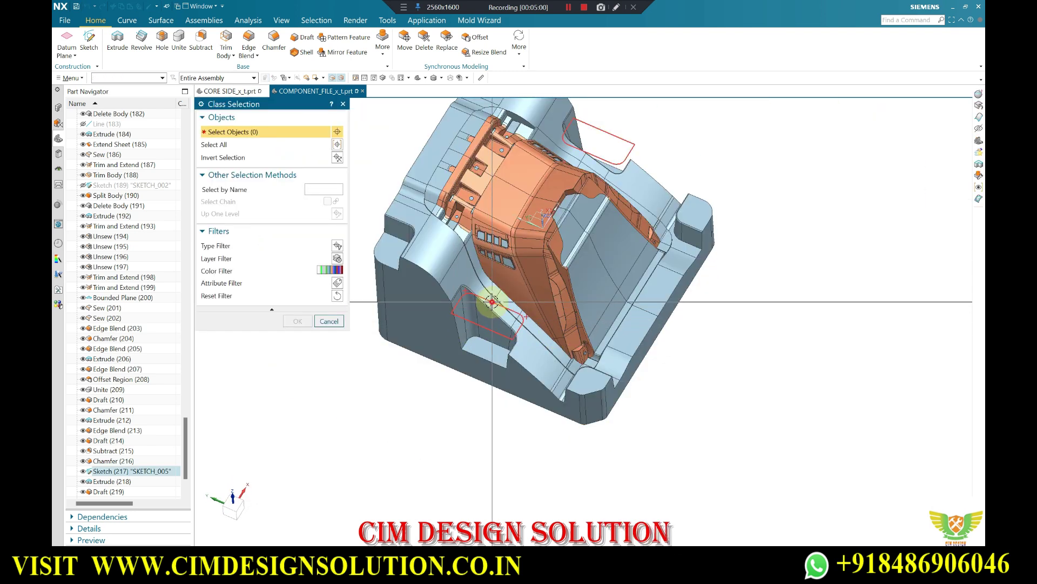
click(492, 301)
middle_click(492, 301)
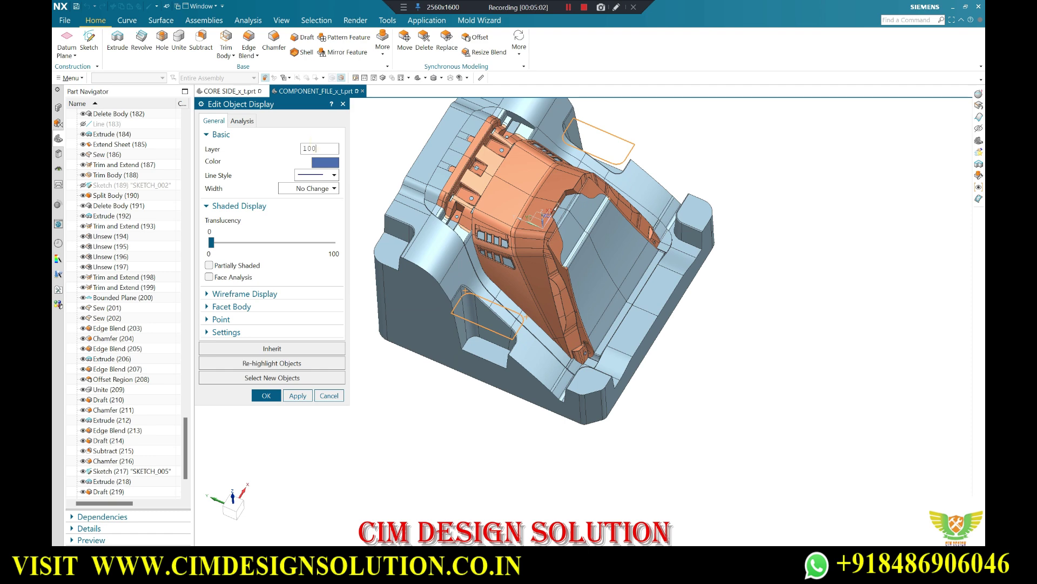
key(Return)
mouse_move(519, 227)
middle_down()
mouse_move(494, 215)
mouse_move(474, 261)
middle_up()
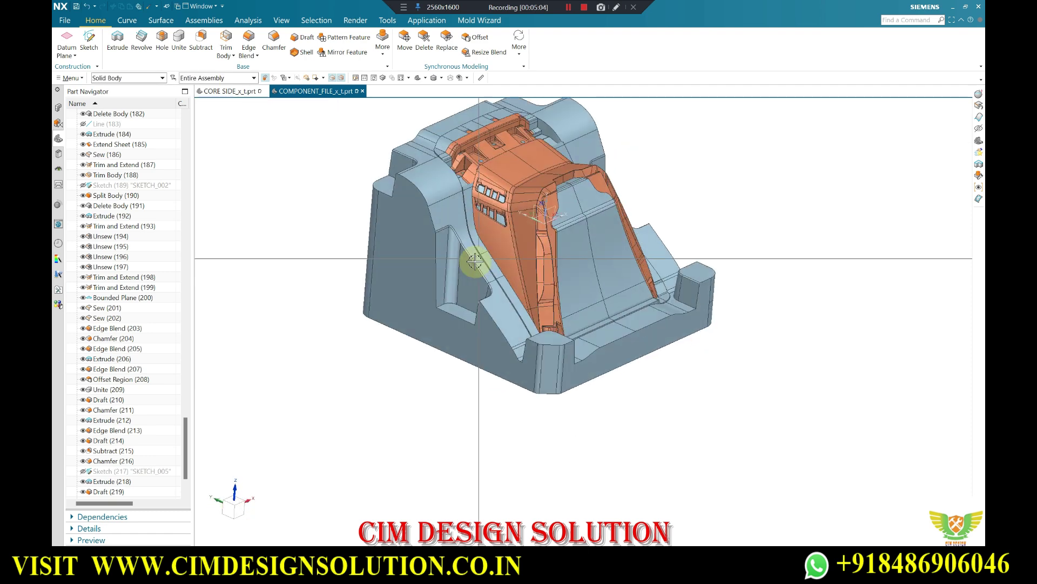
middle_drag(509, 324, 509, 394)
middle_drag(519, 274, 814, 291)
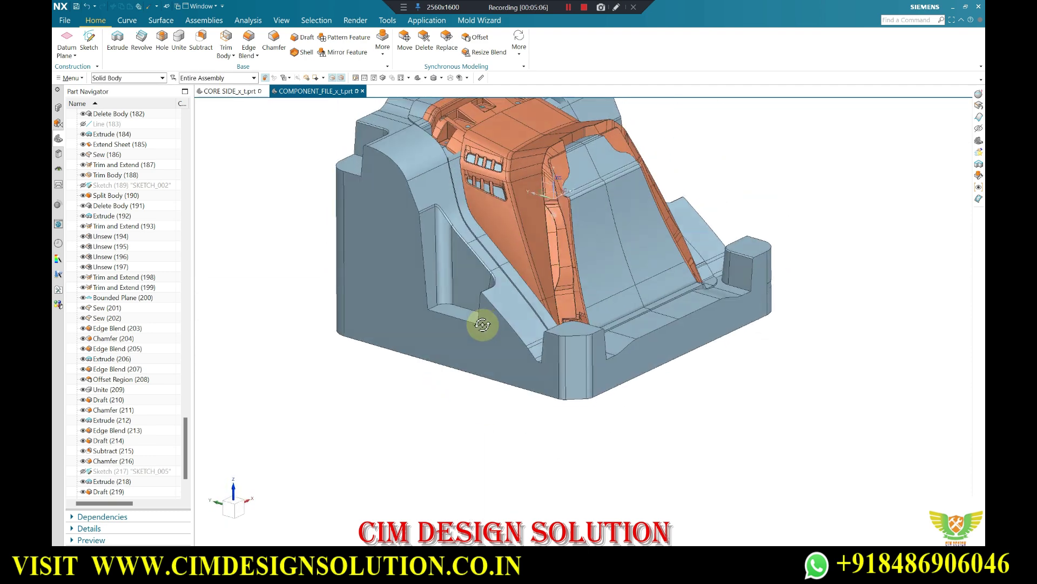
scroll(737, 289, down, 3)
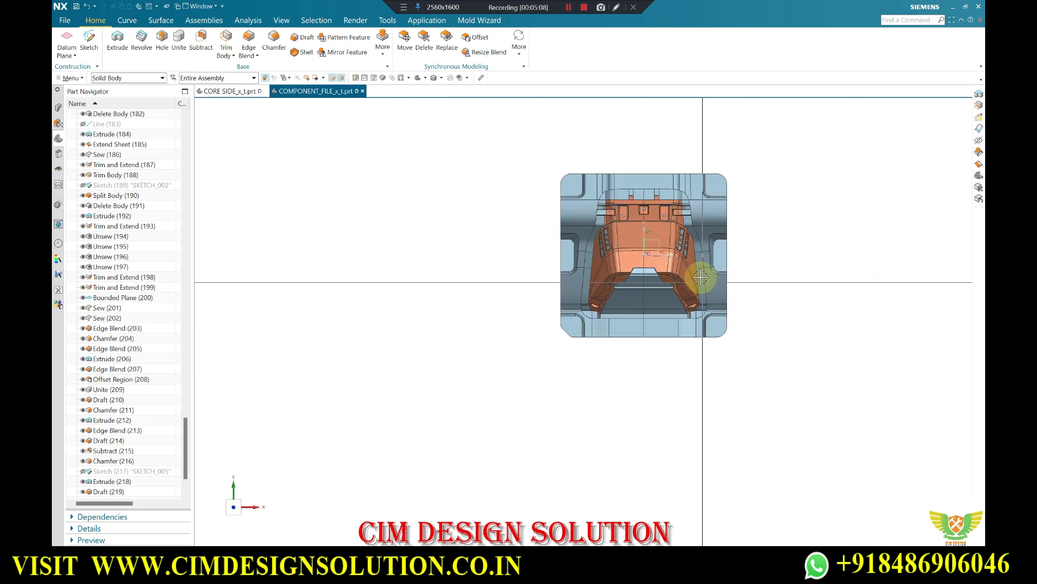
mouse_move(733, 249)
middle_down()
mouse_move(718, 211)
mouse_move(406, 127)
middle_up()
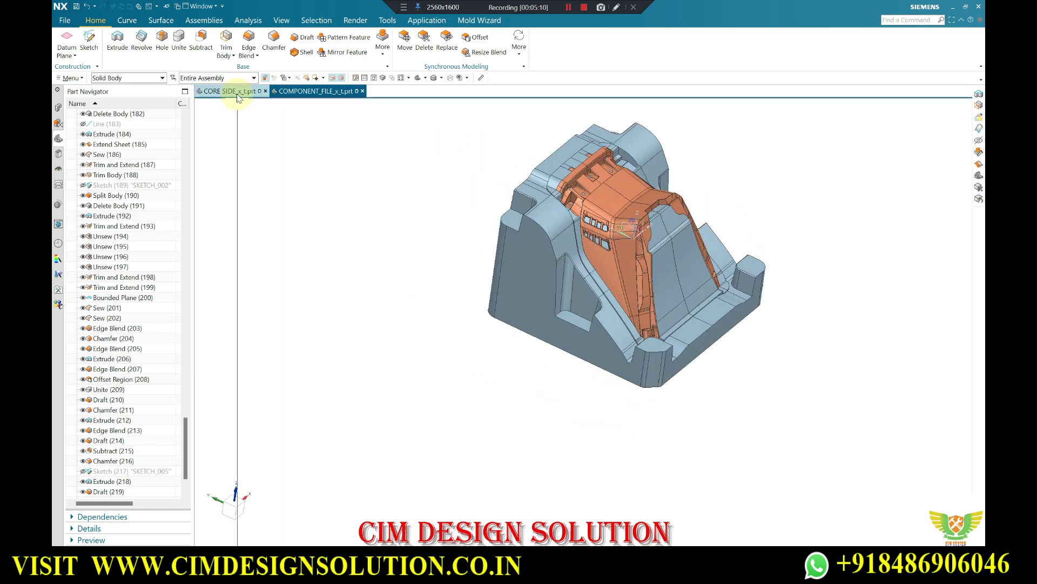
click(231, 91)
middle_drag(532, 259, 439, 260)
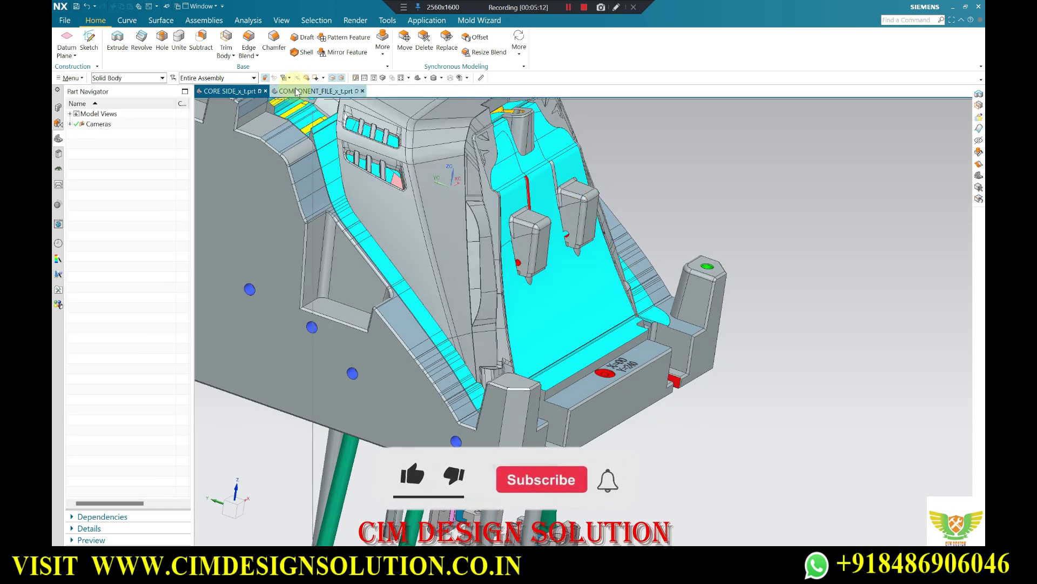
click(299, 92)
mouse_move(651, 246)
middle_down()
mouse_move(642, 252)
mouse_move(586, 196)
mouse_move(549, 250)
mouse_move(558, 187)
mouse_move(537, 204)
mouse_move(713, 394)
mouse_move(376, 155)
middle_up()
scroll(586, 196, up, 5)
scroll(557, 187, down, 5)
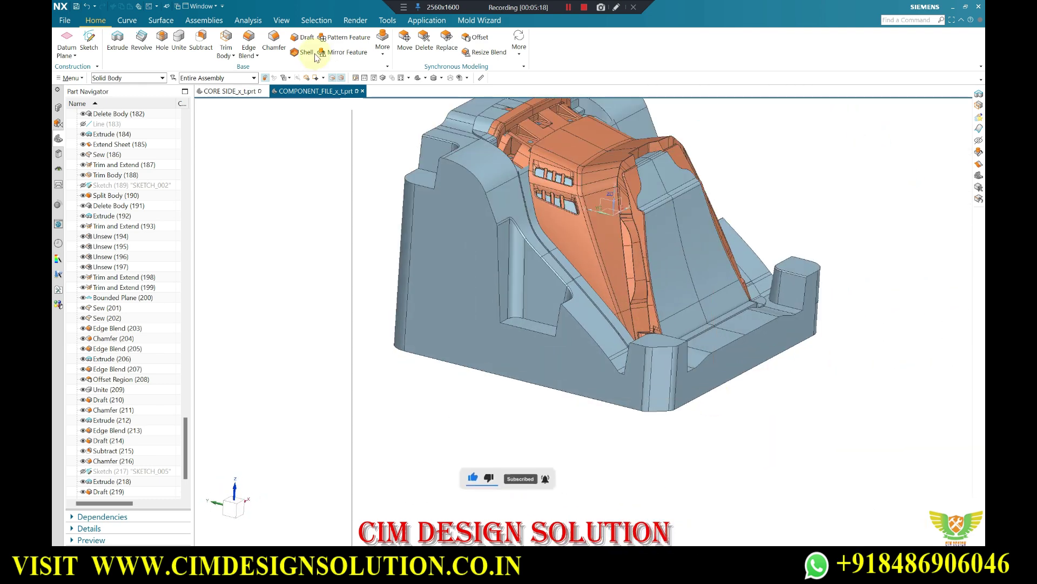
- Apply a 2 mm chamfer to the core block's bottom outer edge loop
click(274, 40)
click(549, 389)
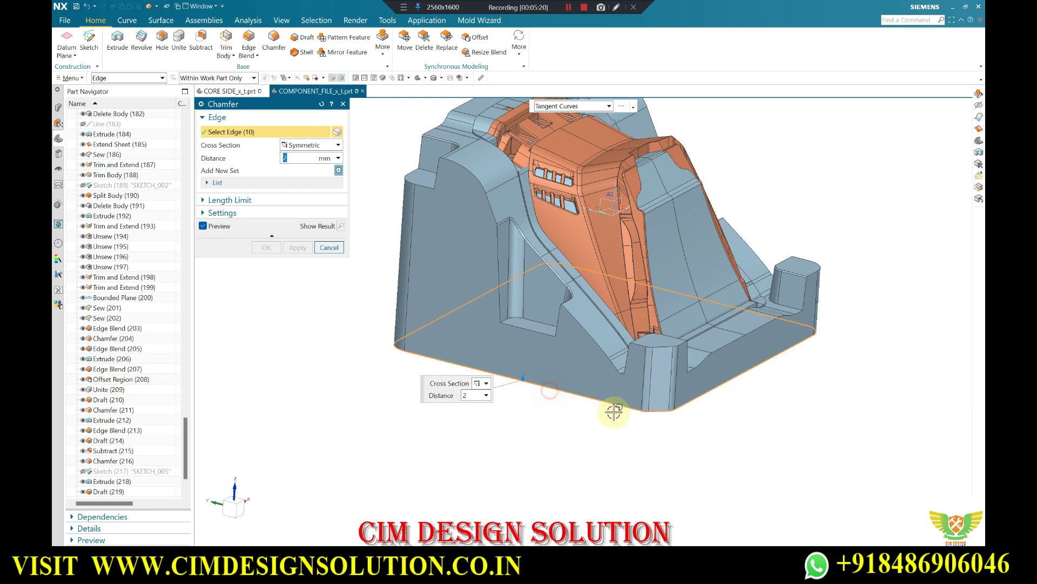
scroll(648, 412, up, 3)
click(276, 247)
- Orbit the chamfered block from several angles, ending in the top view
scroll(494, 294, down, 3)
mouse_move(493, 295)
middle_down()
mouse_move(549, 273)
mouse_move(547, 219)
mouse_move(467, 200)
mouse_move(507, 183)
mouse_move(530, 252)
middle_up()
mouse_move(655, 276)
middle_down()
mouse_move(731, 250)
mouse_move(556, 251)
mouse_move(477, 271)
mouse_move(615, 304)
mouse_move(544, 266)
middle_up()
scroll(421, 169, up, 5)
mouse_move(421, 169)
middle_down()
mouse_move(456, 215)
mouse_move(439, 173)
mouse_move(461, 218)
mouse_move(767, 254)
middle_up()
scroll(473, 216, down, 5)
key(F8)
- Inspect the block again through oblique, near-top and near-front views, returning to top view
mouse_move(582, 257)
middle_down()
mouse_move(591, 225)
mouse_move(440, 227)
mouse_move(487, 232)
mouse_move(498, 214)
mouse_move(505, 343)
middle_up()
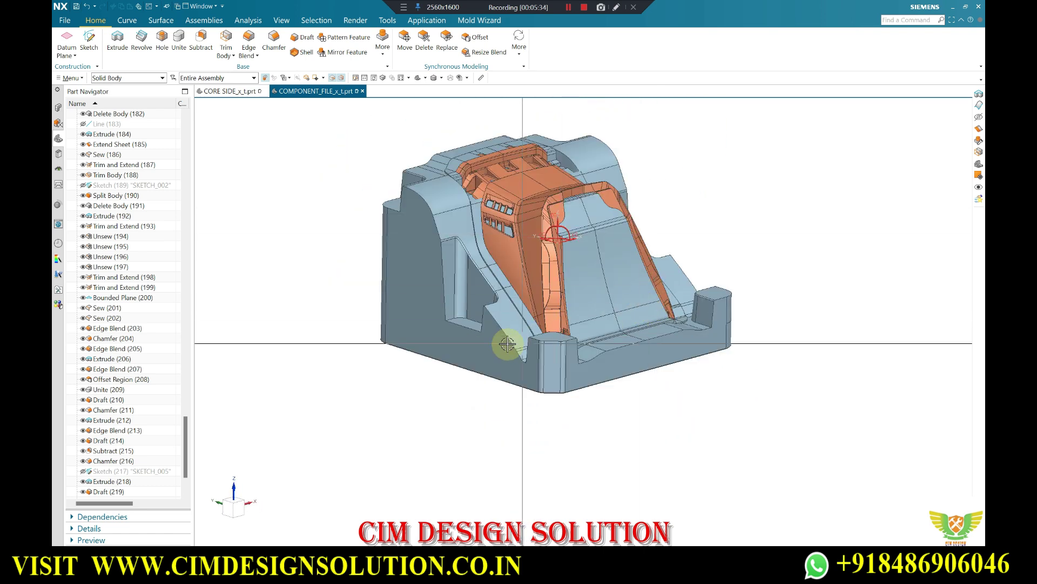
mouse_move(595, 231)
middle_down()
mouse_move(720, 232)
mouse_move(716, 264)
mouse_move(778, 234)
mouse_move(650, 246)
mouse_move(621, 201)
mouse_move(646, 255)
mouse_move(872, 287)
middle_up()
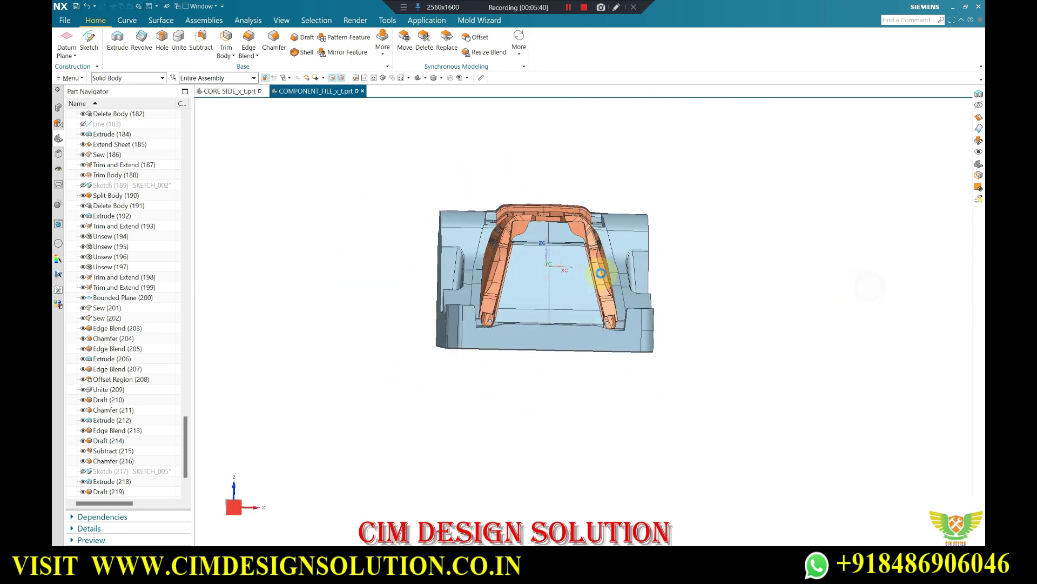
middle_drag(600, 273, 578, 279)
scroll(579, 279, up, 2)
middle_drag(560, 236, 588, 302)
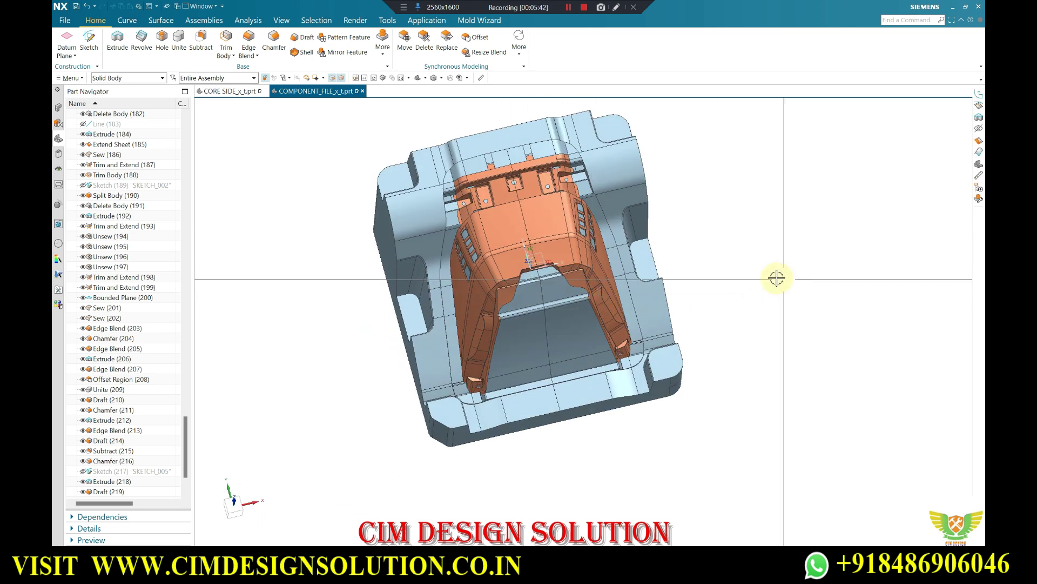
scroll(371, 243, up, 2)
scroll(676, 301, down, 3)
key(ctrl+alt+t)
scroll(531, 367, up, 3)
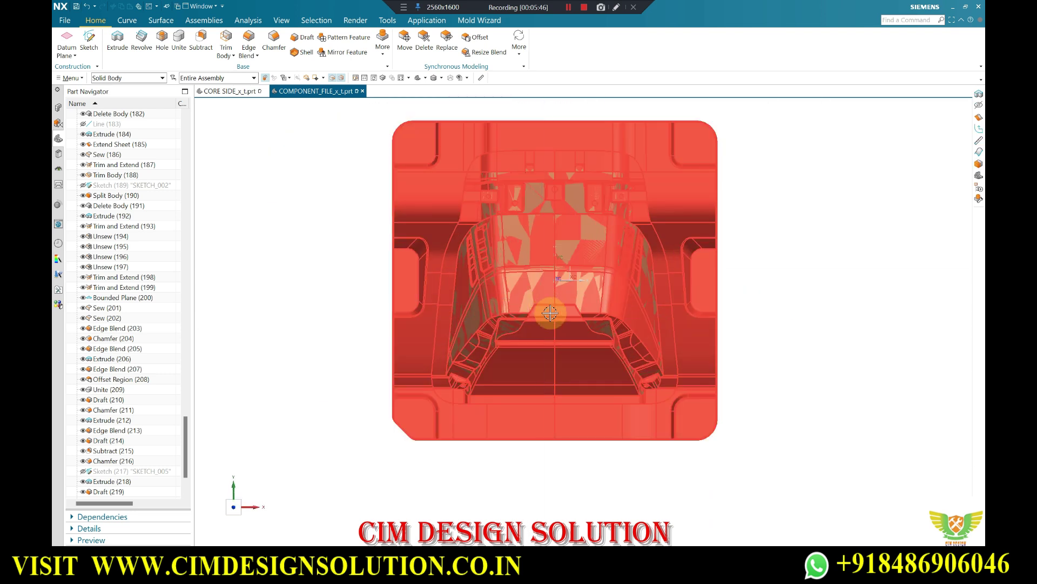
- Glance at the CORE SIDE assembly, then view COMPONENT_FILE from an oblique angle
click(226, 90)
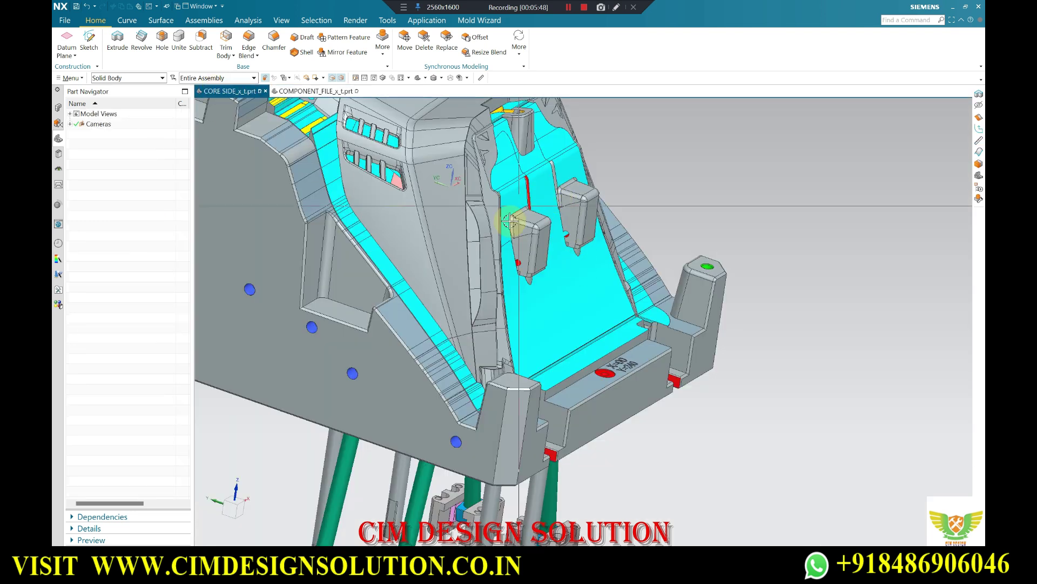
click(316, 90)
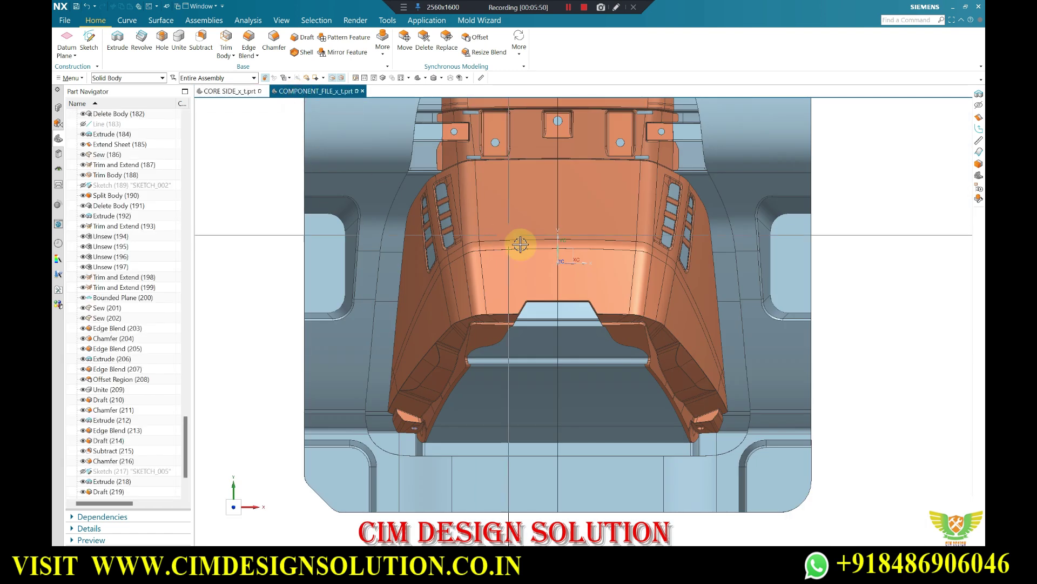
key(ctrl+alt+t)
mouse_move(398, 273)
middle_down()
mouse_move(407, 212)
mouse_move(335, 197)
middle_up()
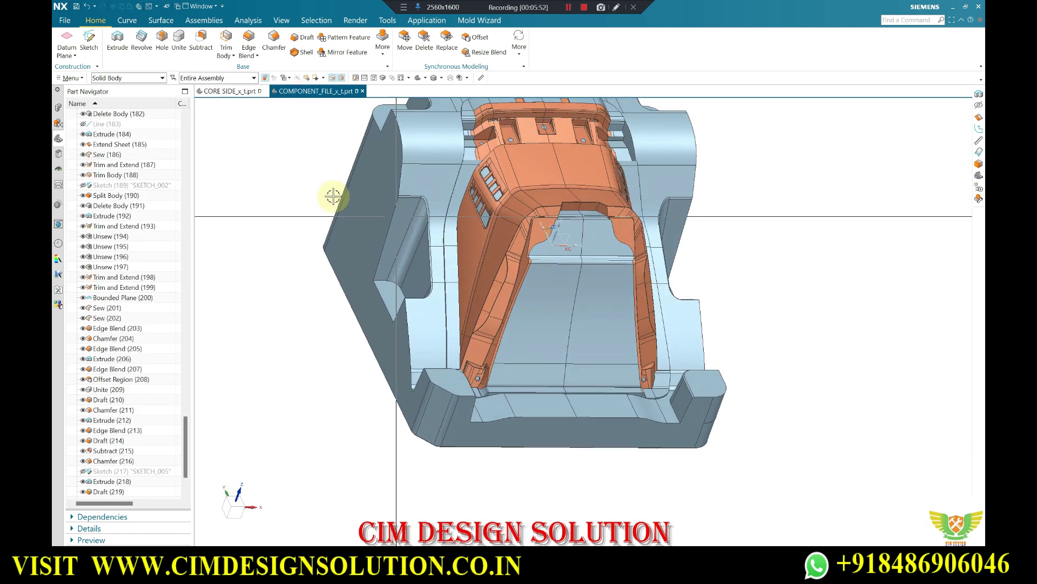
- Start a new sketch on the core using the default sketch plane
click(91, 35)
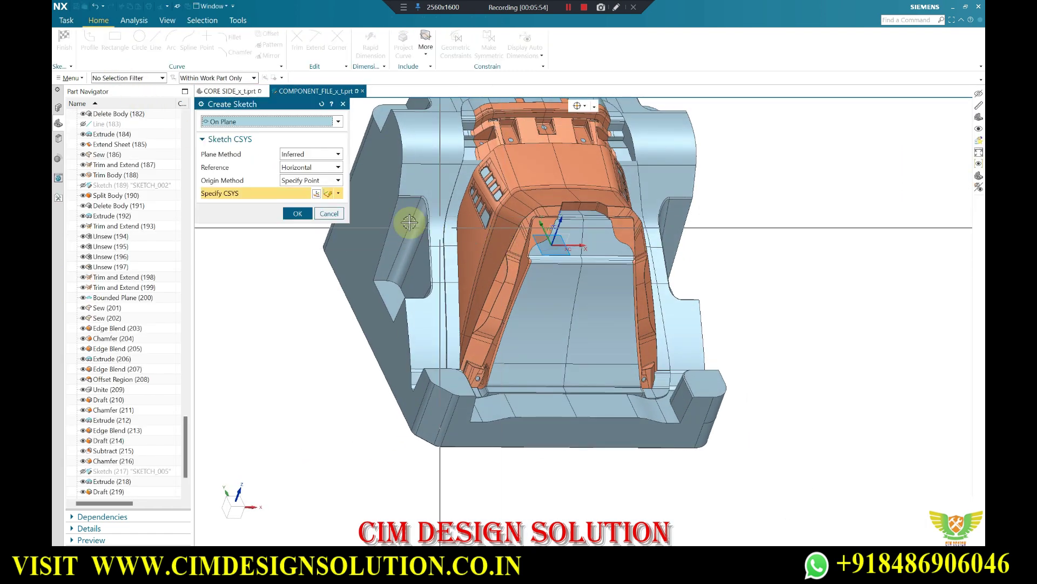
middle_click(425, 233)
scroll(602, 371, up, 2)
scroll(325, 204, up, 2)
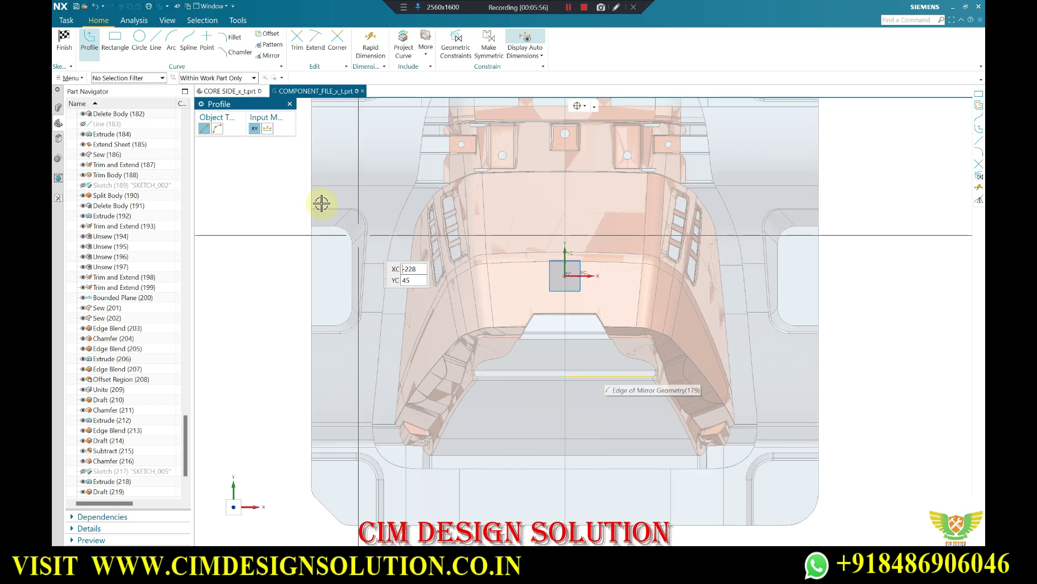
scroll(464, 391, up, 2)
scroll(464, 391, up, 2)
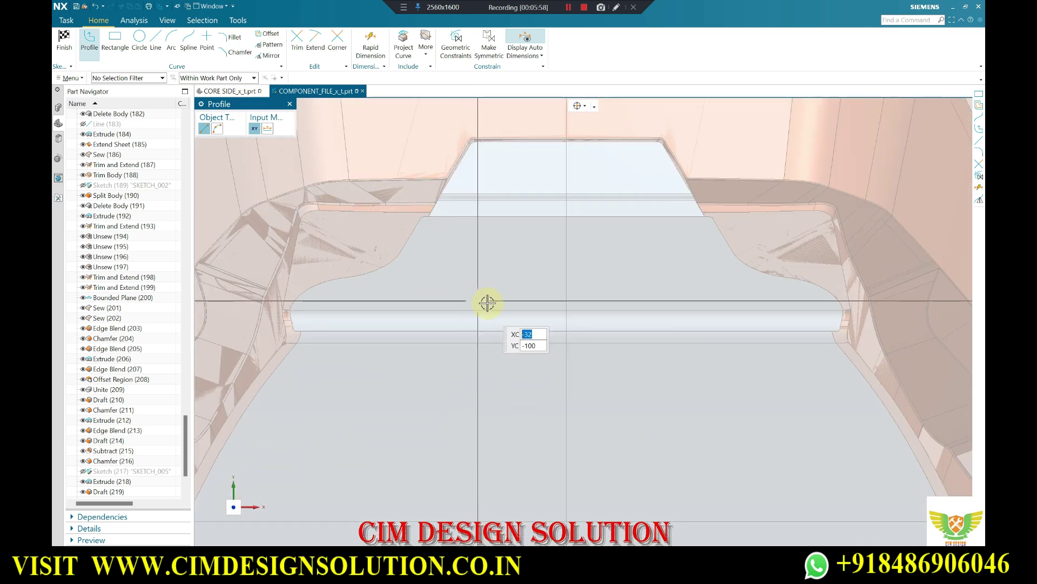
- Draw a rectangle on the core floor and dimension it 80 mm by 80 mm
click(118, 39)
click(492, 266)
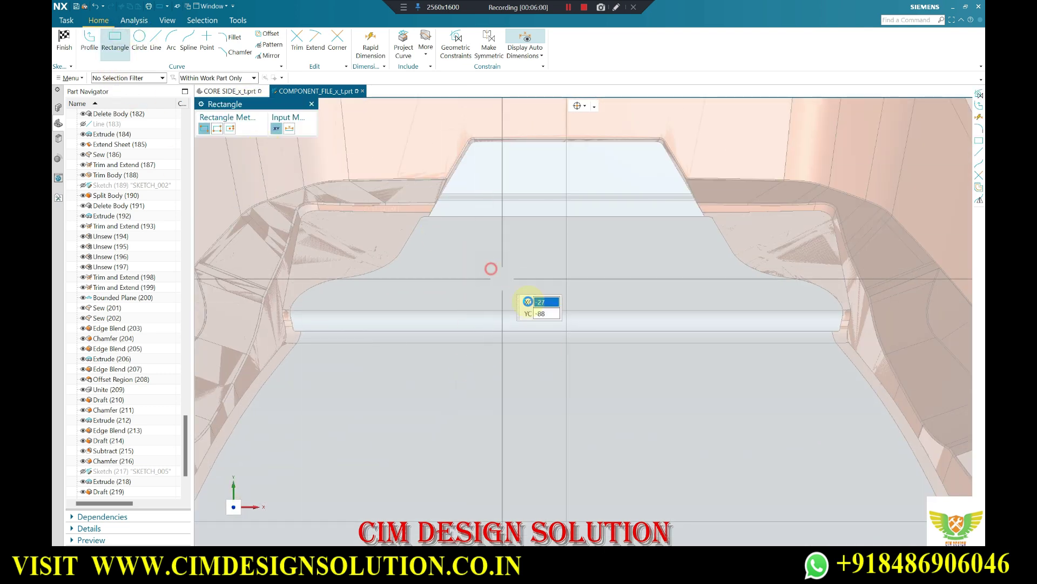
click(658, 435)
key(Escape)
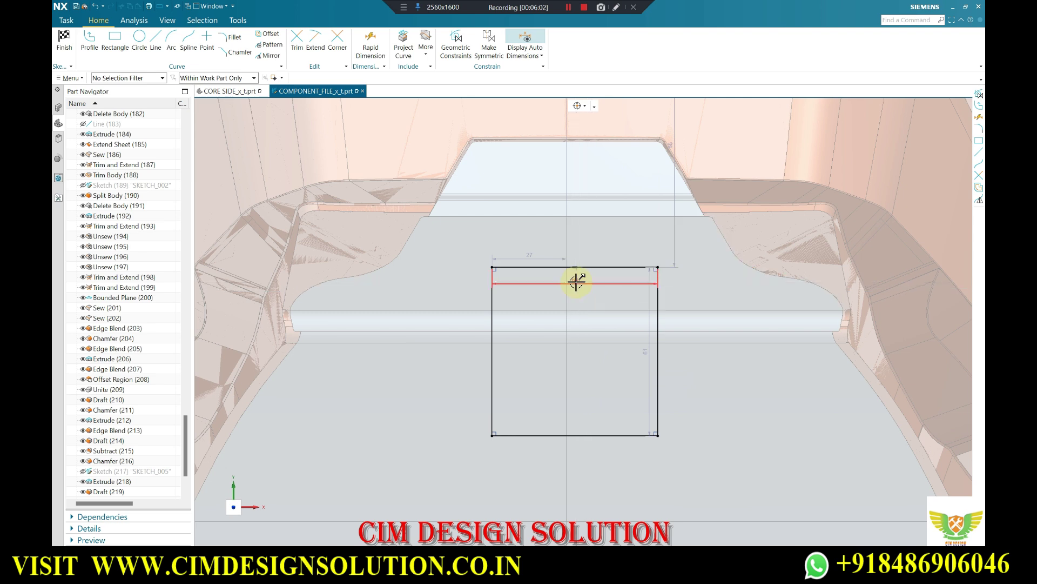
double_click(576, 280)
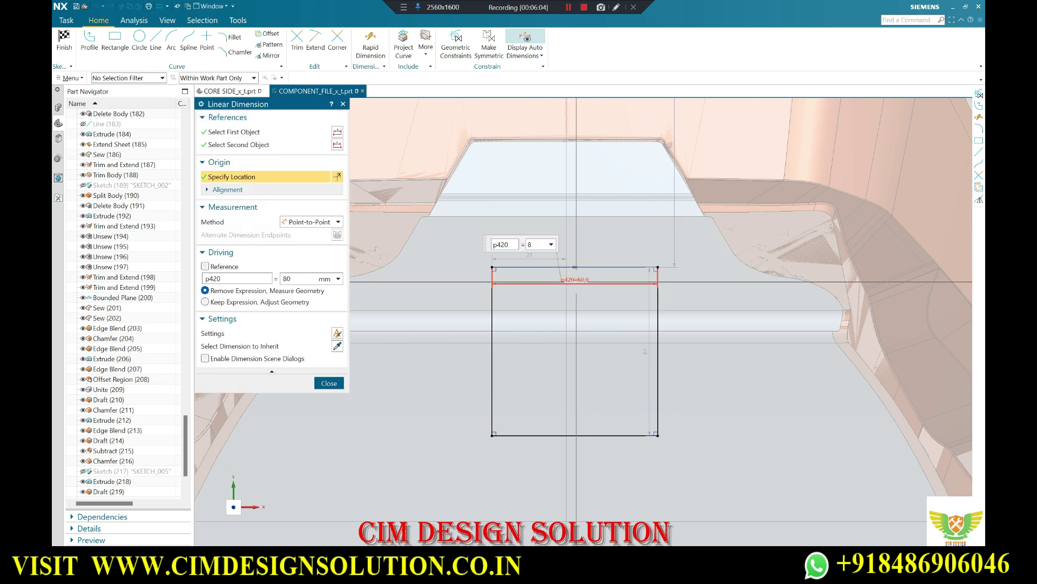
click(576, 281)
key(Escape)
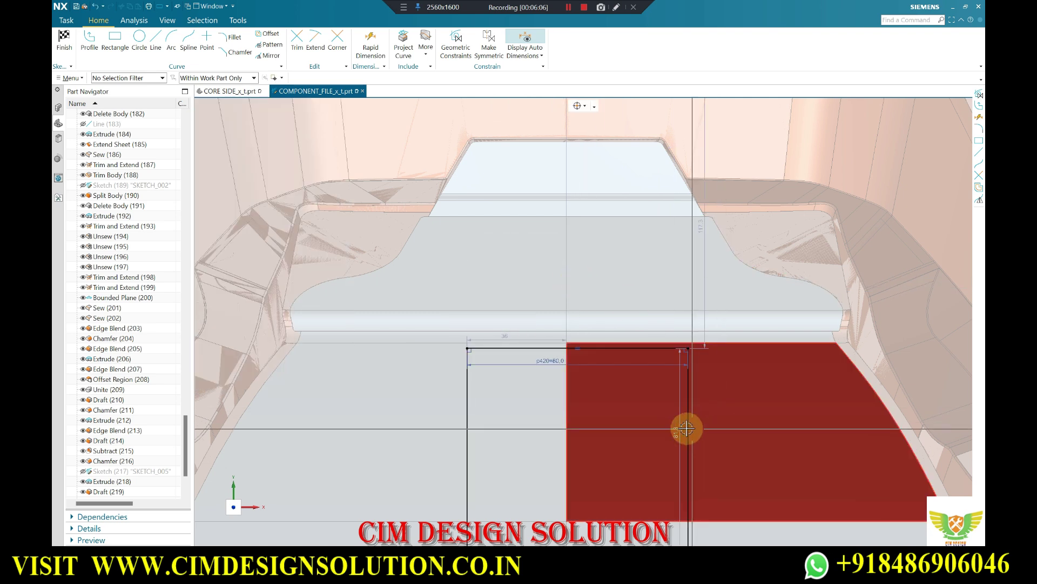
double_click(679, 430)
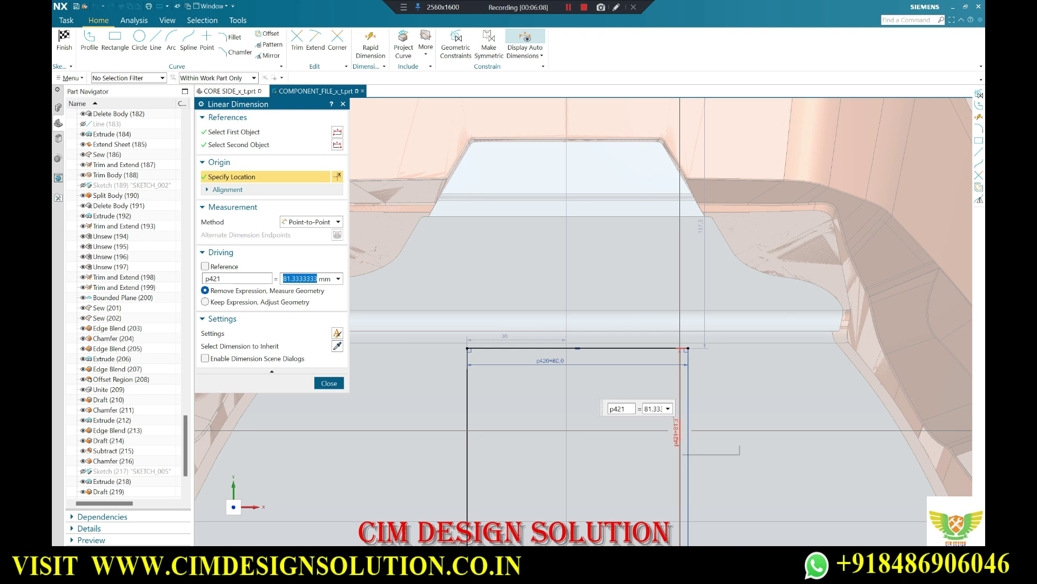
key(Return)
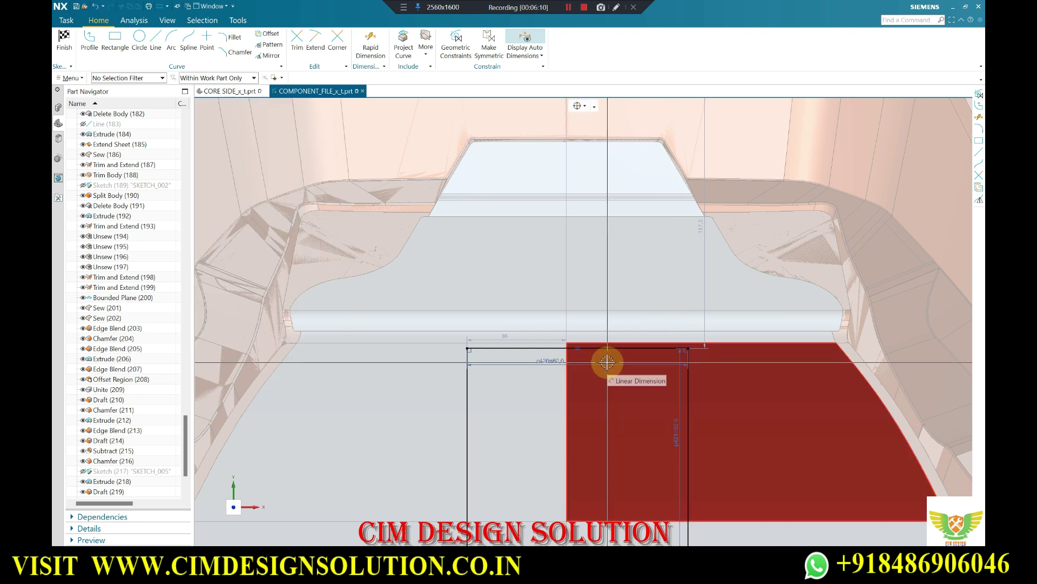
- Constrain the rectangle's top-edge midpoint, then switch to the CORE SIDE assembly
key(c)
click(577, 349)
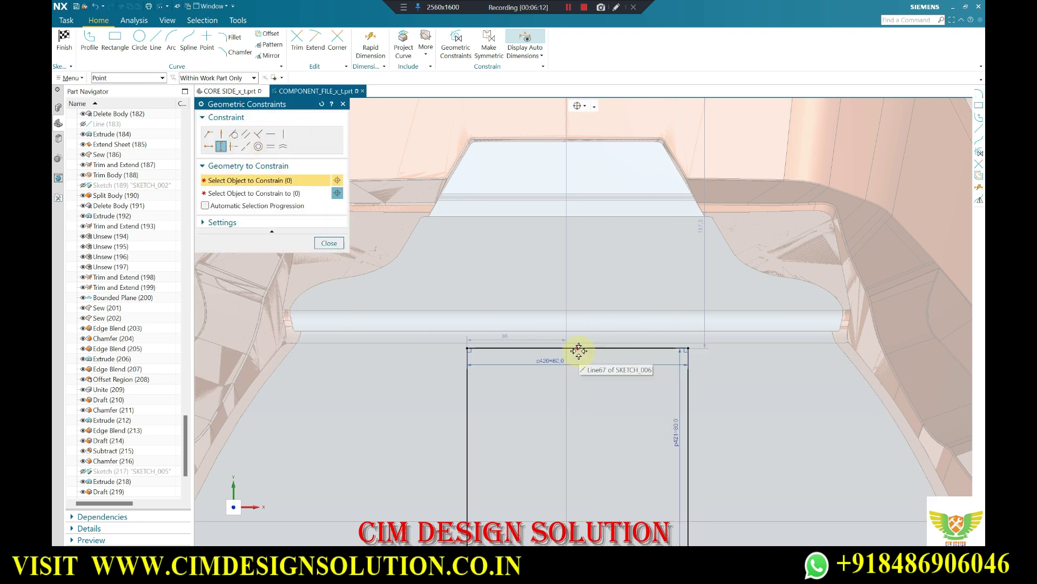
scroll(591, 406, down, 3)
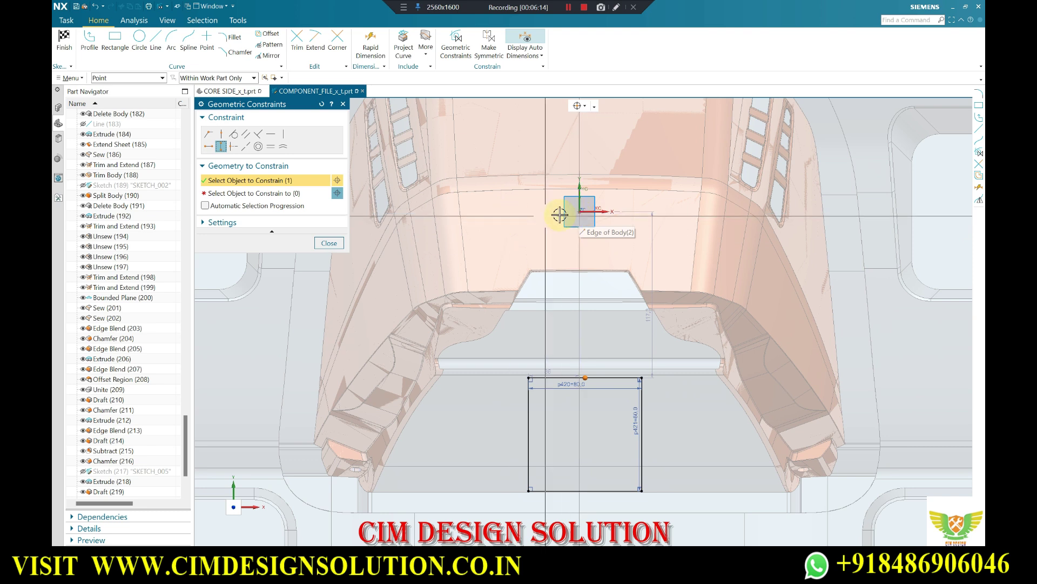
middle_click(554, 213)
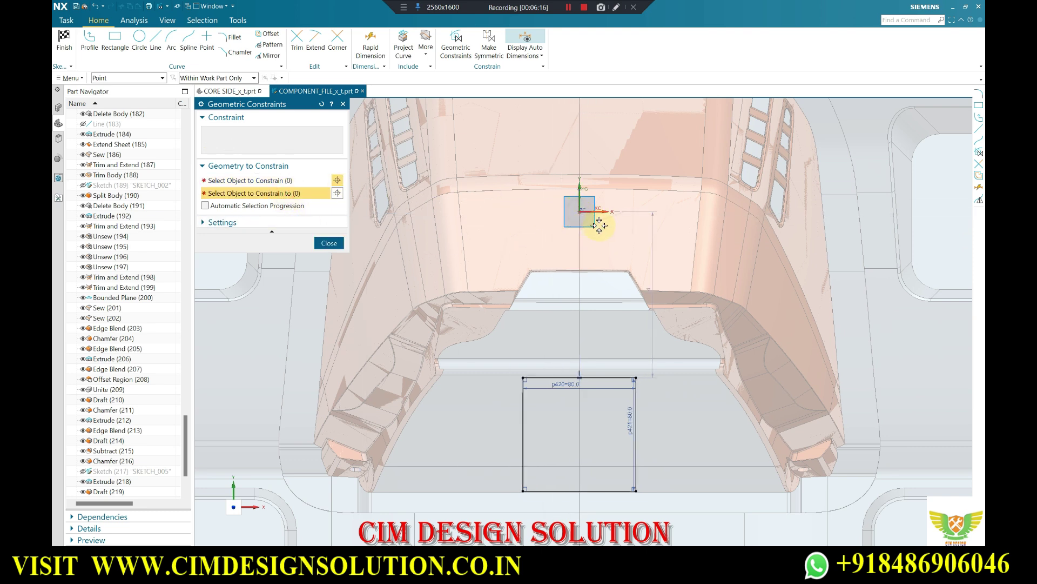
middle_click(537, 222)
scroll(574, 297, down, 2)
click(241, 92)
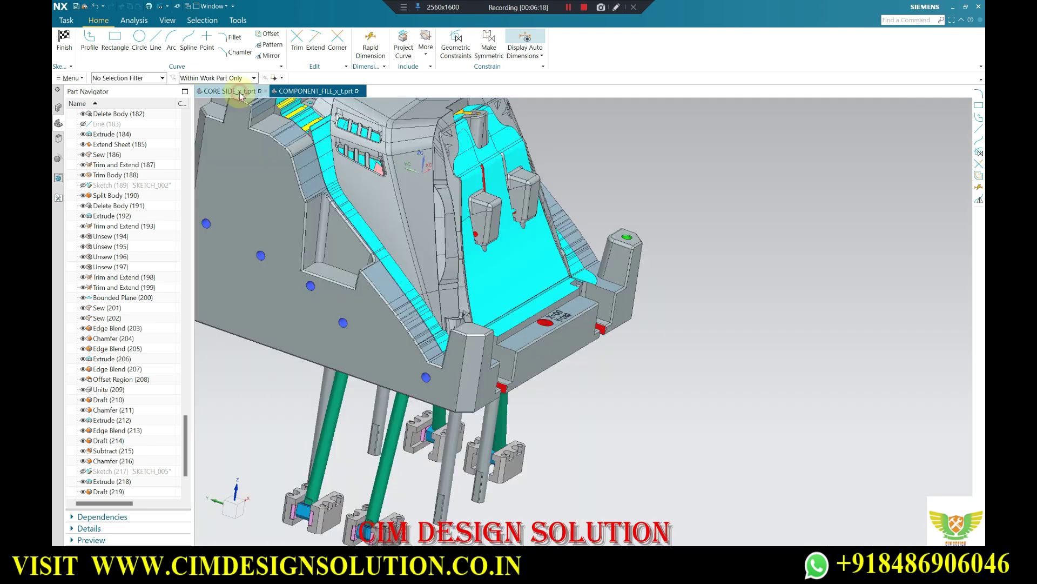
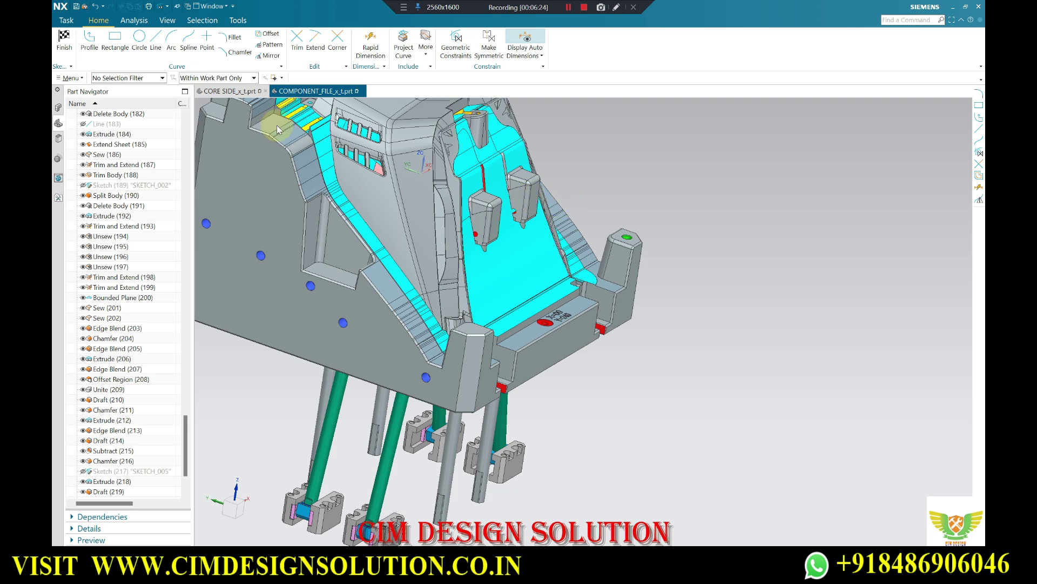
- Dimension the rectangle's top edge 80 mm from the sketch origin
click(323, 96)
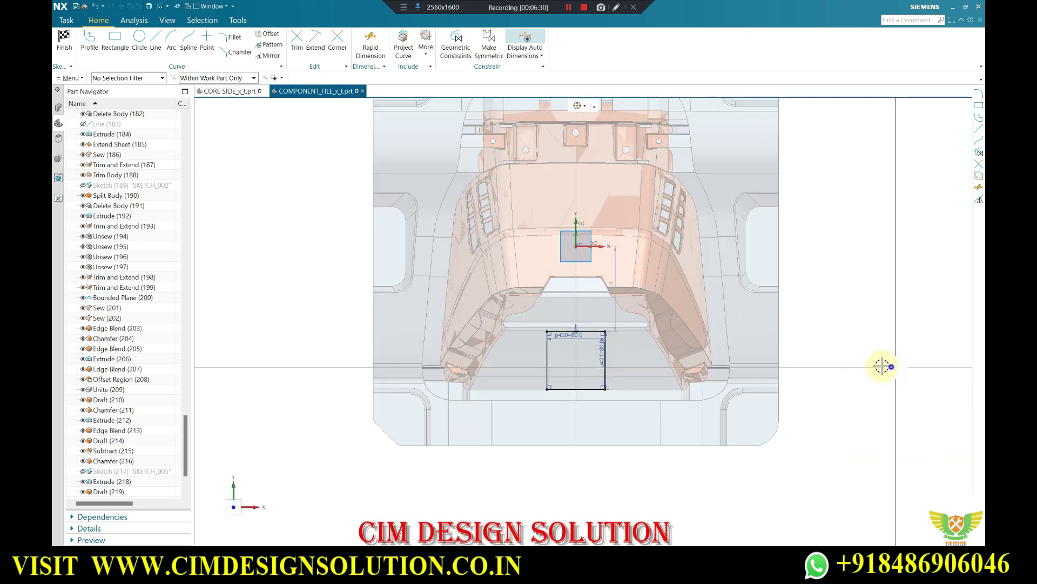
scroll(556, 313, up, 1)
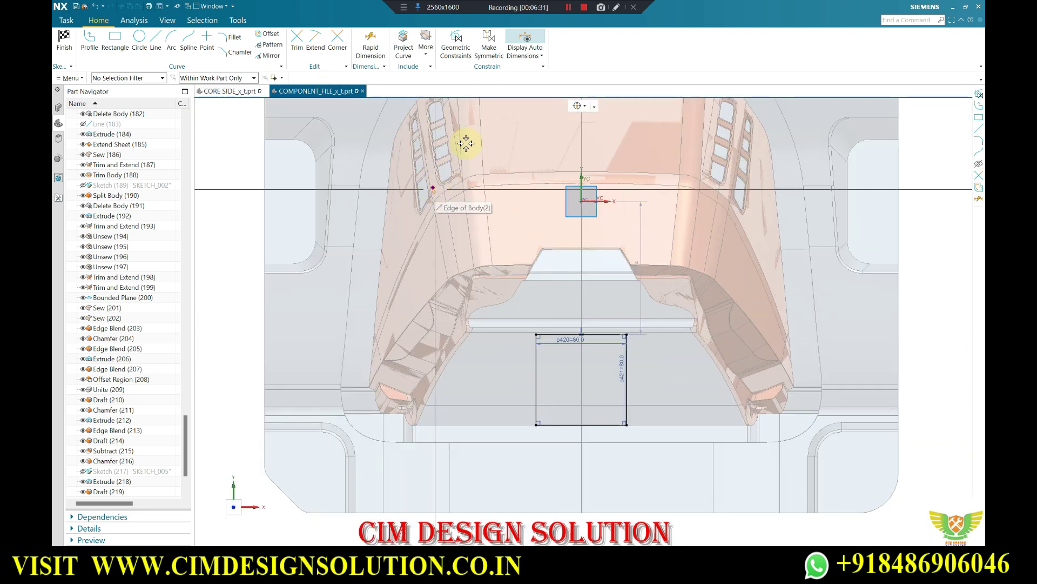
click(640, 238)
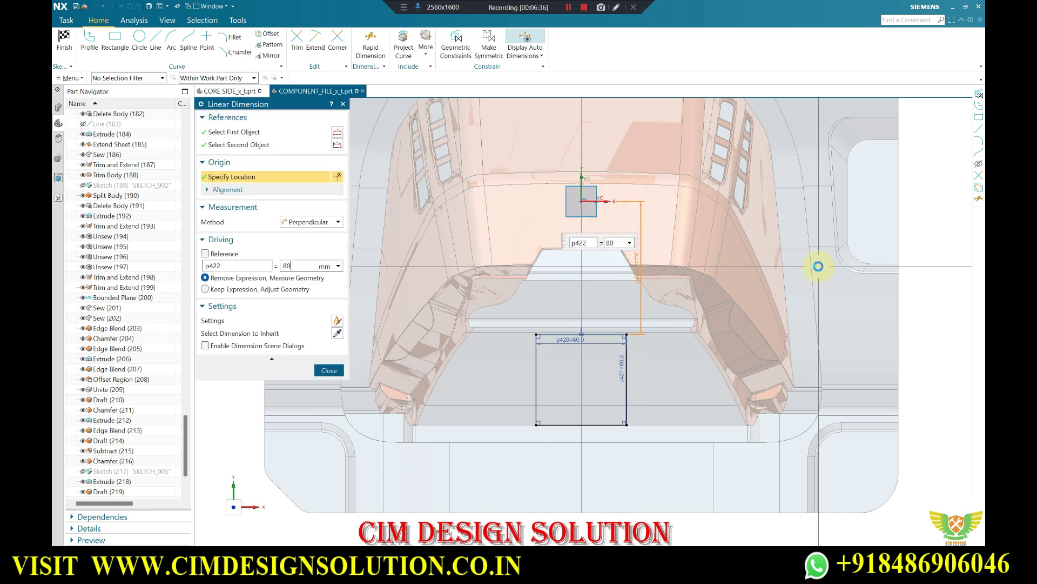
key(Return)
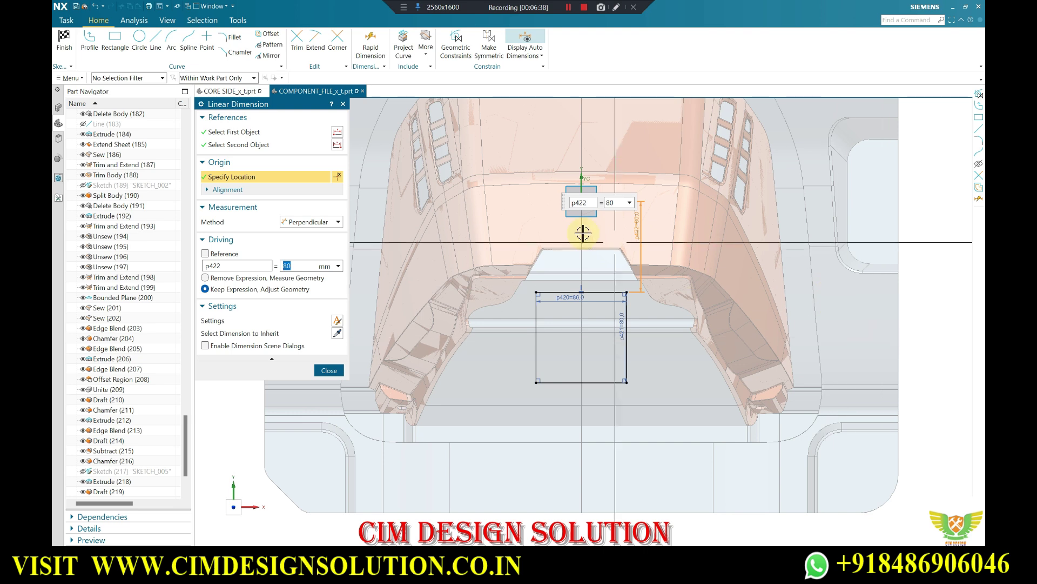
scroll(590, 292, up, 1)
key(Escape)
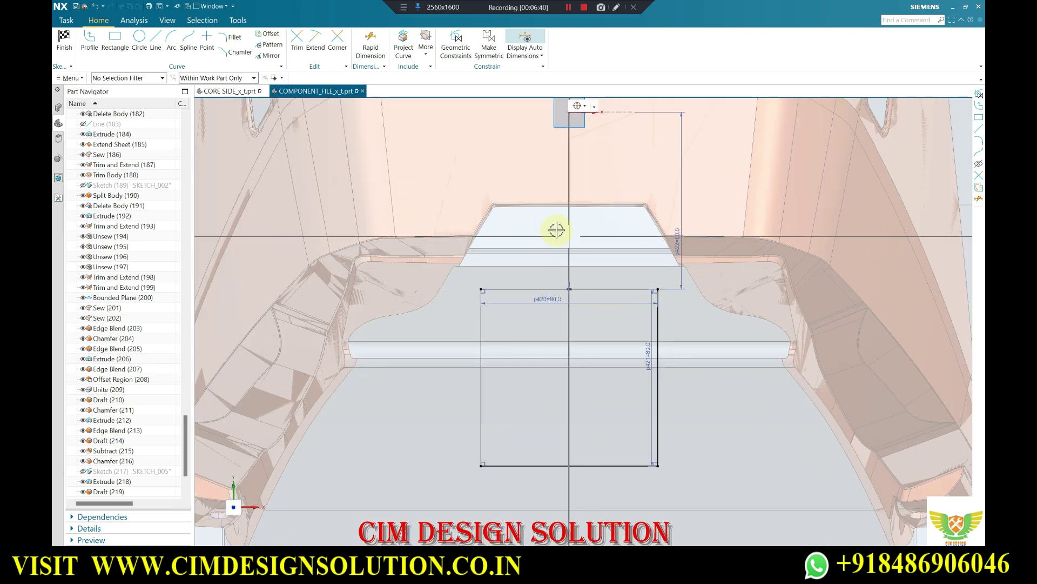
scroll(565, 262, up, 1)
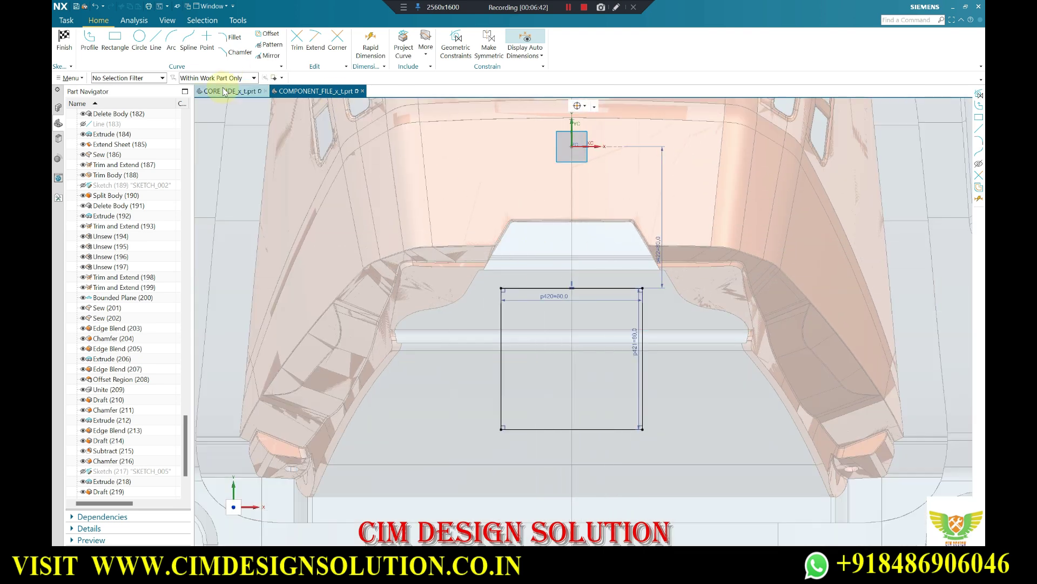
- Add a 100 mm dimension from the rectangle's top edge to the model edge
key(Home)
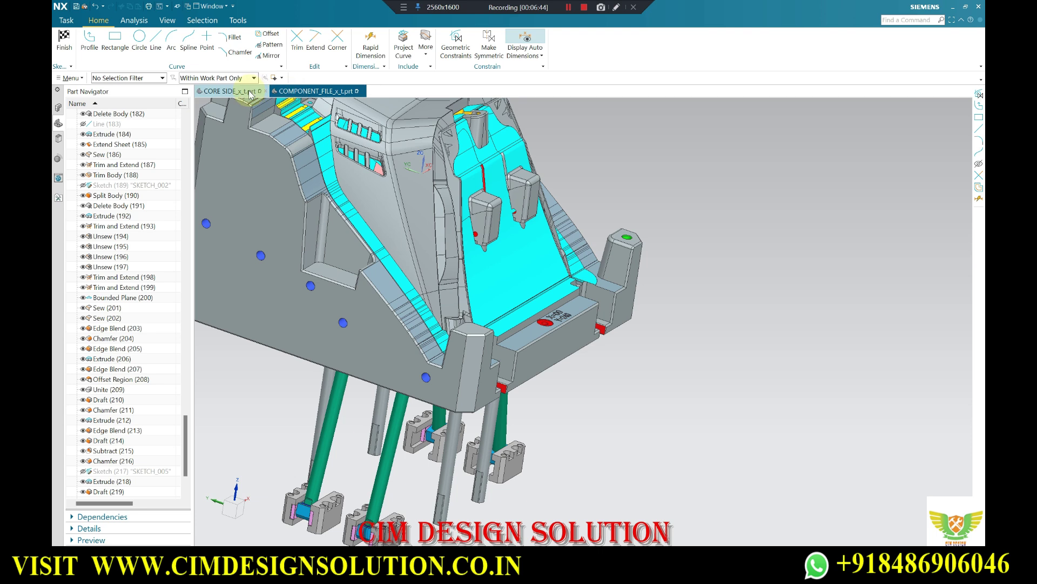
key(shift+F8)
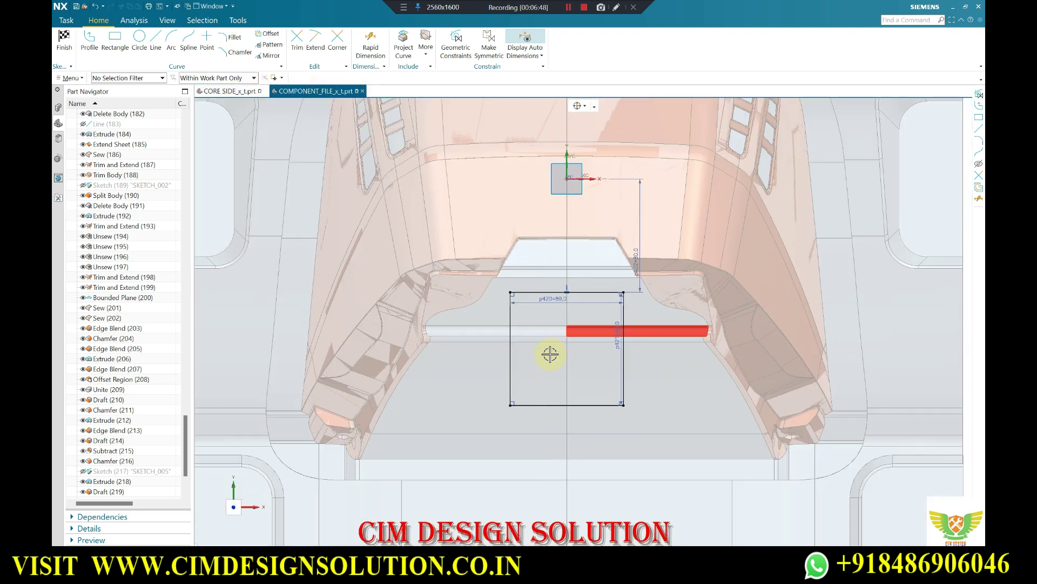
scroll(557, 294, up, 2)
scroll(556, 295, up, 2)
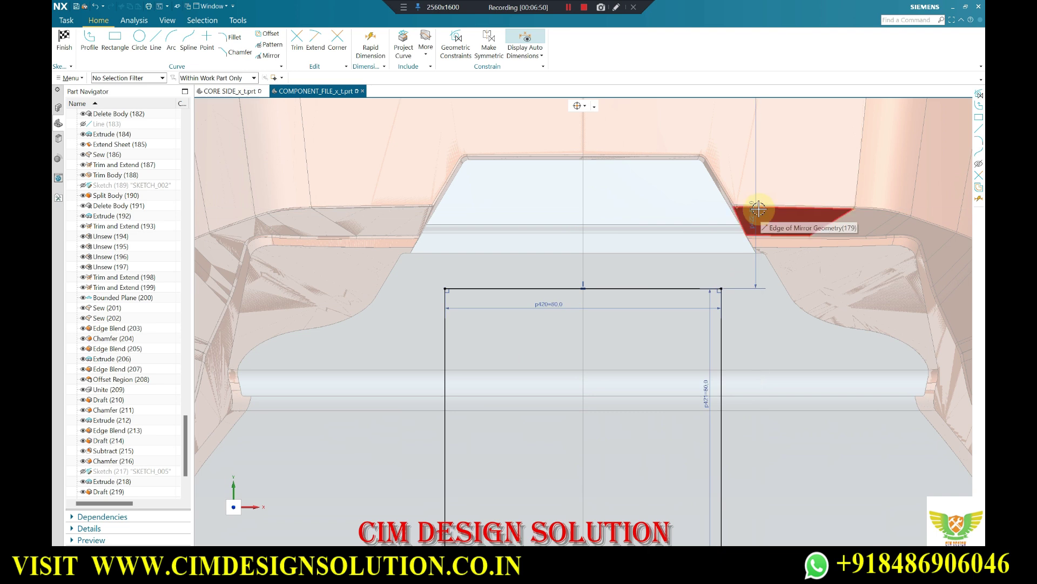
click(614, 222)
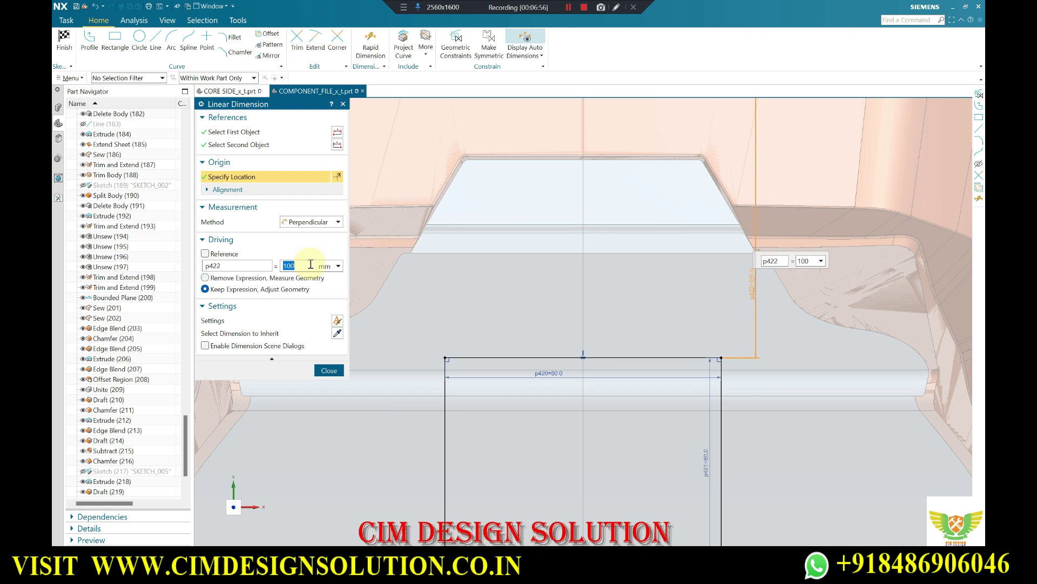
key(Return)
scroll(555, 266, down, 3)
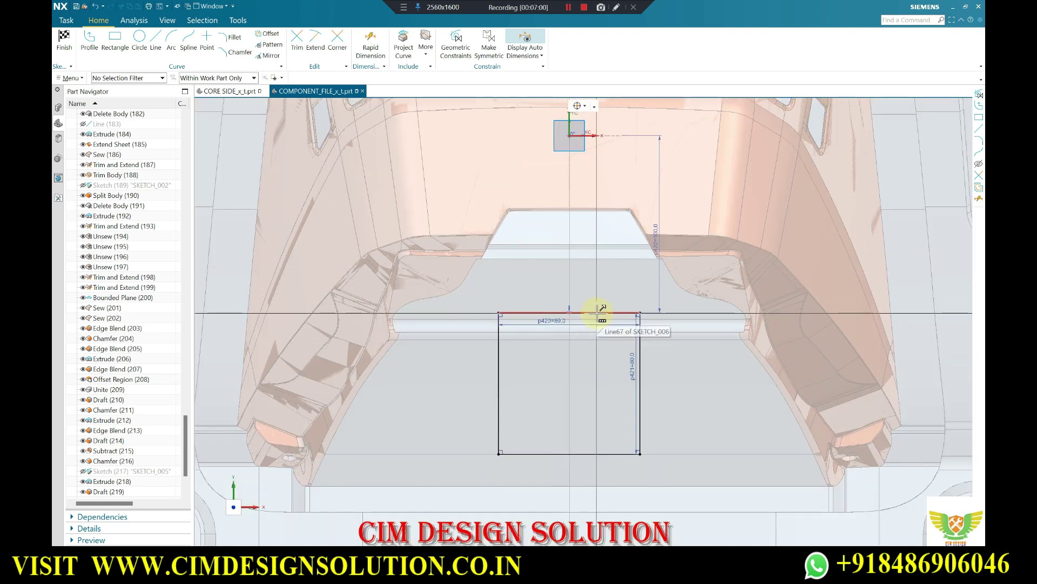
scroll(598, 312, down, 3)
scroll(589, 299, down, 1)
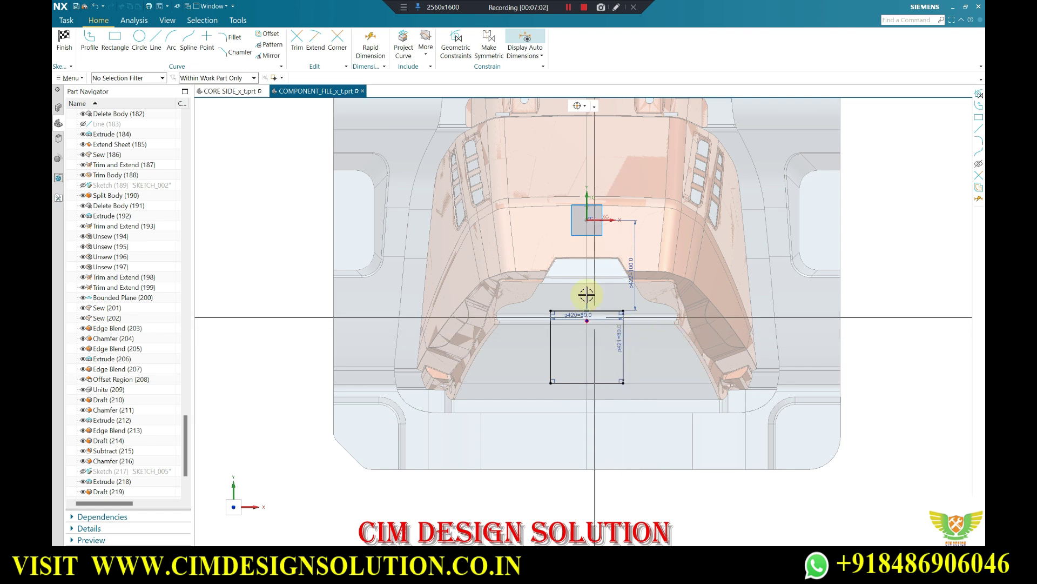
mouse_move(578, 310)
middle_down()
mouse_move(606, 250)
mouse_move(116, 142)
middle_up()
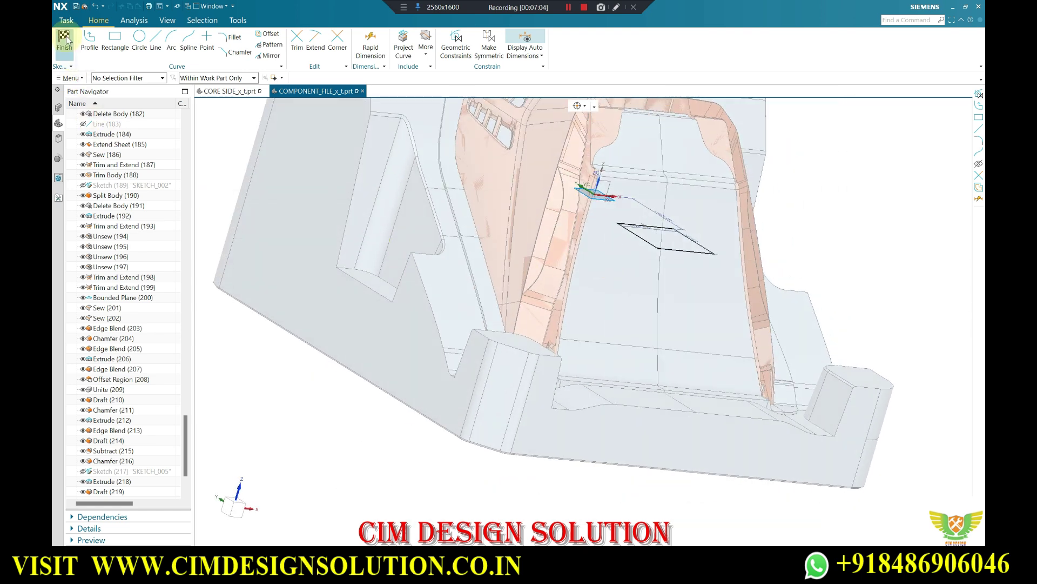
- Finish the sketch and extrude the rectangle from 60 to -150 mm with no Boolean
click(65, 39)
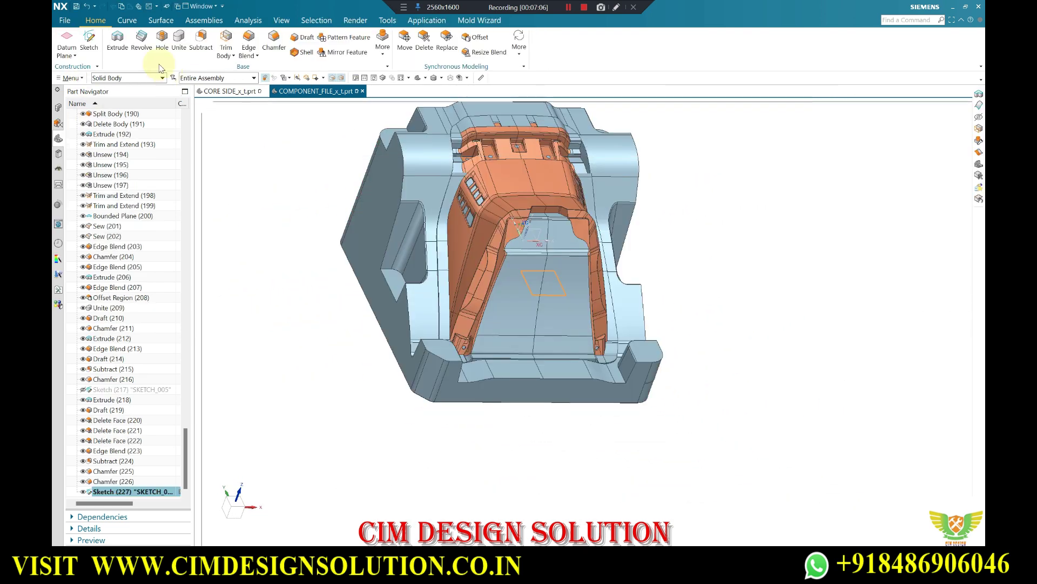
click(124, 39)
mouse_move(629, 259)
middle_down()
mouse_move(691, 236)
mouse_move(690, 257)
middle_up()
scroll(579, 273, down, 3)
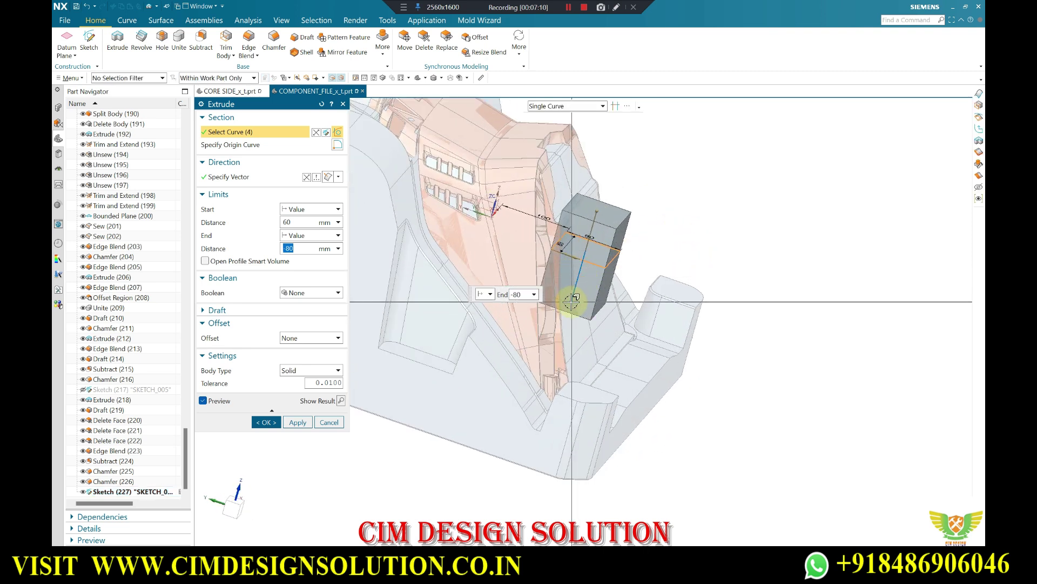
drag(571, 323, 568, 339)
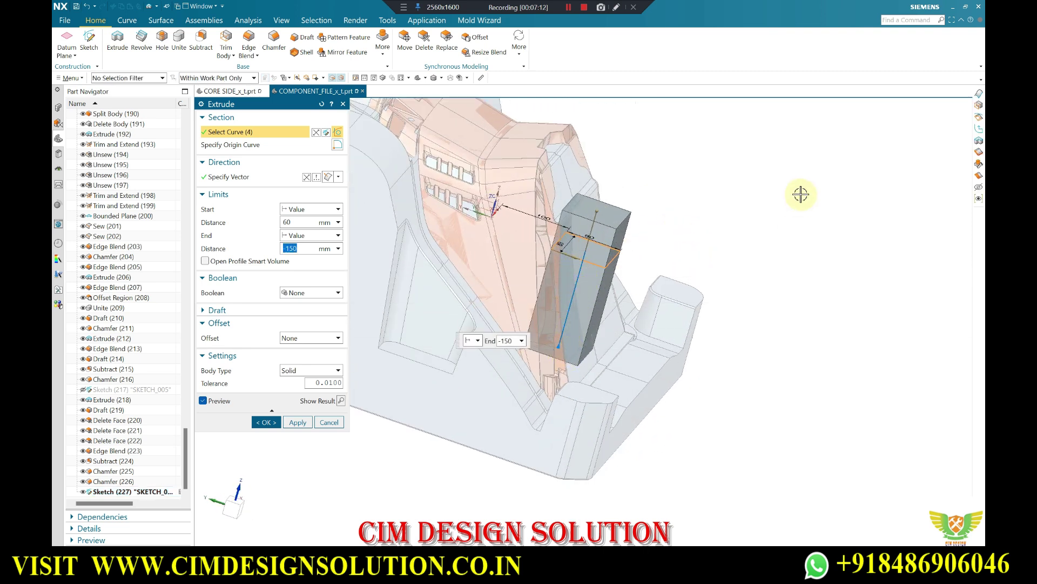
middle_click(801, 195)
mouse_move(747, 196)
middle_down()
mouse_move(708, 206)
mouse_move(711, 172)
mouse_move(761, 203)
mouse_move(732, 183)
mouse_move(734, 173)
mouse_move(621, 224)
mouse_move(640, 213)
mouse_move(648, 224)
middle_up()
scroll(567, 193, up, 3)
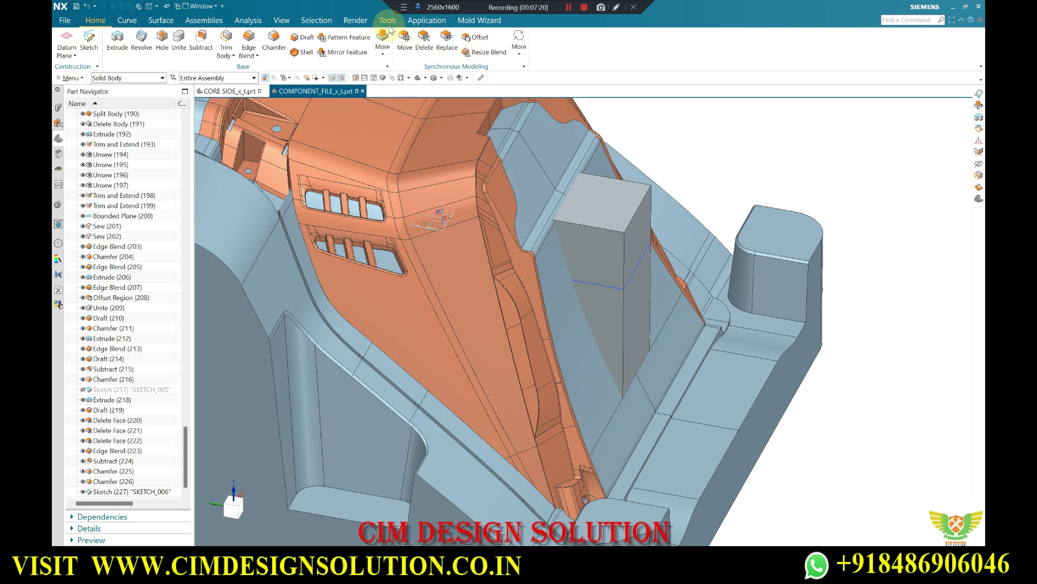
- Offset Region the block's top face upward by 40 mm
click(481, 40)
click(614, 203)
drag(612, 201, 607, 162)
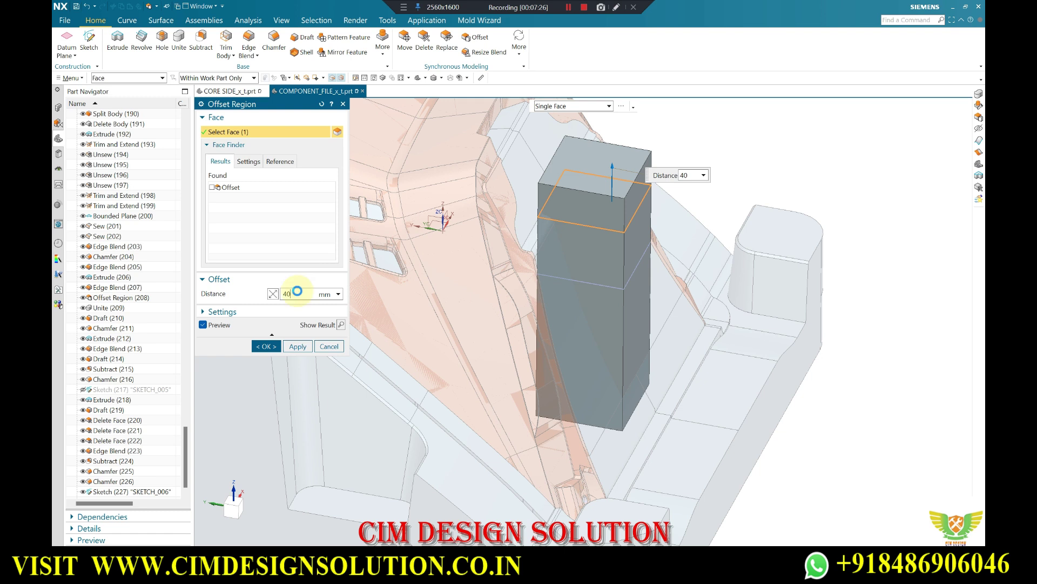
key(Return)
mouse_move(563, 238)
middle_down()
mouse_move(598, 199)
mouse_move(354, 103)
middle_up()
- Check the taller block in the CORE SIDE assembly, then return to the component file
click(227, 91)
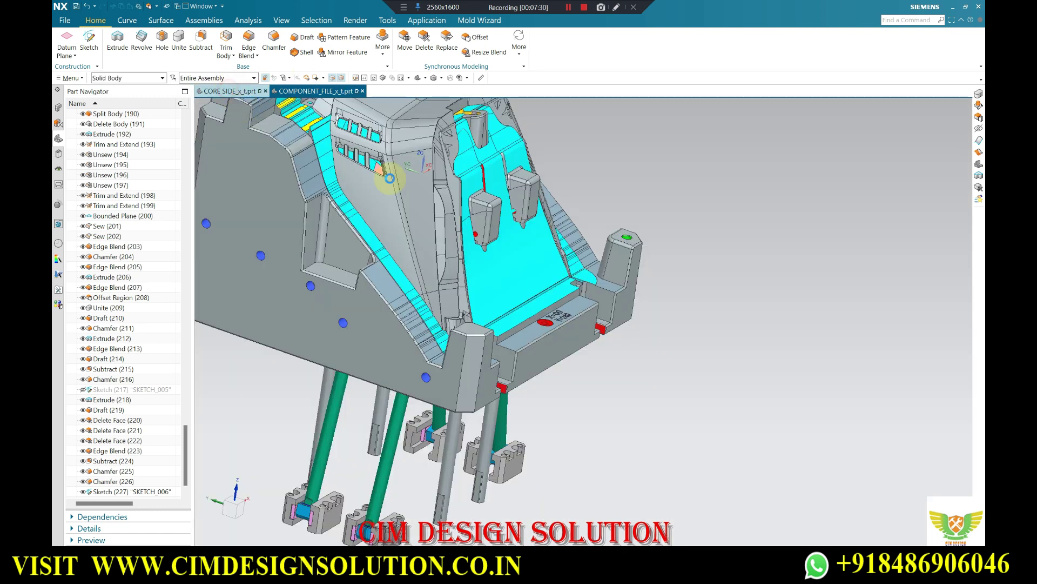
scroll(508, 167, up, 3)
scroll(517, 201, up, 2)
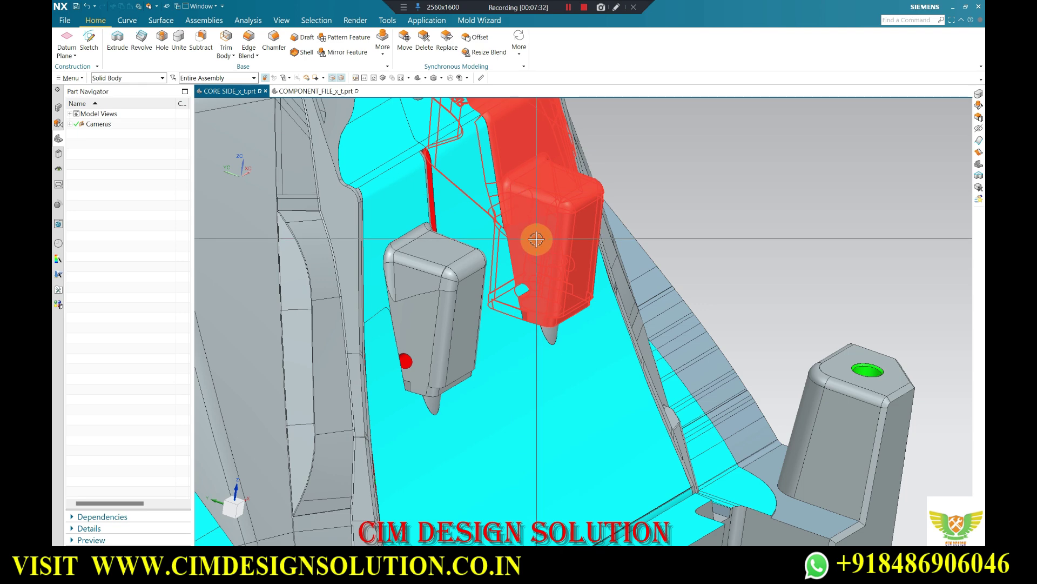
scroll(536, 238, down, 5)
click(300, 92)
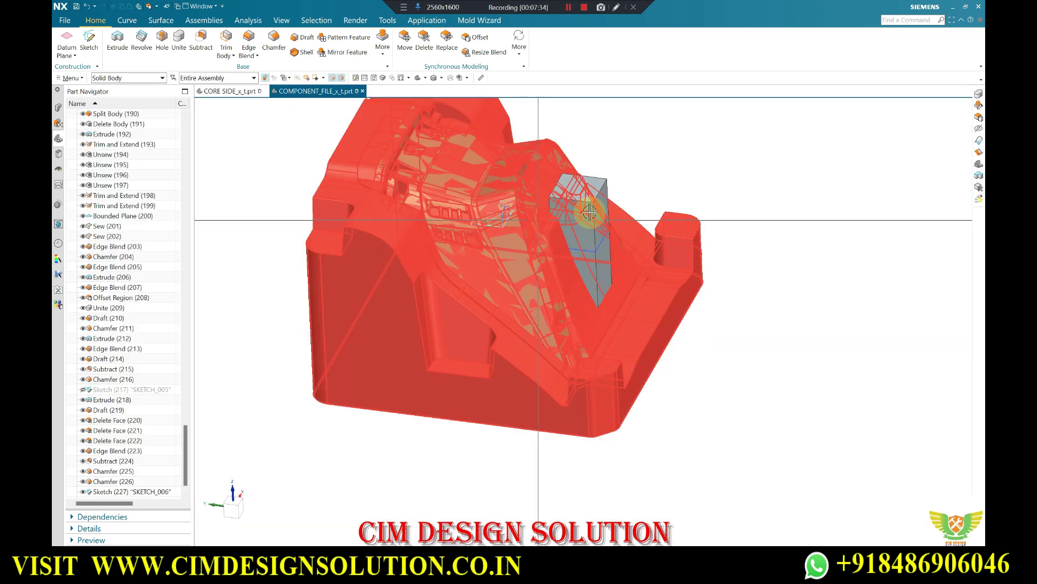
scroll(575, 203, up, 3)
scroll(530, 167, up, 2)
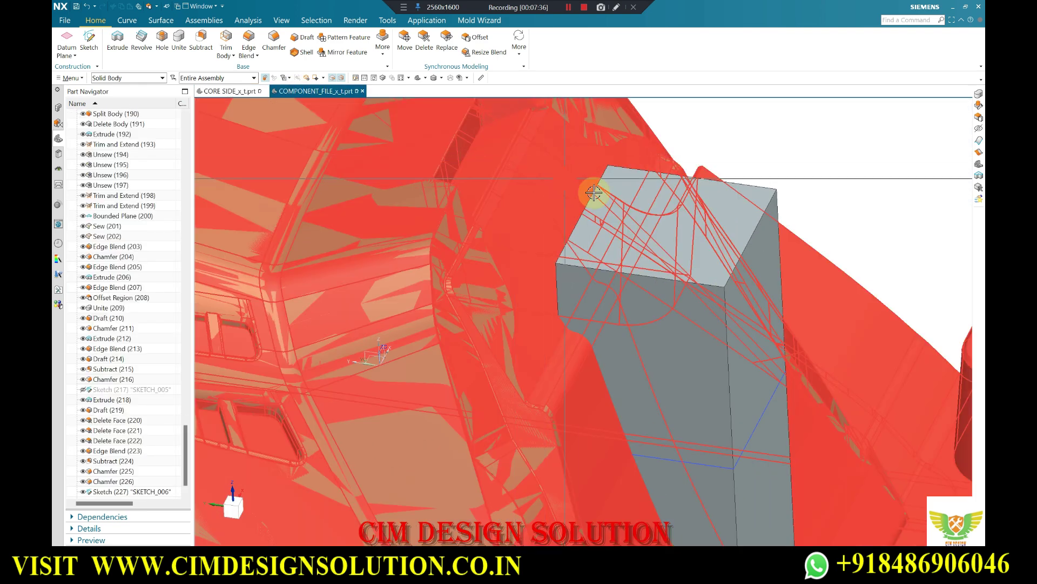
scroll(593, 192, down, 5)
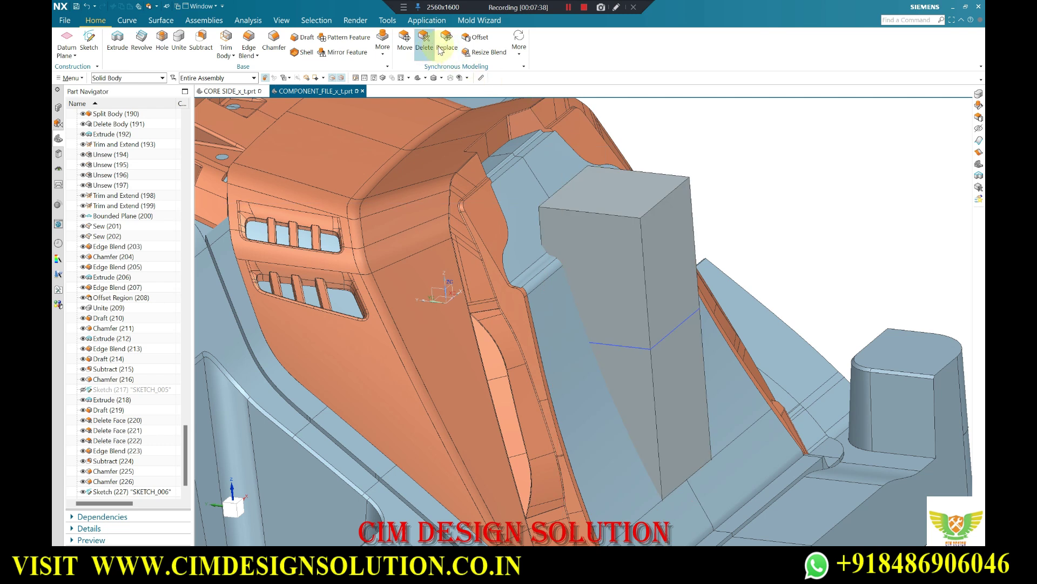
- Offset Region the block's top face by 70 mm with Reverse Direction, lowering it
click(645, 190)
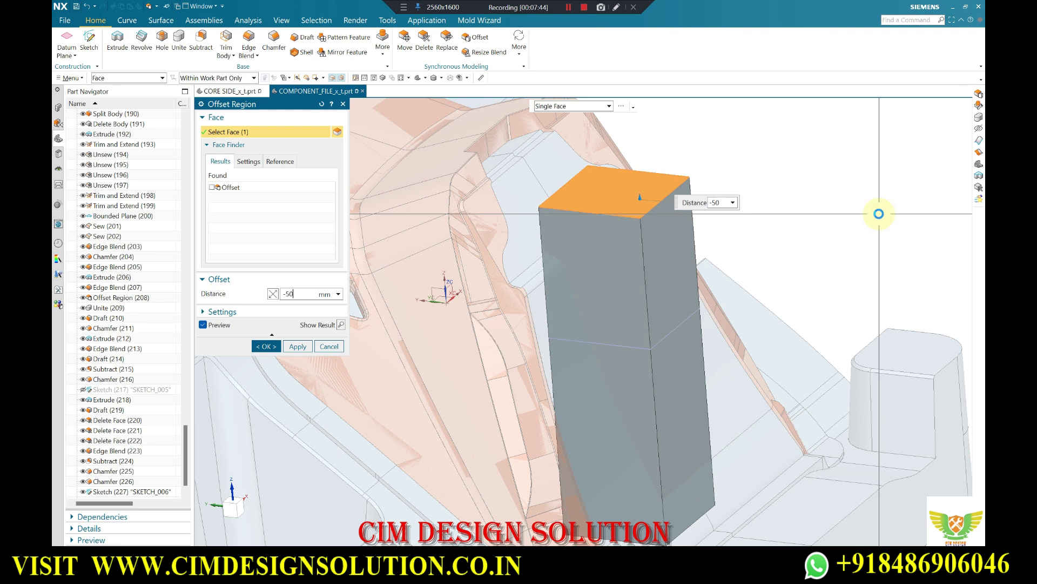
key(Return)
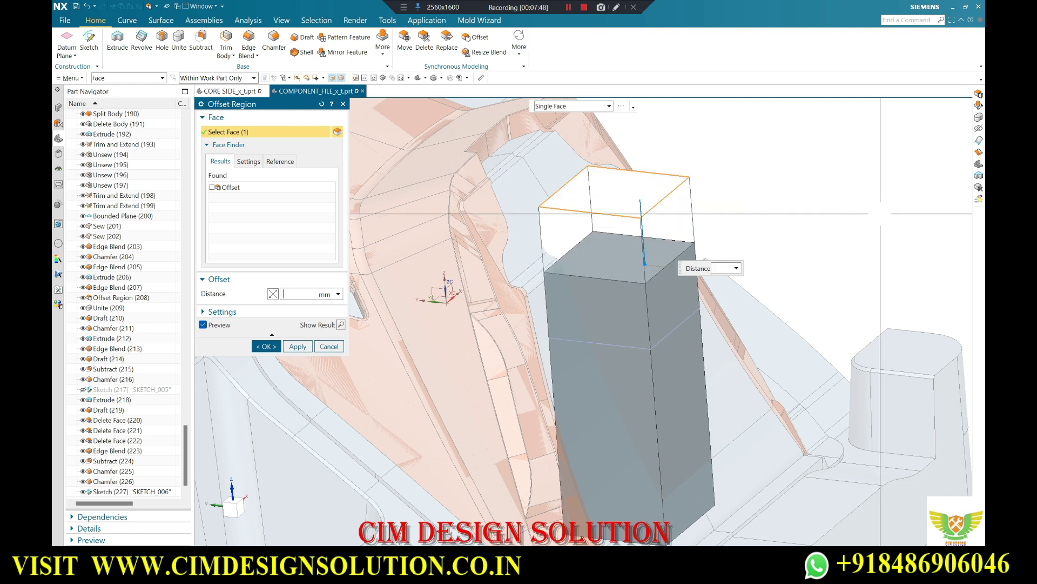
text(70)
key(Return)
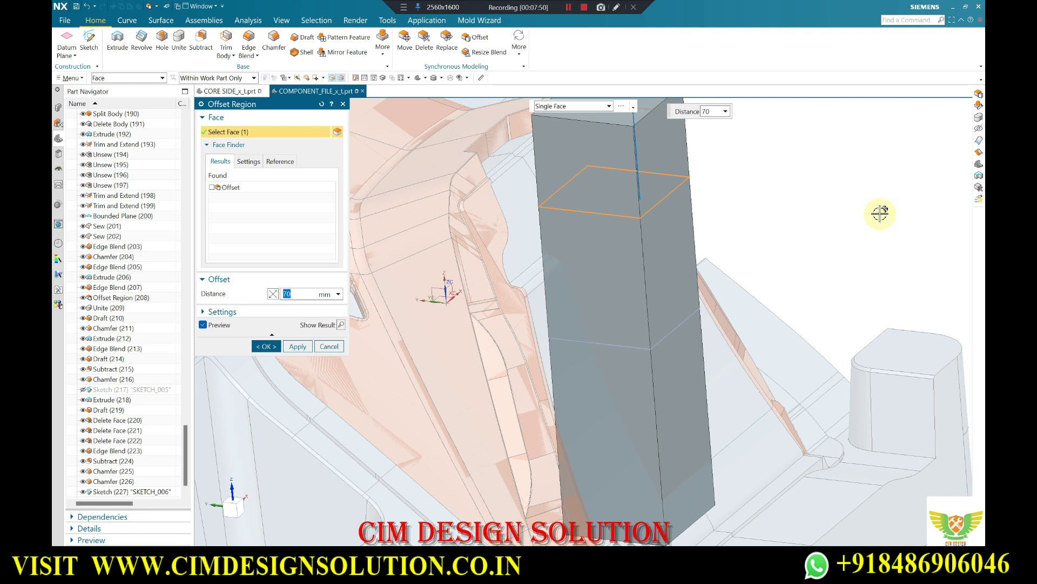
click(272, 294)
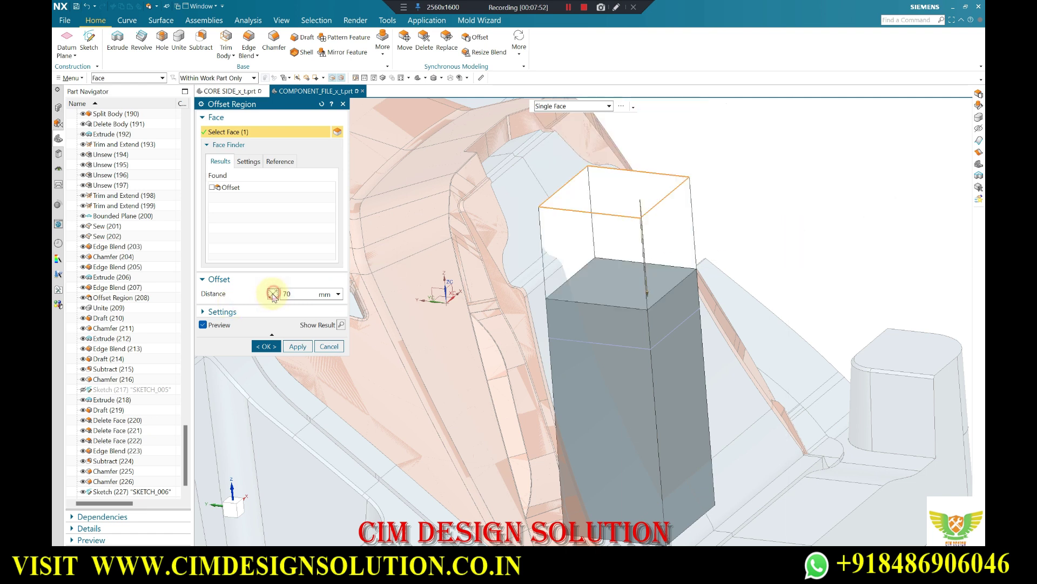
click(278, 350)
scroll(568, 283, down, 5)
mouse_move(567, 282)
middle_down()
mouse_move(623, 286)
mouse_move(616, 281)
middle_up()
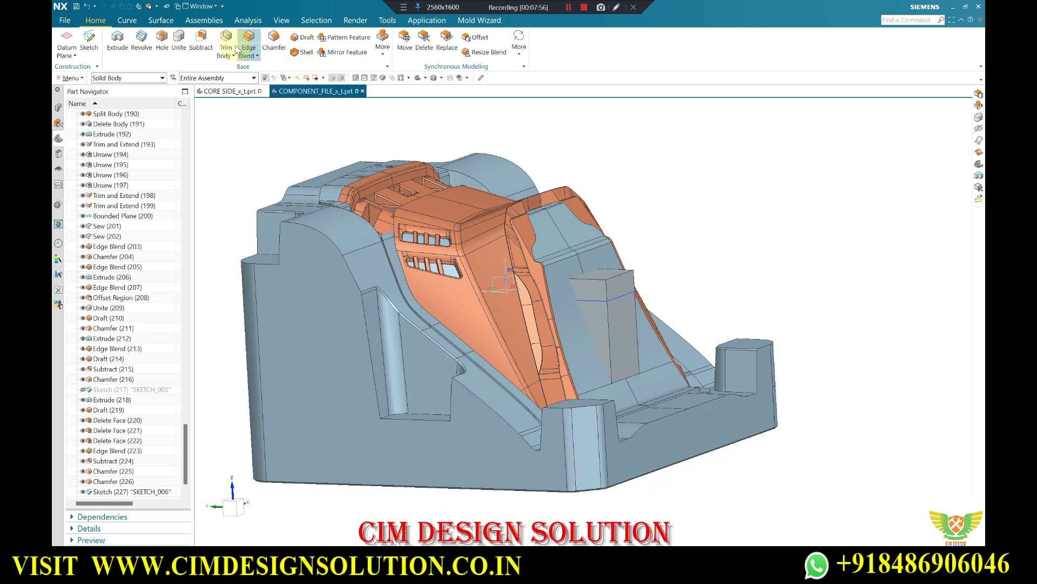
- Round two of the block's vertical edges with a 20 mm Edge Blend
click(624, 313)
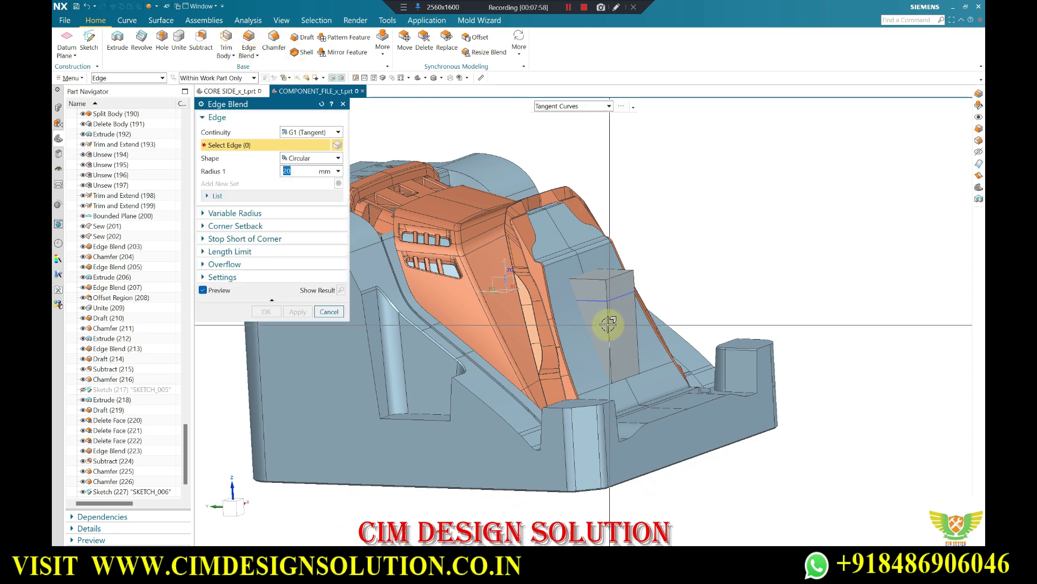
click(636, 279)
click(297, 312)
click(330, 312)
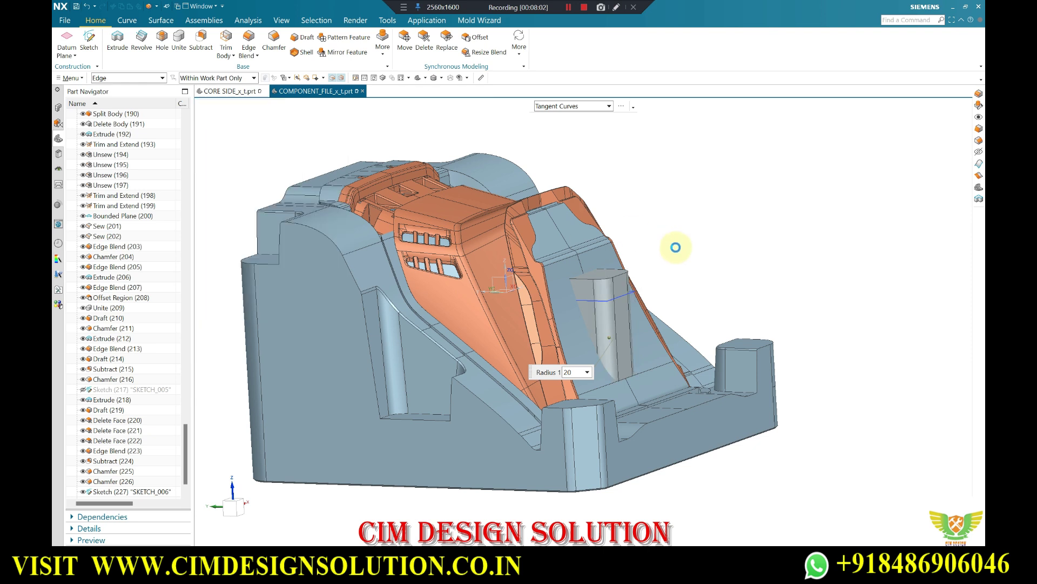
scroll(676, 246, up, 3)
scroll(683, 259, up, 3)
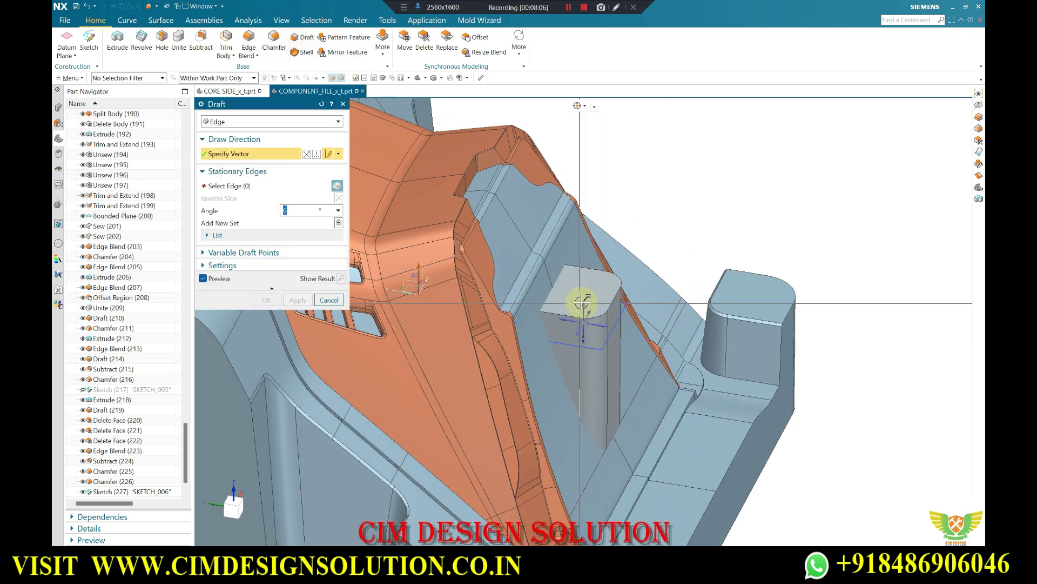
- Draft the block's sides 6° from the stationary top edge loop, reversing direction
click(619, 288)
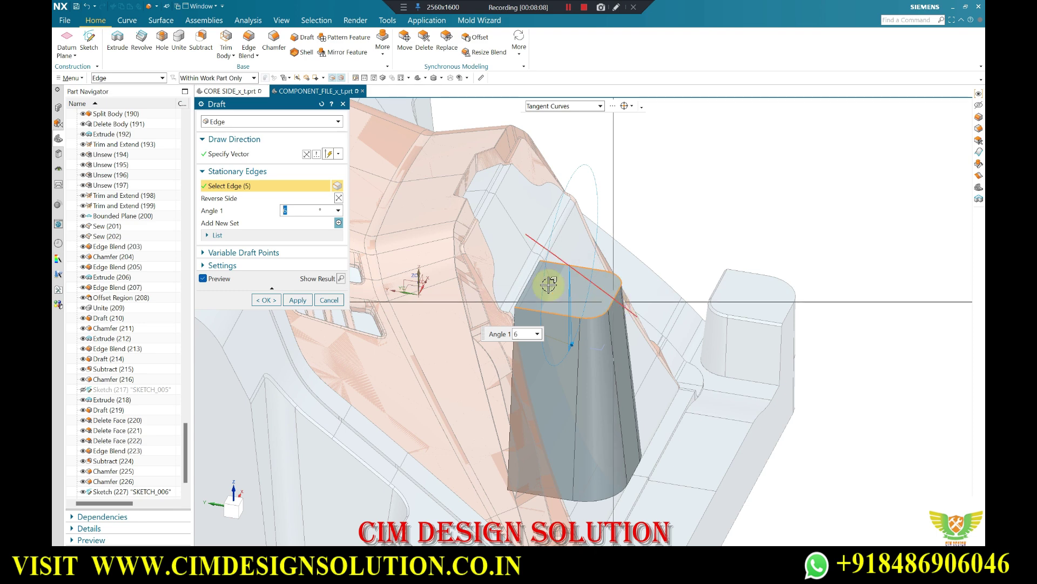
click(307, 154)
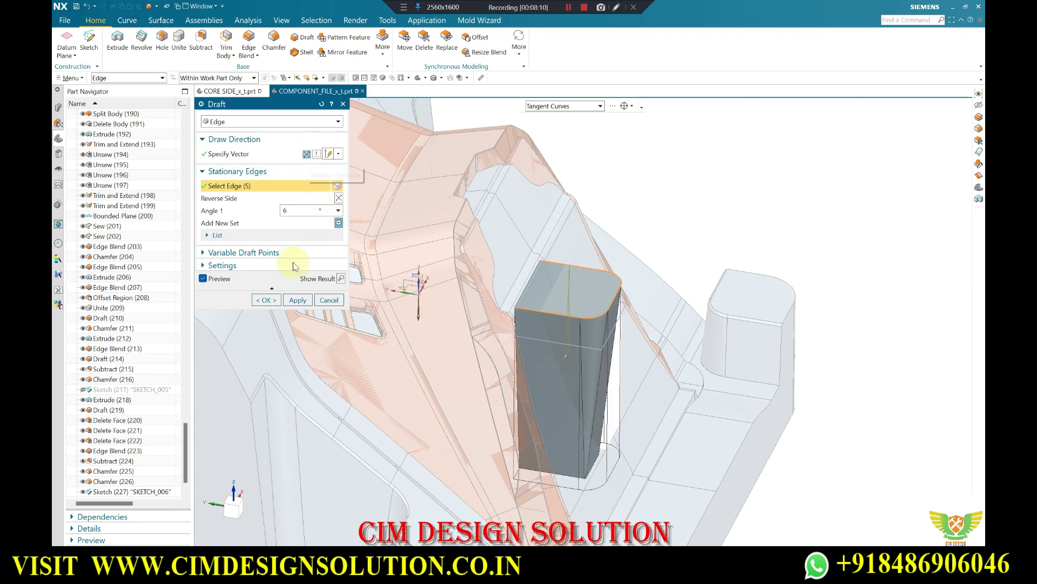
click(270, 300)
middle_drag(620, 278, 532, 299)
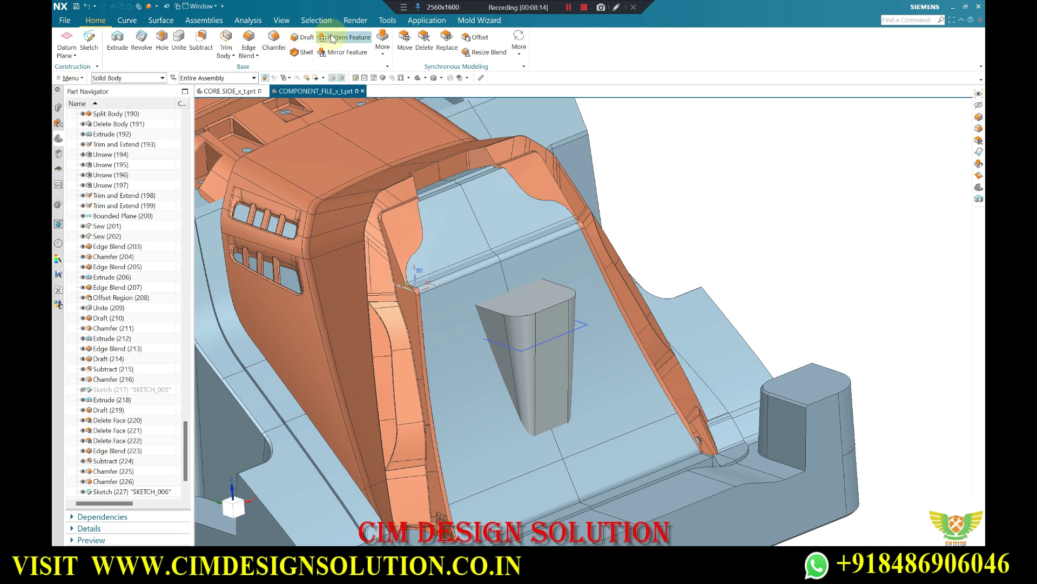
- Delete the block's two blend faces
click(416, 43)
click(523, 336)
click(562, 304)
middle_click(562, 304)
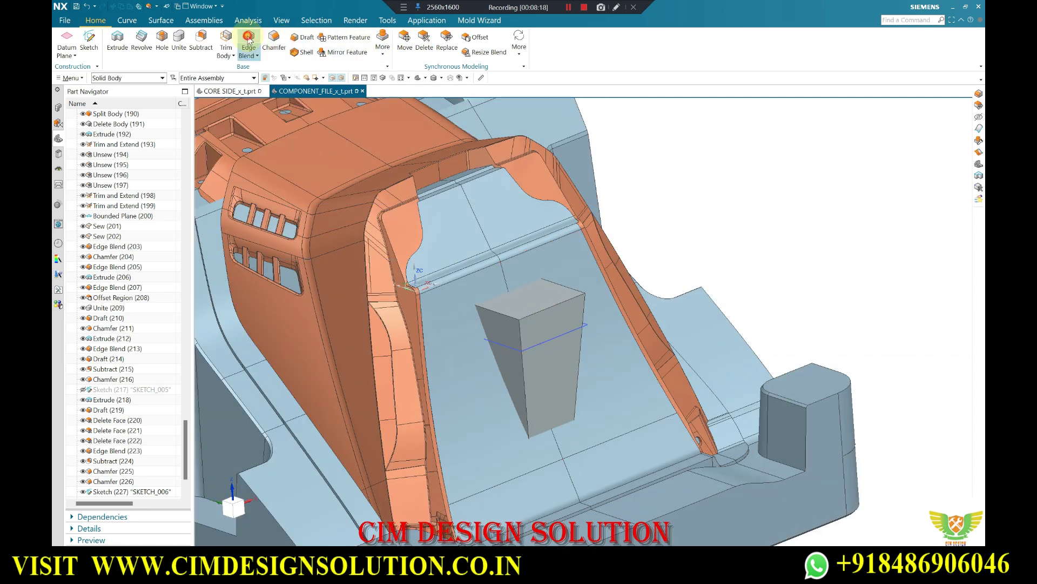
- Blend two vertical edges at 20 mm, then display the CORE SIDE part
key(b)
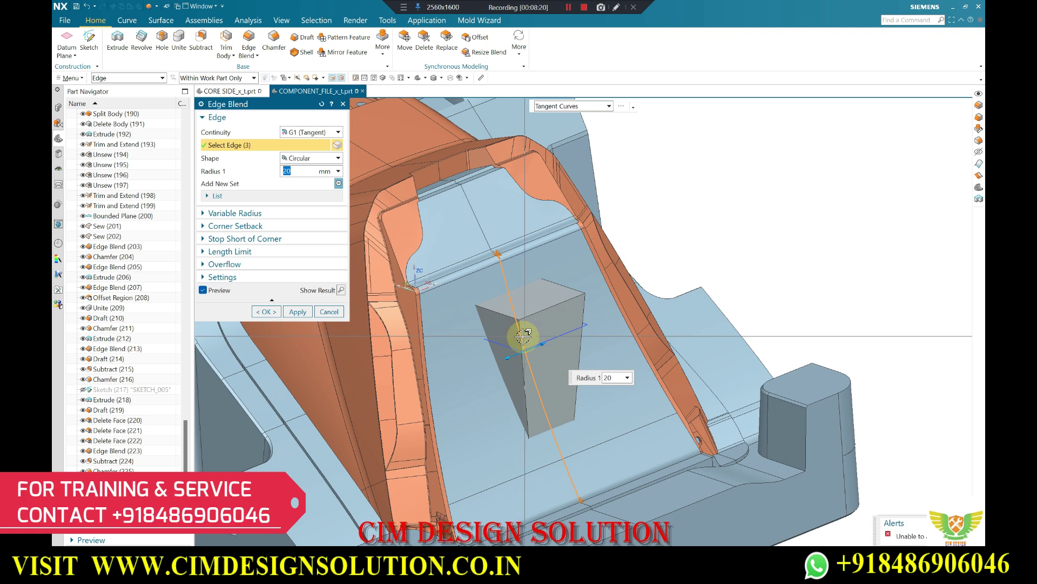
click(523, 371)
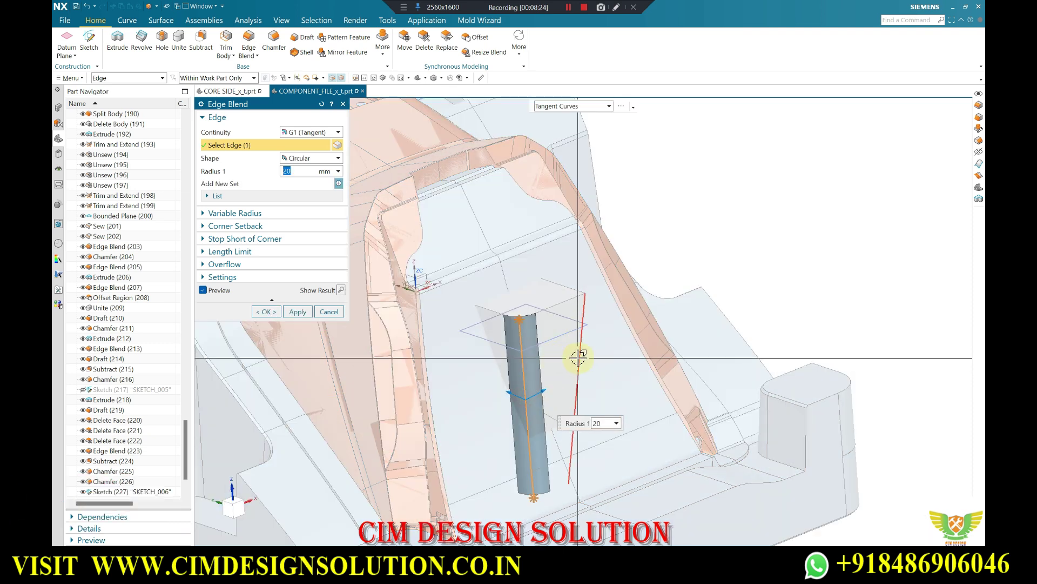
click(578, 357)
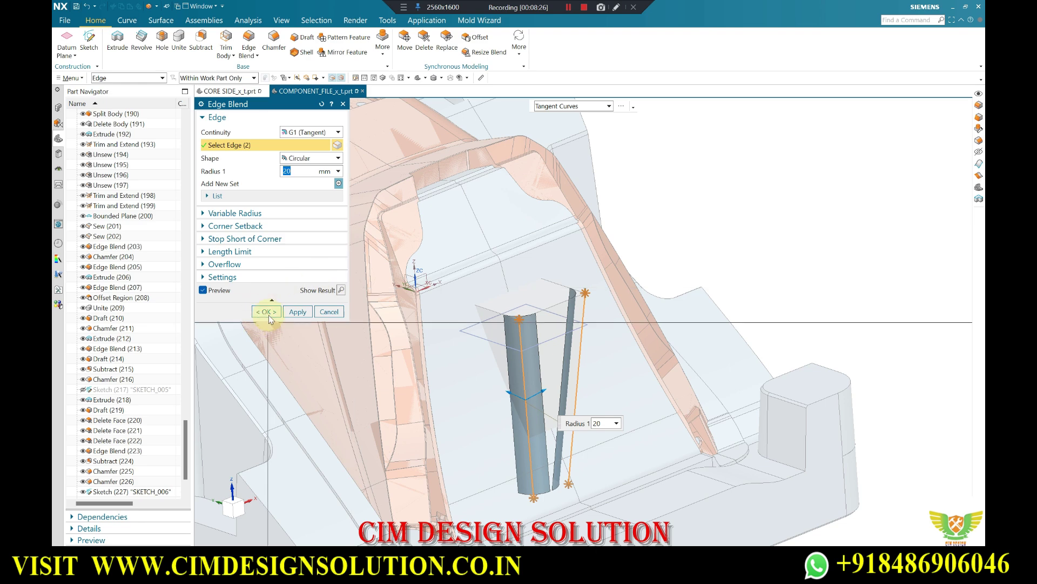
click(268, 316)
scroll(497, 294, down, 5)
mouse_move(498, 294)
middle_down()
mouse_move(521, 278)
mouse_move(549, 292)
mouse_move(566, 283)
middle_up()
scroll(505, 286, up, 3)
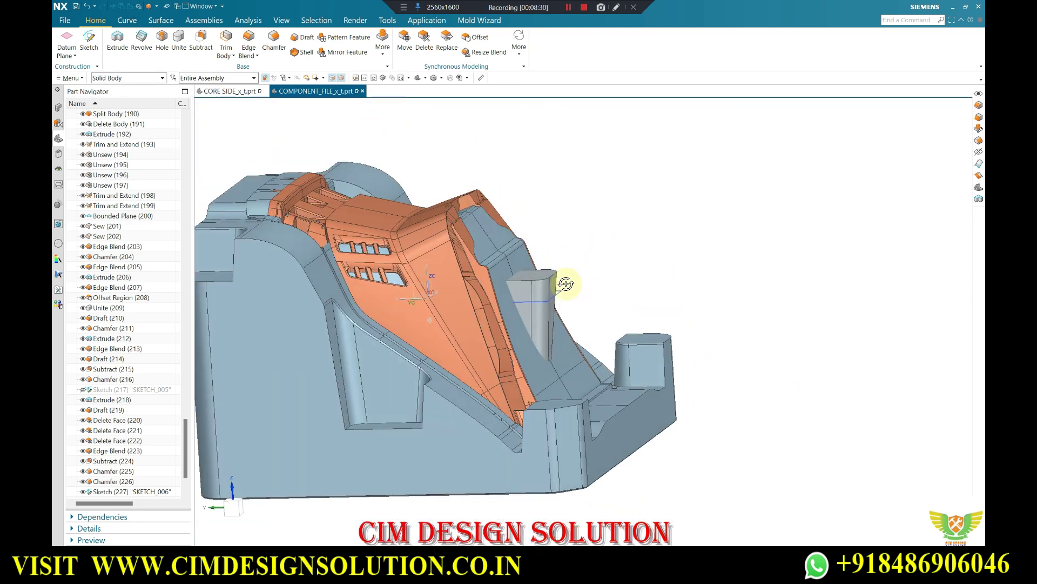
click(243, 91)
- In COMPONENT_FILE, edit the 6° Draft with Reverse Direction and reset the view
mouse_move(278, 142)
middle_down()
mouse_move(544, 243)
mouse_move(549, 232)
mouse_move(526, 251)
middle_up()
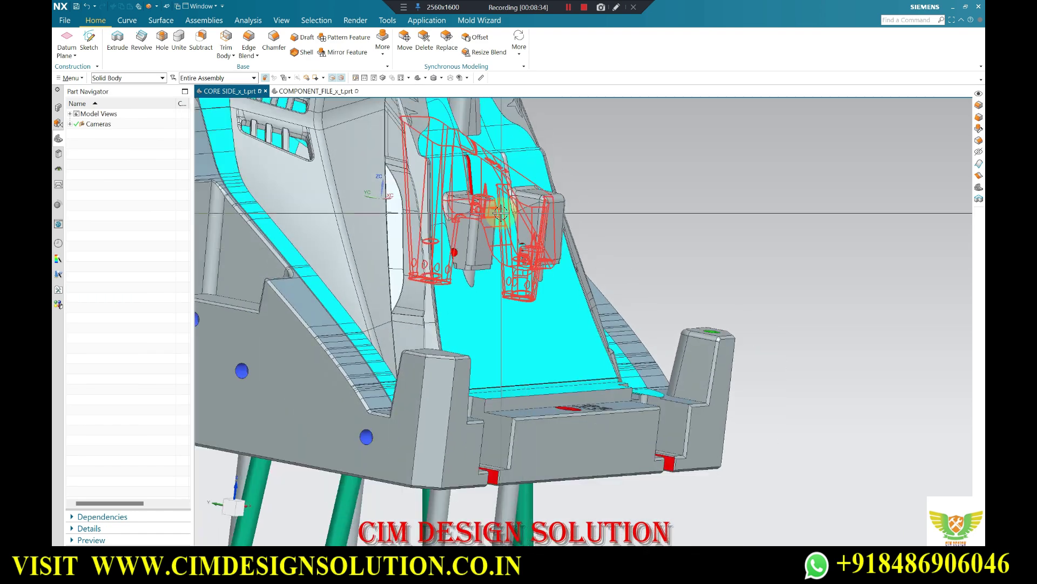
click(311, 93)
mouse_move(504, 227)
middle_down()
mouse_move(528, 287)
mouse_move(534, 352)
mouse_move(618, 164)
mouse_move(544, 318)
mouse_move(536, 271)
middle_up()
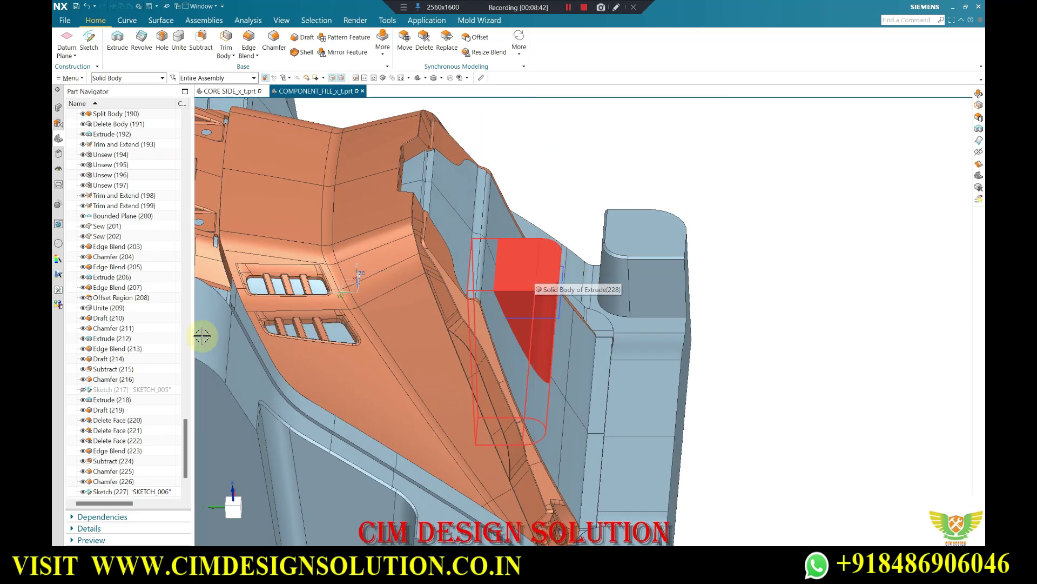
scroll(142, 465, down, 3)
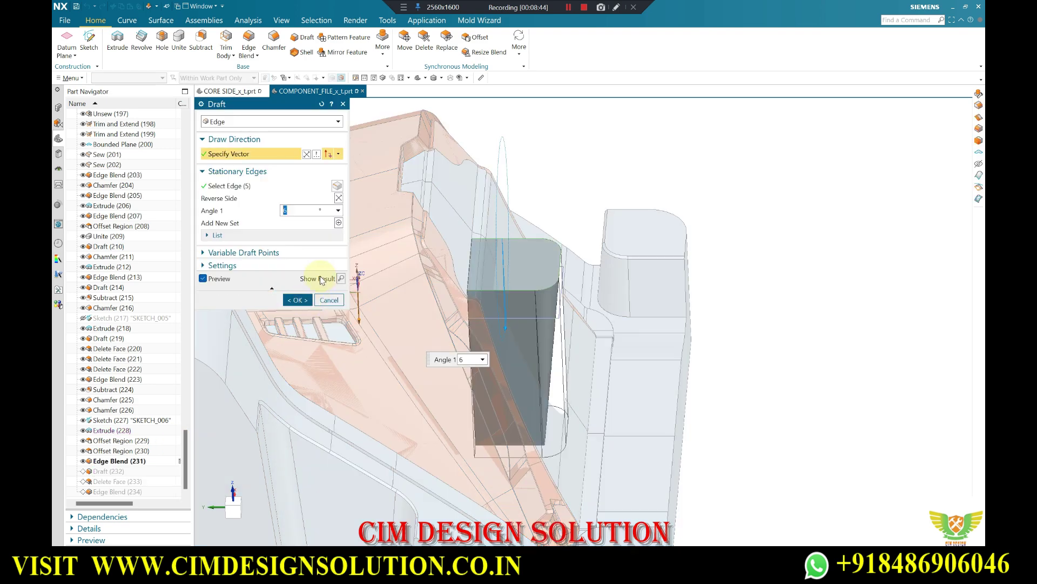
click(306, 155)
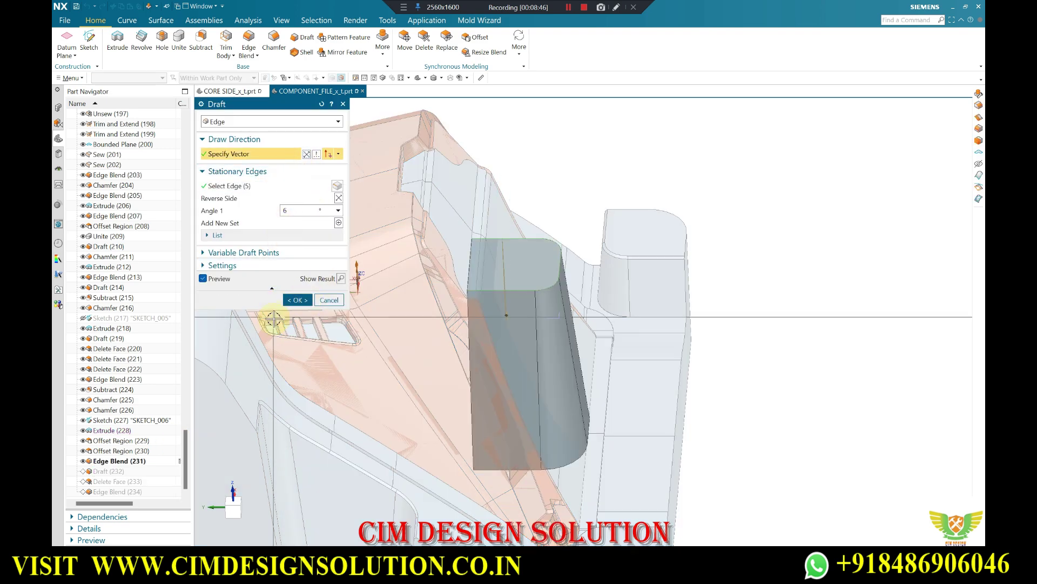
click(297, 300)
mouse_move(451, 308)
middle_down()
mouse_move(550, 322)
mouse_move(568, 405)
mouse_move(556, 410)
mouse_move(590, 412)
mouse_move(598, 433)
mouse_move(585, 424)
mouse_move(634, 343)
middle_up()
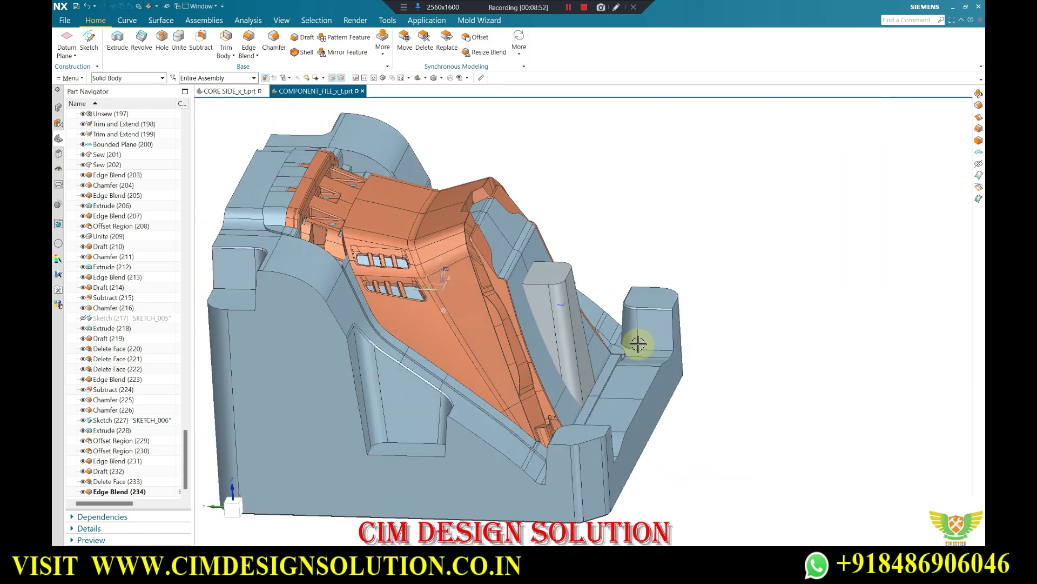
key(F8)
- Offset Region the block's narrow side face outward by 5 mm
scroll(601, 273, down, 5)
mouse_move(583, 308)
middle_down()
mouse_move(579, 328)
mouse_move(510, 238)
middle_up()
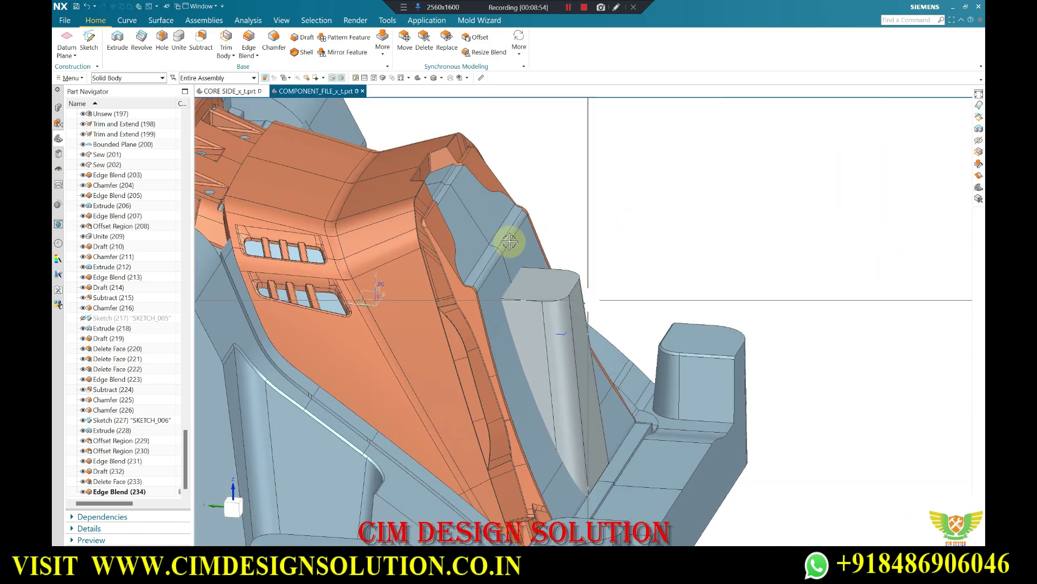
click(586, 330)
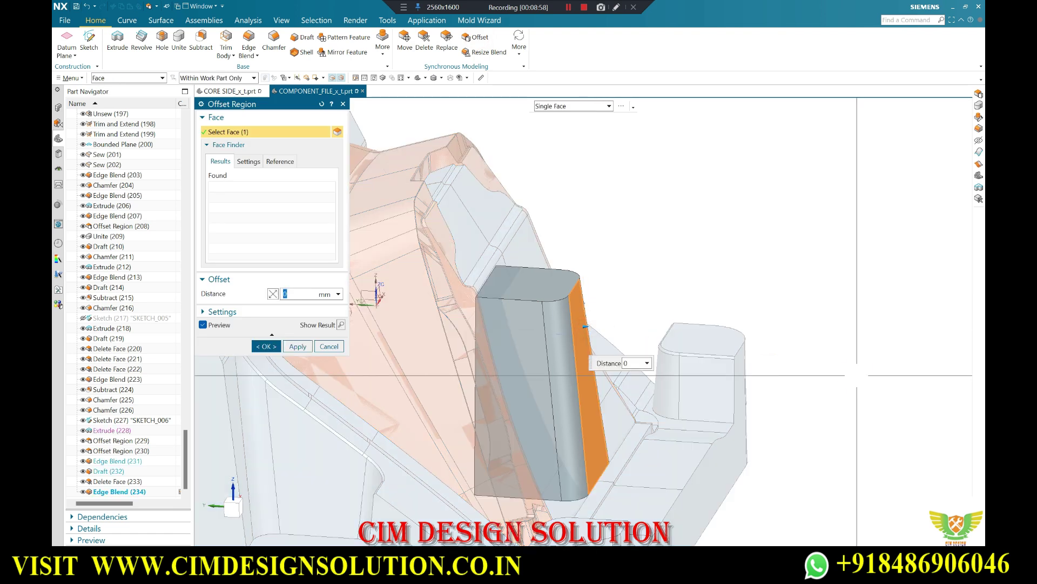
text(2)
key(Return)
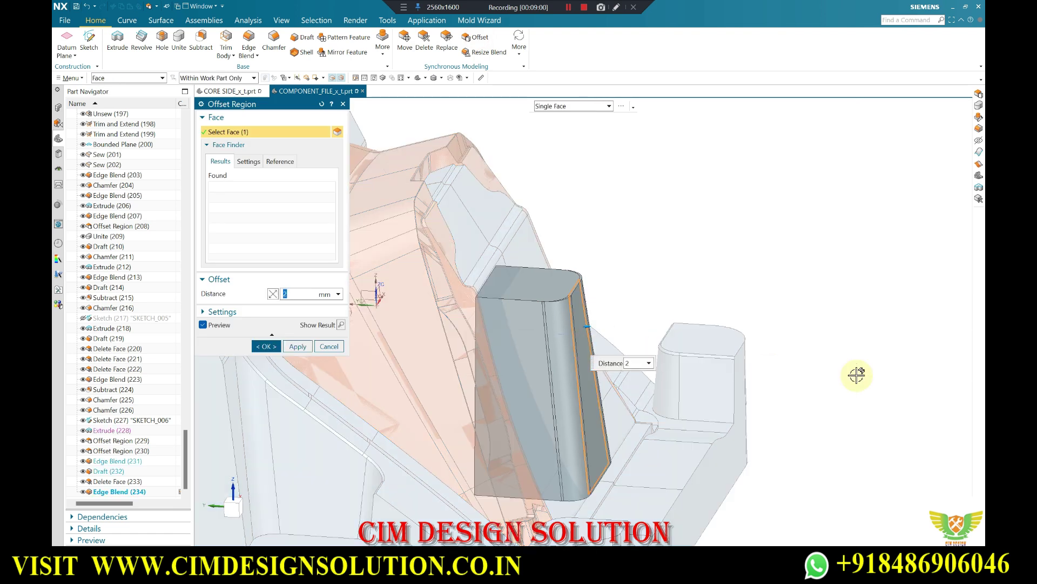
text(5)
key(Return)
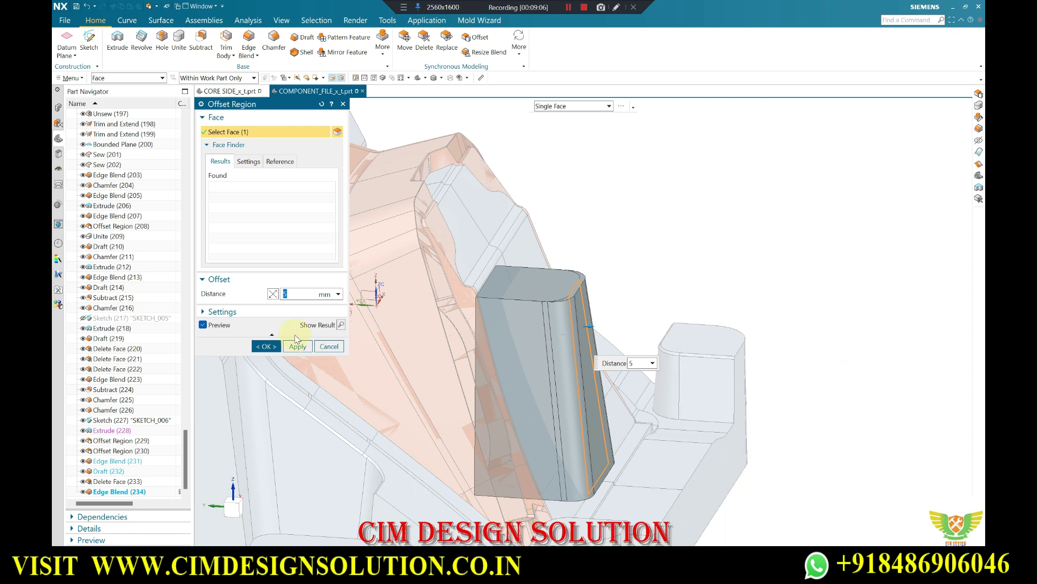
click(273, 347)
mouse_move(612, 299)
middle_down()
mouse_move(641, 304)
mouse_move(632, 322)
middle_up()
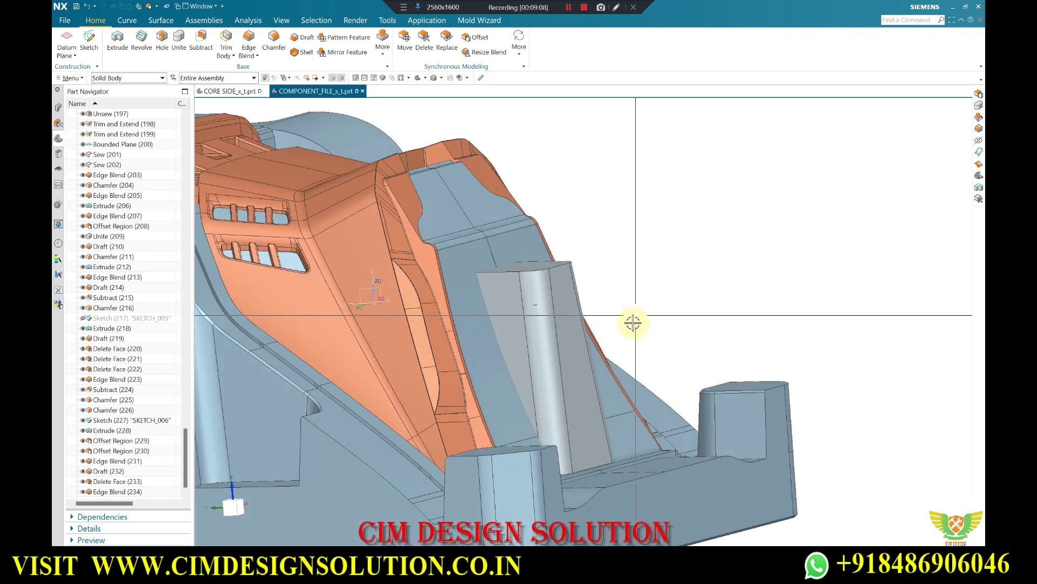
scroll(598, 431, up, 3)
middle_drag(598, 430, 643, 336)
middle_drag(665, 481, 476, 176)
- Offset Region the block's bottom face down by 10 mm
click(476, 41)
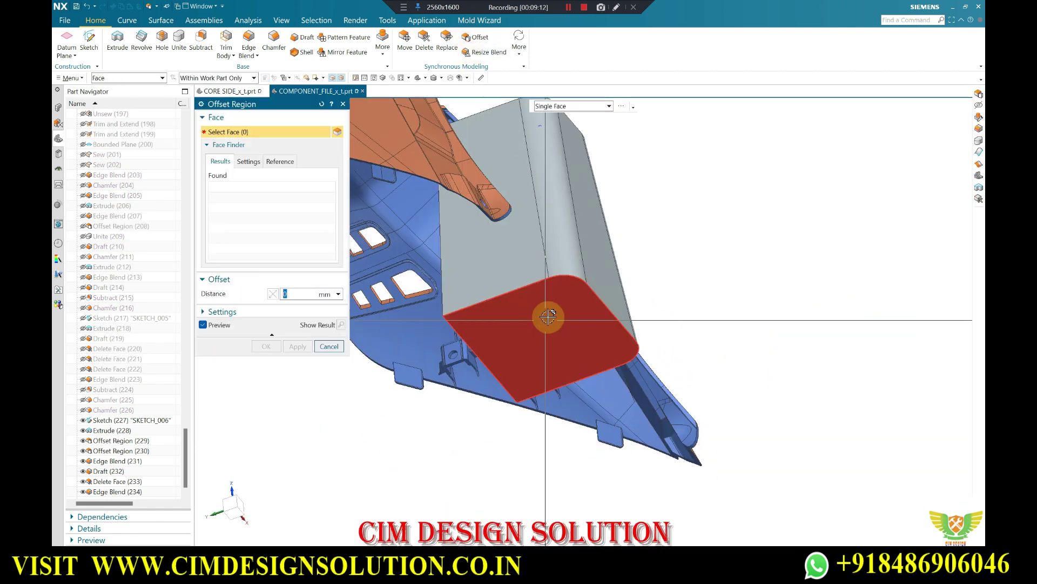
click(541, 309)
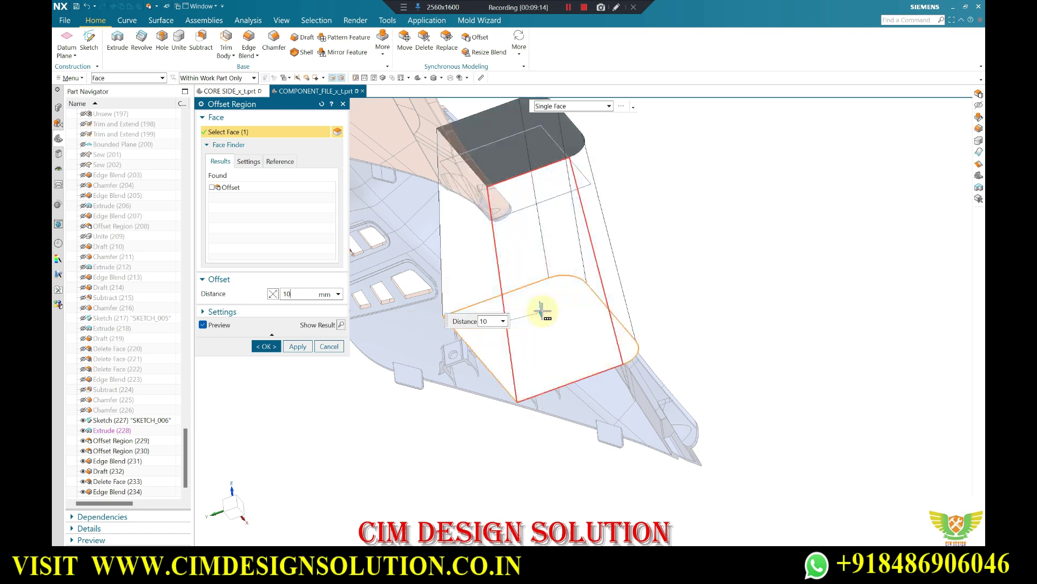
middle_click(537, 308)
mouse_move(536, 307)
middle_down()
mouse_move(605, 280)
mouse_move(643, 319)
mouse_move(649, 368)
mouse_move(600, 325)
middle_up()
scroll(641, 321, down, 3)
scroll(641, 318, down, 3)
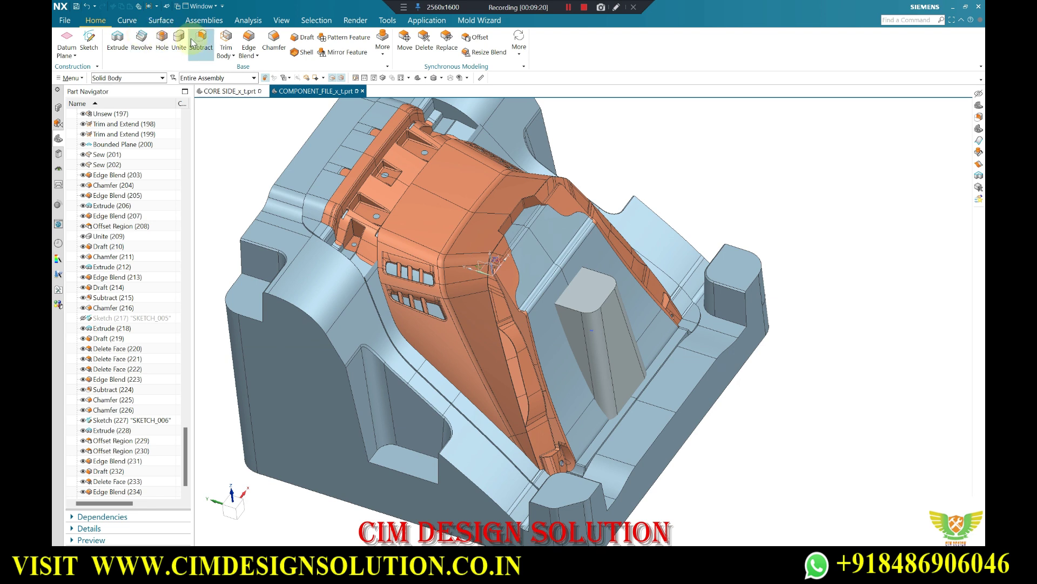
click(633, 196)
click(595, 346)
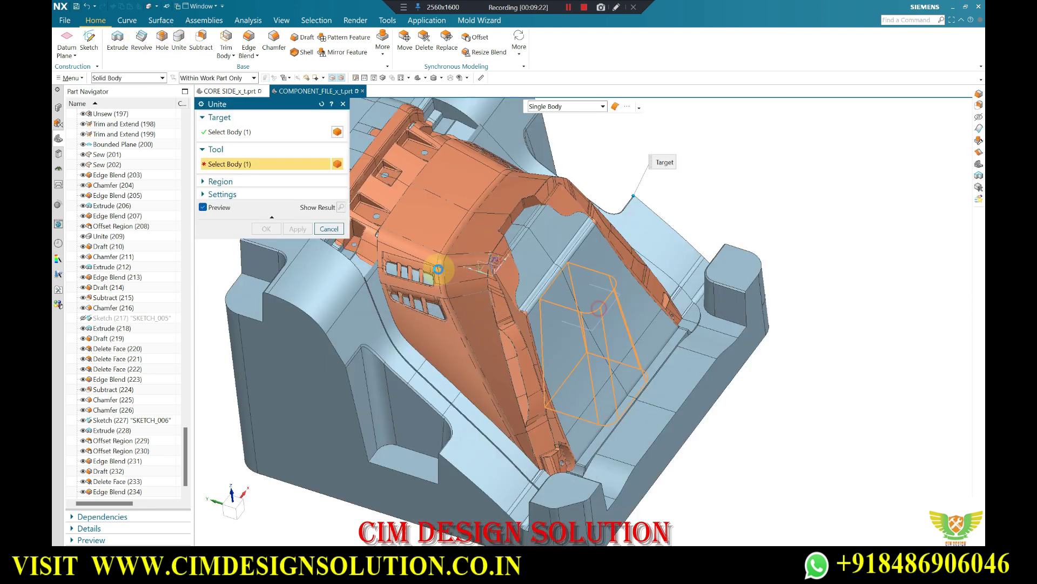
click(281, 230)
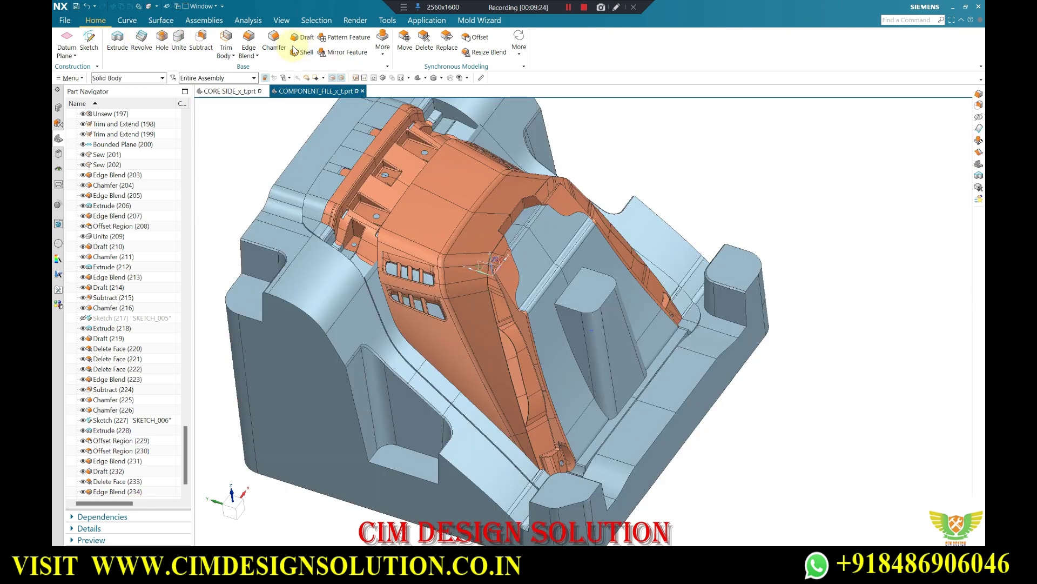
key(c)
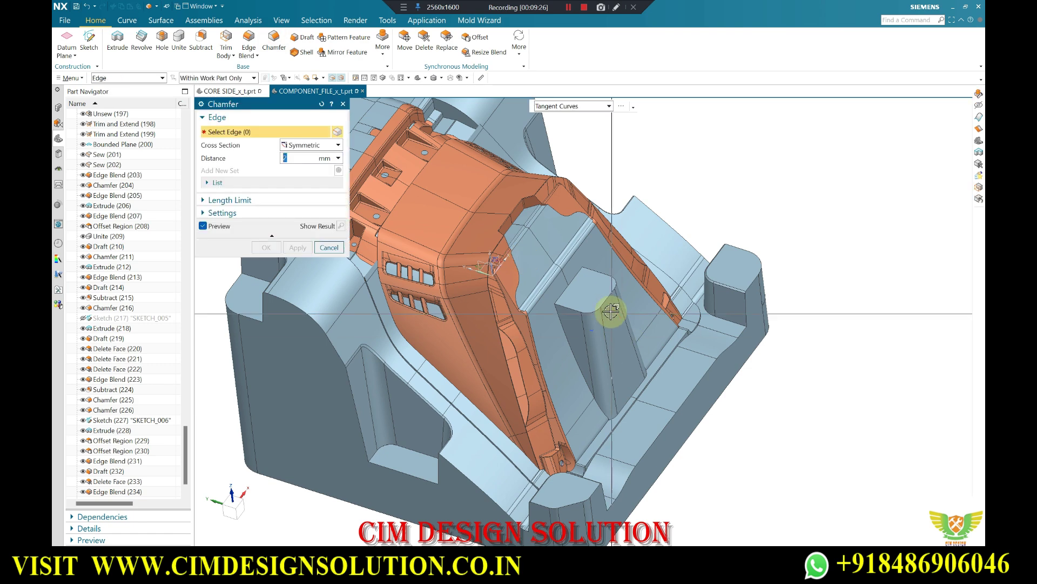
click(604, 314)
click(268, 247)
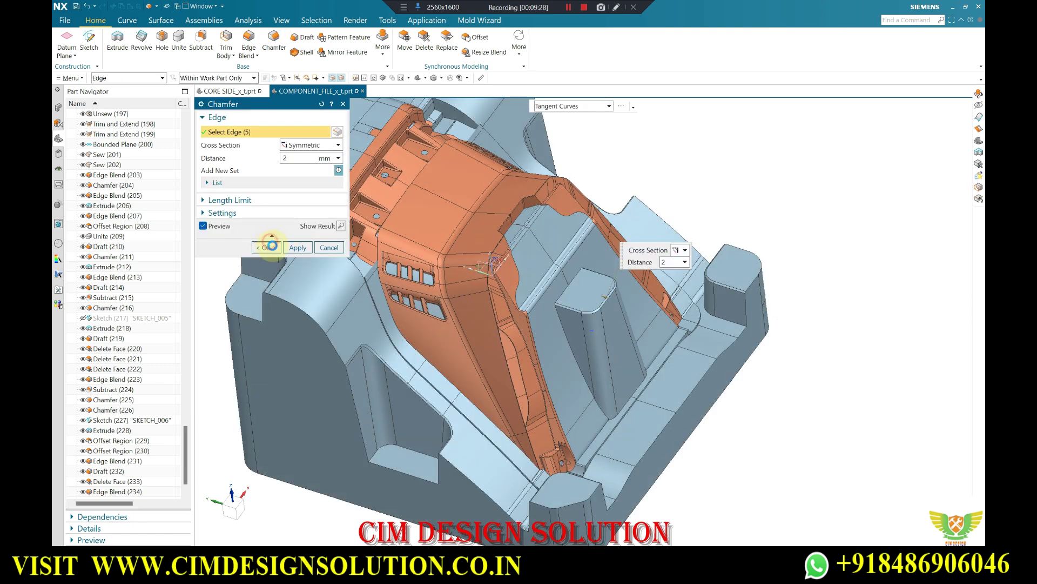
scroll(421, 280, up, 5)
mouse_move(603, 393)
middle_down()
mouse_move(601, 370)
mouse_move(896, 437)
middle_up()
scroll(702, 376, up, 2)
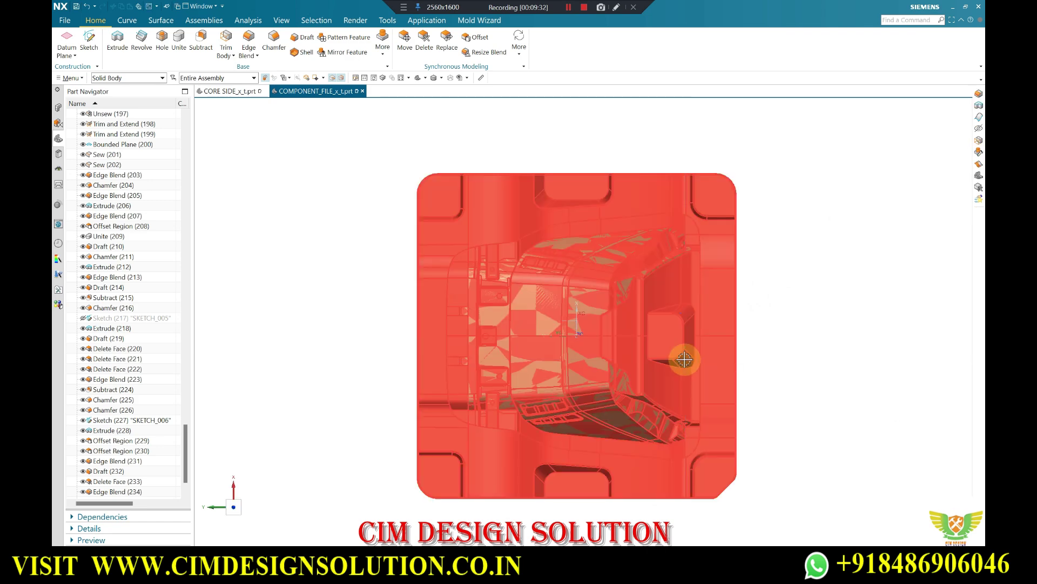
mouse_move(686, 335)
middle_down()
mouse_move(655, 271)
mouse_move(655, 343)
middle_up()
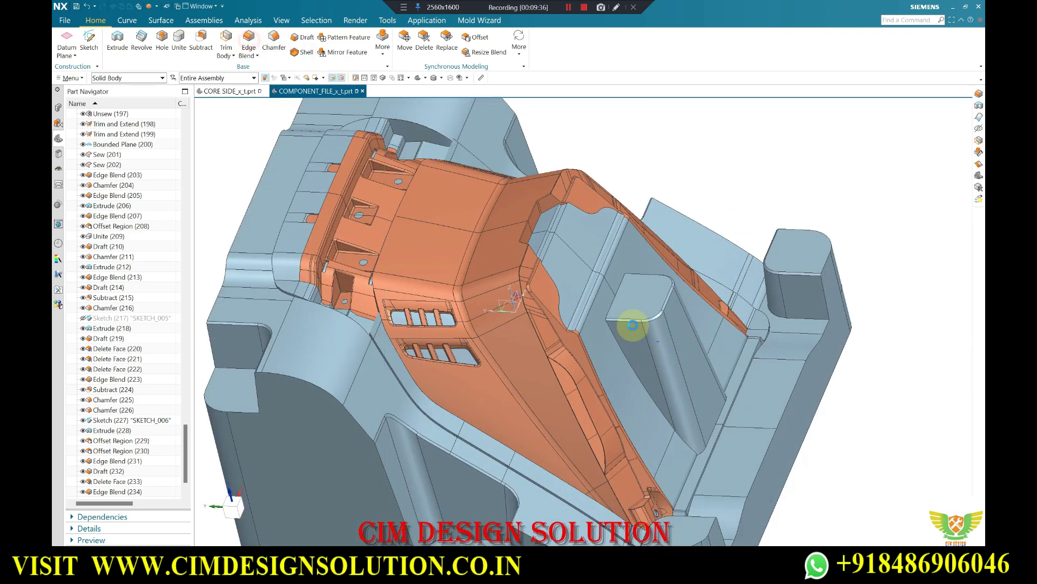
- Apply a 20 mm Edge Blend to the ten edge chains around the block's top pocket
click(647, 373)
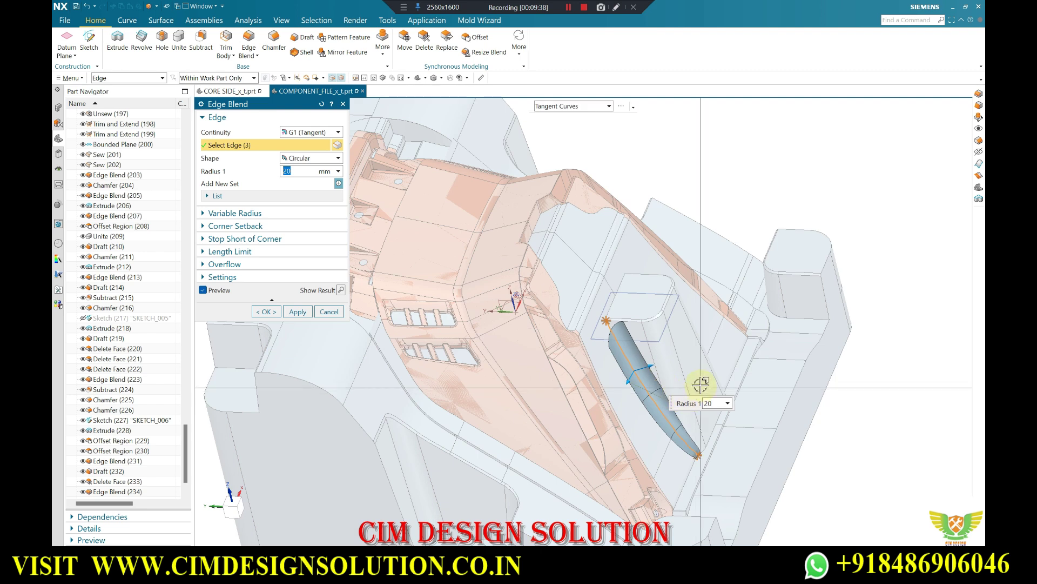
mouse_move(703, 334)
middle_down()
mouse_move(686, 453)
mouse_move(651, 365)
middle_up()
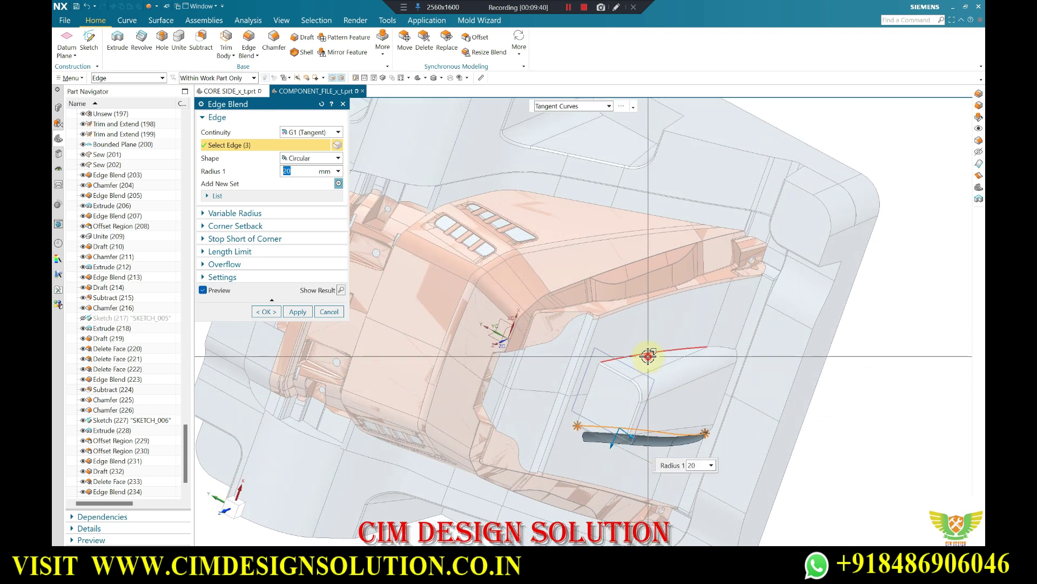
scroll(740, 350, up, 3)
click(745, 371)
mouse_move(735, 346)
middle_down()
mouse_move(688, 327)
mouse_move(699, 285)
mouse_move(707, 317)
middle_up()
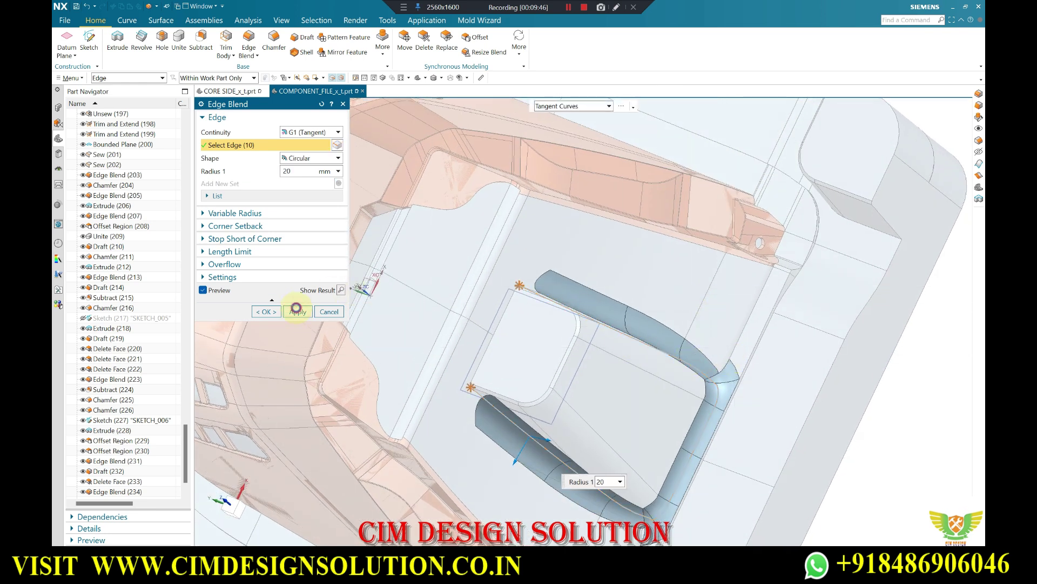
click(296, 307)
scroll(595, 324, down, 3)
scroll(611, 329, down, 3)
middle_drag(614, 317, 620, 297)
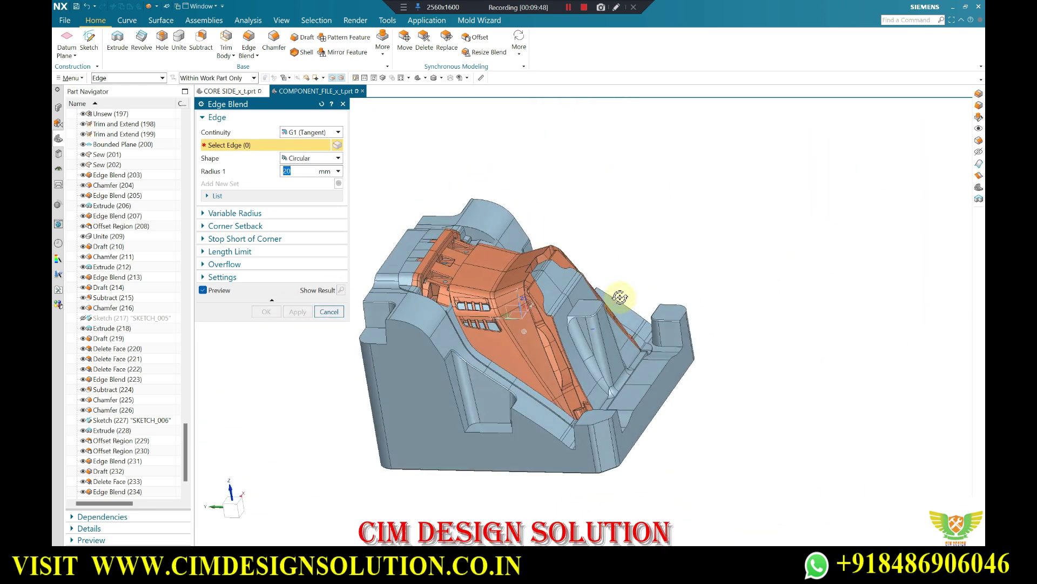
scroll(577, 326, up, 3)
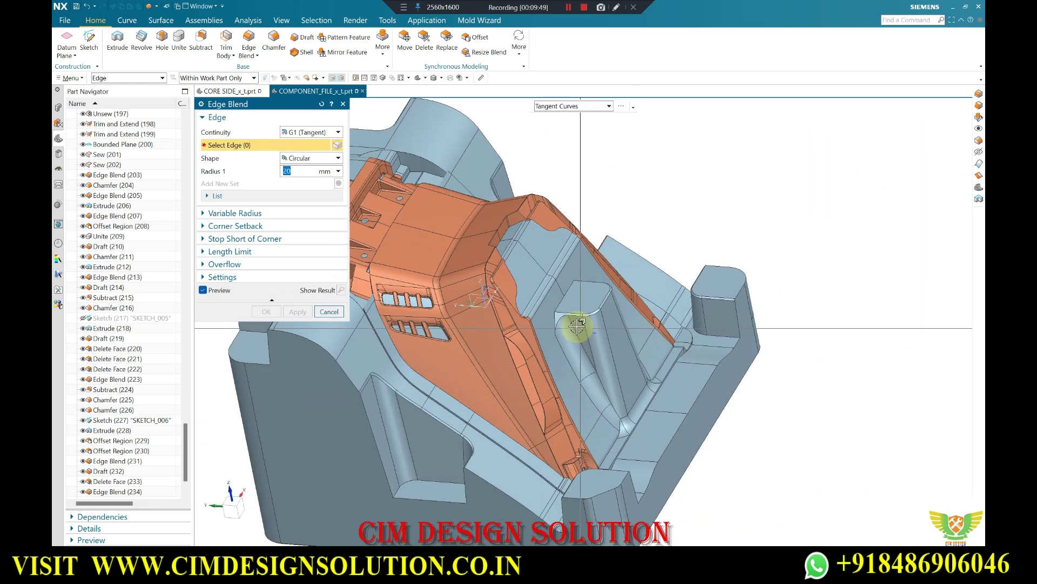
click(329, 312)
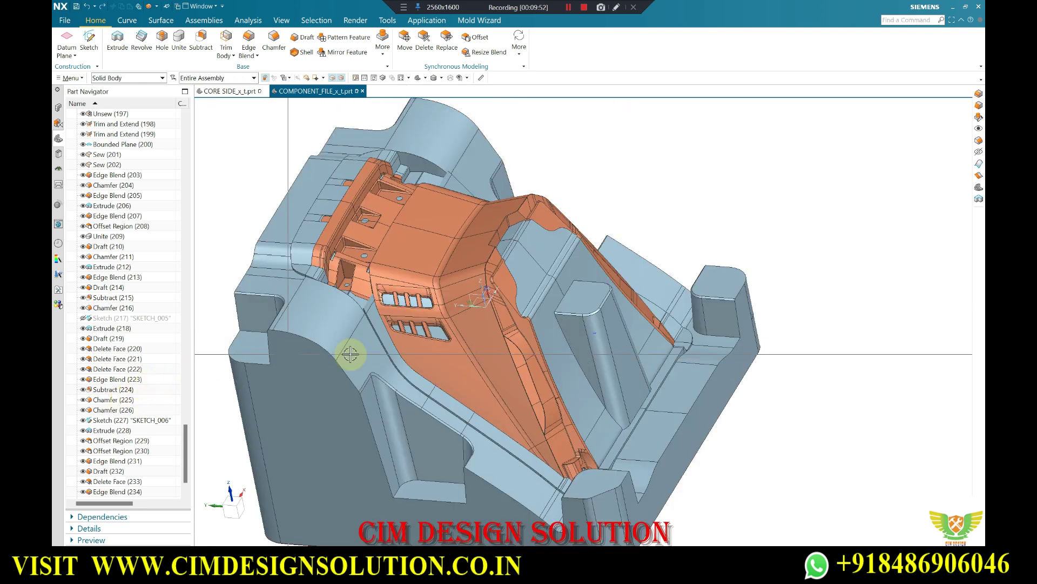
scroll(116, 482, down, 1)
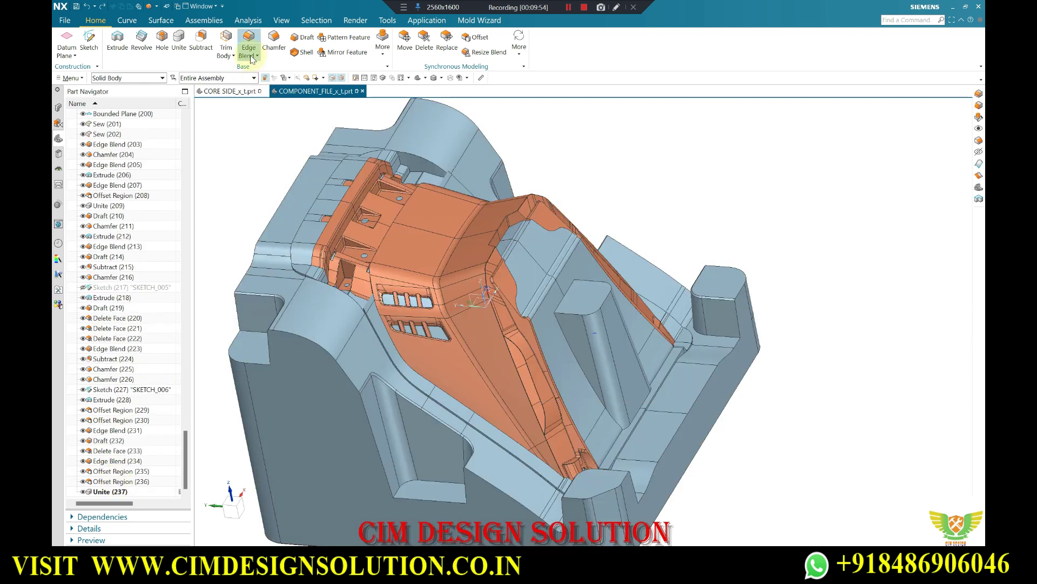
- Round the first chosen edge with an 8 mm Edge Blend
click(248, 36)
click(580, 359)
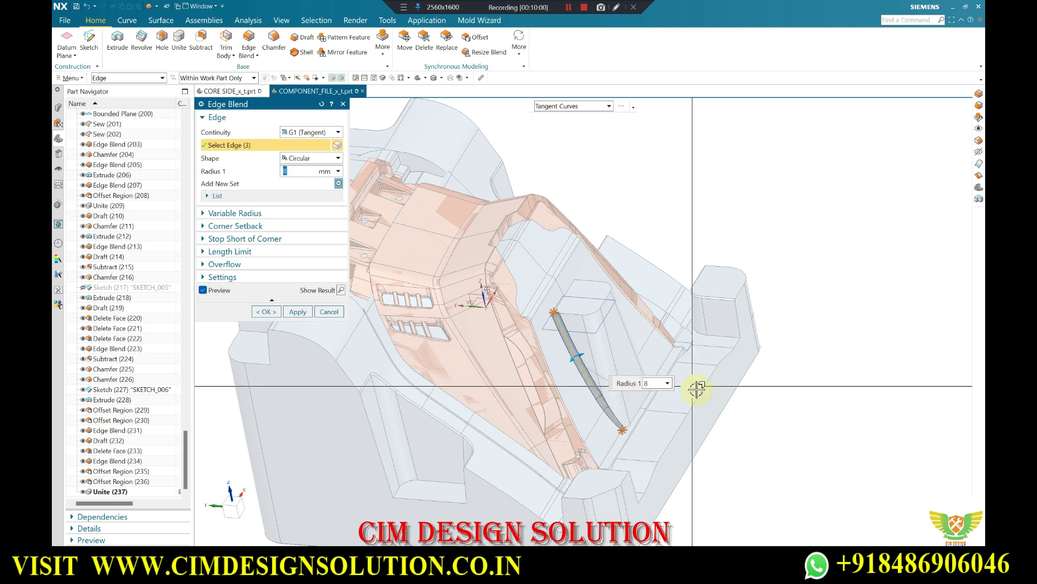
mouse_move(630, 325)
middle_down()
mouse_move(606, 359)
mouse_move(627, 342)
mouse_move(584, 369)
middle_up()
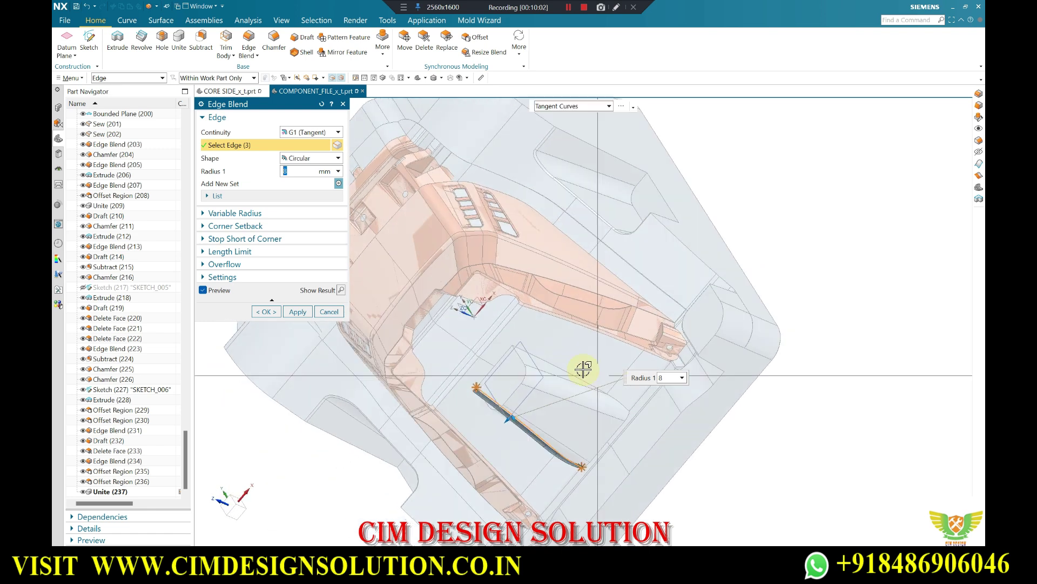
scroll(630, 418, up, 5)
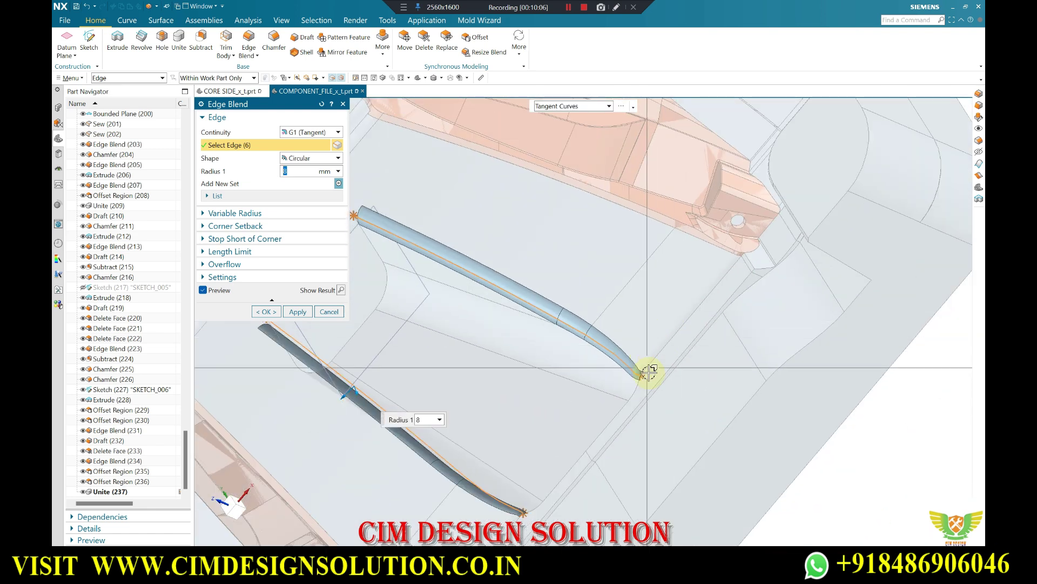
click(298, 312)
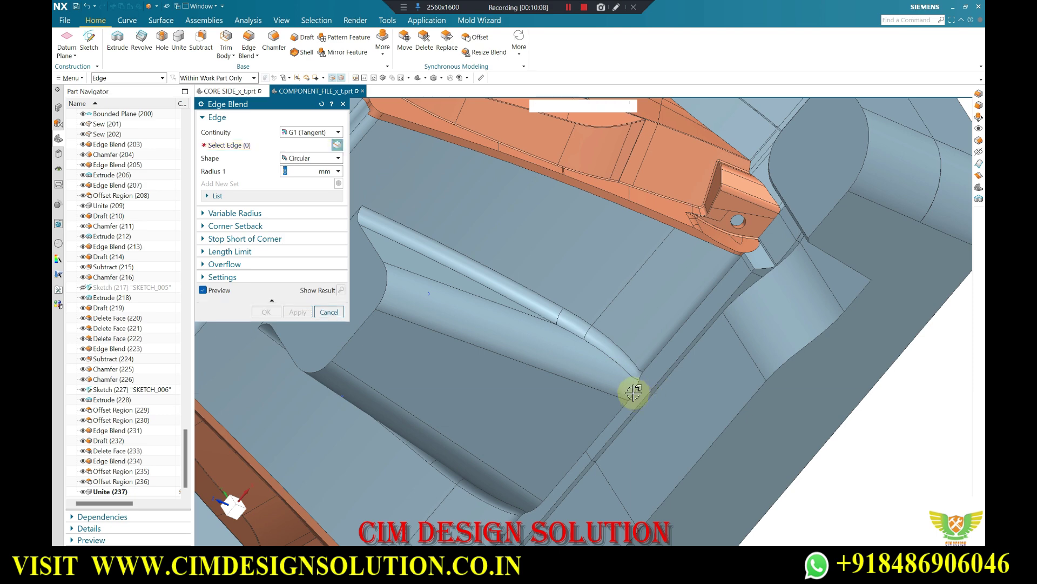
- Blend the next edge chain along the curved rib at 8 mm and finish
click(634, 392)
mouse_move(623, 389)
middle_down()
mouse_move(672, 324)
mouse_move(728, 278)
middle_up()
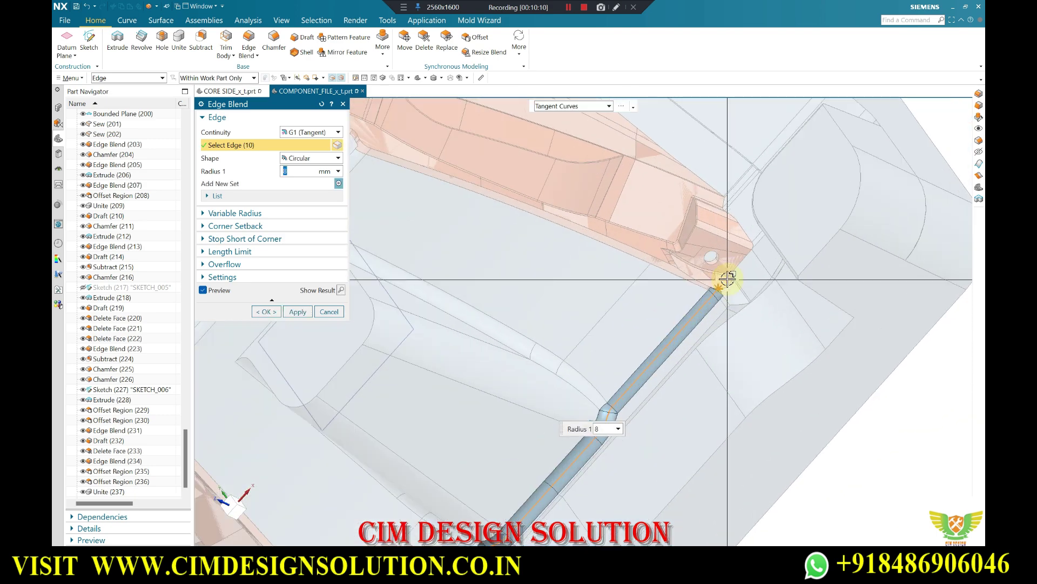
middle_click(701, 300)
scroll(664, 335, down, 5)
scroll(640, 381, up, 3)
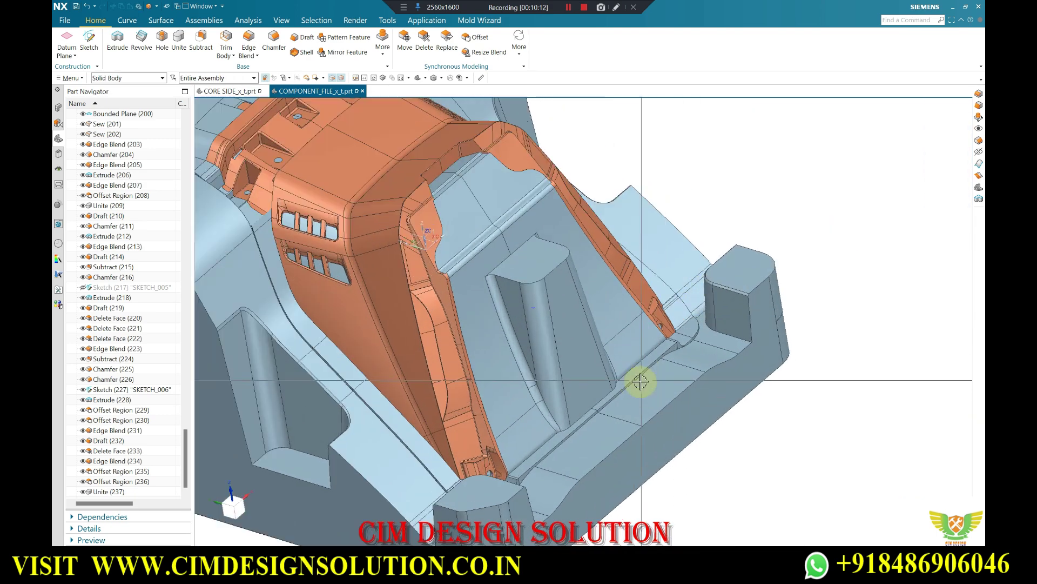
scroll(648, 378, up, 2)
middle_drag(653, 375, 586, 317)
scroll(594, 345, up, 3)
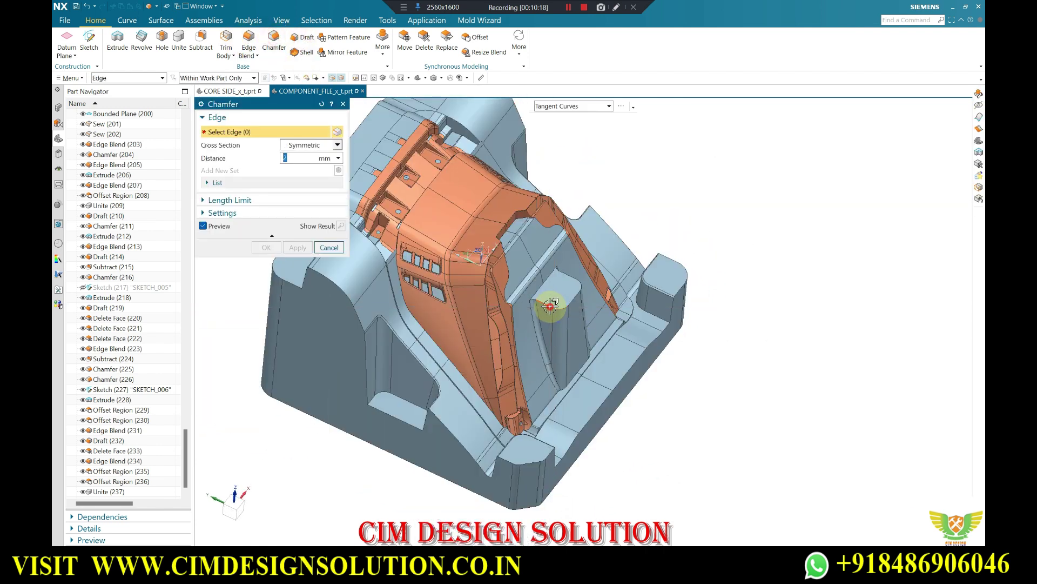
- Cancel the unused chamfer and orbit the model to top-down, then back to isometric
key(Escape)
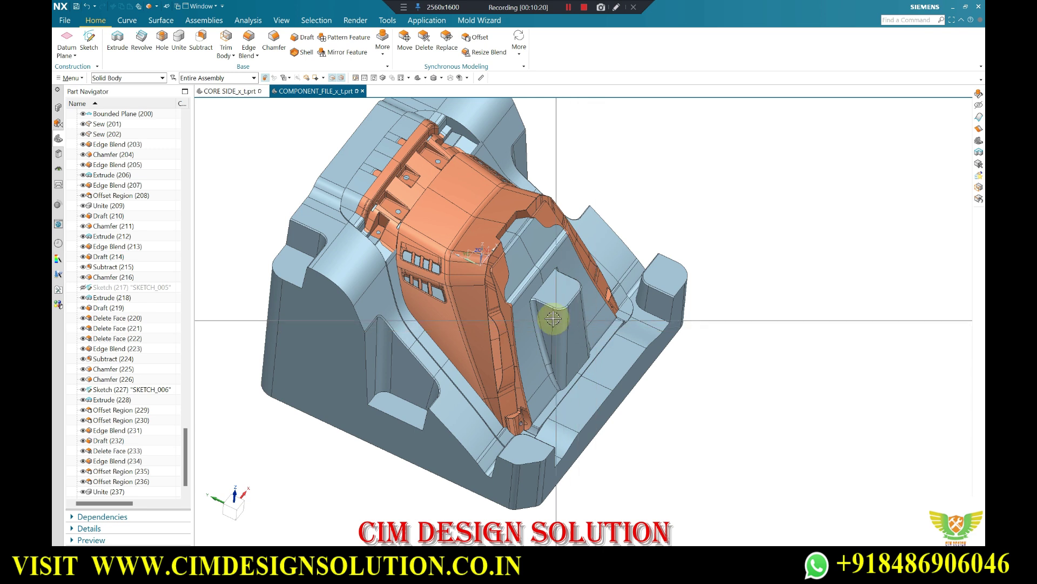
scroll(553, 320, down, 5)
scroll(519, 297, up, 5)
middle_drag(603, 283, 741, 364)
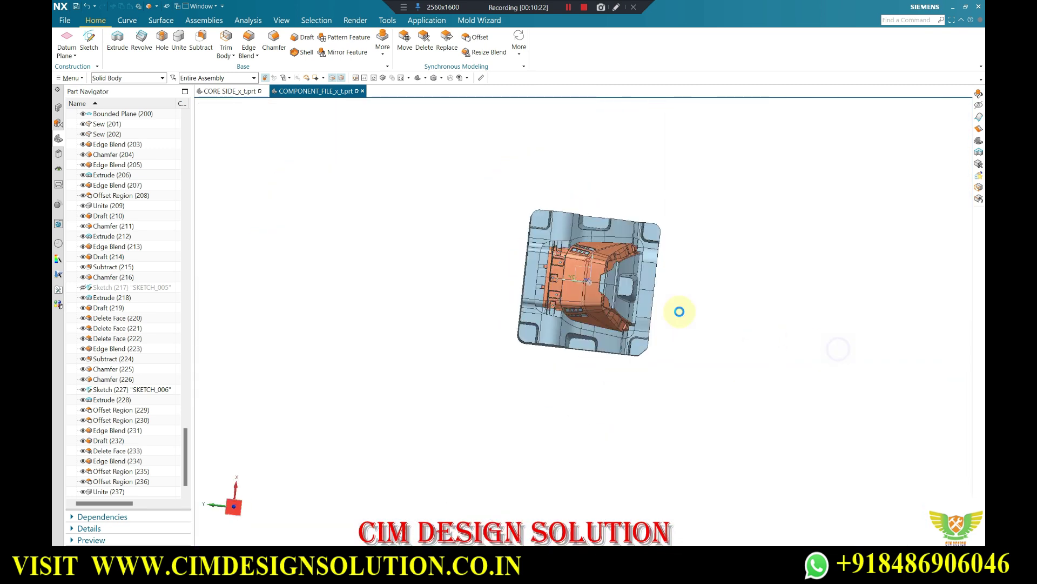
scroll(679, 312, down, 4)
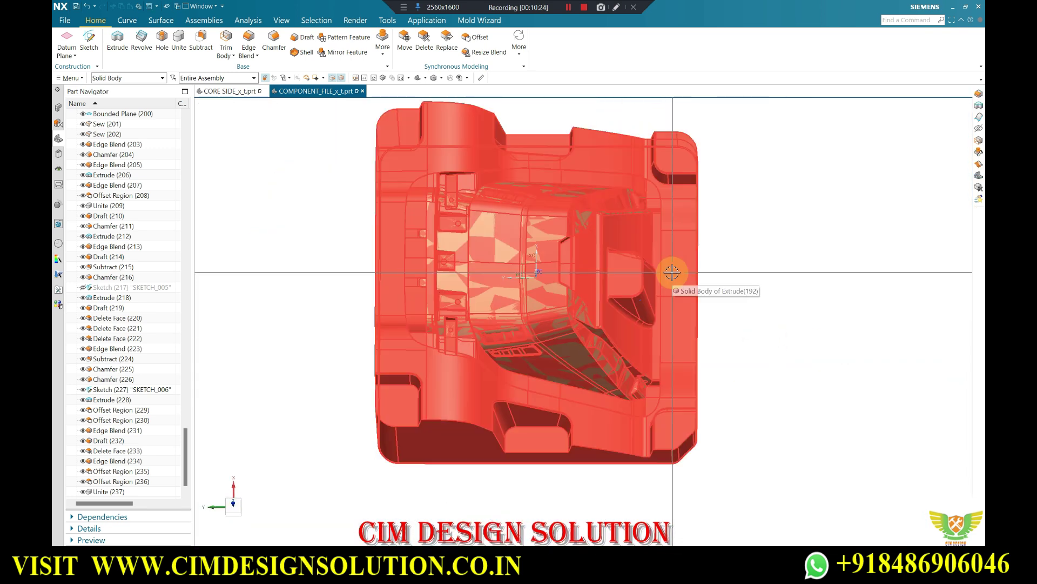
middle_drag(597, 248, 586, 216)
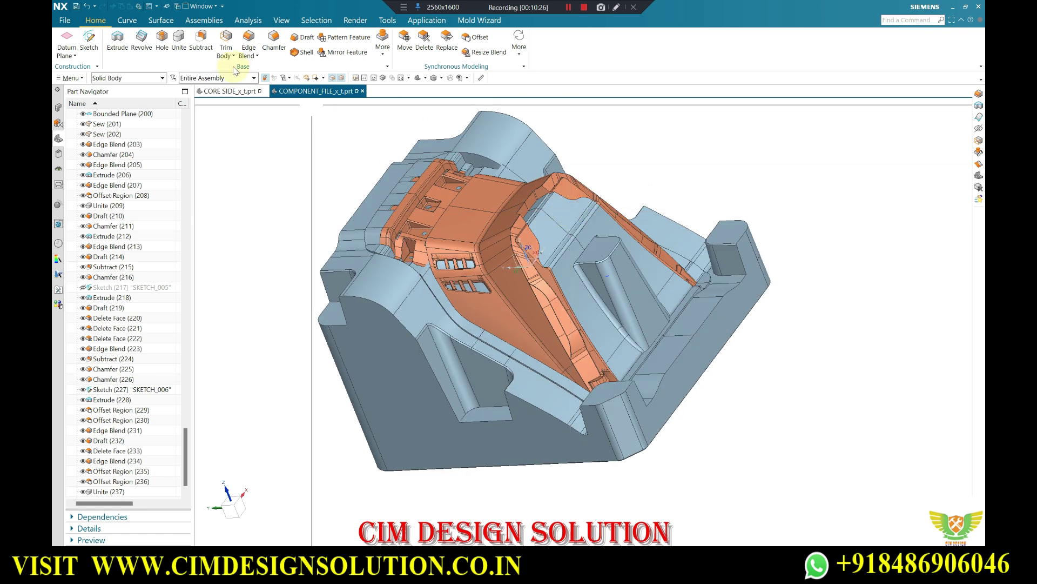
- Glance at the CORE SIDE part, then return to the COMPONENT_FILE part
click(219, 92)
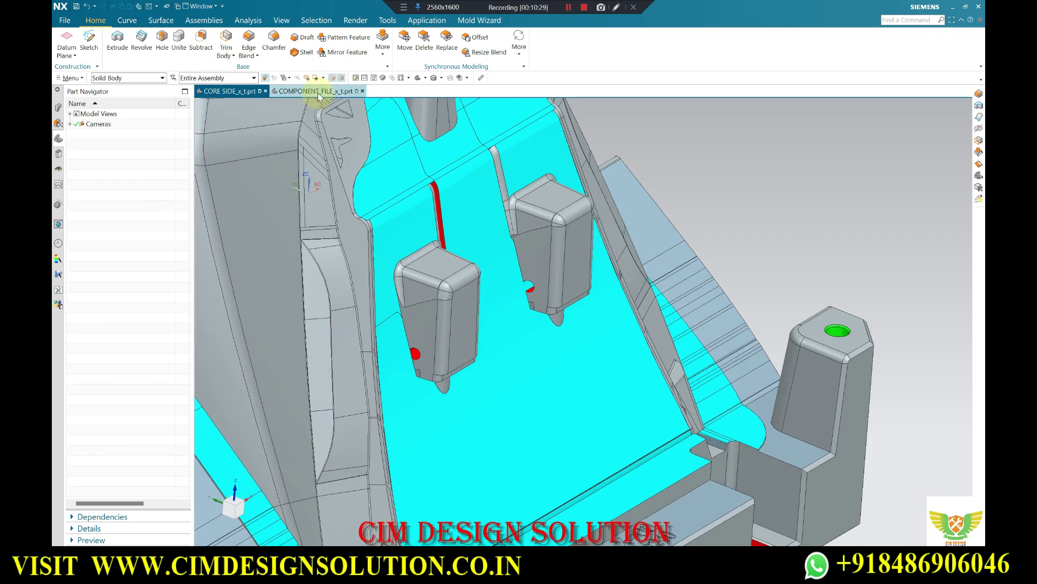
click(319, 91)
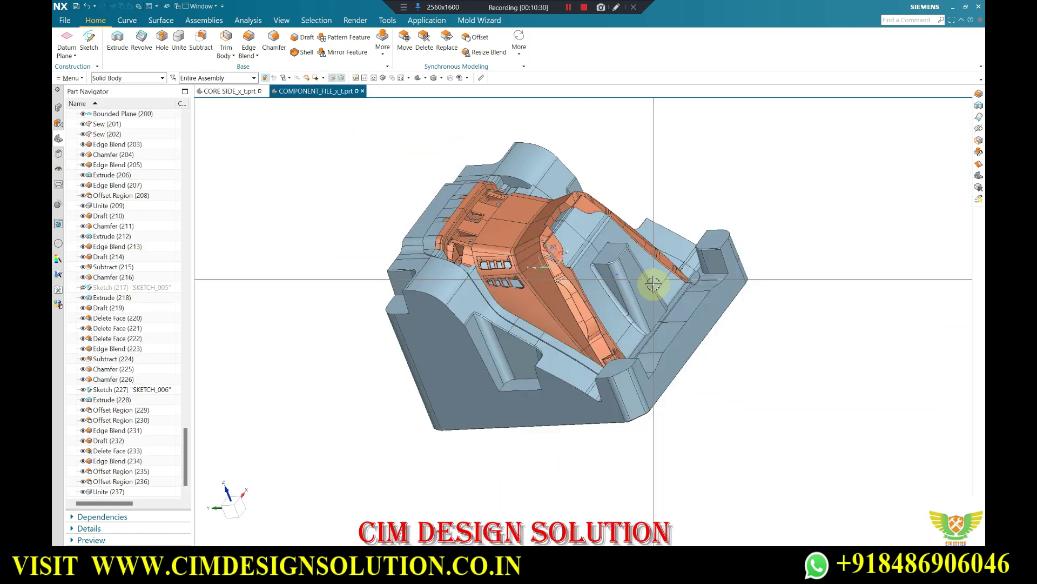
scroll(655, 285, down, 2)
scroll(644, 297, down, 3)
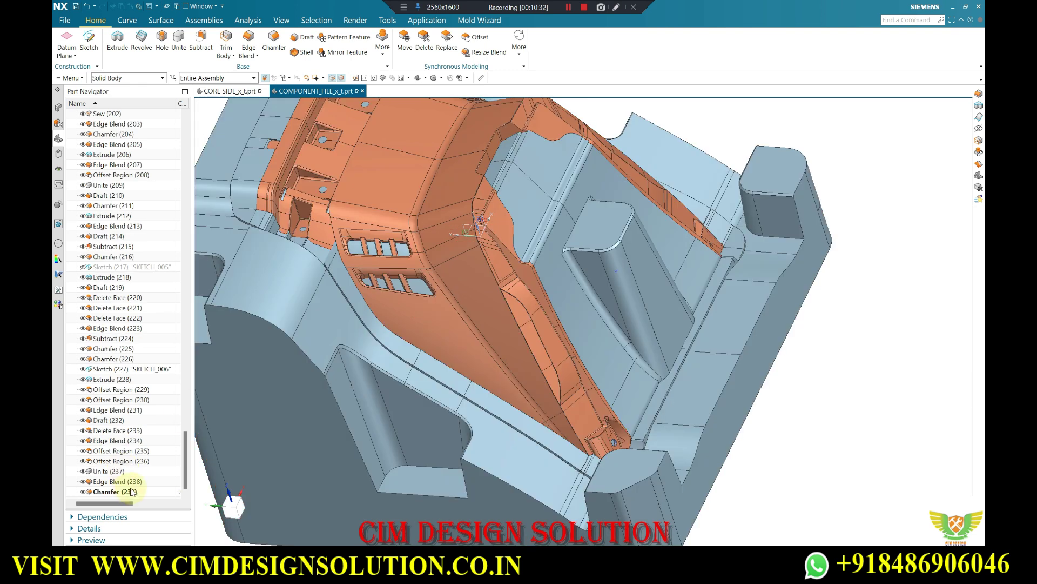
- Re-edit Edge Blend (234) to a 16 mm radius
double_click(106, 440)
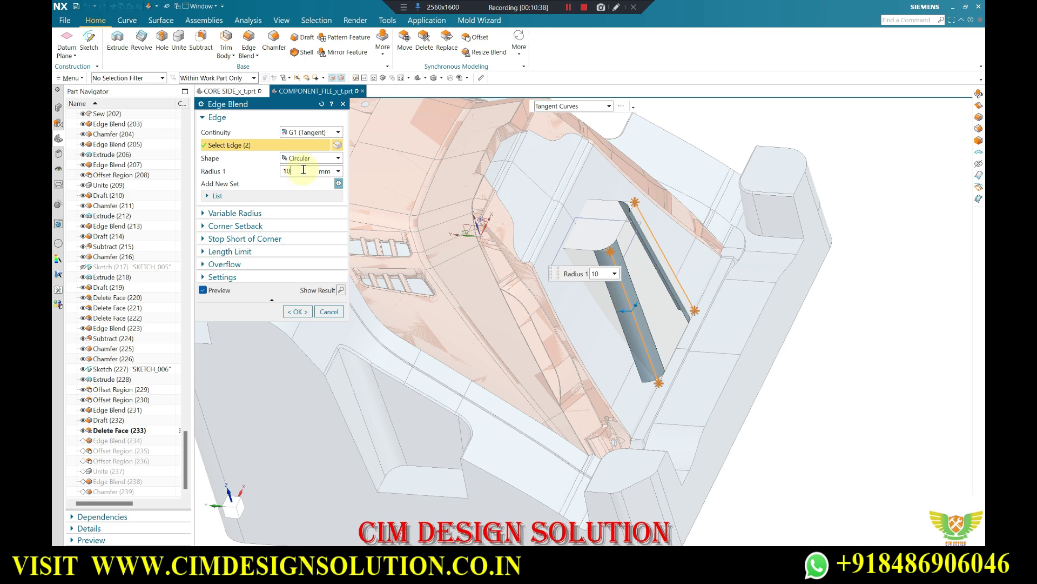
key(Return)
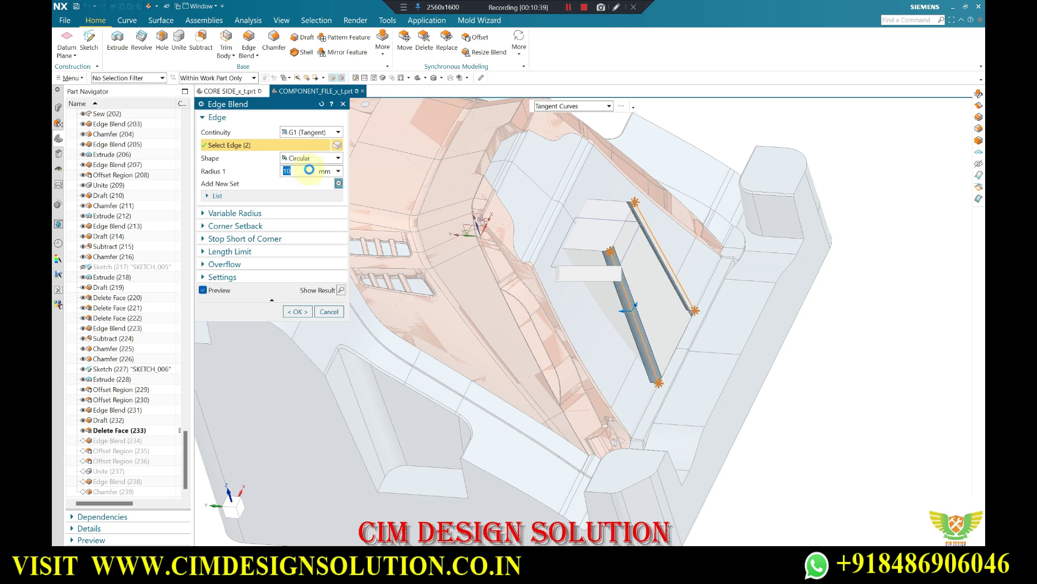
middle_click(309, 169)
mouse_move(494, 250)
middle_down()
mouse_move(604, 307)
mouse_move(831, 343)
mouse_move(708, 301)
mouse_move(629, 227)
mouse_move(594, 248)
middle_up()
double_click(106, 441)
text(16)
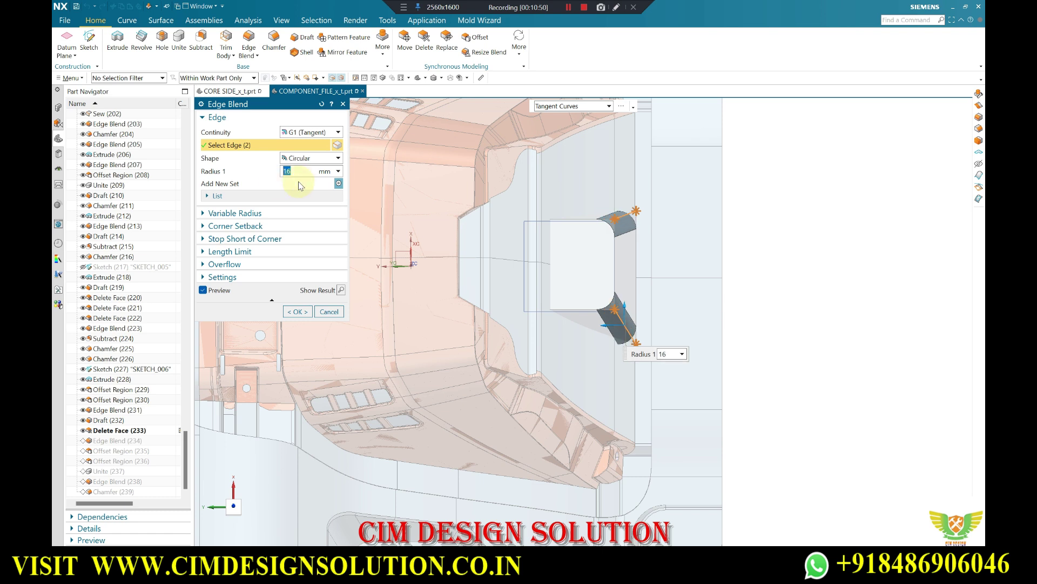
middle_click(301, 185)
scroll(622, 252, down, 3)
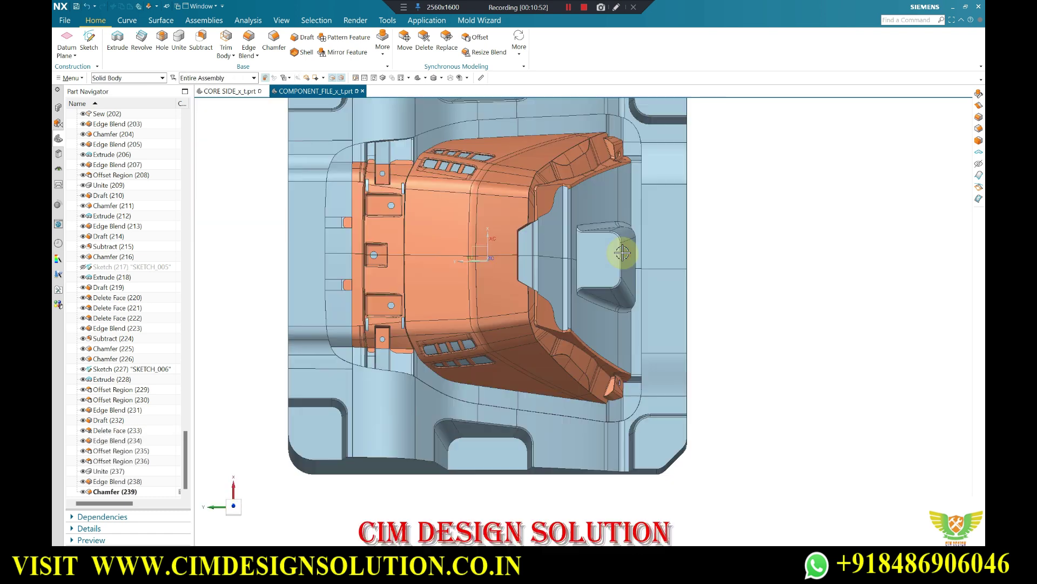
- Change Edge Blend (238) from 8 mm to a 10 mm radius
middle_drag(622, 253, 614, 250)
scroll(601, 231, up, 3)
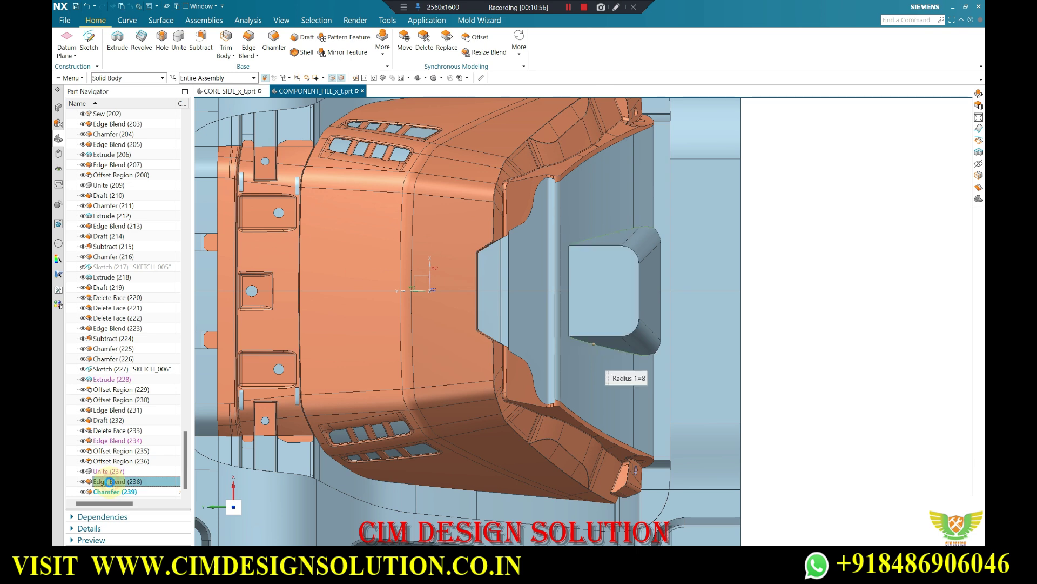
double_click(108, 481)
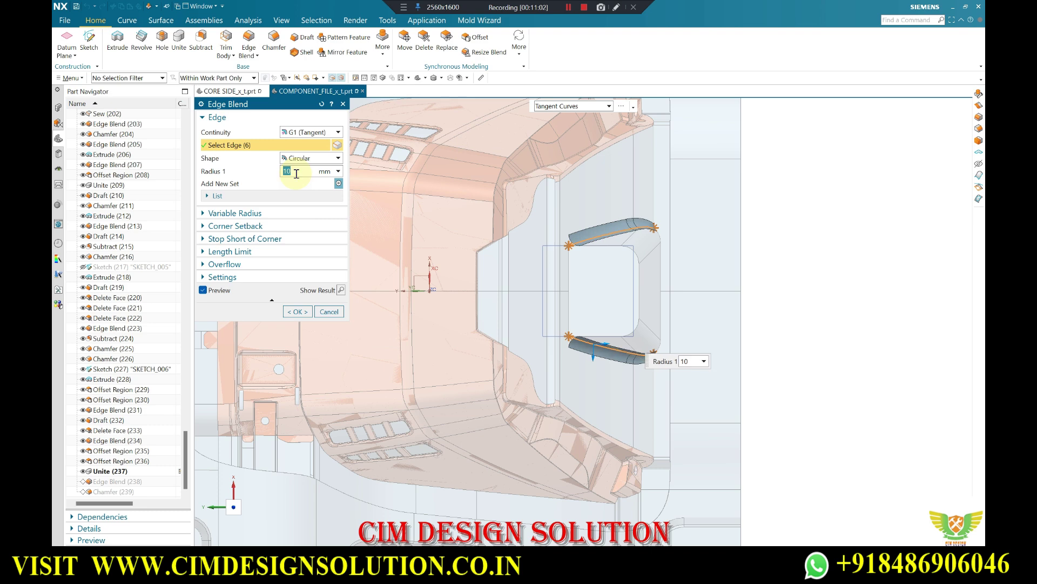
click(298, 312)
- Inspect the core from oblique, left-side and top views
scroll(605, 273, down, 5)
middle_drag(608, 273, 582, 270)
key(ctrl+alt+l)
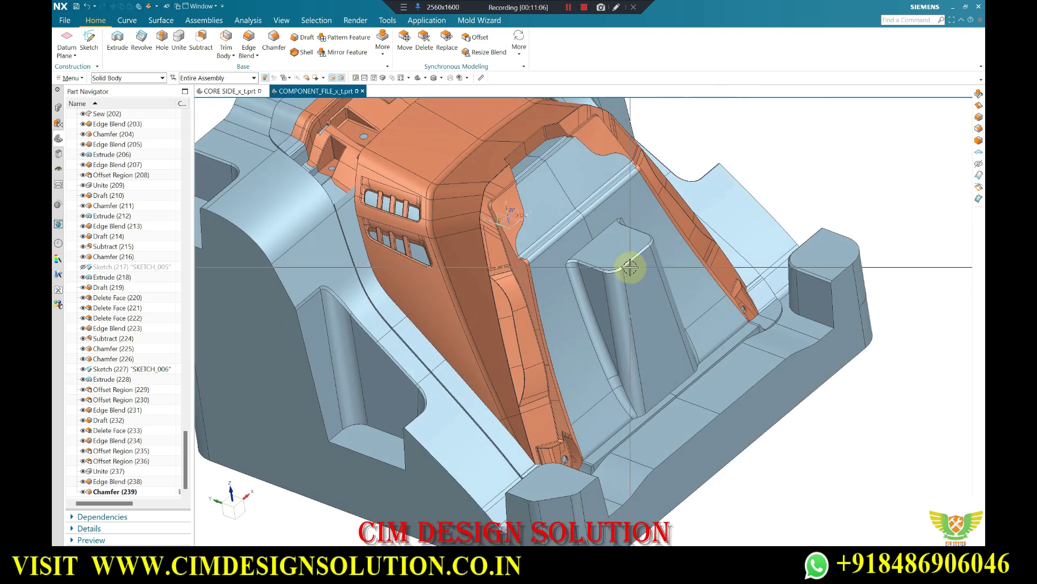
mouse_move(664, 226)
middle_down()
mouse_move(643, 244)
mouse_move(803, 167)
middle_up()
scroll(638, 251, up, 5)
scroll(686, 216, down, 5)
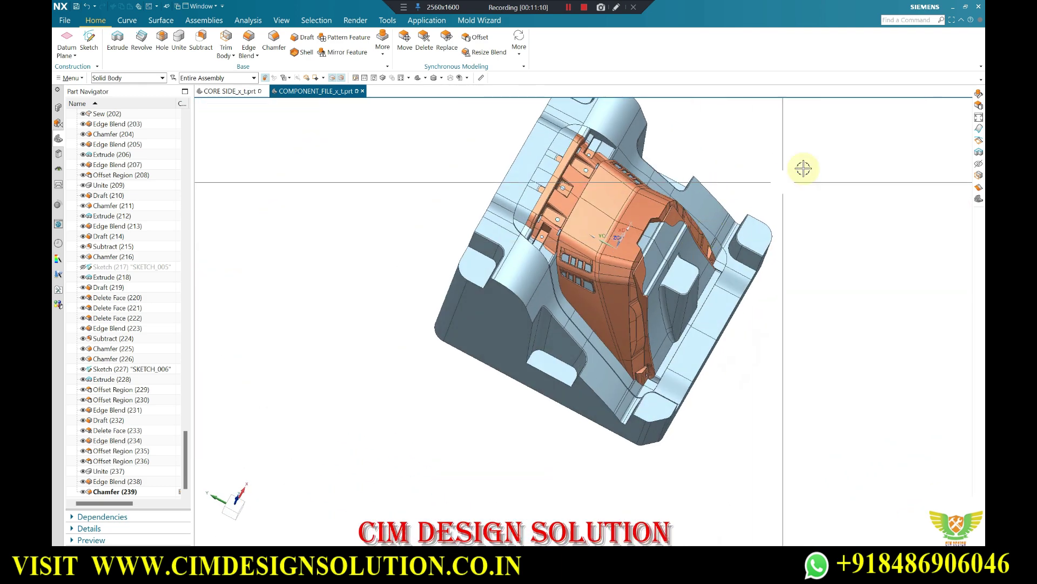
key(F8)
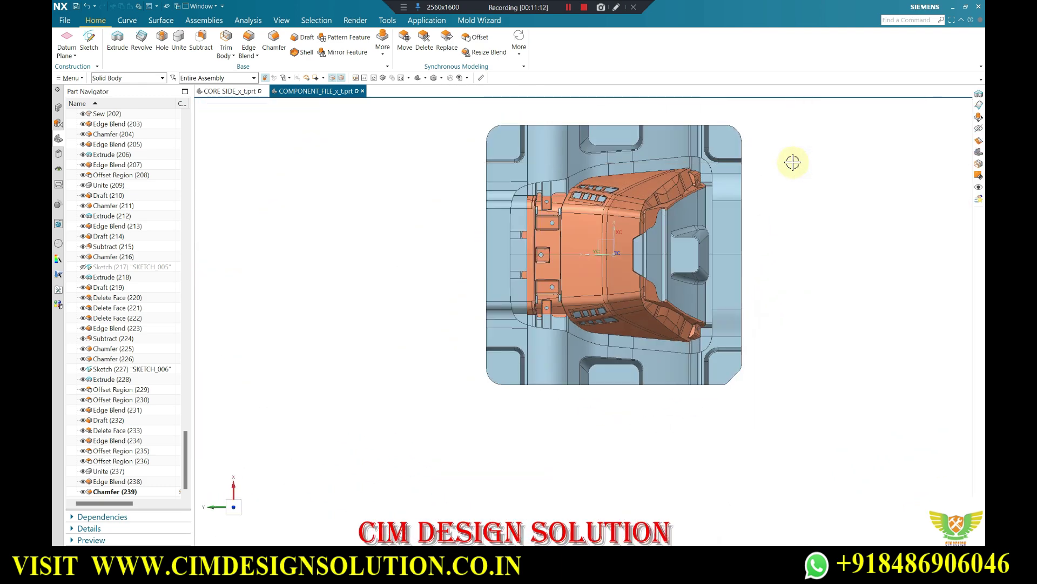
- Check an oblique close-up of the orange part and list the Analysis > Shape options
mouse_move(778, 287)
middle_down()
mouse_move(693, 309)
mouse_move(805, 202)
middle_up()
key(F8)
scroll(562, 246, up, 5)
middle_drag(562, 254, 597, 231)
scroll(610, 229, up, 5)
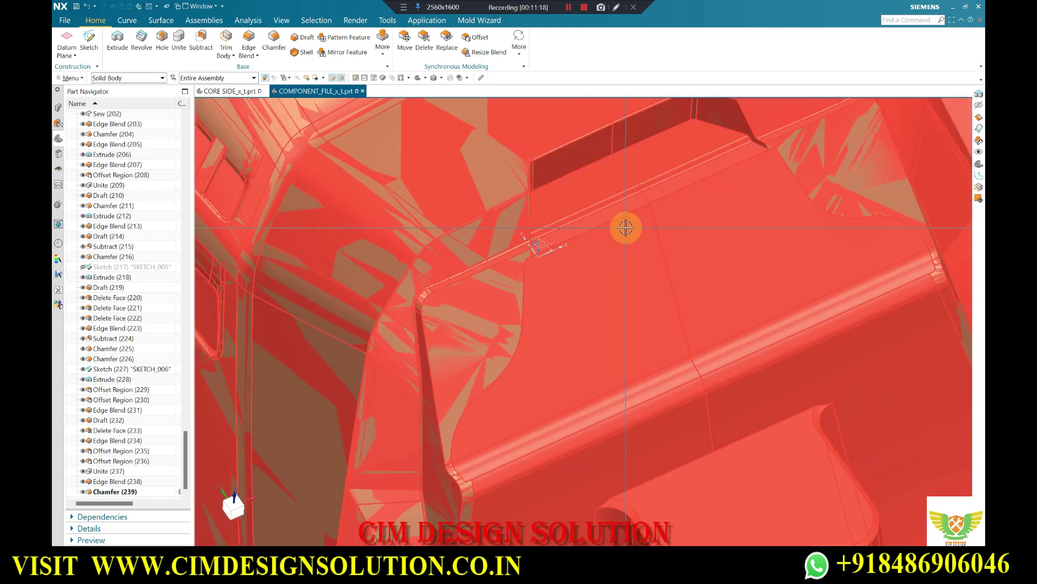
scroll(536, 167, down, 3)
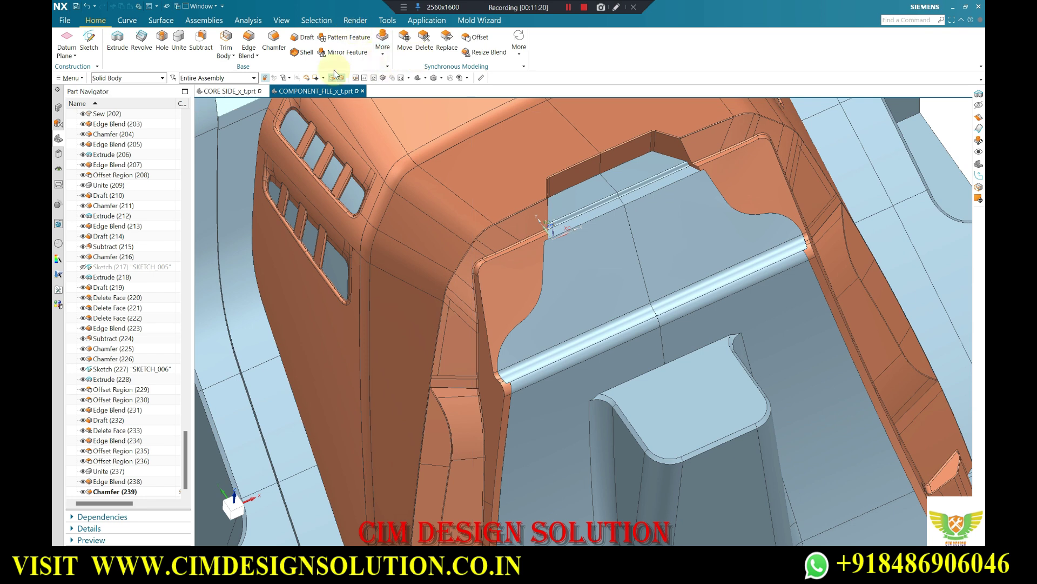
click(79, 77)
mouse_move(77, 177)
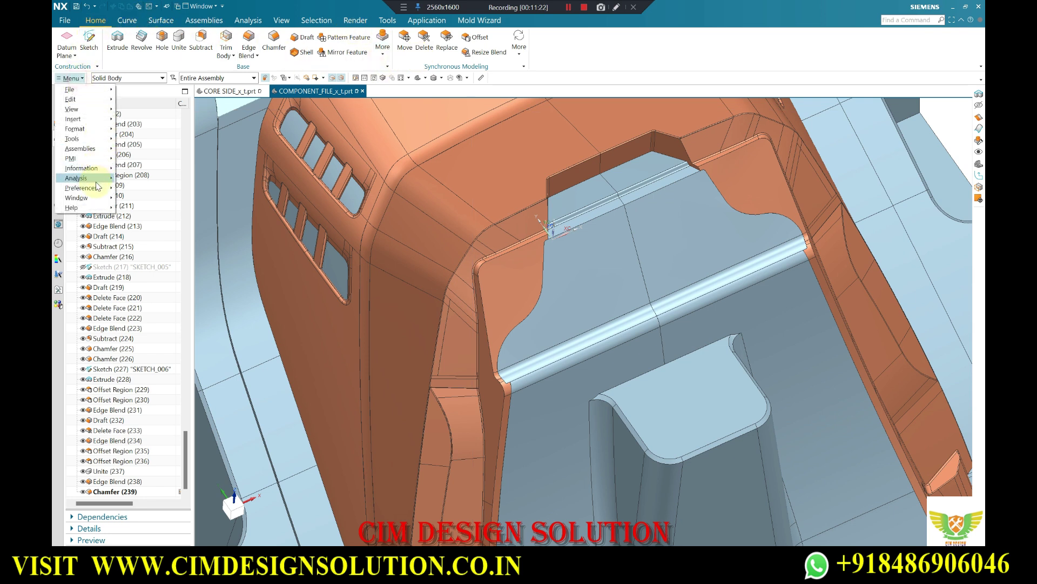
mouse_move(134, 268)
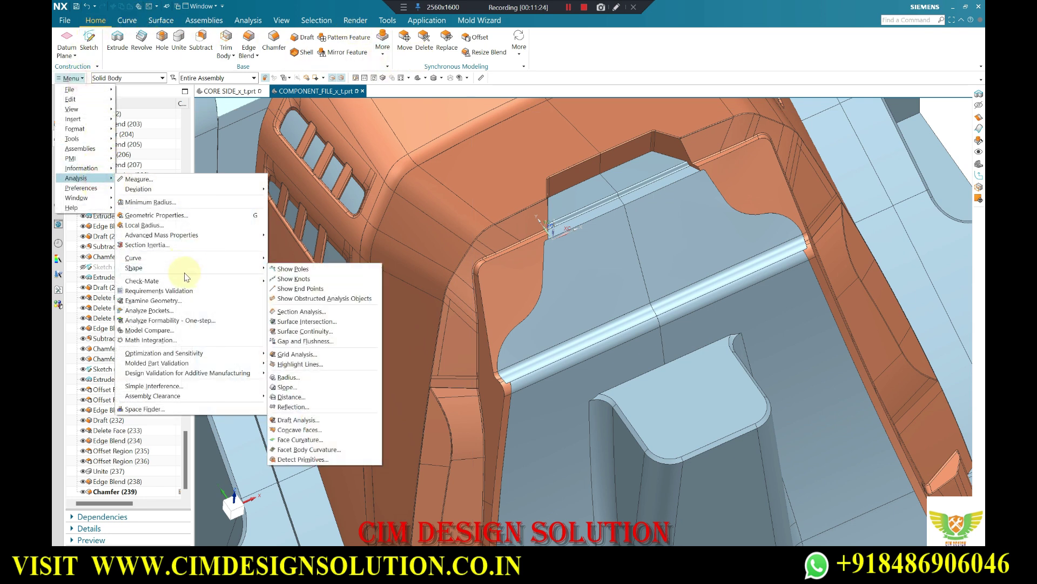
- Run a -3 to 3 slope analysis on two top-opening faces, then dismiss it and return to top view
click(288, 387)
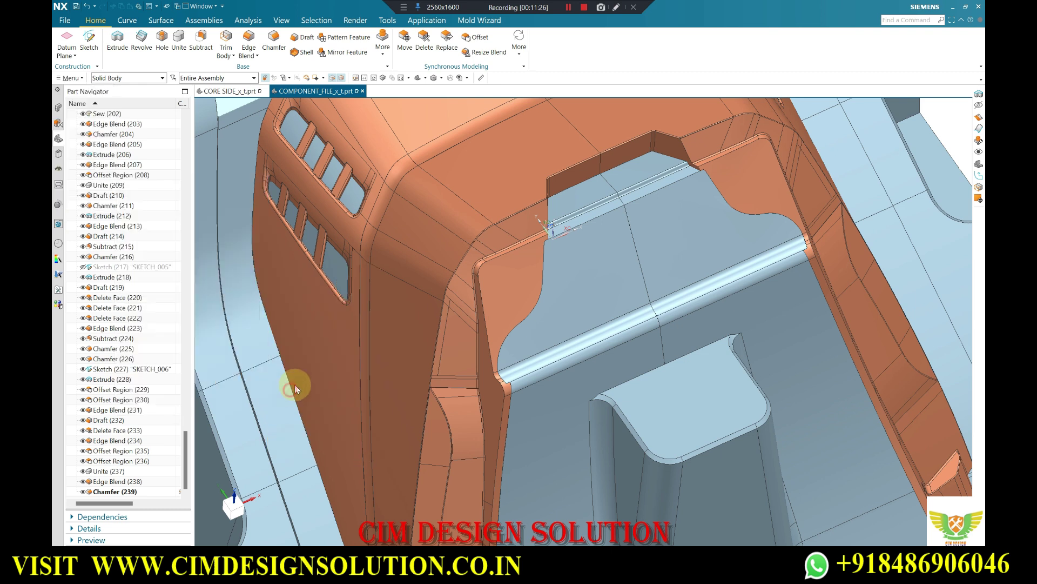
click(579, 194)
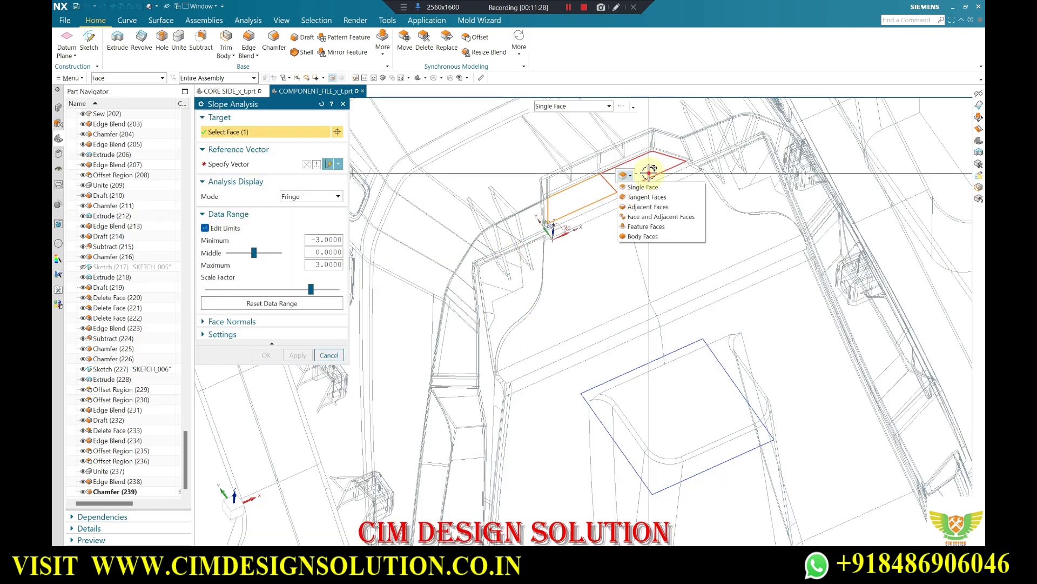
click(654, 170)
middle_click(259, 210)
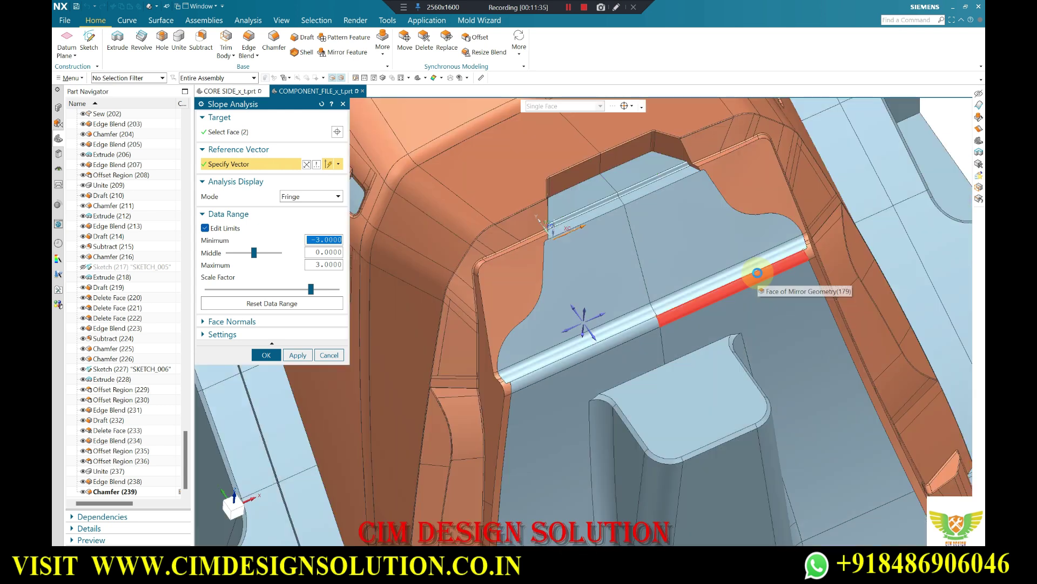
middle_click(757, 273)
middle_drag(857, 238, 533, 259)
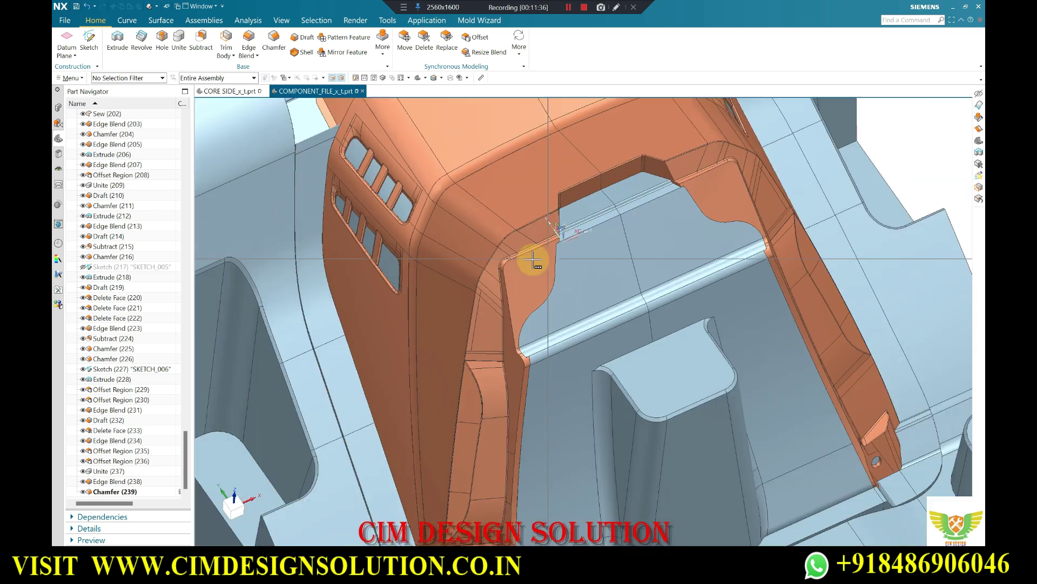
scroll(613, 193, down, 3)
key(F8)
scroll(649, 192, up, 5)
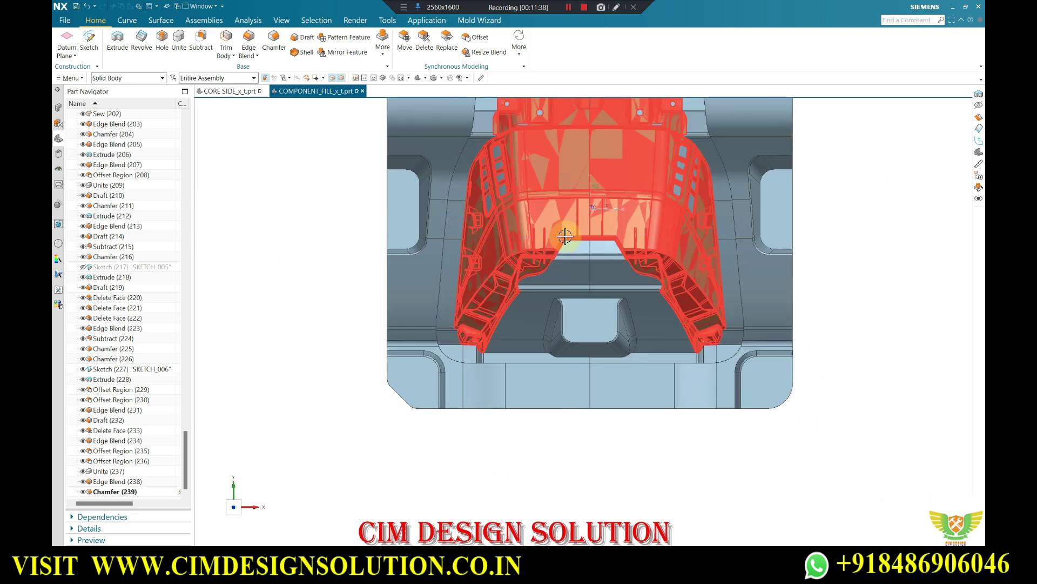
scroll(563, 231, up, 3)
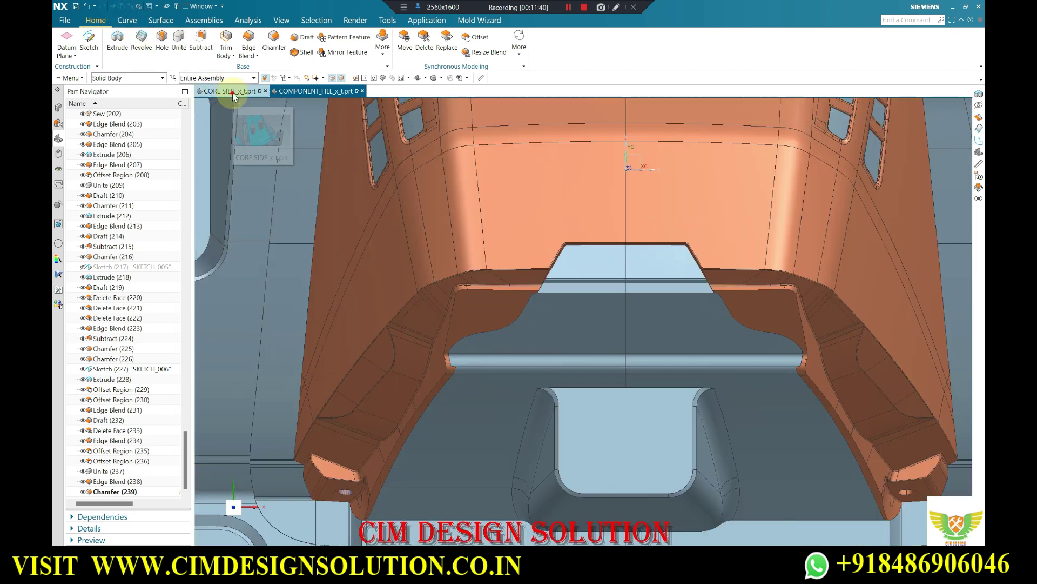
click(227, 91)
scroll(446, 209, down, 3)
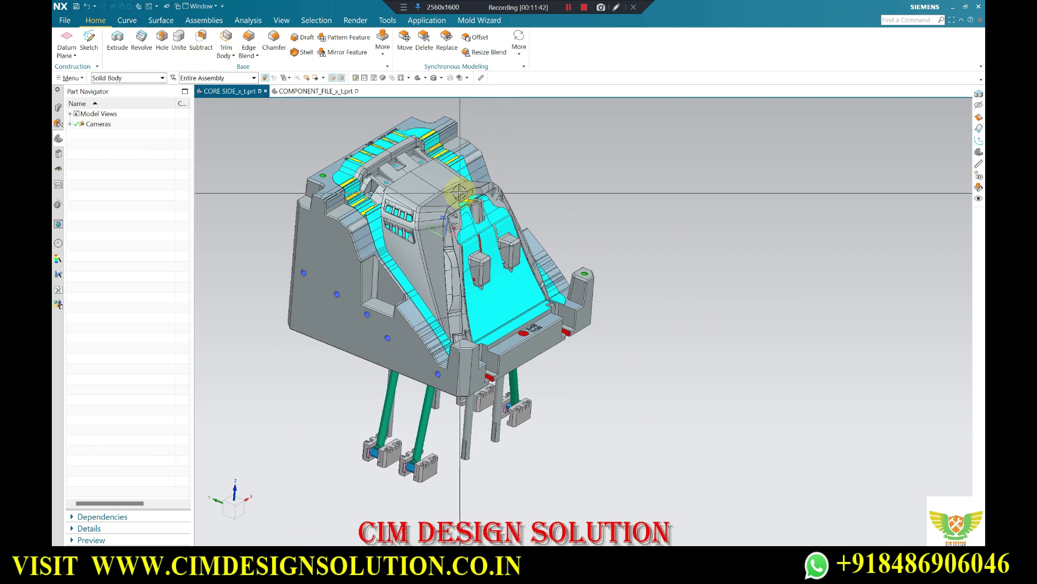
scroll(471, 199, up, 6)
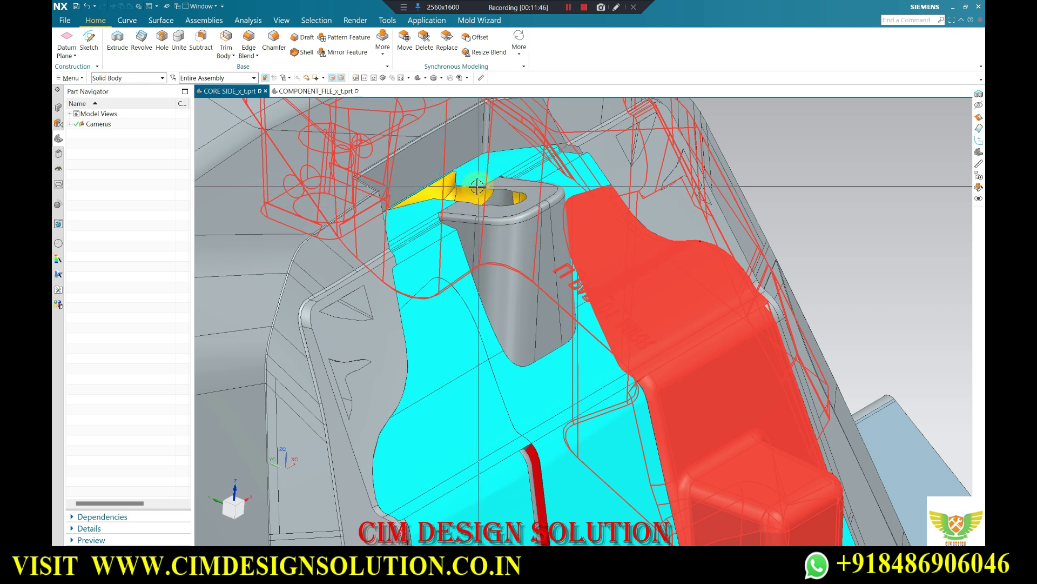
scroll(478, 186, up, 2)
key(ctrl+b)
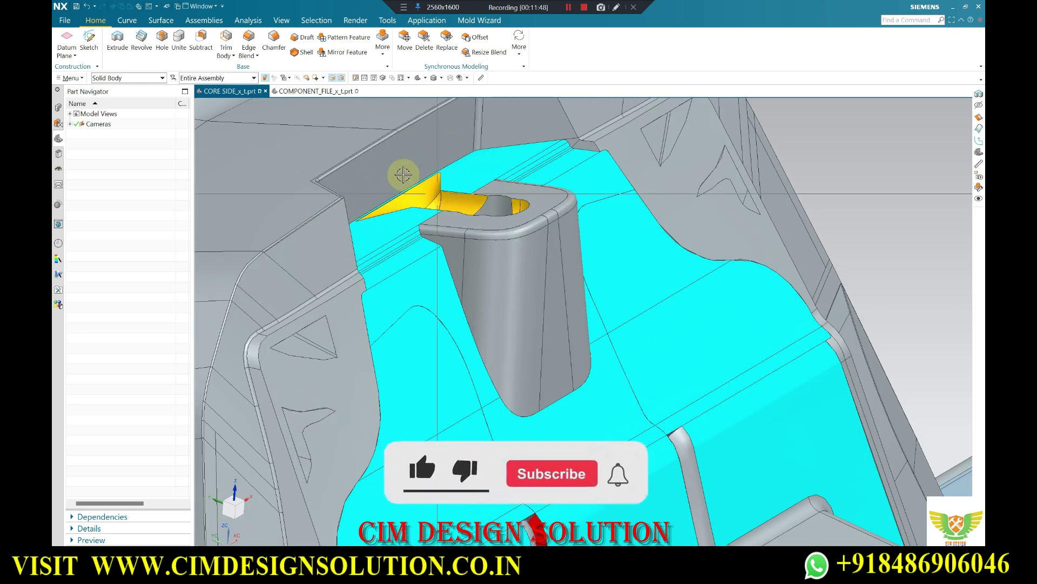
click(316, 91)
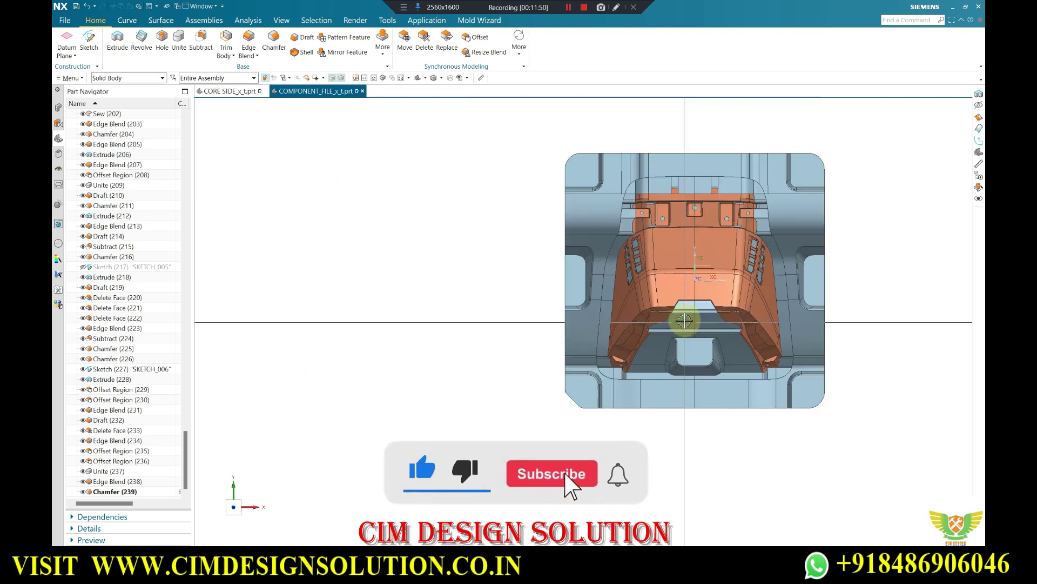
middle_drag(685, 321, 699, 274)
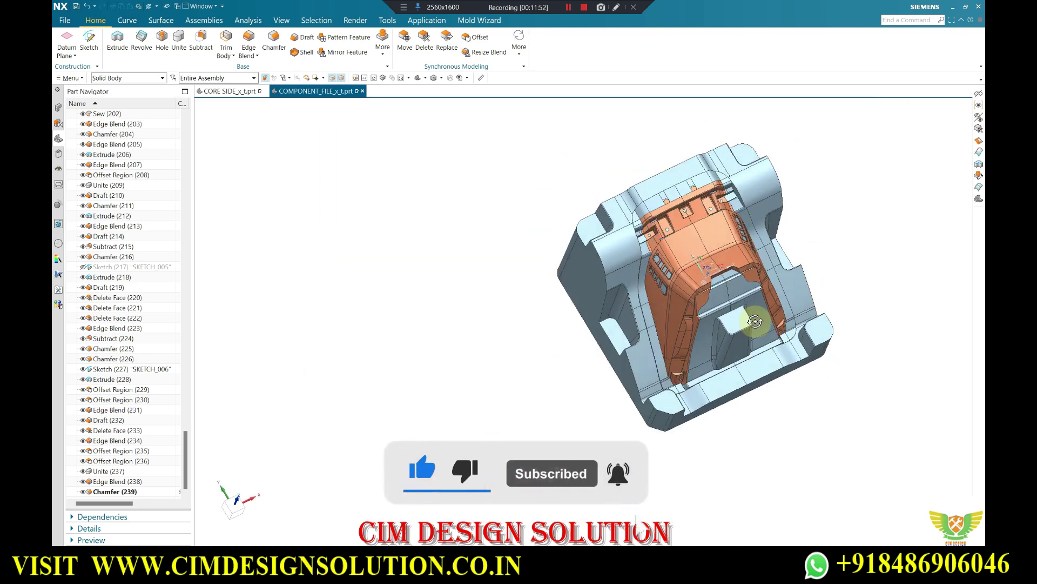
scroll(694, 324, up, 3)
scroll(690, 241, down, 4)
middle_drag(690, 241, 612, 262)
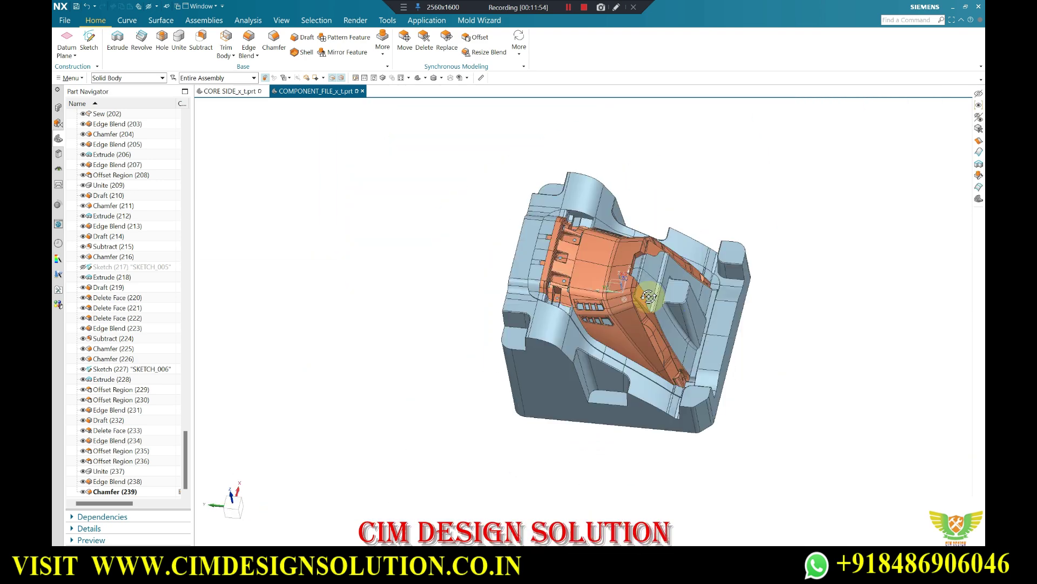
middle_drag(685, 285, 653, 354)
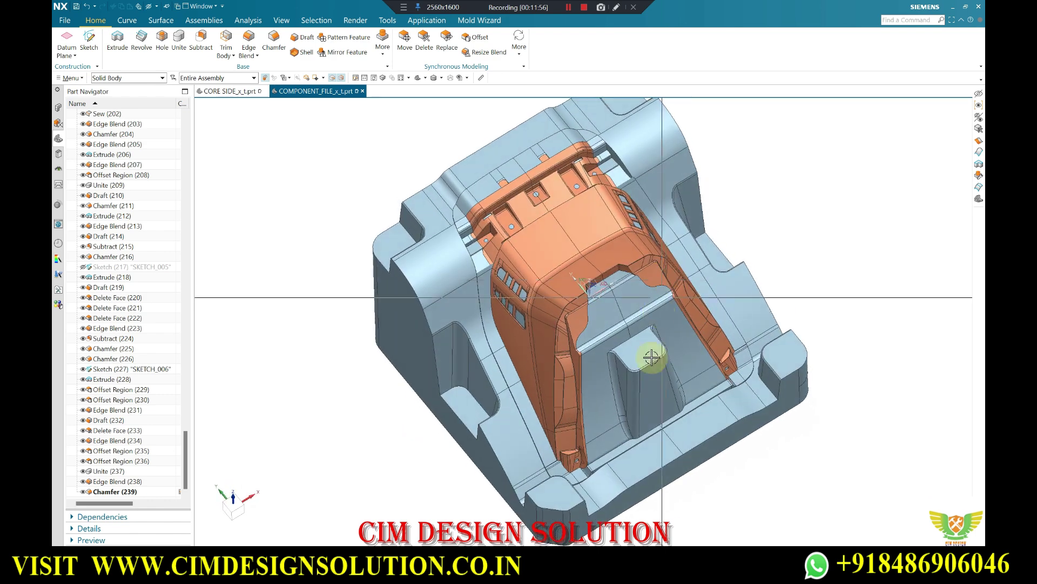
scroll(631, 367, up, 4)
scroll(631, 367, down, 5)
scroll(625, 355, up, 2)
scroll(613, 364, up, 2)
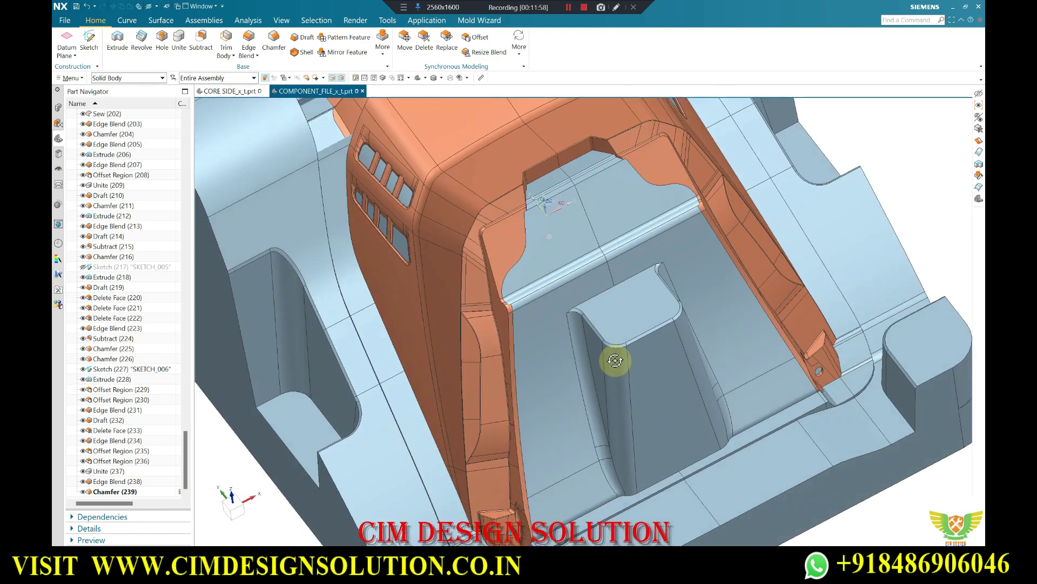
scroll(559, 306, up, 2)
scroll(559, 306, down, 2)
scroll(560, 331, down, 2)
key(ctrl+b)
mouse_move(554, 350)
middle_down()
mouse_move(496, 218)
mouse_move(429, 181)
middle_up()
scroll(510, 181, up, 3)
middle_drag(509, 180, 505, 259)
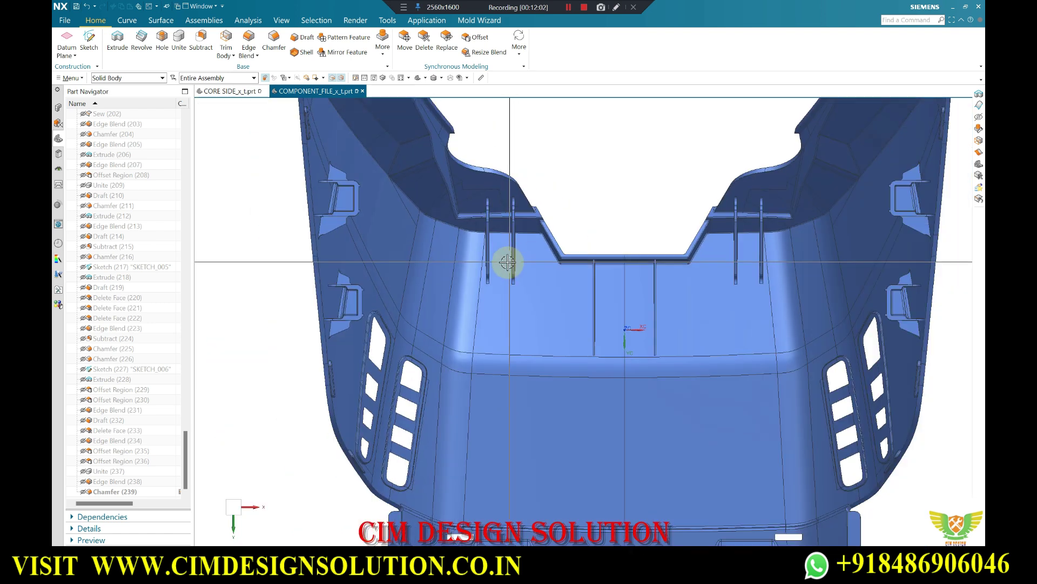
scroll(505, 276, down, 1)
scroll(505, 179, up, 3)
mouse_move(505, 179)
middle_down()
mouse_move(494, 185)
mouse_move(505, 170)
middle_up()
scroll(530, 207, down, 2)
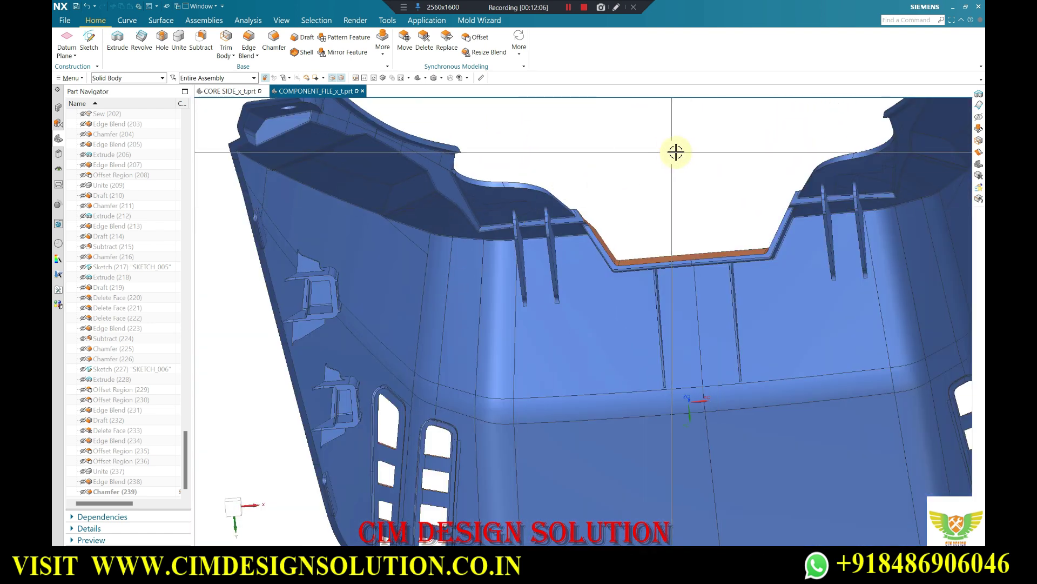
middle_drag(675, 152, 613, 182)
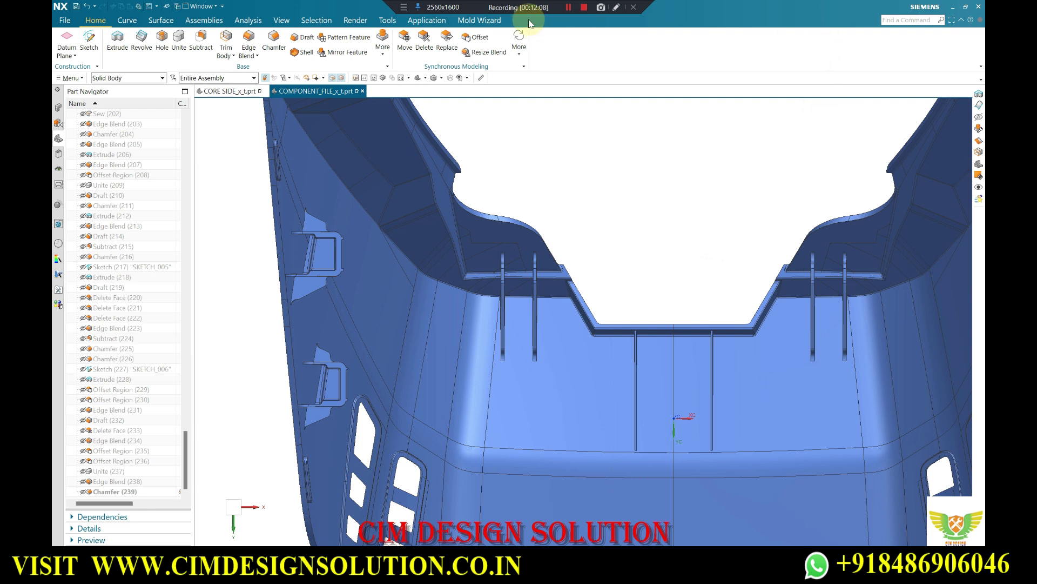
click(566, 10)
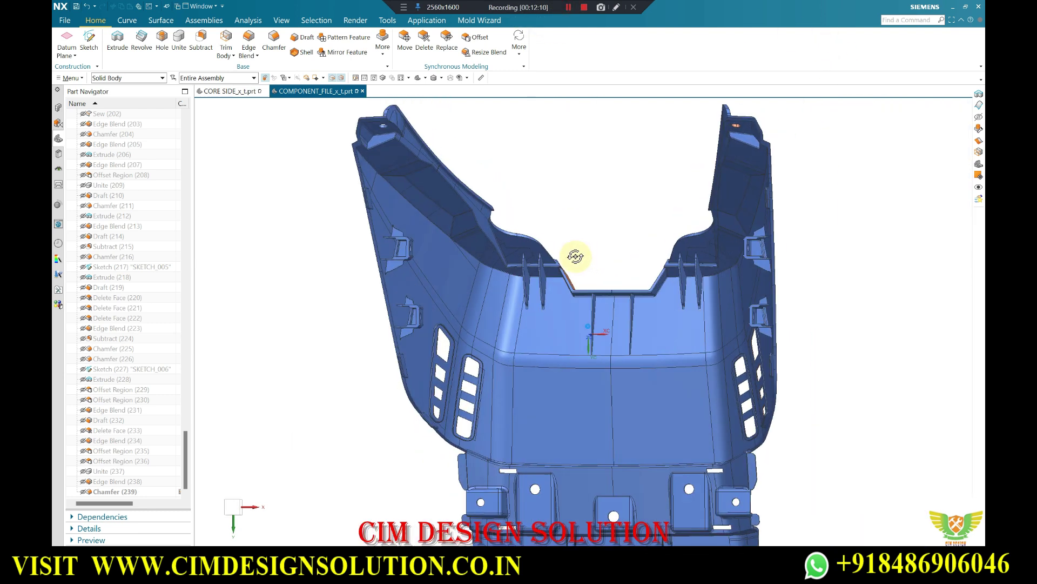
middle_drag(574, 255, 593, 248)
scroll(327, 340, up, 2)
scroll(519, 239, down, 2)
scroll(519, 190, up, 1)
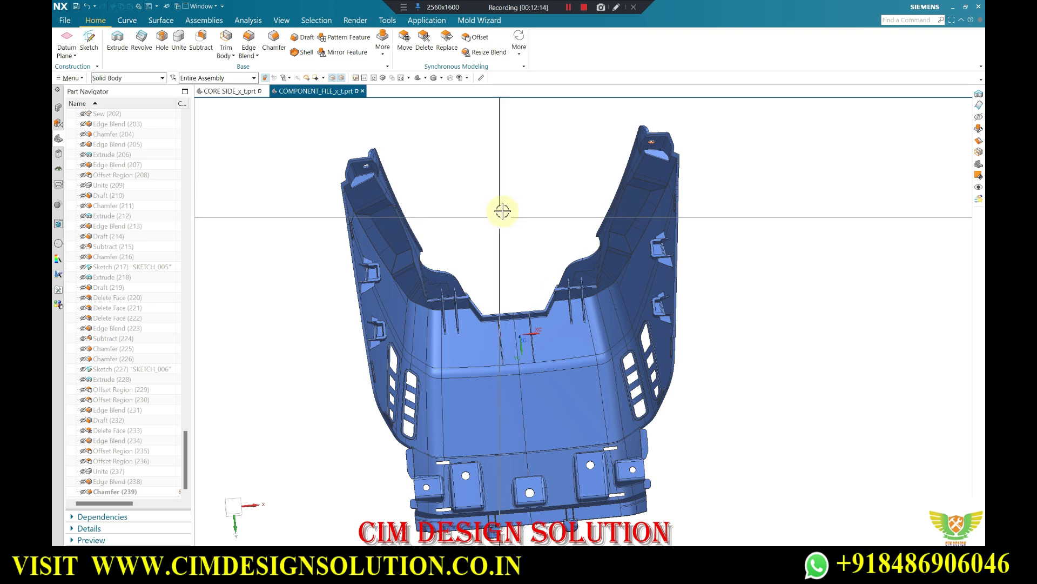
key(ctrl+shift+b)
scroll(525, 220, down, 2)
mouse_move(526, 219)
middle_down()
mouse_move(548, 369)
mouse_move(736, 270)
middle_up()
scroll(562, 308, up, 3)
scroll(535, 389, up, 2)
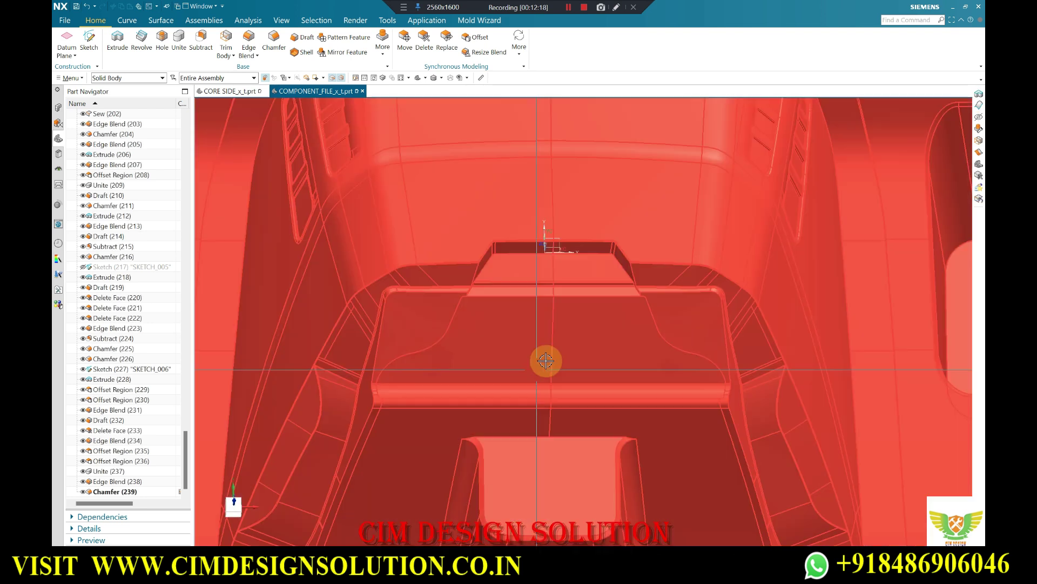
scroll(546, 361, down, 4)
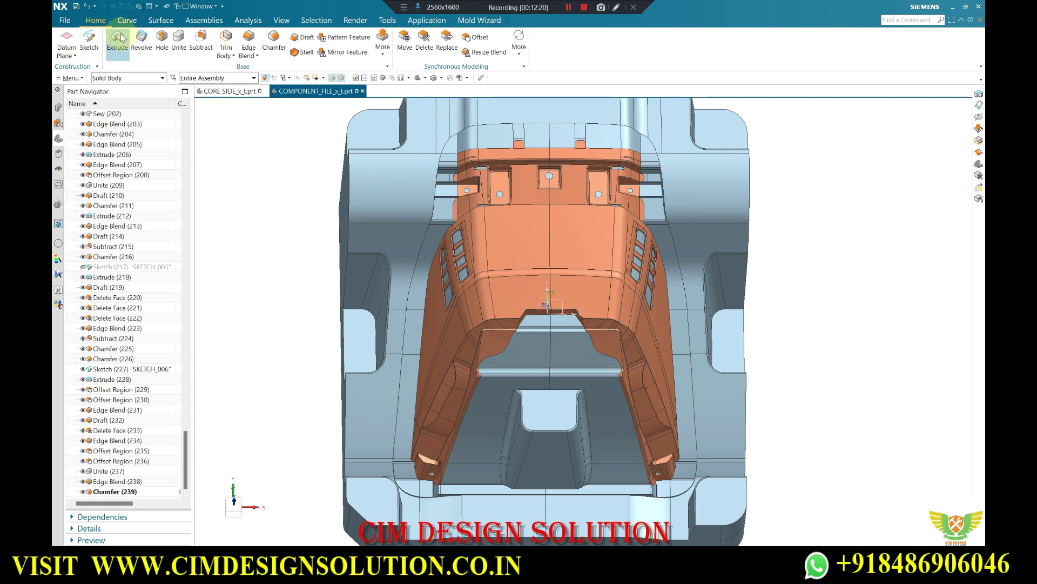
- Start an extrusion and sketch a rectangle outlining the insert block
key(x)
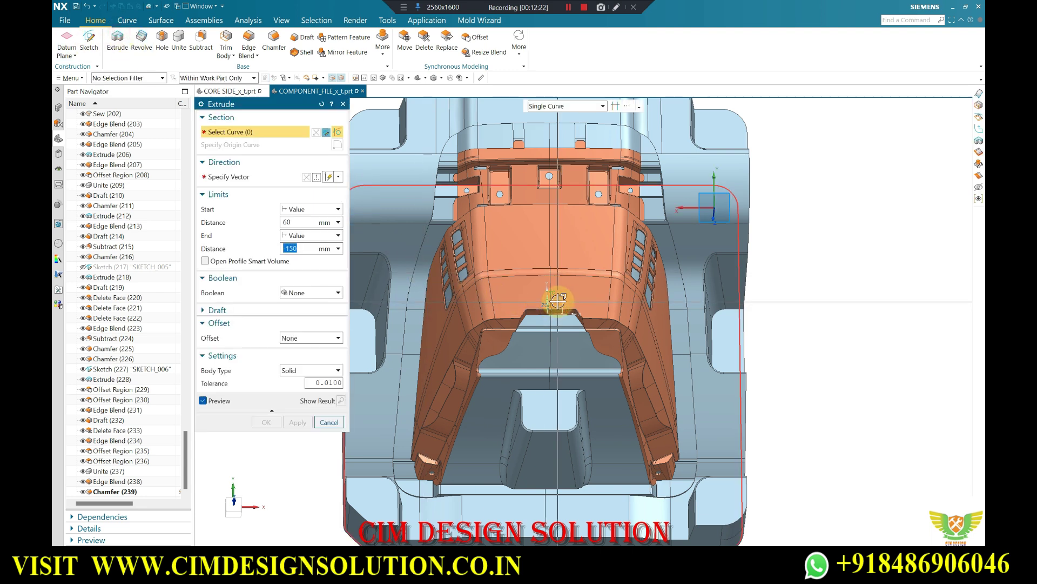
click(559, 300)
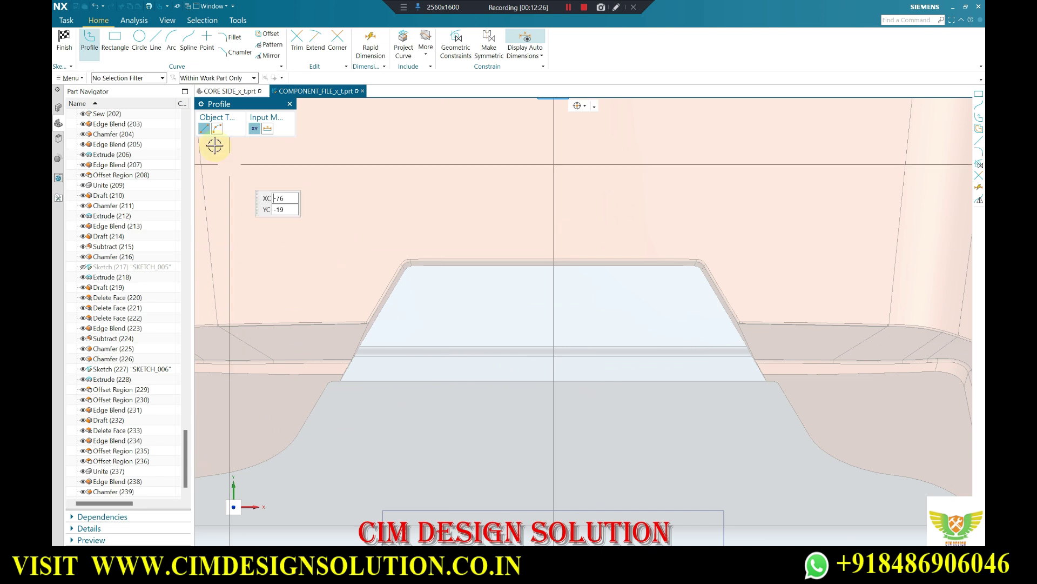
click(123, 47)
click(466, 325)
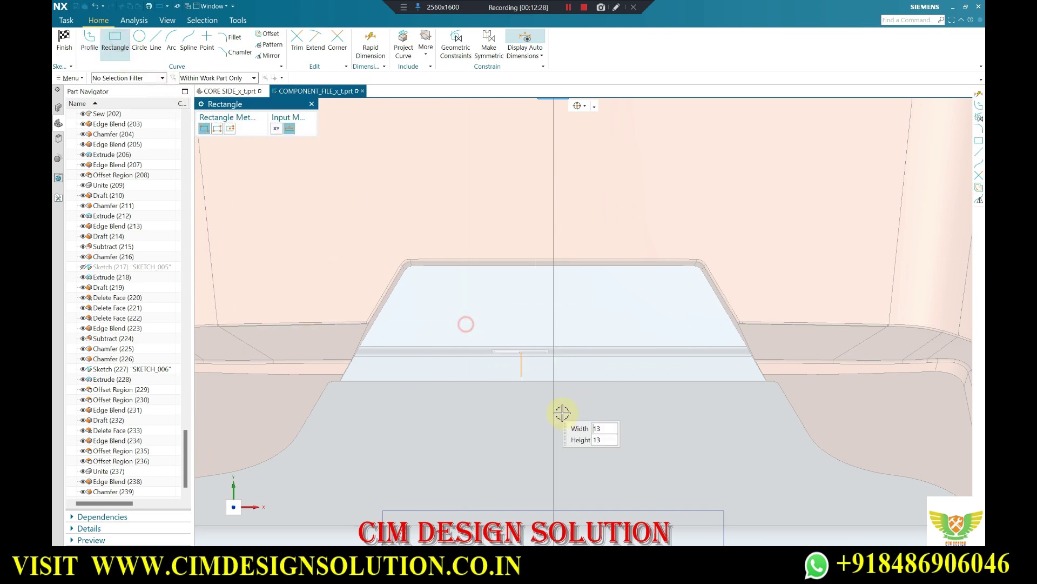
click(644, 466)
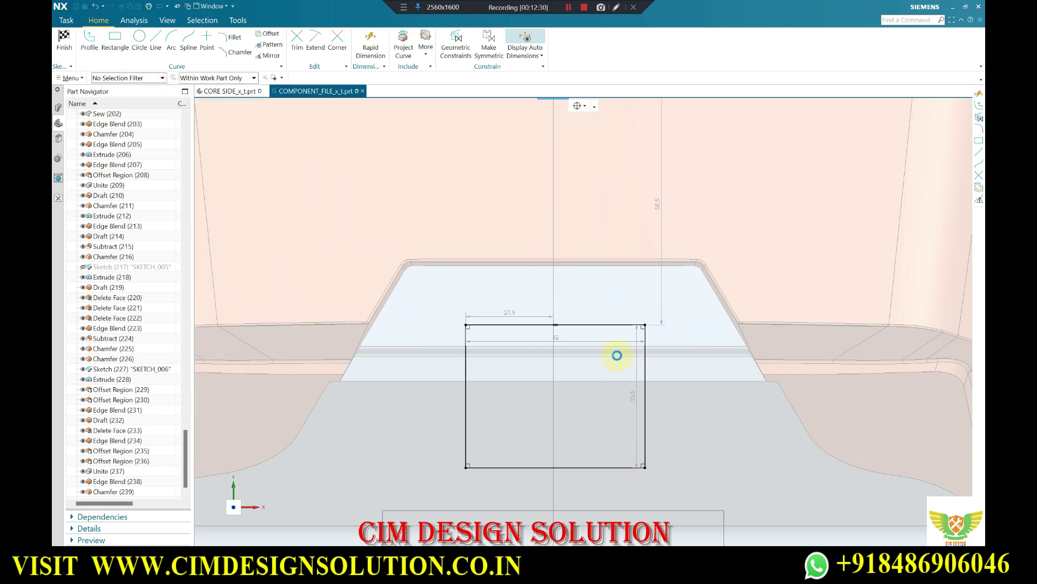
- Add a geometric constraint to the rectangle's bottom edge
key(c)
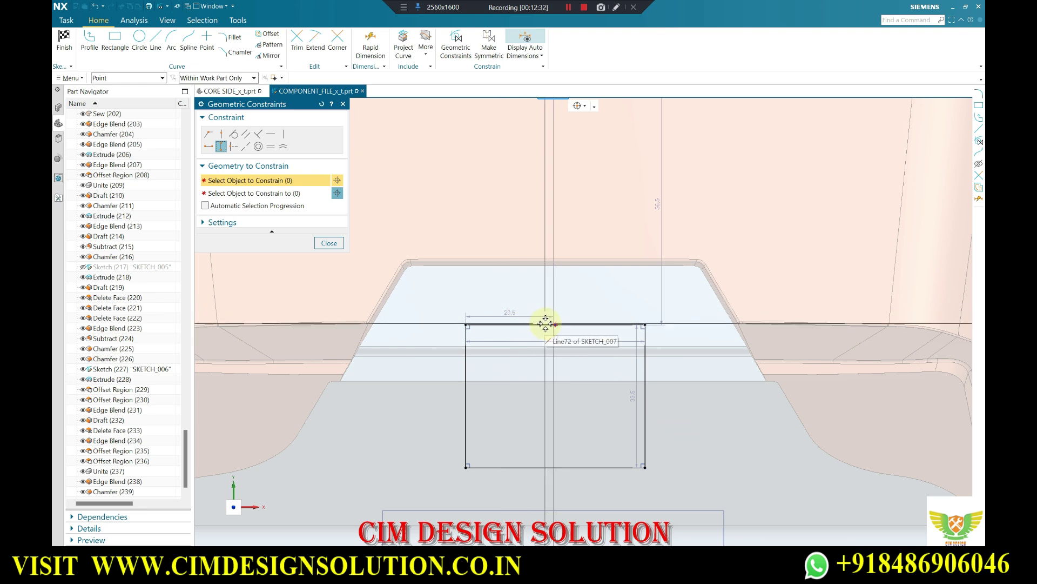
scroll(539, 237, down, 4)
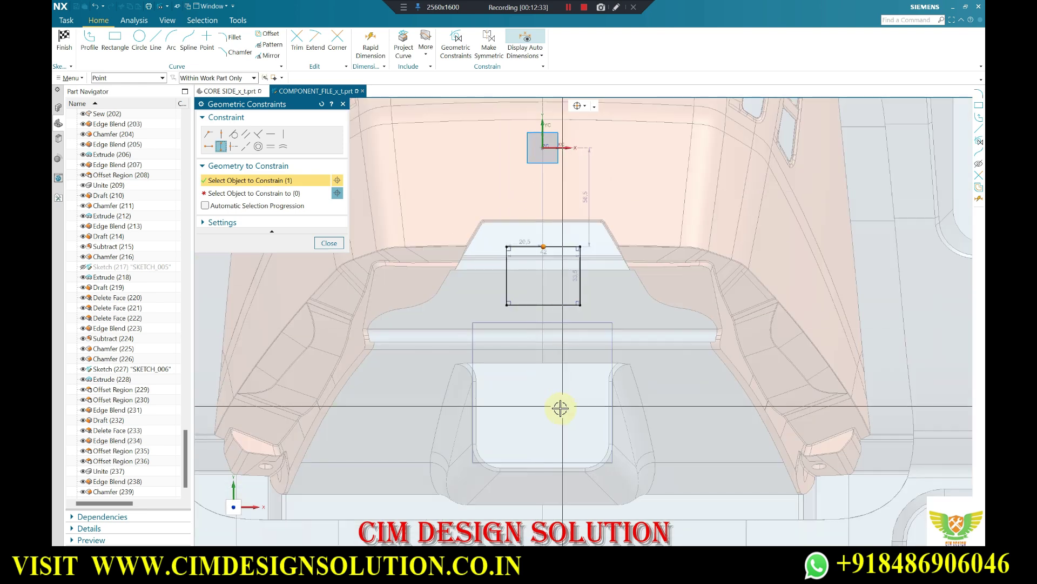
click(540, 469)
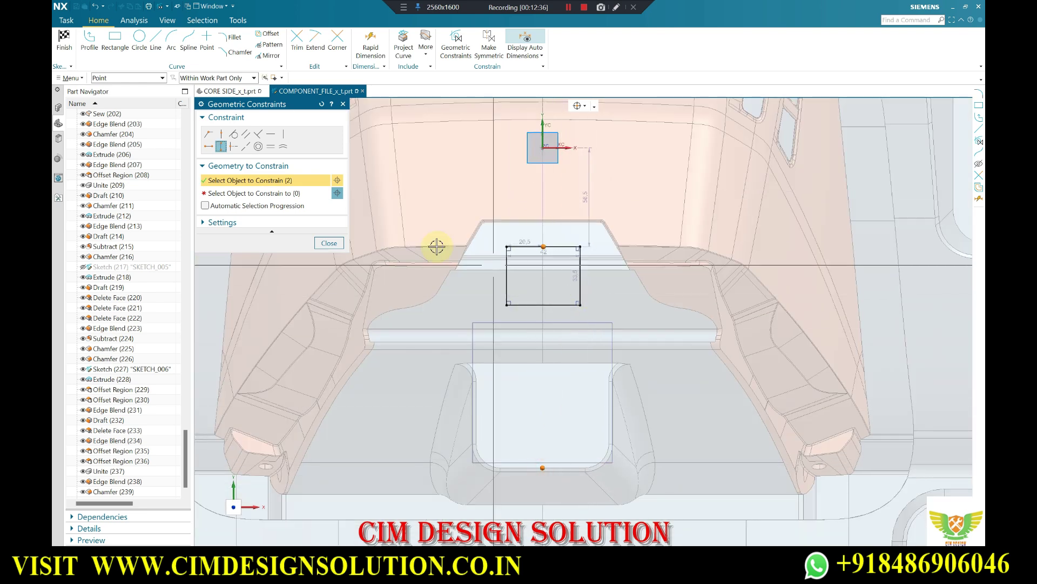
middle_click(543, 470)
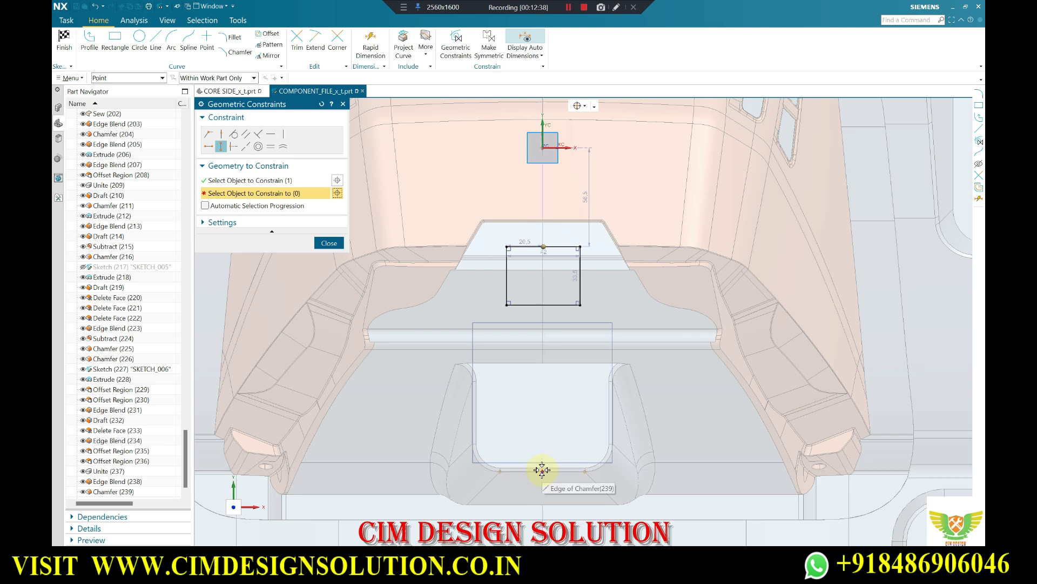
middle_click(540, 287)
scroll(562, 303, up, 3)
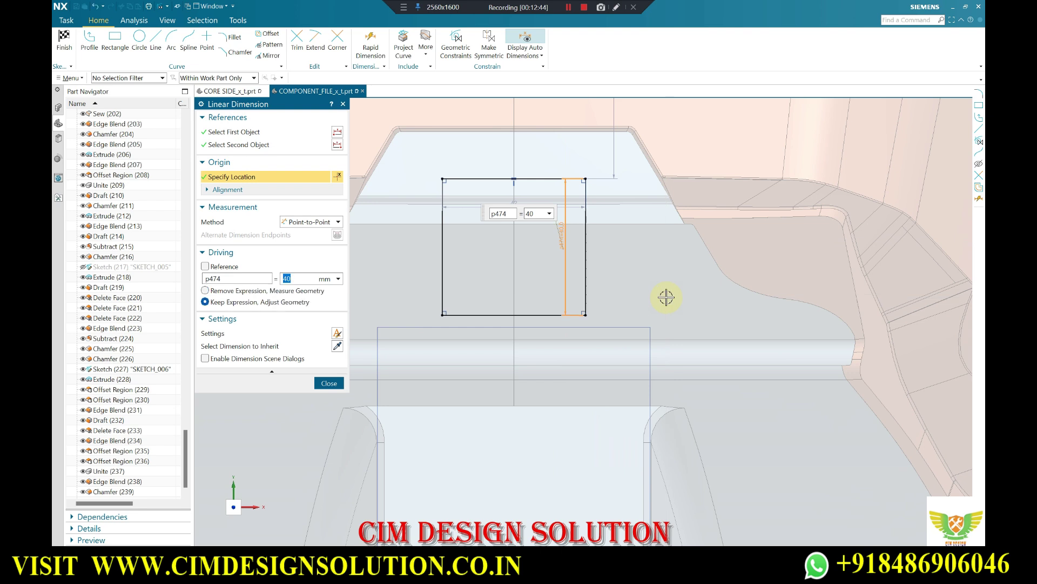
- Dimension the rectangle to 40 mm high and 60 mm wide
middle_click(661, 297)
scroll(540, 208, up, 2)
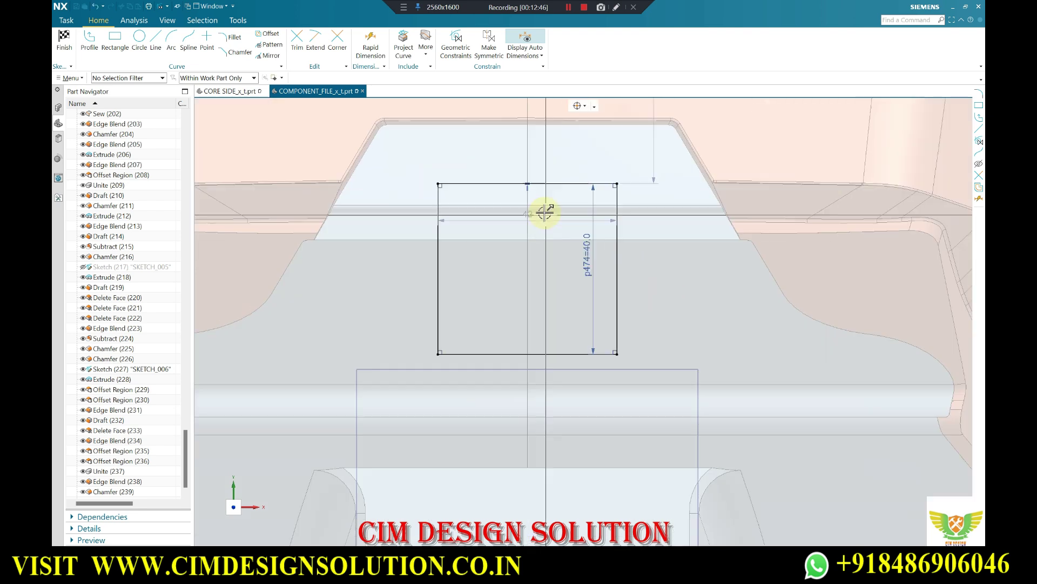
scroll(531, 216, up, 1)
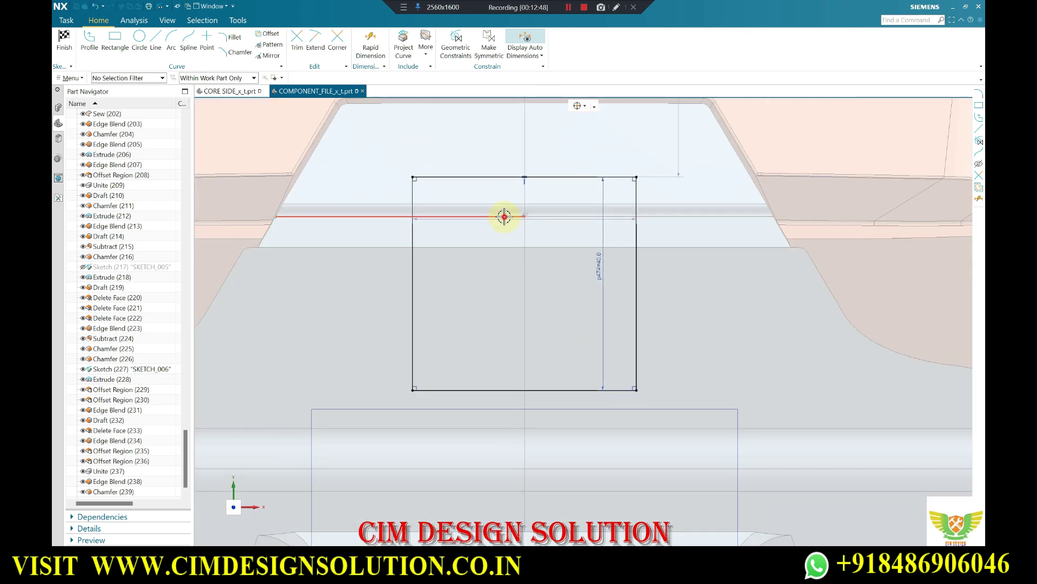
scroll(525, 216, up, 5)
click(524, 217)
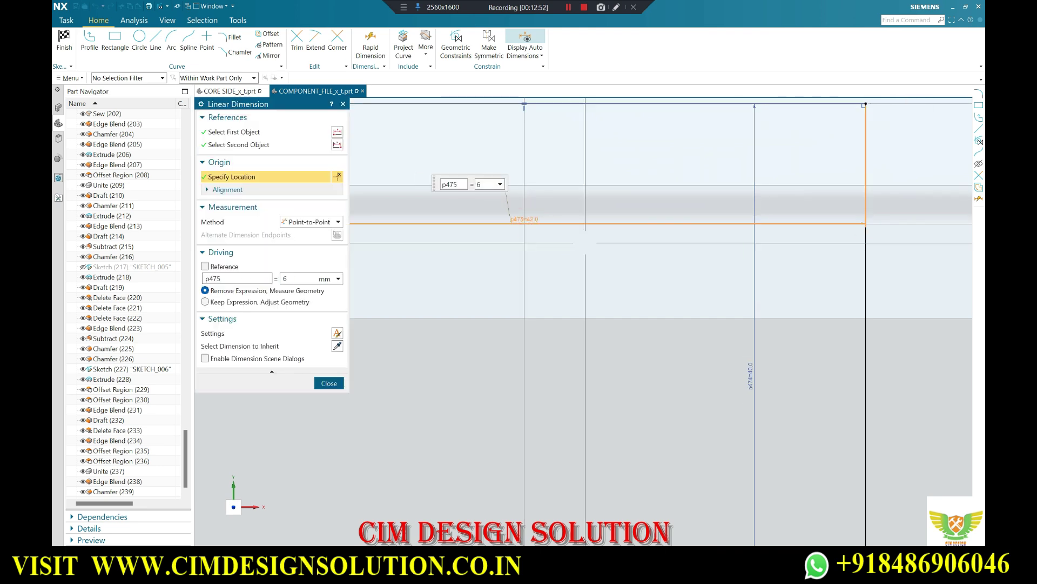
middle_click(584, 241)
scroll(595, 235, down, 2)
scroll(592, 230, down, 3)
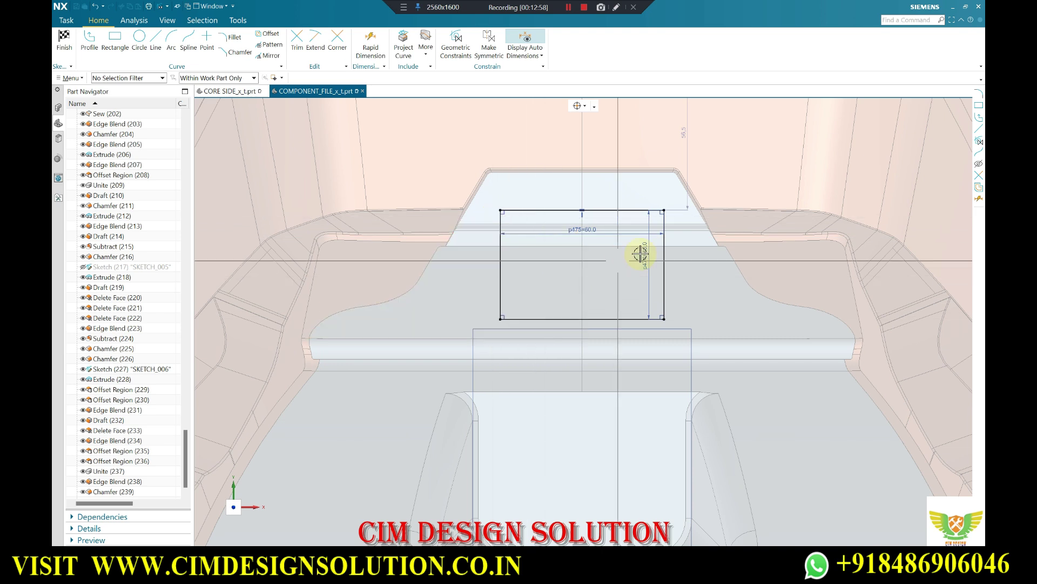
scroll(636, 254, down, 2)
scroll(589, 240, up, 3)
scroll(613, 238, down, 3)
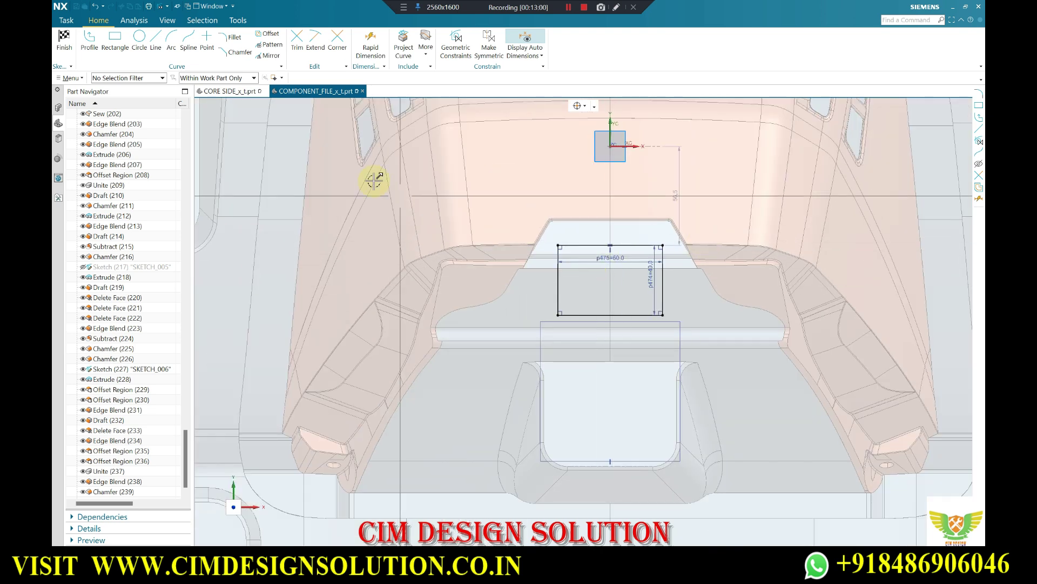
- Finish the sketch and extrude it from 60 to -150 mm into a solid block
click(73, 51)
click(117, 43)
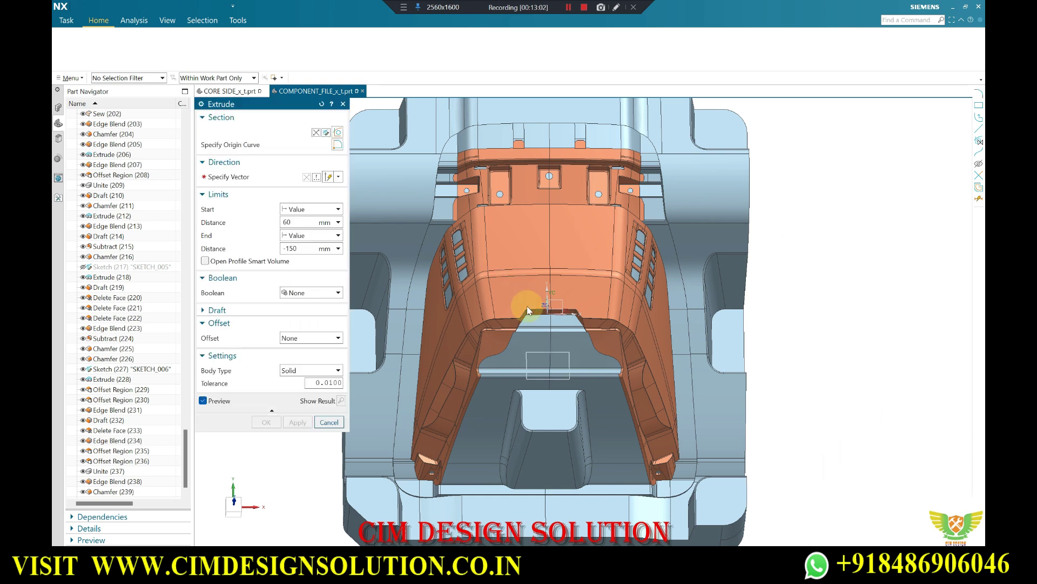
click(550, 337)
middle_drag(547, 308, 608, 249)
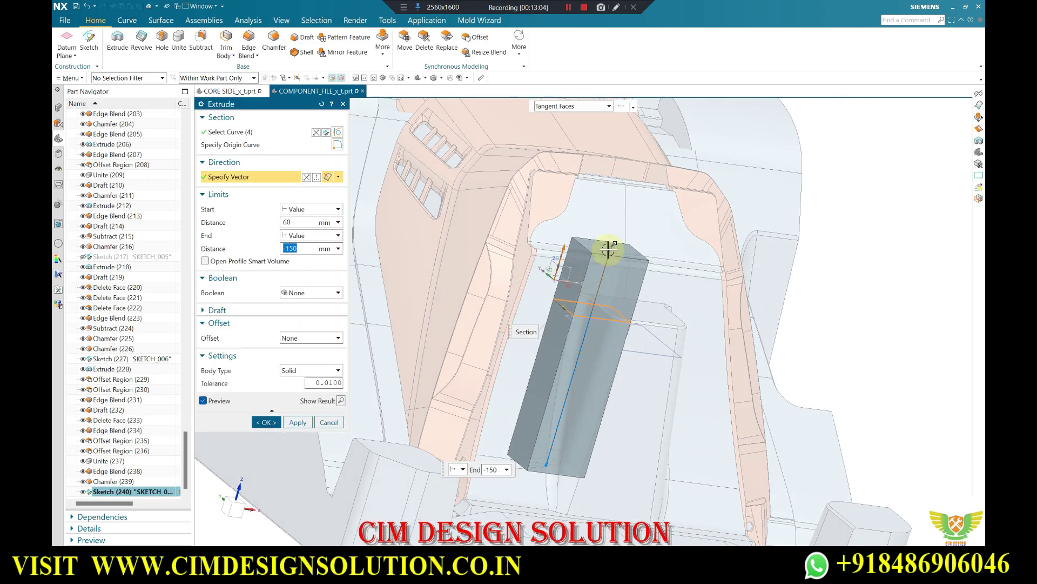
middle_click(606, 208)
scroll(595, 238, down, 5)
scroll(605, 252, up, 5)
scroll(605, 252, up, 2)
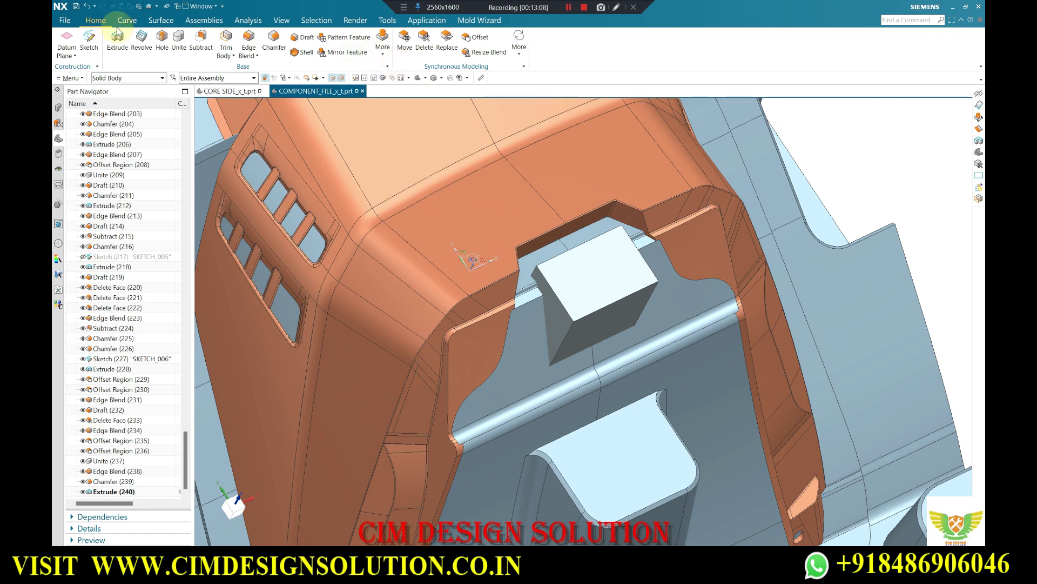
scroll(600, 289, up, 1)
scroll(560, 270, down, 2)
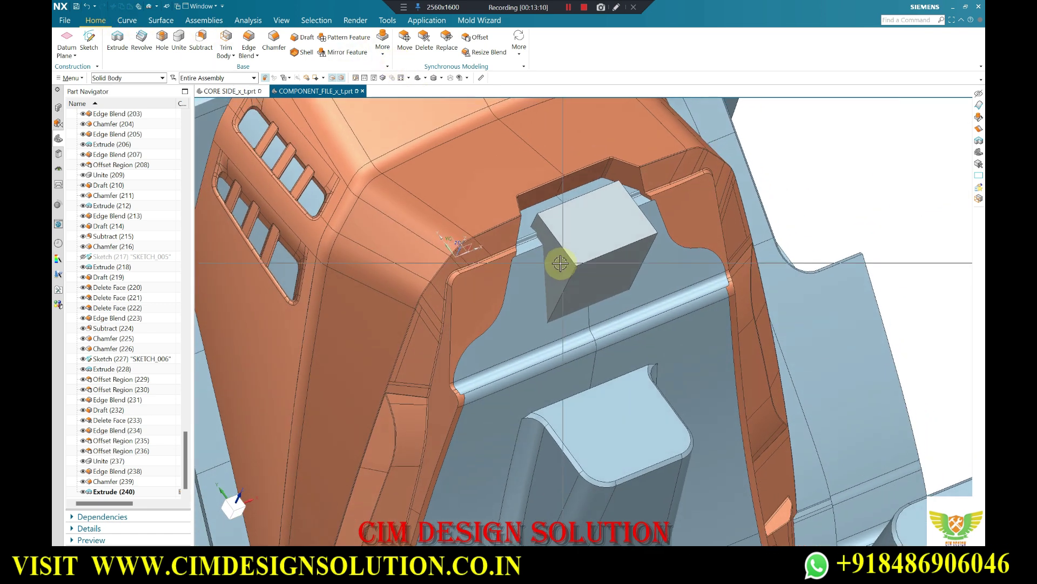
- Replace the block's top face with the core surface
scroll(560, 262, up, 3)
click(616, 231)
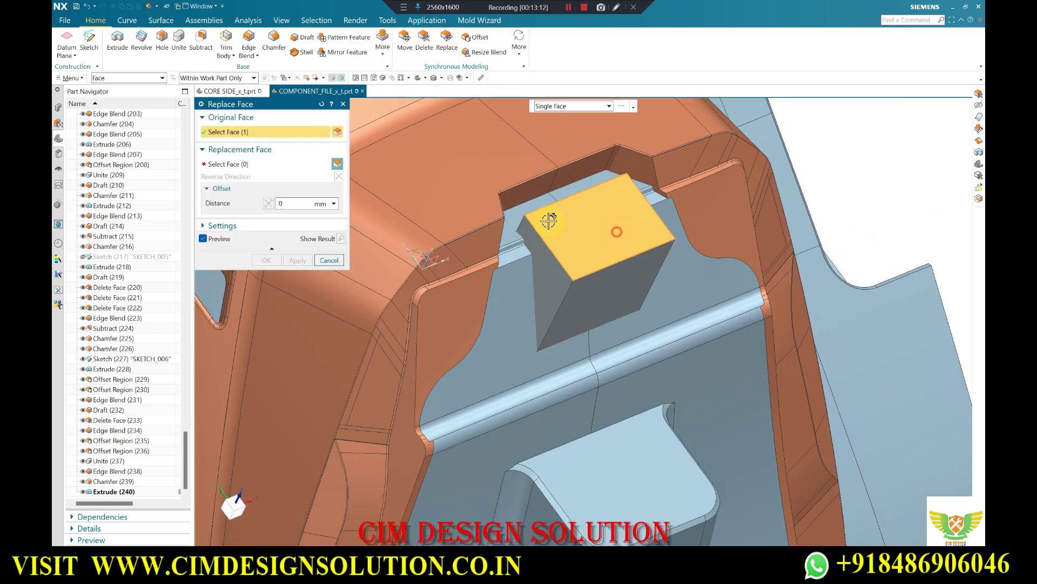
click(272, 171)
middle_drag(560, 212, 630, 243)
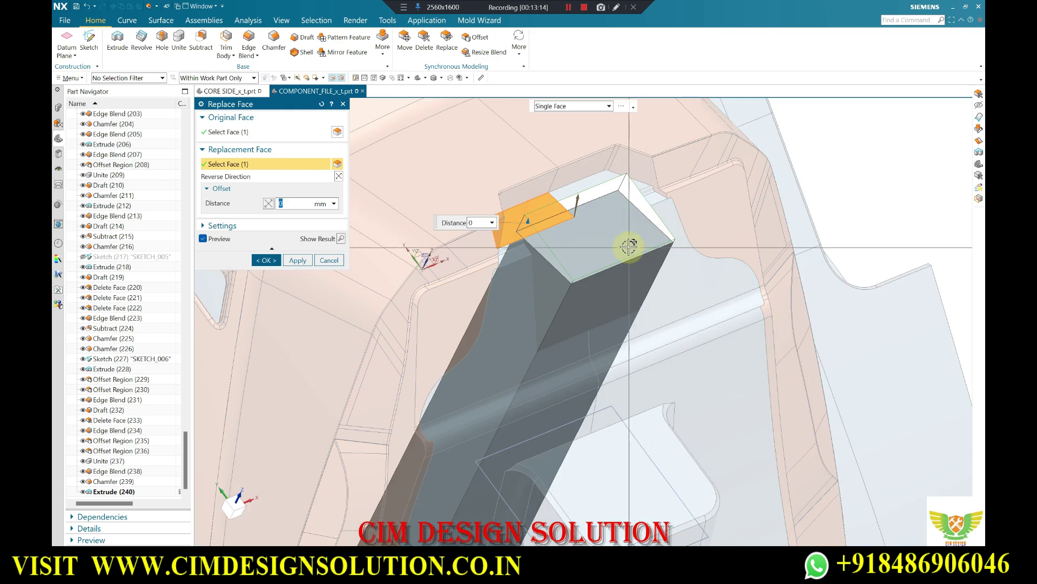
middle_click(546, 260)
mouse_move(546, 259)
middle_down()
mouse_move(686, 297)
mouse_move(652, 276)
mouse_move(914, 169)
mouse_move(841, 193)
mouse_move(621, 118)
mouse_move(618, 169)
mouse_move(643, 209)
mouse_move(630, 267)
mouse_move(597, 259)
mouse_move(577, 234)
mouse_move(620, 278)
mouse_move(640, 253)
mouse_move(626, 266)
middle_up()
- Hide the other bodies and offset the block face to shorten it into a small boss
click(635, 249)
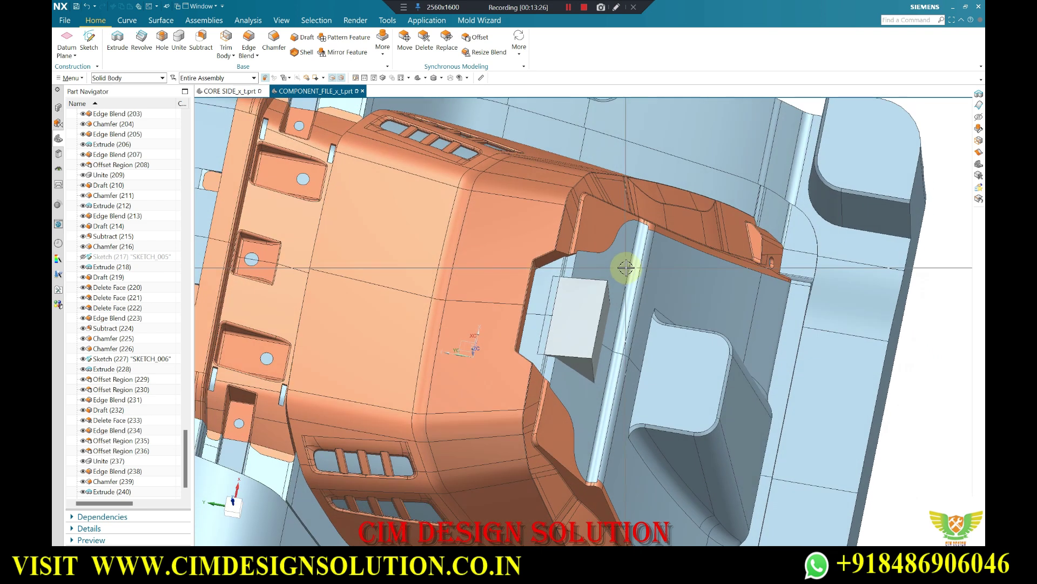
key(ctrl+b)
scroll(622, 284, up, 5)
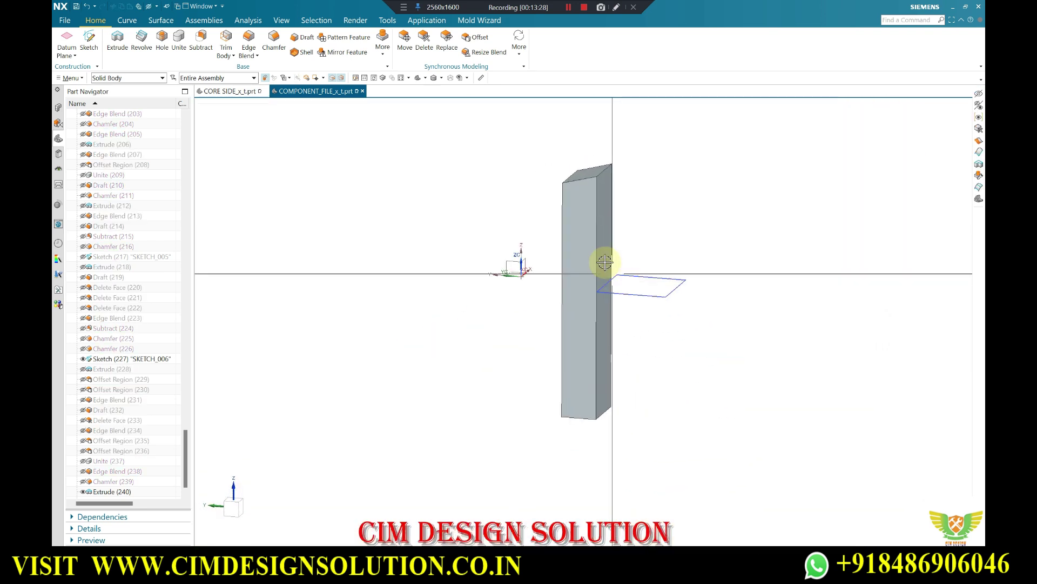
click(475, 38)
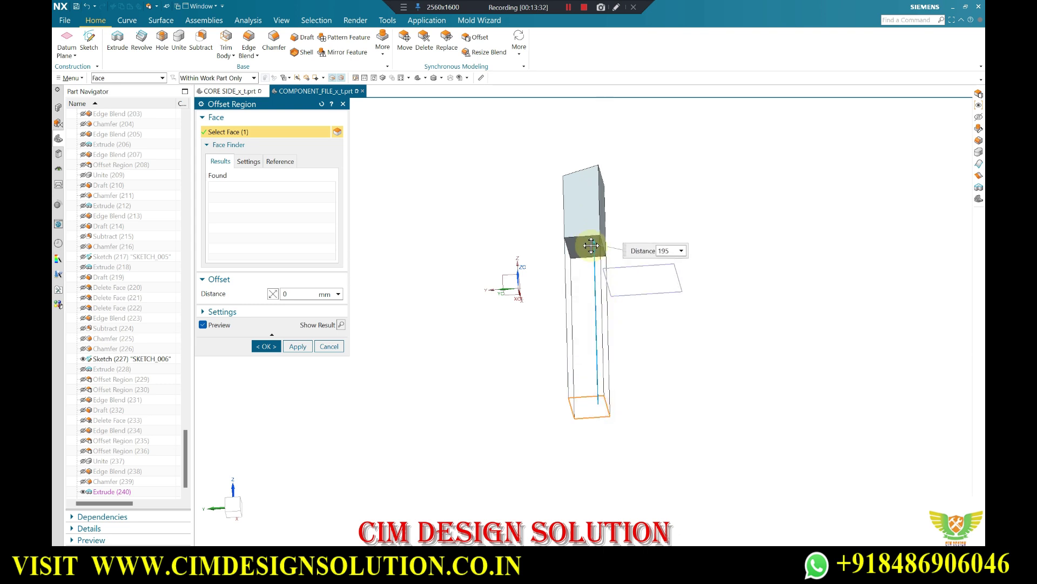
key(Escape)
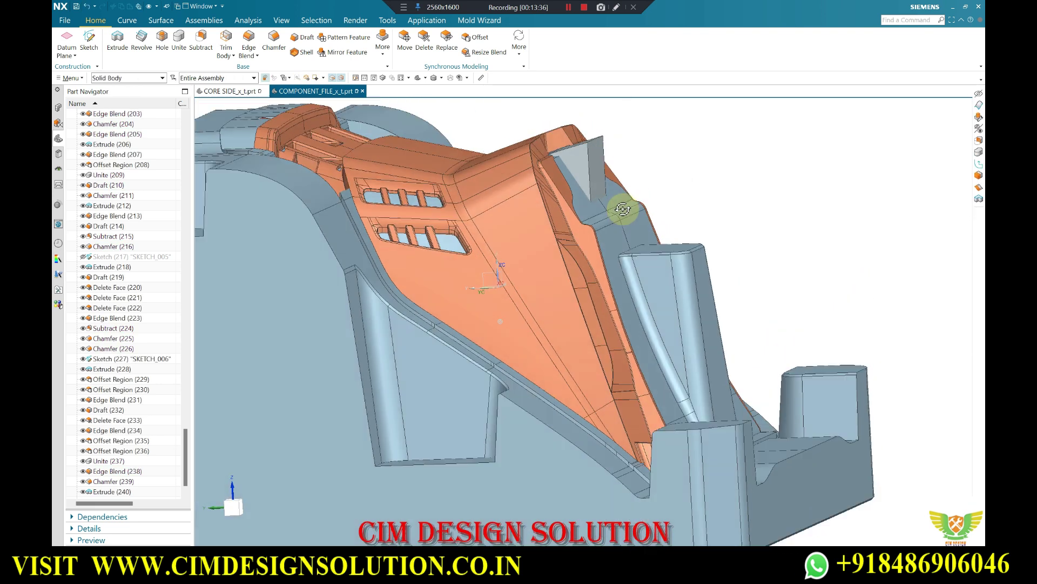
- Switch the mold display to Static Wireframe
mouse_move(622, 209)
middle_down()
mouse_move(861, 148)
mouse_move(536, 117)
middle_up()
click(451, 79)
mouse_move(669, 170)
middle_down()
mouse_move(652, 179)
mouse_move(650, 232)
mouse_move(656, 225)
middle_up()
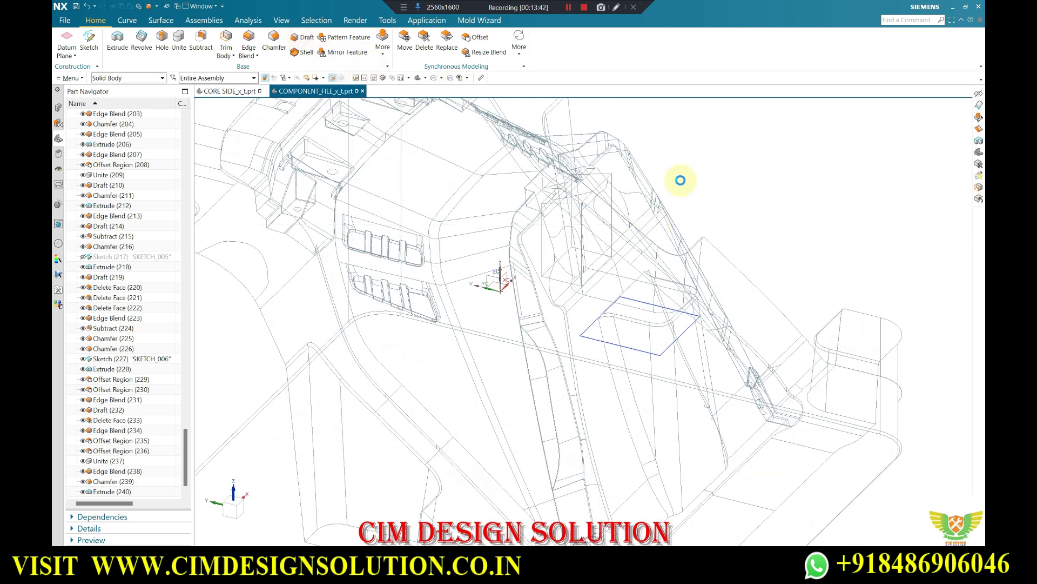
- Apply a 6° draft to the block using two stationary edges
scroll(563, 283, up, 2)
click(563, 286)
click(636, 266)
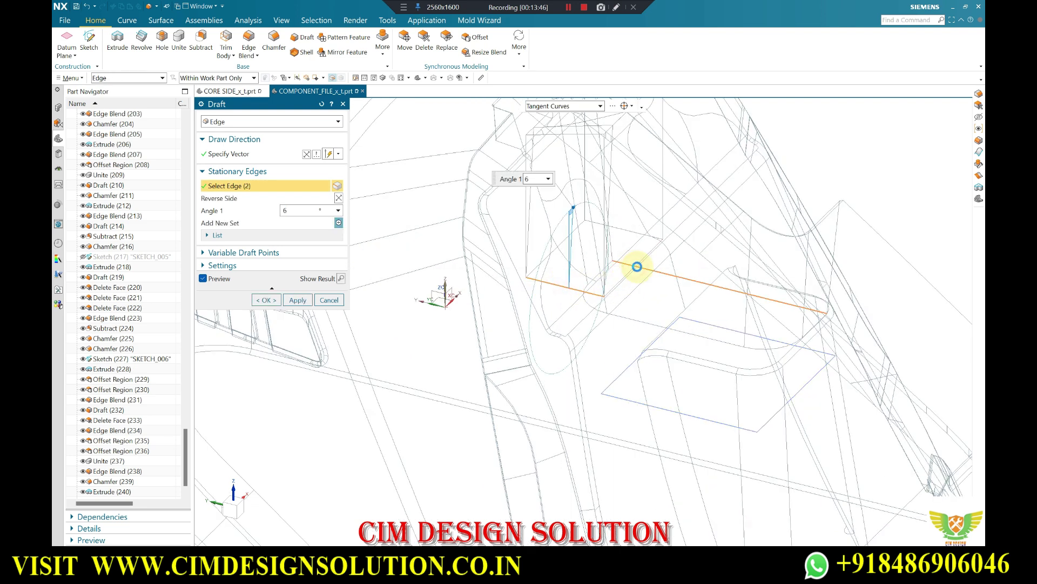
shift+click(634, 265)
click(627, 269)
scroll(627, 254, down, 3)
scroll(648, 259, down, 2)
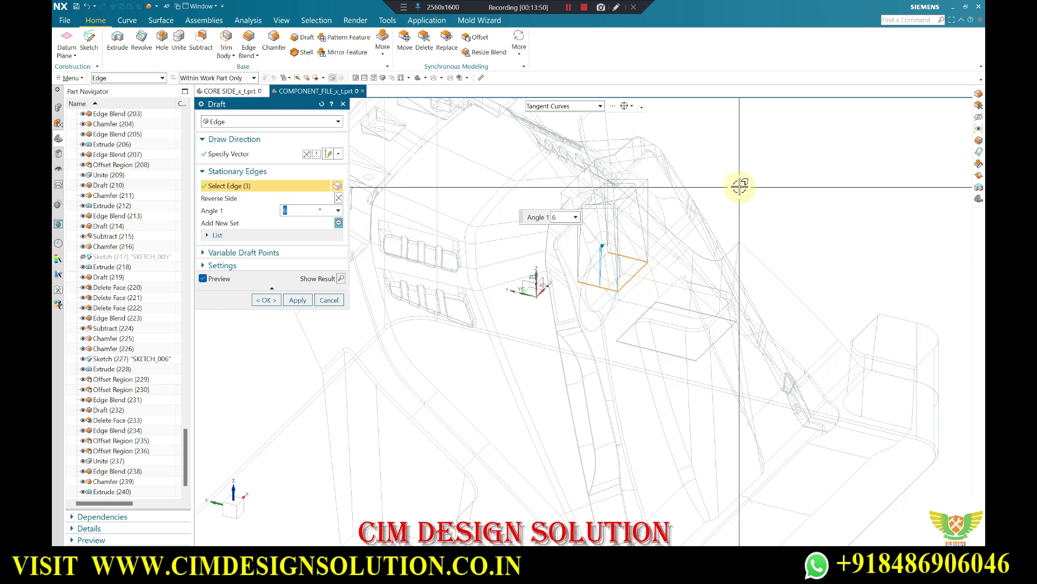
middle_click(735, 187)
- Offset the boss's top and bottom faces by 10 mm
mouse_move(794, 174)
middle_down()
mouse_move(799, 238)
mouse_move(898, 349)
middle_up()
key(F8)
scroll(743, 290, up, 2)
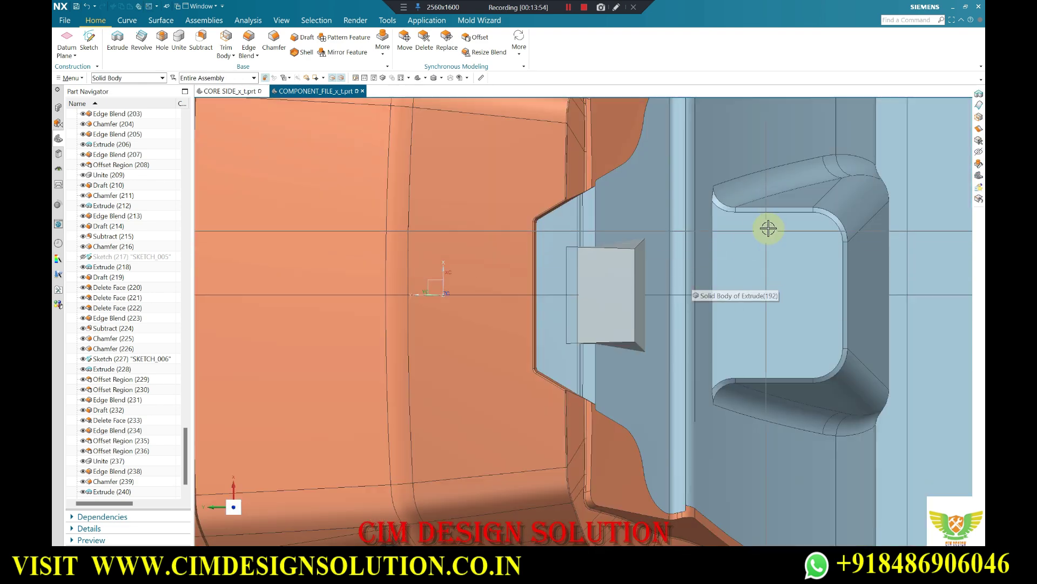
scroll(636, 237, up, 3)
scroll(627, 216, up, 1)
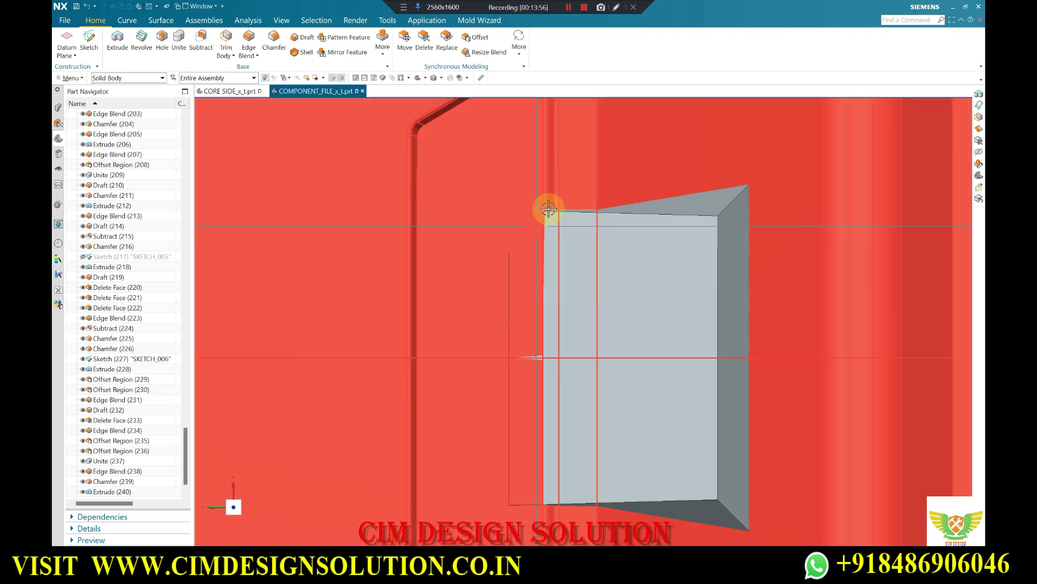
scroll(513, 156, down, 1)
click(470, 36)
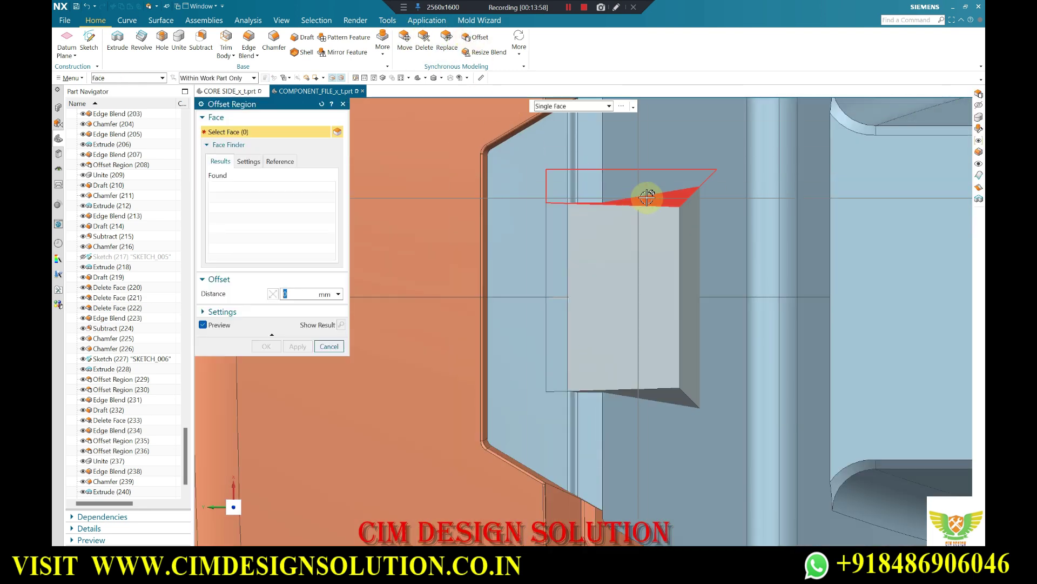
click(648, 197)
click(669, 397)
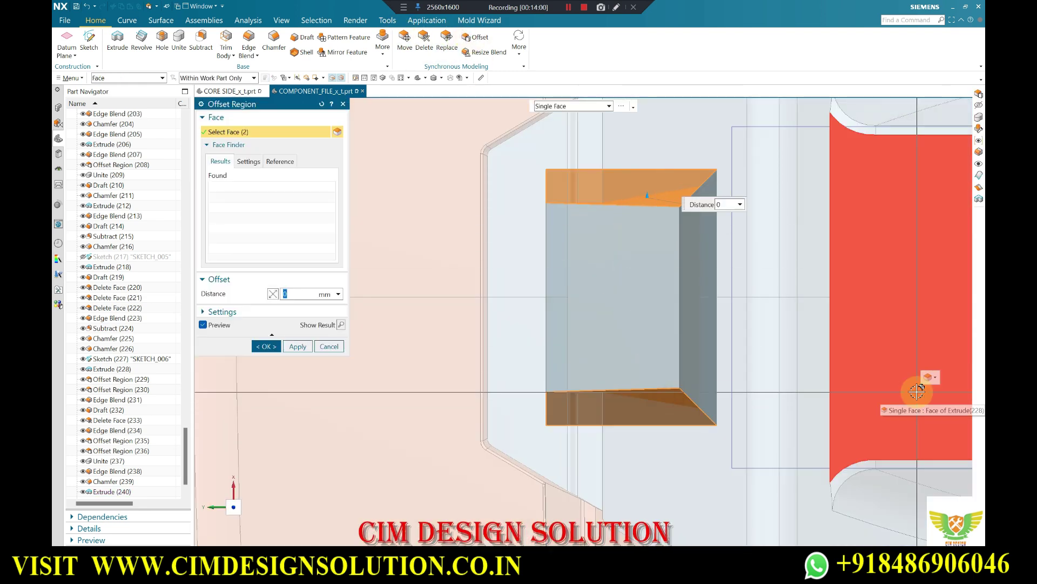
text(10)
middle_click(917, 392)
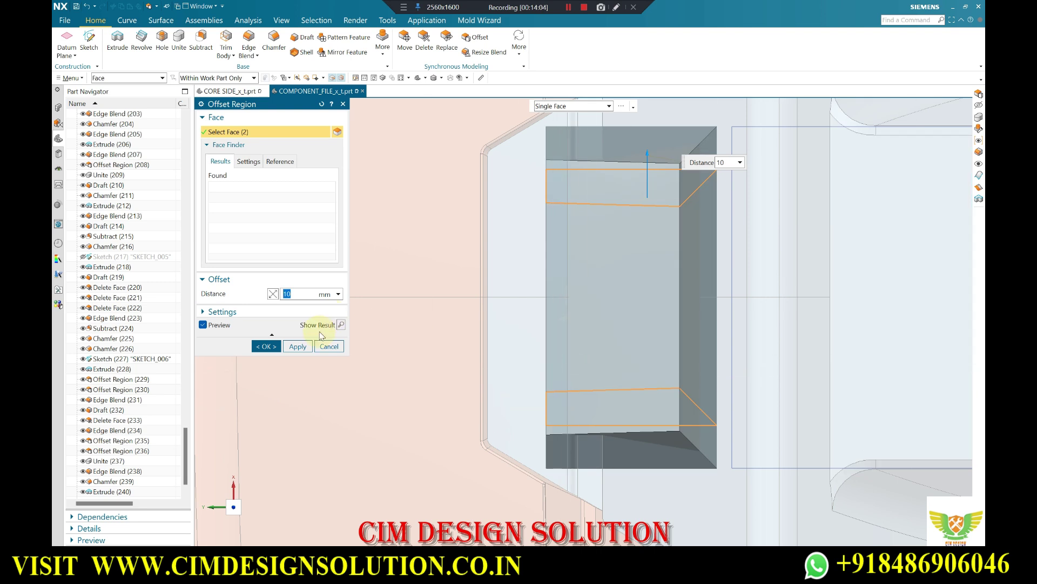
click(273, 346)
mouse_move(273, 346)
middle_down()
mouse_move(510, 248)
mouse_move(632, 225)
mouse_move(420, 185)
middle_up()
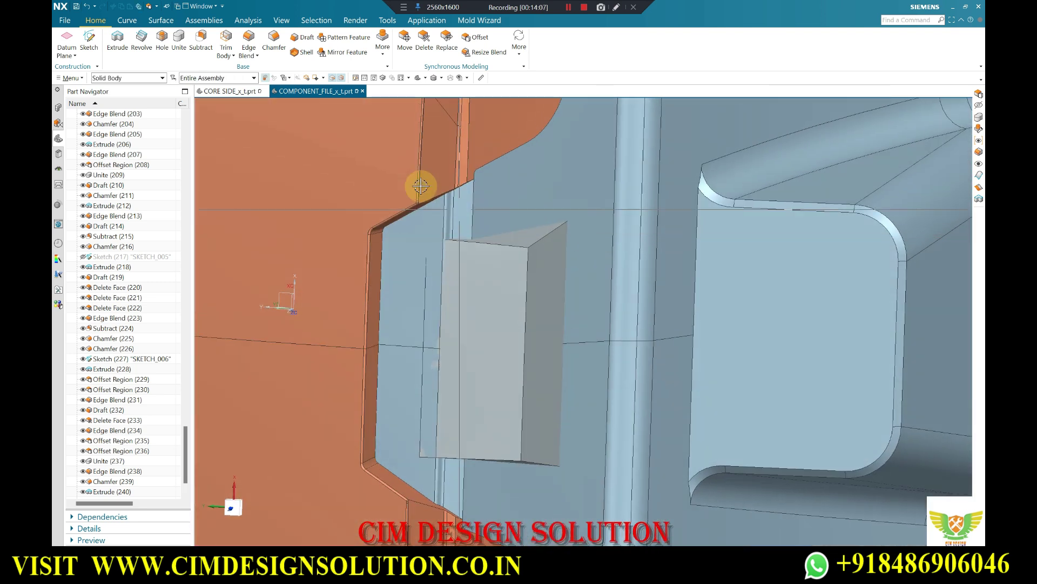
- Round the boss's top and bottom edges with an 8 mm edge blend
click(540, 240)
click(528, 462)
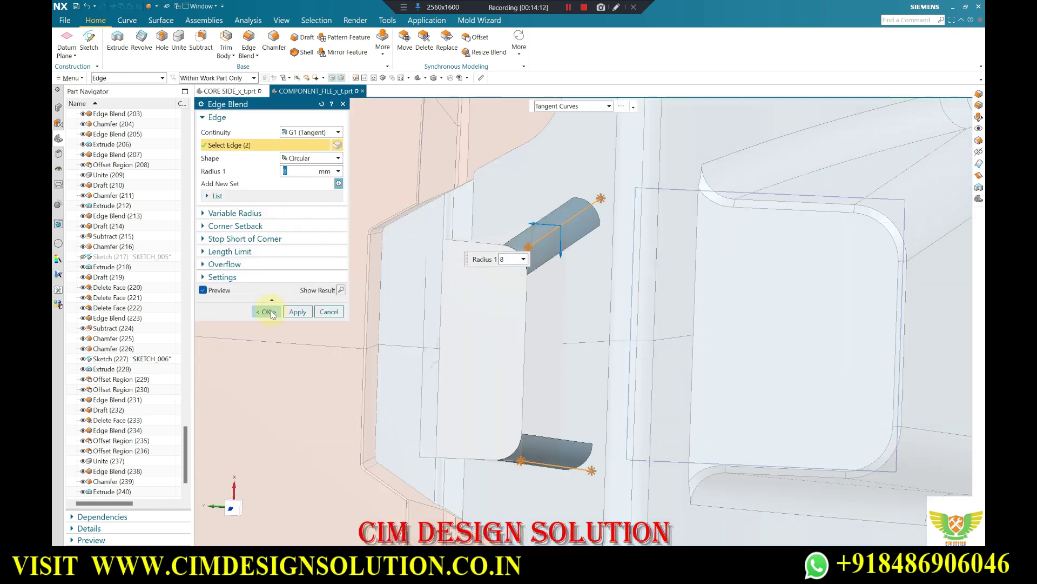
middle_click(463, 258)
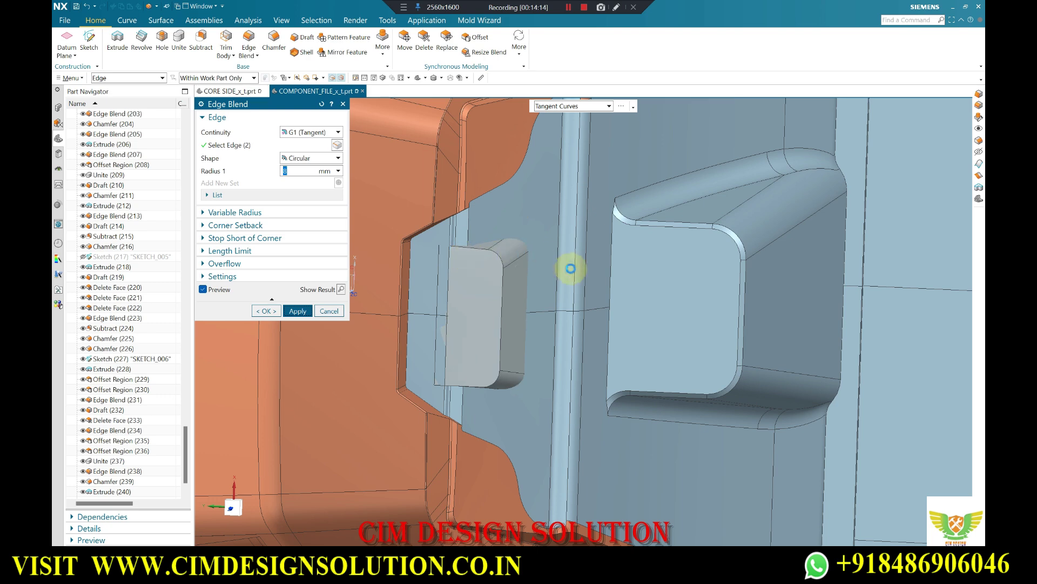
middle_click(571, 268)
scroll(556, 270, down, 5)
mouse_move(555, 271)
middle_down()
mouse_move(565, 213)
mouse_move(557, 267)
middle_up()
scroll(555, 268, up, 5)
- Return to the component file part and view it straight-on
click(220, 88)
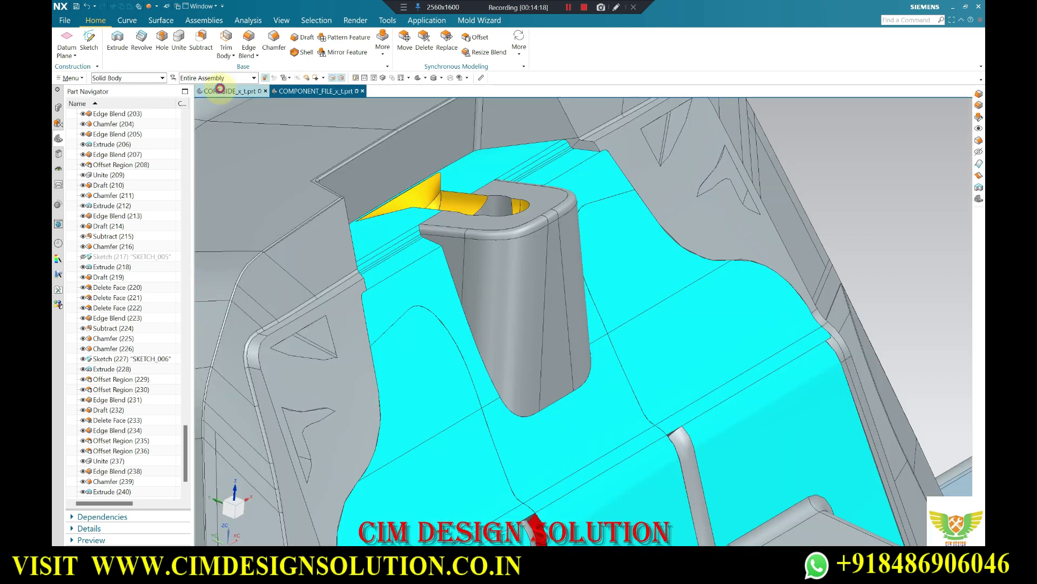
click(323, 98)
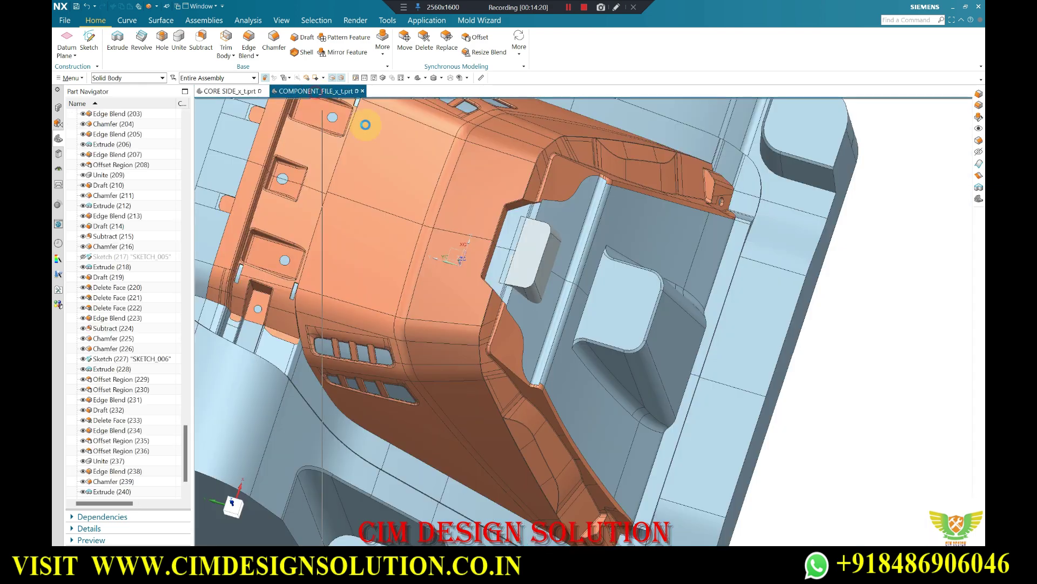
scroll(584, 261, down, 5)
scroll(539, 254, up, 5)
middle_drag(540, 254, 555, 249)
key(F8)
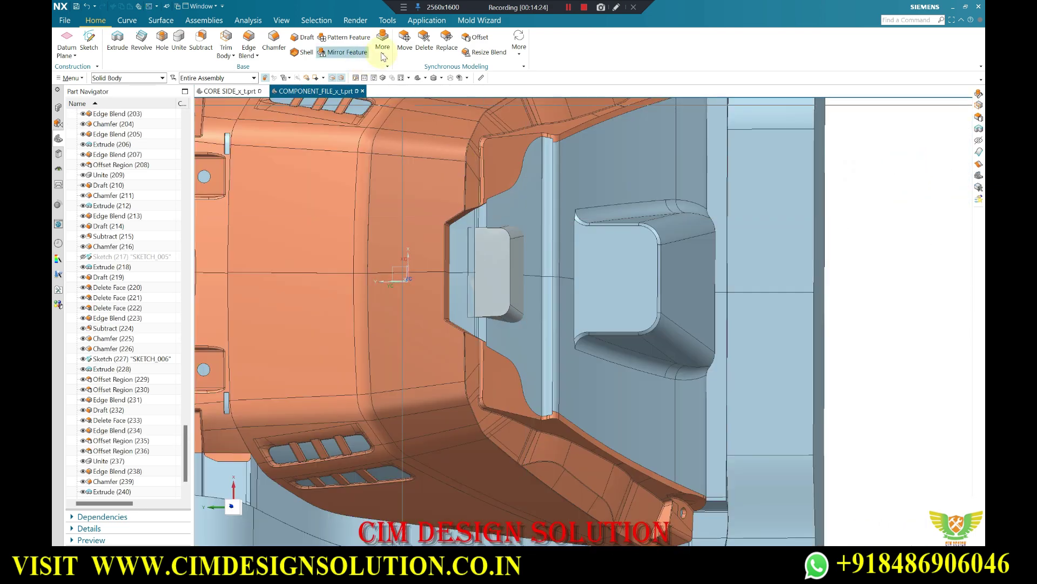
- Offset the insert block face by 10 mm
click(472, 40)
click(612, 296)
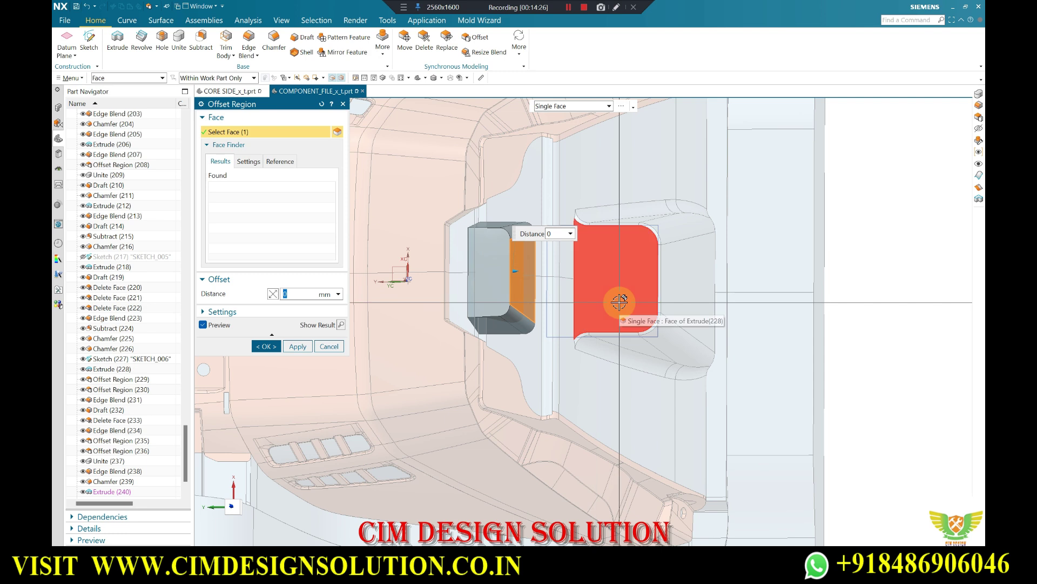
text(10)
click(620, 303)
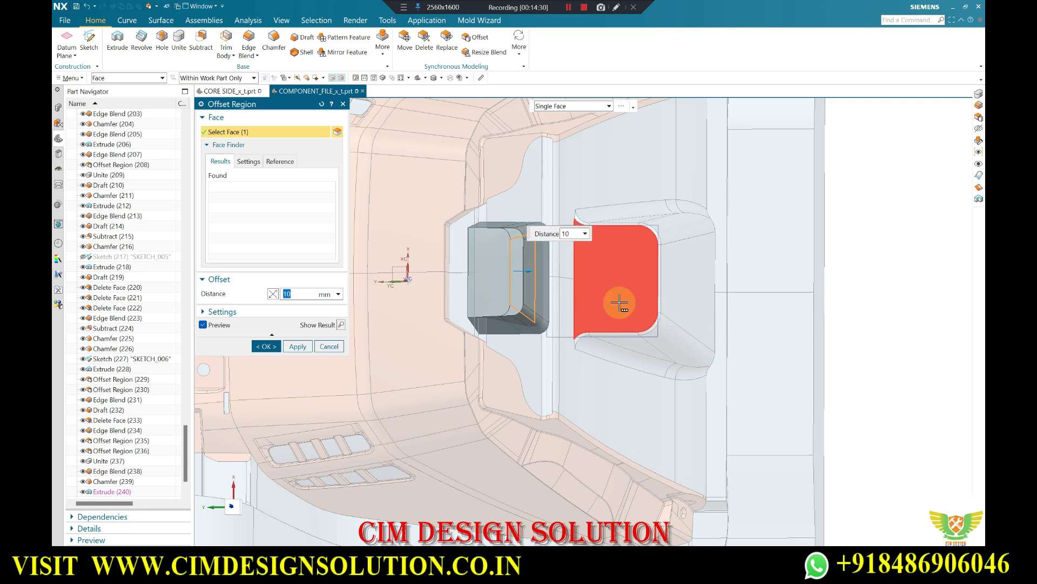
middle_click(619, 303)
- Select the insert block body, then start a sketch and cancel it
scroll(620, 301, down, 4)
scroll(606, 280, up, 4)
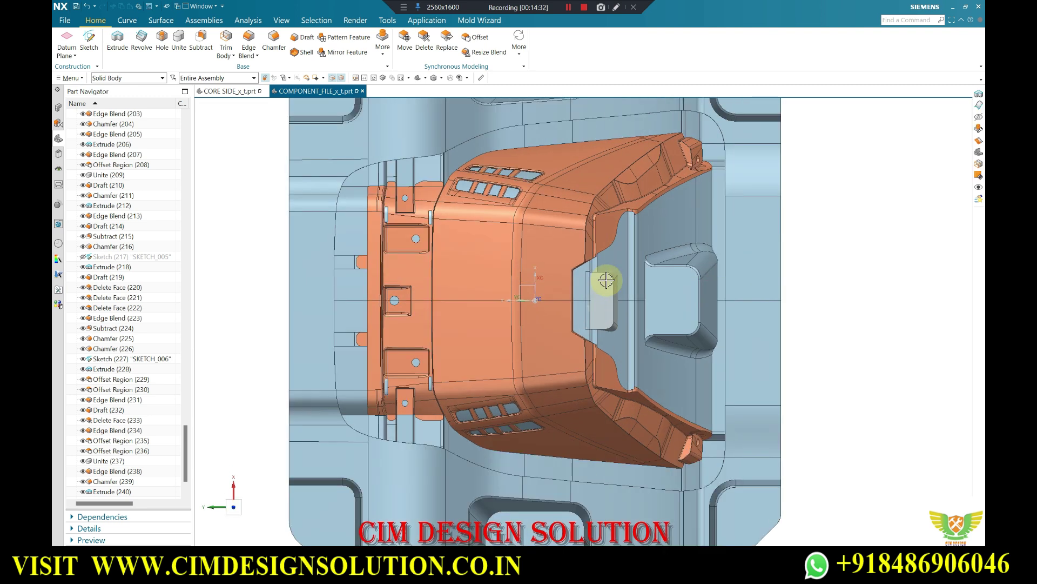
scroll(606, 280, up, 5)
click(602, 295)
key(Escape)
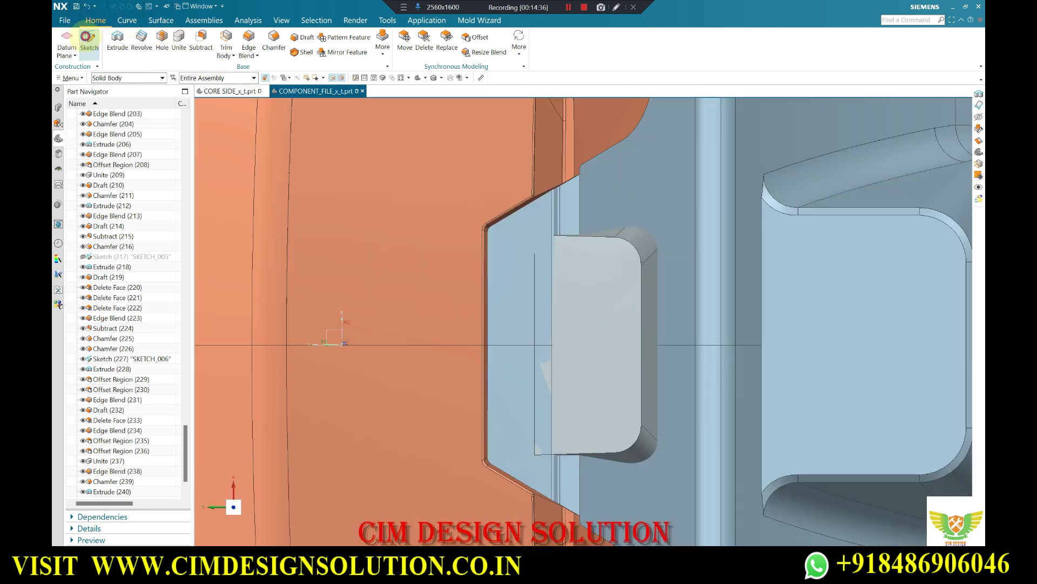
click(88, 39)
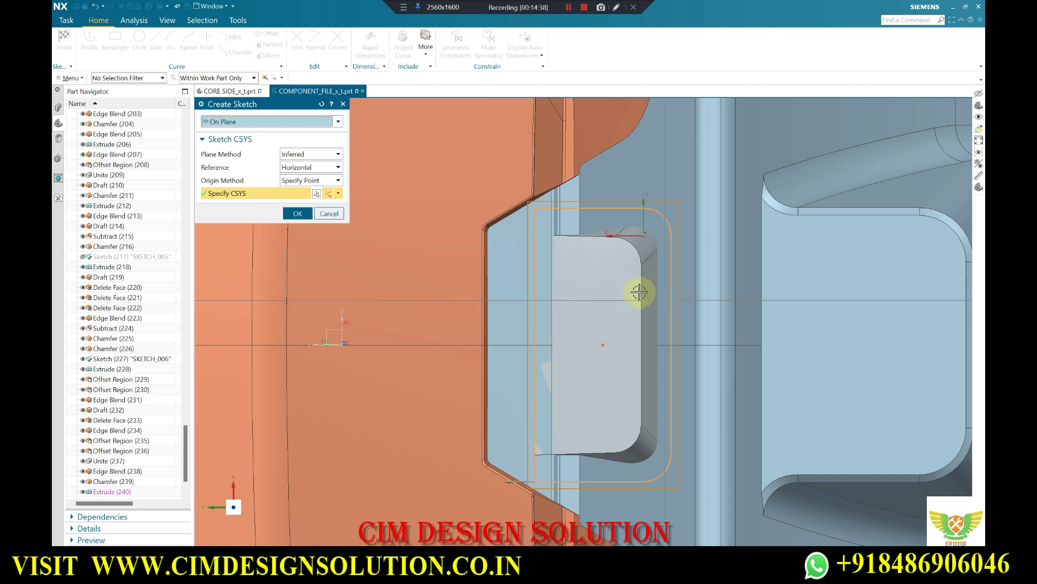
scroll(639, 292, down, 2)
key(Escape)
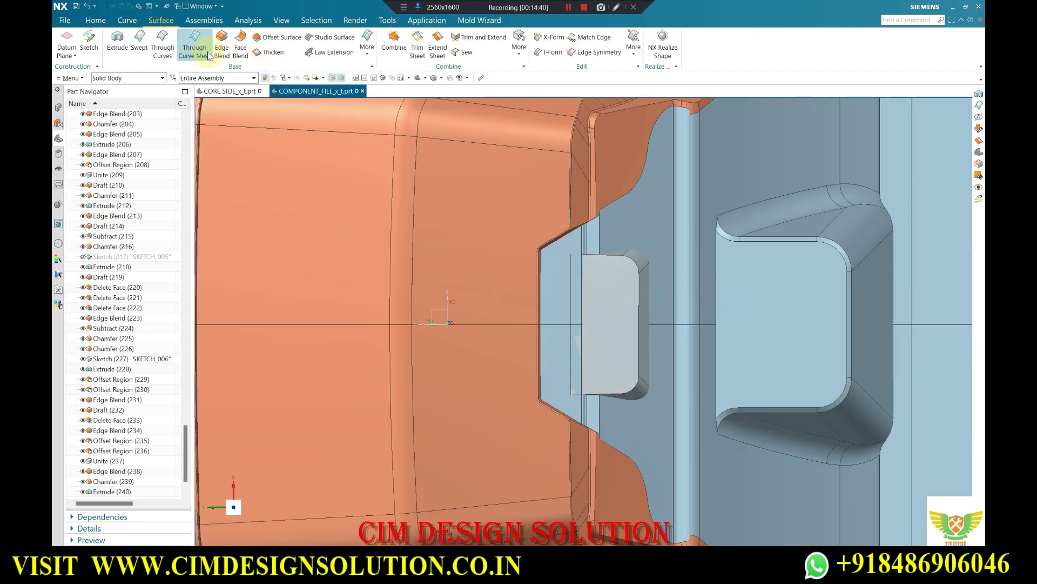
- Bring up the analysis tools to begin measuring the block
scroll(535, 261, down, 3)
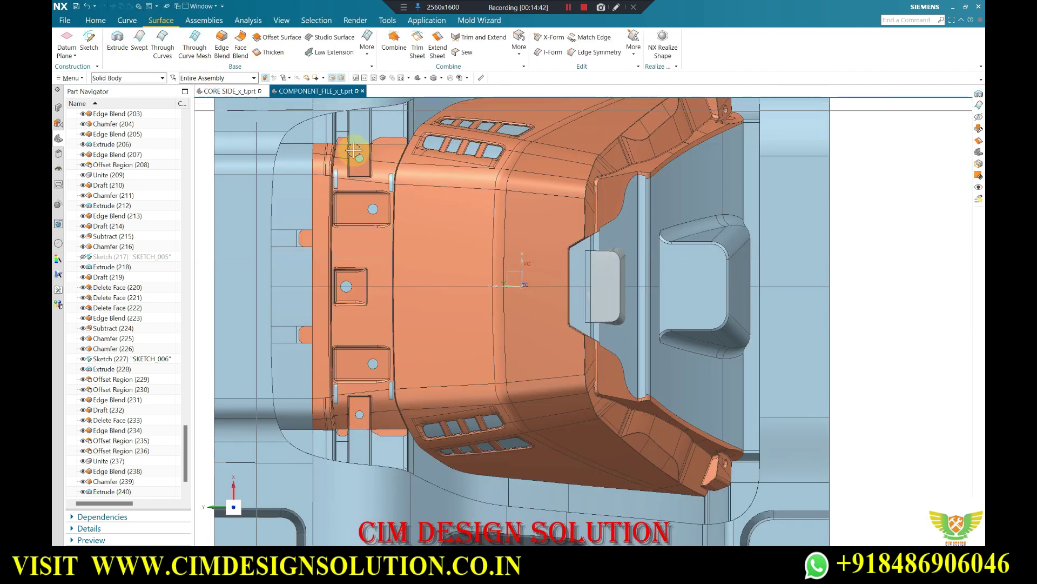
scroll(654, 292, down, 3)
scroll(623, 298, up, 6)
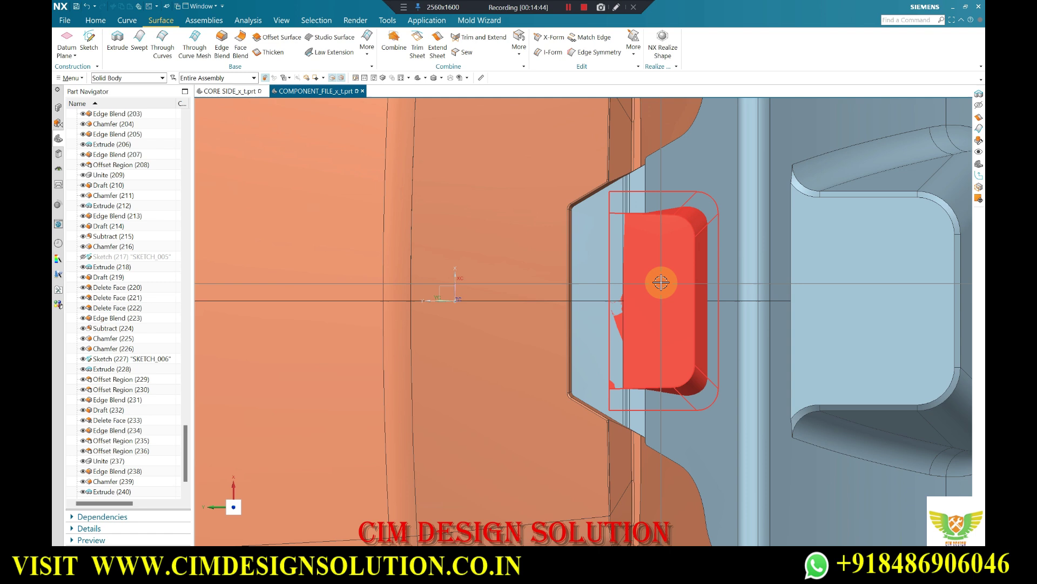
click(126, 22)
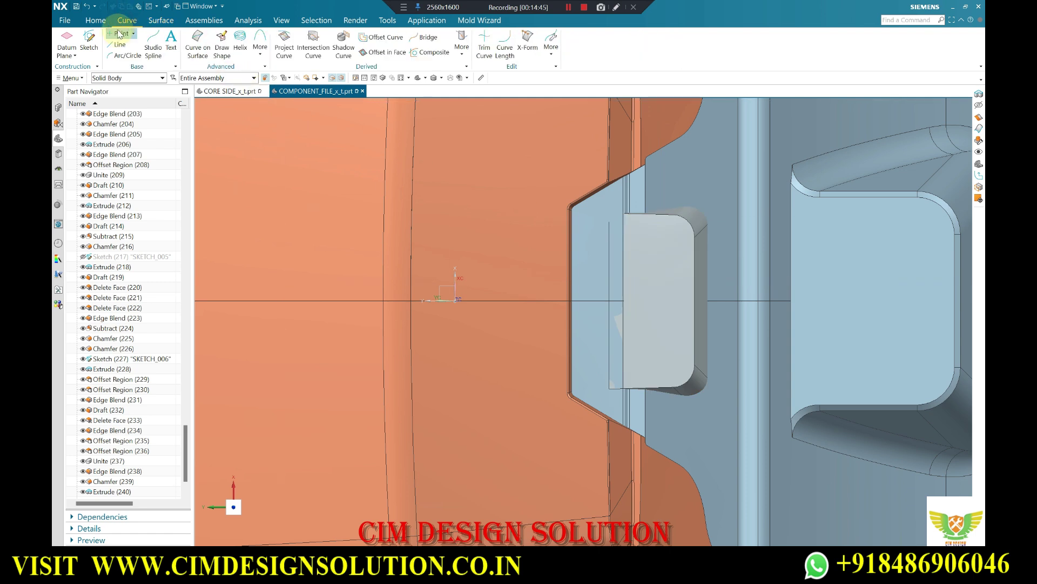
click(257, 23)
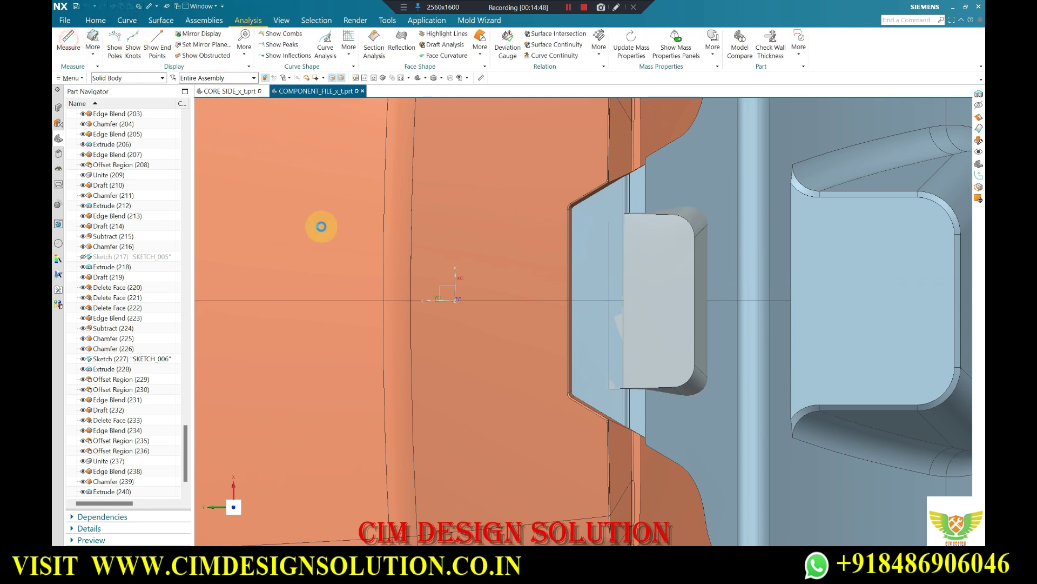
scroll(604, 304, up, 3)
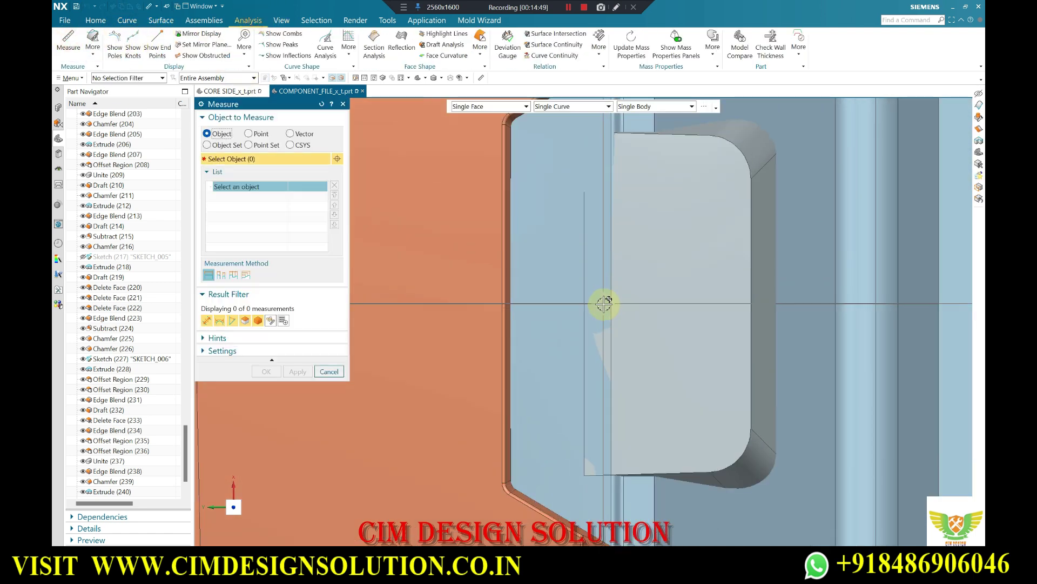
- Measure the insert block along a direction vector from a point on its side wall edge
click(298, 135)
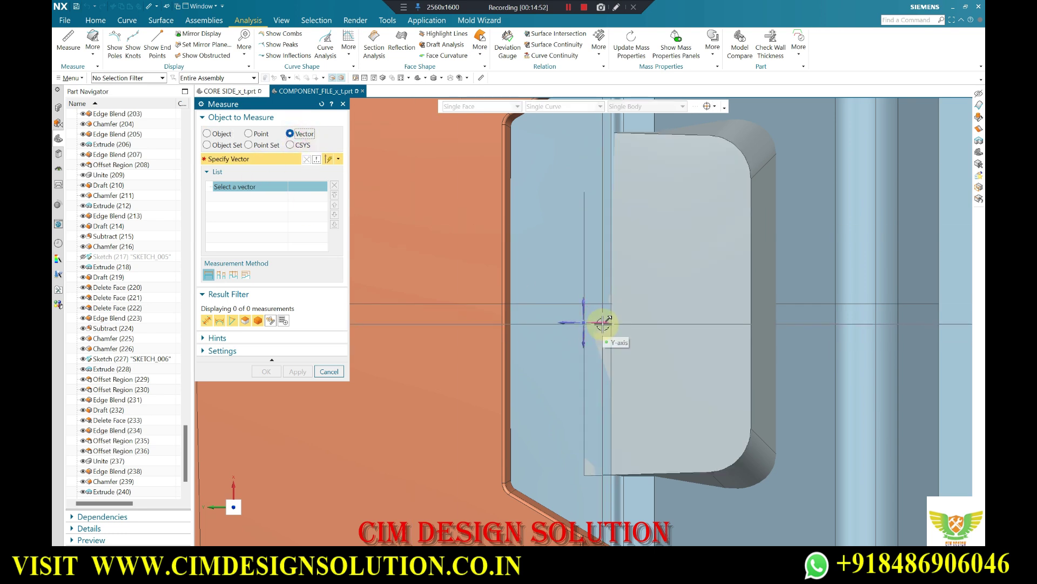
middle_drag(603, 323, 615, 267)
click(604, 276)
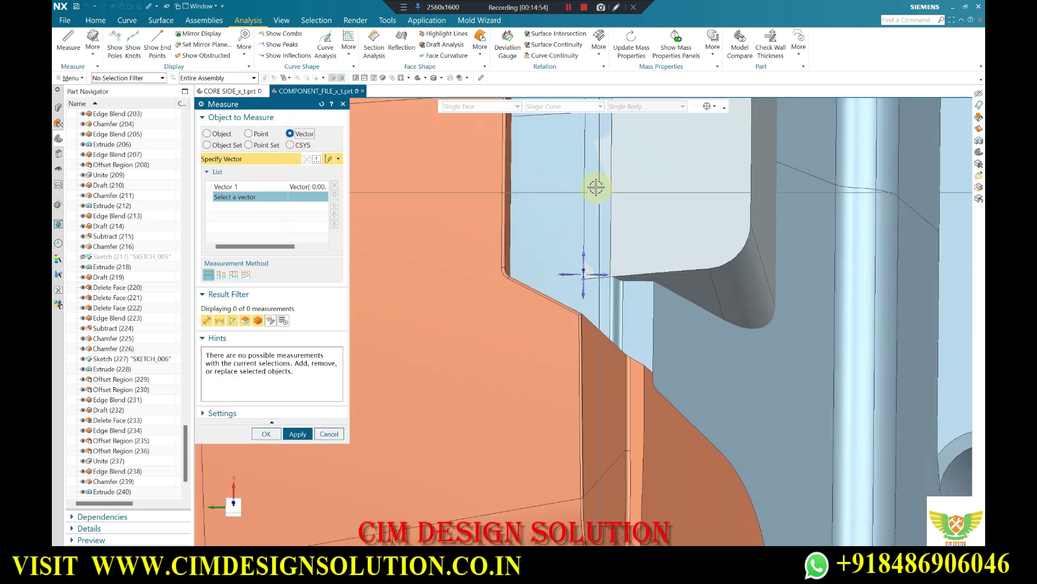
middle_drag(598, 185, 611, 222)
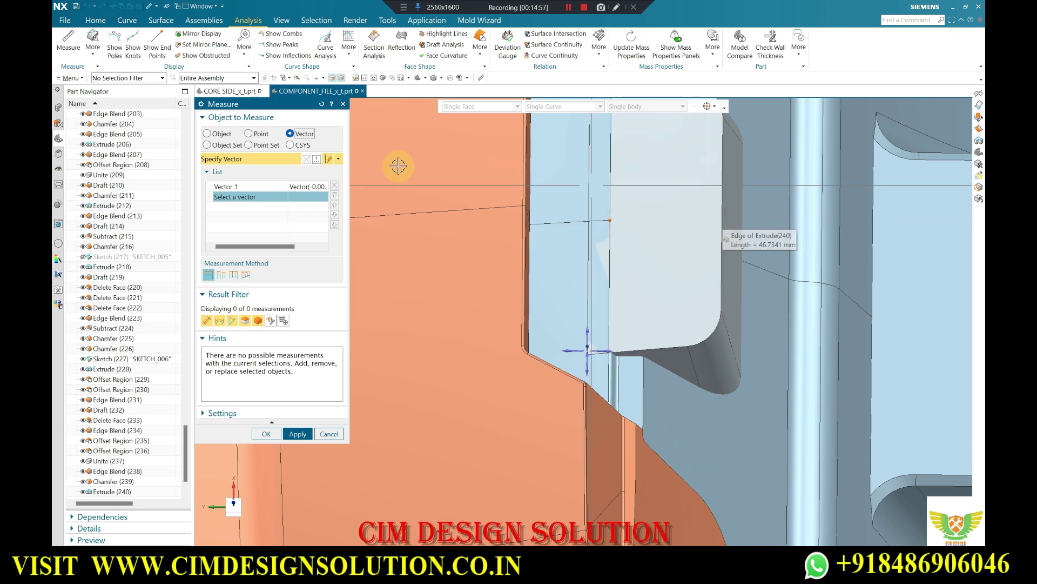
click(247, 134)
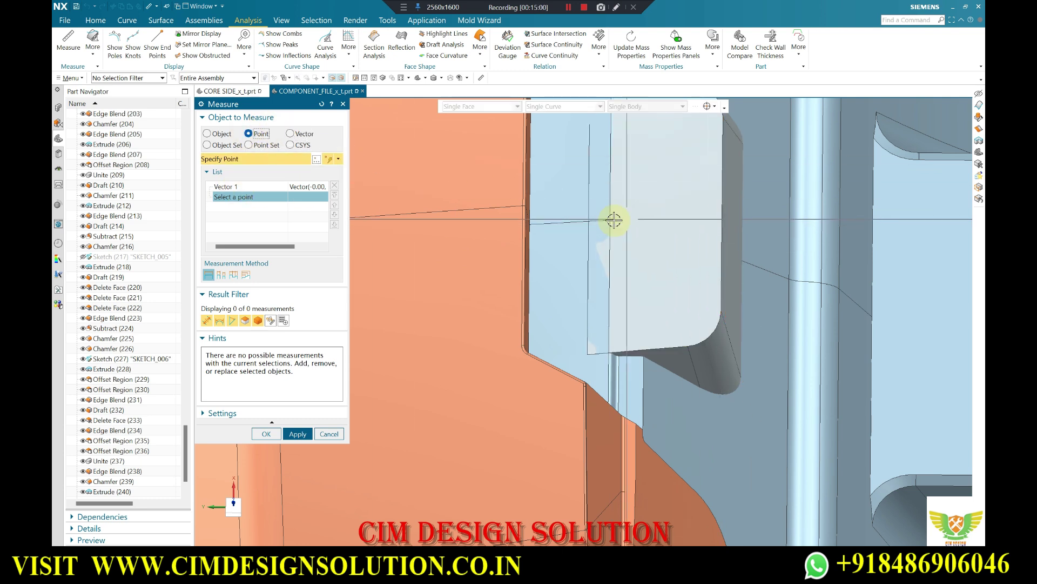
click(611, 218)
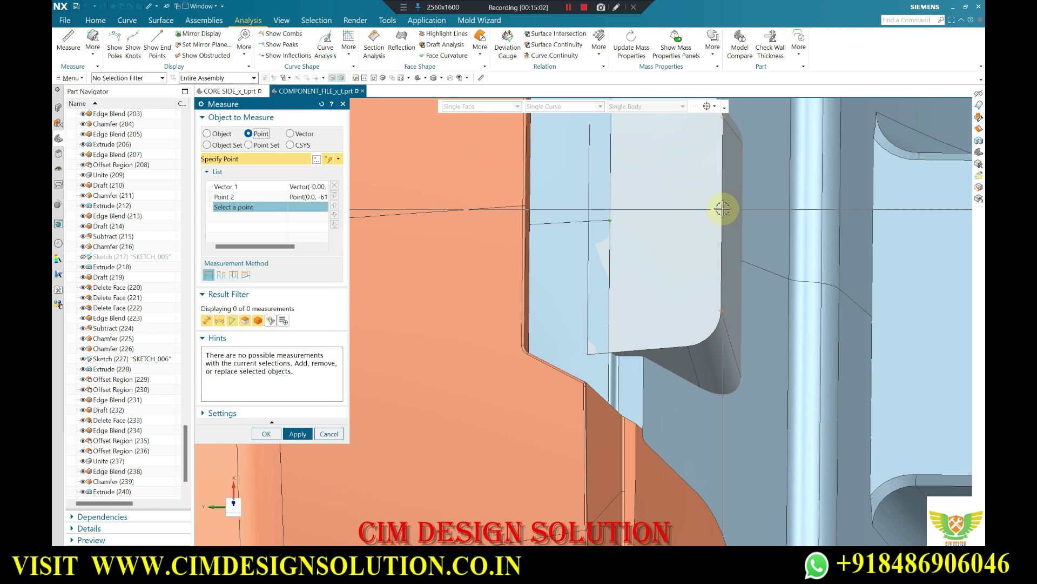
click(222, 135)
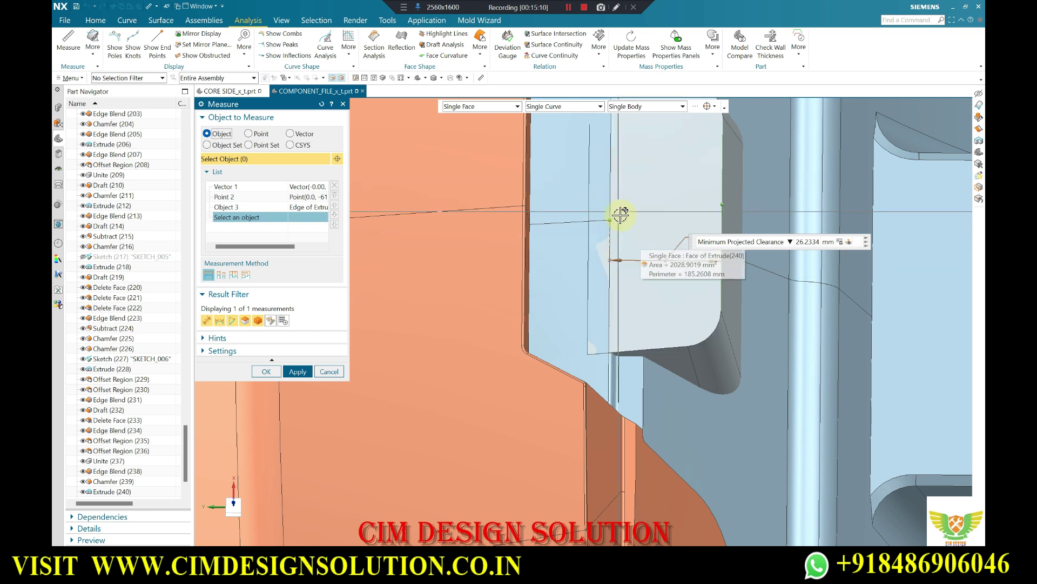
scroll(641, 239, down, 1)
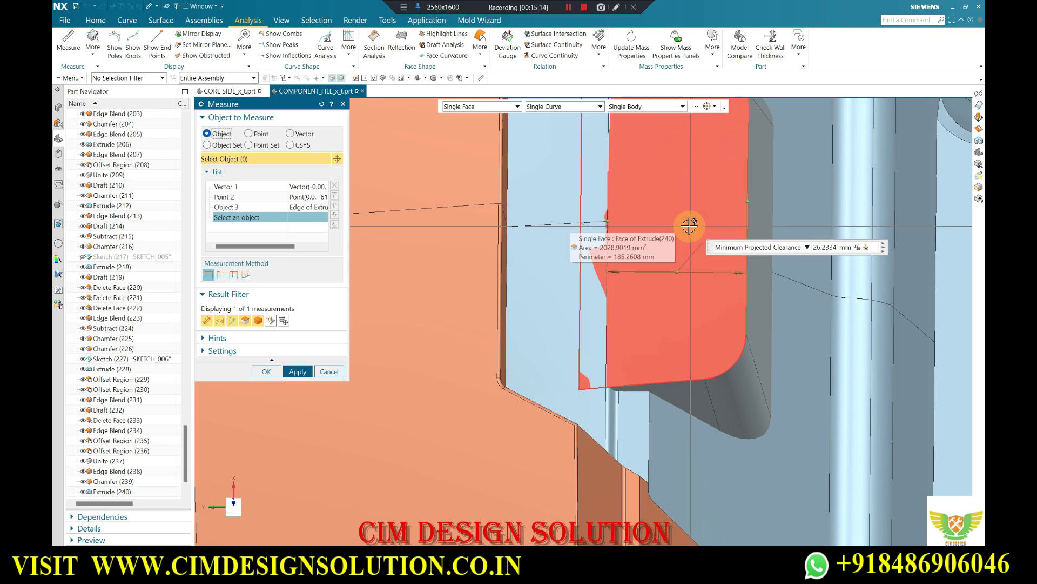
scroll(583, 210, up, 1)
scroll(590, 215, up, 1)
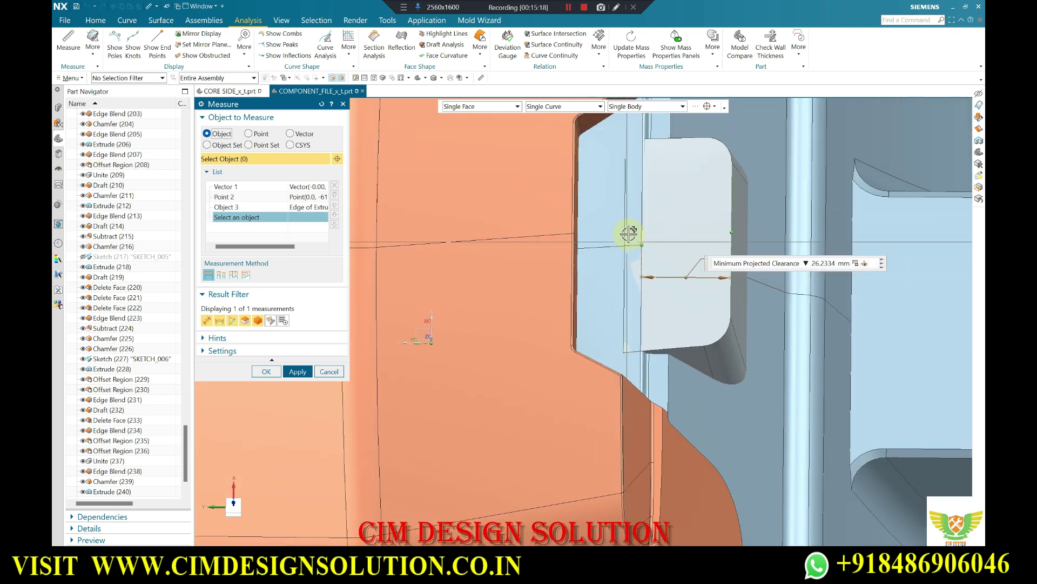
- Show the CORE SIDE part and view the ejector pin straight-on
click(231, 90)
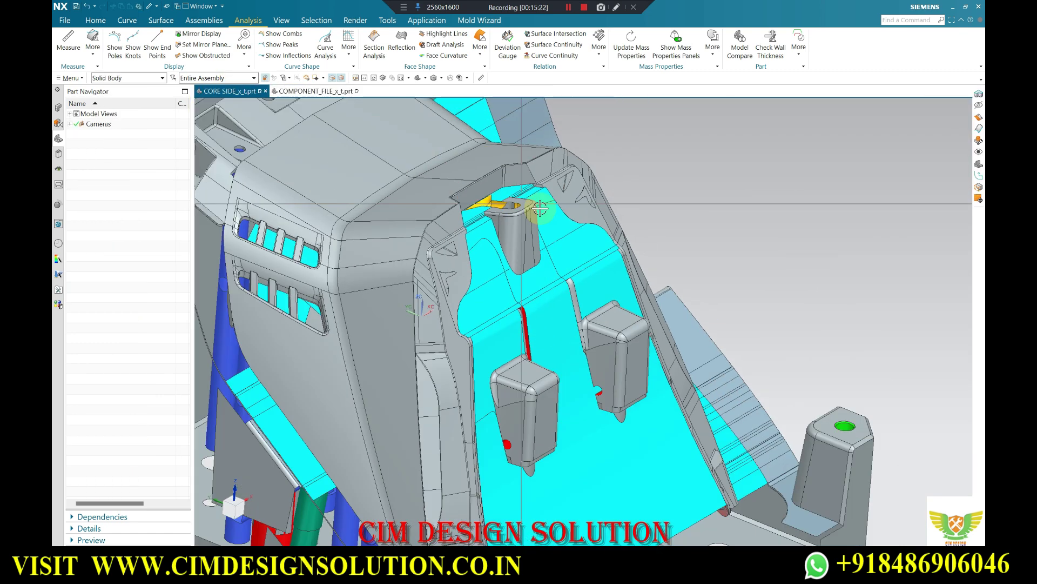
key(F8)
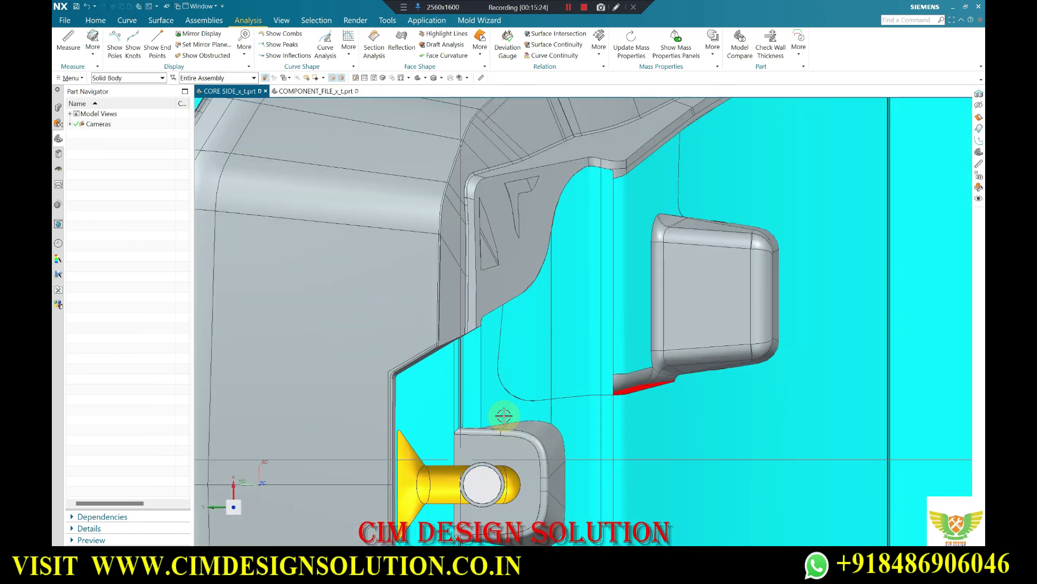
scroll(605, 314, up, 5)
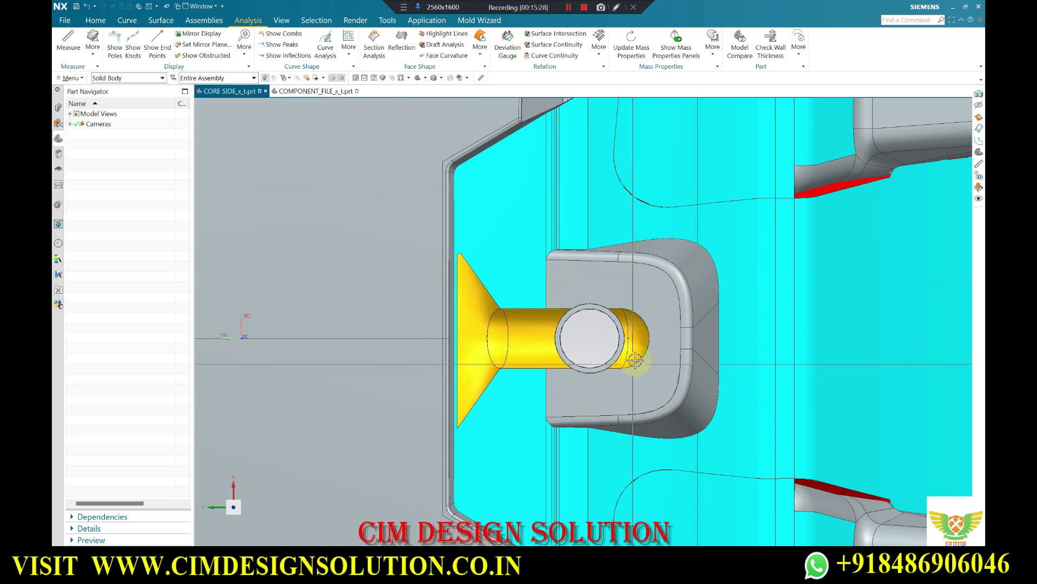
scroll(622, 324, up, 1)
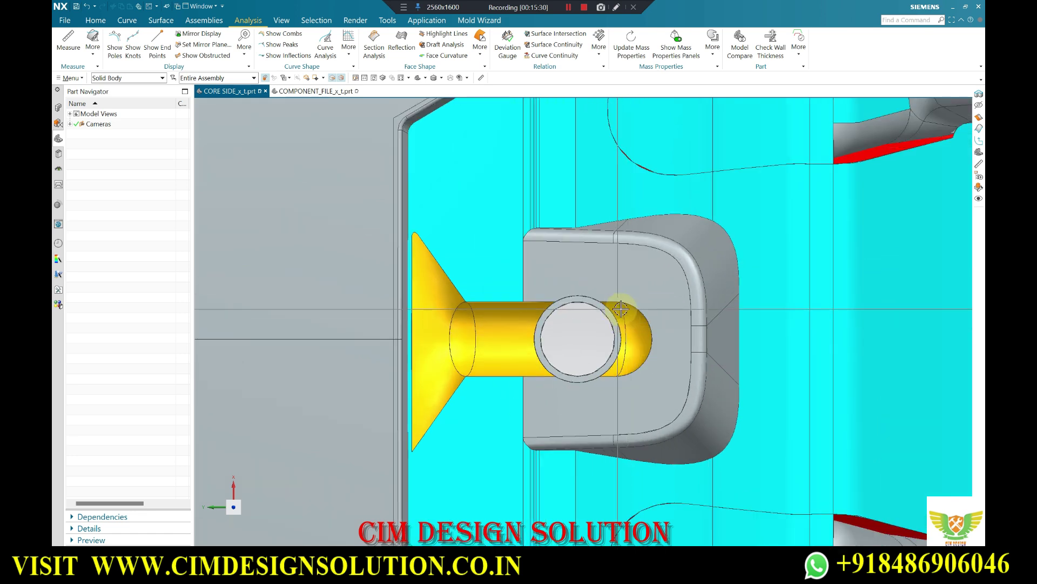
scroll(499, 329, up, 1)
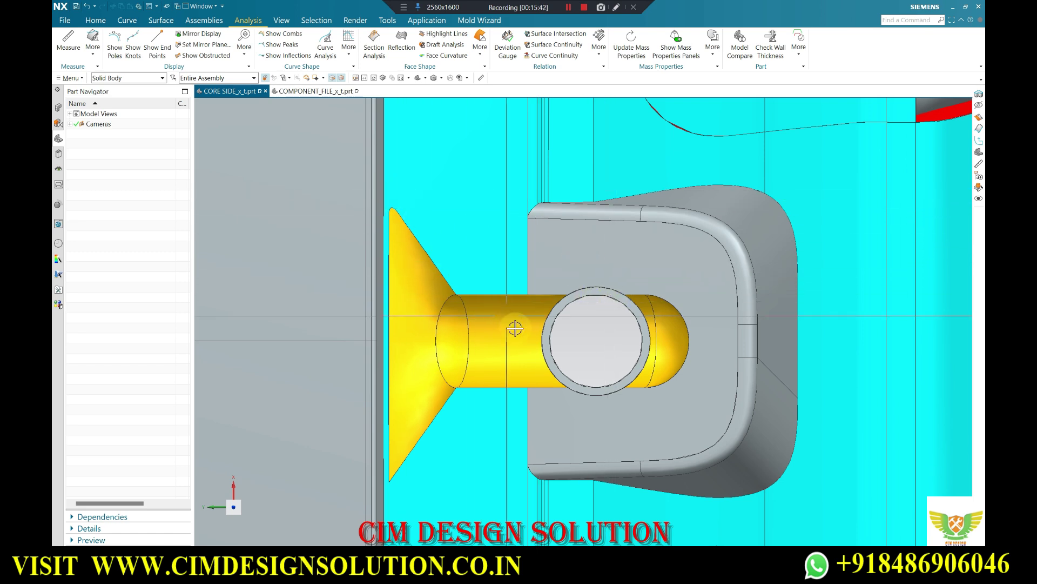
scroll(515, 328, down, 2)
scroll(537, 308, up, 2)
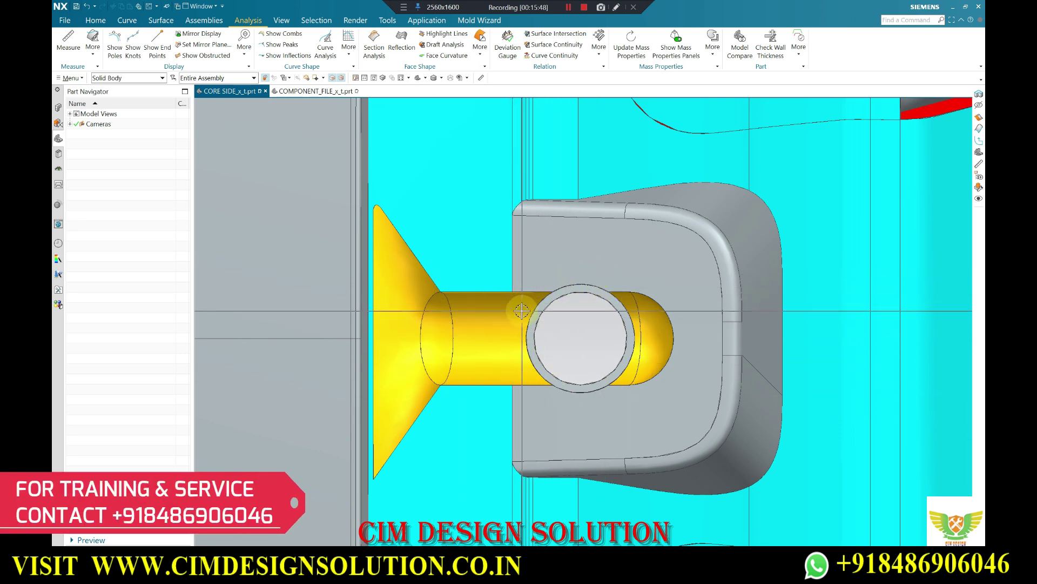
- In the component part, offset a side face of the insert block by 5 mm
click(305, 95)
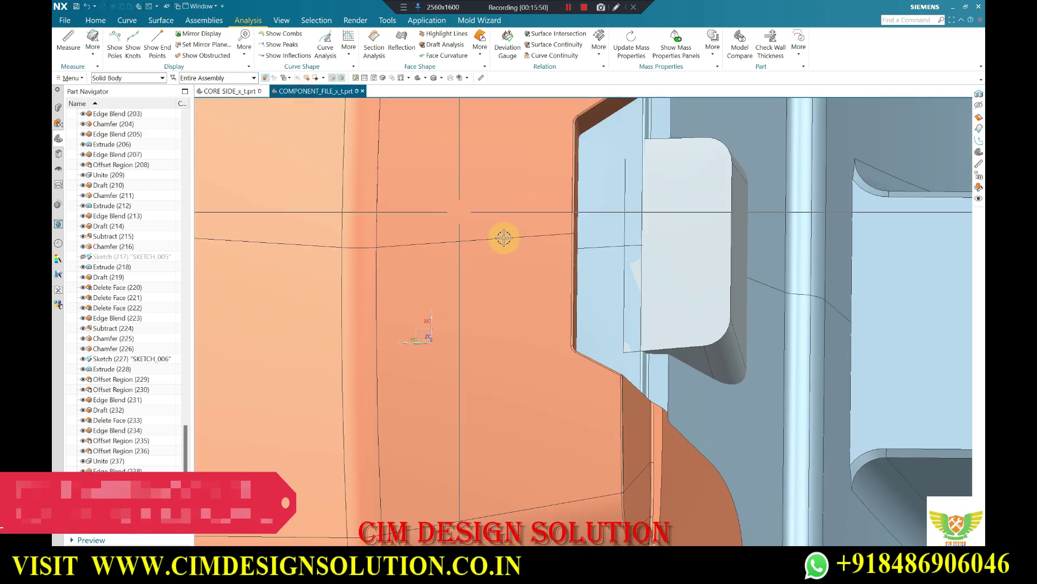
middle_drag(502, 236, 470, 139)
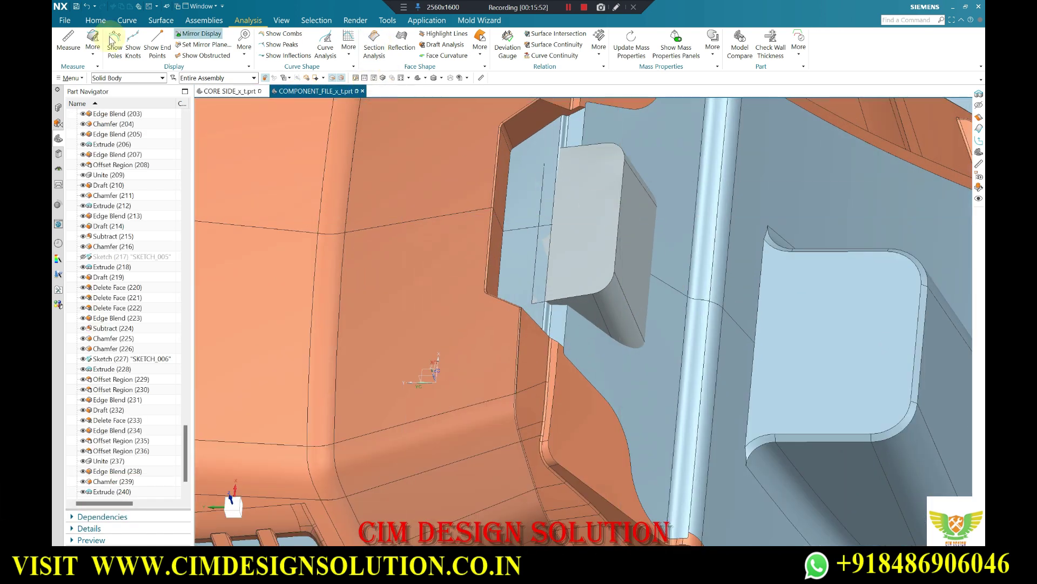
click(96, 20)
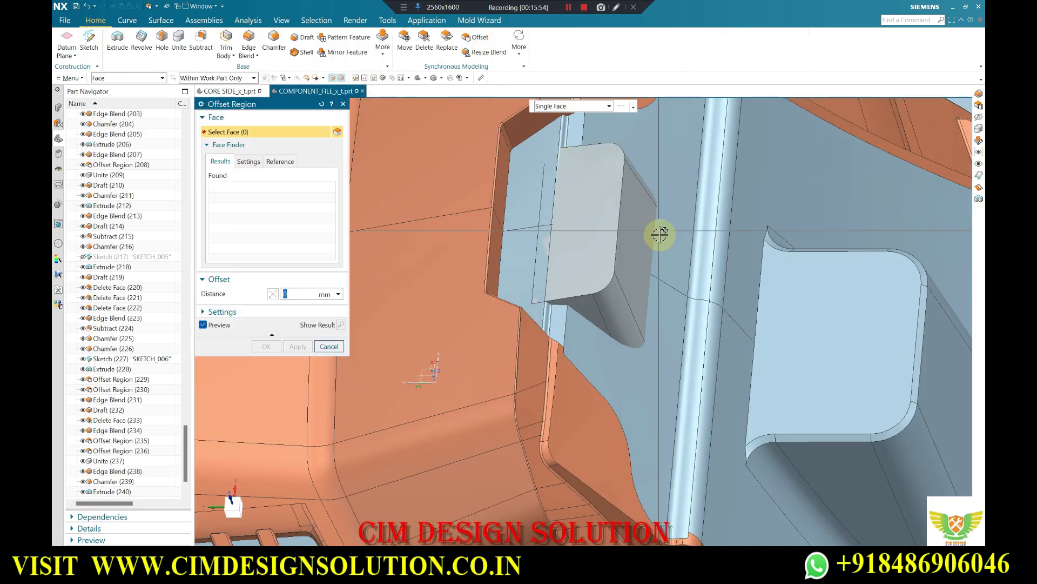
click(657, 231)
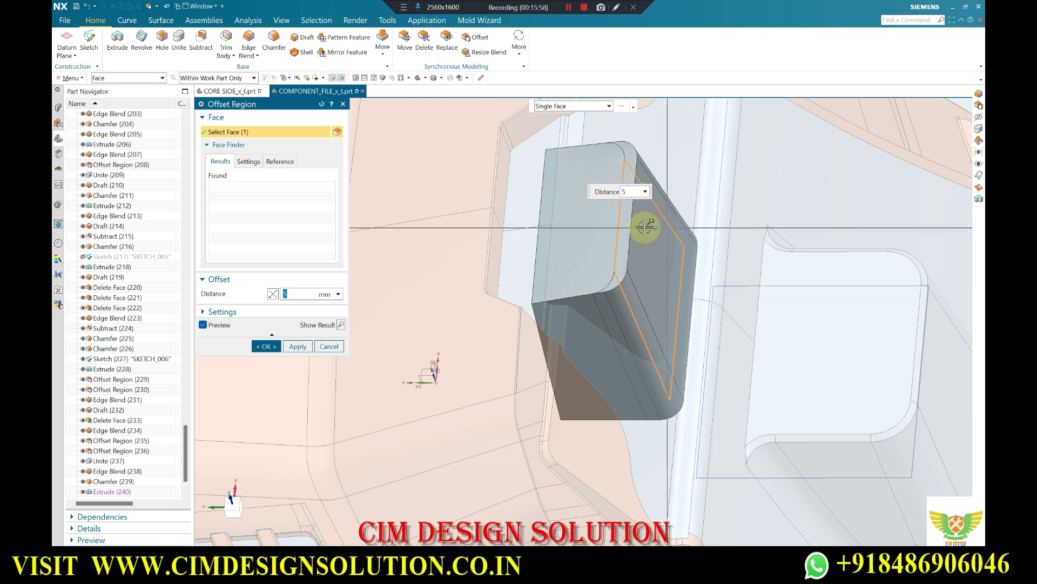
click(266, 347)
- Try uniting the core (target) with the block (tool); dismiss the intersection-gaps warning
middle_drag(584, 275, 529, 232)
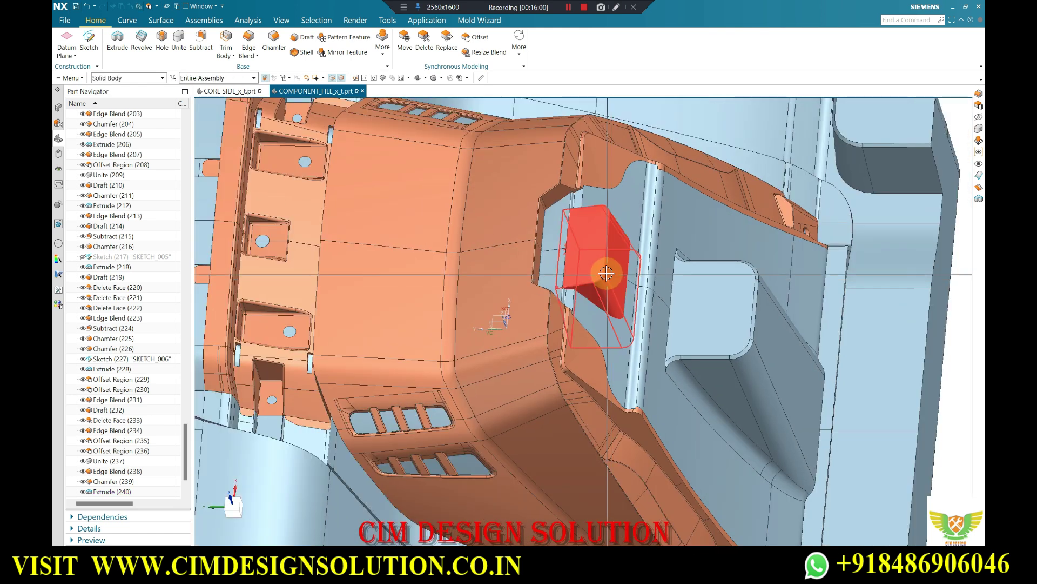
click(179, 40)
click(654, 195)
click(430, 248)
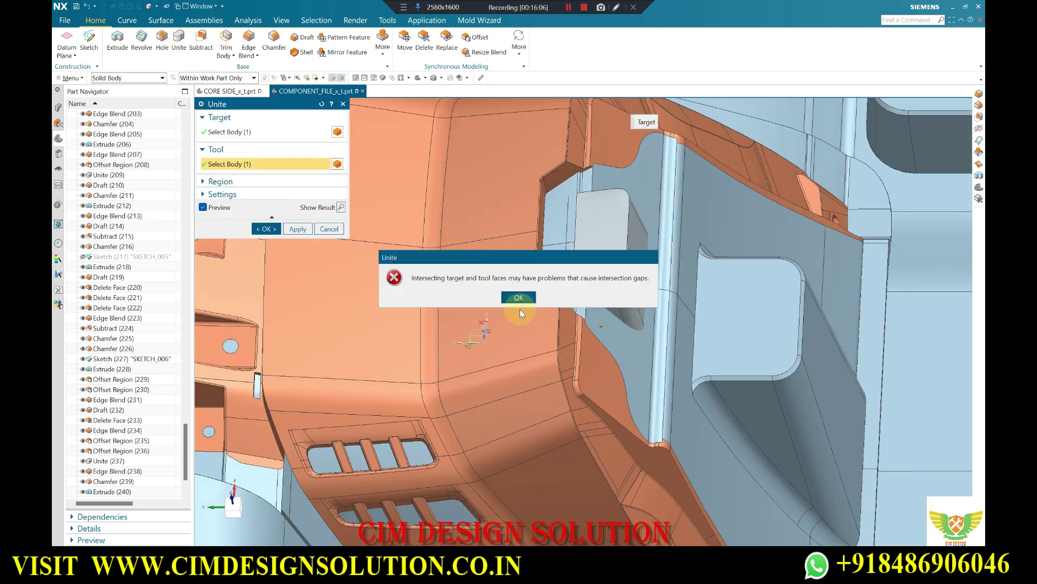
click(517, 305)
scroll(589, 233, up, 5)
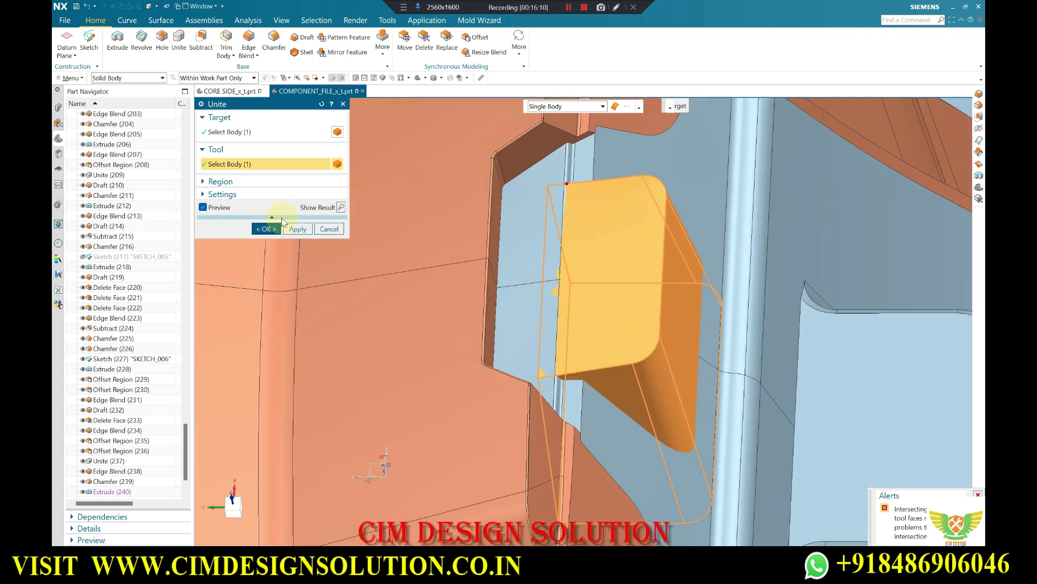
scroll(621, 172, up, 4)
scroll(621, 171, up, 2)
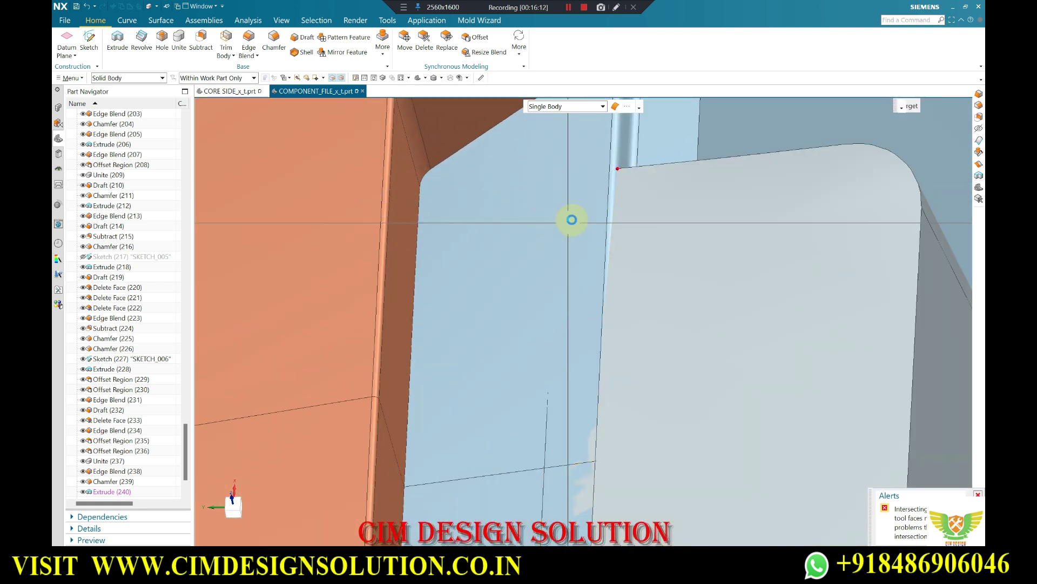
- Change how the body is displayed using its right-click options
scroll(572, 220, down, 5)
scroll(577, 234, down, 2)
middle_drag(578, 271, 537, 302)
scroll(566, 270, down, 3)
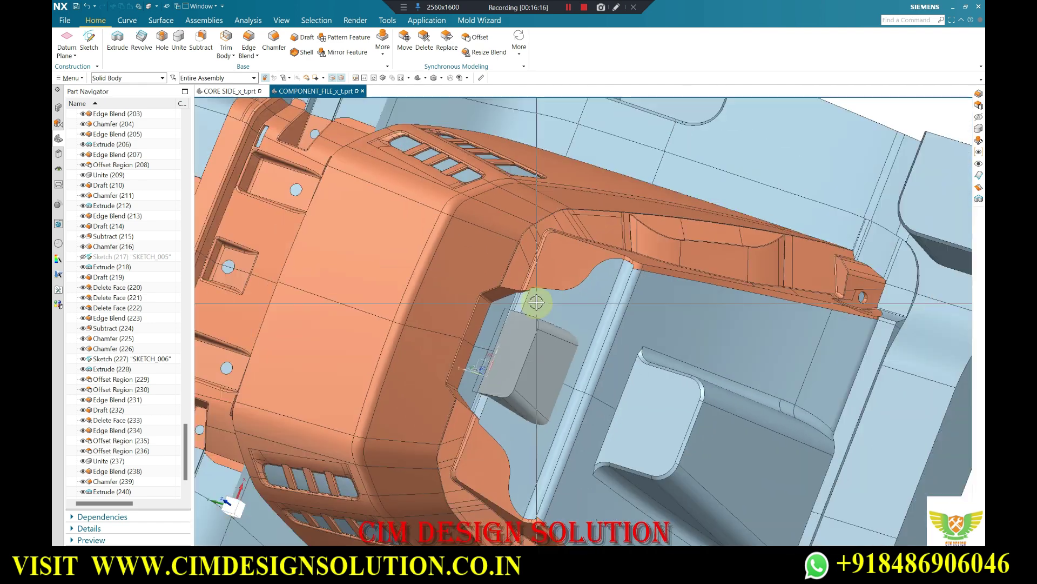
scroll(537, 302, up, 1)
scroll(547, 332, up, 3)
scroll(523, 261, up, 2)
scroll(561, 282, up, 2)
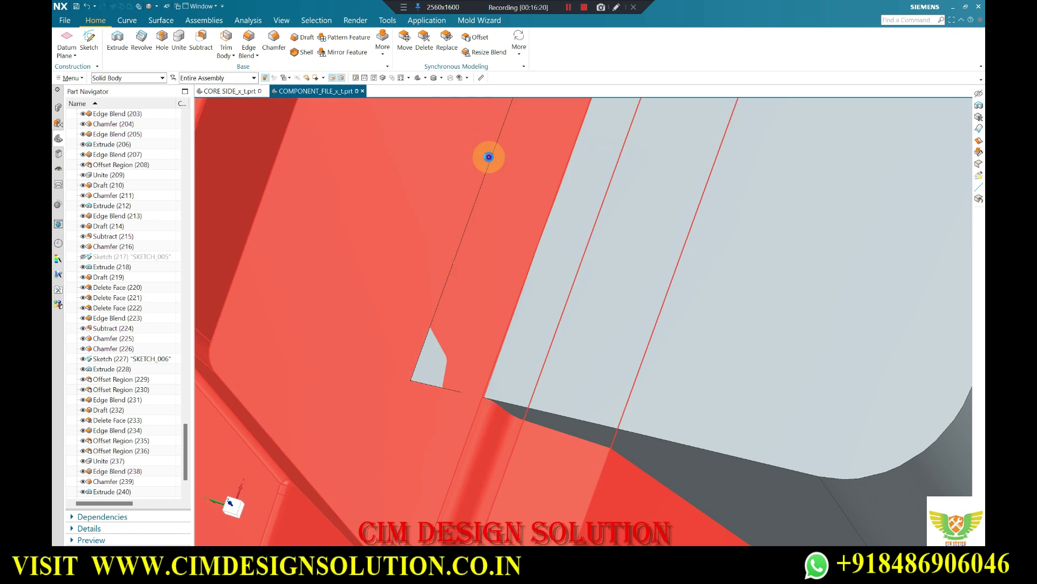
right_click(488, 157)
click(482, 191)
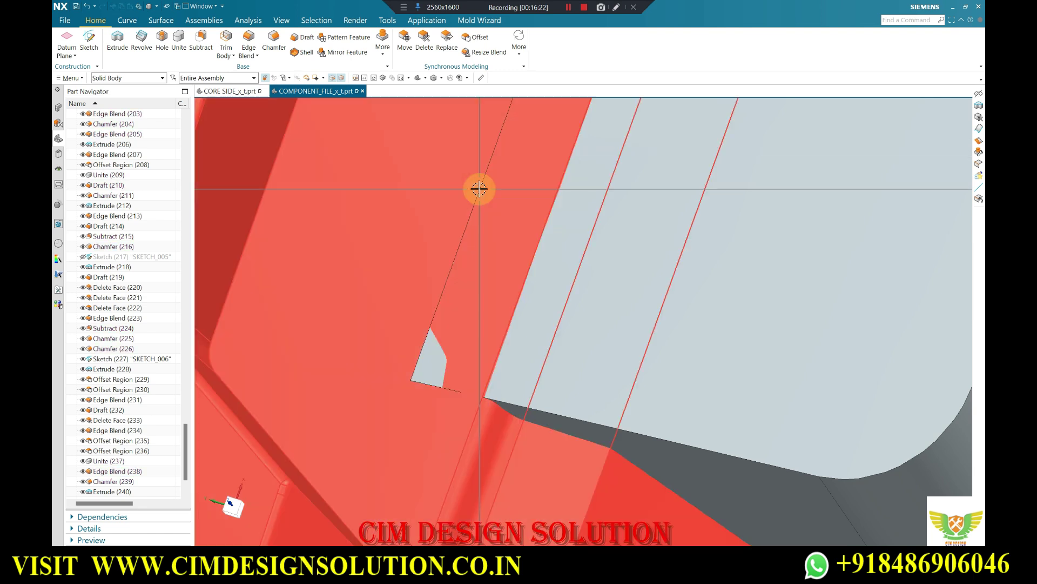
right_click(518, 133)
click(518, 225)
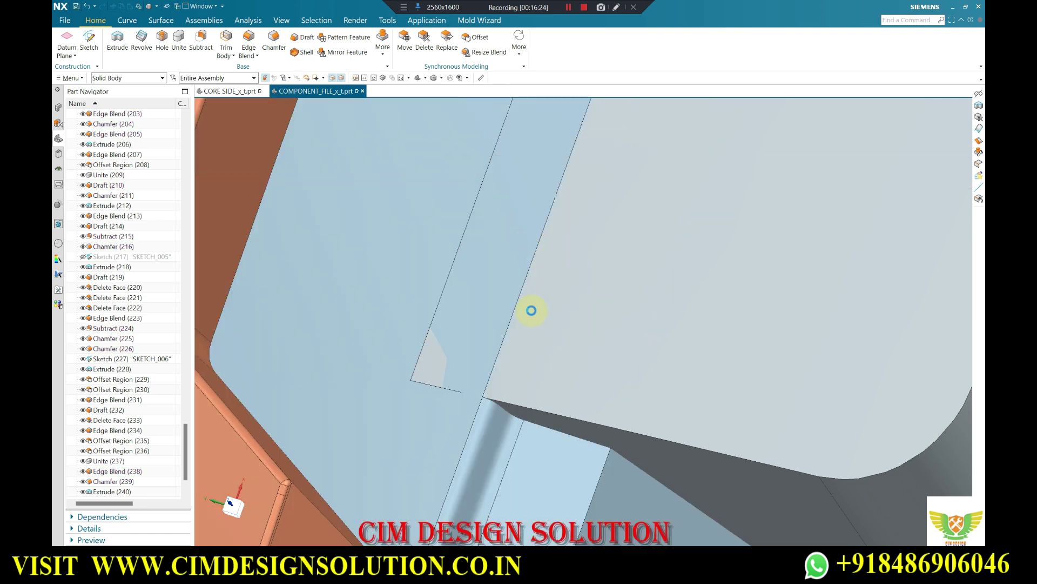
- Offset the block's front face by 1 mm
scroll(566, 273, down, 3)
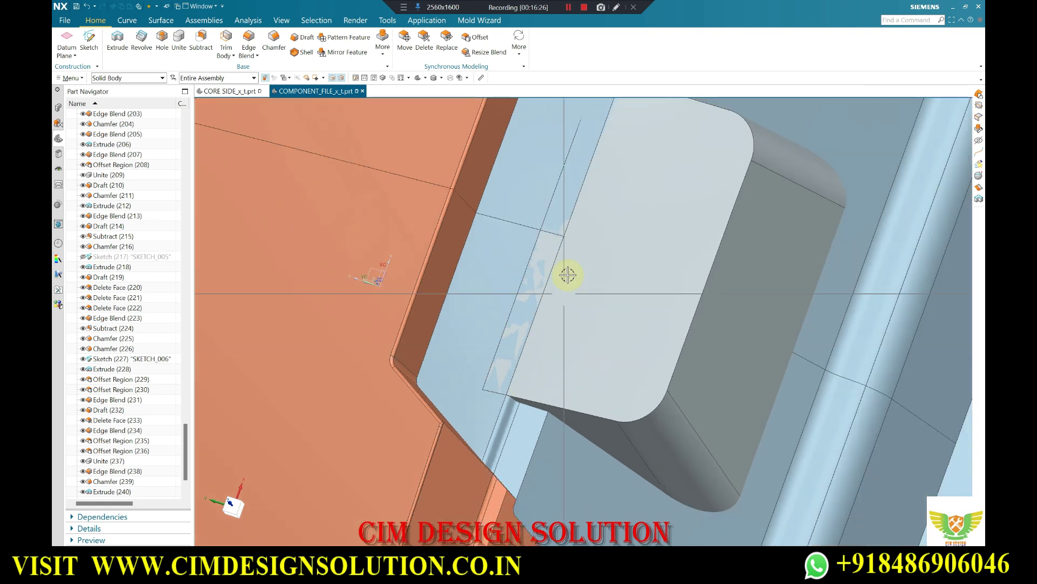
scroll(584, 225, down, 2)
scroll(602, 144, up, 3)
scroll(608, 157, up, 3)
scroll(608, 157, down, 5)
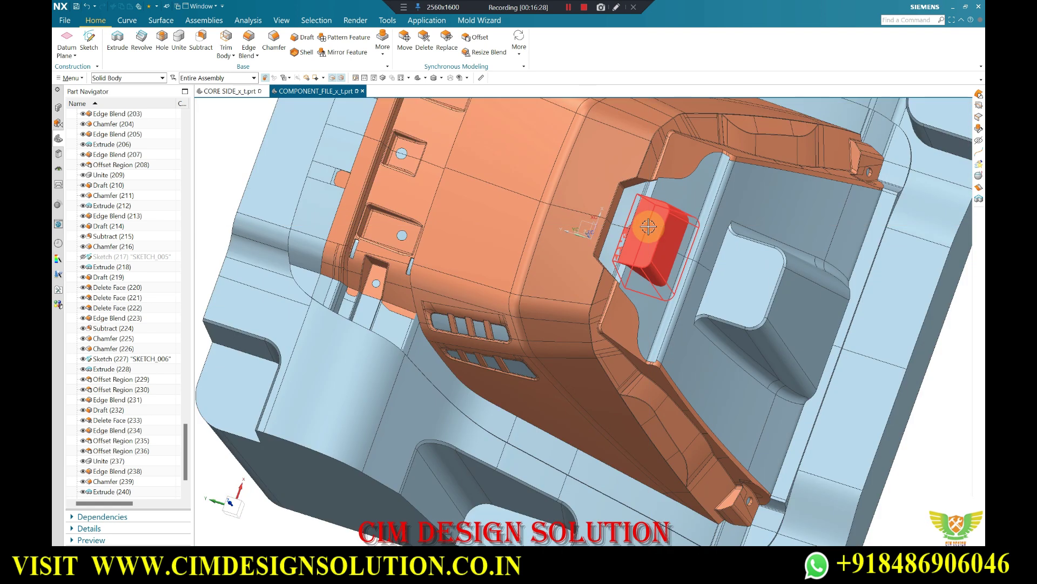
middle_drag(609, 158, 905, 294)
key(F8)
scroll(672, 225, up, 3)
scroll(647, 238, up, 3)
key(Home)
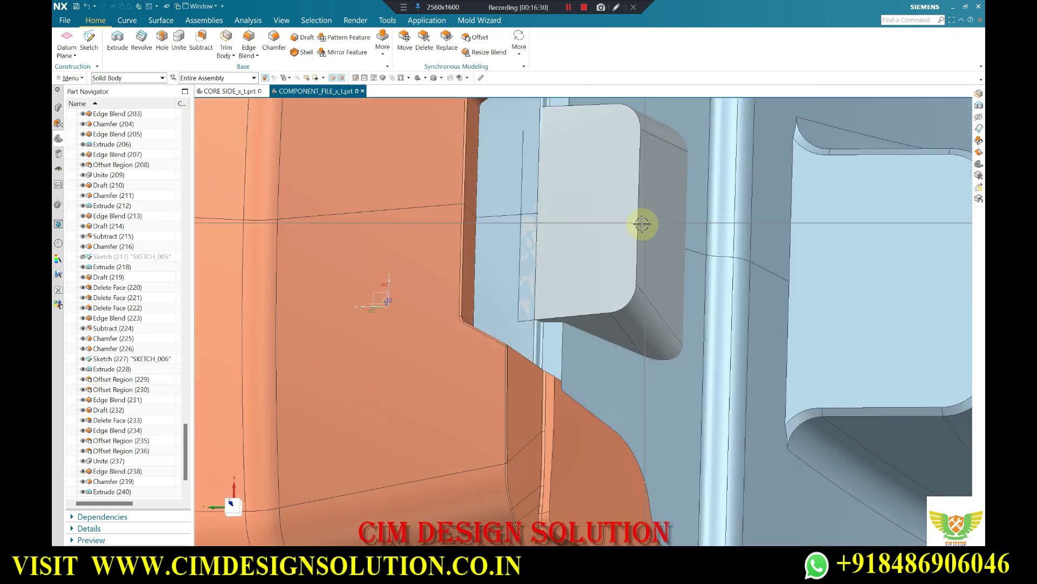
click(578, 166)
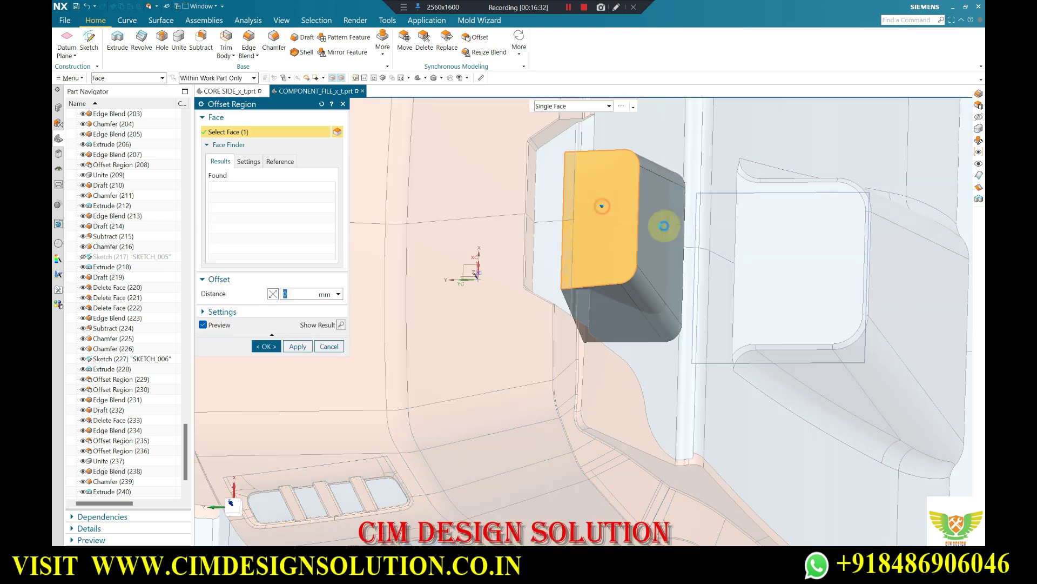
text(1)
key(Return)
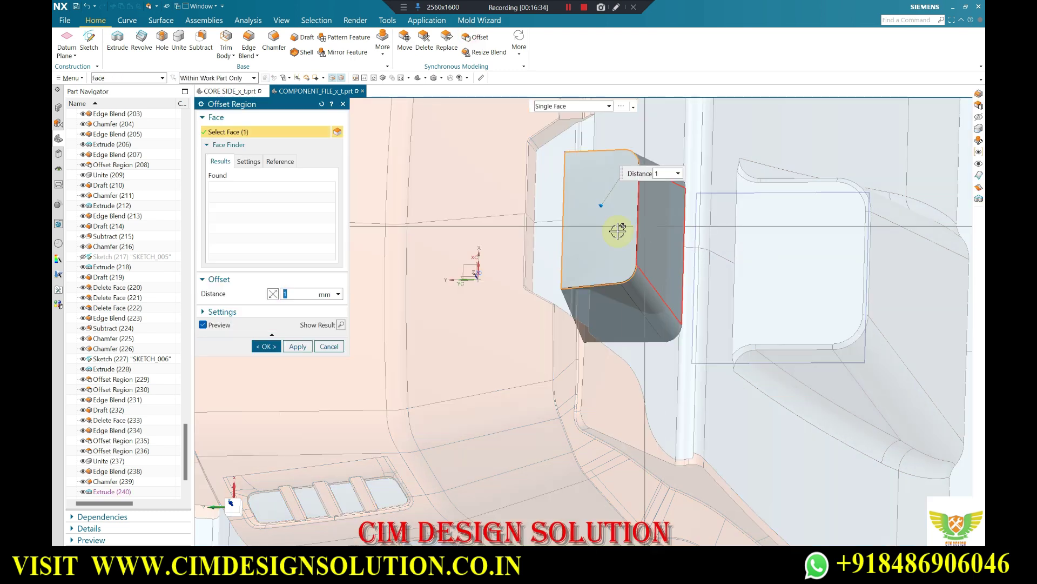
middle_click(618, 231)
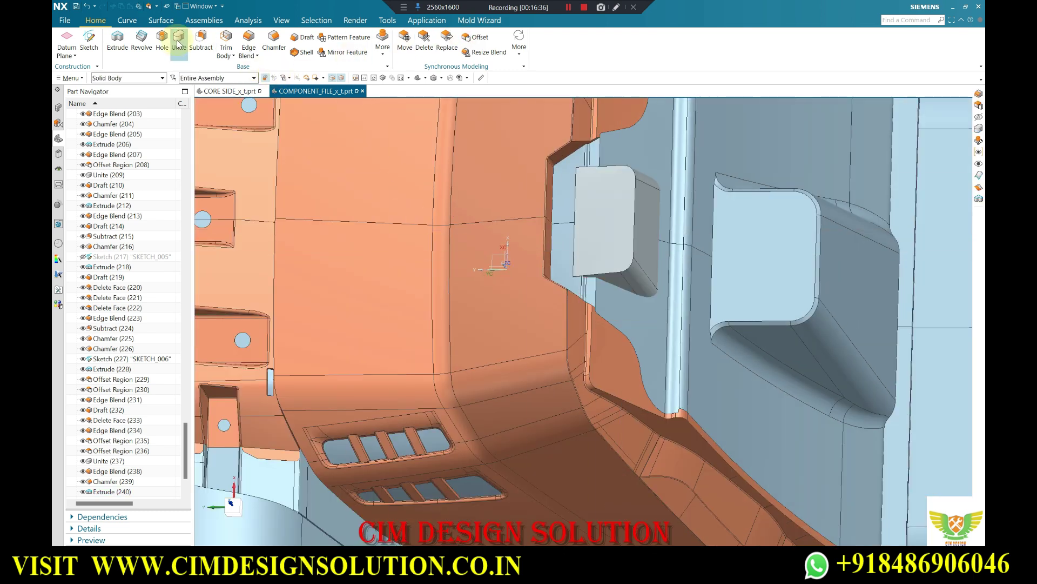
- Unite the insert block into the core, then pick the block face for Replace Face
click(178, 43)
click(600, 158)
click(563, 212)
middle_click(563, 211)
scroll(563, 211, down, 3)
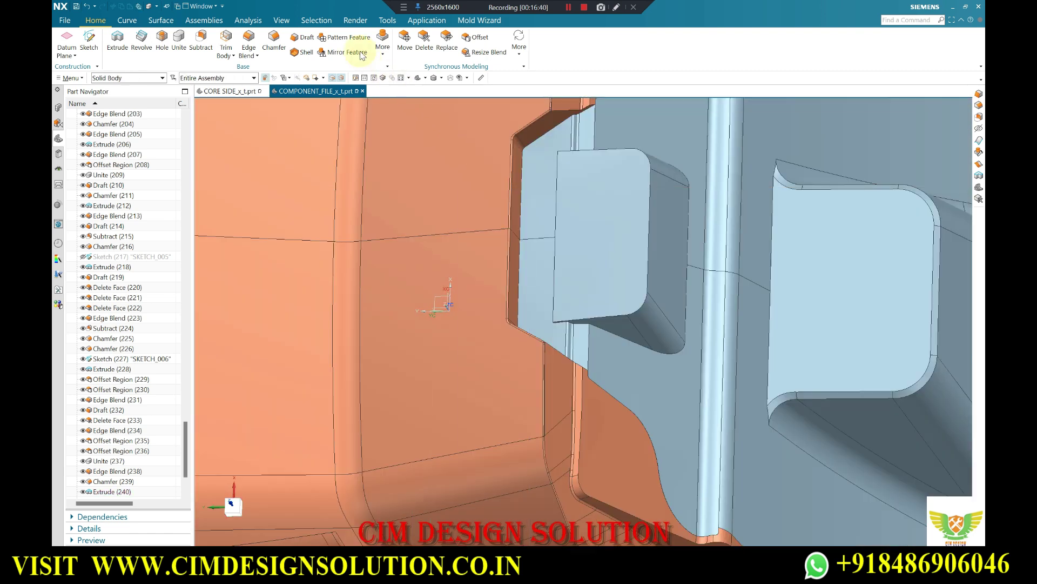
click(599, 231)
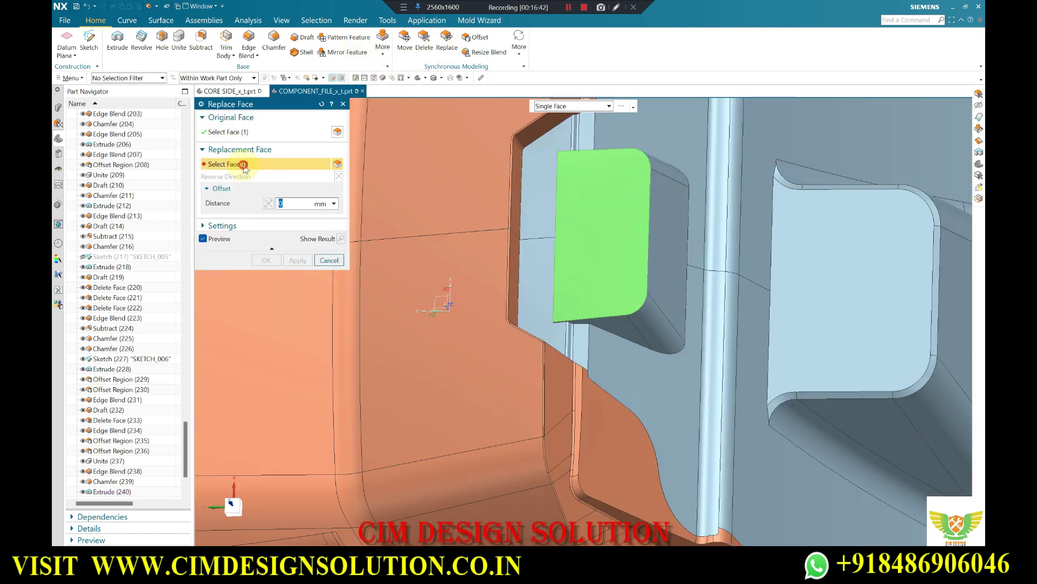
- Replace the block's face with two neighbouring core faces
click(541, 194)
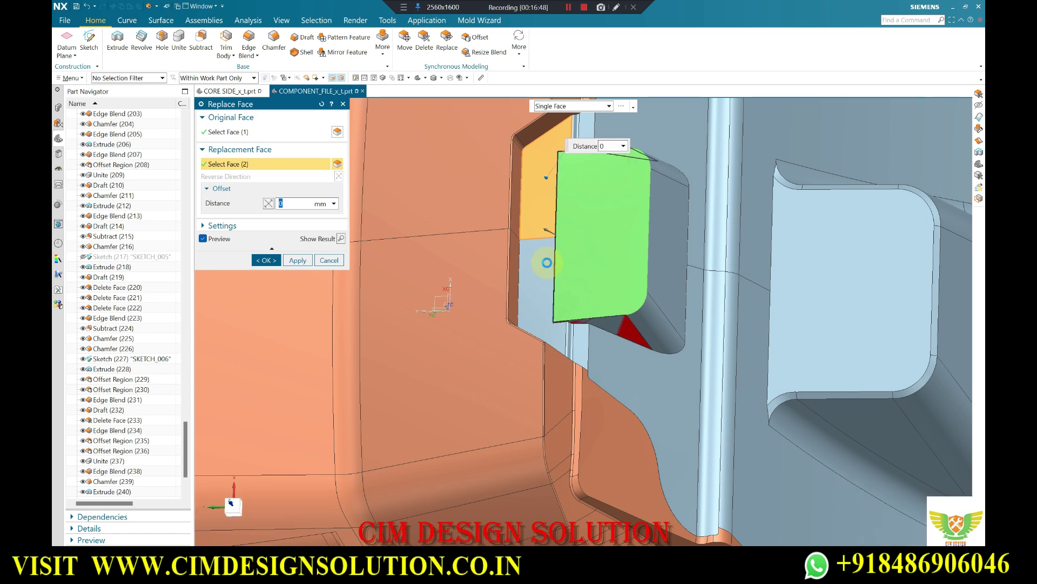
click(547, 263)
key(Escape)
mouse_move(596, 229)
middle_down()
mouse_move(609, 279)
mouse_move(586, 243)
mouse_move(605, 221)
middle_up()
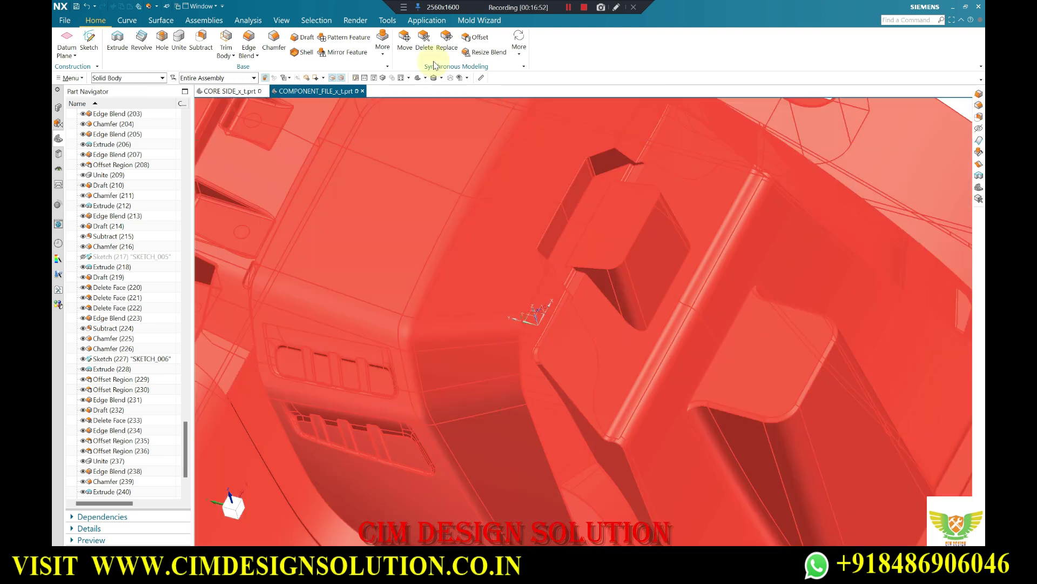
- Offset the block's top face by -90 mm, pulling it back into the core pocket
click(623, 232)
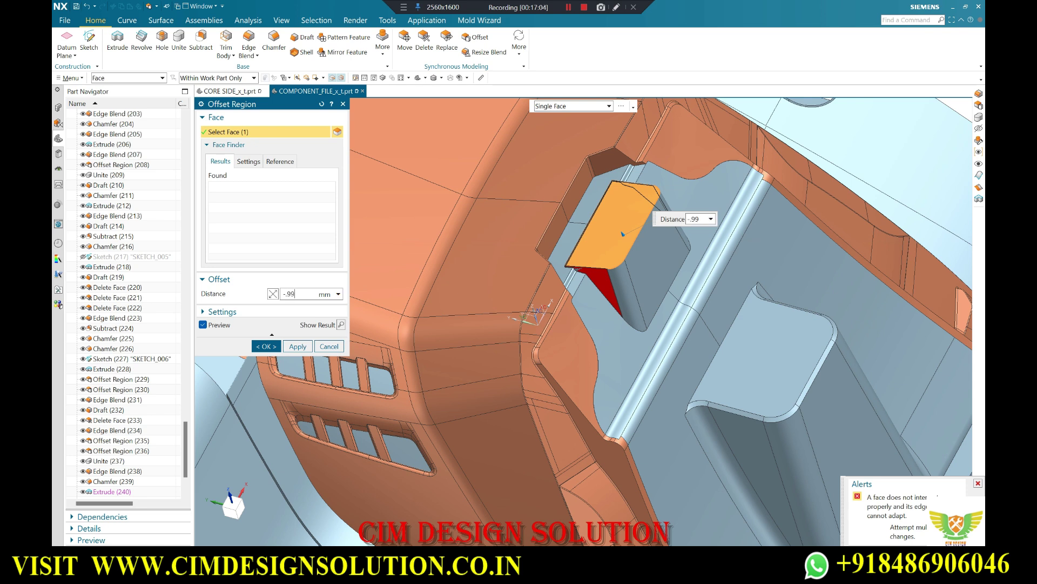
click(332, 300)
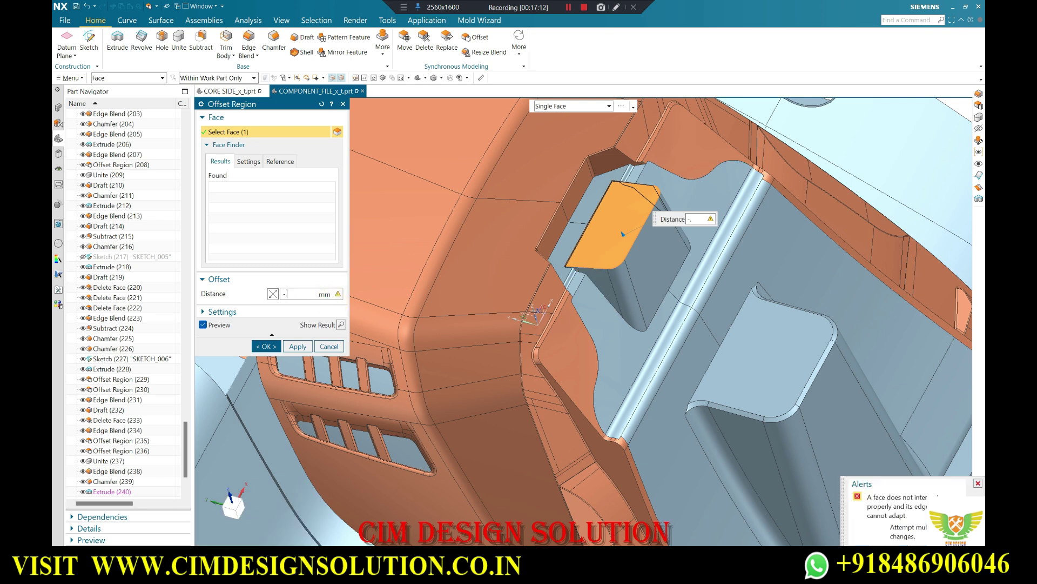
text(90)
click(332, 299)
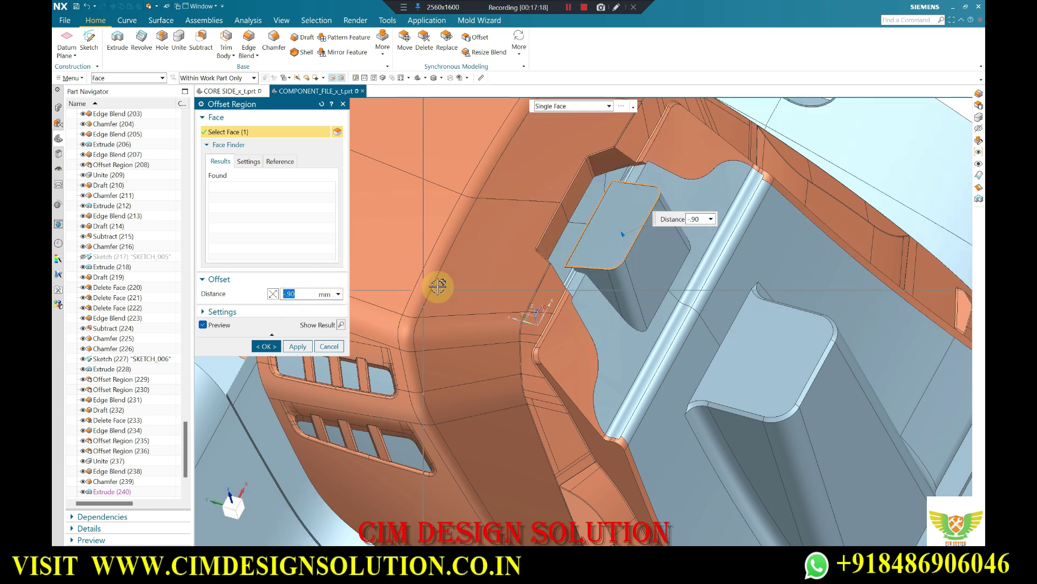
scroll(570, 250, up, 3)
scroll(564, 254, up, 3)
middle_click(564, 254)
mouse_move(556, 270)
middle_down()
mouse_move(590, 283)
mouse_move(595, 206)
mouse_move(321, 176)
middle_up()
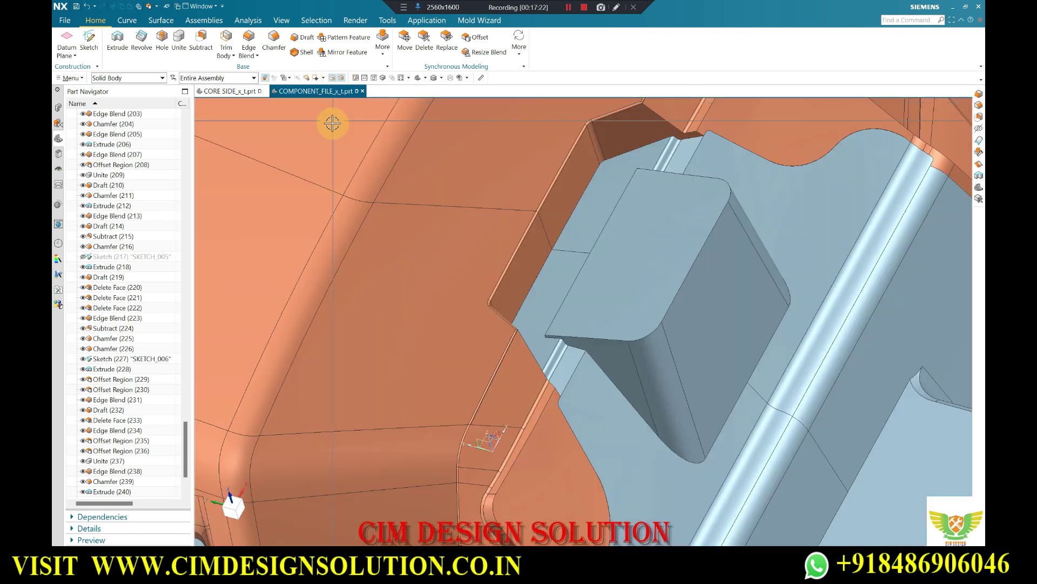
- Create an offset sheet from the two pocket wall faces and hide the solid bodies
click(161, 20)
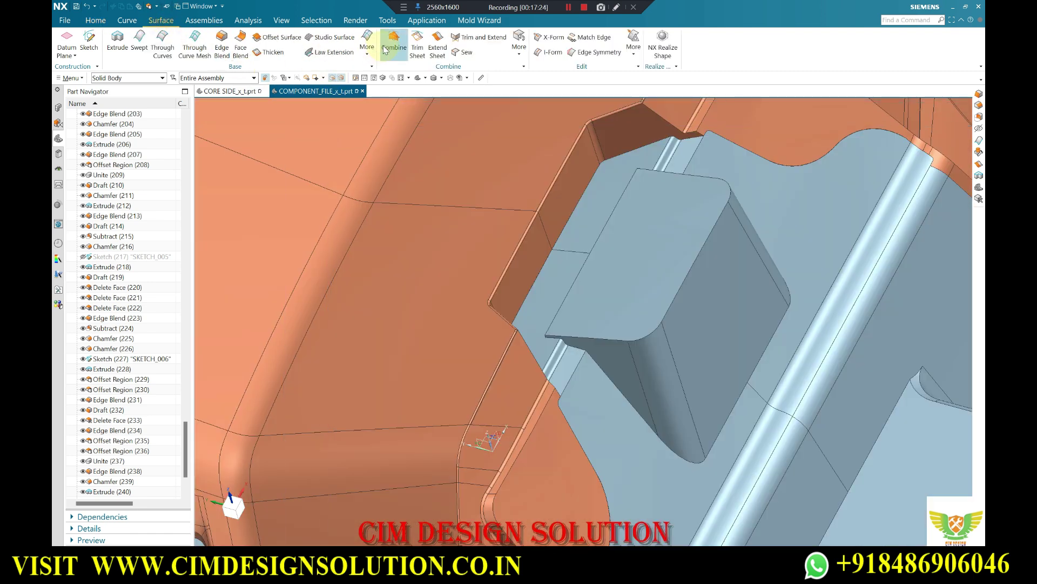
click(288, 41)
click(579, 232)
click(558, 289)
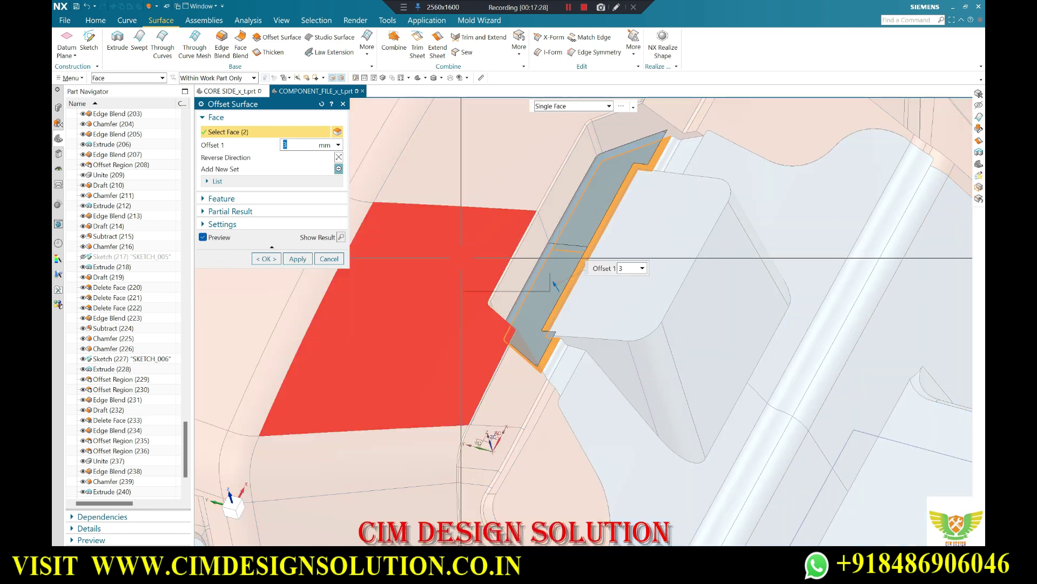
click(267, 259)
click(431, 211)
key(ctrl+b)
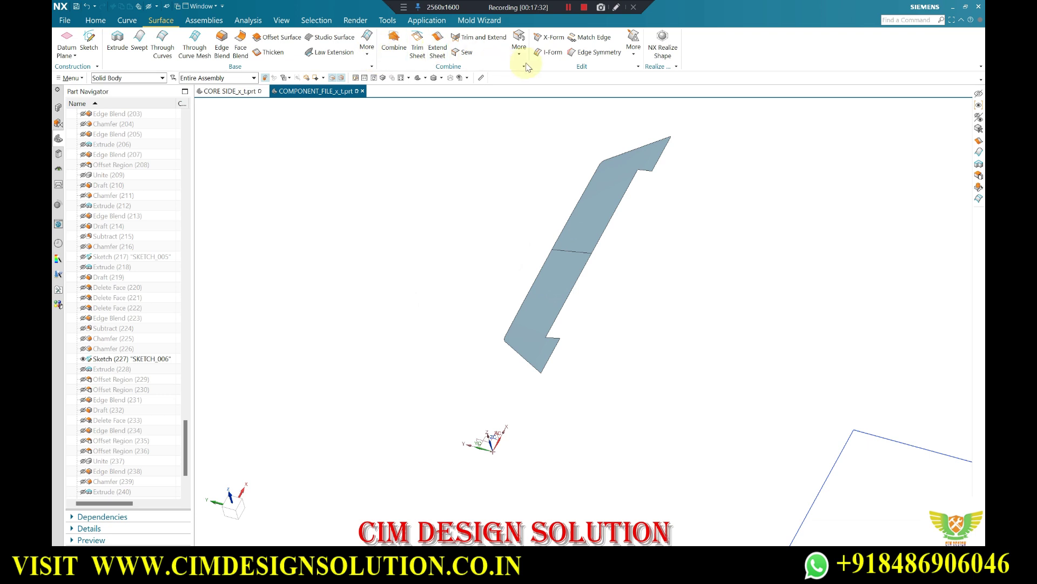
- Delete the three notch edges from the offset sheet to close the notch
click(528, 124)
click(646, 169)
click(620, 195)
click(570, 297)
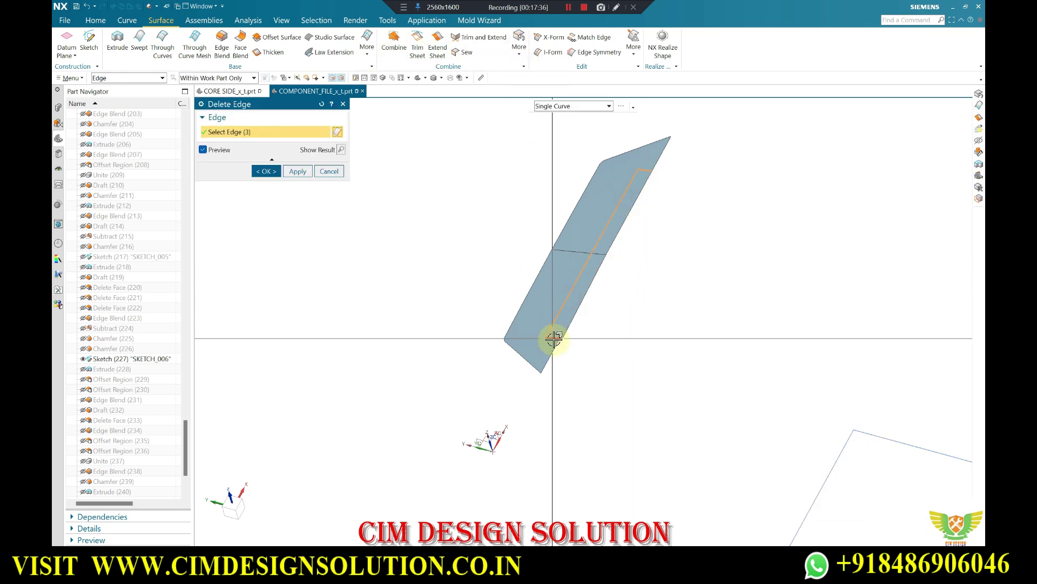
middle_click(472, 277)
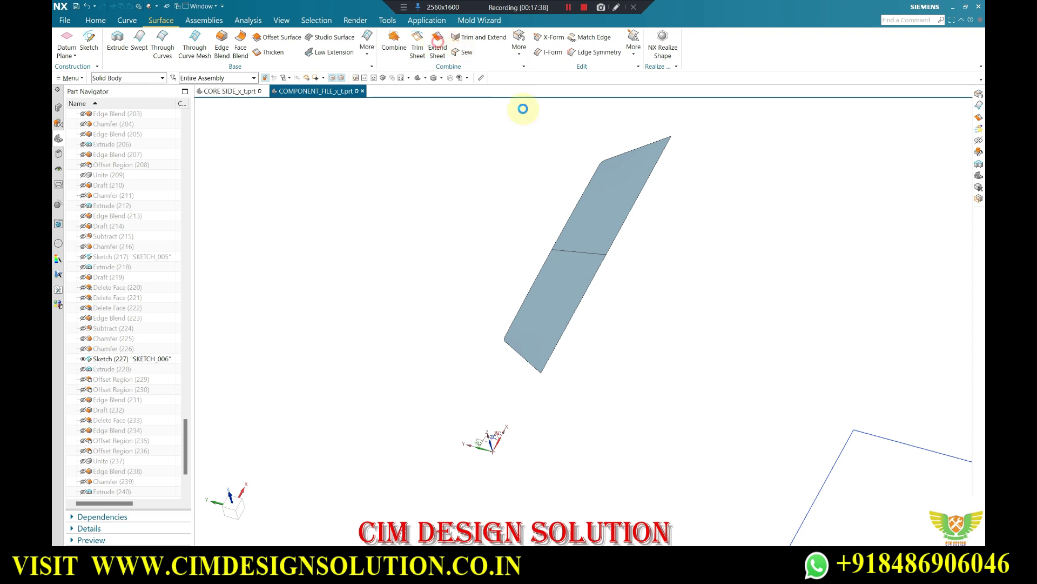
- Extend two of the sheet's edges outward by 75 mm
click(652, 169)
click(534, 368)
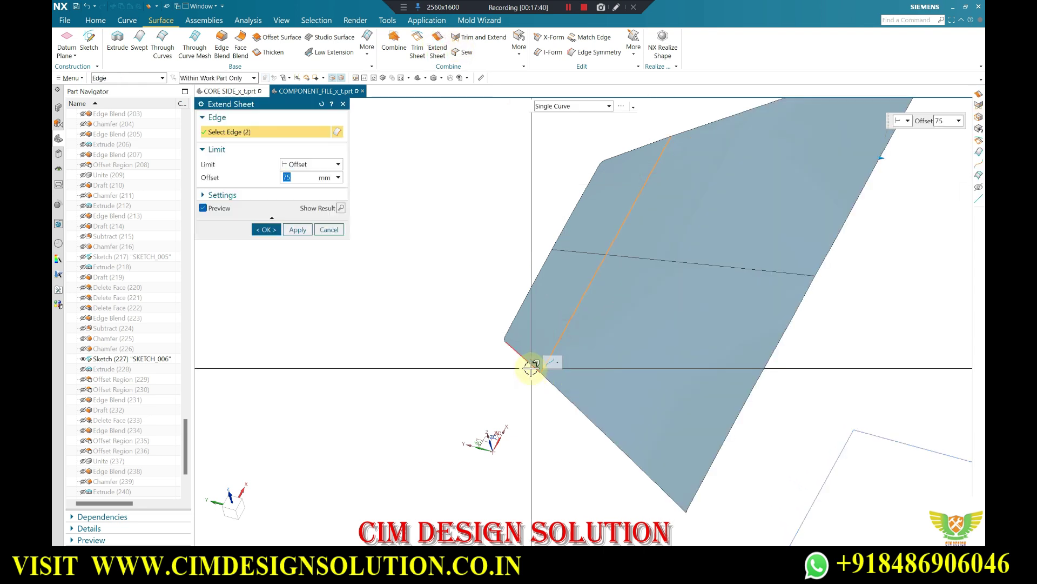
click(531, 367)
click(650, 126)
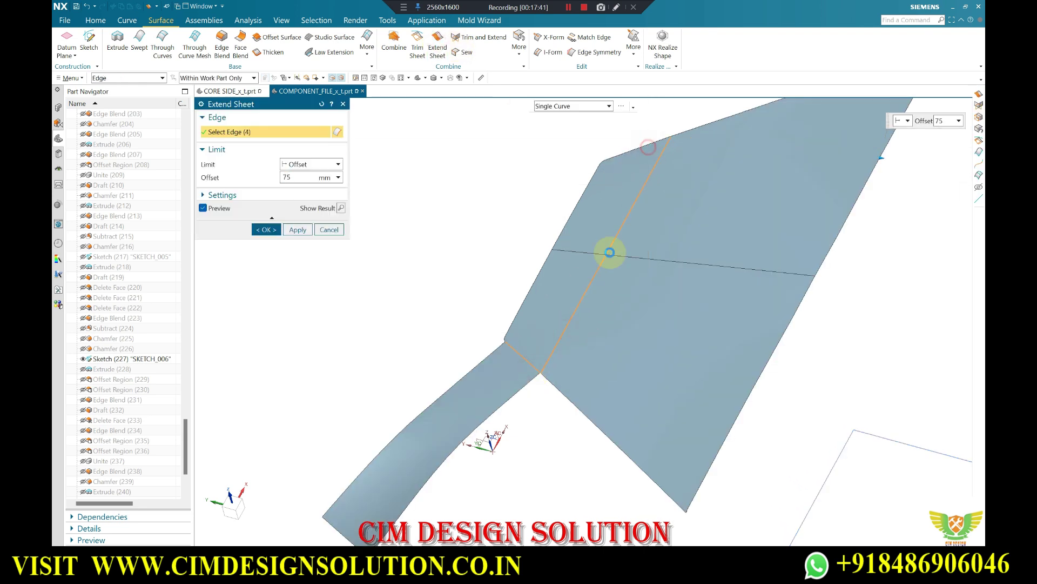
click(546, 371)
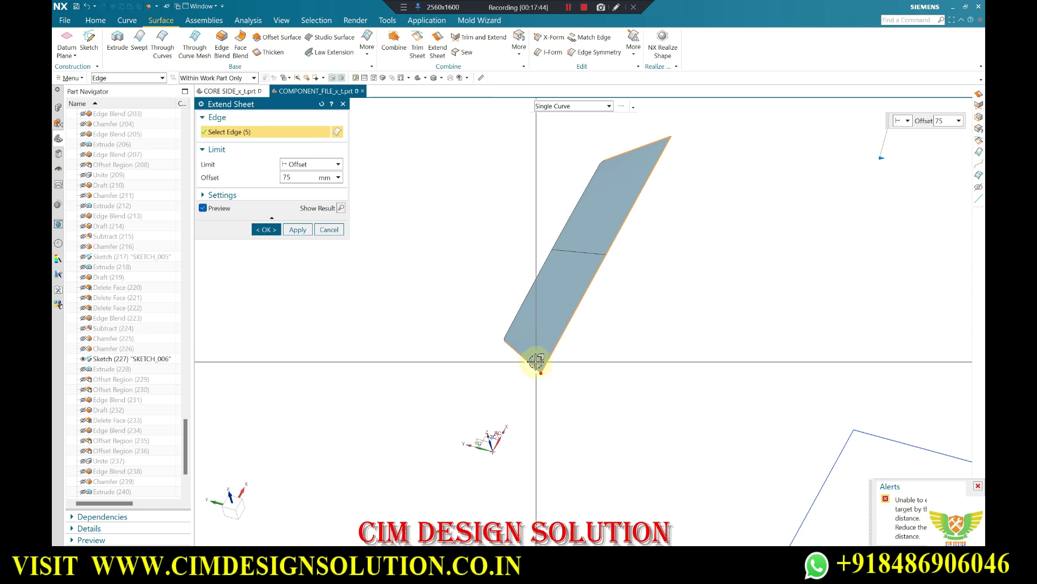
shift+click(527, 362)
shift+click(645, 147)
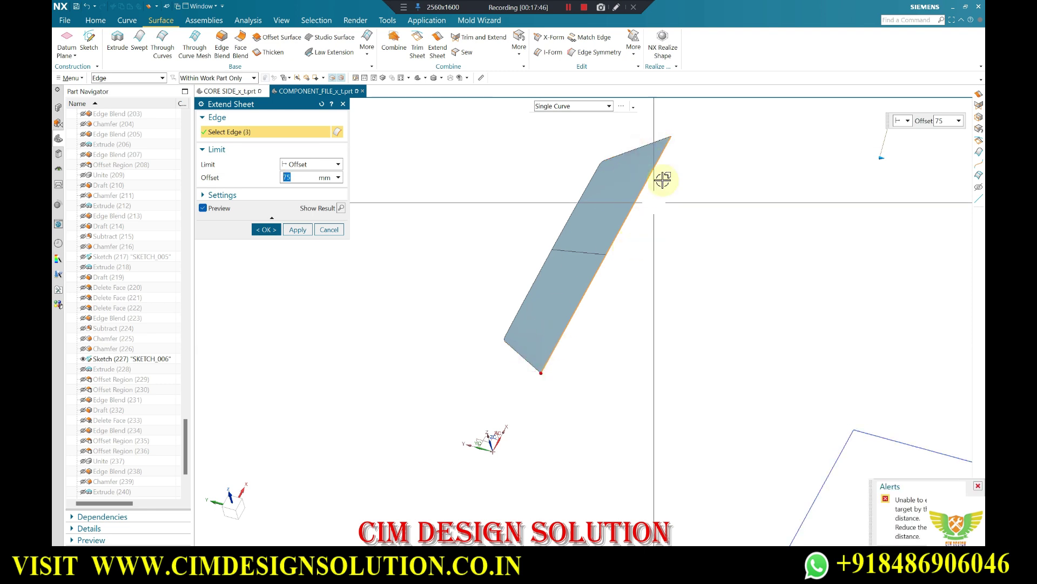
shift+click(527, 390)
middle_click(481, 343)
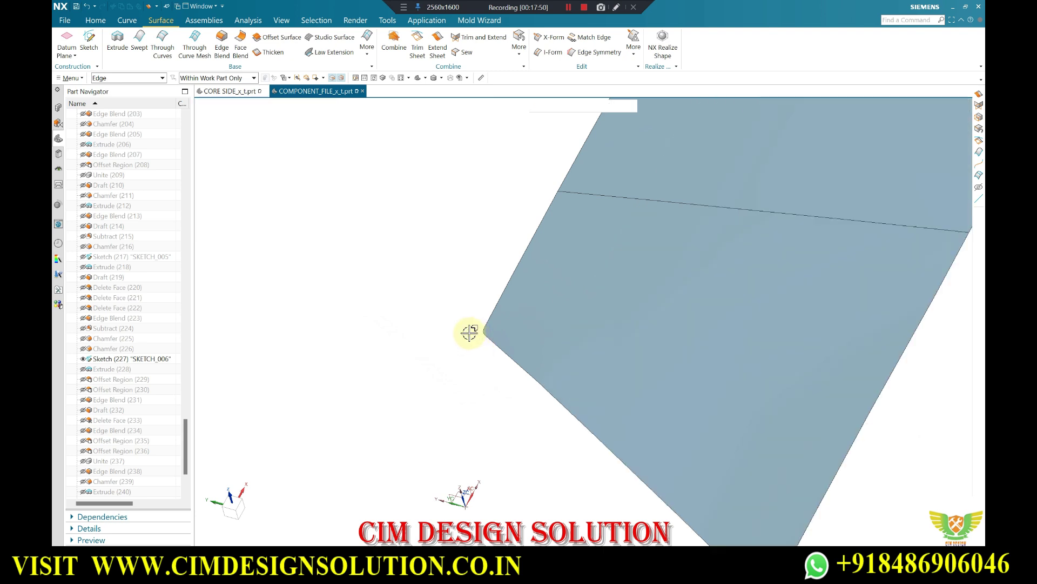
scroll(502, 329, down, 3)
scroll(513, 321, down, 2)
- Swap the display to show the hidden solid bodies again
key(ctrl+shift+k)
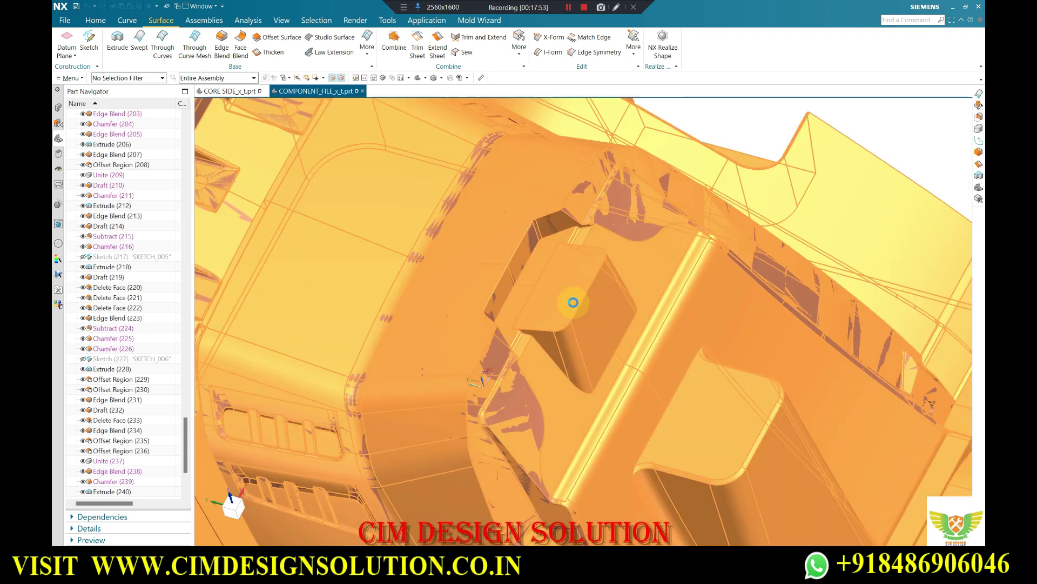
click(556, 312)
middle_drag(555, 312, 595, 303)
click(650, 239)
scroll(627, 219, up, 3)
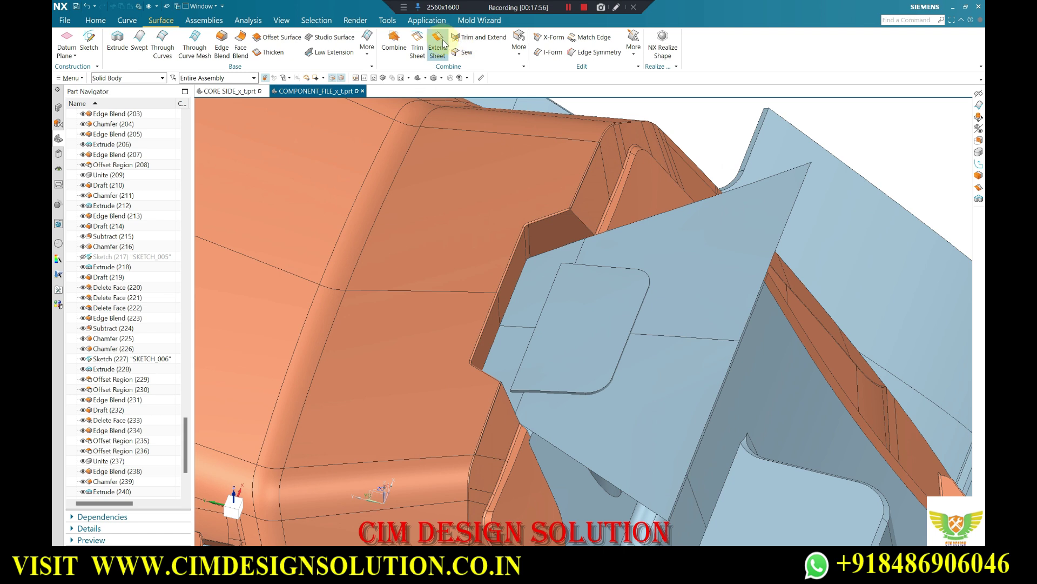
- Replace the block's top face with two faces of the extended sheet
click(107, 26)
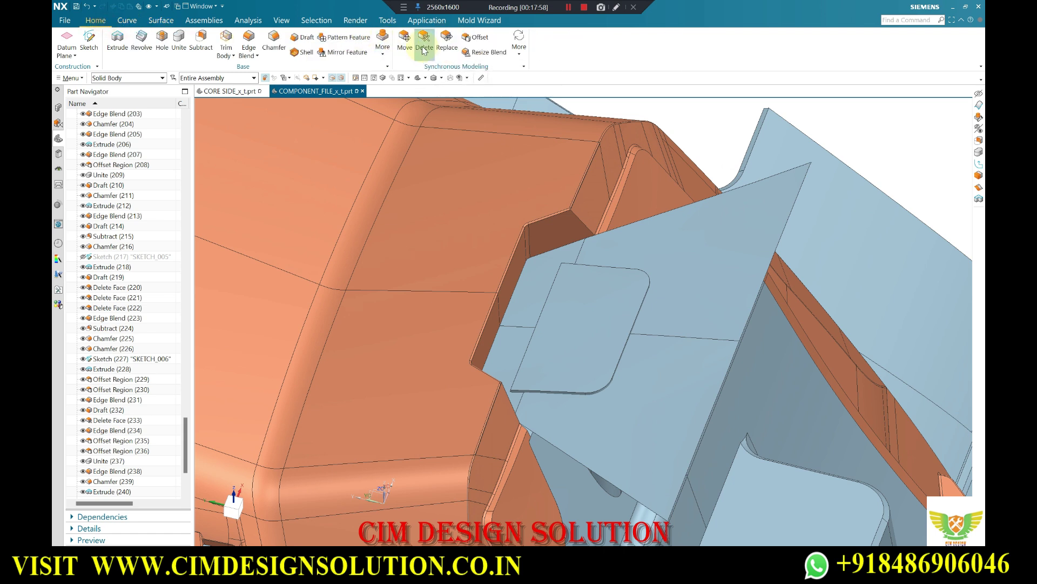
click(597, 296)
click(246, 151)
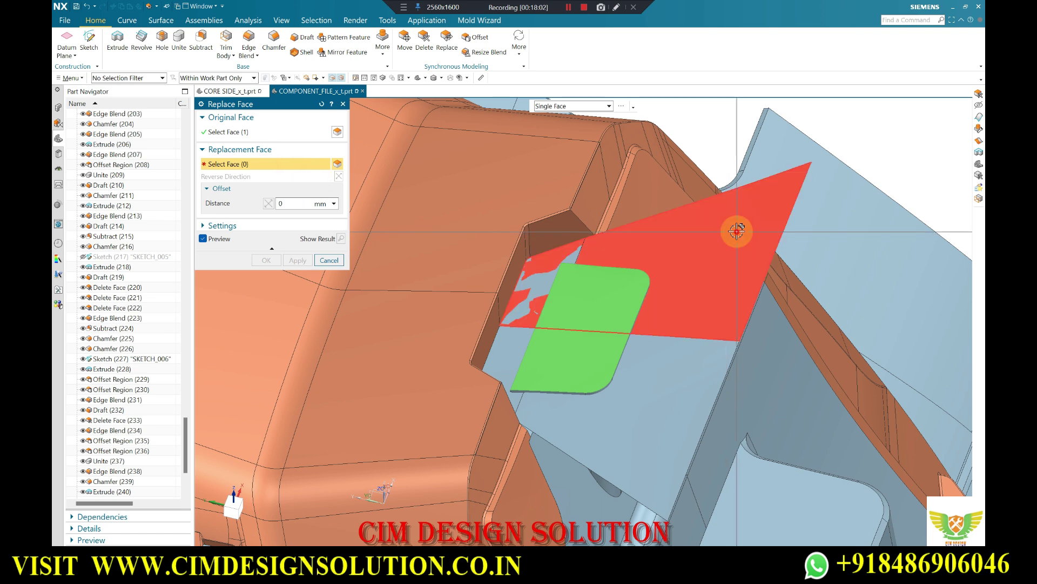
click(599, 241)
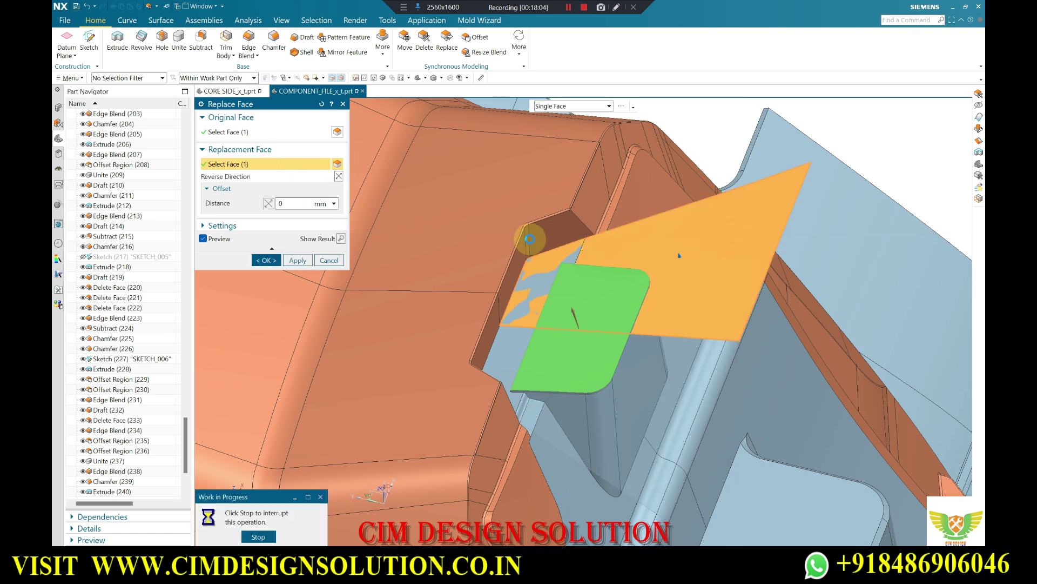
click(656, 373)
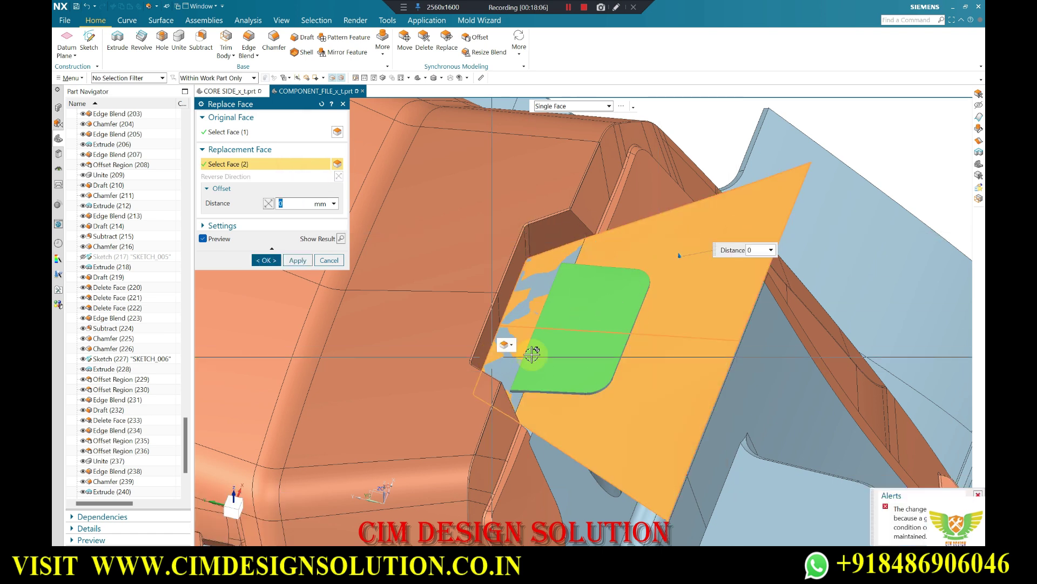
middle_click(609, 260)
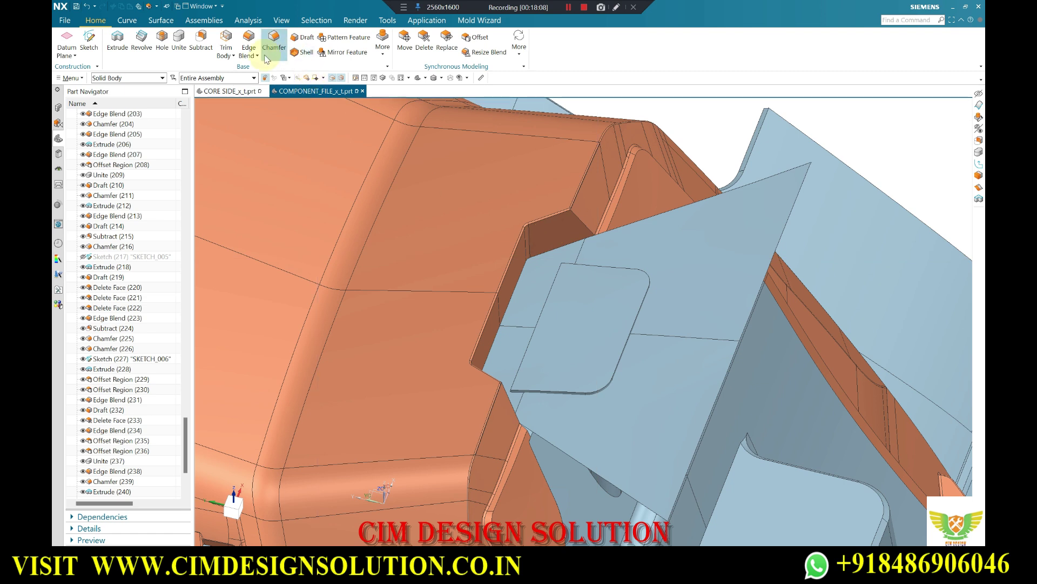
click(231, 38)
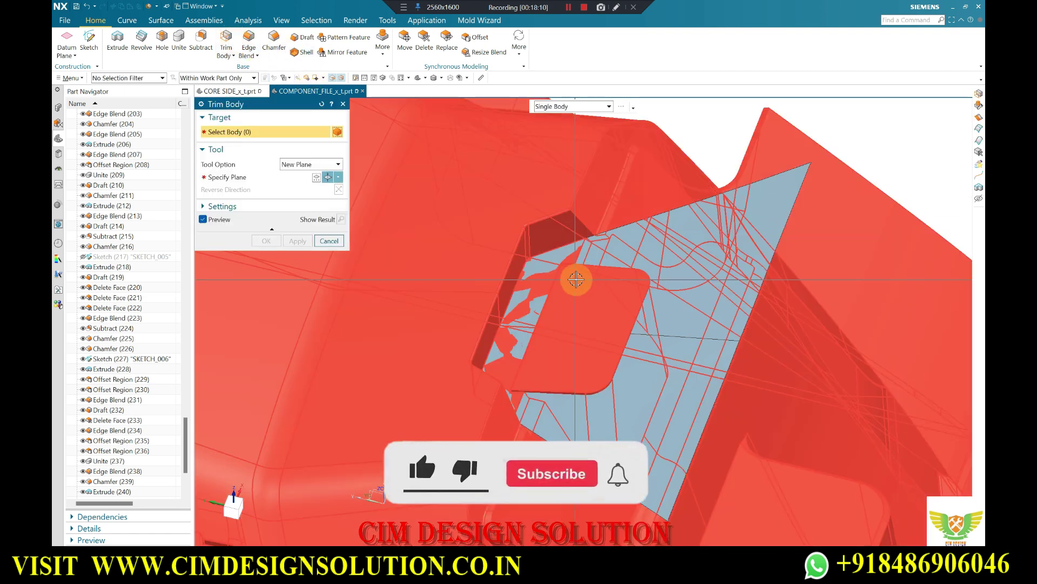
scroll(572, 271, down, 2)
mouse_move(609, 291)
middle_down()
mouse_move(519, 271)
mouse_move(497, 246)
mouse_move(497, 257)
middle_up()
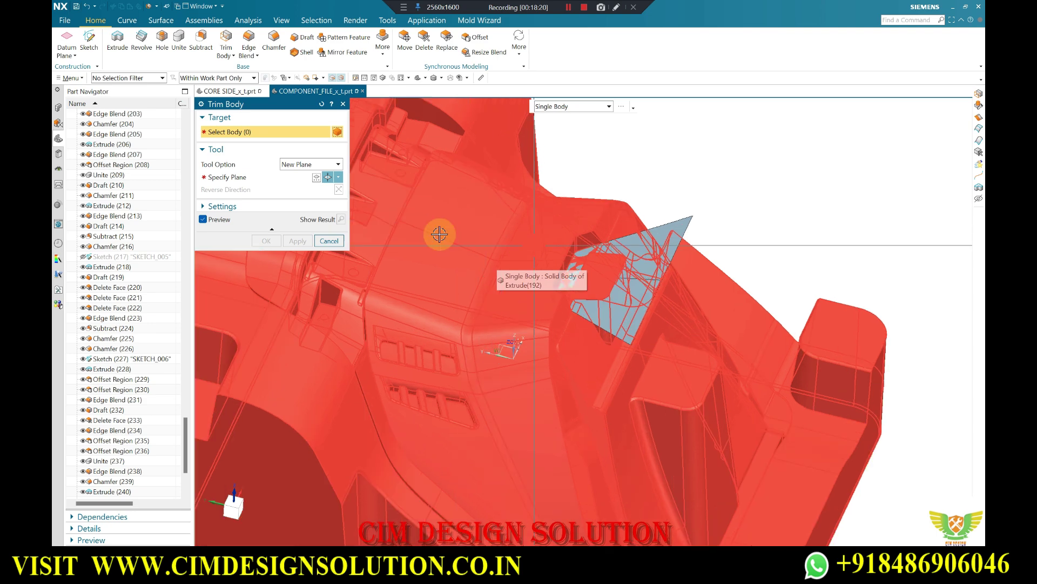
scroll(448, 210, up, 3)
key(Escape)
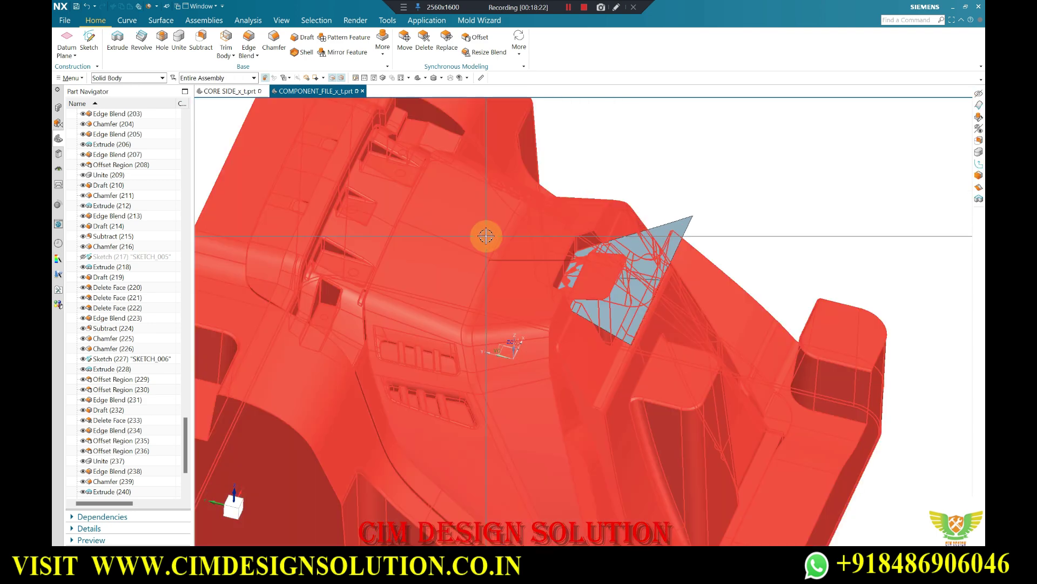
scroll(531, 283, up, 1)
scroll(614, 326, up, 3)
mouse_move(614, 326)
middle_down()
mouse_move(609, 283)
mouse_move(569, 268)
middle_up()
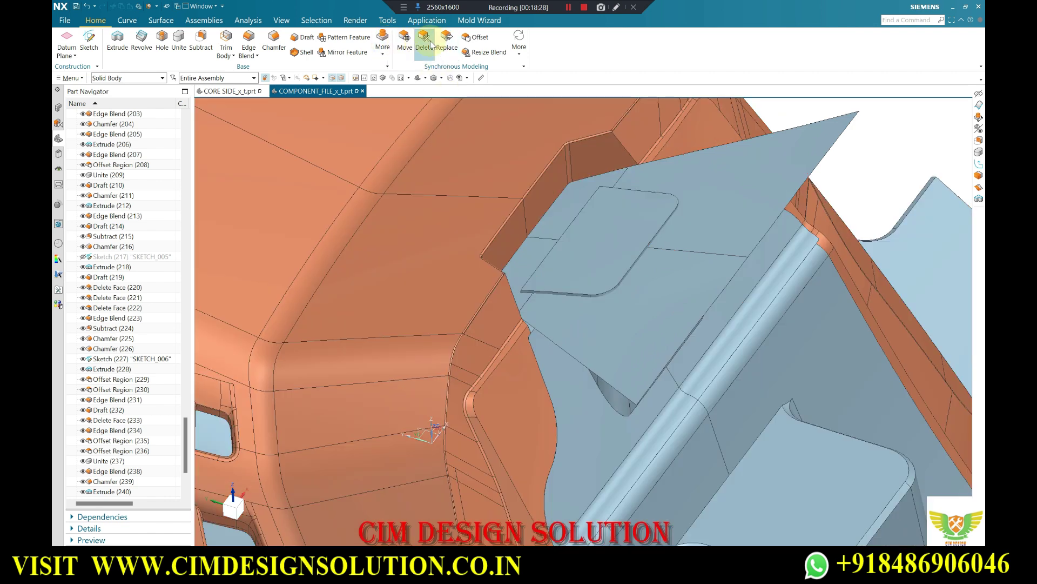
- Start Unsew and select the block's thin edge face, two side faces and large top face
click(162, 22)
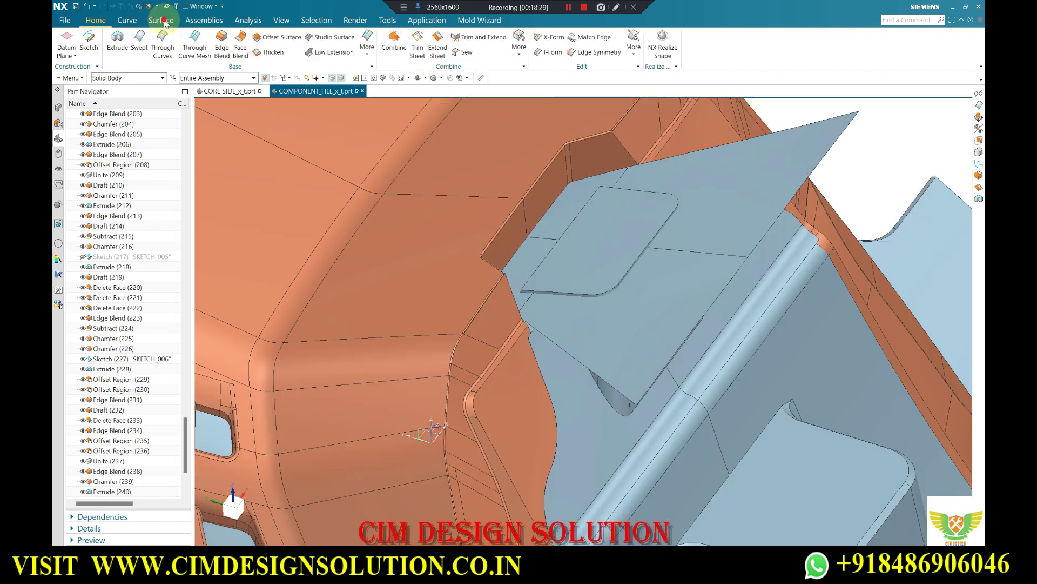
click(517, 50)
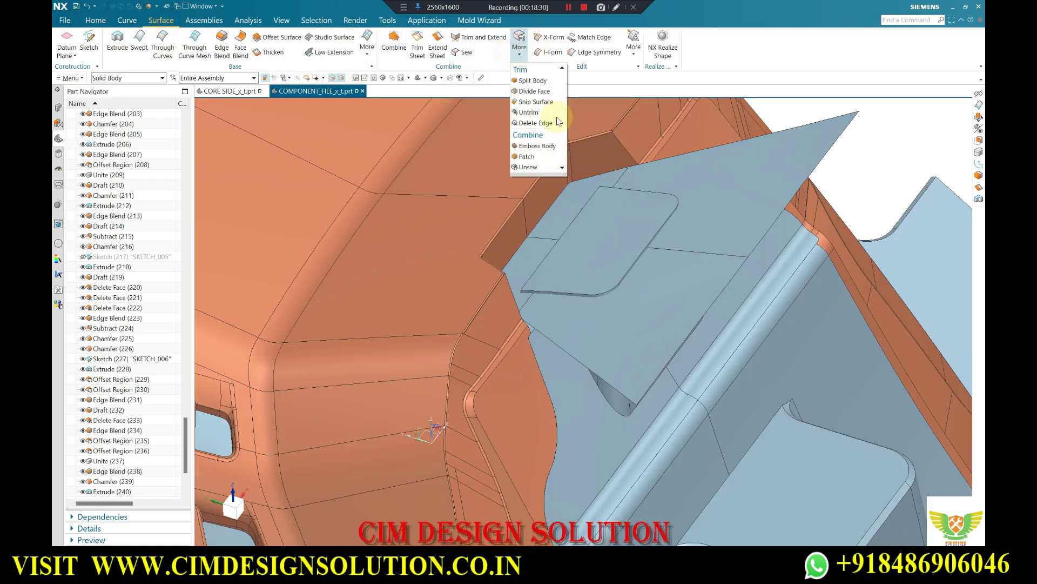
click(528, 167)
scroll(530, 285, up, 5)
scroll(529, 285, up, 1)
scroll(578, 241, up, 2)
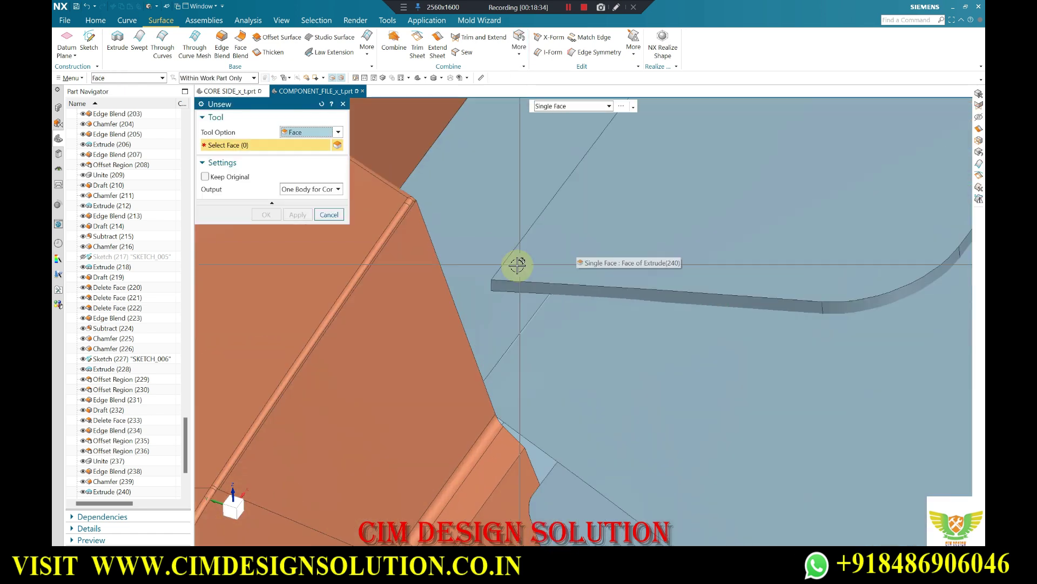
scroll(514, 264, up, 2)
click(509, 288)
scroll(541, 275, down, 2)
middle_drag(574, 266, 739, 287)
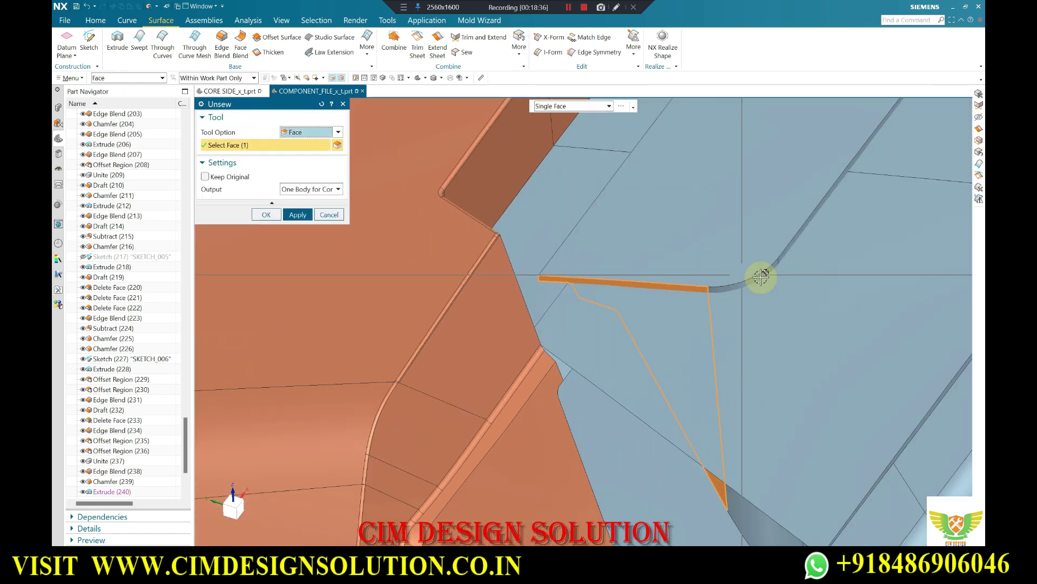
click(740, 286)
click(799, 233)
click(654, 249)
- Add the remaining blend faces to make seven and apply the Unsew without keeping the original body
scroll(609, 261, down, 3)
middle_drag(717, 224, 533, 451)
scroll(551, 457, up, 3)
scroll(551, 458, up, 2)
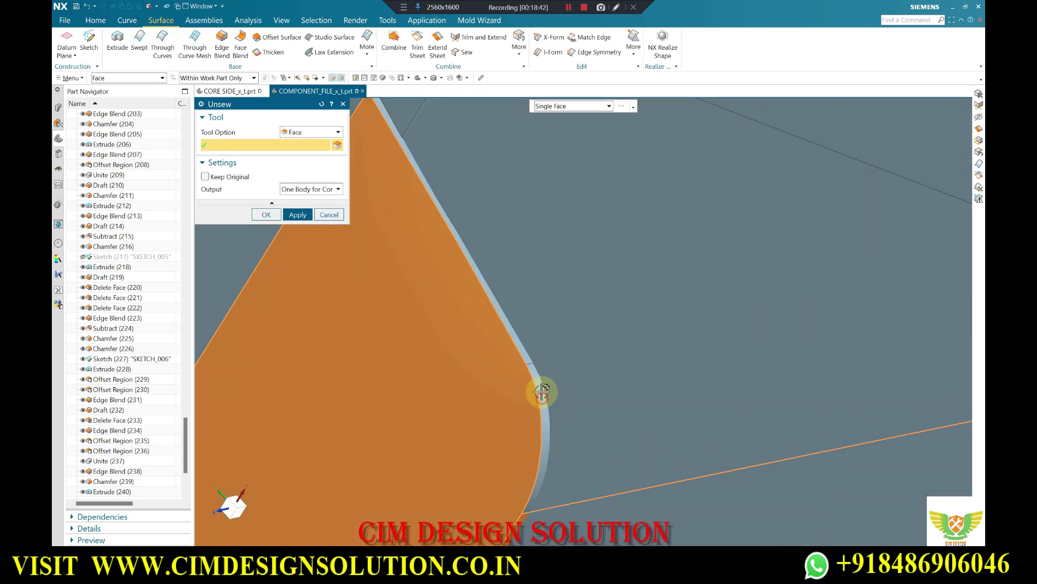
click(523, 350)
scroll(524, 350, down, 3)
mouse_move(463, 239)
middle_down()
mouse_move(505, 239)
mouse_move(579, 273)
middle_up()
scroll(778, 324, up, 2)
scroll(882, 317, up, 3)
scroll(907, 264, up, 2)
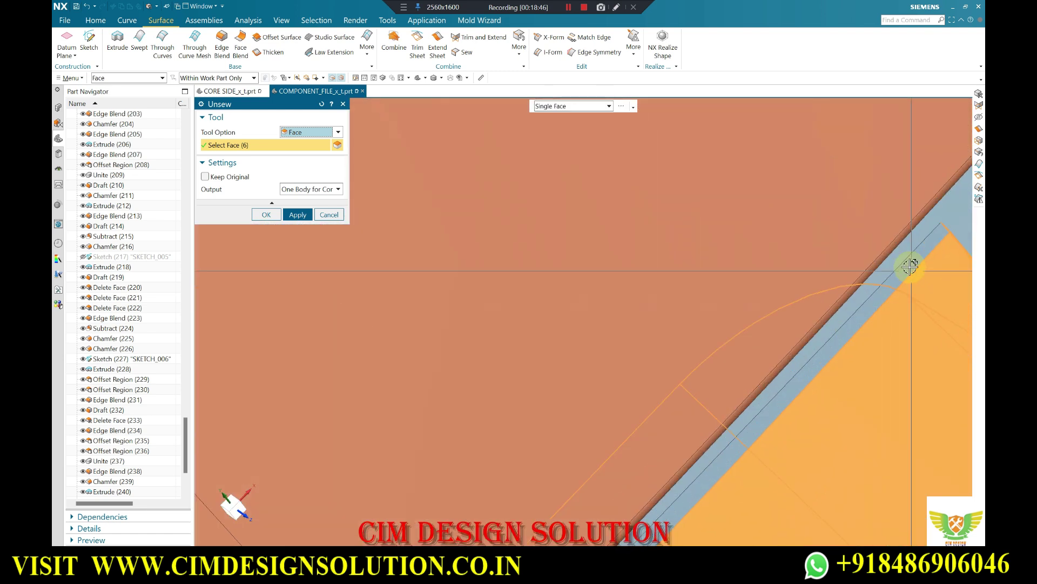
click(911, 261)
scroll(811, 254, down, 3)
scroll(724, 241, down, 3)
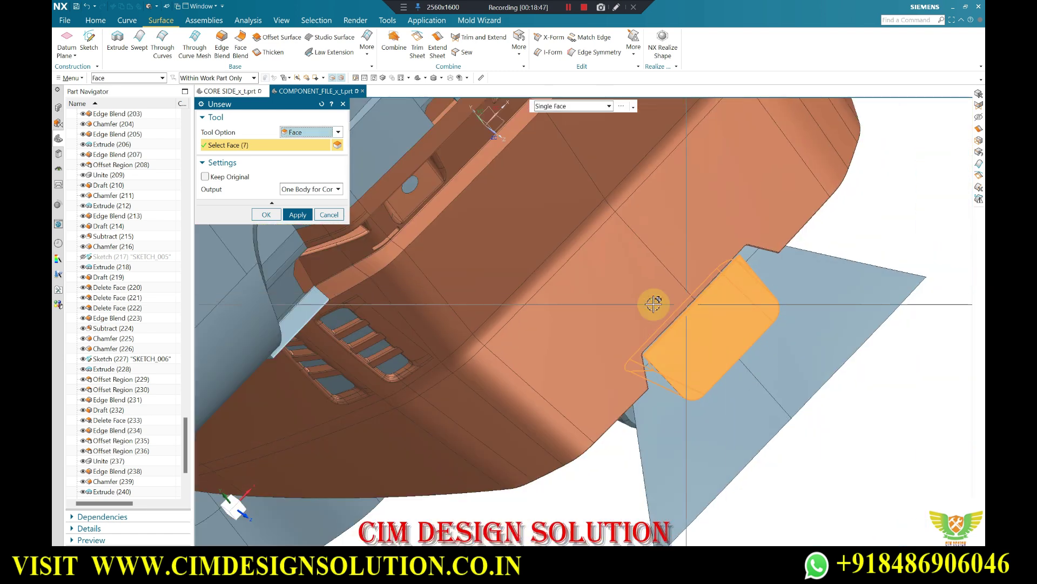
click(266, 215)
scroll(646, 352, down, 3)
middle_drag(647, 352, 639, 292)
scroll(621, 273, up, 5)
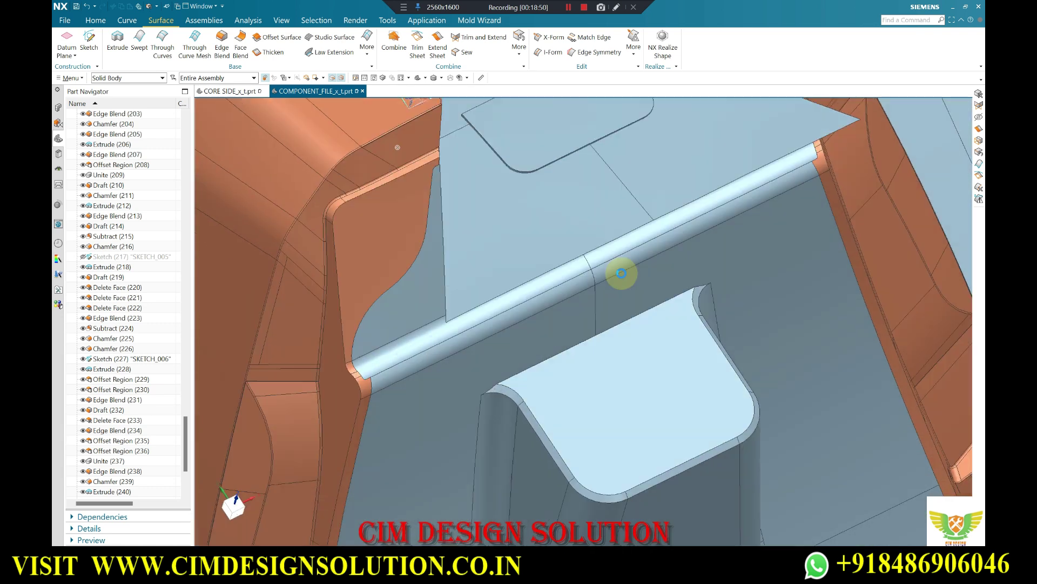
- Trim the insert block faces to the extended sheet with Make Corner, flipping the tool and target sides
click(483, 38)
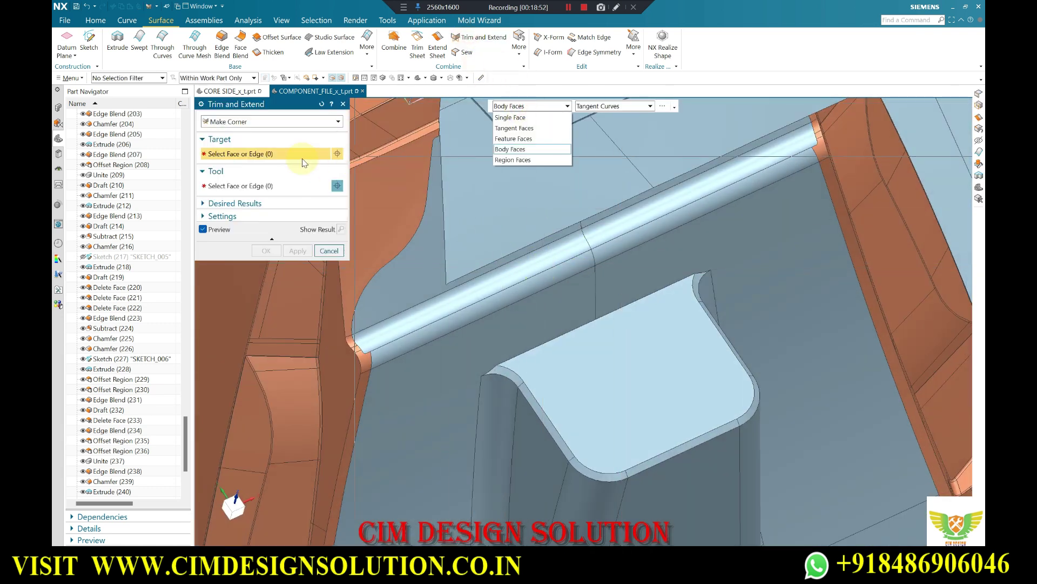
click(493, 194)
middle_drag(493, 195, 485, 329)
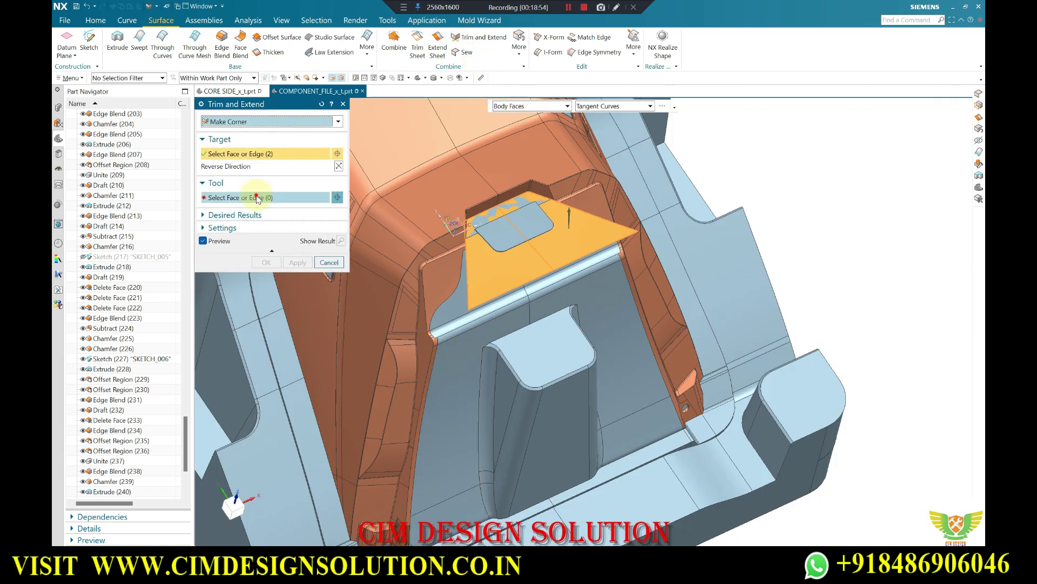
click(257, 199)
click(528, 232)
scroll(559, 258, up, 3)
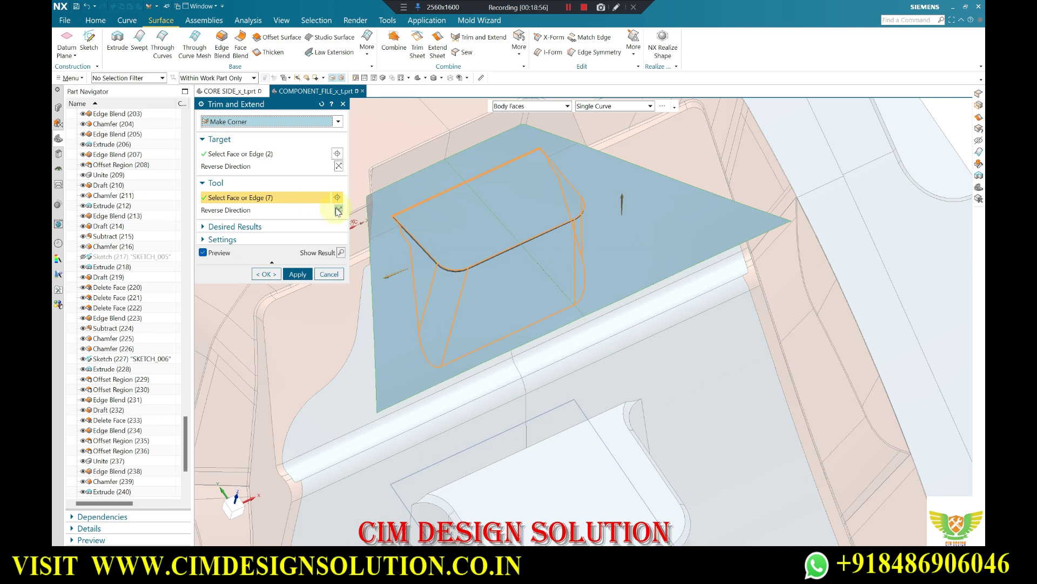
click(338, 210)
click(338, 210)
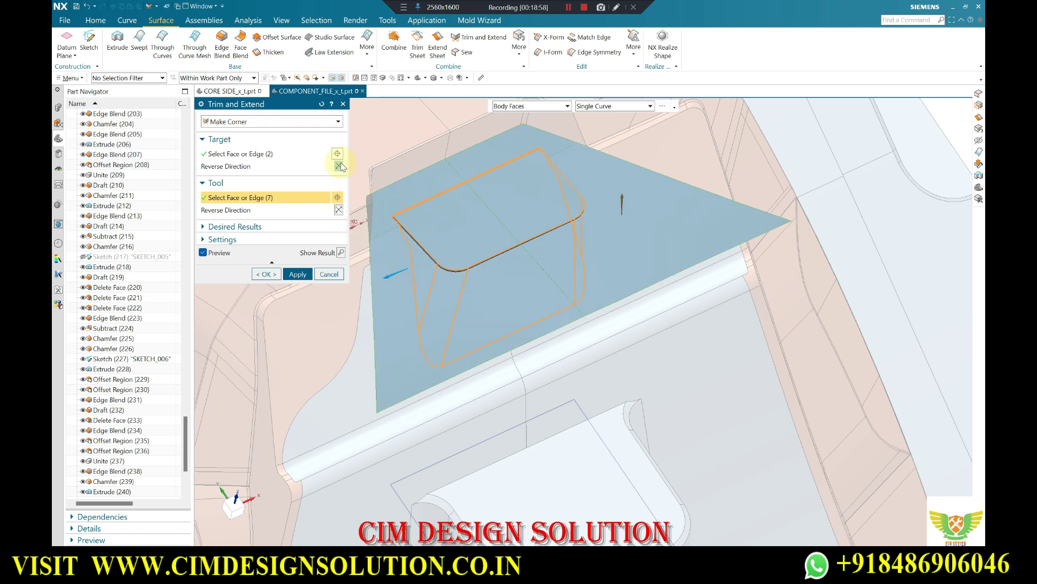
click(338, 166)
click(338, 210)
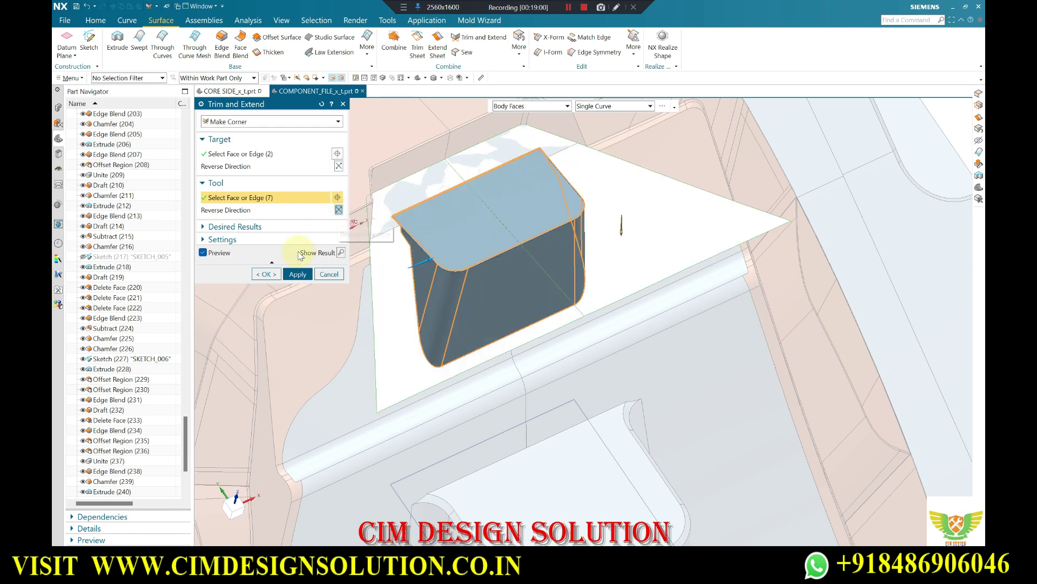
click(265, 275)
mouse_move(264, 274)
middle_down()
mouse_move(457, 266)
mouse_move(454, 232)
middle_up()
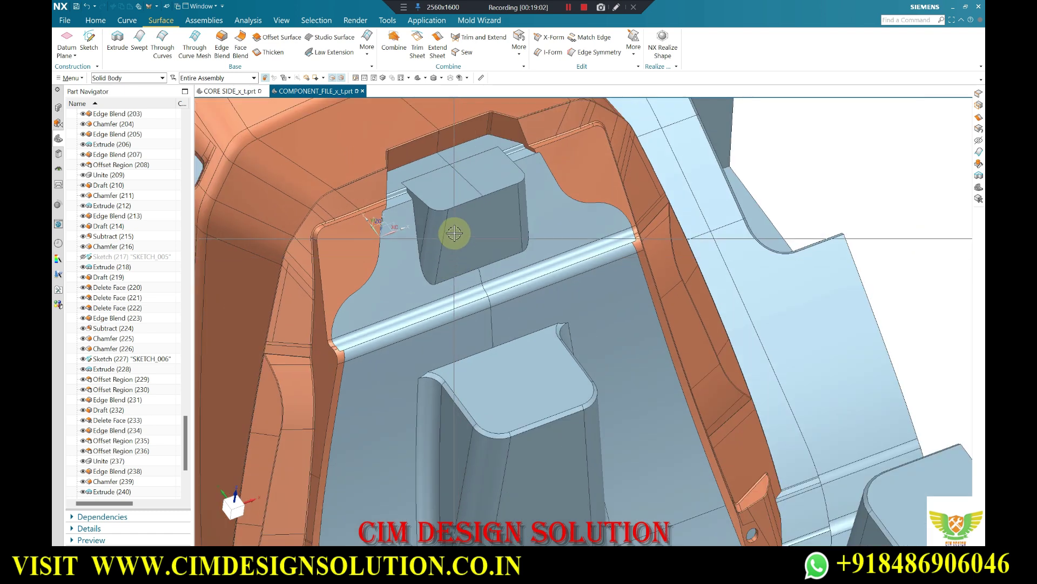
scroll(464, 146, up, 3)
- Sew the trimmed block sheet into the core body, with the core as target
right_click(490, 138)
click(520, 194)
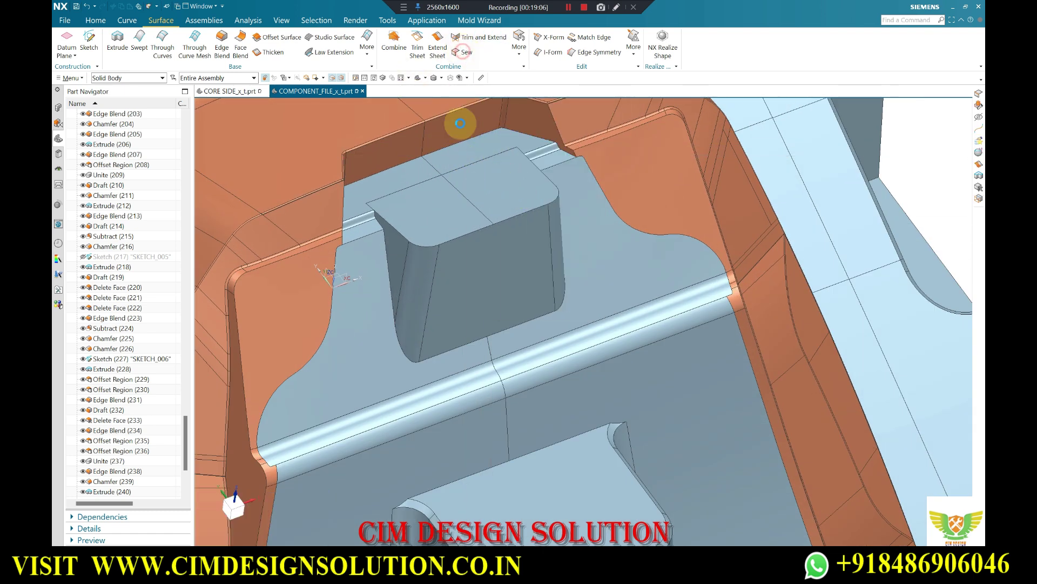
scroll(664, 222, down, 5)
scroll(667, 227, down, 3)
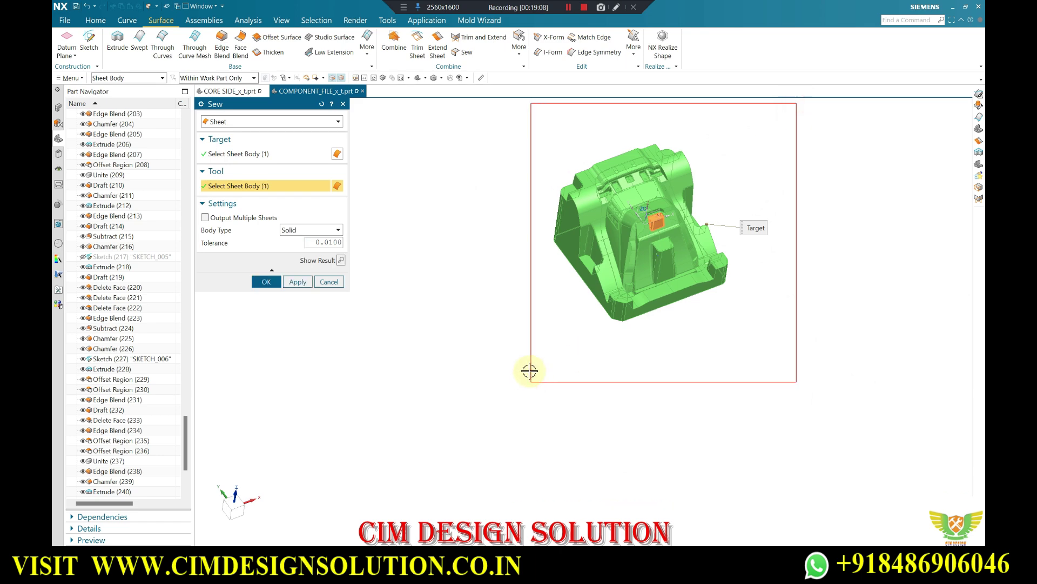
middle_click(676, 208)
scroll(659, 207, up, 1)
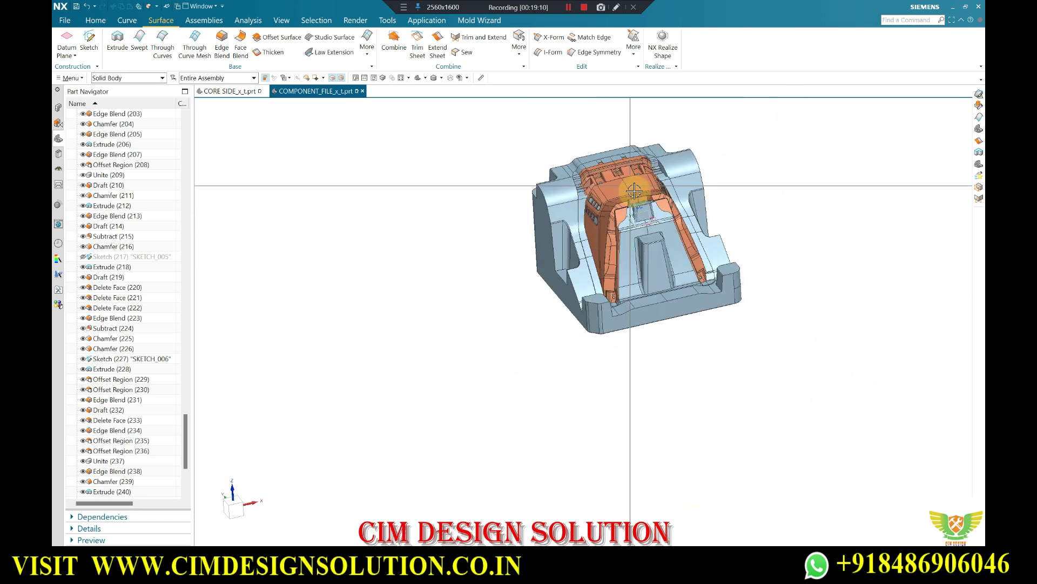
scroll(659, 210, up, 5)
middle_drag(685, 239, 662, 220)
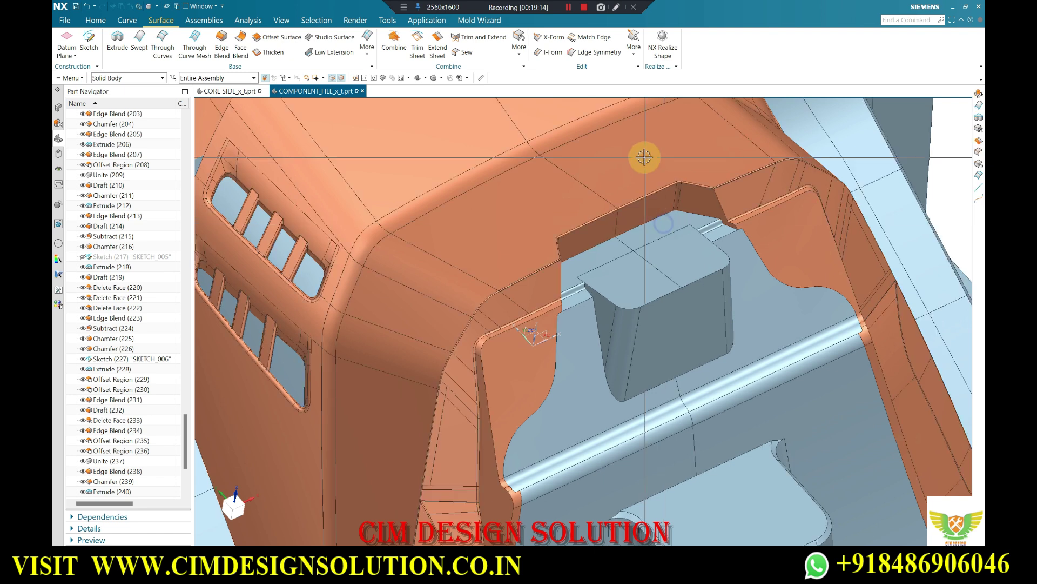
- Chamfer the insert block's top edge chain
scroll(623, 240, up, 2)
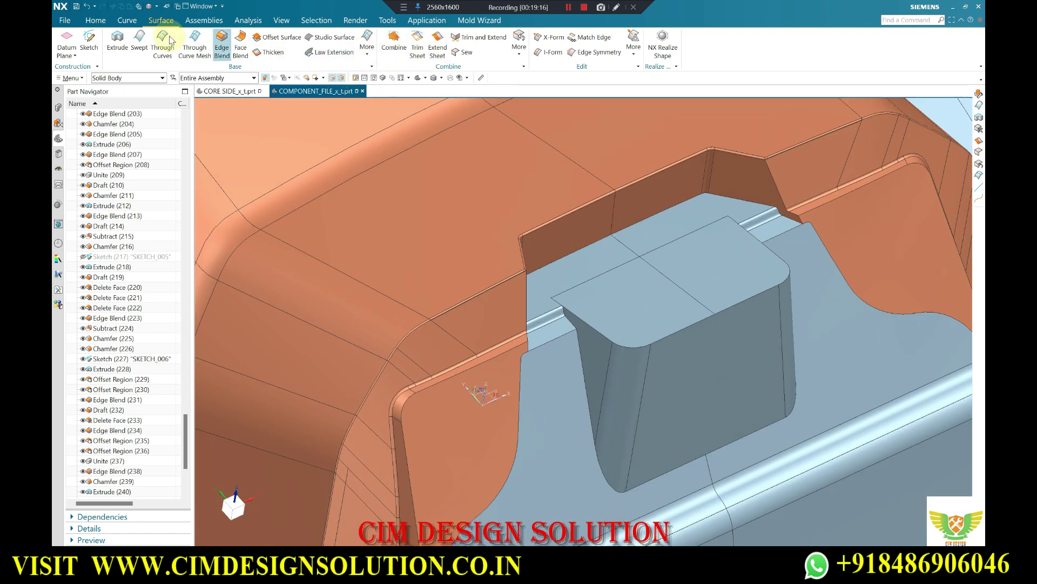
click(107, 22)
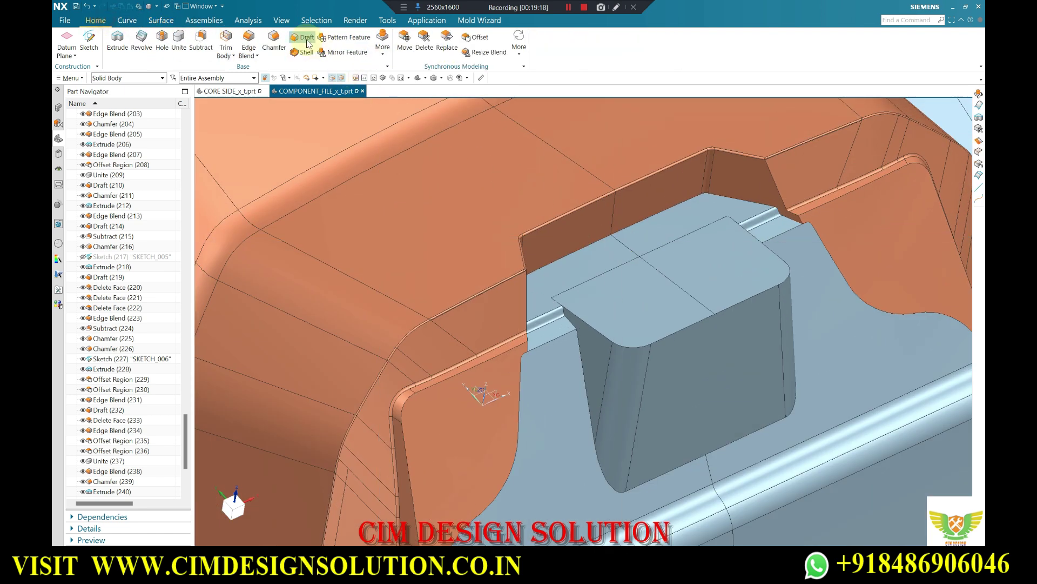
click(607, 339)
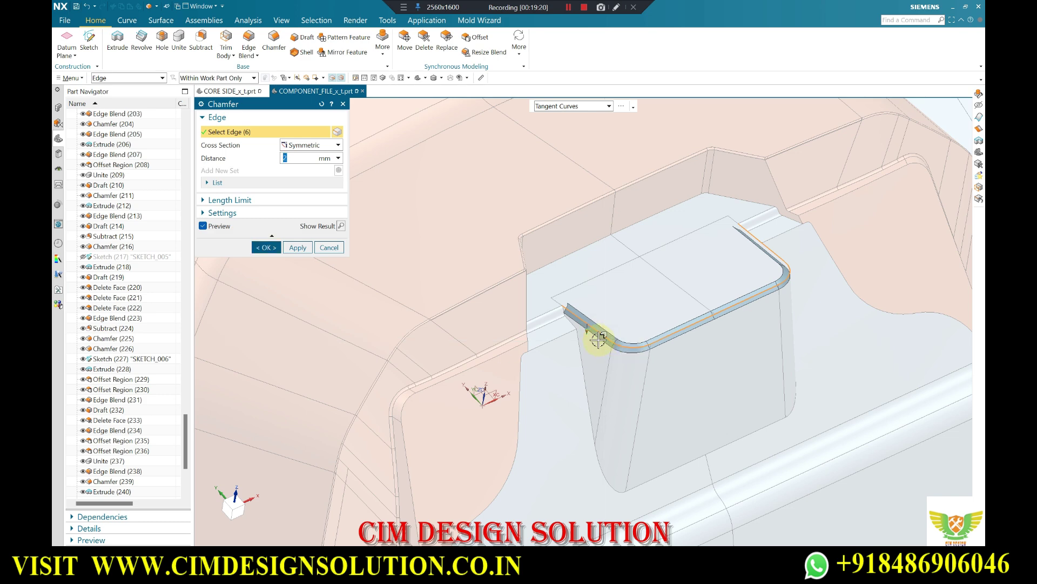
middle_click(598, 339)
scroll(598, 338, down, 3)
mouse_move(598, 336)
middle_down()
mouse_move(656, 360)
mouse_move(597, 329)
middle_up()
scroll(571, 307, up, 3)
scroll(571, 307, down, 3)
scroll(614, 325, up, 3)
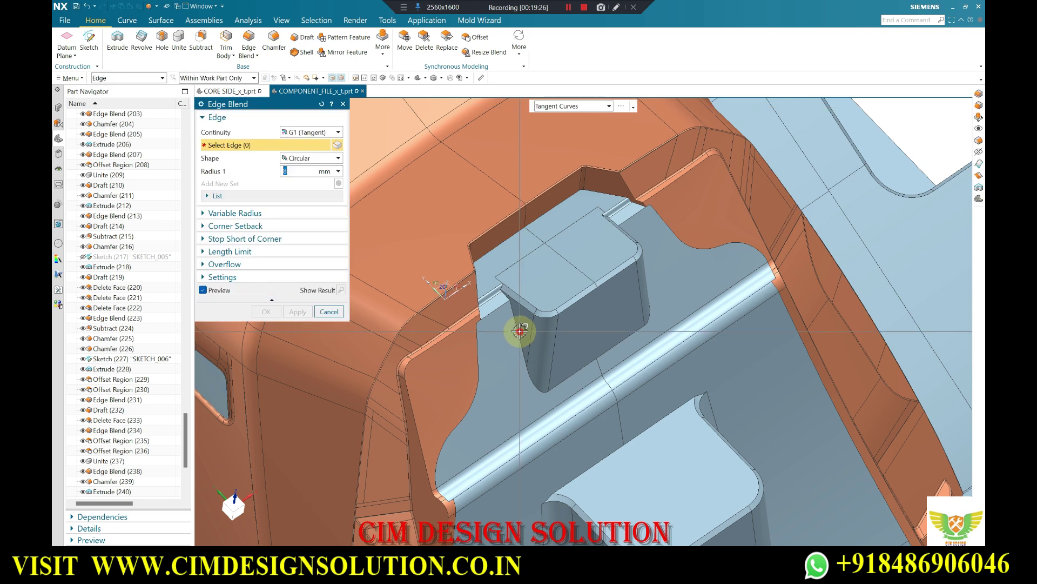
- Try a 6 mm edge blend on the block's side edges, then cancel it when it fails
click(584, 378)
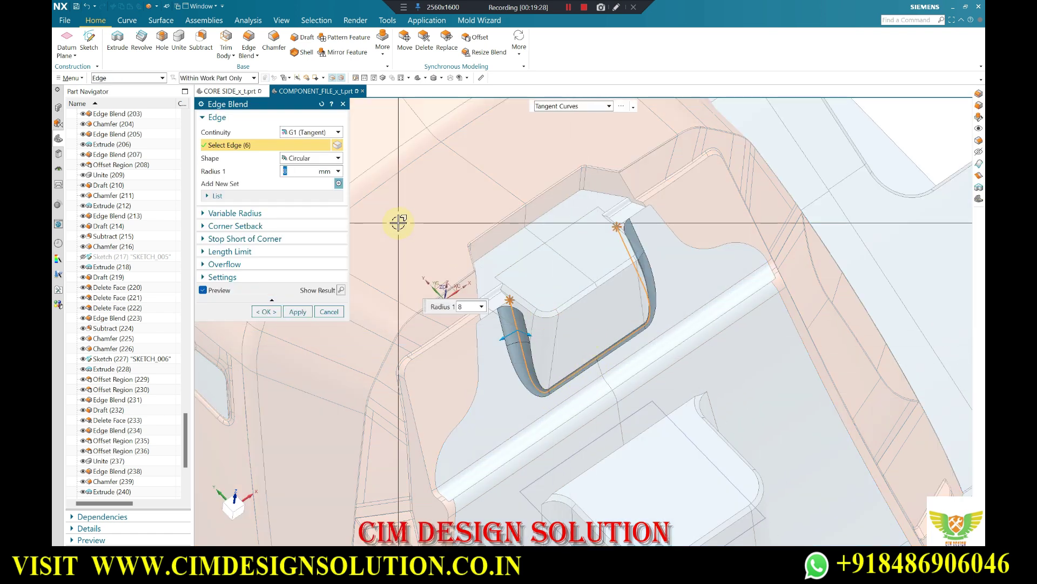
text(6)
key(Return)
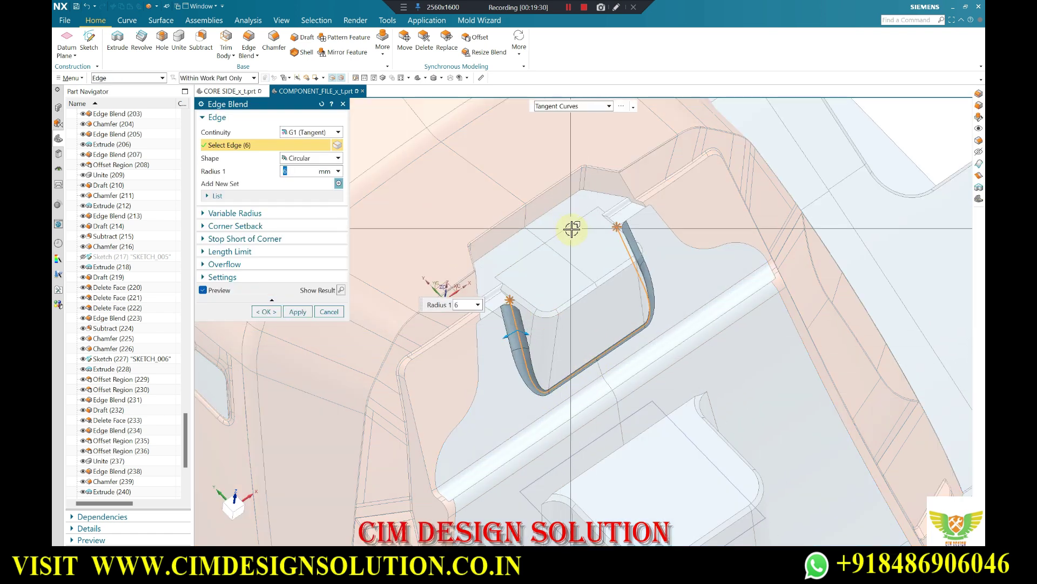
middle_click(571, 228)
middle_drag(630, 287, 618, 257)
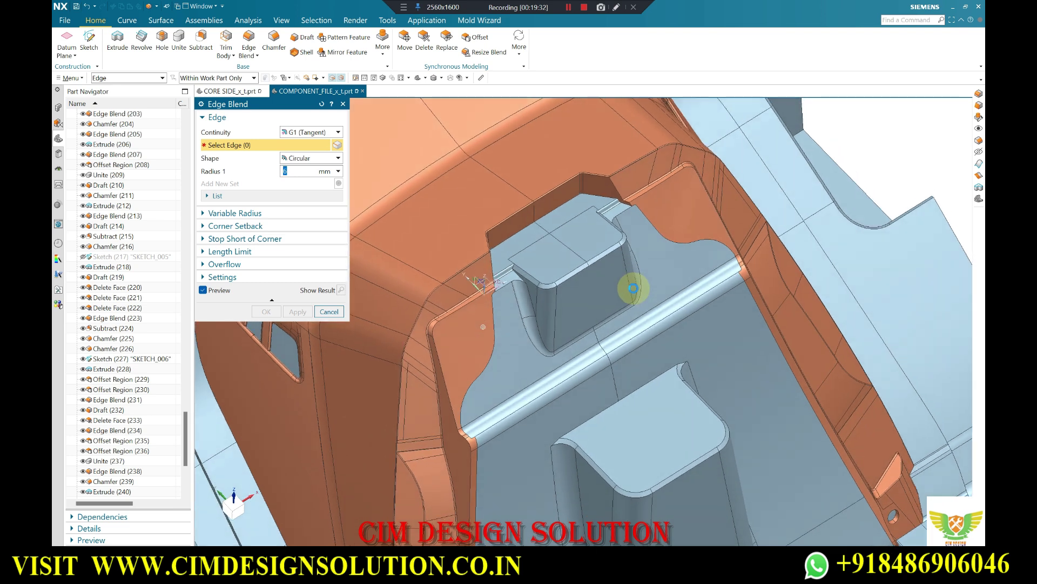
scroll(617, 257, down, 3)
scroll(562, 251, down, 2)
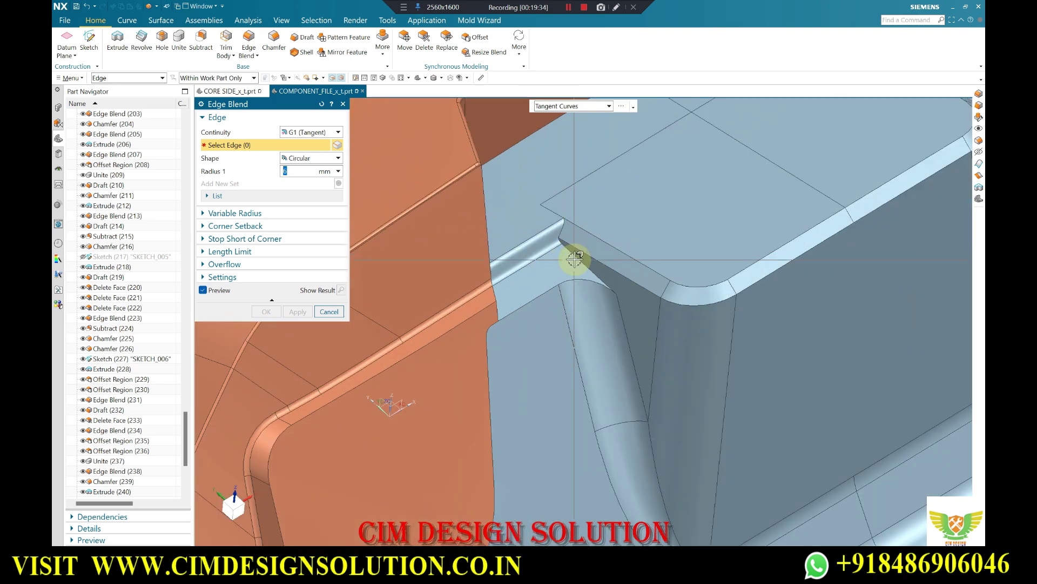
scroll(581, 263, down, 2)
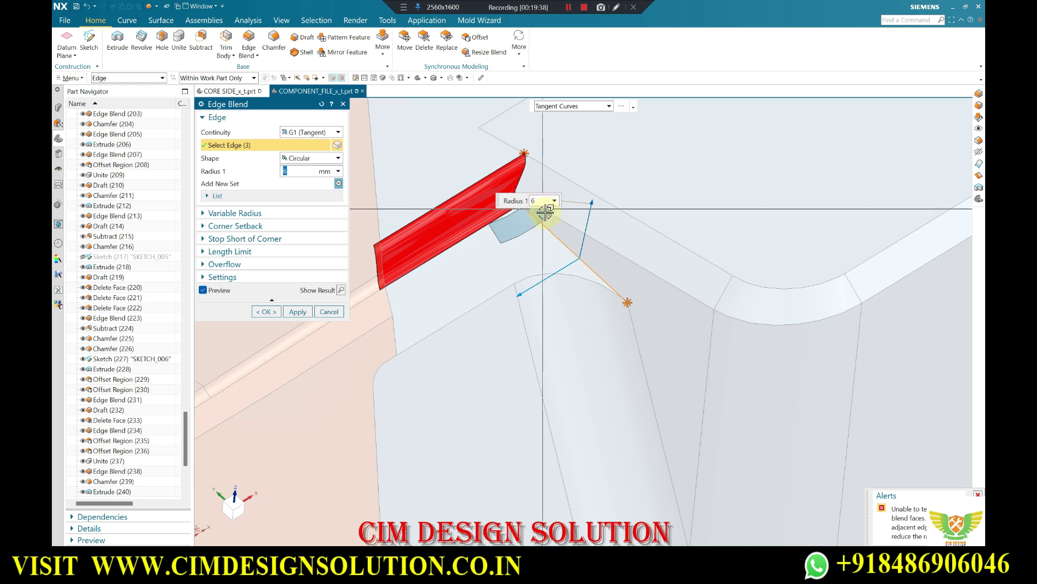
key(Escape)
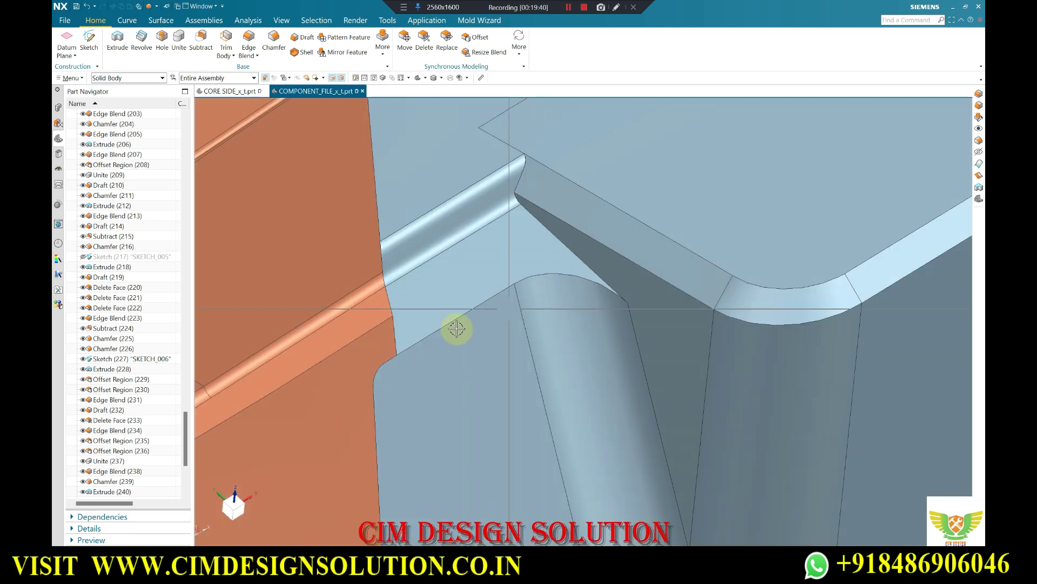
scroll(120, 490, down, 5)
- Edit Edge Blend (256) to a smaller radius, add two more edges, and apply it
double_click(120, 492)
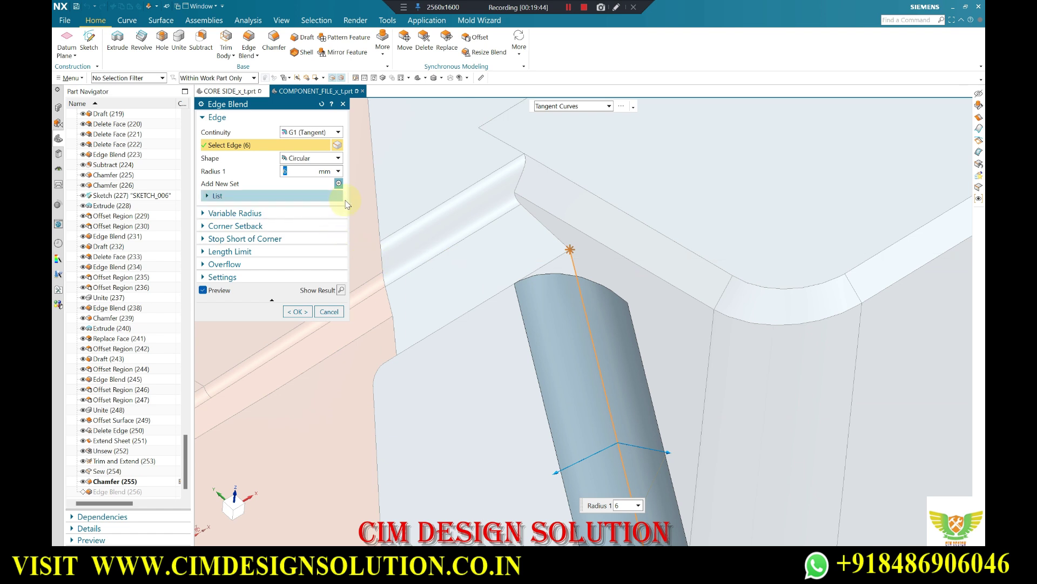
text(3)
key(Return)
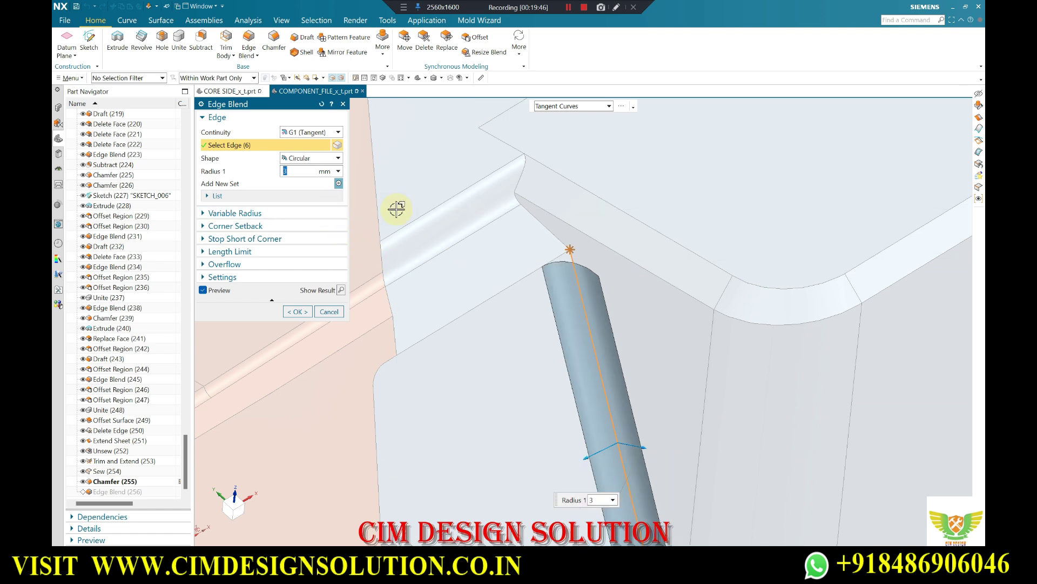
click(567, 251)
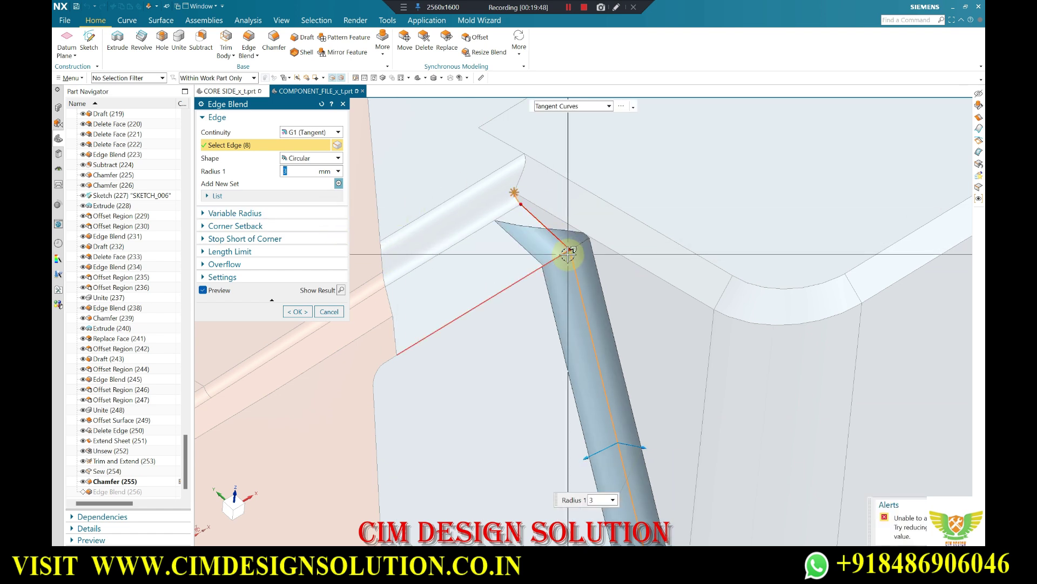
click(520, 179)
text(1)
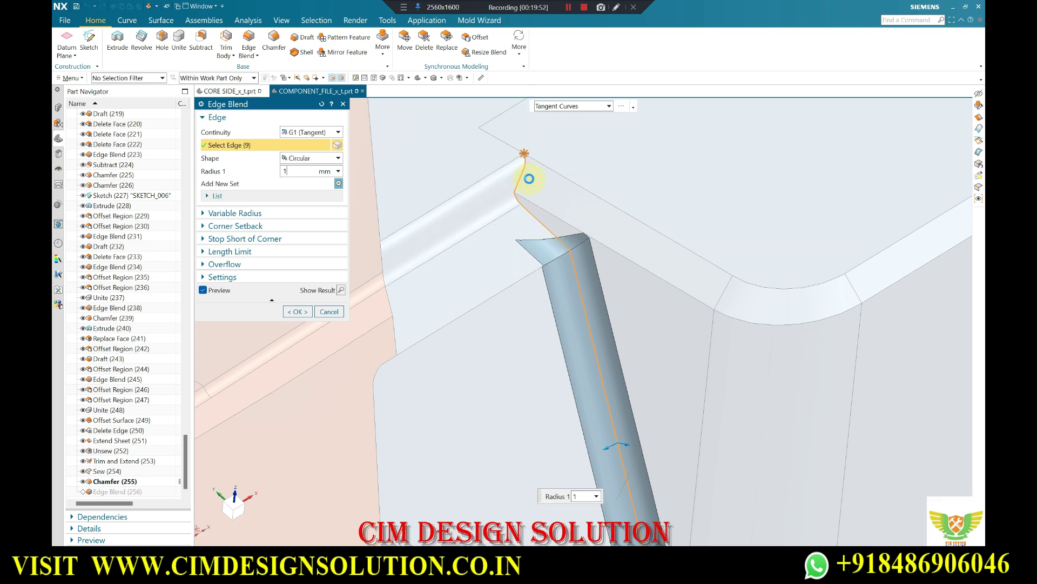
middle_click(528, 176)
key(ctrl+f)
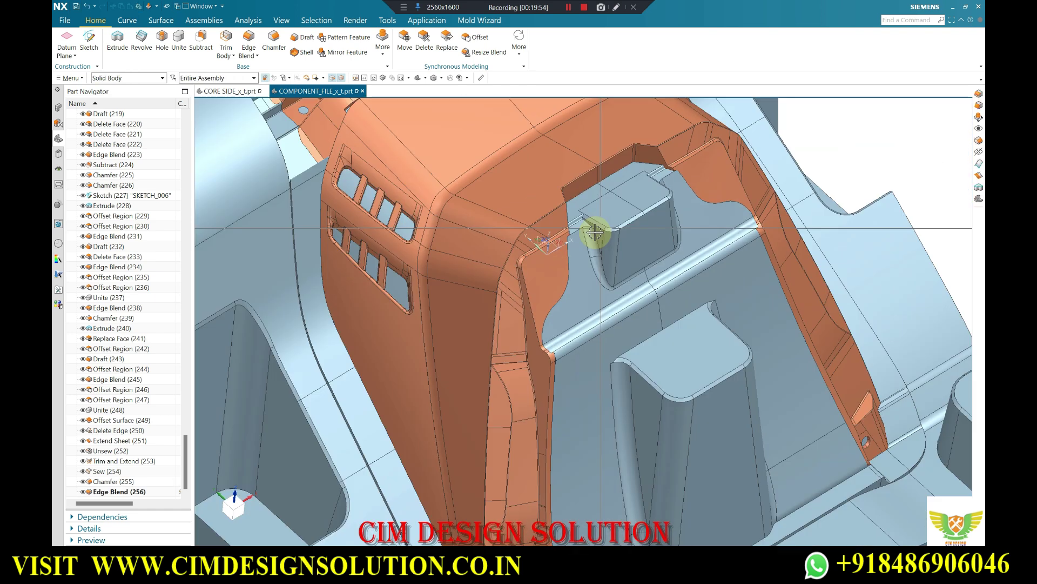
mouse_move(910, 253)
middle_down()
mouse_move(666, 188)
mouse_move(598, 250)
middle_up()
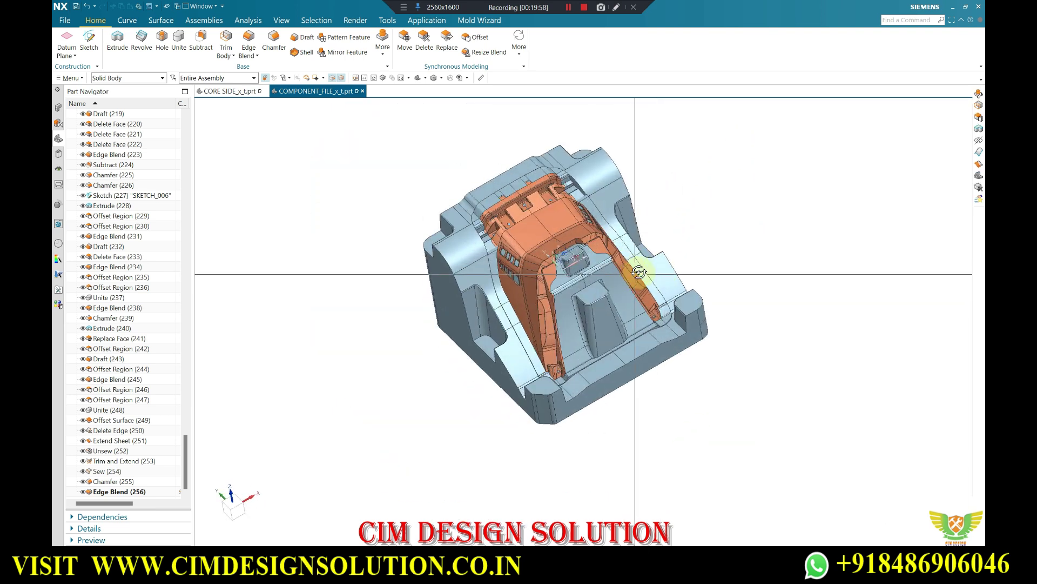
scroll(598, 250, up, 2)
scroll(599, 250, up, 3)
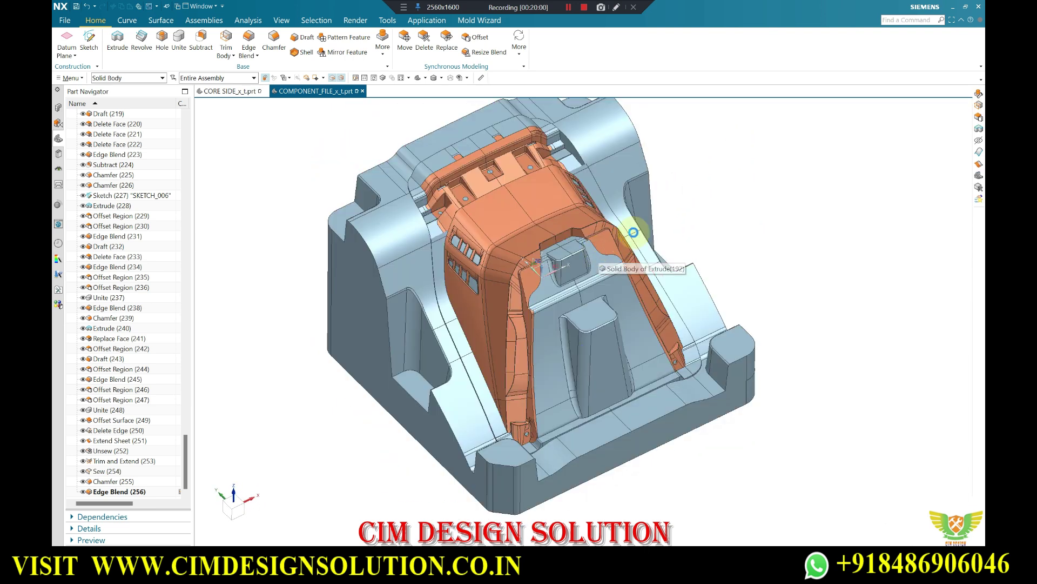
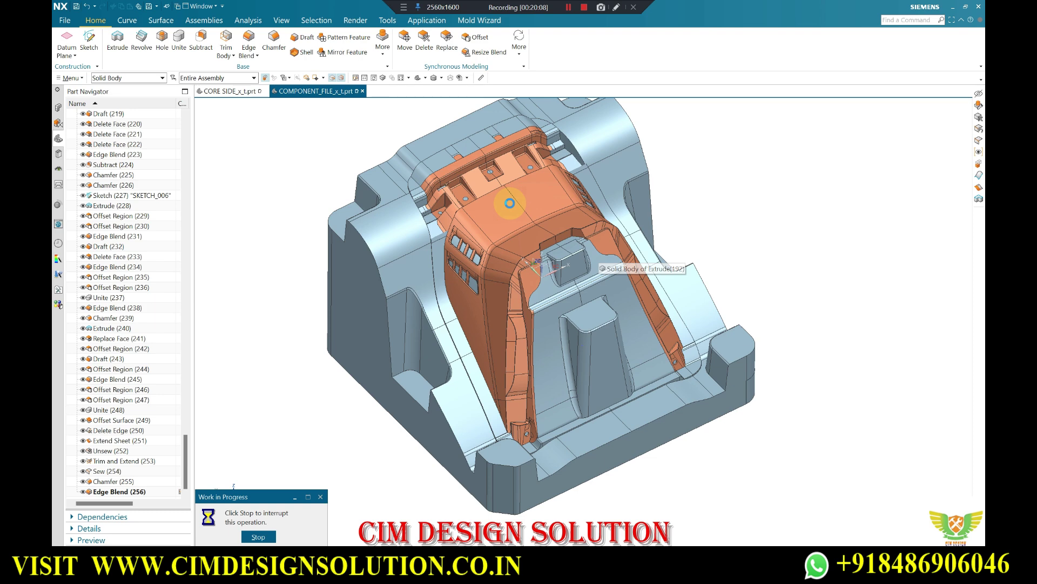
- Select the core block's bottom outline loop as the extrude section
mouse_move(482, 202)
middle_down()
mouse_move(882, 457)
mouse_move(683, 387)
middle_up()
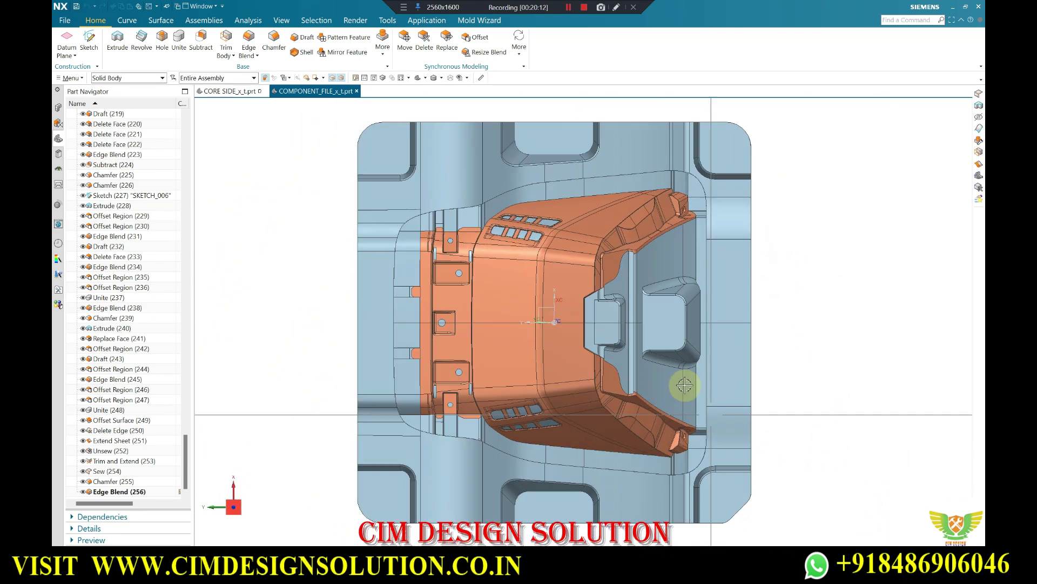
scroll(609, 306, up, 5)
scroll(572, 294, up, 3)
middle_drag(587, 292, 607, 303)
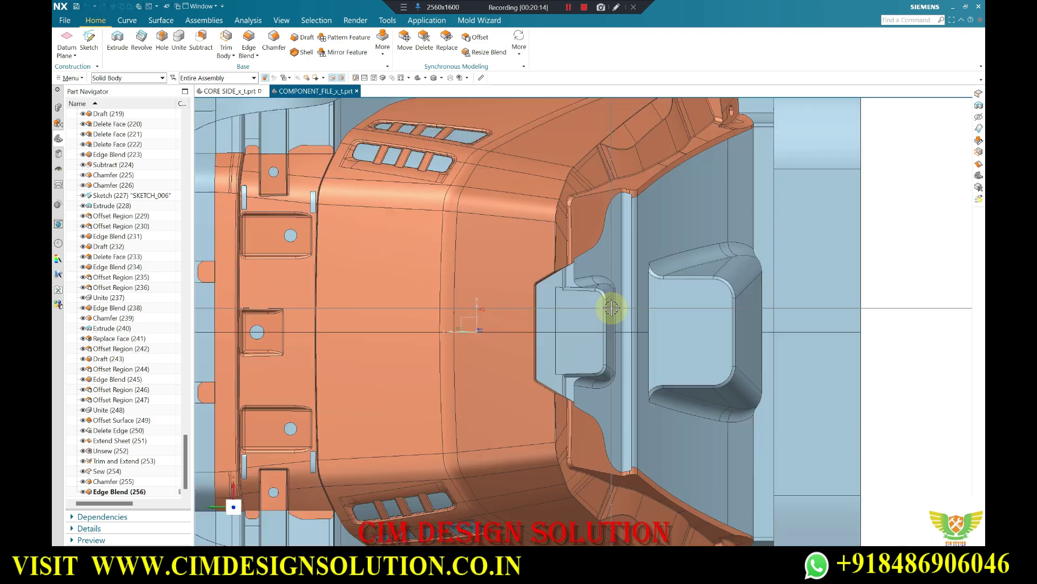
scroll(659, 302, down, 5)
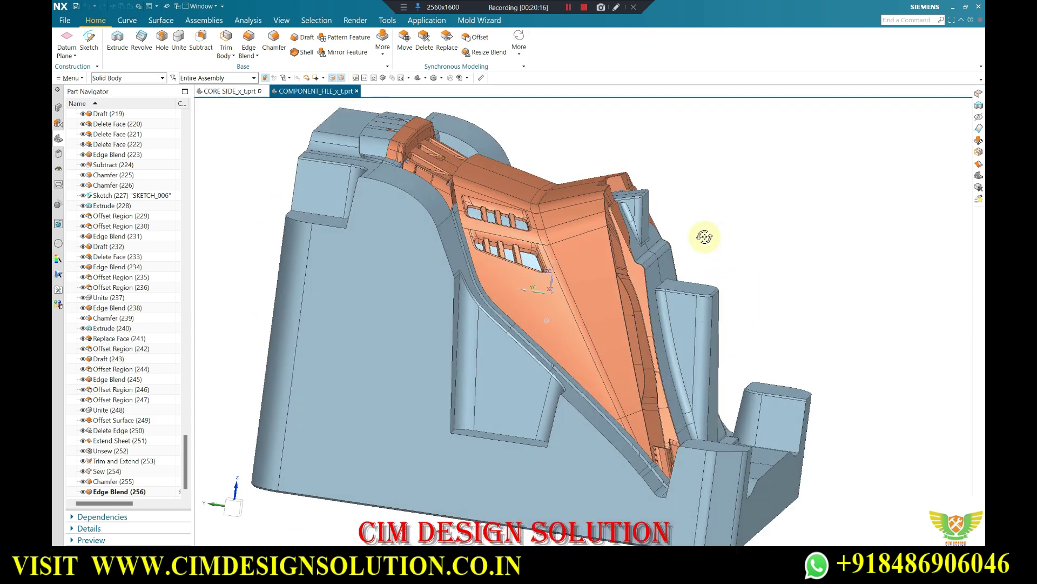
scroll(704, 234, up, 5)
middle_drag(686, 290, 688, 271)
scroll(688, 270, down, 4)
scroll(758, 357, up, 5)
scroll(759, 357, down, 3)
middle_drag(758, 357, 593, 341)
scroll(592, 340, up, 3)
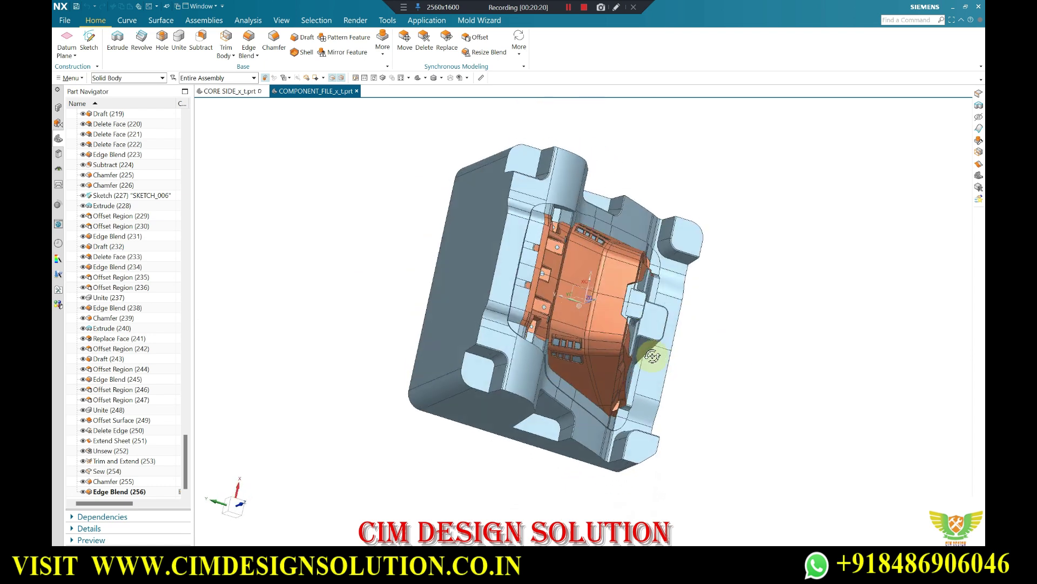
mouse_move(532, 243)
middle_down()
mouse_move(597, 239)
mouse_move(583, 238)
mouse_move(480, 342)
mouse_move(212, 104)
middle_up()
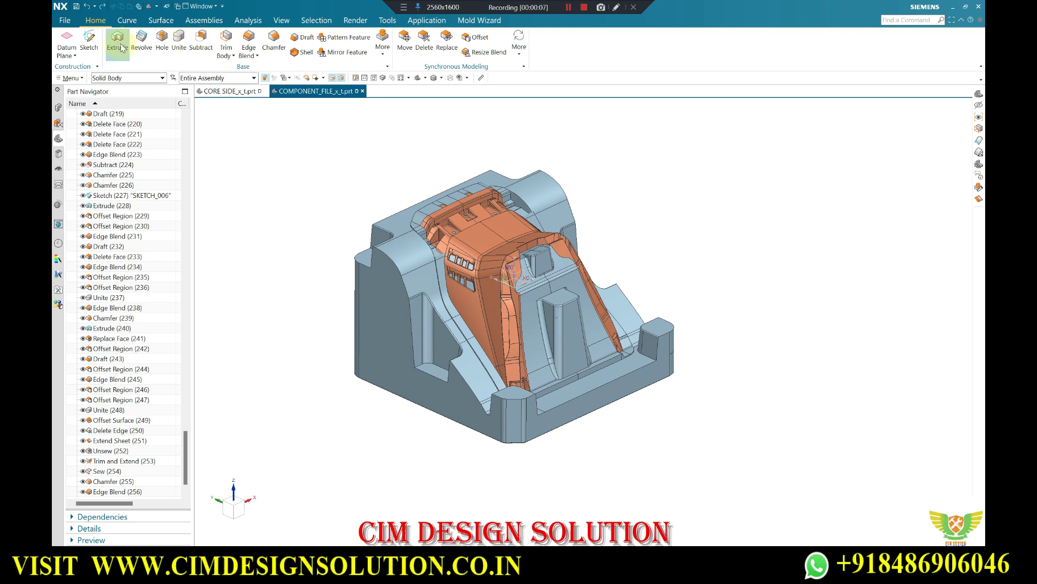
scroll(508, 410, up, 5)
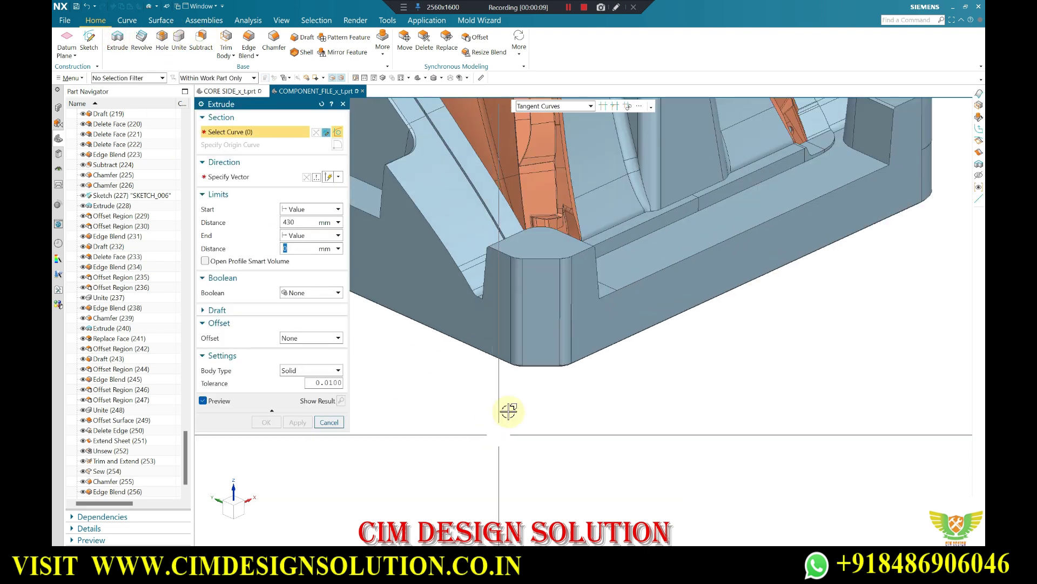
scroll(524, 326, up, 4)
click(521, 319)
scroll(683, 371, down, 2)
scroll(608, 398, down, 3)
scroll(617, 396, down, 3)
scroll(617, 396, down, 1)
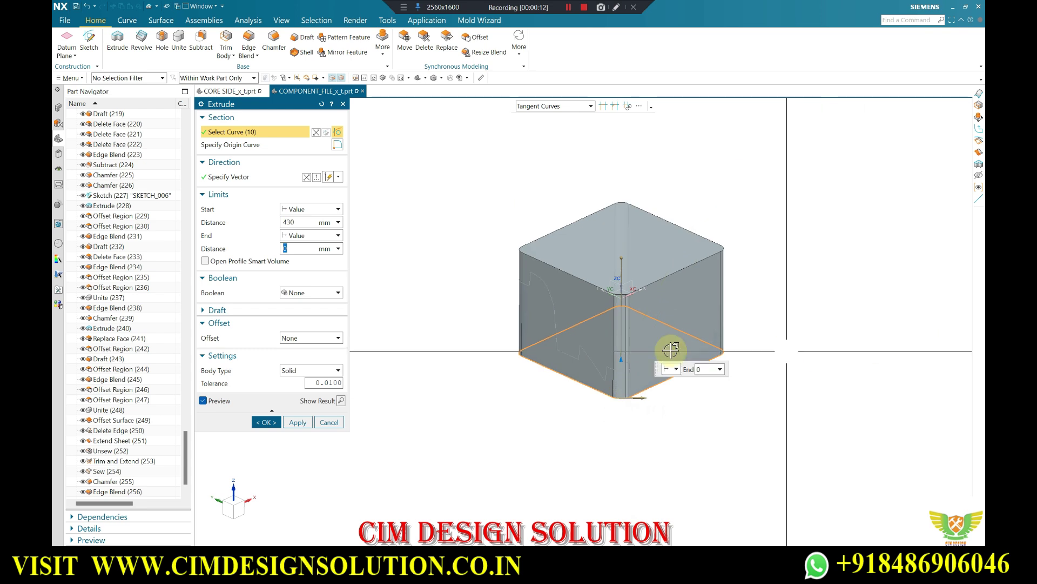
- Extrude the loop with start 430 mm and end 0 into a new block
middle_drag(446, 289, 584, 232)
key(F8)
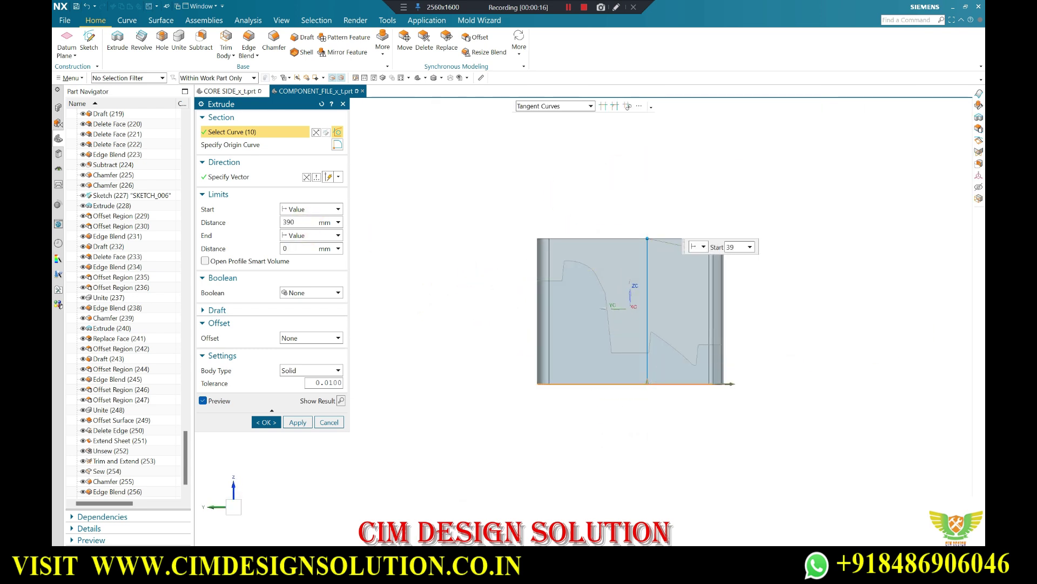
mouse_move(563, 204)
middle_down()
mouse_move(586, 238)
mouse_move(562, 222)
mouse_move(585, 202)
mouse_move(621, 200)
mouse_move(562, 246)
middle_up()
click(452, 80)
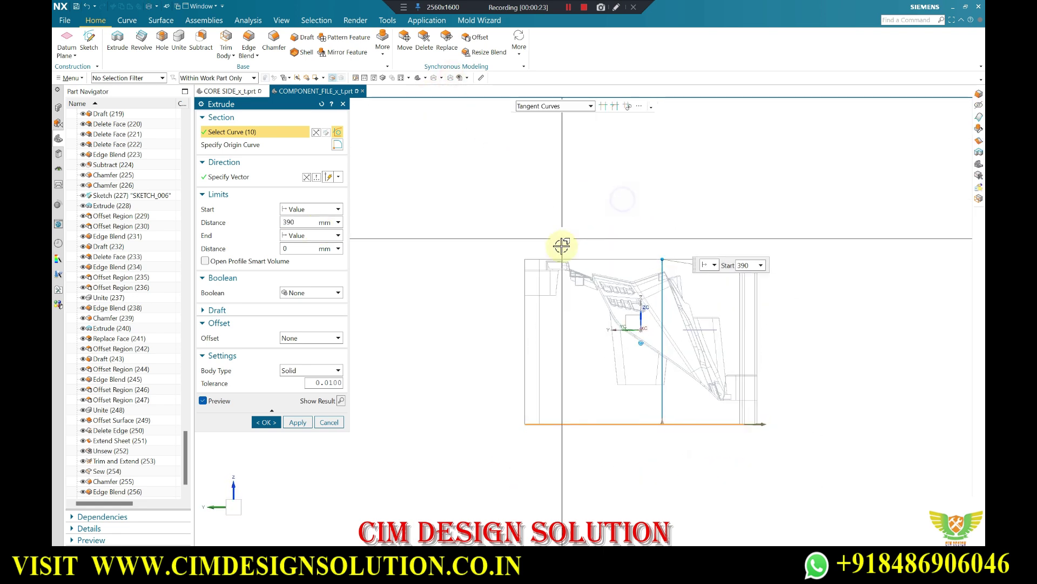
scroll(562, 246, up, 5)
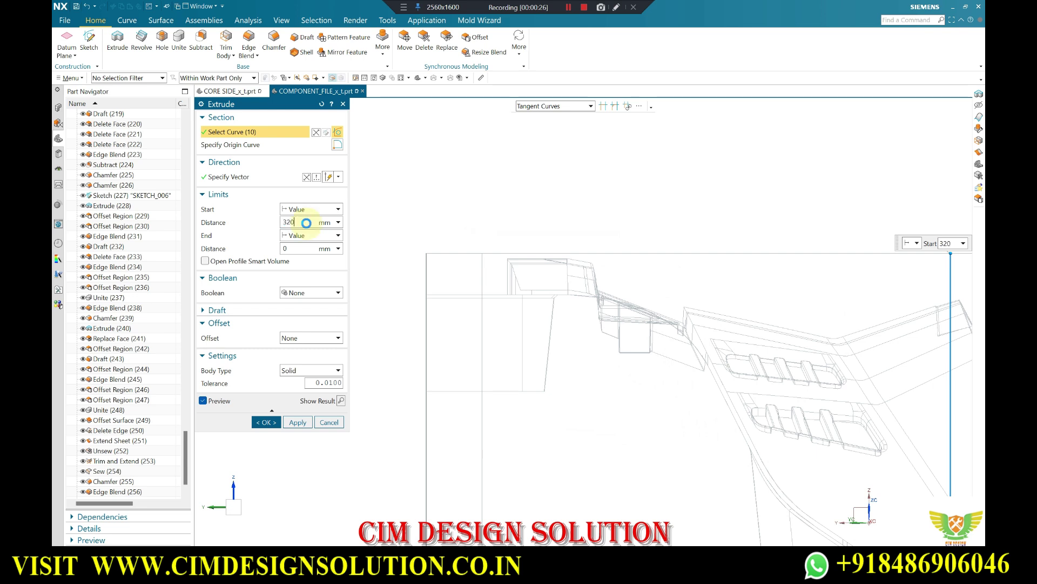
text(430)
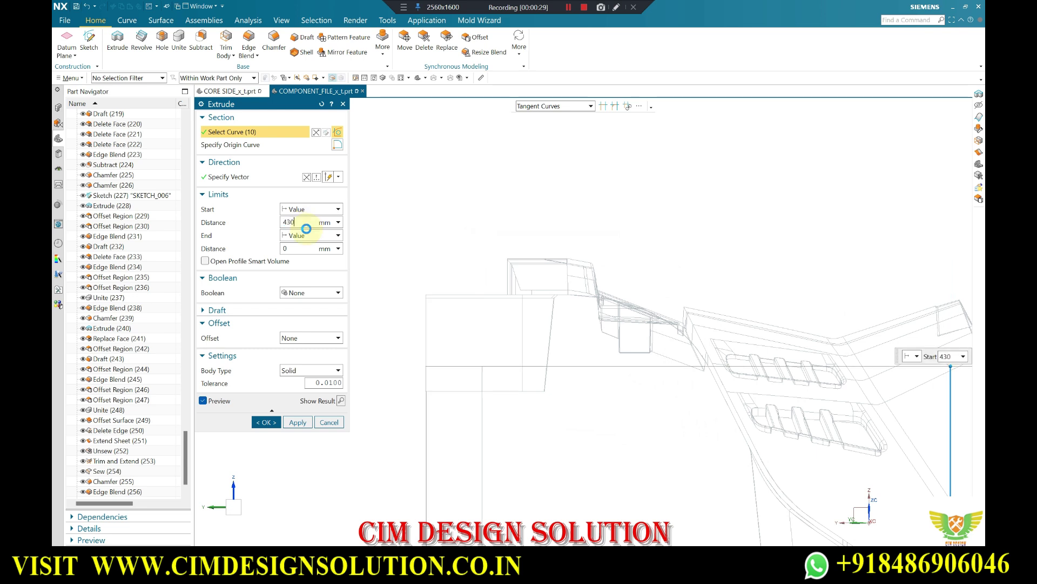
text(30)
key(Return)
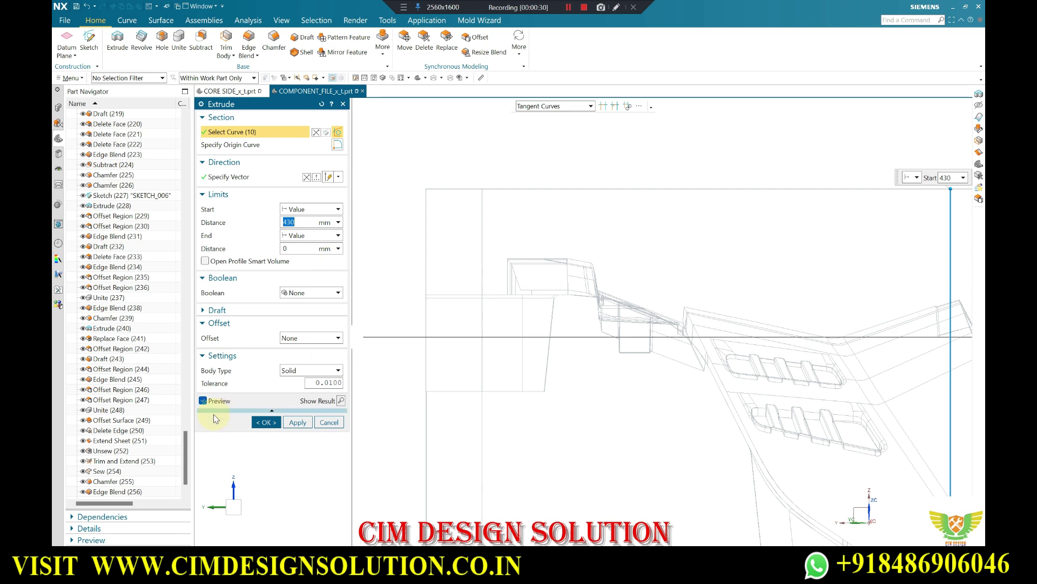
click(268, 423)
scroll(658, 260, down, 3)
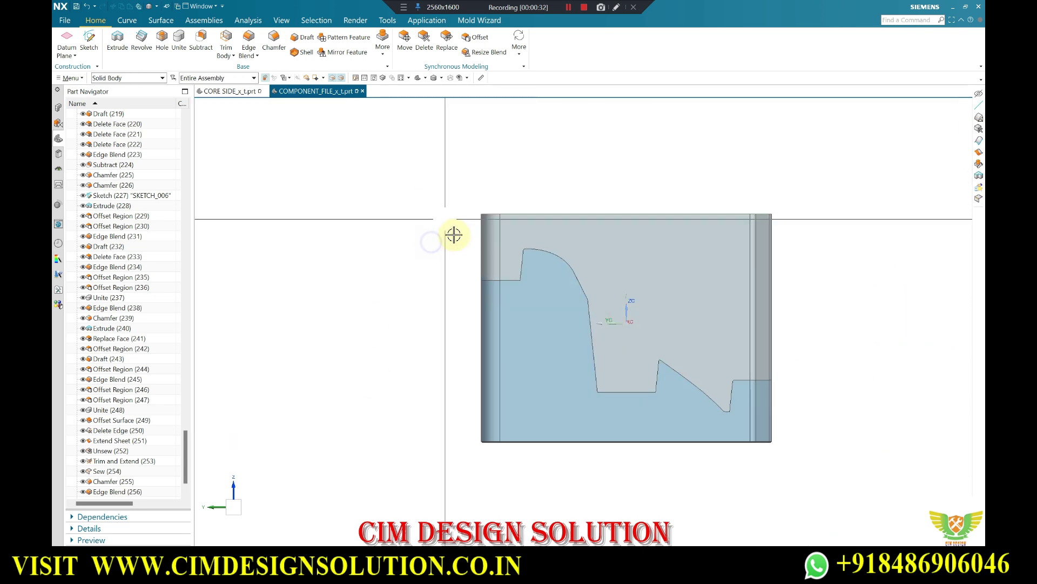
- Subtract the mould body from the new 430 mm block, keeping the tool body
middle_drag(522, 412, 521, 325)
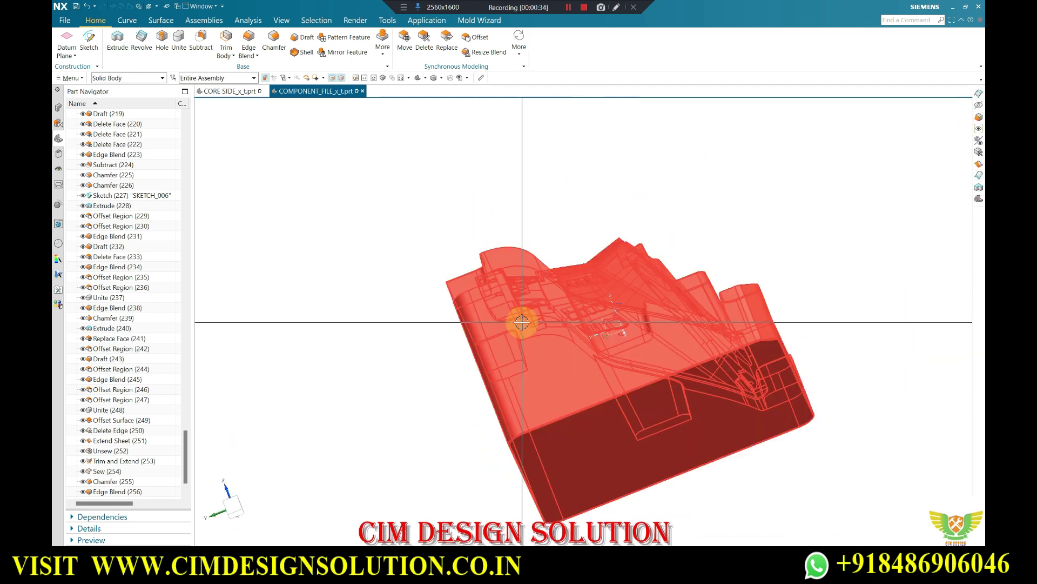
key(ctrl+z)
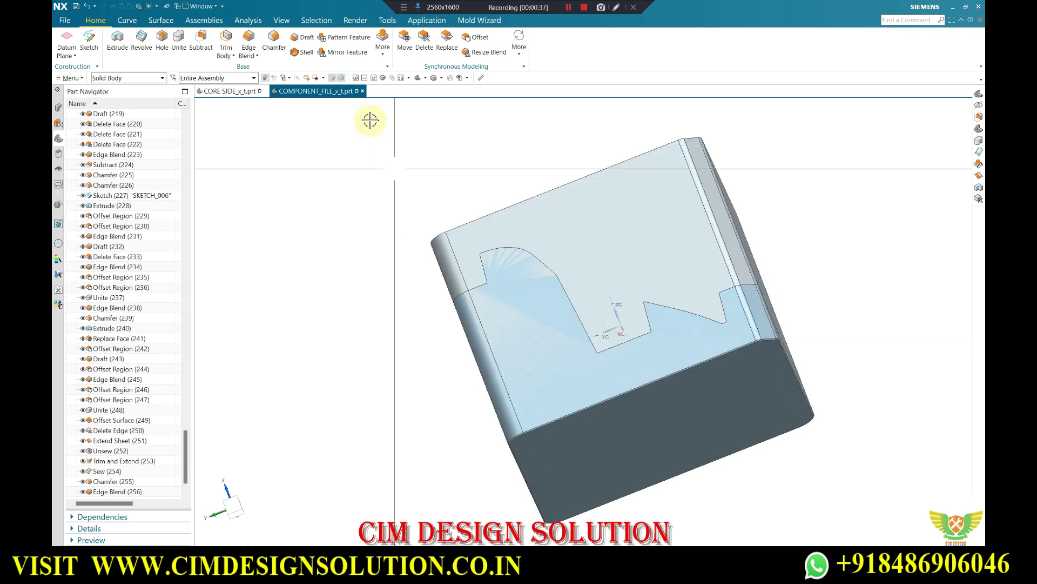
click(208, 42)
click(542, 210)
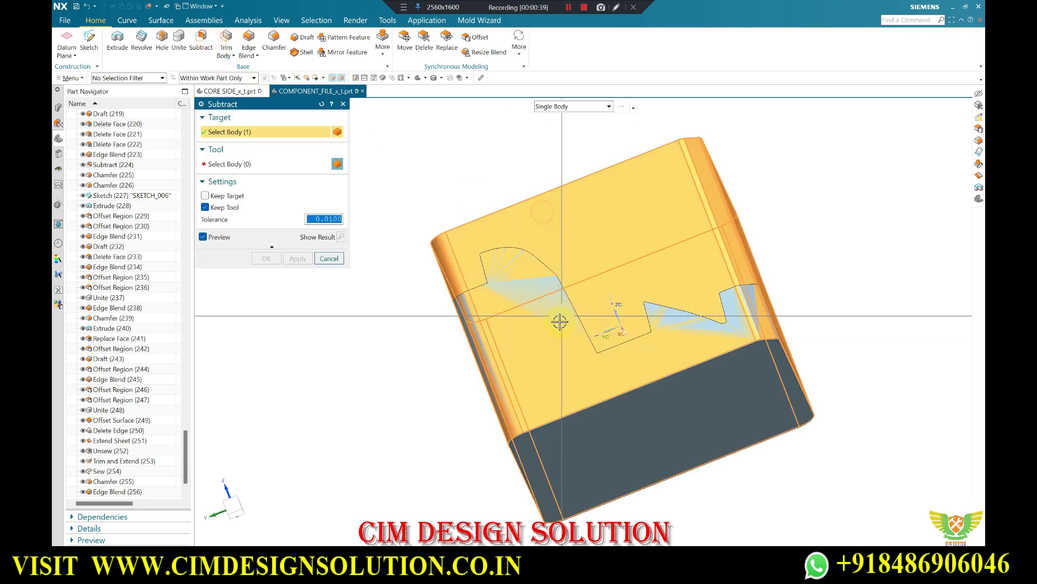
click(527, 366)
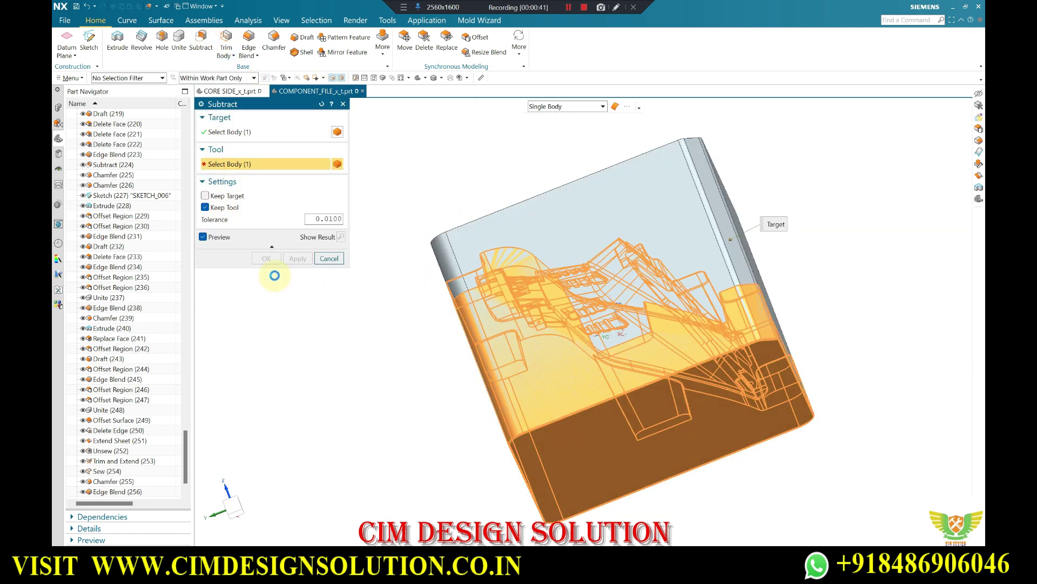
click(266, 258)
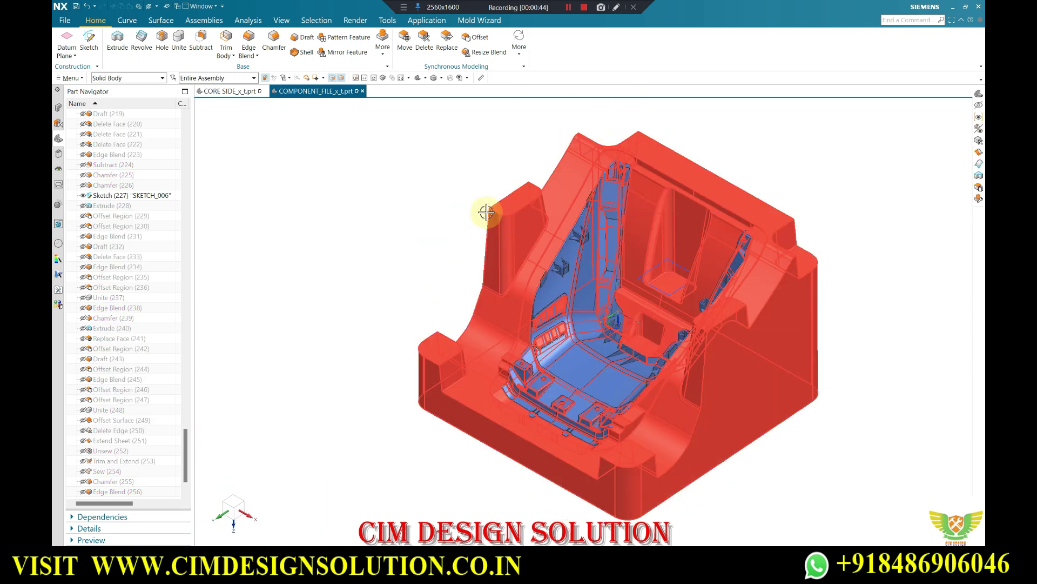
scroll(486, 213, up, 5)
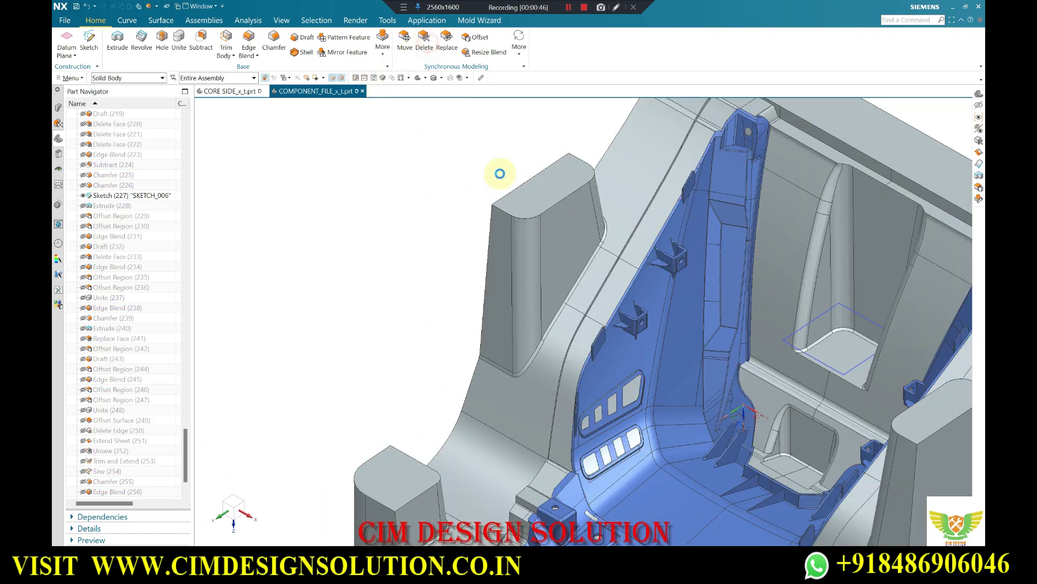
- Delete six corner fillet faces using the Face selection type
click(232, 122)
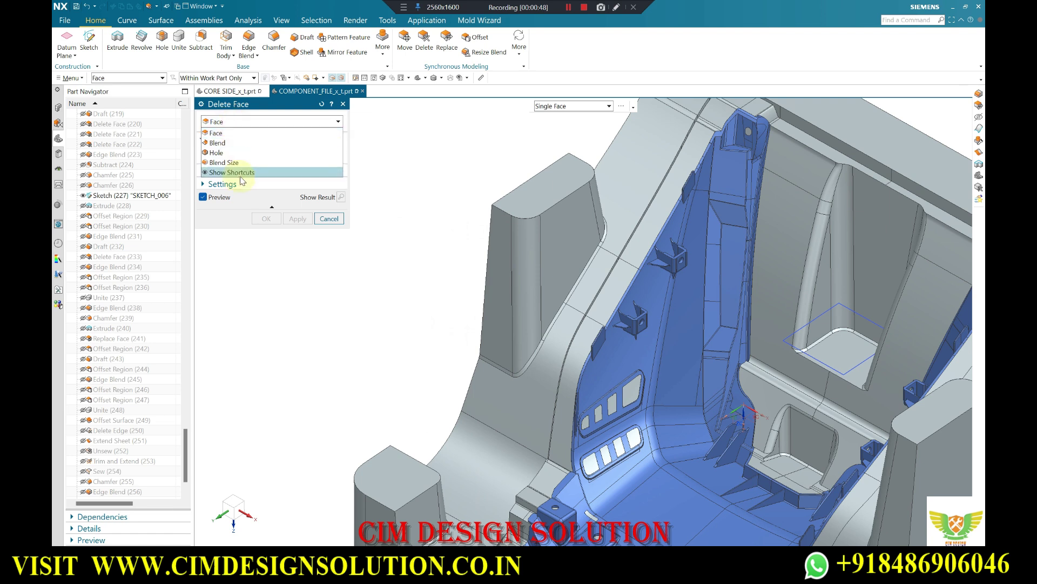
click(304, 132)
scroll(488, 390, up, 5)
click(510, 394)
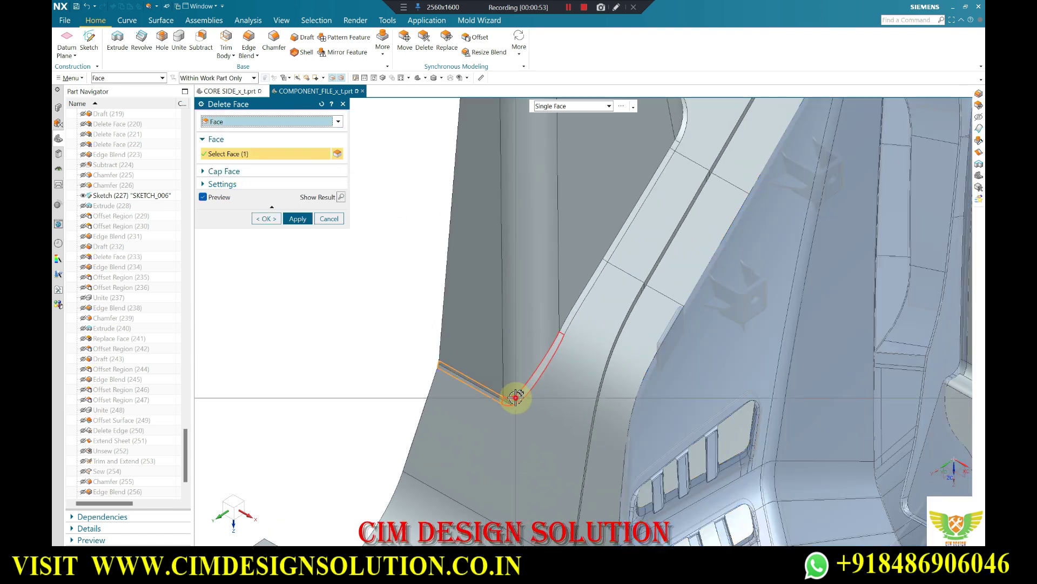
click(568, 309)
click(621, 249)
click(678, 136)
click(537, 301)
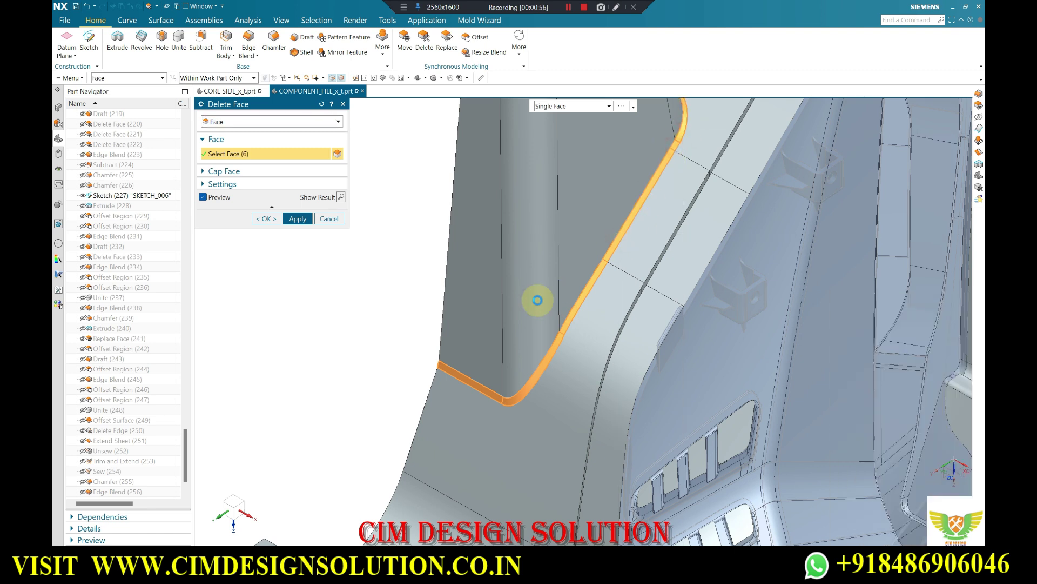
middle_drag(537, 301, 597, 189)
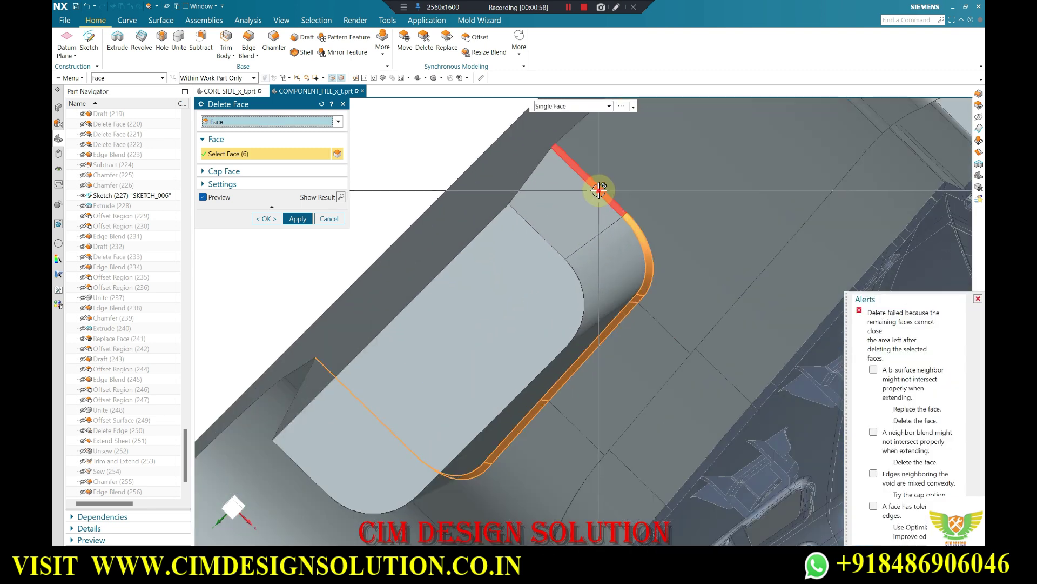
click(599, 189)
click(298, 221)
- Pick the fillet faces on another corner, then close Delete Face after it fails
mouse_move(504, 204)
middle_down()
mouse_move(527, 220)
mouse_move(544, 157)
mouse_move(852, 292)
middle_up()
scroll(649, 423, up, 5)
scroll(639, 452, up, 3)
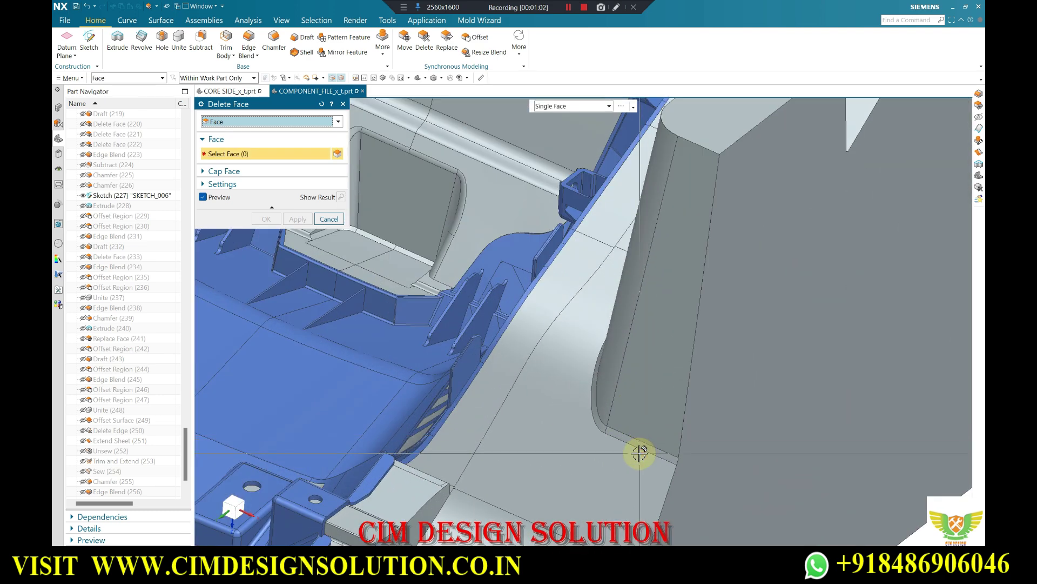
click(596, 395)
scroll(736, 393, down, 3)
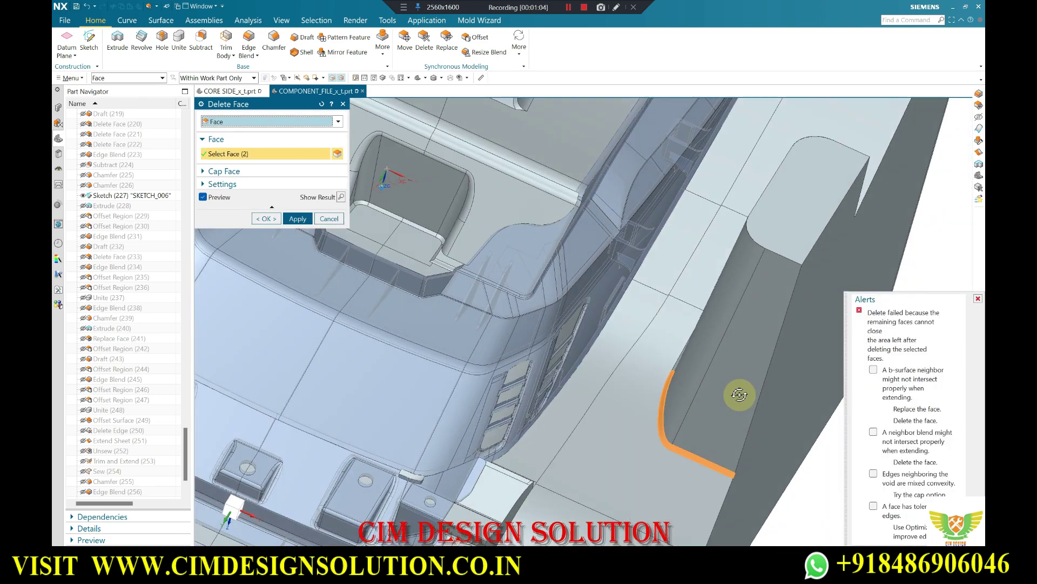
scroll(706, 377, down, 3)
click(728, 323)
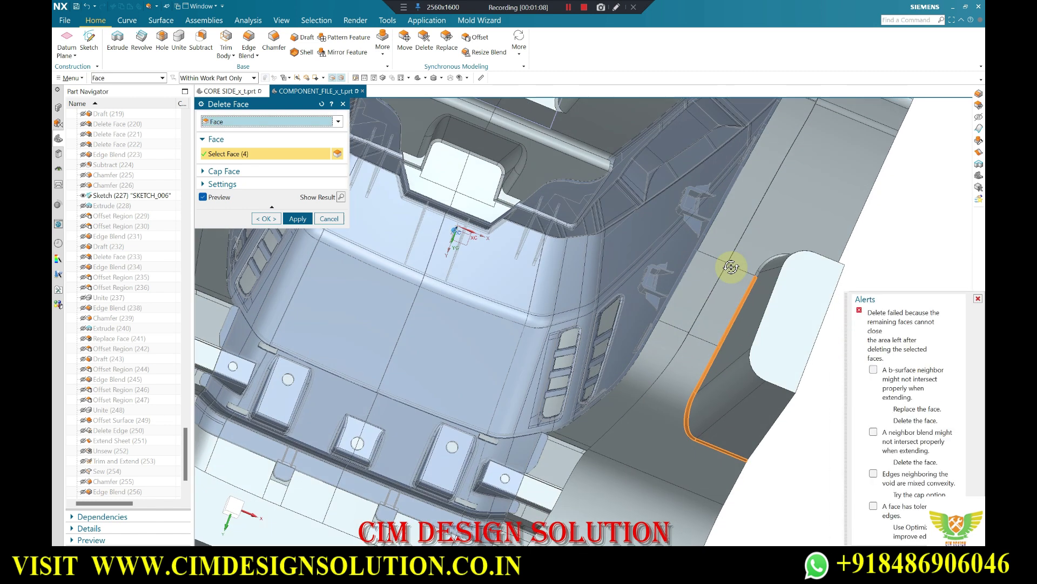
scroll(751, 282, up, 5)
click(764, 259)
click(879, 236)
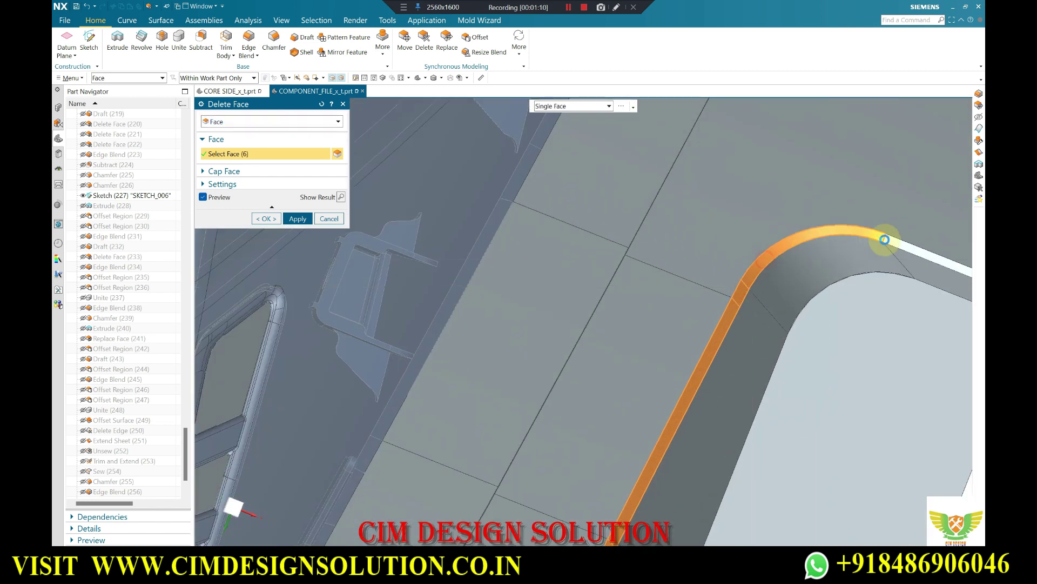
scroll(794, 254, down, 6)
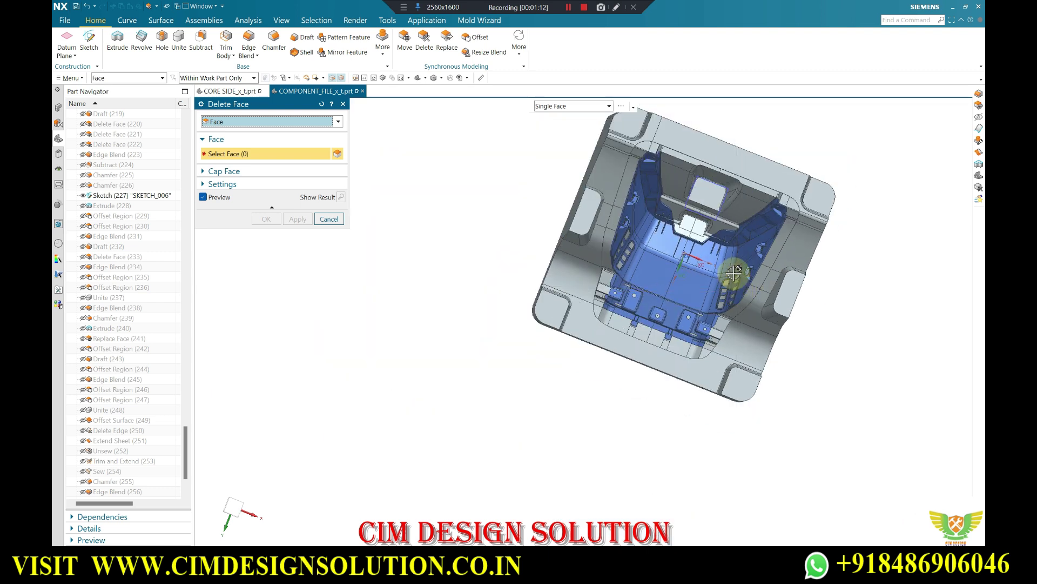
middle_drag(731, 270, 647, 185)
click(342, 104)
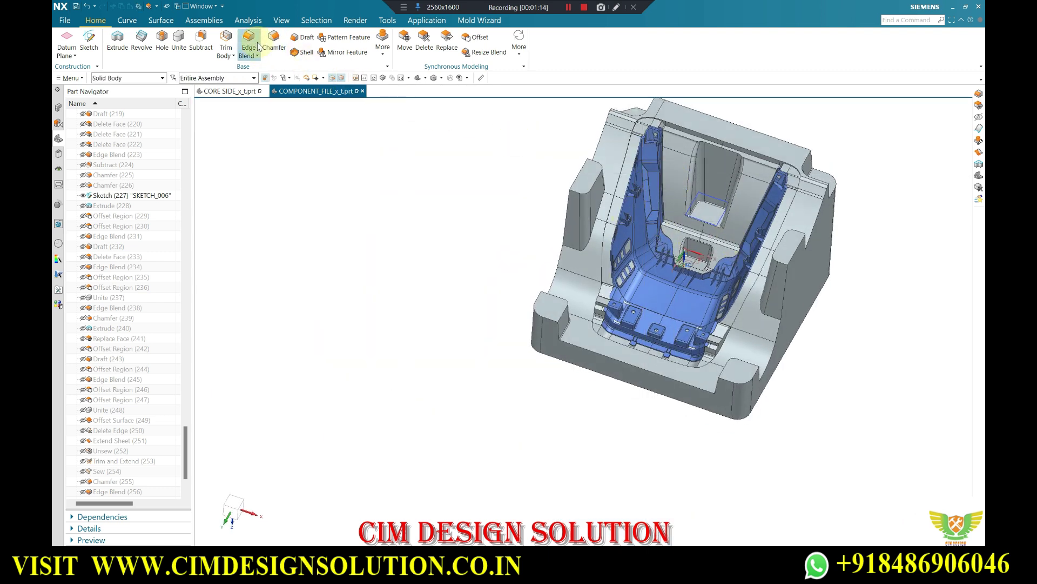
- Blend two corner edge chains with an 8 mm radius
key(b)
scroll(591, 225, up, 5)
click(562, 300)
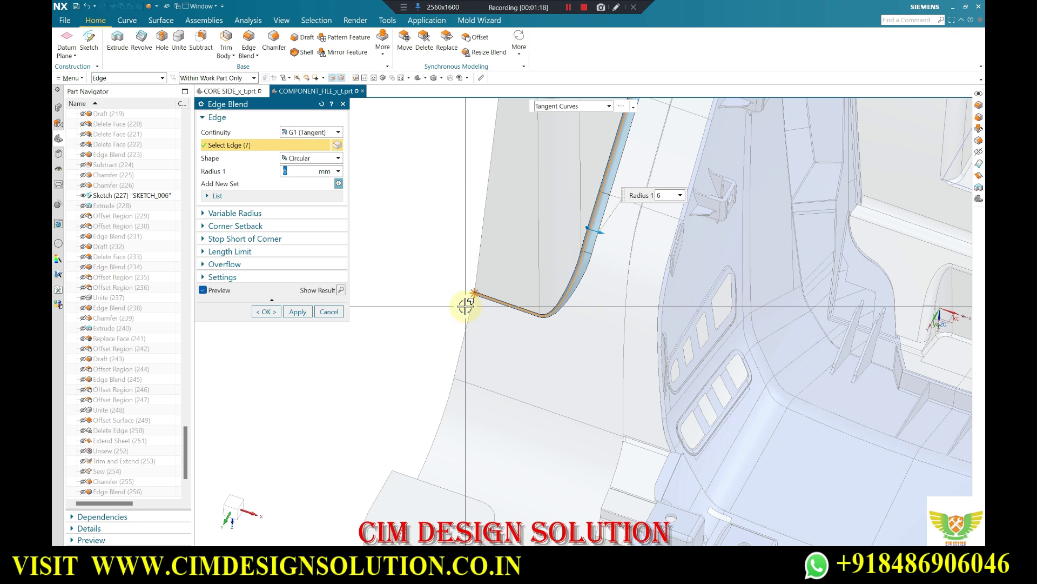
scroll(497, 292, down, 5)
scroll(701, 319, up, 3)
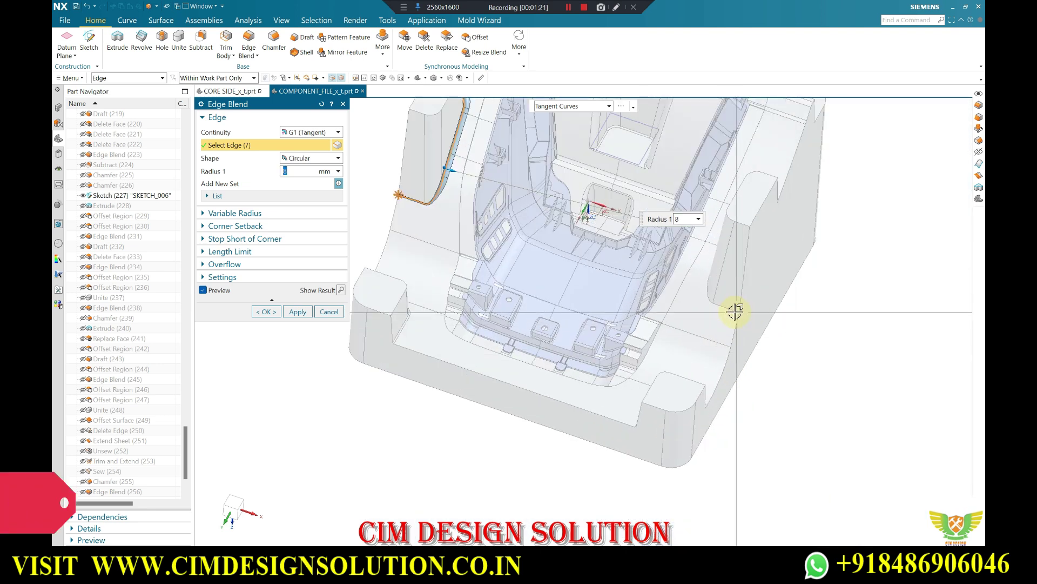
scroll(734, 308, up, 2)
click(725, 312)
middle_click(724, 312)
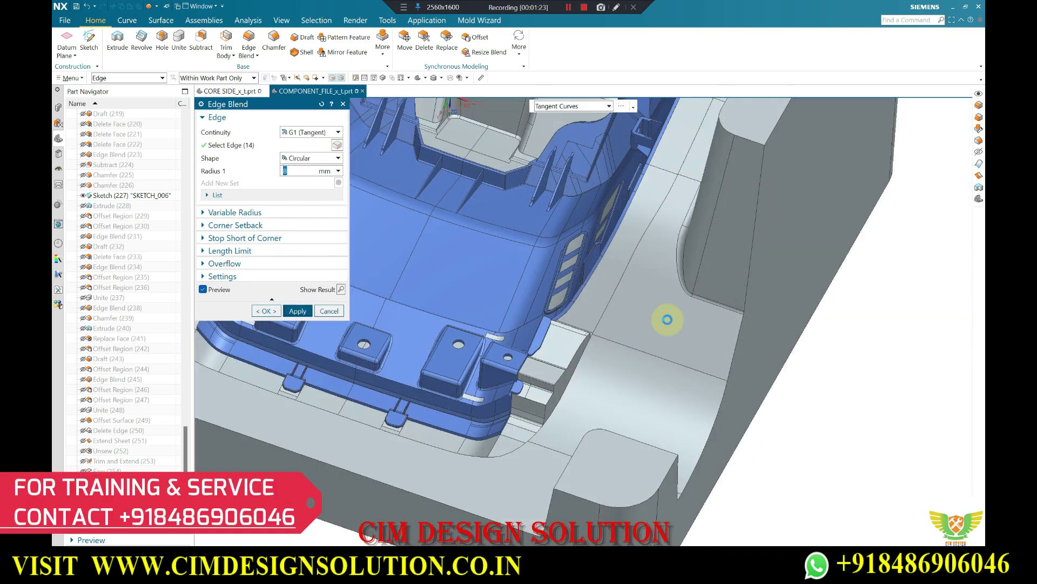
- Close Edge Blend and orbit to inspect the blended core
scroll(667, 319, down, 2)
click(330, 312)
scroll(764, 340, down, 3)
mouse_move(764, 341)
middle_down()
mouse_move(764, 371)
mouse_move(741, 328)
middle_up()
scroll(740, 328, up, 3)
mouse_move(648, 331)
middle_down()
mouse_move(606, 209)
mouse_move(470, 204)
middle_up()
scroll(448, 229, up, 3)
scroll(454, 235, down, 3)
scroll(459, 233, up, 3)
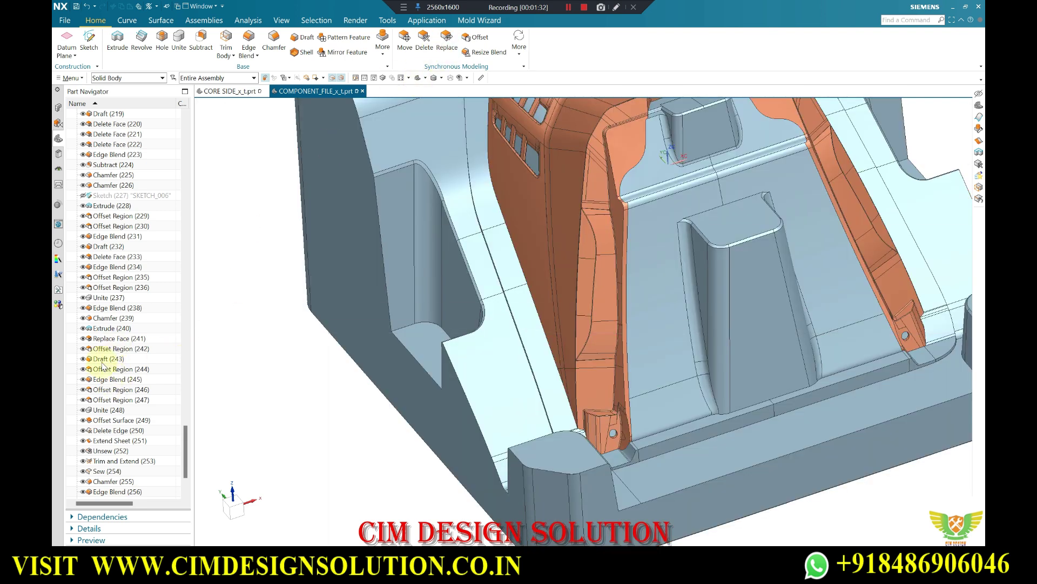
- Delete the Chamfer (225) feature from the Part Navigator
scroll(112, 456, down, 1)
scroll(111, 443, down, 2)
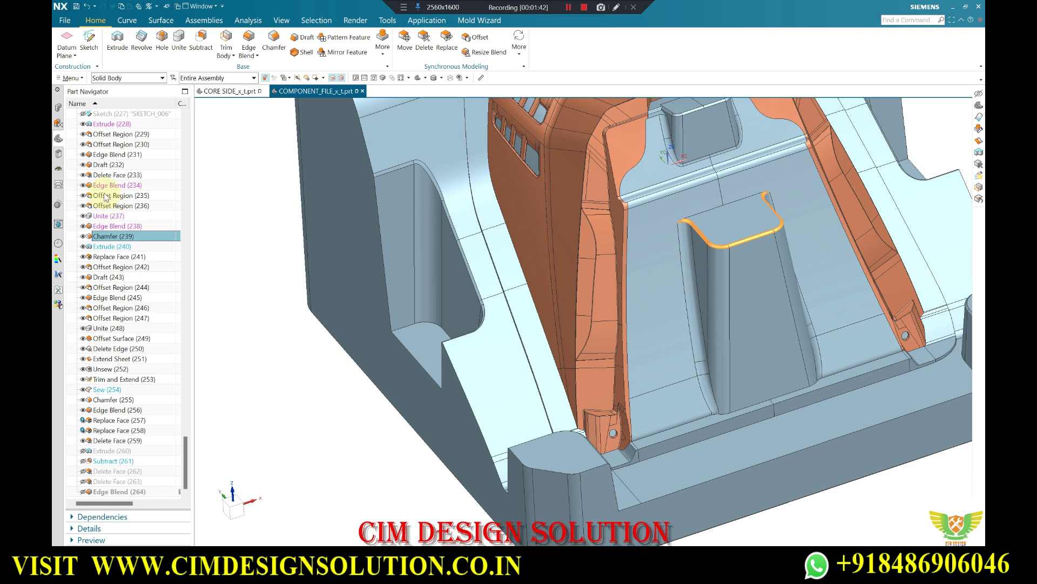
scroll(105, 157, up, 1)
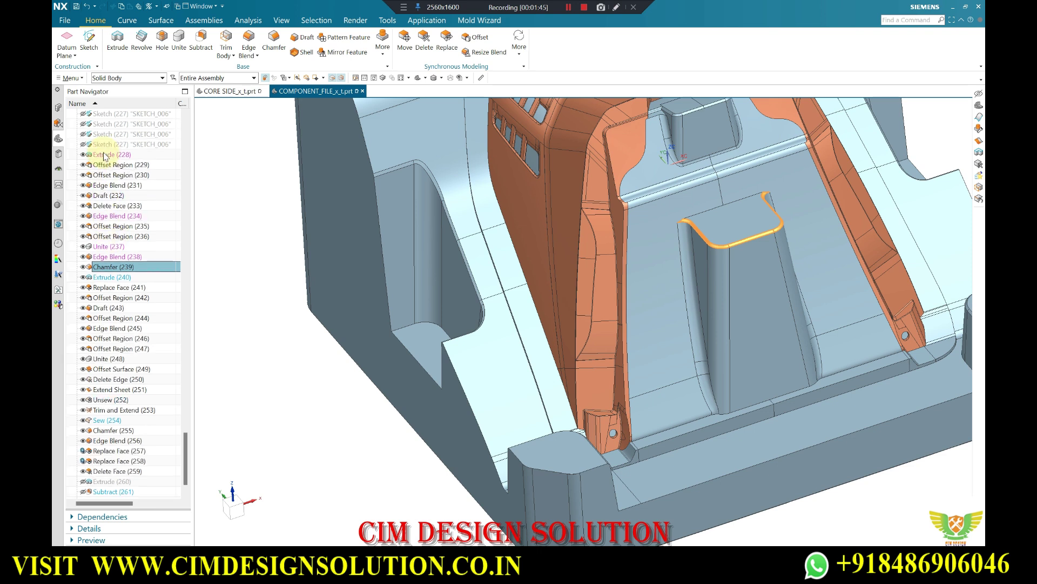
scroll(108, 167, up, 1)
click(104, 165)
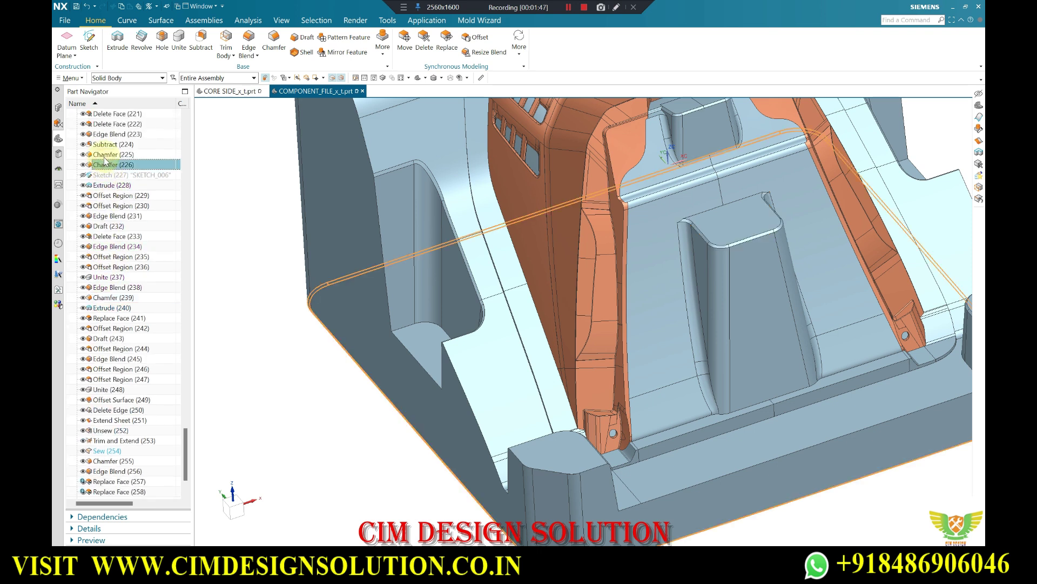
click(105, 155)
right_click(105, 155)
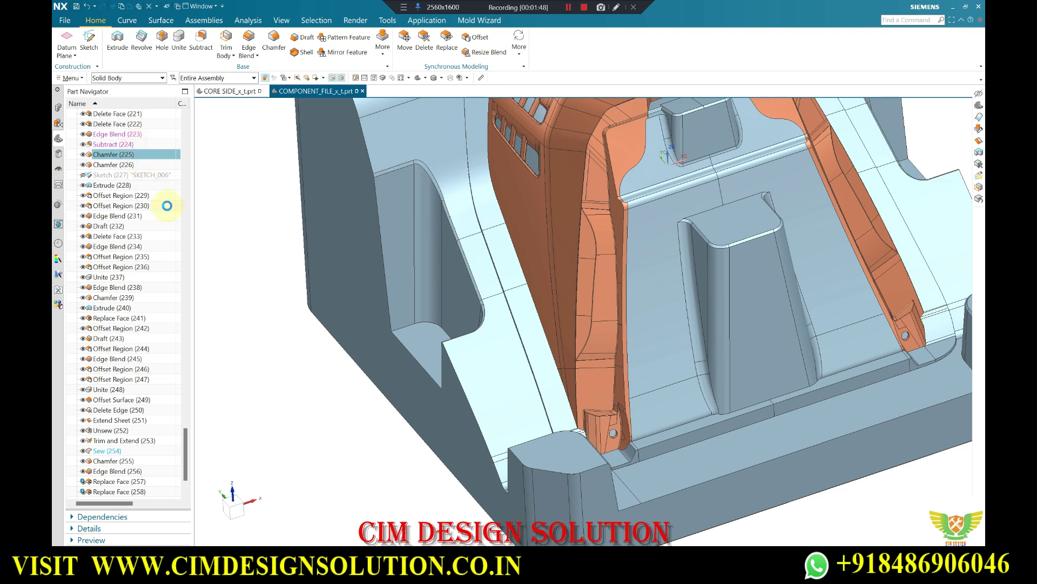
key(Delete)
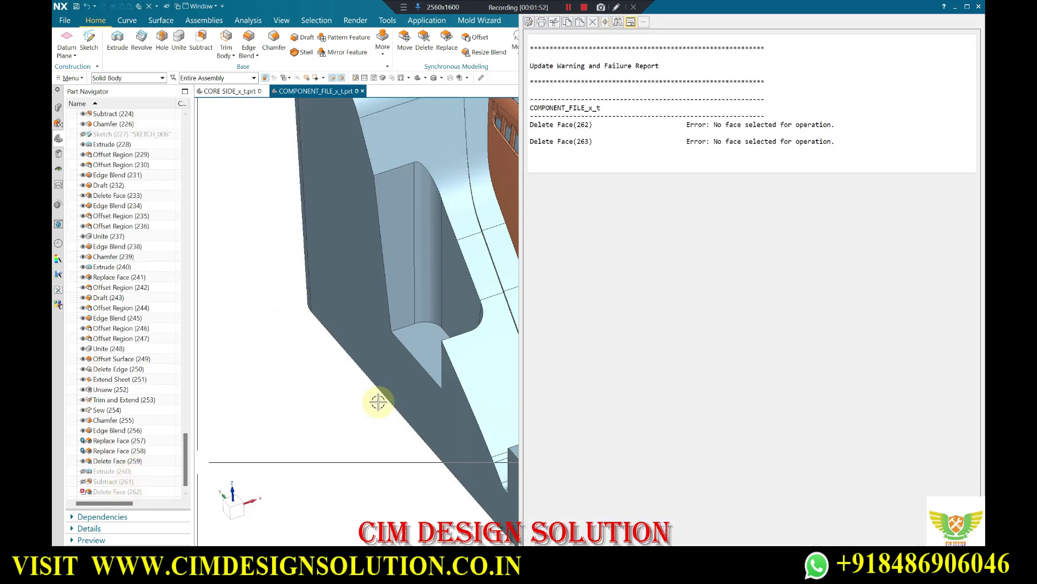
- Dismiss the failure report and delete Delete Face (262), Delete Face (263) and Edge Blend (264)
click(978, 7)
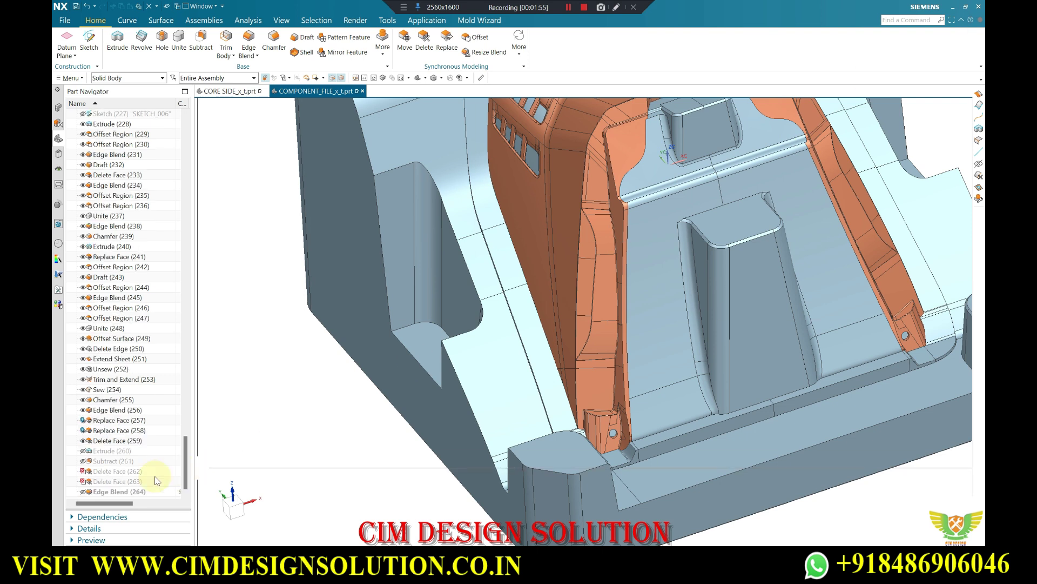
right_click(114, 474)
click(141, 448)
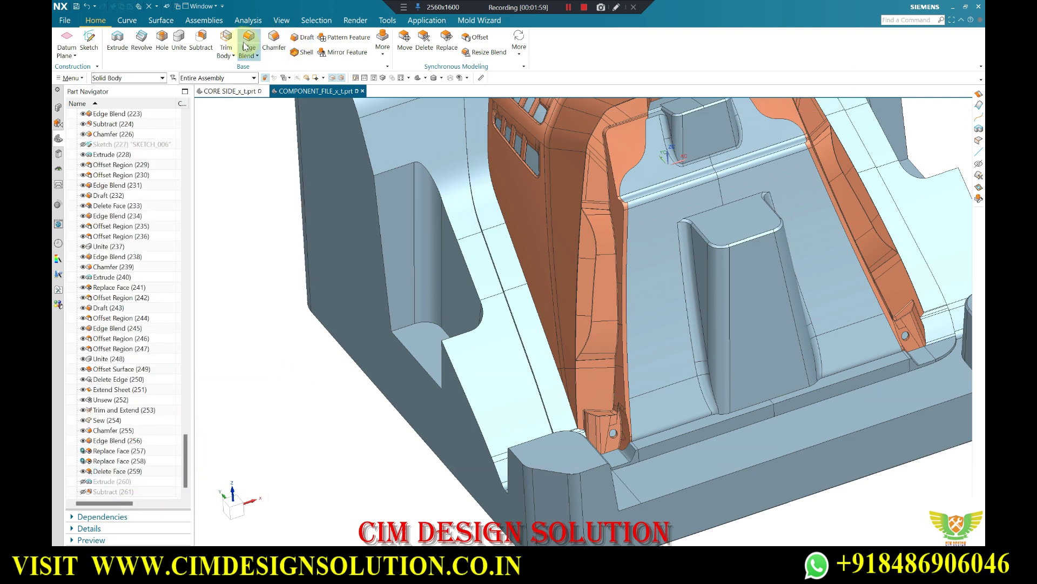
- Blend the pocket corner edge chain with a 10 mm radius
key(b)
click(424, 163)
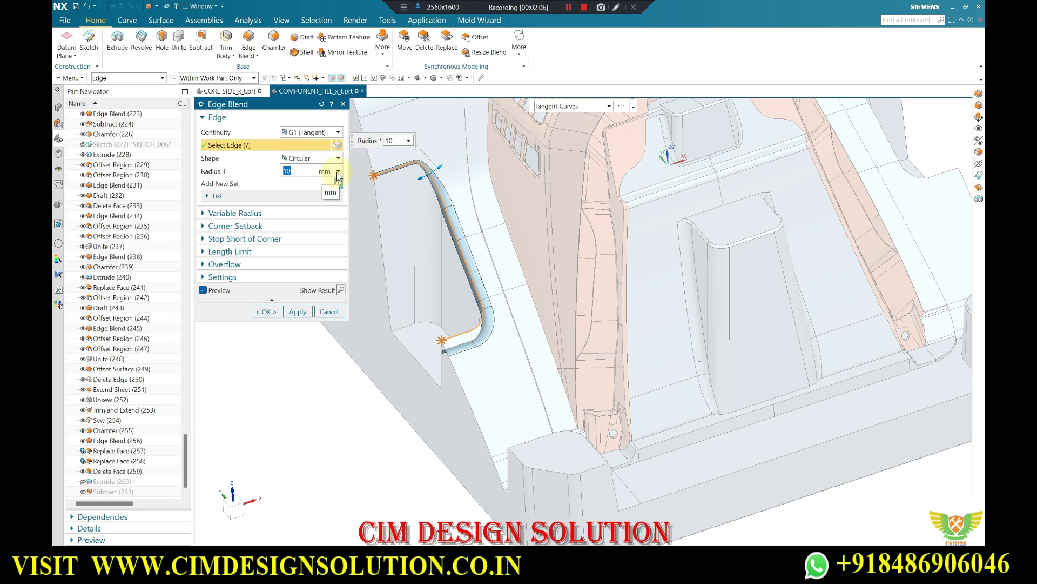
scroll(374, 322, down, 2)
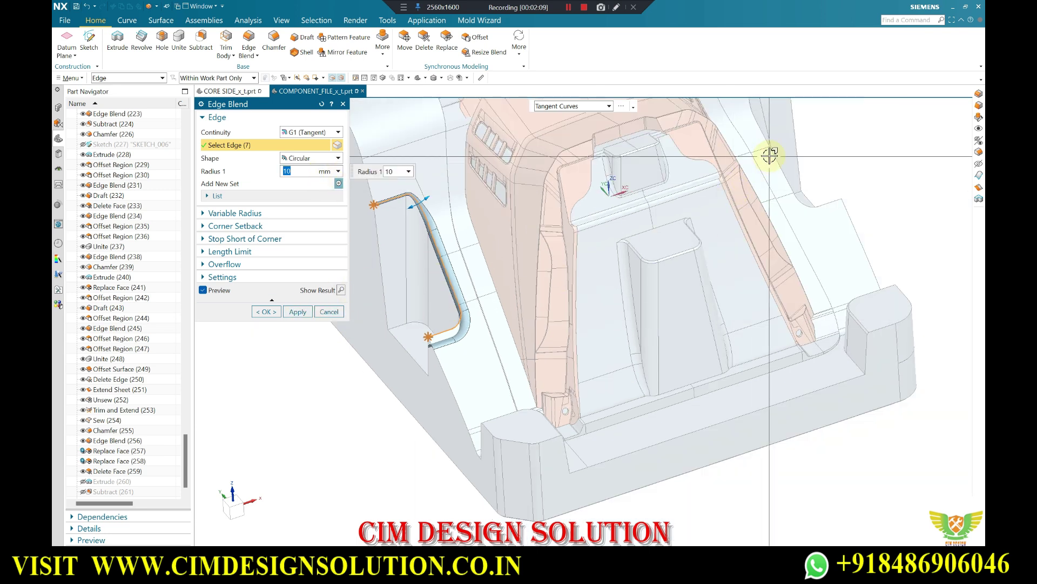
middle_click(761, 204)
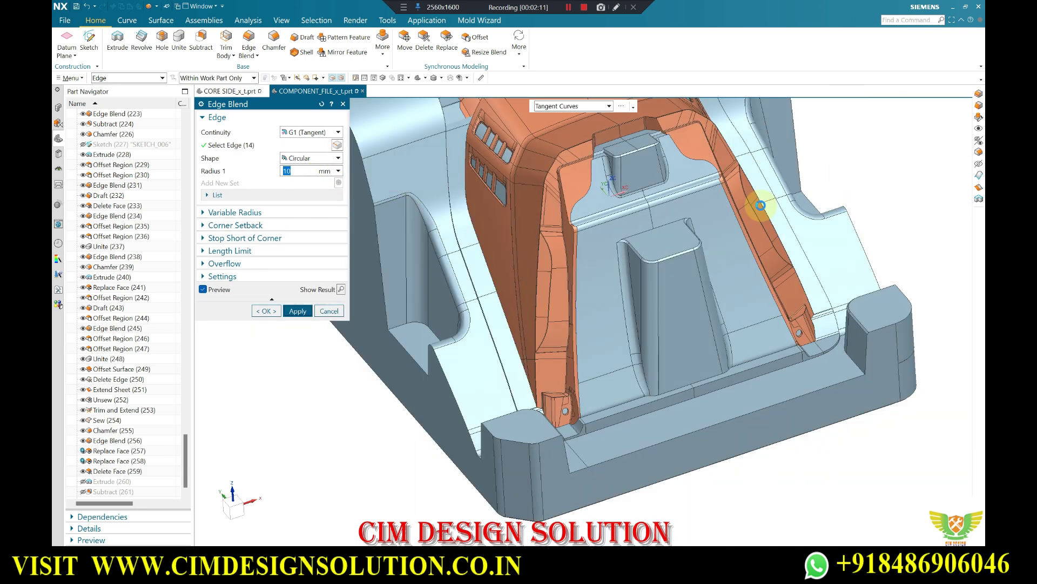
middle_click(751, 230)
- Orbit and zoom the model to check the new 10 mm blends
mouse_move(751, 230)
middle_down()
mouse_move(710, 190)
mouse_move(536, 187)
middle_up()
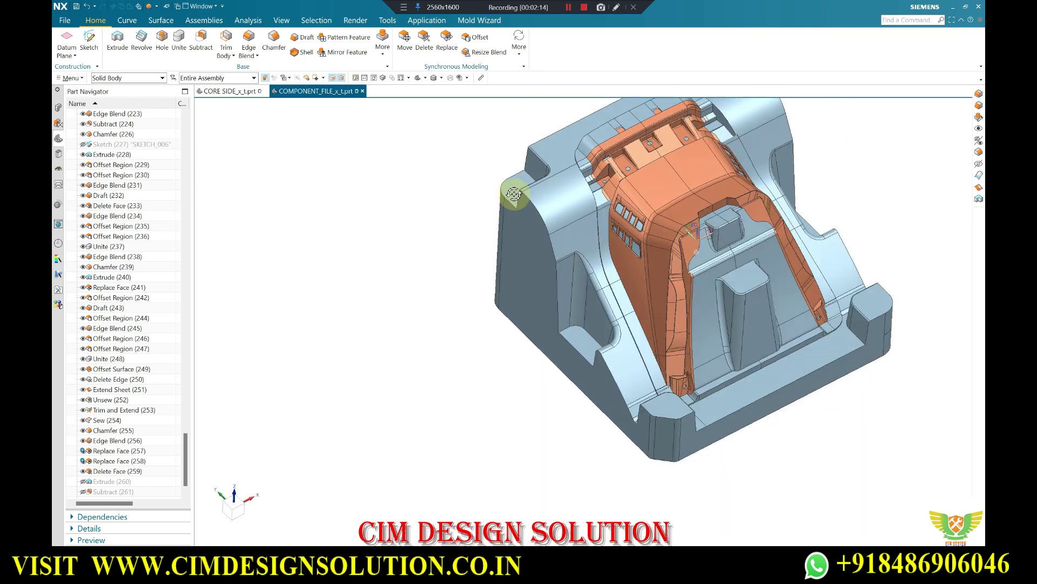
scroll(535, 188, up, 3)
scroll(546, 174, up, 2)
scroll(535, 165, down, 3)
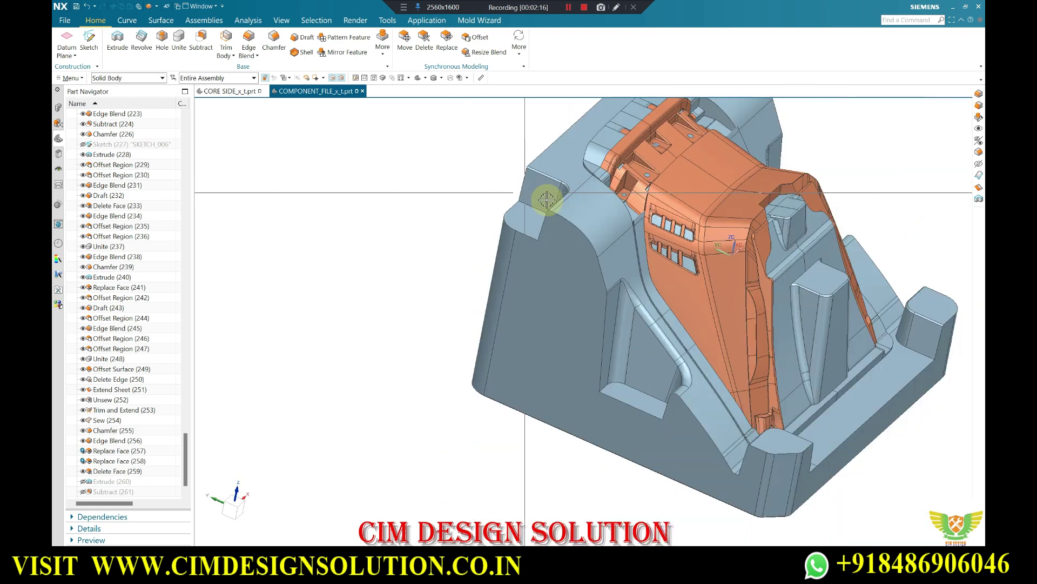
scroll(546, 194, up, 2)
scroll(521, 220, down, 3)
scroll(607, 128, up, 2)
scroll(772, 312, down, 2)
scroll(773, 313, up, 2)
scroll(486, 236, up, 3)
scroll(521, 232, down, 1)
- Start an Offset Region on three corner and pocket faces, then abandon it
click(475, 36)
click(535, 206)
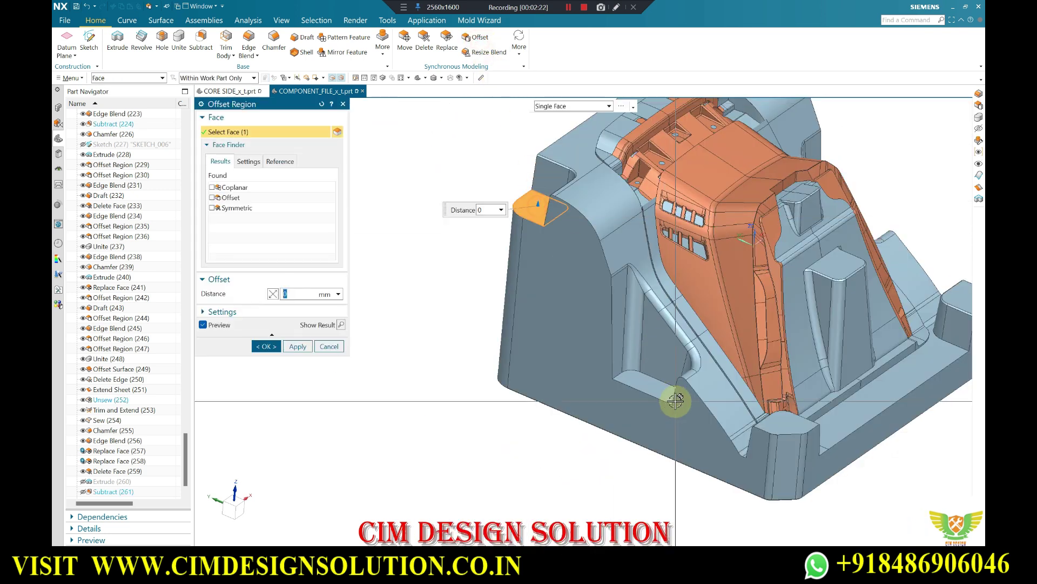
middle_drag(705, 399, 630, 445)
click(630, 445)
scroll(736, 220, up, 2)
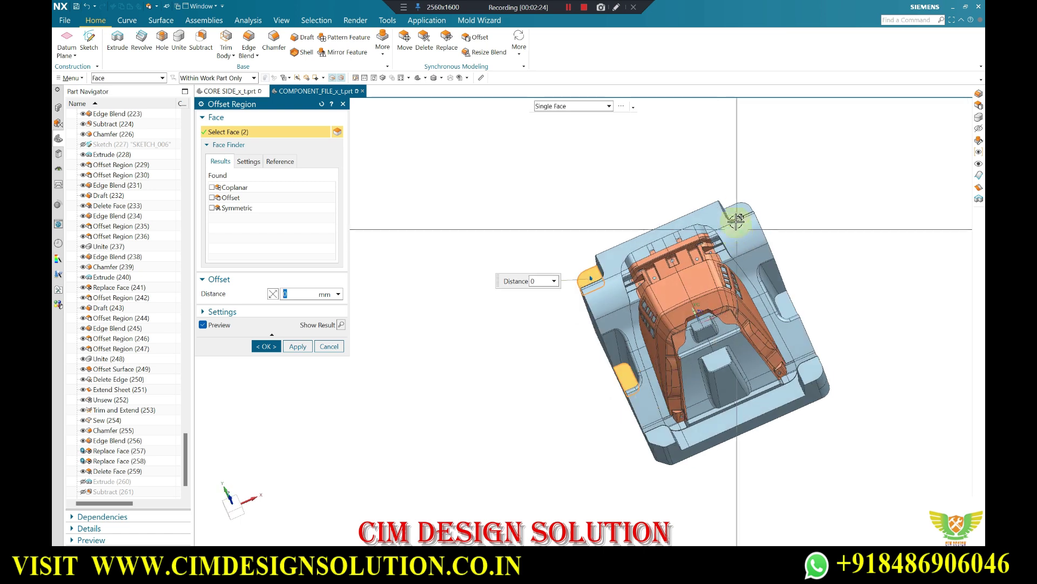
click(787, 297)
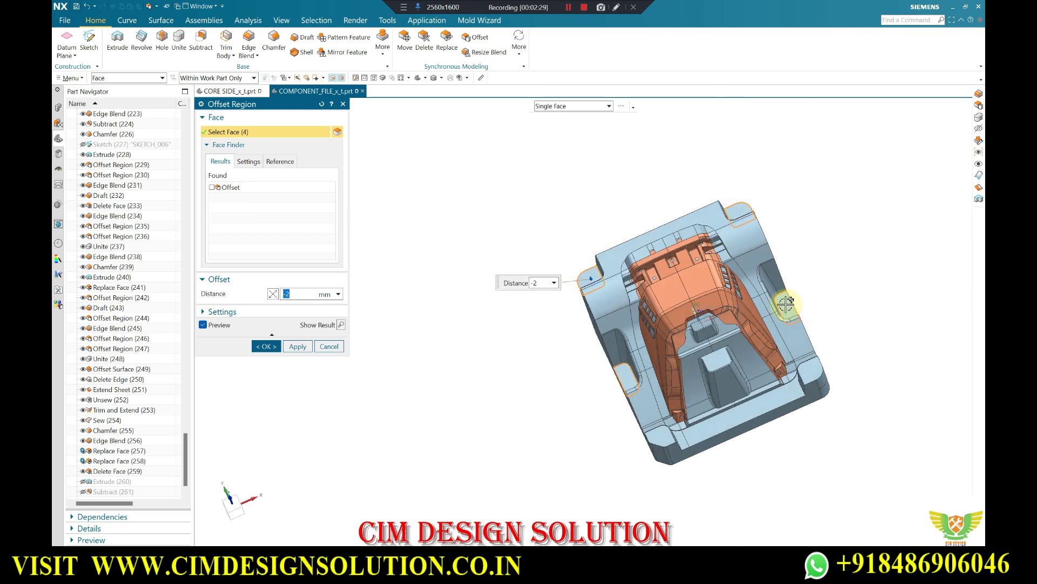
middle_drag(786, 304, 630, 231)
scroll(546, 281, up, 5)
scroll(546, 281, up, 2)
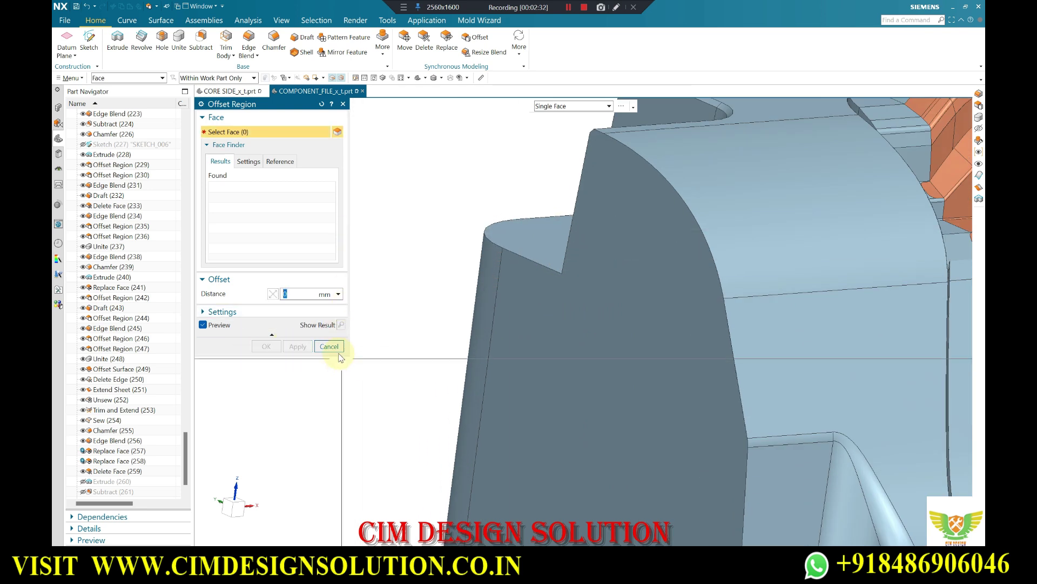
click(330, 346)
scroll(337, 347, down, 5)
scroll(491, 382, down, 5)
mouse_move(514, 324)
middle_down()
mouse_move(530, 238)
mouse_move(454, 119)
middle_up()
- Offset the two opposite top corner faces by -2 mm
click(476, 36)
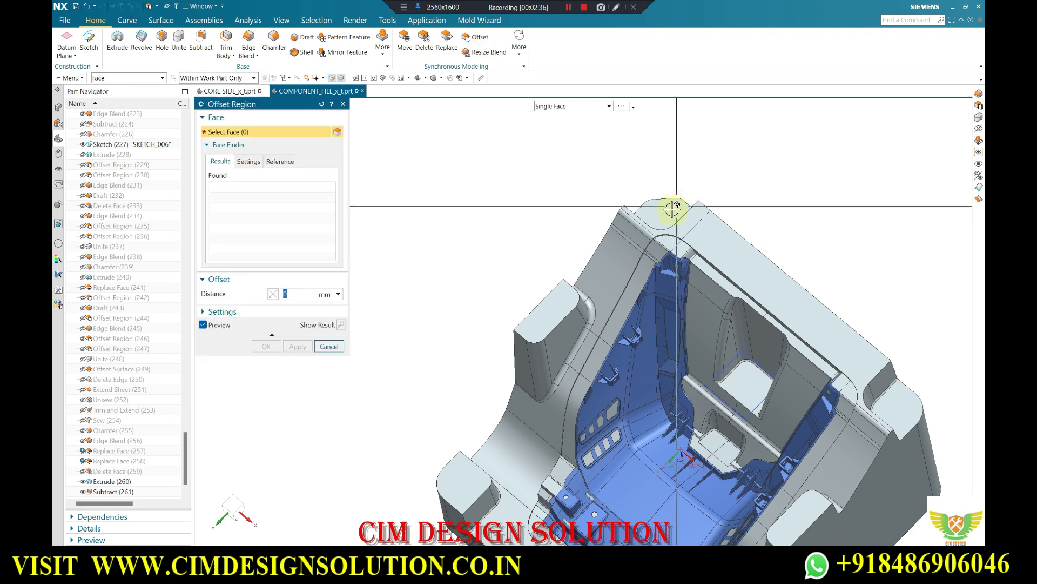
click(670, 208)
click(899, 409)
text(-2)
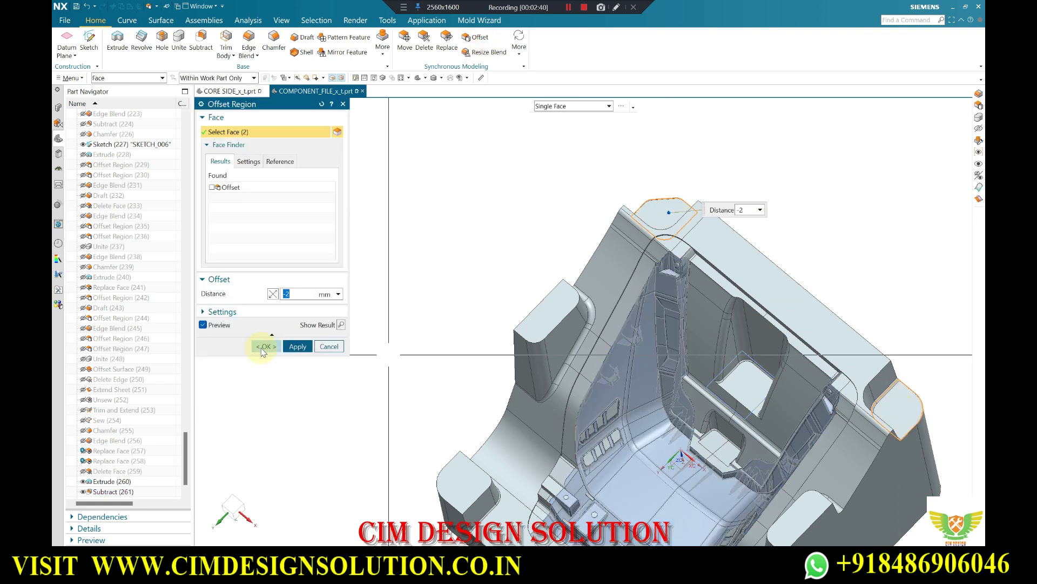
click(270, 346)
scroll(762, 241, down, 3)
- Delete the six blend strip faces at the core block's corner
middle_drag(762, 241, 764, 331)
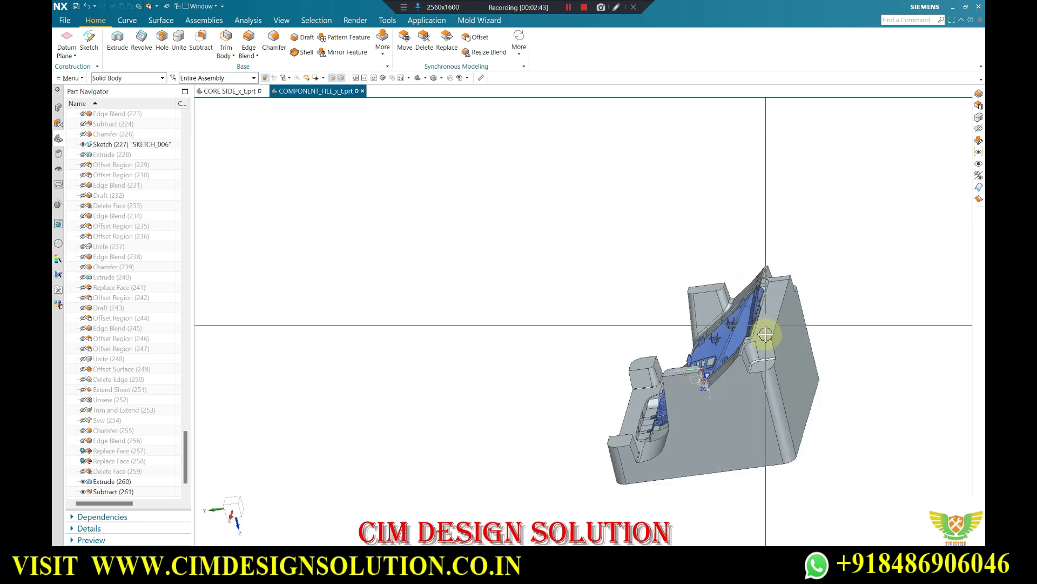
scroll(612, 261, up, 5)
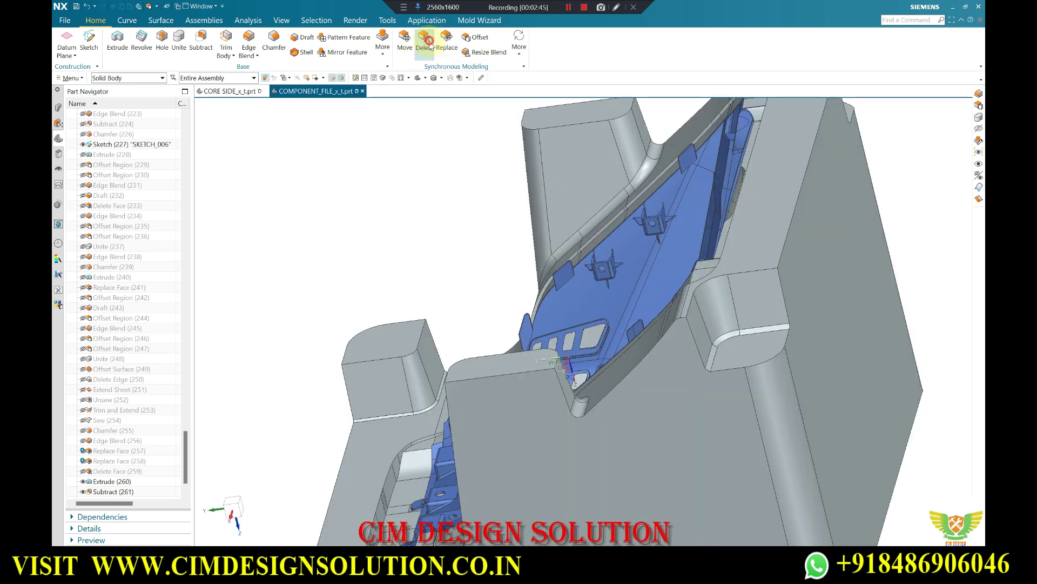
click(427, 42)
scroll(736, 336, up, 3)
click(729, 318)
click(691, 373)
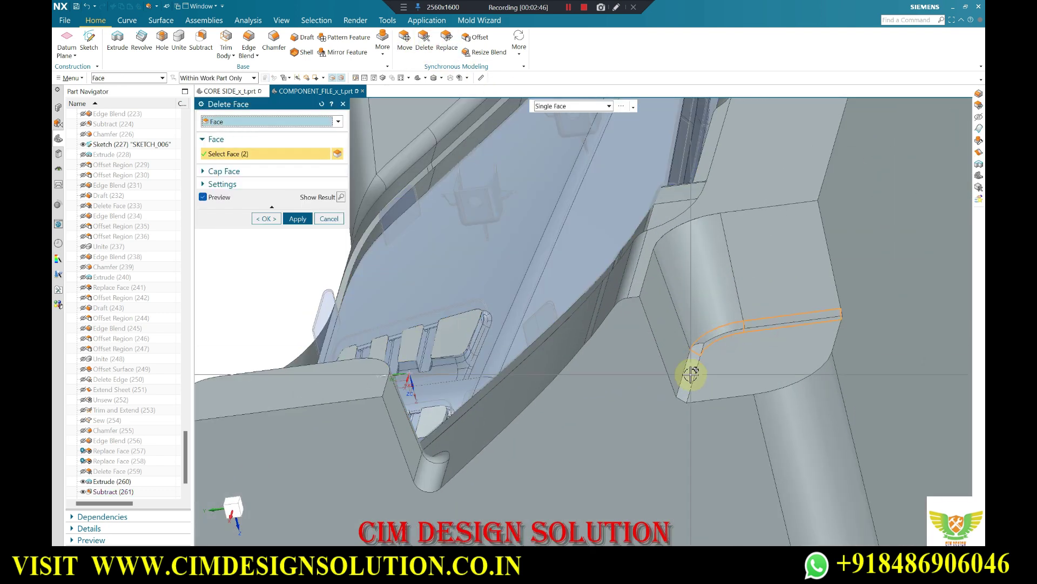
scroll(683, 313, down, 5)
middle_drag(683, 313, 685, 290)
scroll(682, 326, up, 5)
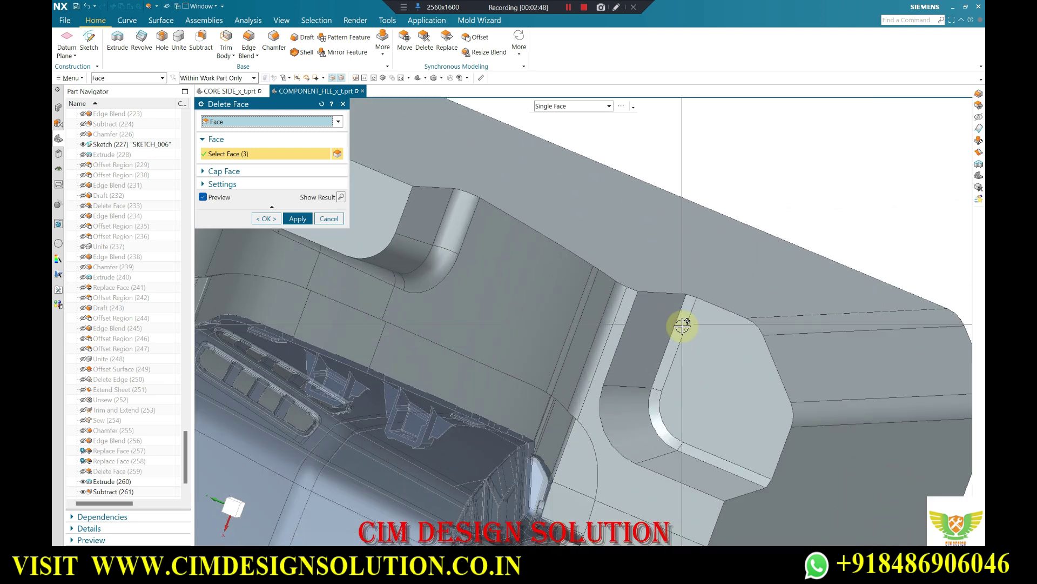
click(665, 430)
scroll(736, 502, down, 2)
scroll(665, 258, down, 2)
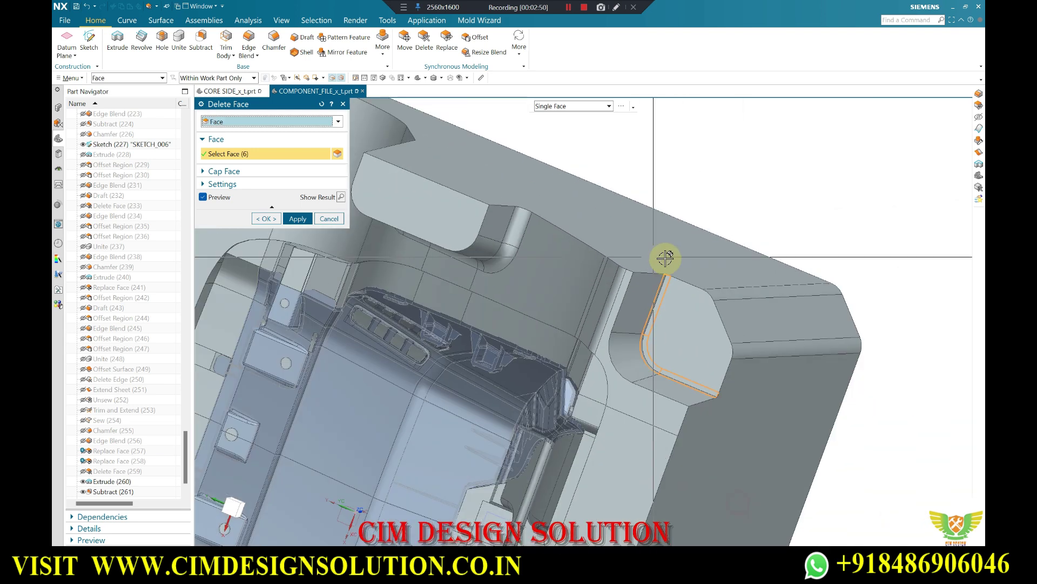
scroll(665, 258, down, 3)
middle_drag(598, 157, 602, 162)
scroll(498, 222, up, 3)
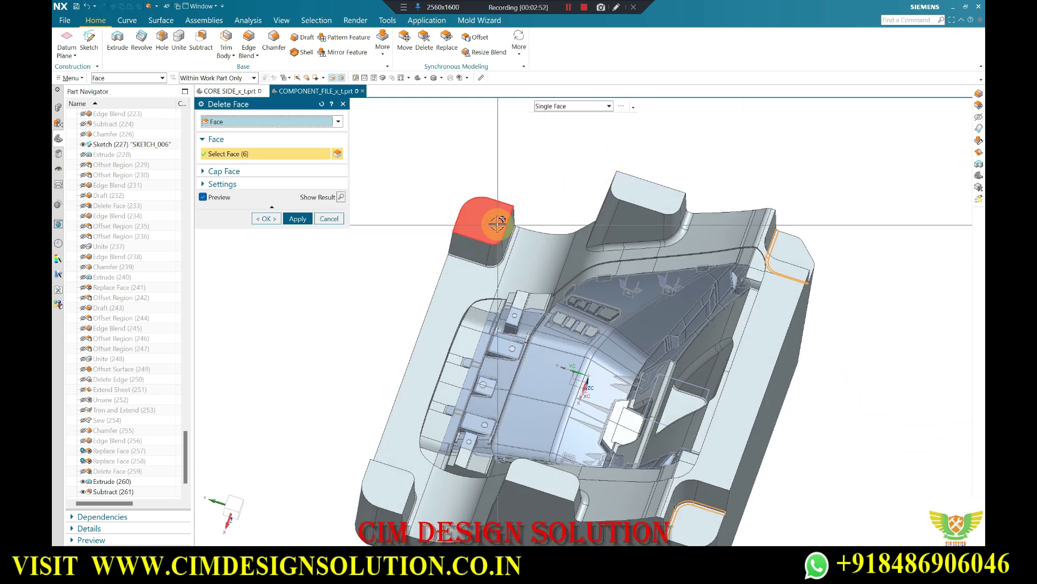
scroll(497, 222, down, 3)
scroll(456, 201, up, 3)
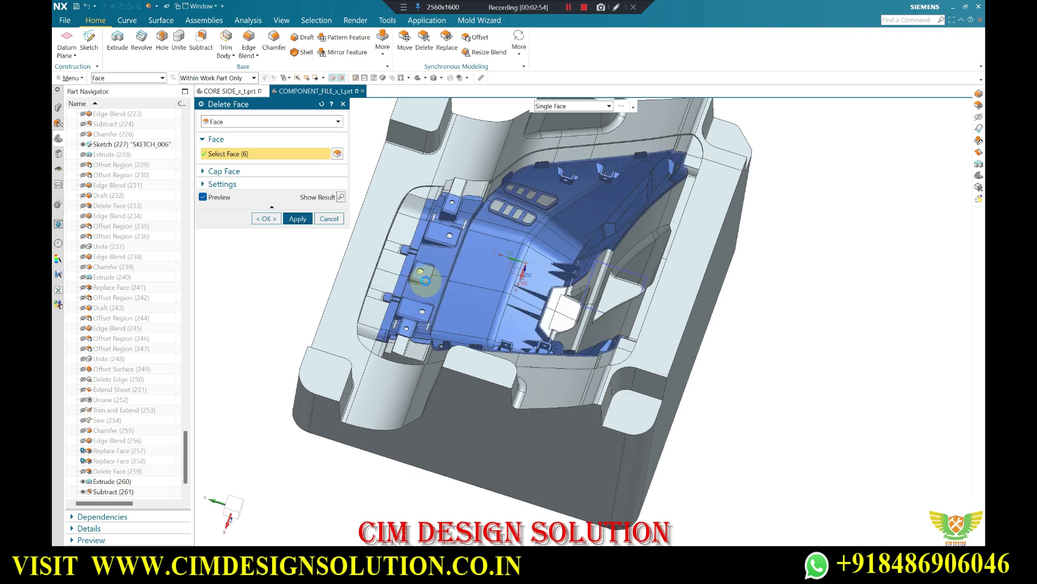
middle_click(425, 280)
scroll(425, 280, down, 3)
scroll(603, 344, up, 4)
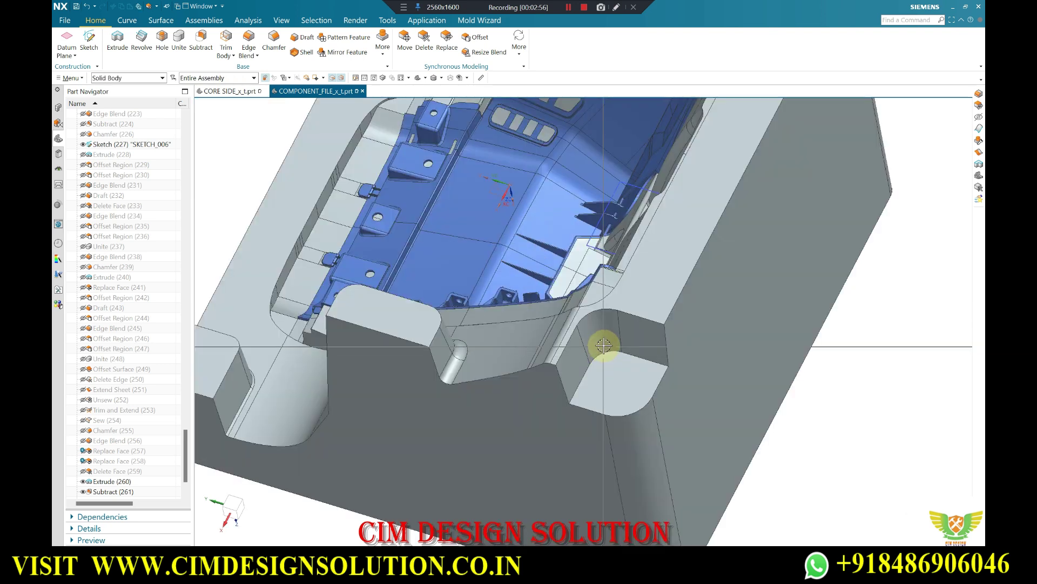
scroll(603, 345, up, 2)
- Offset the cylindrical corner face outward by 1 mm with Offset Region
click(474, 38)
click(589, 312)
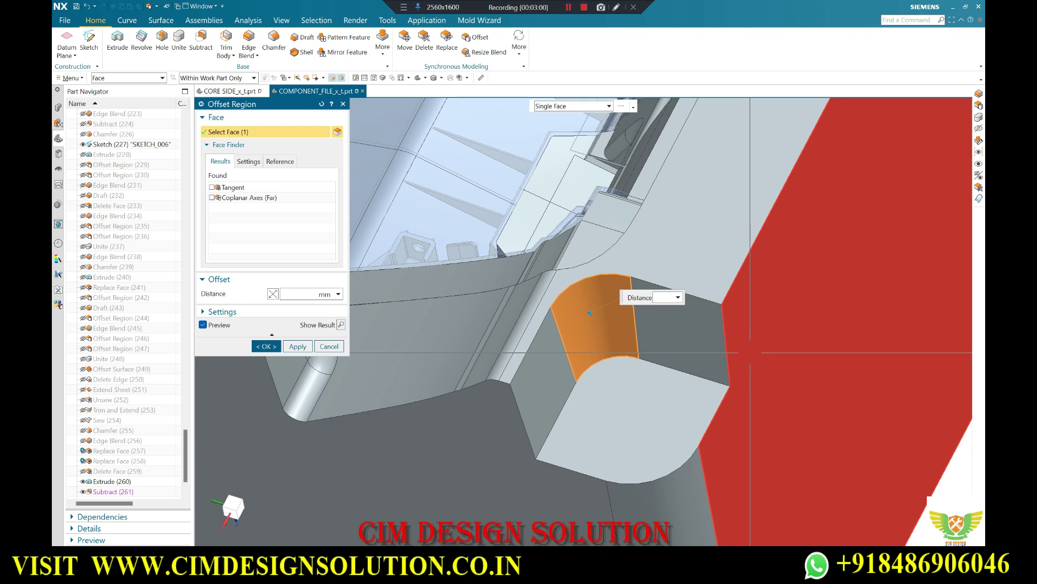
middle_click(750, 352)
mouse_move(605, 293)
middle_down()
mouse_move(503, 338)
mouse_move(530, 303)
mouse_move(591, 312)
middle_up()
scroll(697, 276, up, 4)
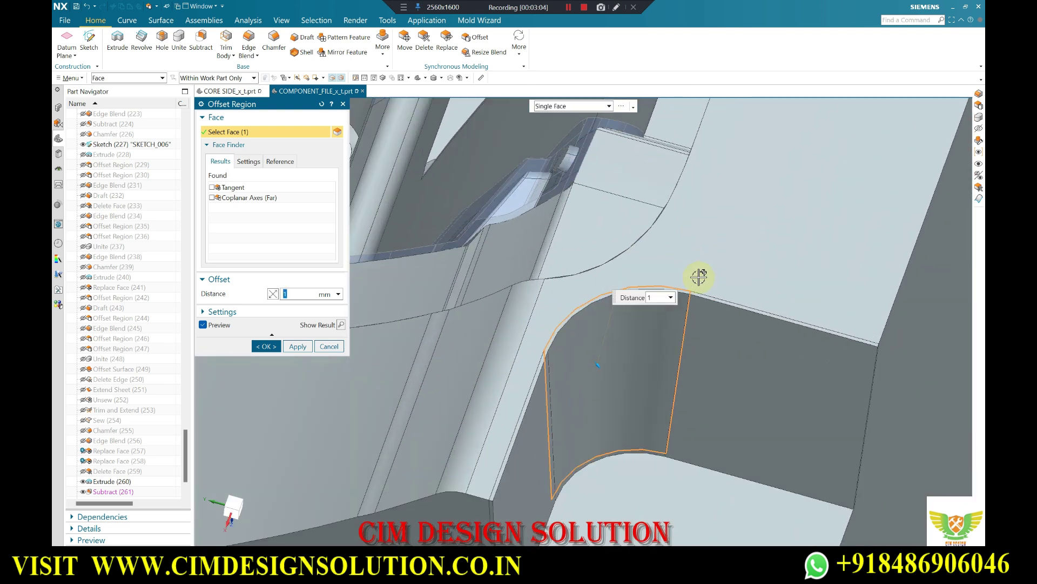
middle_click(688, 292)
scroll(657, 291, down, 3)
- Move the sketch rectangle to layer 100 using Edit Object Display (Ctrl+J)
scroll(657, 324, down, 5)
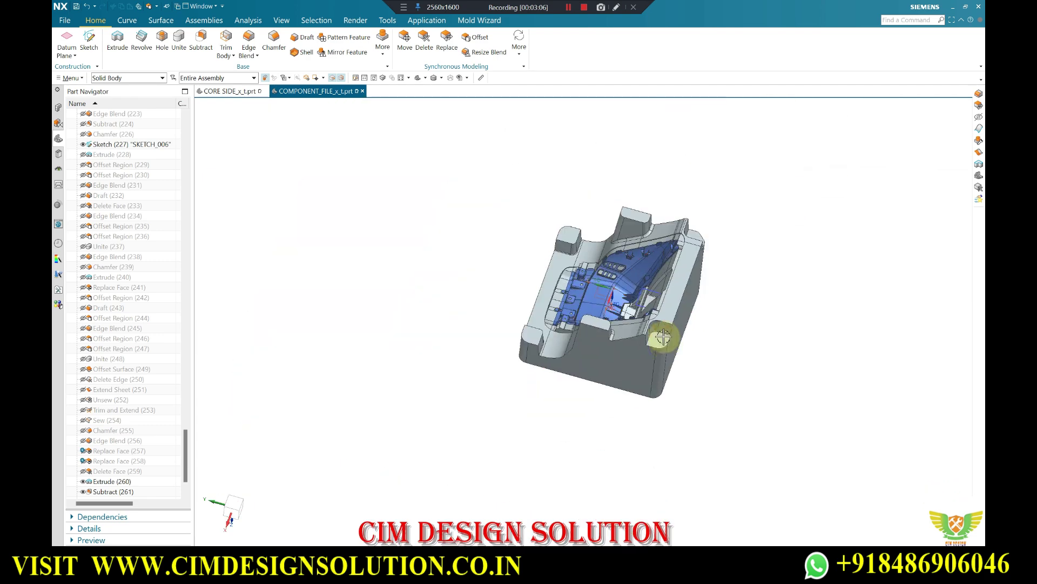
scroll(657, 352, up, 5)
scroll(614, 336, down, 5)
mouse_move(614, 336)
middle_down()
mouse_move(606, 319)
mouse_move(606, 337)
mouse_move(470, 280)
mouse_move(472, 308)
mouse_move(632, 203)
middle_up()
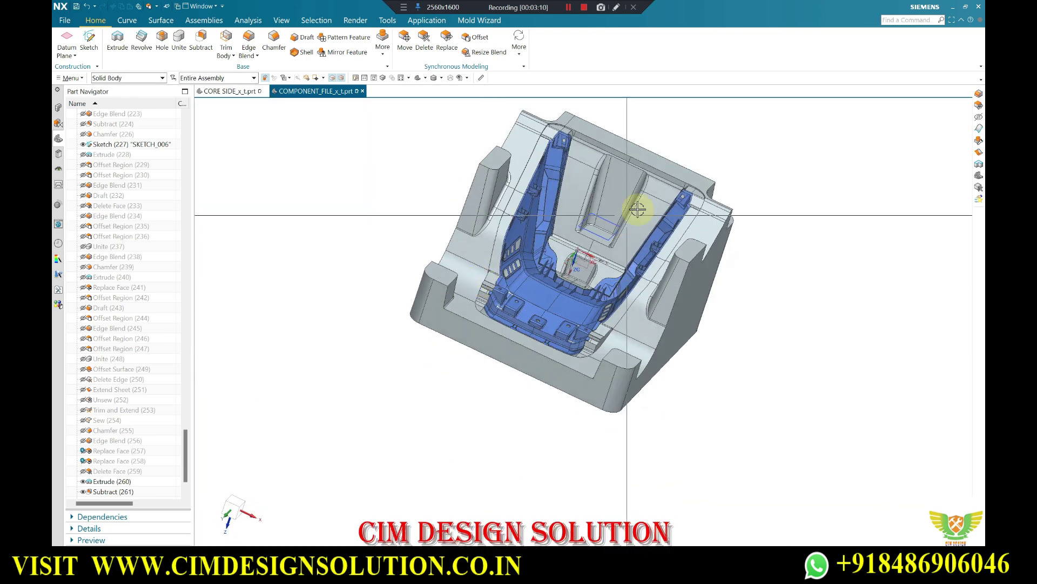
scroll(620, 226, up, 2)
scroll(606, 223, up, 5)
key(ctrl+j)
click(621, 197)
middle_click(351, 145)
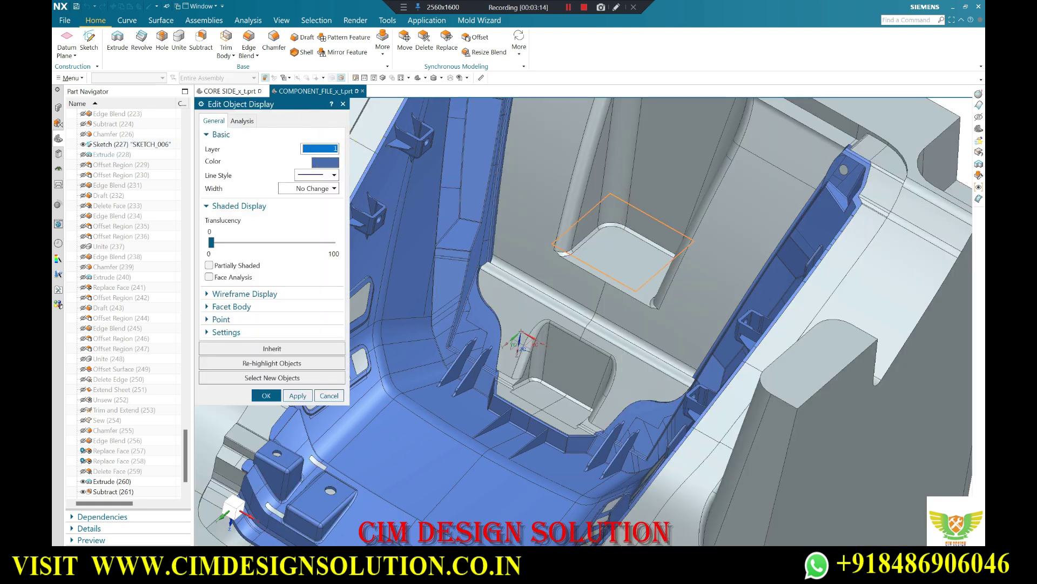
key(Return)
- Reset the Selection Filter to Solid Body
scroll(562, 162, down, 3)
scroll(602, 181, down, 3)
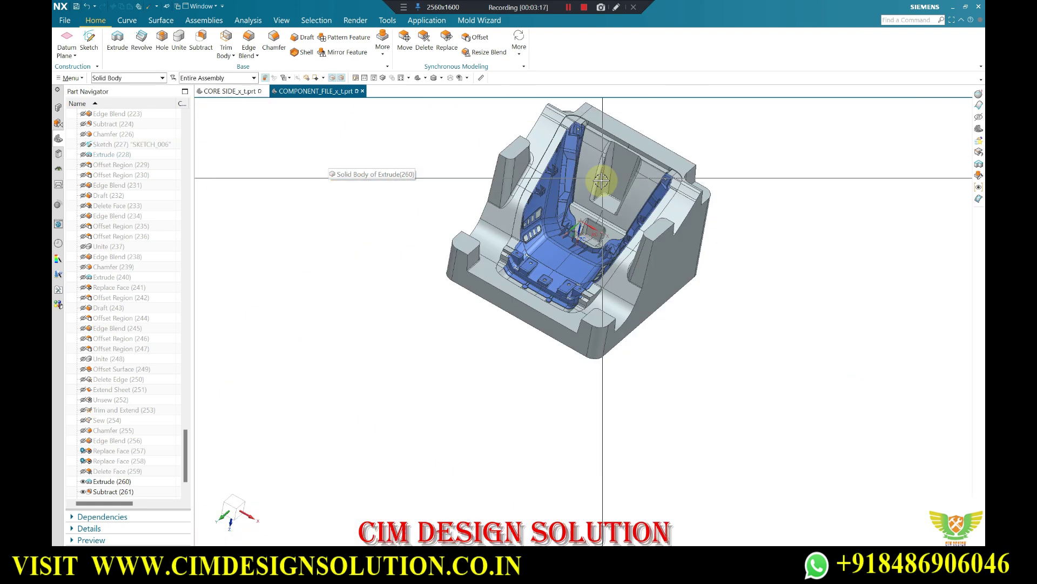
scroll(571, 245, up, 3)
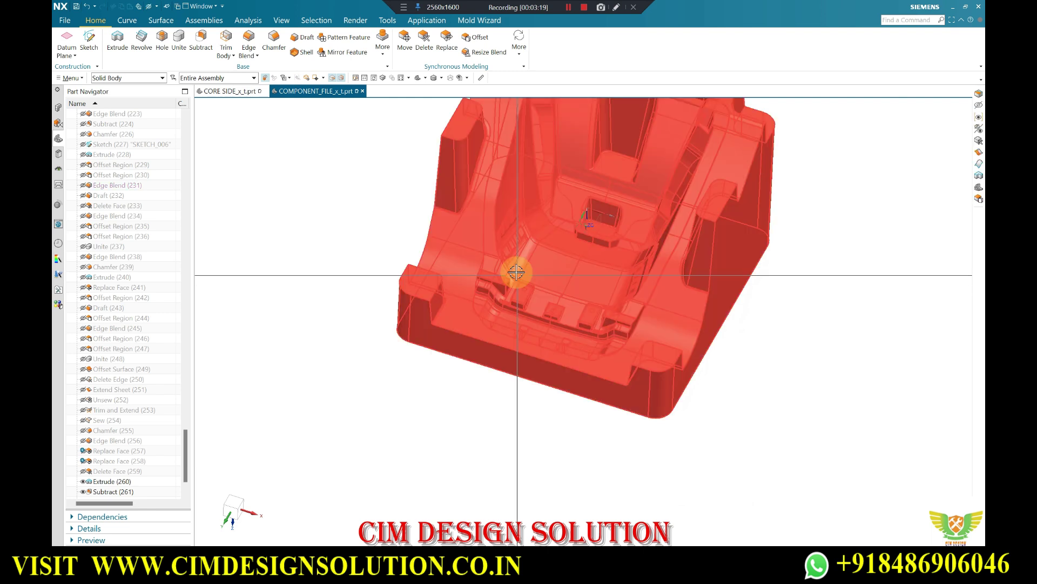
click(127, 78)
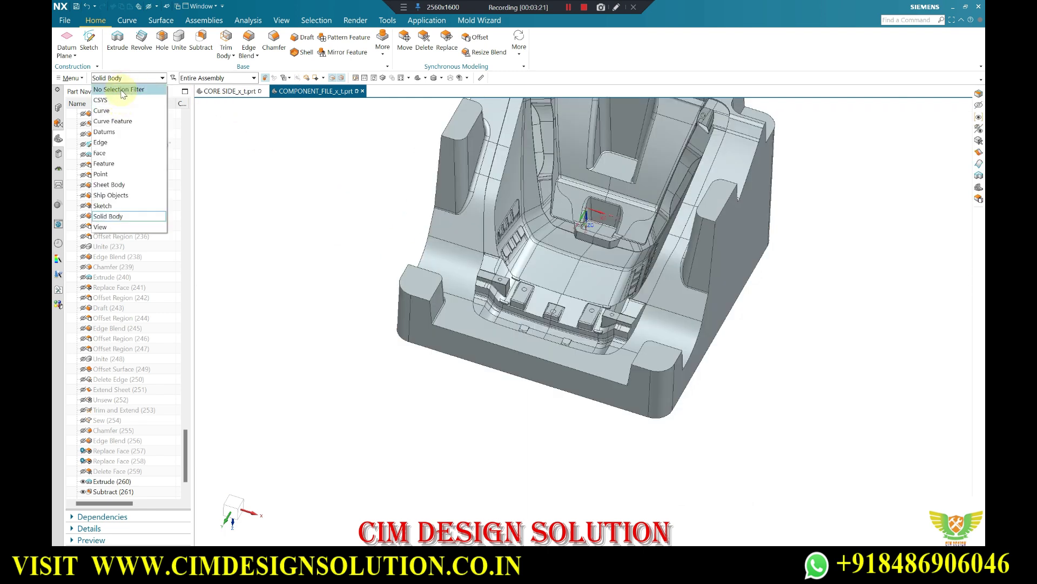
click(122, 91)
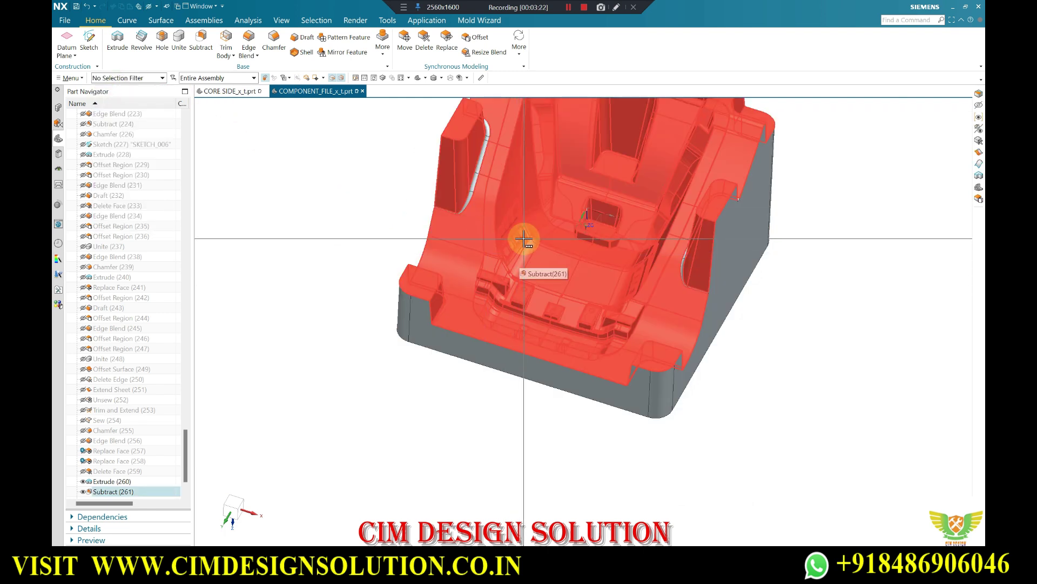
click(123, 78)
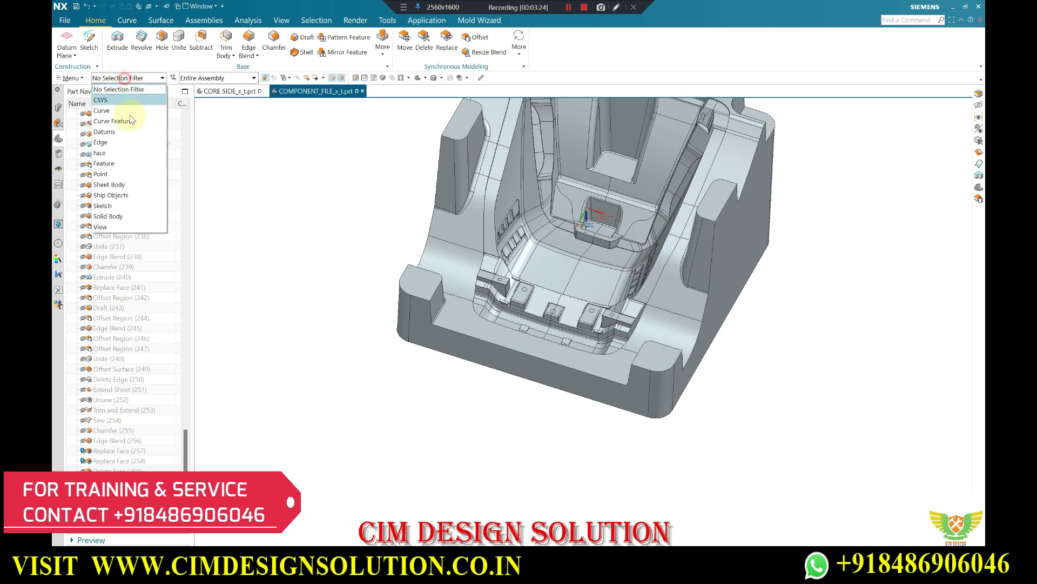
click(120, 217)
- Snap to a standard view with F8 and select the core solid body
scroll(561, 278, down, 3)
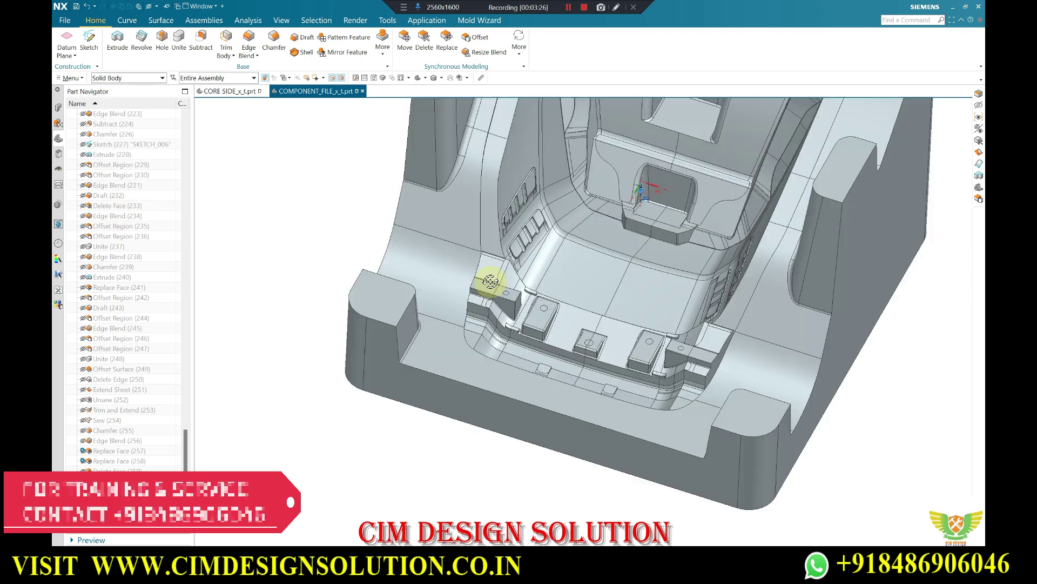
scroll(486, 283, down, 3)
scroll(482, 308, down, 3)
scroll(505, 254, up, 5)
mouse_move(502, 241)
middle_down()
mouse_move(717, 371)
mouse_move(685, 364)
mouse_move(700, 331)
mouse_move(695, 352)
mouse_move(906, 283)
middle_up()
scroll(905, 283, up, 3)
key(F8)
scroll(768, 247, down, 5)
click(690, 274)
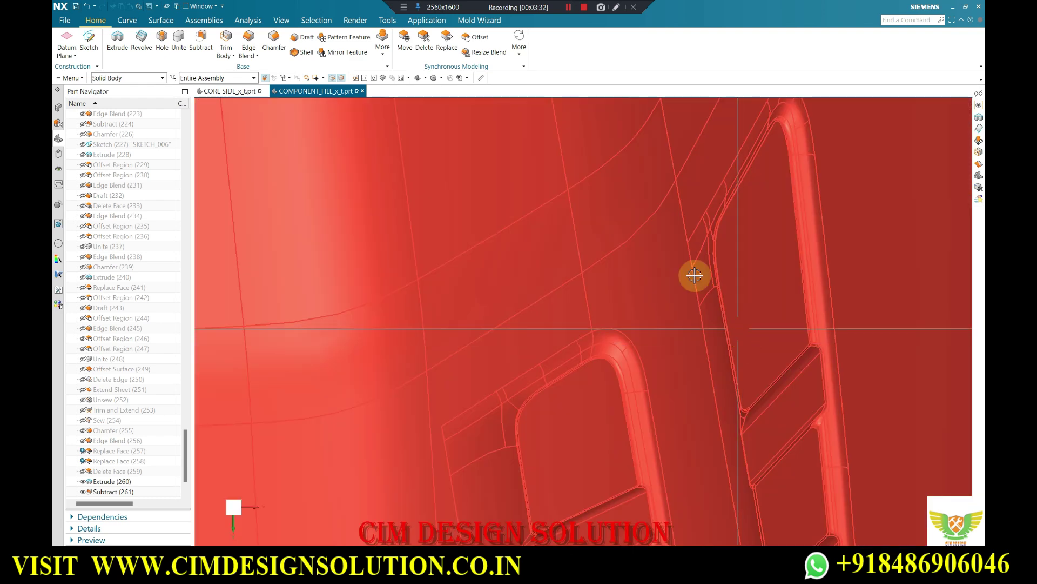
scroll(637, 283, up, 5)
scroll(539, 295, down, 4)
scroll(539, 294, up, 3)
scroll(535, 266, down, 3)
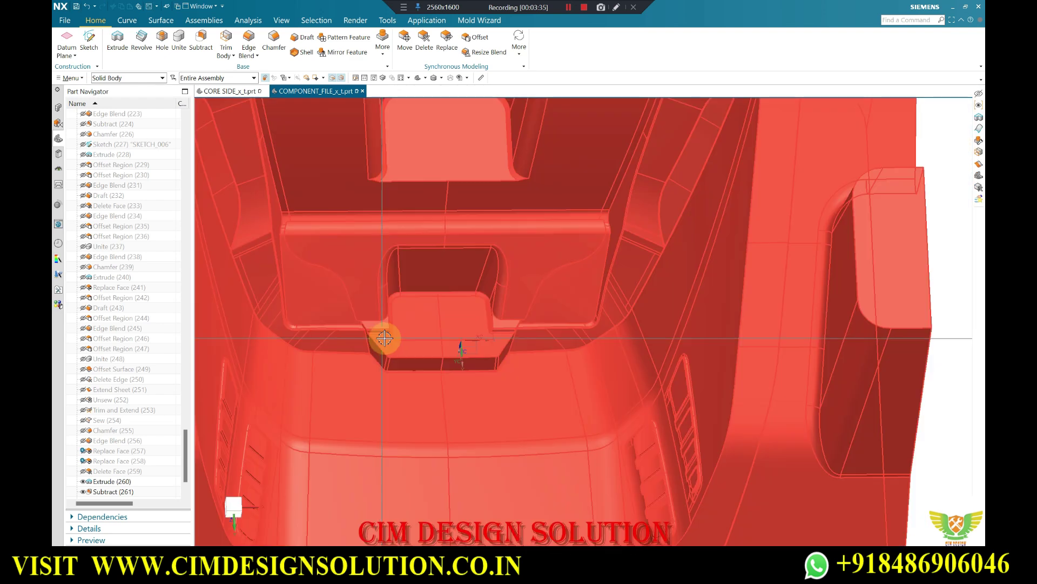
- Orbit the core block to inspect the central pocket and corner walls
middle_drag(385, 338, 514, 294)
scroll(398, 315, down, 3)
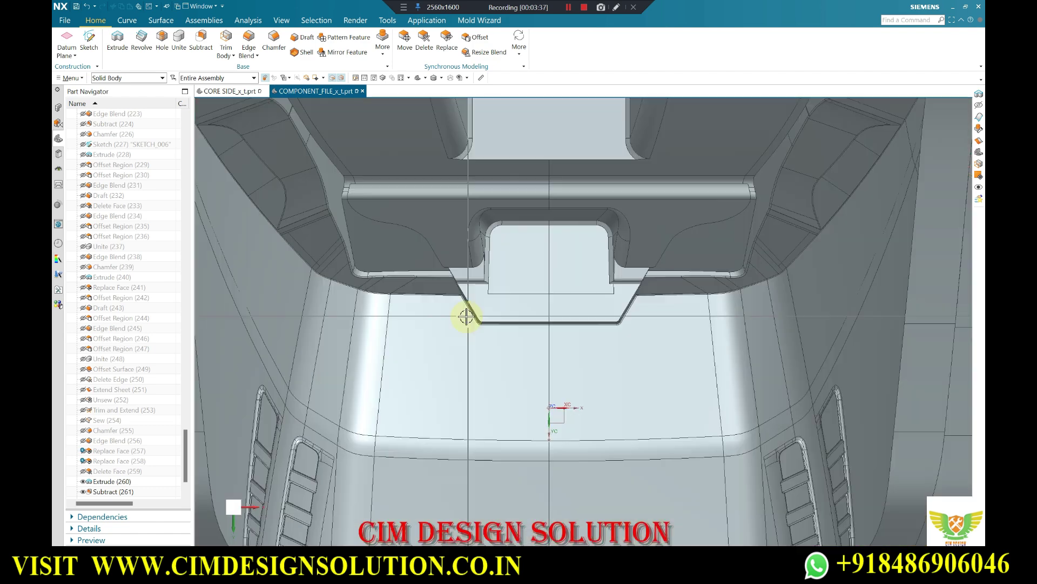
middle_drag(439, 319, 503, 299)
scroll(494, 312, down, 3)
scroll(495, 312, up, 3)
mouse_move(491, 340)
middle_down()
mouse_move(544, 255)
mouse_move(491, 308)
middle_up()
scroll(507, 336, down, 2)
scroll(508, 336, up, 5)
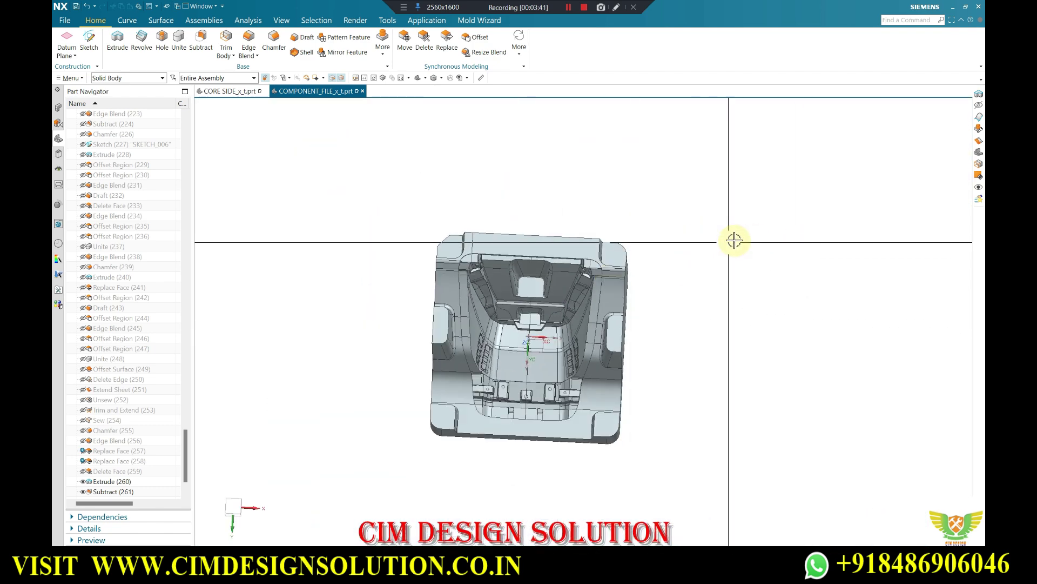
scroll(515, 277, down, 5)
scroll(494, 273, down, 2)
middle_drag(494, 272, 662, 290)
scroll(600, 297, up, 5)
middle_drag(600, 296, 600, 290)
scroll(600, 306, down, 2)
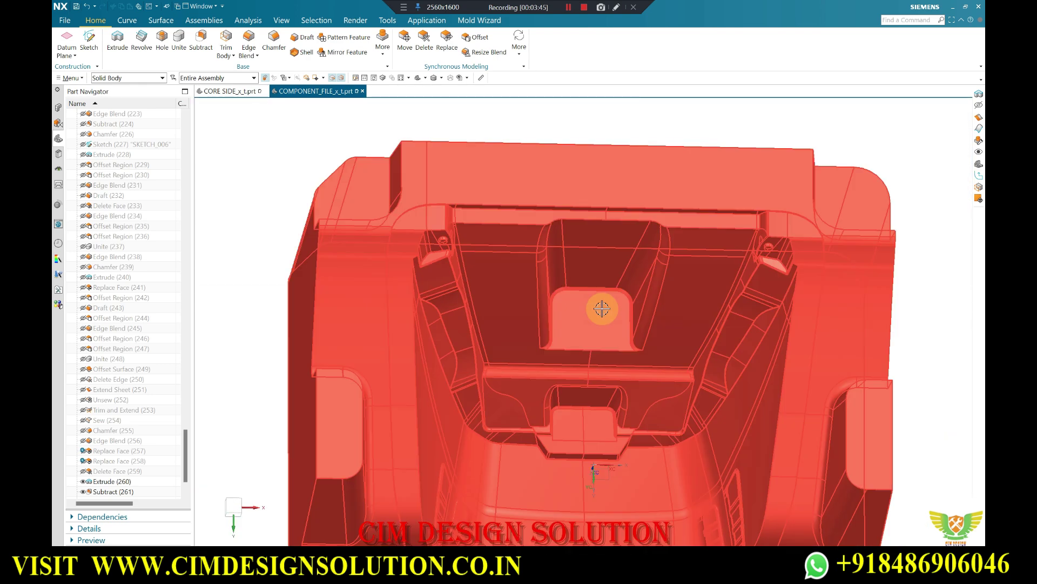
scroll(585, 286, up, 2)
scroll(583, 300, down, 3)
scroll(583, 320, up, 3)
middle_drag(584, 319, 569, 326)
scroll(569, 326, down, 3)
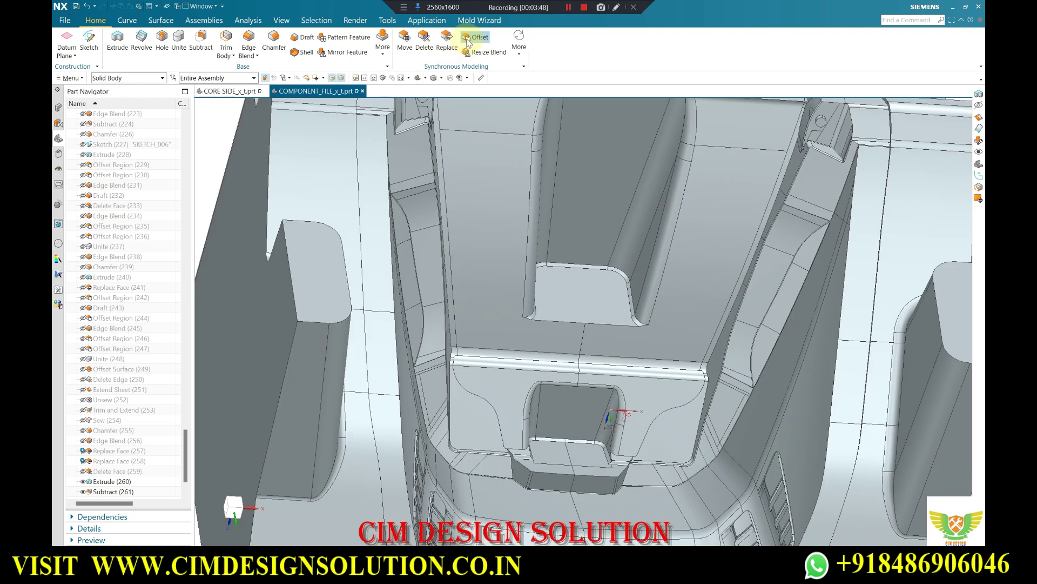
- Offset the small pocket face by -2 mm
click(475, 36)
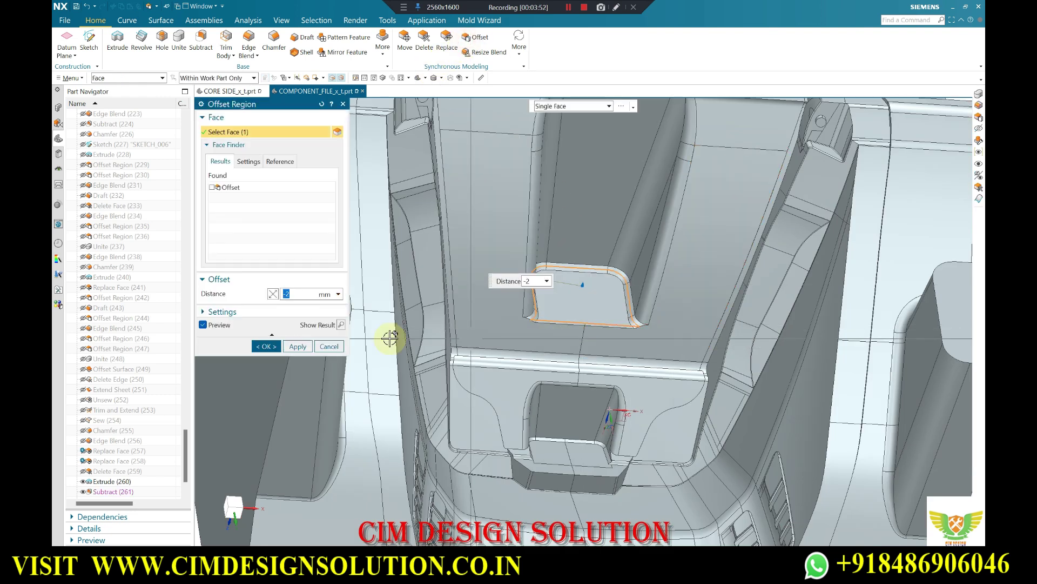
middle_click(478, 290)
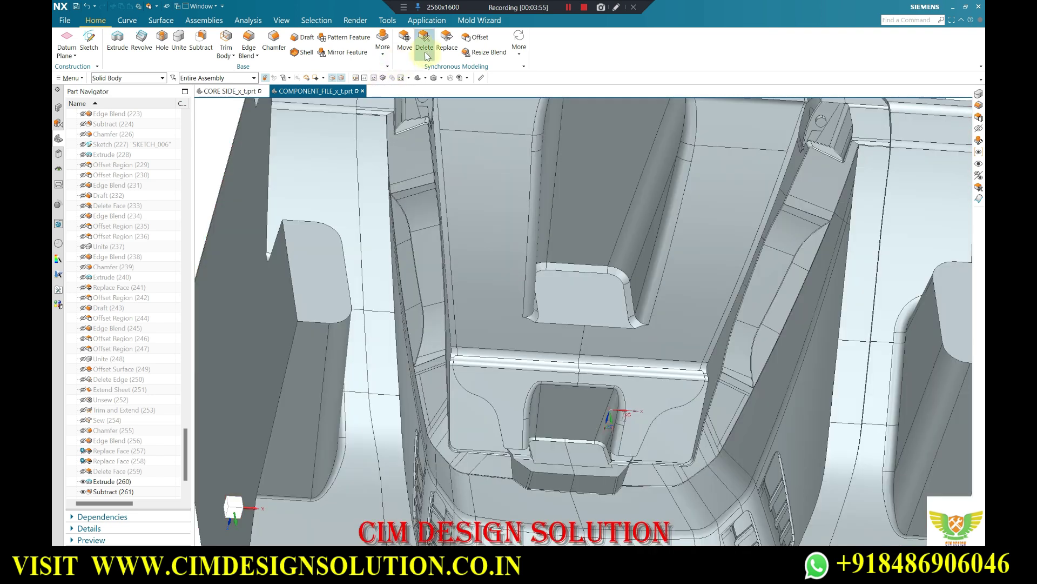
scroll(521, 305, down, 2)
scroll(521, 296, down, 2)
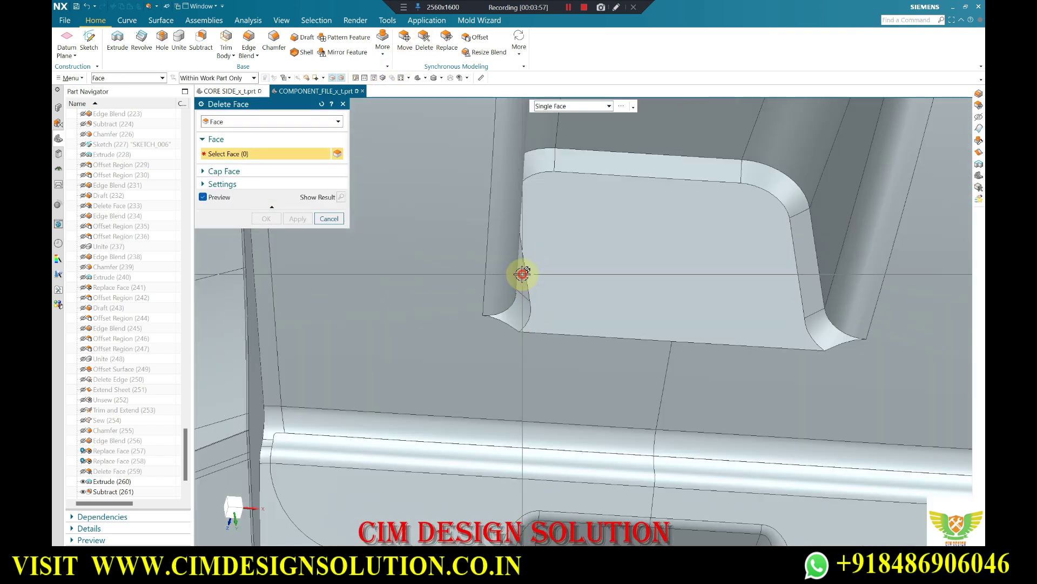
- Delete the pocket's top face, right side face and two right corner blends
click(608, 160)
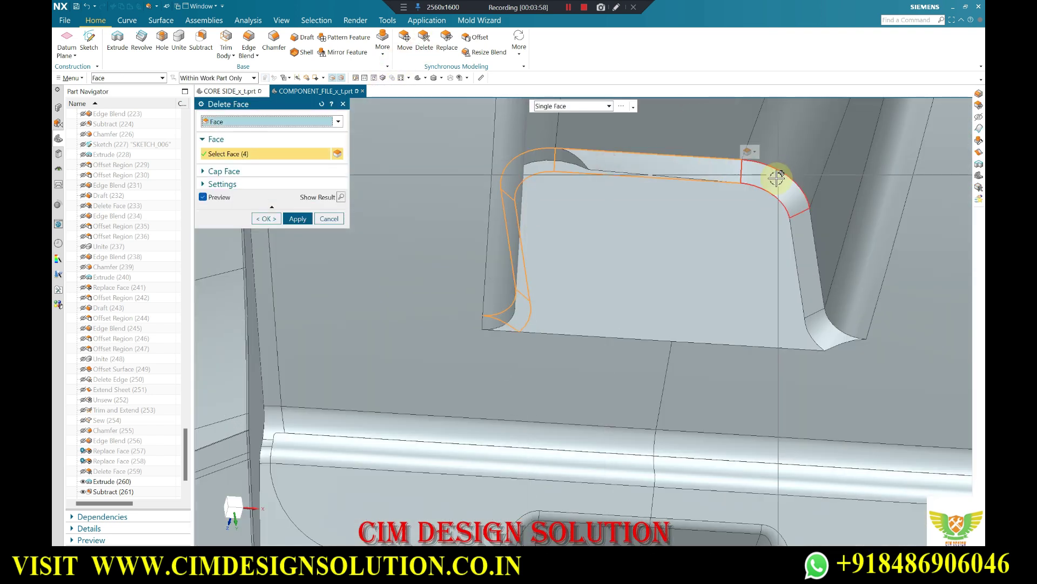
click(748, 162)
click(823, 259)
click(816, 315)
middle_click(686, 305)
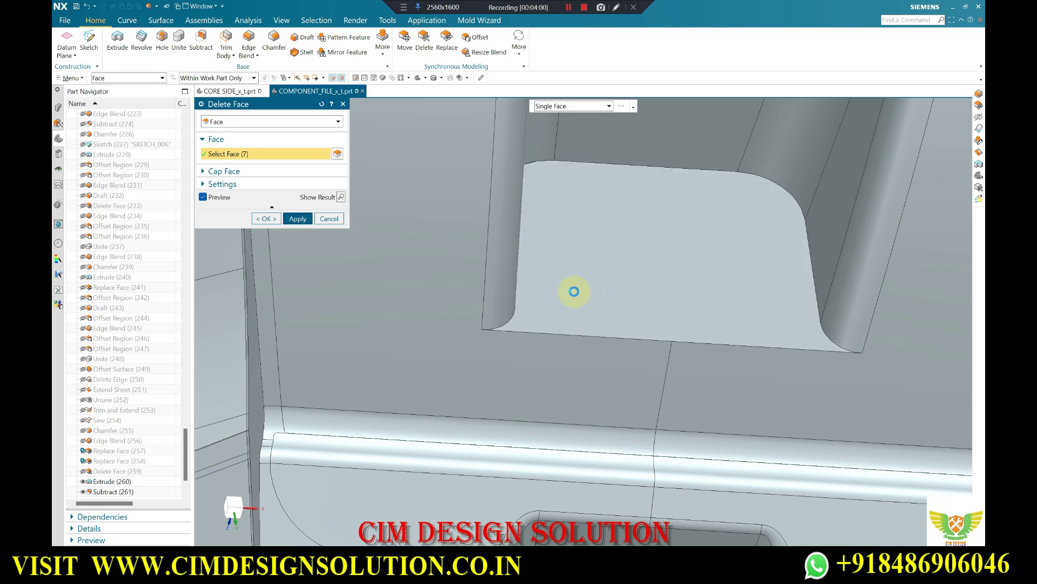
- Delete three more pocket side-wall faces: two long walls and one narrow wall
scroll(600, 285, up, 2)
scroll(660, 283, up, 3)
scroll(692, 291, up, 2)
scroll(692, 291, up, 2)
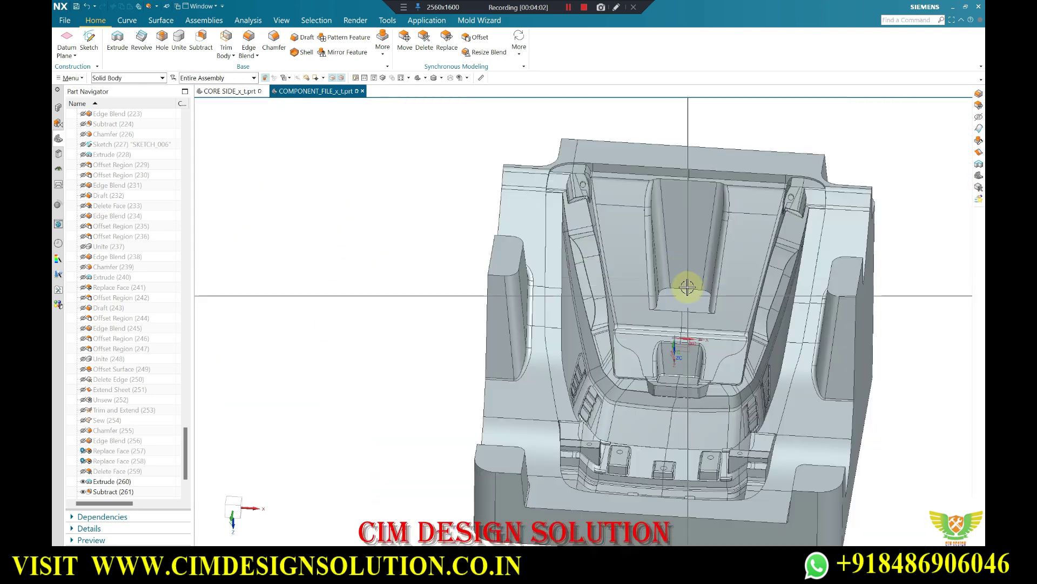
click(665, 267)
scroll(665, 275, down, 5)
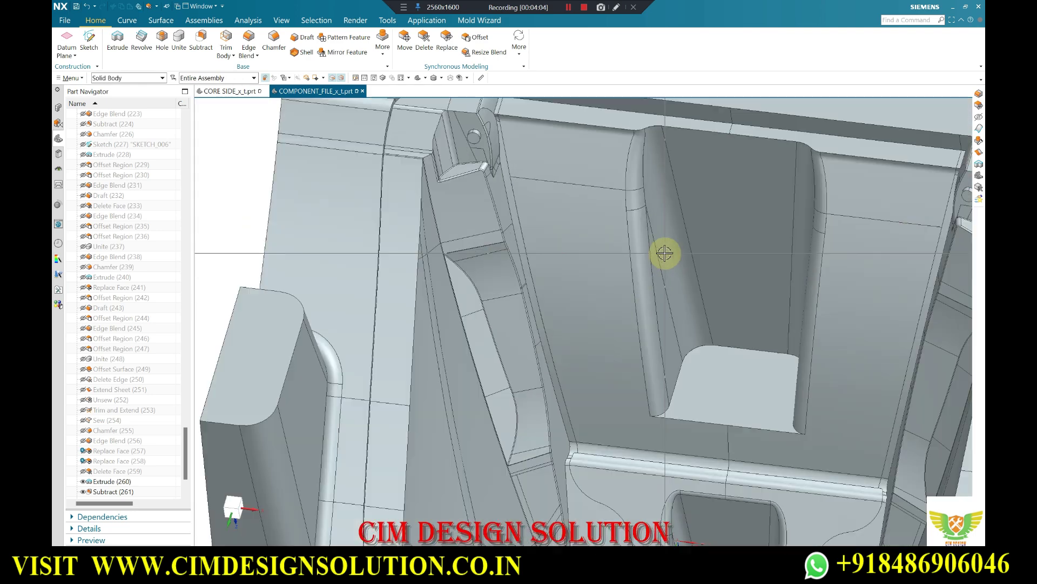
scroll(648, 292, up, 3)
scroll(665, 324, down, 1)
scroll(639, 316, down, 3)
scroll(640, 316, up, 4)
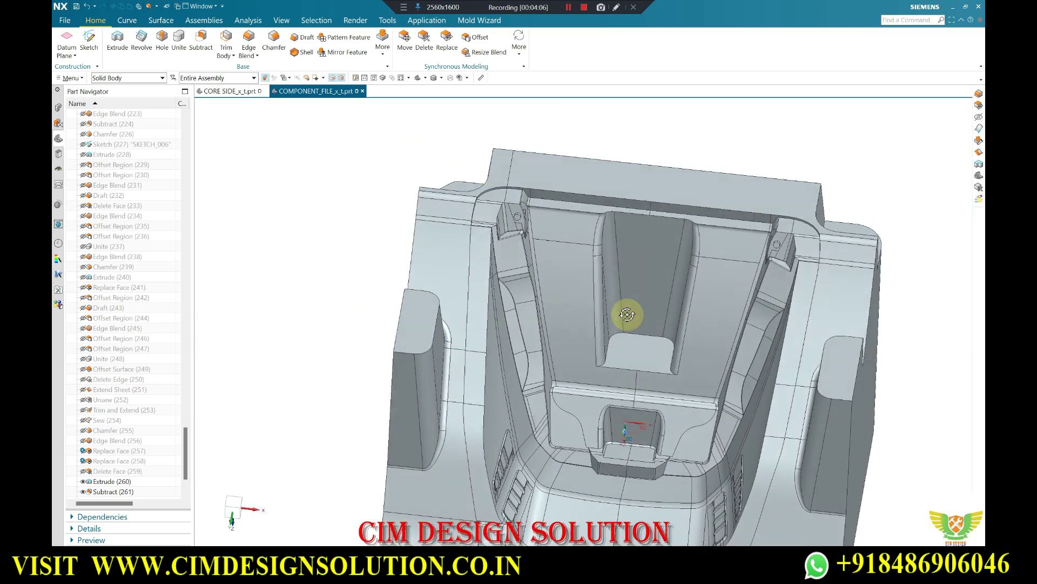
scroll(519, 259, down, 4)
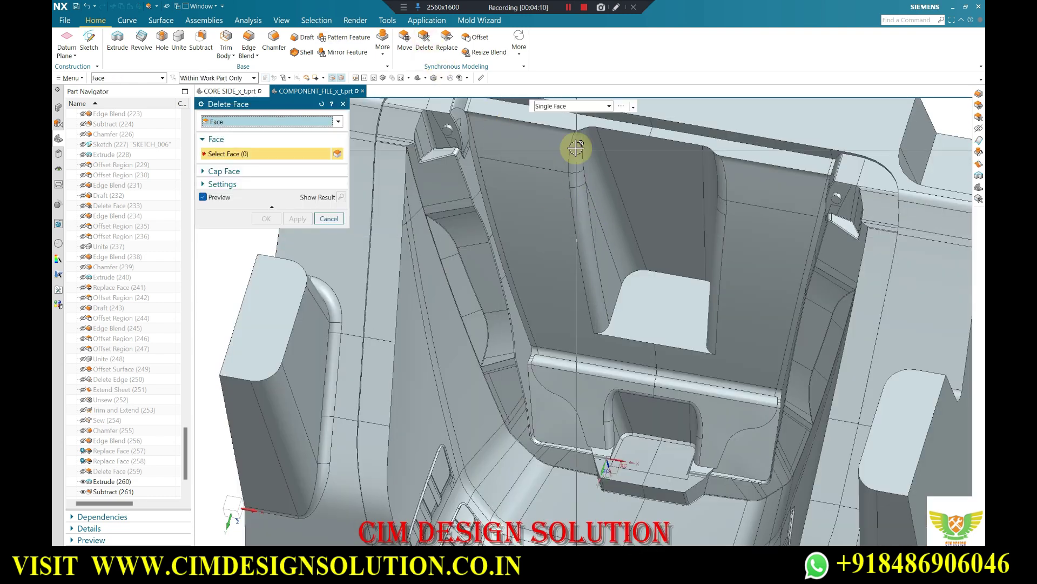
click(578, 177)
click(588, 278)
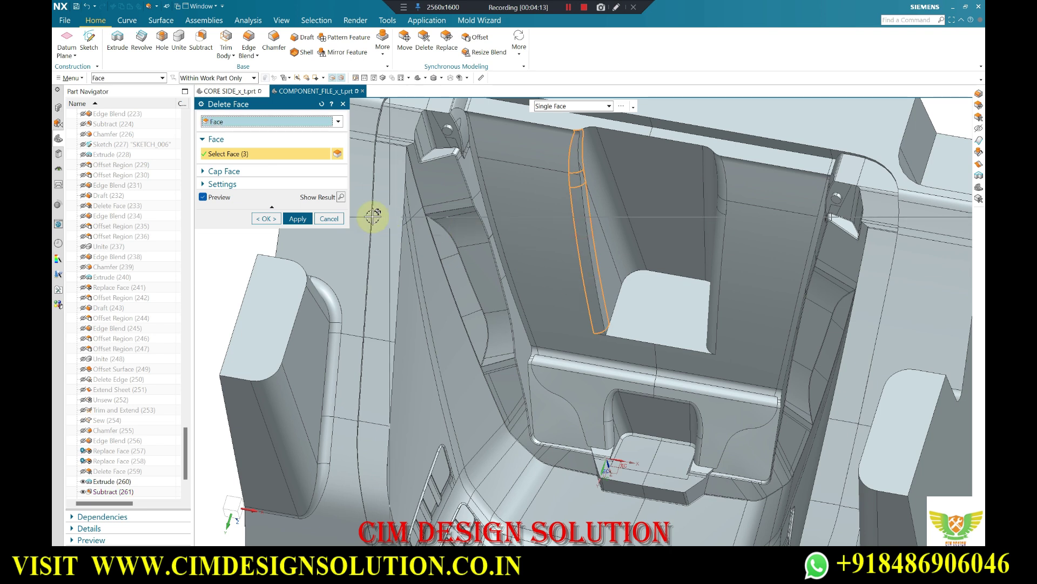
scroll(541, 233, up, 3)
scroll(615, 272, down, 4)
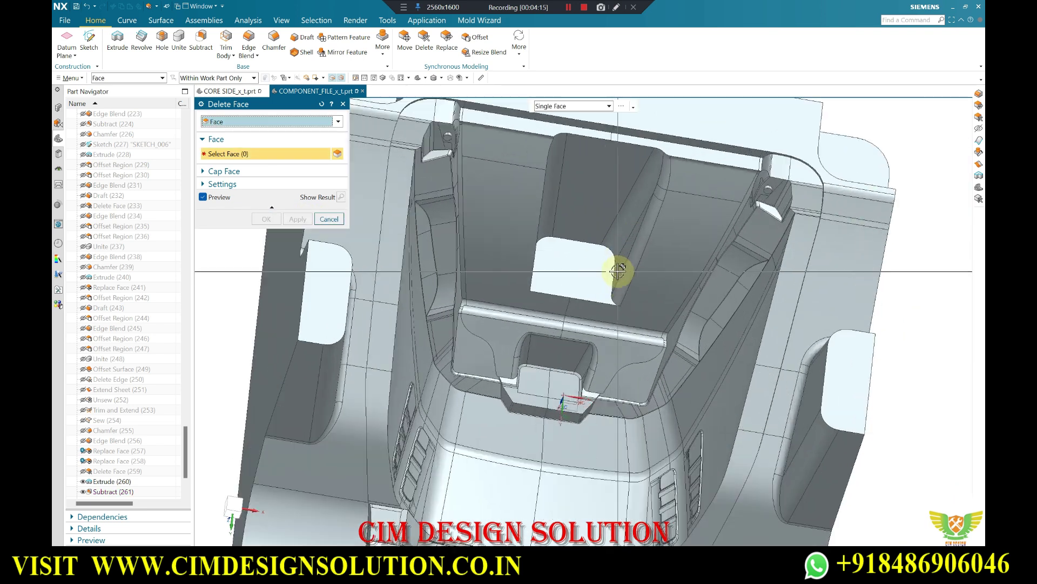
click(683, 143)
scroll(656, 220, up, 2)
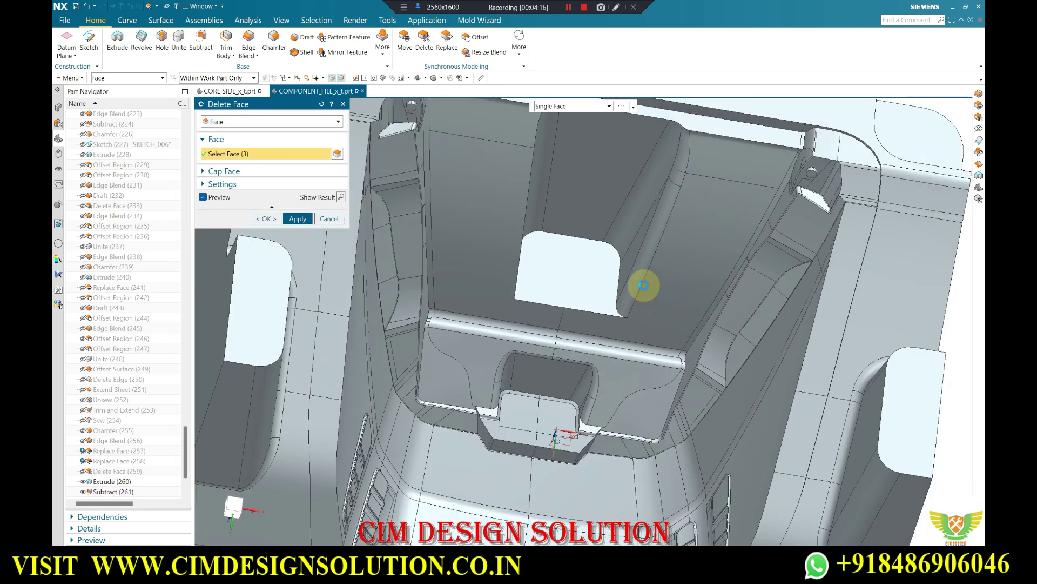
middle_click(539, 209)
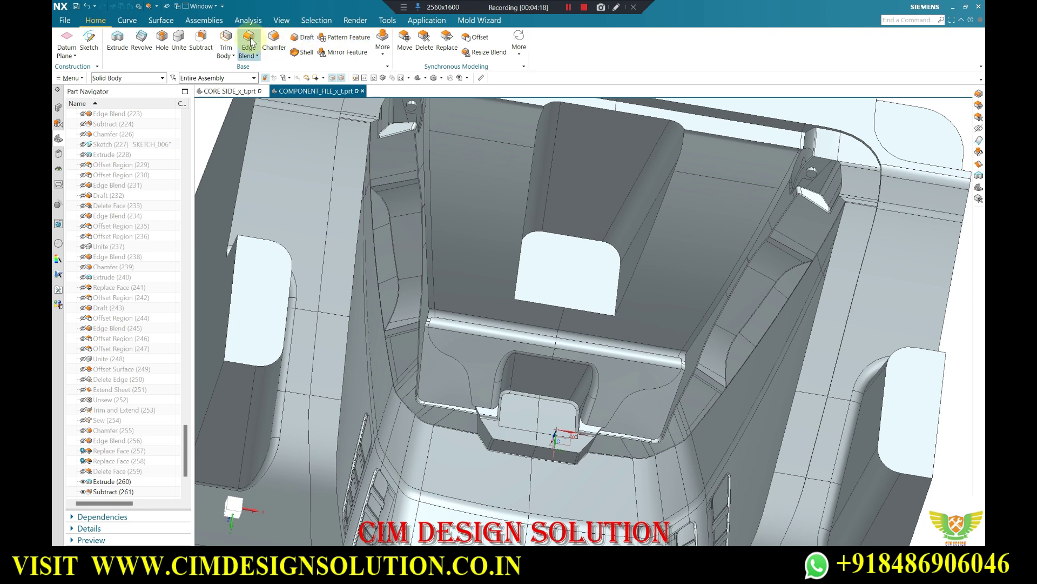
- Edge Blend the left and right pocket side edges at 10 mm
key(b)
click(520, 248)
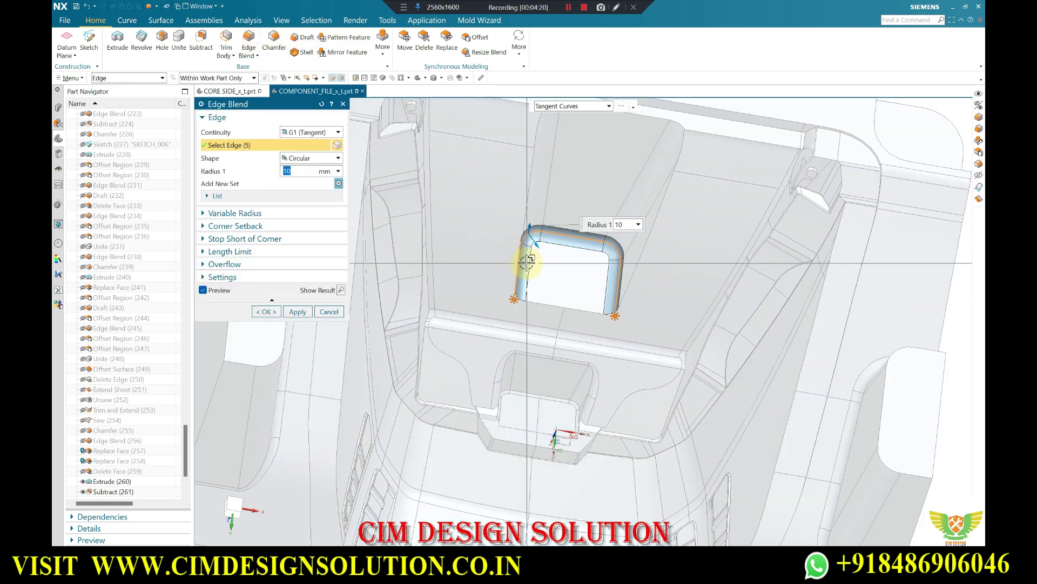
shift+click(553, 234)
click(528, 194)
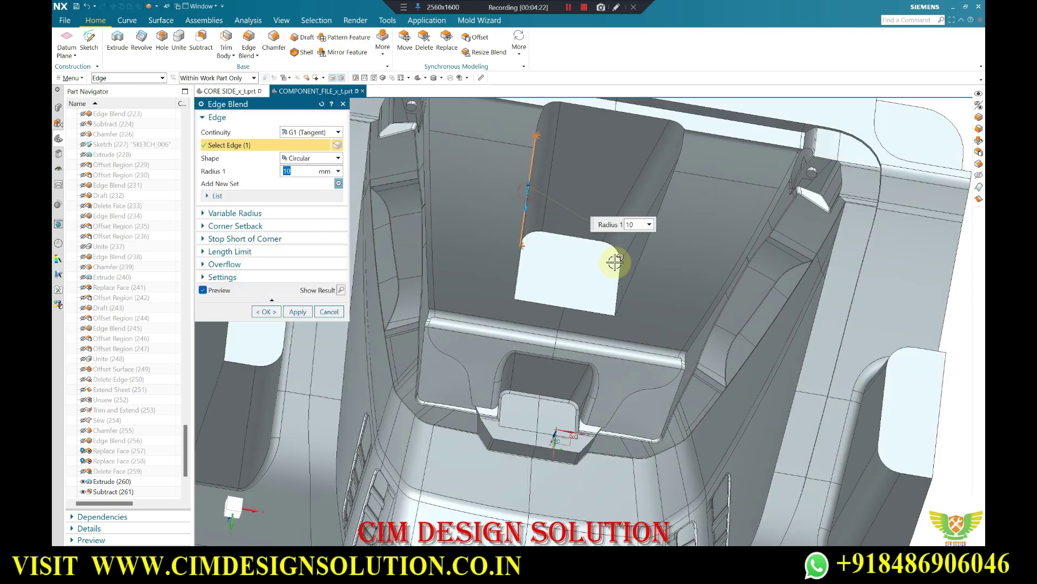
mouse_move(646, 271)
middle_down()
mouse_move(636, 285)
mouse_move(556, 232)
middle_up()
click(549, 240)
click(638, 272)
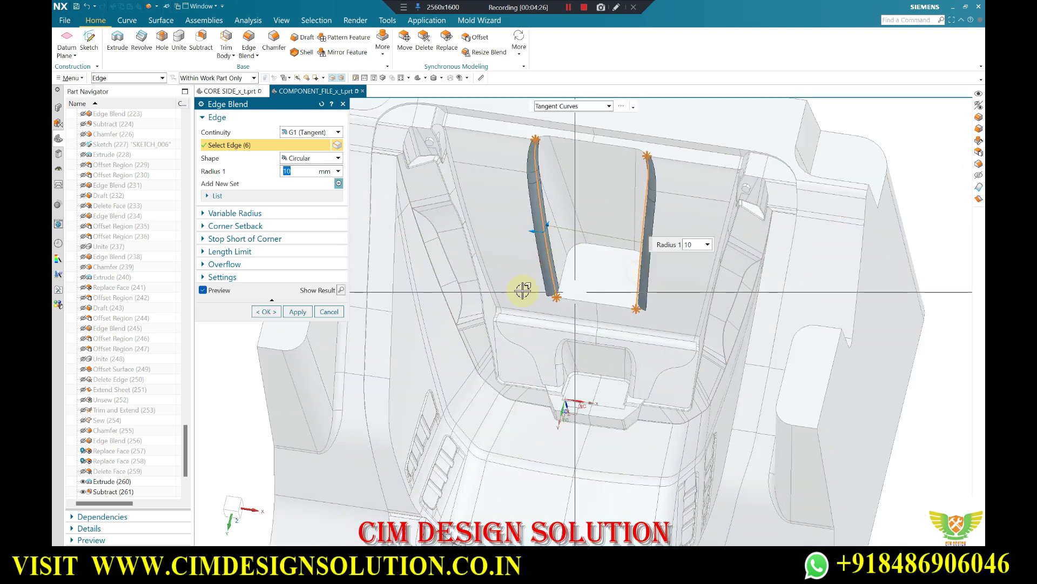
click(297, 313)
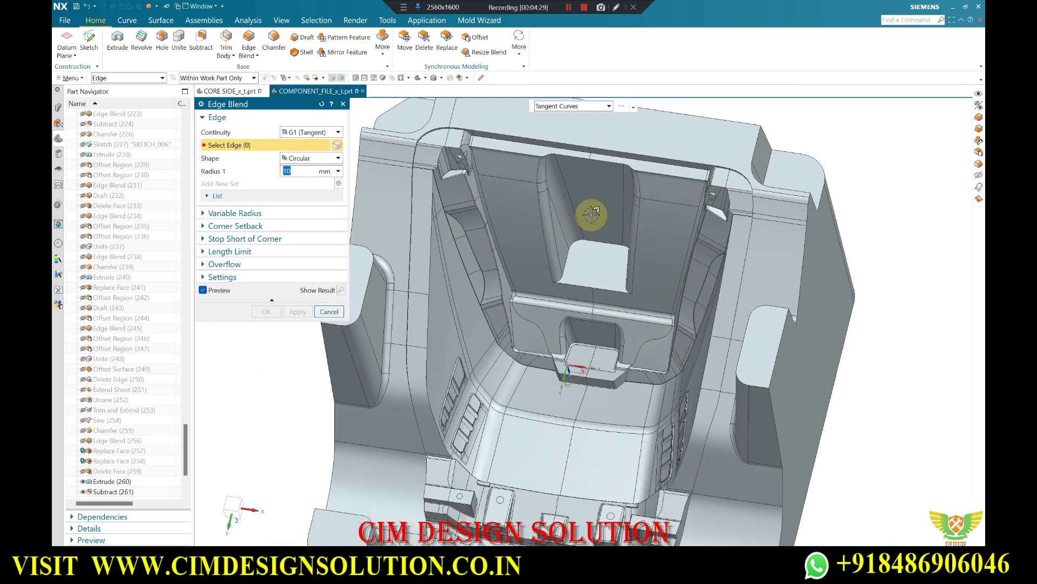
middle_drag(590, 213, 567, 201)
key(Escape)
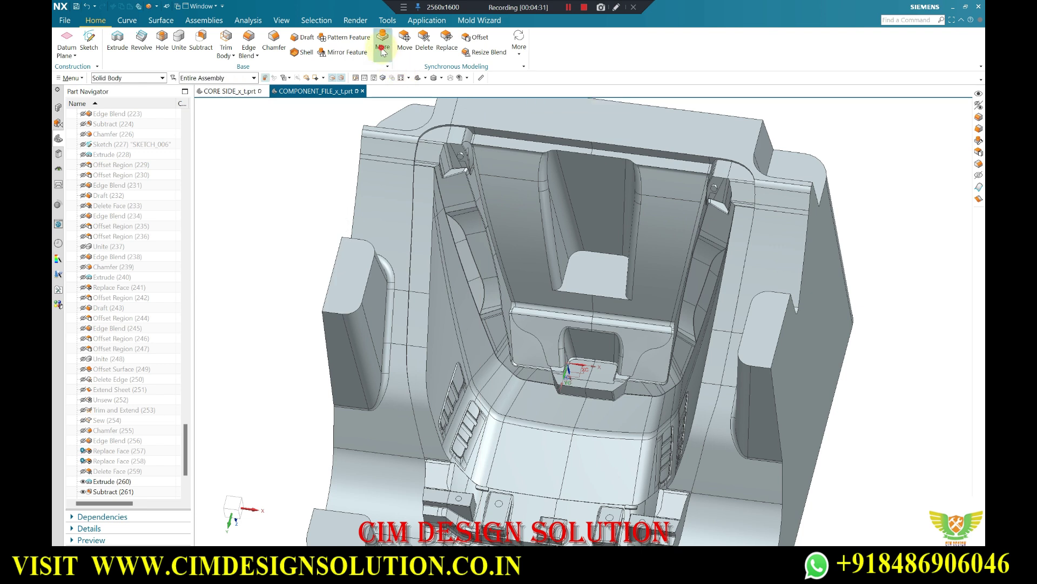
- Resize the two pocket blends to a 15 mm radius
click(382, 43)
click(519, 48)
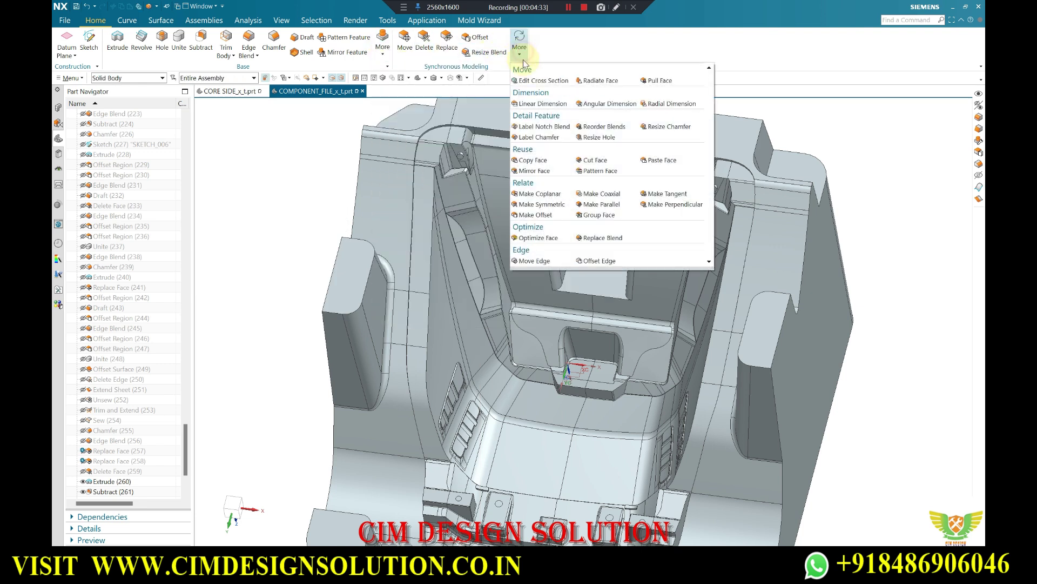
click(491, 58)
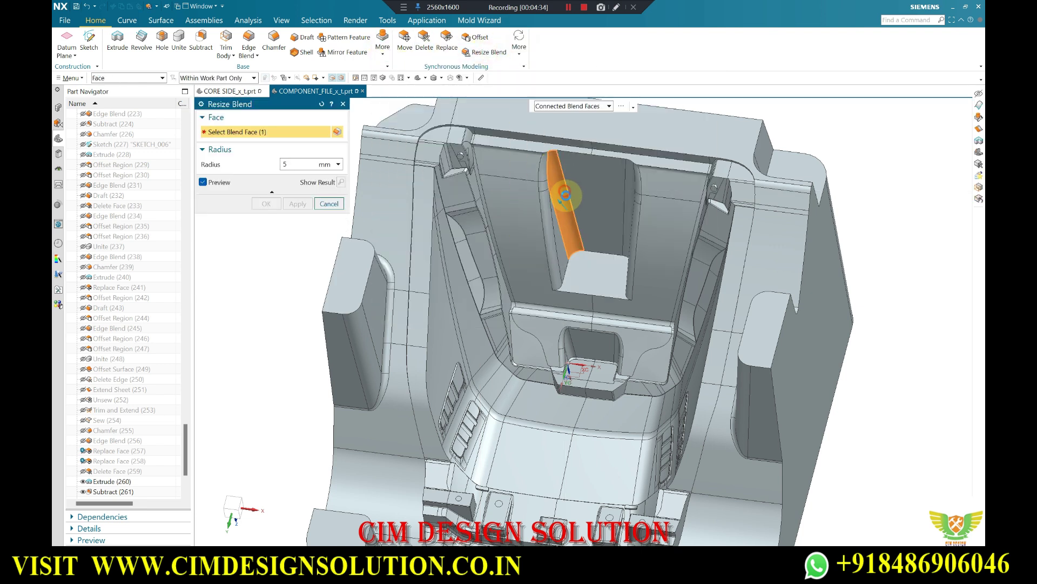
click(570, 216)
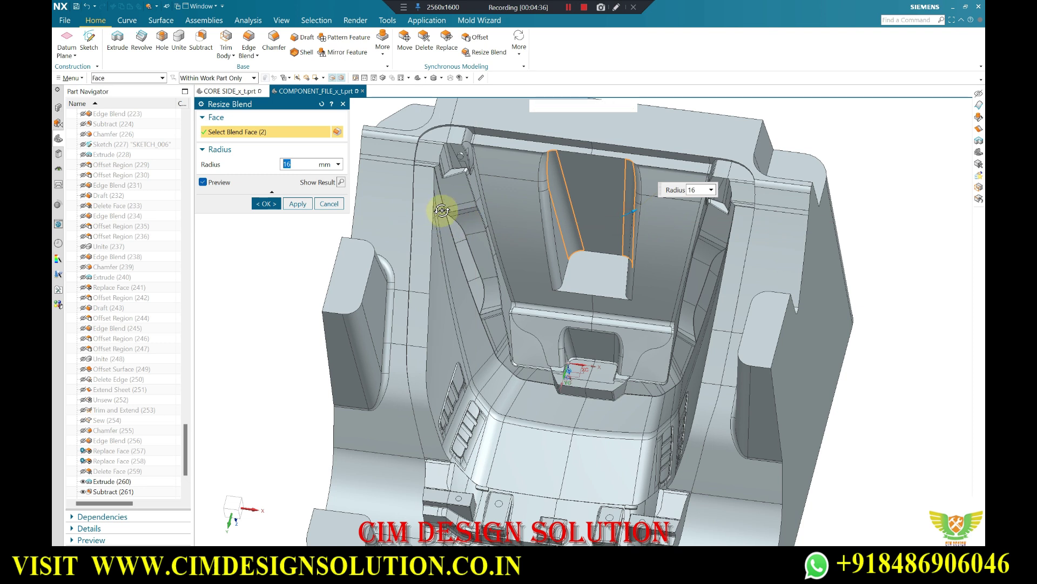
middle_drag(440, 213, 363, 189)
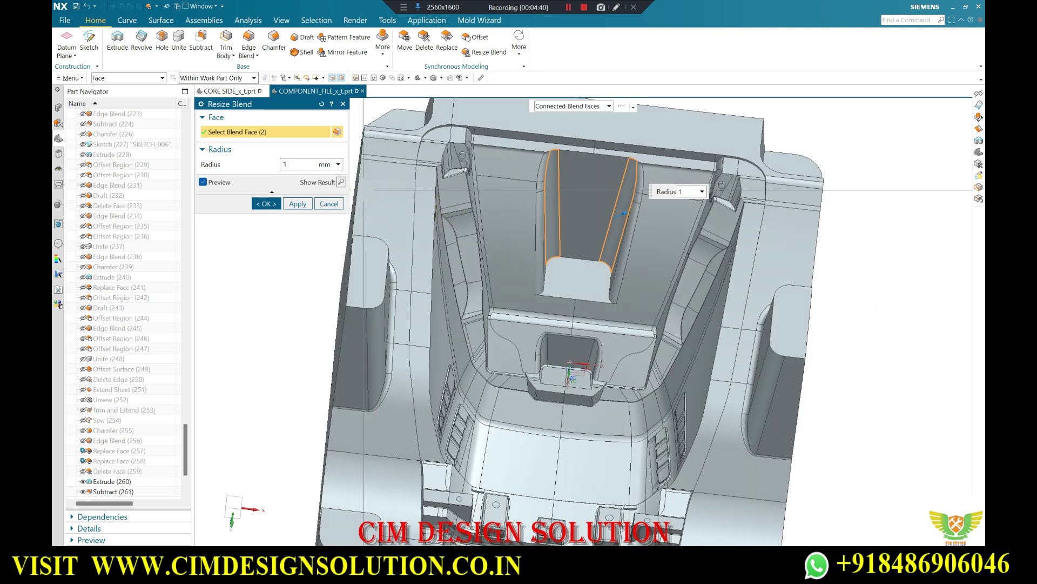
scroll(607, 261, up, 3)
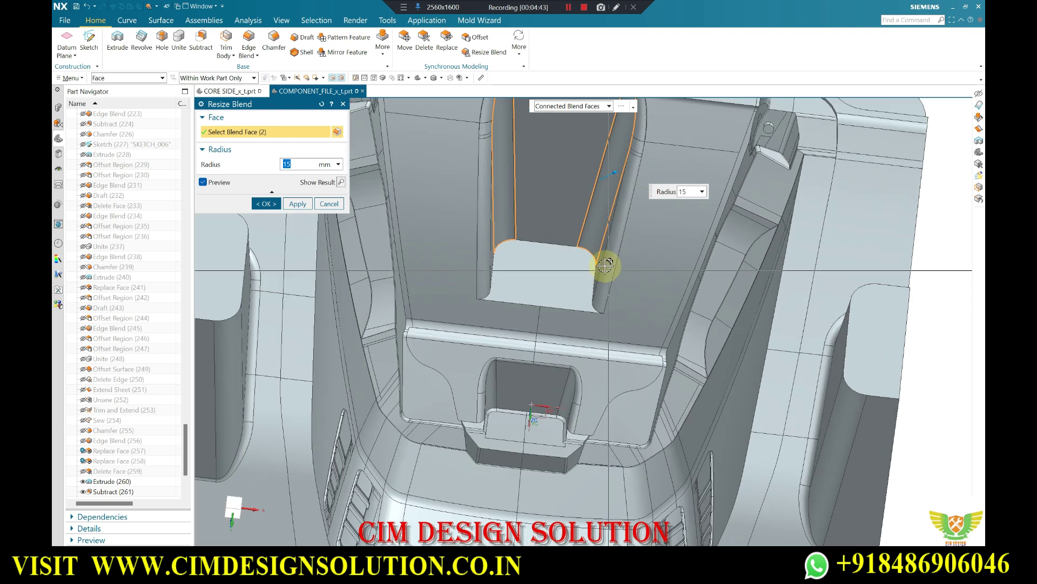
scroll(579, 236, up, 5)
click(297, 207)
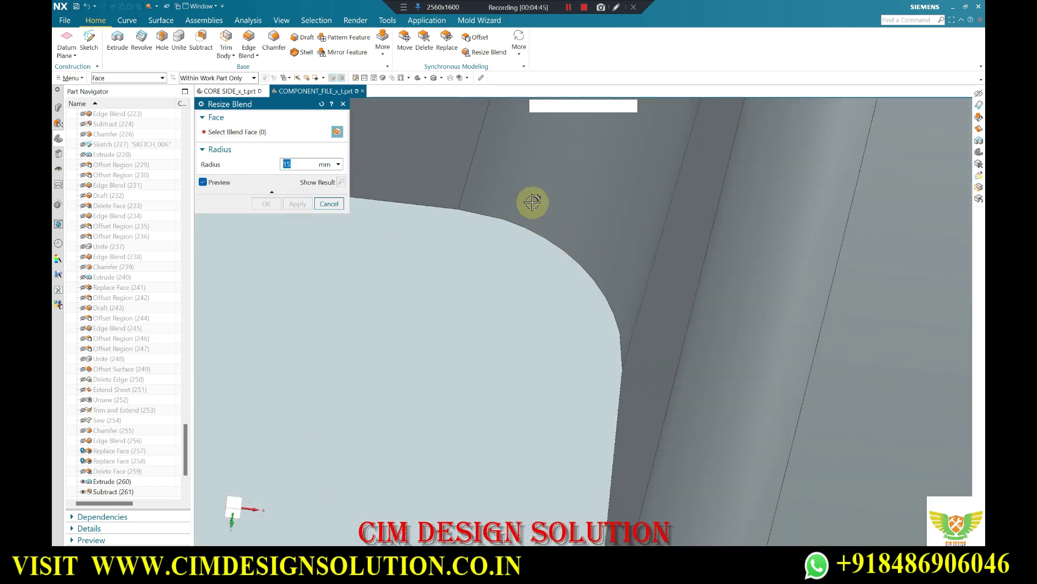
scroll(691, 222, down, 4)
scroll(641, 212, down, 4)
- Resize the four left and right pillar-corner blends to 18 mm
middle_drag(614, 220, 614, 225)
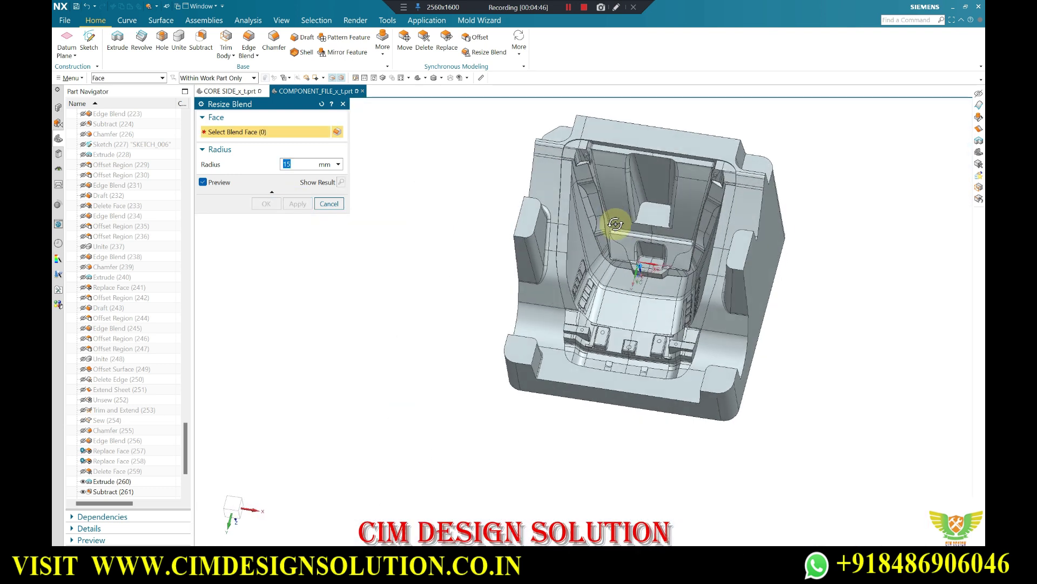
click(549, 250)
scroll(556, 248, down, 3)
scroll(563, 174, down, 2)
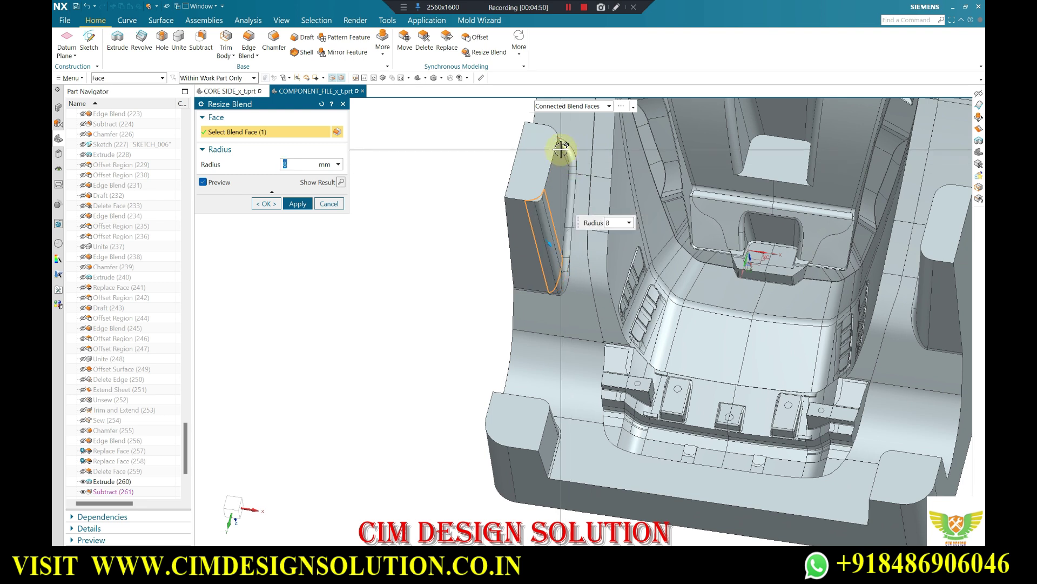
scroll(508, 200, up, 3)
middle_drag(491, 209, 549, 153)
click(549, 154)
middle_drag(530, 256, 825, 308)
scroll(796, 255, down, 3)
click(794, 258)
click(804, 178)
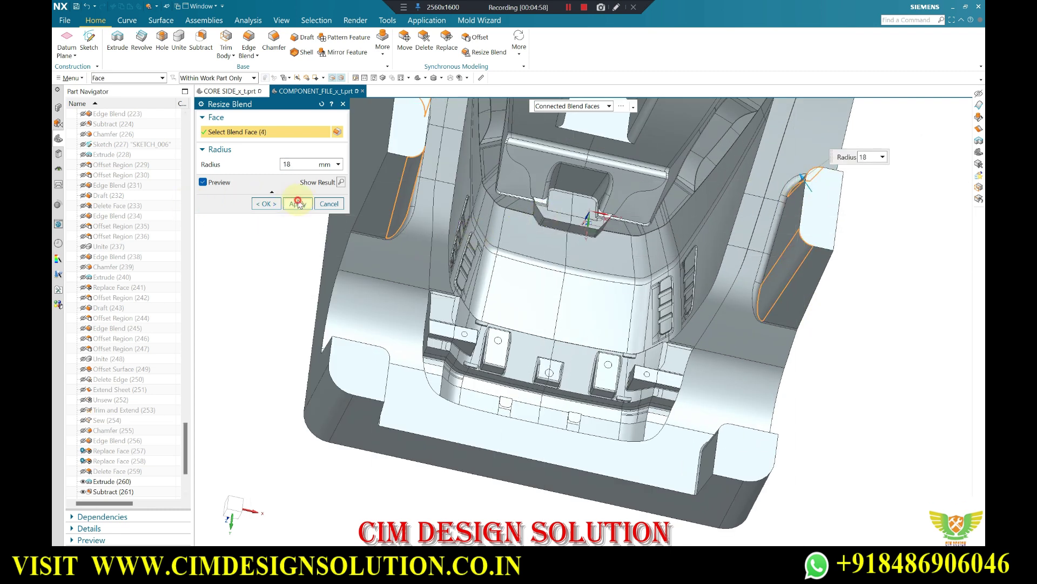
scroll(585, 259, up, 3)
middle_drag(586, 259, 515, 248)
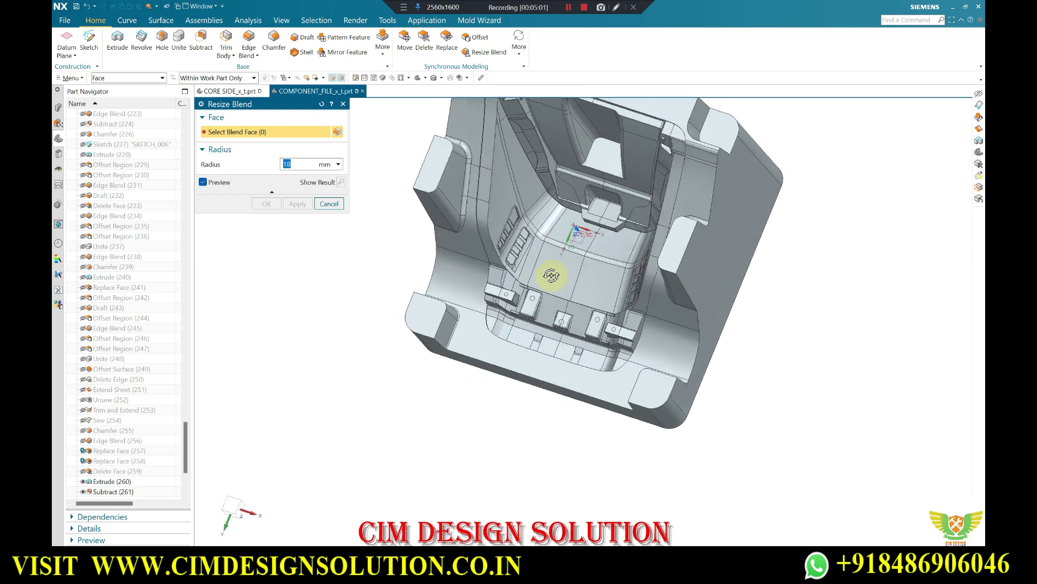
scroll(449, 164, down, 3)
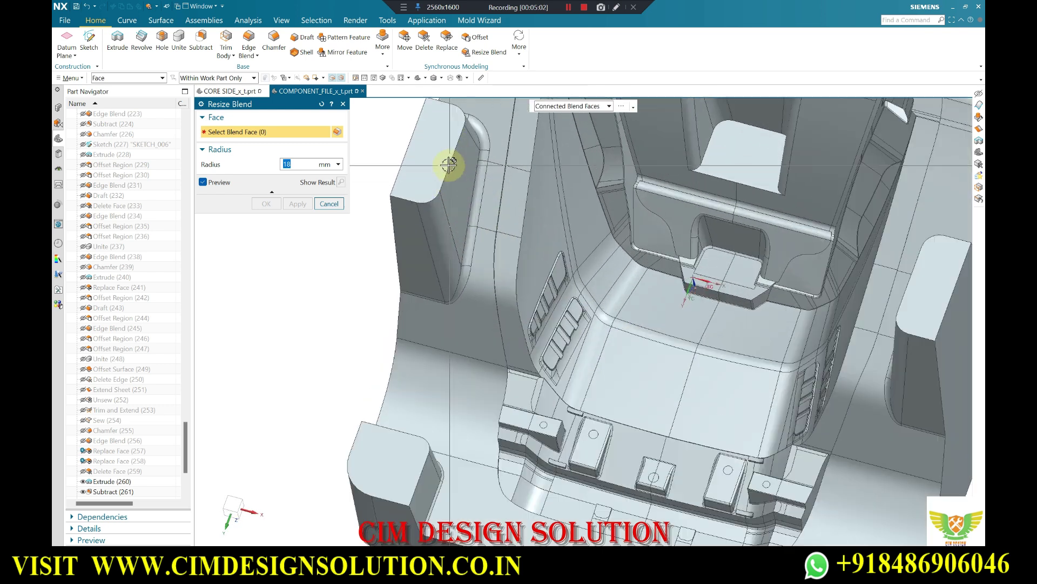
click(328, 207)
- Edit Resize Blend (275) to a 22 mm pillar blend radius and inspect the result
scroll(129, 489, down, 4)
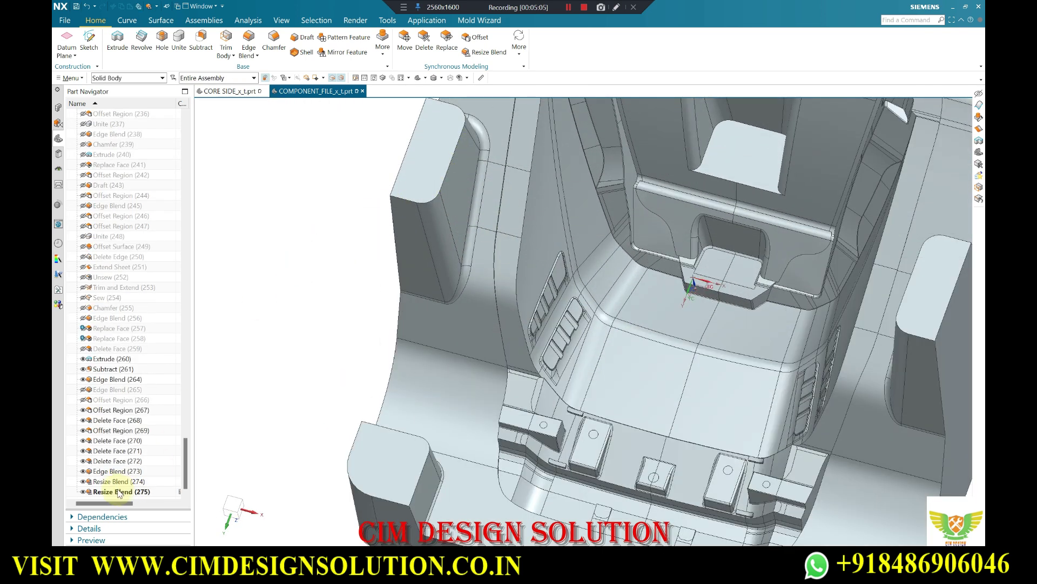
double_click(117, 491)
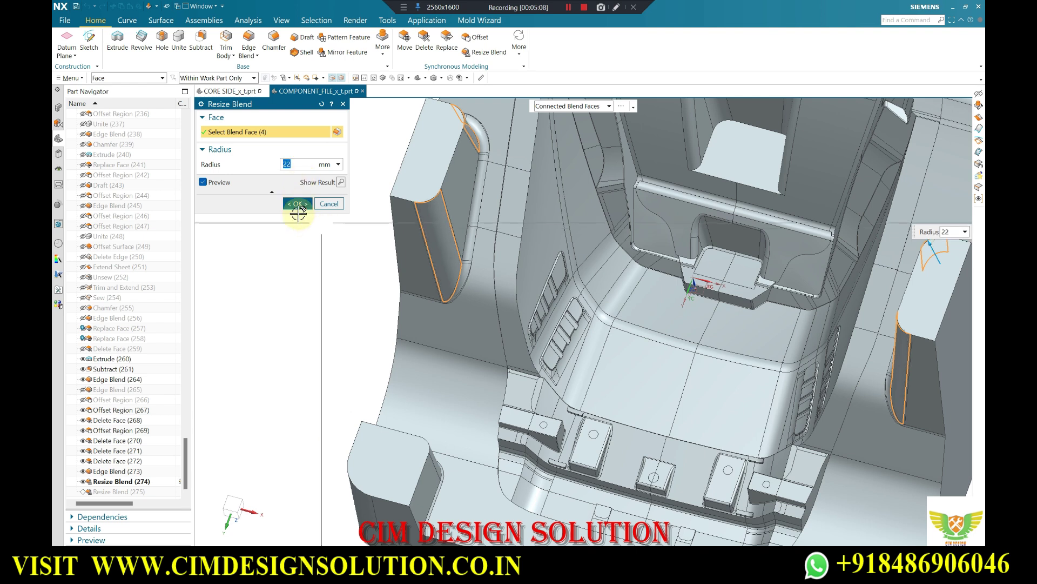
click(293, 208)
middle_drag(336, 213, 413, 196)
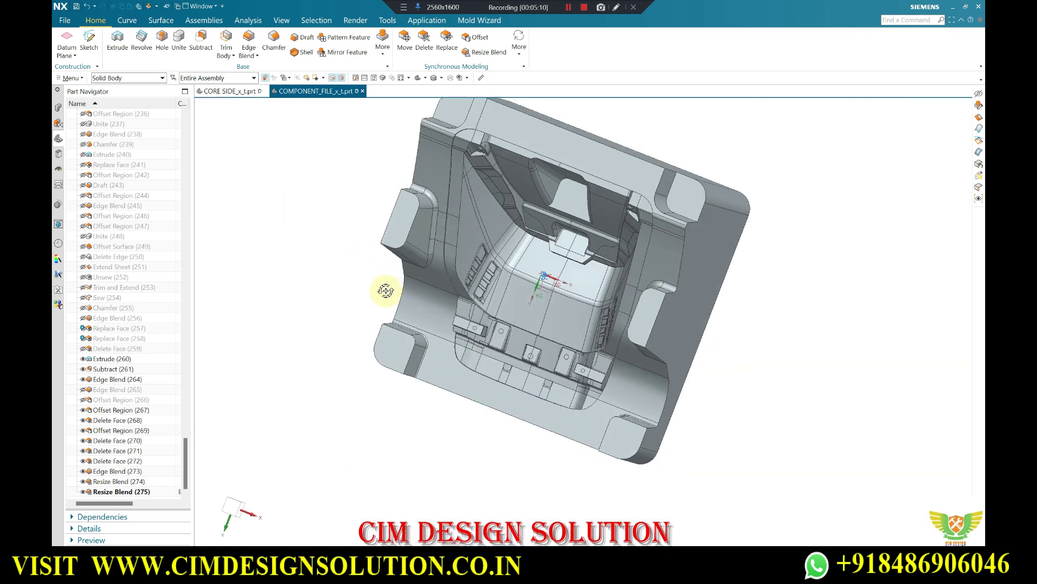
scroll(389, 225, up, 2)
scroll(407, 360, down, 5)
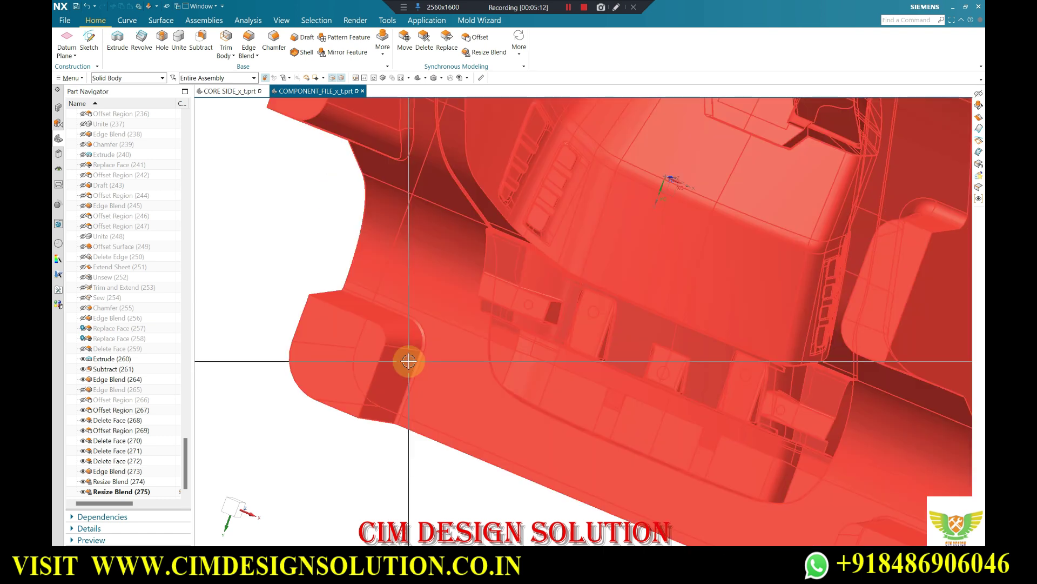
- Start another Resize Blend from the feature gallery in a square-on view, then cancel it
click(393, 52)
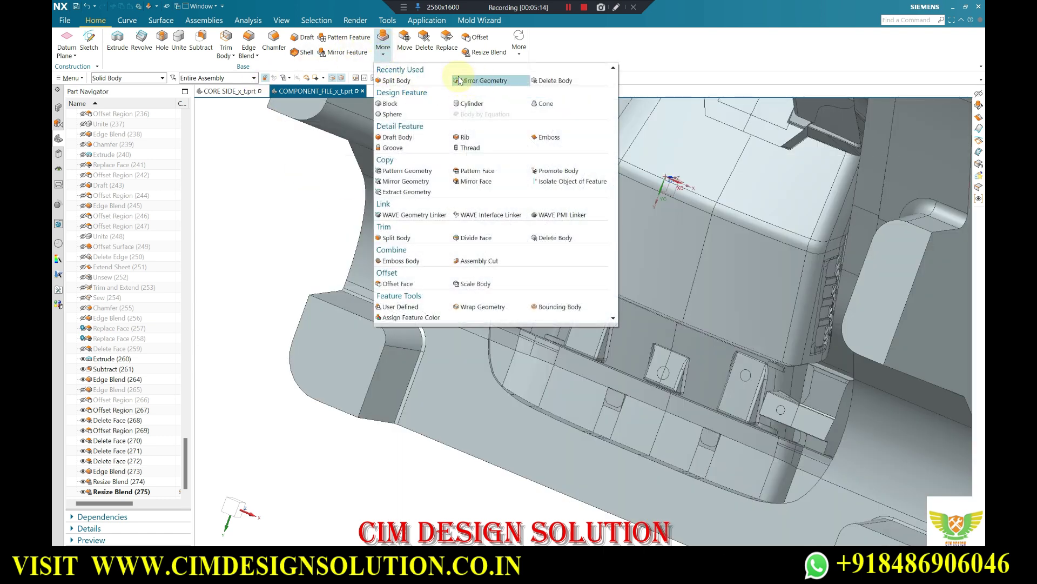
click(501, 56)
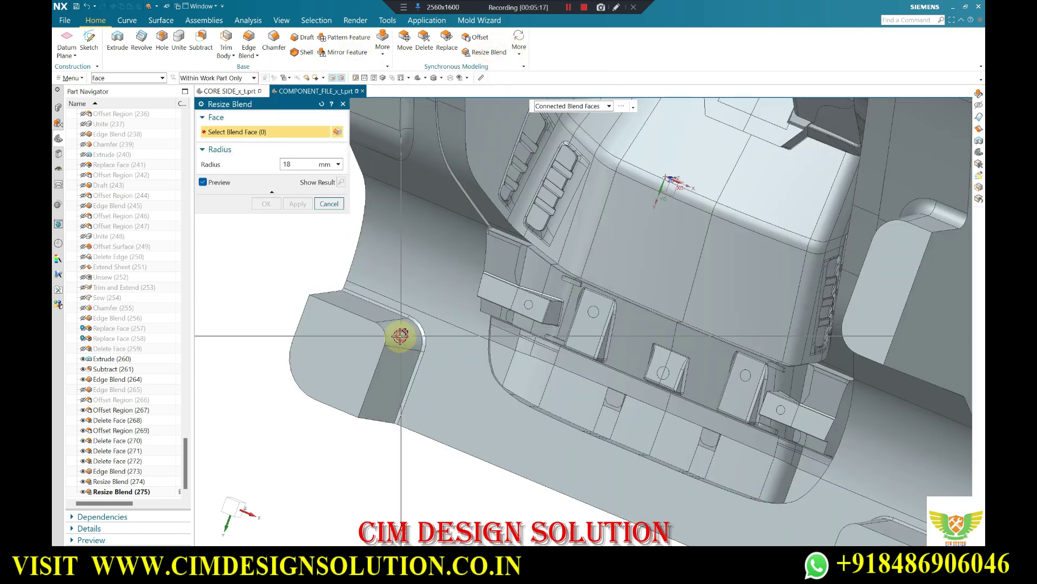
key(ctrl+alt+b)
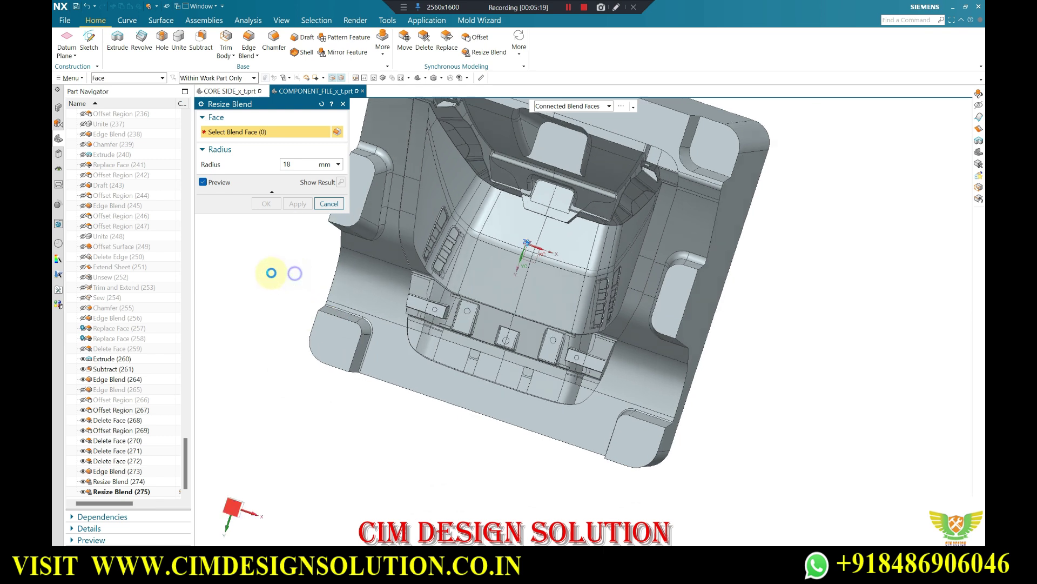
key(Escape)
middle_drag(389, 384, 398, 366)
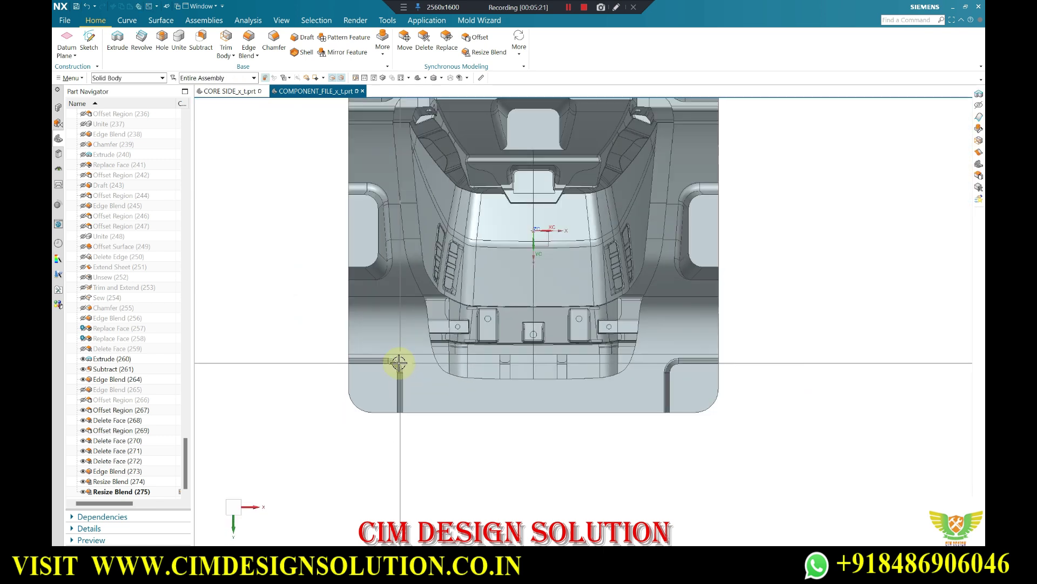
scroll(394, 370, up, 5)
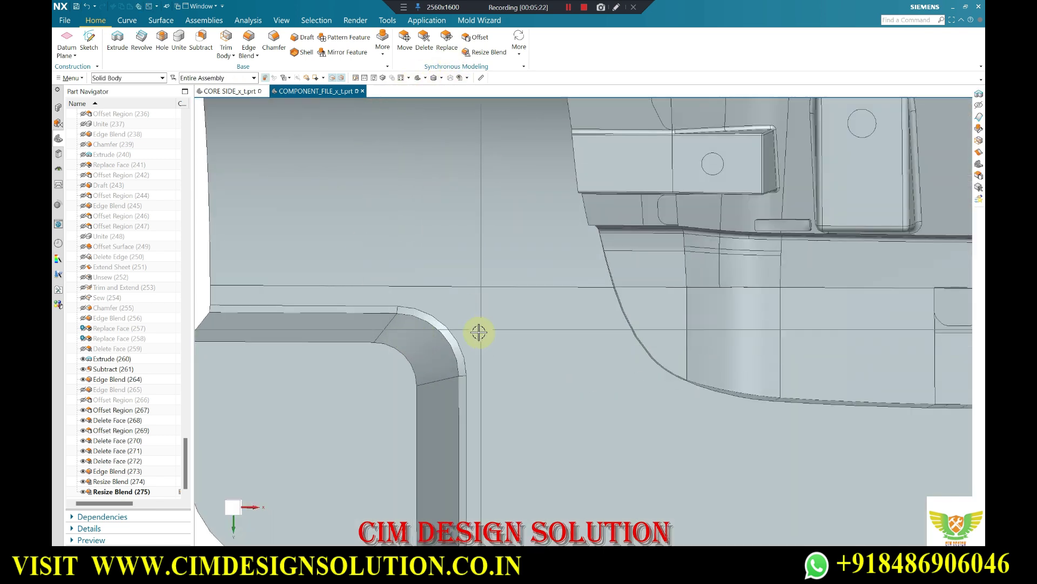
scroll(479, 332, down, 5)
- Restart Resize Blend, view the core's corners from near-top, and cancel again
middle_drag(492, 267, 503, 249)
scroll(508, 235, up, 4)
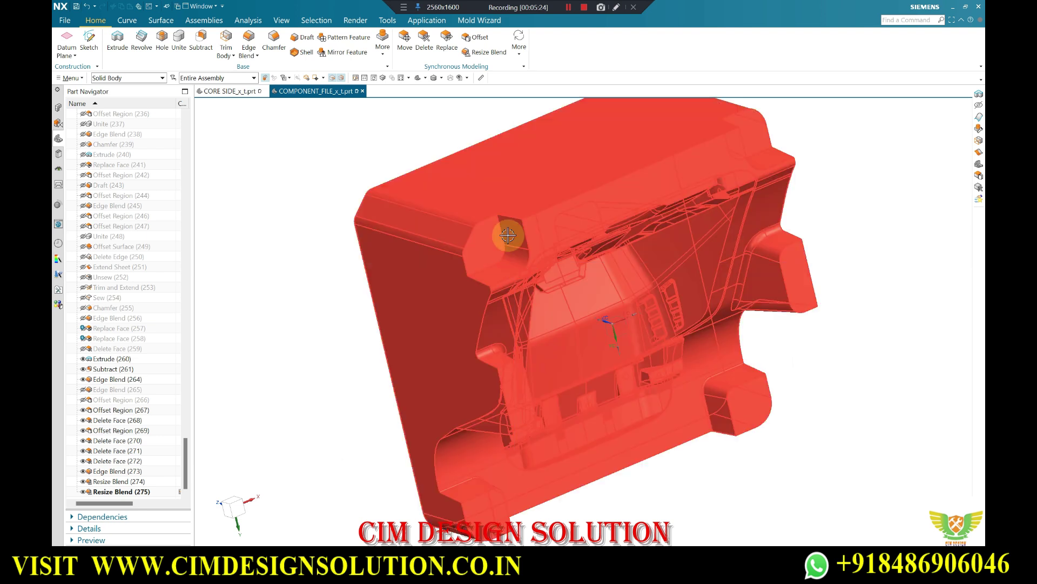
click(481, 50)
mouse_move(528, 254)
middle_down()
mouse_move(732, 128)
mouse_move(775, 232)
middle_up()
scroll(775, 232, up, 2)
scroll(696, 143, up, 4)
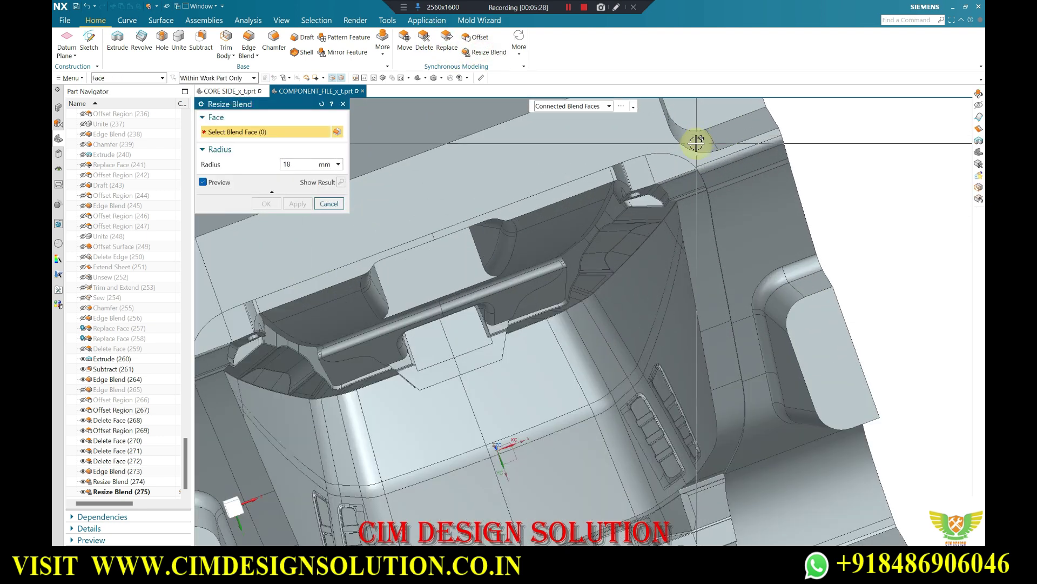
key(Escape)
scroll(660, 189, down, 5)
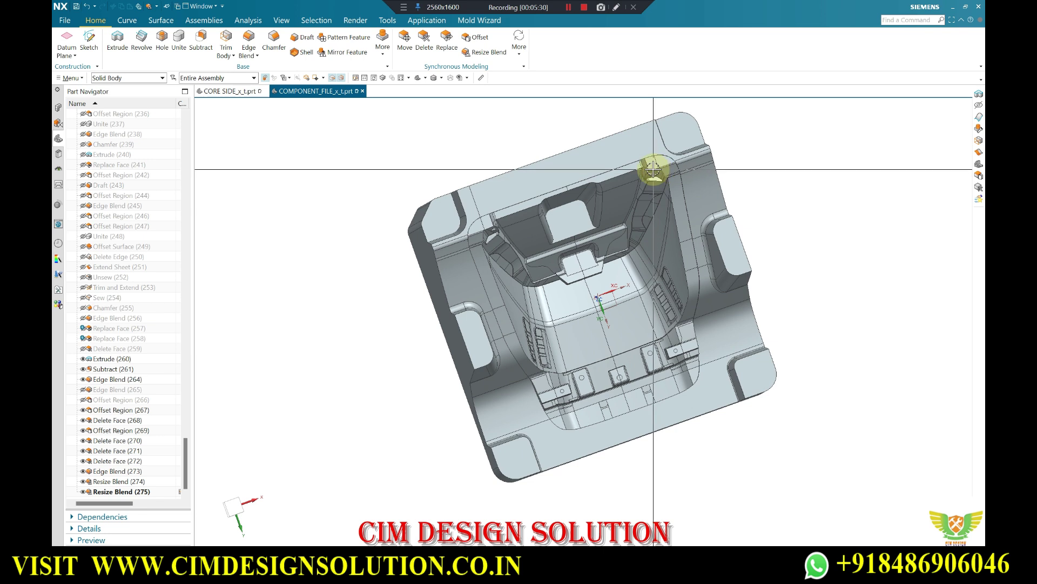
mouse_move(643, 166)
middle_down()
mouse_move(656, 294)
mouse_move(717, 439)
middle_up()
scroll(696, 440, up, 4)
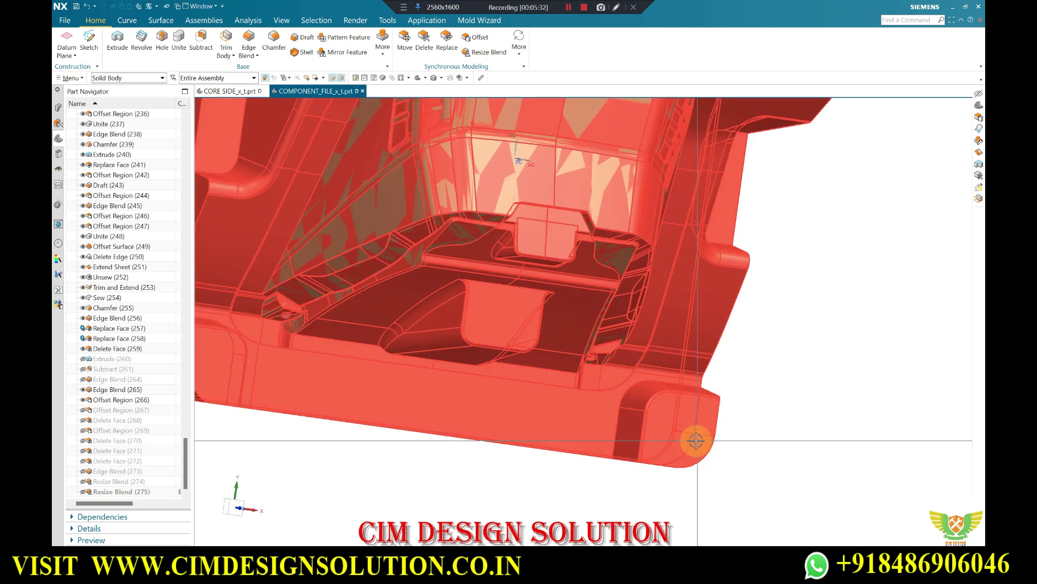
click(381, 48)
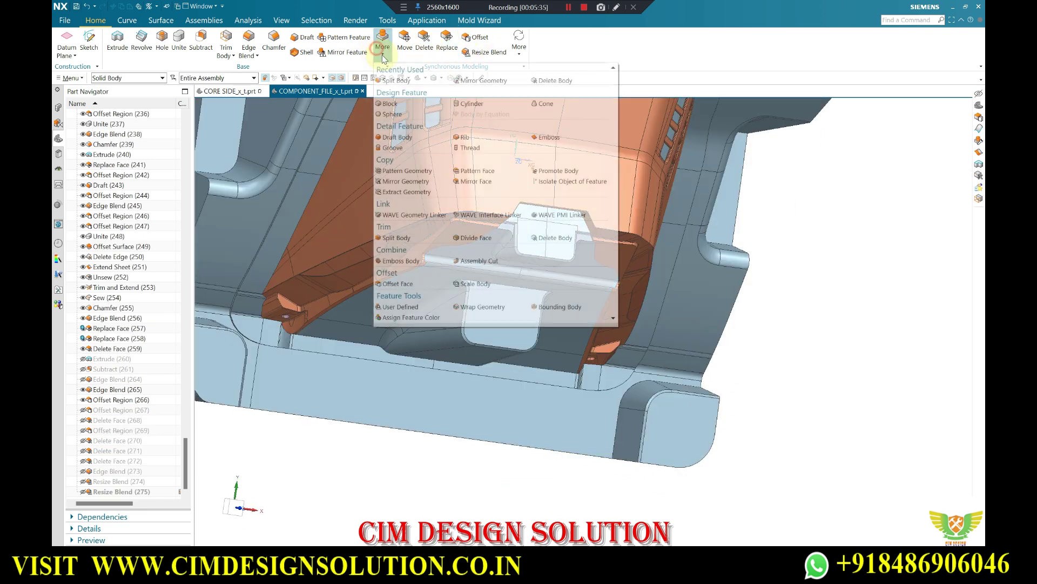
click(495, 65)
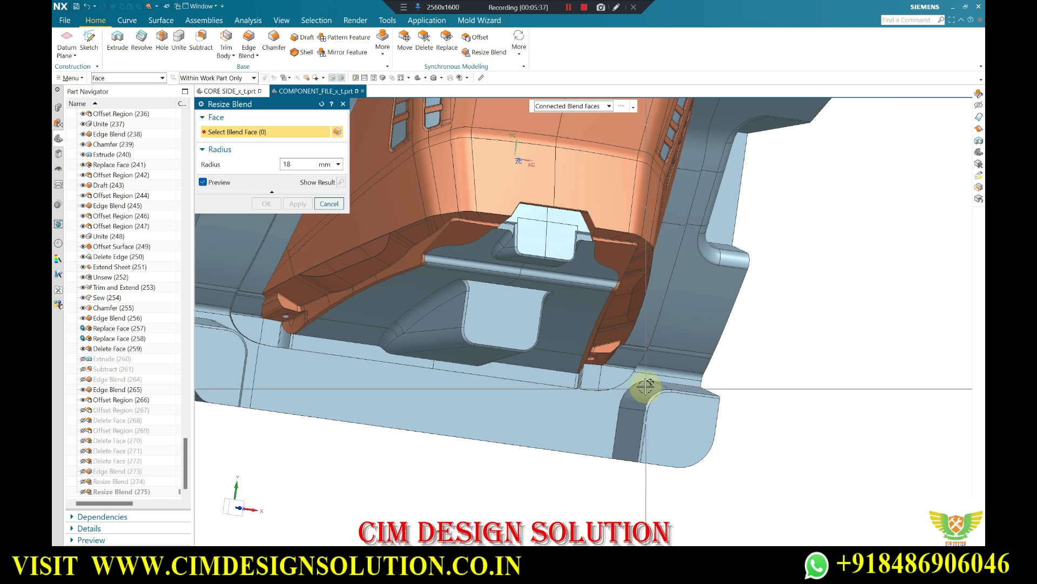
key(Escape)
middle_drag(690, 343, 655, 294)
scroll(627, 324, down, 4)
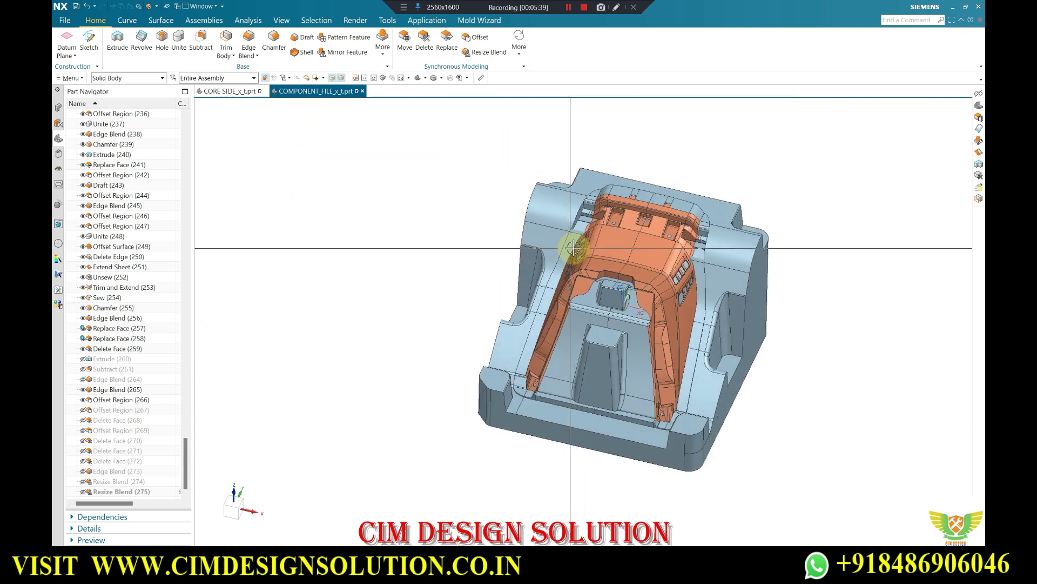
scroll(574, 248, up, 5)
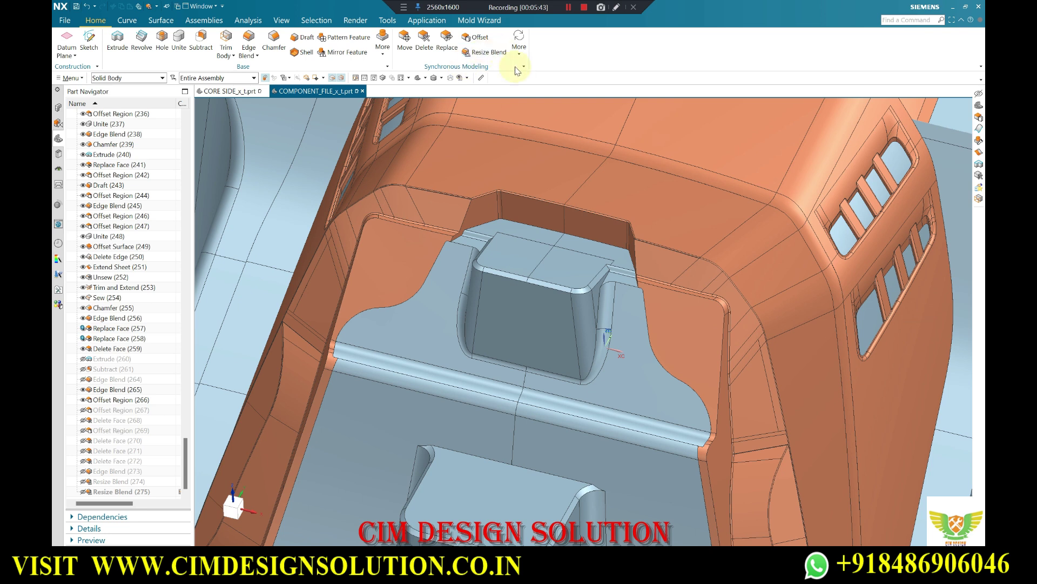
scroll(537, 107, up, 2)
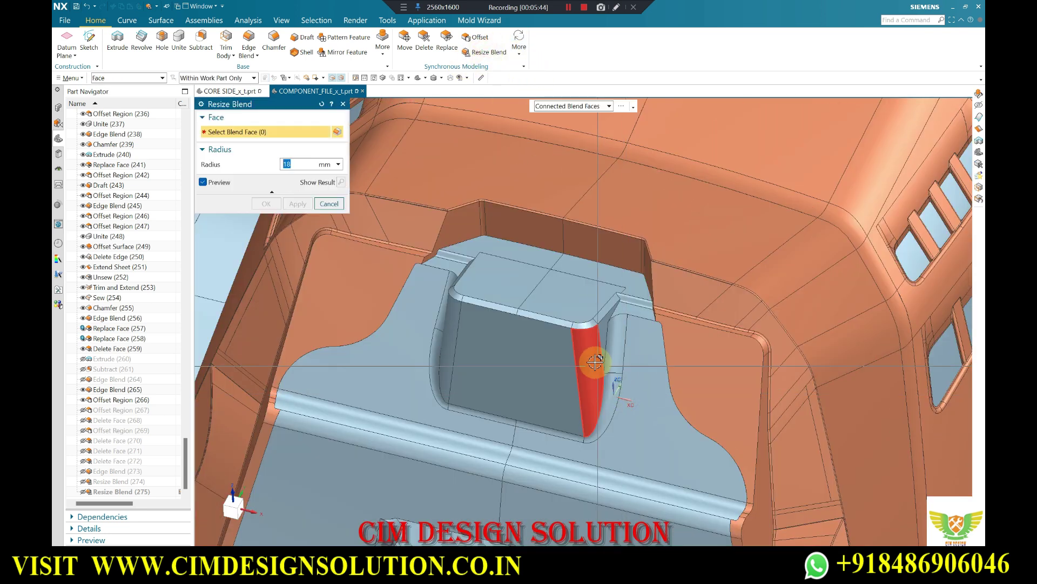
click(593, 362)
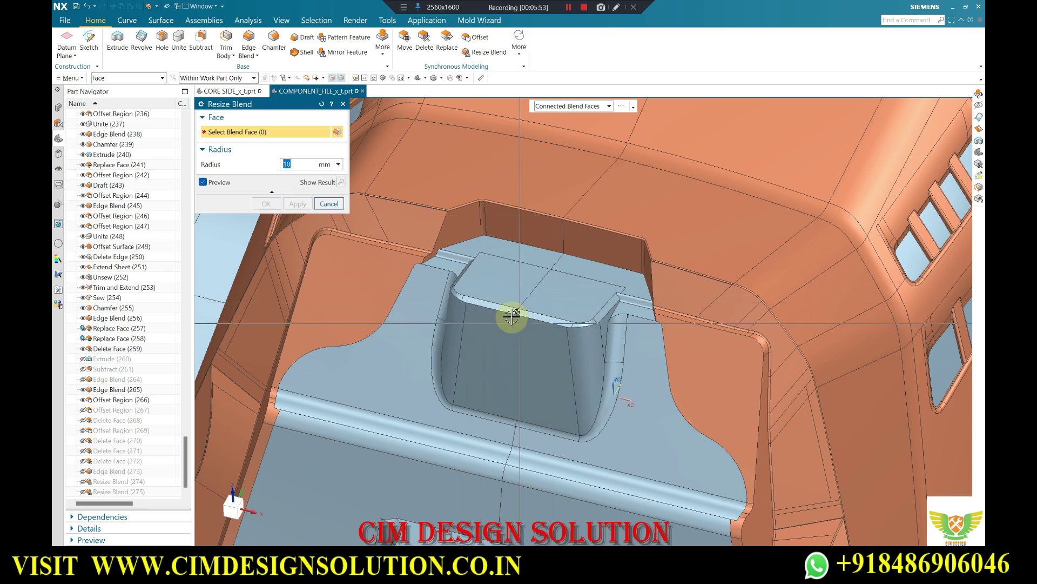
key(Escape)
middle_drag(591, 306, 540, 298)
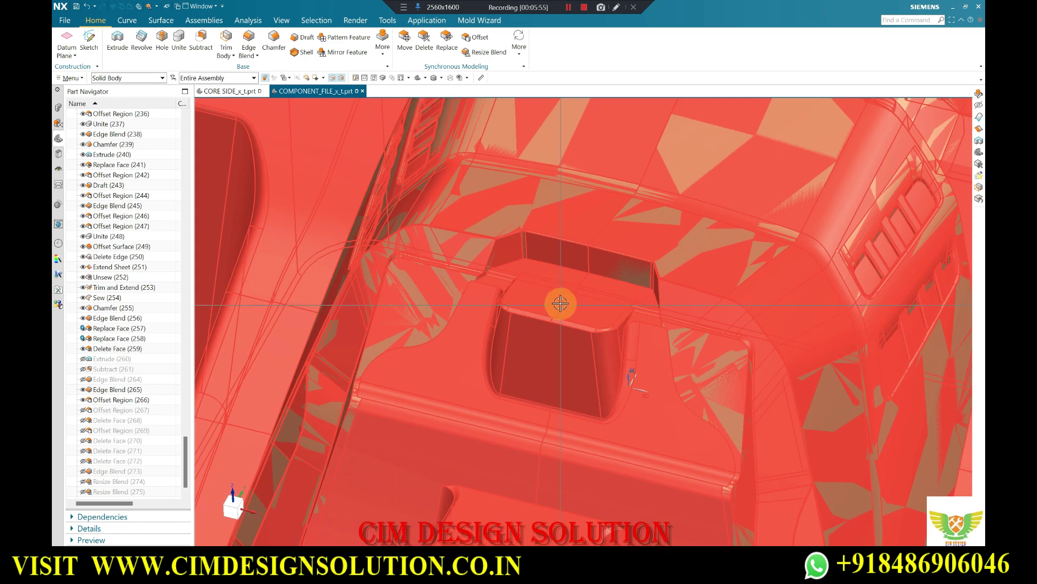
scroll(479, 250, up, 3)
middle_drag(529, 250, 538, 368)
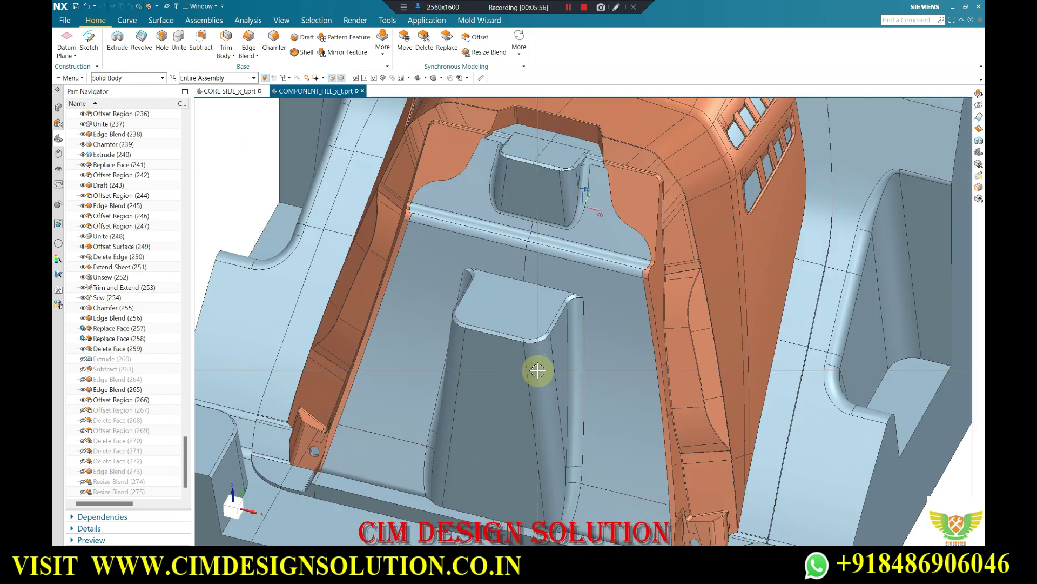
scroll(533, 332, down, 3)
scroll(519, 335, up, 4)
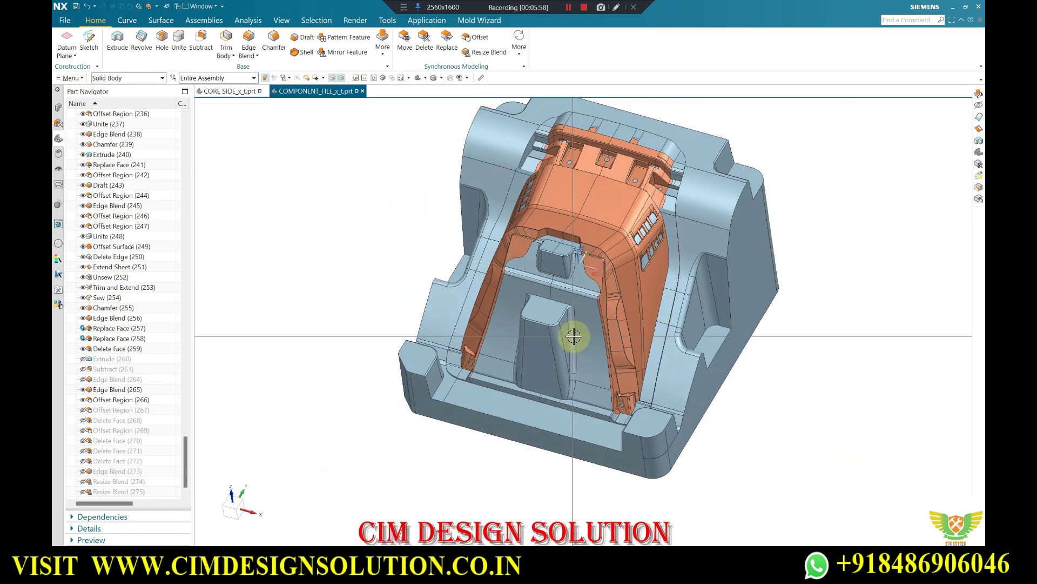
mouse_move(551, 318)
middle_down()
mouse_move(530, 255)
mouse_move(487, 288)
middle_up()
scroll(475, 287, down, 2)
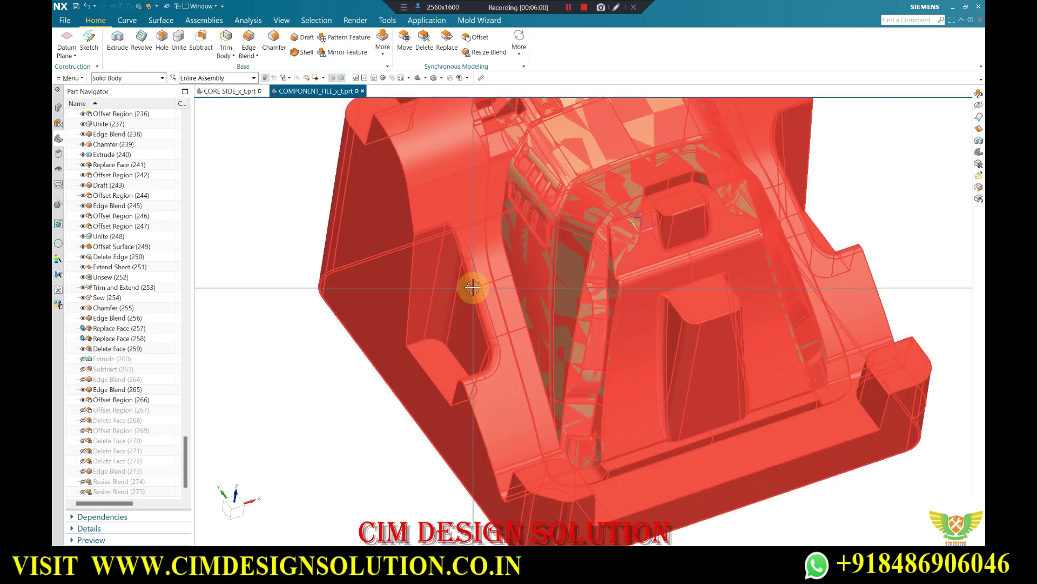
mouse_move(519, 424)
middle_down()
mouse_move(537, 384)
mouse_move(556, 387)
middle_up()
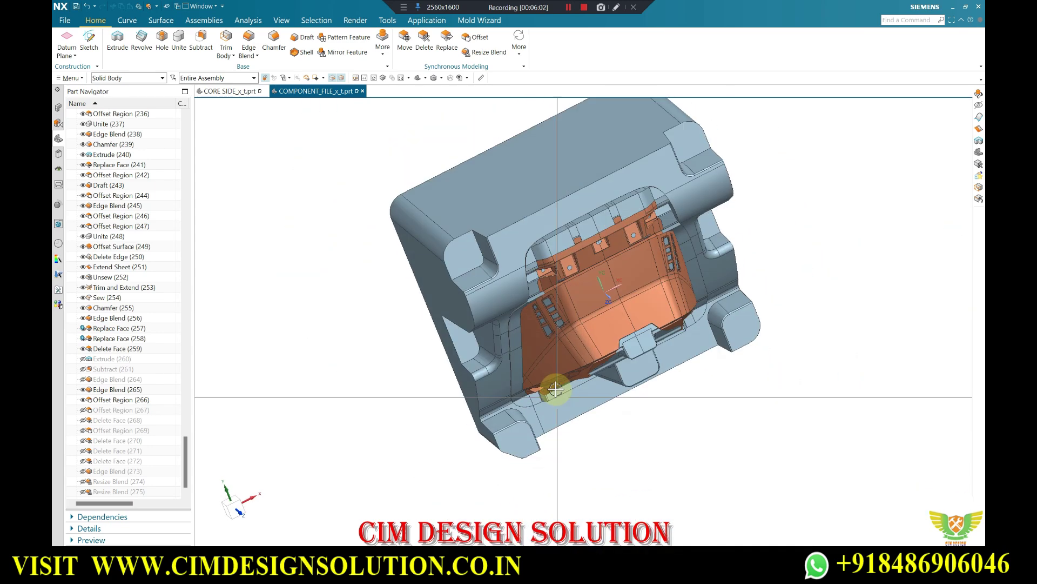
scroll(532, 304, down, 3)
scroll(519, 287, up, 3)
middle_drag(530, 262, 695, 195)
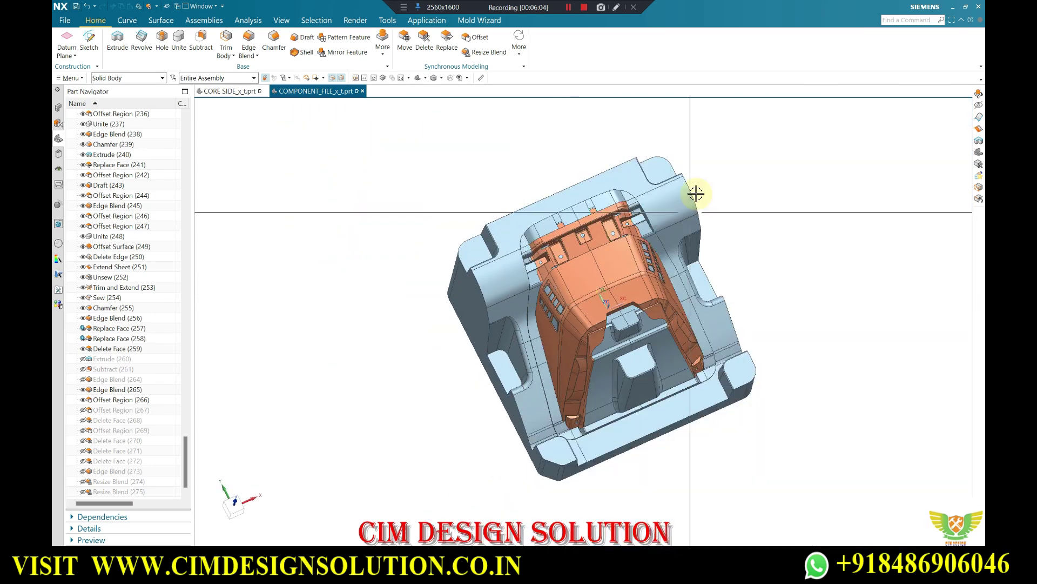
scroll(658, 195, down, 2)
scroll(628, 244, down, 2)
scroll(648, 248, down, 2)
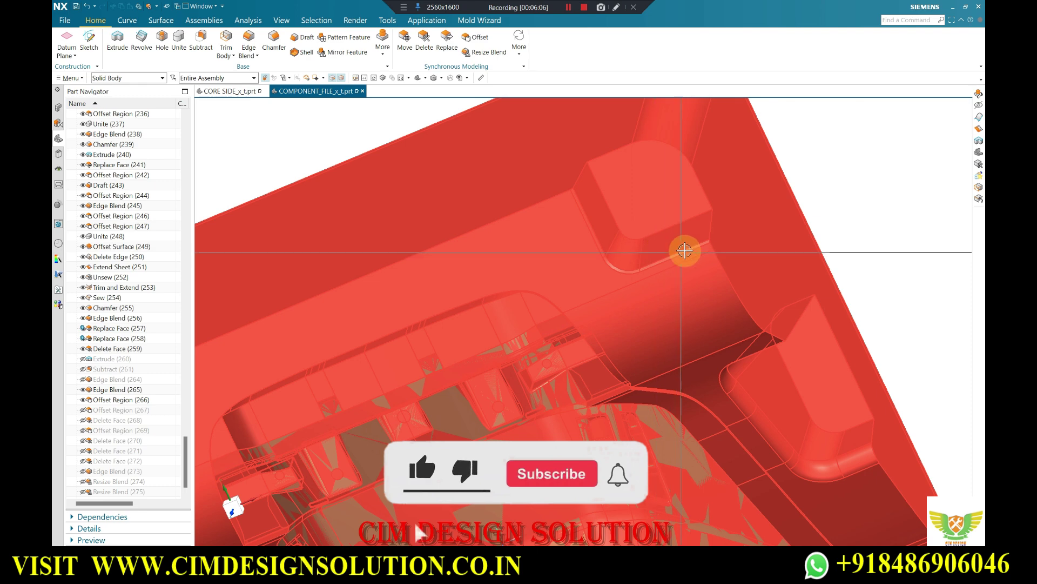
scroll(605, 224, down, 2)
scroll(524, 206, down, 1)
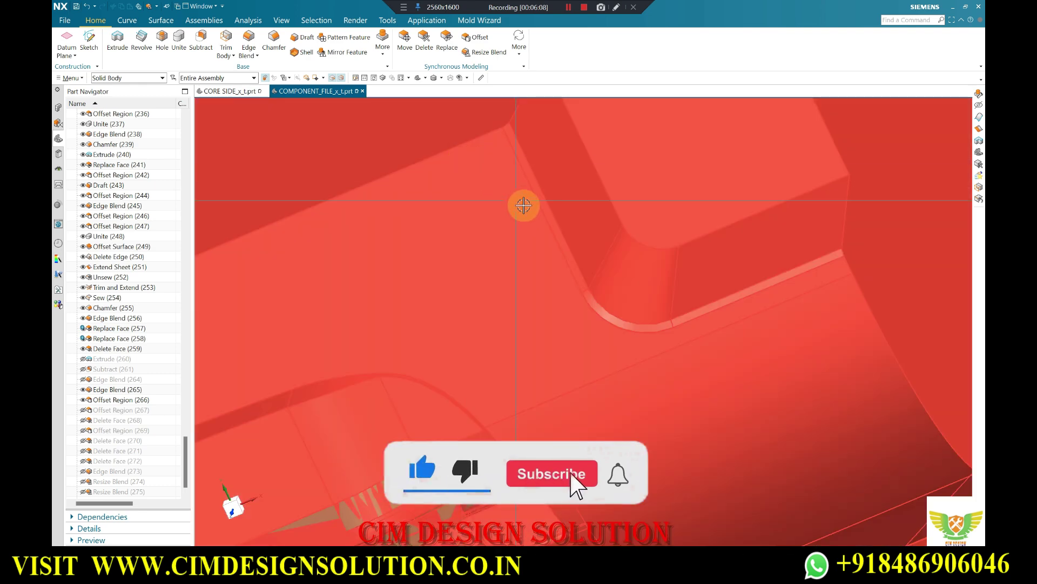
scroll(524, 205, up, 3)
scroll(630, 155, up, 4)
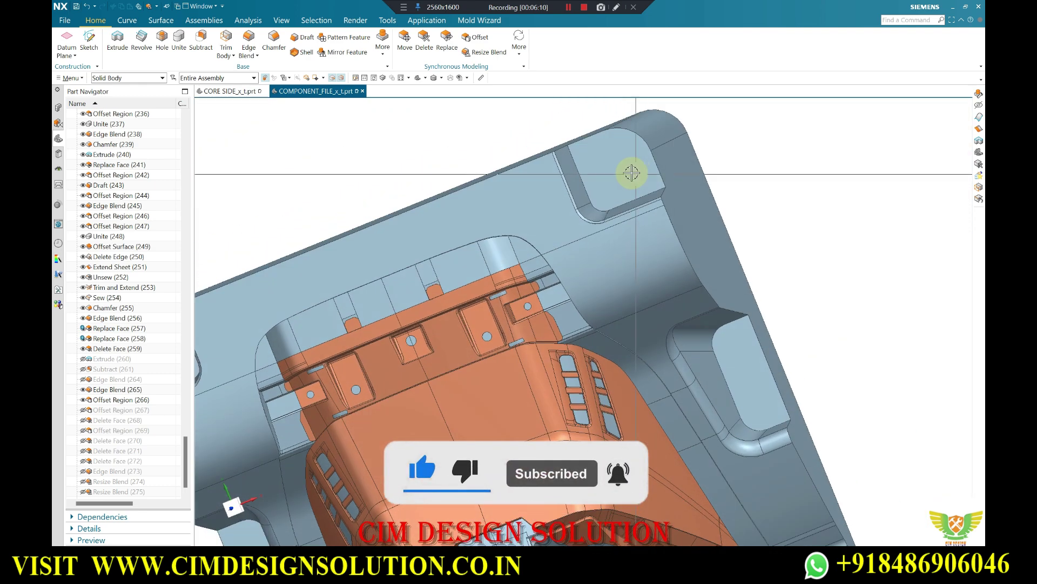
scroll(540, 155, down, 2)
scroll(560, 195, down, 2)
scroll(532, 148, down, 2)
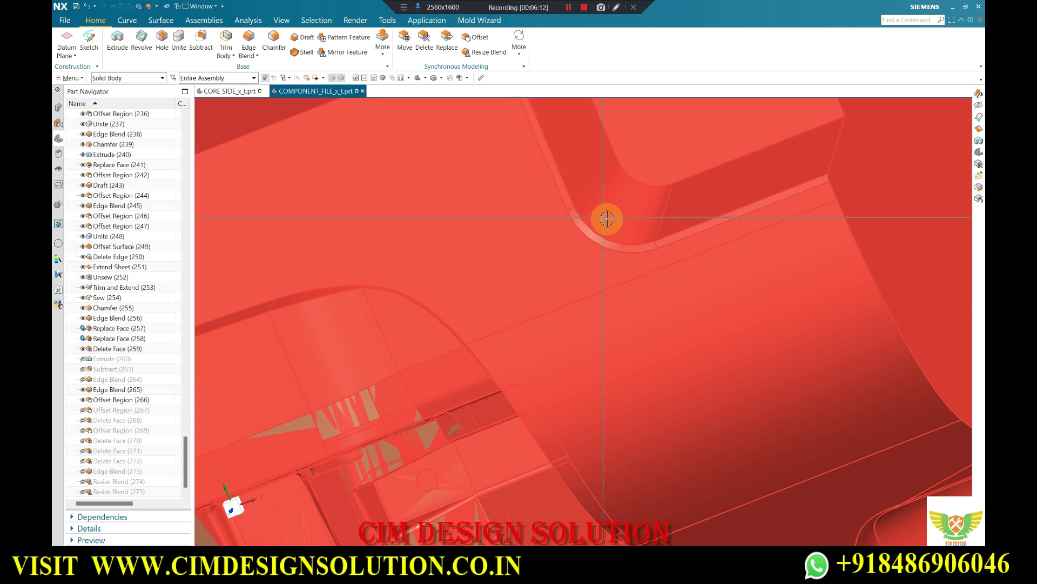
scroll(607, 218, up, 3)
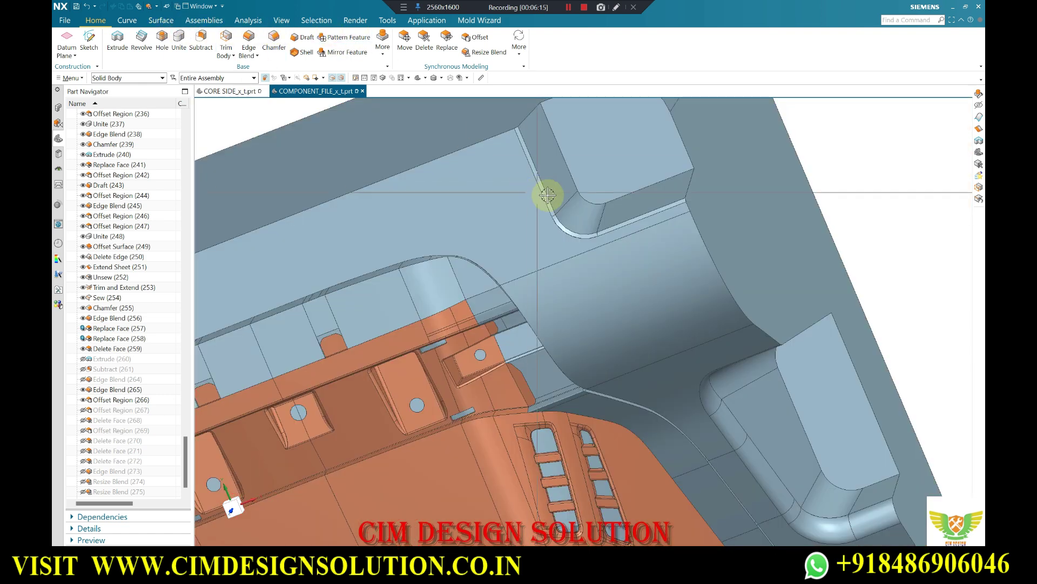
scroll(547, 194, up, 3)
click(155, 20)
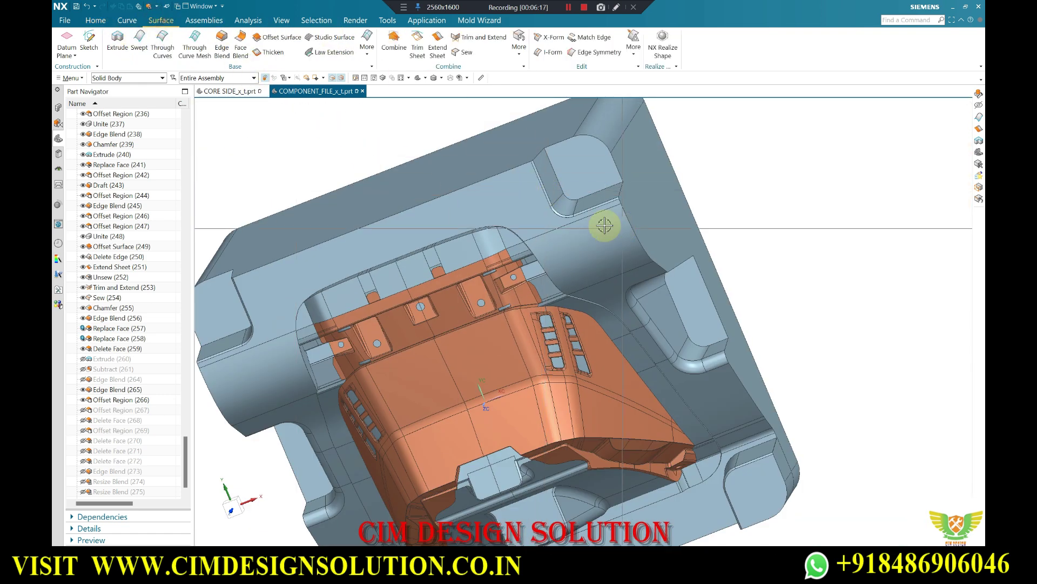
shift+middle_drag(605, 225, 648, 225)
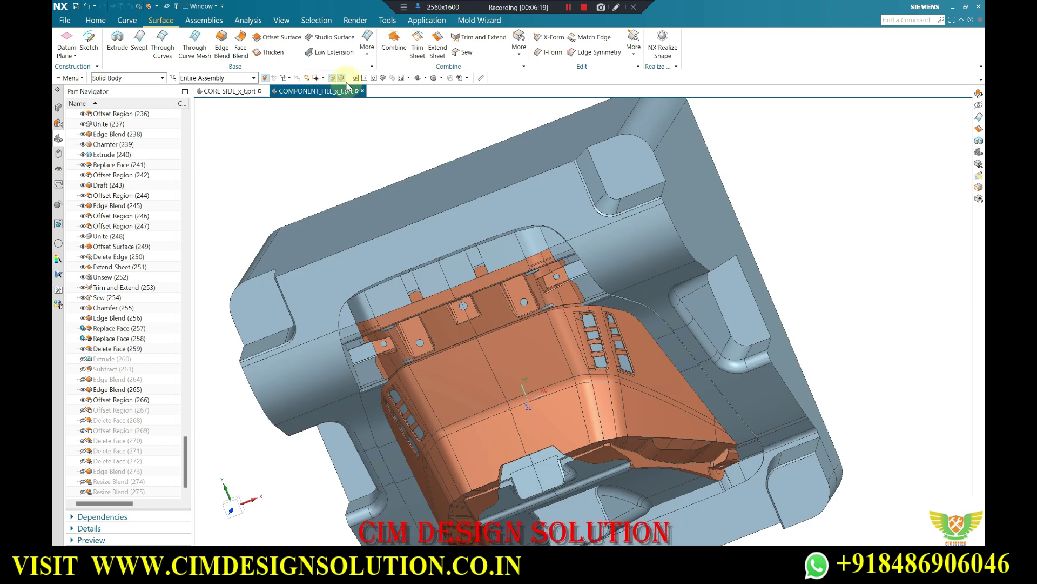
click(525, 61)
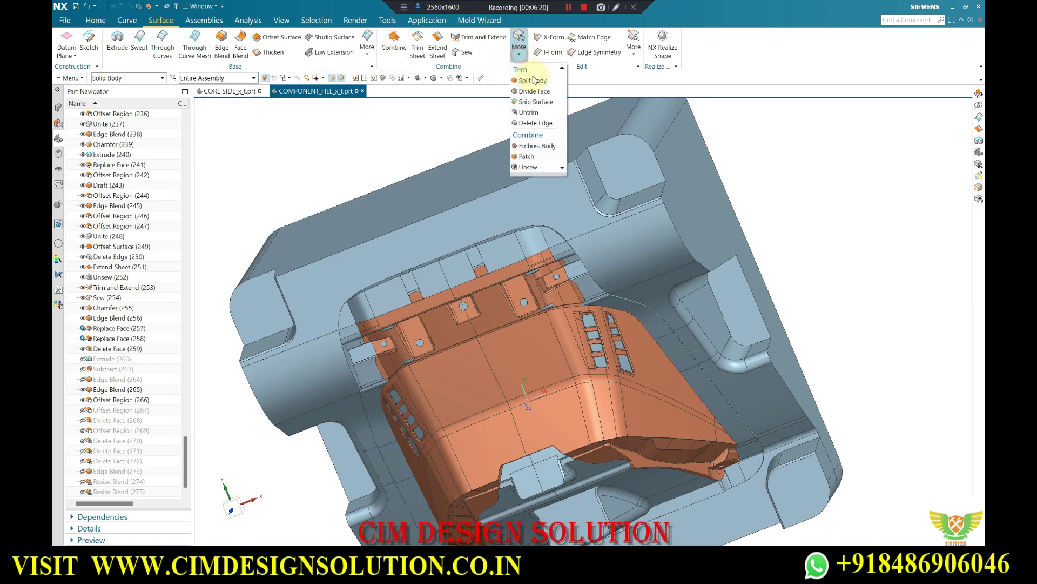
click(530, 159)
scroll(579, 174, up, 5)
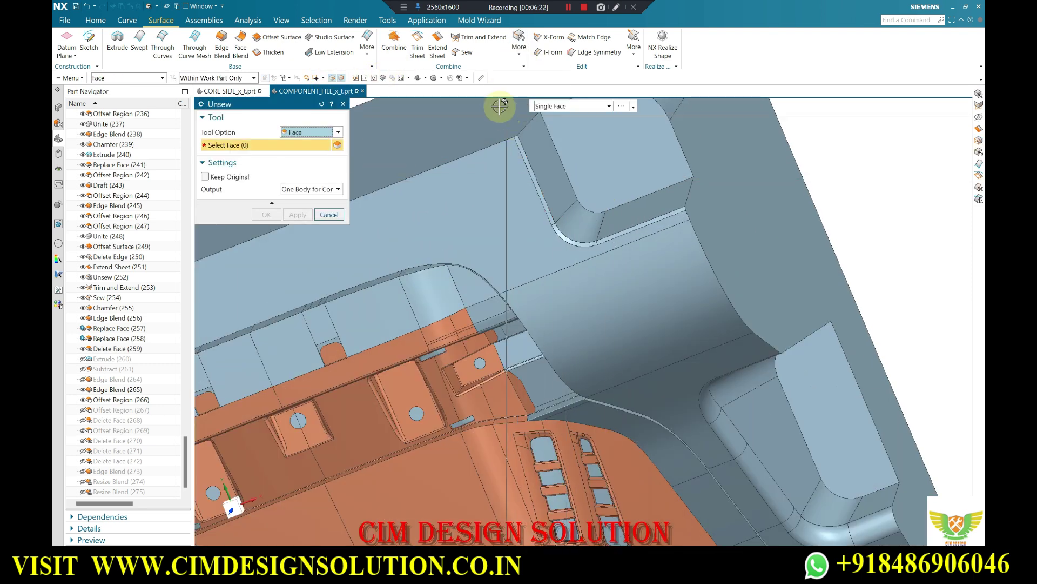
key(Escape)
click(95, 20)
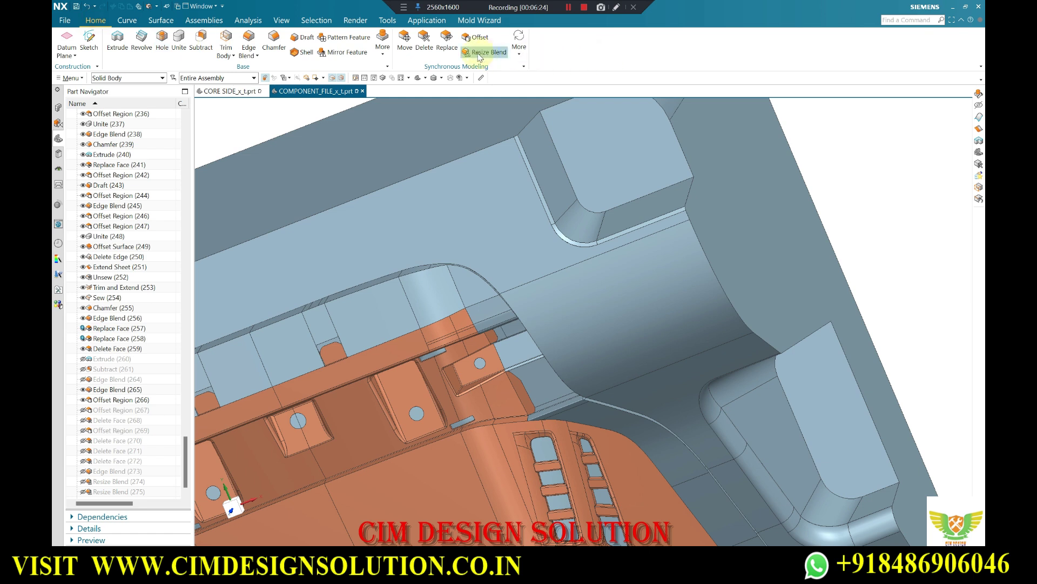
click(424, 43)
scroll(567, 230, up, 3)
click(558, 220)
middle_click(559, 219)
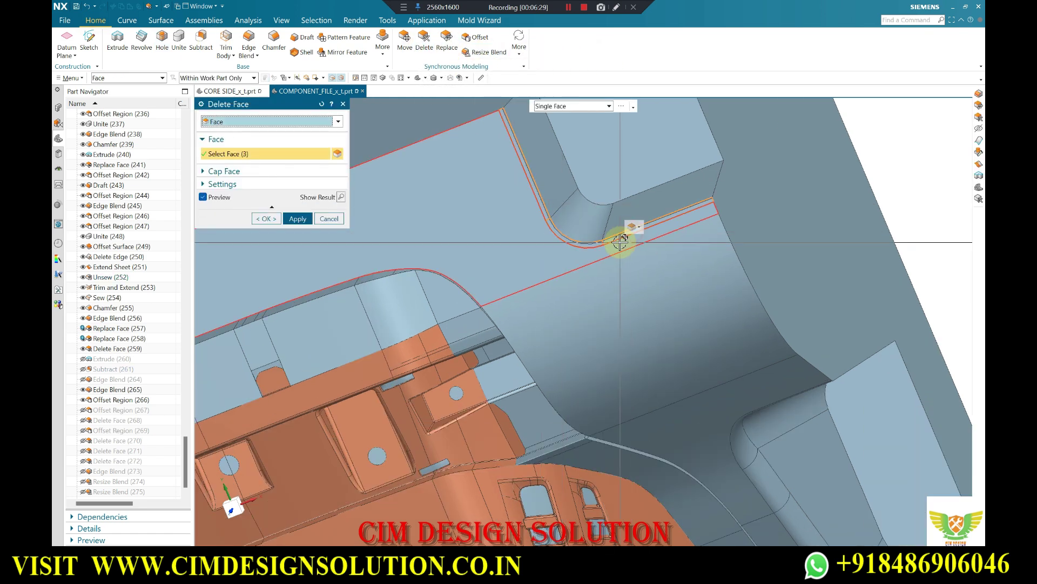
scroll(813, 184, down, 5)
scroll(479, 296, up, 2)
scroll(493, 296, up, 2)
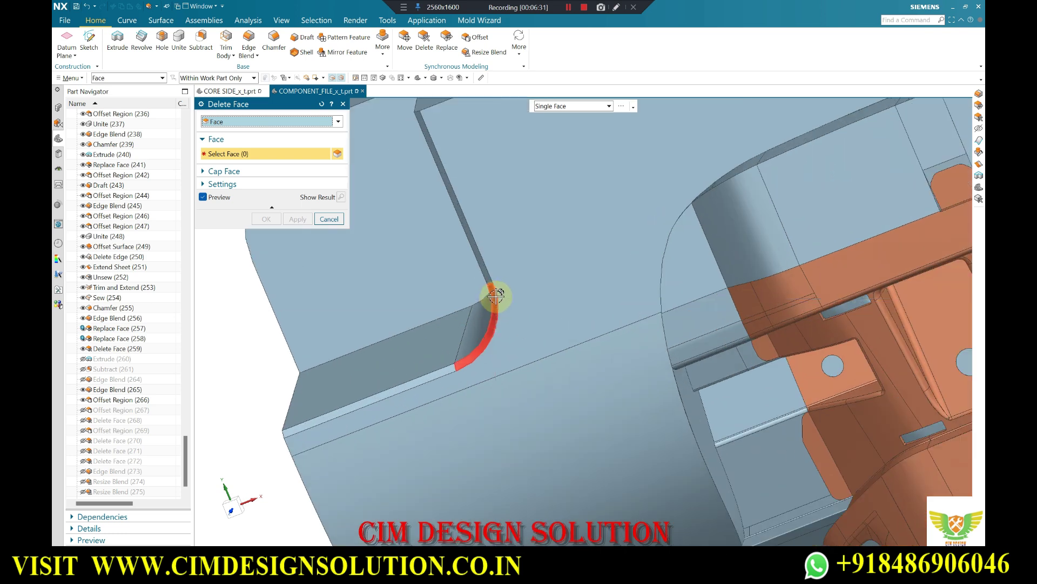
scroll(530, 274, up, 2)
click(551, 221)
click(556, 271)
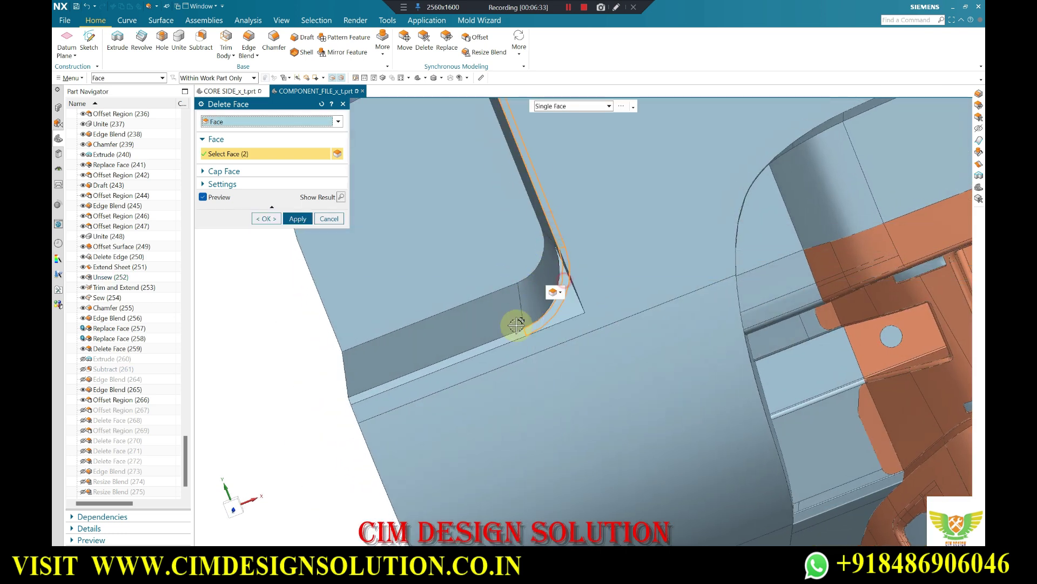
click(500, 341)
scroll(467, 233, down, 5)
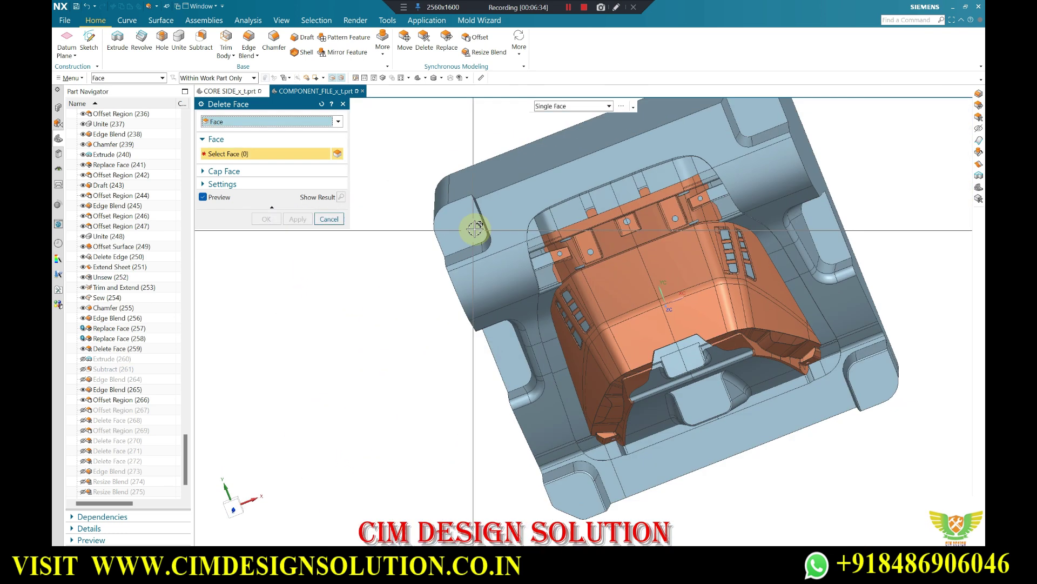
middle_drag(474, 225, 530, 377)
scroll(530, 373, up, 1)
scroll(530, 367, up, 1)
scroll(530, 367, up, 3)
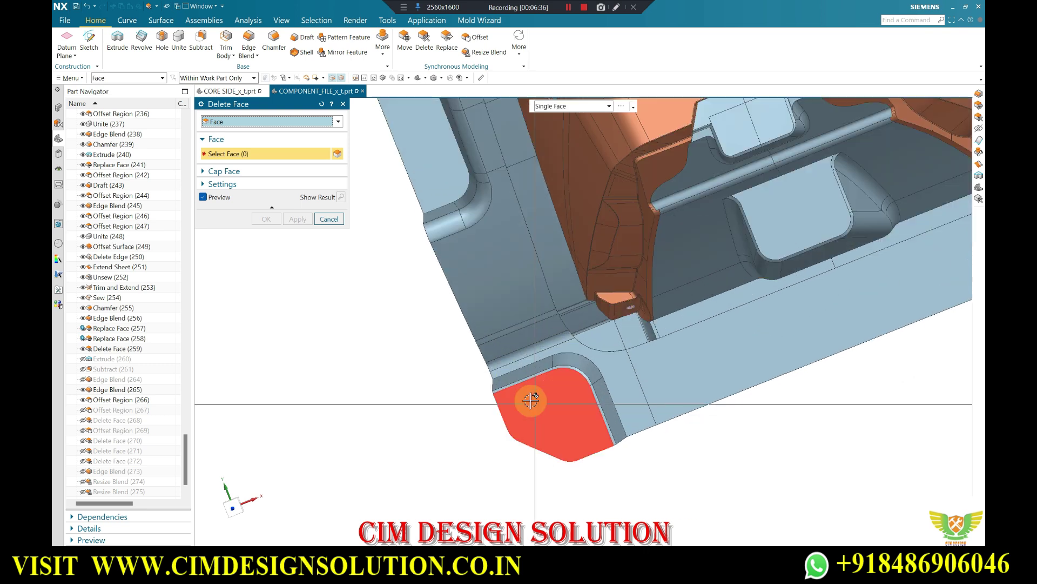
scroll(528, 378, up, 2)
click(578, 356)
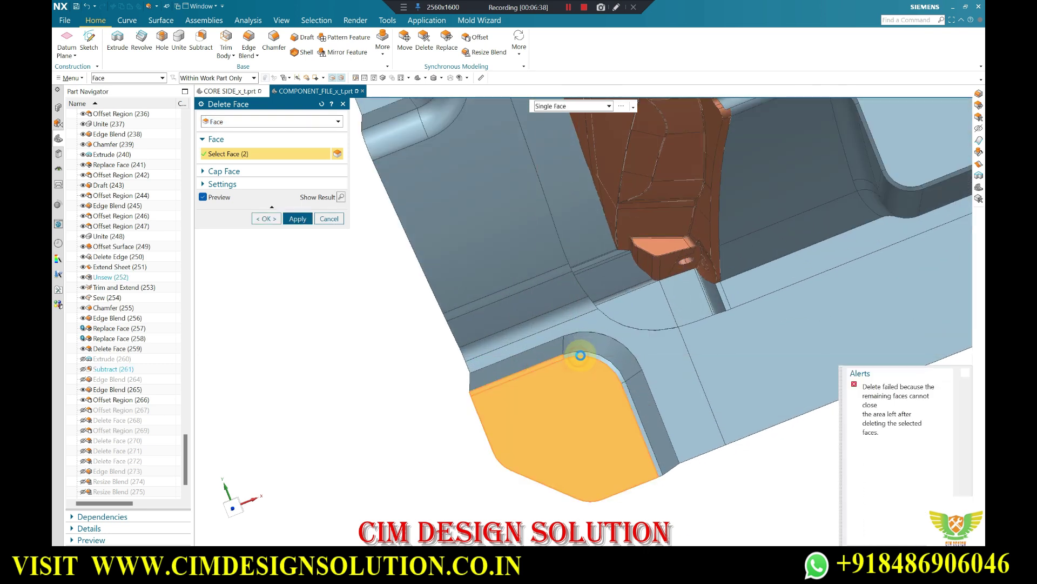
click(588, 355)
click(632, 405)
click(312, 222)
scroll(474, 447, down, 3)
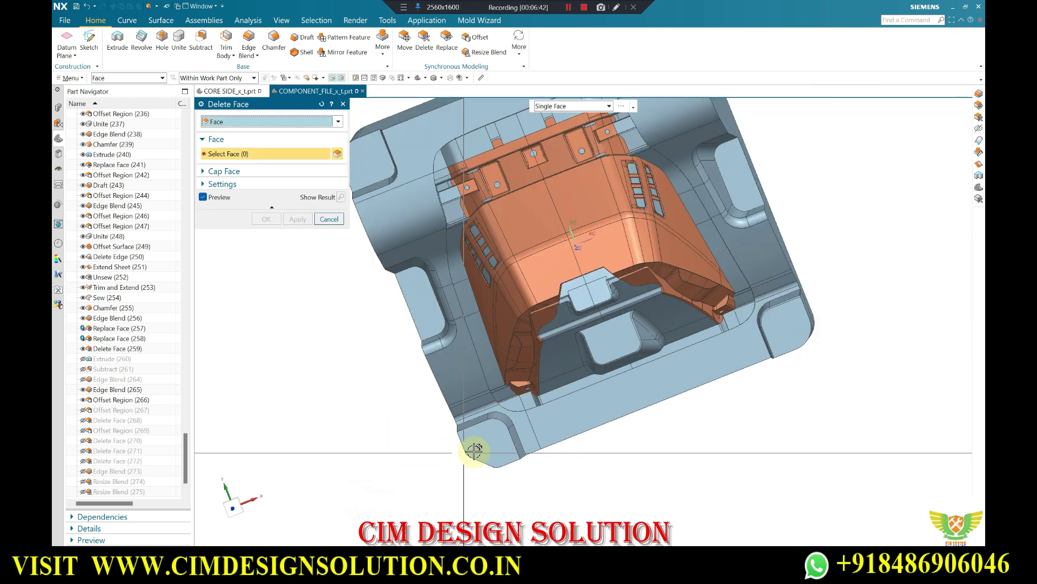
scroll(666, 308, up, 4)
scroll(684, 247, up, 1)
click(683, 247)
click(640, 299)
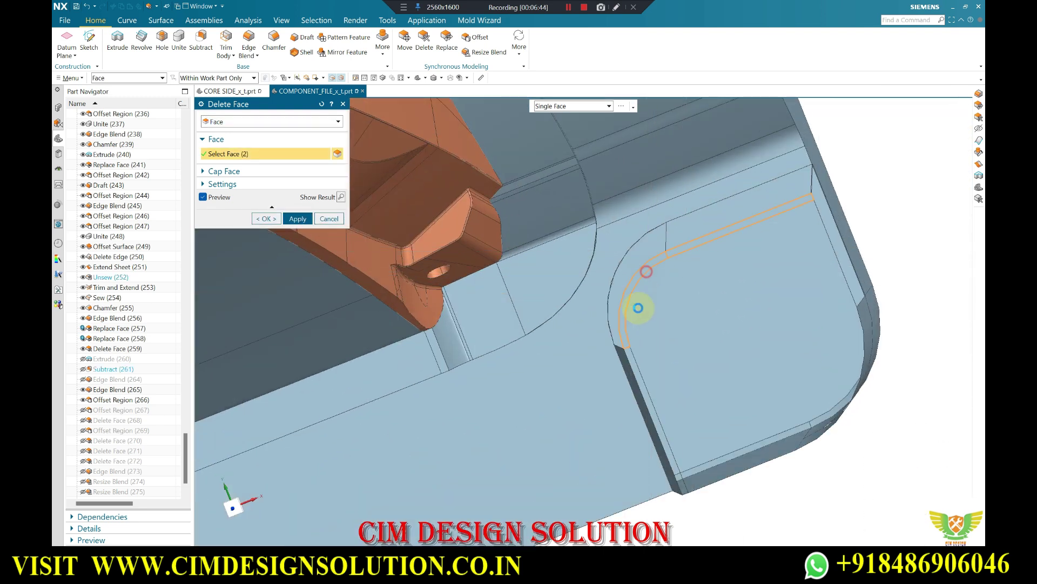
click(630, 369)
scroll(667, 382, down, 5)
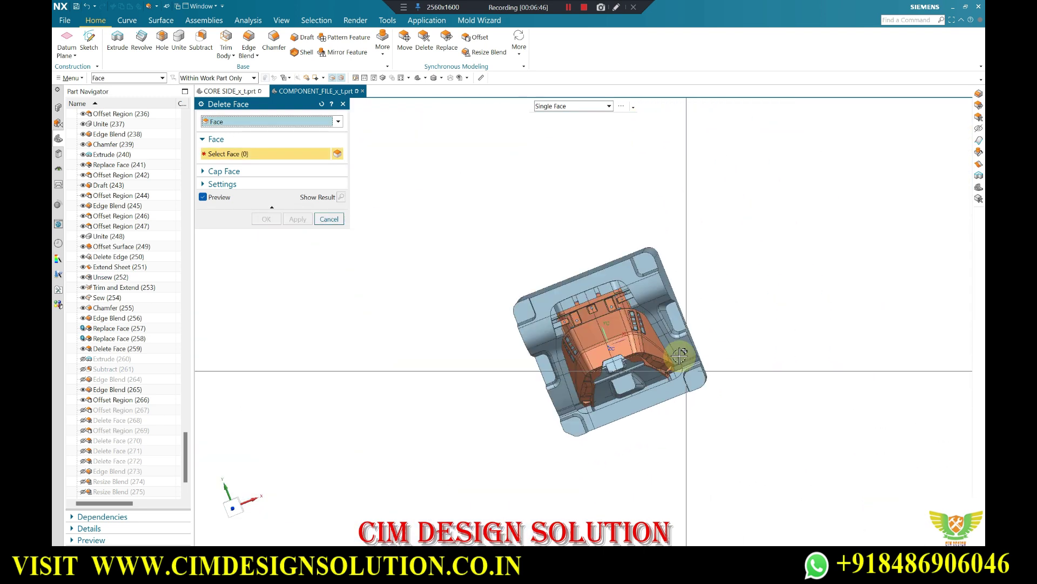
click(331, 218)
scroll(593, 268, up, 2)
scroll(531, 205, up, 5)
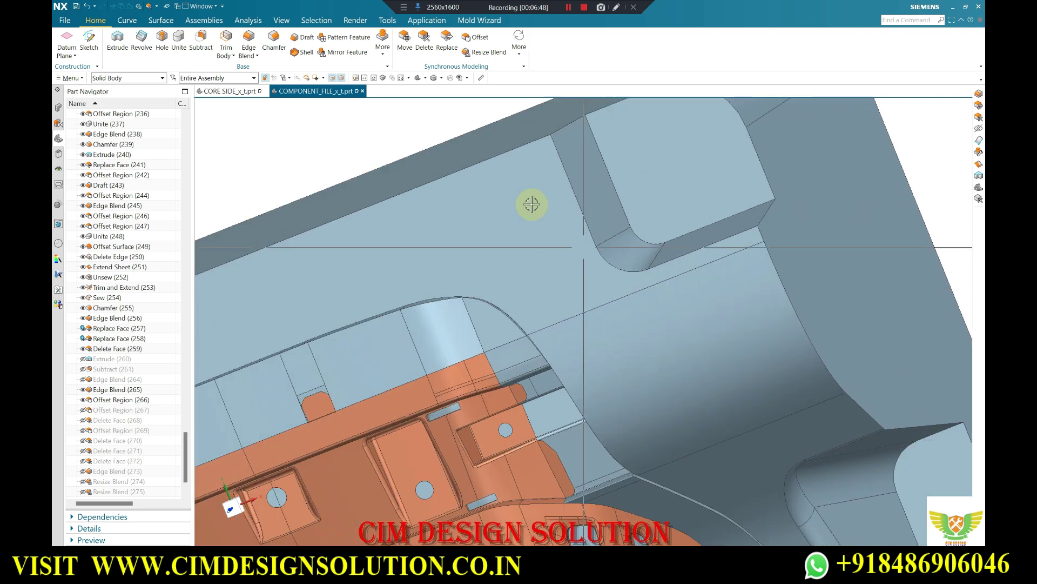
- Unsew the rounded corner face and its neighbouring strip face from the core block
click(171, 21)
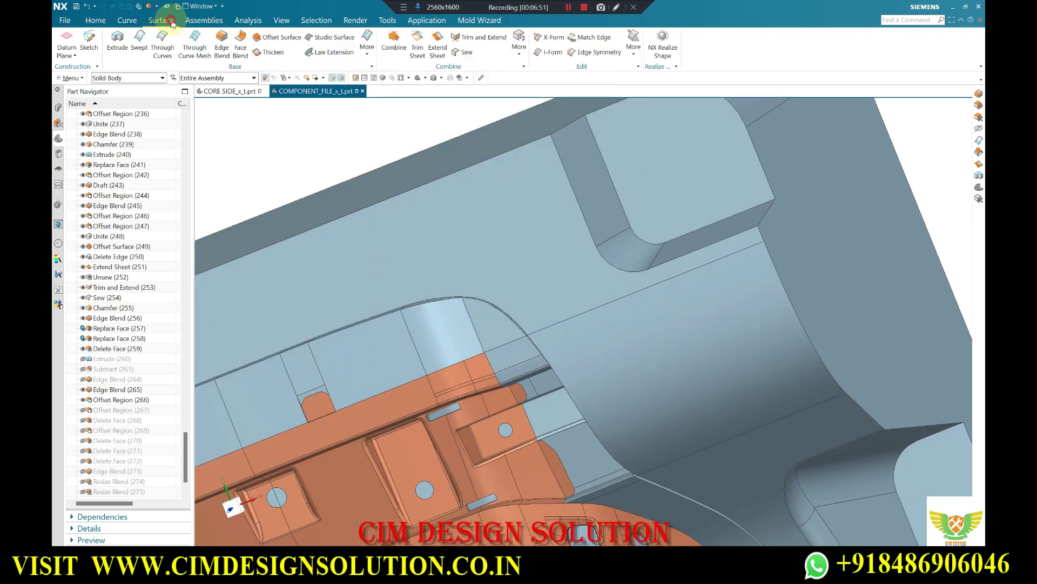
click(519, 43)
click(535, 162)
scroll(621, 238, up, 3)
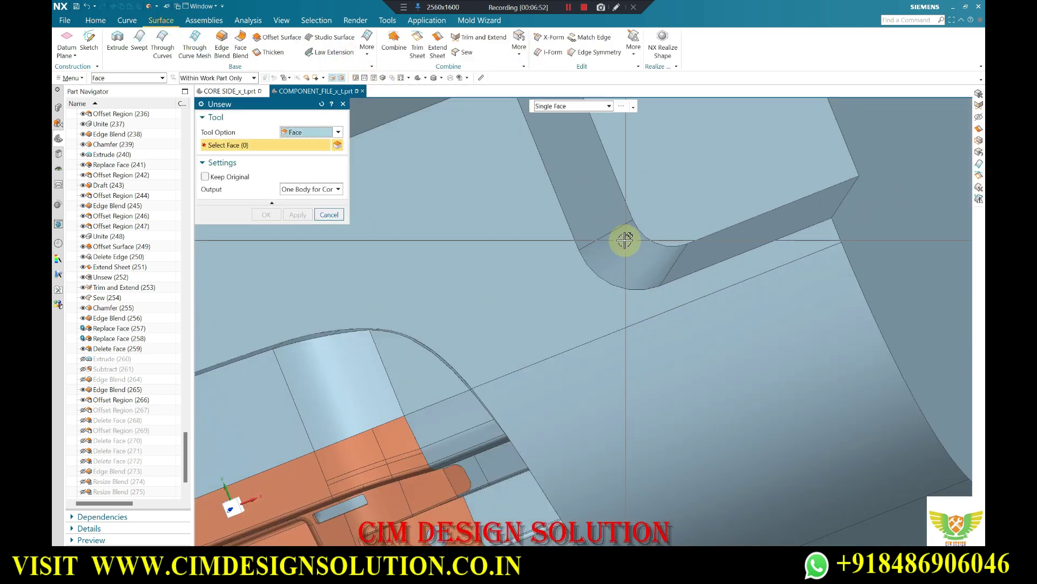
click(611, 248)
click(298, 214)
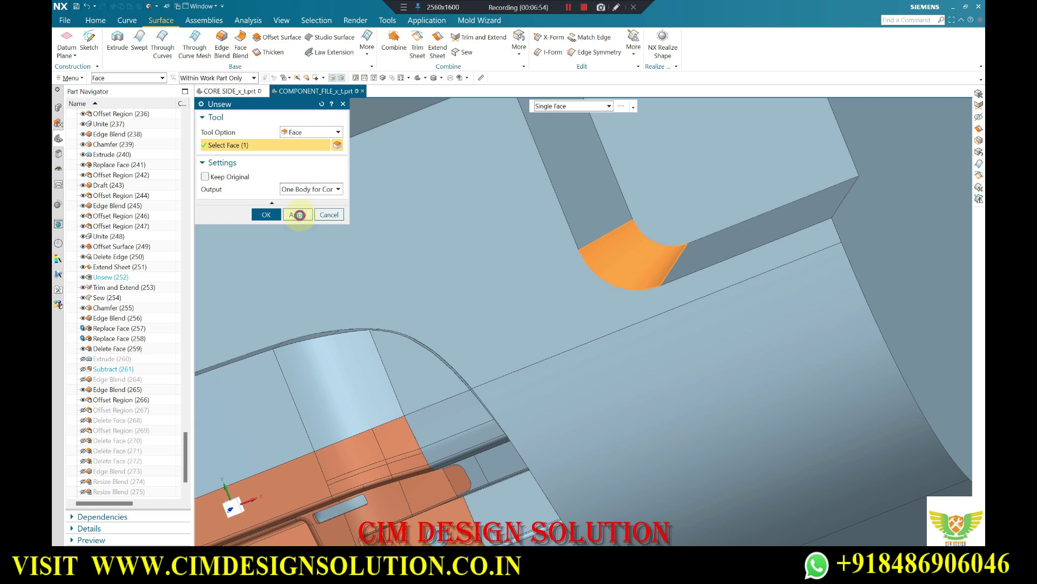
click(727, 242)
middle_click(661, 252)
scroll(719, 233, down, 5)
scroll(506, 295, down, 2)
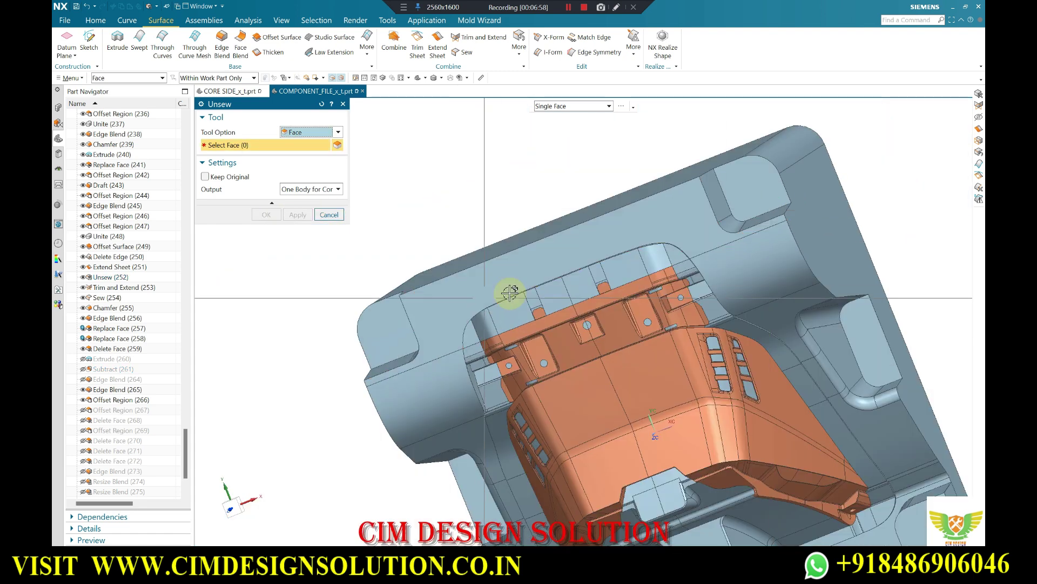
- Unsew the narrow faces at another corner and at the lower corner
click(487, 327)
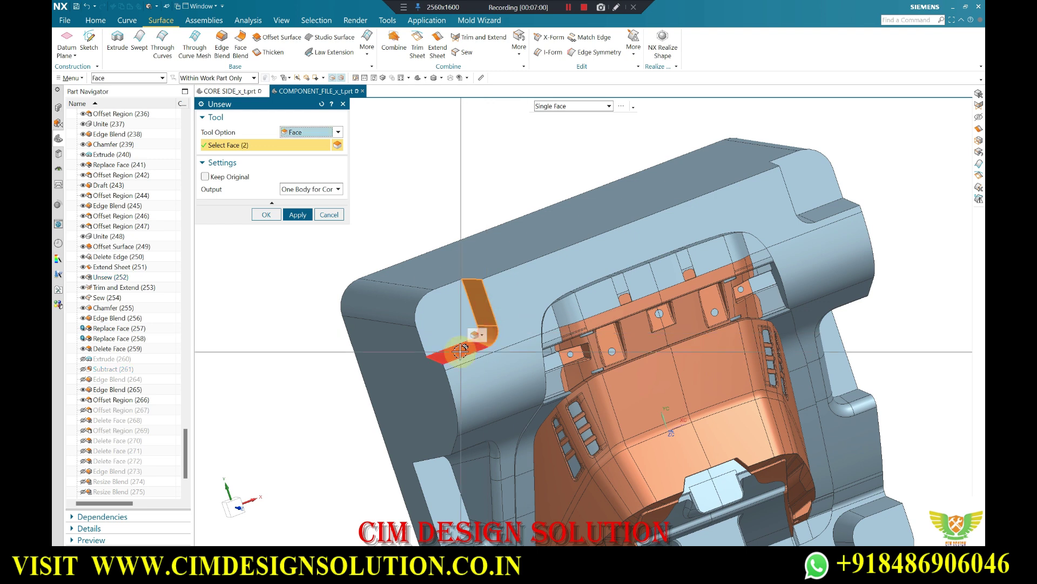
scroll(505, 190, down, 3)
scroll(487, 378, up, 5)
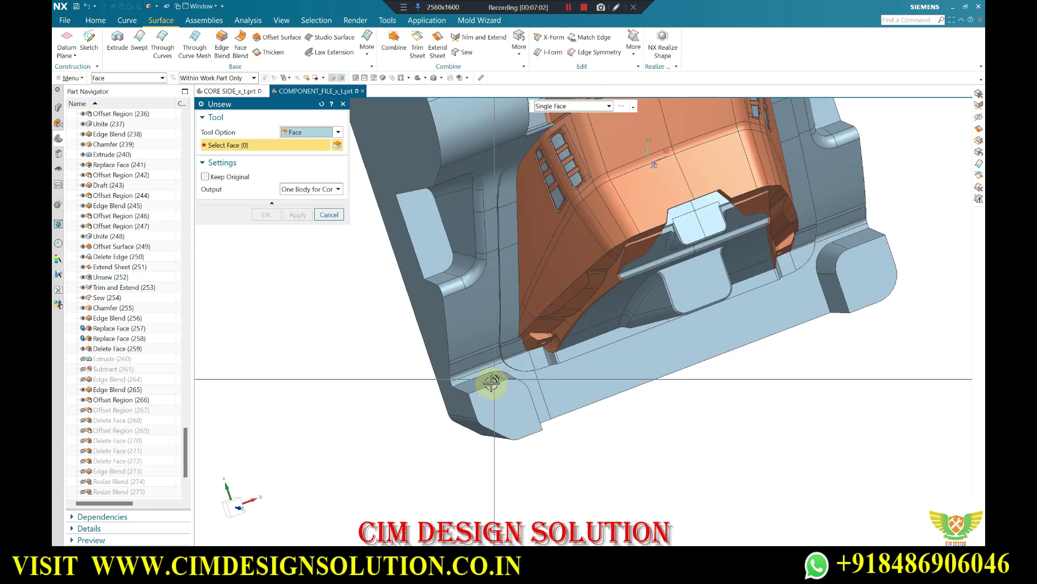
scroll(510, 370, up, 3)
click(486, 381)
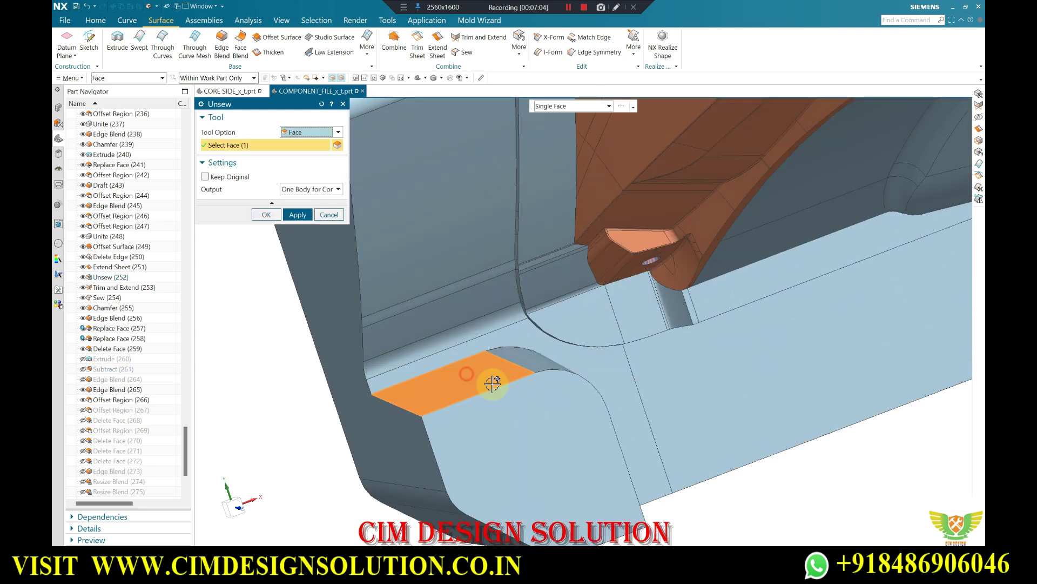
middle_drag(486, 382, 489, 387)
middle_click(422, 362)
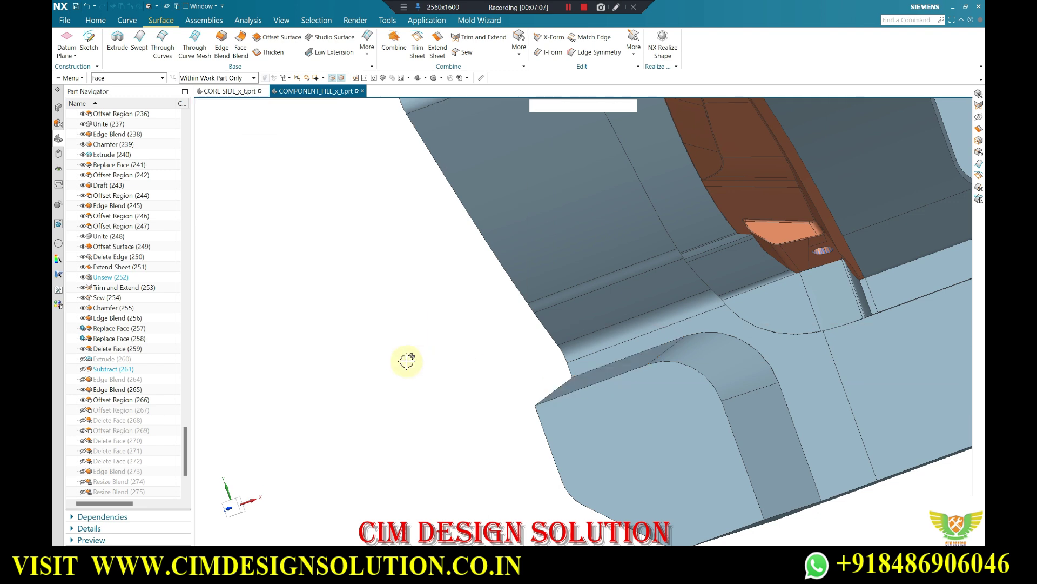
- Edit the last Unsew feature to include one more corner face
key(ctrl+f)
scroll(123, 495, down, 2)
double_click(111, 492)
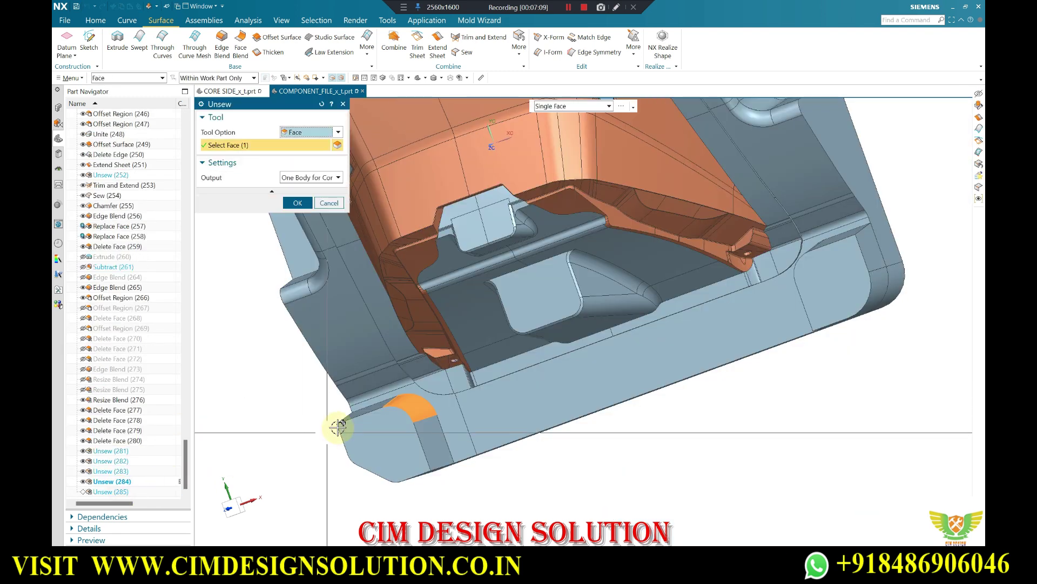
scroll(374, 397, up, 5)
click(490, 453)
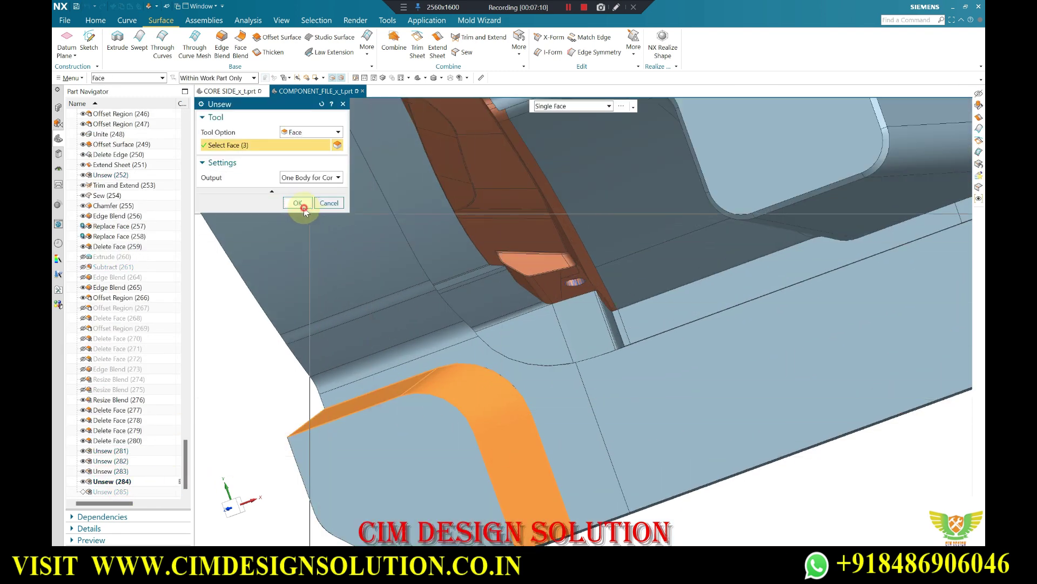
click(305, 208)
- Unsew the right-corner face and the lower-right face as separate sheets
middle_drag(579, 371, 644, 363)
scroll(852, 216, up, 3)
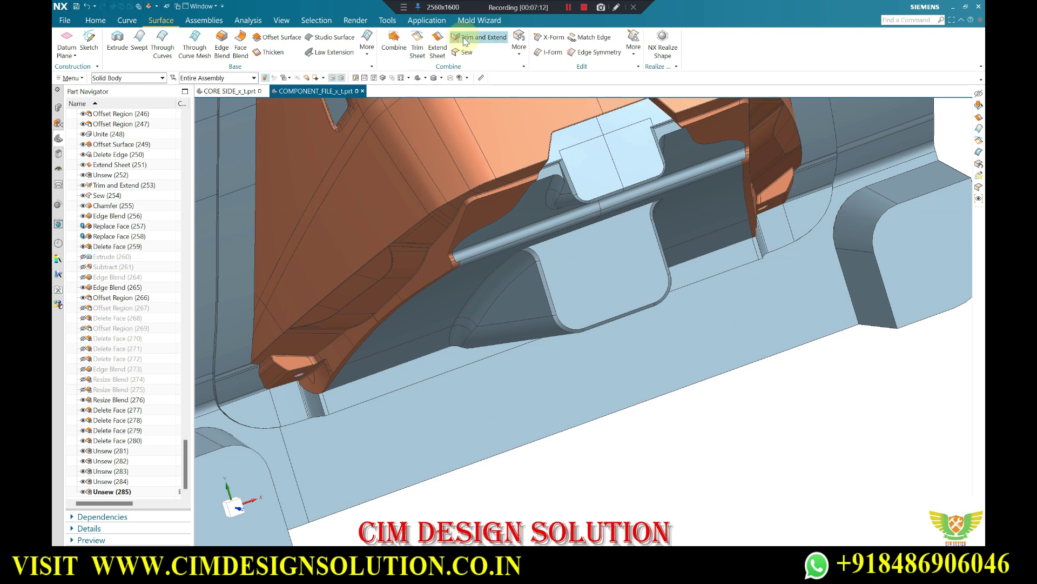
click(518, 58)
click(529, 167)
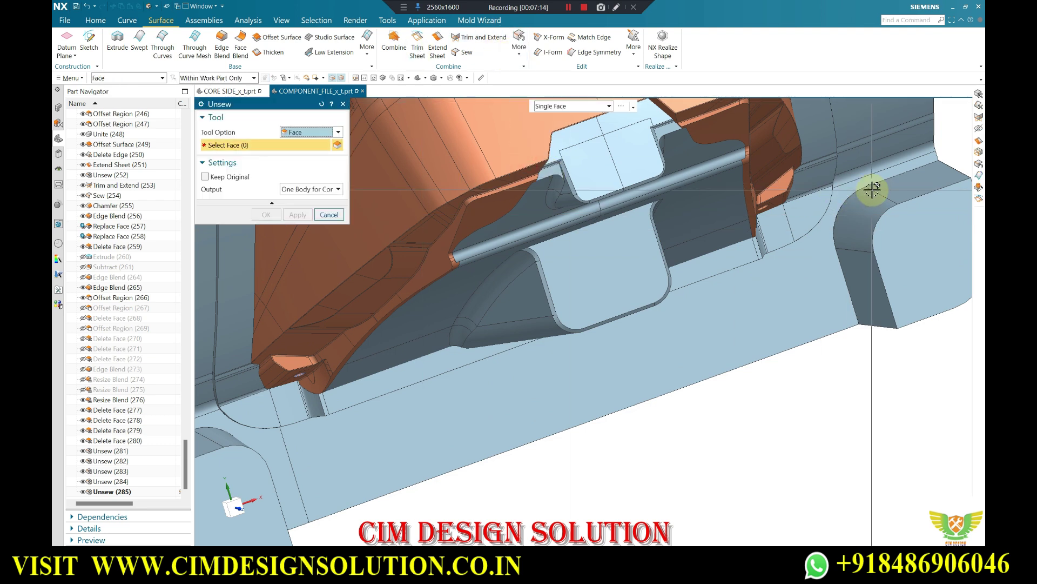
click(874, 206)
click(299, 216)
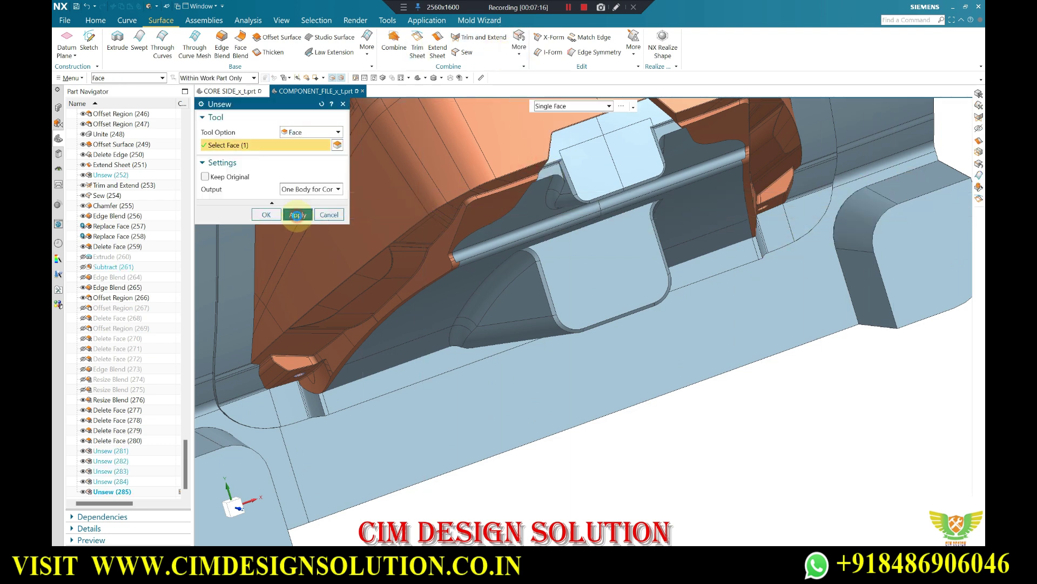
click(861, 279)
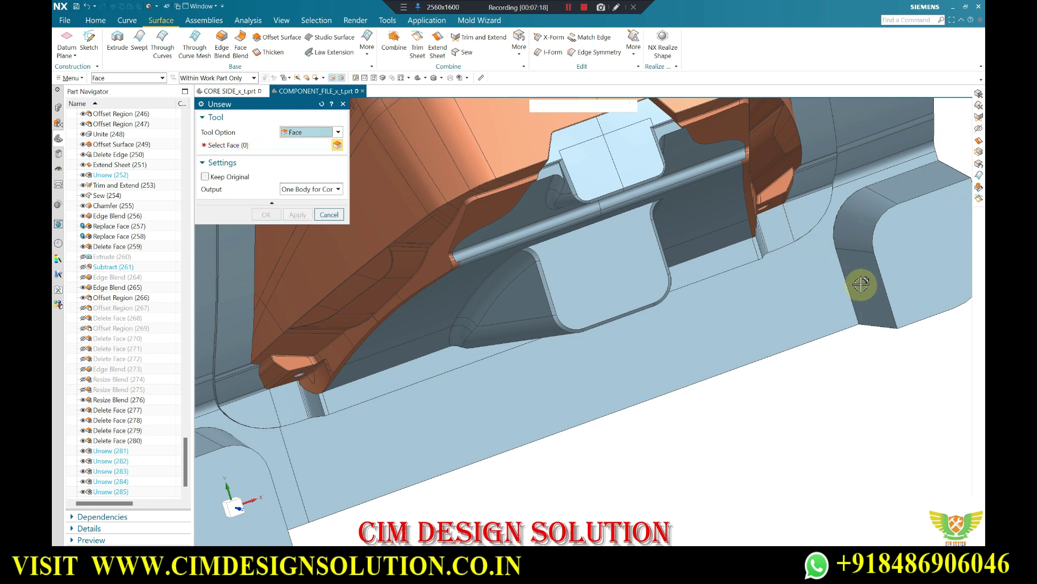
middle_click(800, 286)
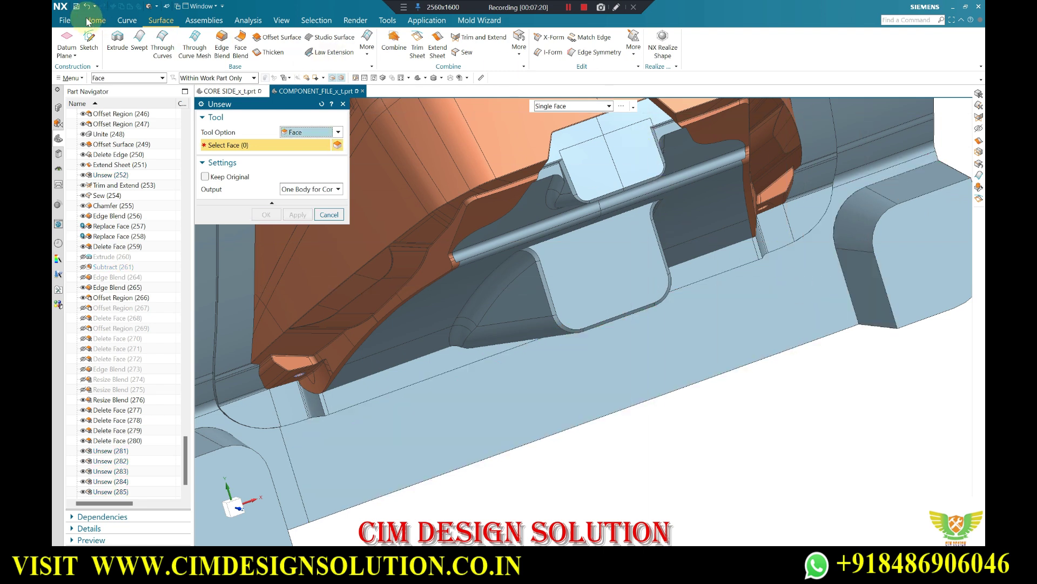
click(89, 21)
click(385, 58)
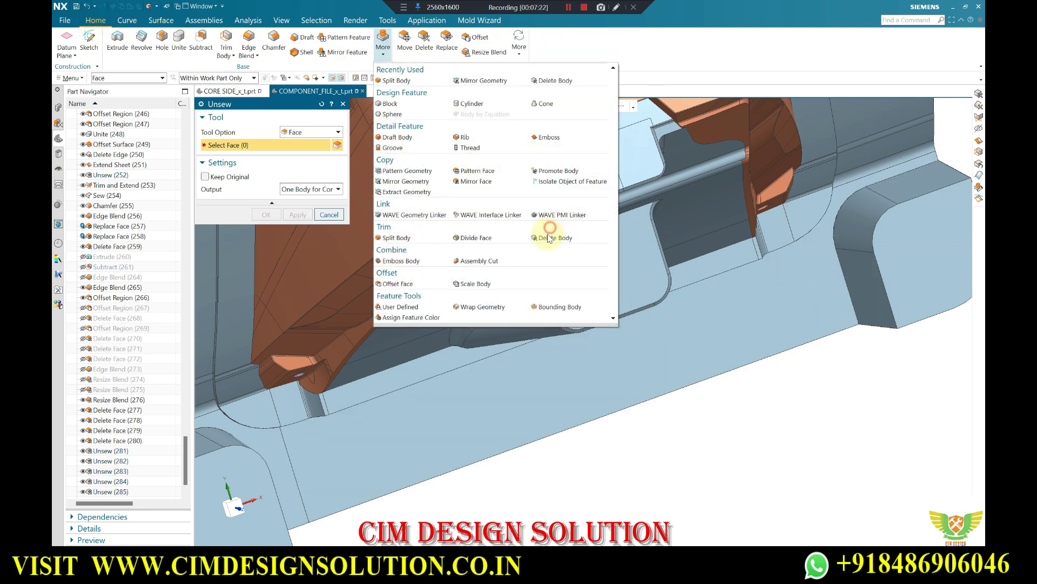
- Delete one separated sheet body with Delete Body
click(549, 237)
click(205, 443)
scroll(389, 265, down, 5)
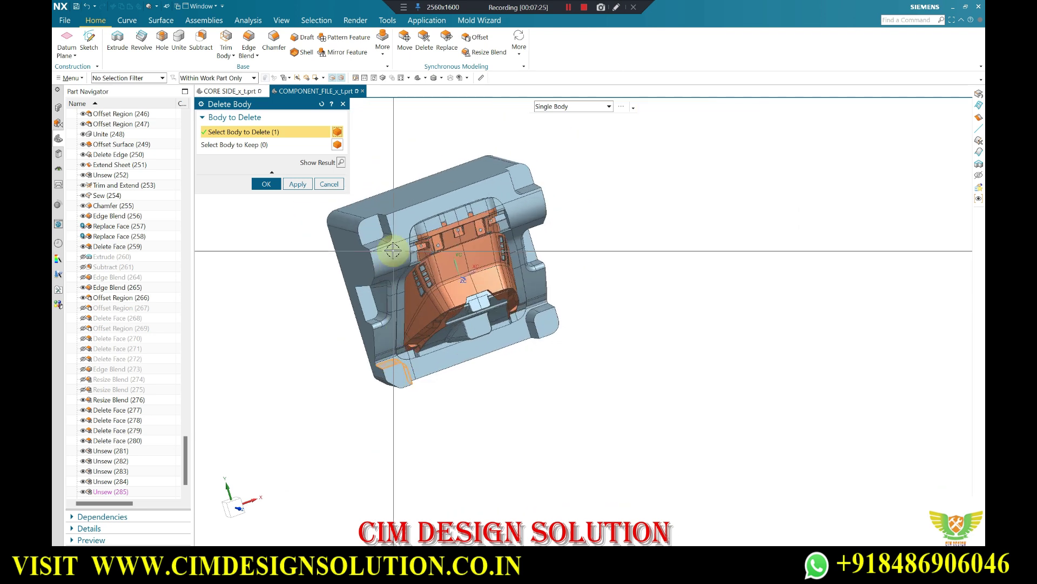
scroll(393, 250, up, 3)
middle_click(387, 250)
middle_drag(602, 244, 588, 204)
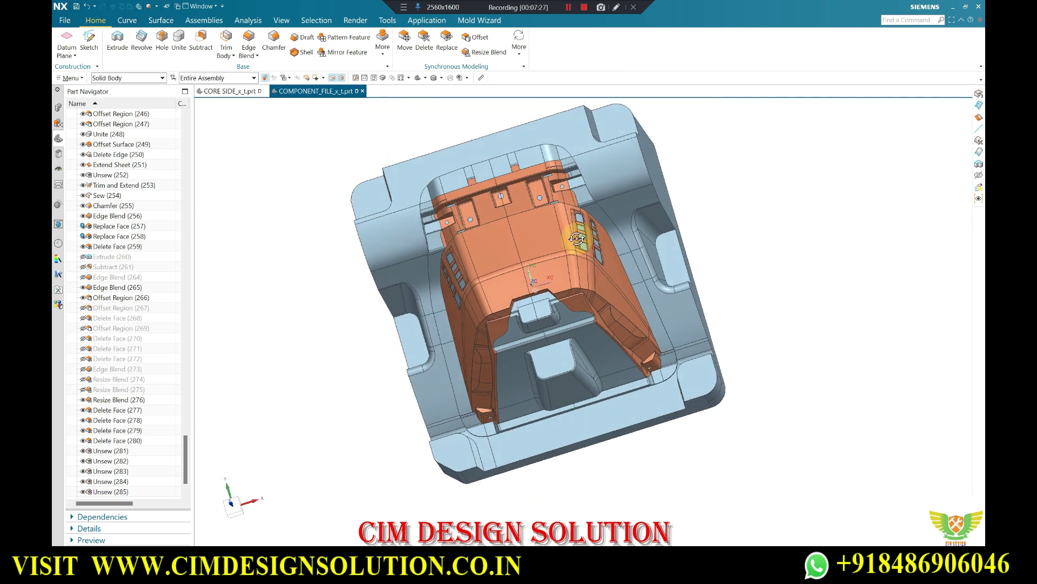
- Set the selection filter to Sheet Body and hide the core block
click(144, 78)
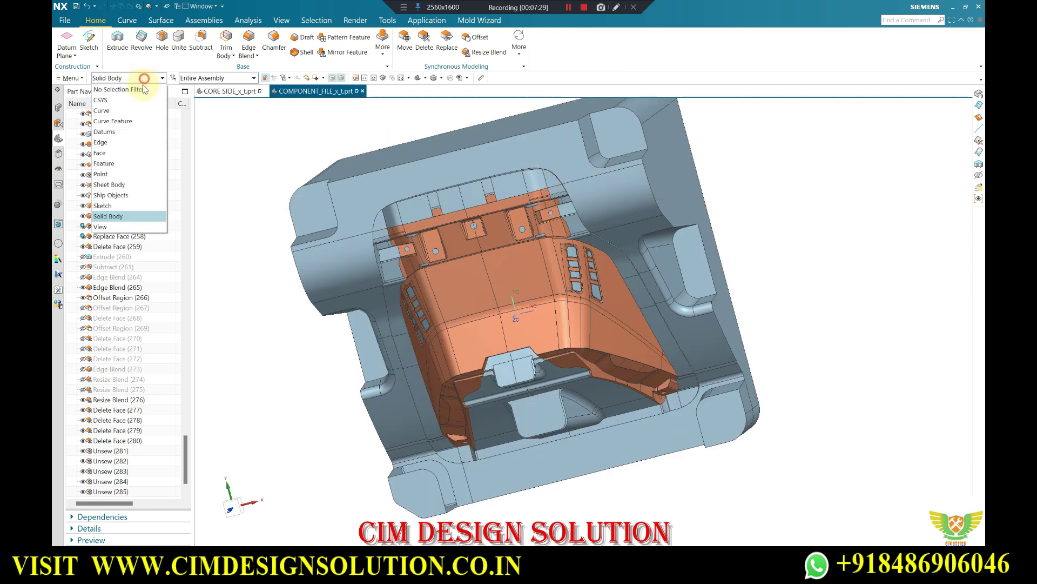
click(122, 186)
key(ctrl+b)
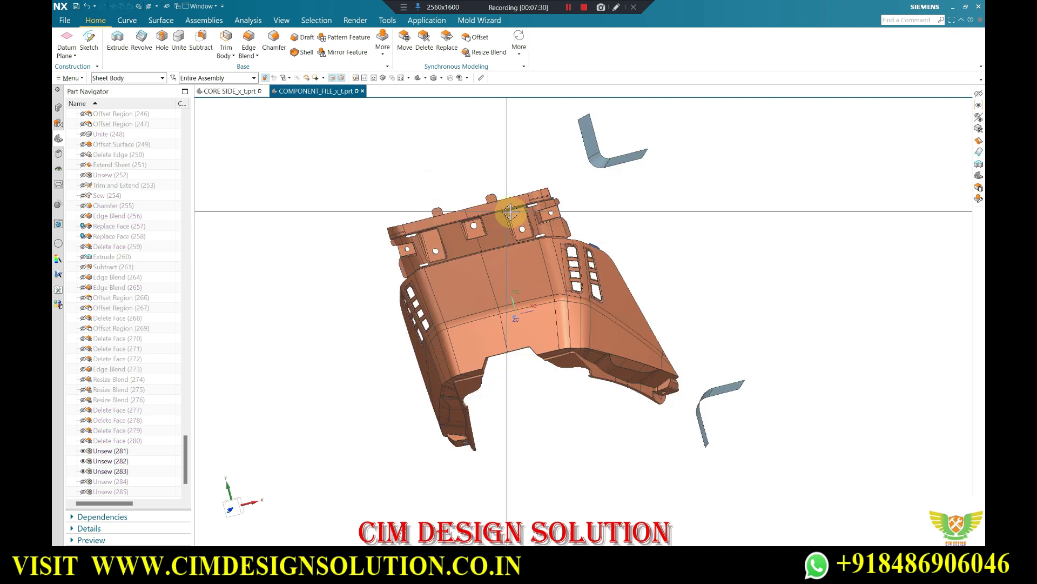
scroll(585, 179, up, 5)
scroll(595, 238, up, 3)
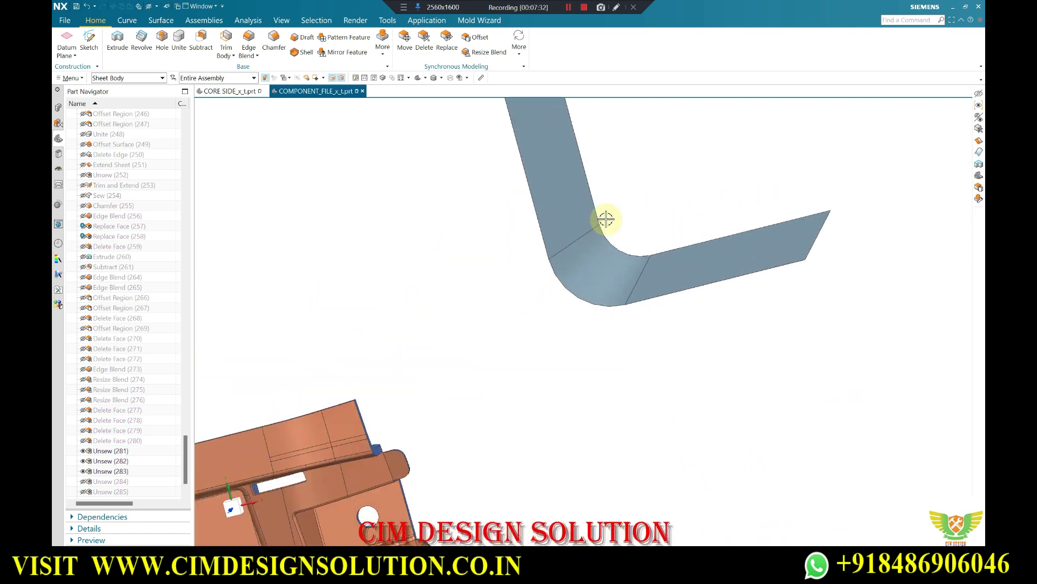
scroll(589, 232, up, 3)
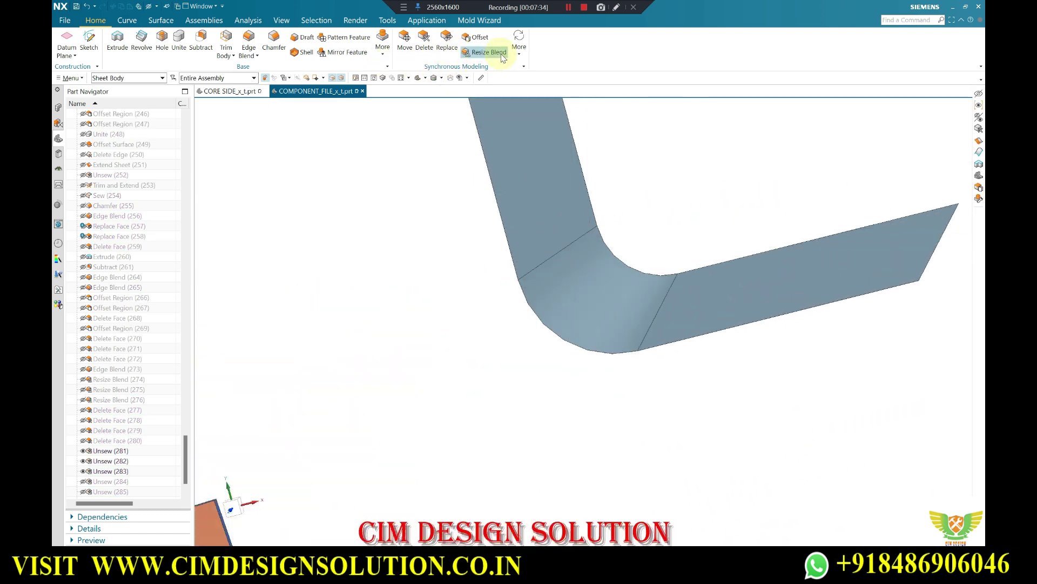
- Delete the rounded bend sheet, leaving the corner's two flat strips
click(383, 48)
click(567, 234)
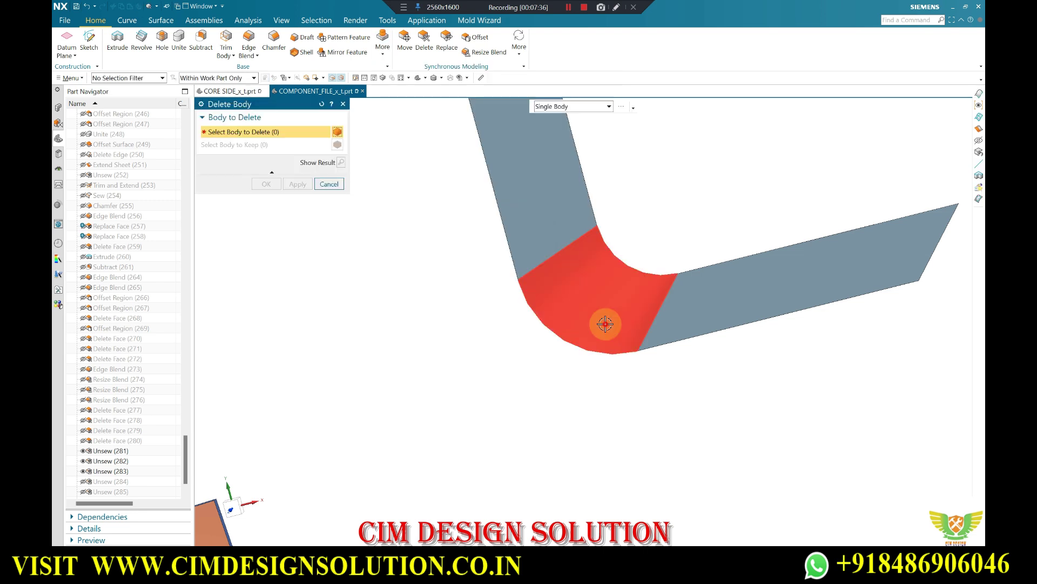
click(605, 324)
scroll(725, 259, down, 4)
scroll(725, 259, down, 4)
scroll(732, 509, up, 6)
middle_click(709, 463)
scroll(582, 251, down, 3)
mouse_move(582, 250)
middle_down()
mouse_move(593, 195)
mouse_move(462, 125)
middle_up()
scroll(586, 191, up, 3)
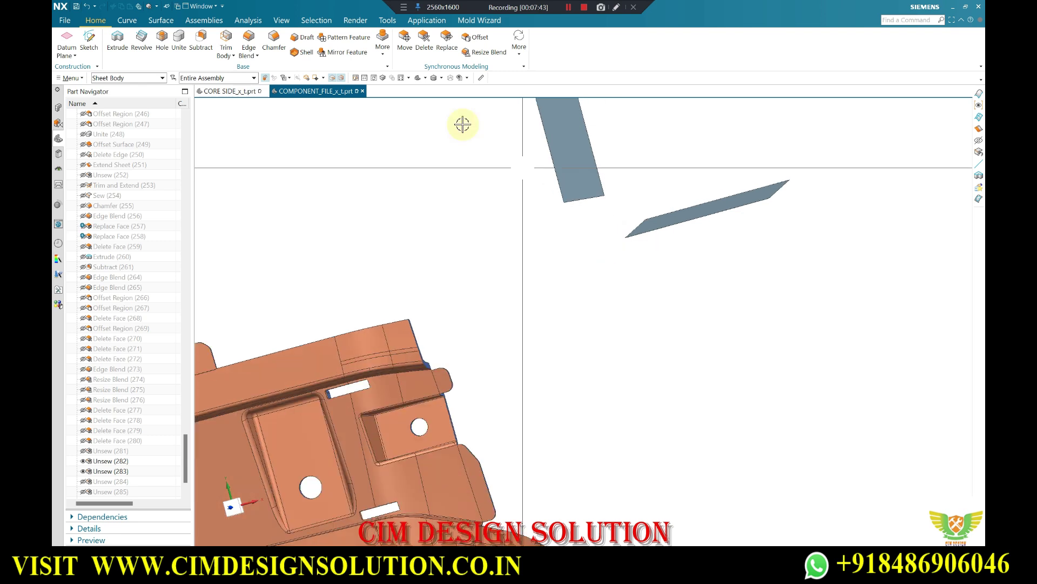
- Extend Sheet on three strip end edges with a 75 mm Limit Offset so the strips cross
click(161, 22)
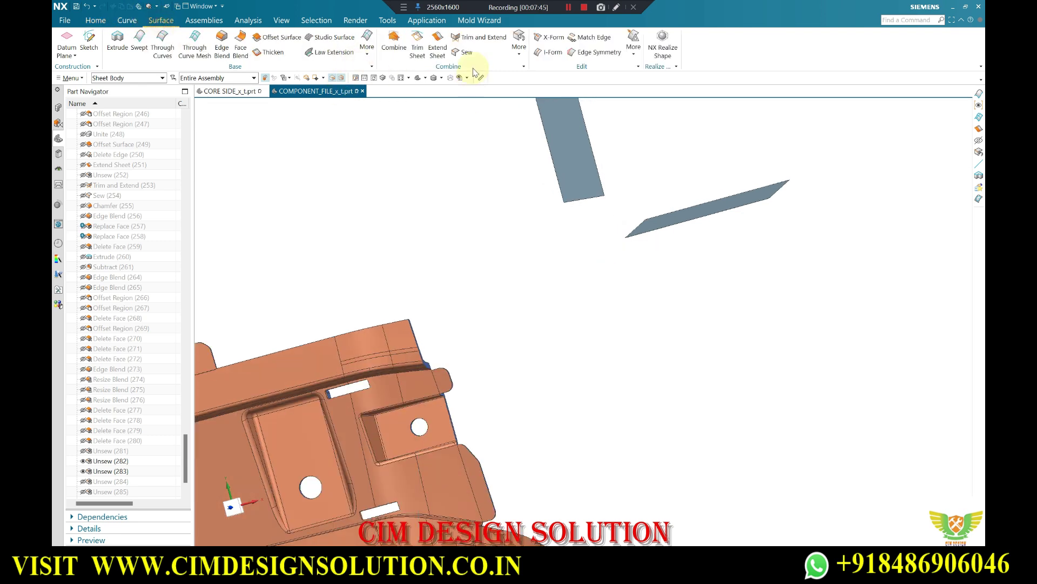
click(441, 46)
click(582, 200)
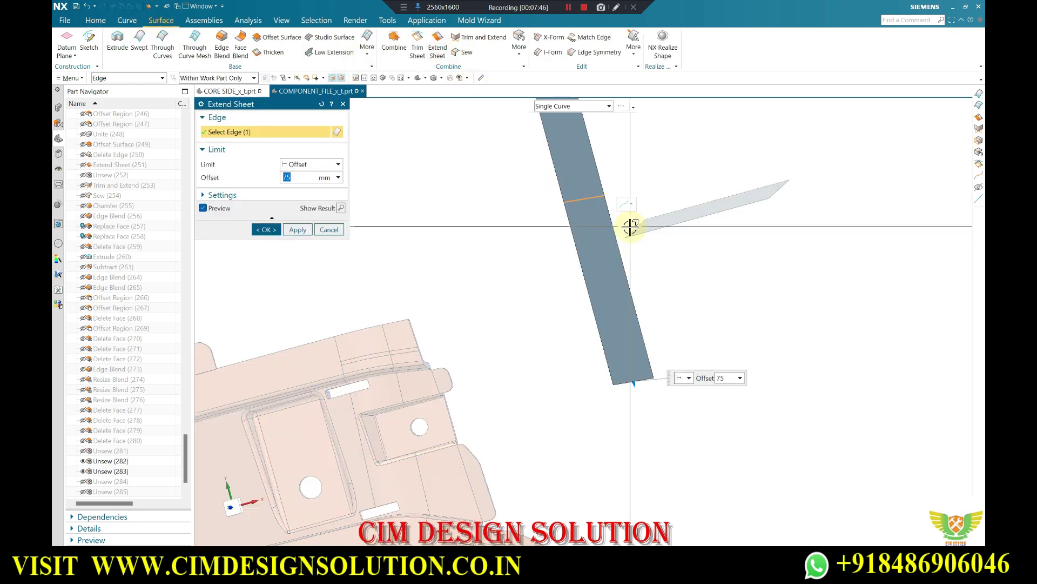
click(630, 227)
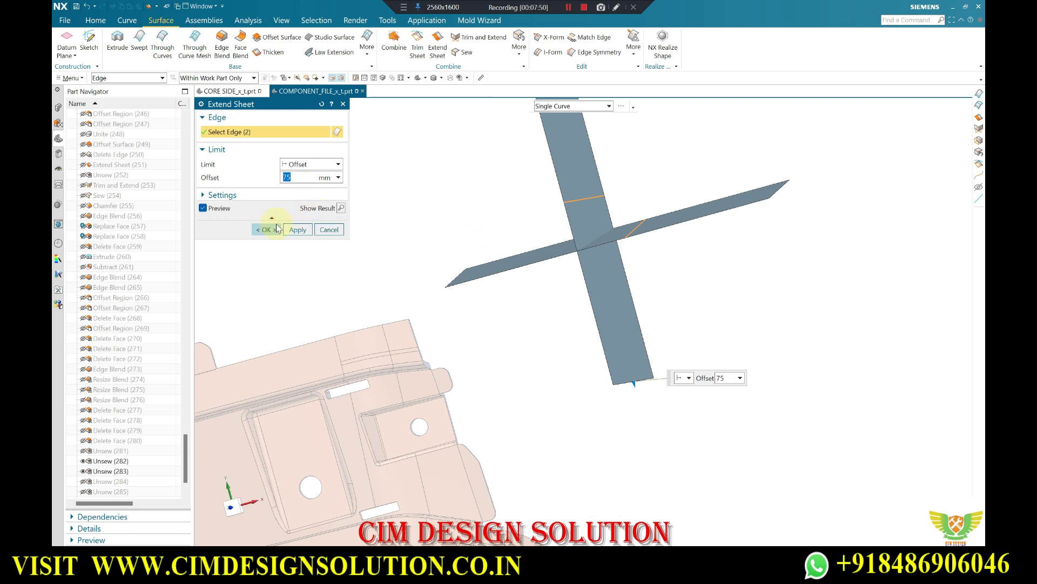
middle_drag(531, 162, 566, 276)
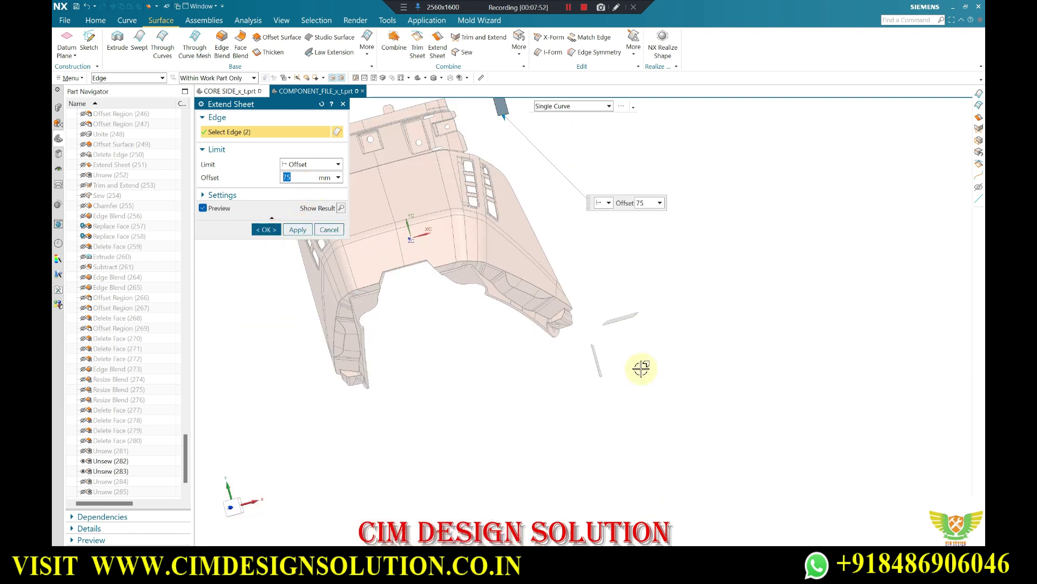
click(566, 276)
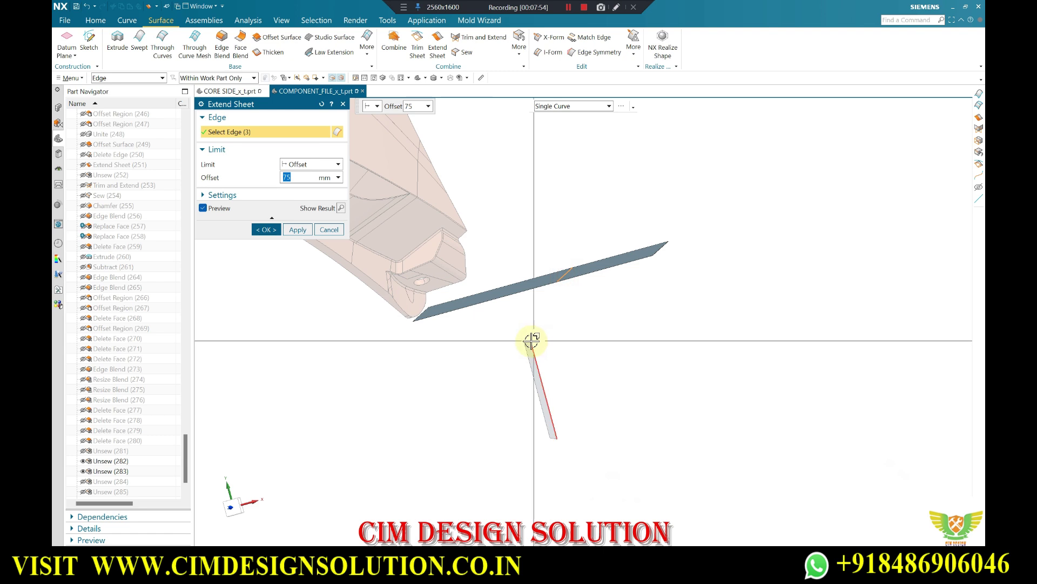
middle_click(548, 301)
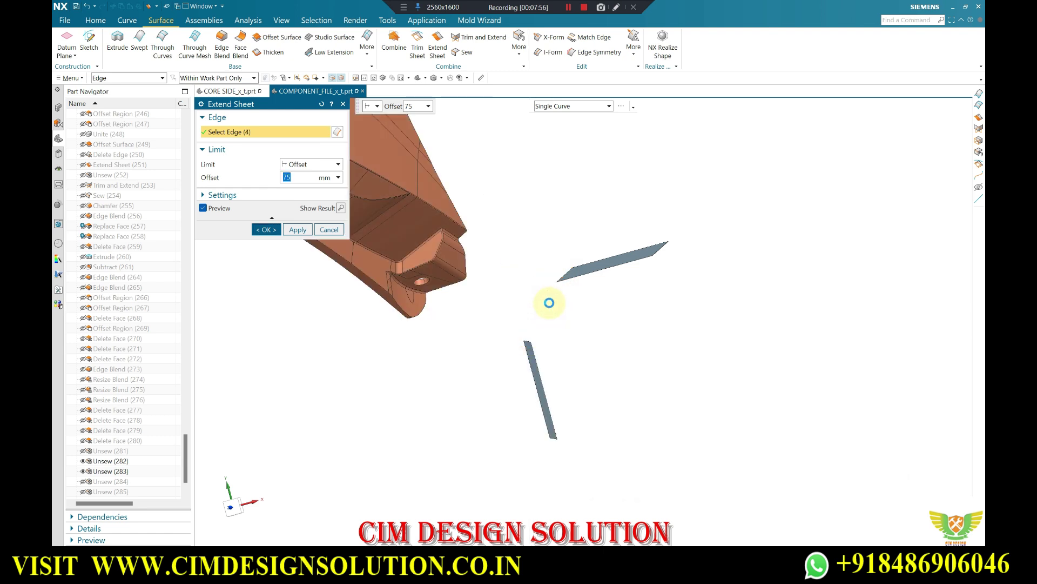
- Make Corner trim between the horizontal target sheet and vertical tool sheet
click(492, 43)
click(560, 277)
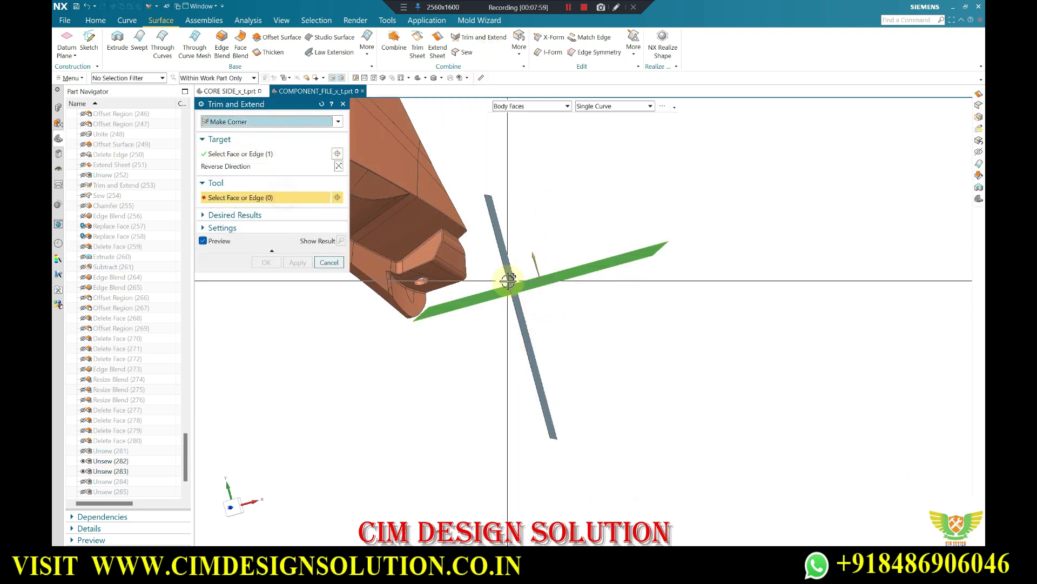
click(518, 316)
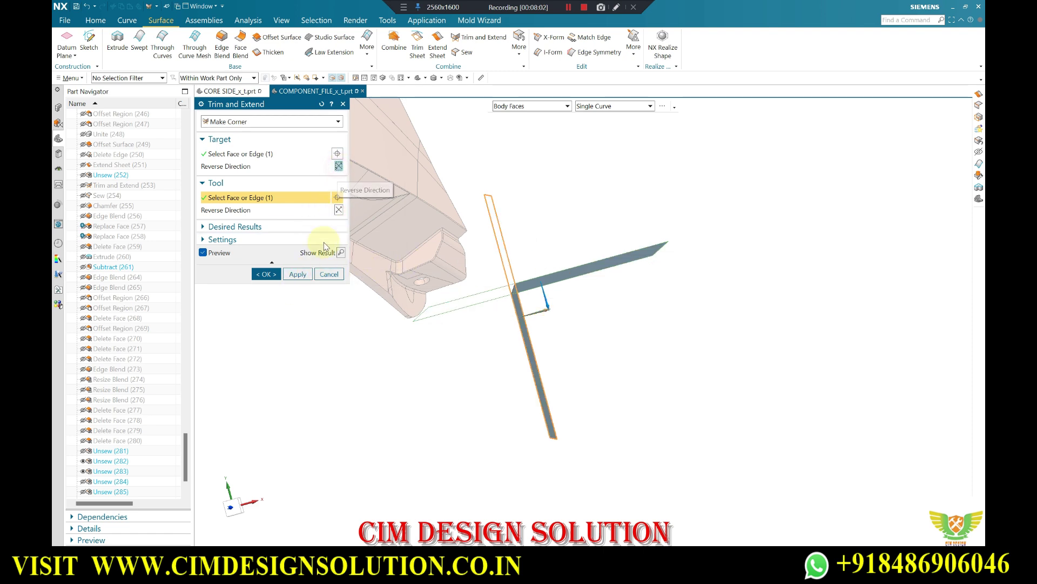
click(299, 274)
- Make Corner on the second sheet pair after removing the extra target sheet
middle_drag(567, 375, 509, 208)
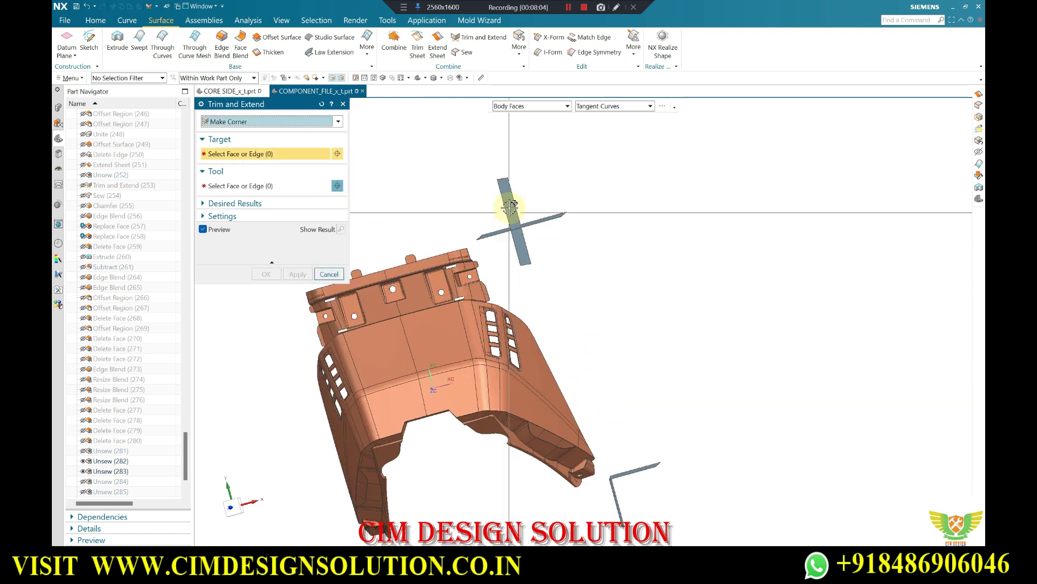
scroll(542, 218, up, 3)
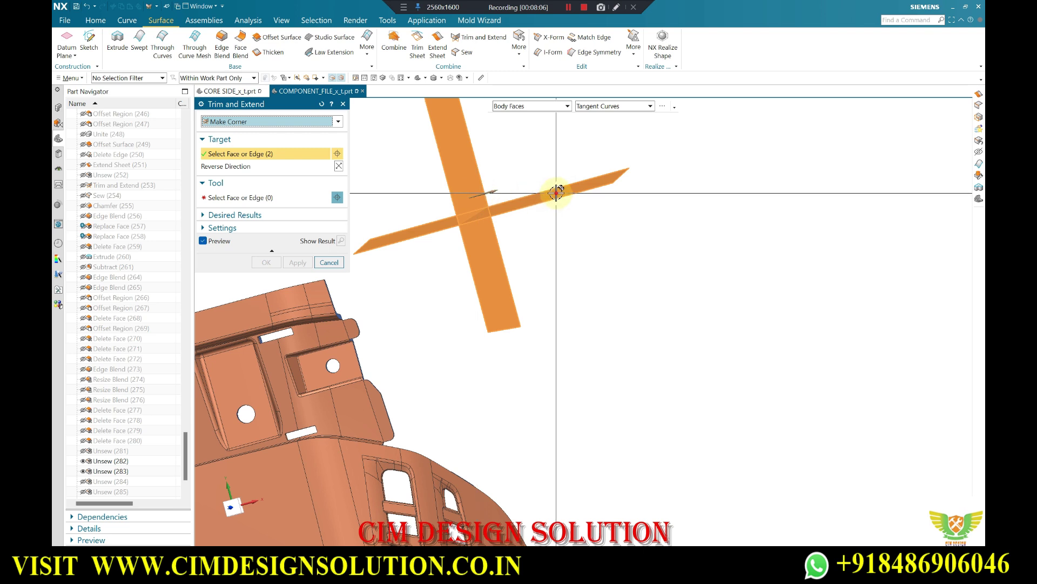
shift+click(556, 191)
middle_click(556, 189)
click(556, 182)
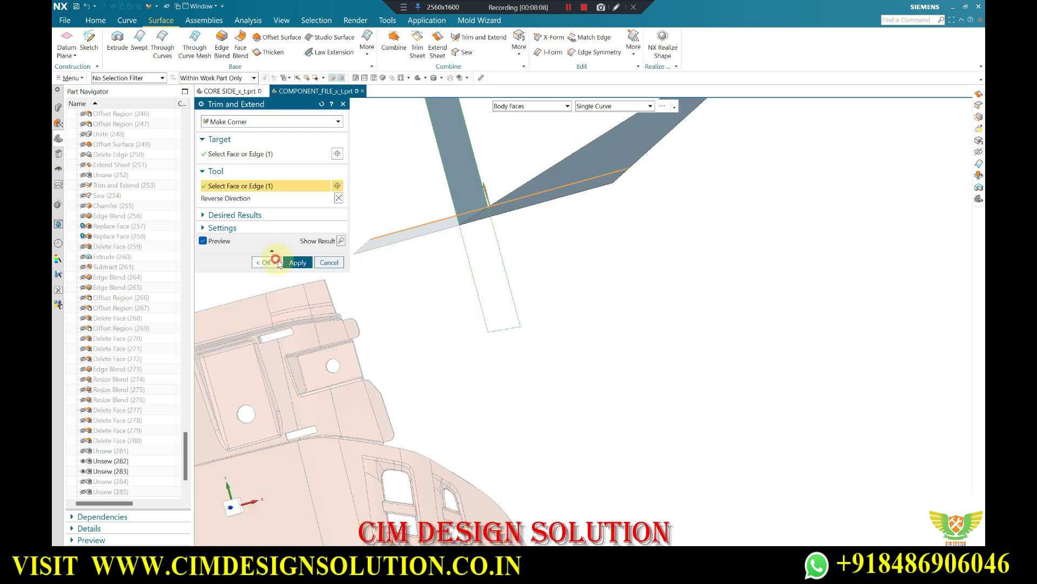
click(276, 262)
- Make Corner on the remaining X-crossing sheets, vertical as target, horizontal as tool
middle_drag(496, 262, 512, 264)
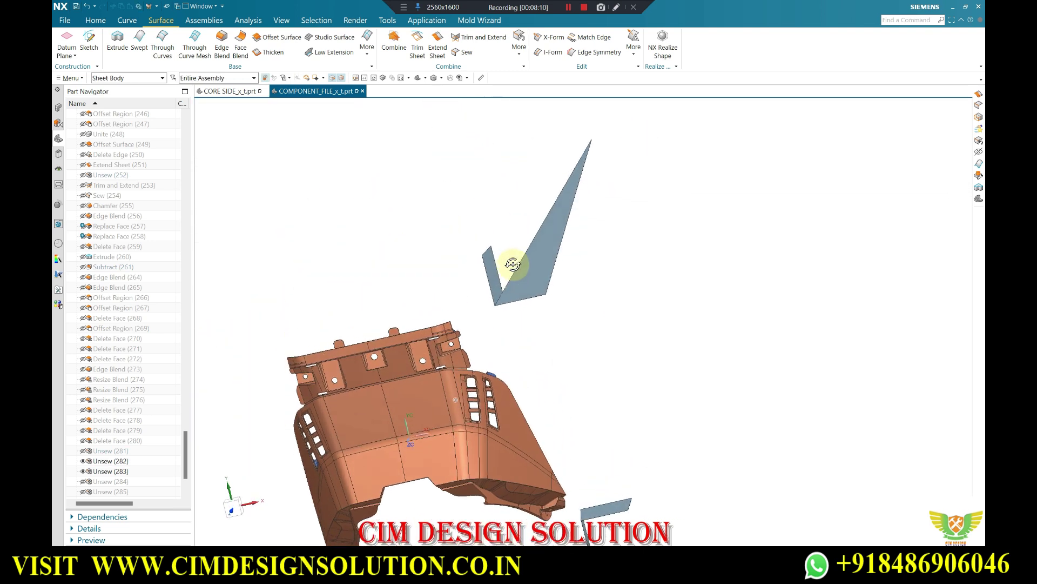
middle_drag(335, 290, 474, 301)
scroll(474, 301, up, 2)
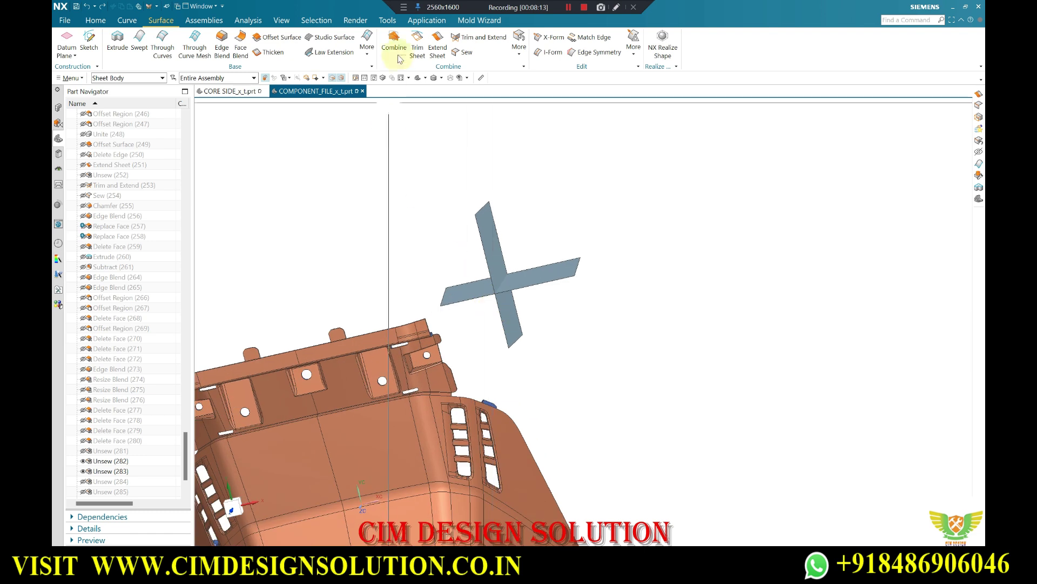
scroll(486, 250, up, 3)
click(481, 250)
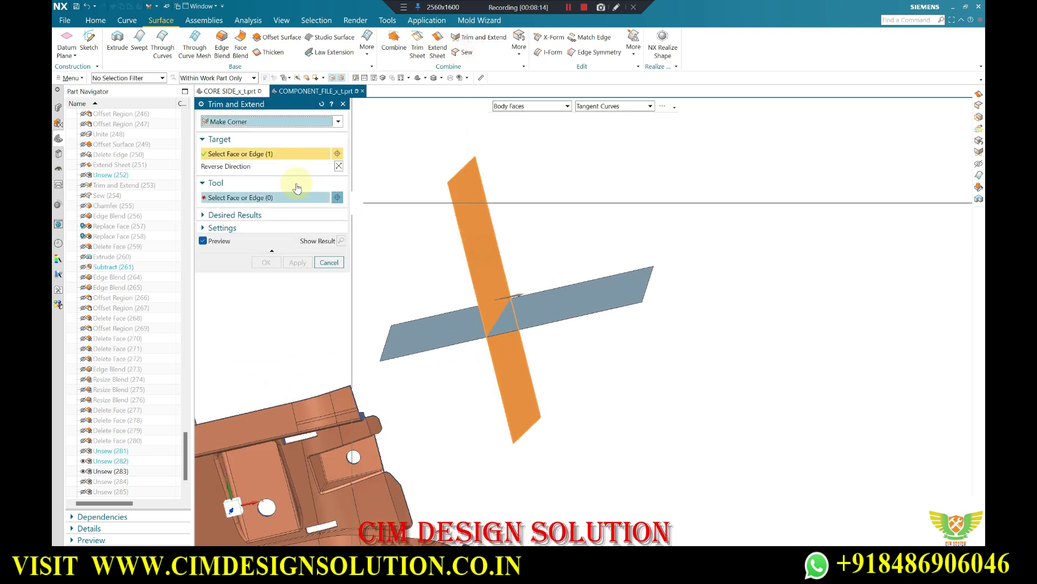
click(566, 301)
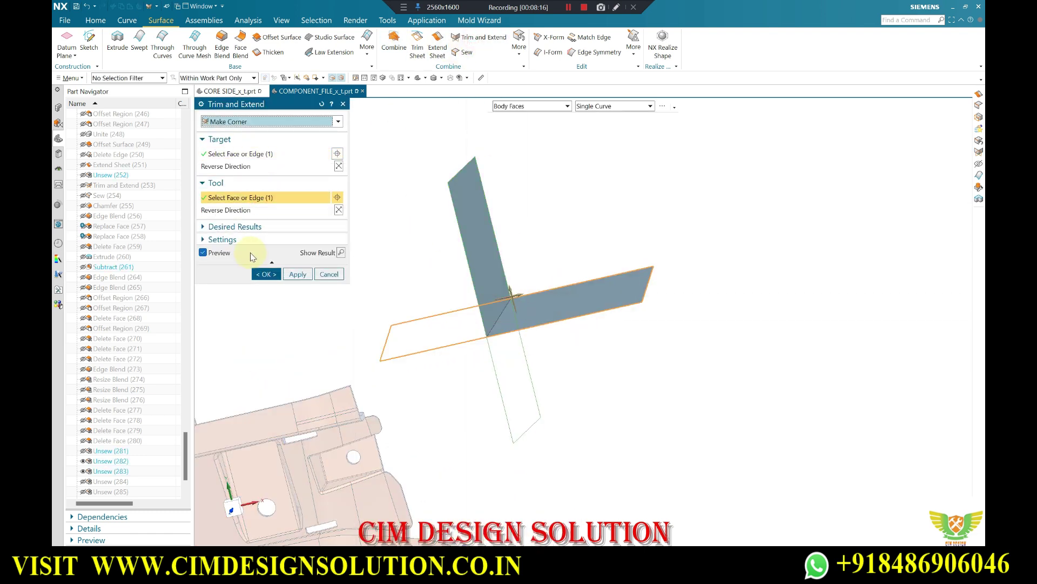
click(266, 274)
scroll(505, 241, down, 2)
scroll(502, 225, down, 2)
scroll(507, 223, down, 2)
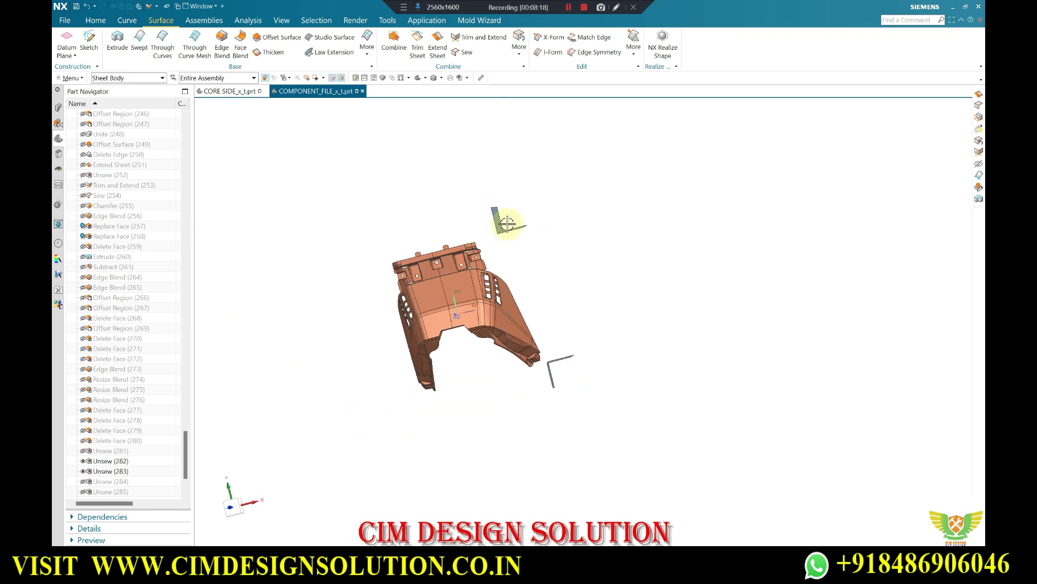
- Show all Sheet Bodies again via Show and Hide
key(ctrl+w)
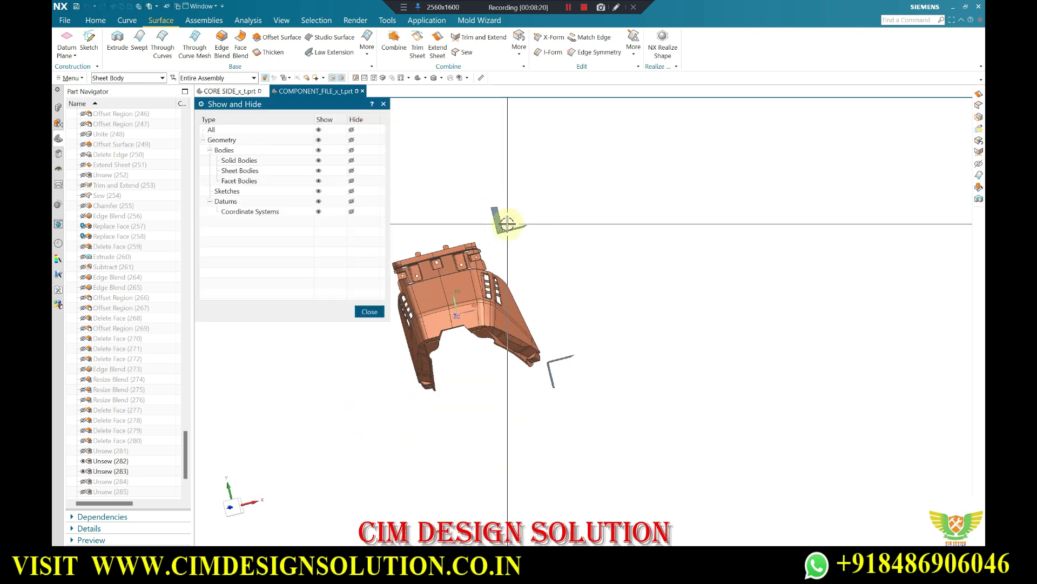
click(319, 171)
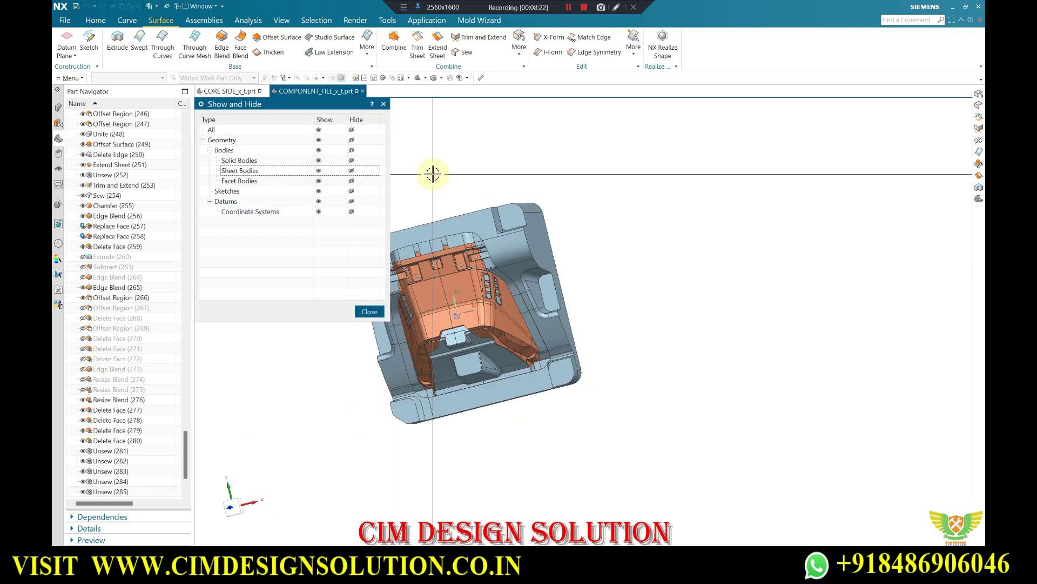
key(Escape)
scroll(475, 231, up, 1)
scroll(475, 232, up, 2)
scroll(489, 218, up, 3)
- Bring the mold pocket into view and select its sharp inner corner edge for blending
scroll(489, 219, up, 2)
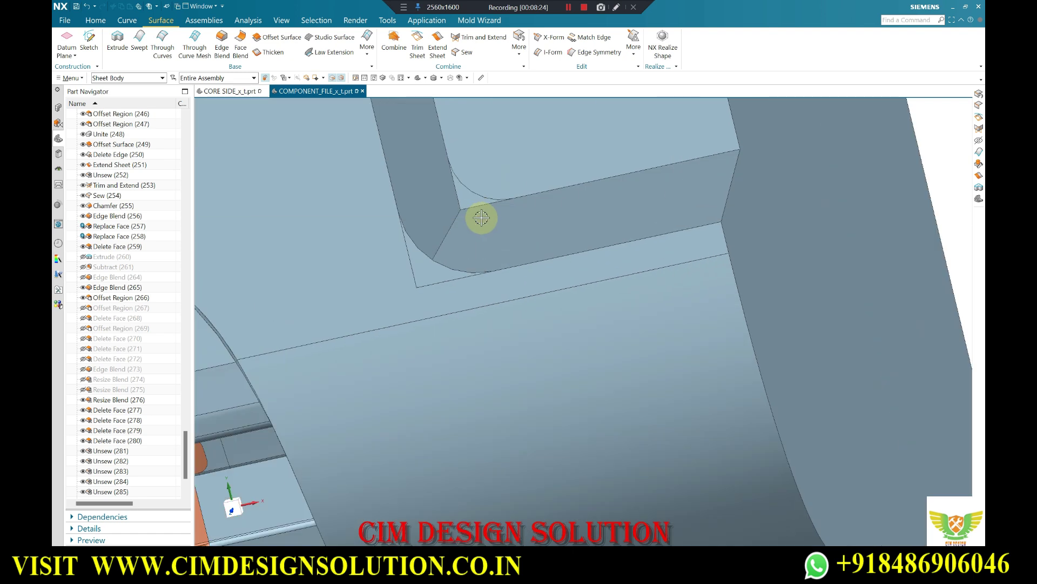
scroll(491, 257, down, 2)
scroll(452, 269, down, 2)
scroll(491, 209, up, 3)
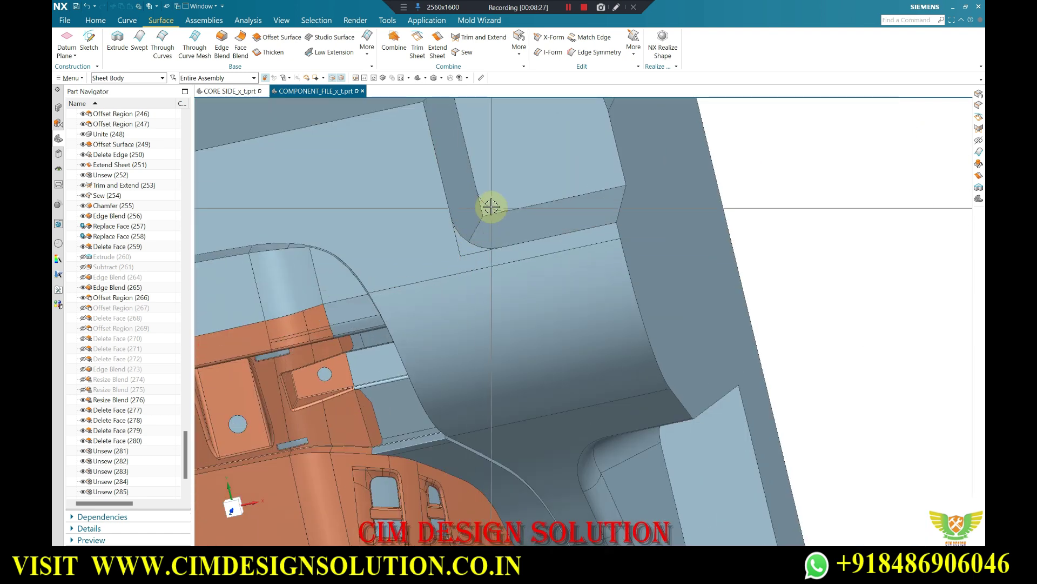
scroll(490, 206, up, 3)
scroll(518, 213, down, 3)
scroll(583, 222, down, 3)
middle_drag(614, 225, 538, 231)
scroll(594, 227, up, 5)
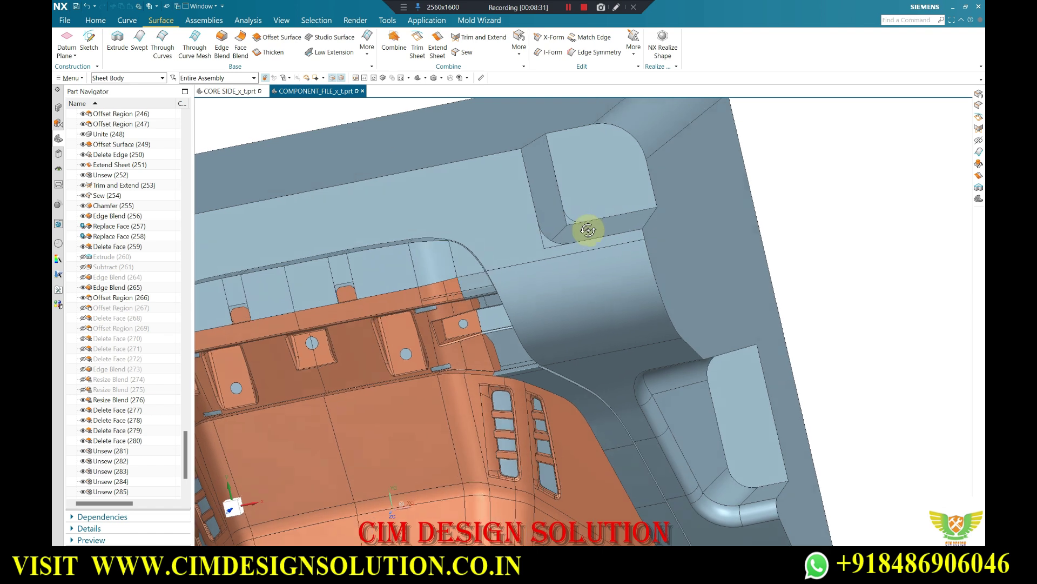
scroll(586, 224, up, 2)
scroll(586, 224, up, 3)
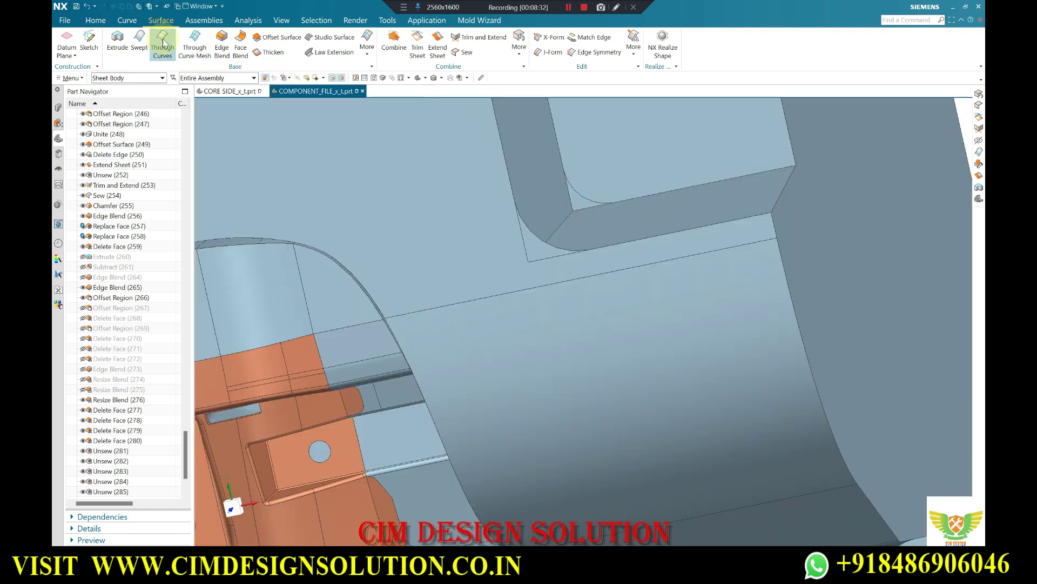
click(561, 223)
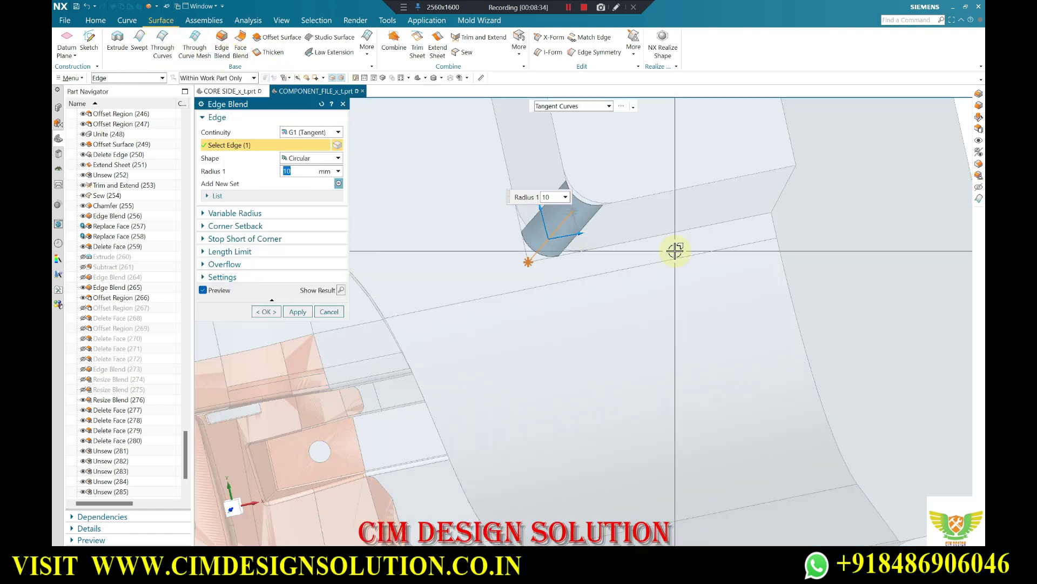
- Set the edge blend radius to 12 mm and apply it
middle_drag(523, 234, 603, 190)
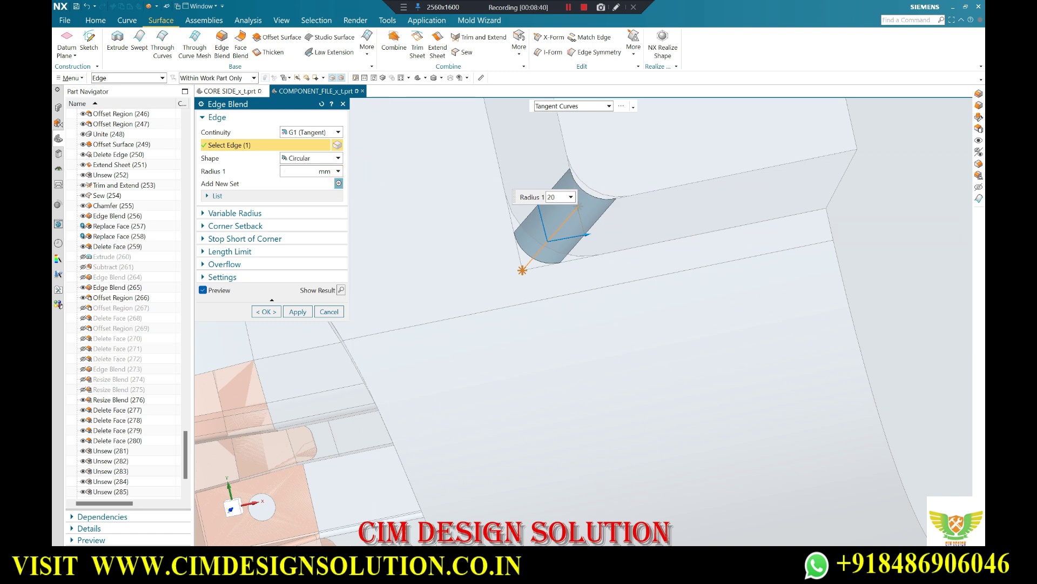
key(Return)
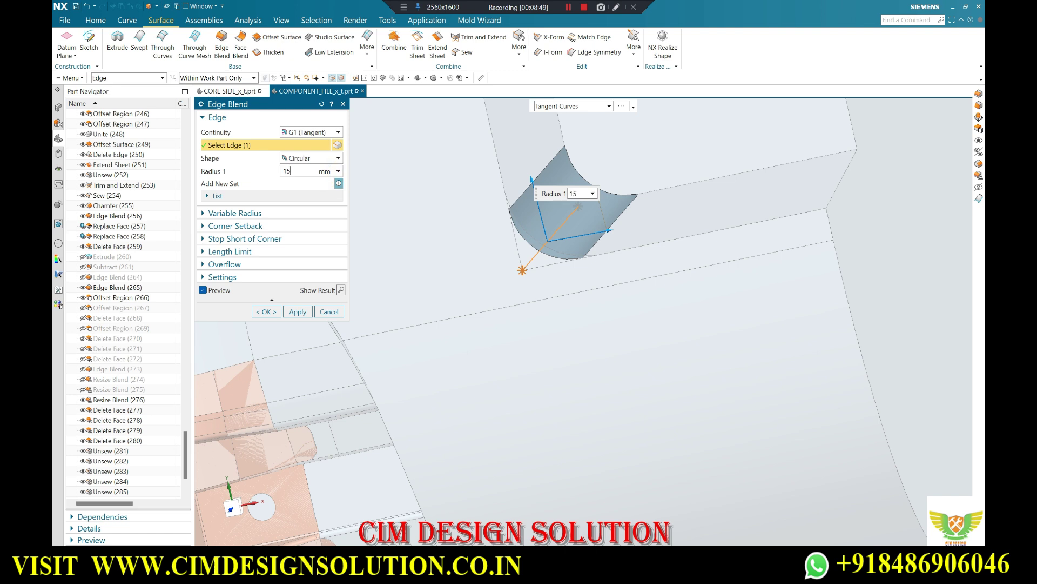
text(1)
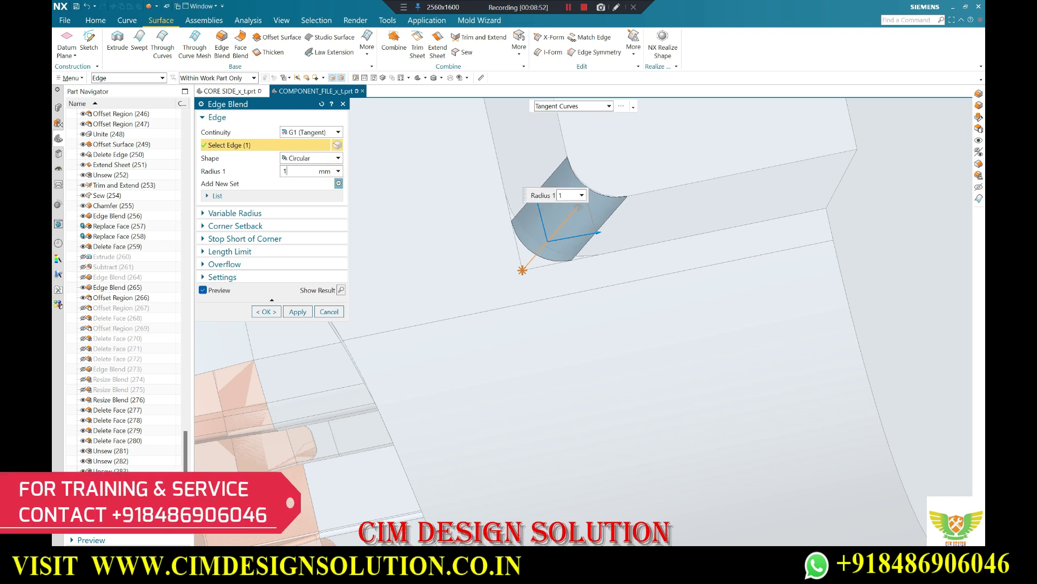
click(298, 312)
scroll(589, 190, up, 5)
mouse_move(533, 176)
middle_down()
mouse_move(556, 197)
mouse_move(561, 181)
mouse_move(620, 386)
middle_up()
scroll(620, 386, down, 2)
scroll(625, 364, down, 2)
- Add an Edge Blend to the next sharp corner edge of the mold block
scroll(595, 359, down, 2)
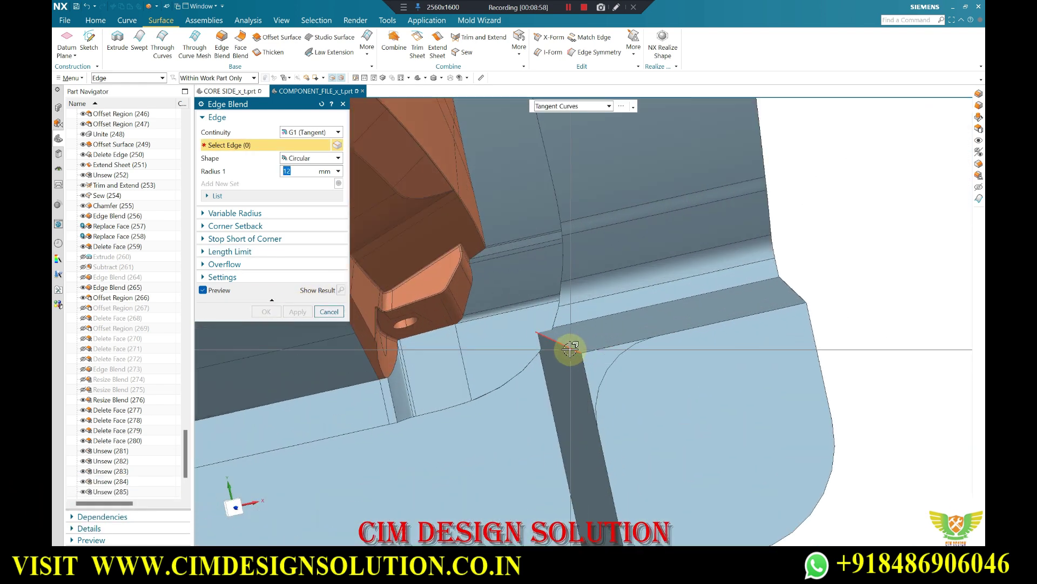
click(583, 355)
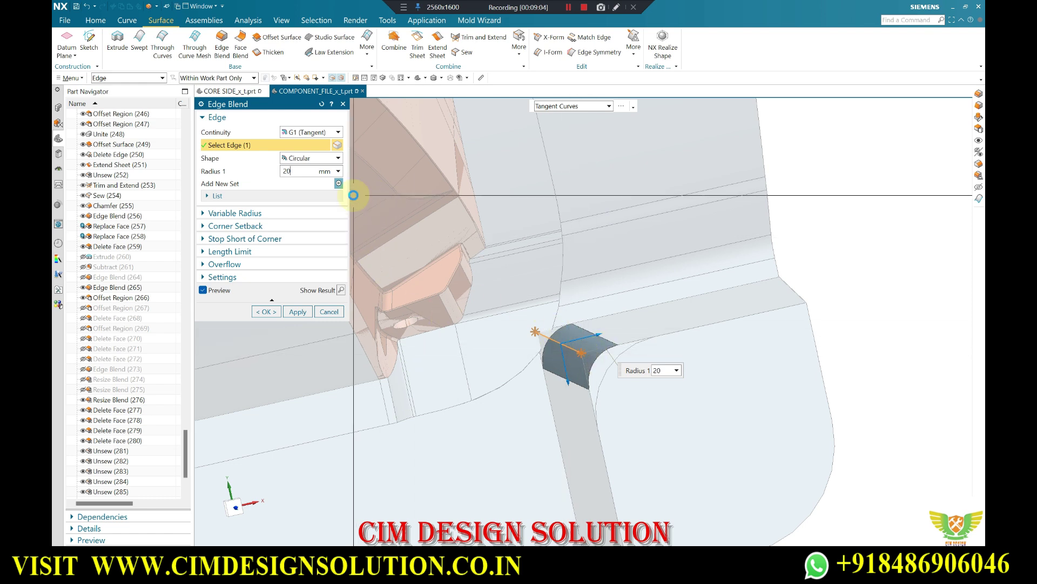
middle_drag(892, 271, 571, 349)
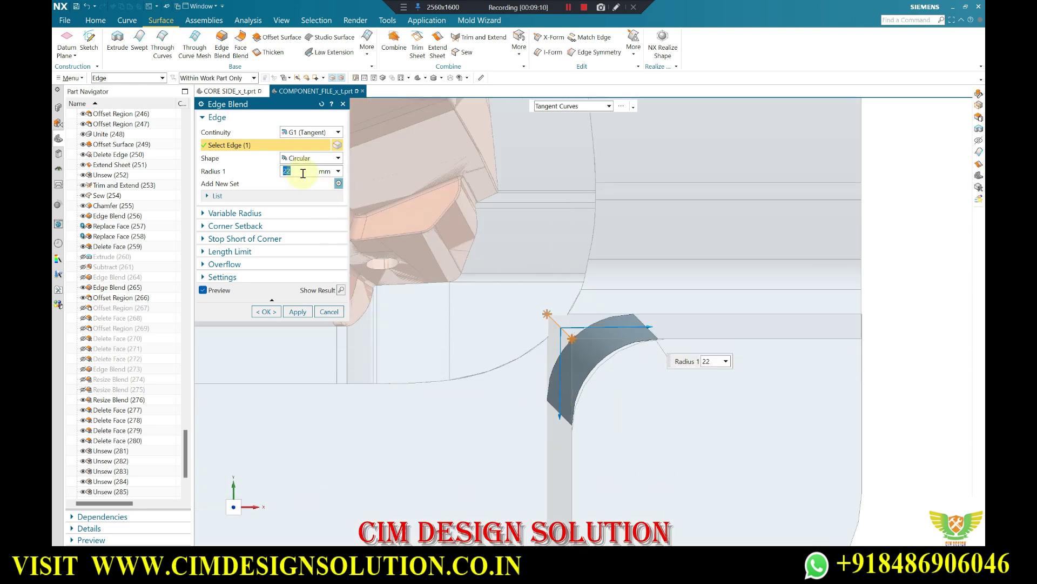
click(268, 312)
mouse_move(529, 338)
middle_down()
mouse_move(534, 325)
mouse_move(537, 335)
mouse_move(467, 363)
middle_up()
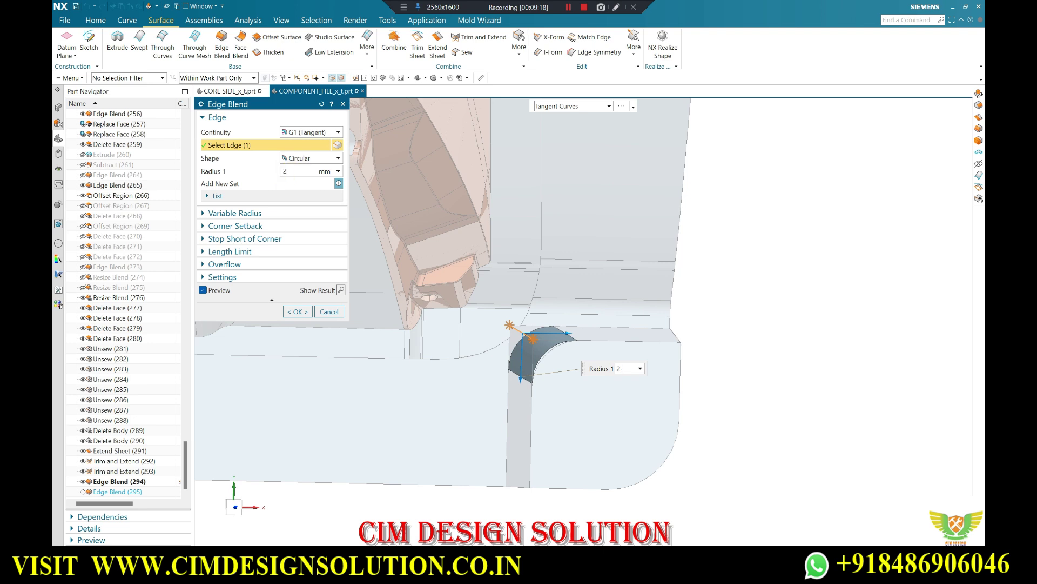
middle_click(532, 306)
mouse_move(549, 354)
middle_down()
mouse_move(540, 346)
mouse_move(553, 359)
middle_up()
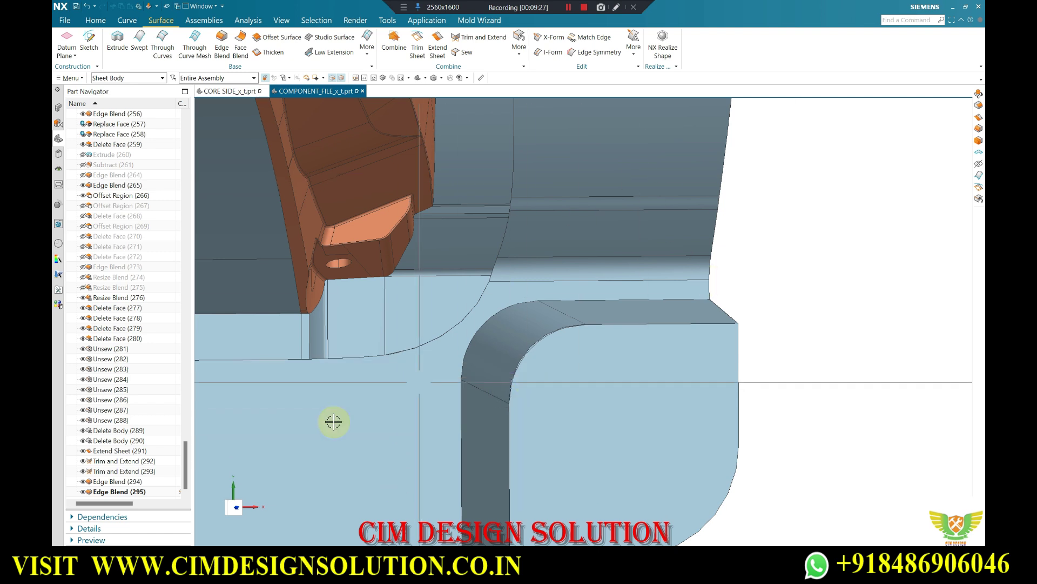
- Edit Edge Blend (295) to change its radius from 25 to 28 mm
double_click(140, 492)
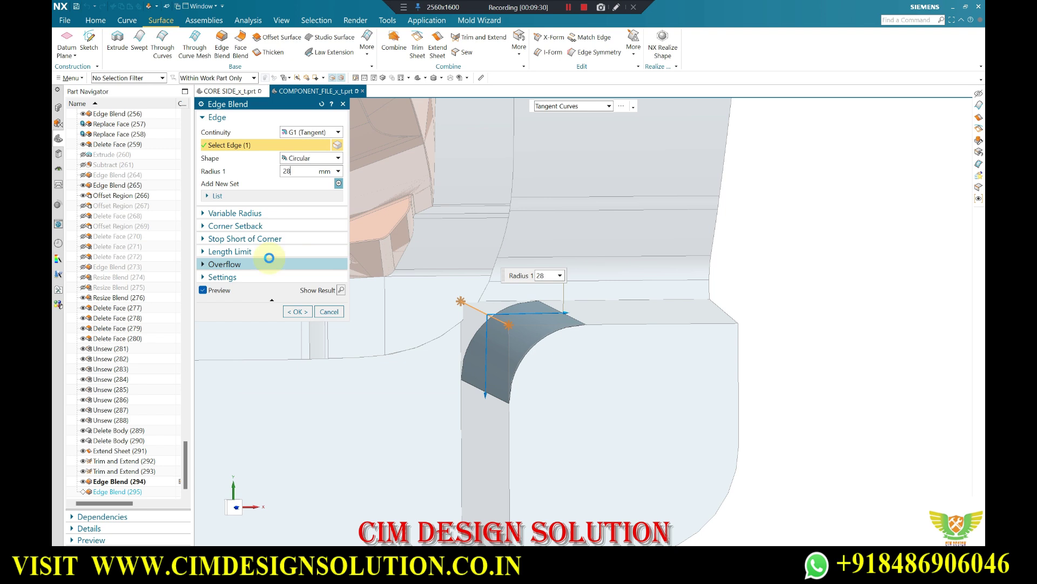
middle_click(271, 263)
middle_click(289, 256)
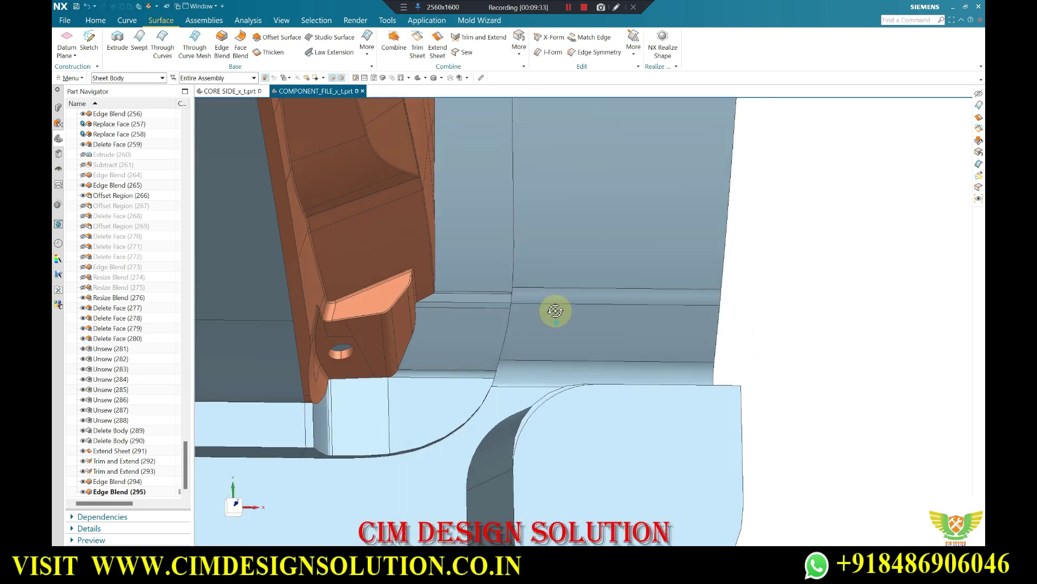
mouse_move(556, 308)
middle_down()
mouse_move(547, 341)
mouse_move(540, 335)
middle_up()
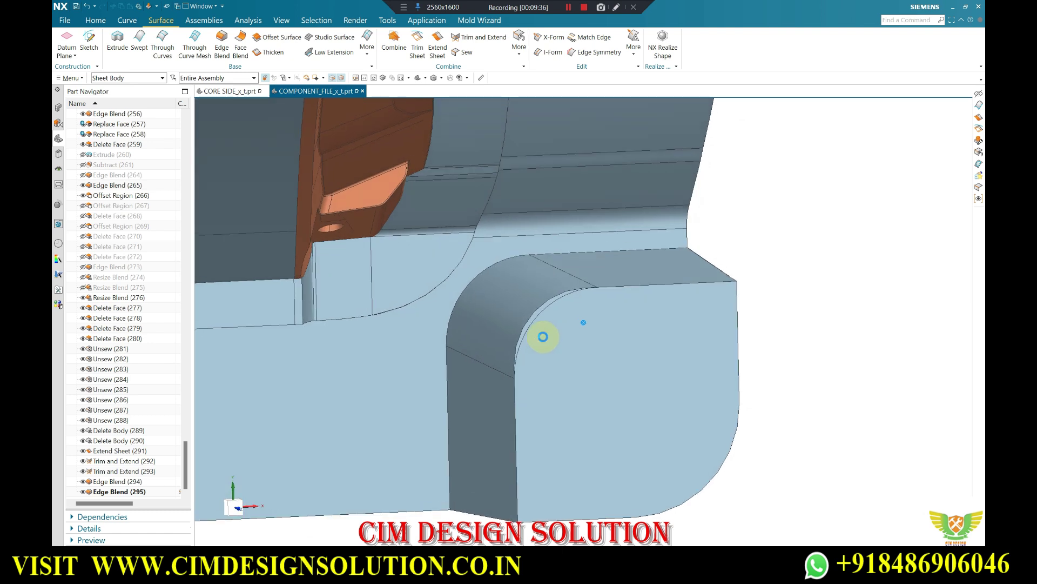
- Make Corner trim with the block body as target and the corner blend faces as tool
scroll(535, 336, up, 3)
scroll(525, 256, down, 3)
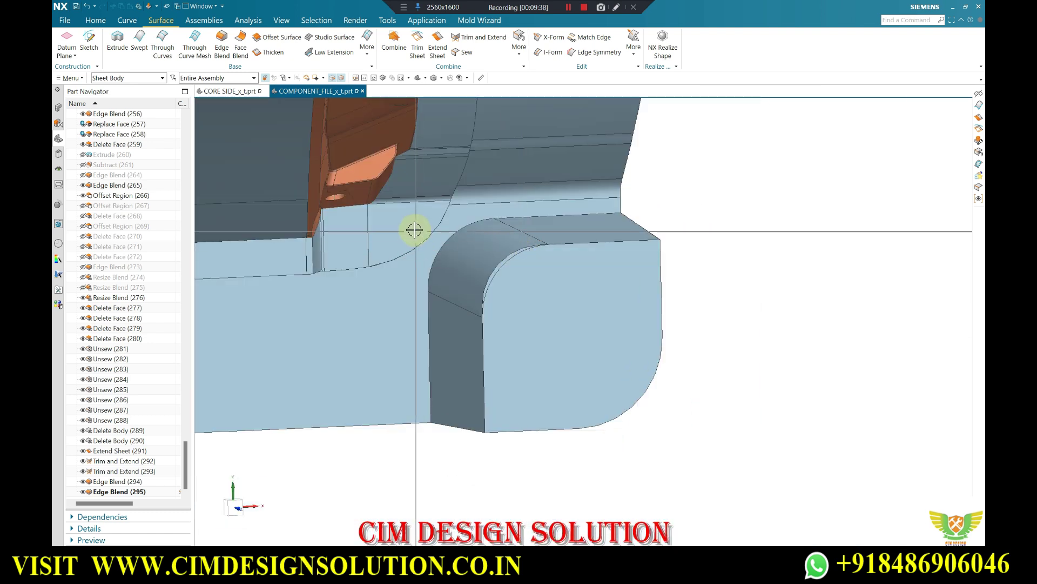
scroll(486, 248, up, 2)
scroll(443, 242, up, 2)
scroll(456, 259, up, 2)
middle_drag(461, 270, 496, 255)
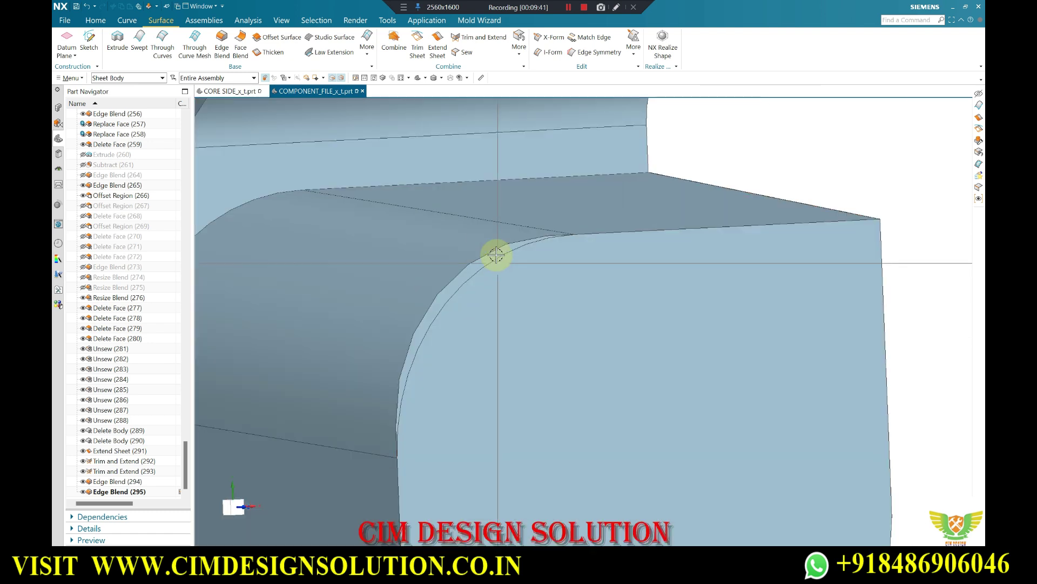
click(464, 44)
click(597, 242)
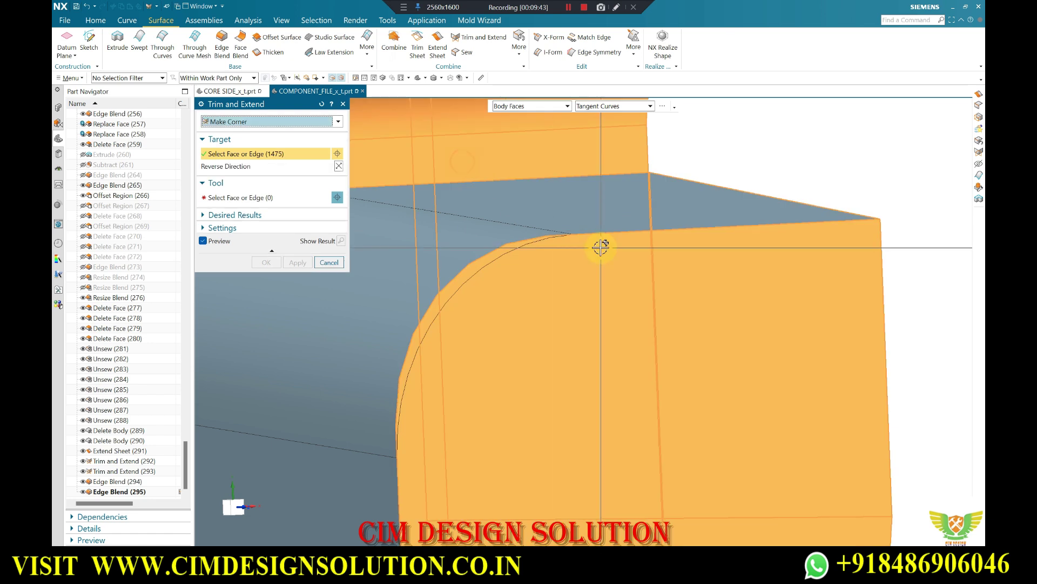
scroll(419, 211, down, 3)
click(233, 198)
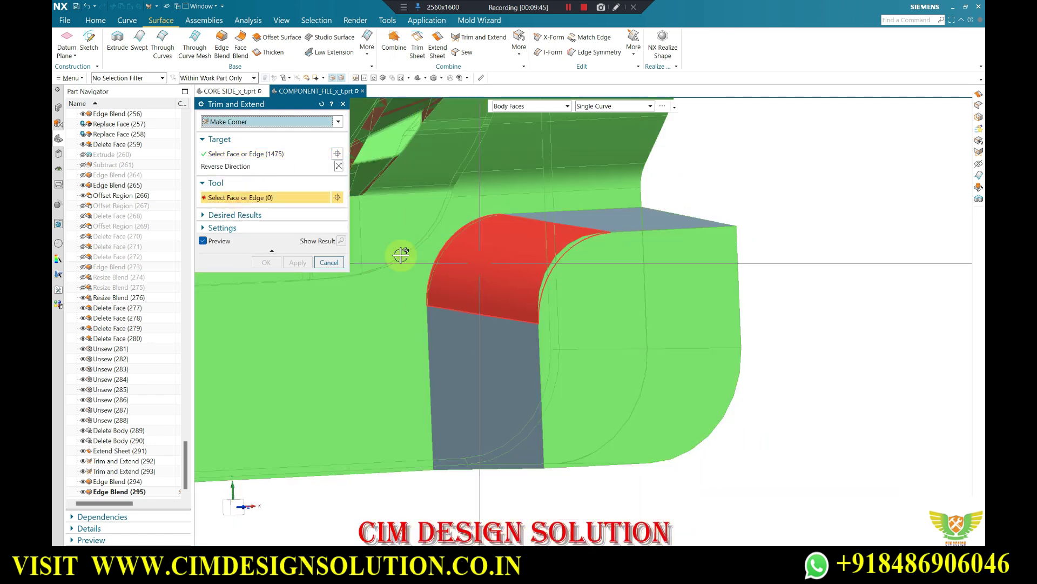
click(456, 276)
middle_click(548, 273)
- Extend the corner sheet's curved edges outward by 75 mm with Extend Sheet
scroll(586, 234, up, 2)
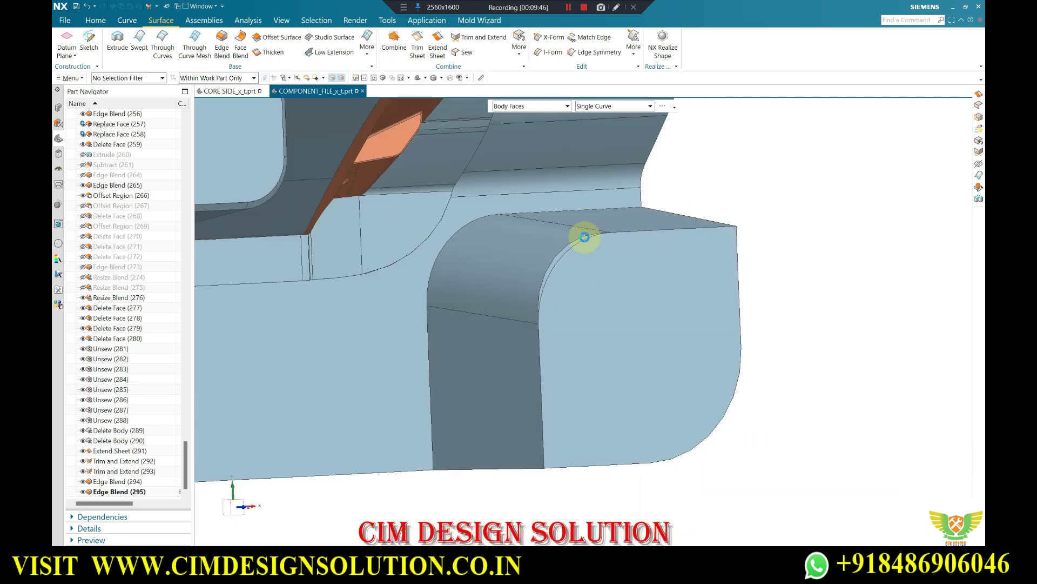
scroll(412, 154, up, 2)
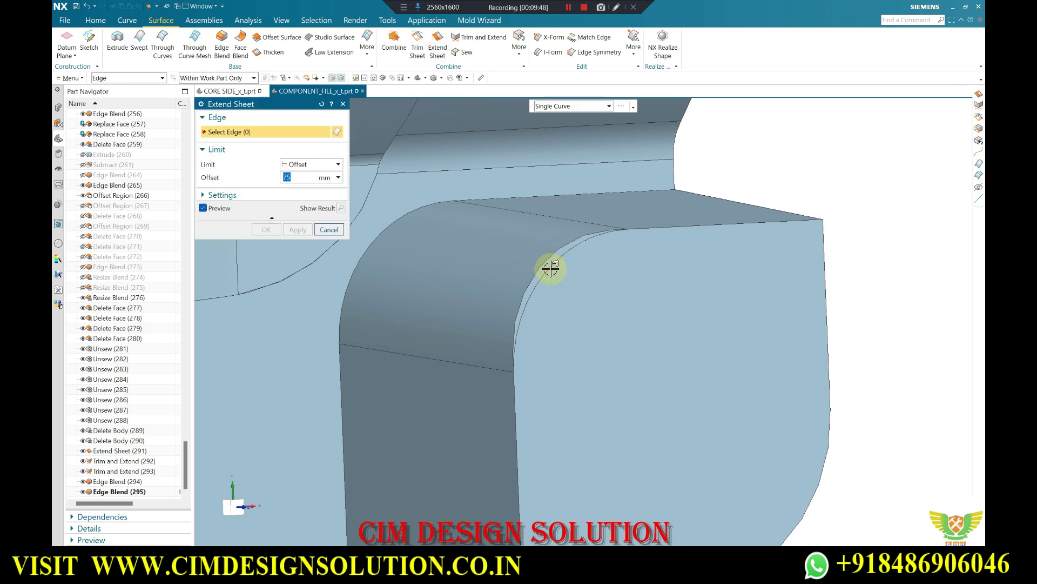
click(551, 267)
click(296, 236)
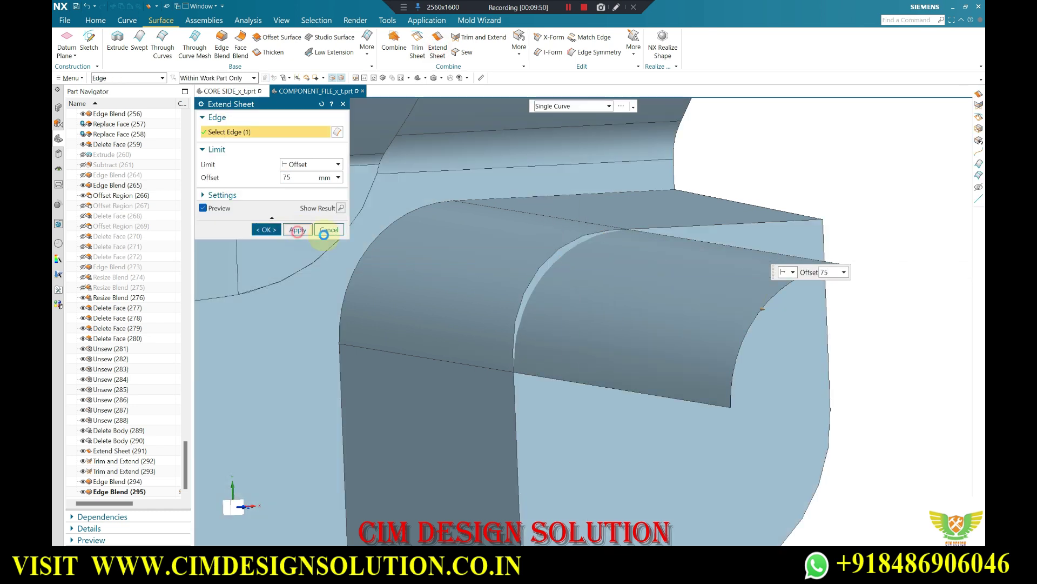
click(424, 211)
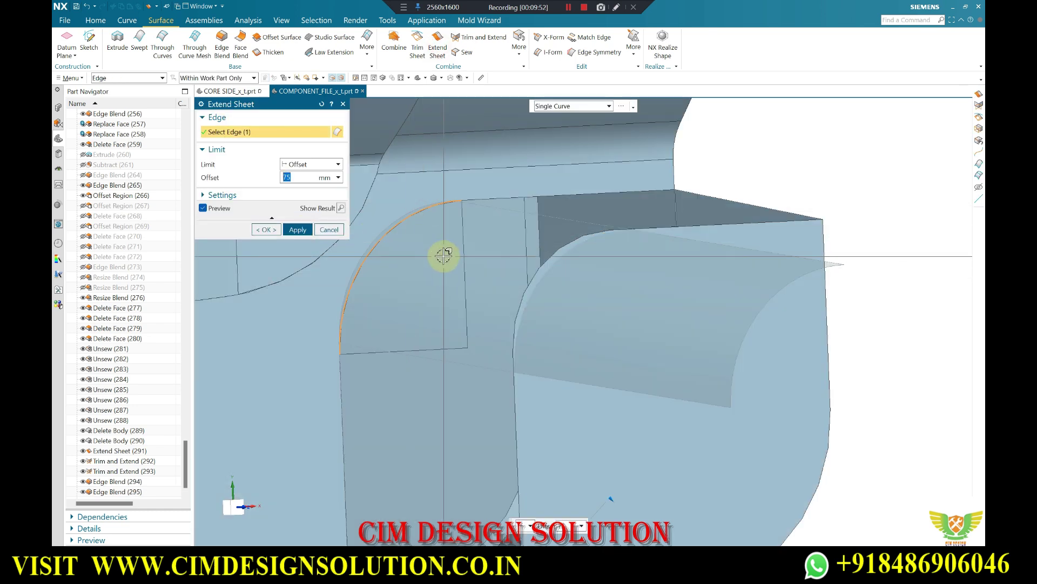
scroll(448, 238, down, 3)
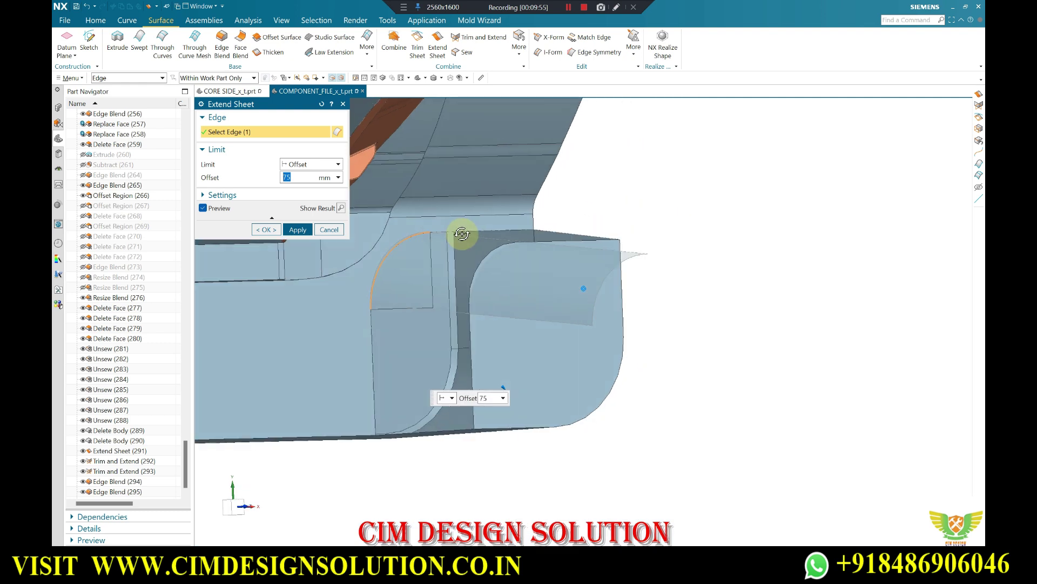
middle_drag(463, 231, 470, 225)
click(296, 230)
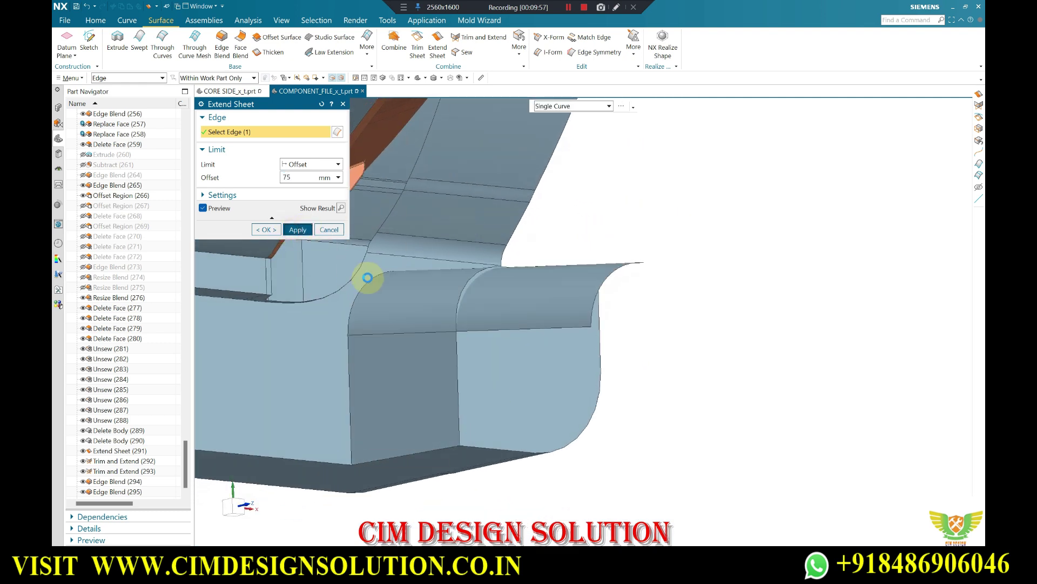
click(372, 280)
- Finish the edge extensions and attempt a Make Corner trim of the sheet against the block
click(266, 230)
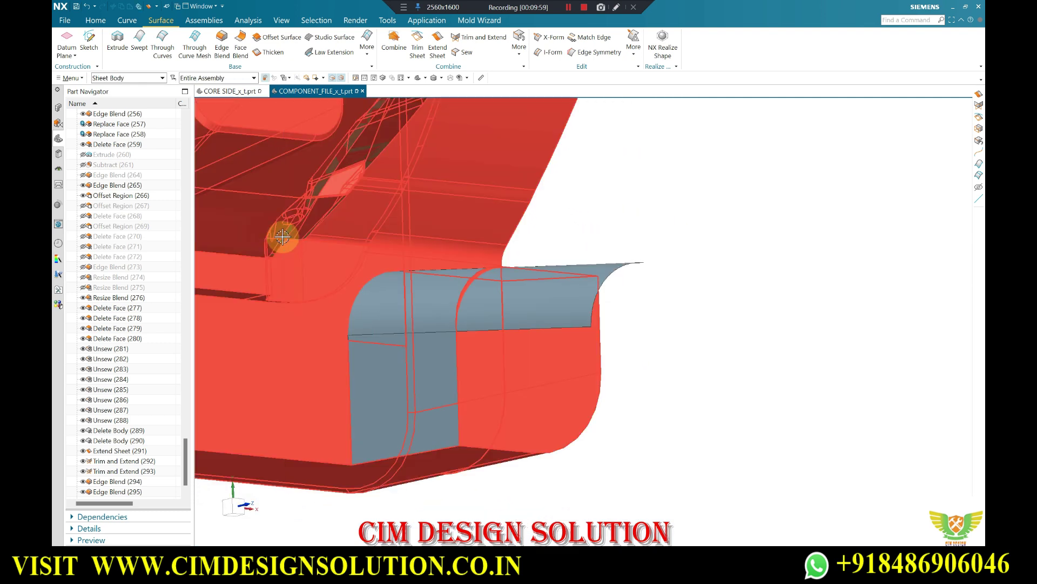
click(496, 265)
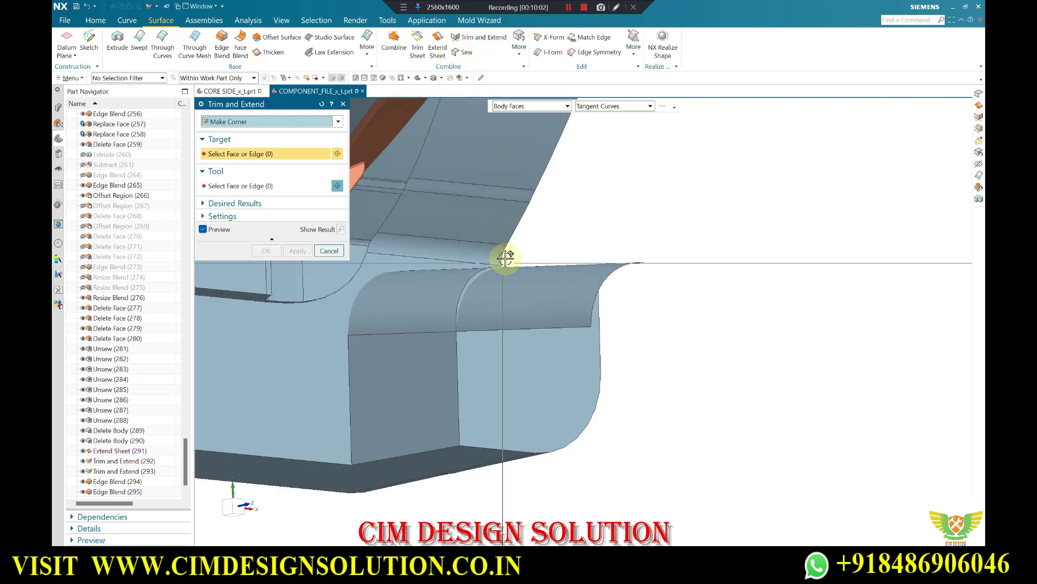
click(253, 197)
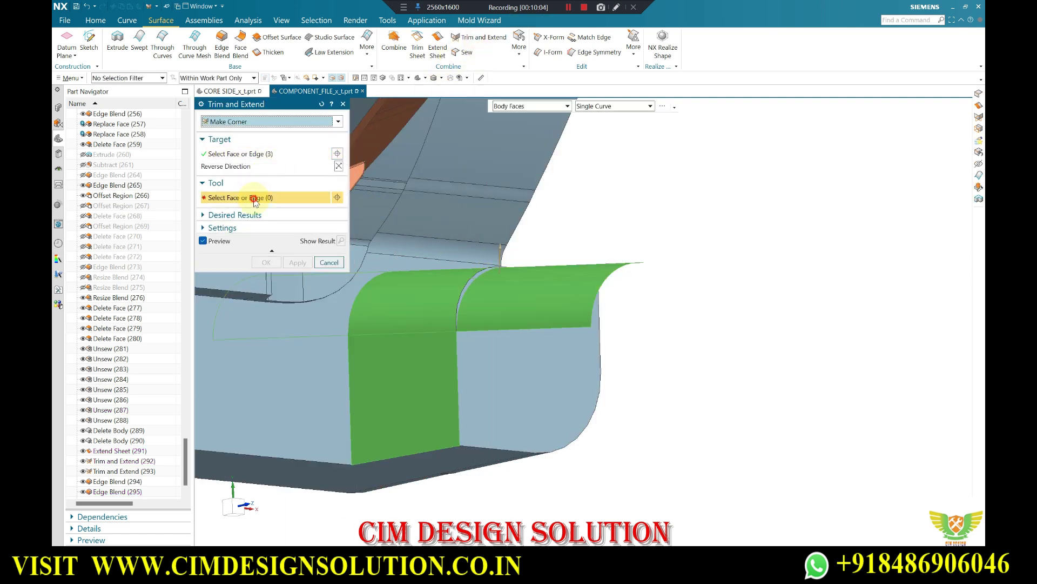
click(426, 241)
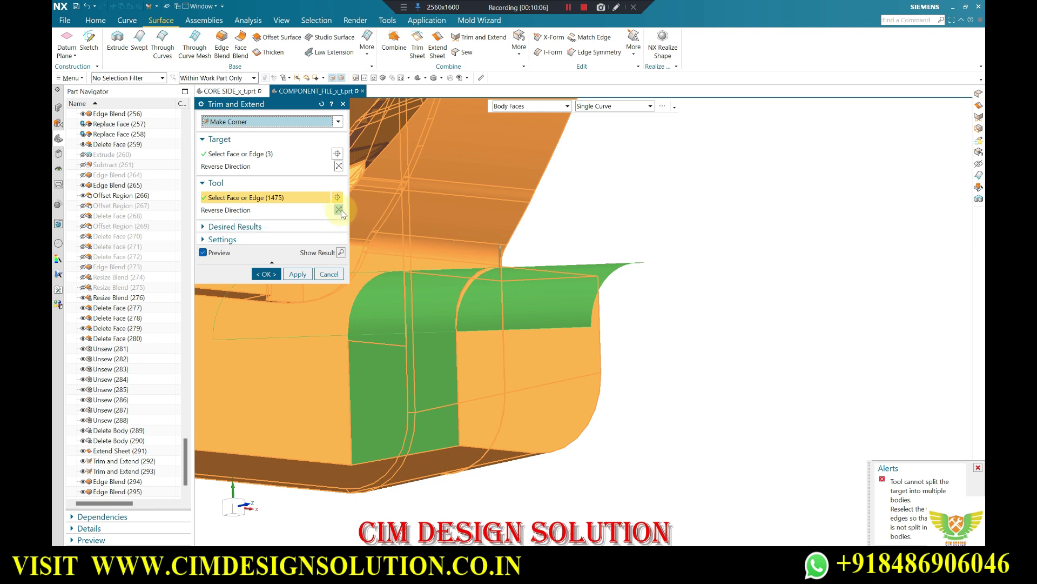
click(339, 211)
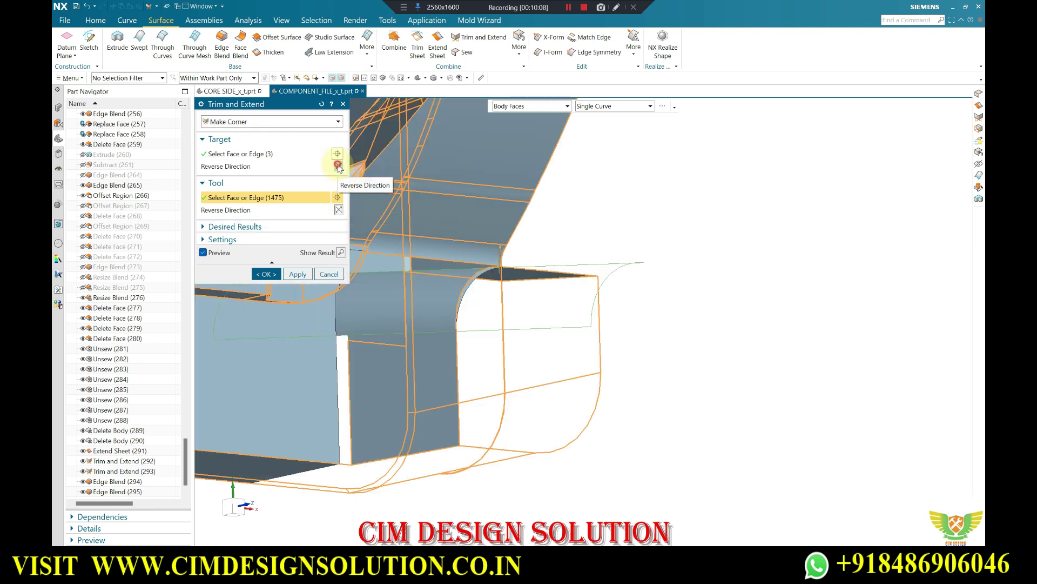
click(336, 166)
middle_click(451, 224)
mouse_move(480, 232)
middle_down()
mouse_move(468, 242)
mouse_move(442, 68)
middle_up()
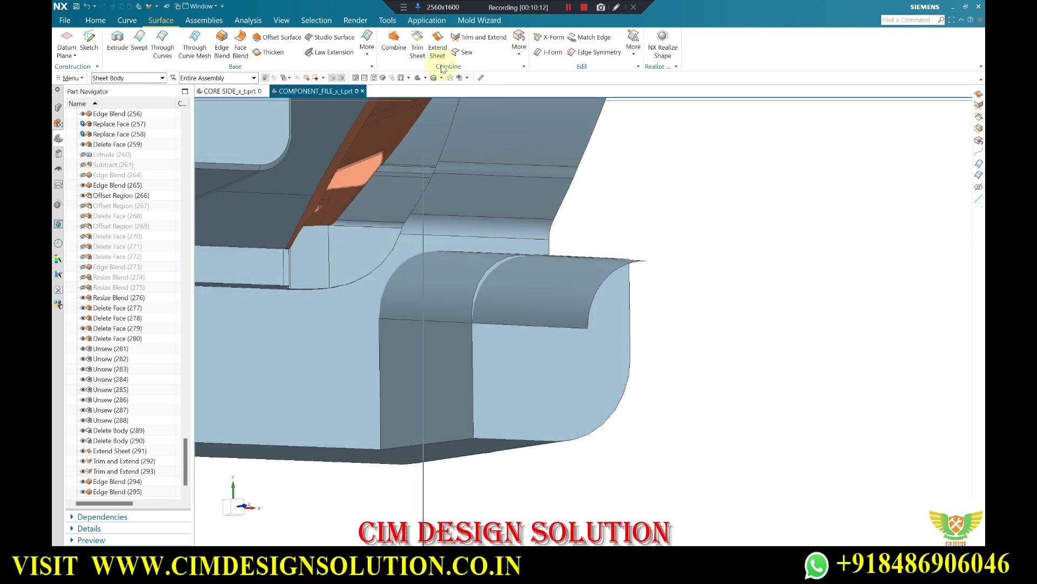
- Separate a face from the block using the additional combine commands
click(517, 57)
click(539, 167)
click(460, 241)
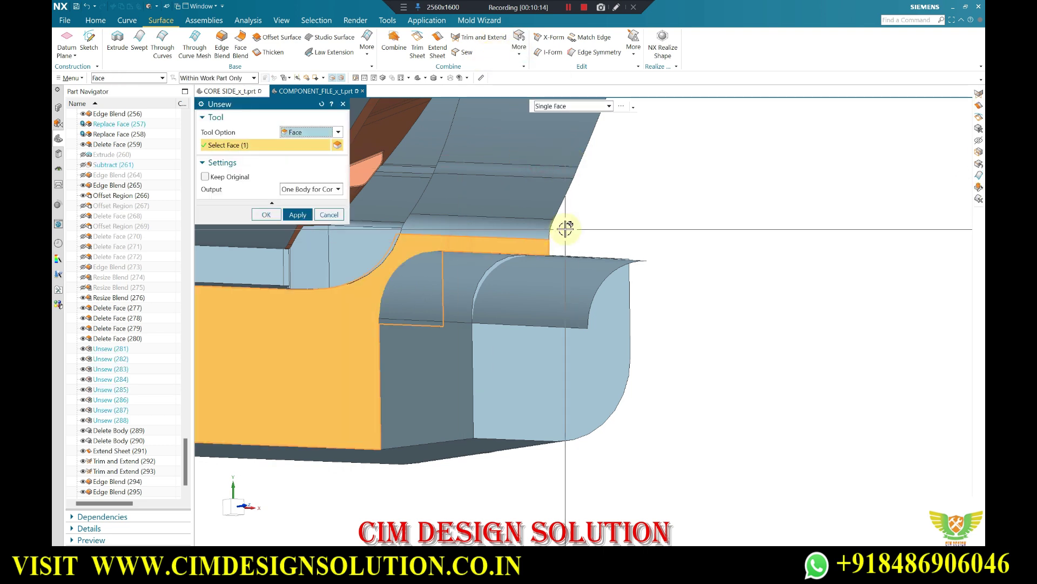
middle_click(540, 221)
- Retry the Make Corner trim with the block as tool, toggling Reverse Direction for the correct side
click(522, 239)
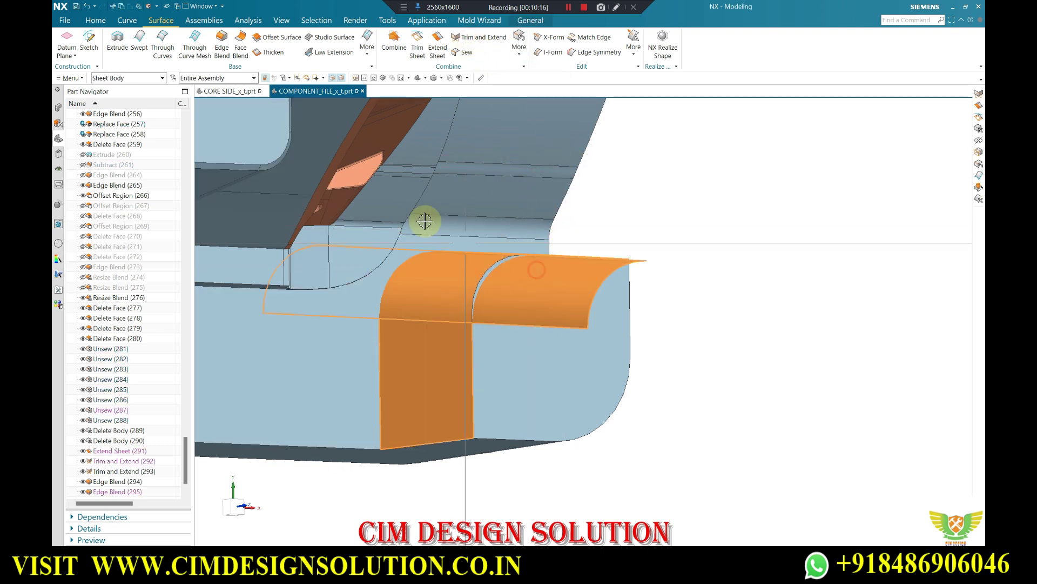
click(482, 43)
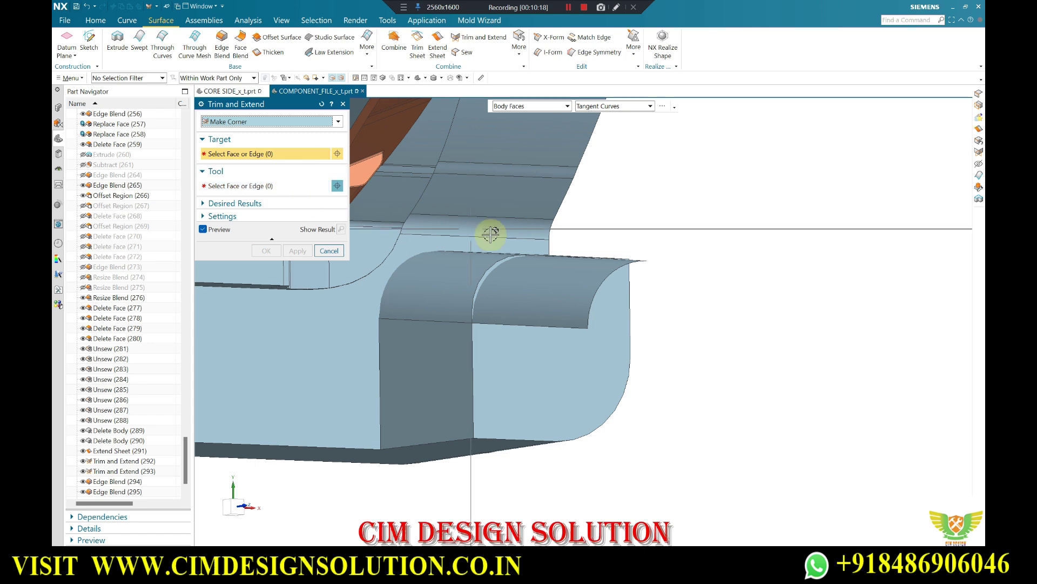
click(510, 359)
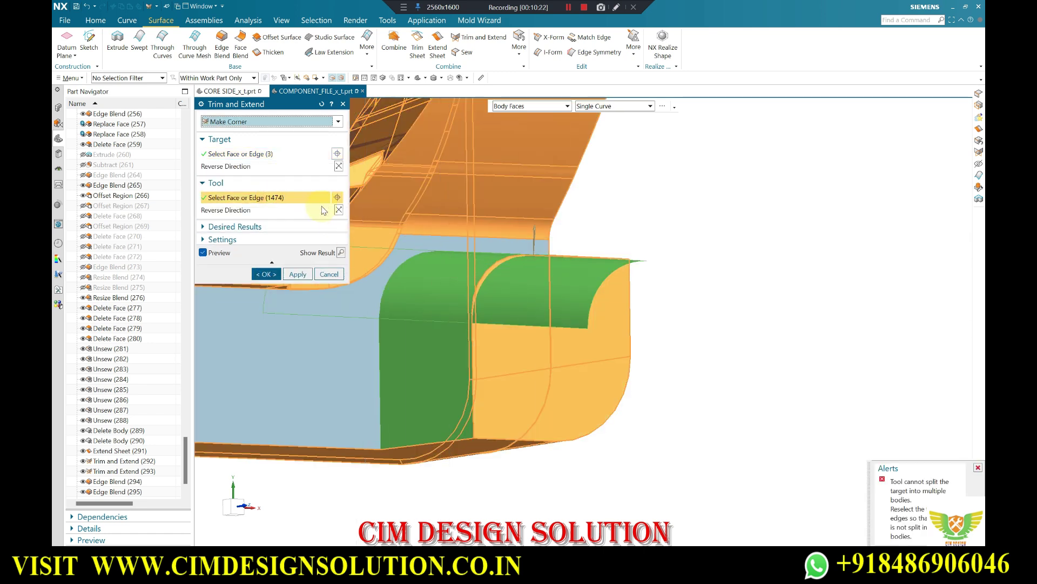
click(339, 211)
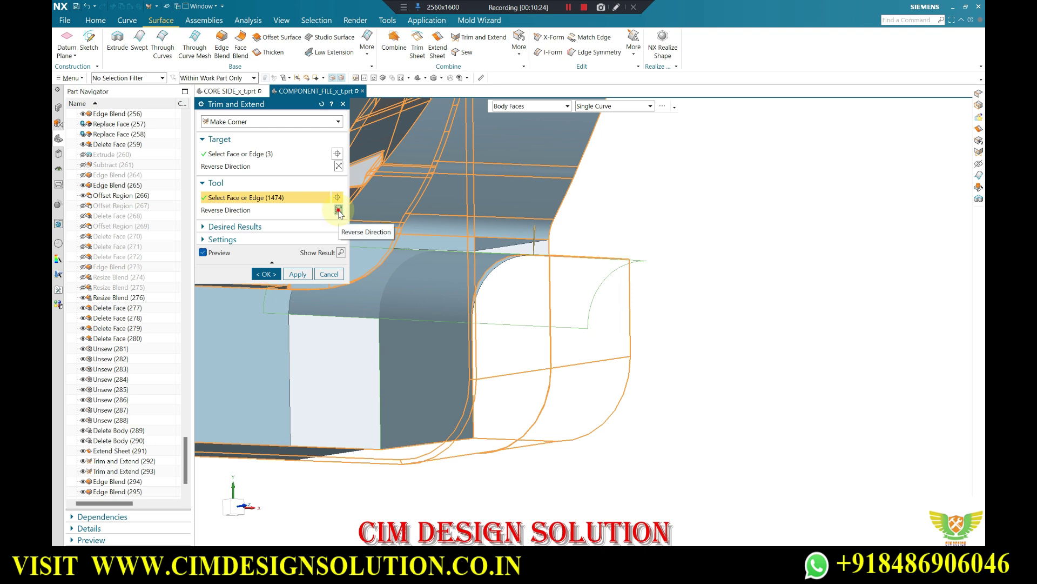
click(338, 166)
click(339, 166)
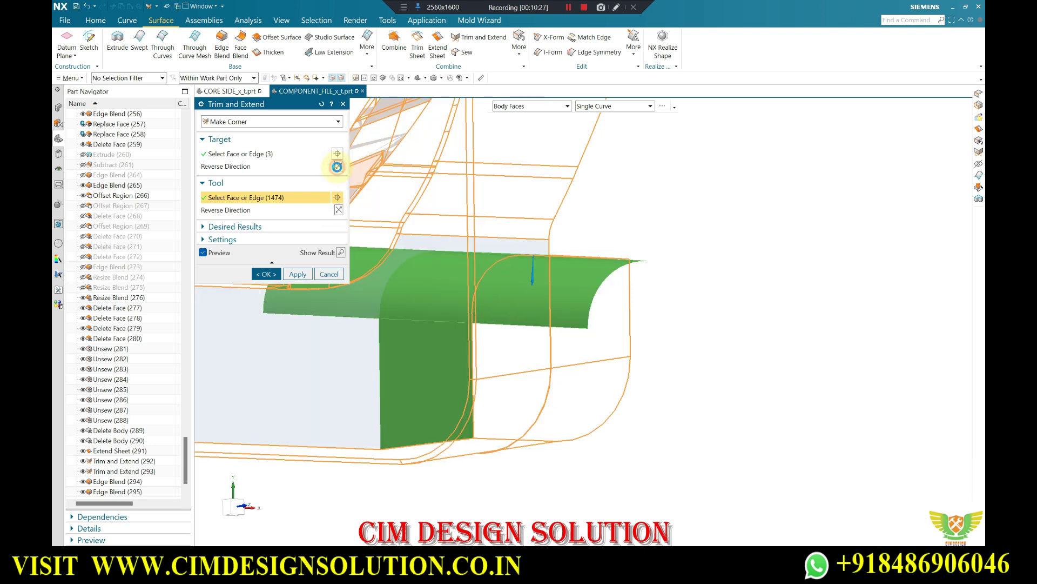
middle_click(357, 195)
middle_drag(461, 220, 546, 264)
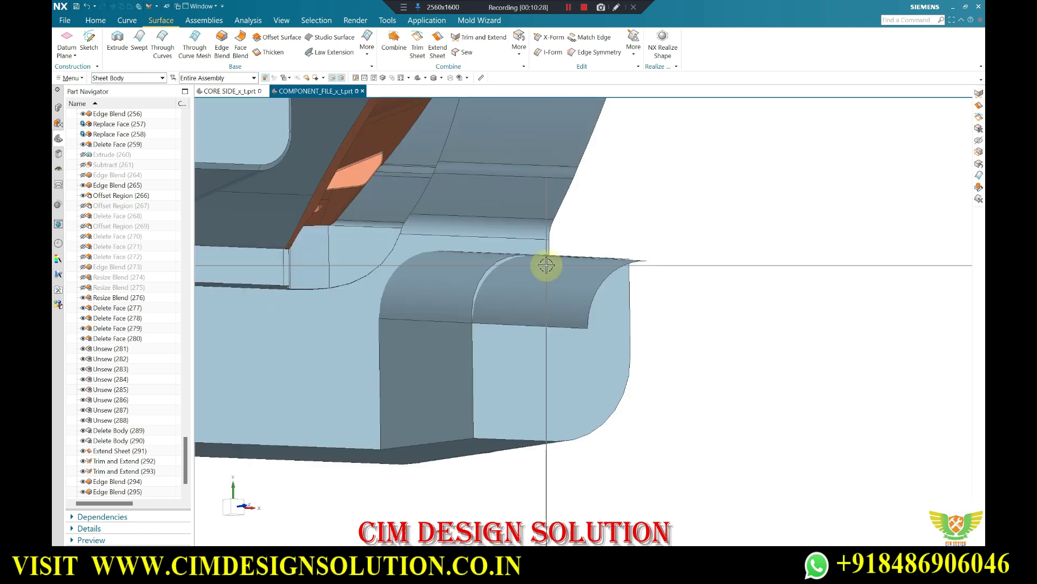
scroll(543, 361, up, 3)
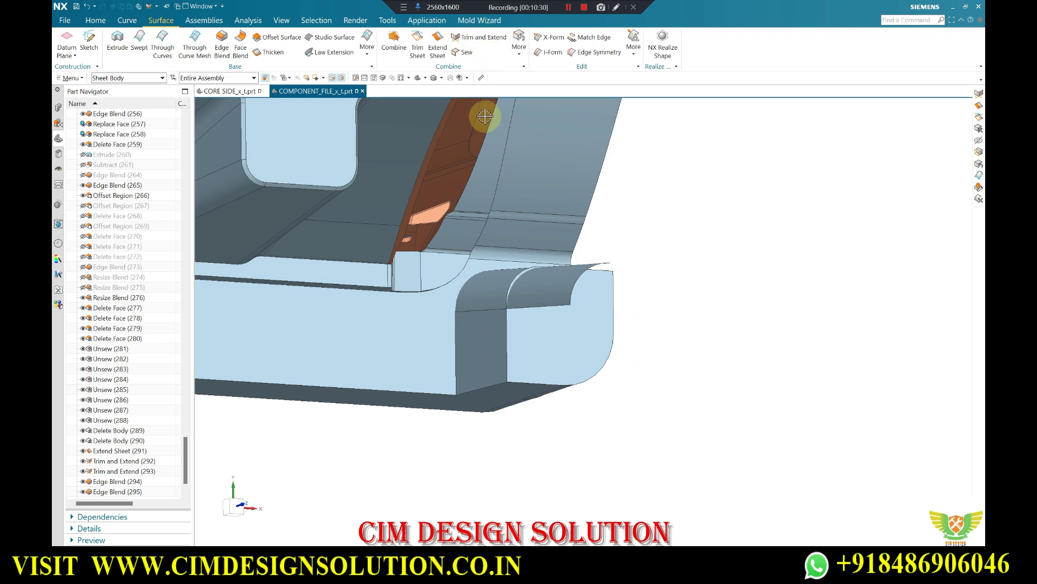
- In Sew, pick the block sheet as target and the corner sheet as tool
click(463, 54)
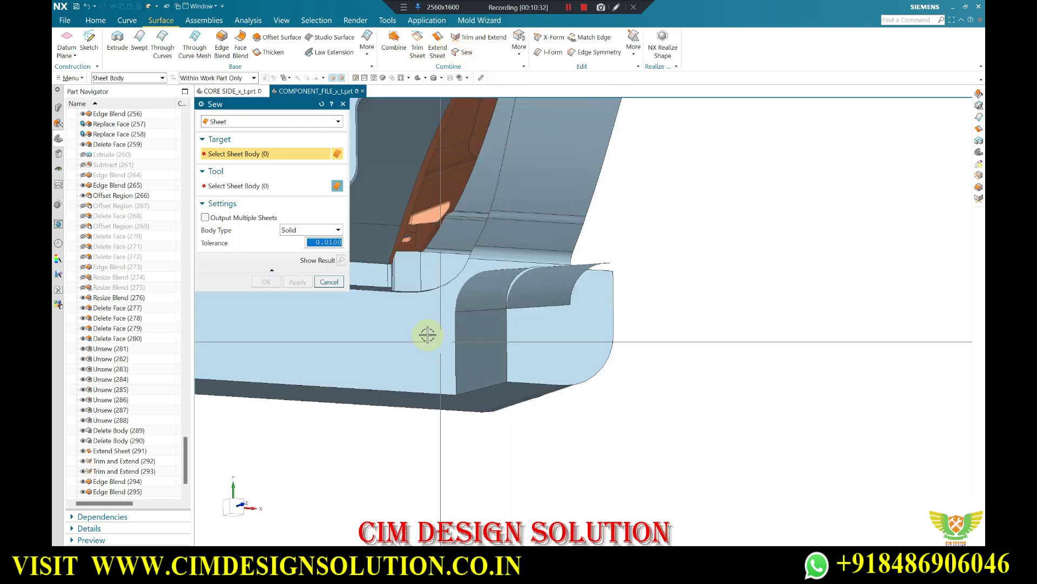
click(426, 334)
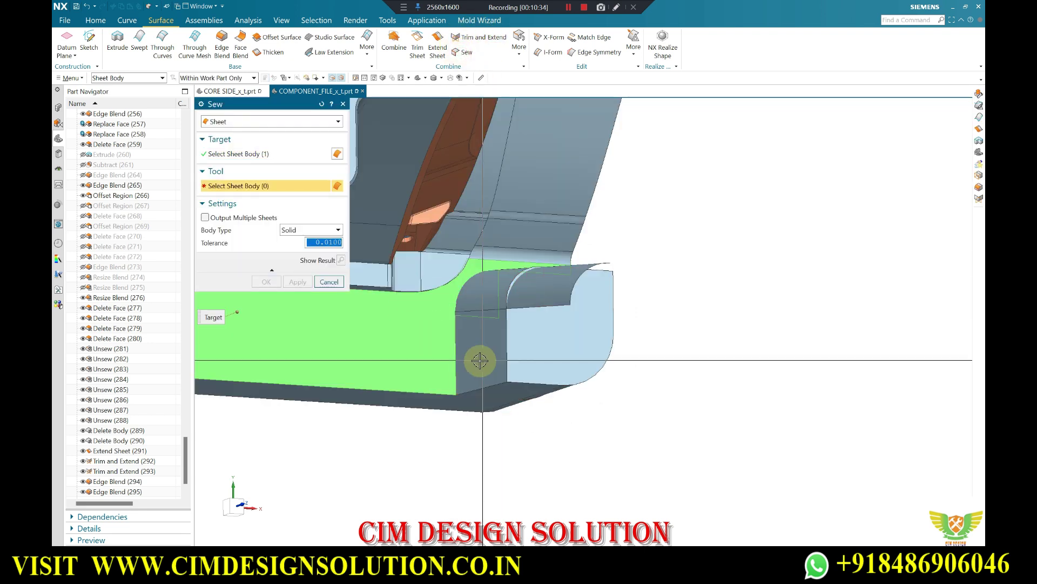
mouse_move(479, 359)
middle_down()
mouse_move(505, 296)
mouse_move(491, 327)
middle_up()
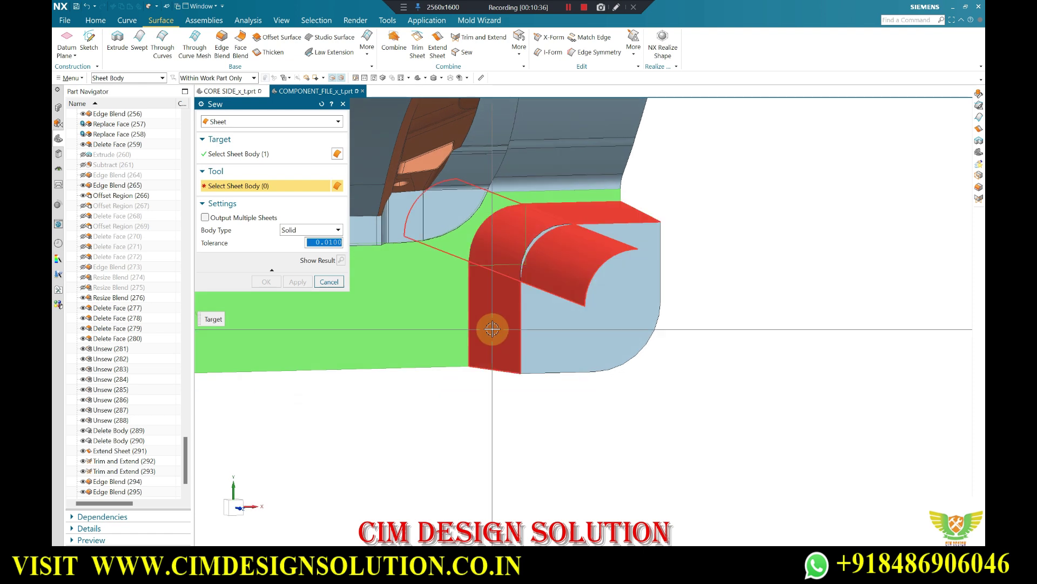
click(491, 327)
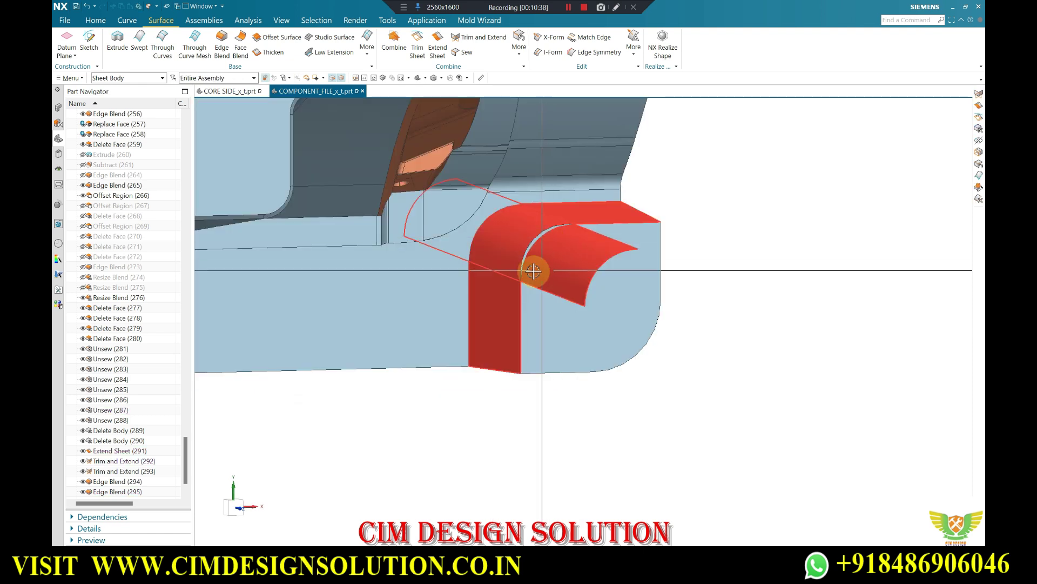
- Unsew the large front face from the core sheet
click(513, 54)
click(545, 169)
click(607, 394)
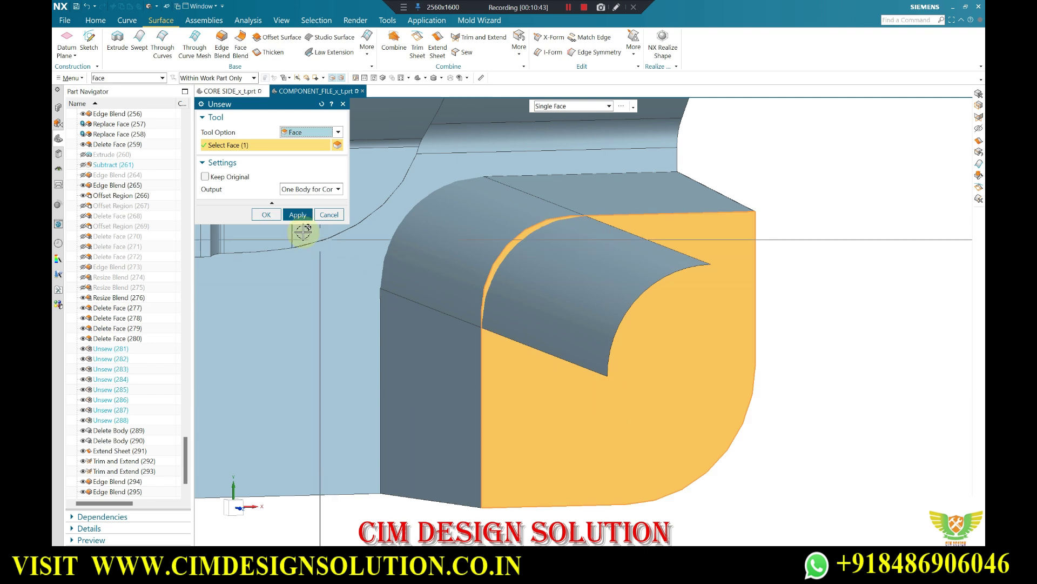
click(276, 218)
- Make-corner trim the rounded faces against the front face, reversing the kept side
click(556, 279)
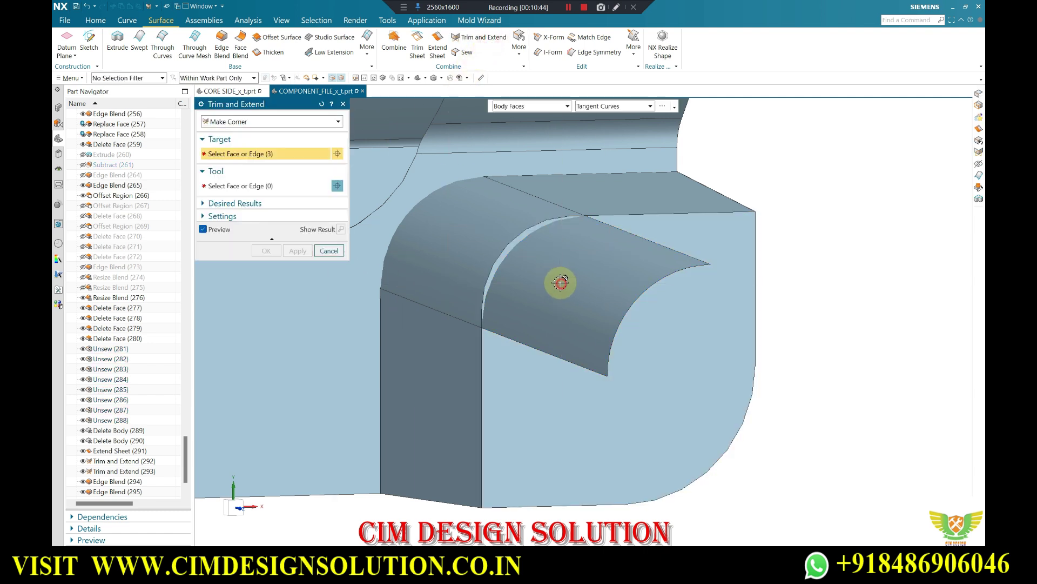
click(252, 197)
click(591, 413)
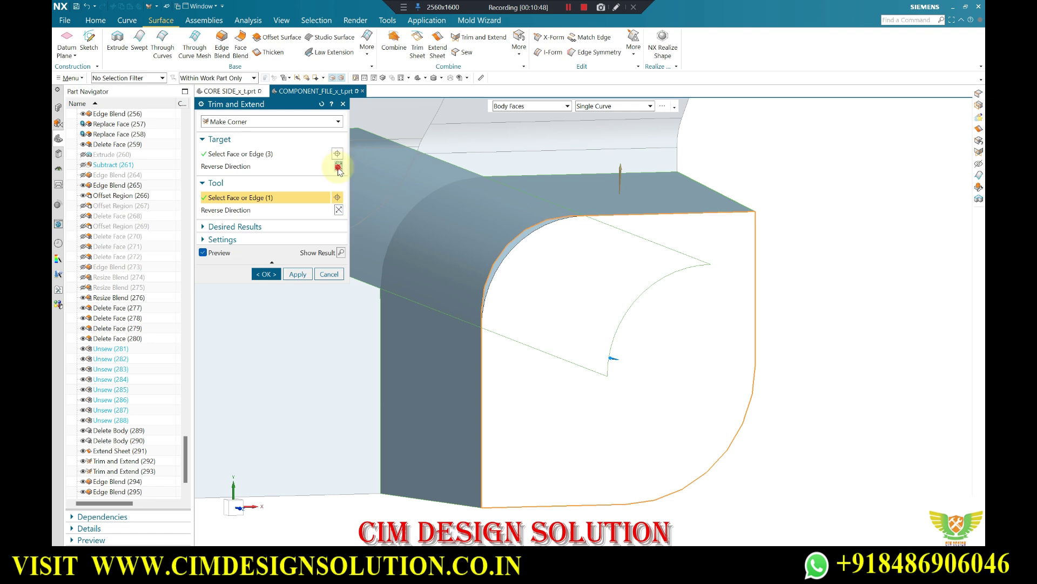
click(339, 169)
click(310, 276)
- Make-corner trim the remaining rounded faces against their adjoining face
click(500, 231)
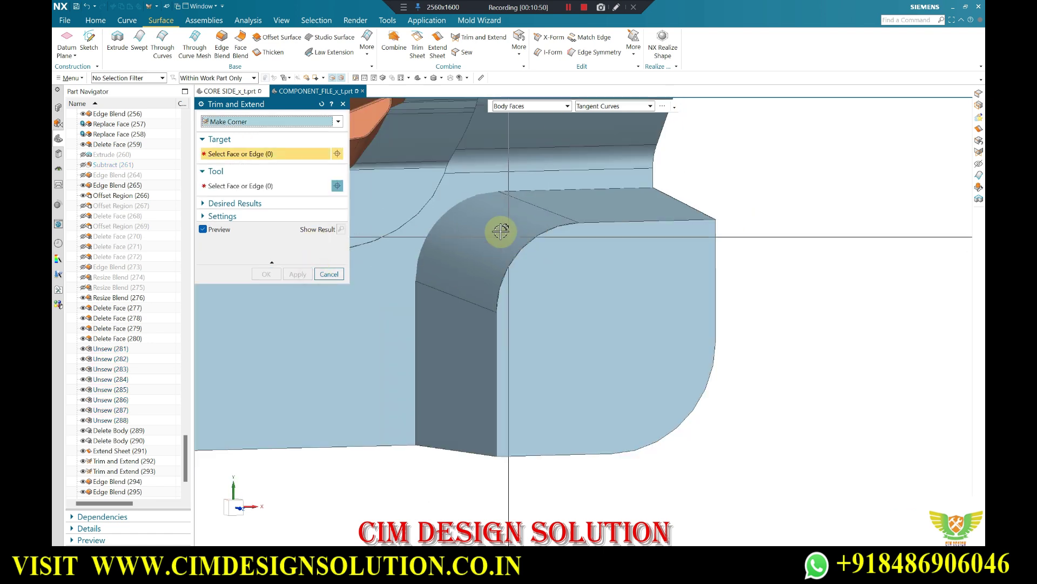
click(273, 198)
click(434, 211)
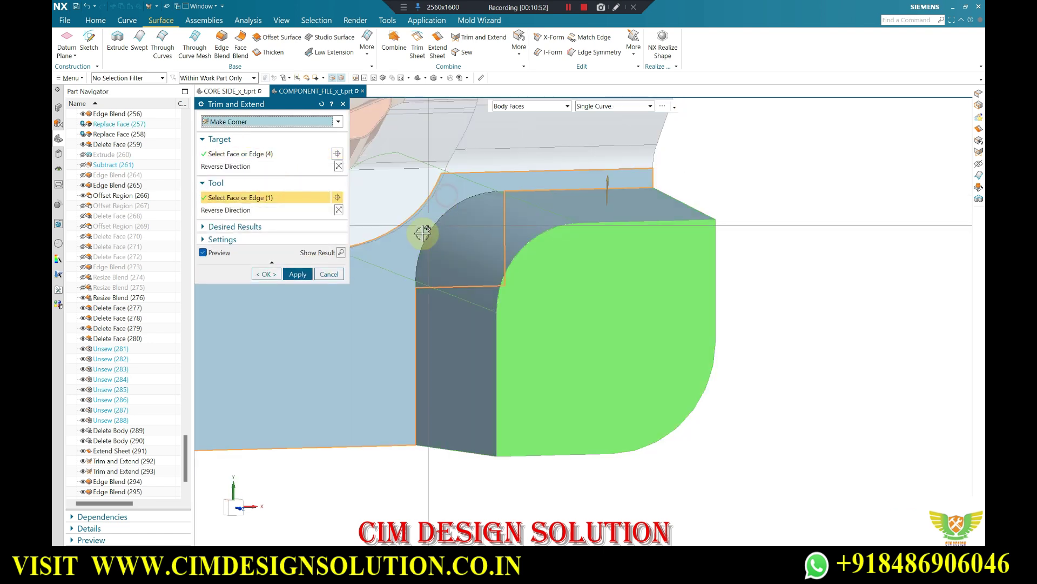
click(298, 273)
scroll(703, 292, down, 5)
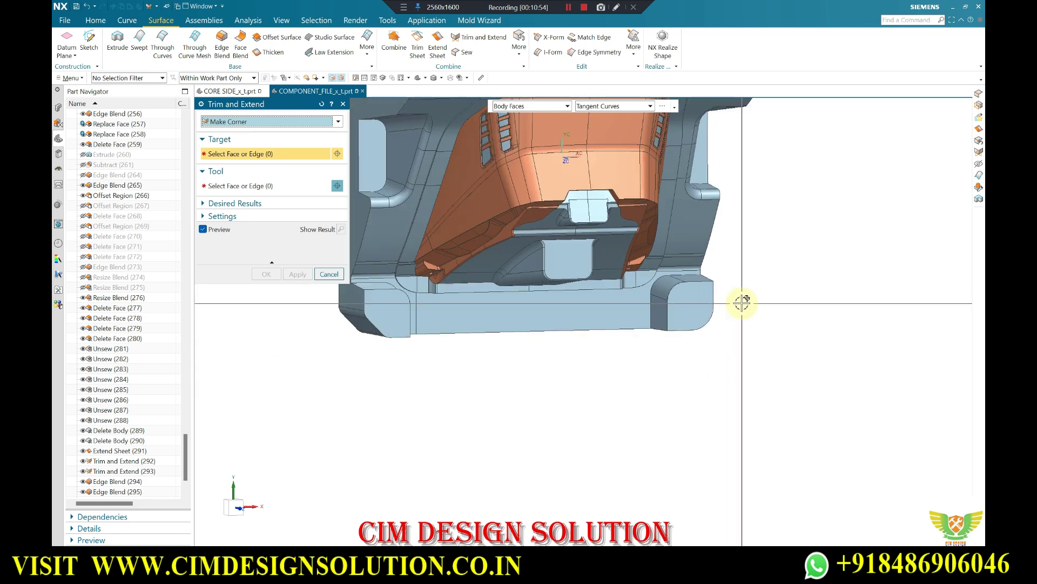
scroll(530, 289, up, 2)
- Unsew the two right-corner patch faces from the sheet
key(Escape)
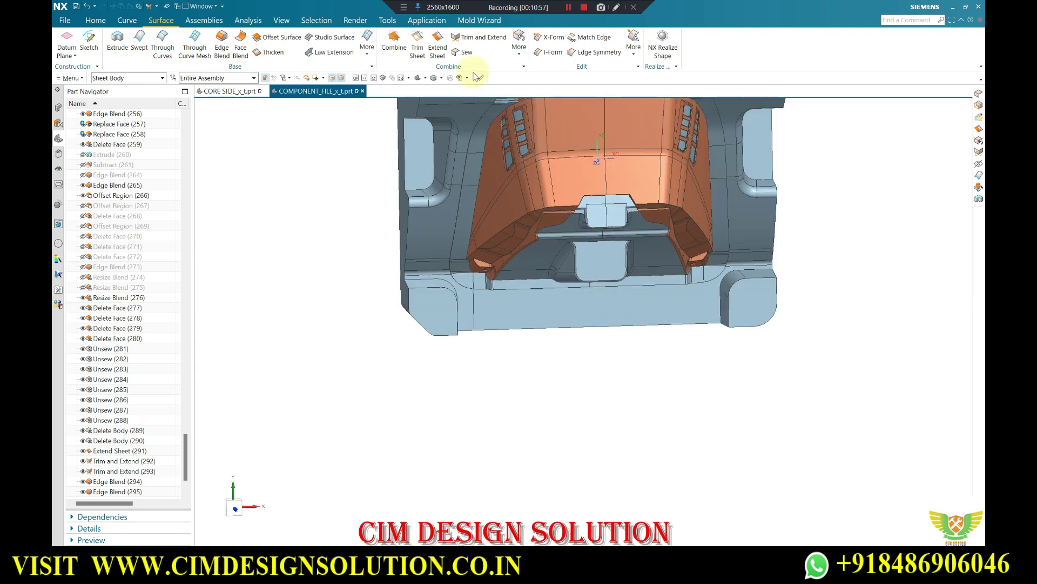
click(522, 57)
click(525, 168)
scroll(736, 282, up, 5)
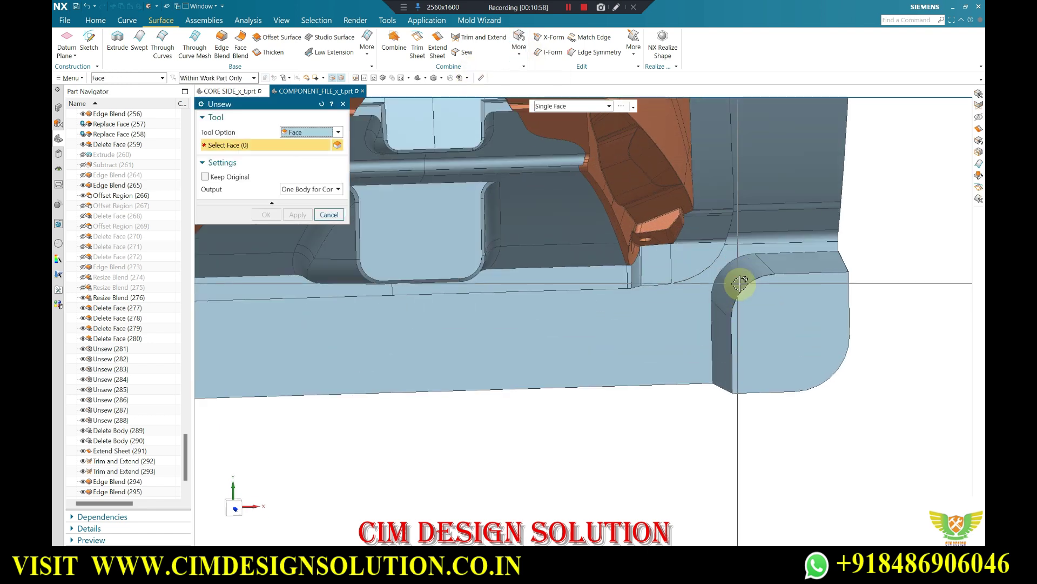
click(726, 290)
click(653, 263)
middle_click(653, 263)
- Mirror the right corner patch across to the left pocket with Mirror Geometry
click(367, 43)
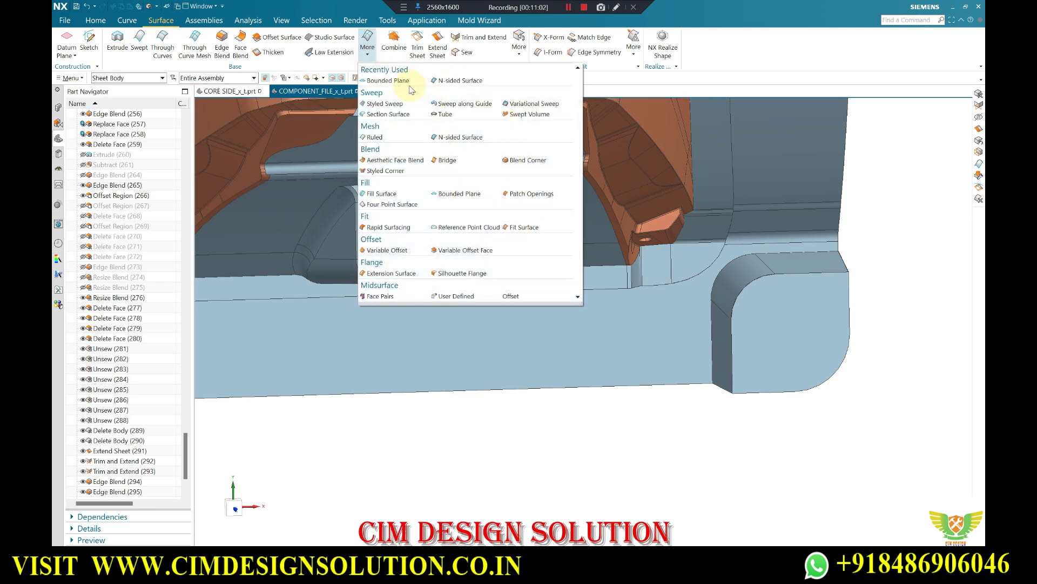
click(94, 21)
click(382, 42)
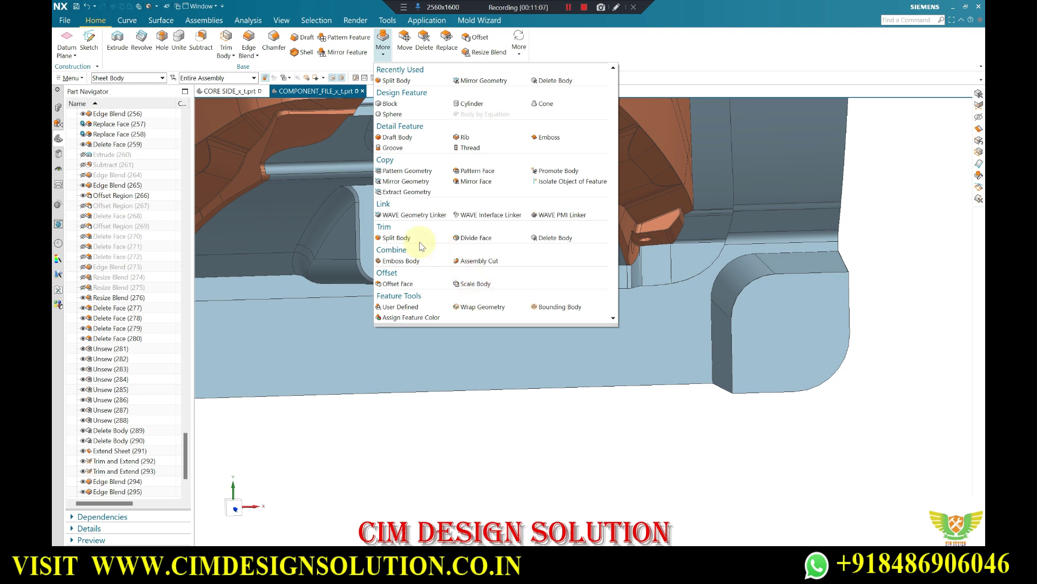
click(398, 181)
click(702, 336)
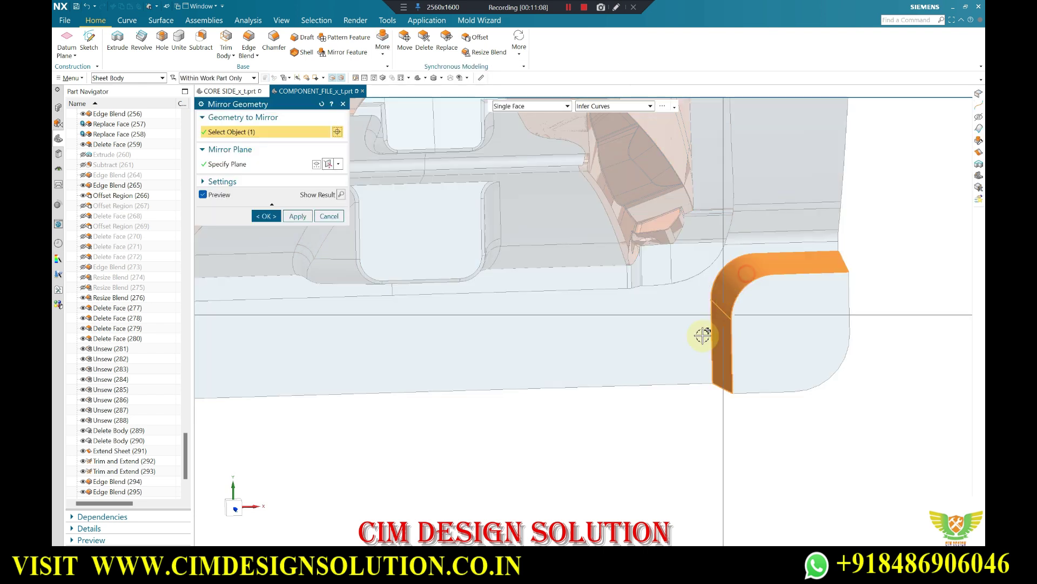
scroll(594, 319, down, 5)
click(275, 218)
scroll(389, 406, up, 2)
scroll(382, 352, up, 3)
scroll(414, 347, up, 3)
scroll(414, 347, down, 2)
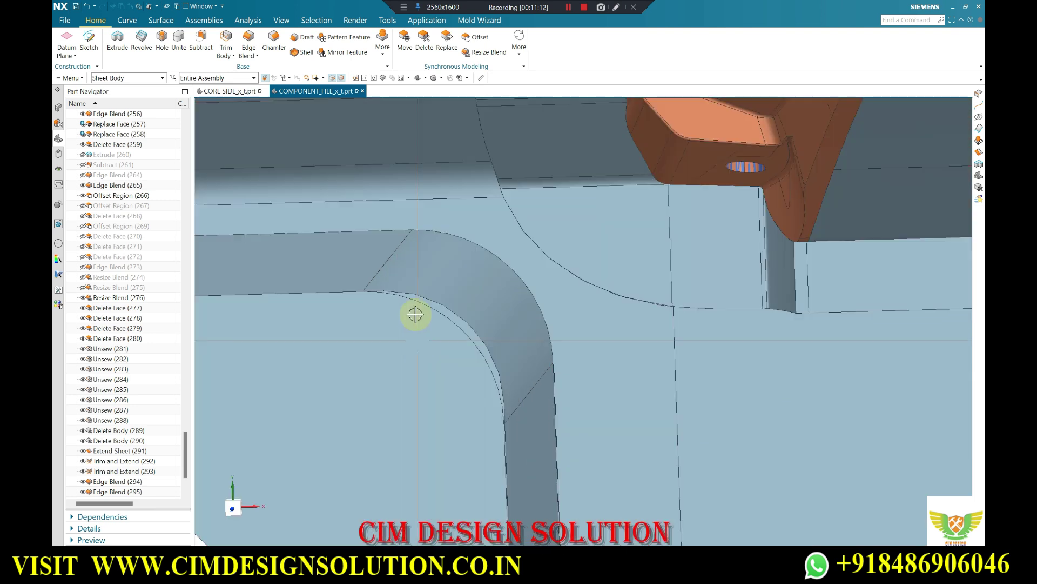
scroll(372, 310, down, 2)
scroll(248, 202, down, 1)
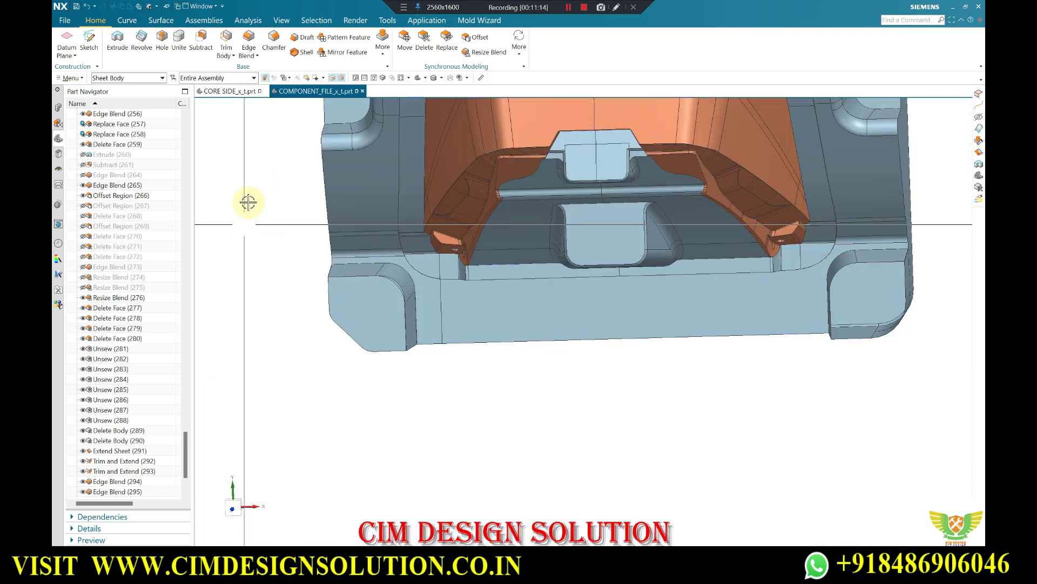
- Delete the old left-corner body
click(382, 48)
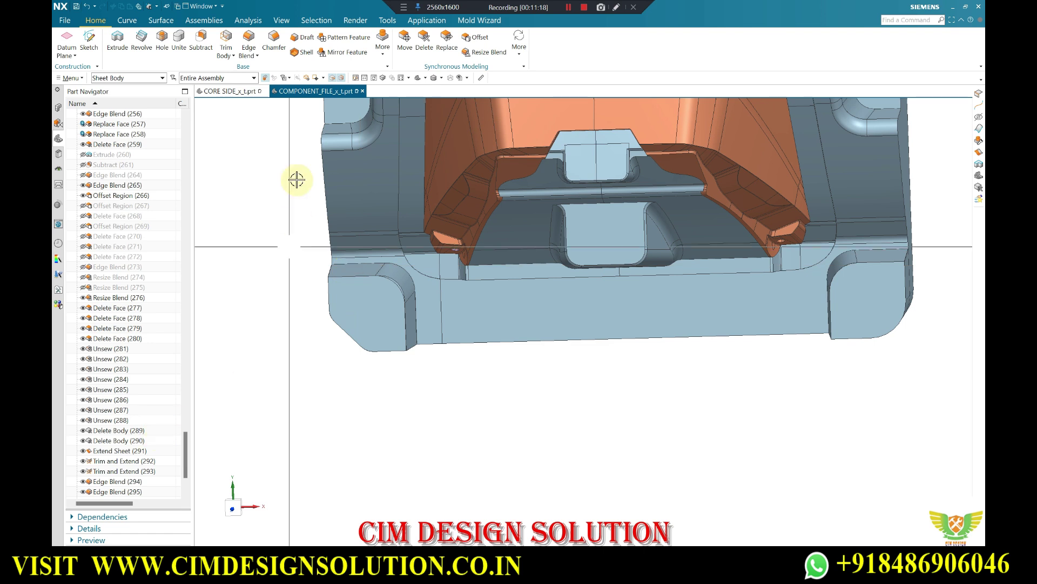
click(382, 42)
click(549, 246)
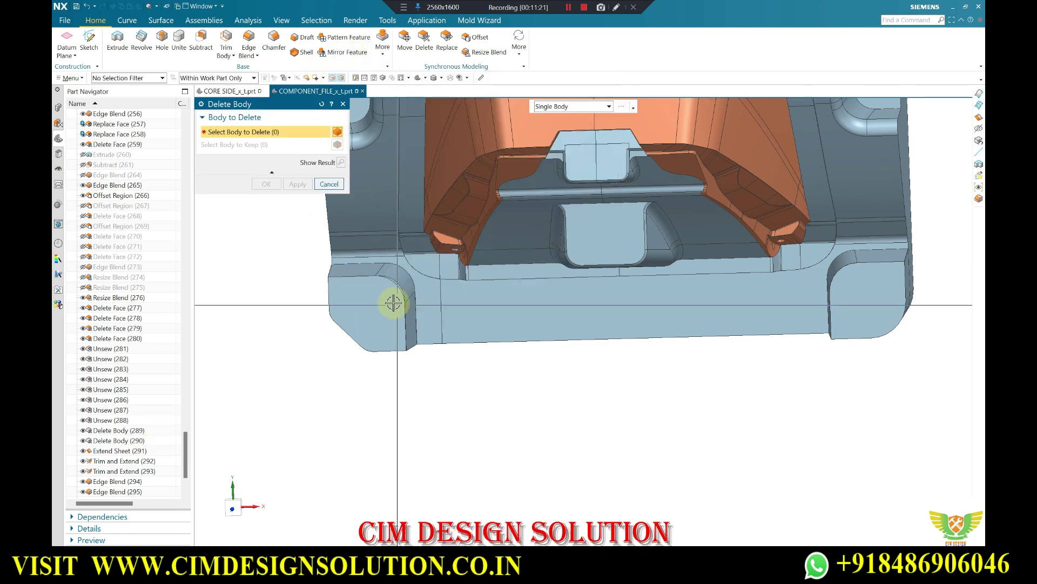
click(371, 300)
middle_click(371, 301)
- Check the surface combine tools, then start deleting another left-corner body
click(382, 42)
click(172, 24)
click(518, 43)
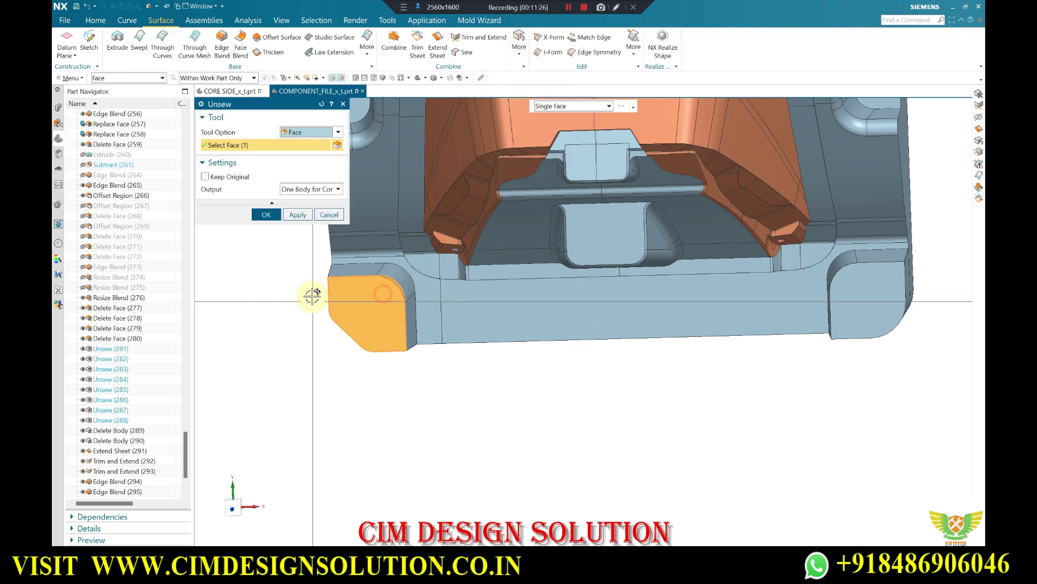
key(Escape)
click(367, 51)
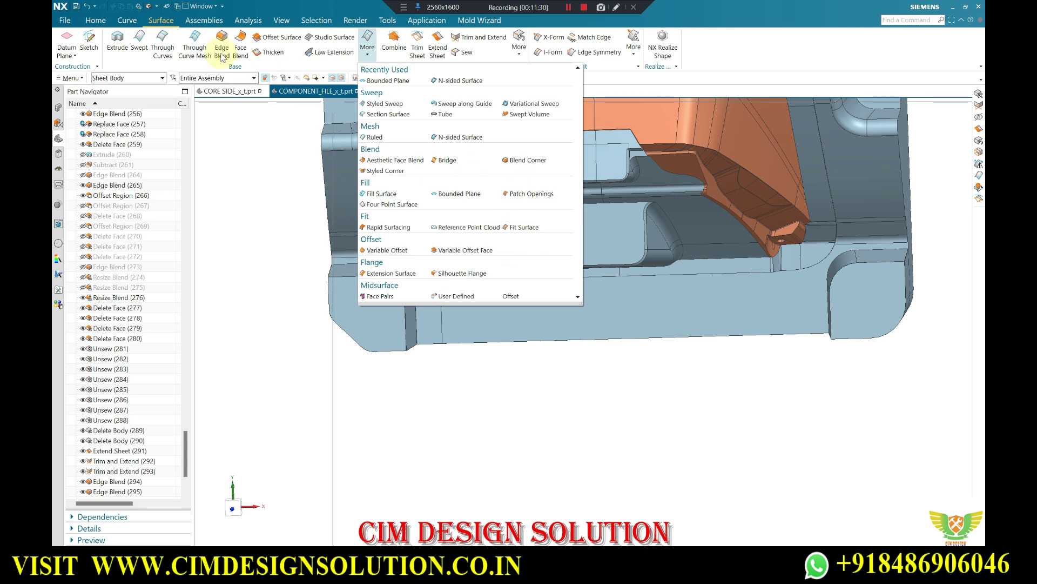
click(96, 21)
click(382, 51)
click(551, 215)
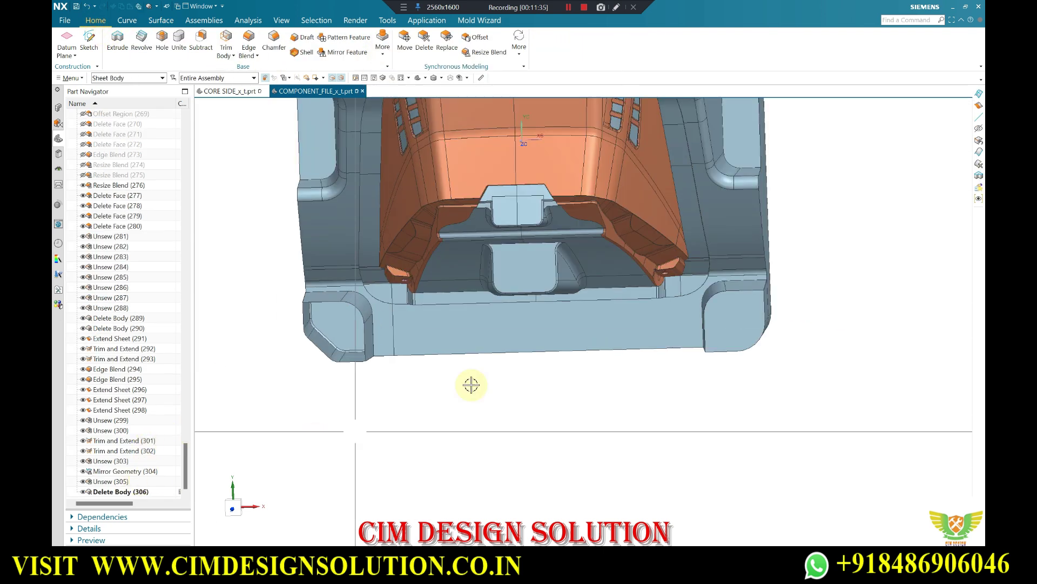
- Delete the surplus left-corner body and finish the mirrored corner patch
scroll(720, 311, up, 3)
middle_click(725, 294)
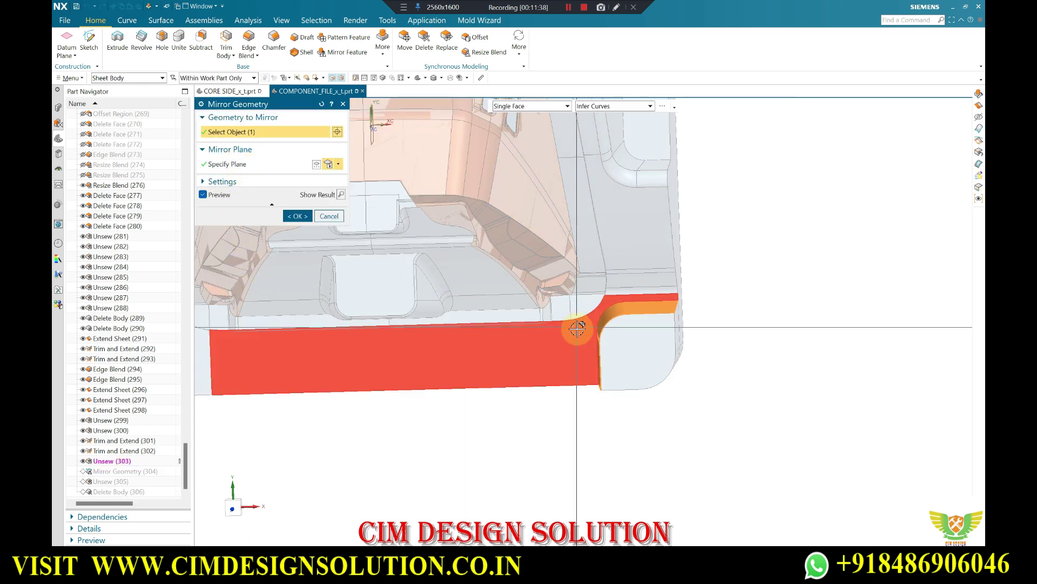
middle_click(626, 352)
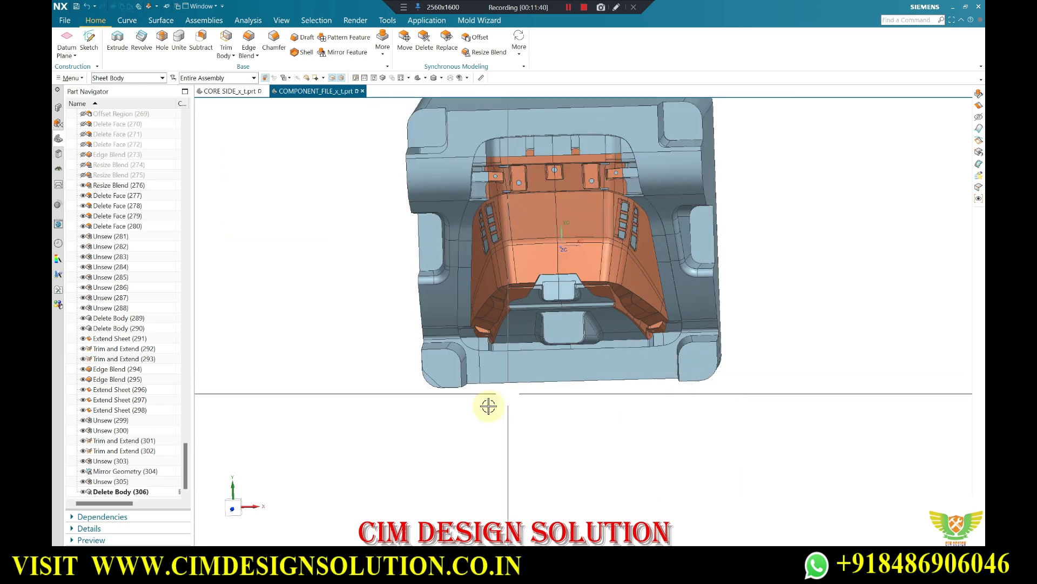
scroll(461, 370, down, 3)
scroll(456, 370, down, 2)
scroll(414, 384, down, 3)
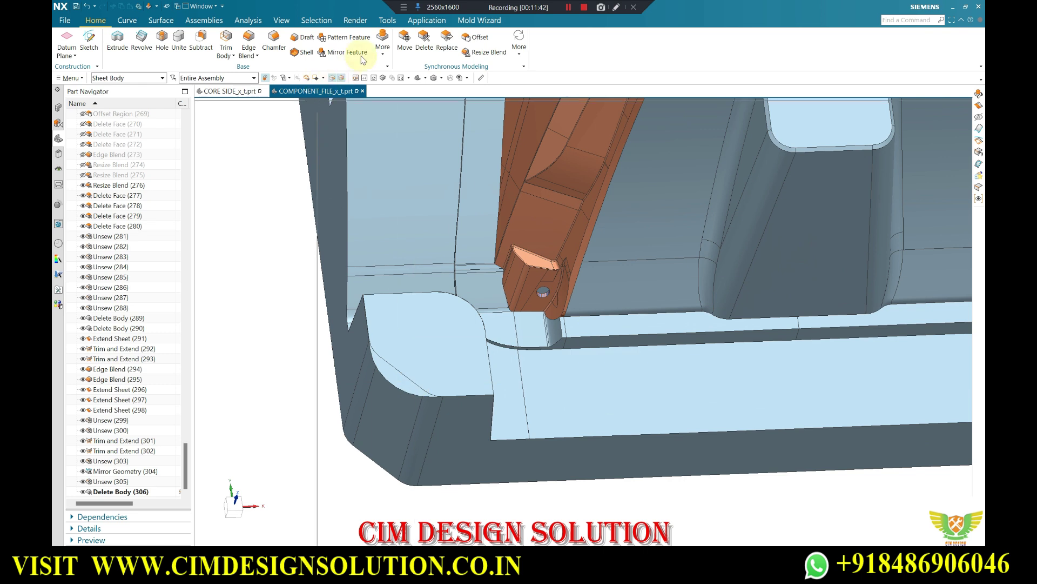
- Trim the rounded corner sheet against the core solid, then revise and reapply the trim
click(154, 22)
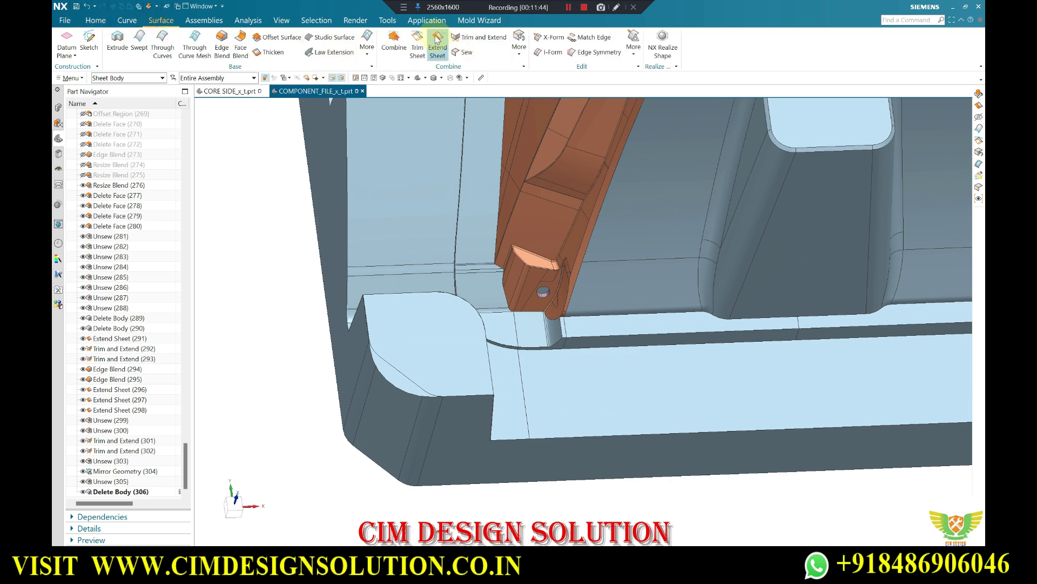
click(418, 39)
click(423, 321)
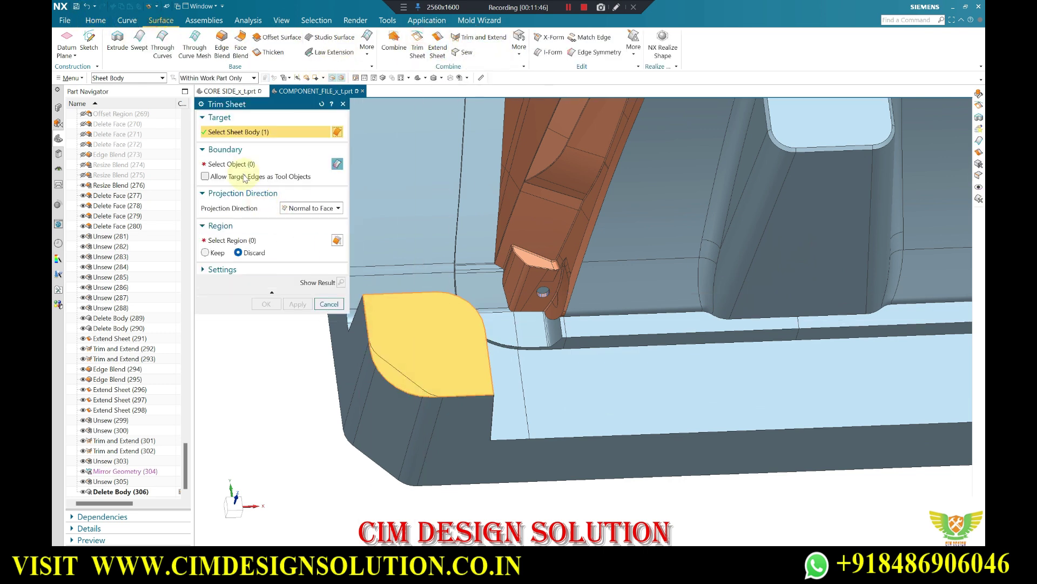
click(233, 164)
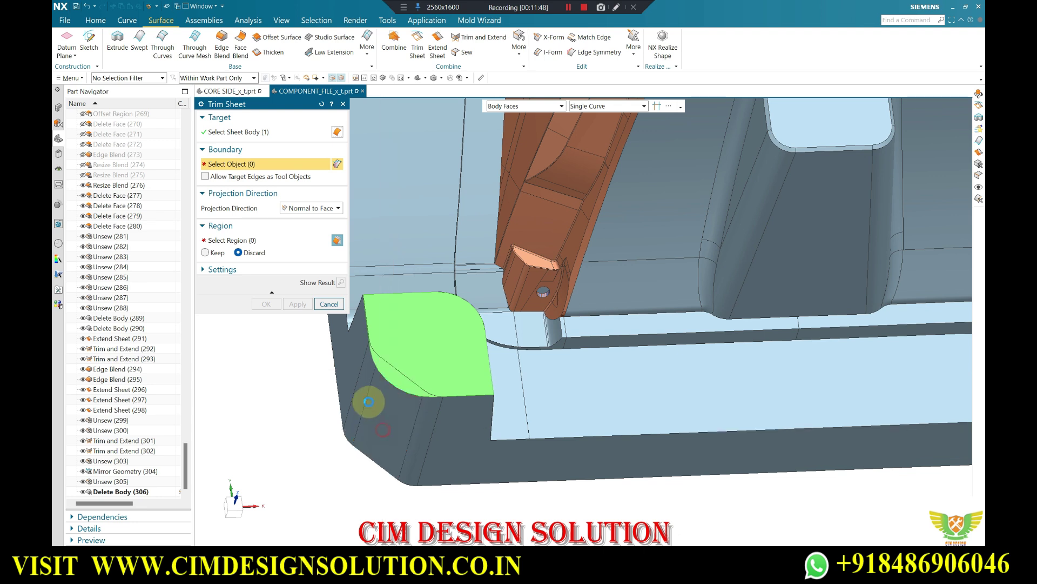
click(361, 387)
middle_click(381, 390)
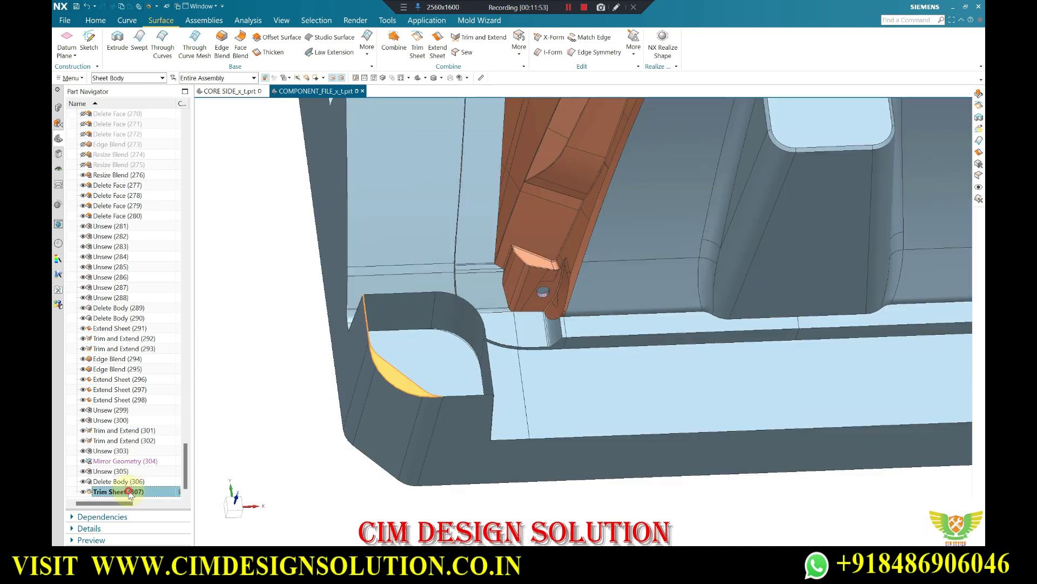
double_click(130, 491)
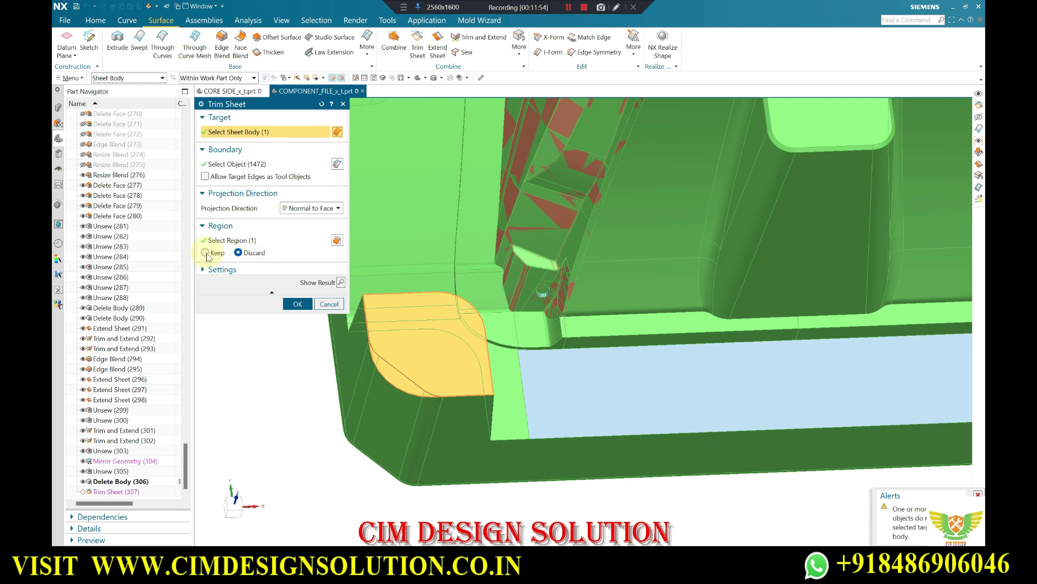
click(297, 304)
middle_drag(297, 301, 372, 379)
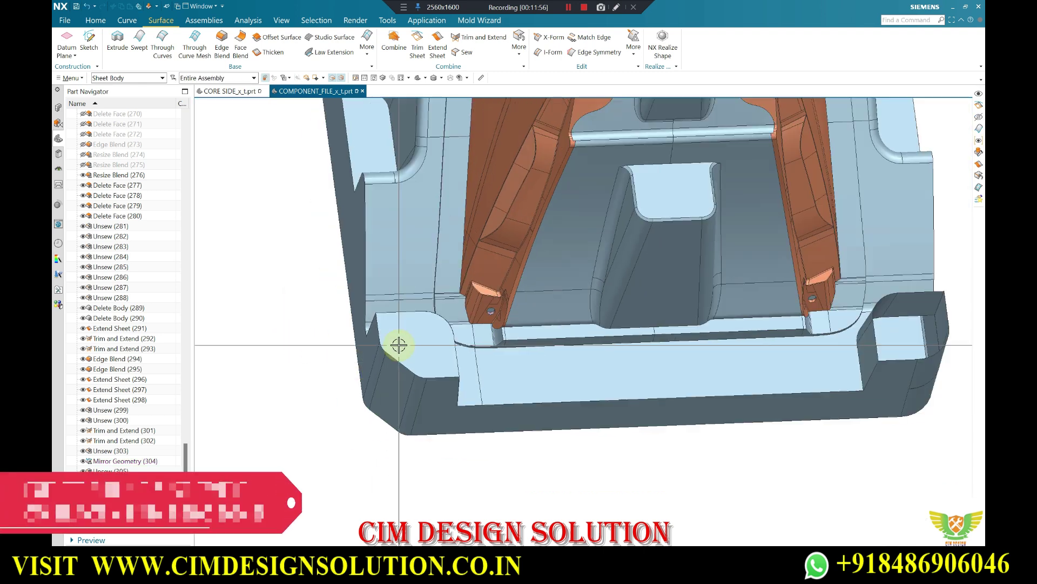
- Make-corner trim the curved corner face against the surrounding body, flipping both kept sides
scroll(428, 324, up, 4)
scroll(435, 294, up, 2)
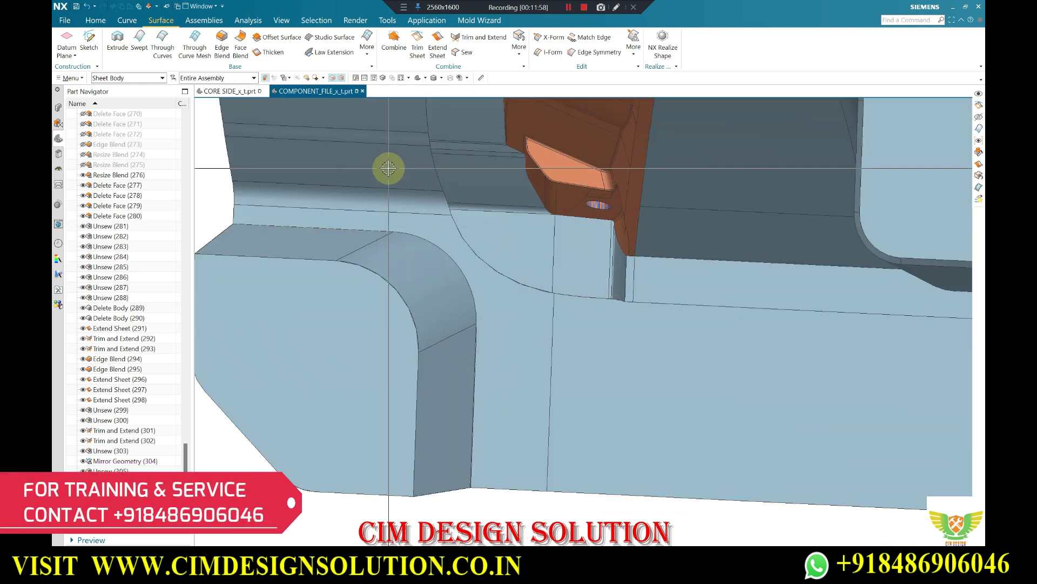
click(478, 37)
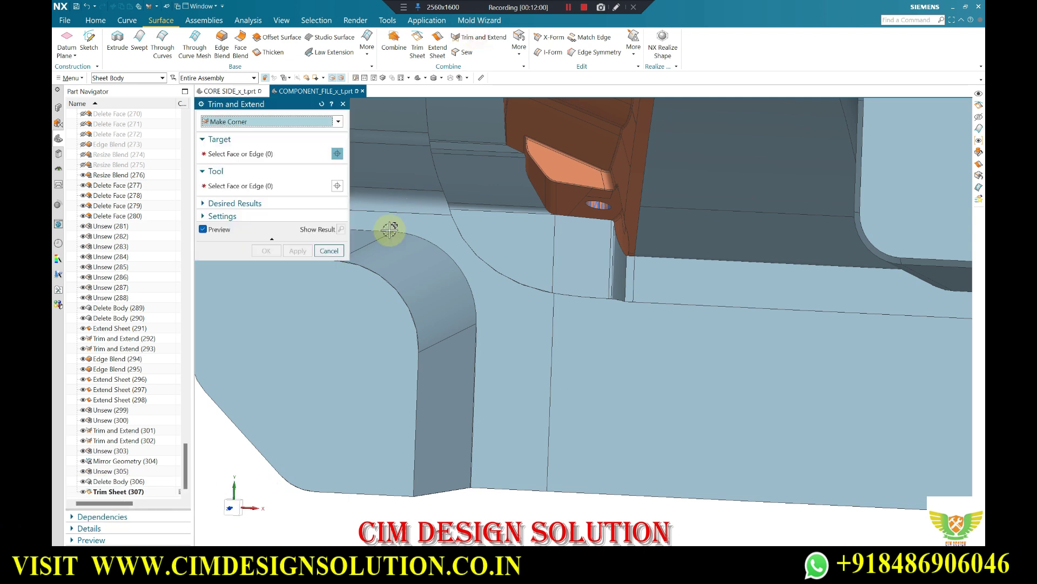
click(396, 231)
click(266, 197)
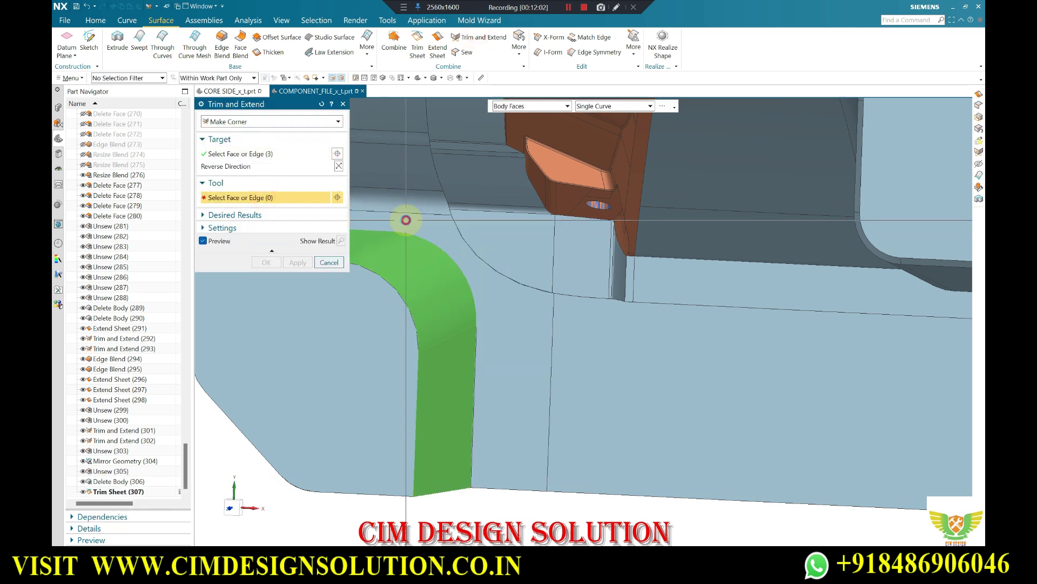
click(441, 254)
click(339, 166)
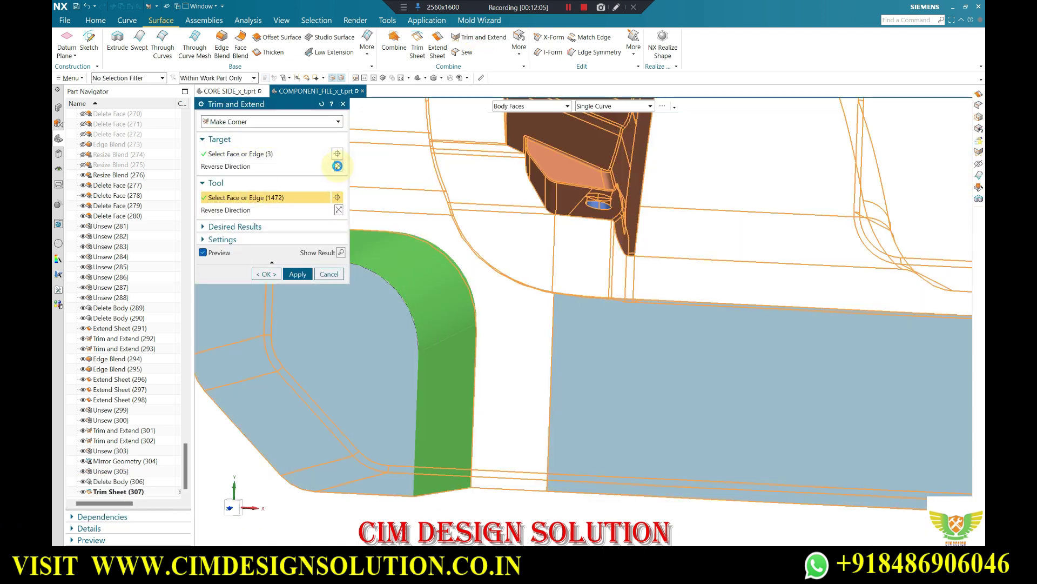
click(339, 210)
middle_click(449, 218)
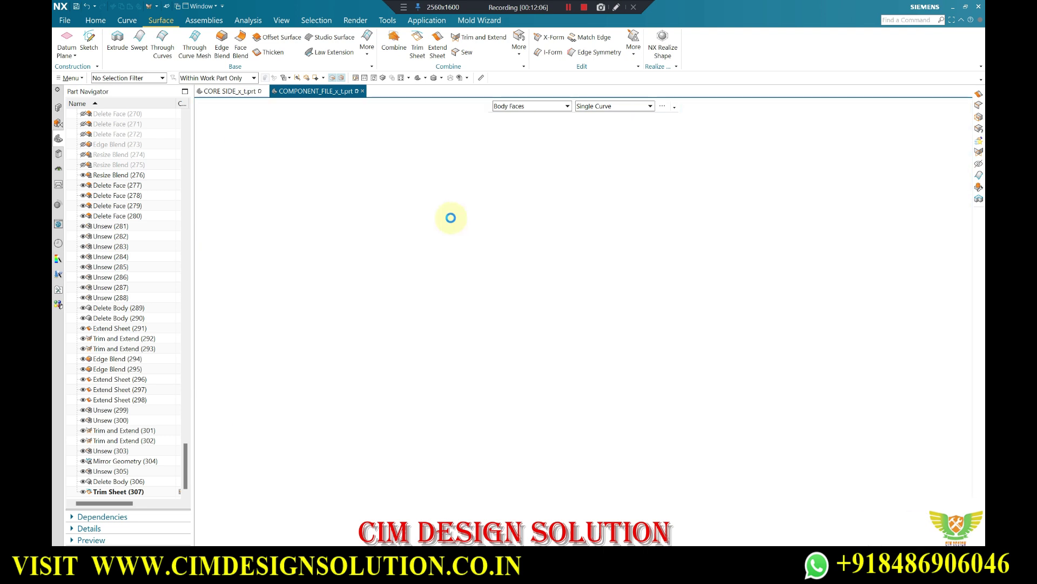
- Unsew the corner faces and make a second corner trim against the tool face
click(516, 50)
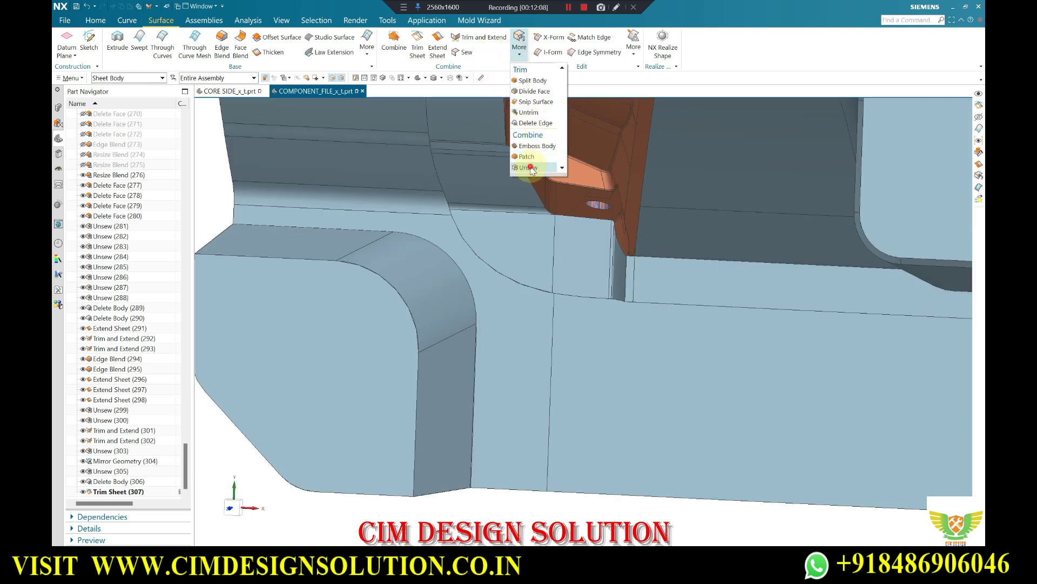
click(532, 169)
middle_click(475, 156)
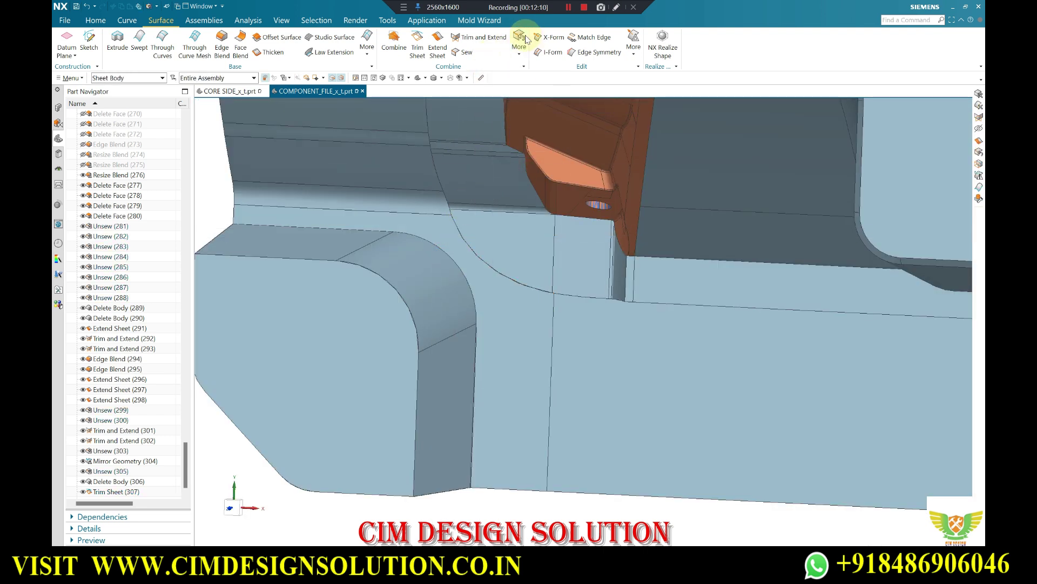
click(410, 271)
middle_click(371, 210)
click(426, 219)
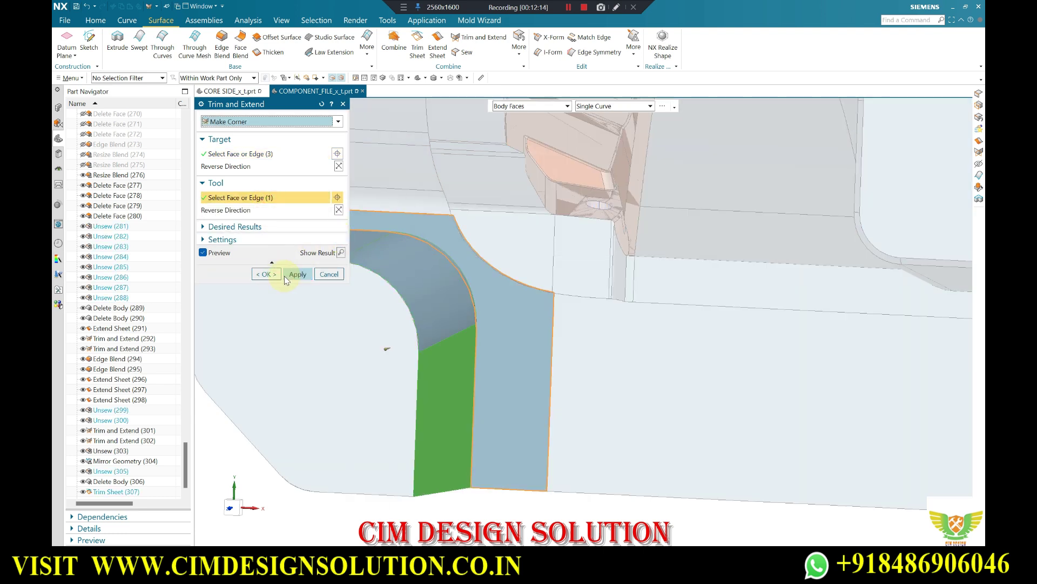
click(270, 275)
mouse_move(367, 277)
middle_down()
mouse_move(469, 254)
mouse_move(402, 238)
mouse_move(400, 276)
mouse_move(394, 238)
mouse_move(348, 290)
middle_up()
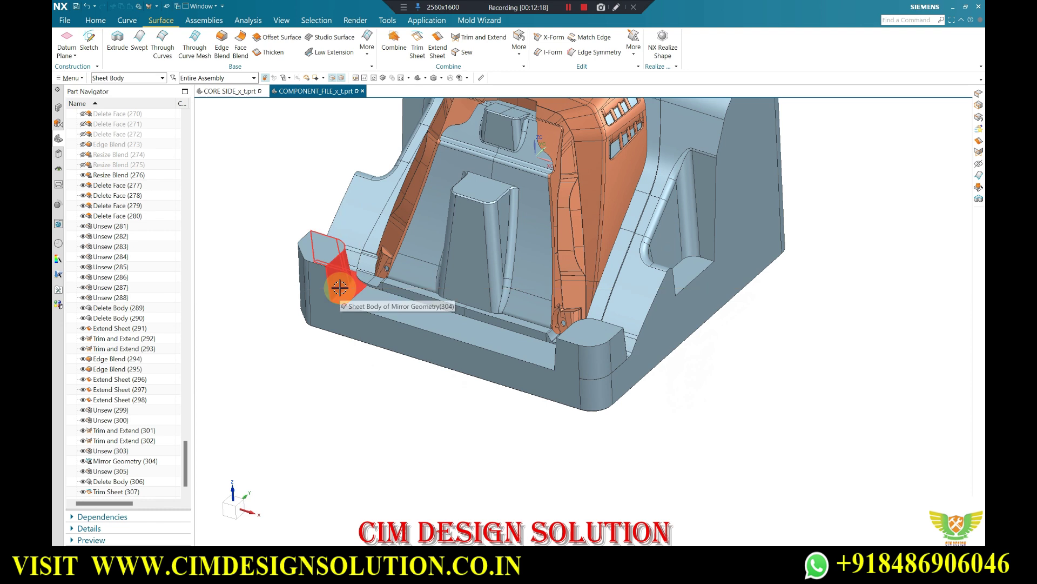
scroll(340, 287, down, 5)
- Inspect the trimmed left corner with an X-plane section cut
key(ctrl+h)
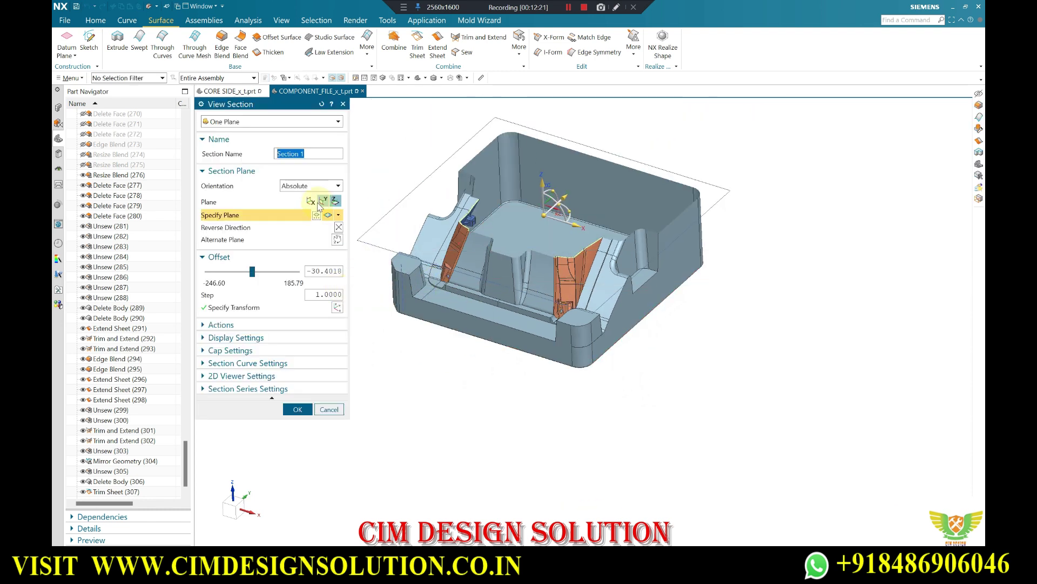
click(321, 202)
click(310, 201)
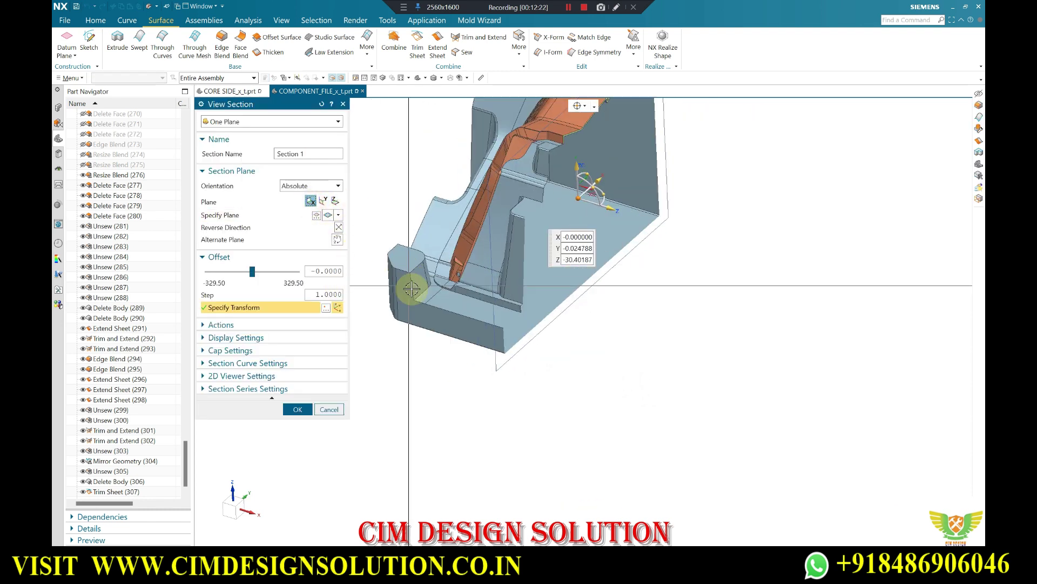
mouse_move(610, 206)
mouse_down()
mouse_move(524, 204)
mouse_move(406, 255)
mouse_up()
scroll(429, 232, up, 5)
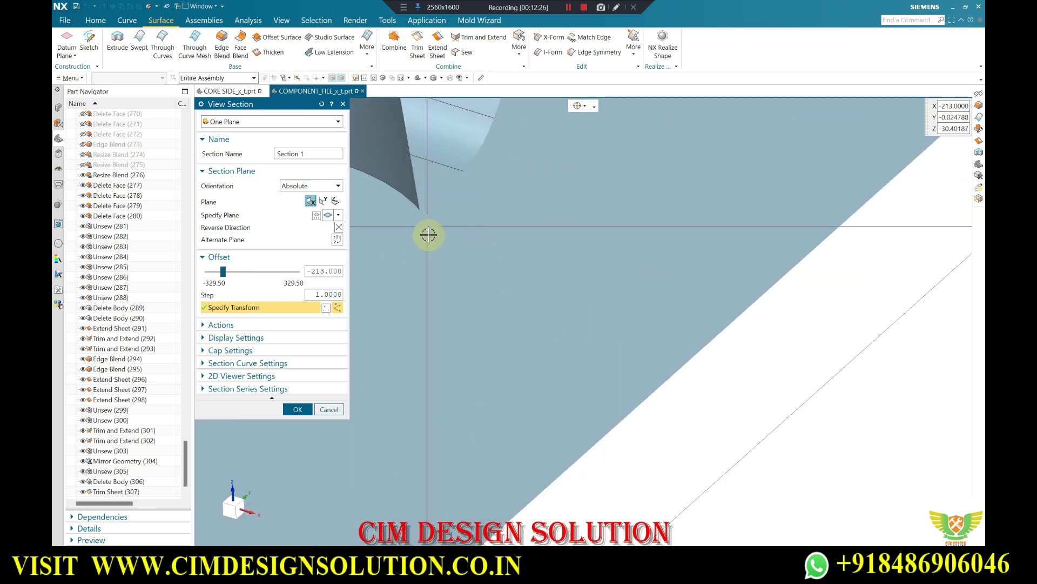
mouse_move(438, 281)
middle_down()
mouse_move(410, 277)
mouse_move(422, 239)
mouse_move(427, 254)
mouse_move(442, 249)
middle_up()
middle_click(453, 251)
- Unsew the two top faces at the upper pocket corner from the core sheet
scroll(454, 331, down, 3)
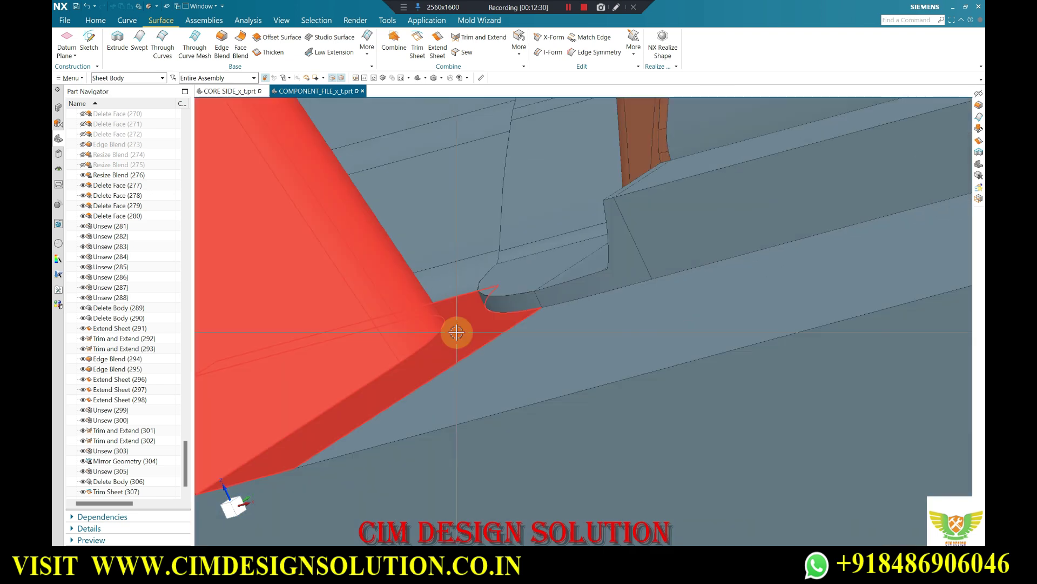
scroll(490, 349, down, 3)
mouse_move(490, 348)
middle_down()
mouse_move(549, 376)
mouse_move(557, 222)
middle_up()
scroll(557, 221, down, 3)
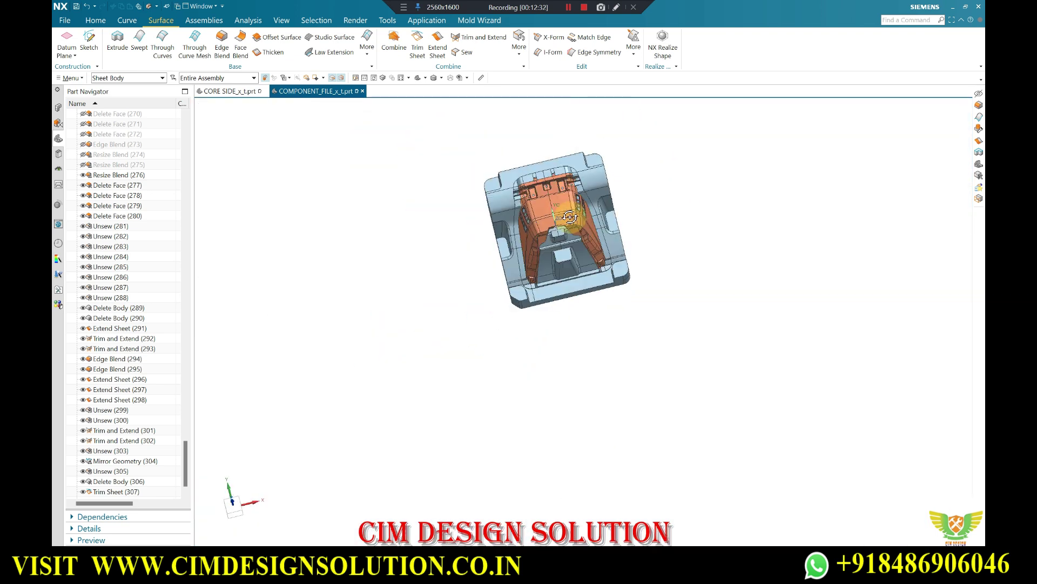
scroll(589, 200, up, 5)
scroll(565, 130, up, 3)
scroll(565, 148, up, 2)
scroll(588, 199, down, 2)
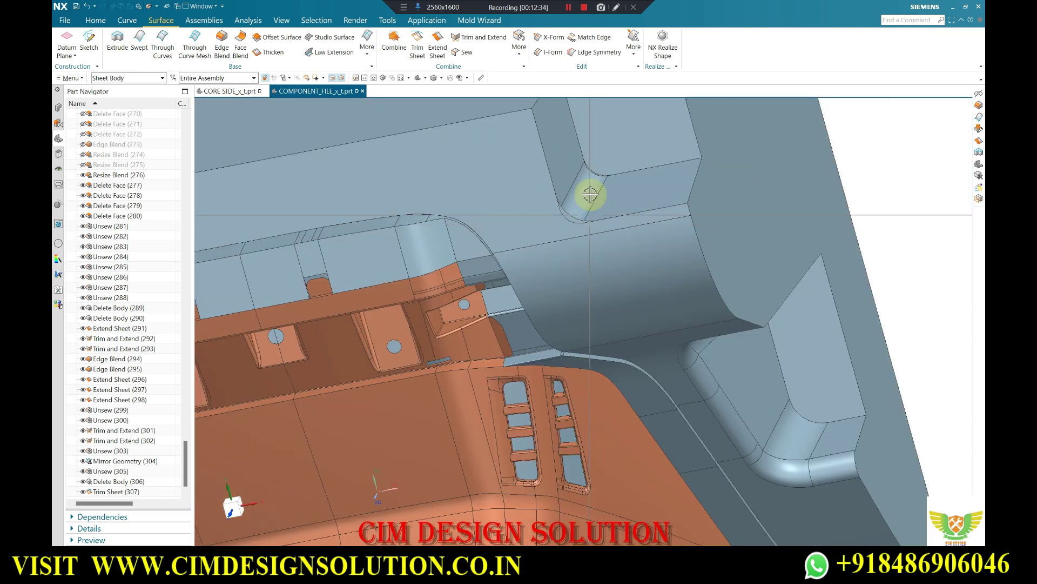
scroll(121, 498, down, 1)
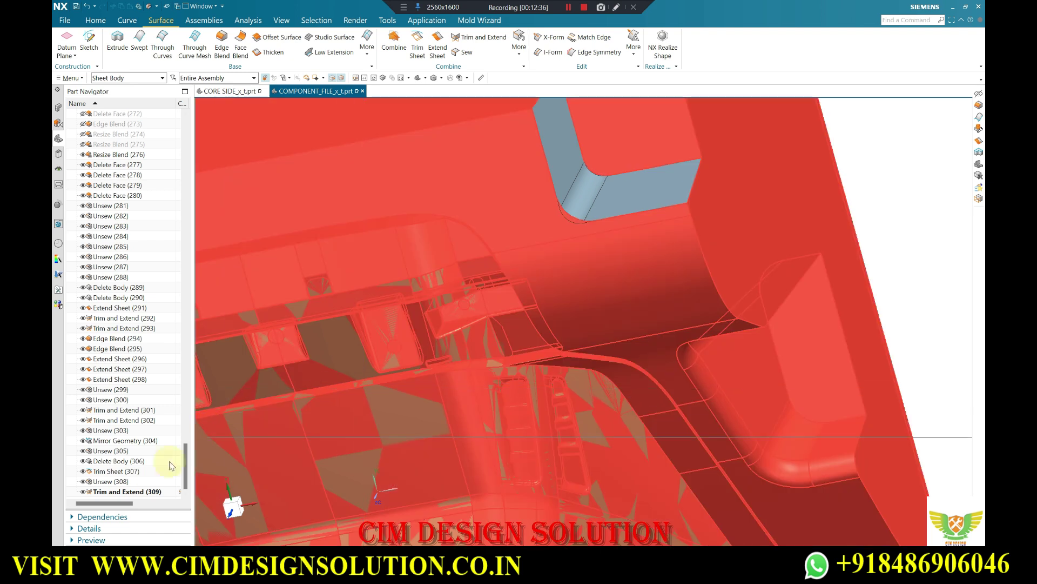
scroll(572, 194, down, 3)
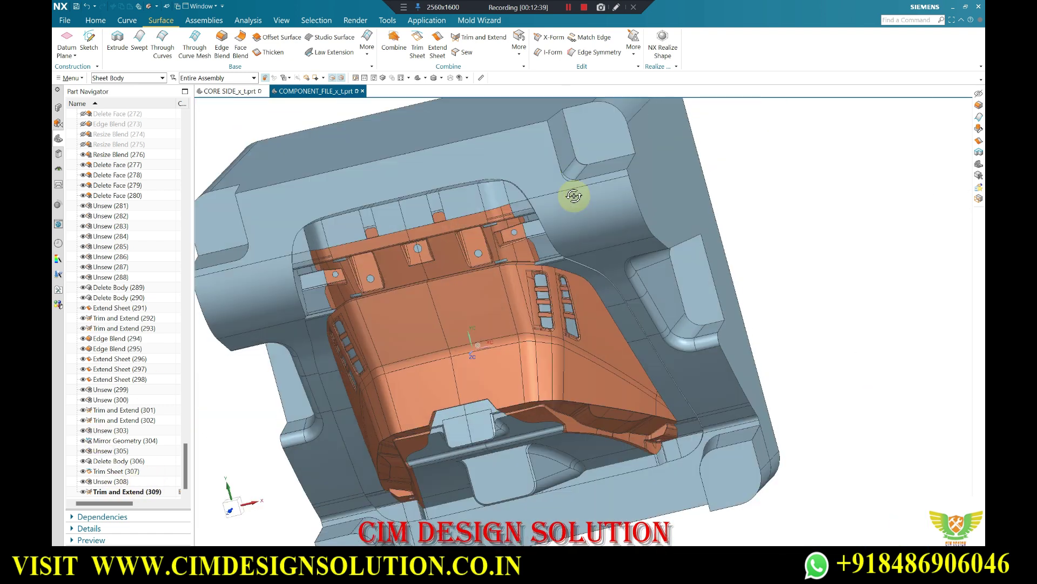
scroll(613, 202, down, 2)
middle_drag(614, 201, 654, 202)
scroll(637, 211, up, 2)
scroll(595, 216, up, 5)
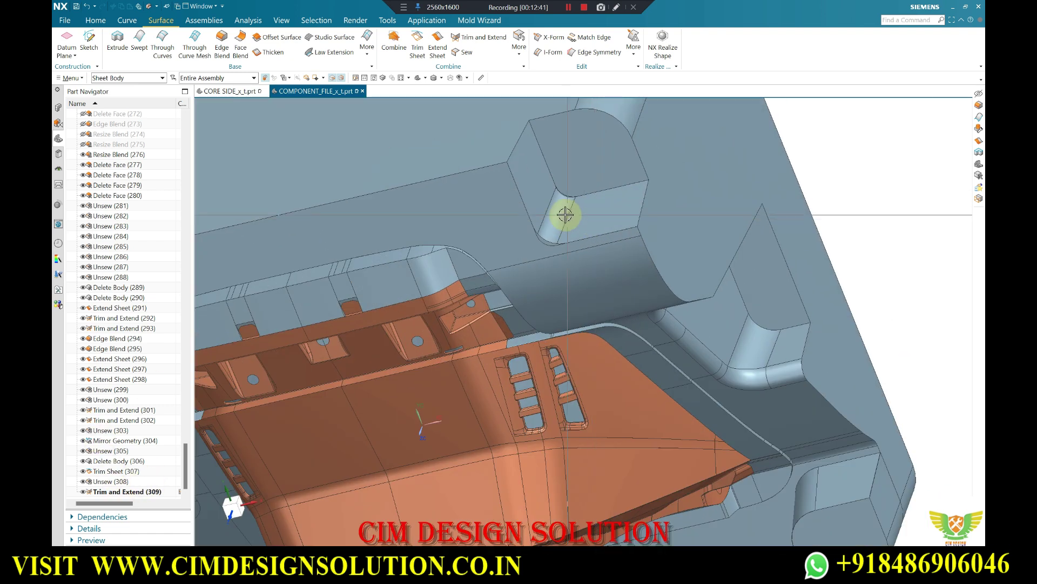
scroll(540, 232, up, 2)
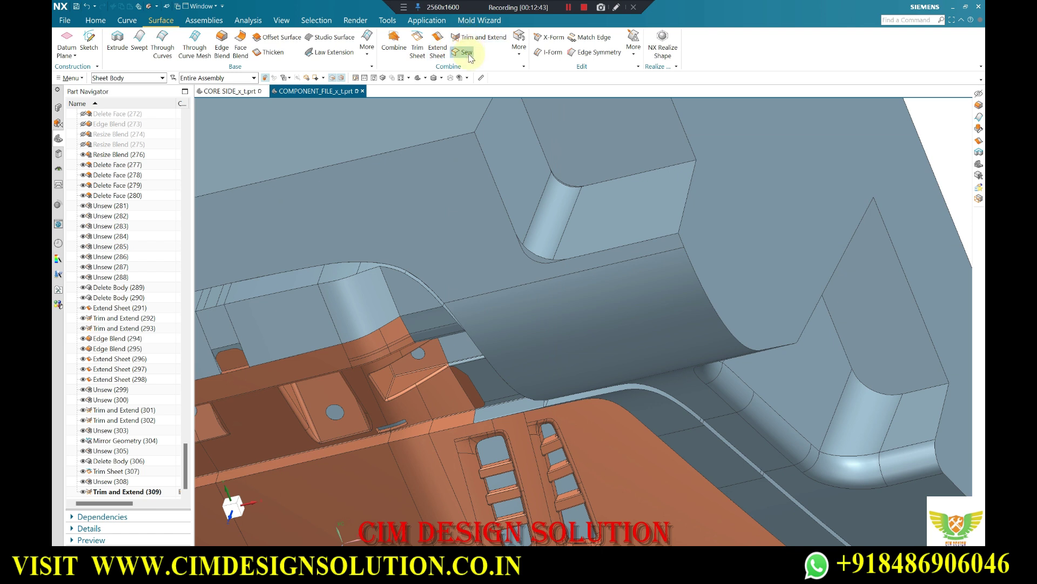
click(518, 54)
click(563, 167)
click(583, 148)
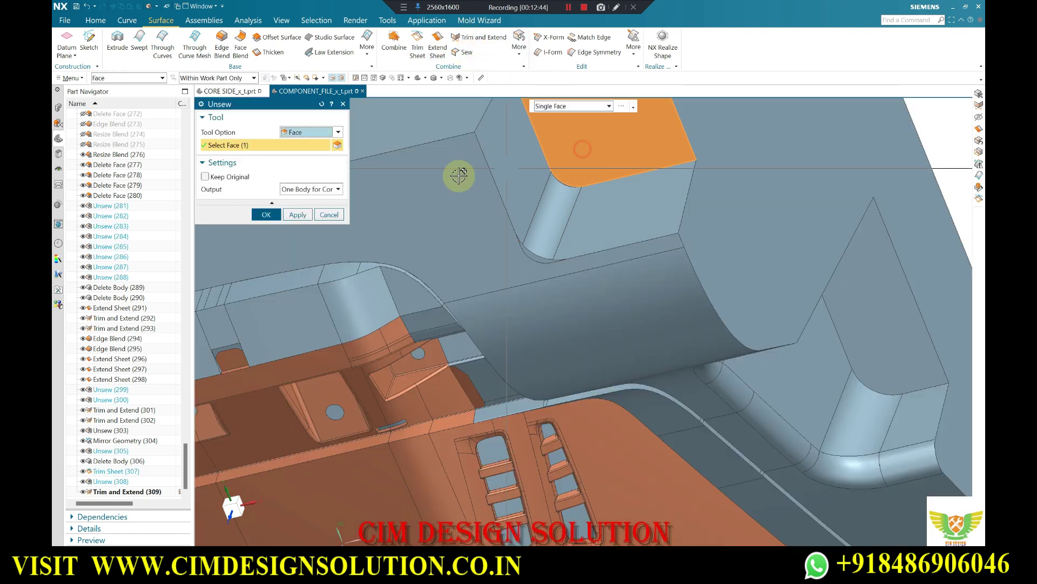
click(307, 215)
click(505, 251)
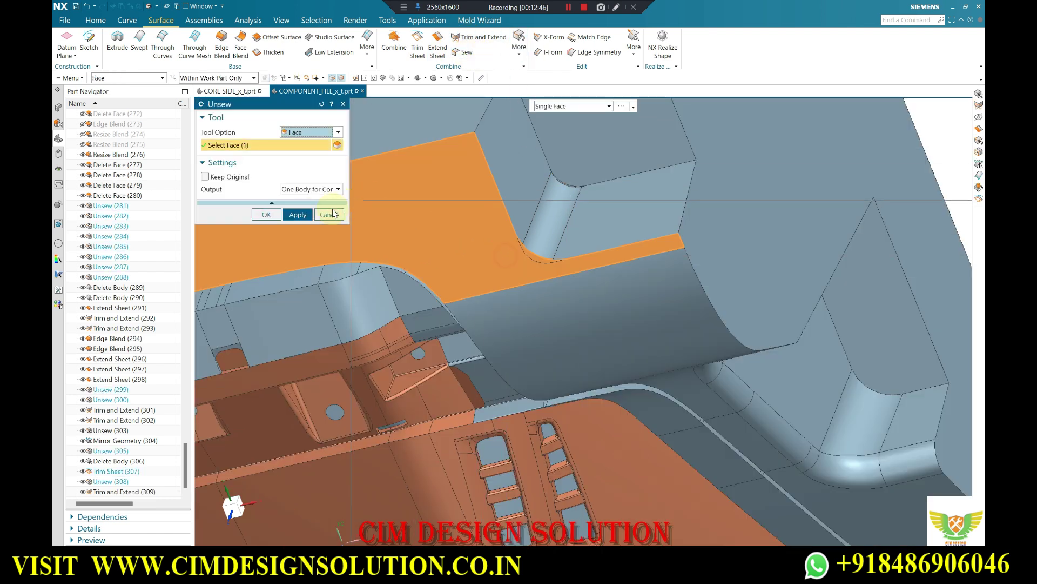
click(301, 216)
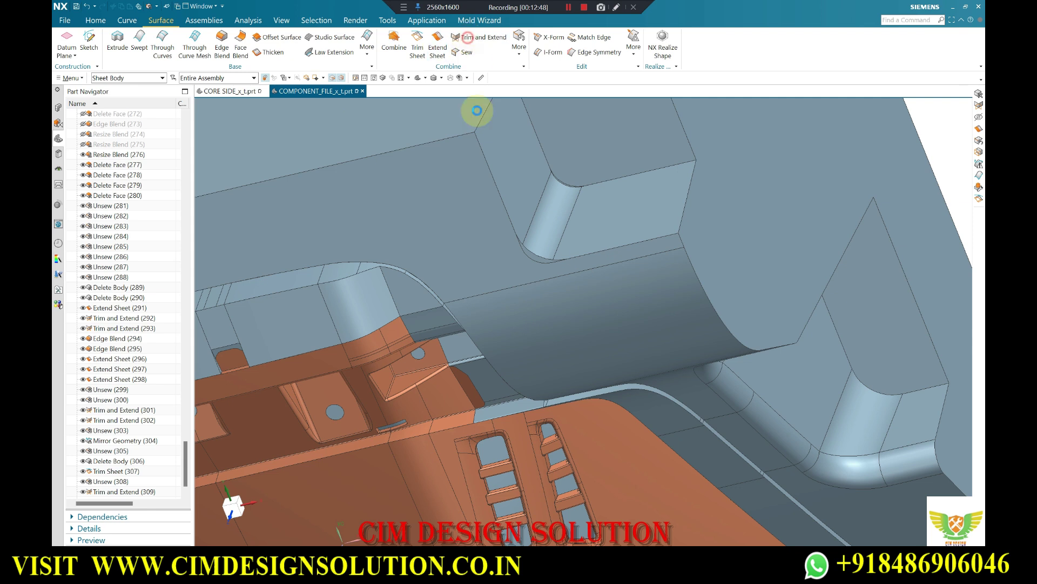
- Make-corner trim the top face against the adjoining side faces
click(459, 197)
click(245, 203)
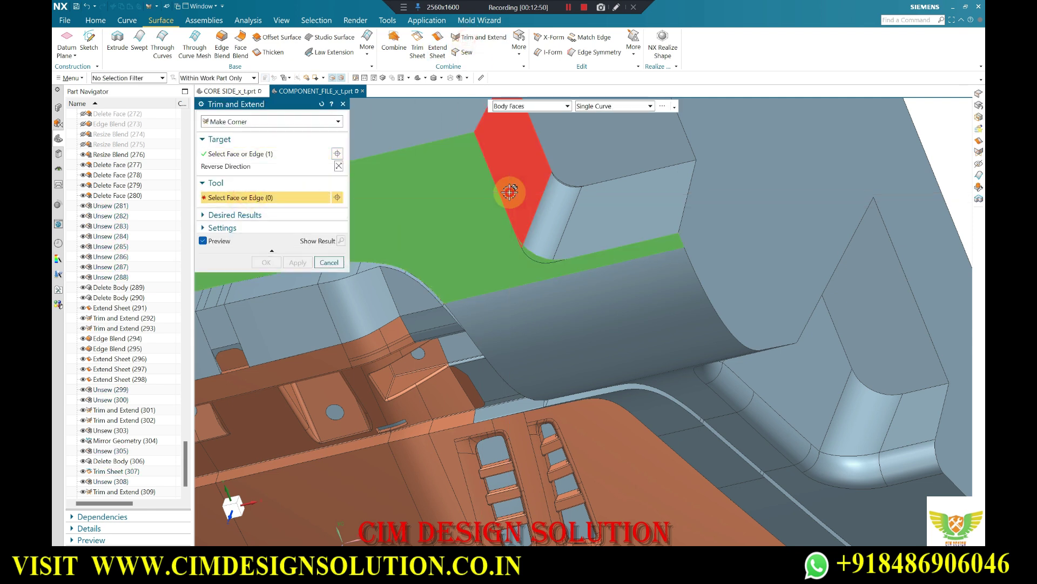
click(586, 233)
middle_click(467, 126)
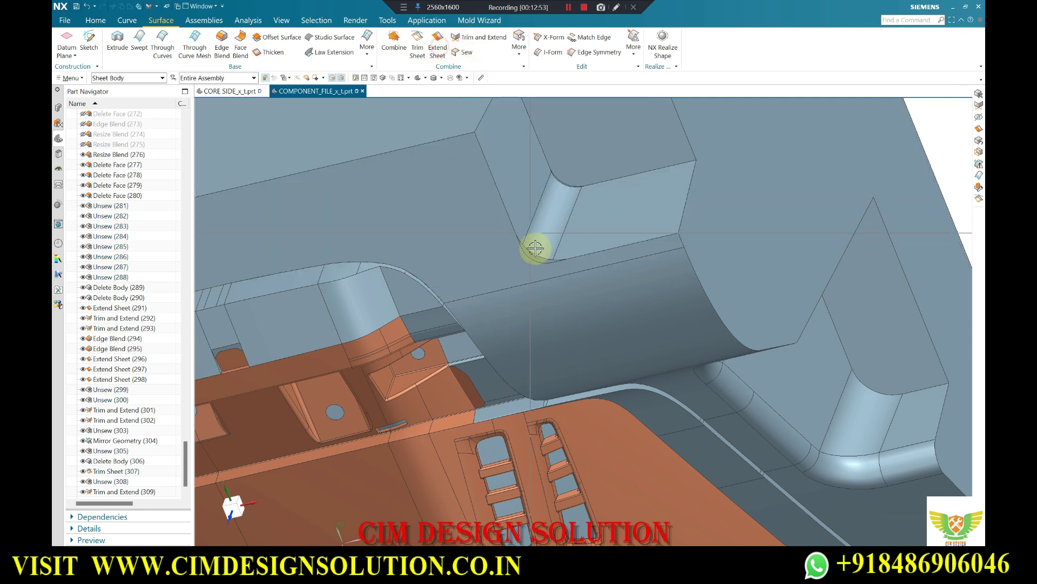
scroll(535, 248, up, 3)
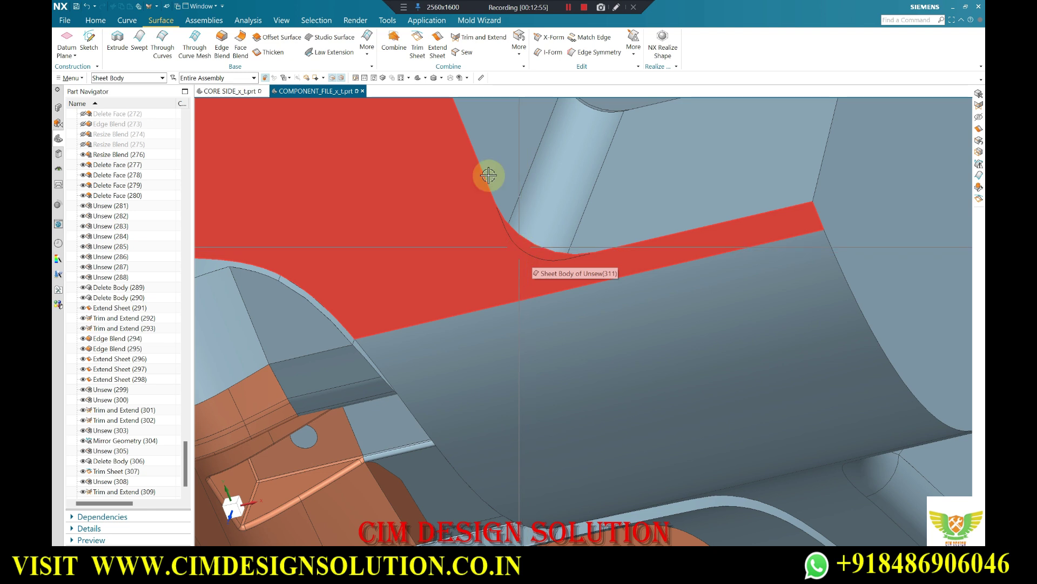
- Extend three edges of the upper pocket's sheet by 75 mm
click(438, 47)
click(528, 252)
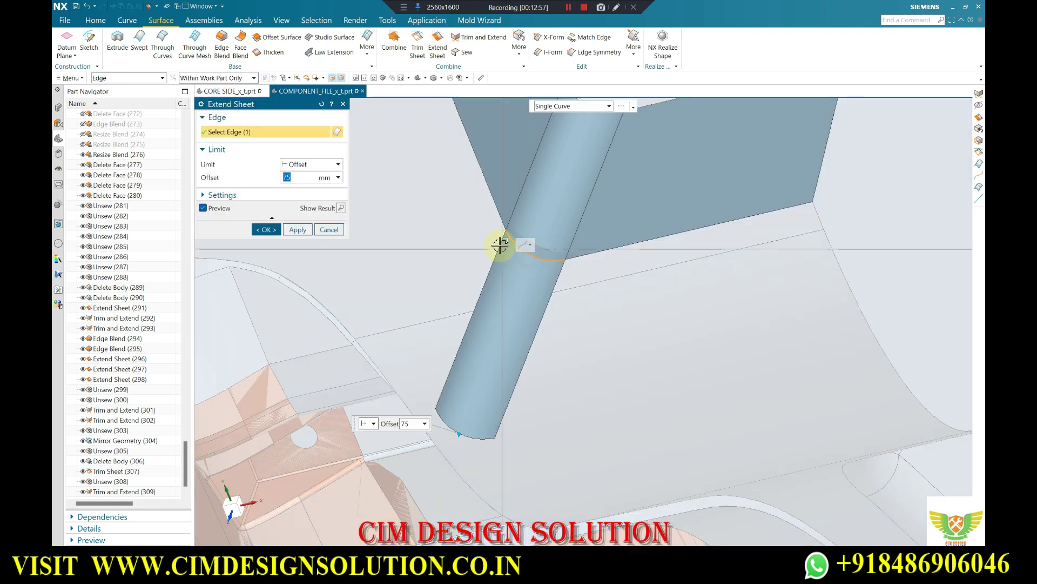
click(503, 217)
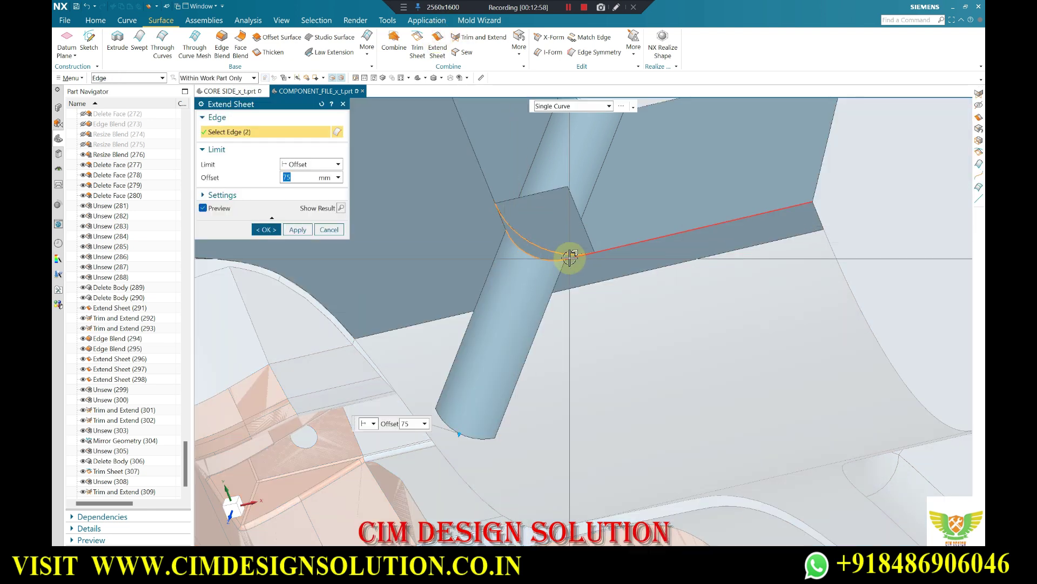
click(570, 258)
middle_click(440, 232)
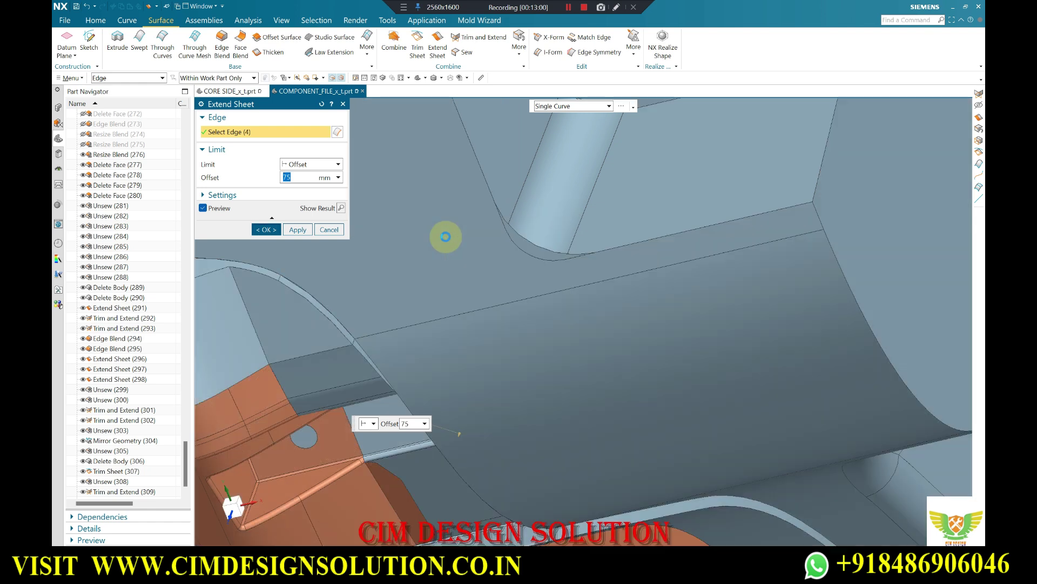
- Corner-trim the extended sheet against its tool face, with the kept side and target direction reversed
click(506, 39)
click(475, 220)
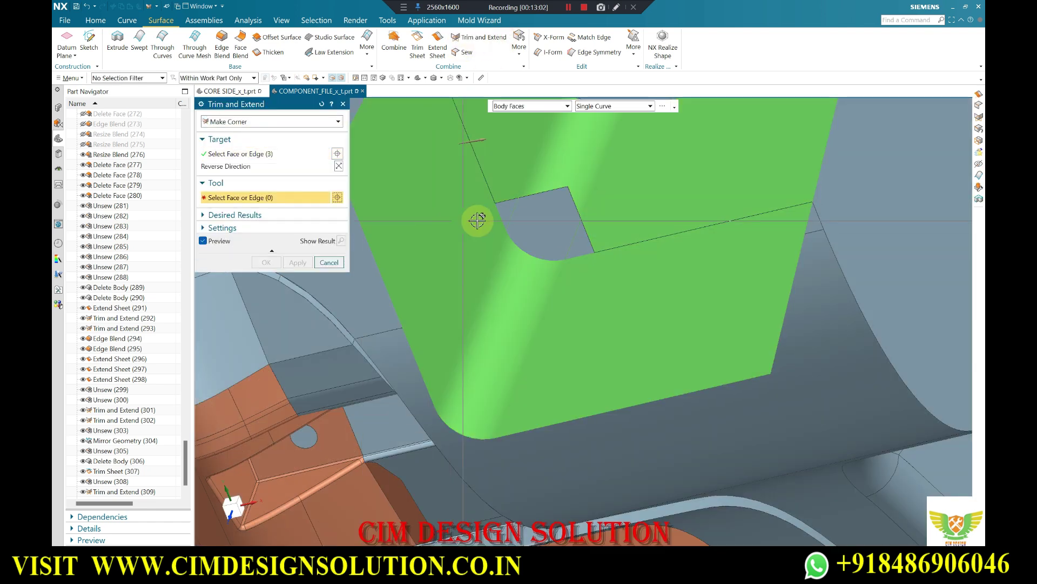
click(524, 216)
click(339, 210)
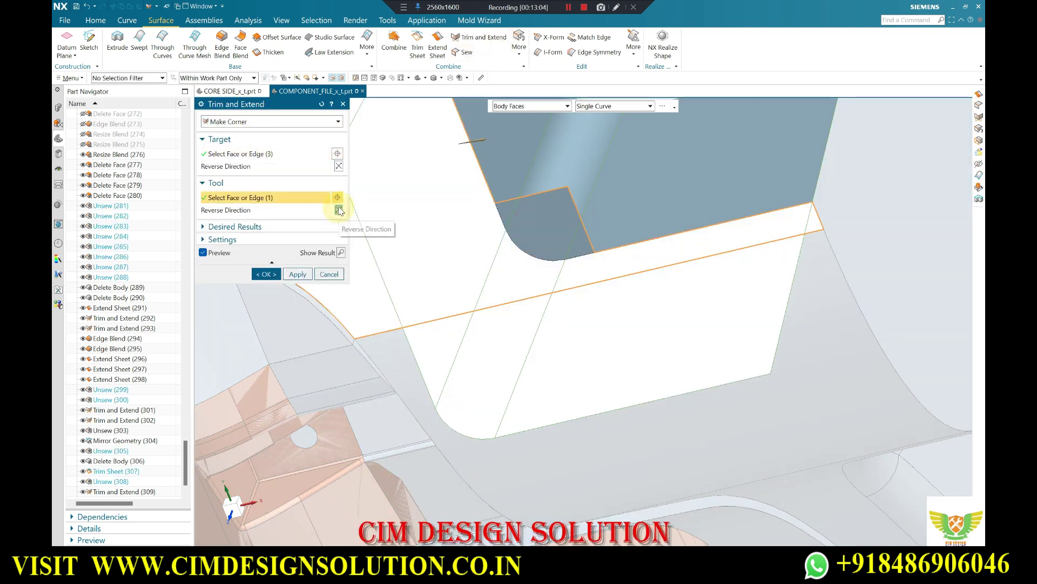
click(341, 166)
click(298, 274)
- Extend the next pocket's corner fillet edge by 75 mm
middle_drag(424, 301, 527, 262)
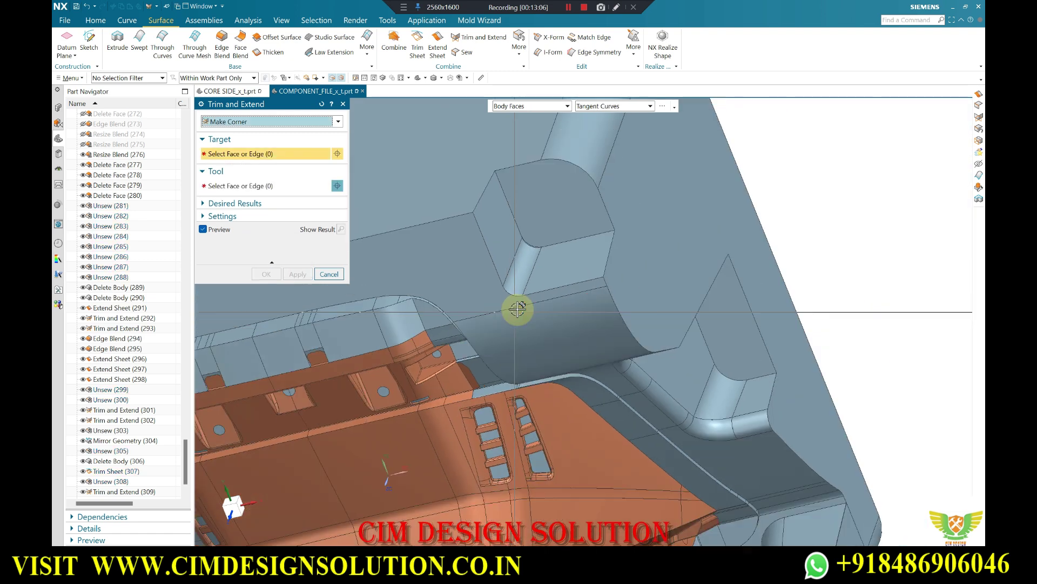
scroll(526, 262, up, 2)
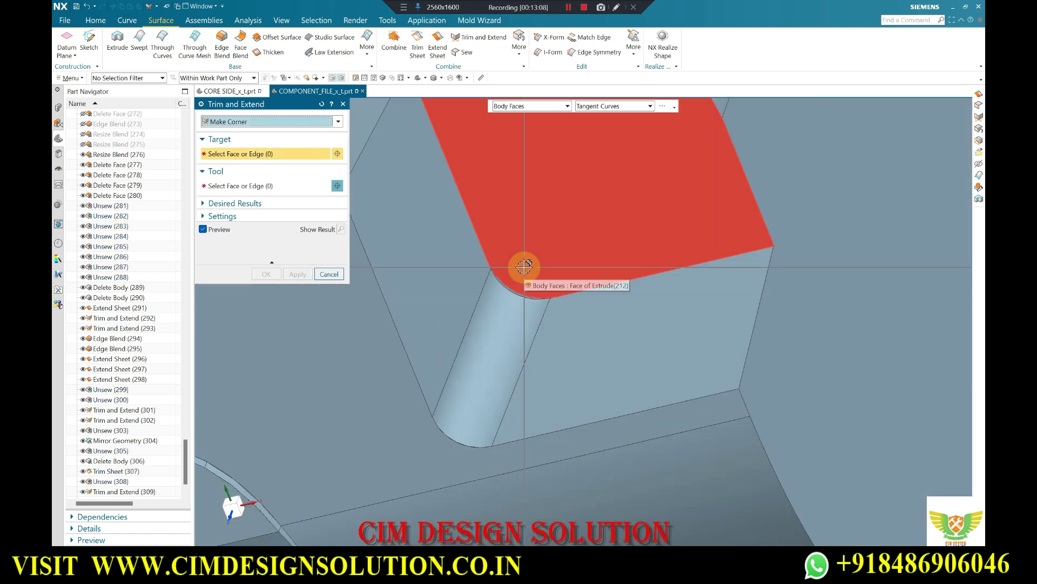
scroll(527, 264, up, 2)
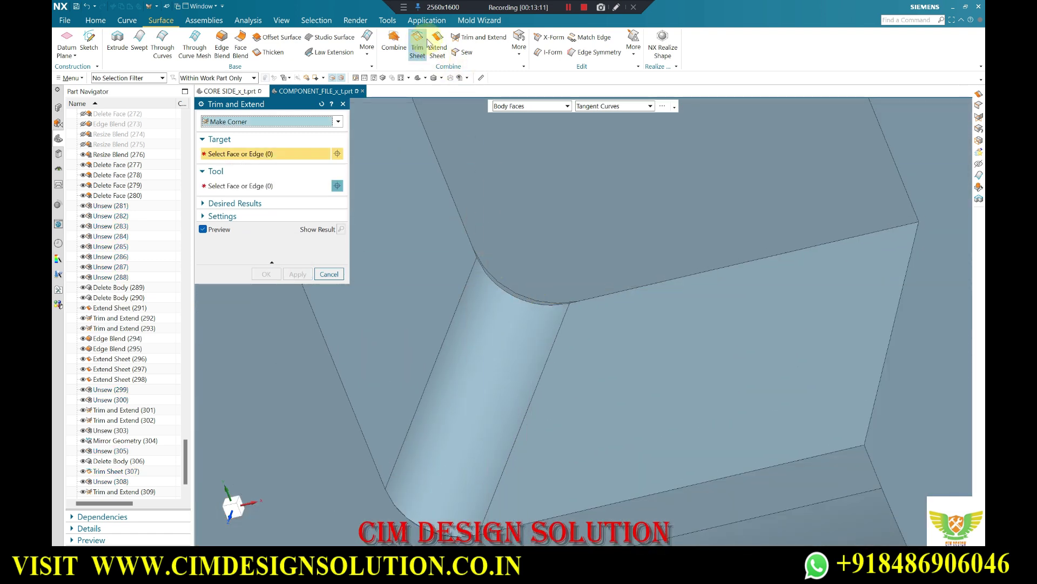
click(435, 44)
scroll(517, 295, up, 1)
click(516, 291)
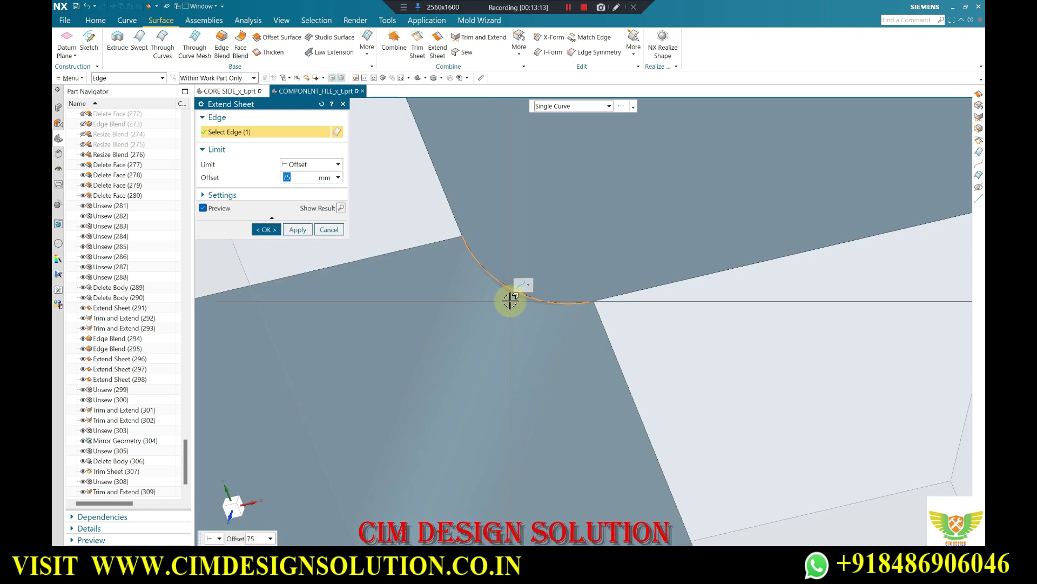
scroll(502, 262, down, 2)
scroll(609, 200, down, 2)
click(270, 231)
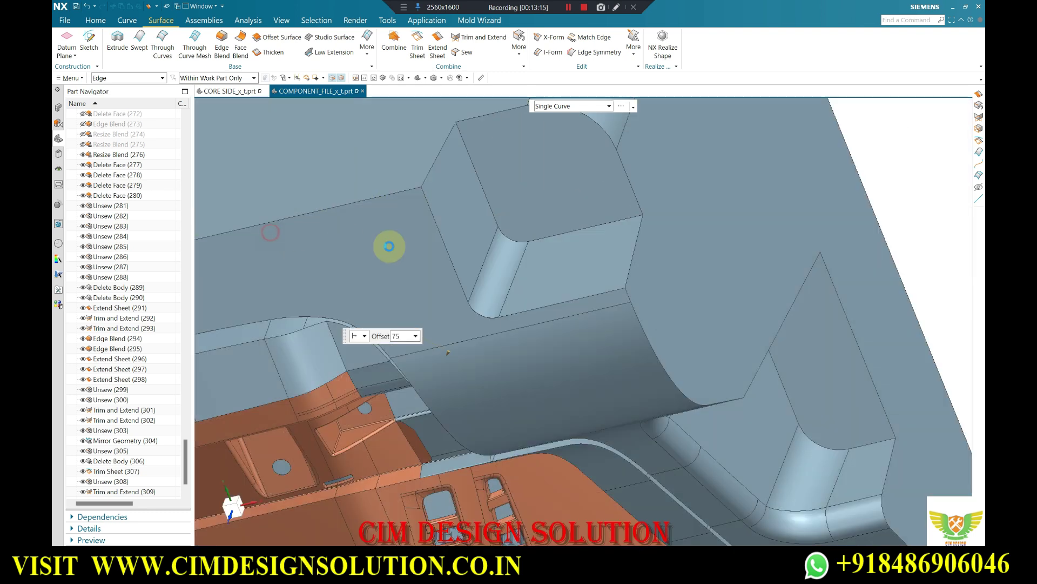
- Make a closed corner from the top face as target and the four side faces as tools
click(470, 39)
click(513, 208)
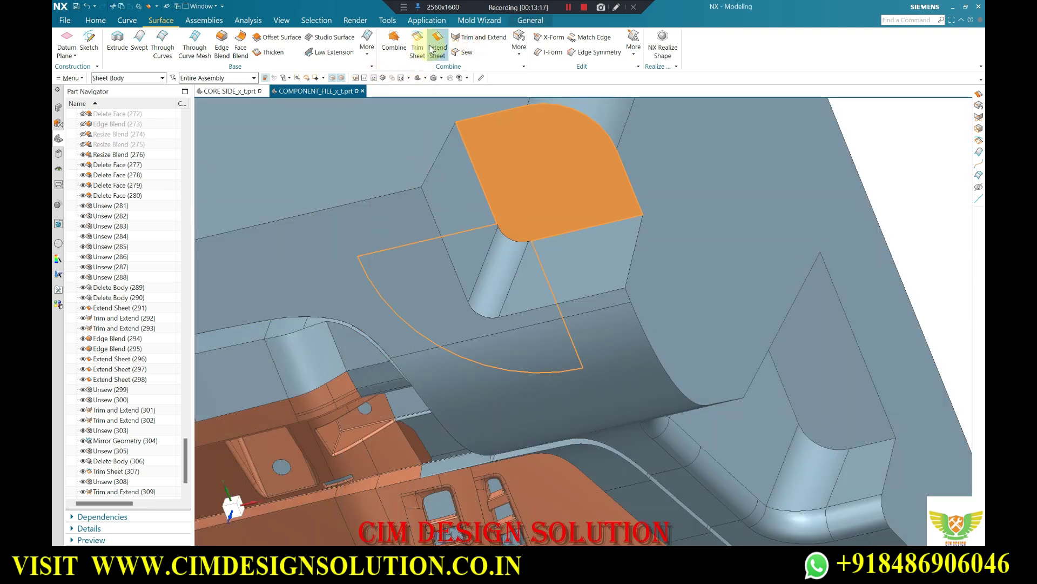
click(486, 173)
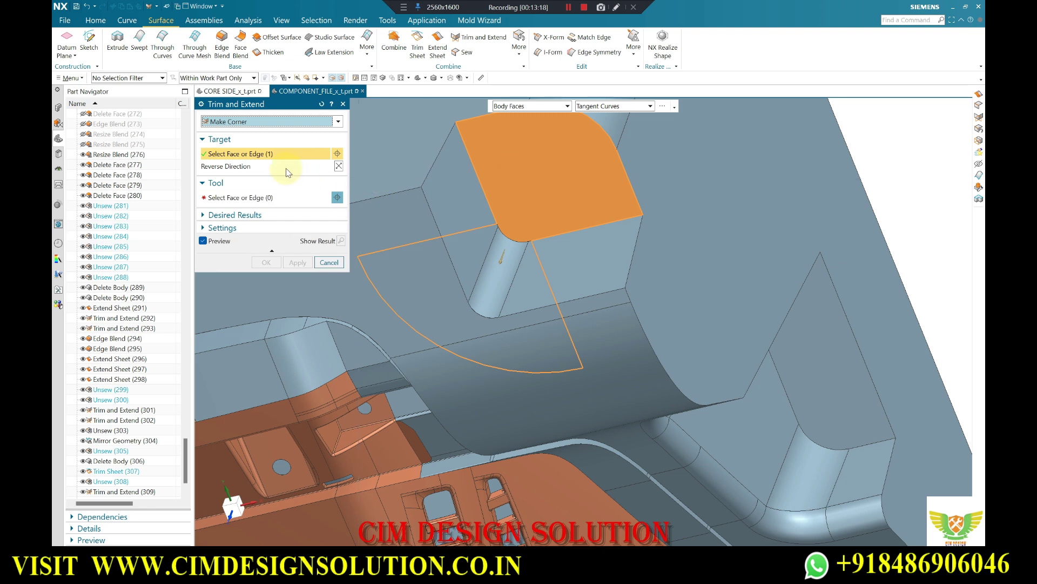
click(269, 198)
click(471, 219)
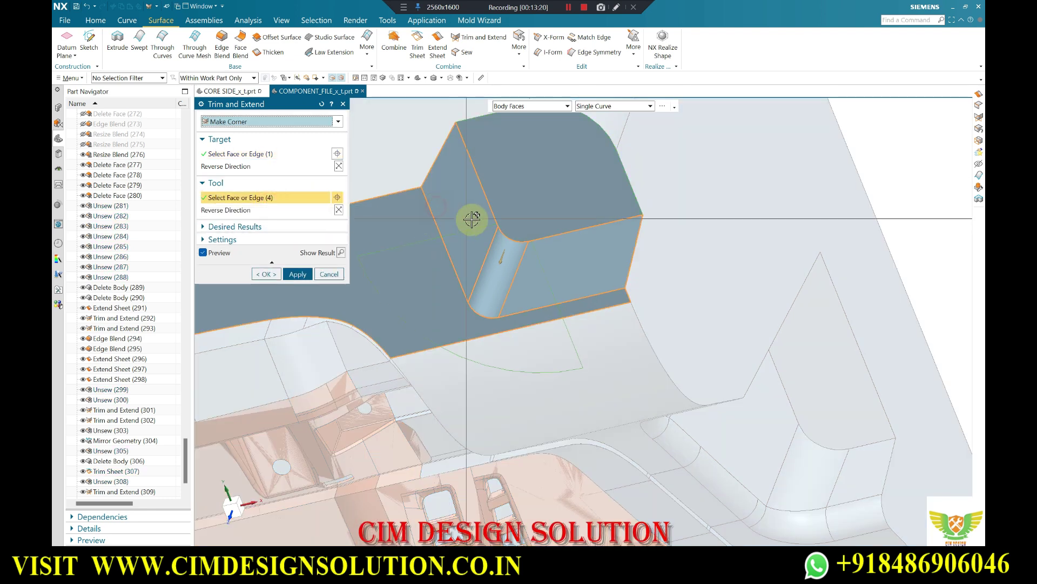
middle_click(385, 236)
scroll(486, 226, down, 3)
scroll(644, 212, down, 4)
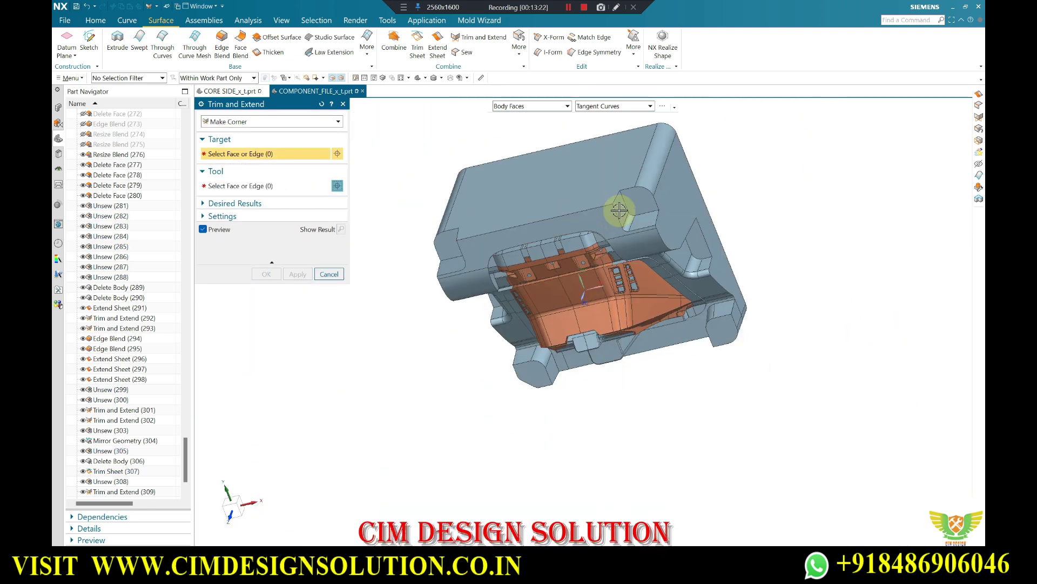
middle_click(620, 209)
scroll(508, 233, up, 2)
scroll(465, 234, up, 2)
scroll(682, 164, up, 1)
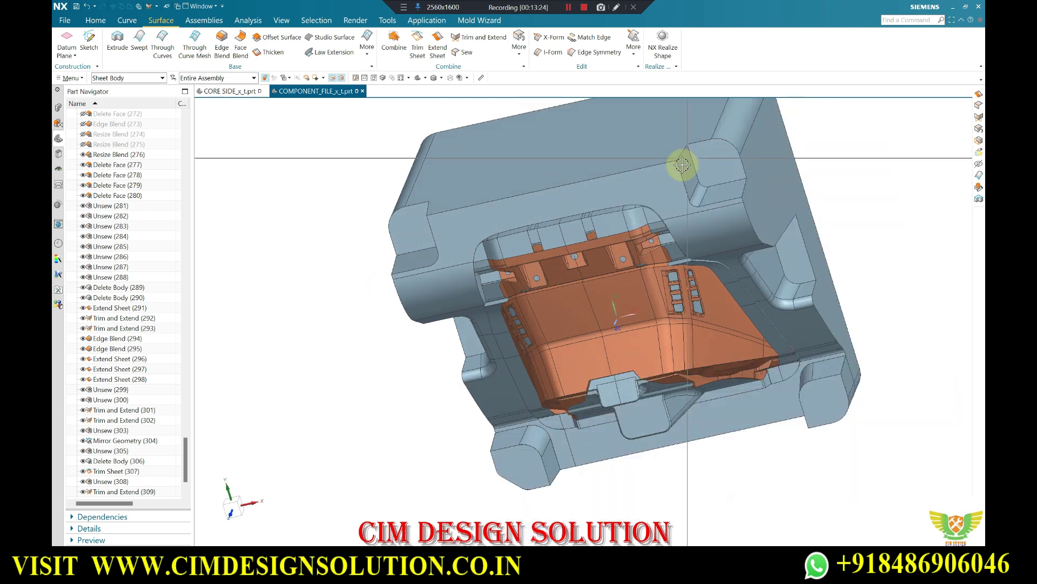
- Unsew the upper-left corner face from the sheet
click(519, 42)
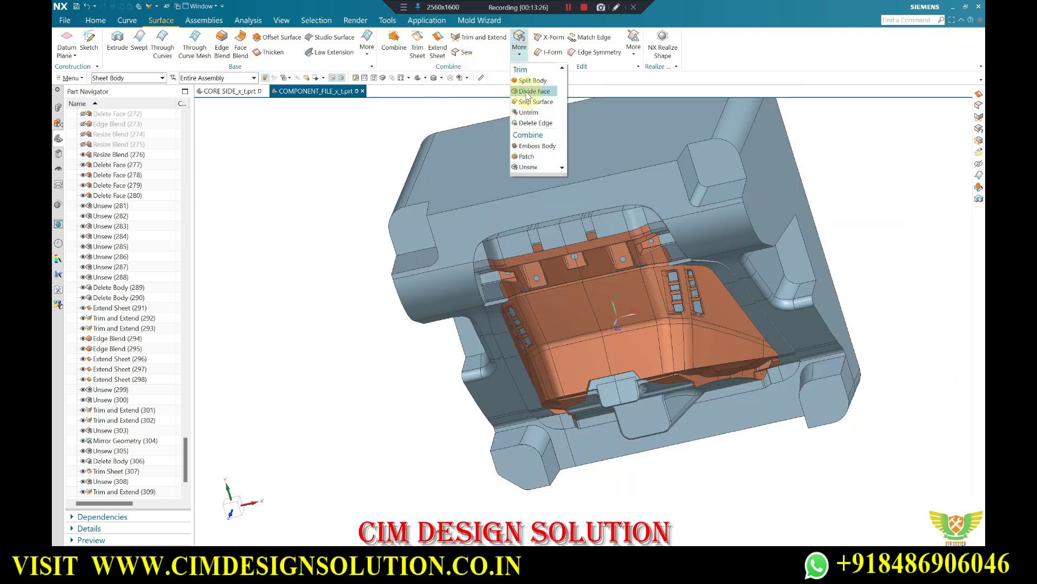
click(532, 168)
middle_drag(481, 202, 493, 186)
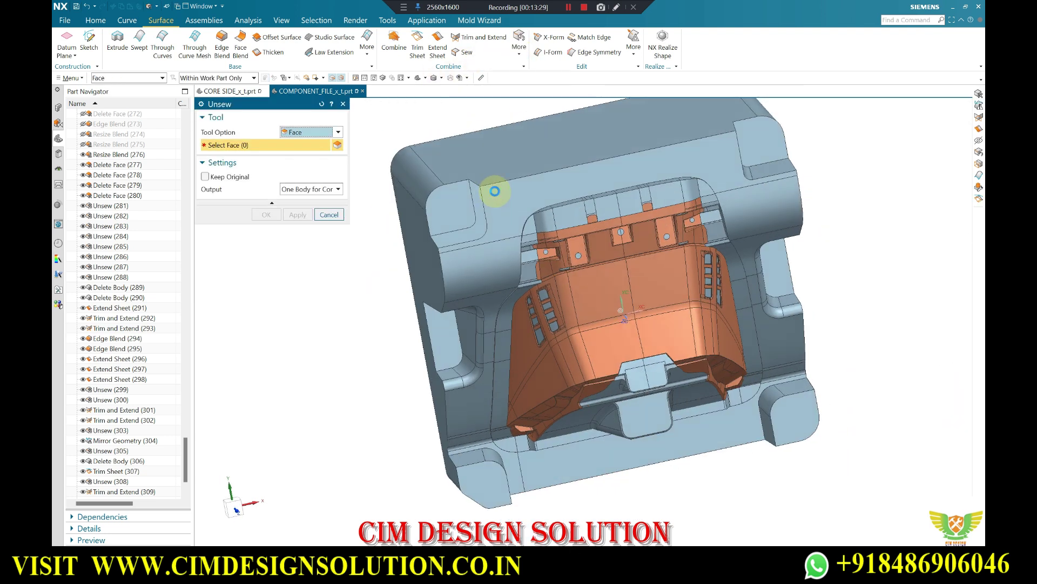
click(438, 196)
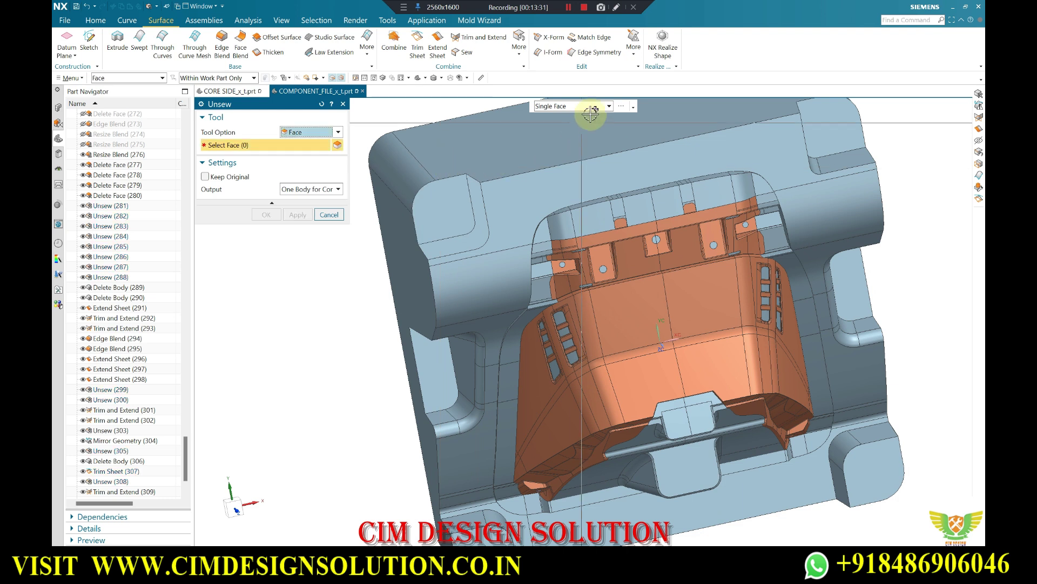
middle_click(514, 119)
- Delete the leftover upper-left corner body
click(95, 20)
click(425, 43)
click(562, 235)
click(433, 210)
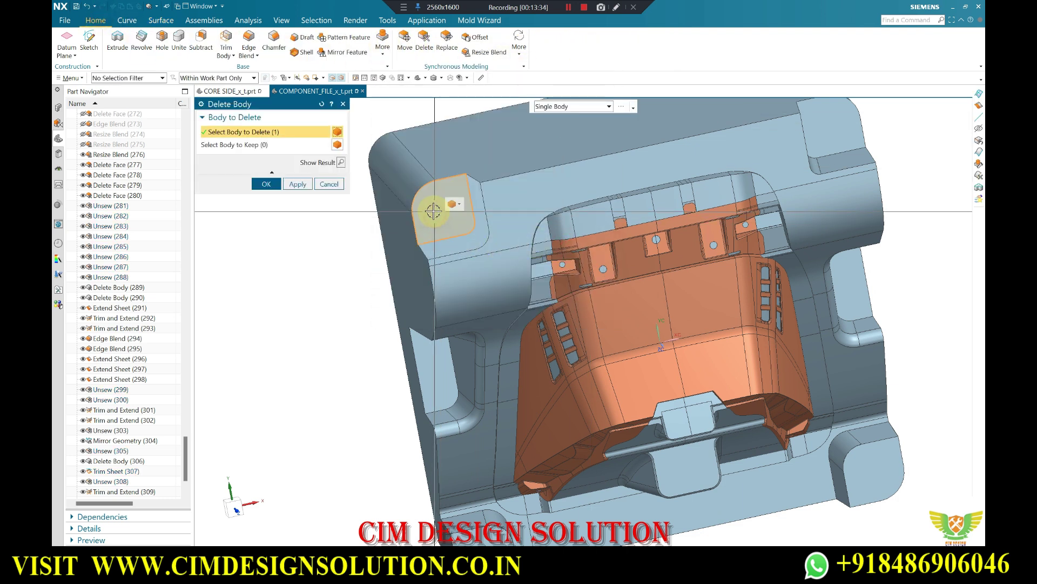
middle_click(472, 101)
- Mirror the patched corner body across the insert, then pick the top body for a Trim Body
click(390, 52)
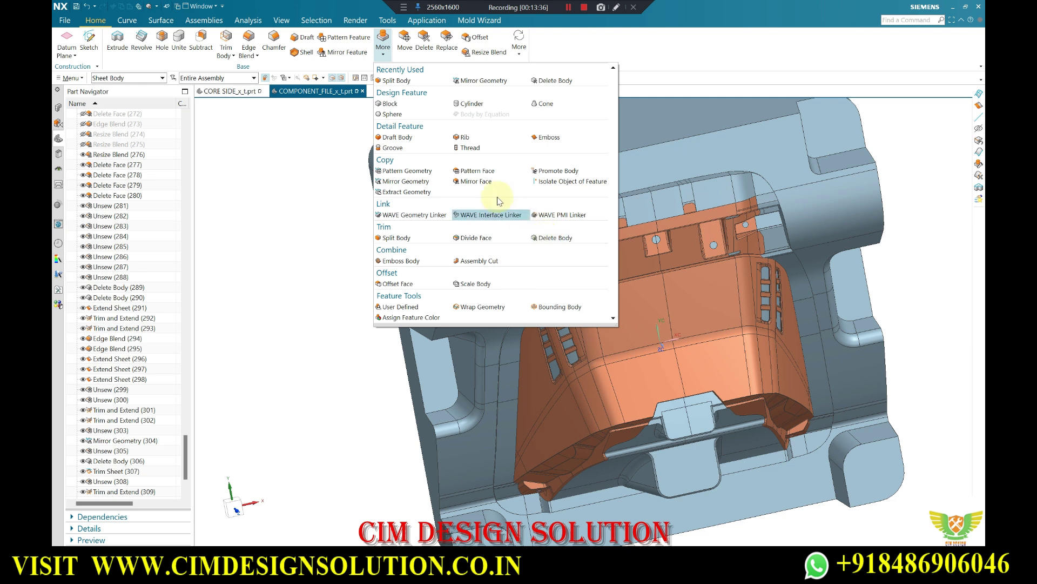
click(402, 183)
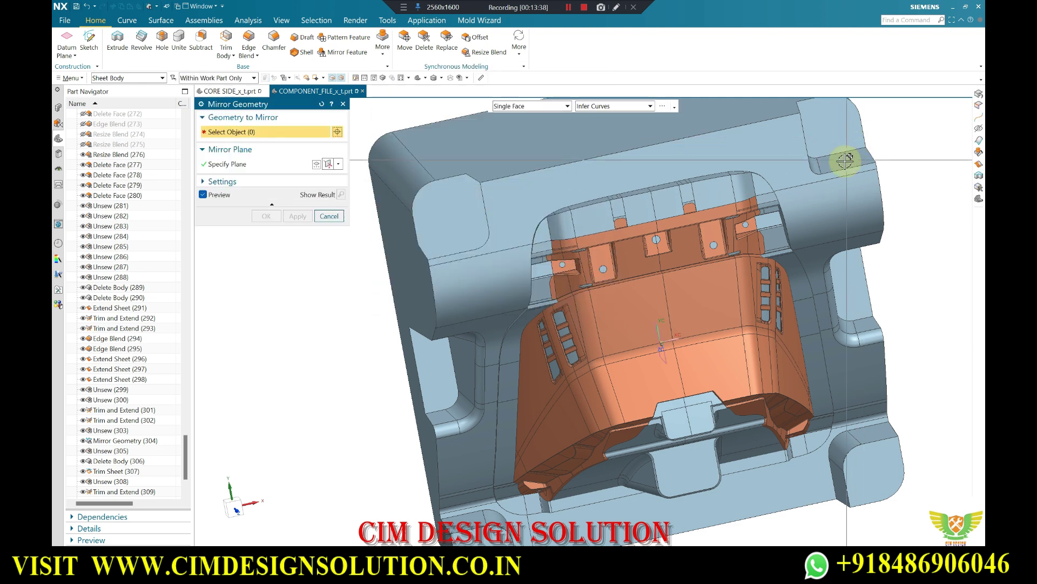
click(787, 179)
middle_drag(734, 176, 660, 176)
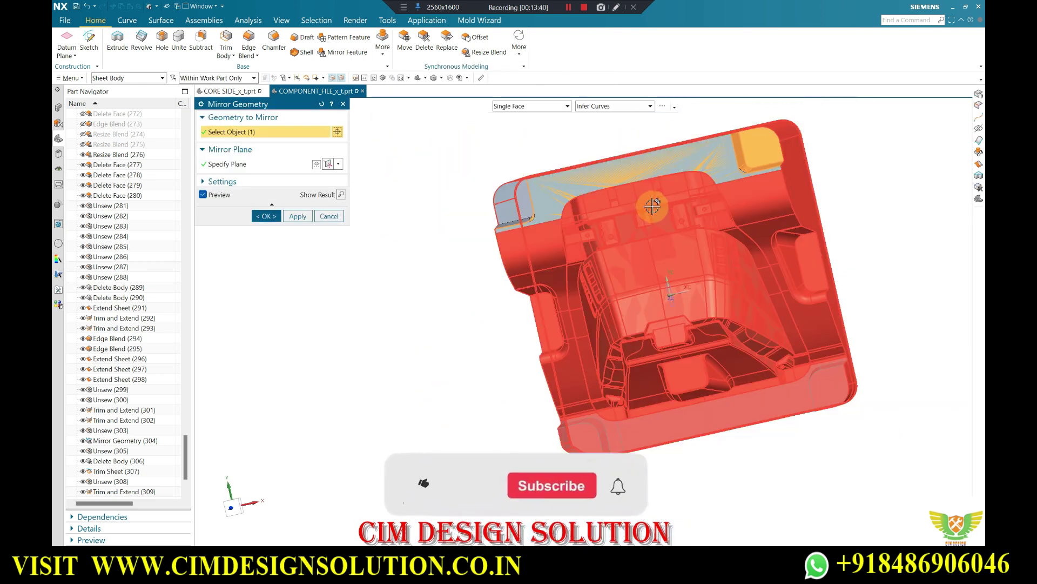
middle_click(660, 177)
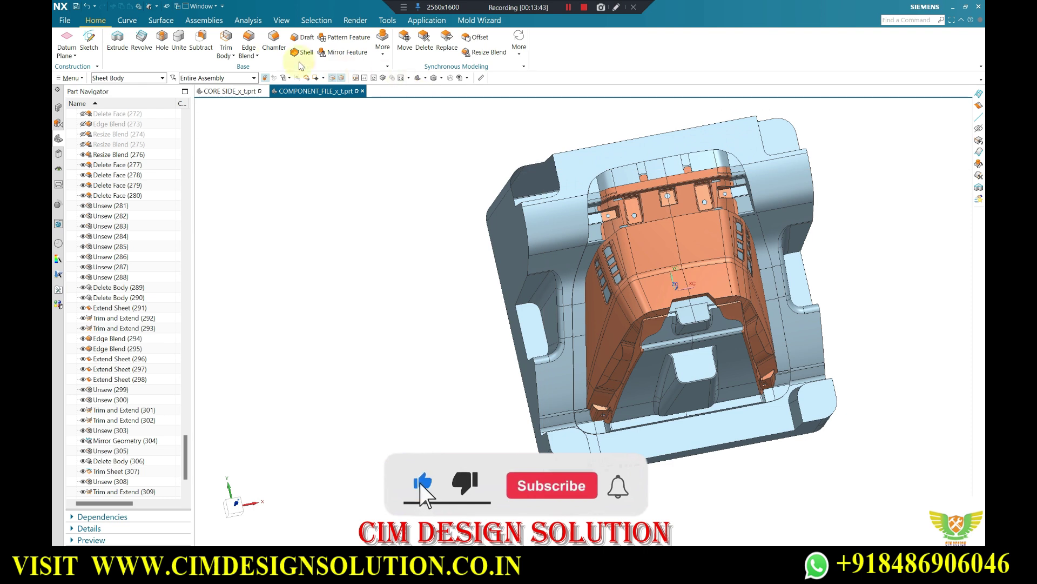
click(234, 45)
click(614, 158)
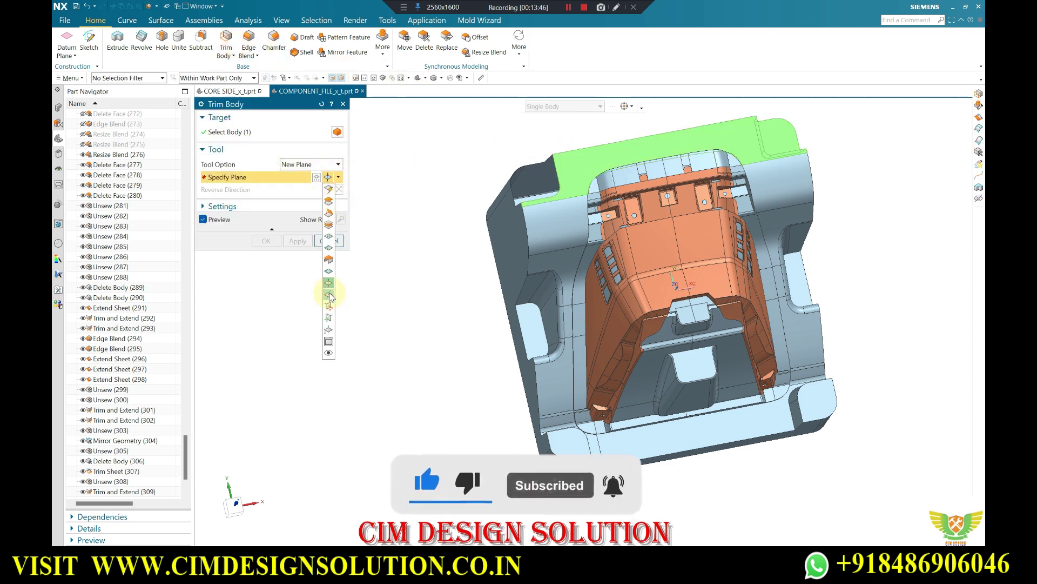
- Trim the top body with a new plane, then mirror the top-right corner piece across the insert
click(328, 307)
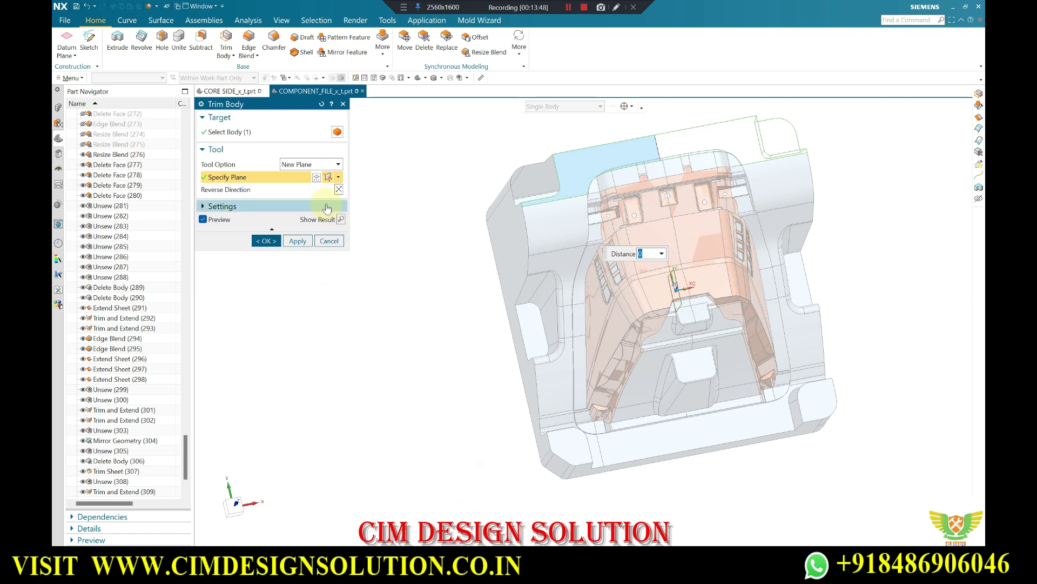
middle_click(452, 173)
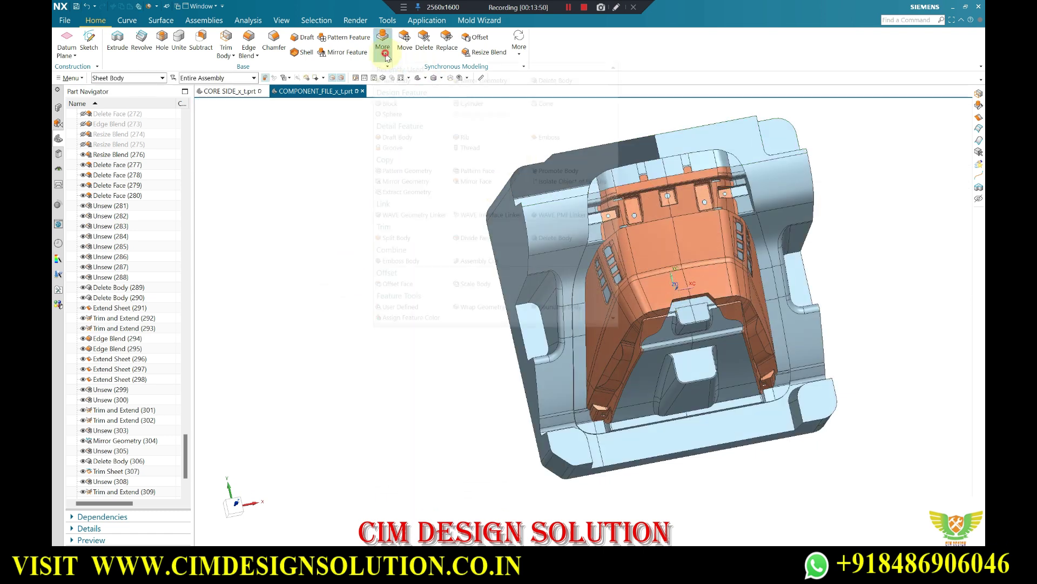
click(382, 41)
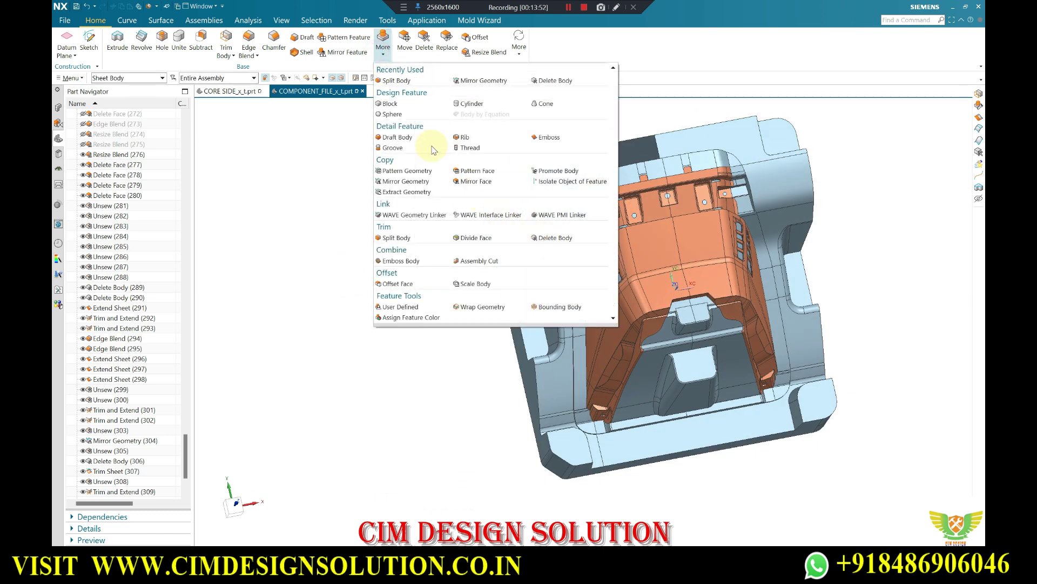
click(405, 181)
click(757, 149)
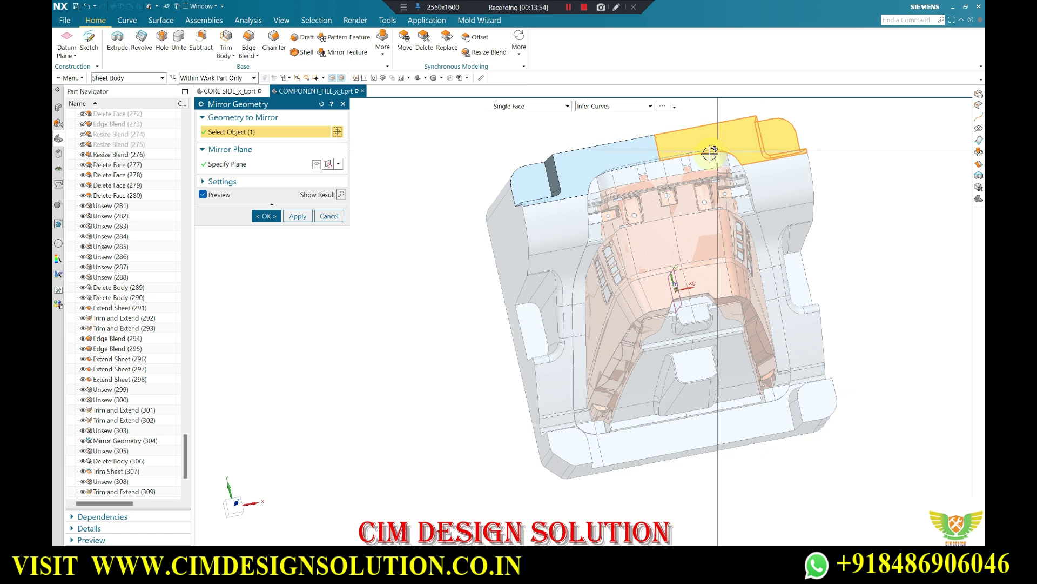
middle_click(690, 173)
- Cancel the accidental Offset Region command and return to the Surface tools
click(479, 38)
key(Escape)
click(161, 20)
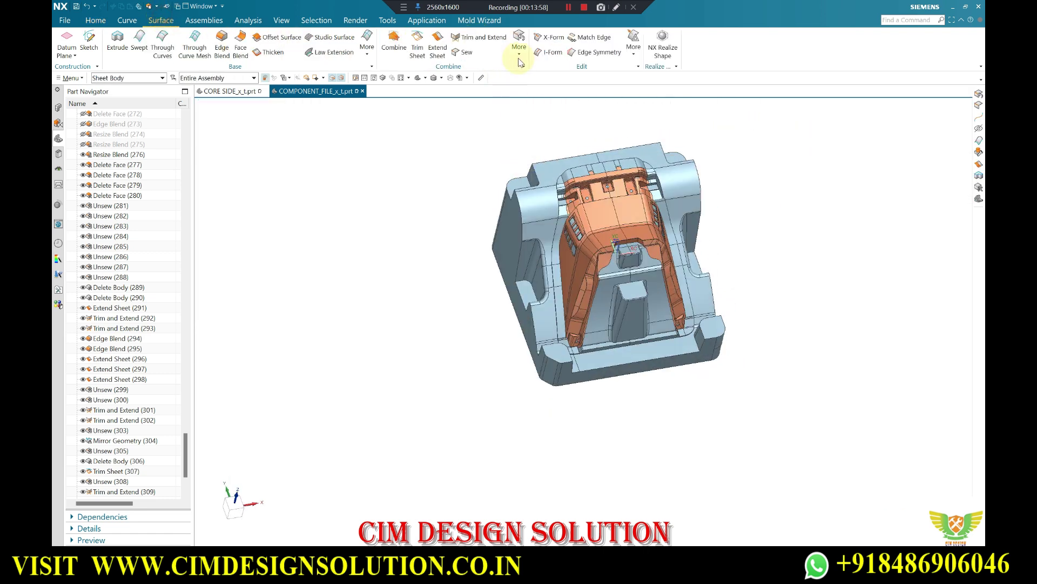
- Sew the main core sheet and the seven patch sheets into a solid body
click(464, 49)
click(676, 227)
scroll(675, 227, down, 3)
drag(764, 129, 570, 317)
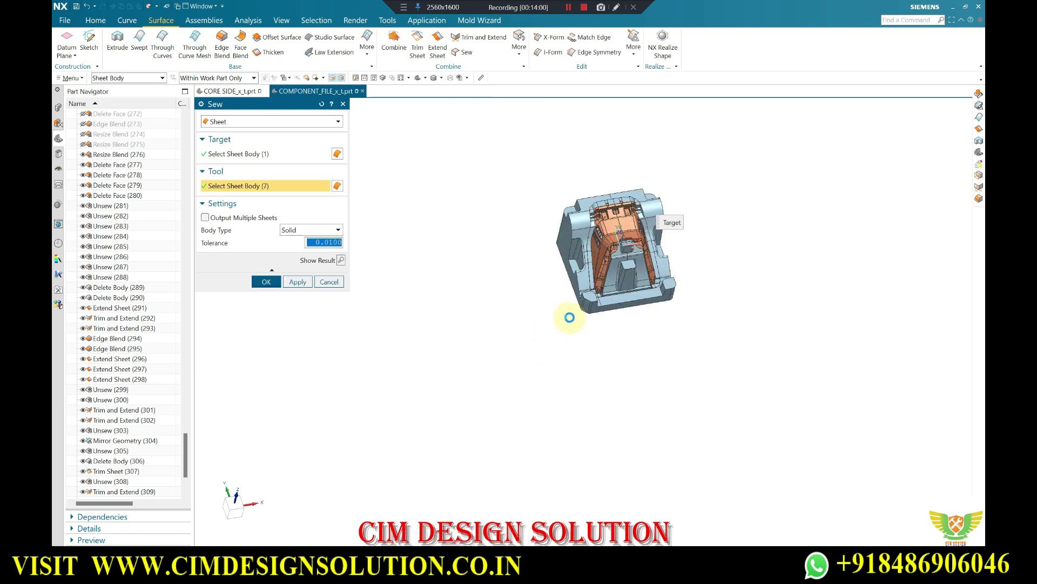
middle_click(630, 303)
scroll(586, 229, up, 5)
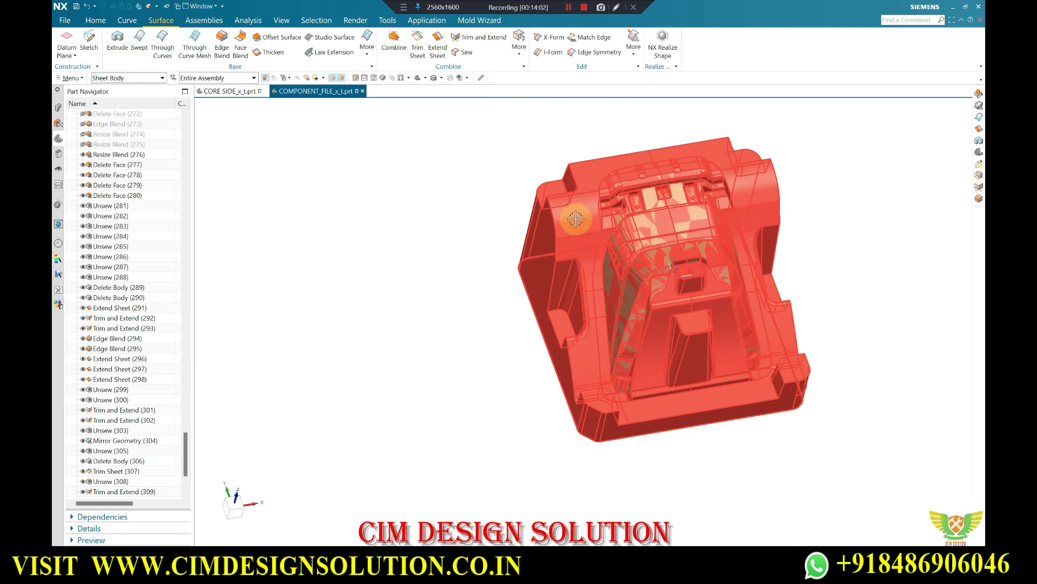
- Hide the sewn body, inspect the cavity block, then swap back to view the insert with the part
click(591, 231)
key(ctrl+b)
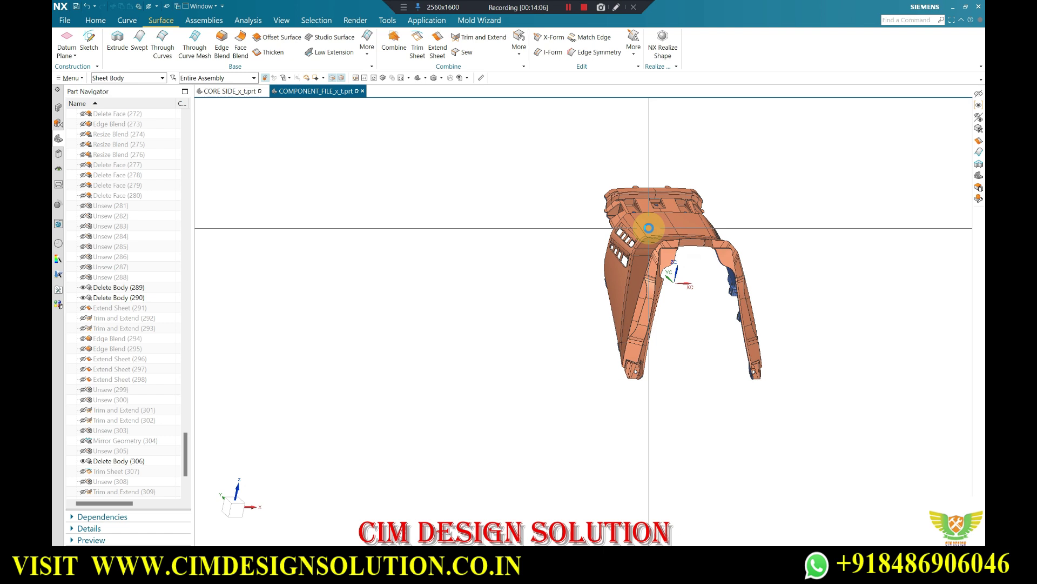
key(ctrl+shift+b)
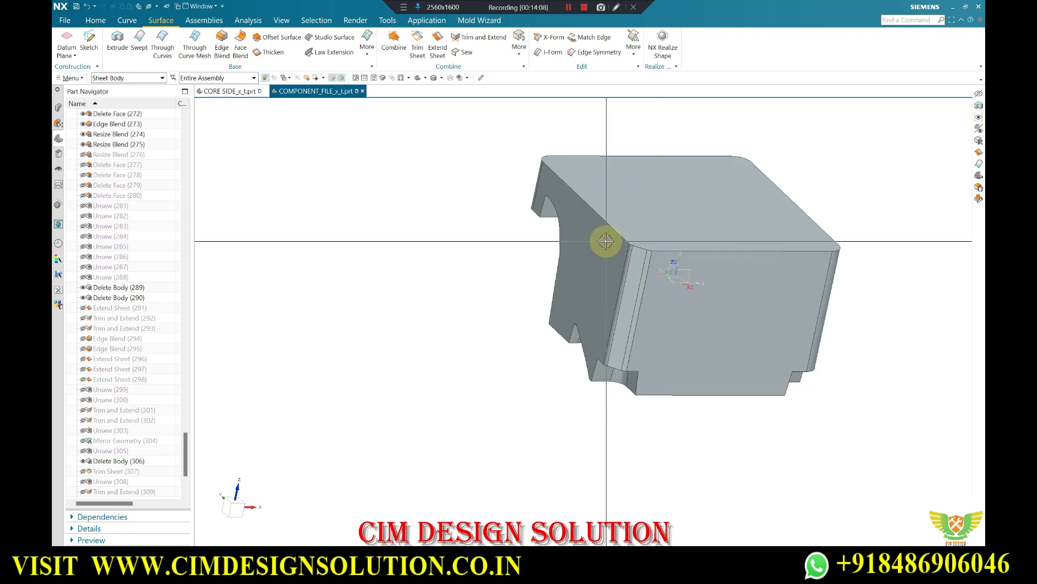
mouse_move(594, 231)
middle_down()
mouse_move(685, 266)
mouse_move(670, 233)
mouse_move(597, 339)
mouse_move(653, 302)
middle_up()
key(ctrl+shift+b)
scroll(660, 371, down, 3)
scroll(660, 371, up, 2)
middle_drag(660, 371, 752, 280)
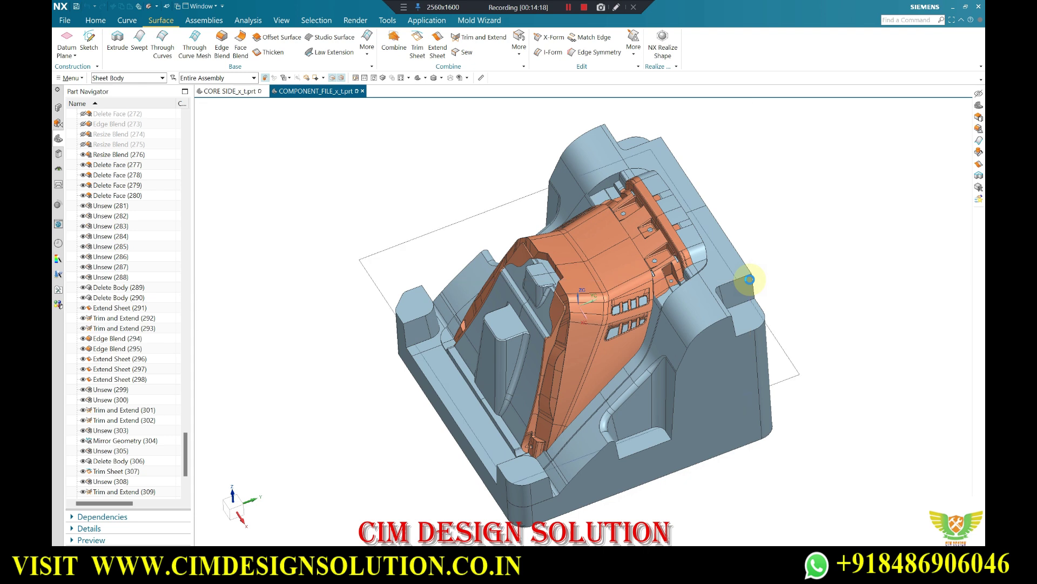
- Inspect the model in a section view with a switched plane orientation, then turn the section off
key(ctrl+h)
scroll(586, 243, up, 3)
scroll(582, 222, down, 3)
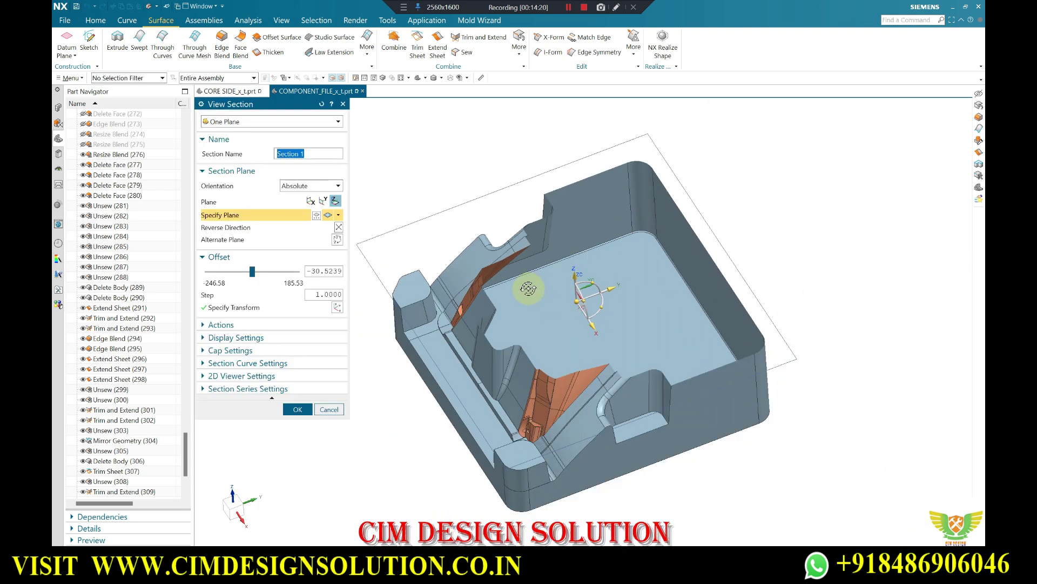
middle_drag(528, 289, 335, 182)
click(321, 201)
middle_drag(510, 220, 562, 180)
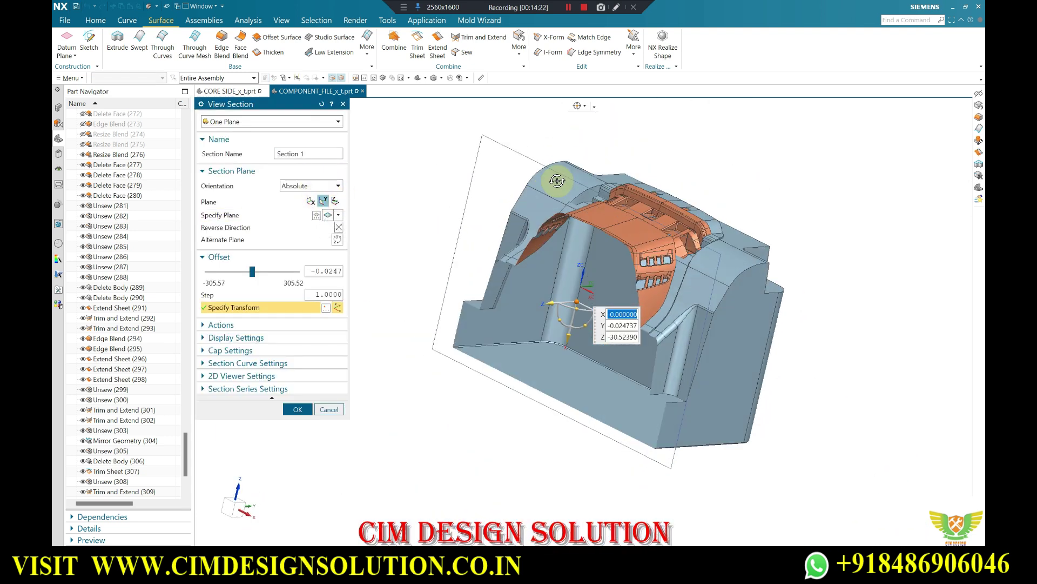
key(Escape)
scroll(145, 470, down, 4)
- Re-edit Sew (320) as a solid with 0.256 tolerance and section-check that it is solid
click(108, 491)
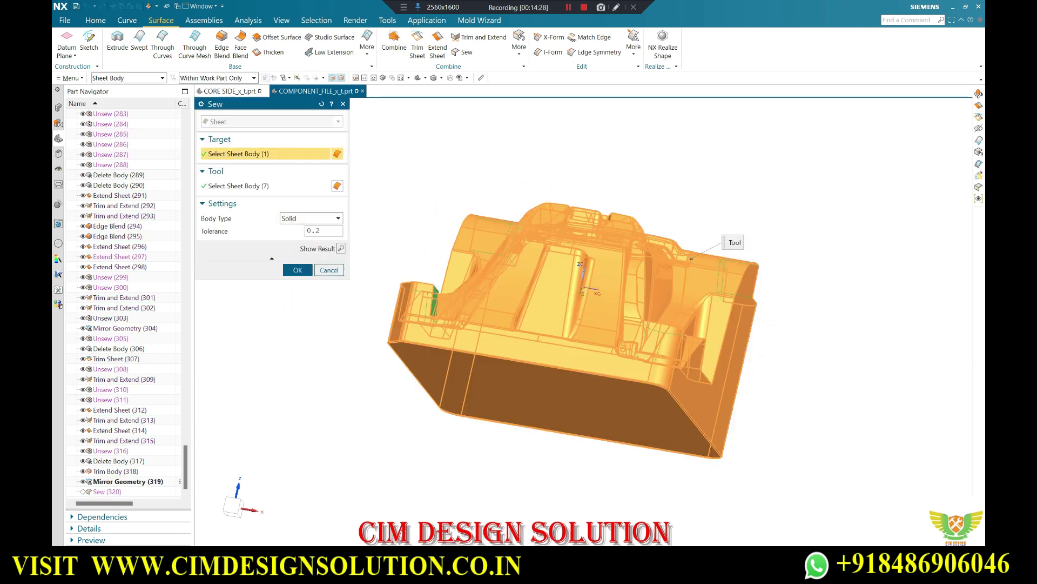
middle_click(429, 169)
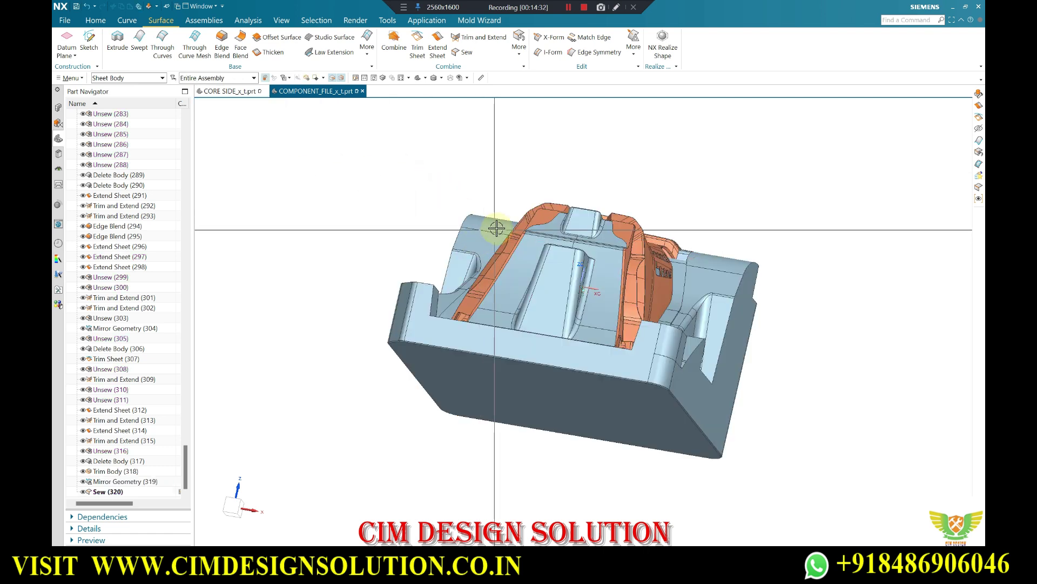
middle_drag(496, 229, 502, 270)
key(ctrl+h)
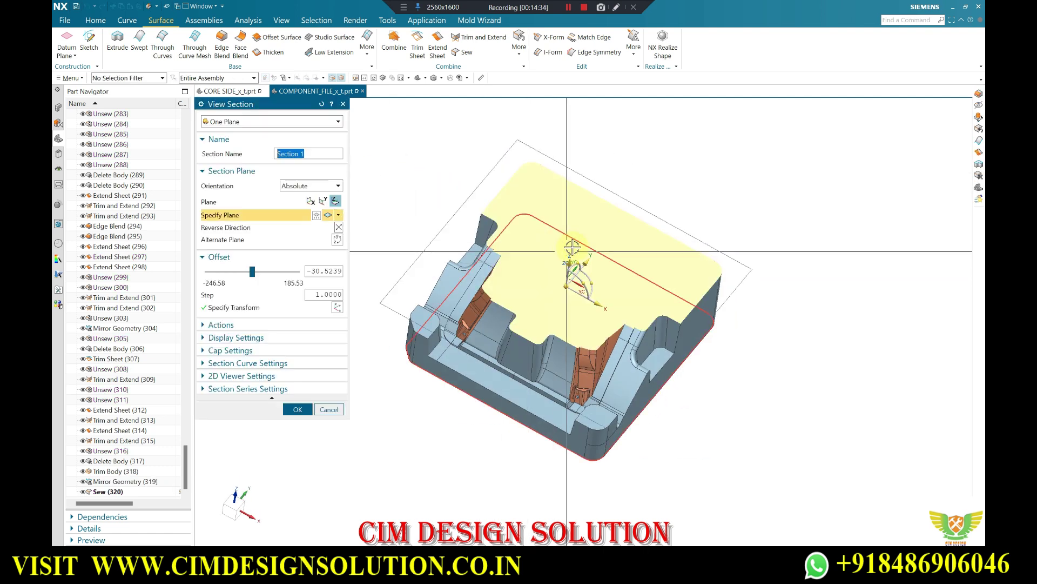
middle_drag(572, 247, 565, 221)
click(330, 409)
mouse_move(608, 265)
middle_down()
mouse_move(602, 319)
mouse_move(539, 229)
mouse_move(405, 173)
middle_up()
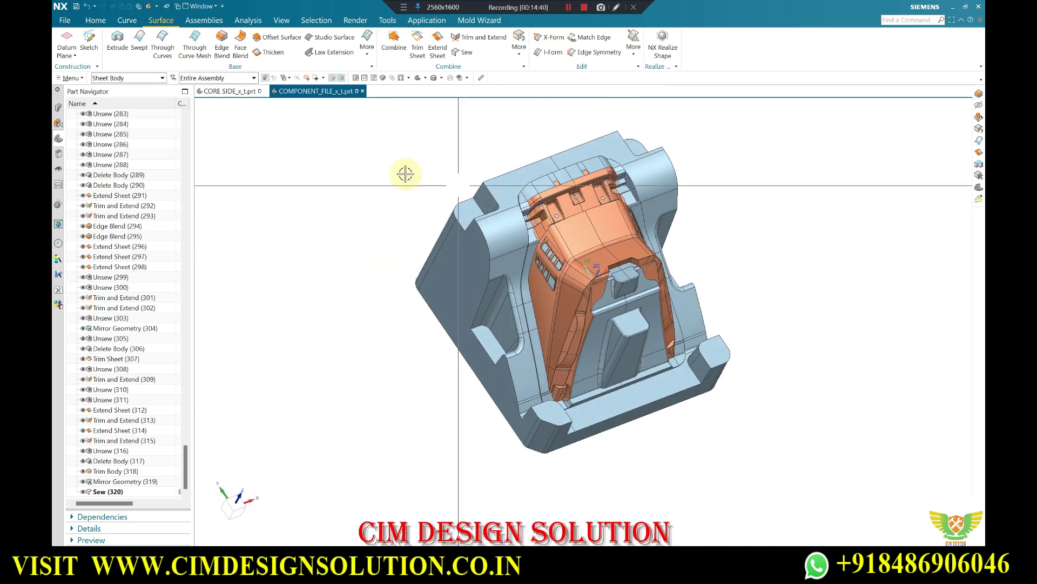
- Blend the first corner pocket's edge chain with a 6 mm radius
click(95, 21)
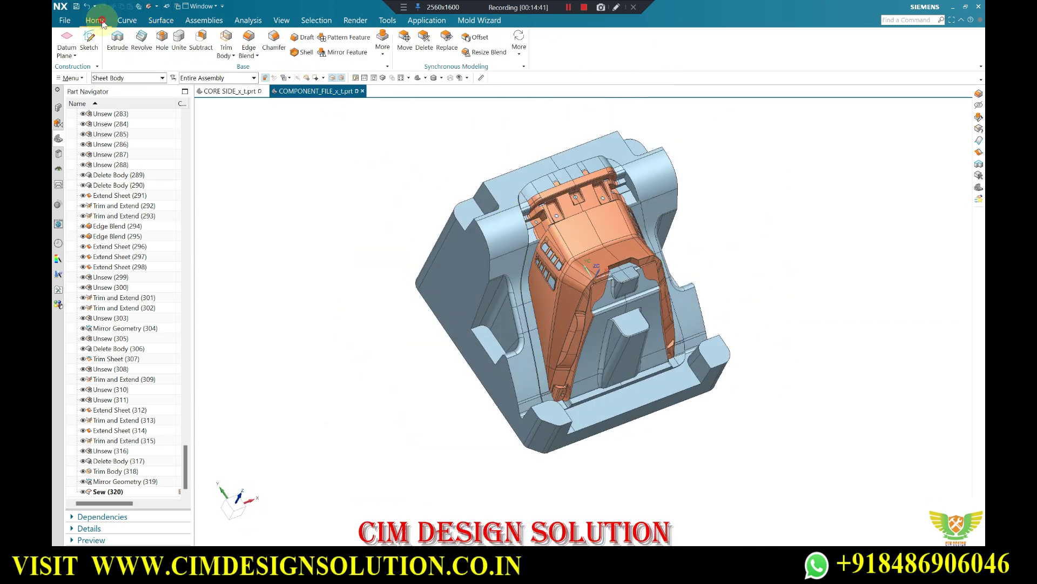
click(256, 41)
click(512, 219)
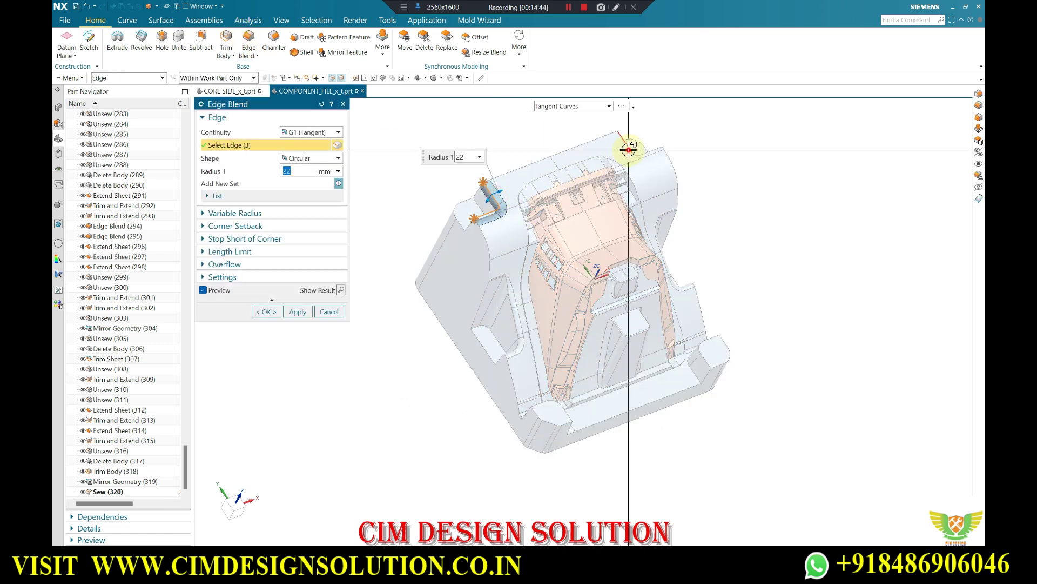
middle_drag(685, 162, 660, 199)
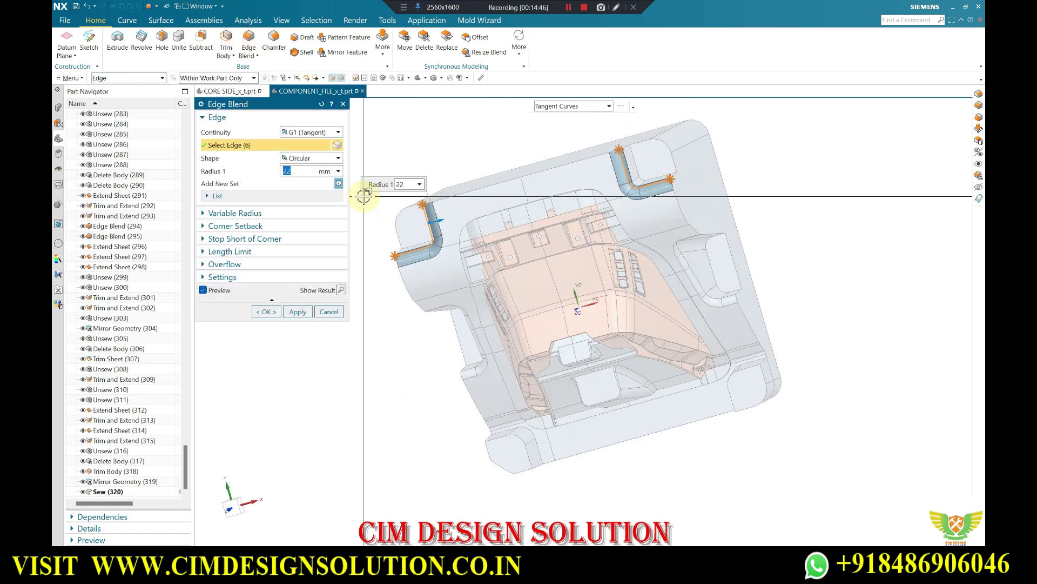
click(363, 196)
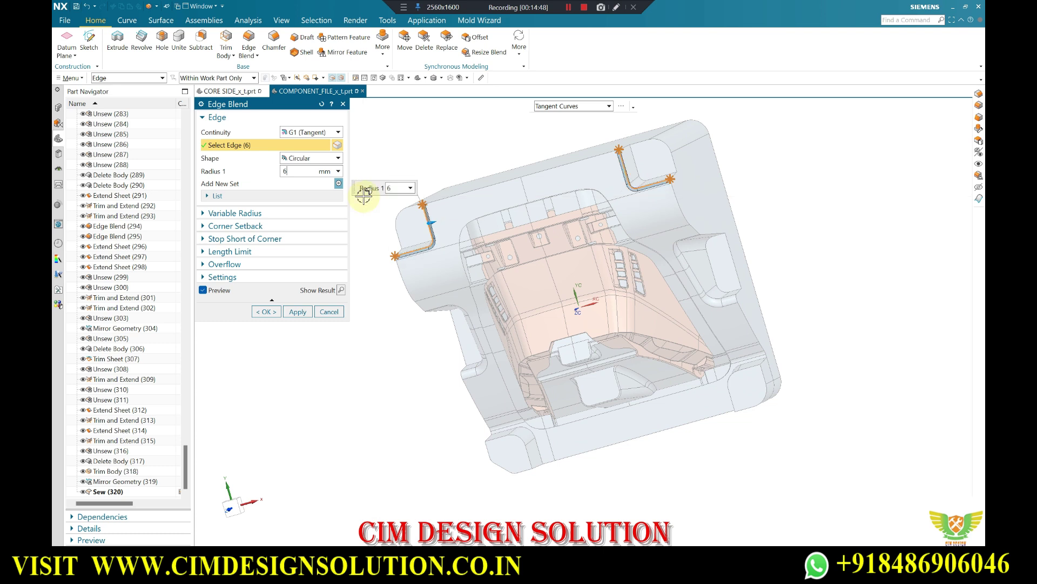
click(297, 312)
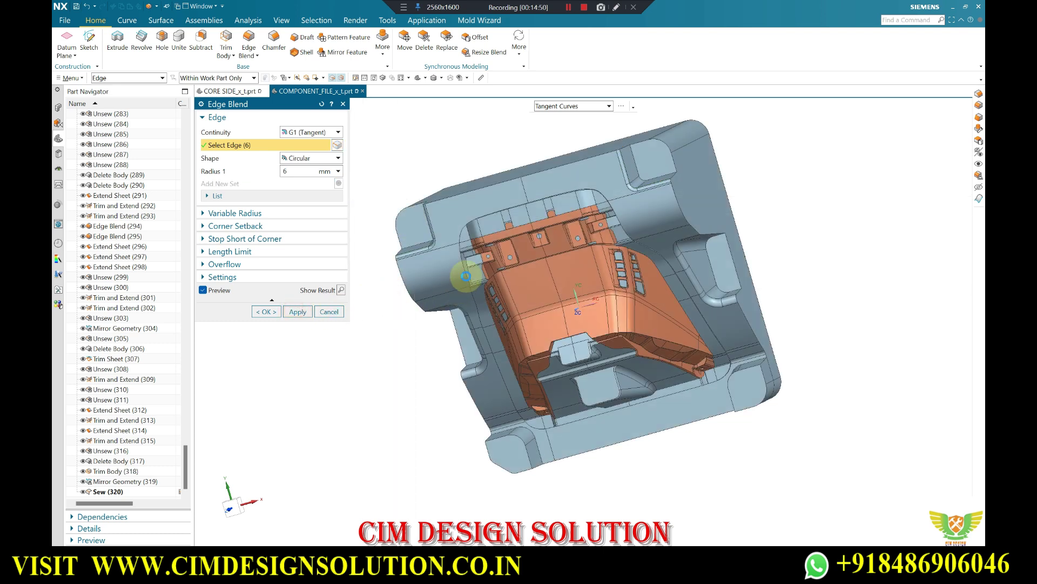
middle_drag(465, 276, 502, 232)
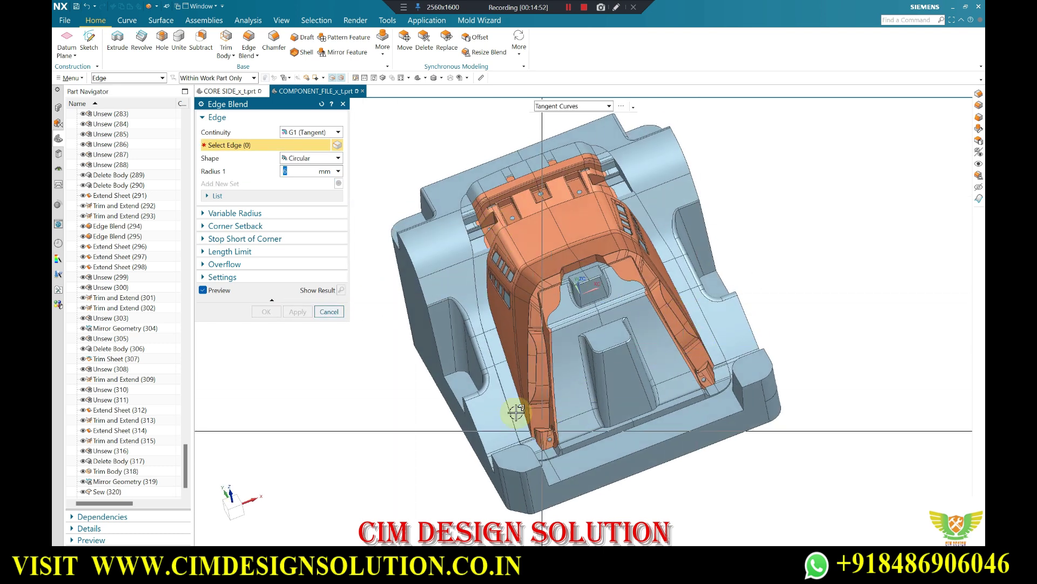
click(343, 104)
- Chamfer the pocket edges at 2 mm symmetric distance and review the whole mould
scroll(529, 424, up, 3)
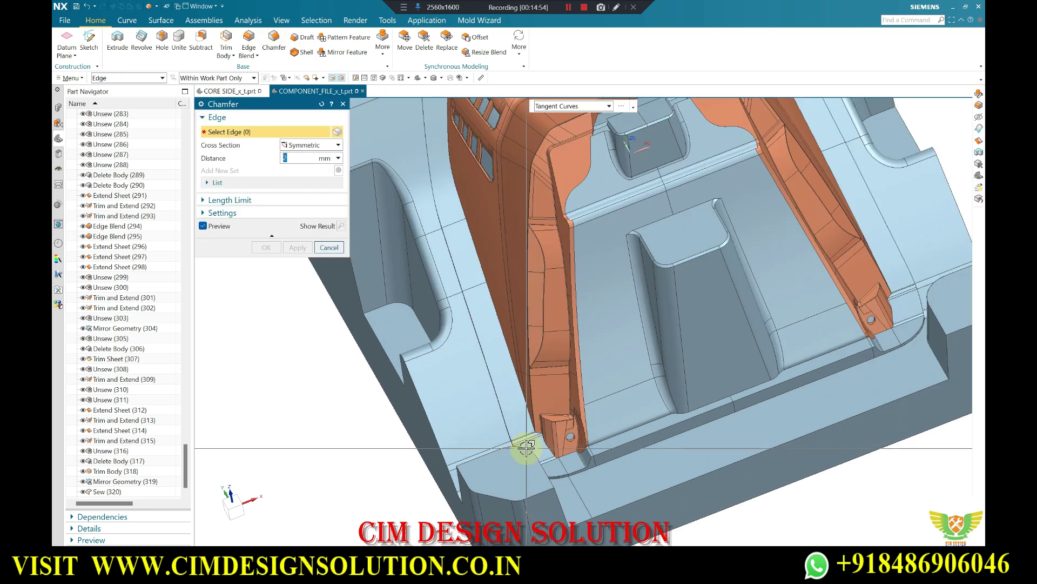
click(526, 449)
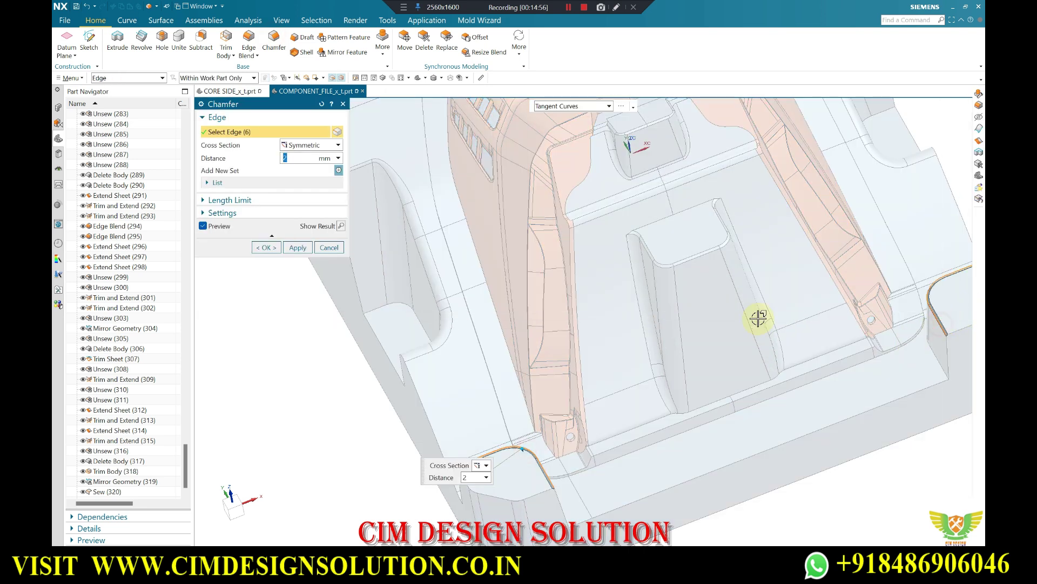
scroll(758, 318, down, 3)
middle_click(755, 320)
scroll(757, 329, down, 3)
mouse_move(760, 338)
middle_down()
mouse_move(794, 292)
mouse_move(805, 297)
middle_up()
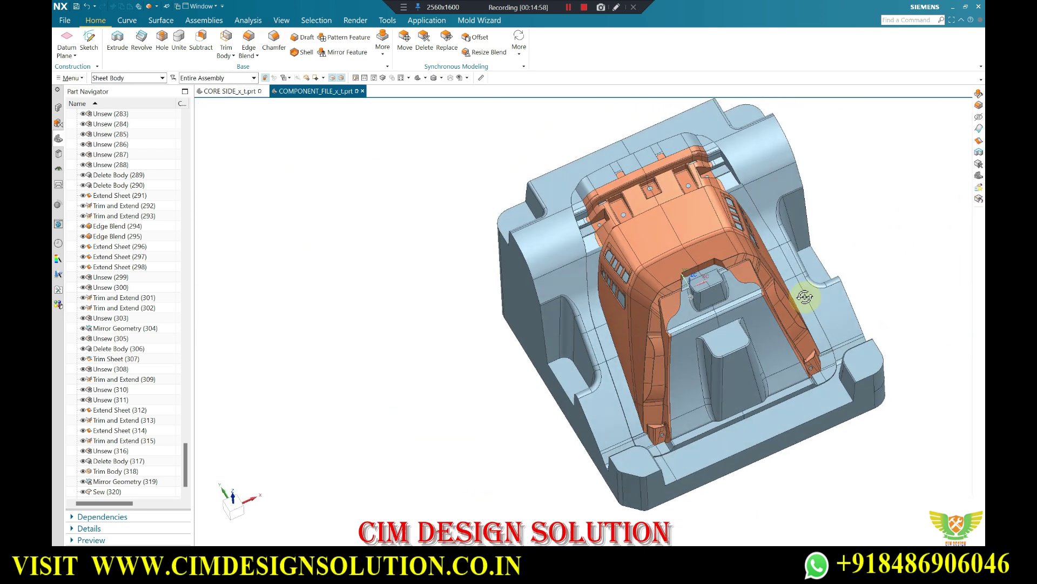
scroll(528, 243, up, 1)
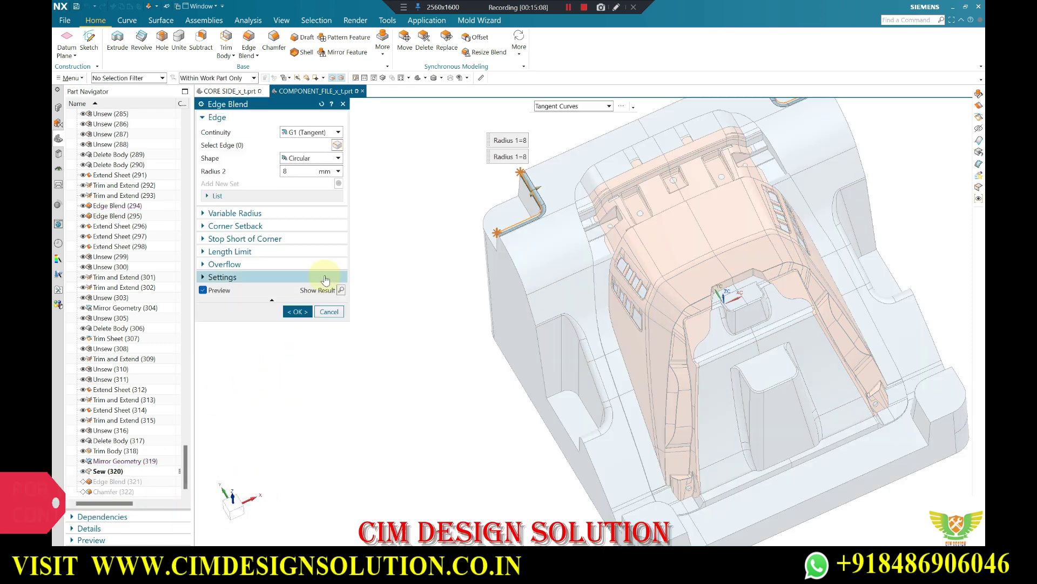
key(Escape)
scroll(449, 224, down, 2)
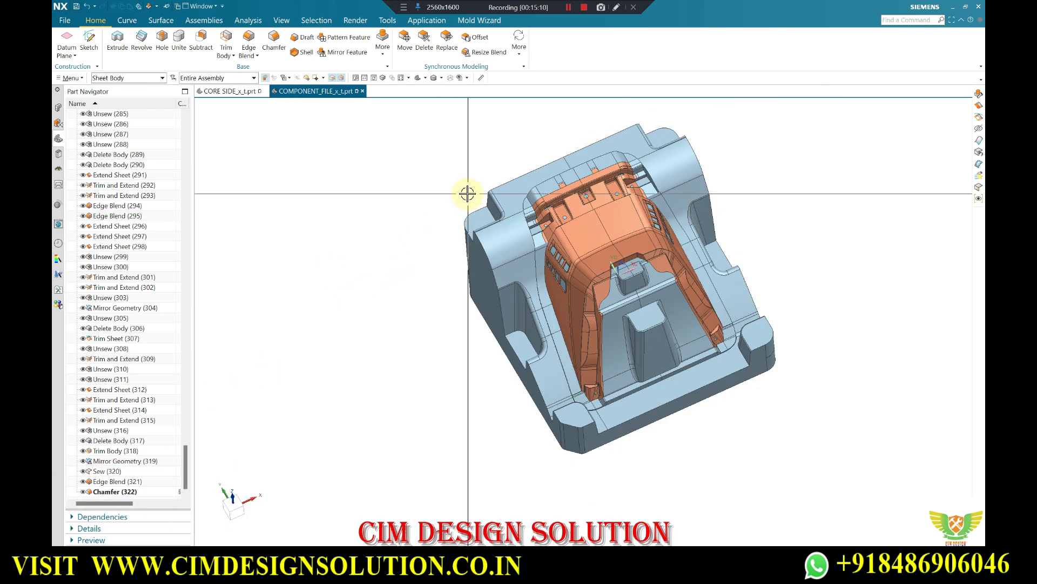
- Chamfer two corner edge chains of the mould block holding the blue part
middle_drag(463, 200, 440, 109)
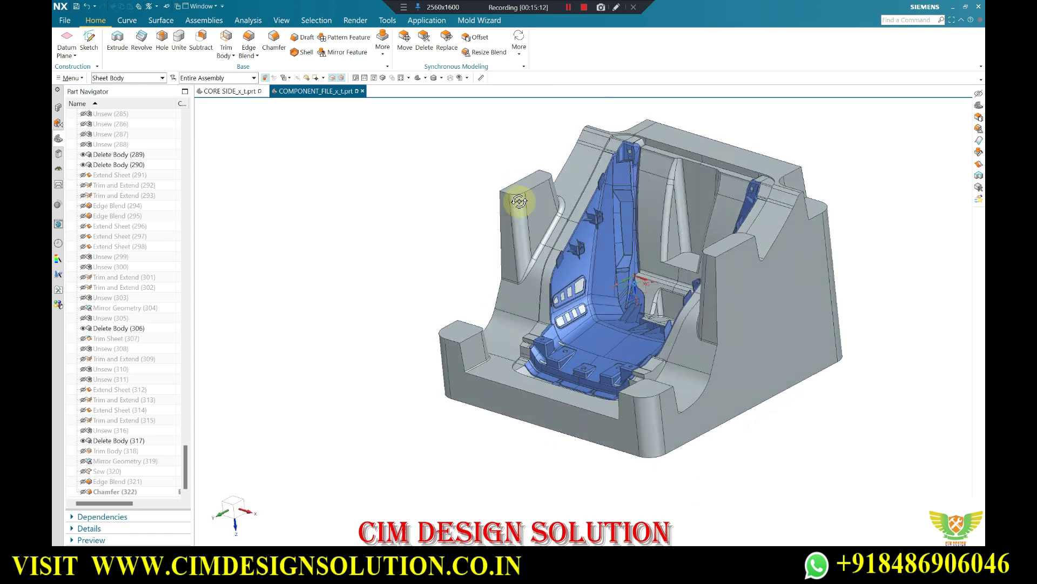
click(274, 41)
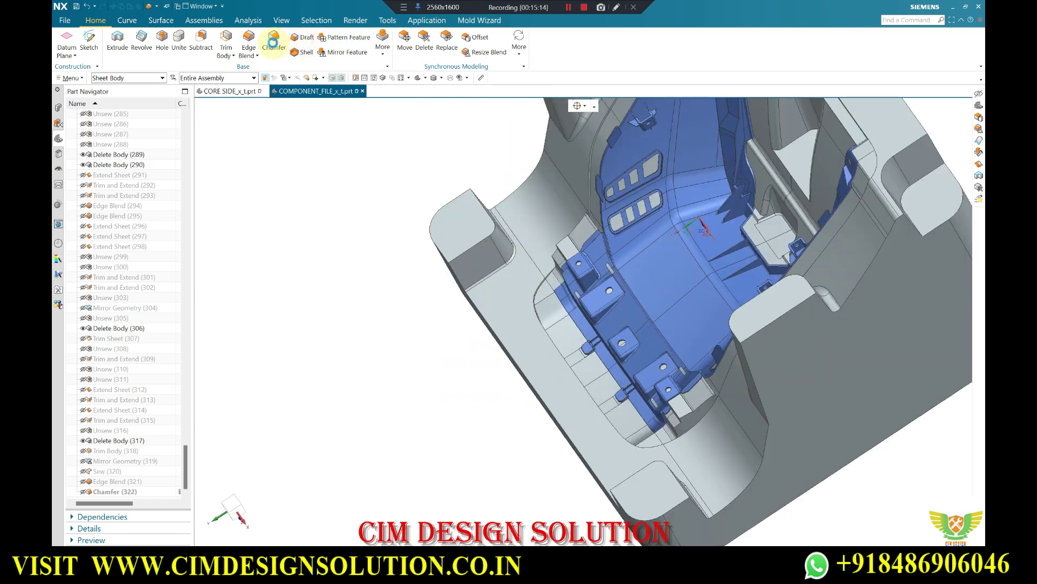
click(467, 203)
middle_drag(474, 245, 532, 324)
click(612, 439)
middle_click(557, 426)
middle_drag(599, 342, 752, 285)
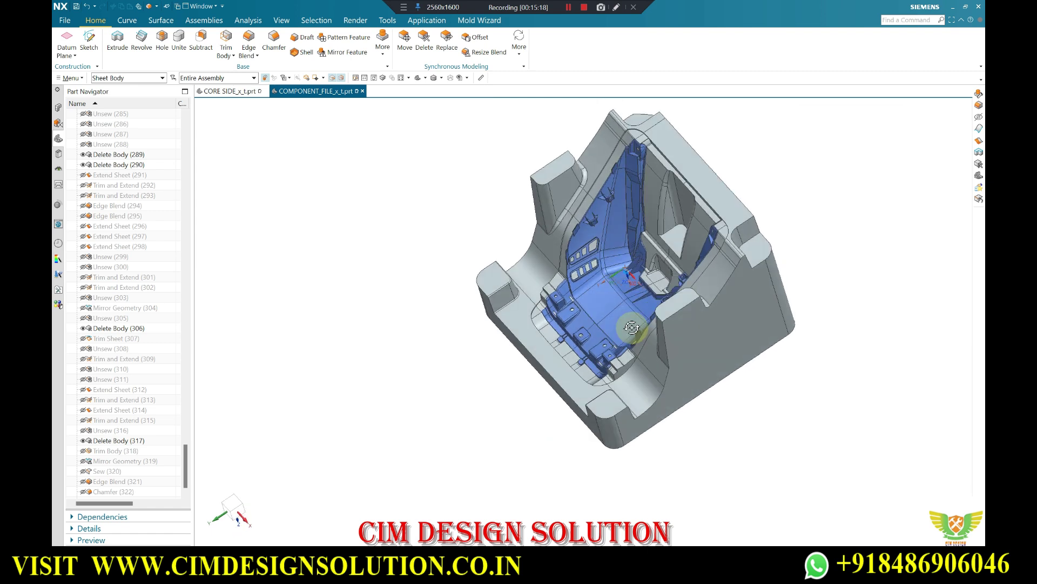
scroll(752, 285, up, 5)
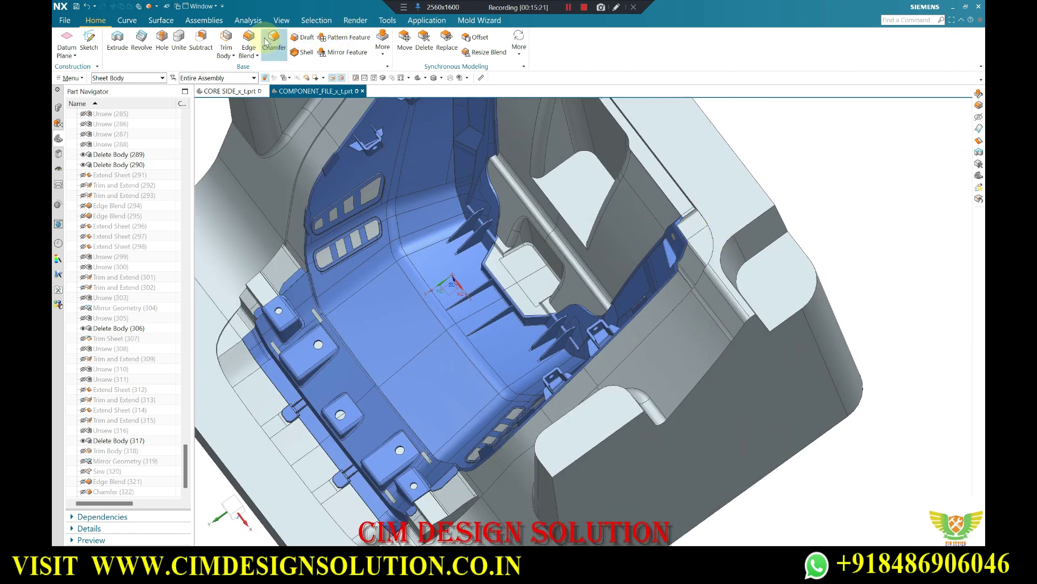
- Blend a corner edge chain at 6 mm, then abandon a chamfer on the top-left edge
key(b)
click(778, 278)
scroll(688, 169, down, 5)
scroll(723, 152, up, 5)
scroll(638, 137, down, 5)
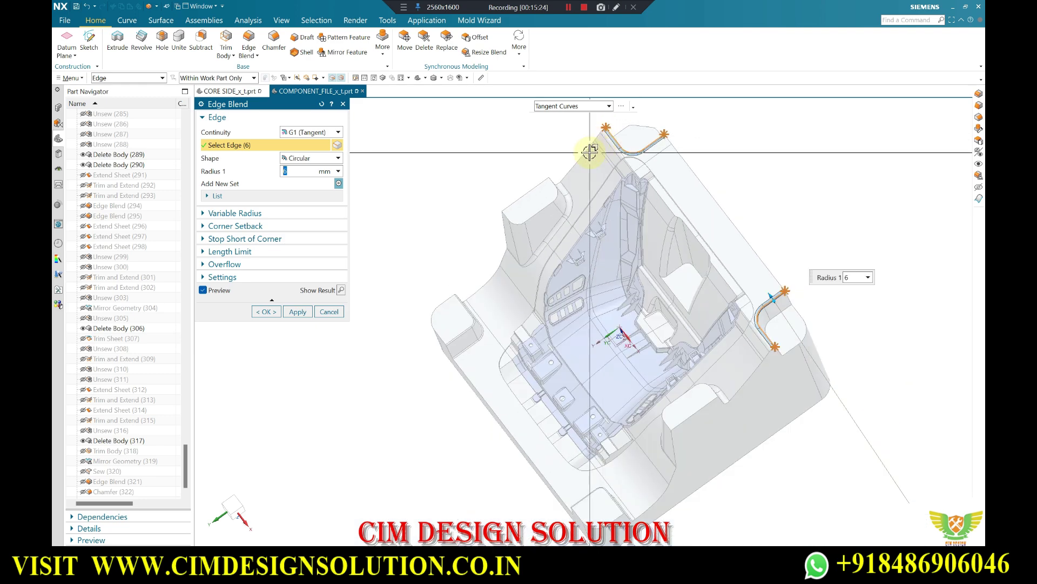
middle_click(588, 154)
mouse_move(604, 207)
middle_down()
mouse_move(598, 232)
mouse_move(613, 208)
mouse_move(648, 205)
mouse_move(656, 232)
mouse_move(639, 162)
mouse_move(724, 230)
mouse_move(591, 220)
middle_up()
middle_click(625, 204)
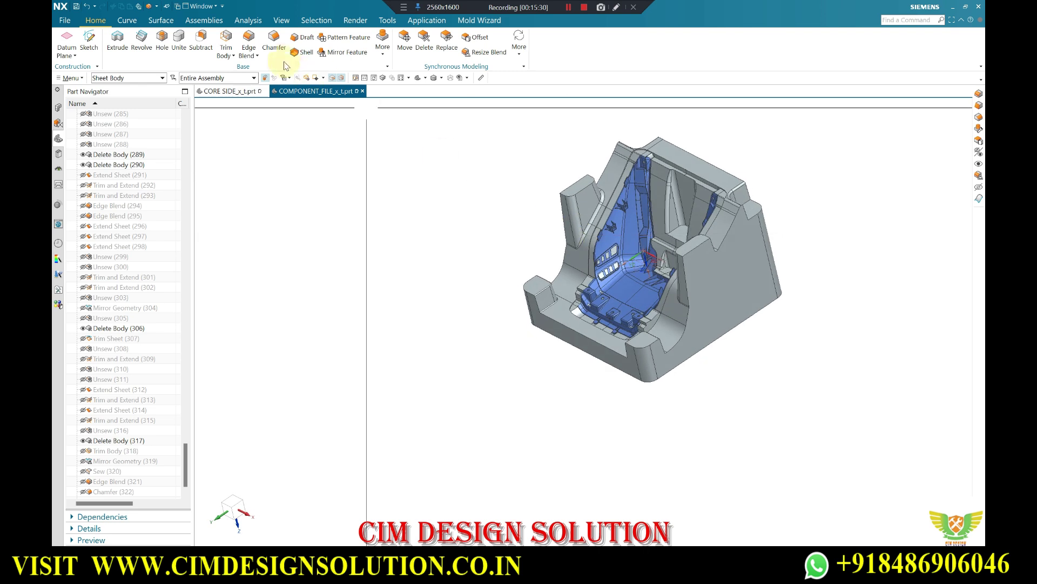
click(585, 190)
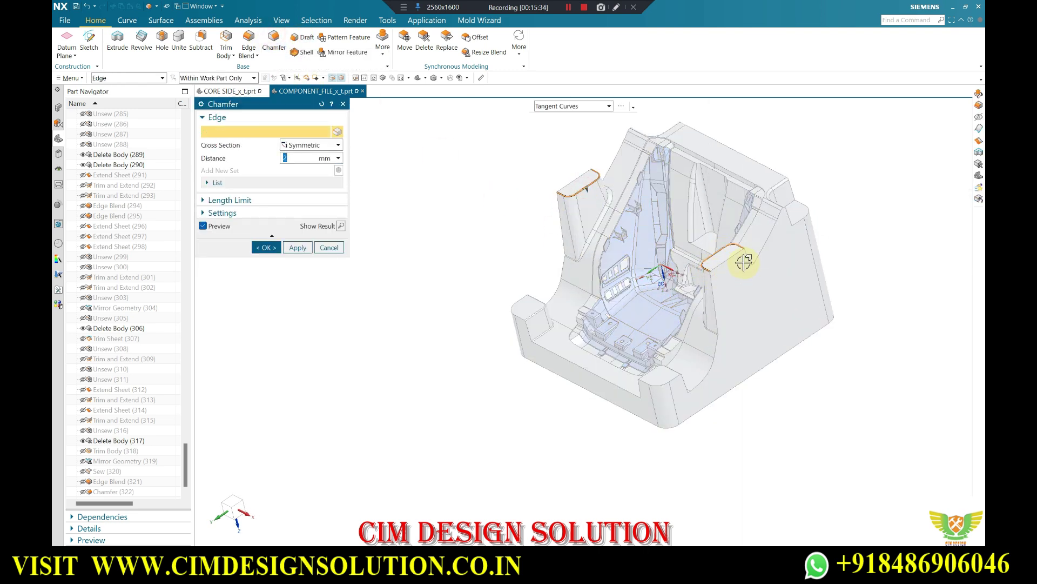
key(Escape)
mouse_move(642, 238)
middle_down()
mouse_move(668, 289)
mouse_move(655, 232)
mouse_move(667, 282)
mouse_move(596, 258)
mouse_move(607, 243)
mouse_move(588, 255)
mouse_move(607, 289)
mouse_move(565, 113)
mouse_move(686, 185)
mouse_move(605, 262)
mouse_move(681, 199)
middle_up()
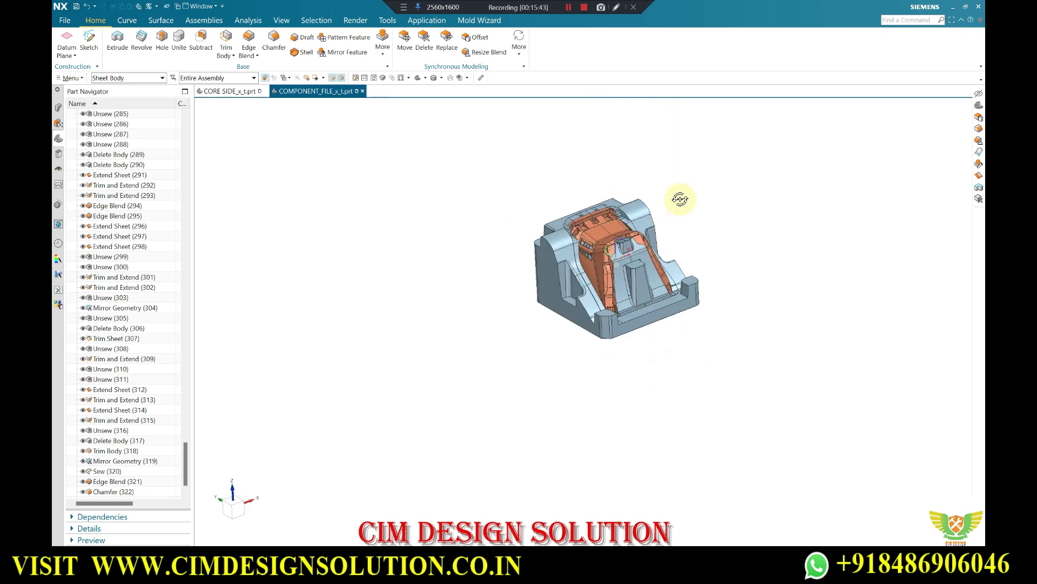
scroll(680, 198, up, 5)
scroll(661, 243, up, 1)
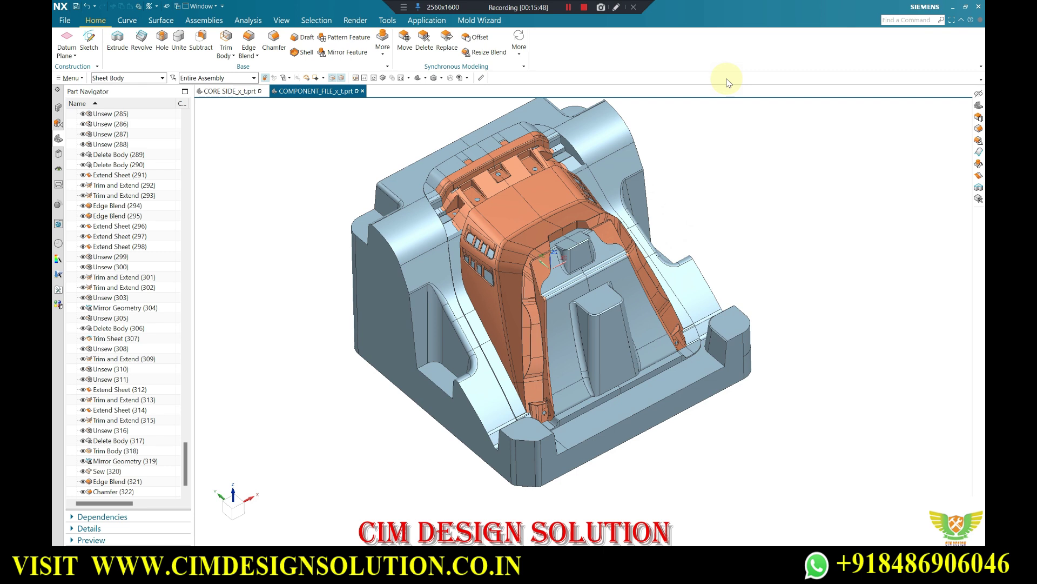
scroll(614, 259, down, 2)
mouse_move(613, 260)
middle_down()
mouse_move(602, 235)
mouse_move(649, 267)
mouse_move(606, 294)
mouse_move(602, 281)
middle_up()
scroll(602, 235, up, 2)
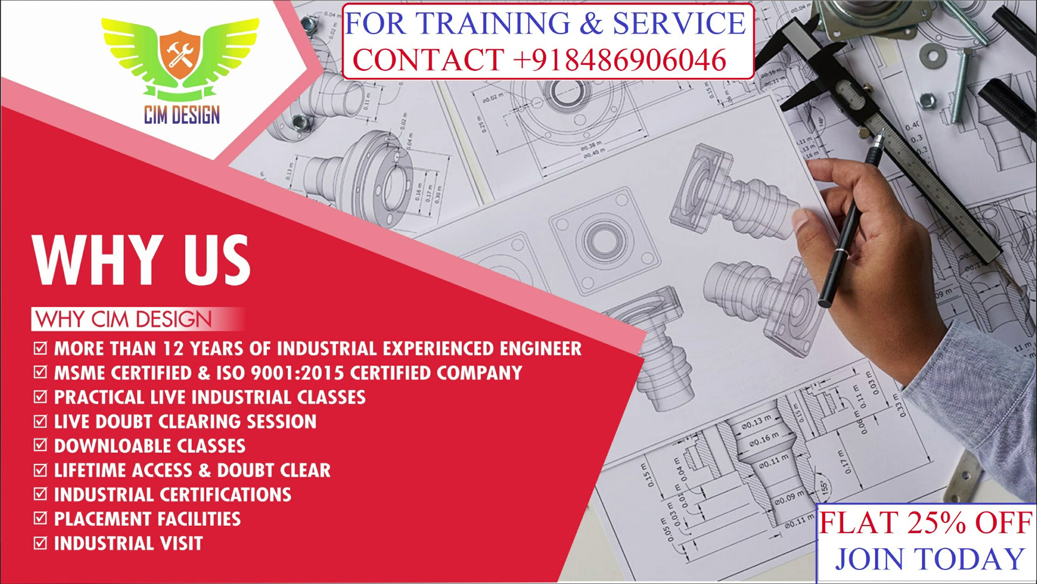